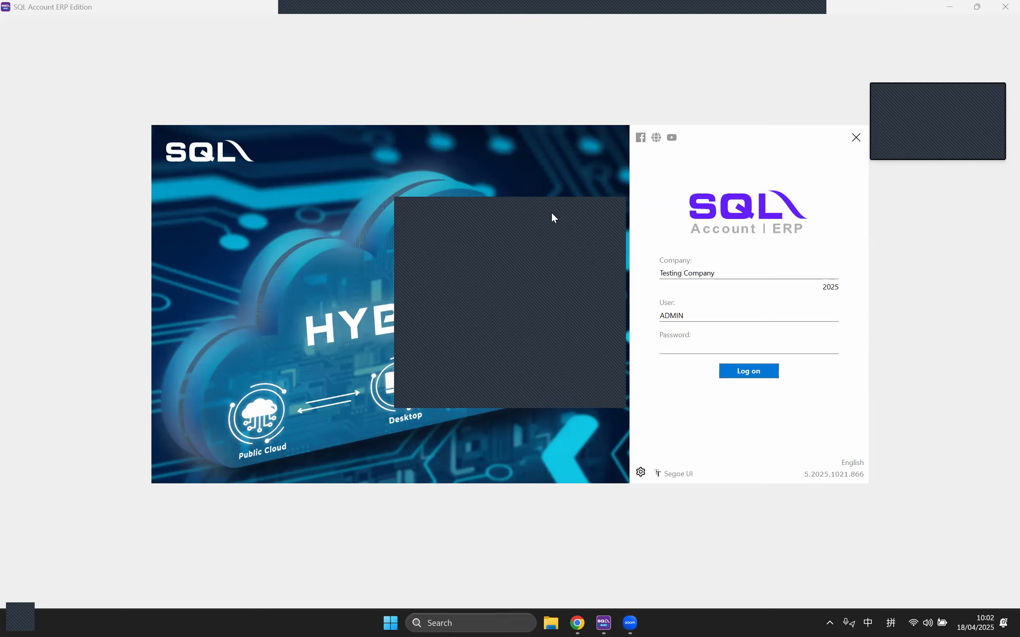
# Step: Log on to Testing Company [2025] as ADMIN by entering the account password
pyautogui.click(711, 402)
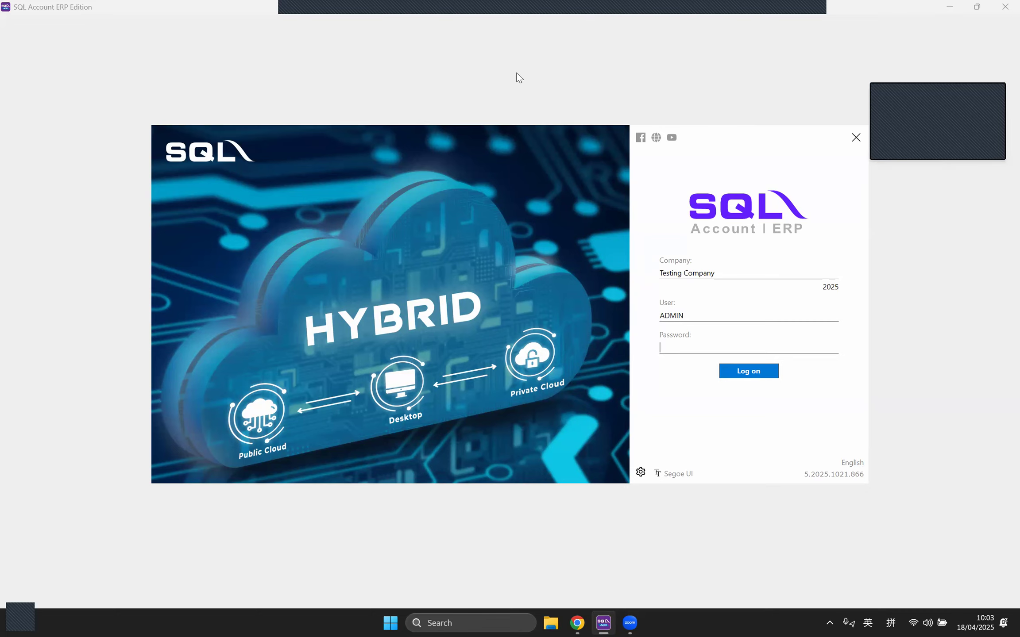
pyautogui.press('capslock')
pyautogui.click(690, 312)
pyautogui.click(676, 350)
pyautogui.write('ADMIN')
pyautogui.press('Return')
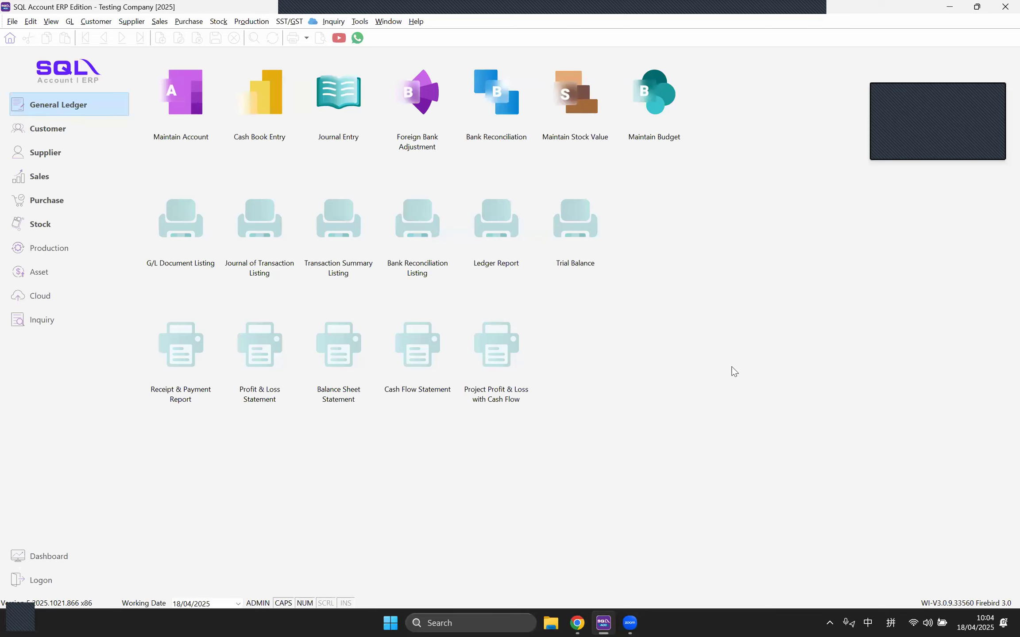
# Step: Switch the navigation panel from General Ledger to the Stock module and check its command list
pyautogui.click(219, 22)
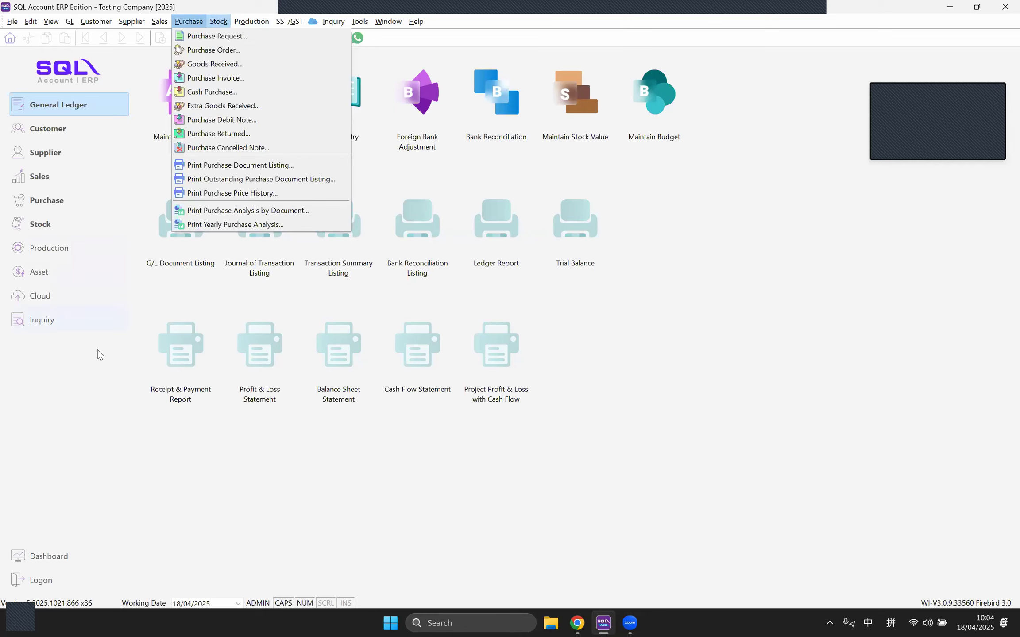
pyautogui.click(80, 363)
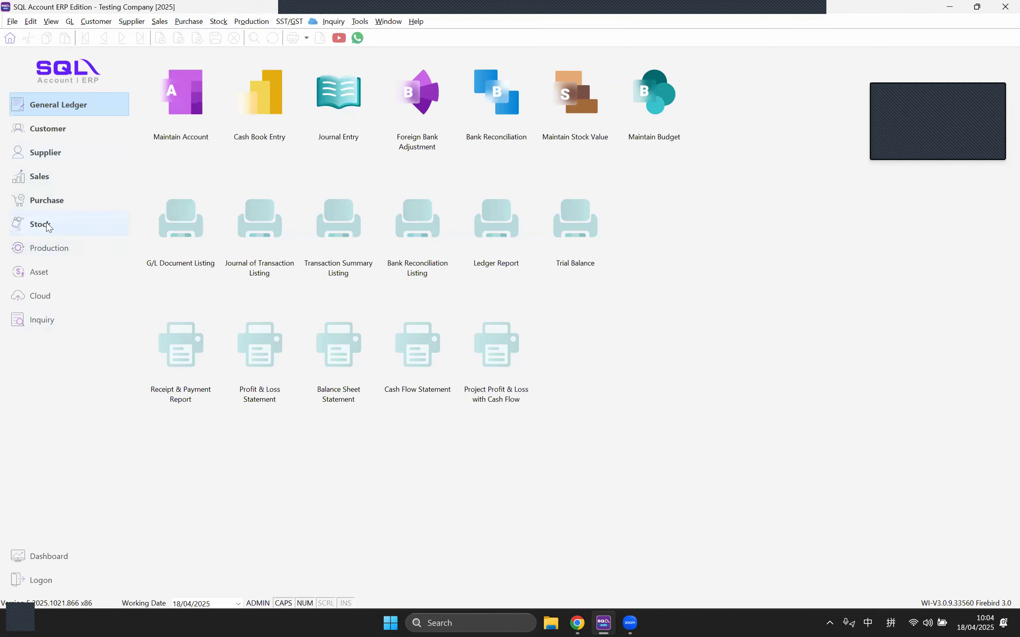
pyautogui.click(38, 228)
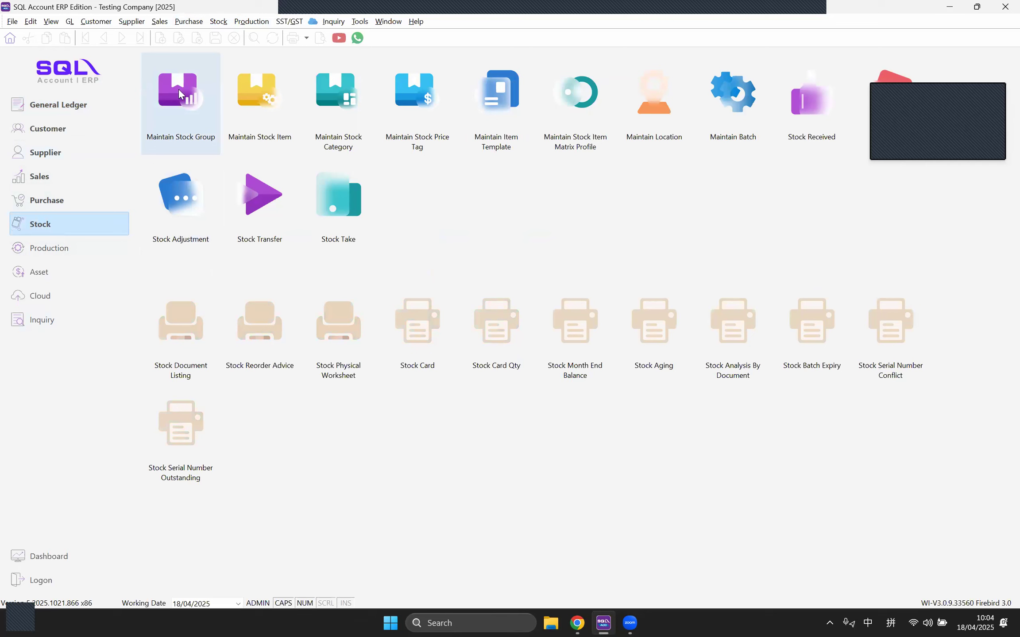
pyautogui.click(218, 22)
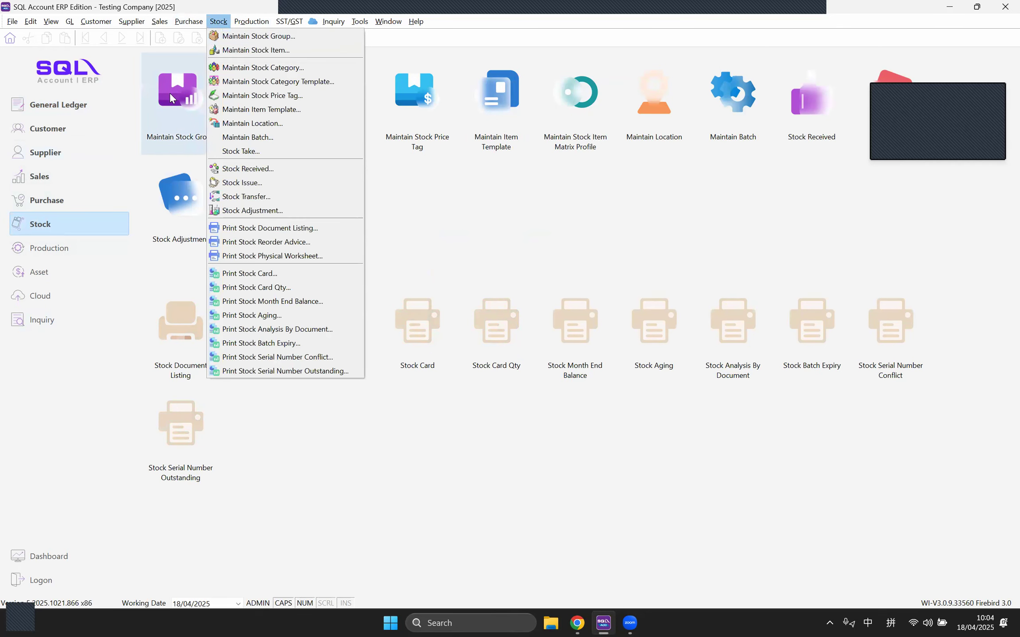
pyautogui.click(170, 106)
# Step: Open Maintain Stock Group, centre and enlarge it, and select the FURNITURE and LIGHTING rows
pyautogui.click(169, 105)
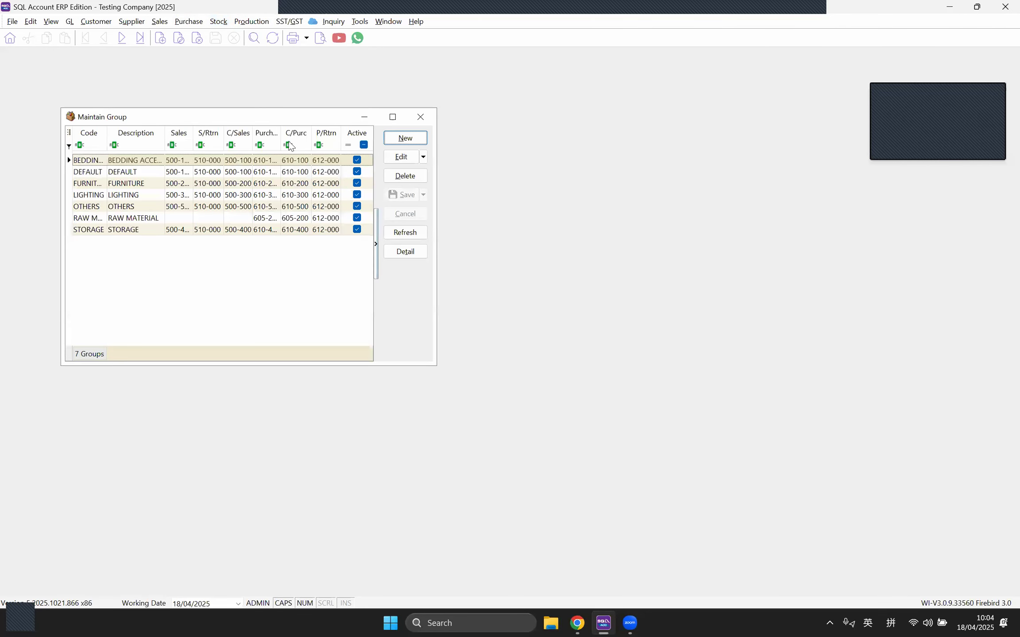
pyautogui.moveTo(282, 118); pyautogui.dragTo(433, 133)
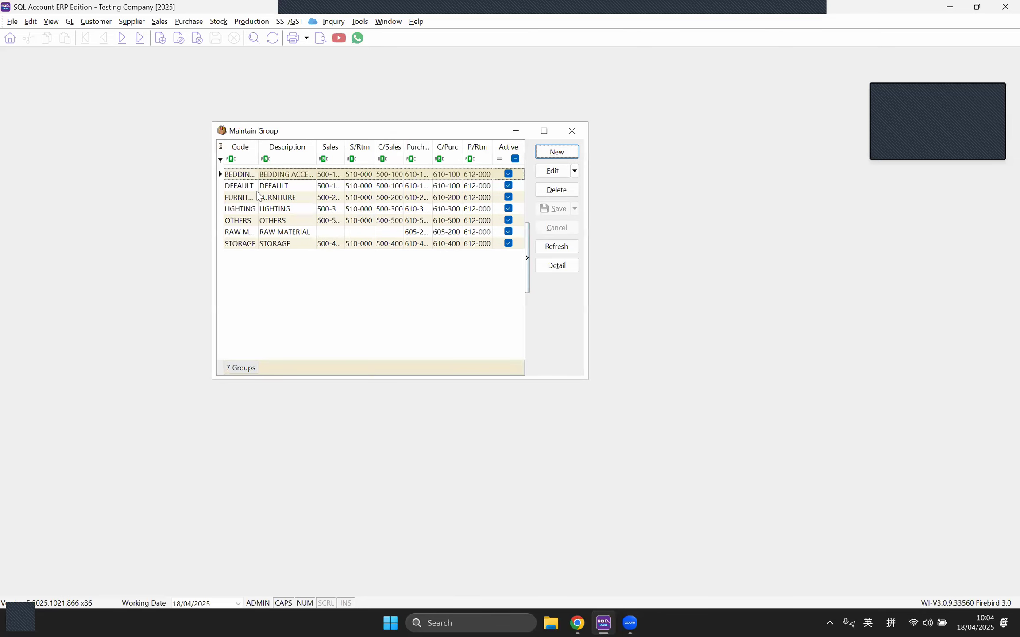
pyautogui.moveTo(586, 378); pyautogui.dragTo(711, 433)
pyautogui.click(281, 273)
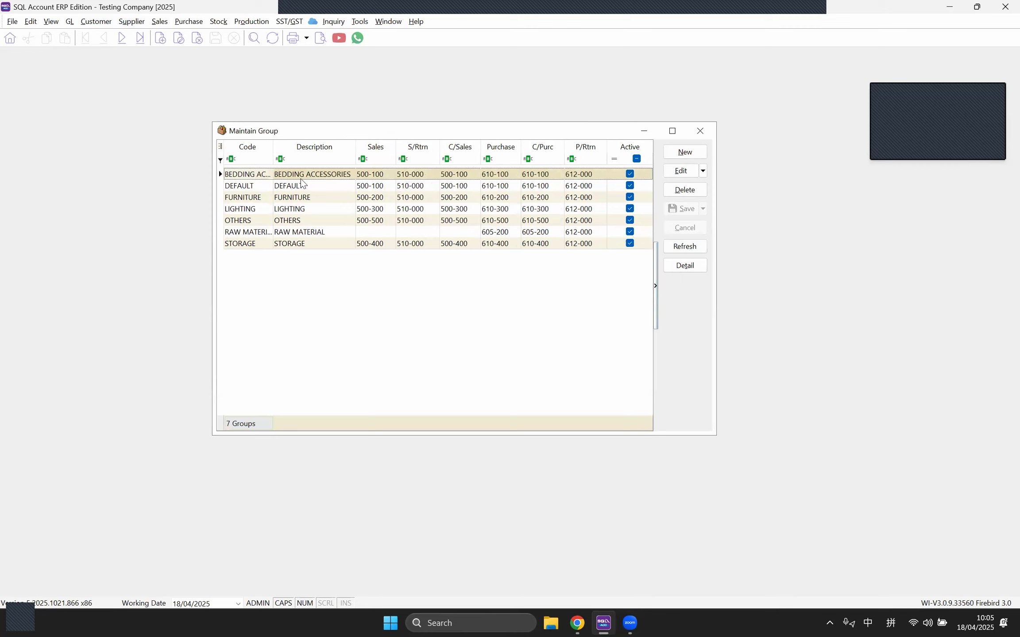
pyautogui.click(308, 203)
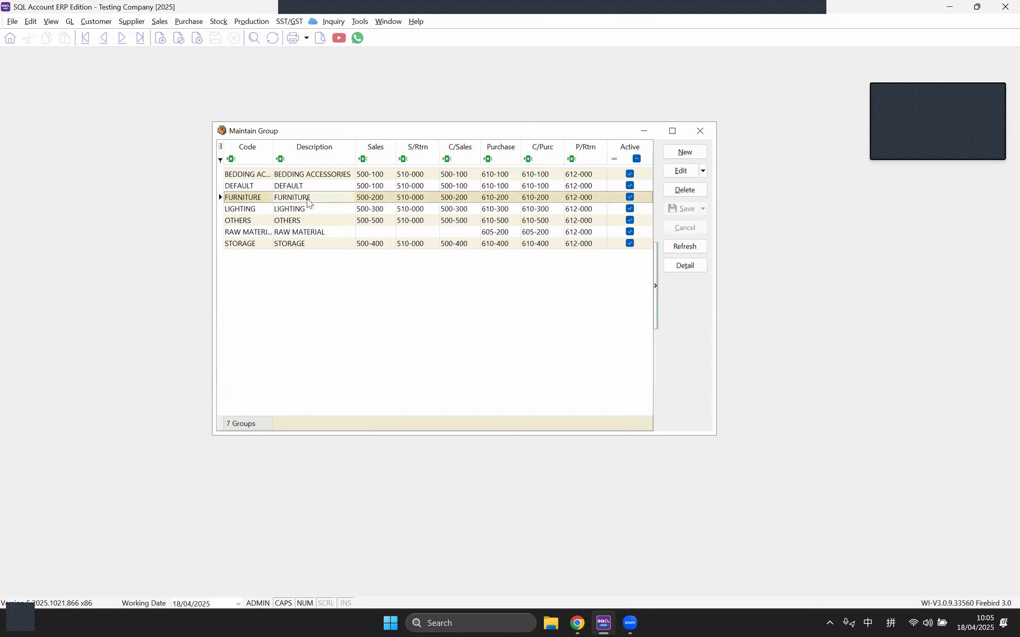
pyautogui.click(311, 211)
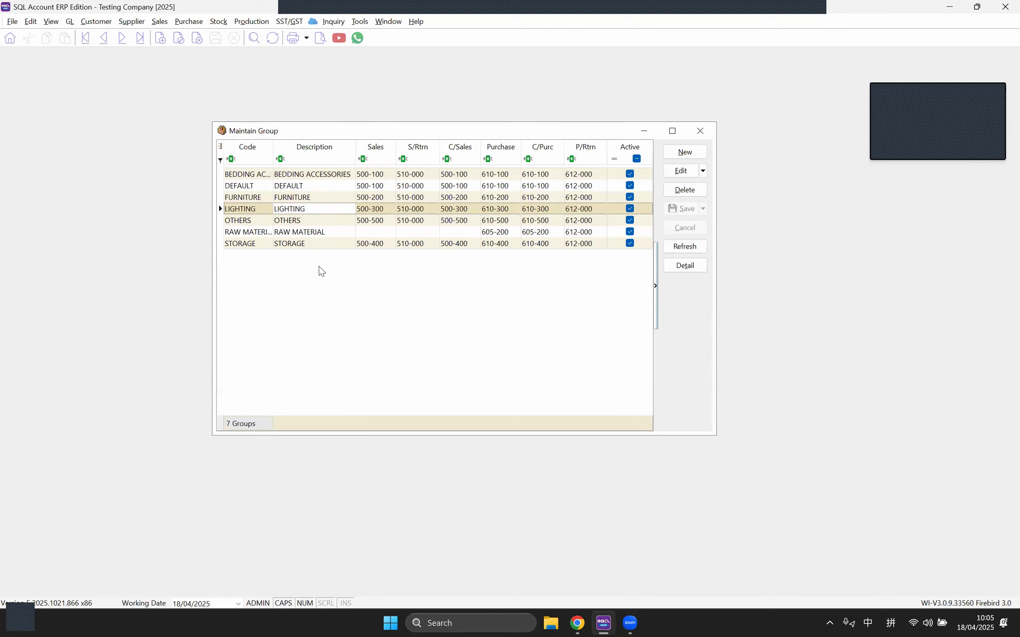
# Step: Open the BEDDING ACCESSORIES group record and select its group code text
pyautogui.doubleClick(307, 176)
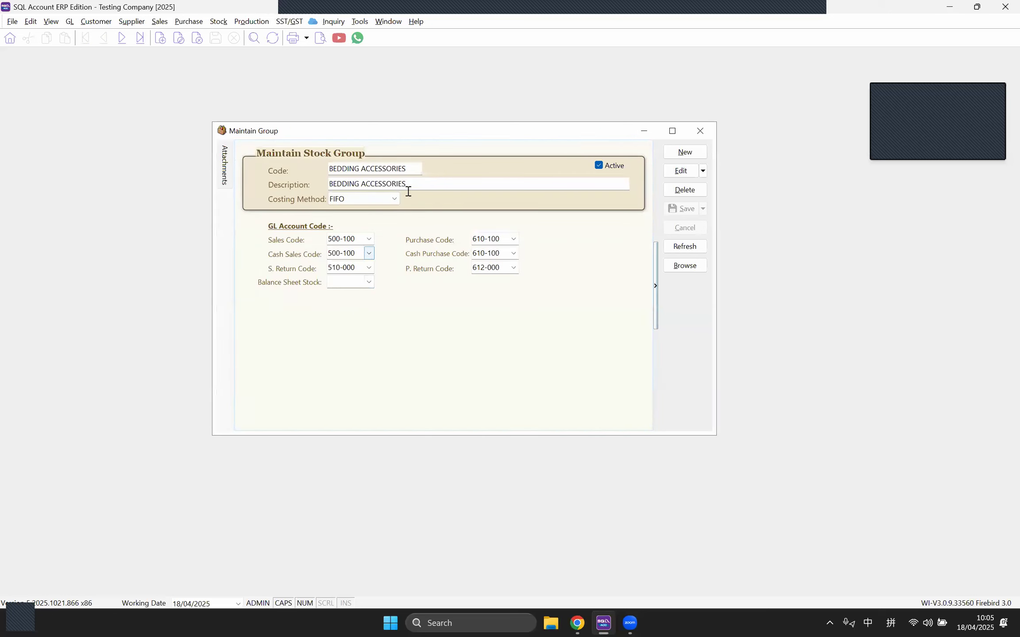
pyautogui.moveTo(412, 168); pyautogui.dragTo(303, 167)
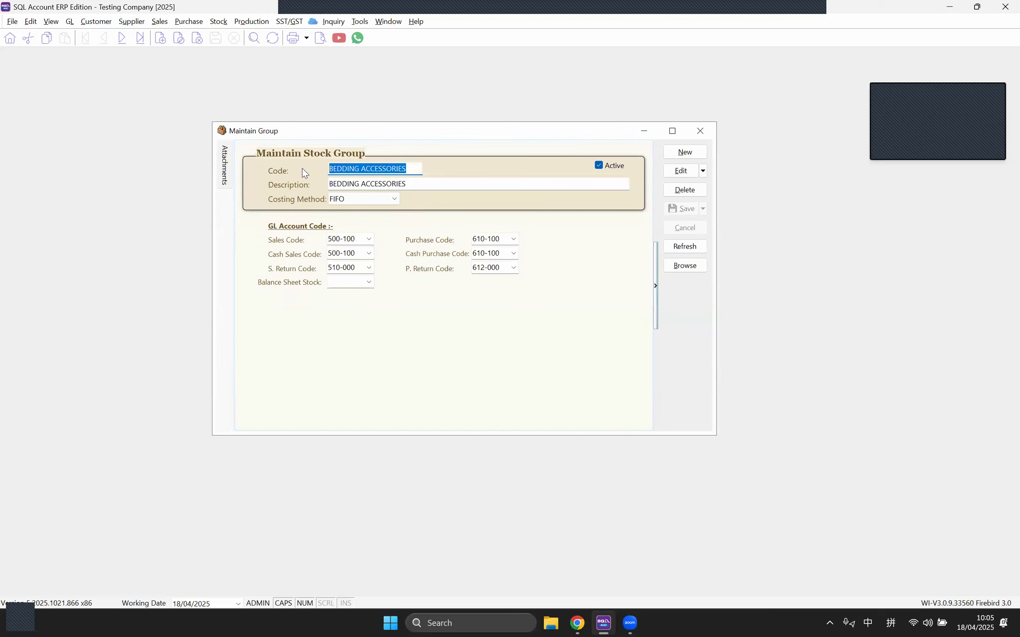
pyautogui.press('Tab')
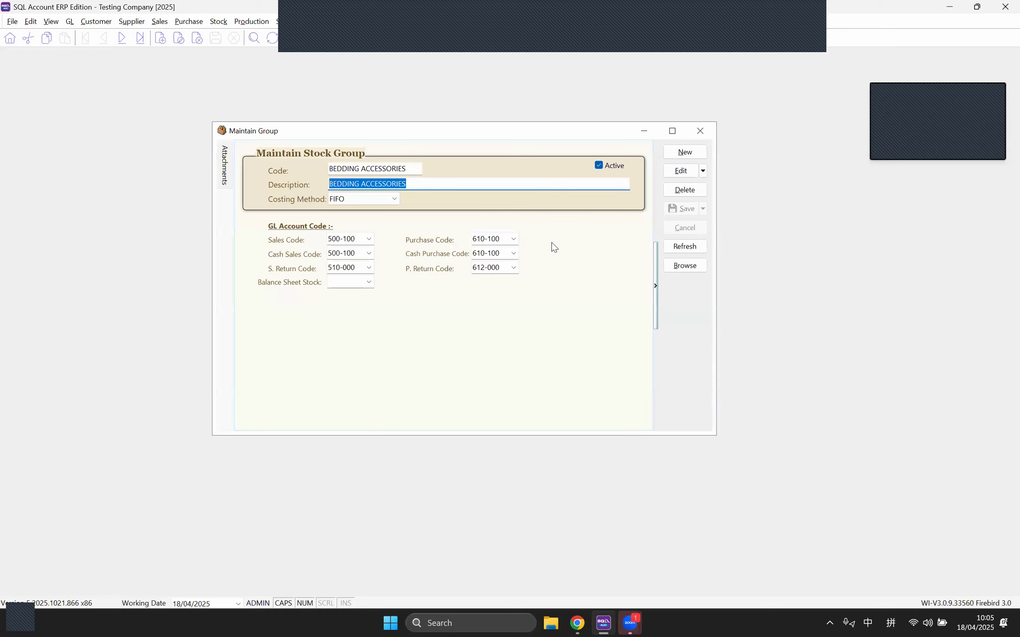
pyautogui.click(926, 586)
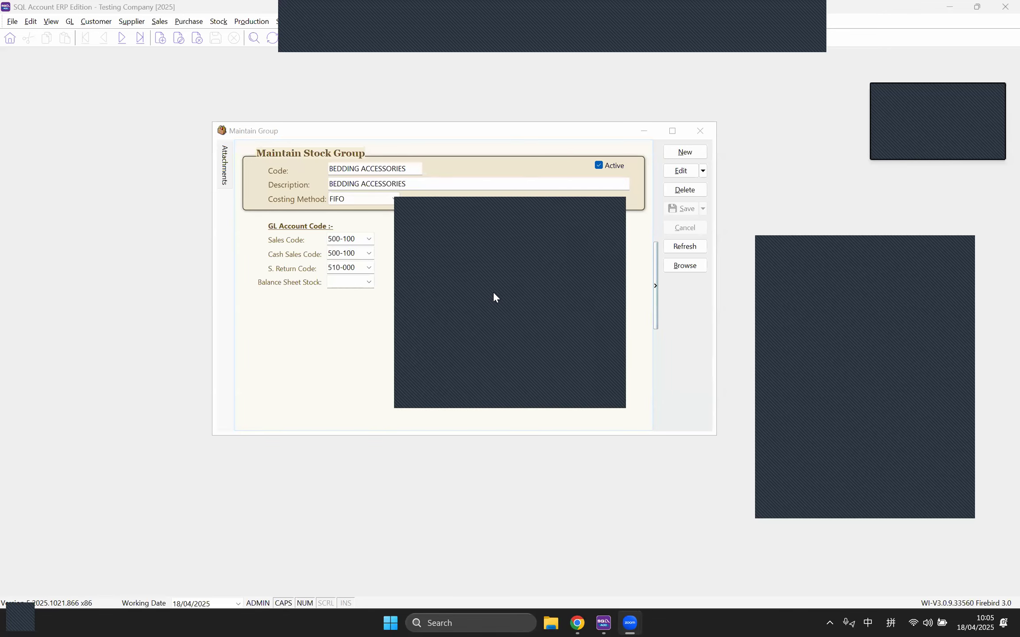
pyautogui.click(925, 623)
pyautogui.click(947, 355)
# Step: Bring the group form back and review its description and costing choices, keeping FIFO
pyautogui.click(550, 206)
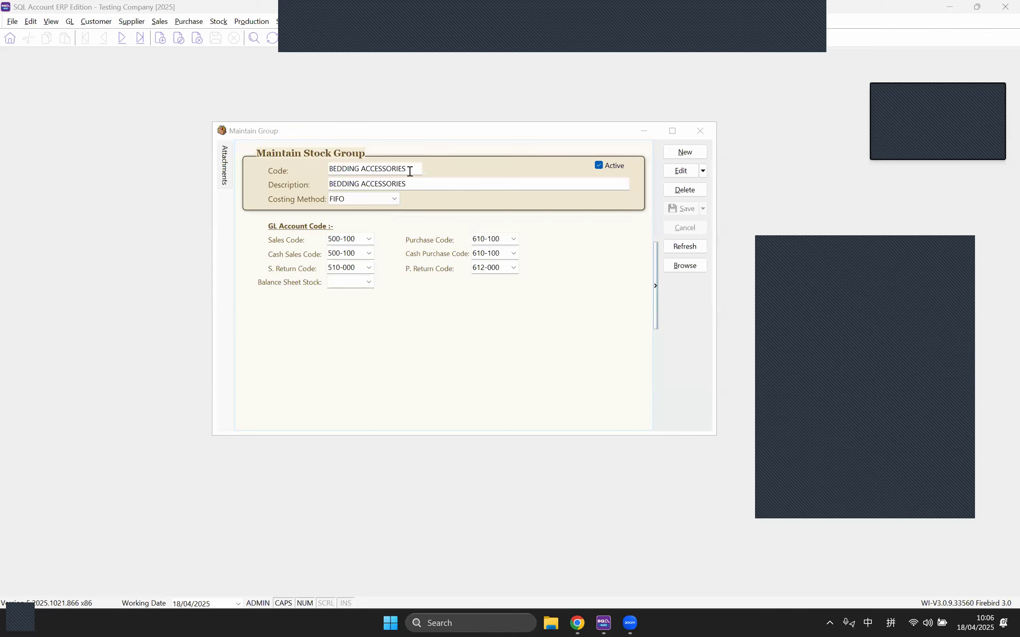
pyautogui.click(276, 164)
pyautogui.click(411, 166)
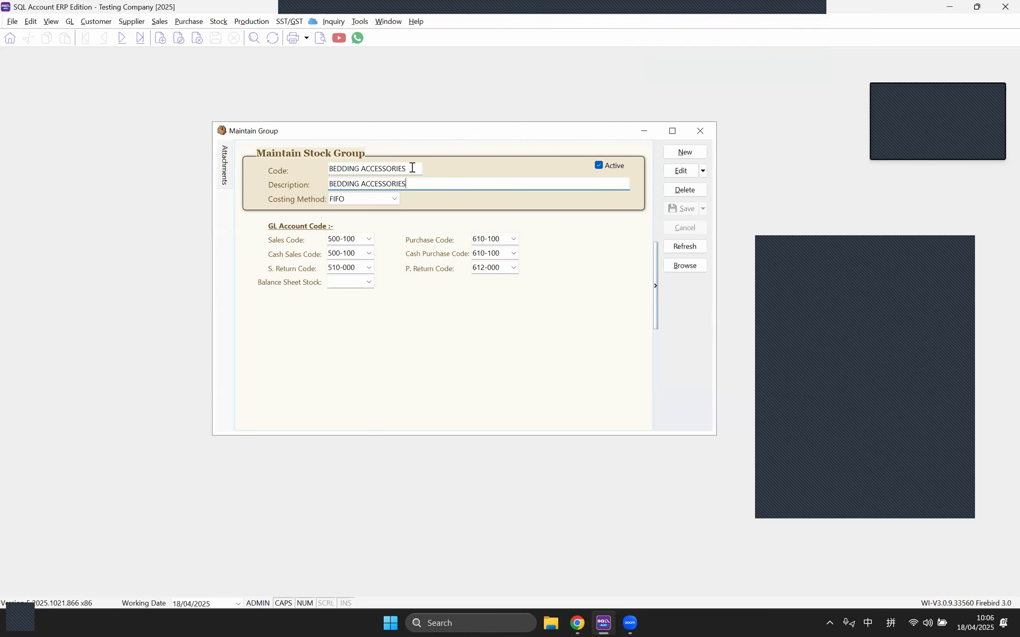
pyautogui.click(416, 185)
pyautogui.click(359, 199)
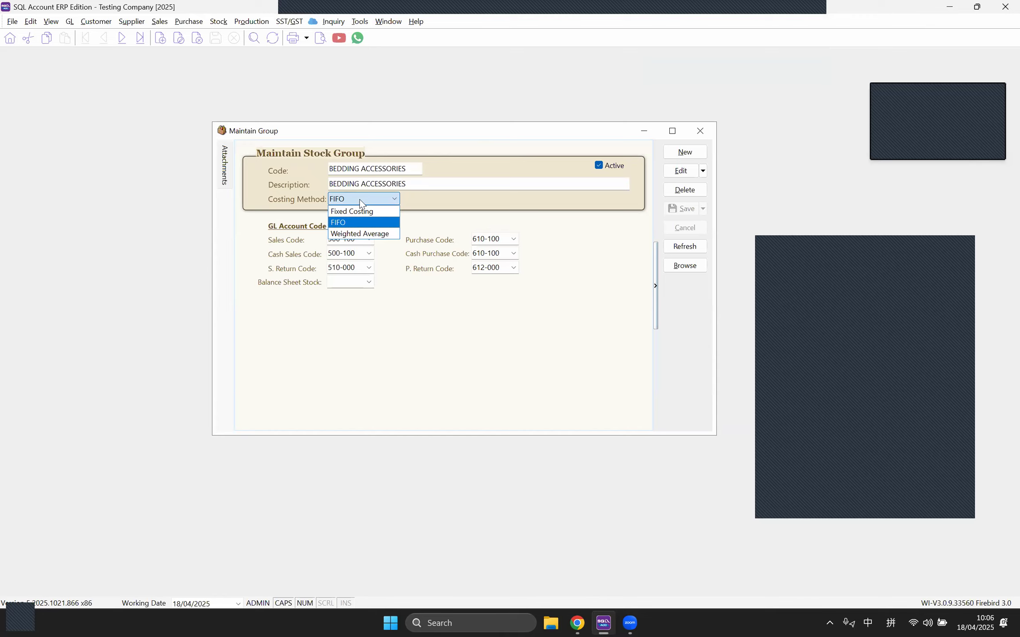
pyautogui.click(373, 365)
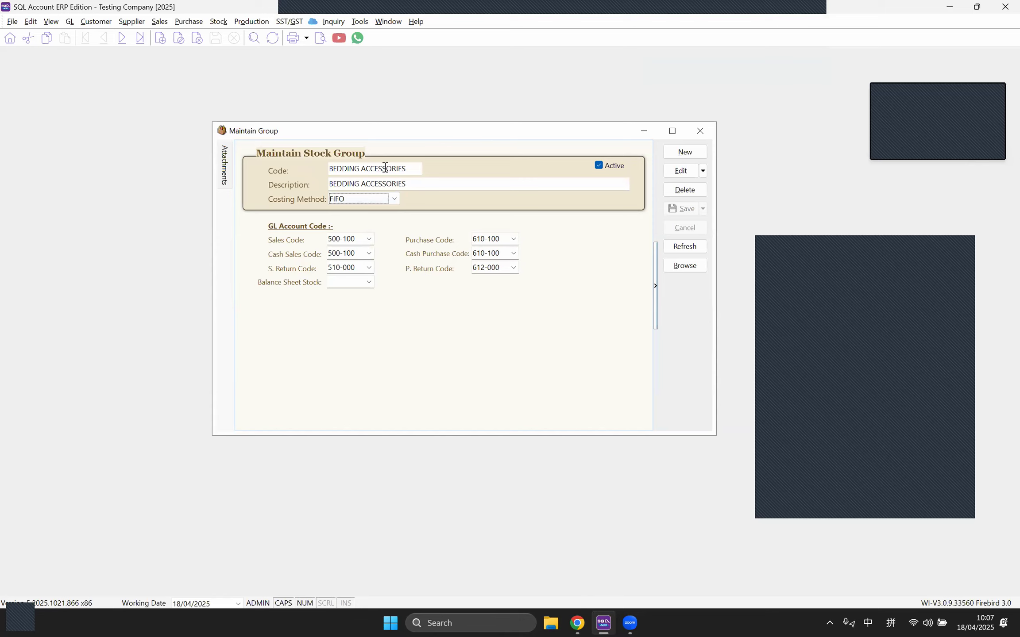
# Step: Browse the sales account lookup and purchase code fields without changing the costing method
pyautogui.click(369, 238)
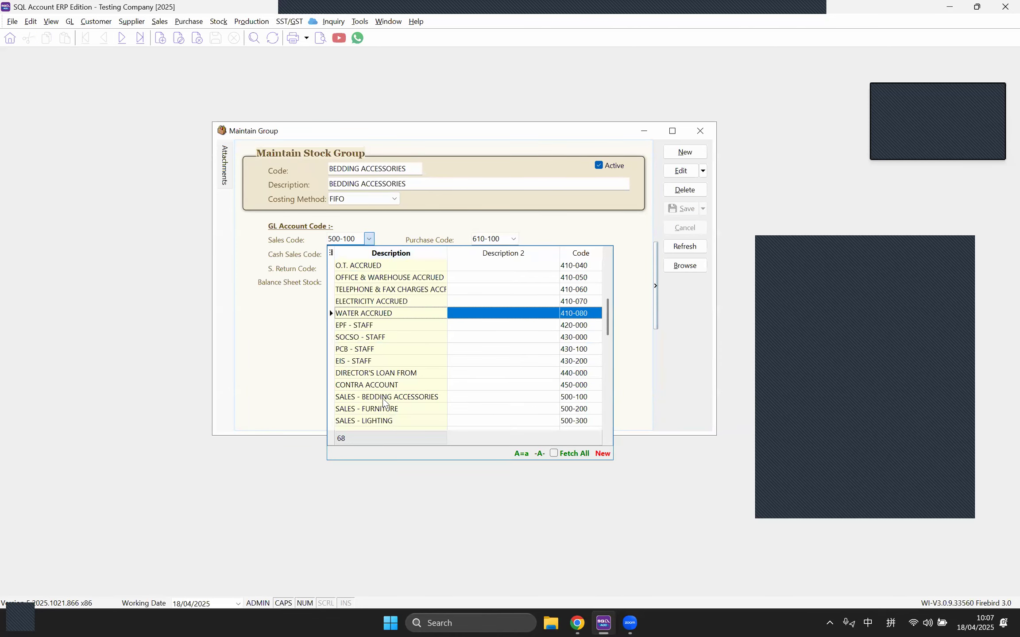
pyautogui.scroll(-1, 407, 410)
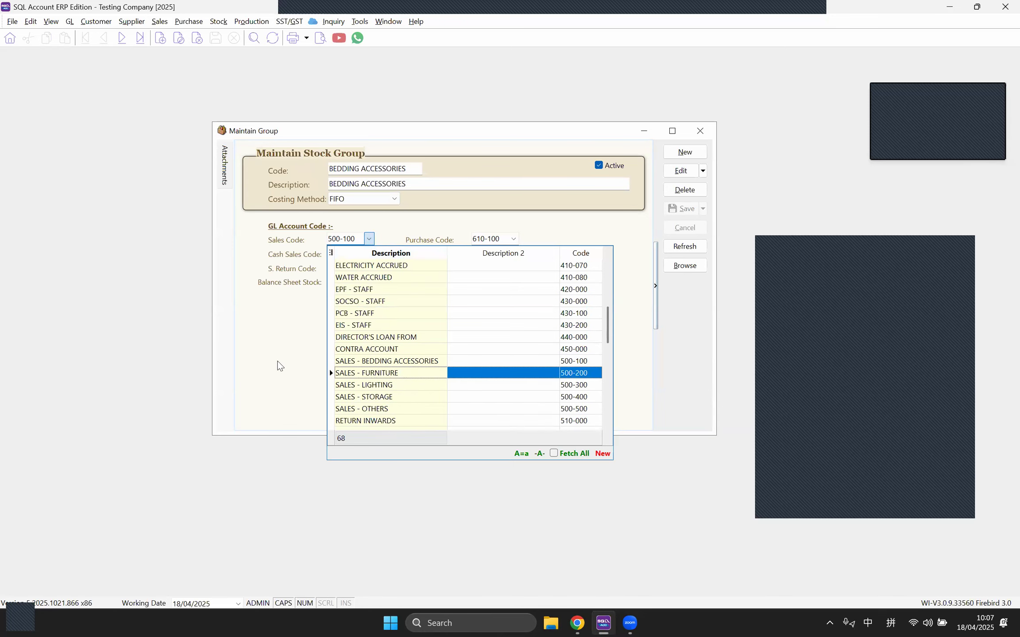
pyautogui.click(278, 364)
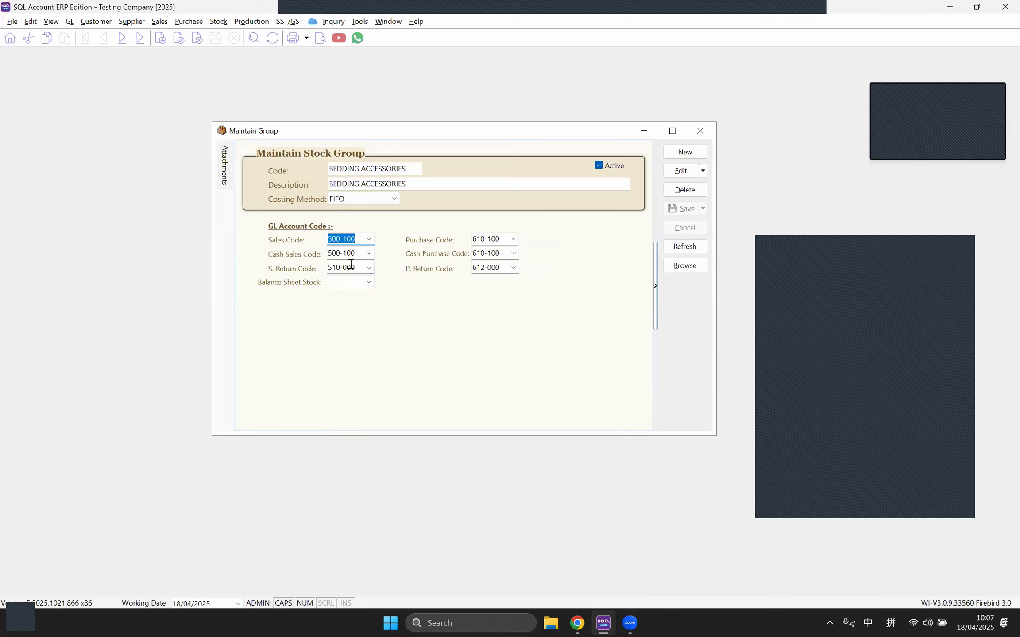
pyautogui.press('Tab')
pyautogui.press('Tab')
pyautogui.click(489, 240)
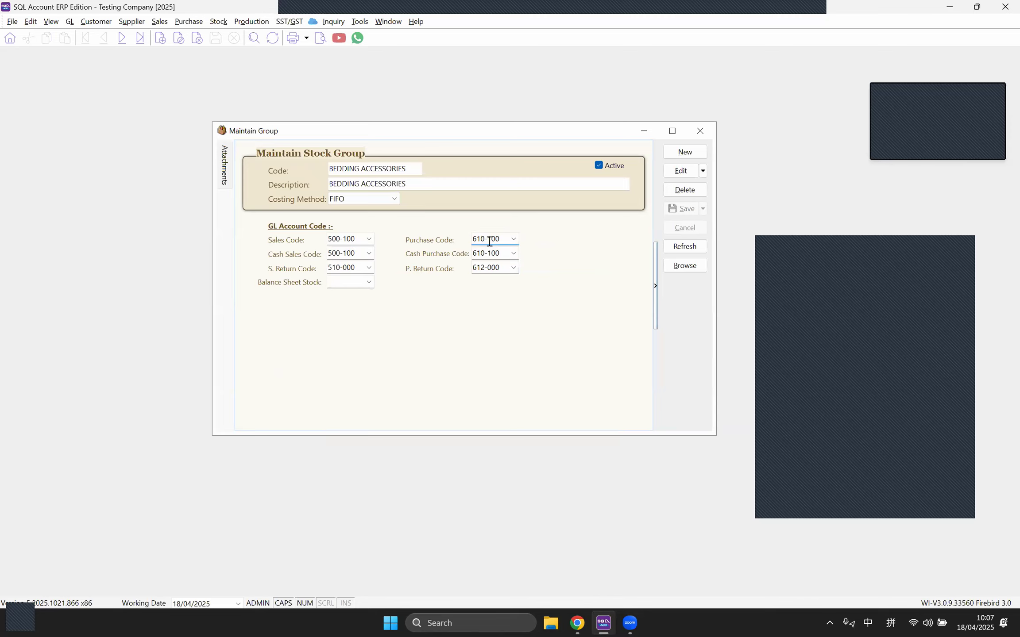
pyautogui.click(342, 201)
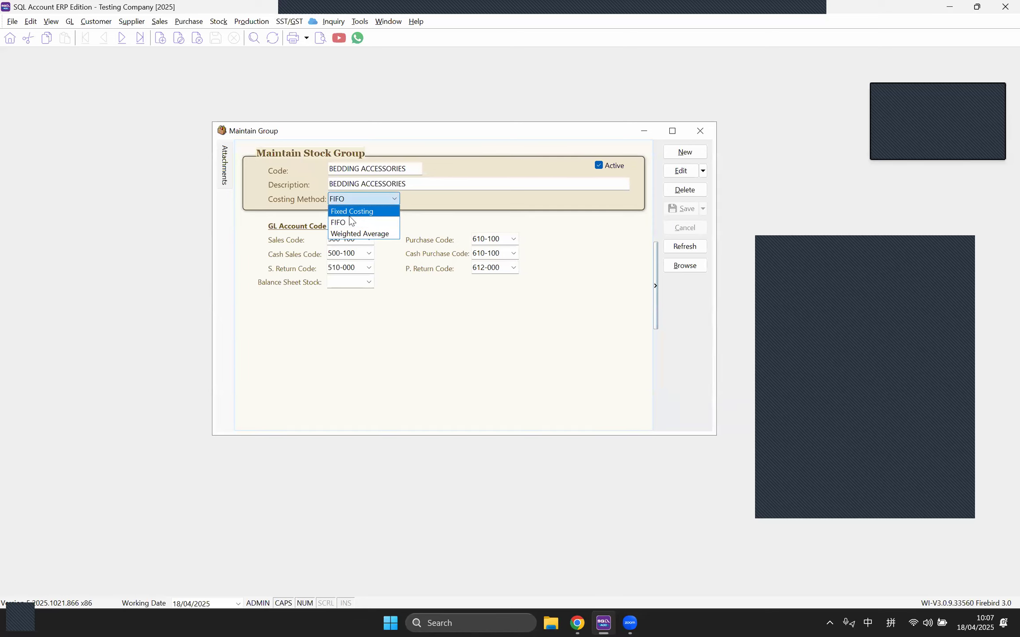
pyautogui.click(377, 202)
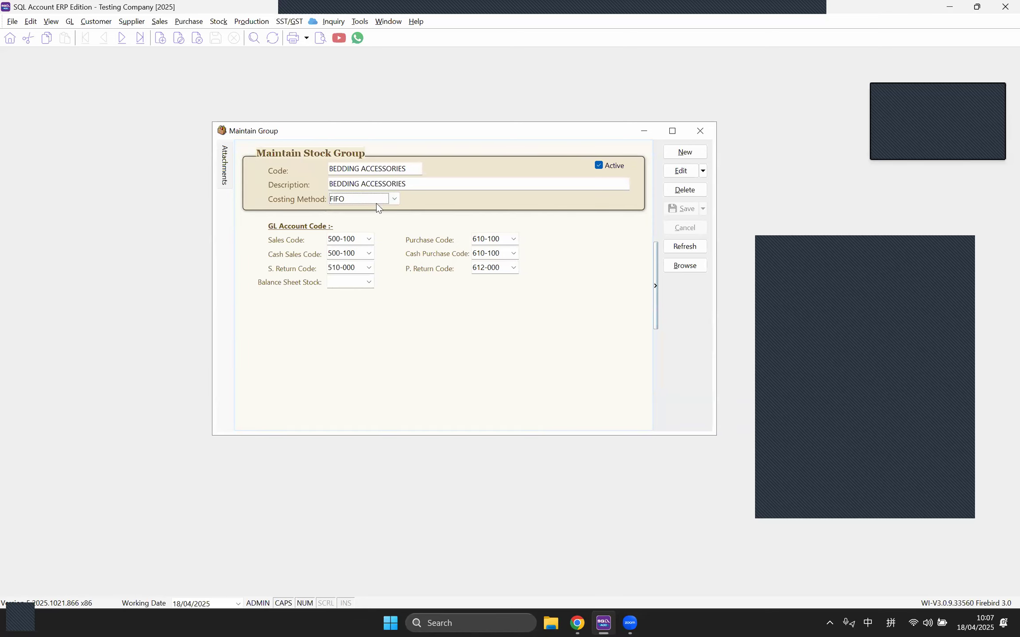
pyautogui.click(383, 199)
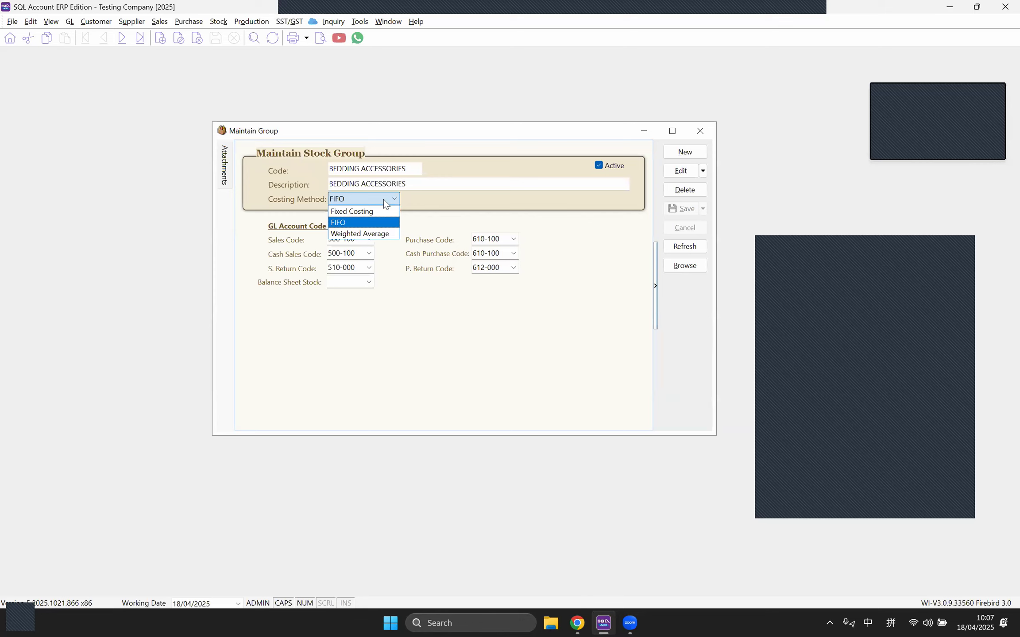
# Step: Switch BEDDING ACCESSORIES to Fixed Costing, save it, and close the group window
pyautogui.click(682, 172)
pyautogui.click(360, 201)
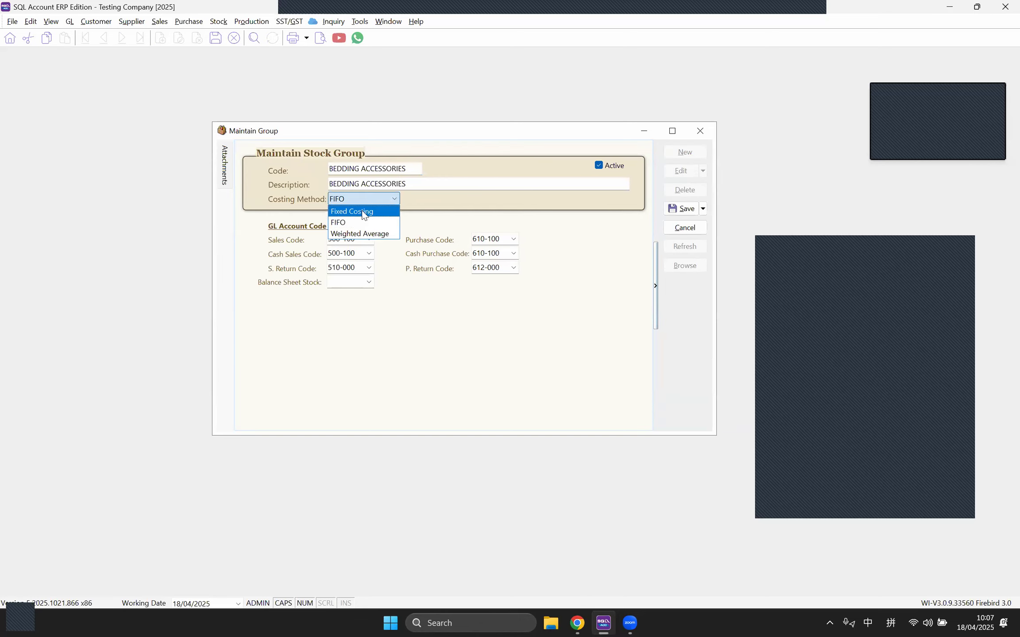
pyautogui.click(363, 212)
pyautogui.click(682, 208)
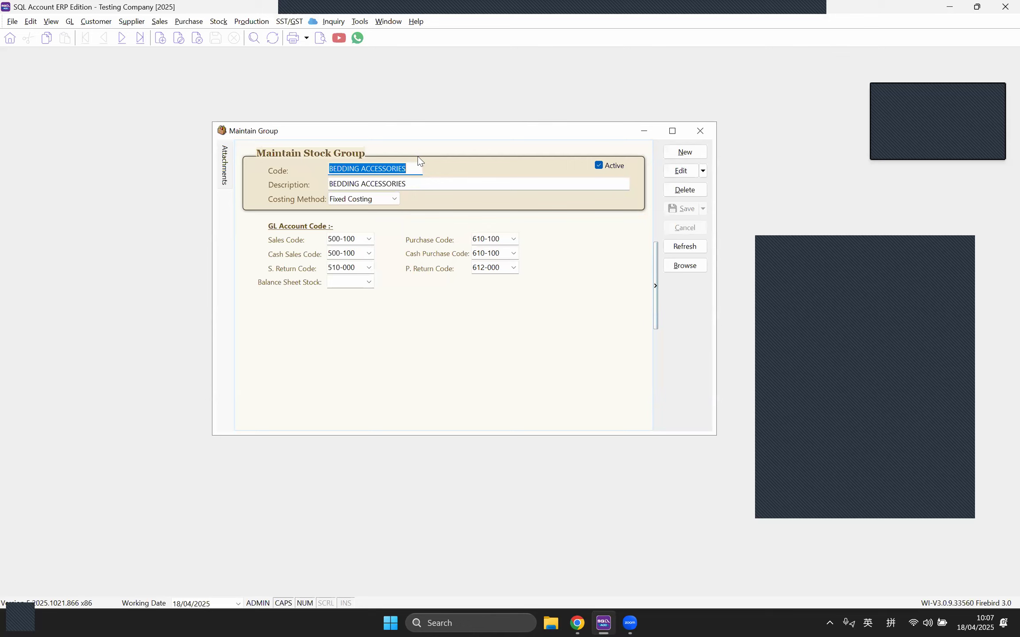
pyautogui.click(699, 132)
pyautogui.click(218, 22)
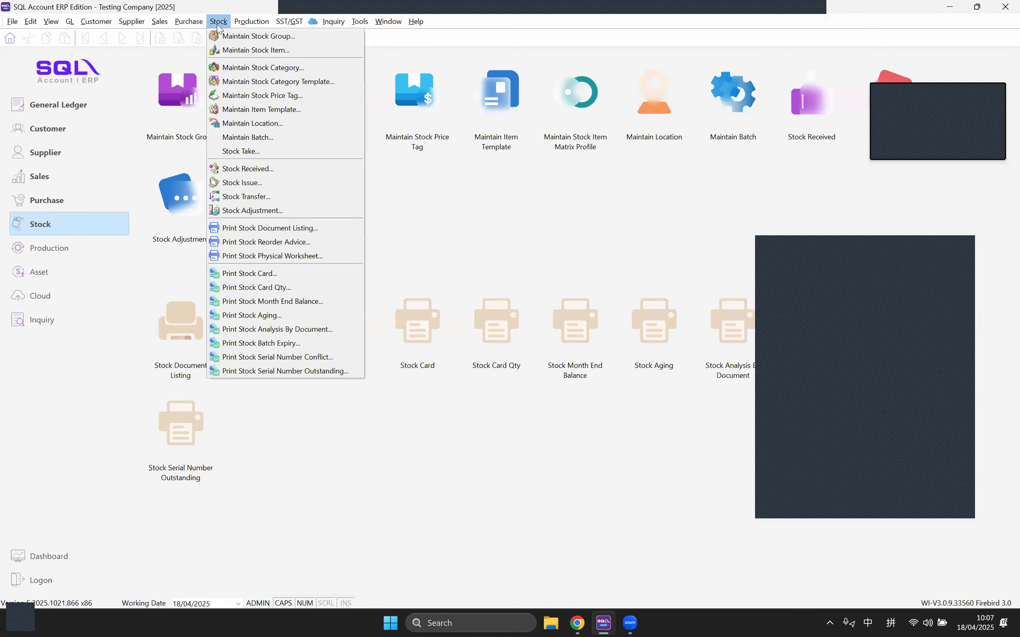
# Step: Open the MF-Bolster stock item record and select its ref cost value 129.00
pyautogui.click(239, 50)
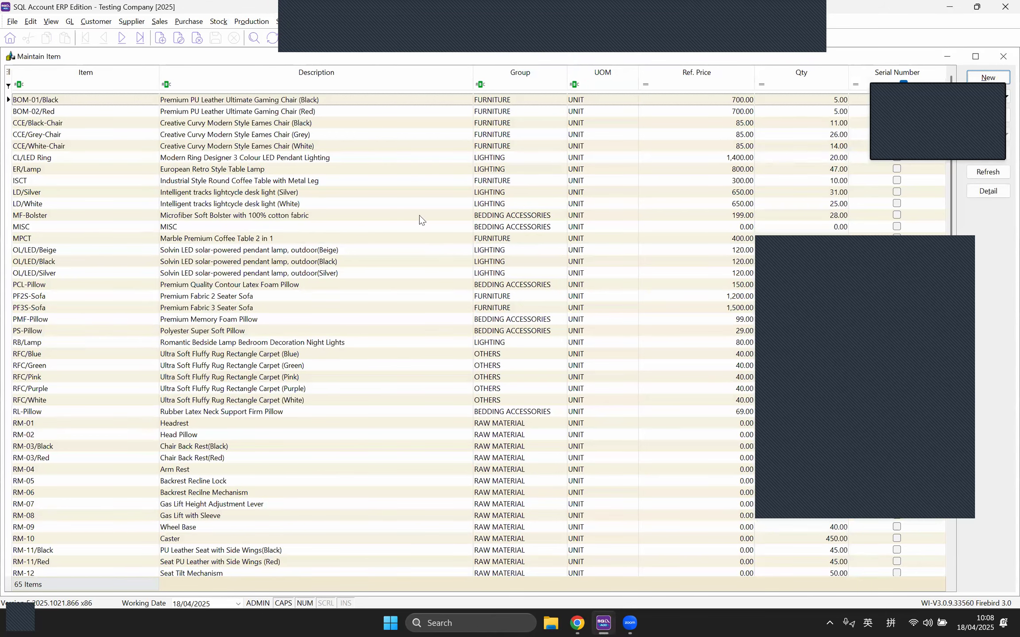
pyautogui.doubleClick(512, 217)
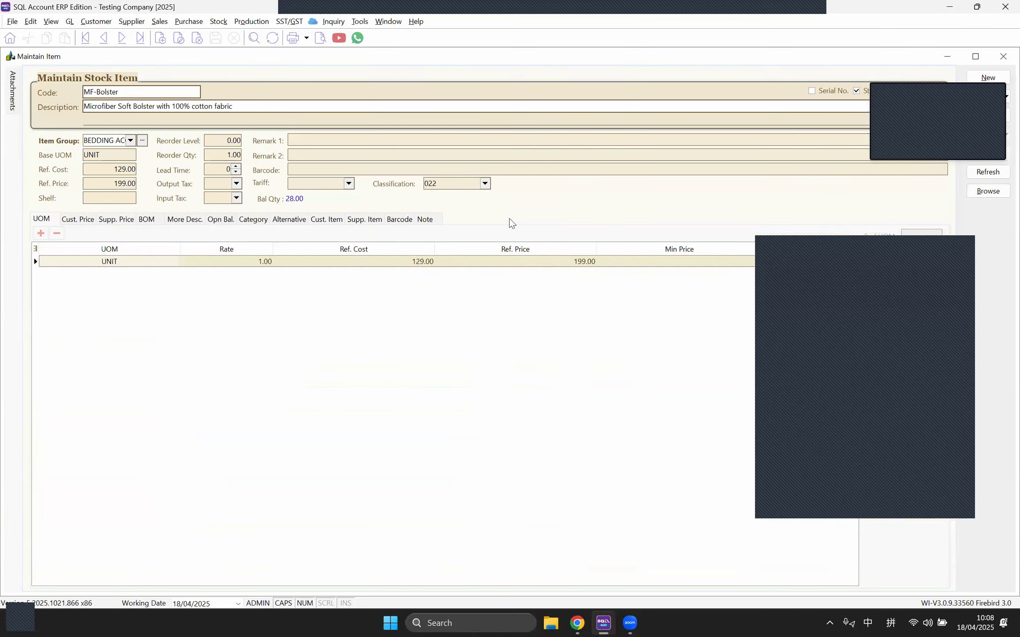
pyautogui.moveTo(116, 169); pyautogui.dragTo(70, 170)
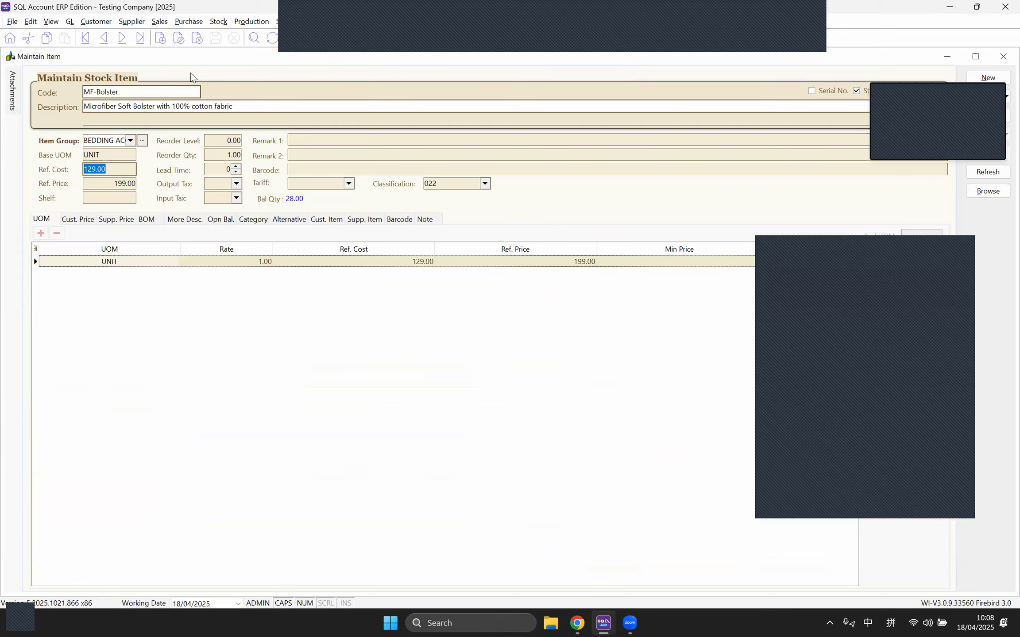
pyautogui.click(191, 23)
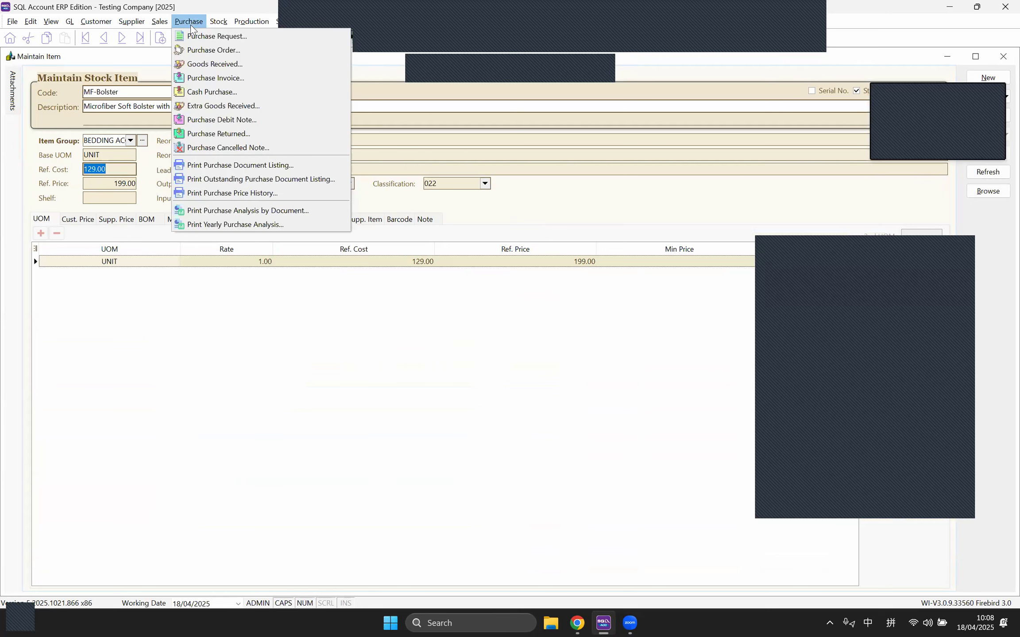
# Step: Start a new Goods Received note for ADY INTERNATIONAL PLT with one blank item line
pyautogui.click(202, 66)
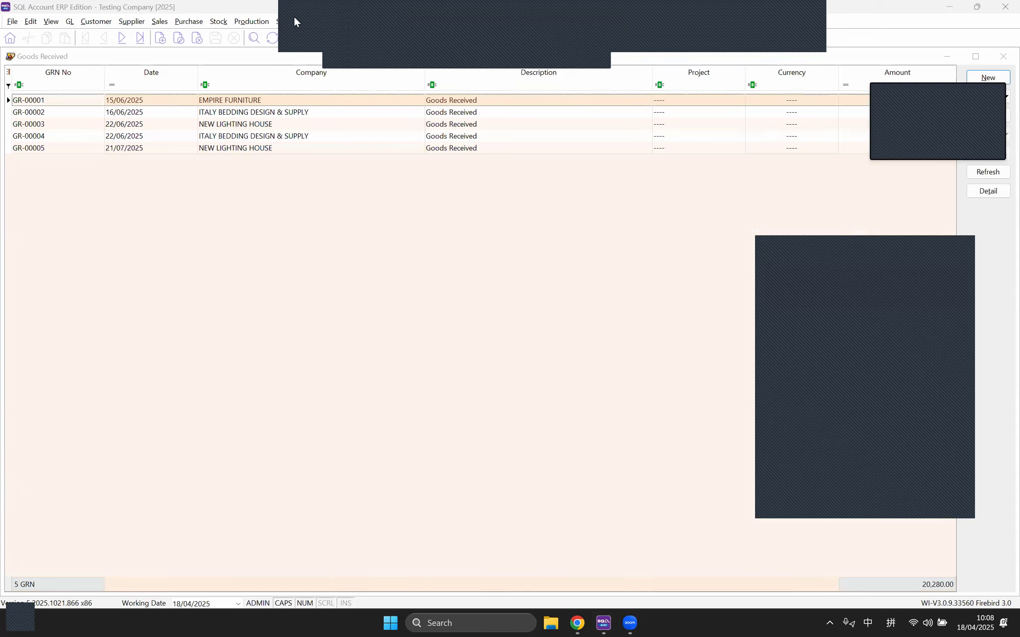
pyautogui.click(404, 217)
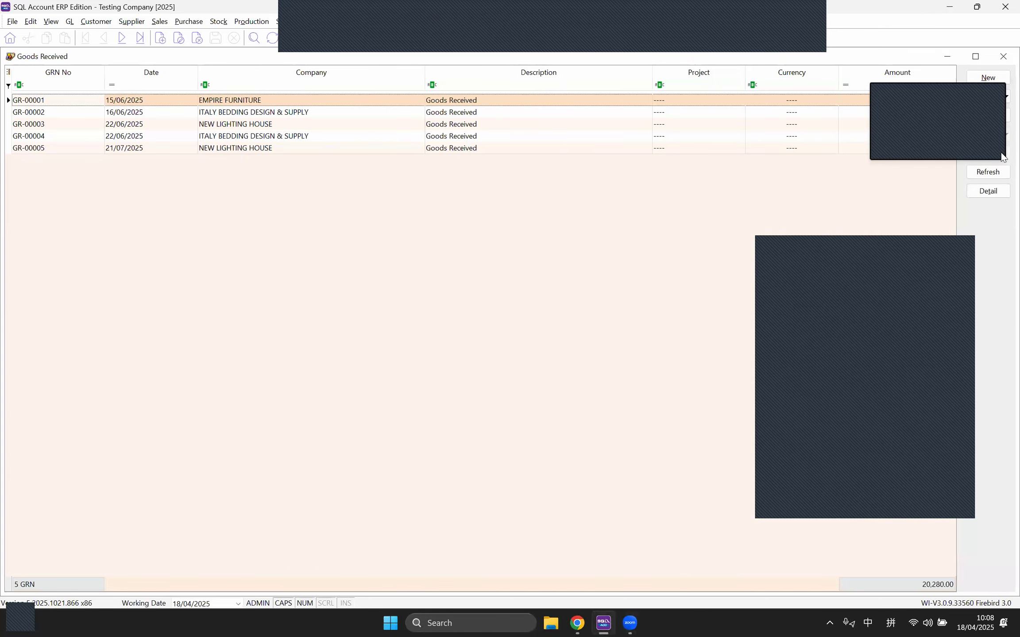
pyautogui.click(956, 158)
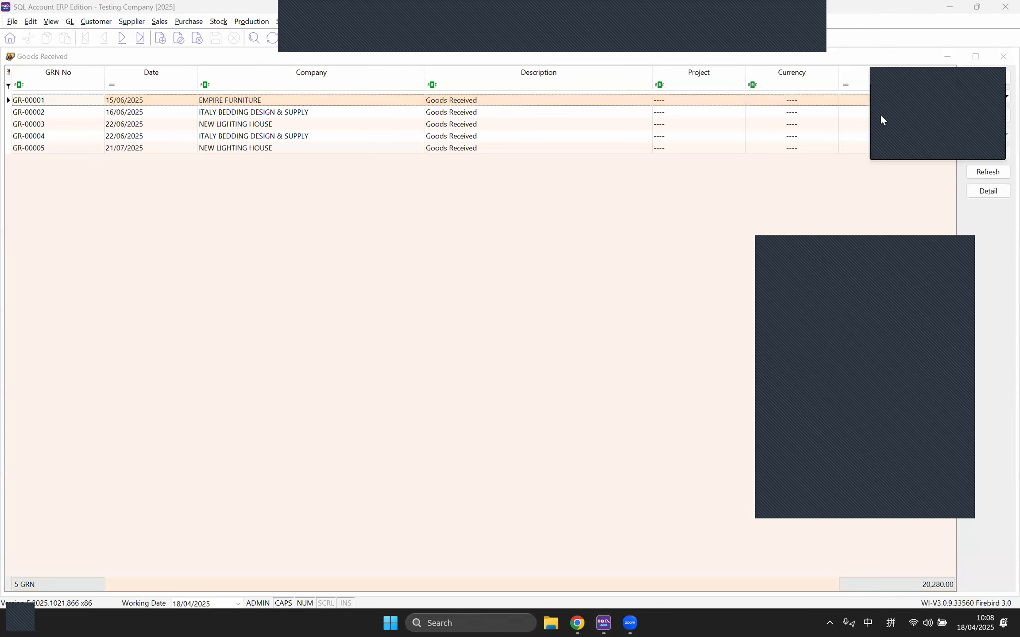
pyautogui.click(982, 78)
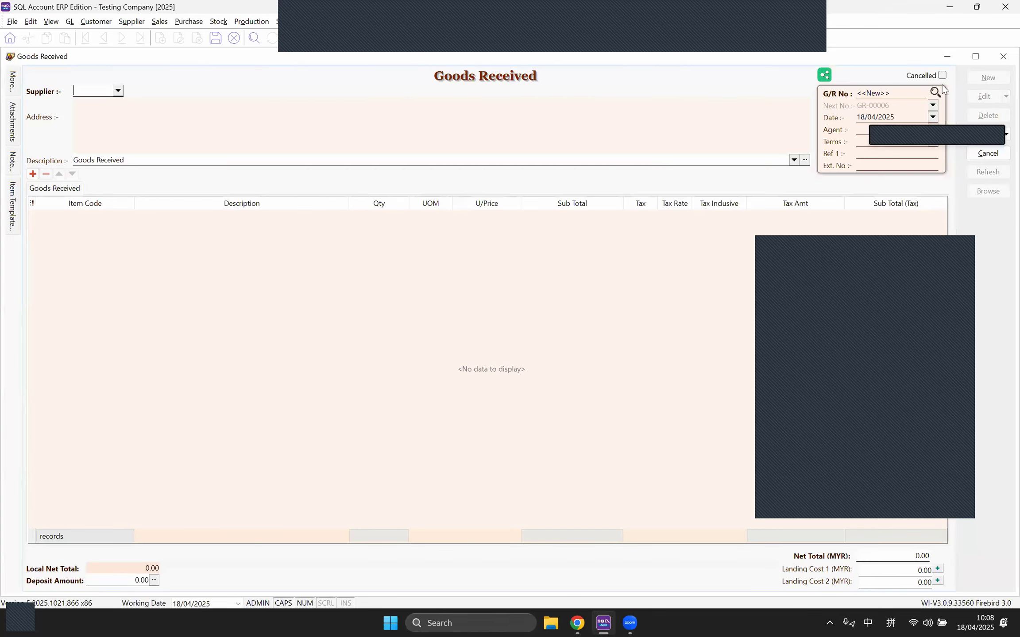
pyautogui.click(118, 91)
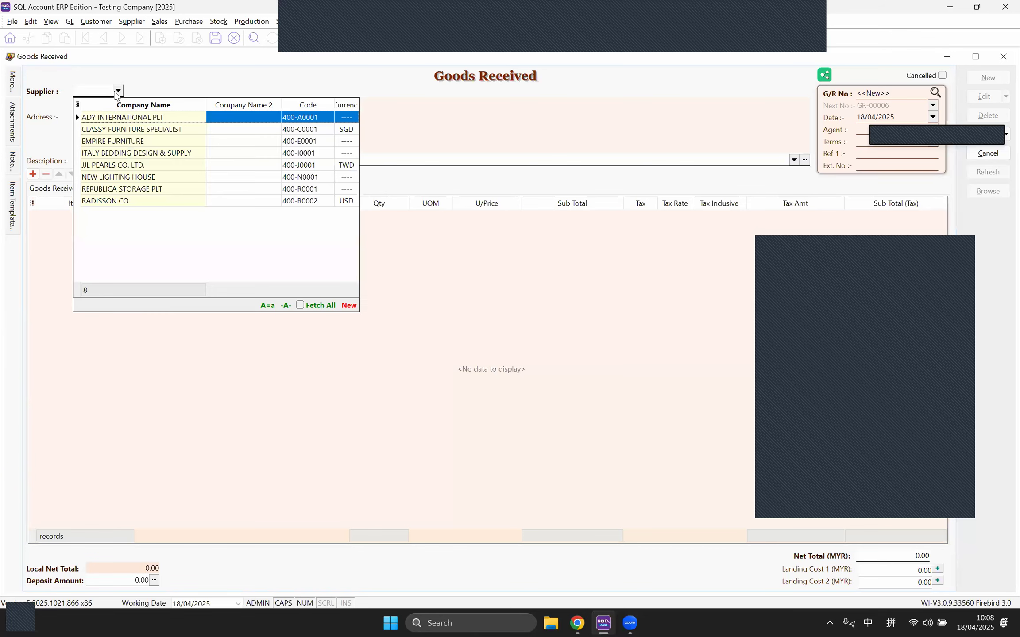
pyautogui.click(109, 119)
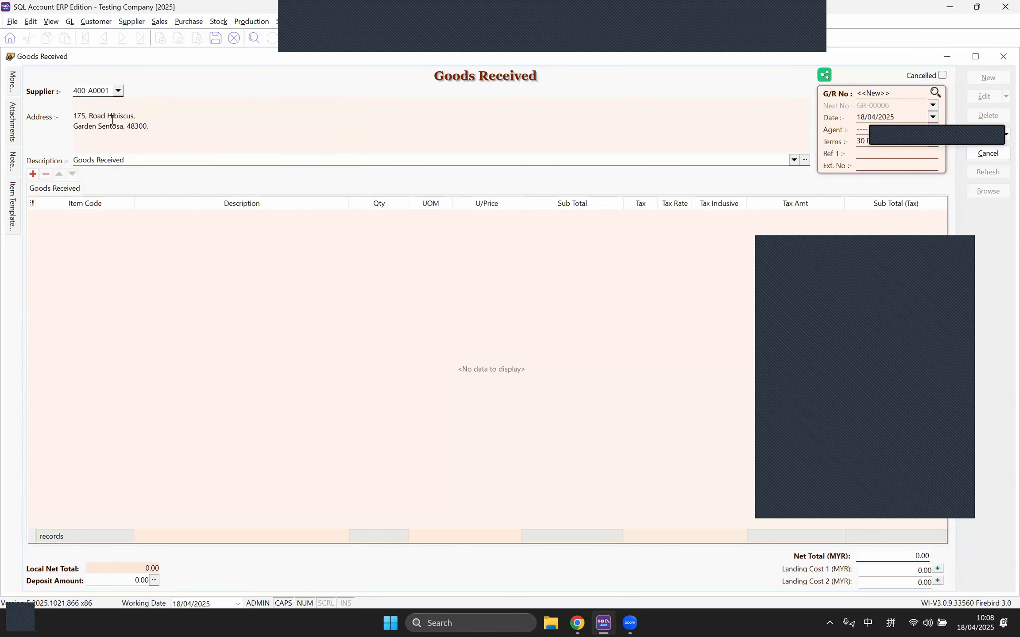
pyautogui.click(33, 173)
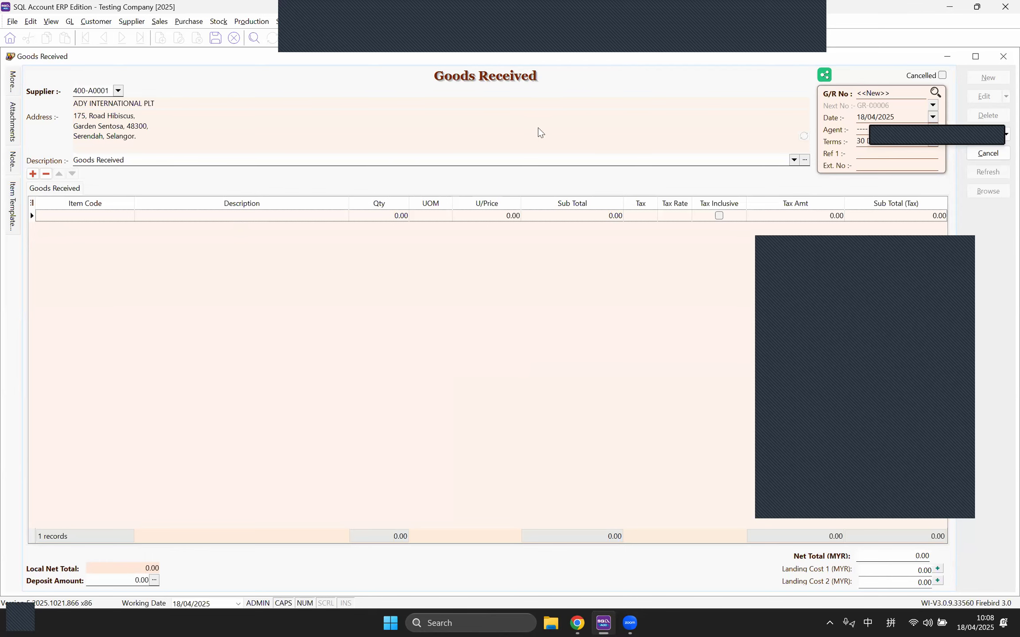
pyautogui.click(218, 21)
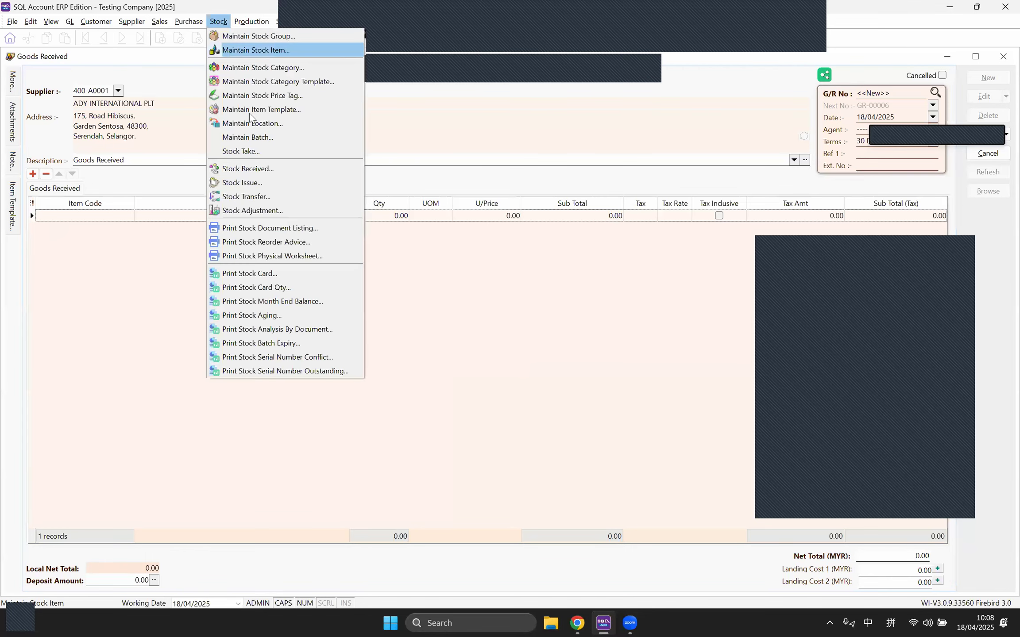
pyautogui.click(232, 51)
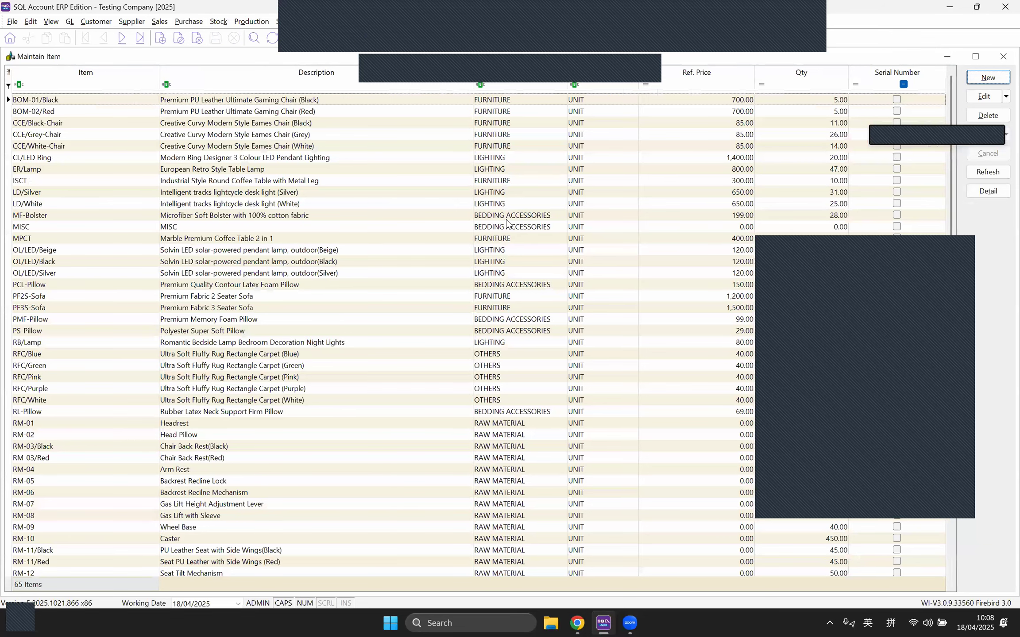
pyautogui.doubleClick(508, 224)
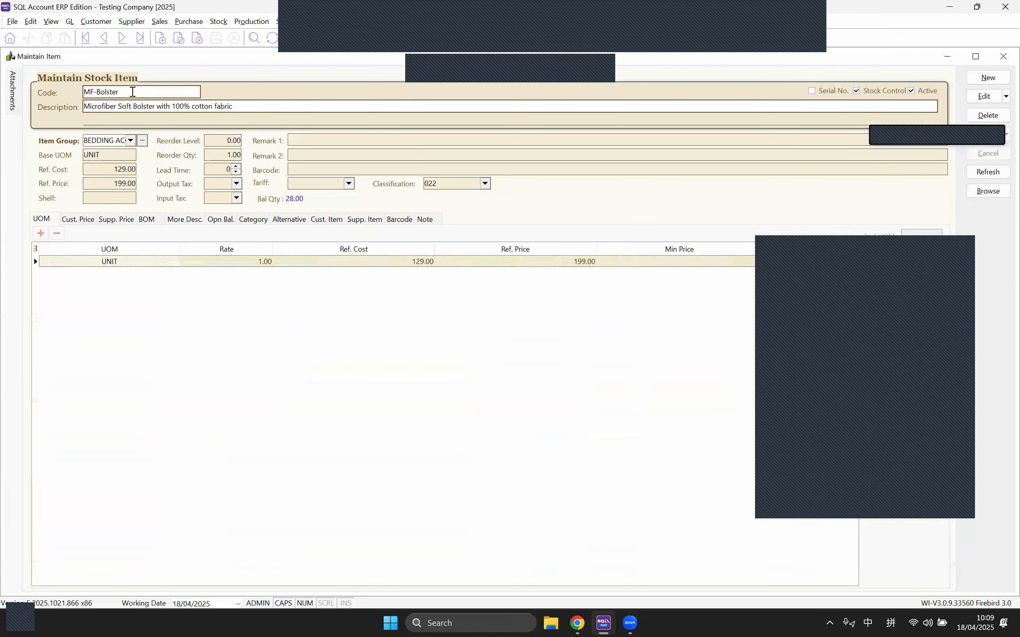
pyautogui.moveTo(132, 92); pyautogui.dragTo(84, 91)
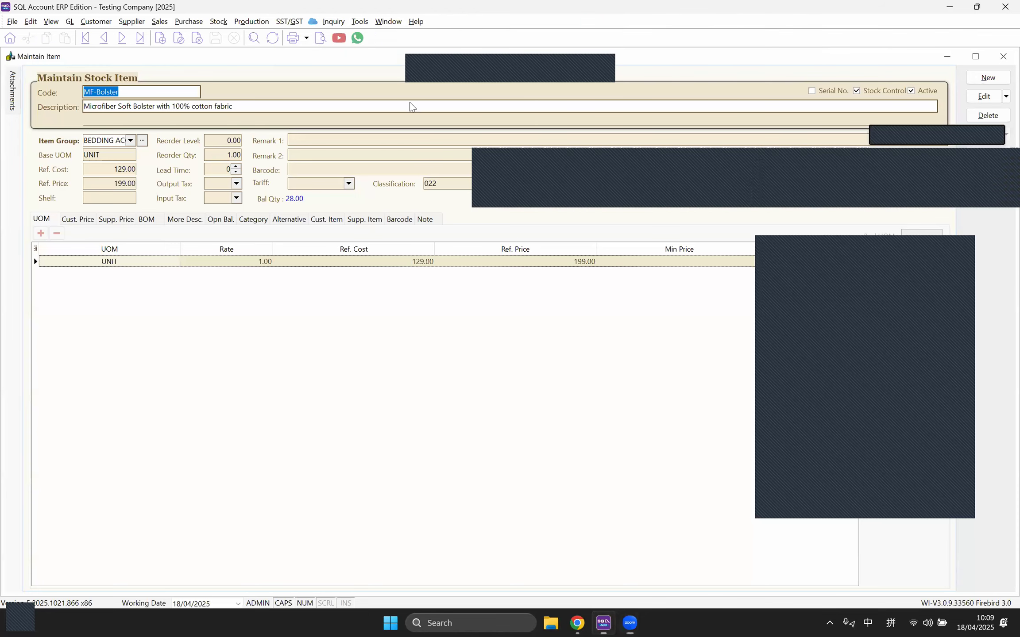
pyautogui.click(388, 21)
pyautogui.click(403, 113)
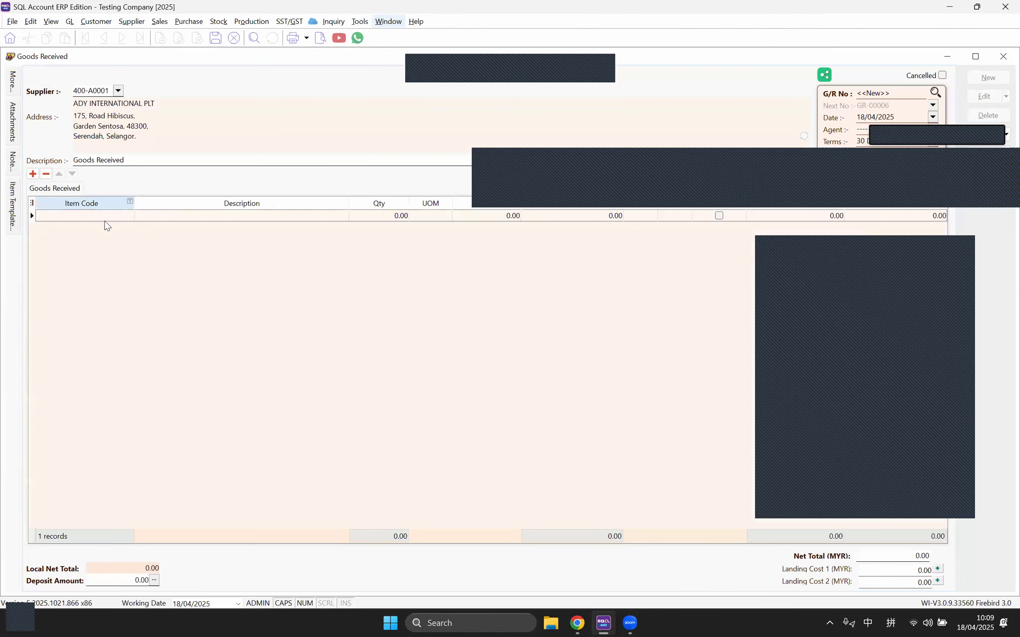
# Step: Add MF-Bolster at unit price 139 to the goods received note and save it
pyautogui.click(129, 217)
pyautogui.click(128, 215)
pyautogui.scroll(-3, 138, 357)
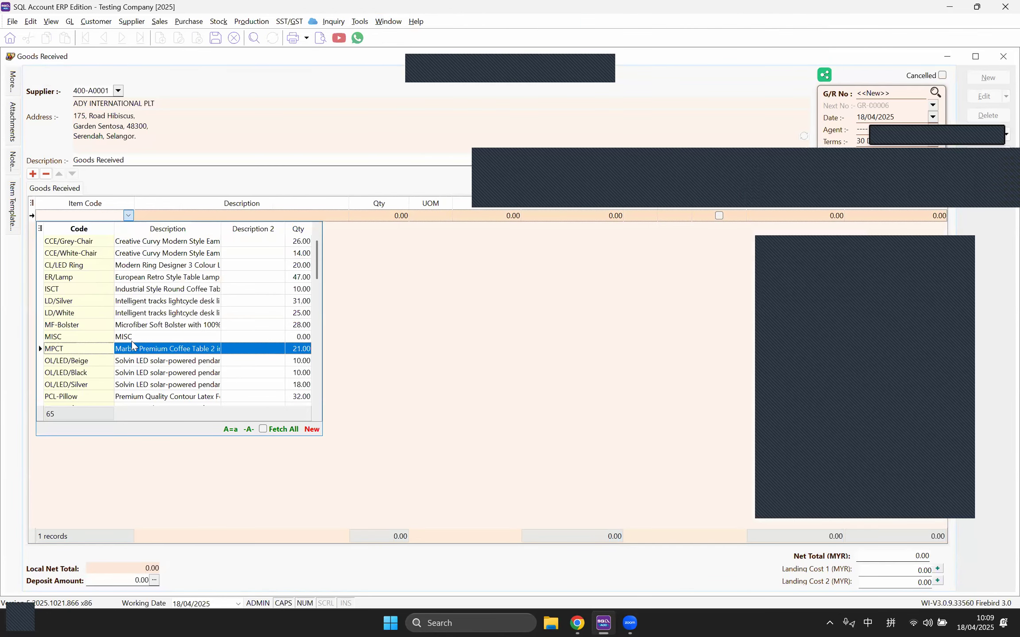
pyautogui.click(157, 330)
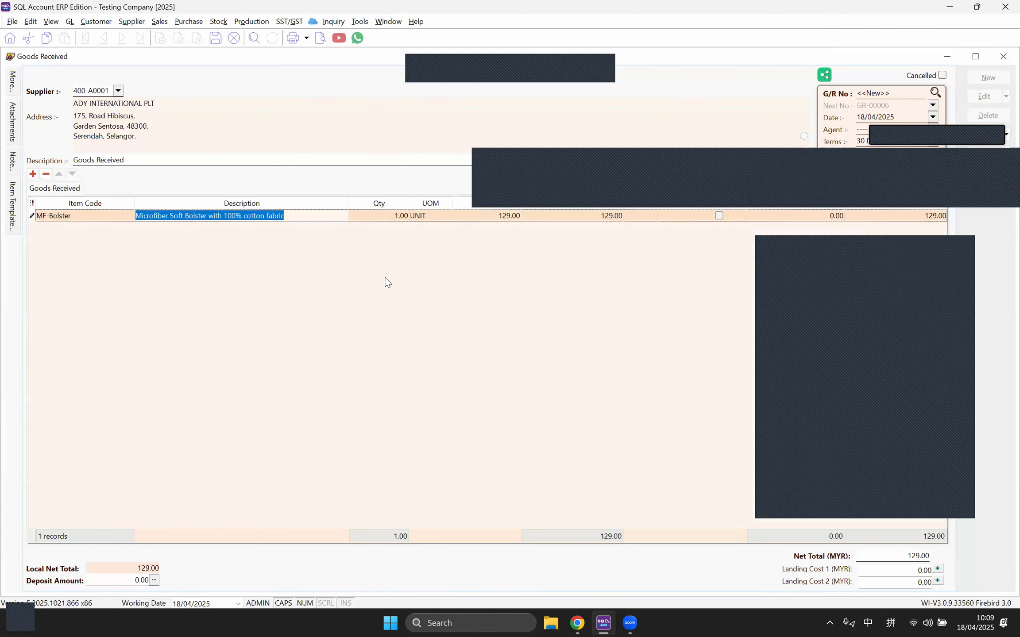
pyautogui.click(385, 218)
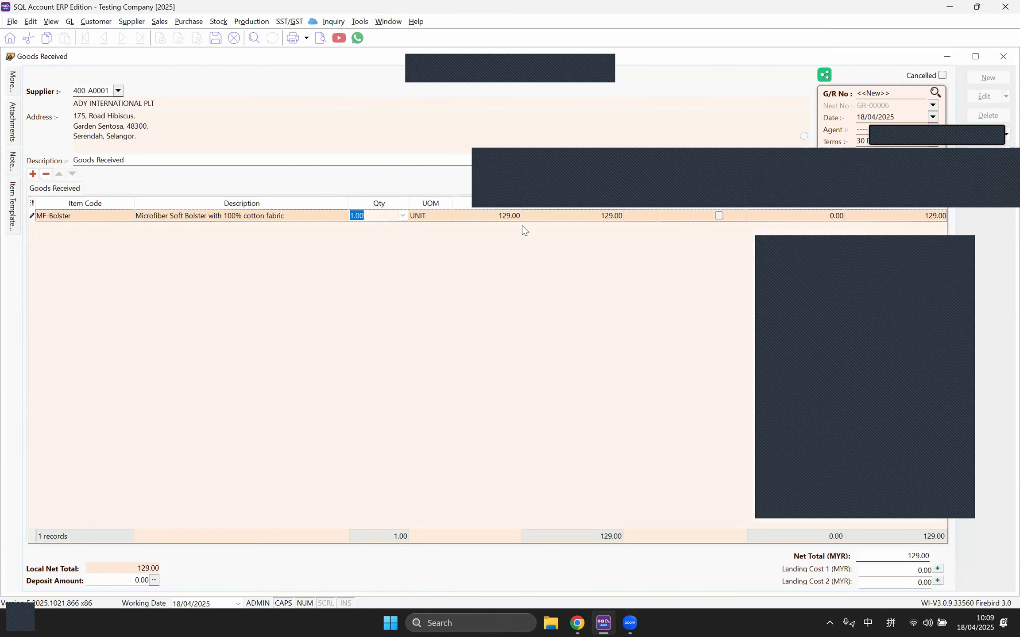
pyautogui.click(495, 214)
pyautogui.write('139')
pyautogui.press('Tab')
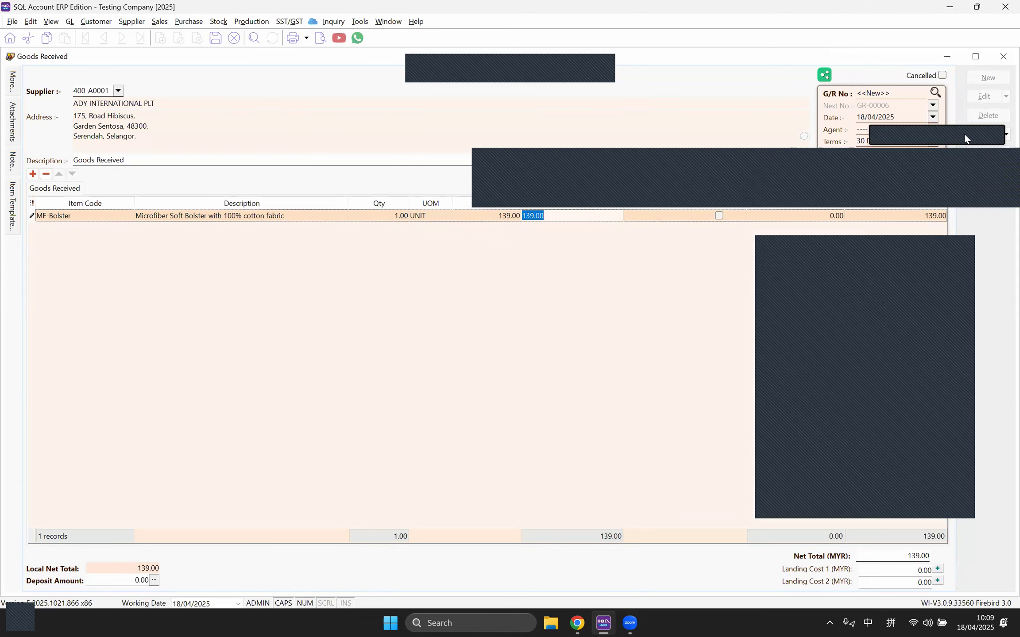
pyautogui.hotkey('ctrl', 's')
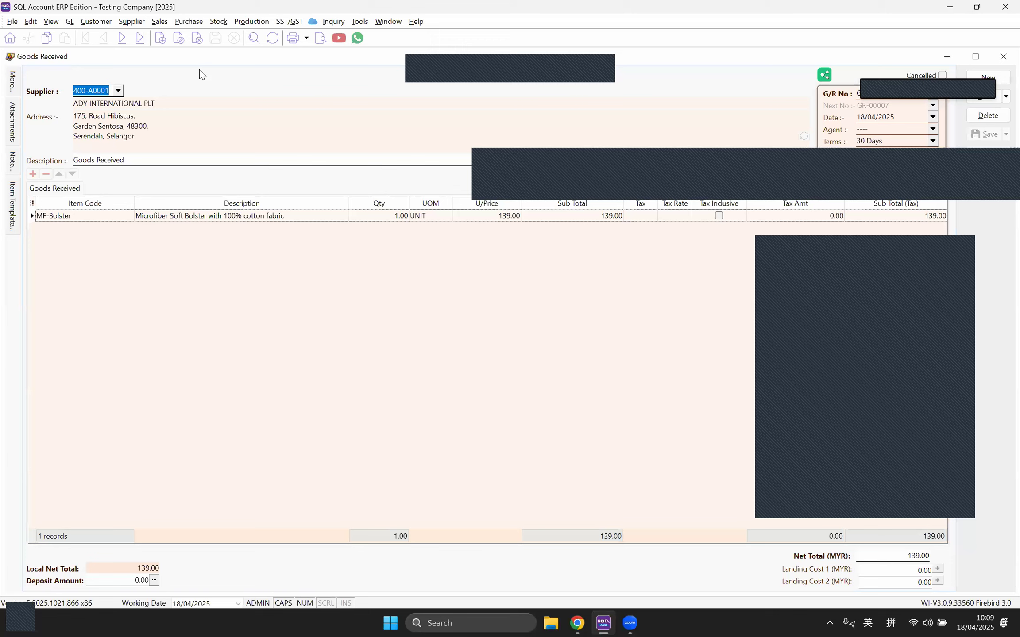
# Step: Generate the 01/04/2025–30/04/2025 Stock Card for MF-Bolster and preview the standard Stock Card layout
pyautogui.click(216, 23)
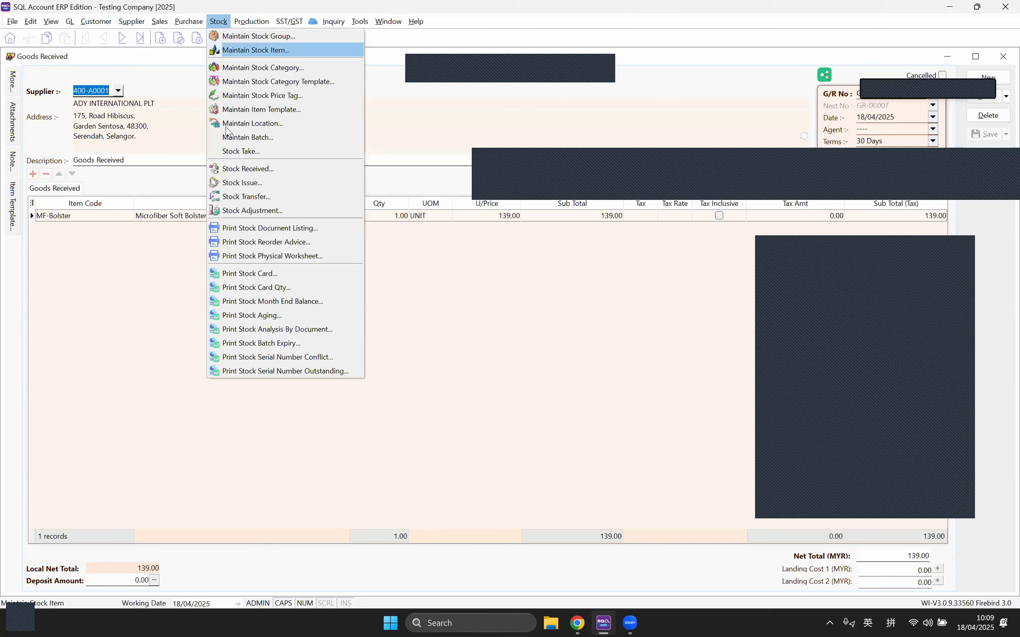
pyautogui.click(246, 274)
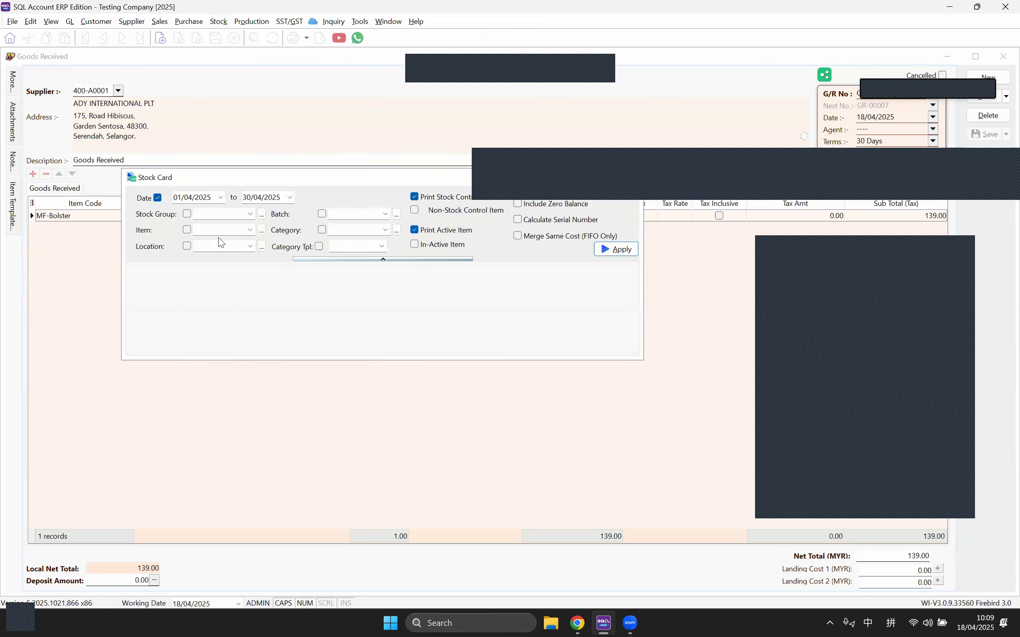
pyautogui.click(250, 230)
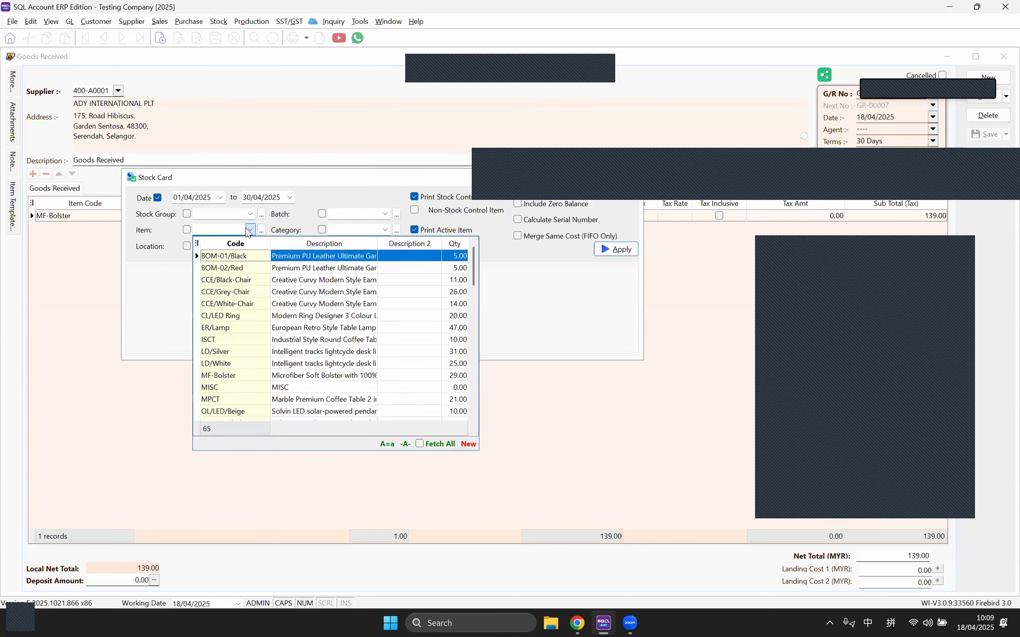
pyautogui.click(274, 377)
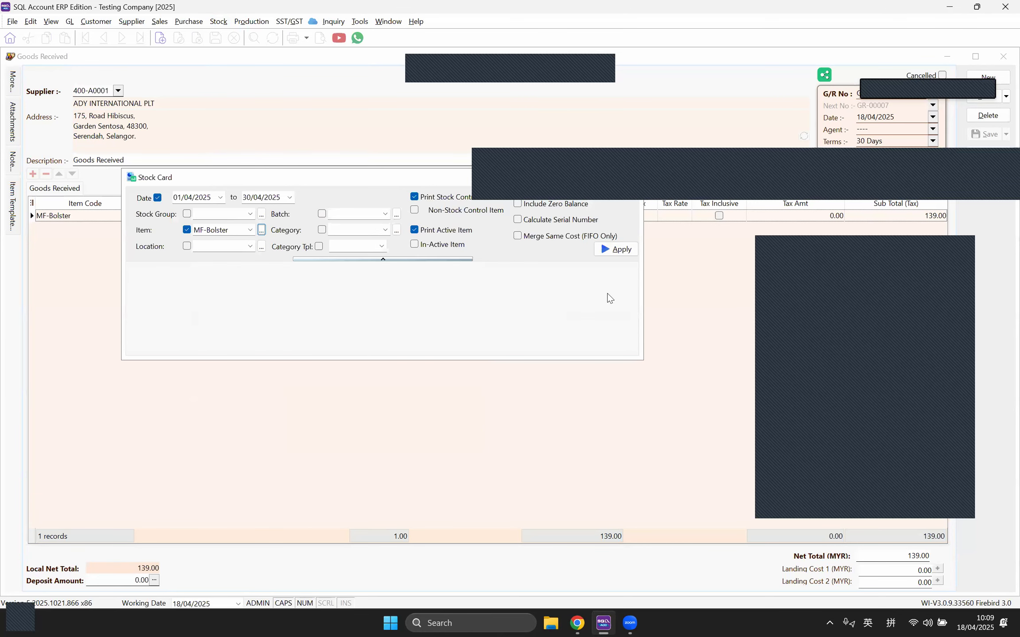
pyautogui.click(616, 250)
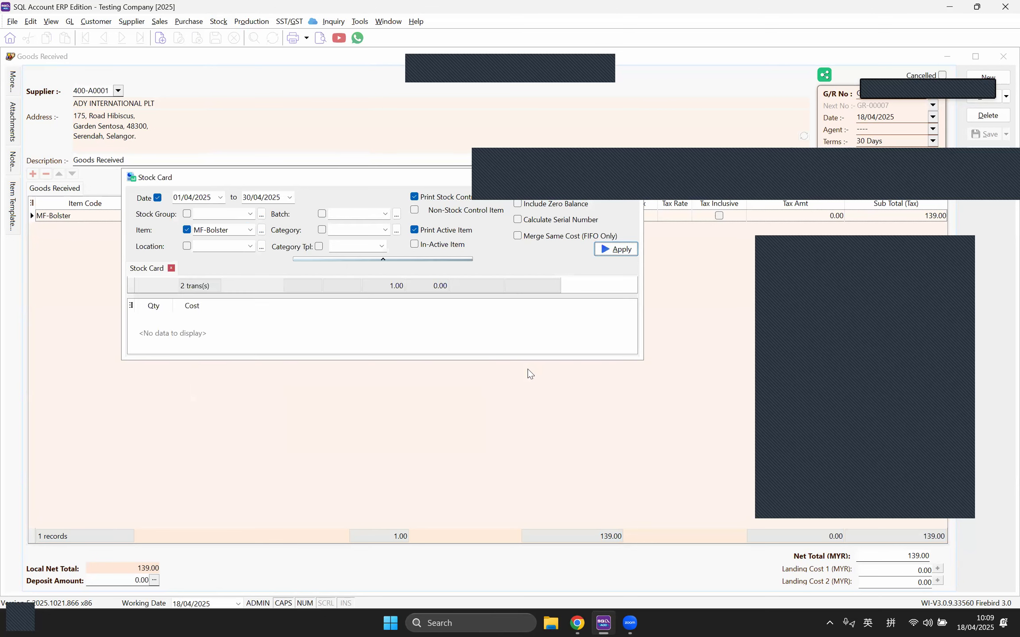
pyautogui.click(313, 42)
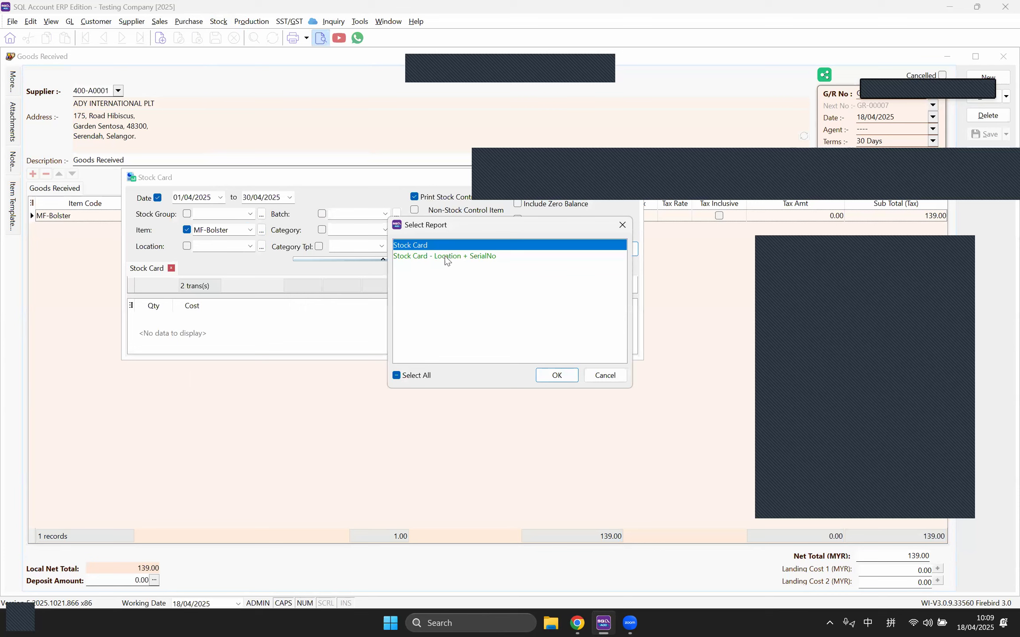
pyautogui.click(543, 375)
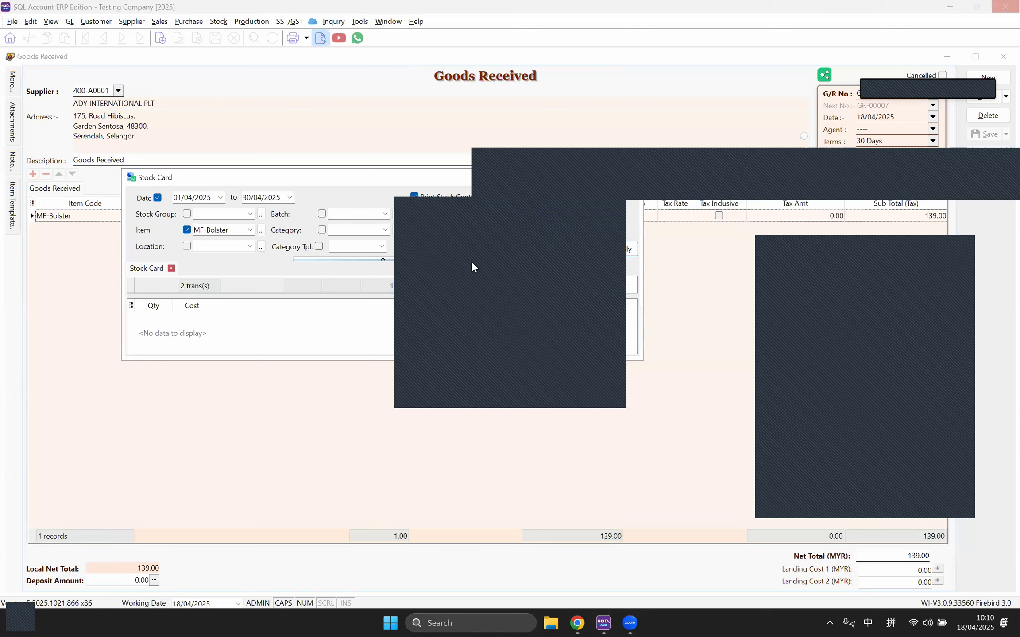
# Step: Dismiss the pop-up, enlarge the preview window, and fit the MF-Bolster stock card to width
pyautogui.click(556, 210)
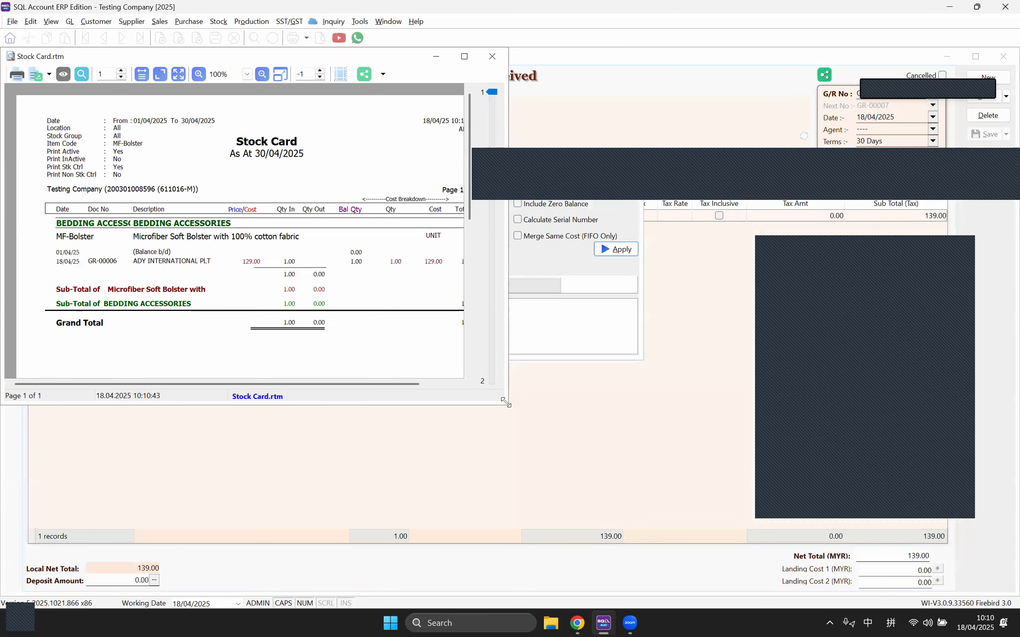
pyautogui.moveTo(506, 402); pyautogui.dragTo(678, 540)
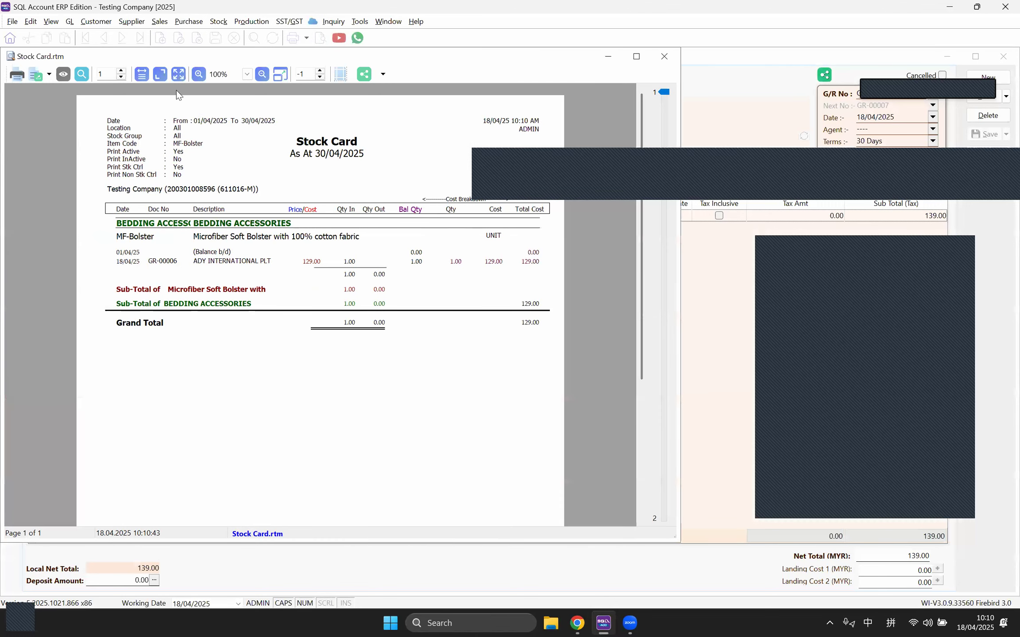
pyautogui.click(143, 78)
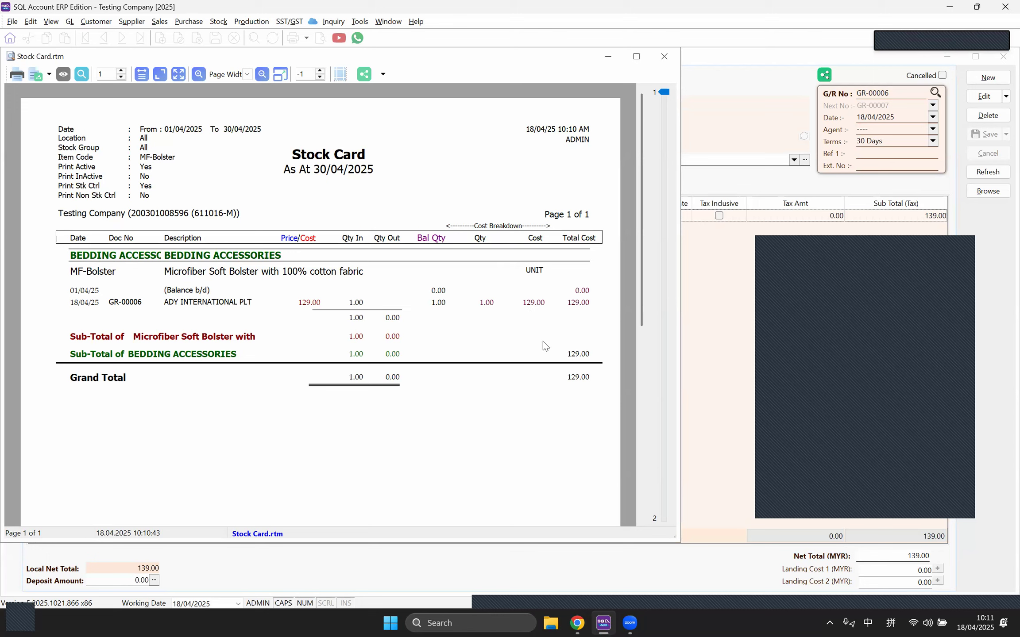
# Step: Scroll through the MF-Bolster Stock Card report preview, then close it
pyautogui.click(878, 408)
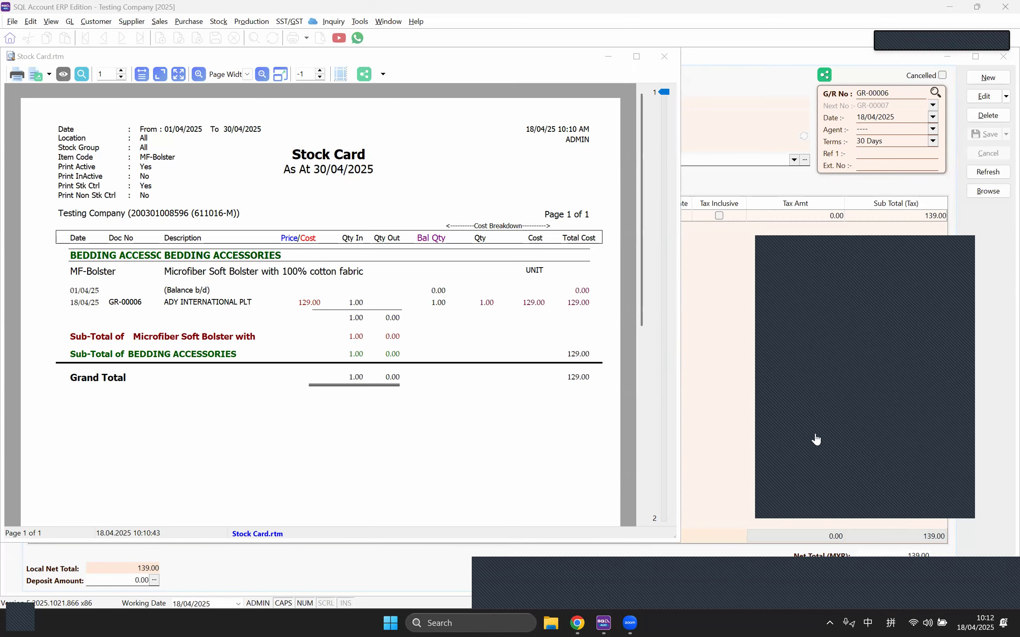
pyautogui.scroll(-5, 567, 337)
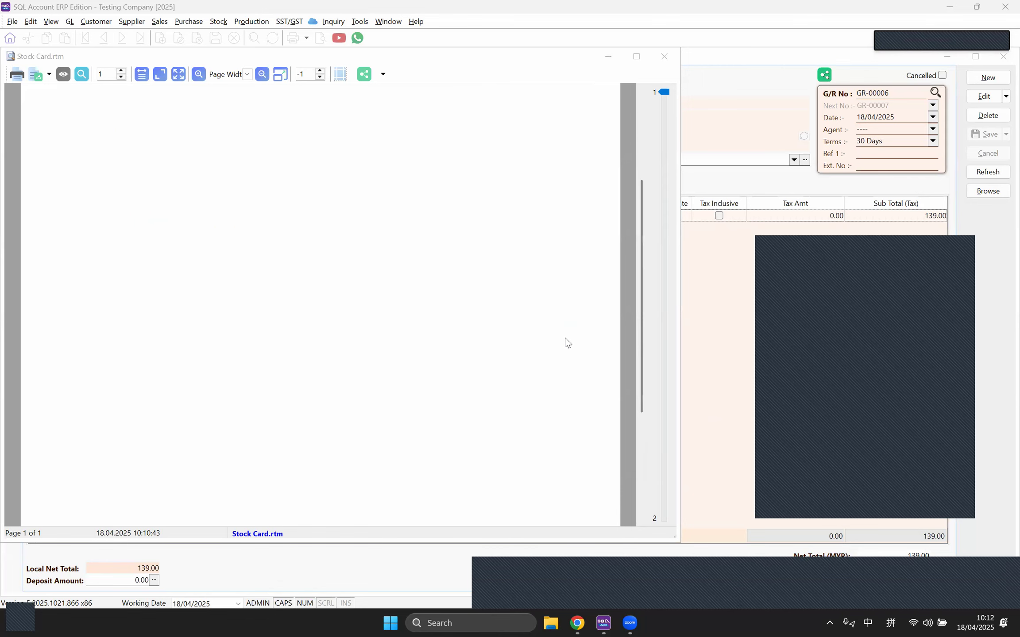
pyautogui.scroll(5, 564, 341)
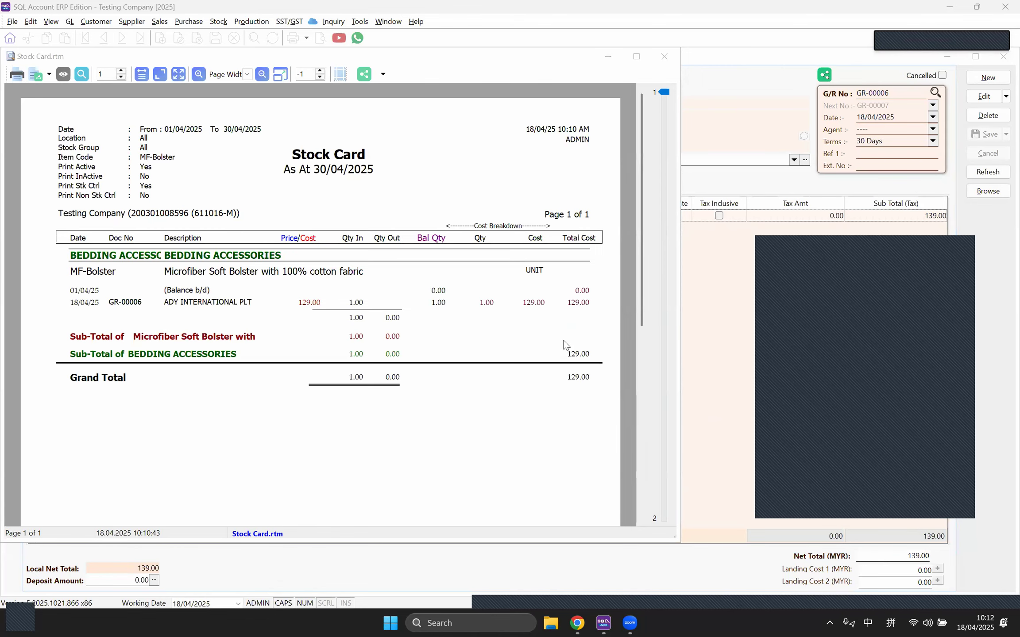
pyautogui.scroll(-1, 574, 347)
pyautogui.scroll(1, 575, 360)
pyautogui.click(659, 58)
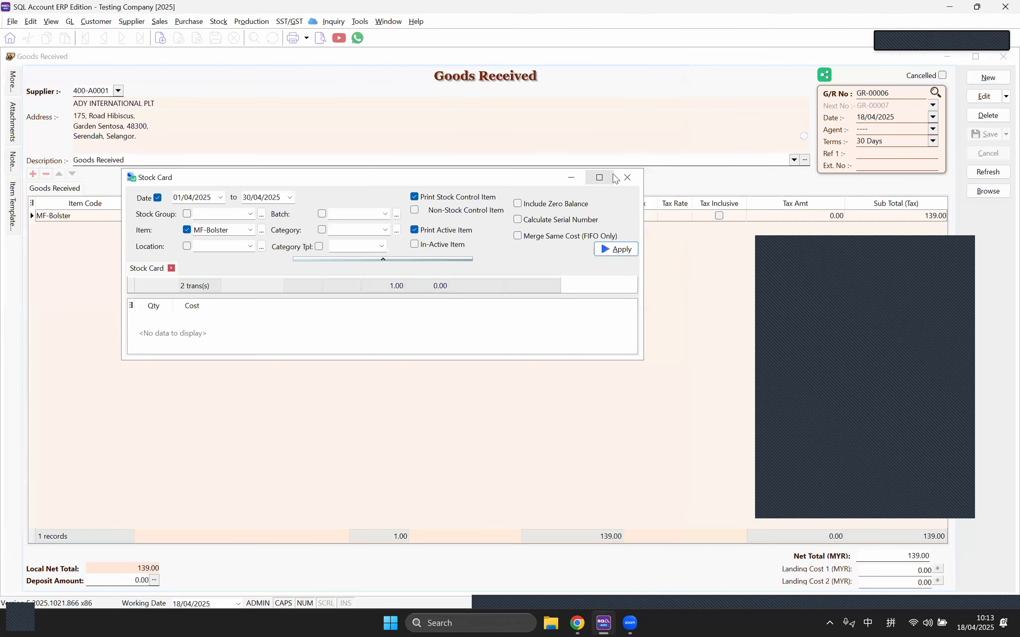
# Step: Close the Stock Card options and the Goods Received form, returning to the MF-Bolster item
pyautogui.click(628, 178)
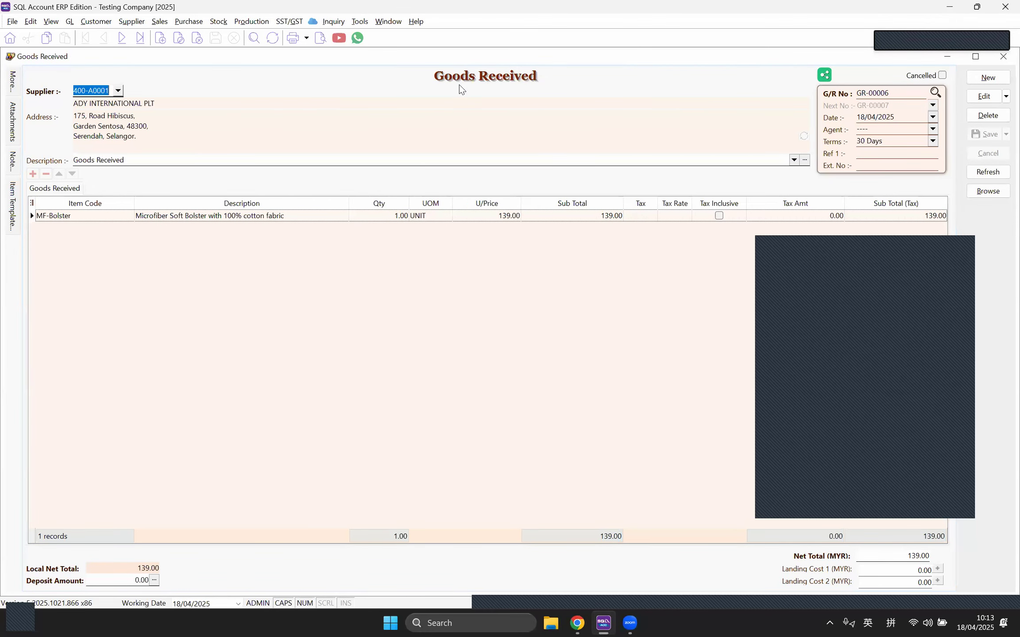
pyautogui.click(1003, 57)
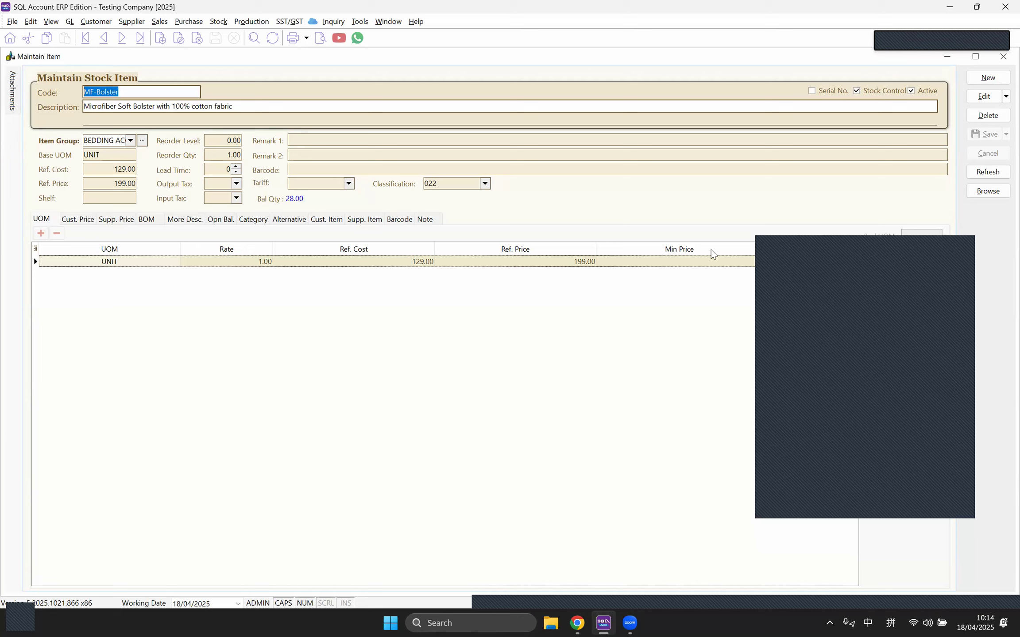
# Step: Close both stock item windows and bring up the Maintain Stock Group list
pyautogui.click(1001, 61)
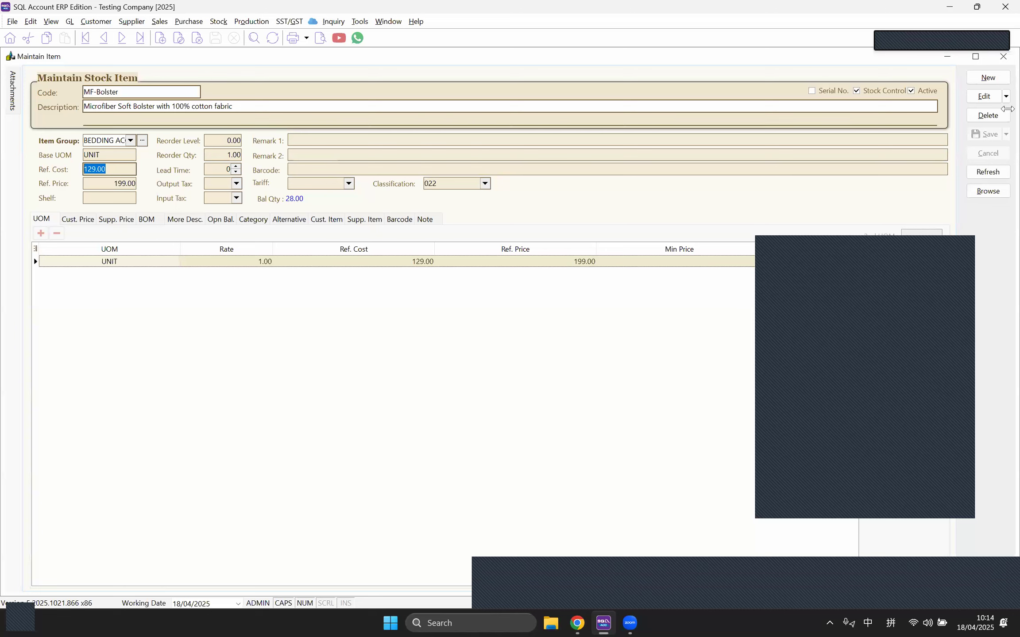
pyautogui.click(1003, 64)
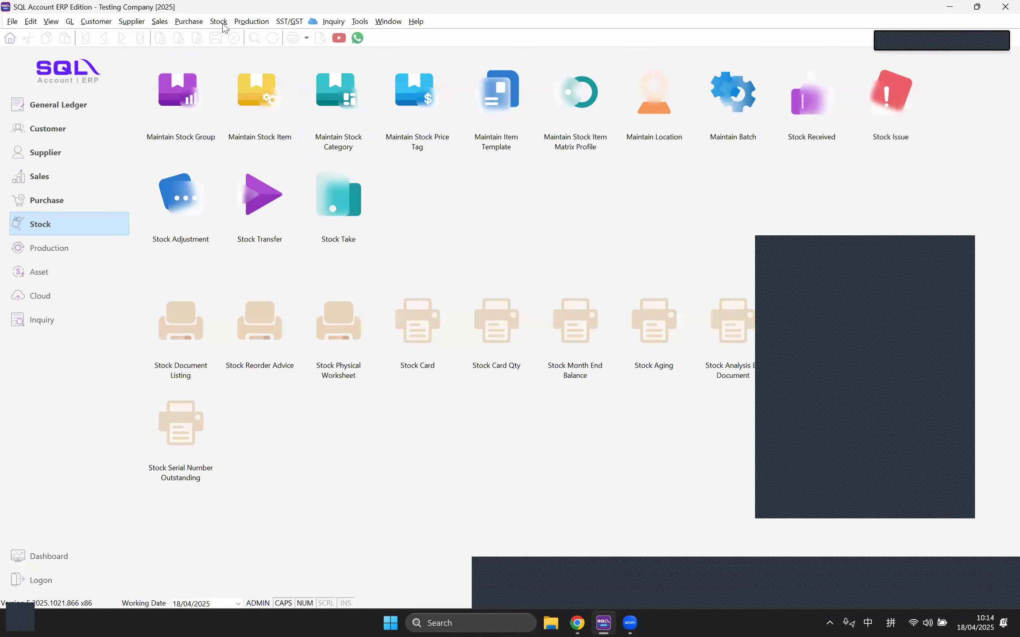
pyautogui.click(217, 22)
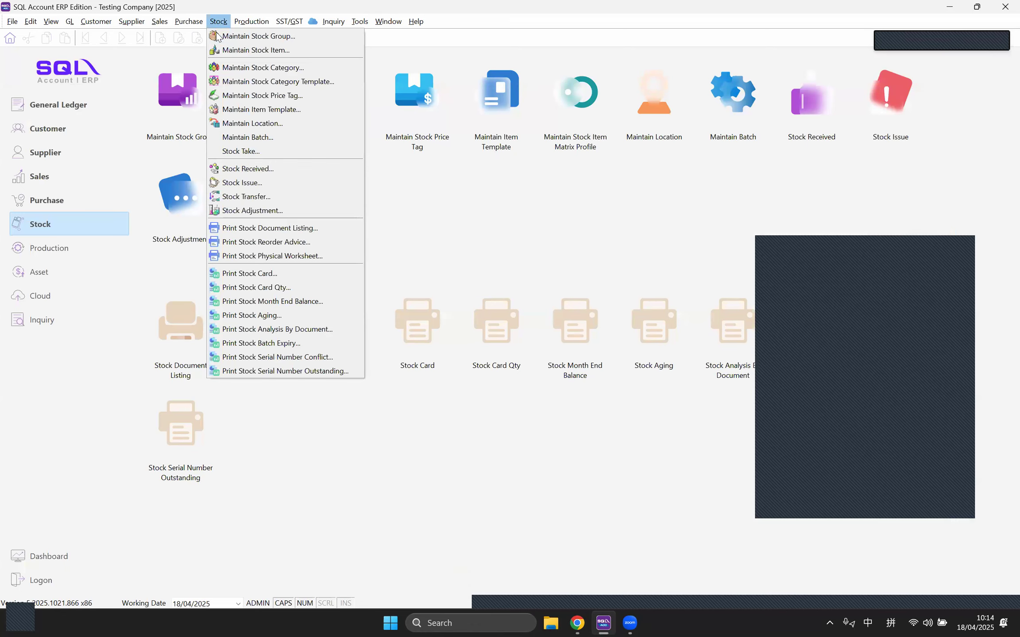
pyautogui.click(231, 36)
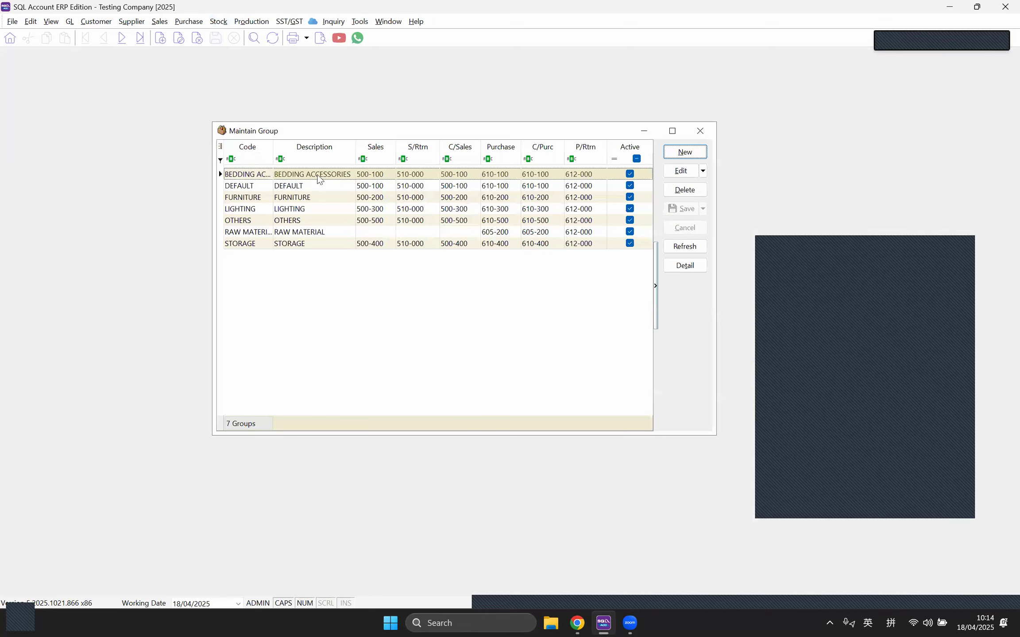
# Step: Open the BEDDING ACCESSORIES group and review its costing method choices without changing them
pyautogui.doubleClick(320, 174)
pyautogui.click(374, 202)
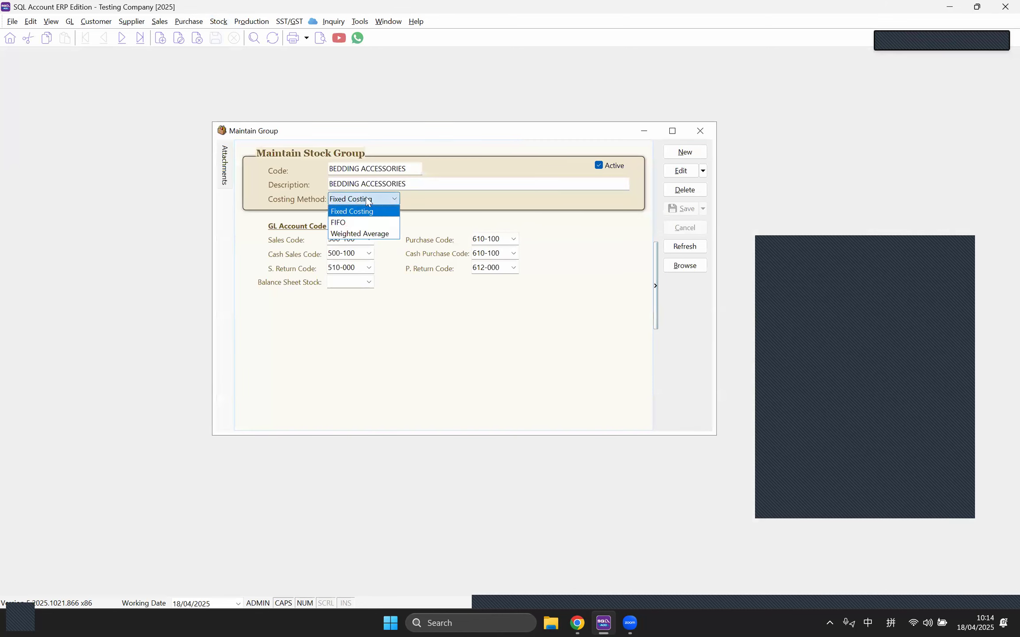
pyautogui.click(306, 178)
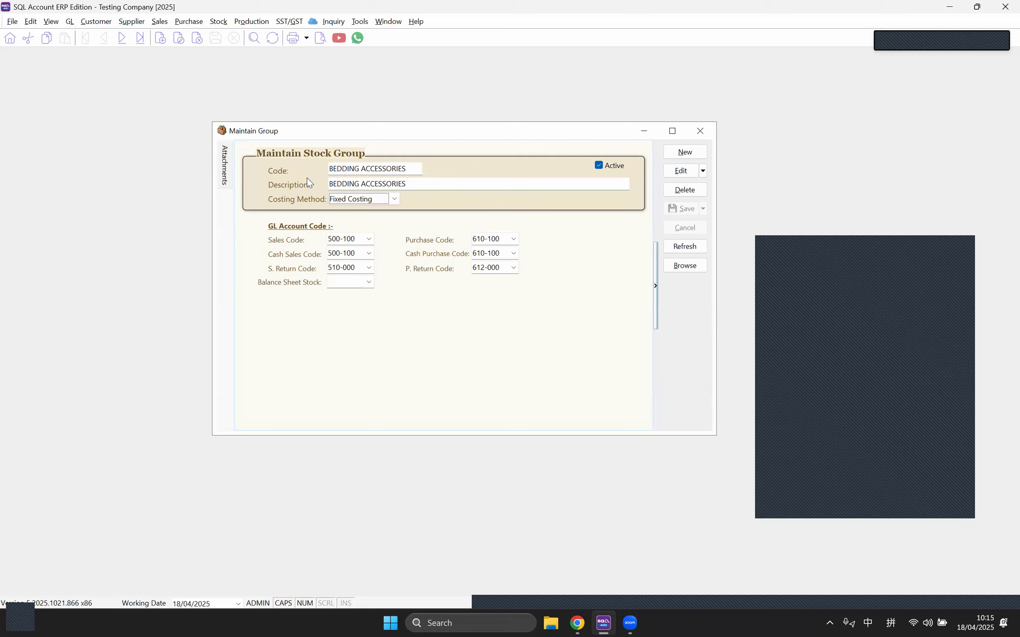
pyautogui.click(544, 73)
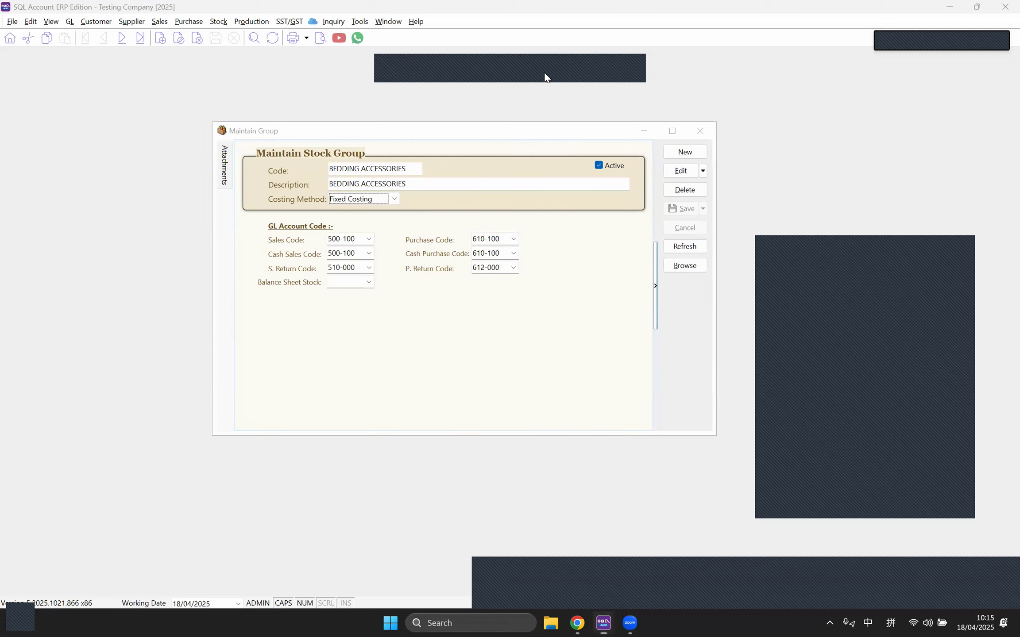
pyautogui.click(556, 223)
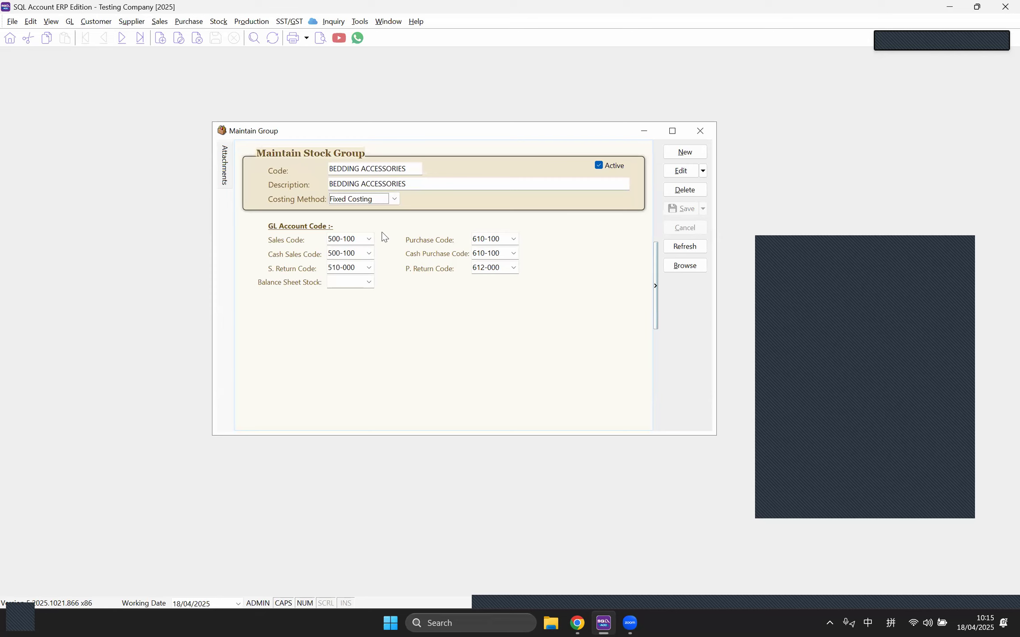
pyautogui.click(392, 200)
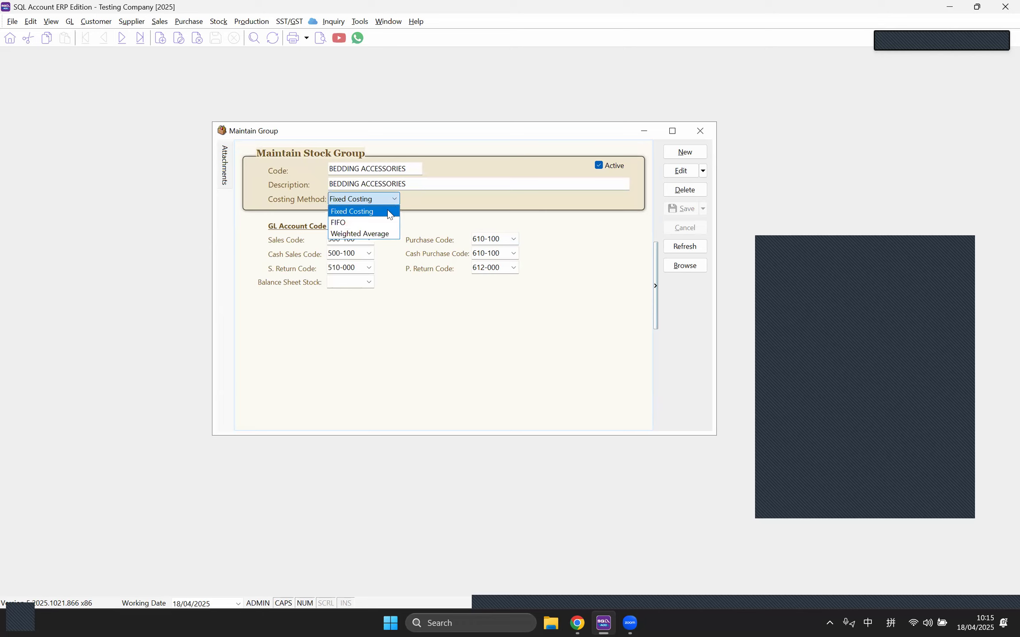
pyautogui.click(482, 208)
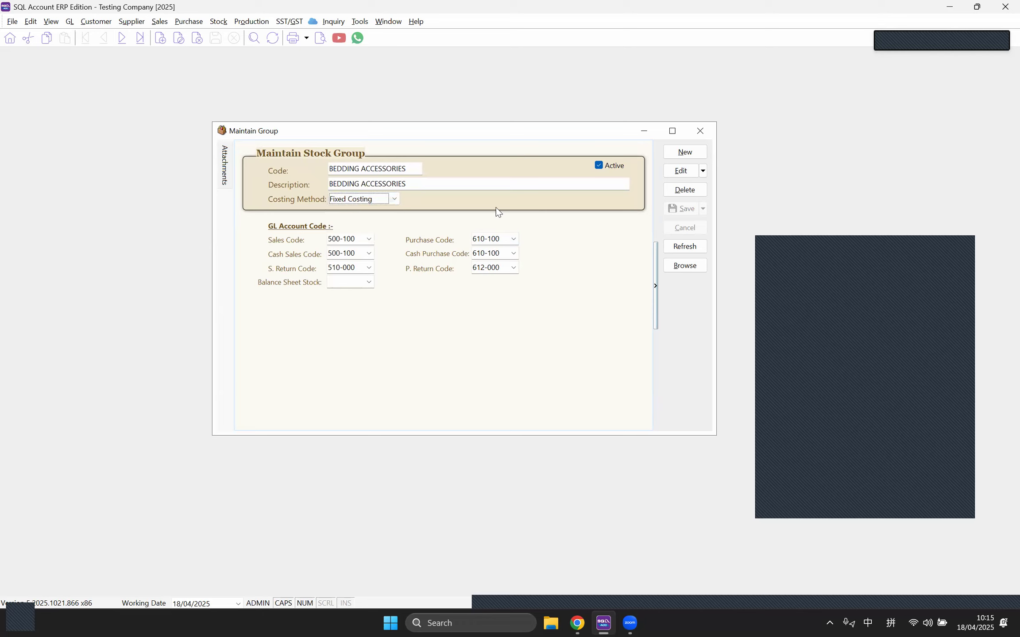
# Step: Edit BEDDING ACCESSORIES, set its costing method to FIFO, save, and close the window
pyautogui.click(677, 173)
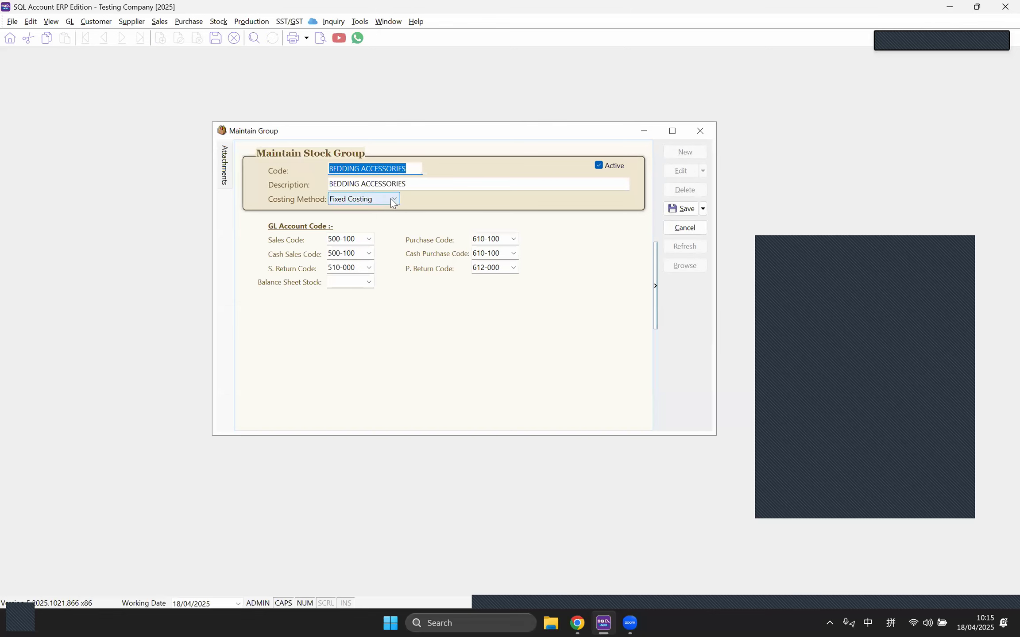
pyautogui.click(392, 200)
pyautogui.click(378, 223)
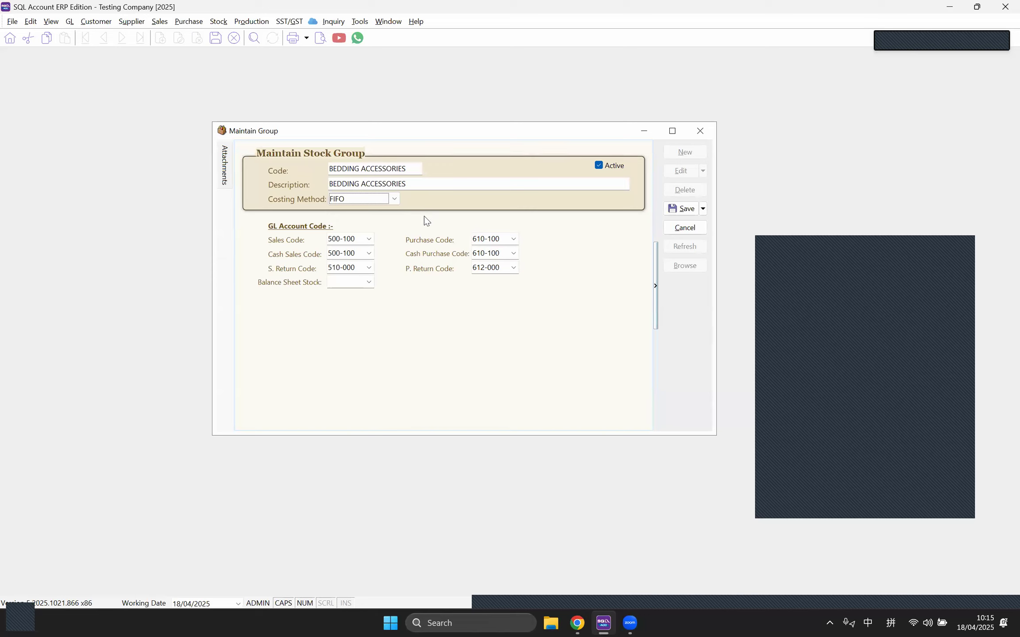
pyautogui.click(674, 210)
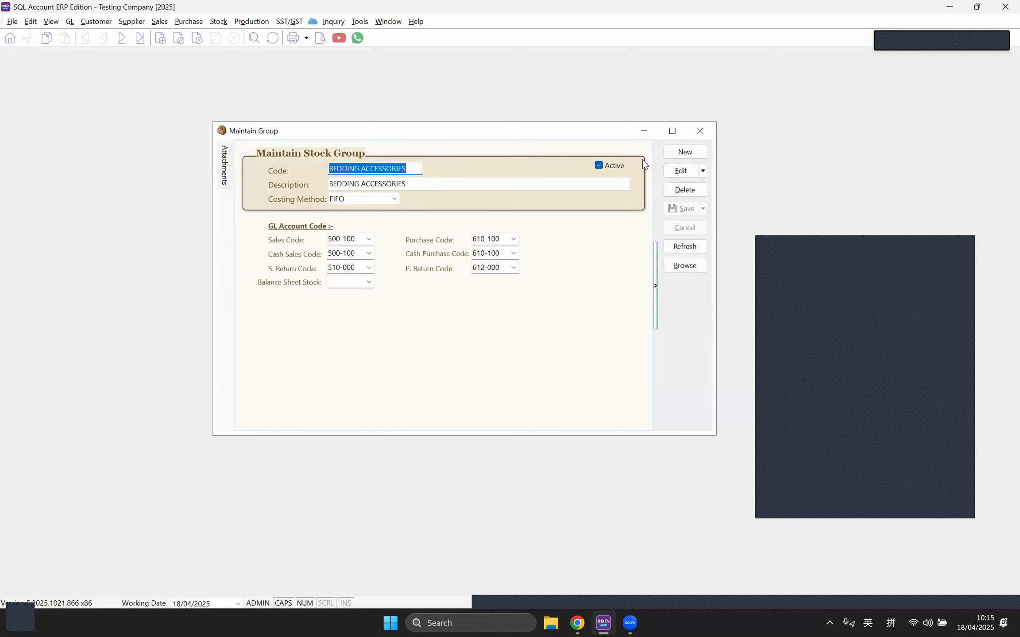
pyautogui.click(700, 131)
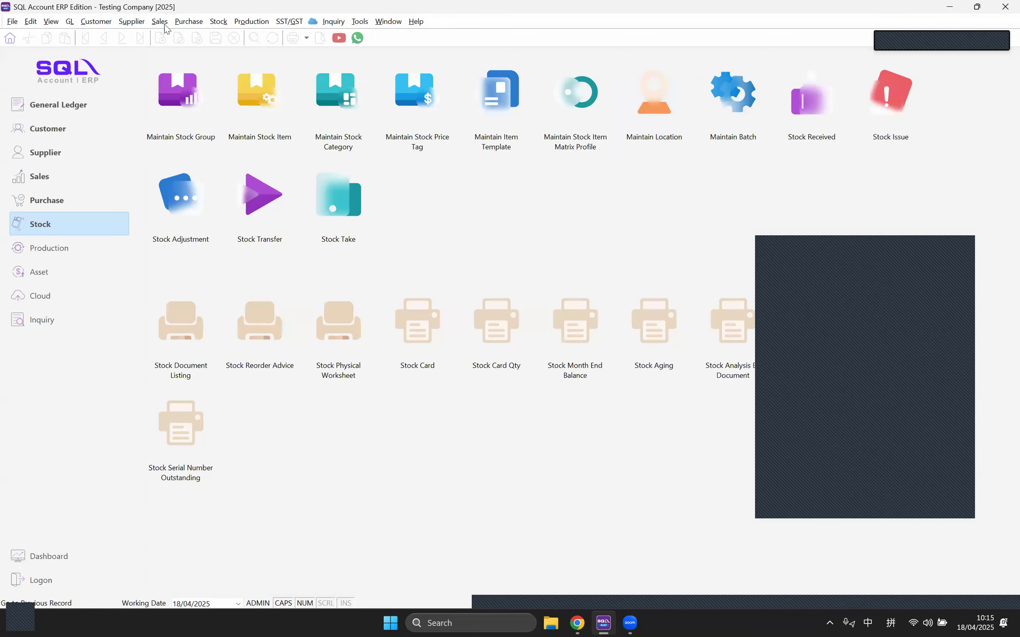
# Step: Reopen the MF-Bolster stock item record, showing balance 29.00, and select its item code
pyautogui.click(218, 22)
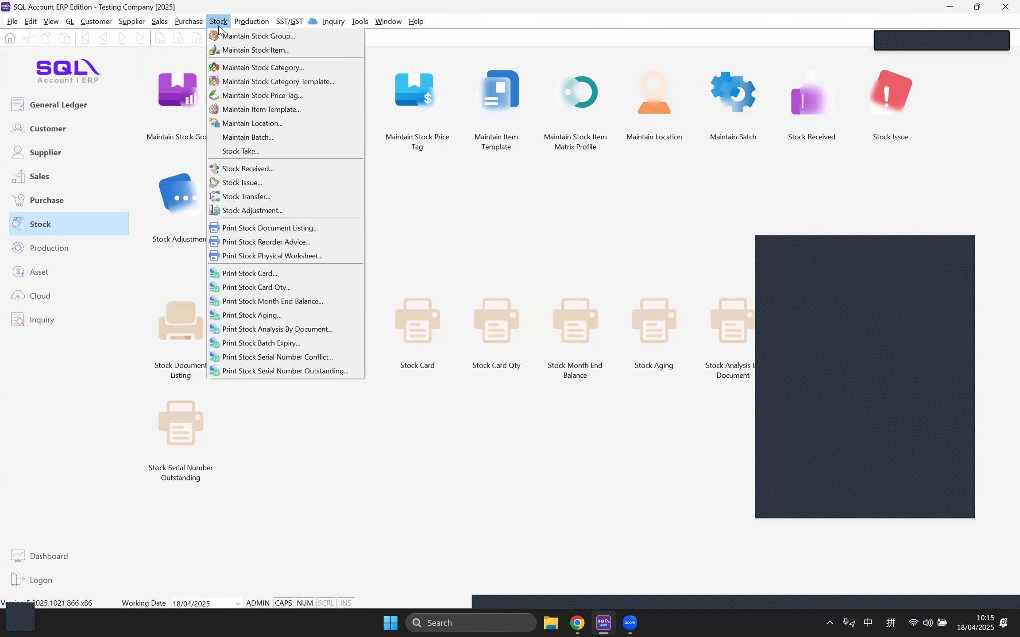
pyautogui.click(216, 50)
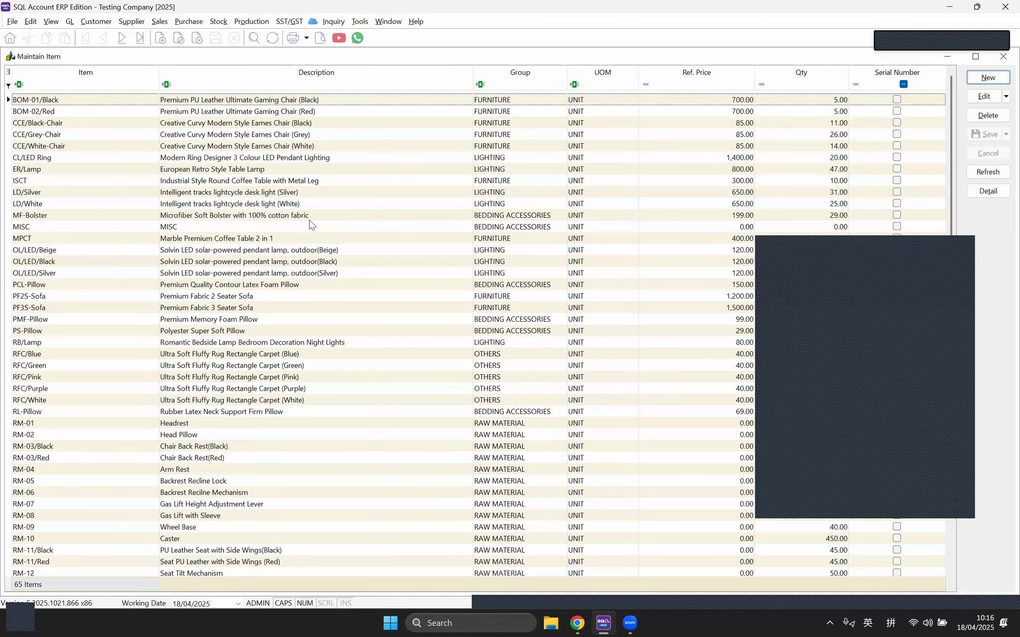
pyautogui.doubleClick(514, 217)
pyautogui.moveTo(135, 94); pyautogui.dragTo(70, 88)
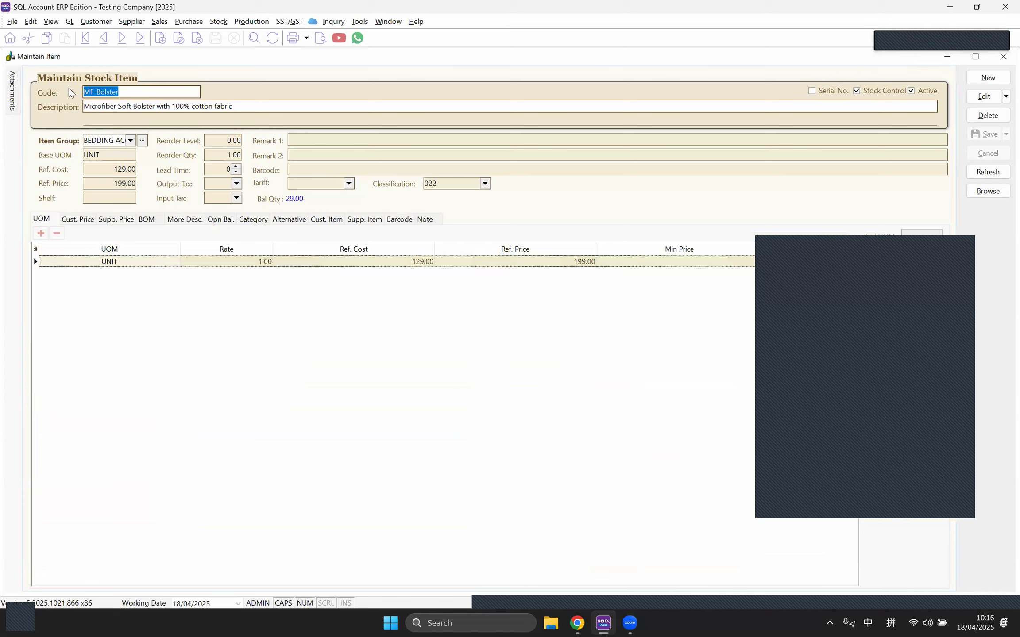
pyautogui.click(188, 21)
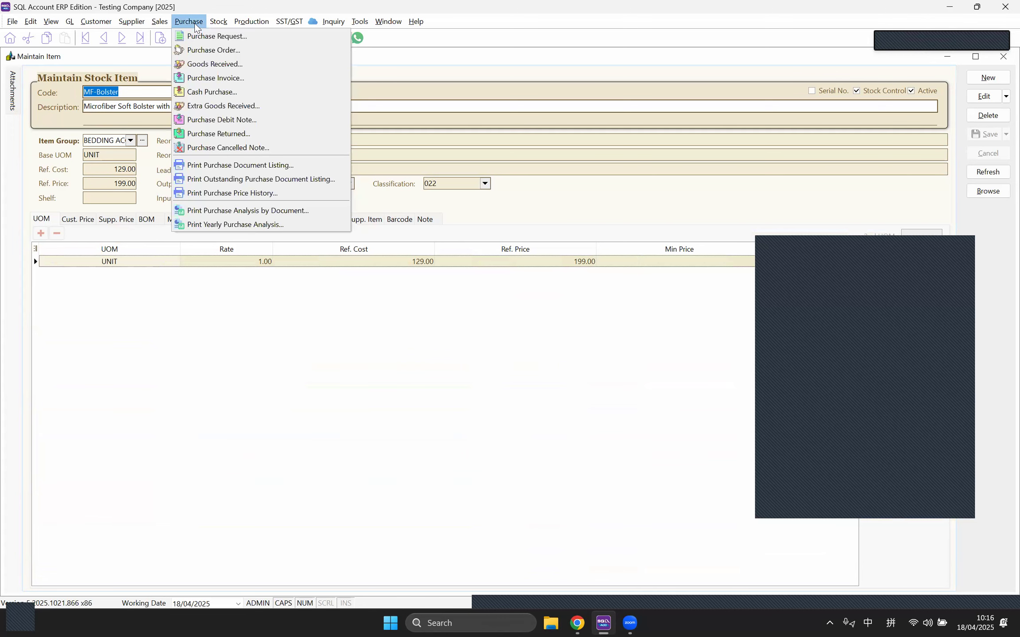
# Step: Enter a Goods Received from EMPIRE FURNITURE with one MF-Bolster at unit price 139
pyautogui.click(197, 65)
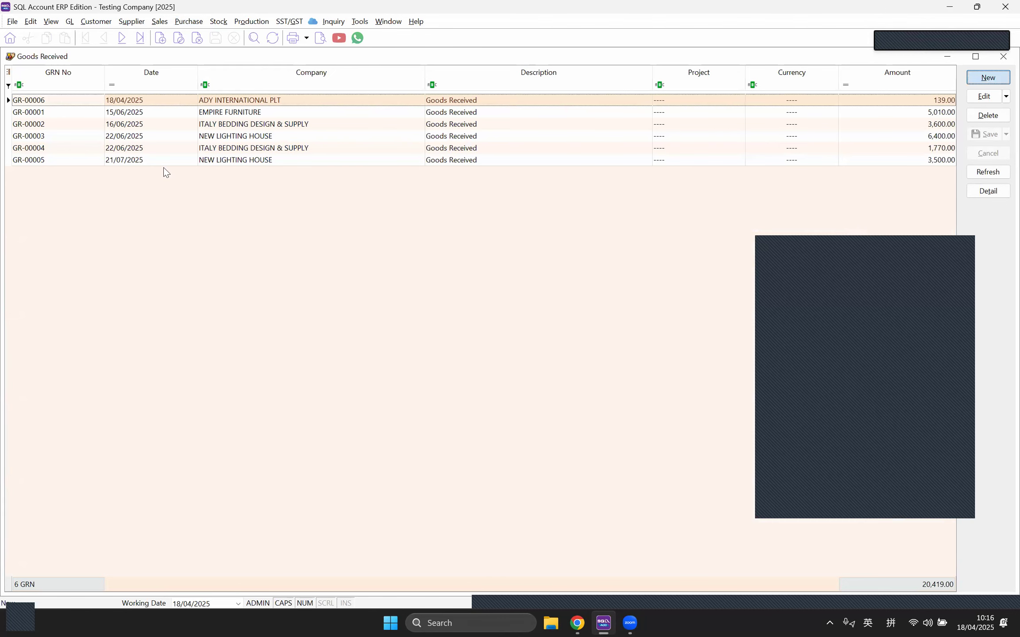
pyautogui.click(118, 92)
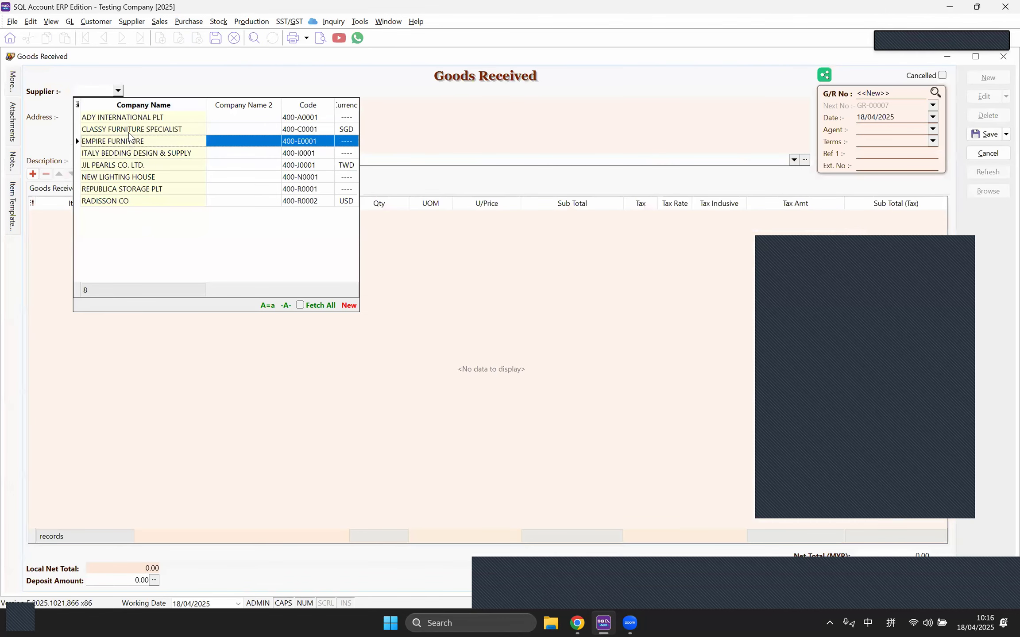
pyautogui.click(130, 147)
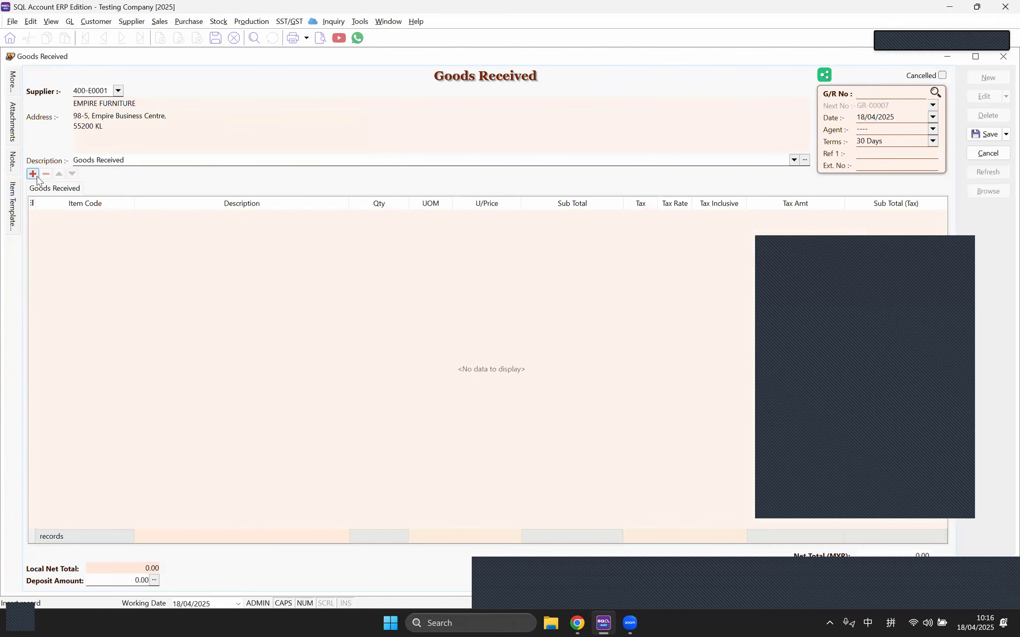
pyautogui.click(127, 216)
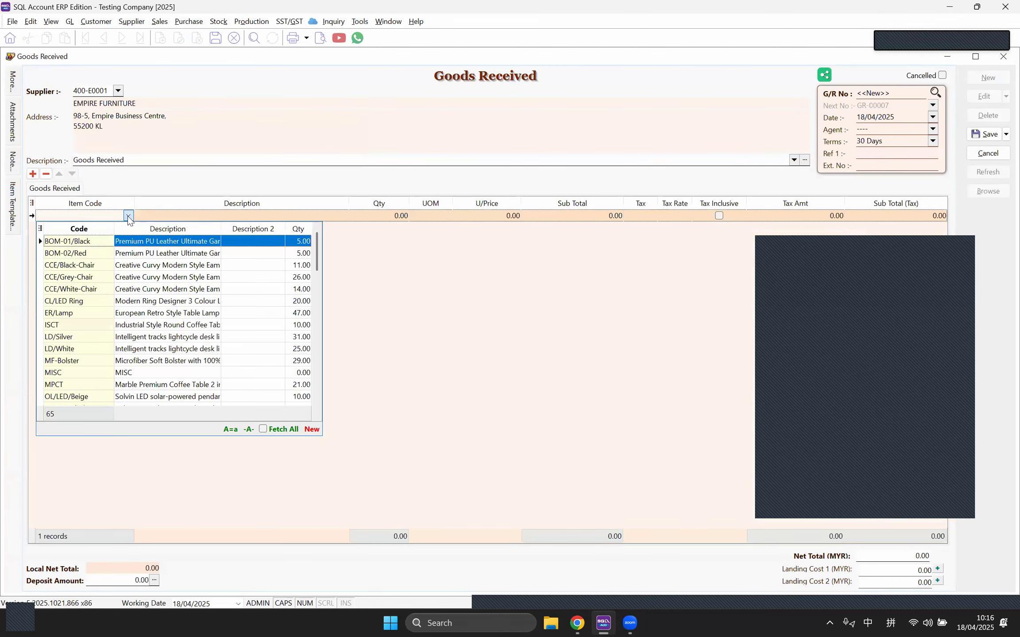
pyautogui.click(109, 361)
pyautogui.press('Tab')
pyautogui.press('Tab')
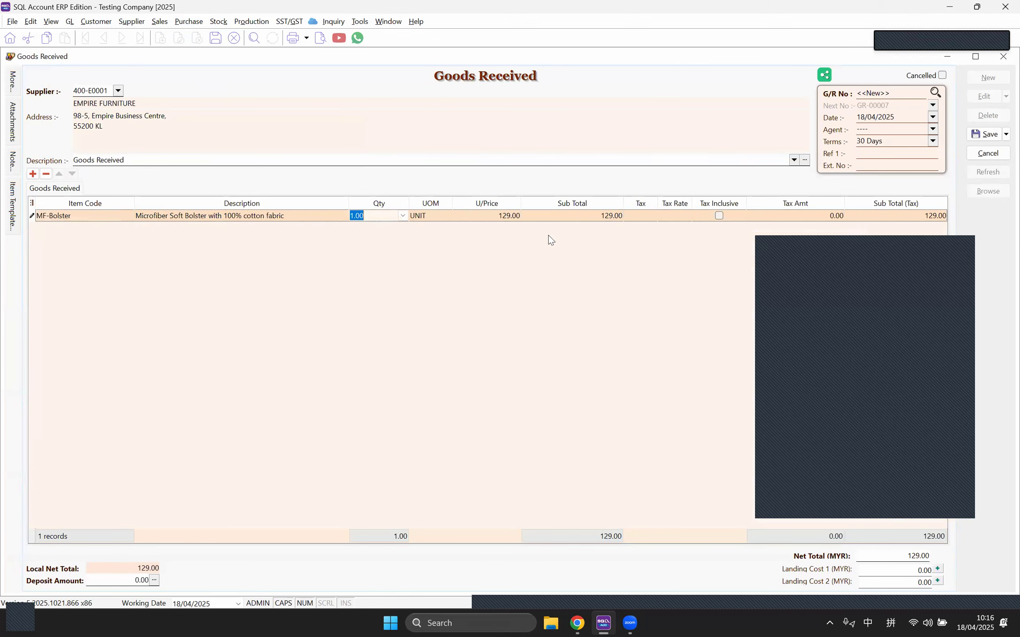
pyautogui.press('Tab')
pyautogui.write('139')
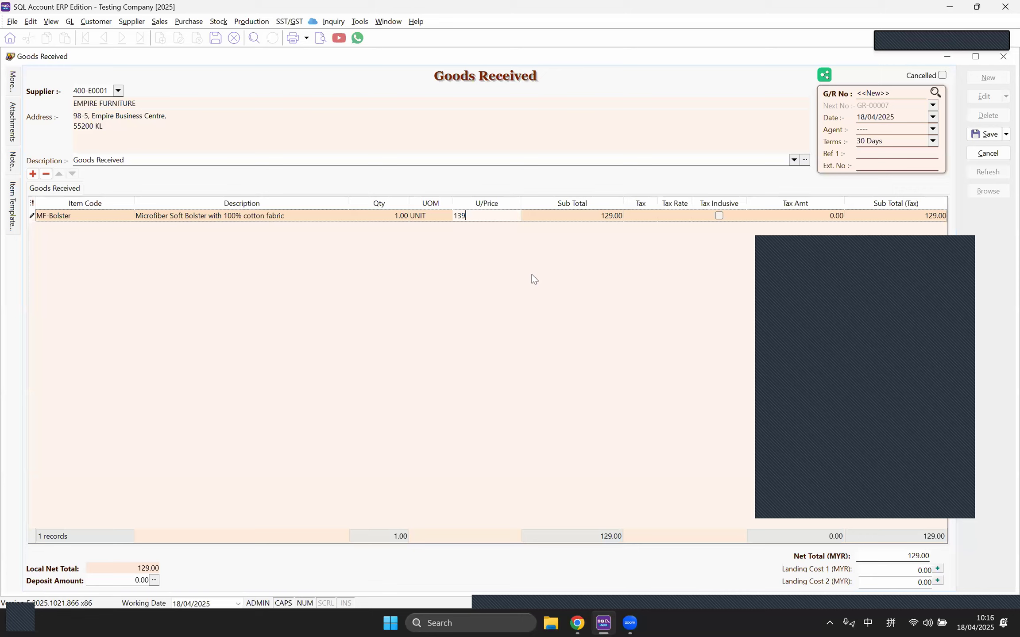
pyautogui.press('Tab')
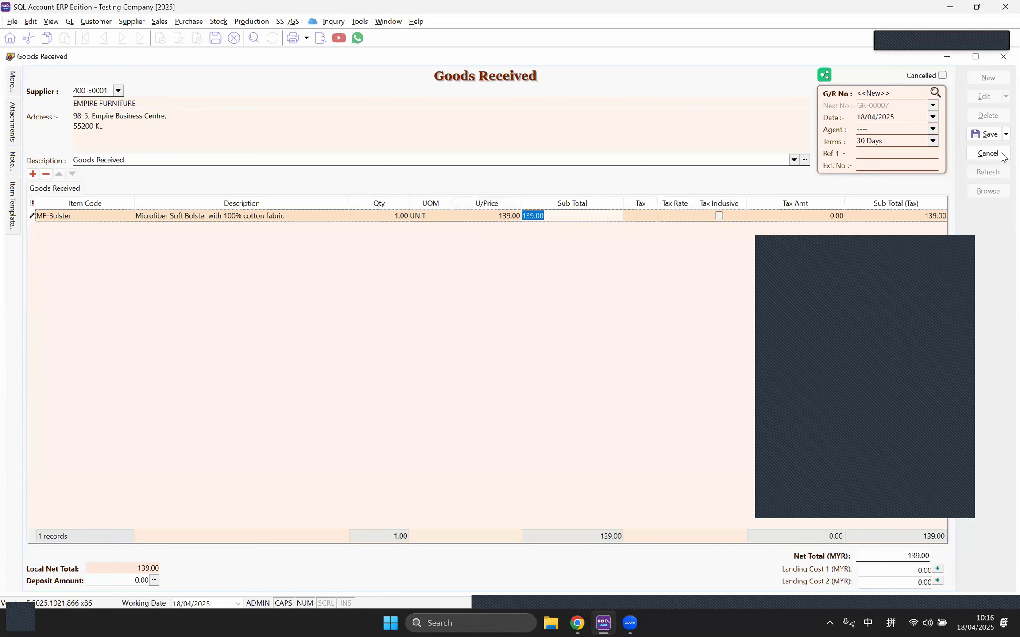
# Step: Save the receipt as GR-00007 and select its document number
pyautogui.click(978, 135)
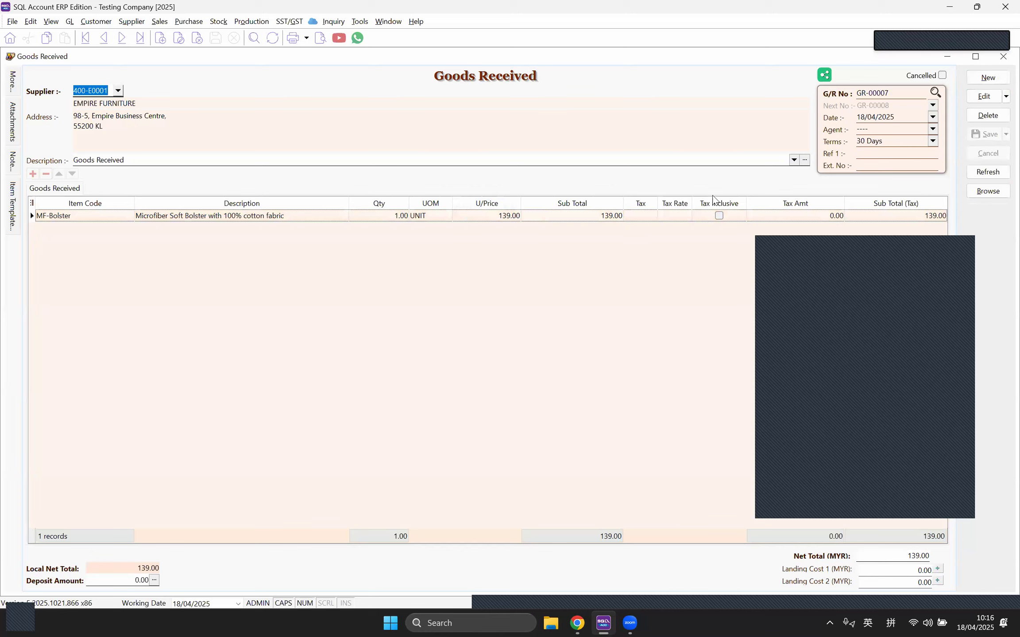
pyautogui.moveTo(895, 92); pyautogui.dragTo(854, 92)
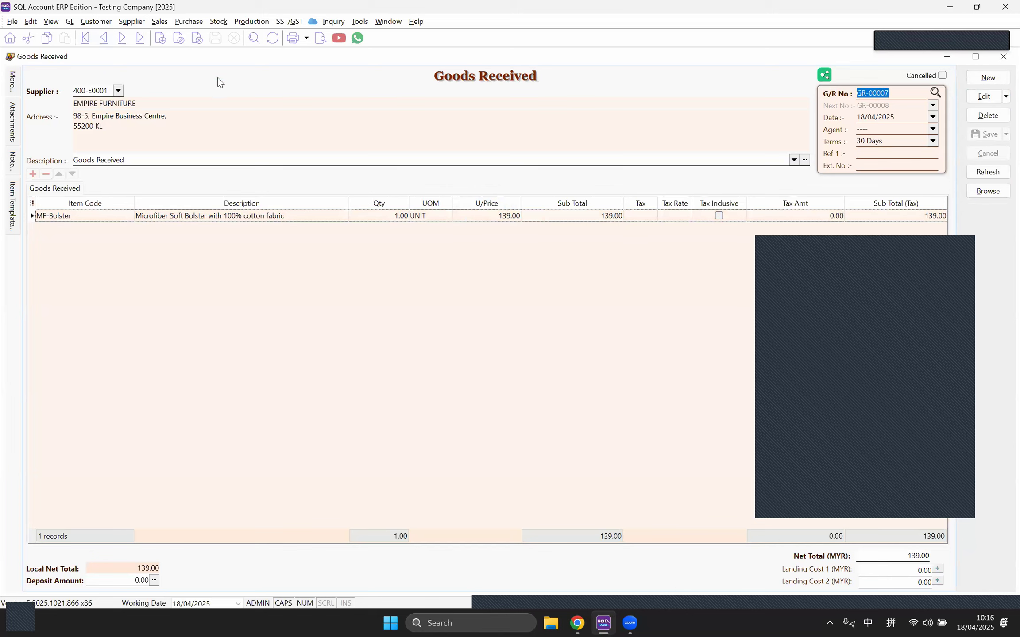
pyautogui.click(219, 22)
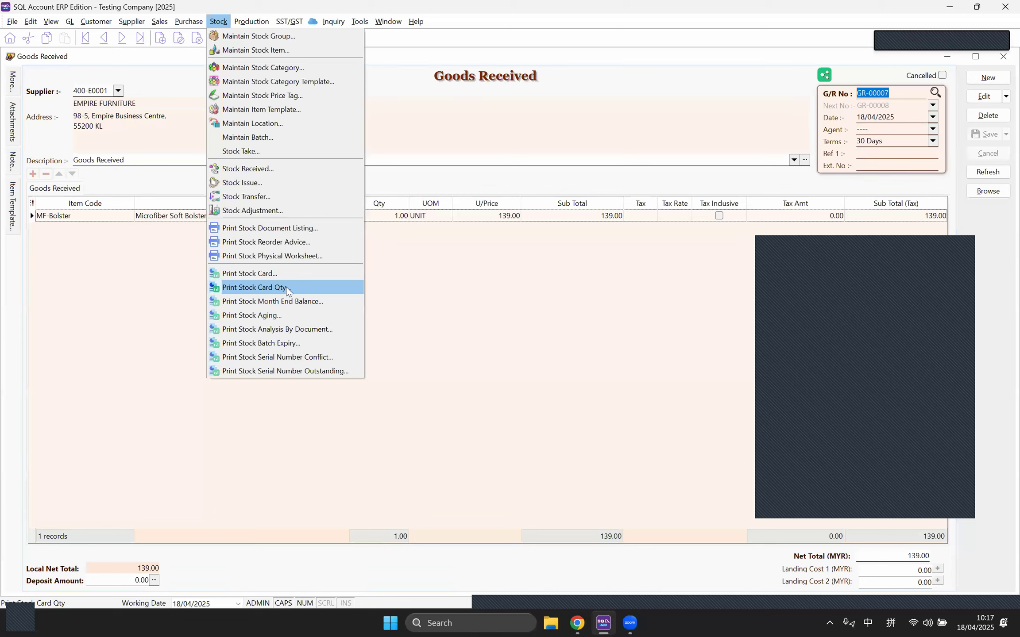
# Step: Run and preview the MF-Bolster Stock Card, listing GR-00006 and GR-00007 with balance 2.00
pyautogui.click(263, 274)
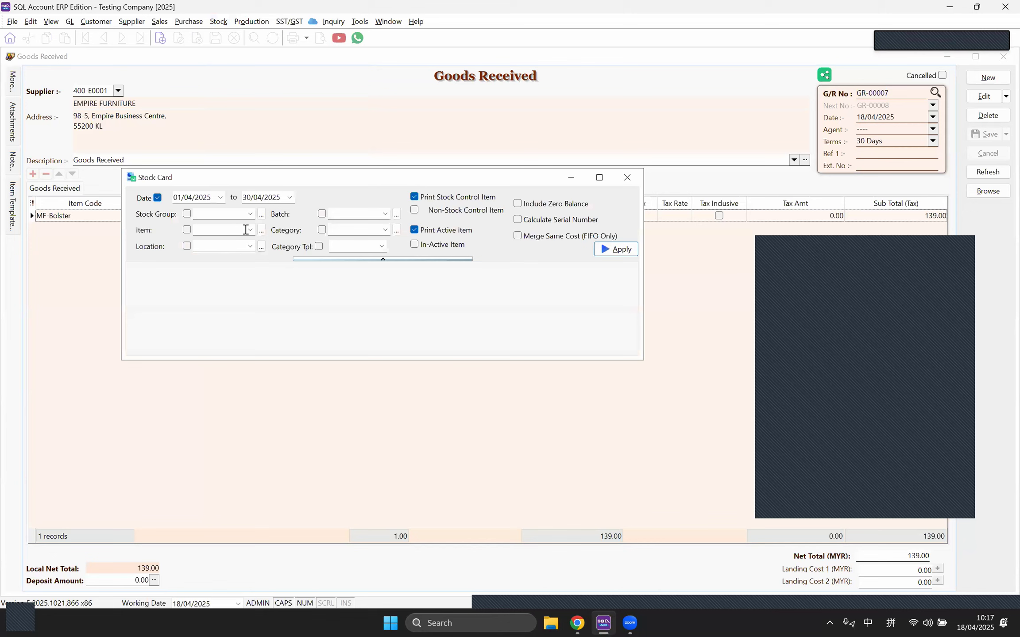
pyautogui.click(250, 231)
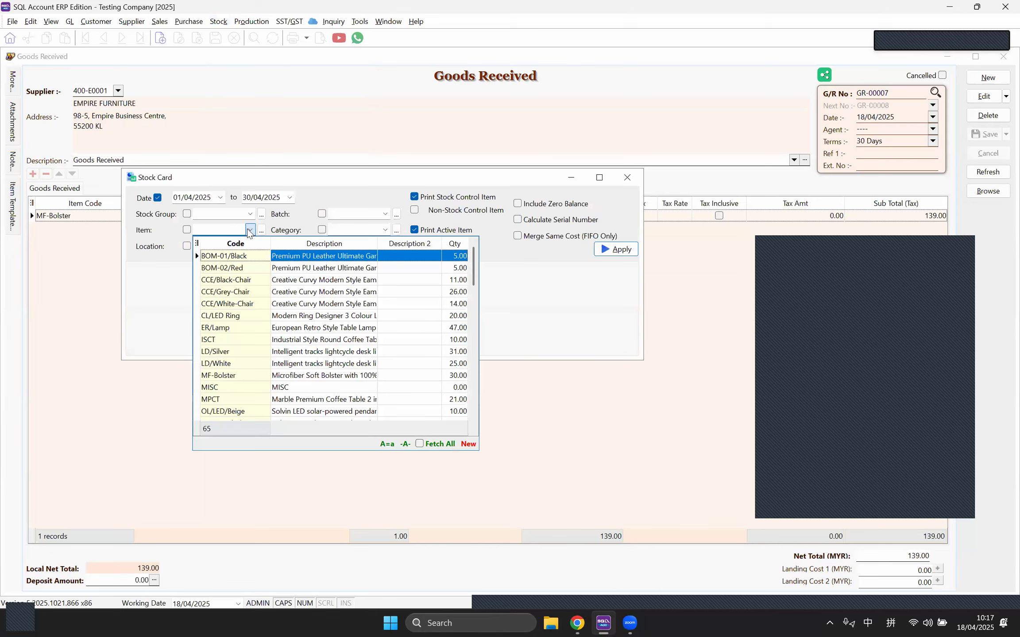
pyautogui.click(292, 376)
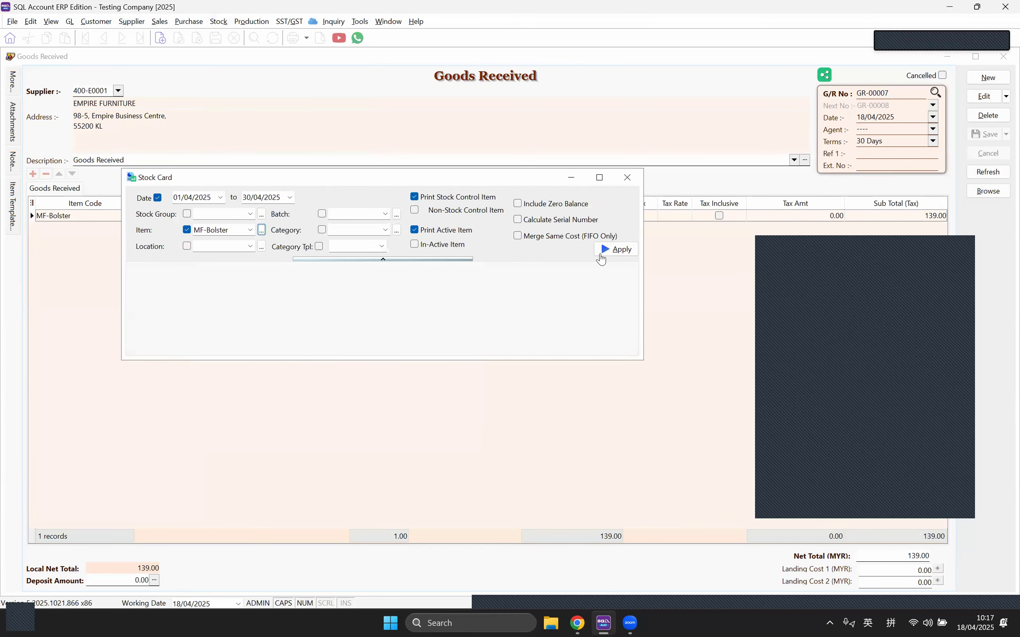
pyautogui.click(605, 252)
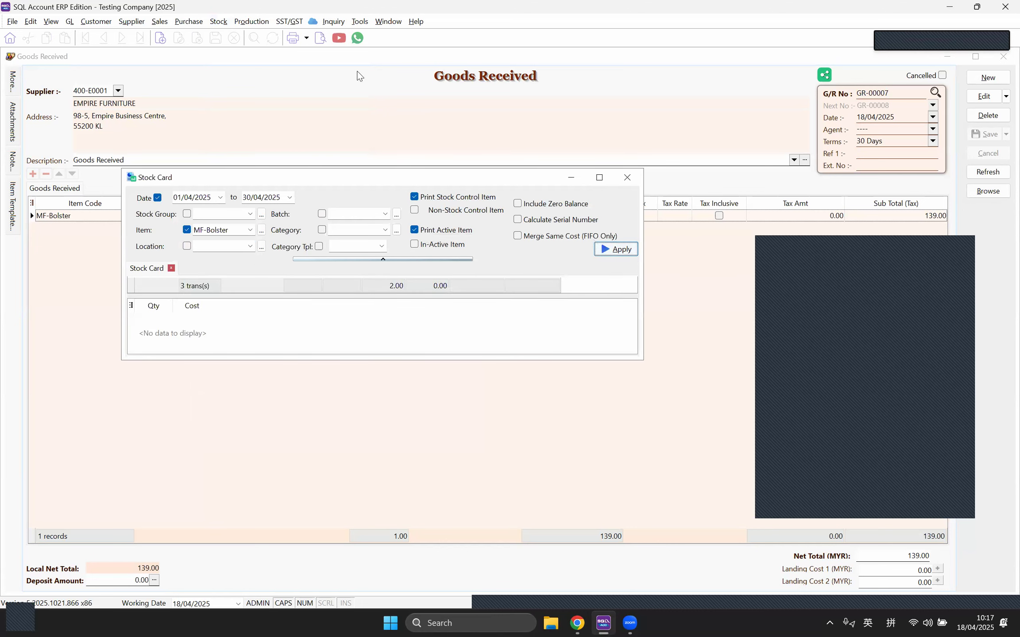
pyautogui.doubleClick(471, 181)
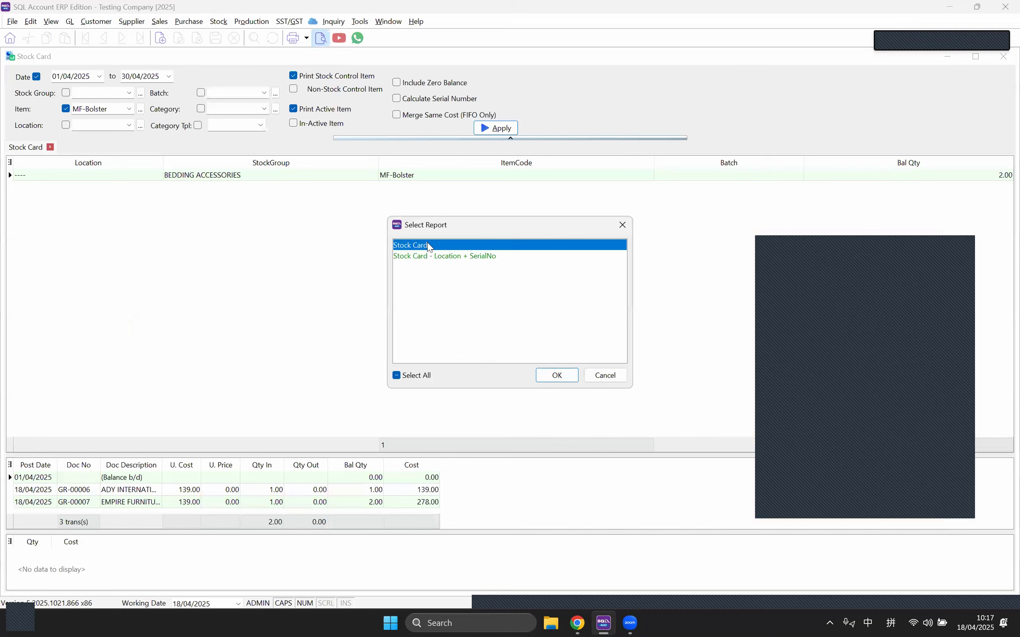
pyautogui.doubleClick(428, 246)
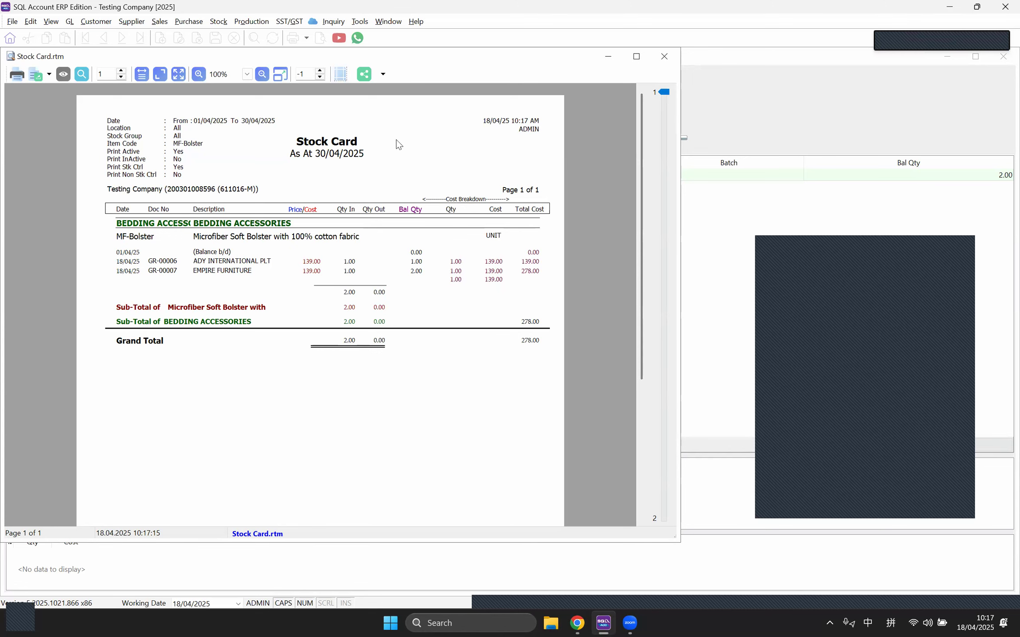
pyautogui.click(664, 56)
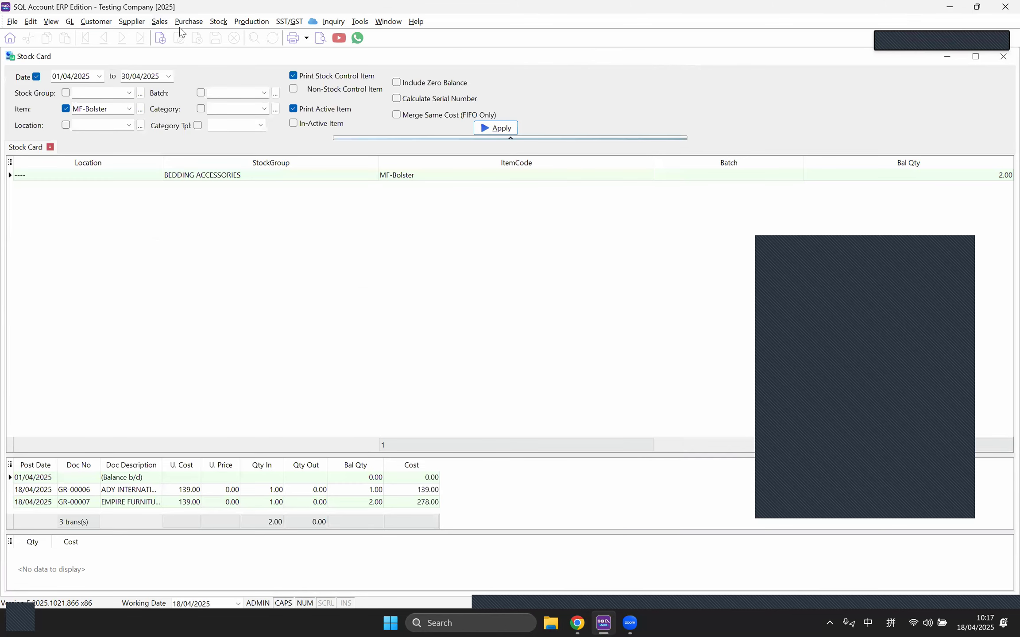
# Step: Create and save delivery order DO-00005 for A HOME FURNISHING & SERVICE with one MF-Bolster at 199.00
pyautogui.click(168, 24)
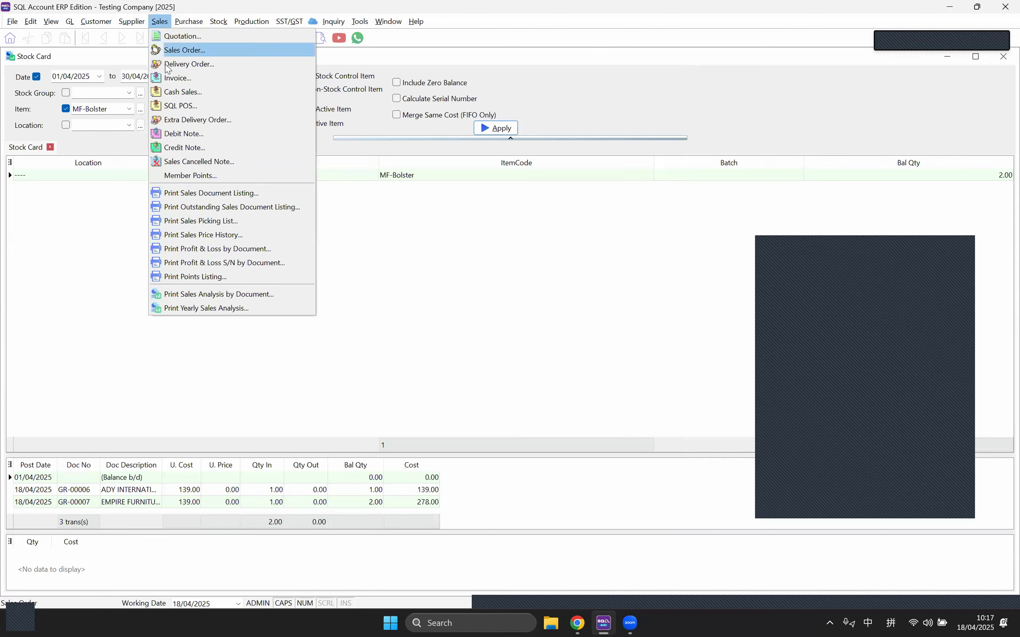
pyautogui.click(189, 64)
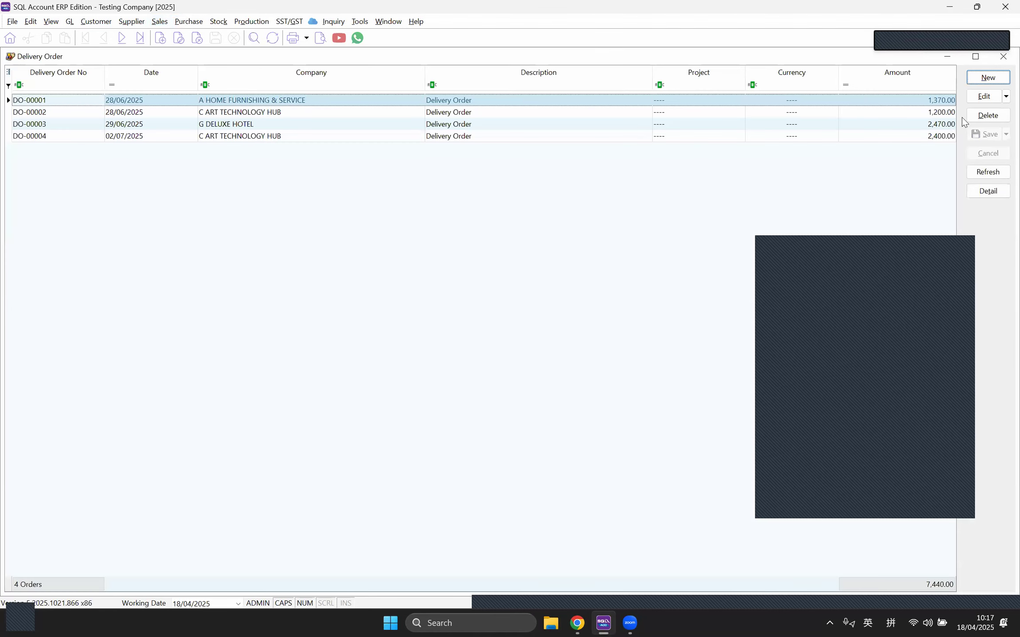
pyautogui.press('Insert')
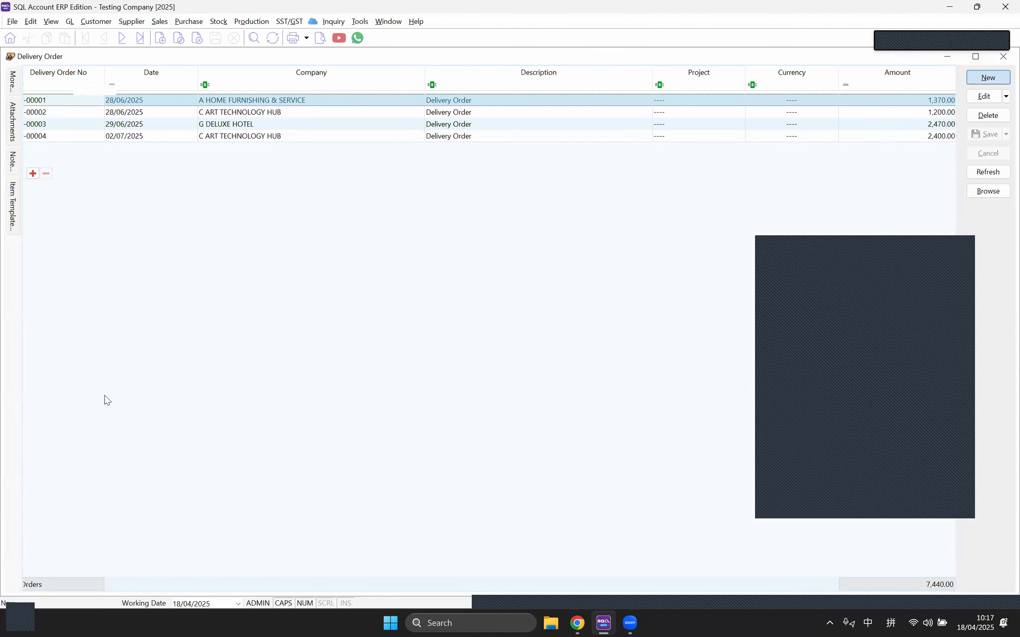
pyautogui.click(121, 91)
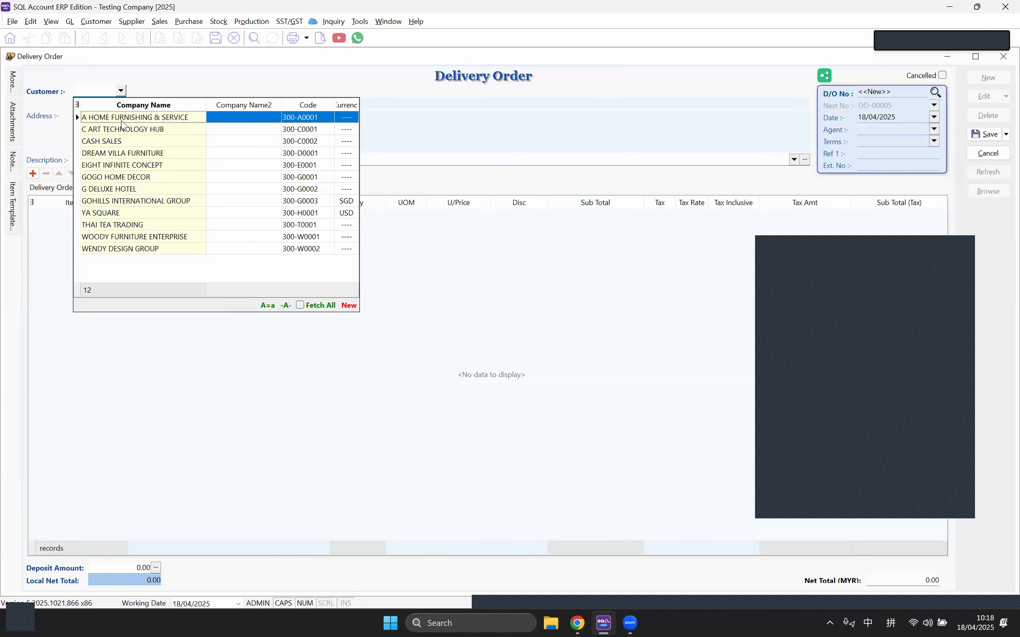
pyautogui.press('Return')
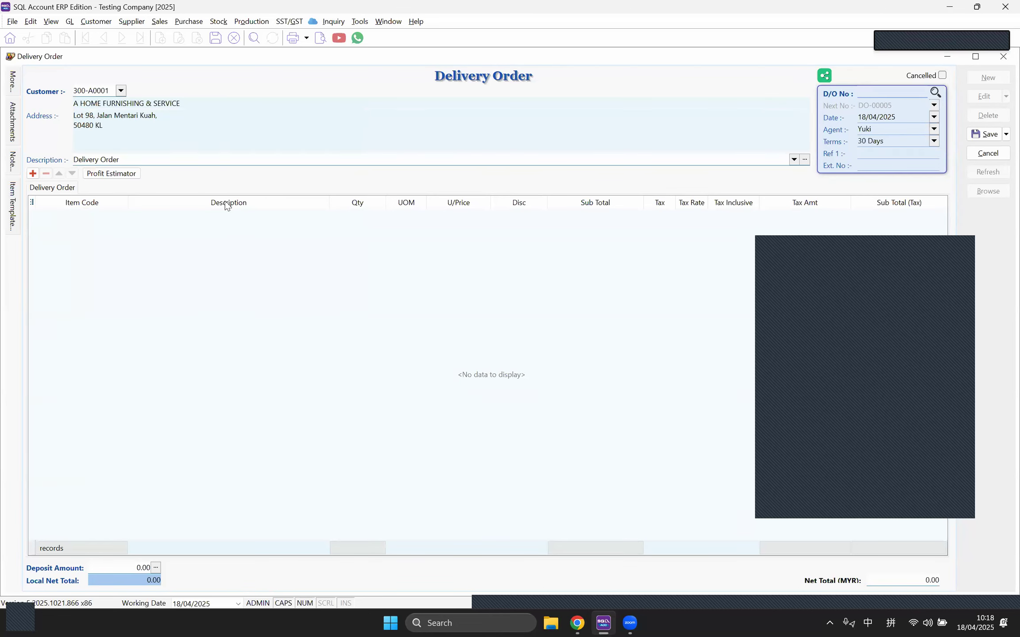
pyautogui.click(33, 173)
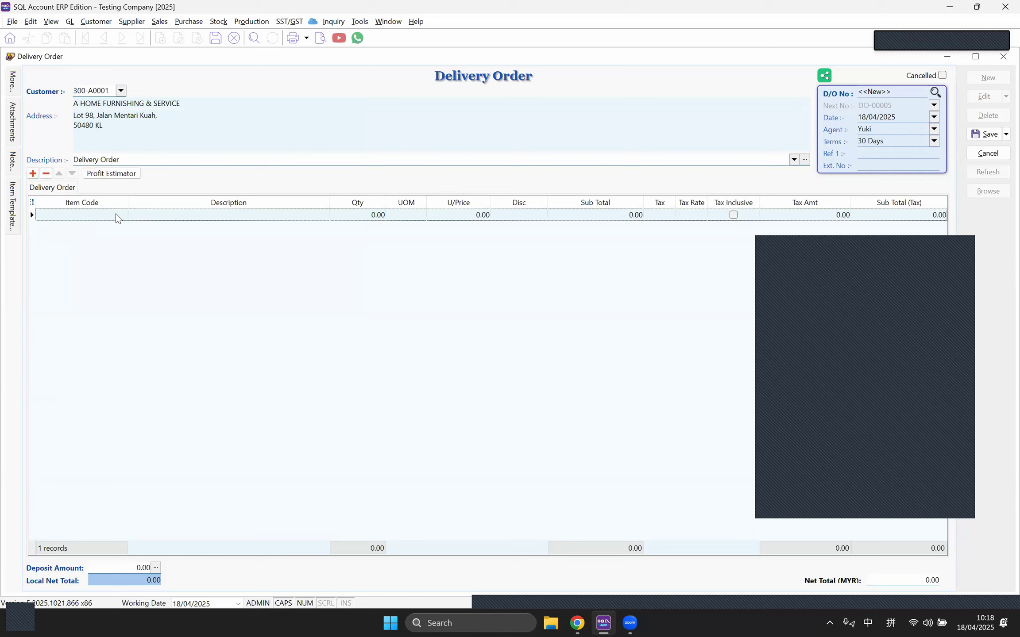
pyautogui.click(122, 215)
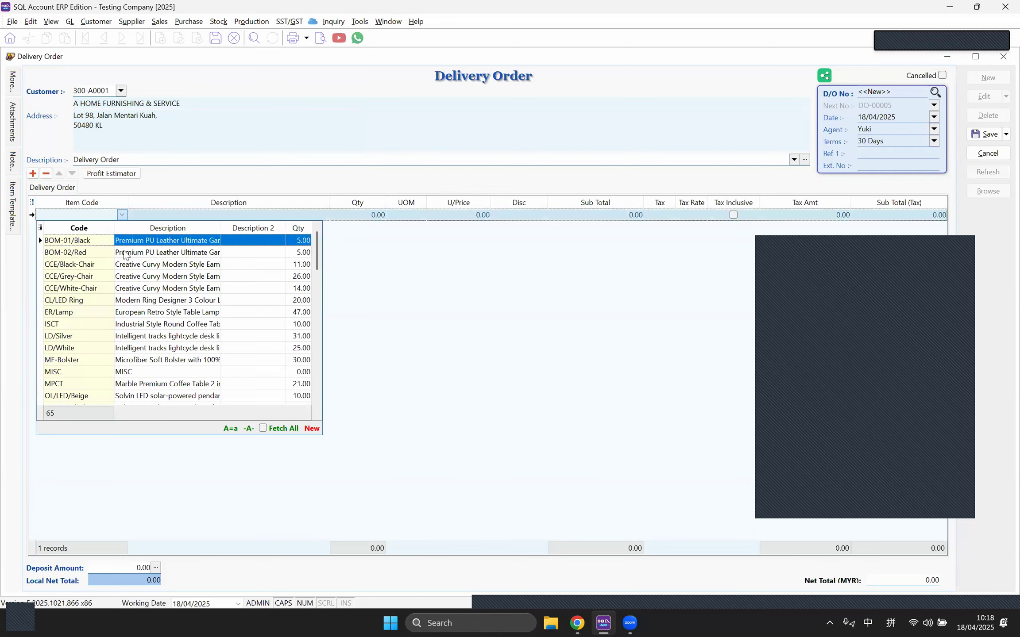
pyautogui.click(127, 364)
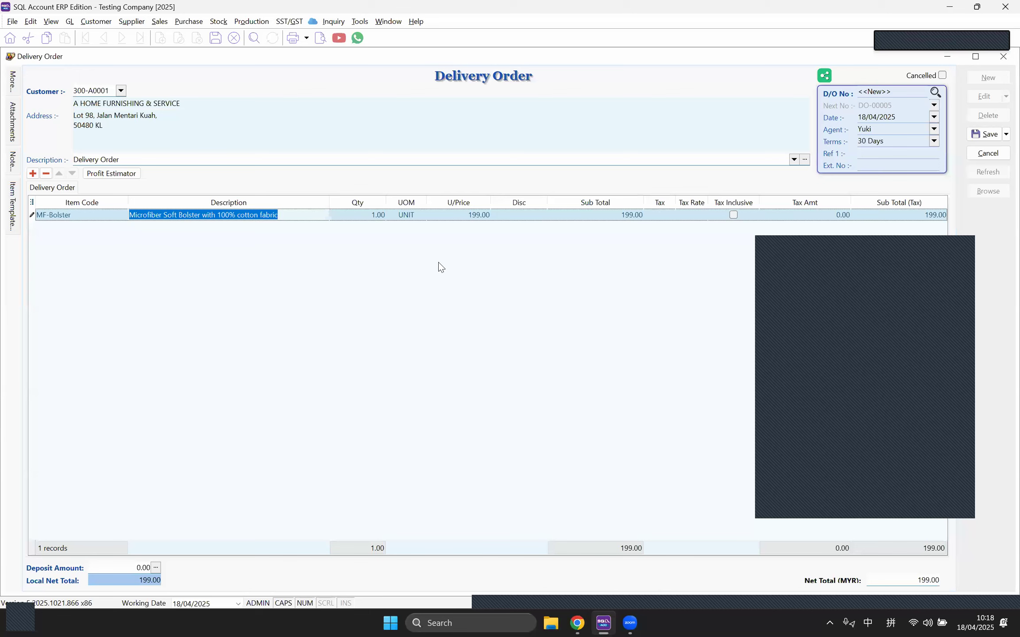
pyautogui.click(463, 217)
pyautogui.click(984, 135)
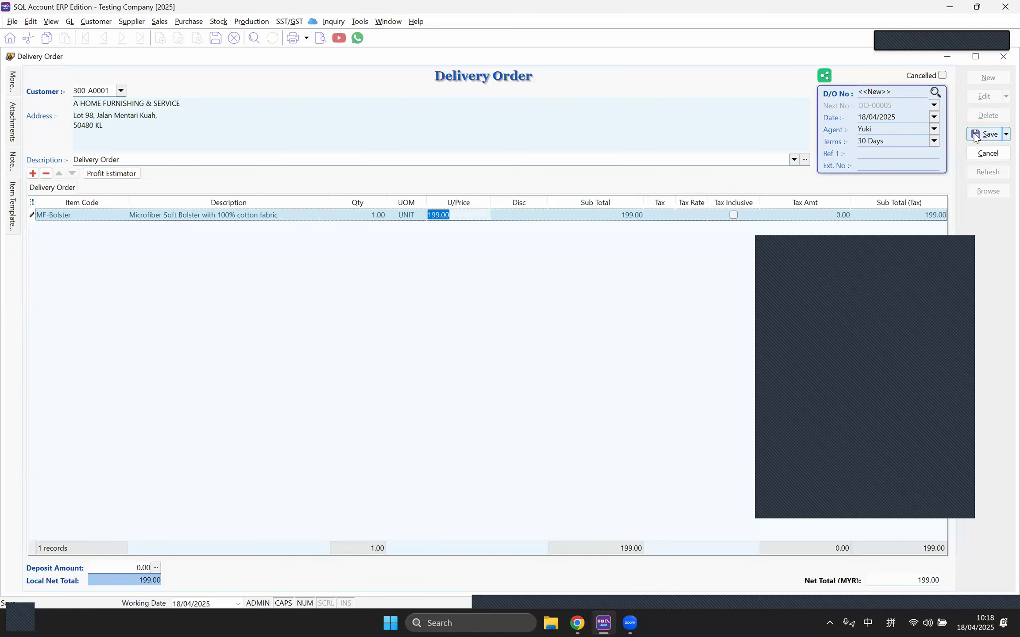
pyautogui.click(389, 22)
# Step: Refresh and preview the MF-Bolster Stock Card, now including DO-00005 with balance 1.00
pyautogui.click(407, 124)
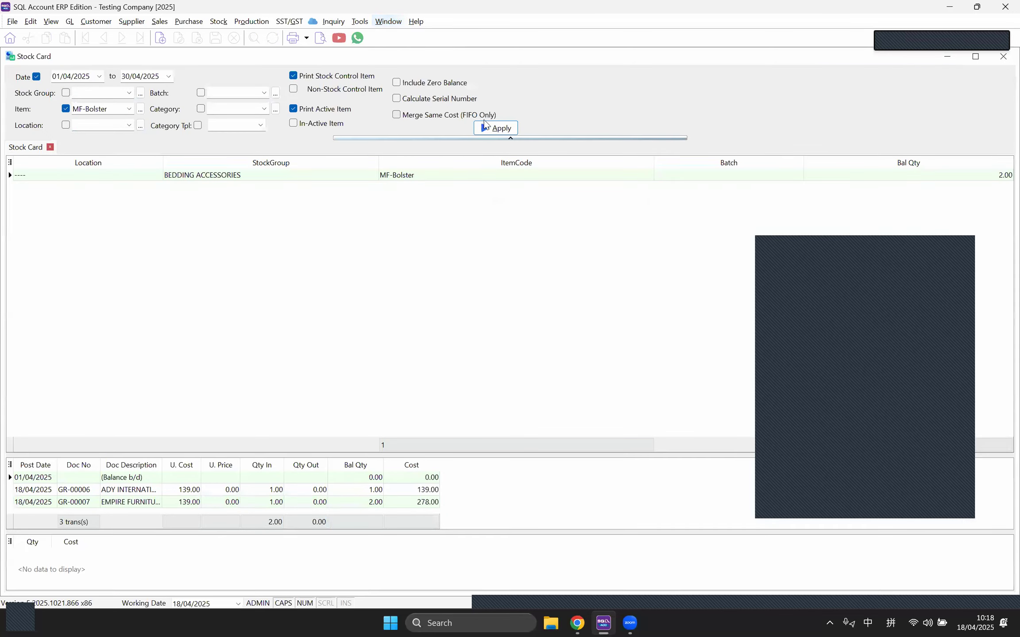
pyautogui.click(486, 129)
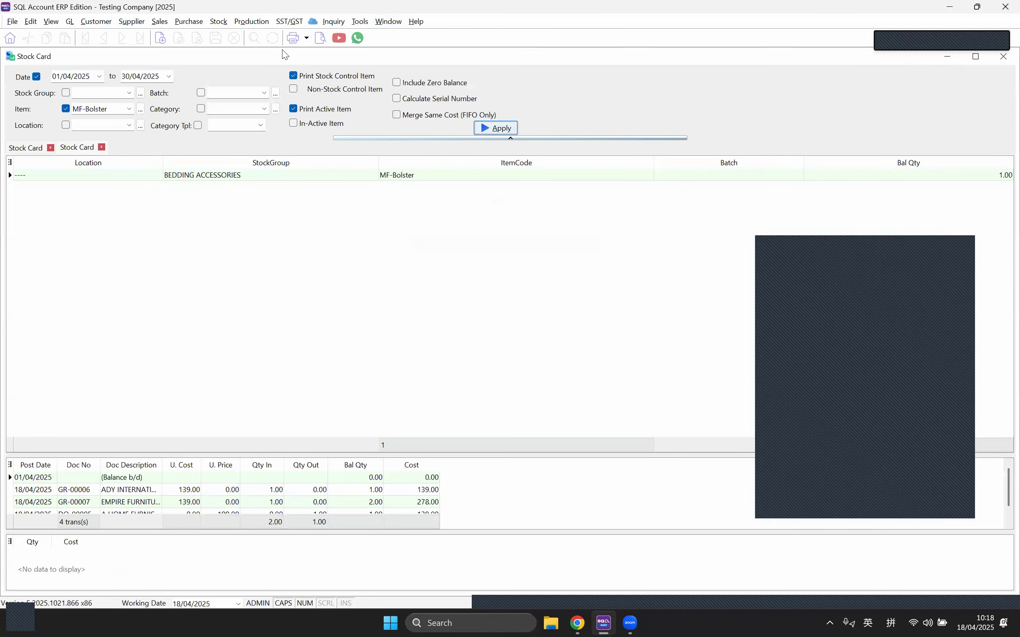
pyautogui.click(320, 39)
pyautogui.click(553, 376)
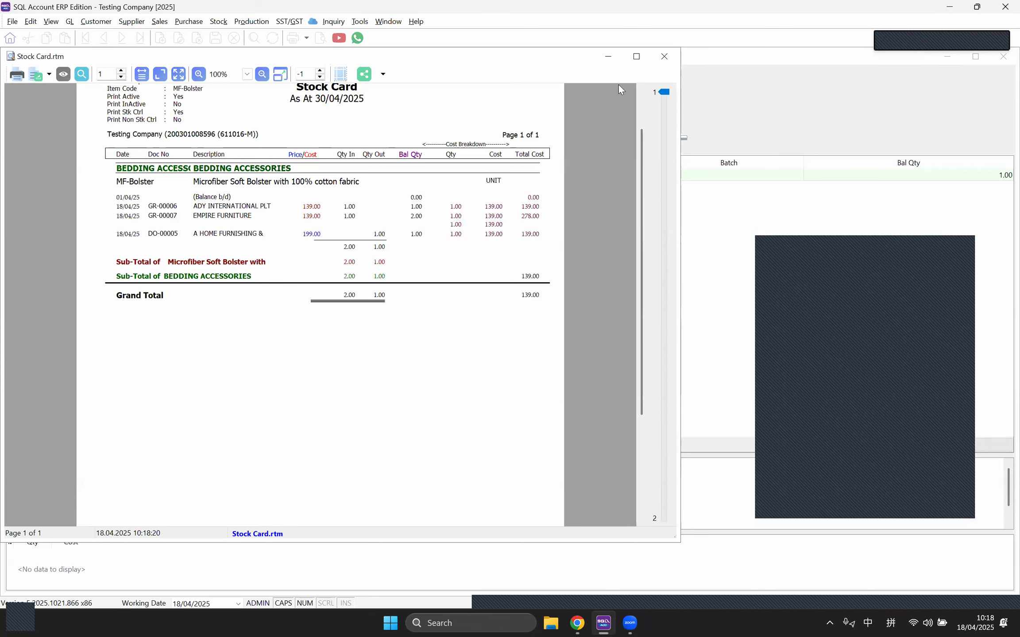
pyautogui.click(664, 60)
# Step: Switch to Goods Received and browse the list of seven GRNs
pyautogui.click(386, 22)
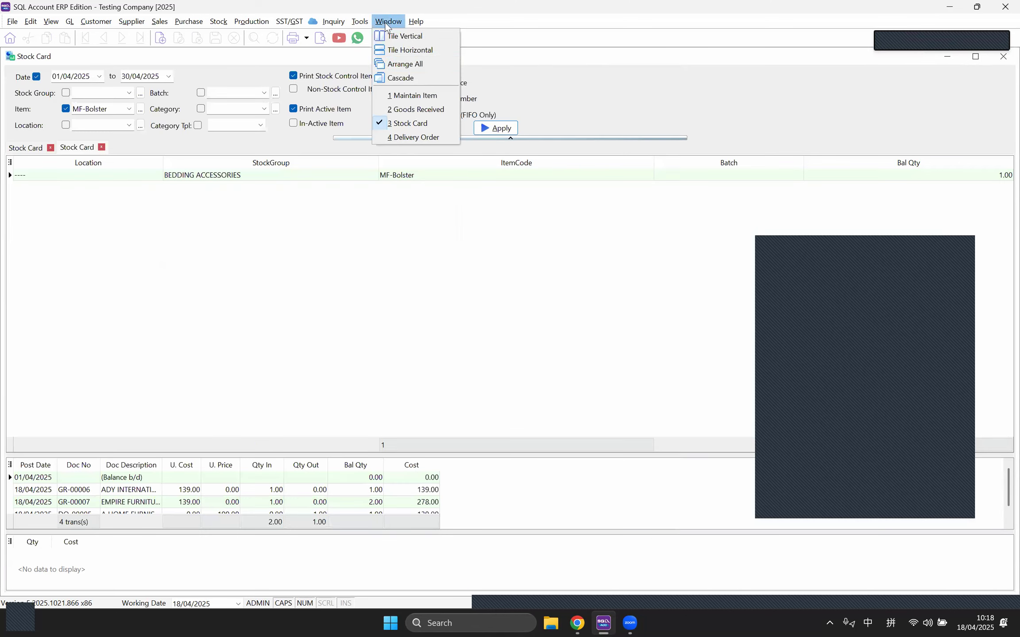
pyautogui.click(393, 111)
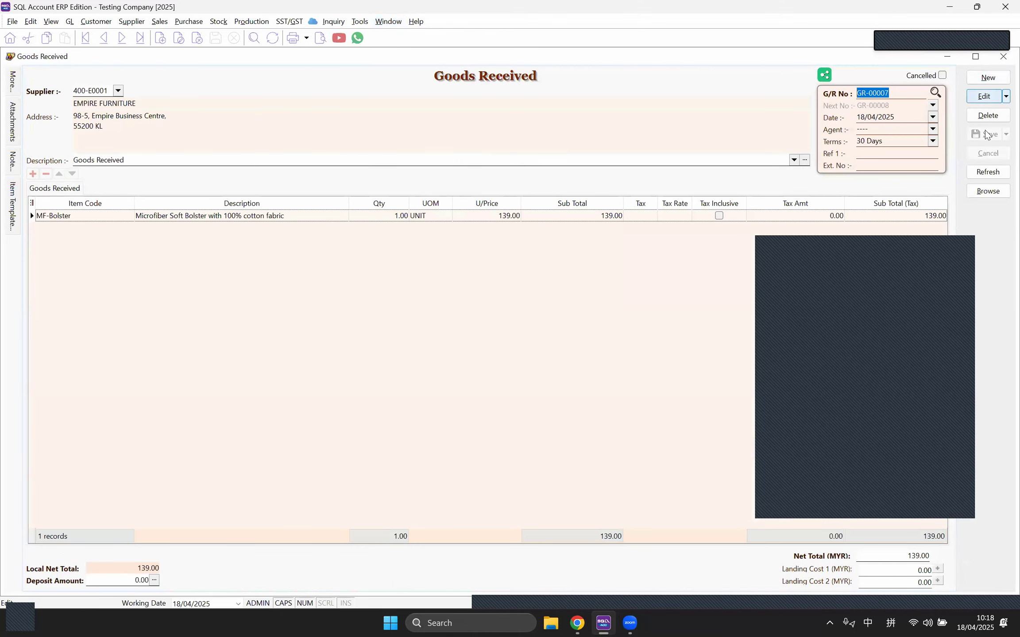
pyautogui.click(988, 191)
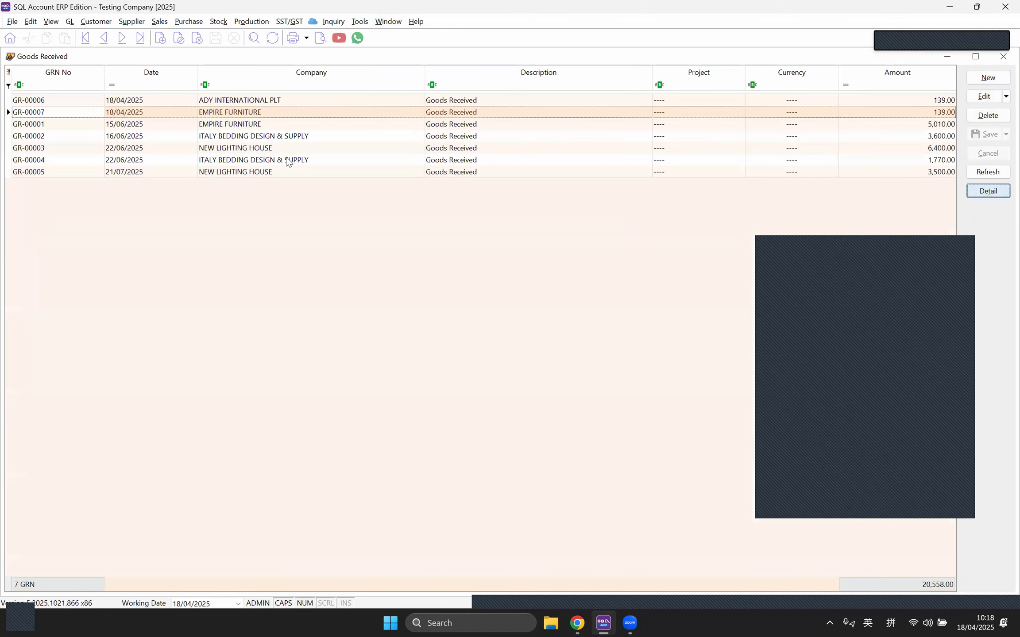
# Step: Change GR-00007's MF-Bolster unit price to 109.00, save it, and close the form
pyautogui.click(246, 123)
pyautogui.doubleClick(246, 115)
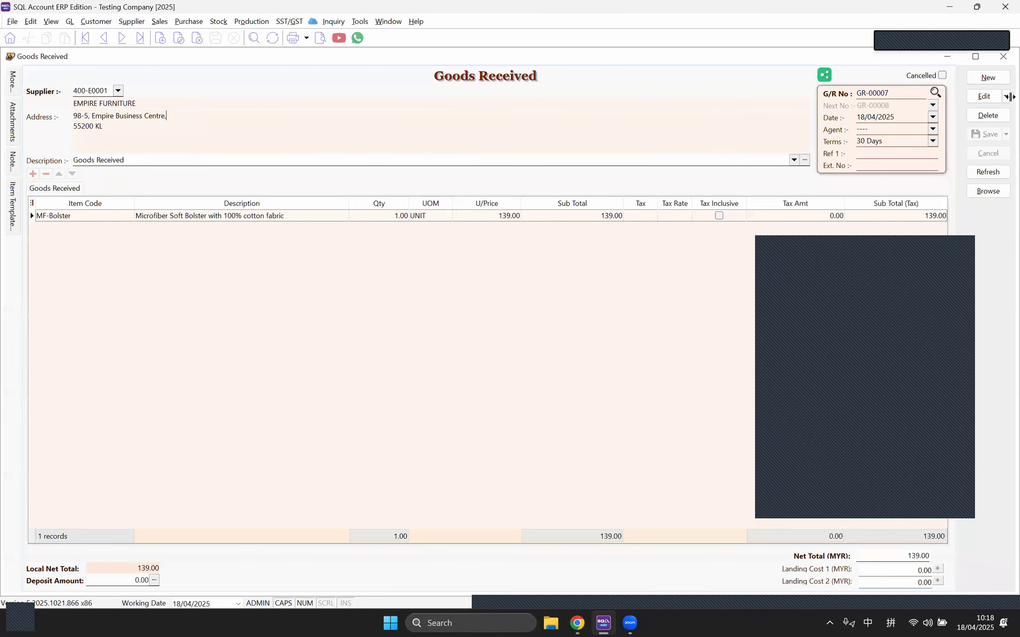
pyautogui.click(991, 96)
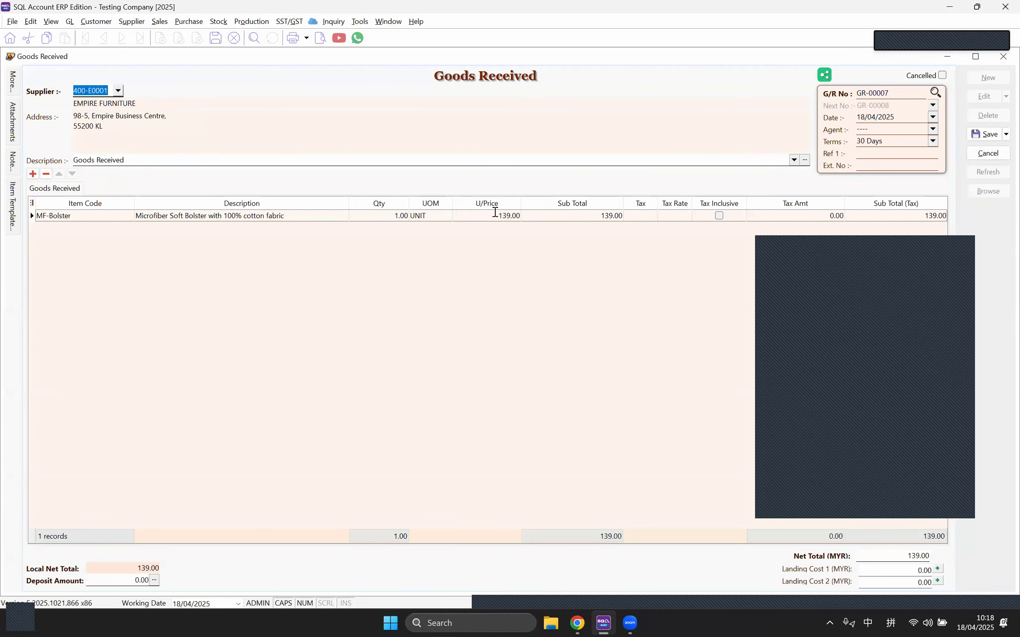
pyautogui.click(496, 216)
pyautogui.write('109')
pyautogui.press('Tab')
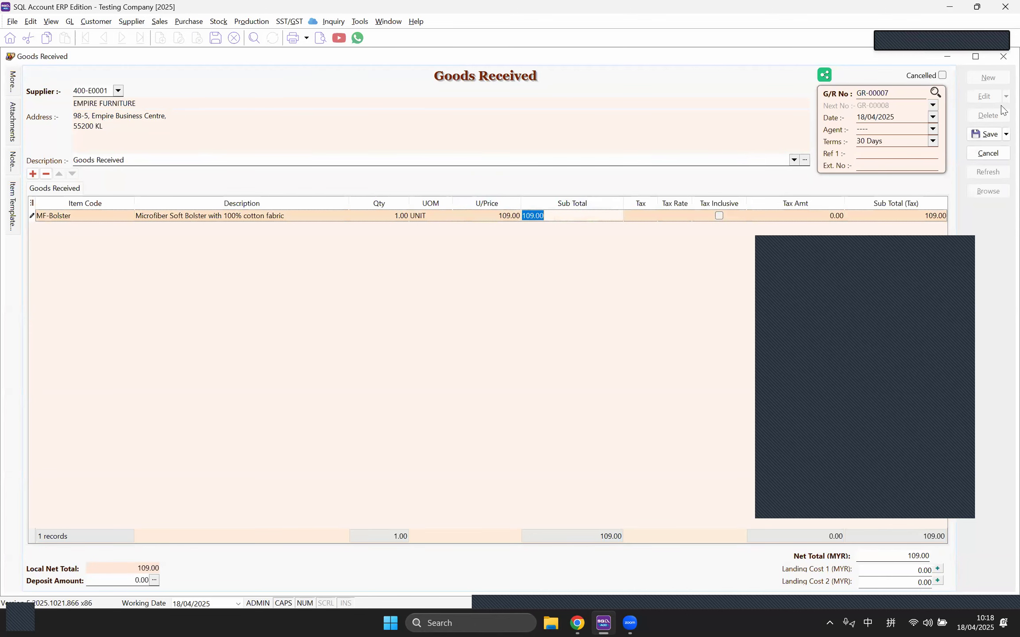
pyautogui.click(985, 134)
pyautogui.click(1002, 57)
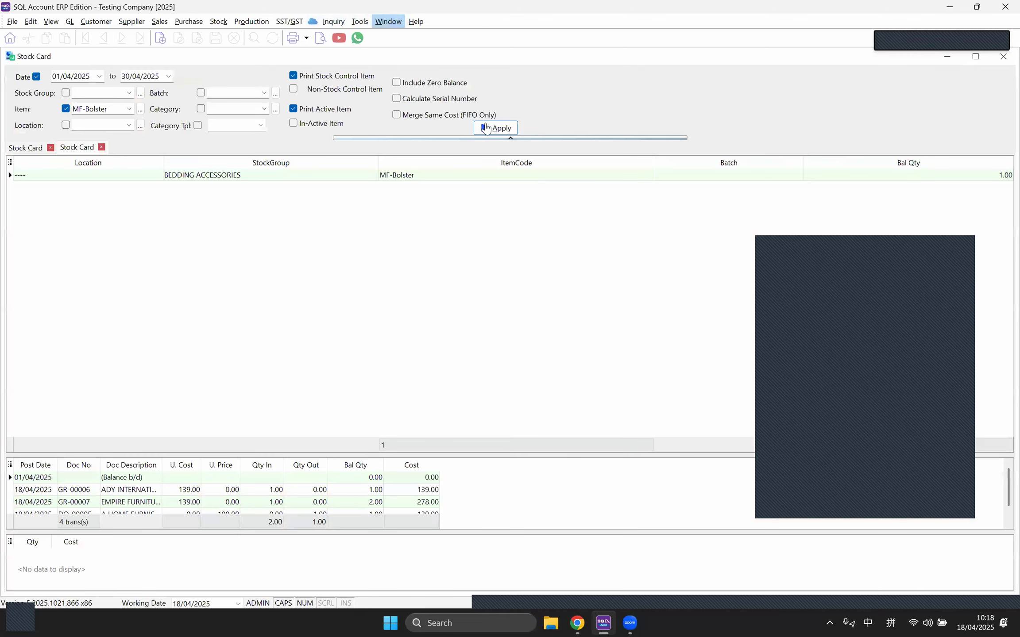
# Step: Preview the refreshed MF-Bolster Stock Card report showing a 2.00 balance, then close it
pyautogui.click(101, 147)
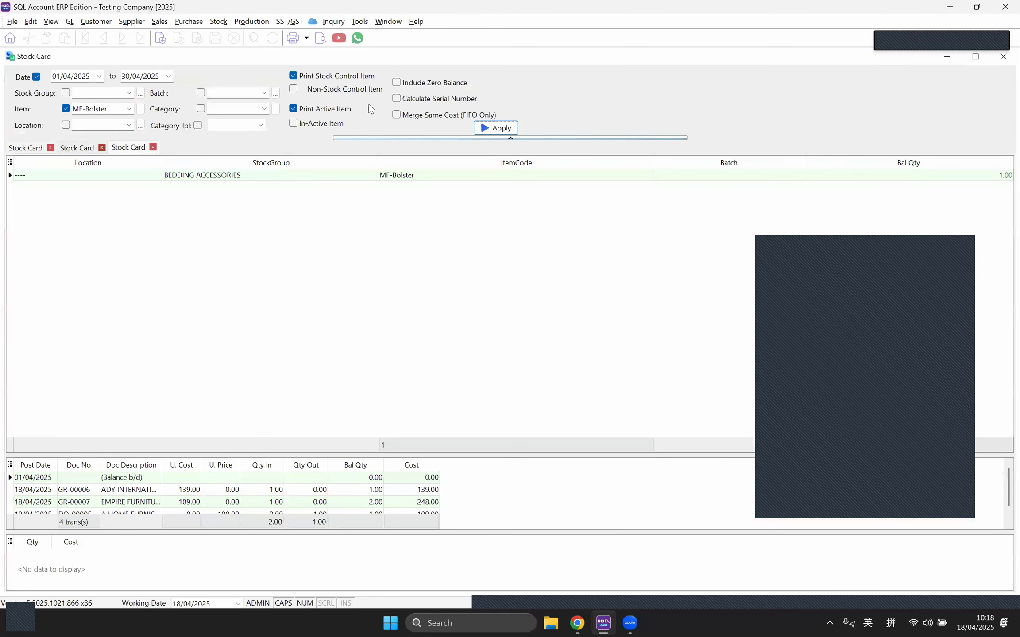
pyautogui.click(320, 39)
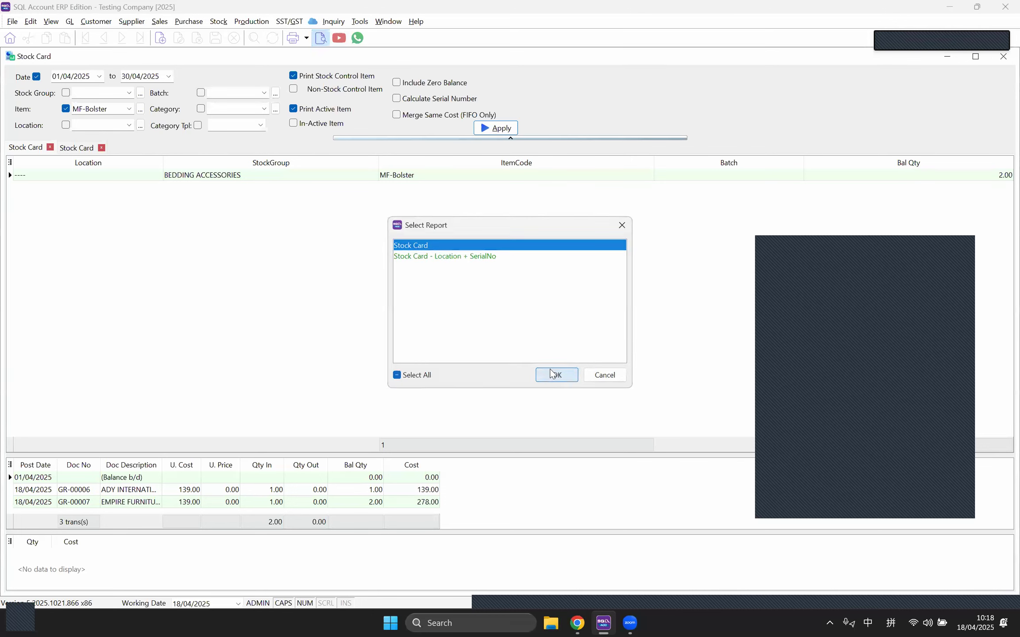
pyautogui.click(551, 376)
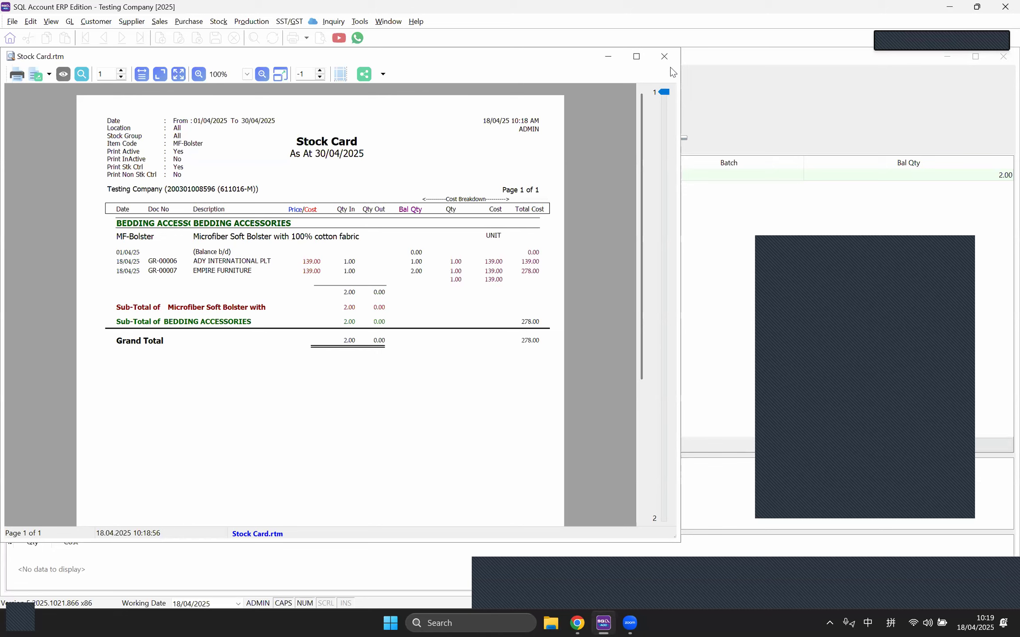
pyautogui.click(665, 57)
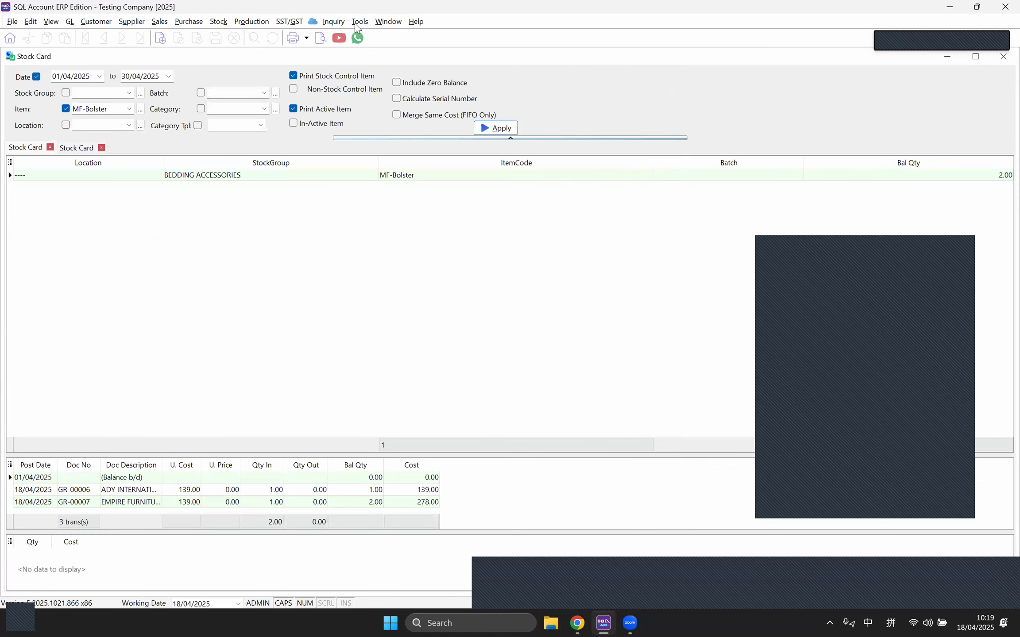
# Step: Create goods received GR-00008 from ADY INTERNATIONAL PLT for one BOM-01/Black at 100.00
pyautogui.click(378, 23)
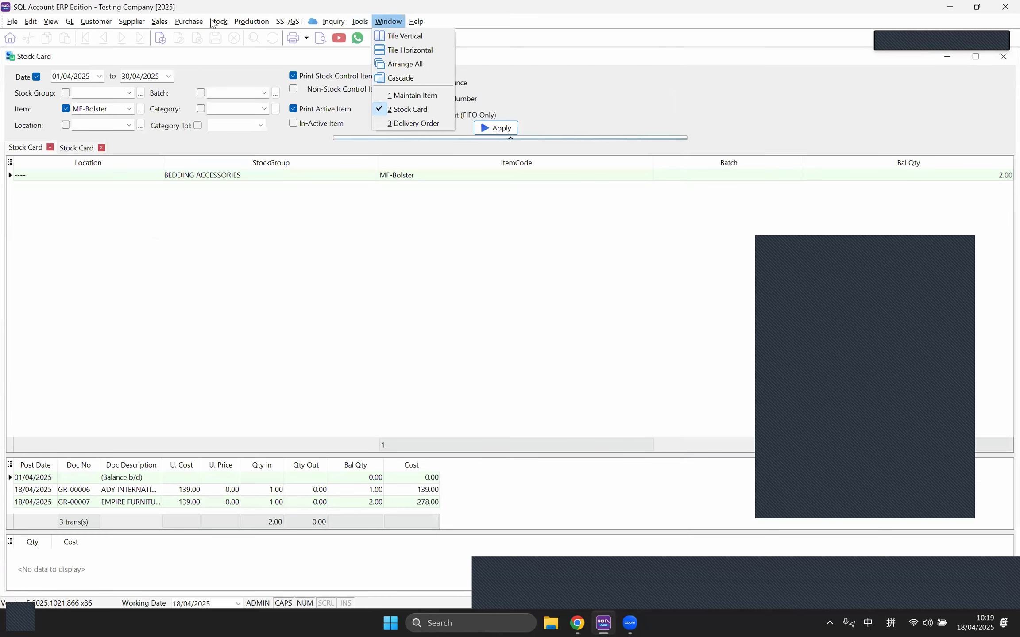
pyautogui.moveTo(188, 22)
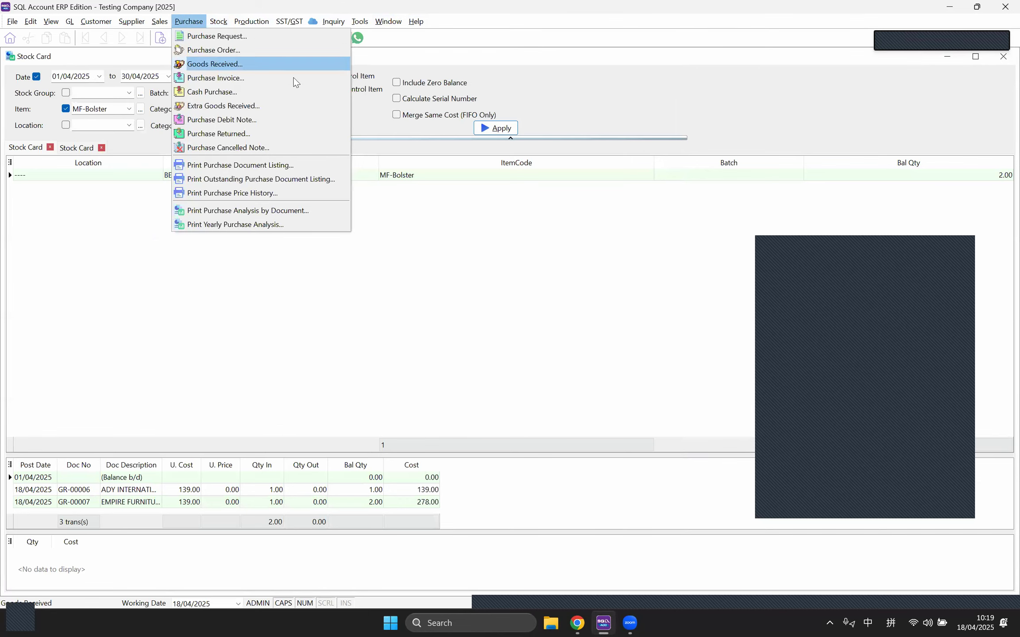
pyautogui.click(198, 65)
pyautogui.press('Insert')
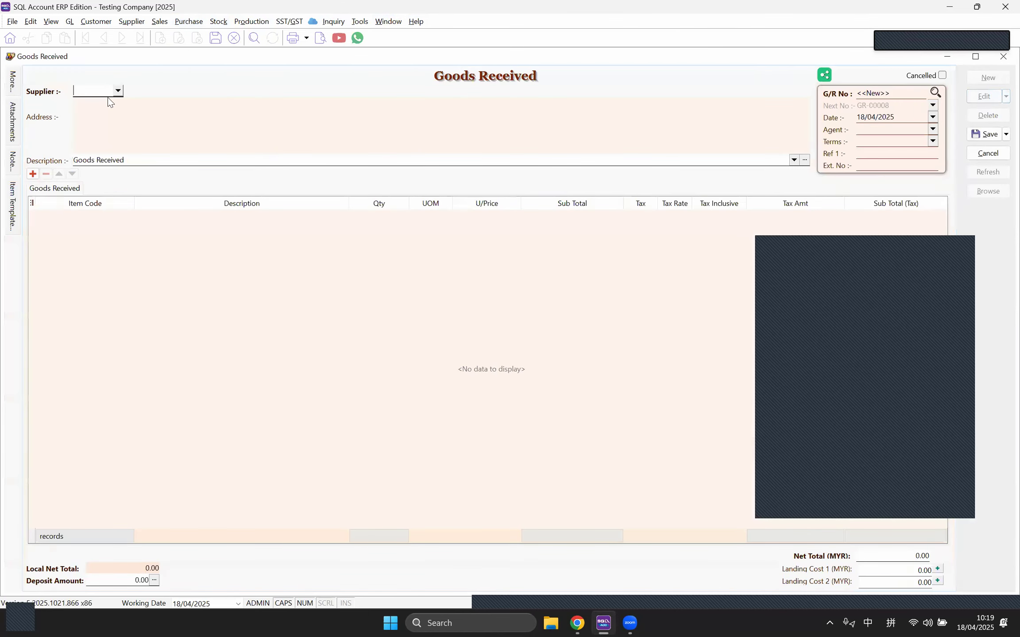
pyautogui.click(118, 91)
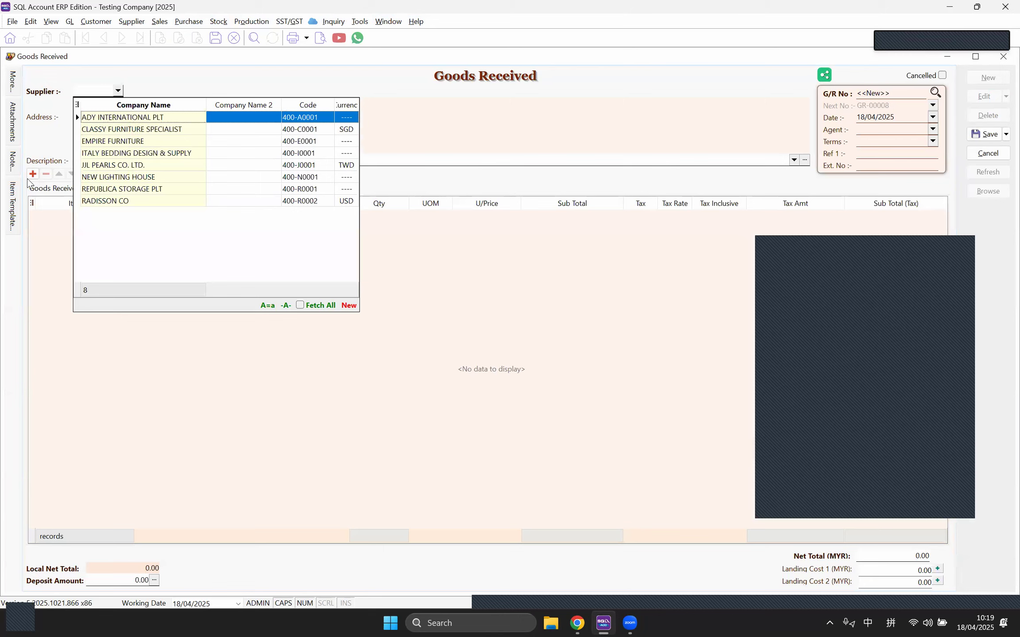
pyautogui.click(134, 121)
pyautogui.click(128, 212)
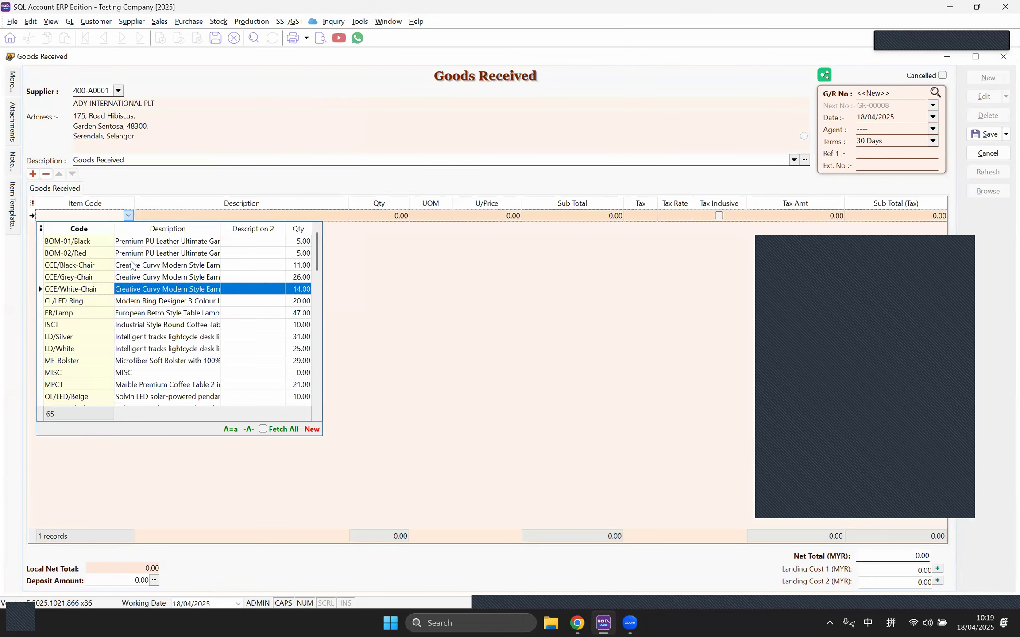
pyautogui.click(88, 241)
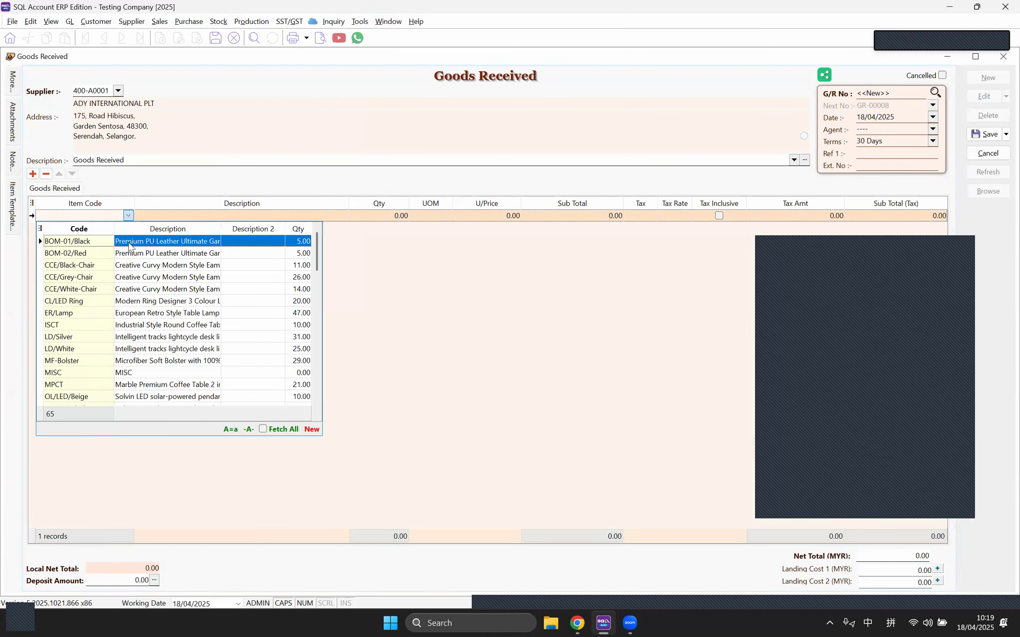
pyautogui.click(486, 216)
pyautogui.write('100')
pyautogui.press('Tab')
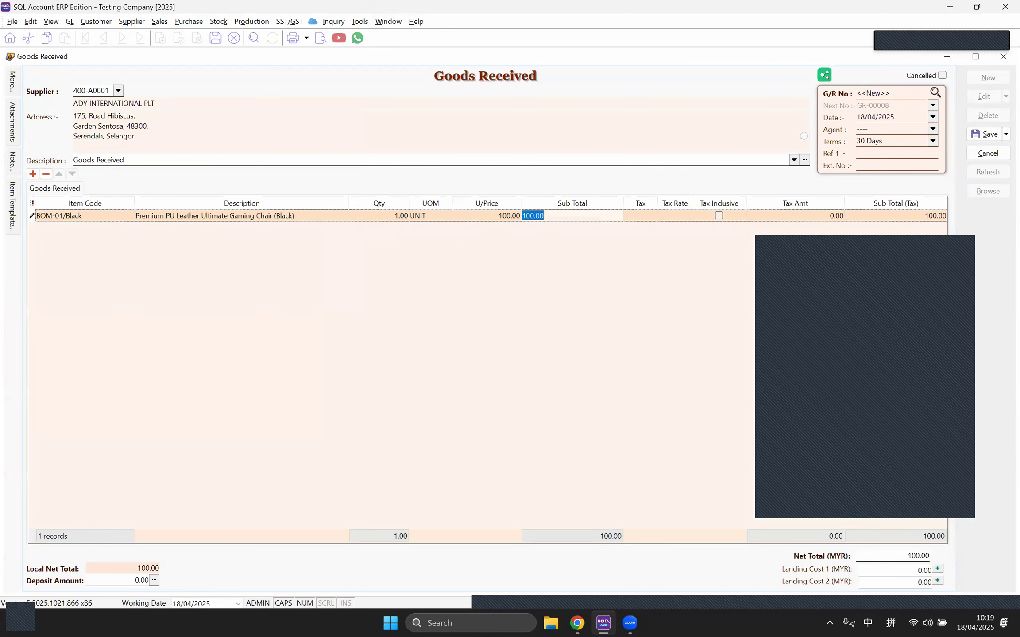
pyautogui.click(987, 134)
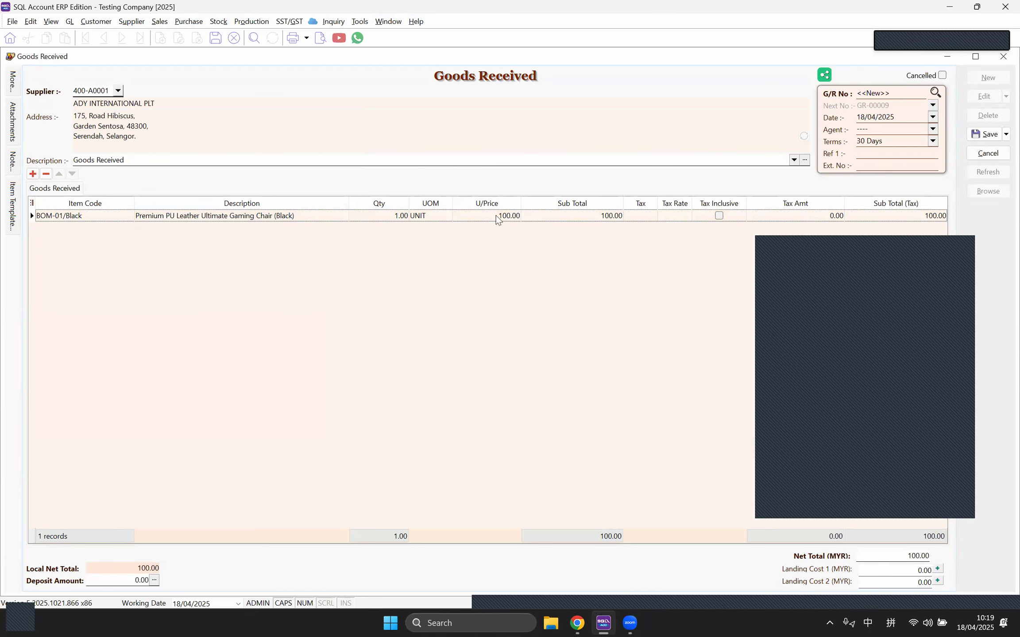
# Step: Save a second goods received, GR-00009, for BOM-01/Black at 107.00, then return to the Stock Card
pyautogui.click(471, 217)
pyautogui.click(125, 217)
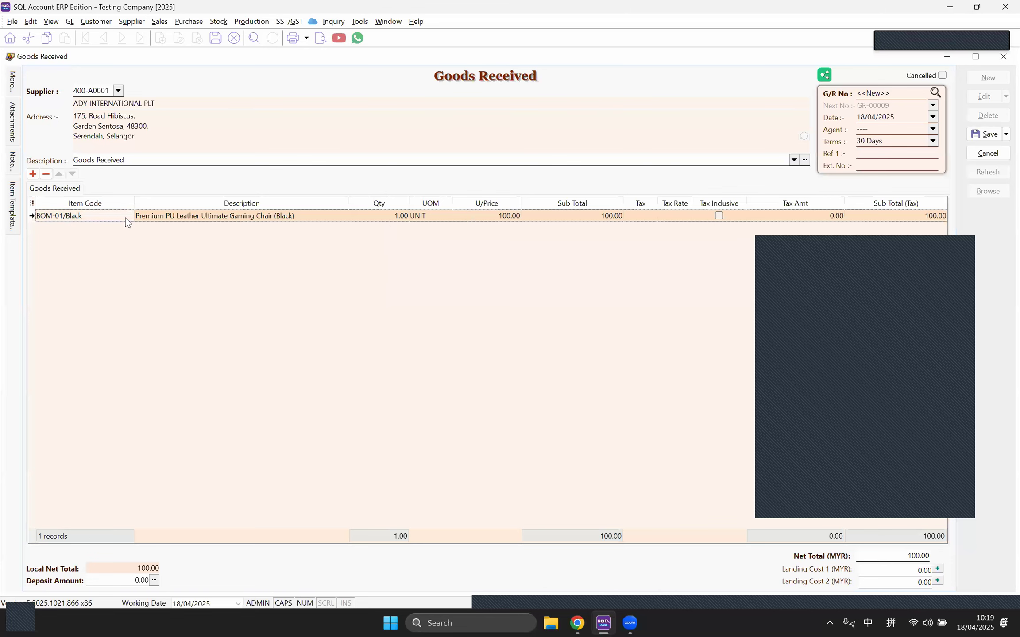
pyautogui.click(128, 216)
pyautogui.click(133, 241)
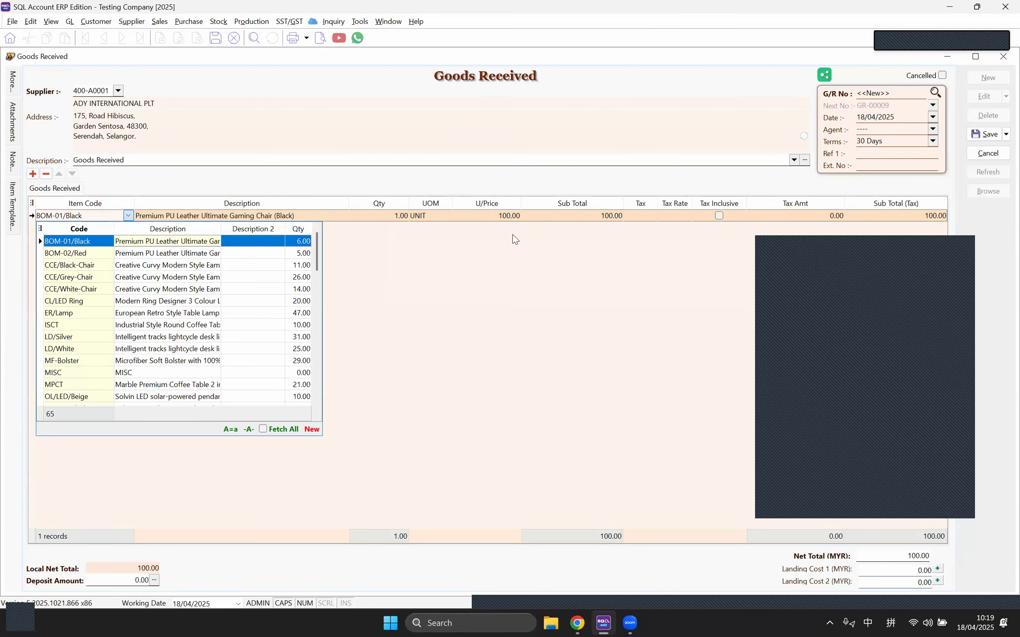
pyautogui.click(497, 215)
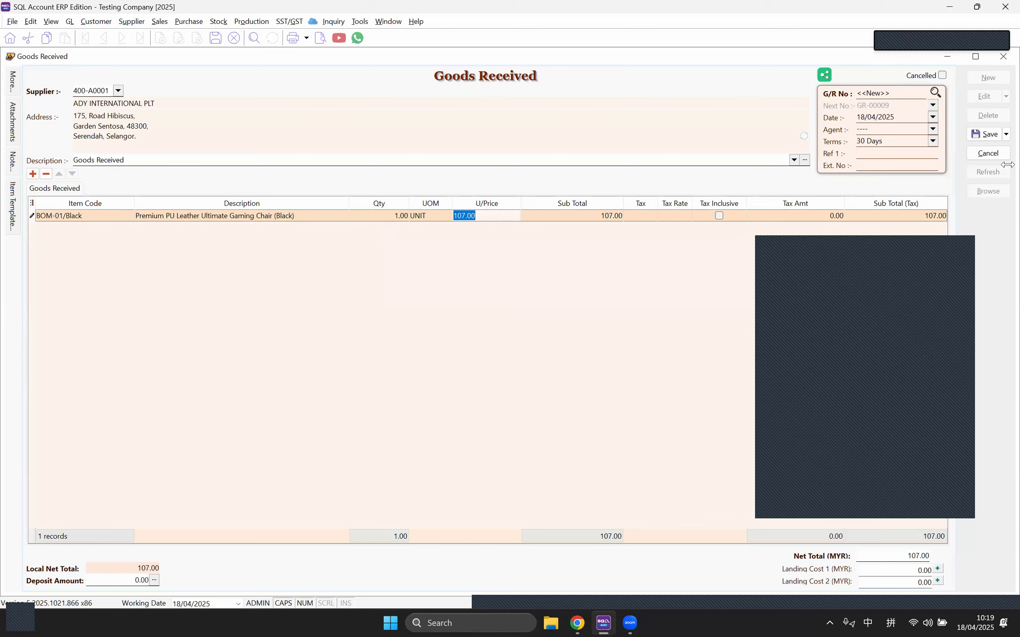
pyautogui.click(986, 135)
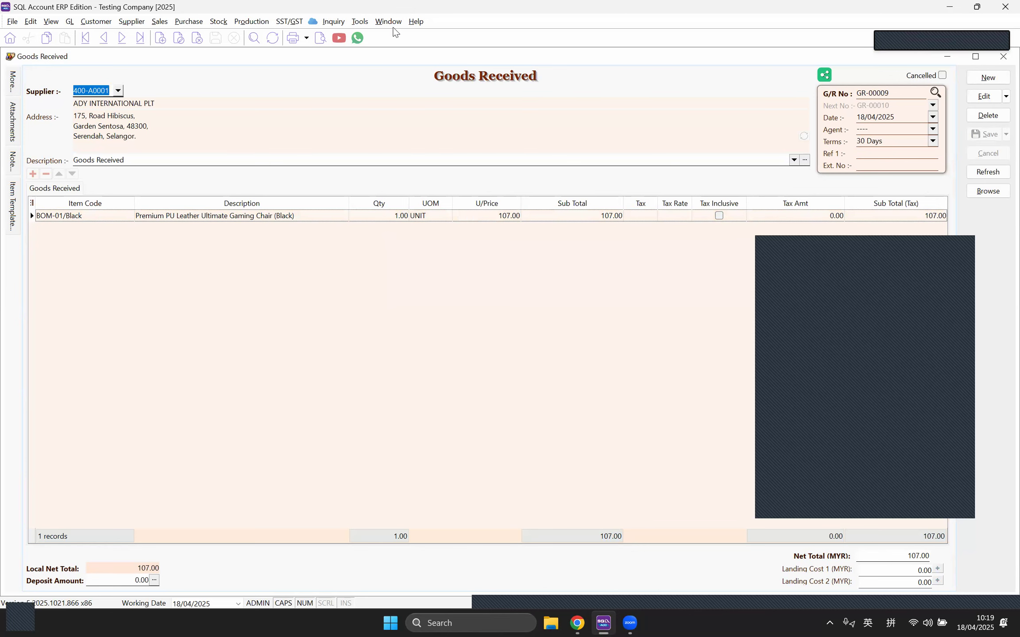
pyautogui.click(388, 21)
pyautogui.click(407, 109)
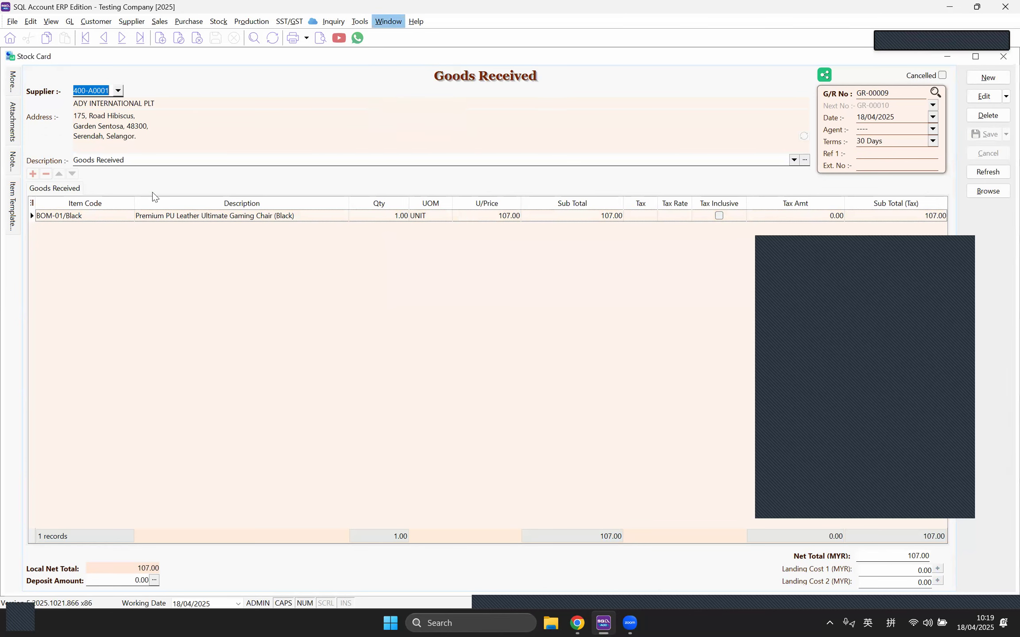
# Step: Generate and preview the BOM-01/Black Stock Card listing GR-00008 and GR-00009, total cost 207.00
pyautogui.click(131, 111)
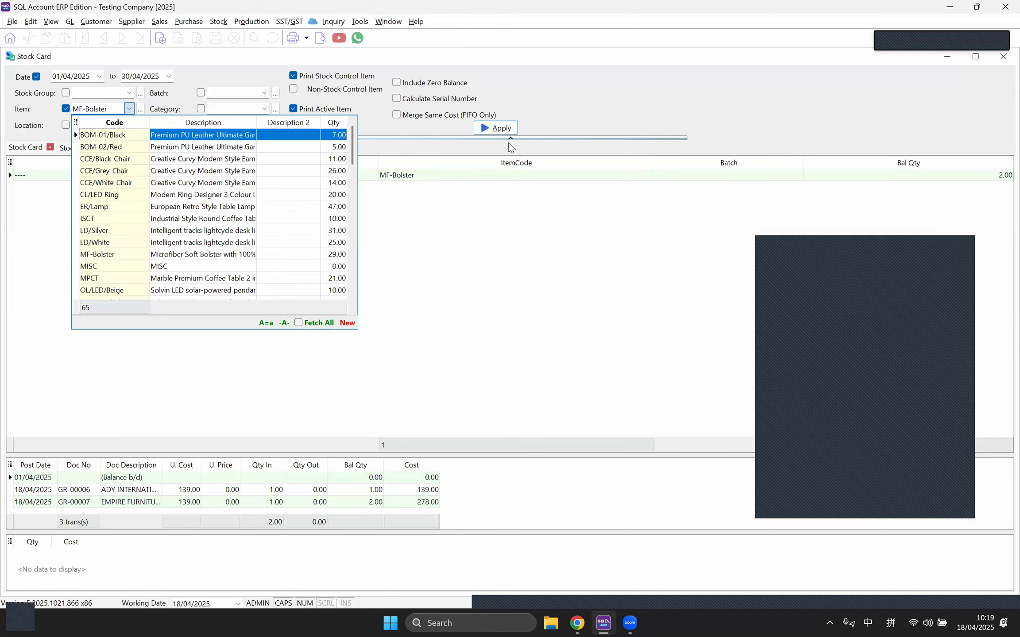
pyautogui.click(129, 135)
pyautogui.click(509, 130)
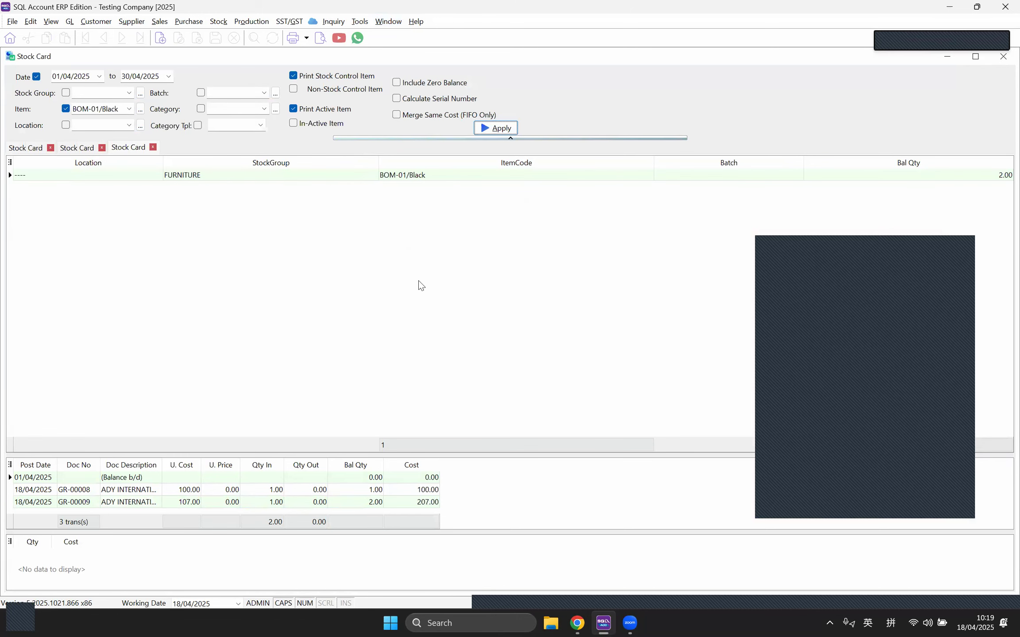
pyautogui.click(321, 38)
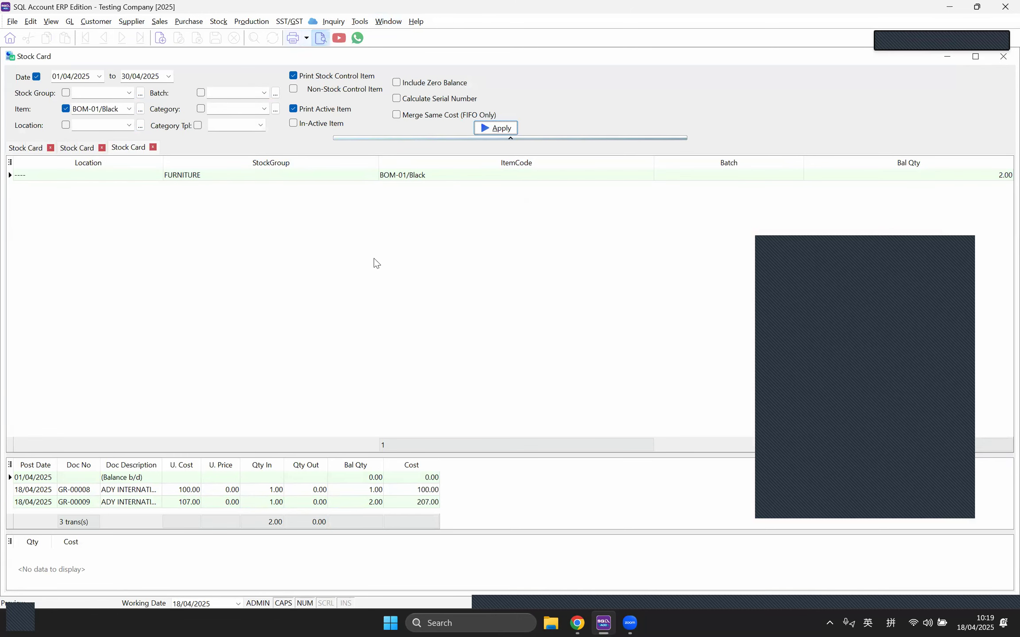
pyautogui.click(556, 376)
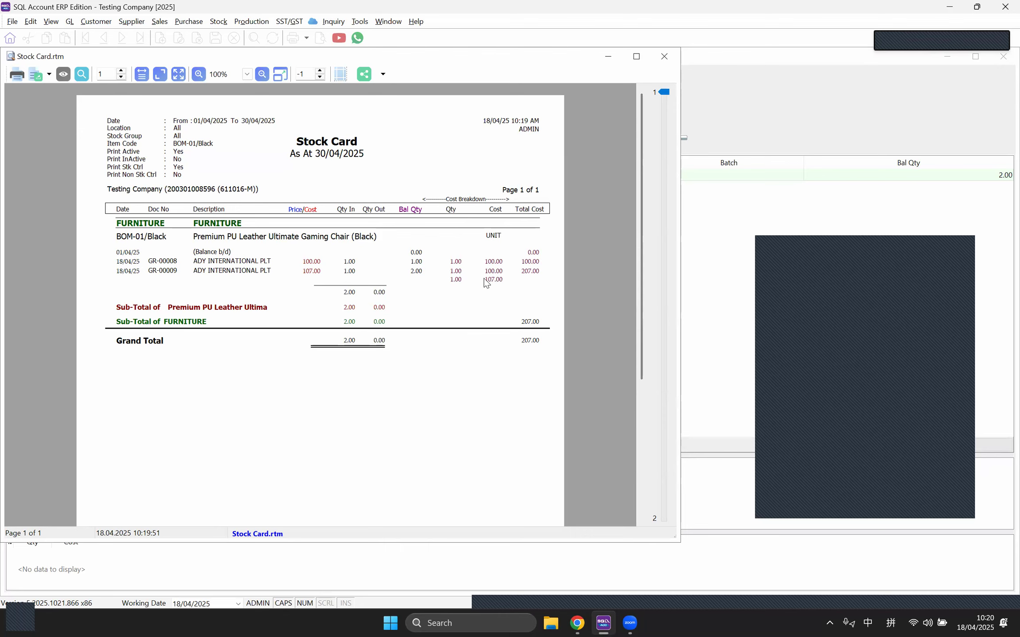
pyautogui.click(668, 57)
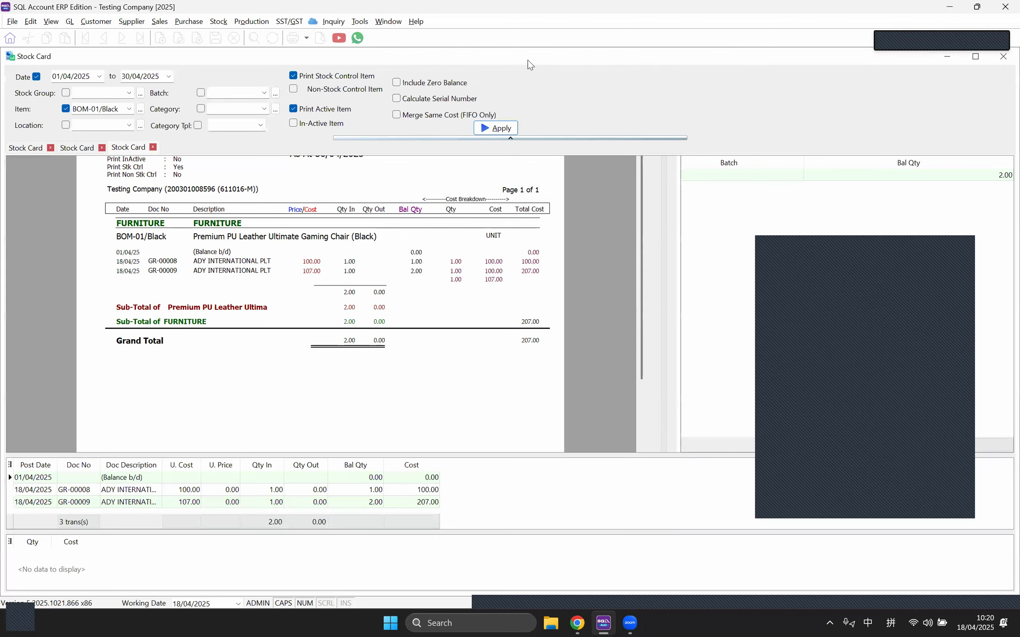
pyautogui.click(162, 25)
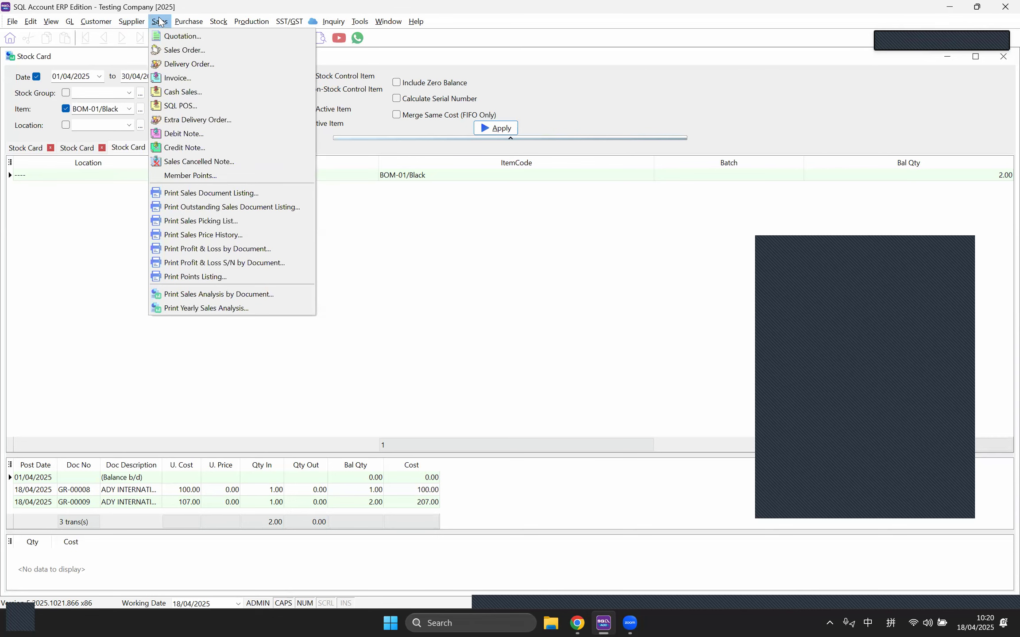
# Step: Create quotation QT-00009 for A HOME FURNISHING & SERVICE with one BOM-01/Black chair at 700.00
pyautogui.click(182, 35)
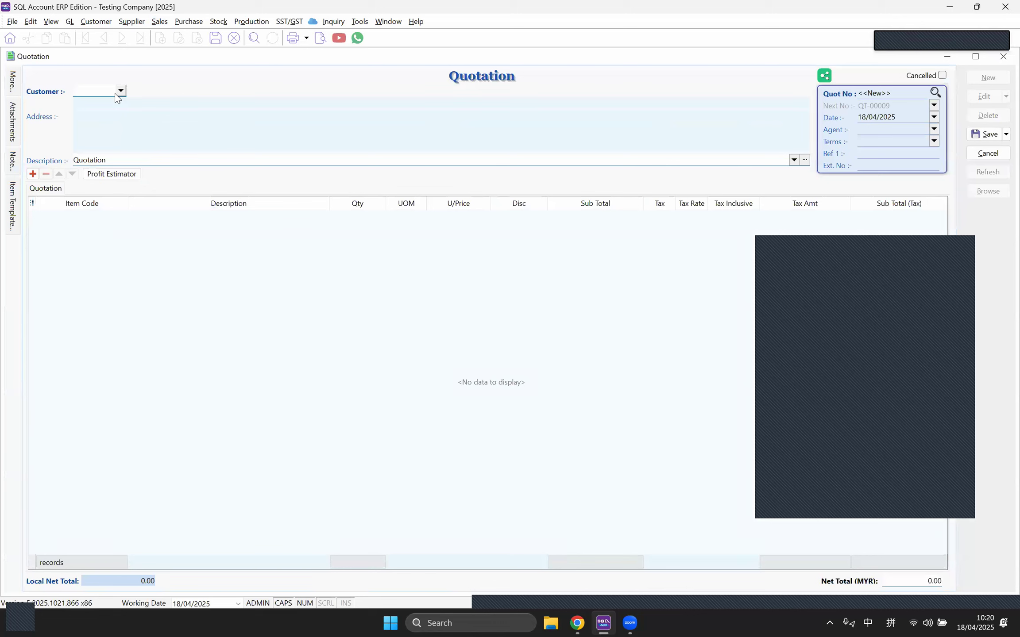
pyautogui.click(124, 90)
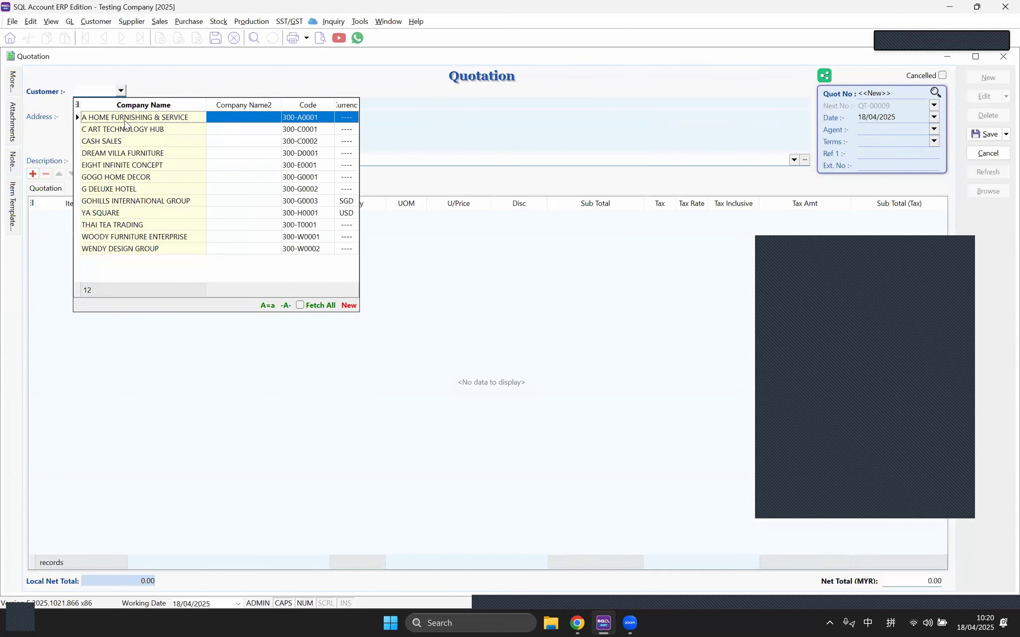
pyautogui.click(125, 122)
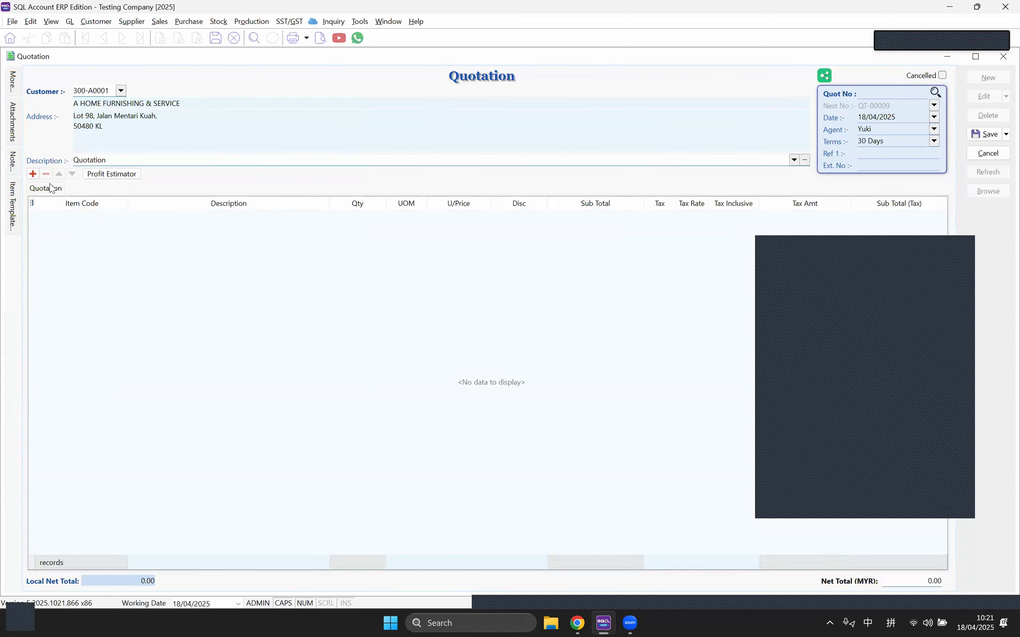
pyautogui.click(79, 219)
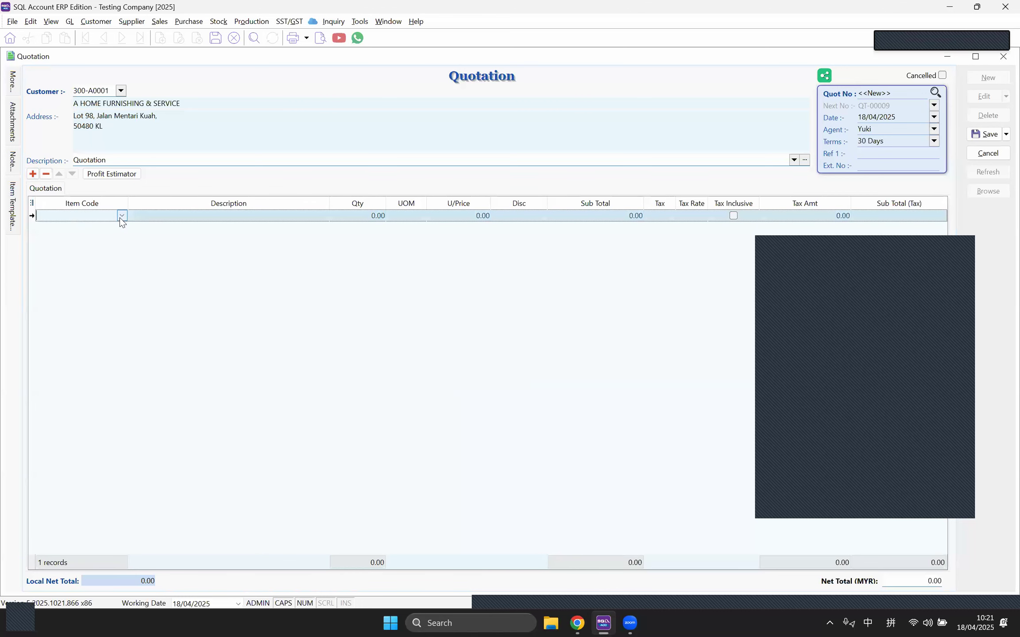
pyautogui.click(122, 216)
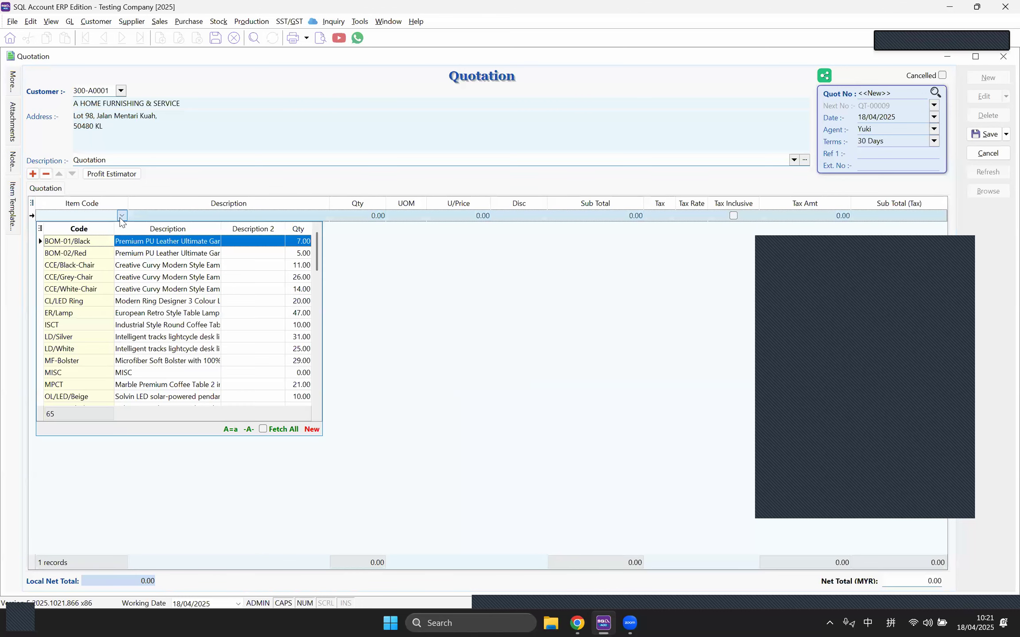
pyautogui.click(123, 245)
pyautogui.click(368, 217)
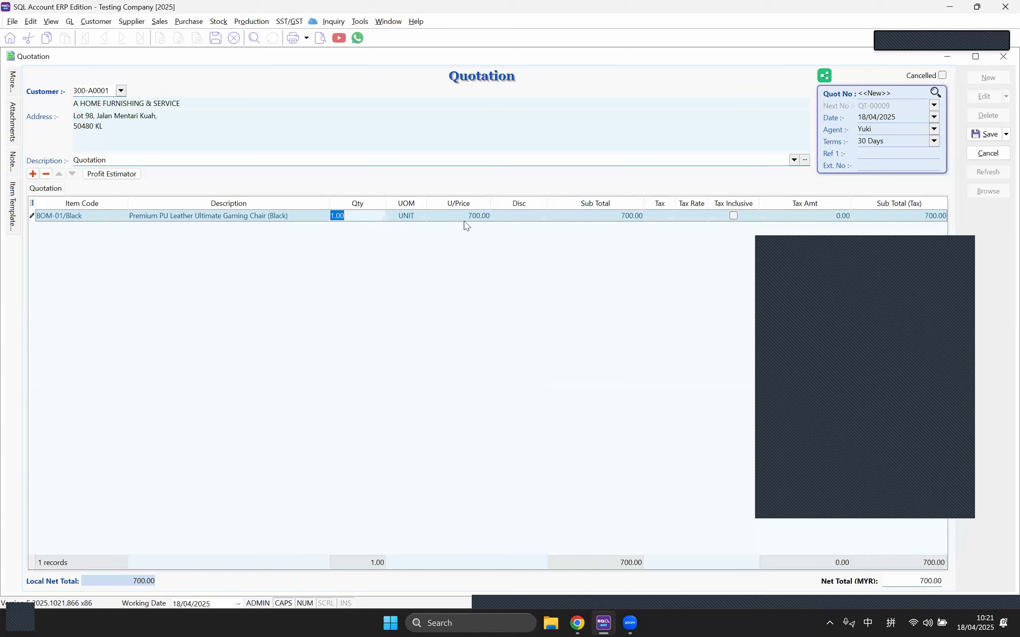
pyautogui.click(463, 220)
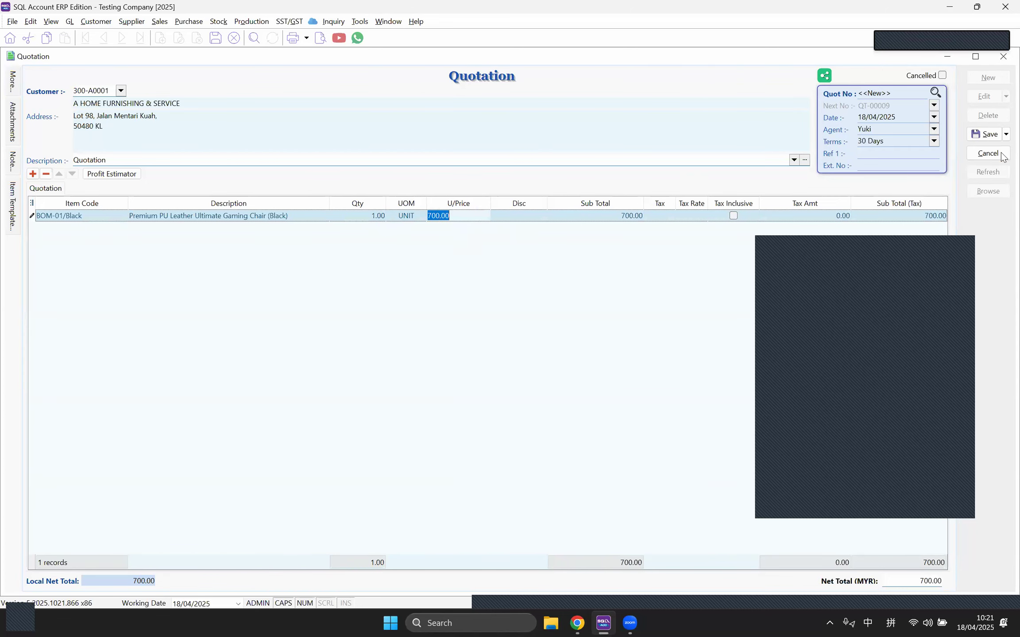
pyautogui.click(990, 134)
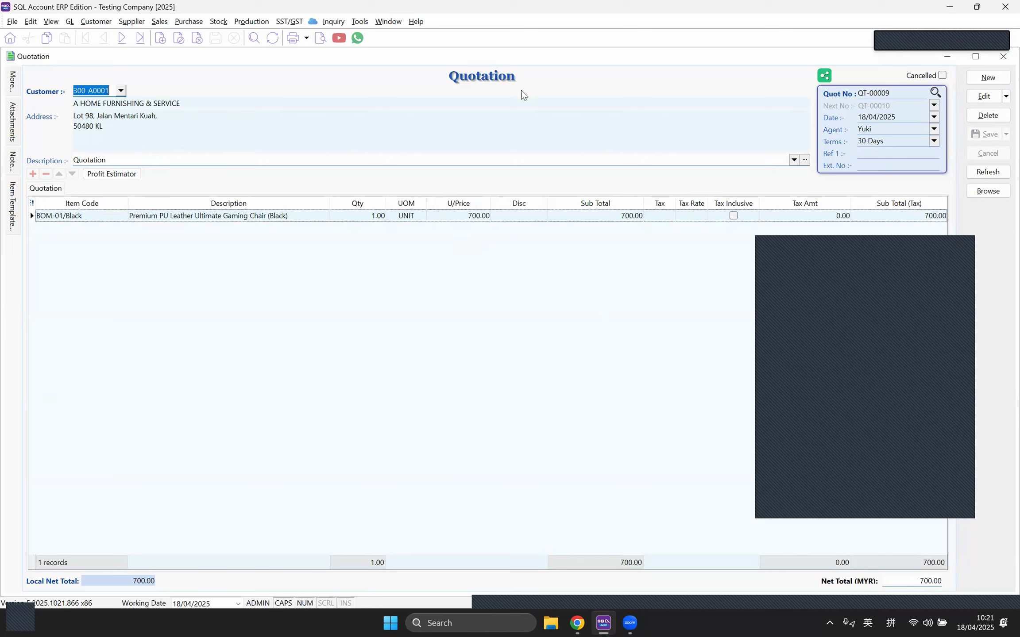
# Step: Transfer the quotation into a sales order, then discard that unsaved order
pyautogui.rightClick(525, 73)
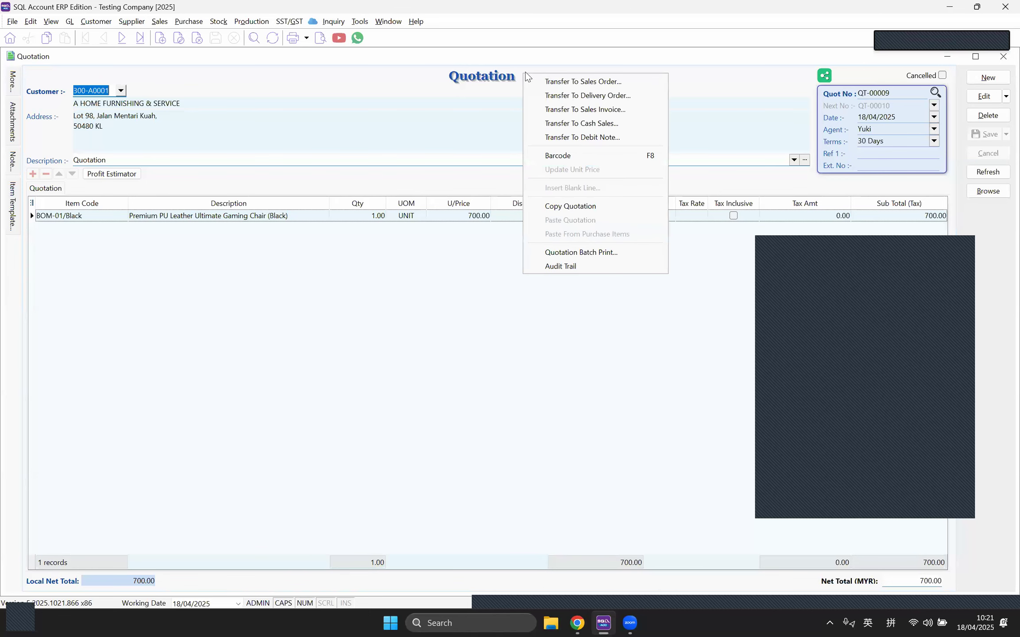
pyautogui.click(570, 84)
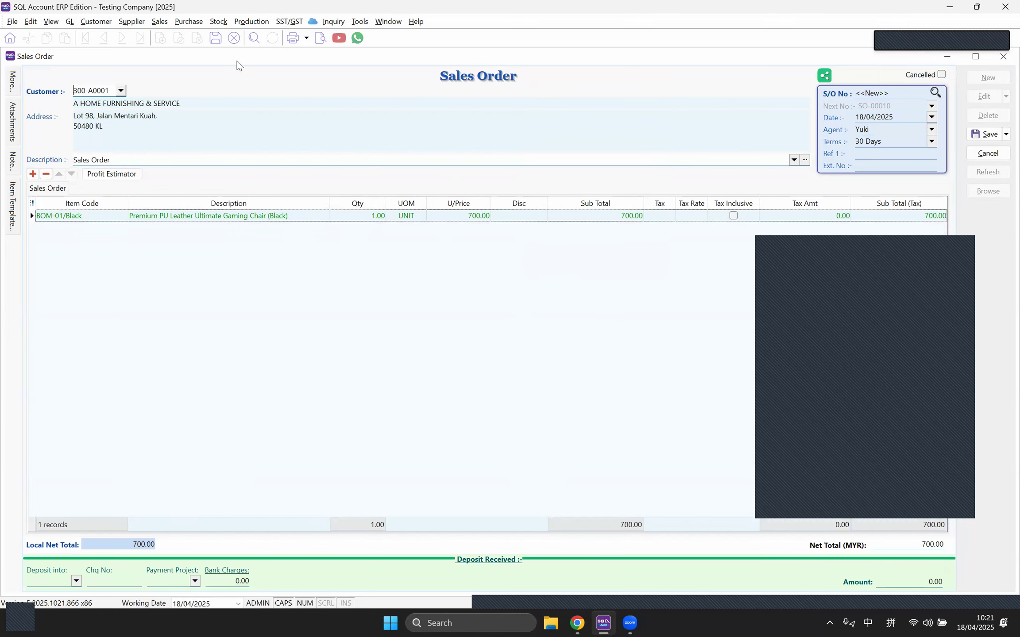
pyautogui.moveTo(237, 61); pyautogui.dragTo(236, 240)
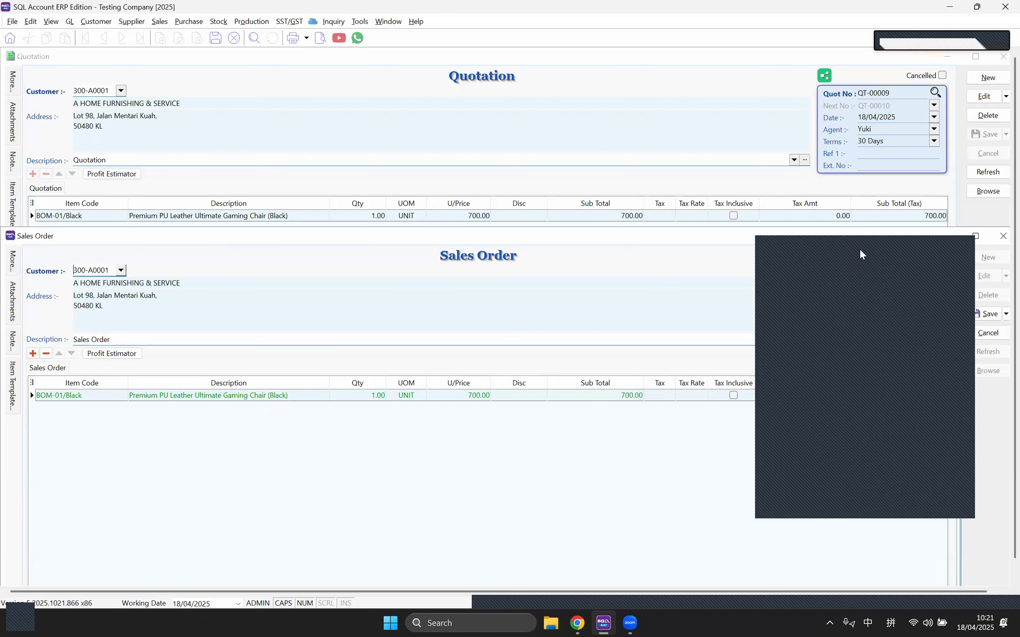
pyautogui.click(1002, 236)
pyautogui.click(538, 326)
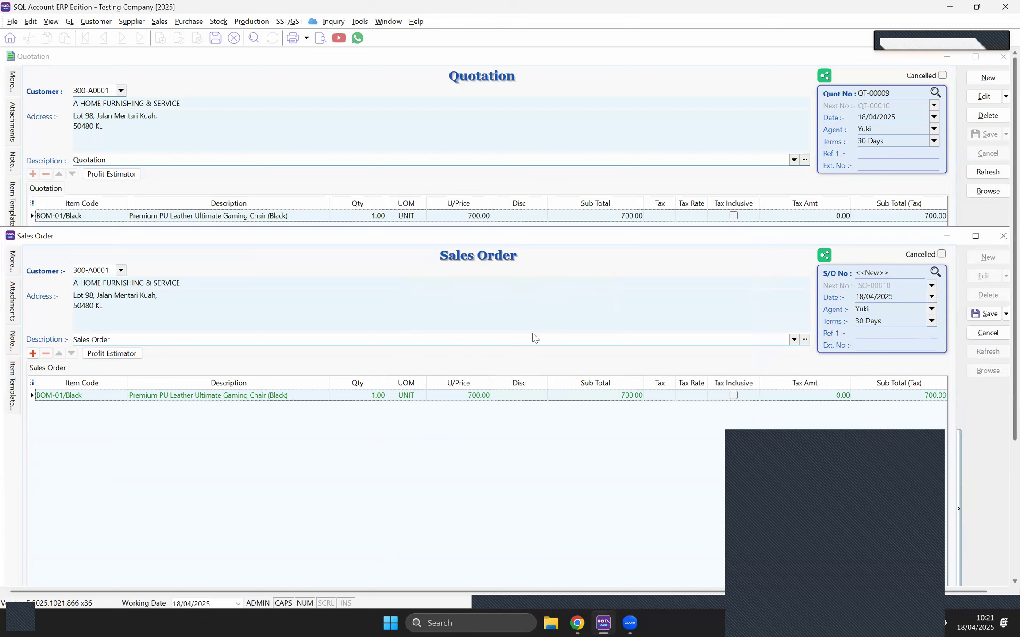
# Step: Start a new sales order for customer 300-A0001
pyautogui.click(165, 22)
pyautogui.click(169, 50)
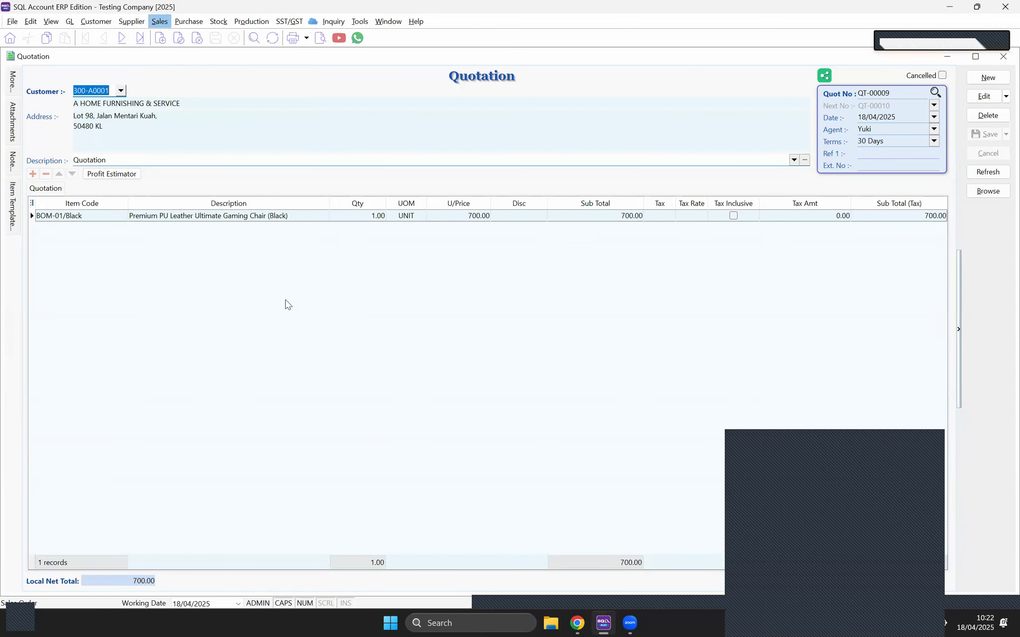
pyautogui.click(985, 77)
pyautogui.click(123, 92)
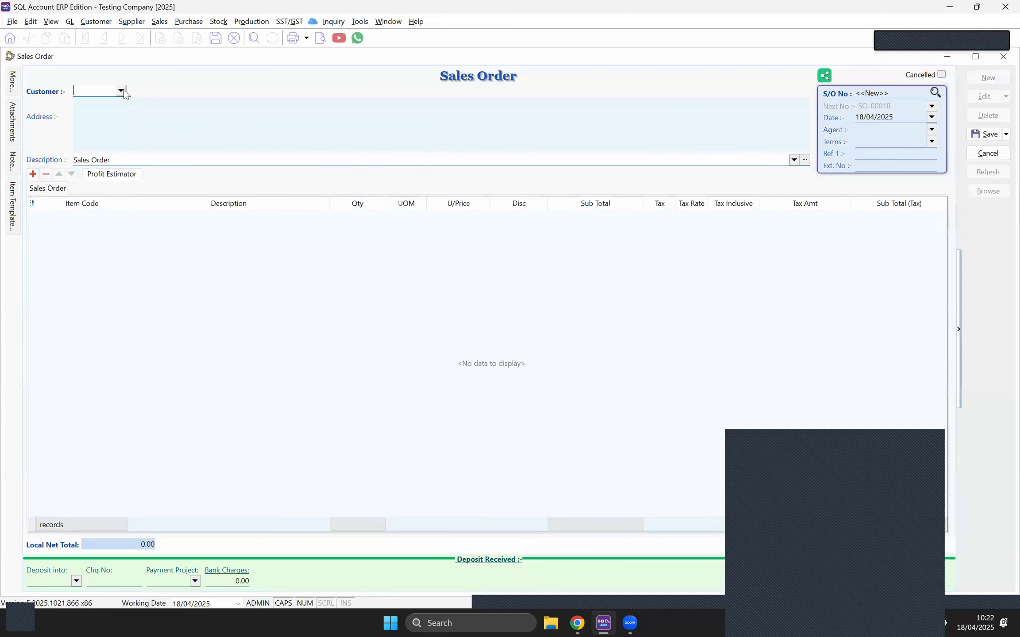
pyautogui.click(132, 119)
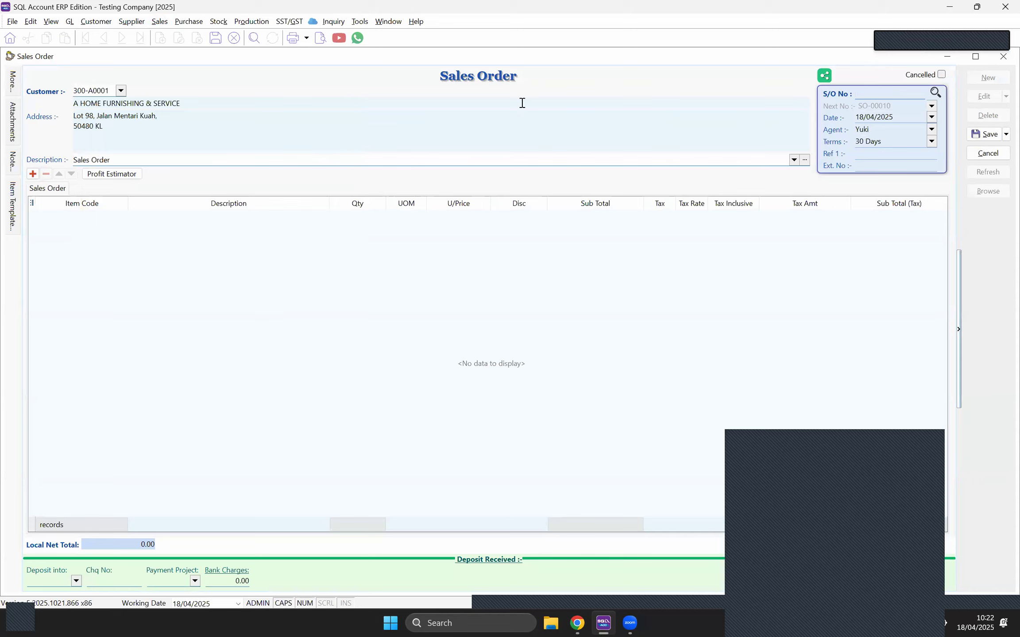
# Step: Transfer the chair line from quotation QT-00009, quantity 1.00, and save as SO-00010
pyautogui.rightClick(524, 74)
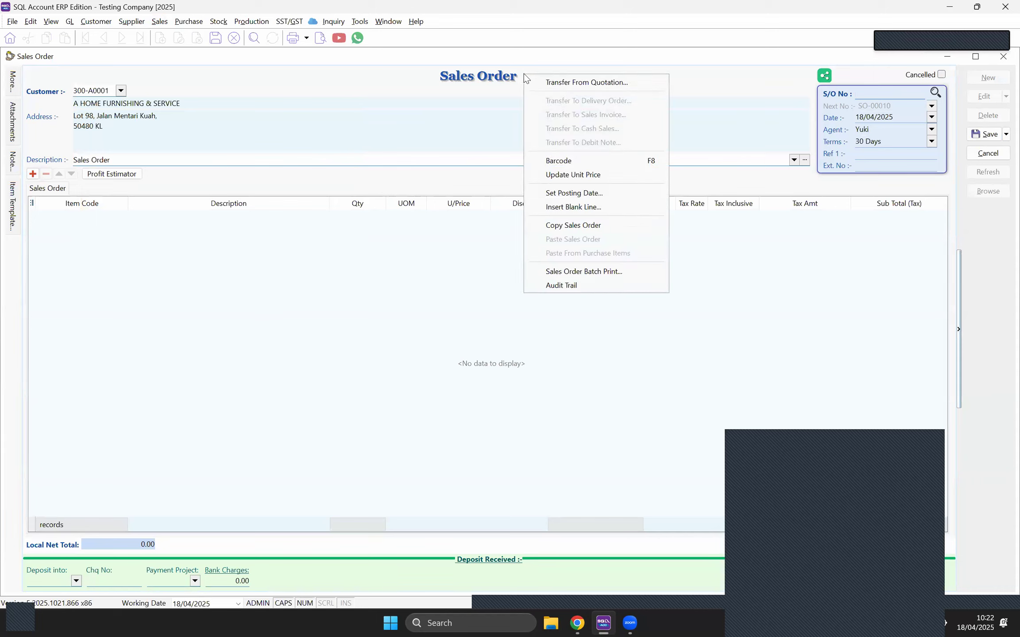
pyautogui.click(560, 84)
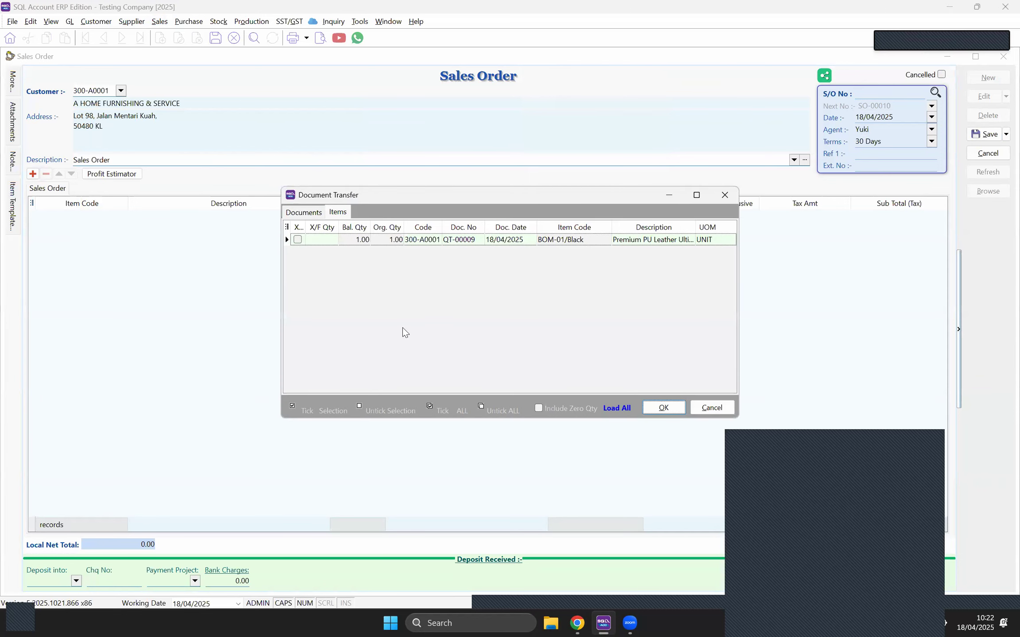
pyautogui.click(299, 240)
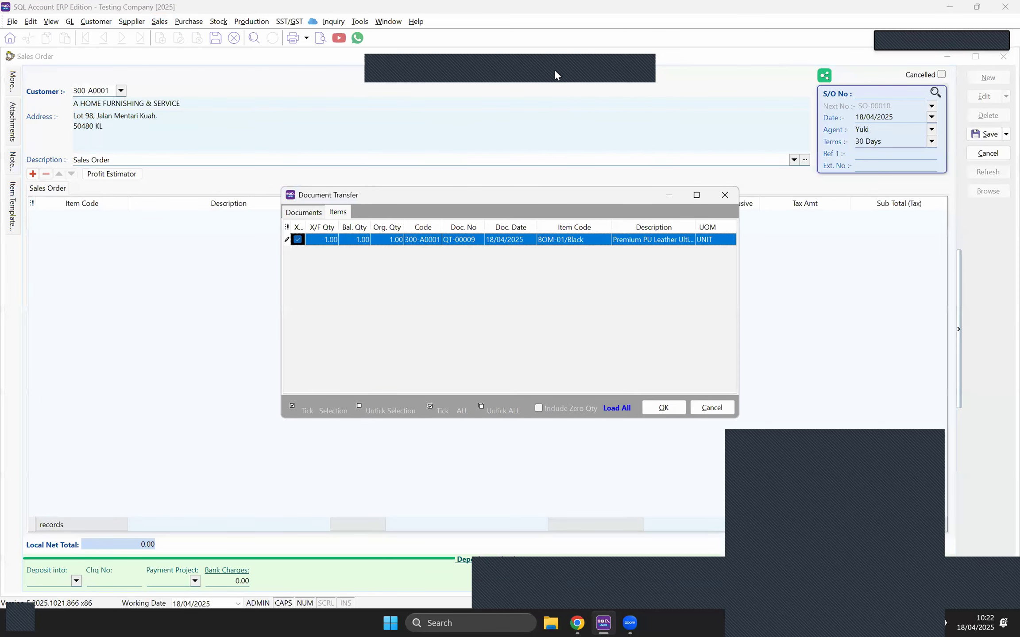
pyautogui.click(358, 243)
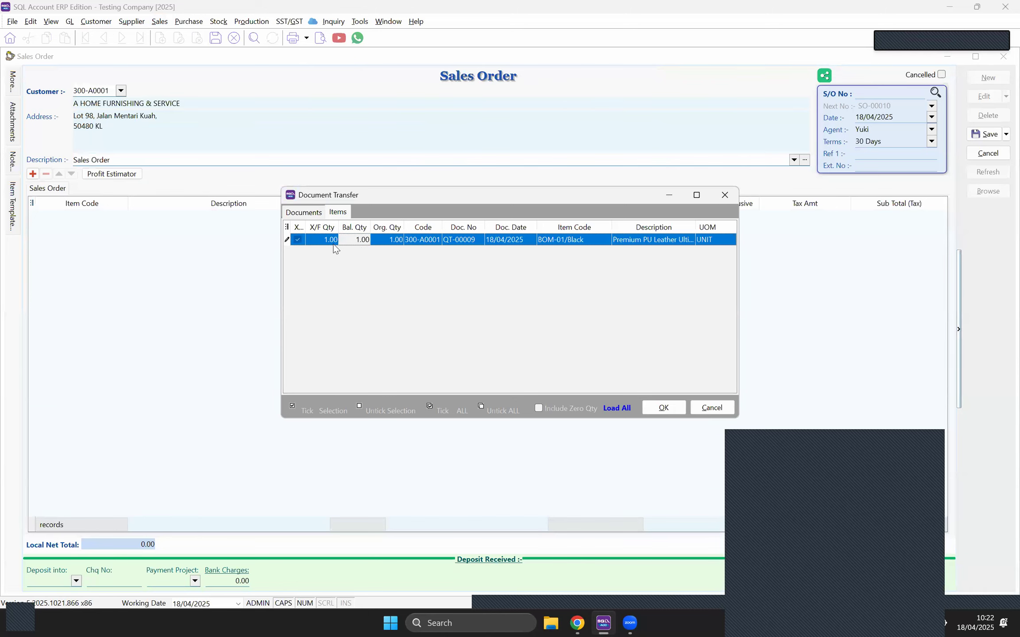
pyautogui.click(338, 244)
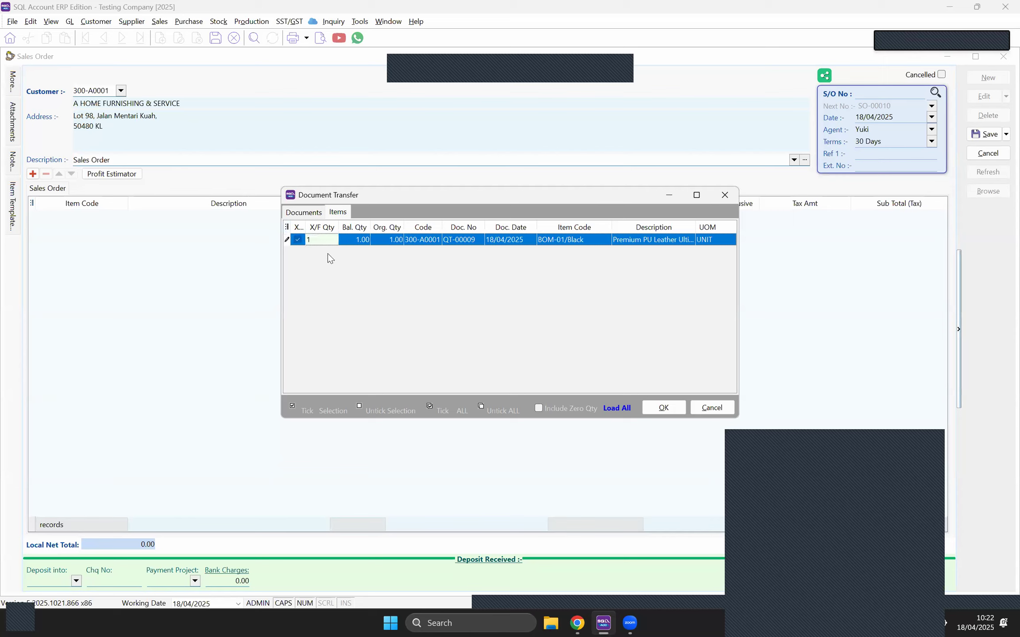
pyautogui.click(664, 408)
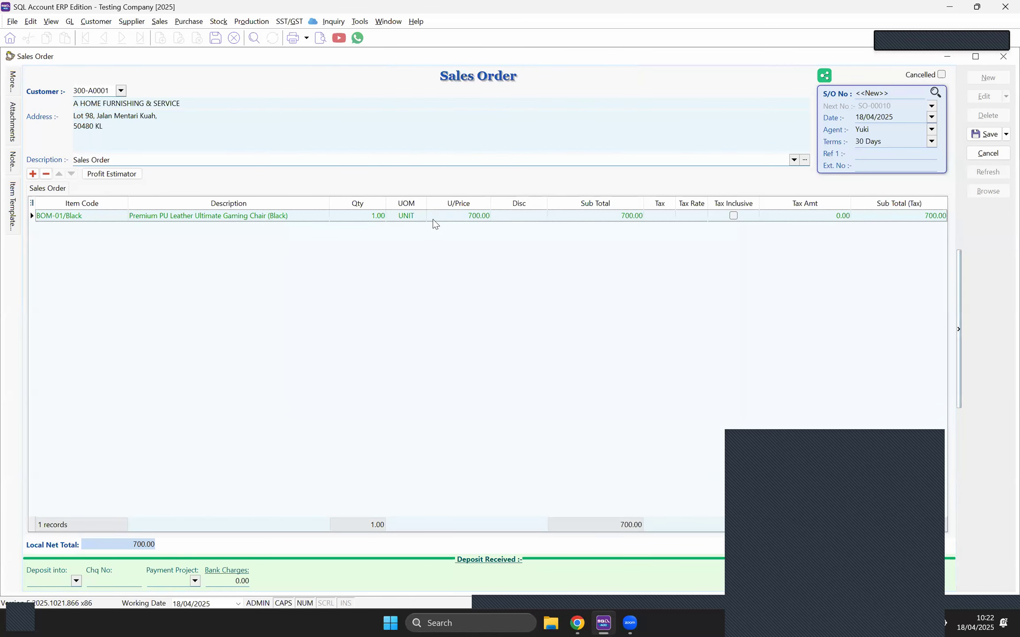
pyautogui.click(985, 134)
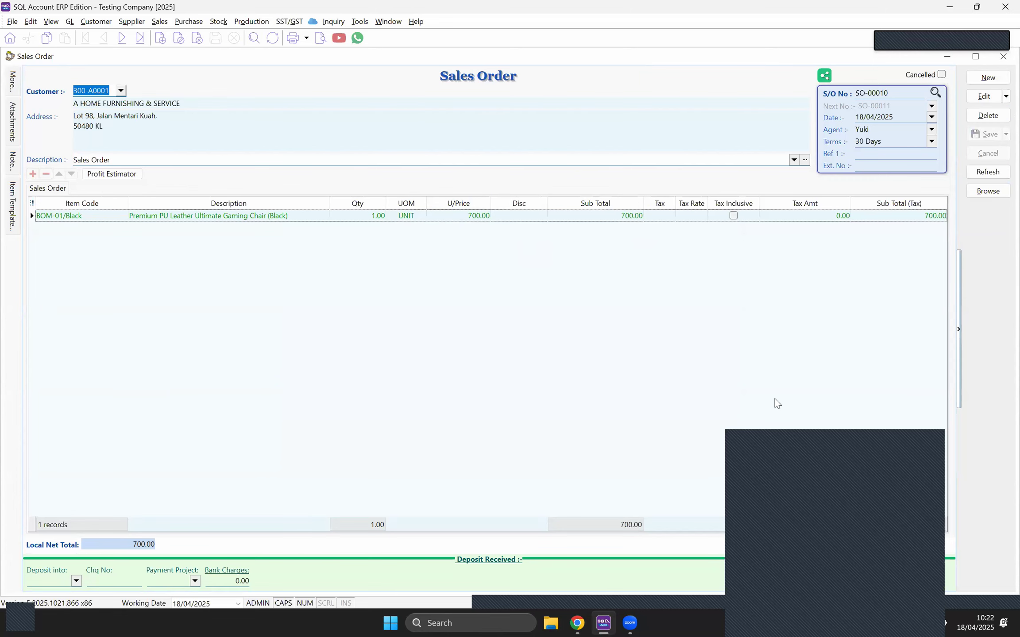
pyautogui.click(791, 443)
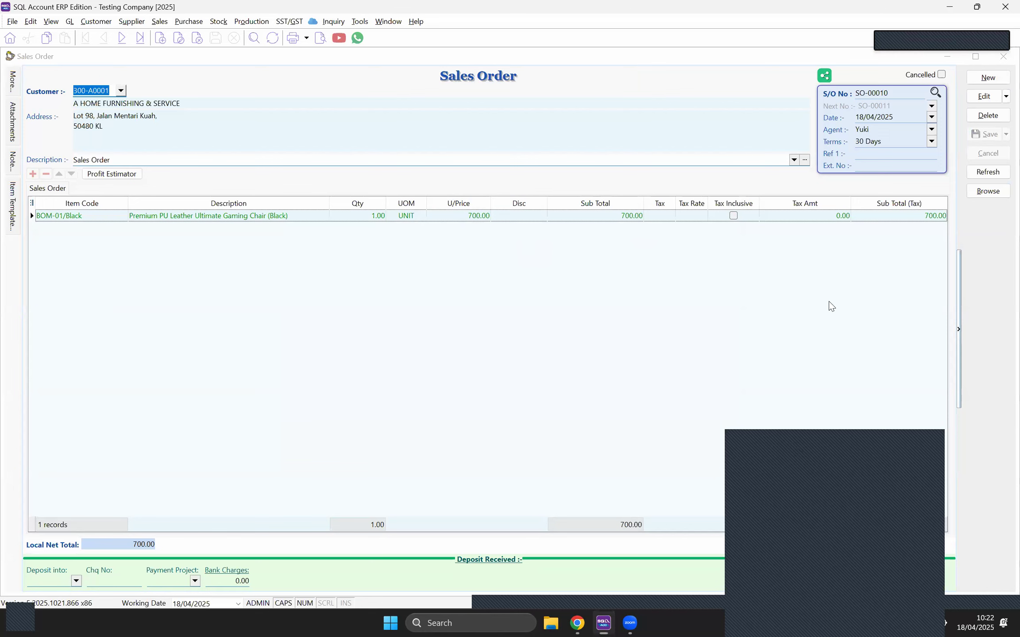
# Step: Enter the customer's purchase-order number as the Ext. No on SO-00010 and save it
pyautogui.moveTo(791, 446); pyautogui.dragTo(829, 302)
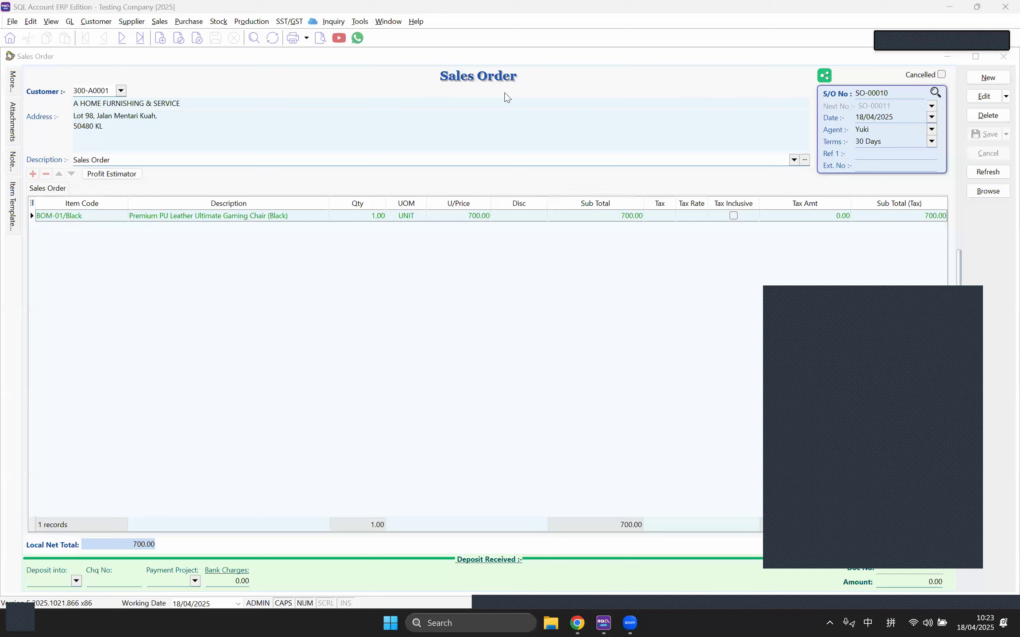
pyautogui.click(984, 99)
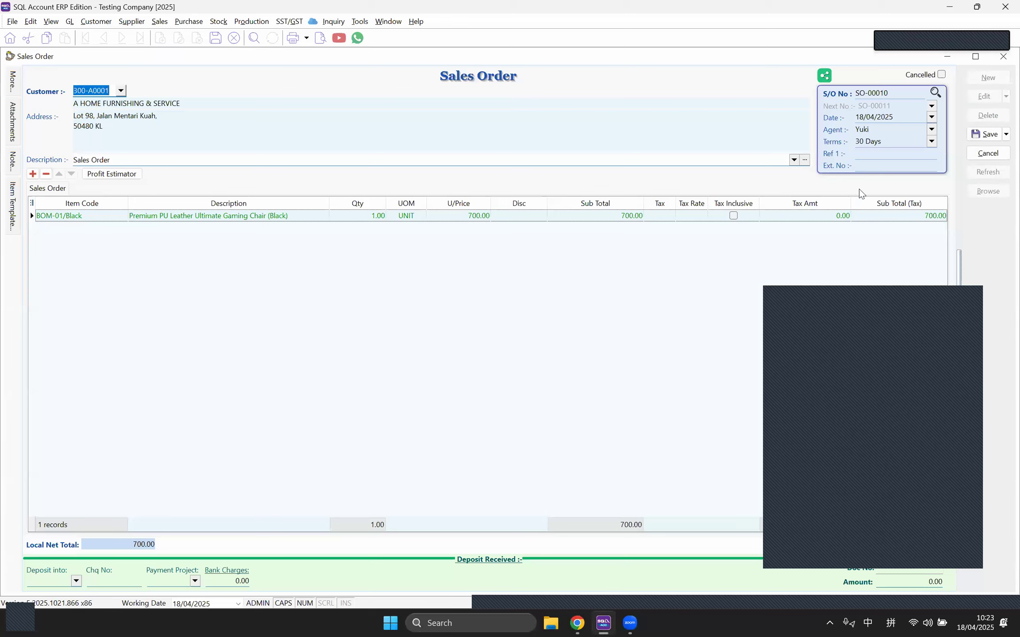
pyautogui.click(863, 167)
pyautogui.write('PO-123456')
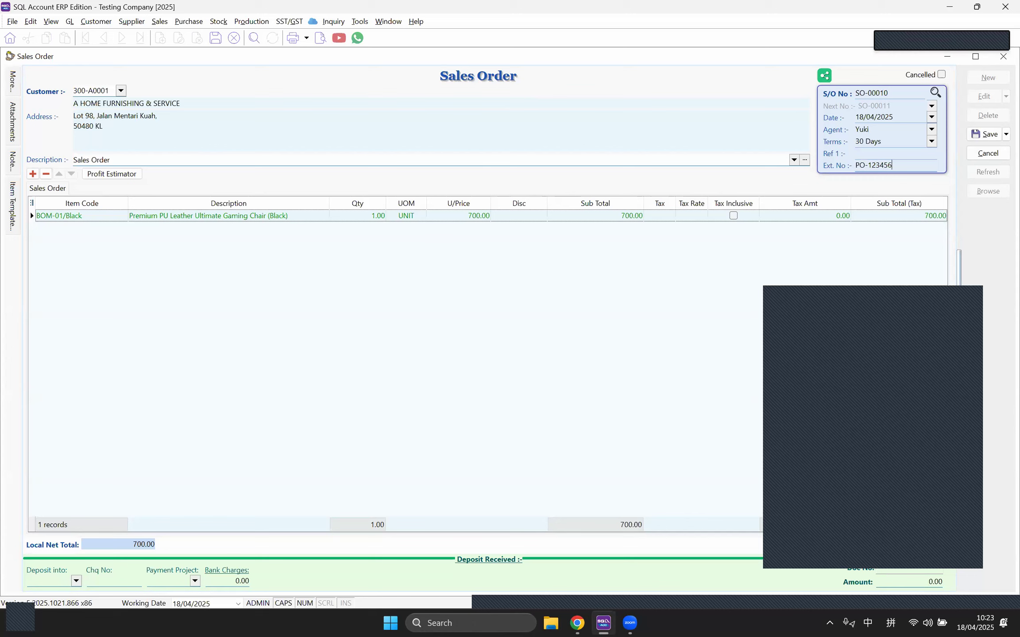
pyautogui.click(977, 140)
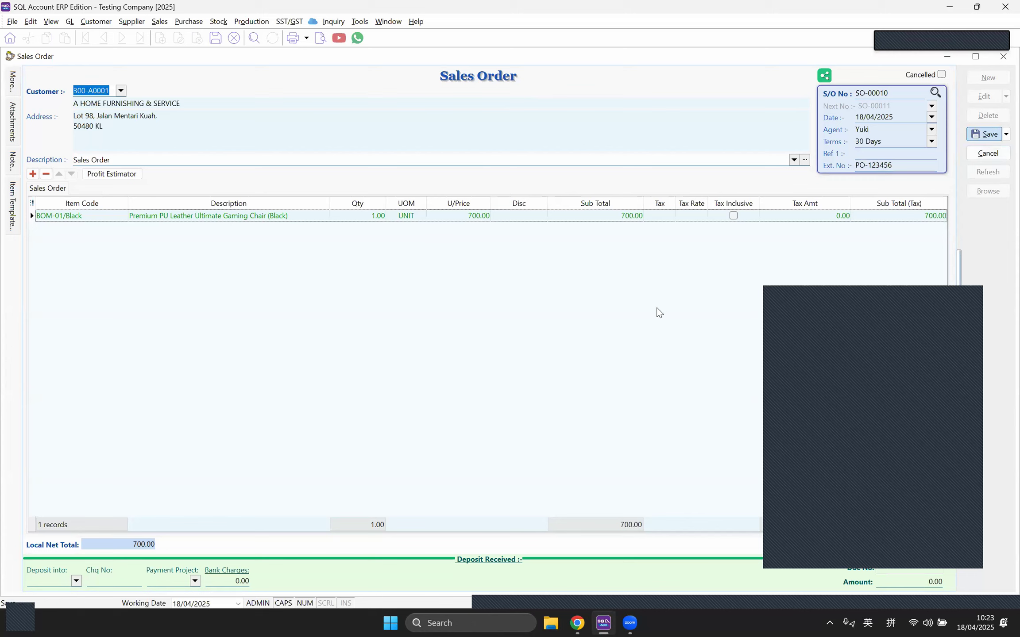
pyautogui.moveTo(897, 166); pyautogui.dragTo(854, 167)
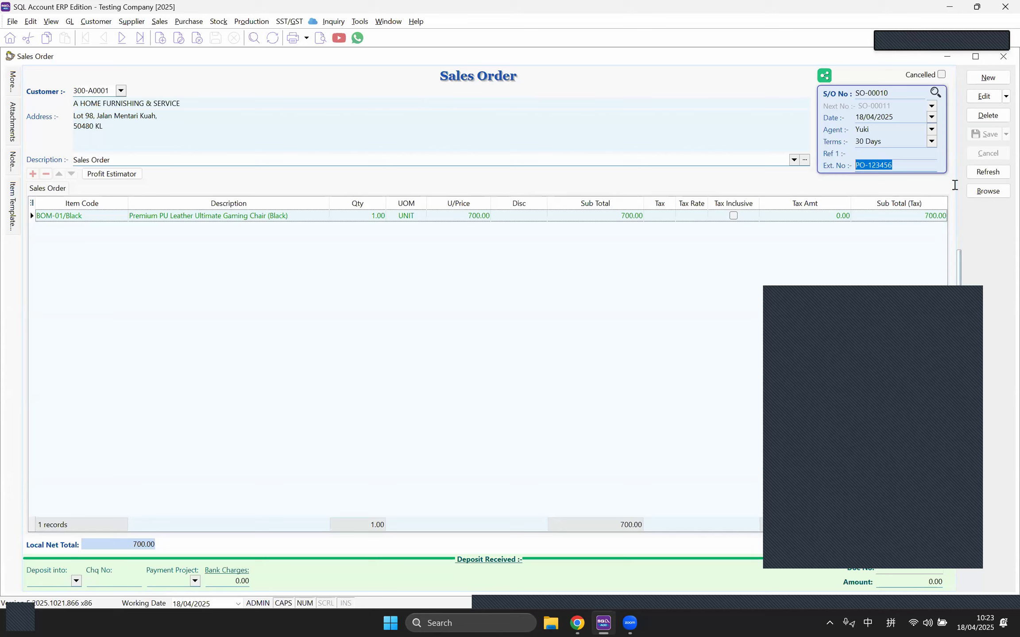
# Step: Transfer SO-00010 into delivery order DO-00006, show the From DocNo column, and save
pyautogui.rightClick(511, 85)
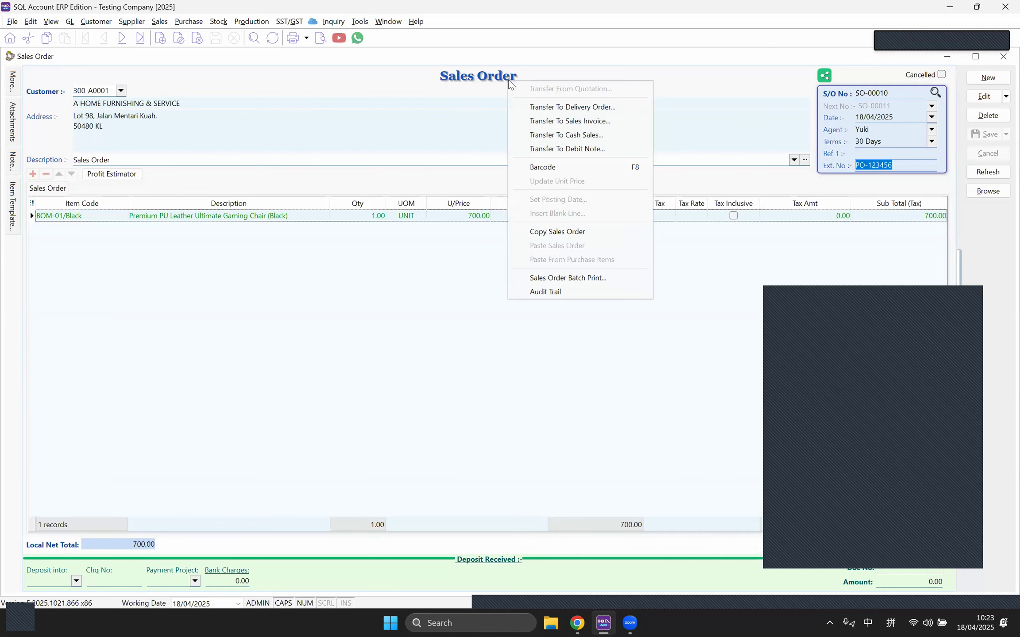
pyautogui.click(538, 108)
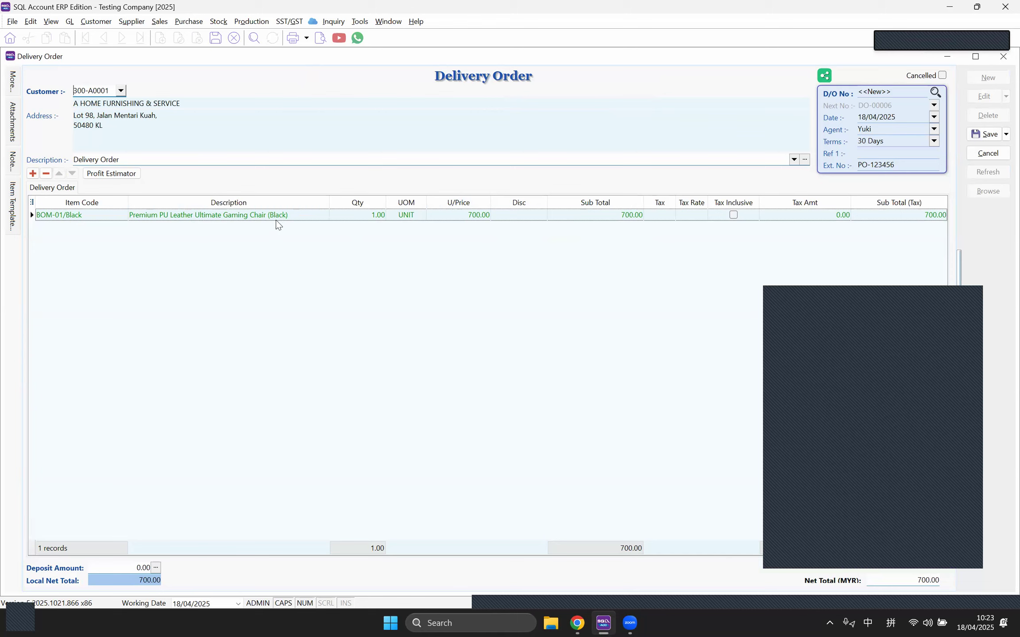
pyautogui.click(32, 204)
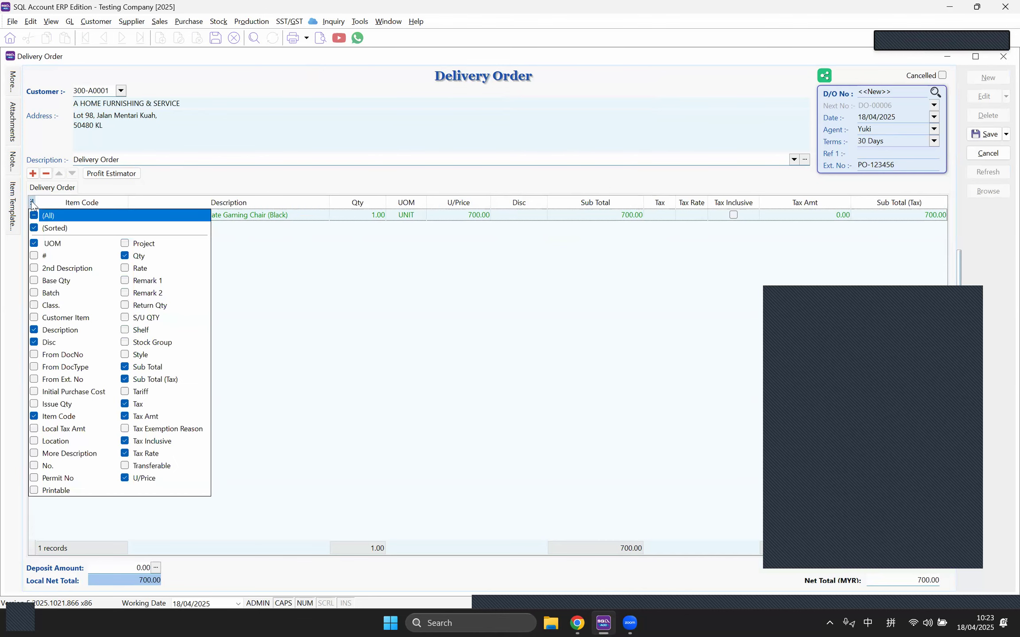
pyautogui.click(34, 354)
pyautogui.click(639, 302)
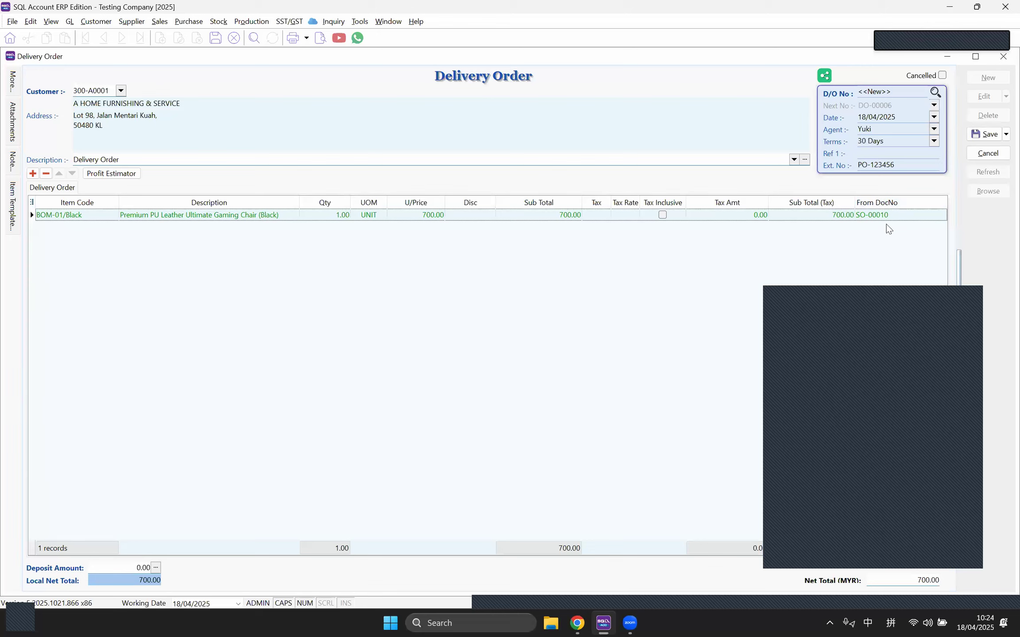
pyautogui.click(984, 136)
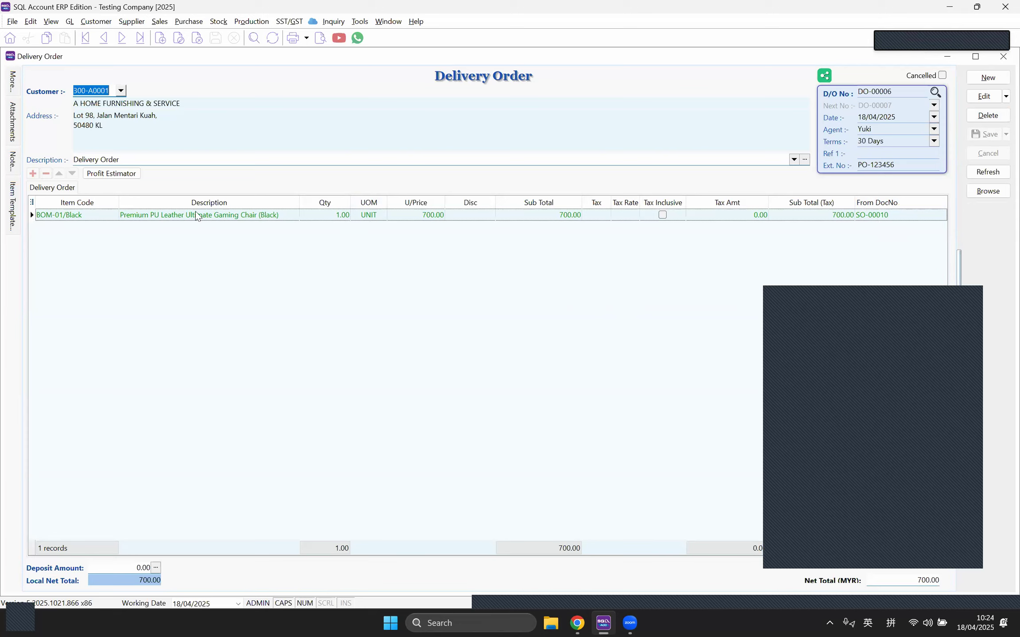
# Step: Recalculate and preview the BOM-01/Black Stock Card at page width, now including DO-00006, balance 1.00
pyautogui.click(389, 24)
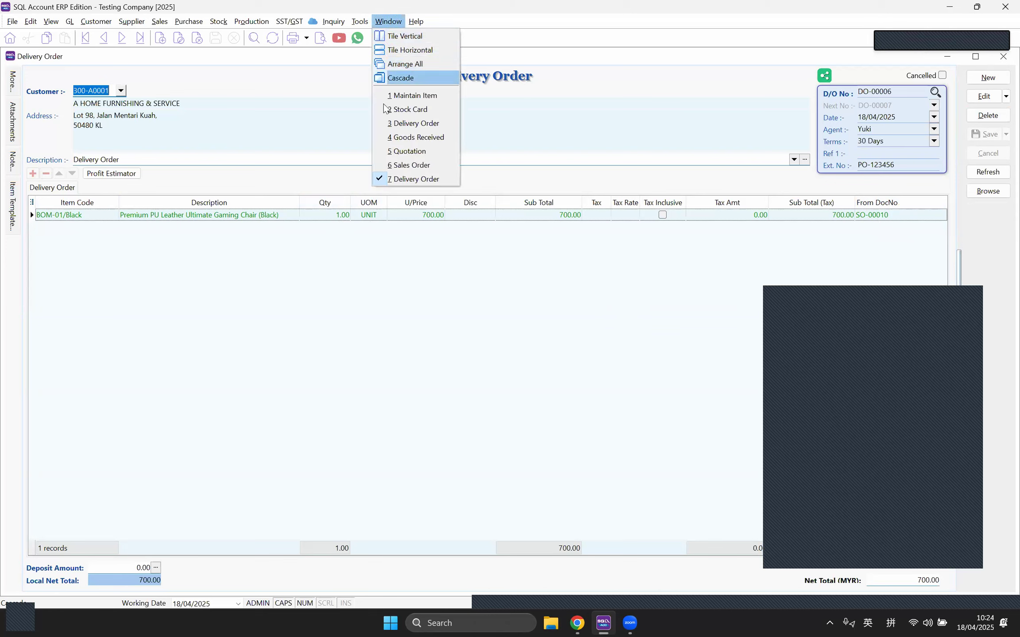
pyautogui.click(220, 22)
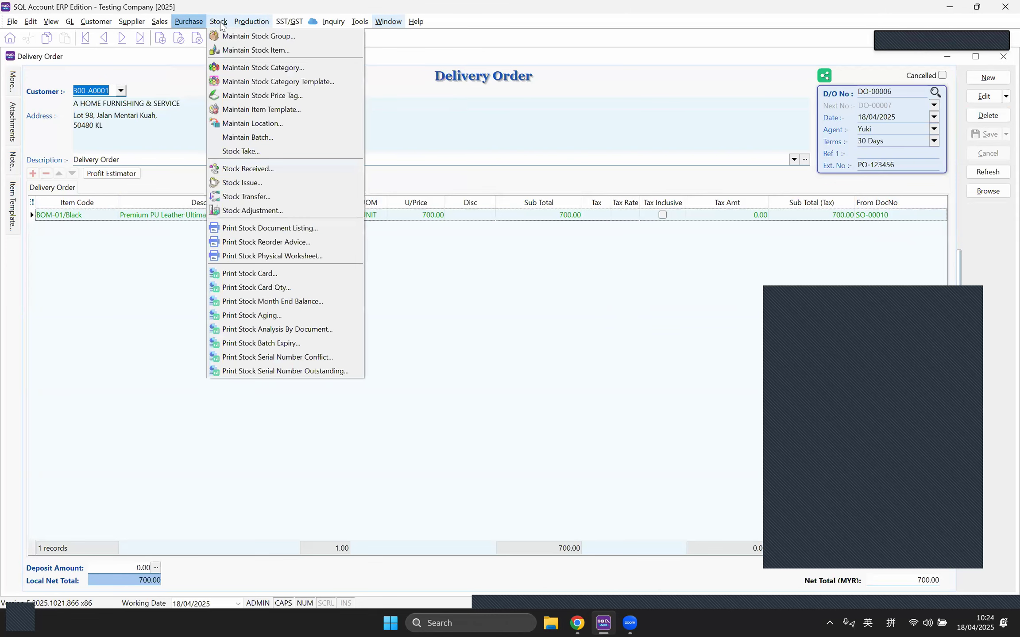
pyautogui.click(264, 274)
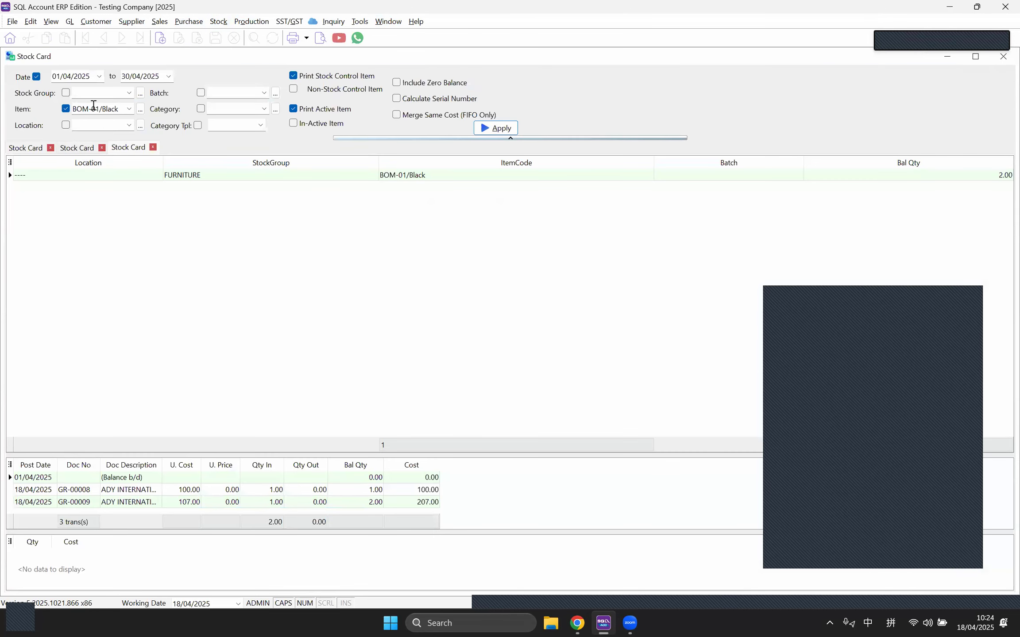
pyautogui.click(497, 128)
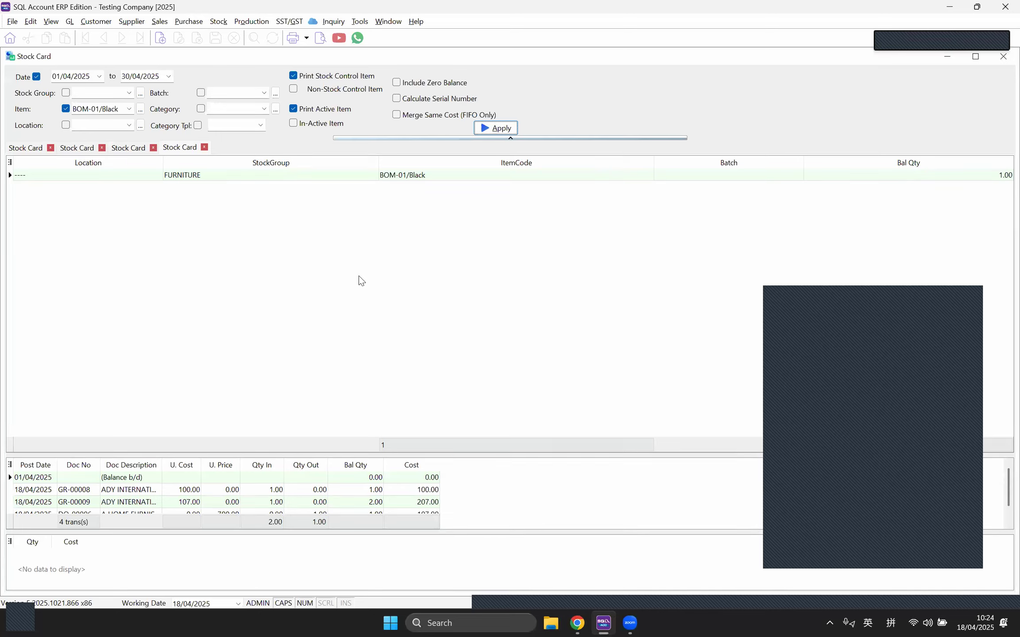
pyautogui.click(320, 38)
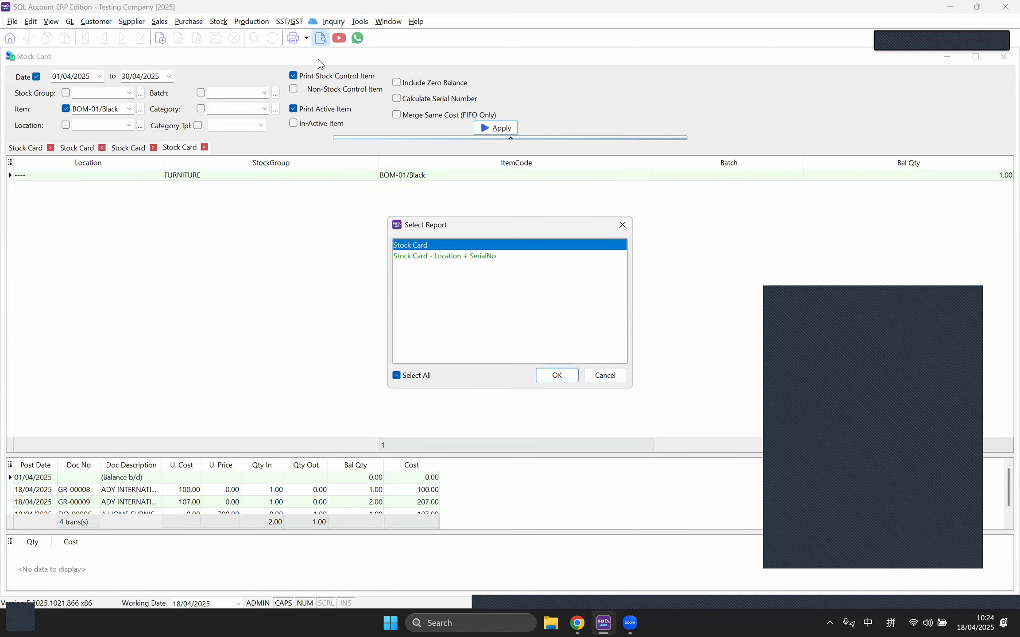
pyautogui.click(554, 376)
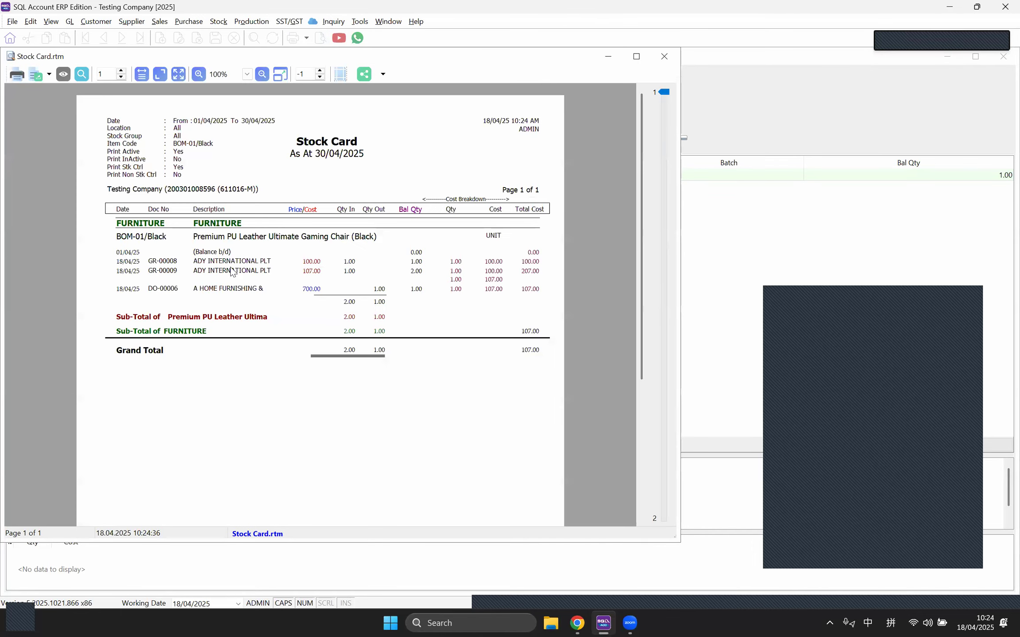
pyautogui.click(142, 74)
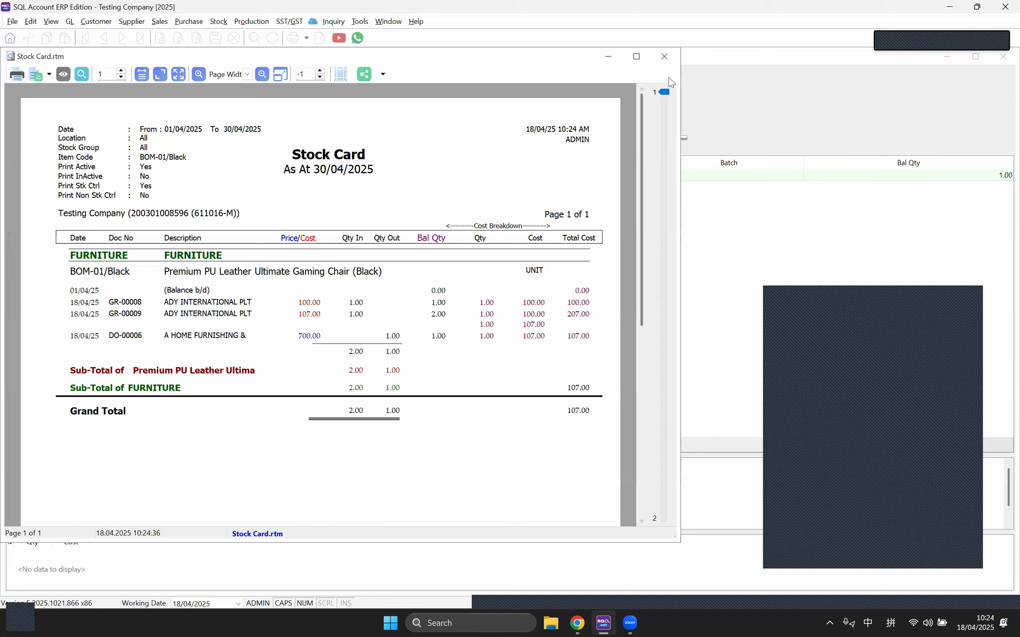
pyautogui.click(662, 62)
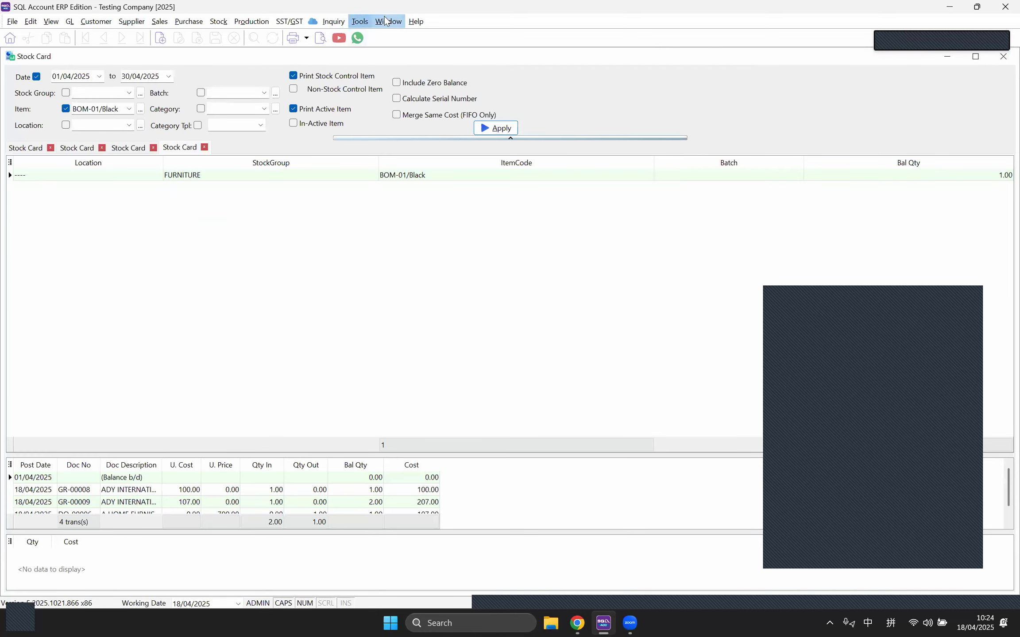
# Step: Transfer delivery order DO-00006 into sales invoice IV-00018 and save it
pyautogui.click(387, 22)
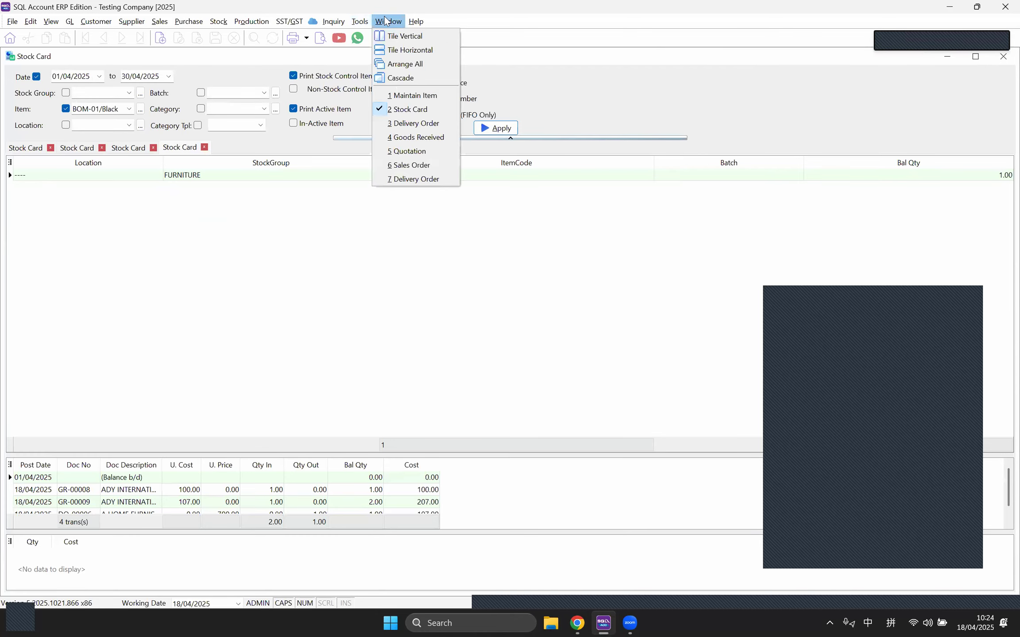
pyautogui.click(420, 176)
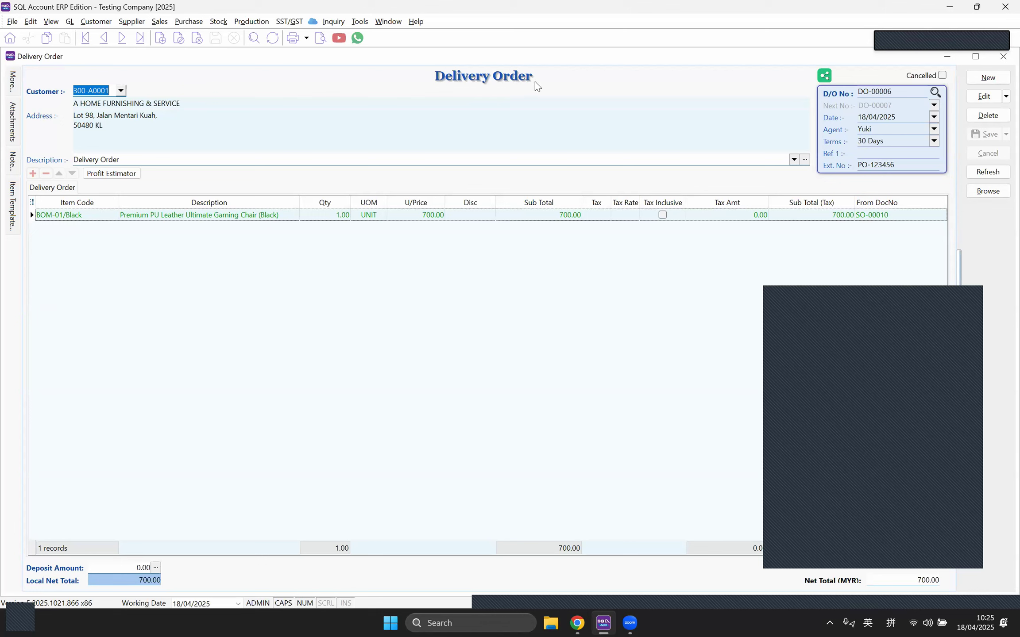
pyautogui.rightClick(504, 76)
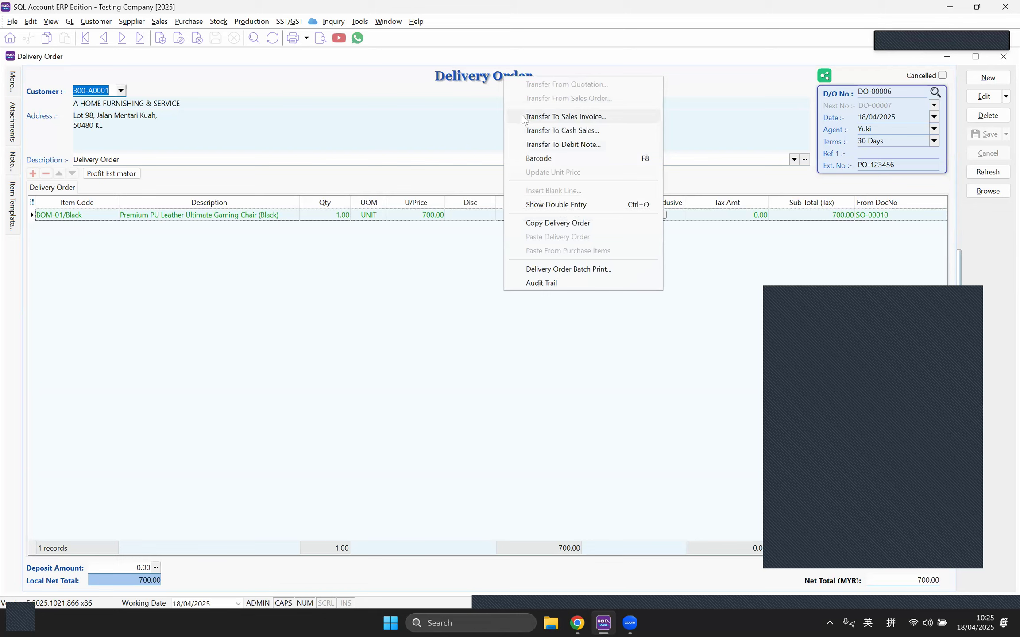
pyautogui.click(558, 117)
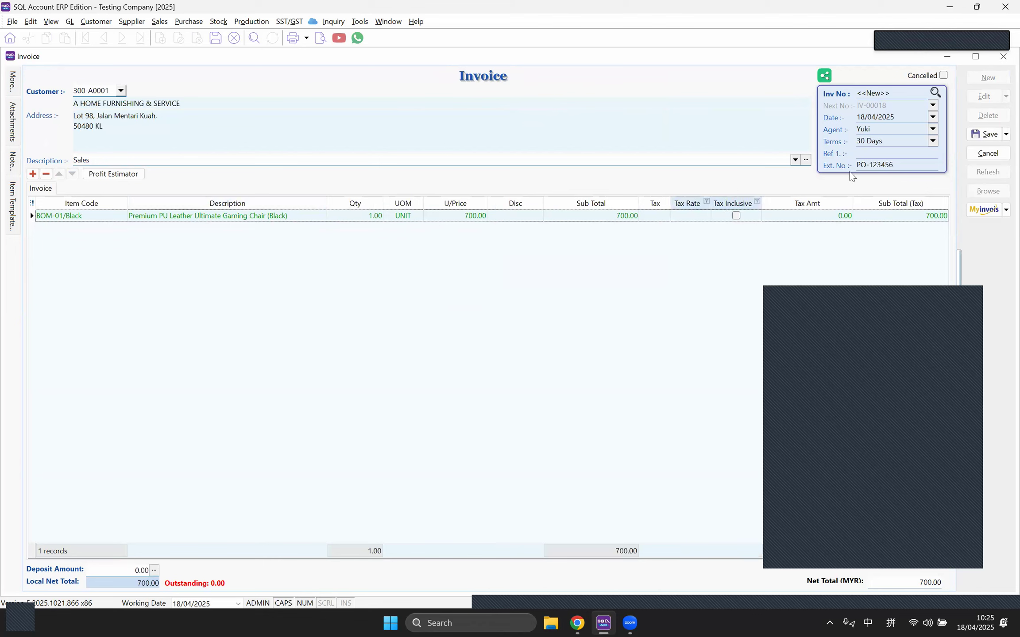
pyautogui.click(986, 134)
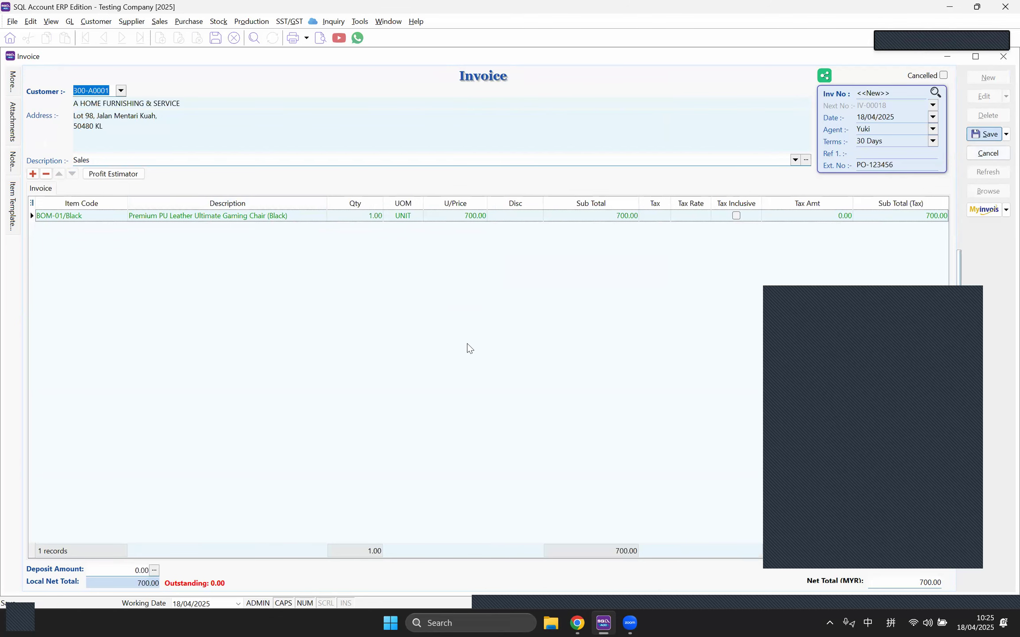
# Step: Refresh and preview the BOM-01/Black Stock Card, still showing balance 1.00 after DO-00006
pyautogui.click(388, 23)
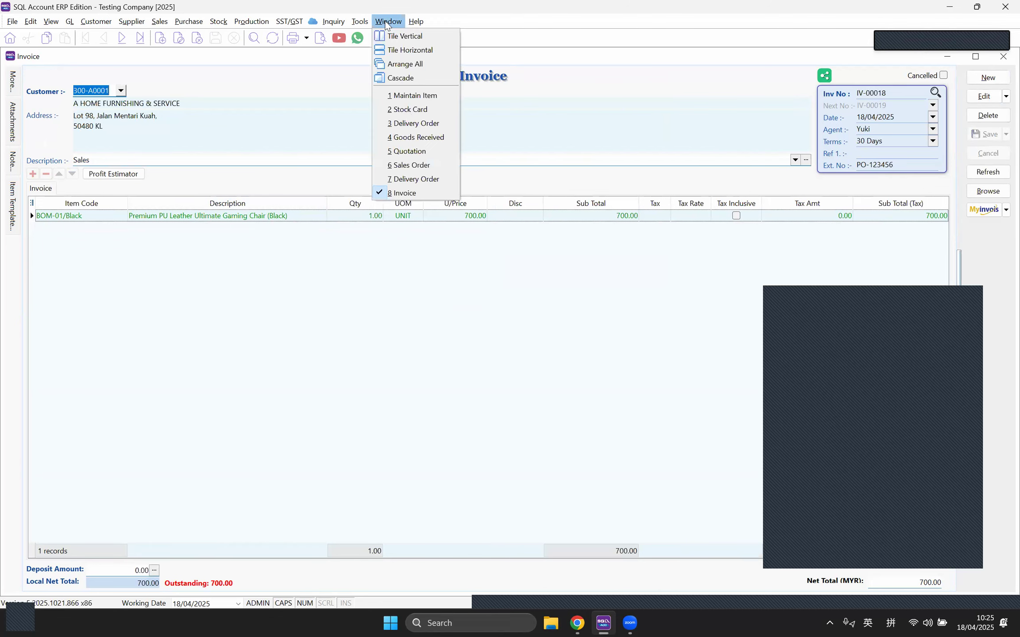
pyautogui.click(407, 110)
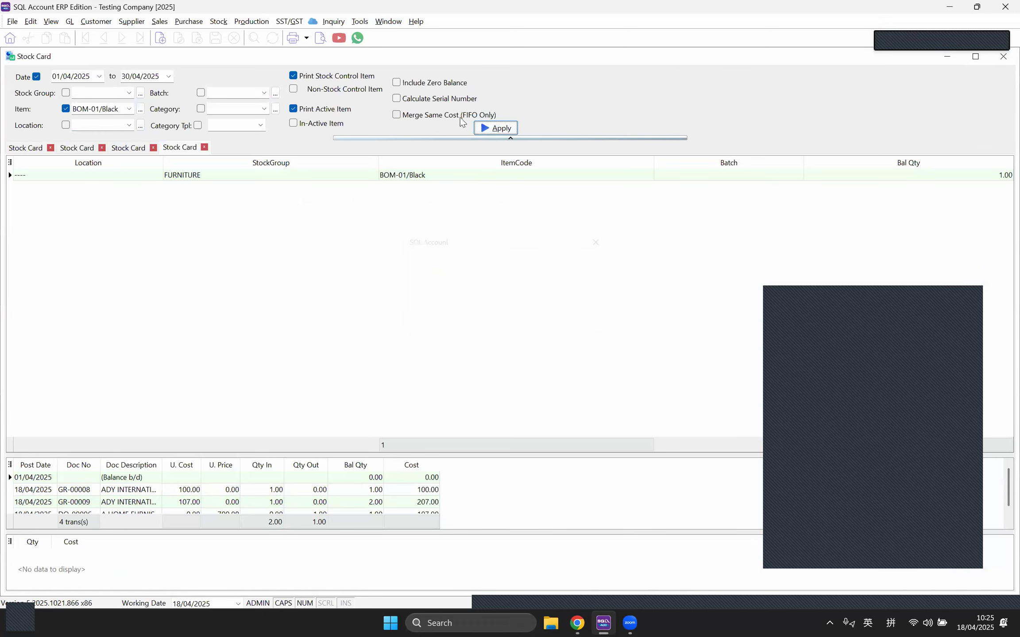
pyautogui.click(320, 38)
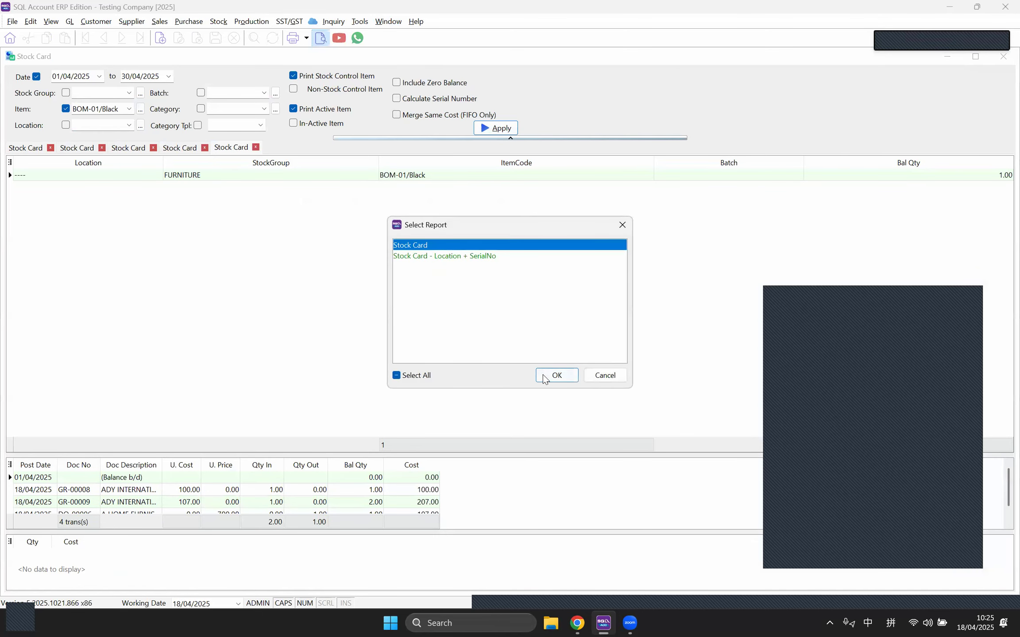
pyautogui.click(543, 377)
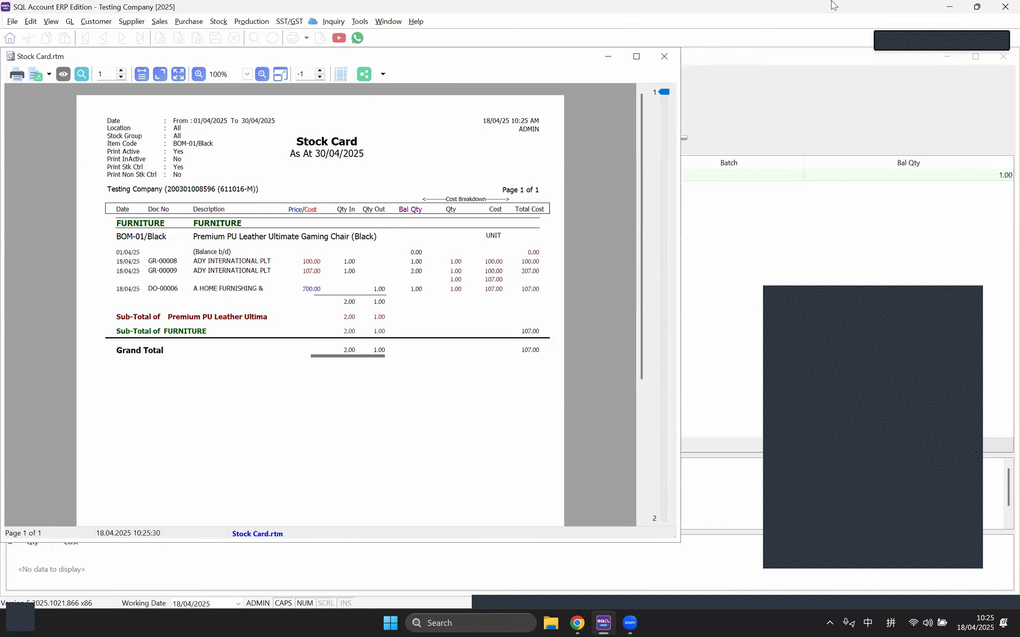
# Step: Close the report preview and put invoice IV-00018 into edit mode
pyautogui.click(664, 56)
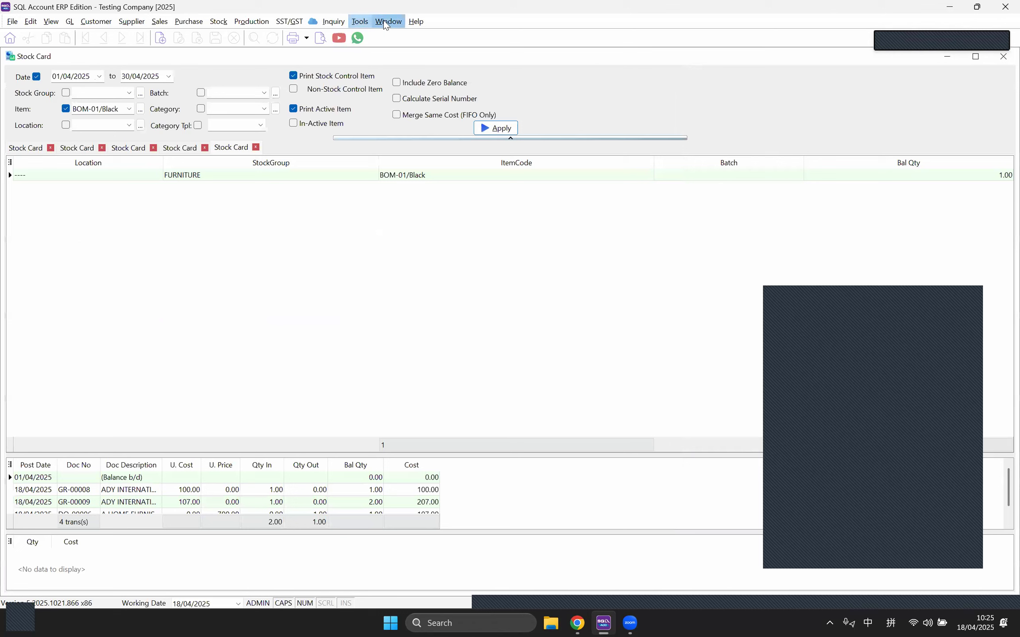
pyautogui.click(385, 23)
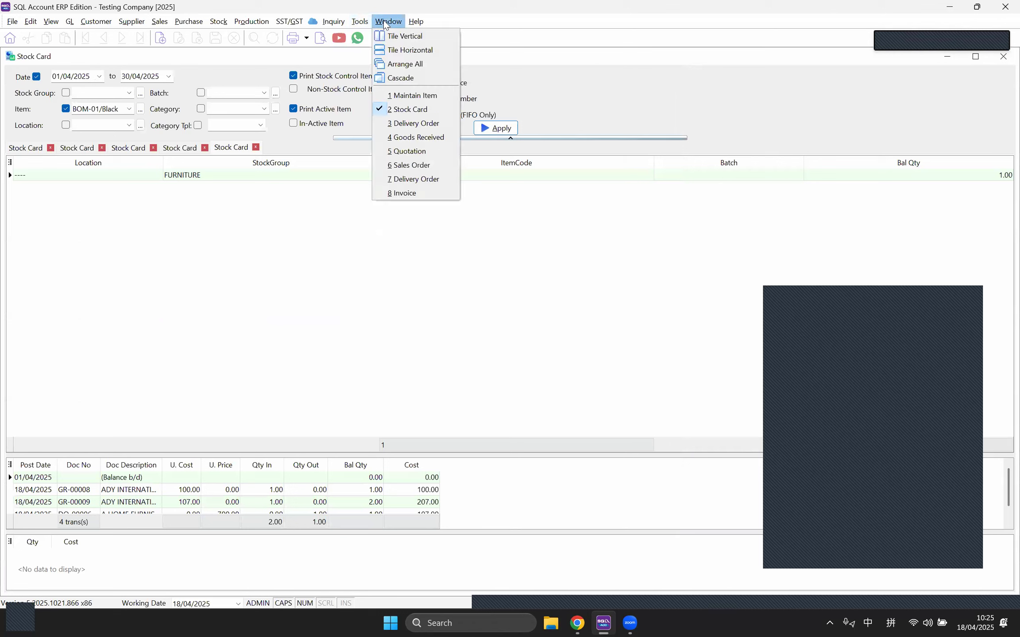
pyautogui.click(419, 179)
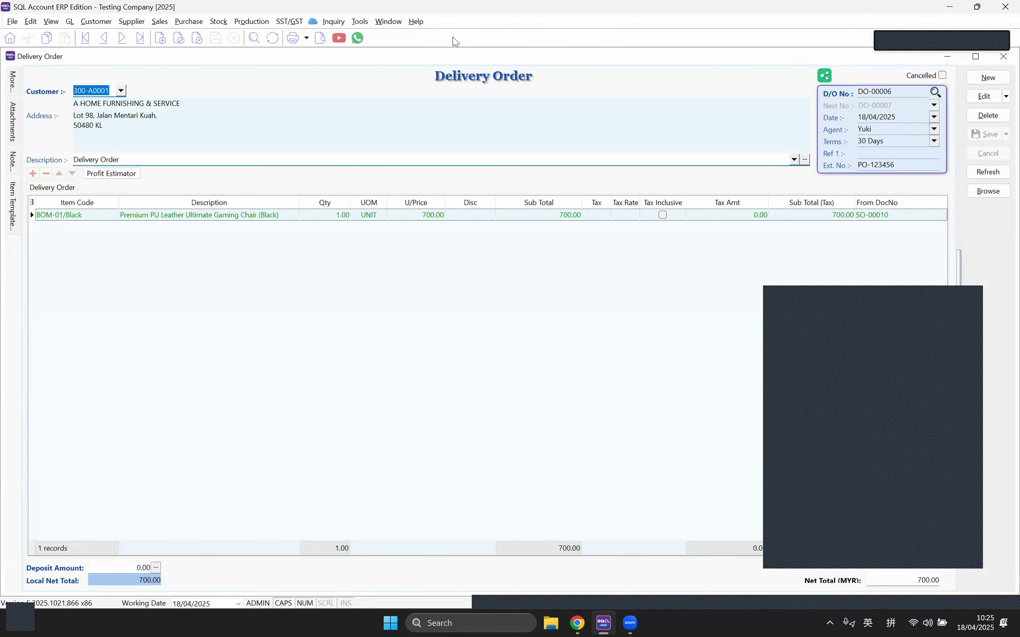
pyautogui.click(388, 22)
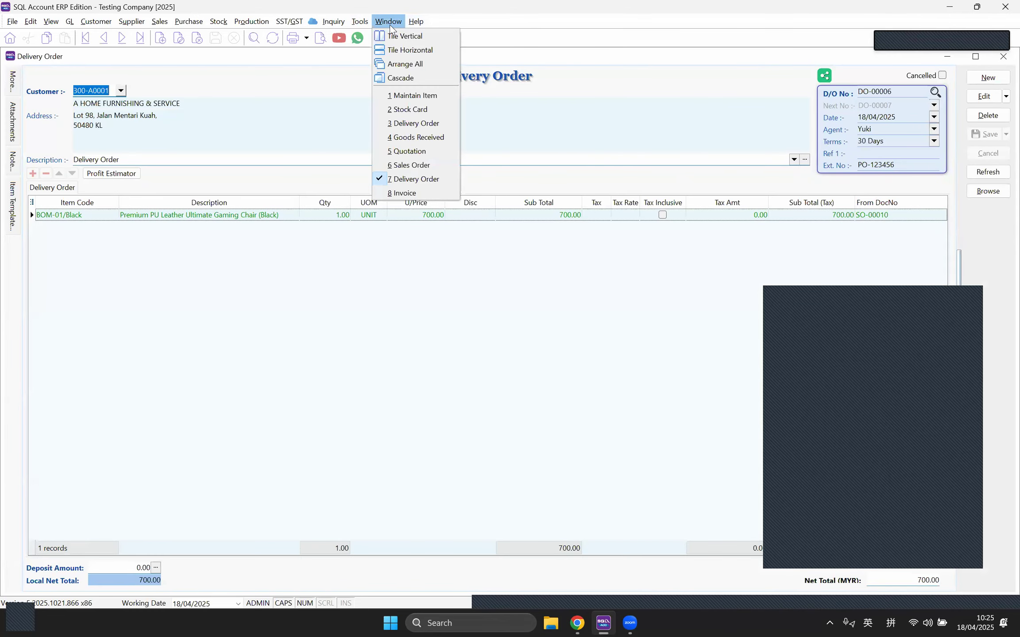
pyautogui.click(451, 193)
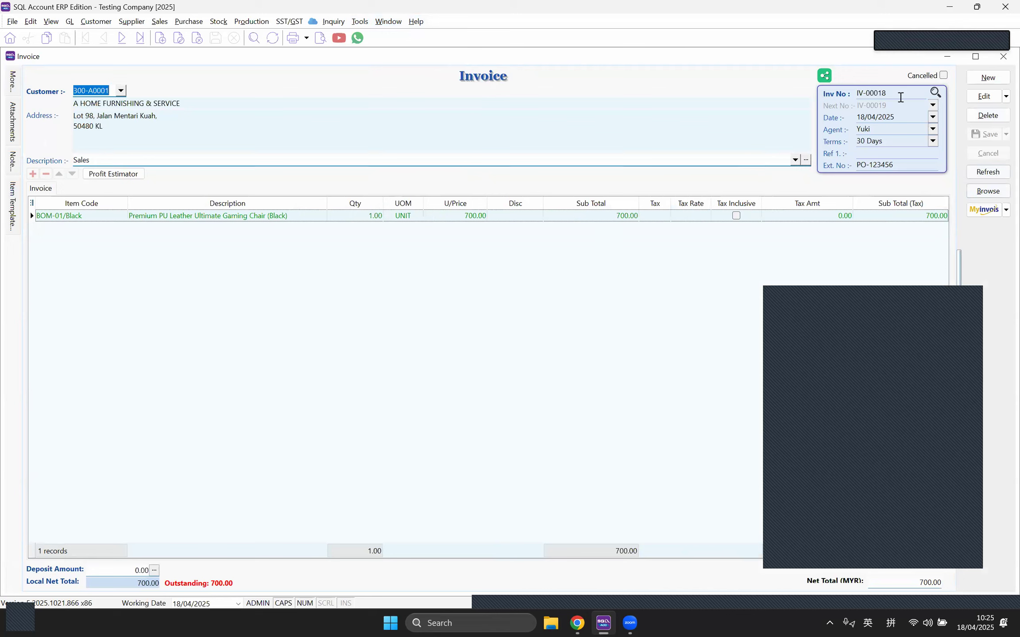
pyautogui.click(983, 96)
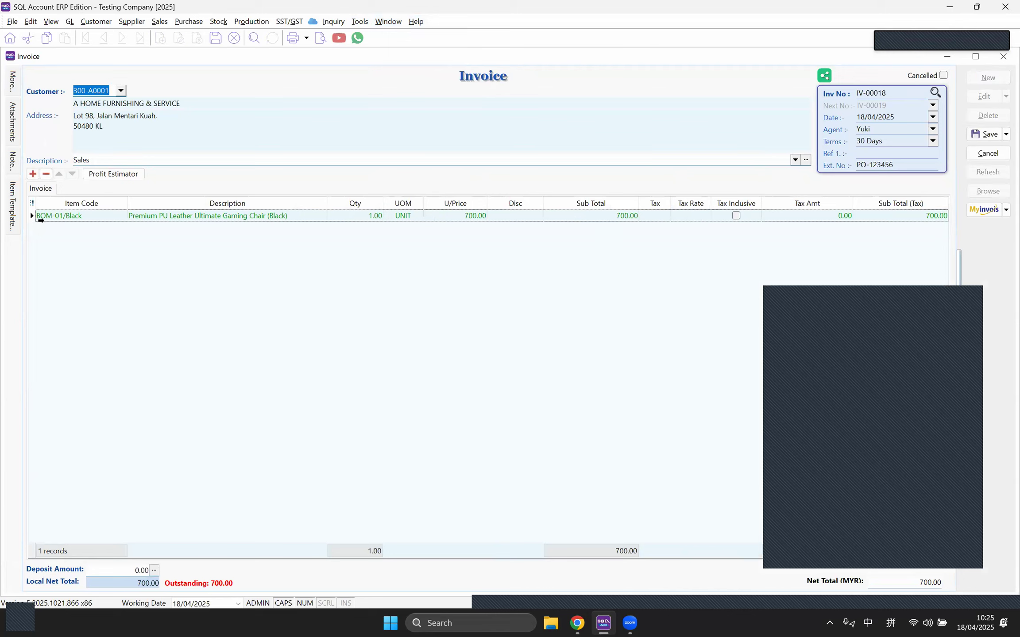
# Step: Copy the BOM-01/Black line, delete it, paste it back, and save the invoice at 700.00
pyautogui.rightClick(31, 215)
pyautogui.click(60, 215)
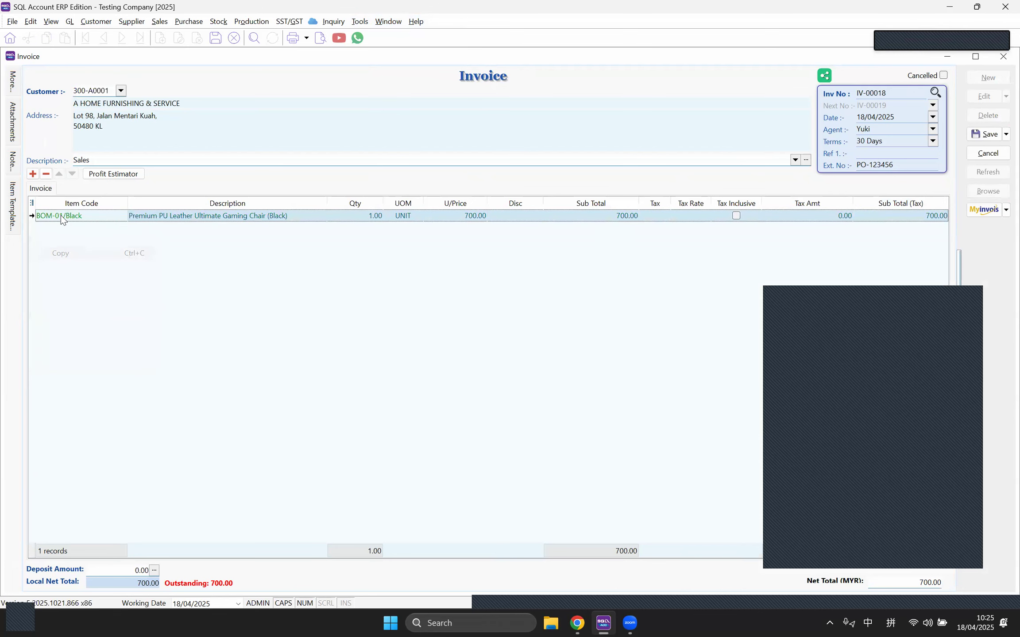
pyautogui.click(46, 173)
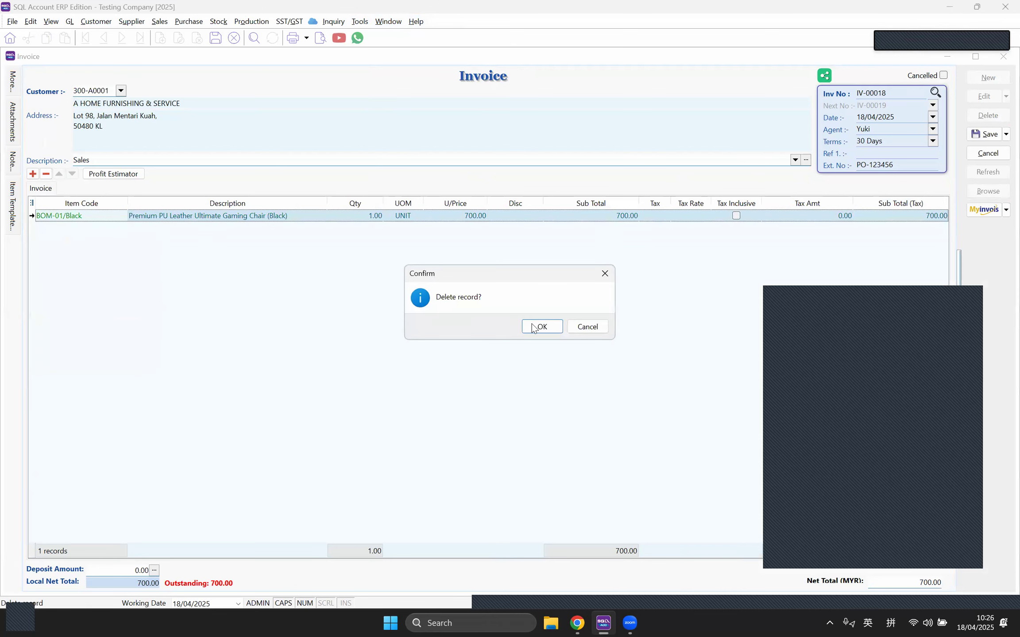
pyautogui.click(539, 326)
pyautogui.rightClick(172, 271)
pyautogui.click(212, 320)
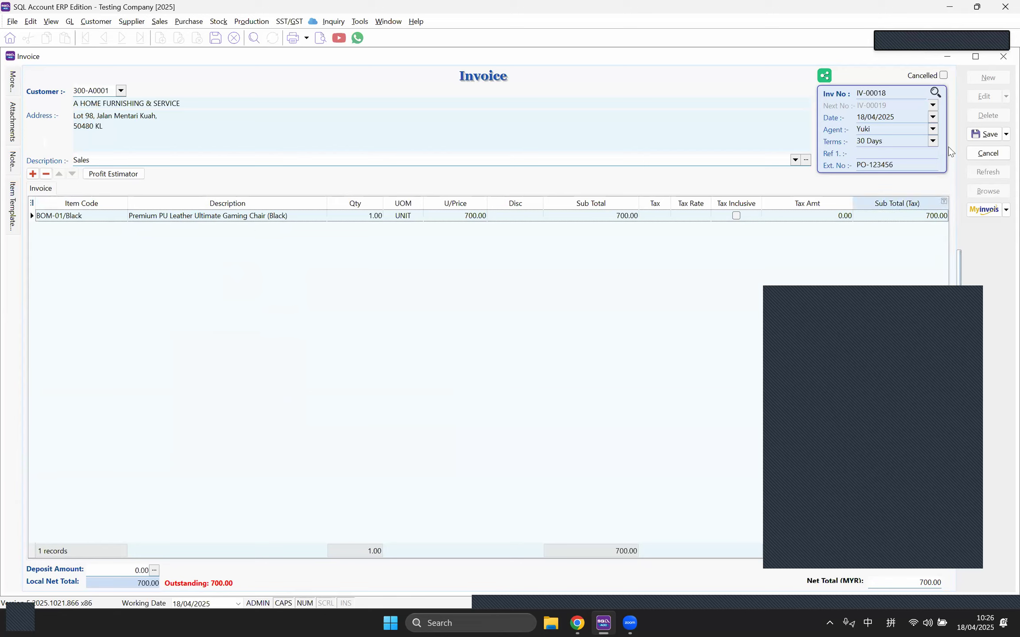
pyautogui.click(976, 137)
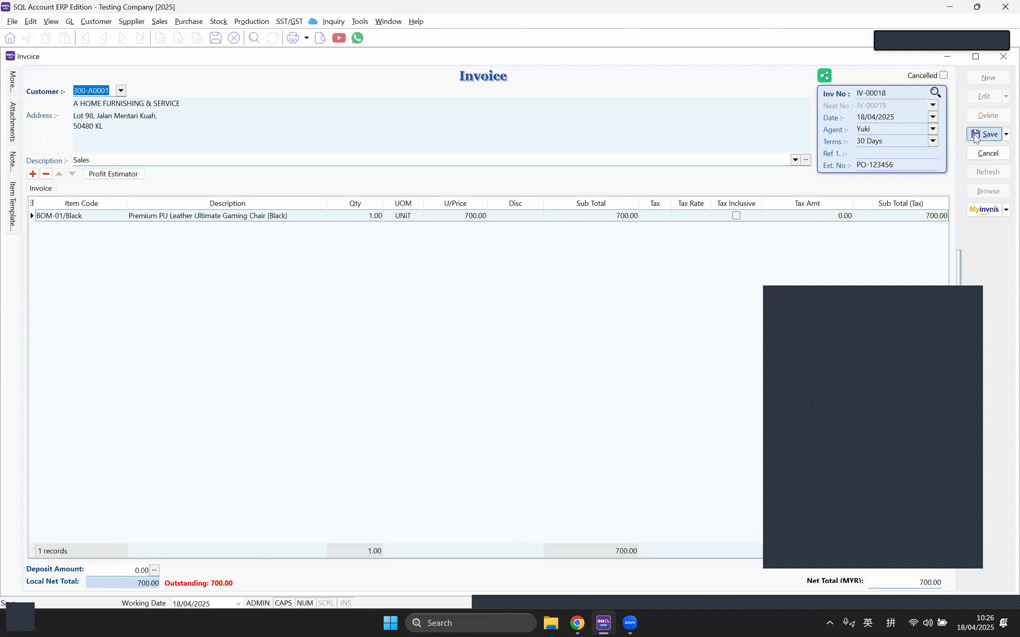
pyautogui.click(389, 21)
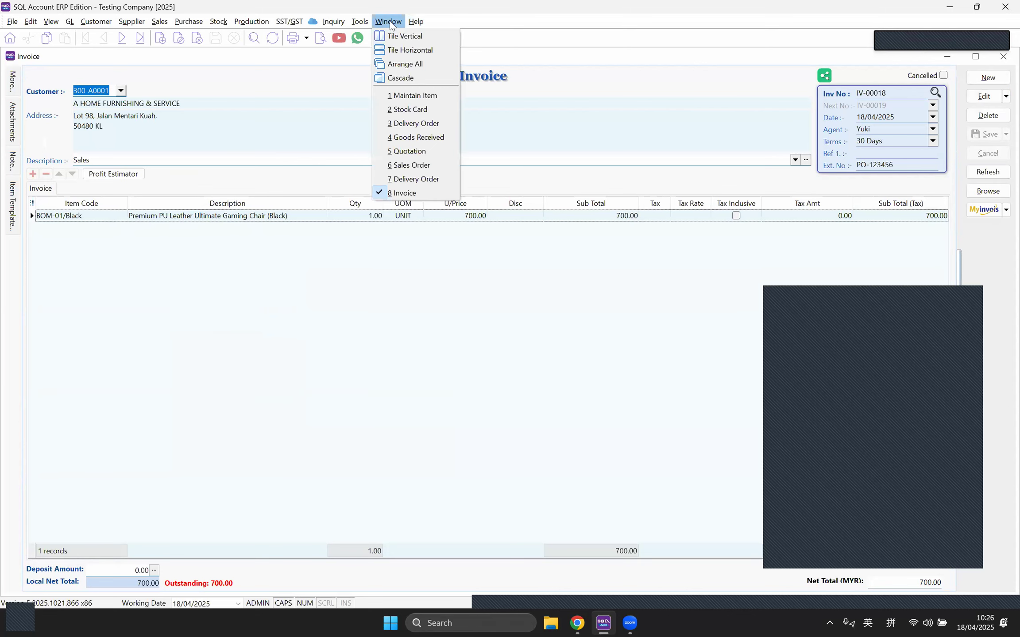
# Step: Preview the BOM-01/Black Stock Card showing IV-00018 taking the balance to 0.00, then close it
pyautogui.click(410, 109)
pyautogui.click(320, 38)
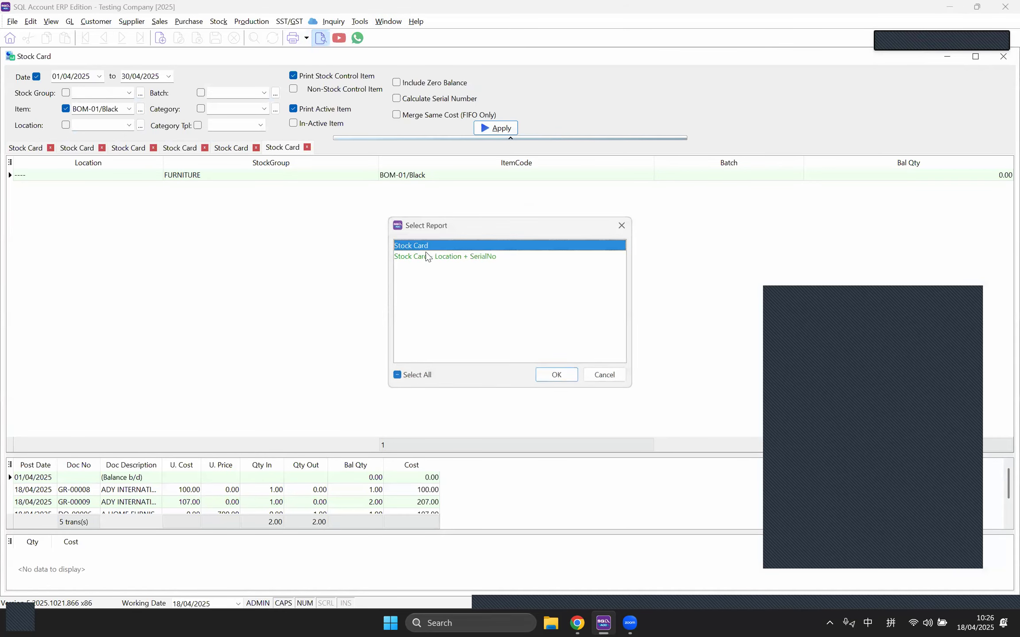
pyautogui.doubleClick(429, 251)
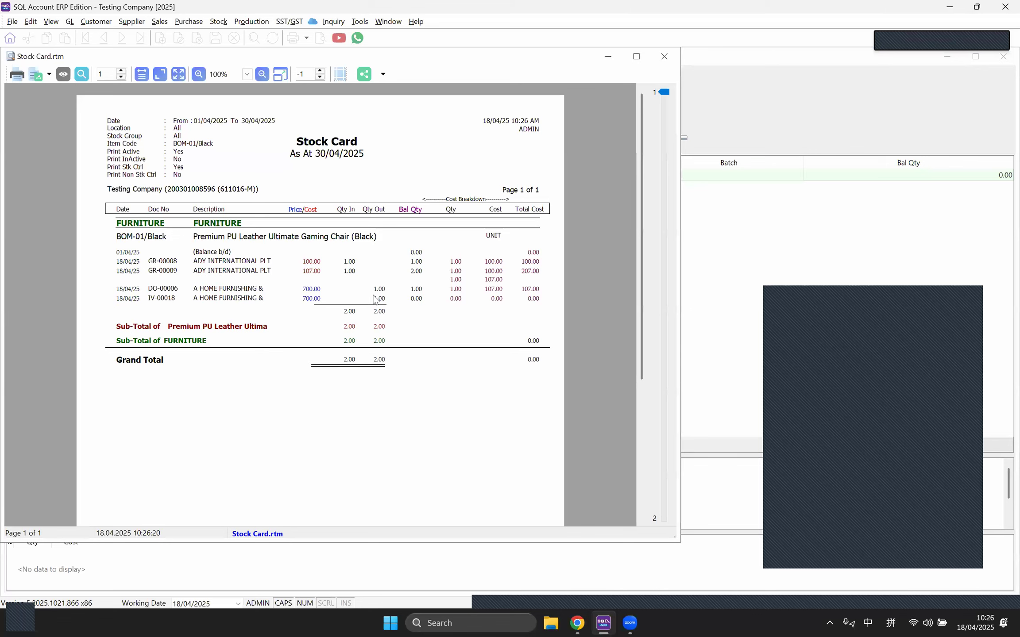
pyautogui.click(664, 57)
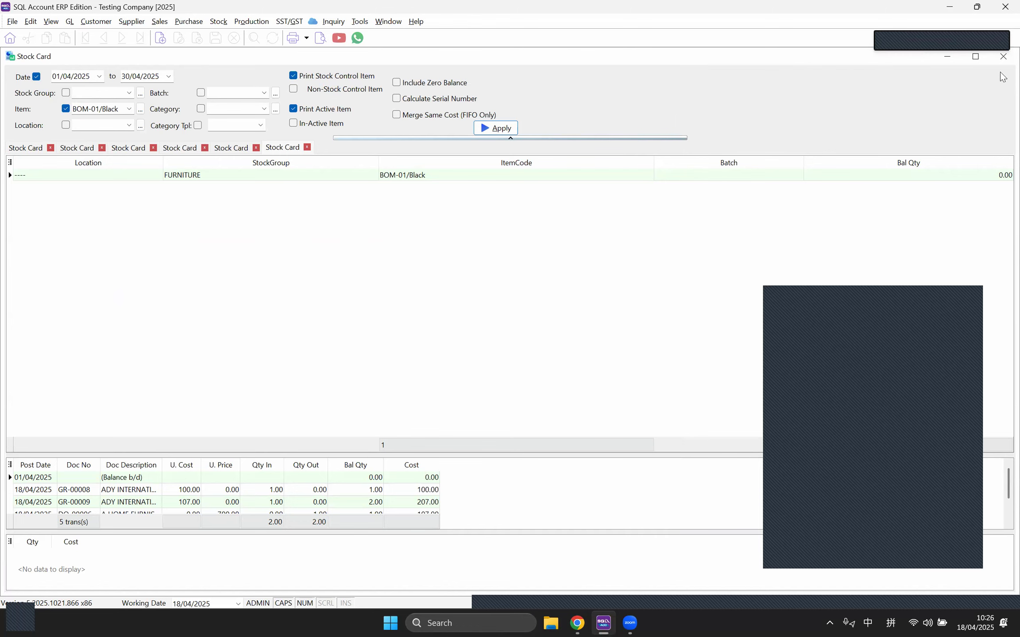
pyautogui.click(1003, 57)
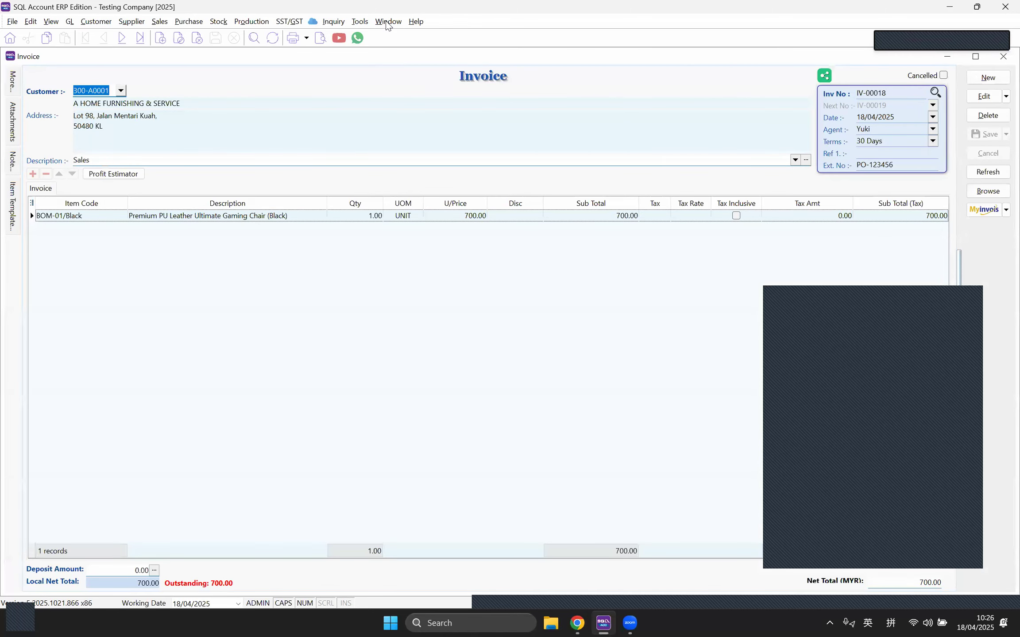
# Step: Change the BEDDING ACCESSORIES stock group's costing method from FIFO to Weighted Average and save it
pyautogui.click(386, 22)
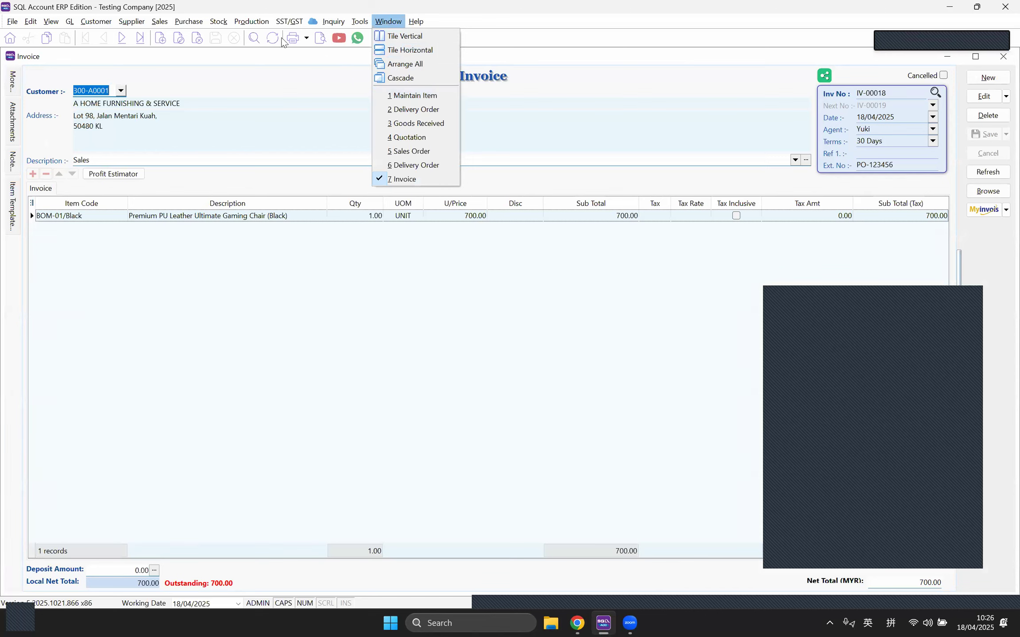
pyautogui.click(219, 24)
pyautogui.click(226, 39)
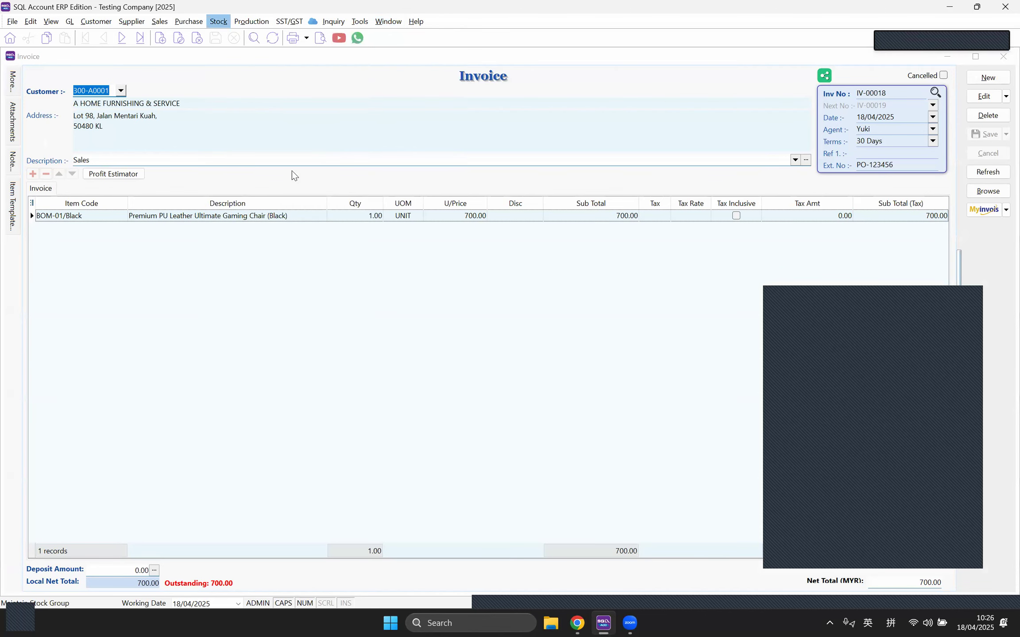
pyautogui.doubleClick(295, 179)
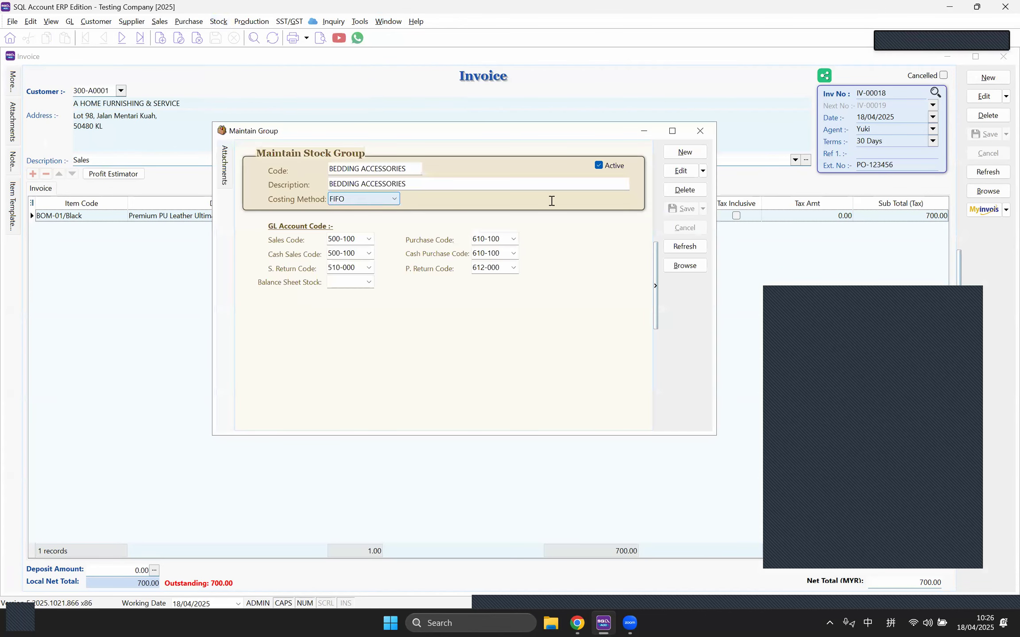
pyautogui.click(681, 171)
pyautogui.click(361, 200)
pyautogui.click(372, 234)
pyautogui.click(685, 208)
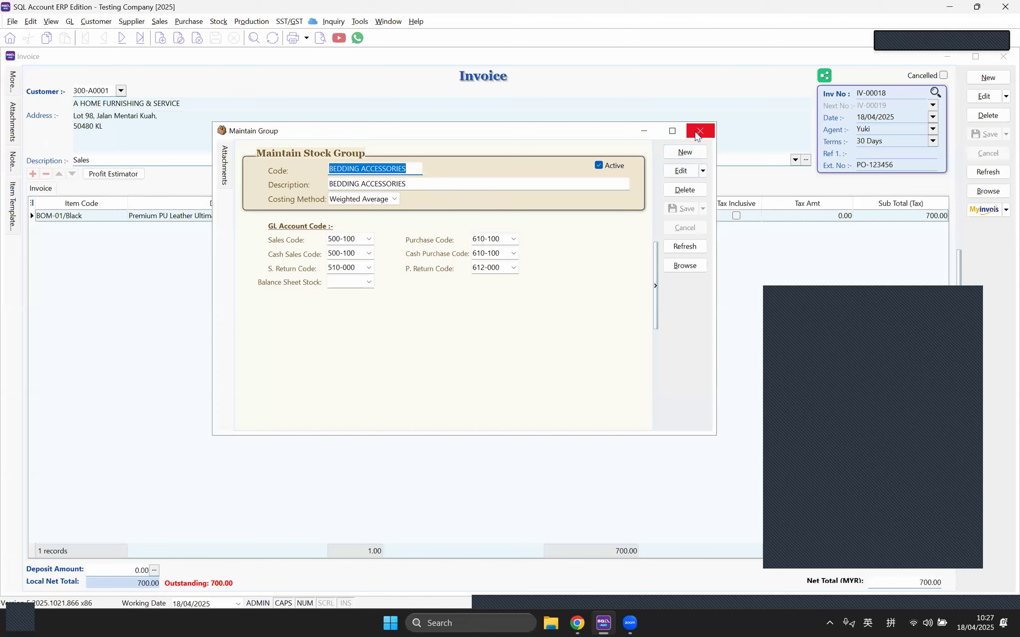
pyautogui.click(700, 130)
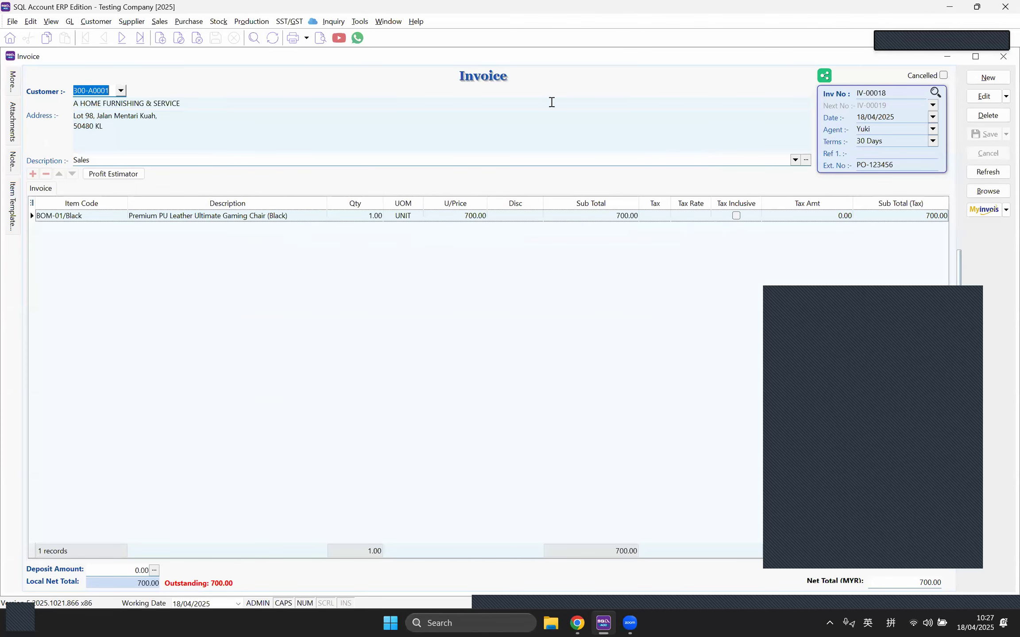
pyautogui.click(385, 22)
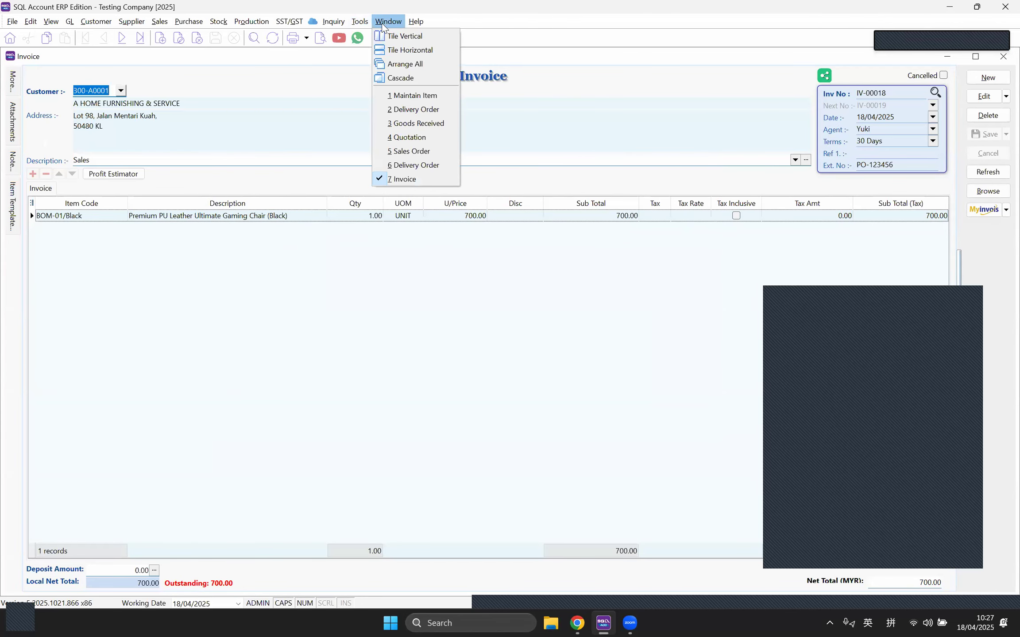
# Step: Filter the Stock Card to item BOM-01/Black for 01/04/2025–30/04/2025 and preview the Stock Card report
pyautogui.moveTo(218, 22)
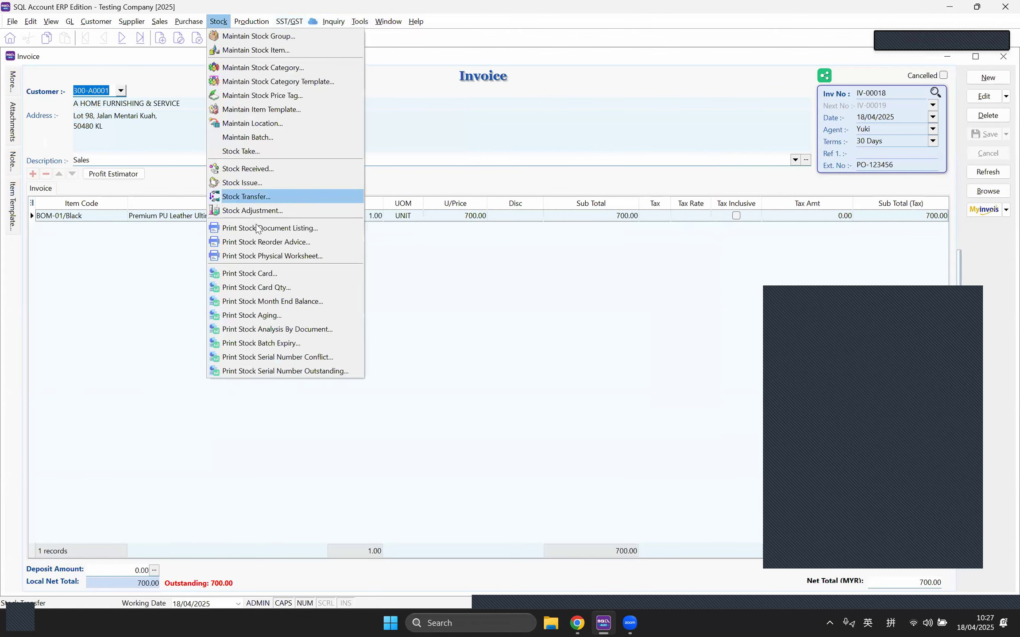
pyautogui.click(249, 273)
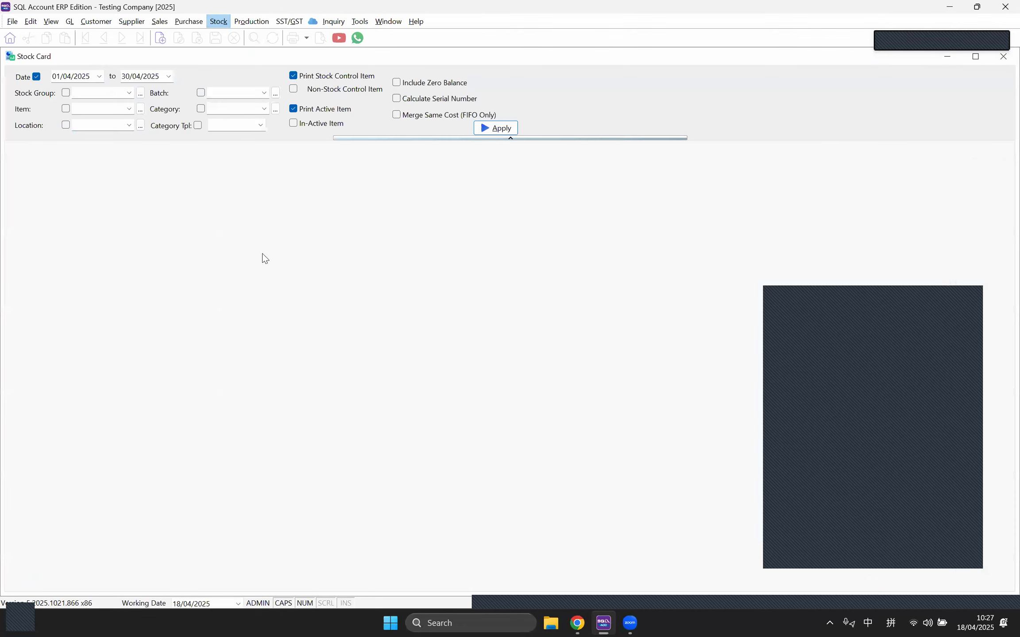
pyautogui.click(129, 110)
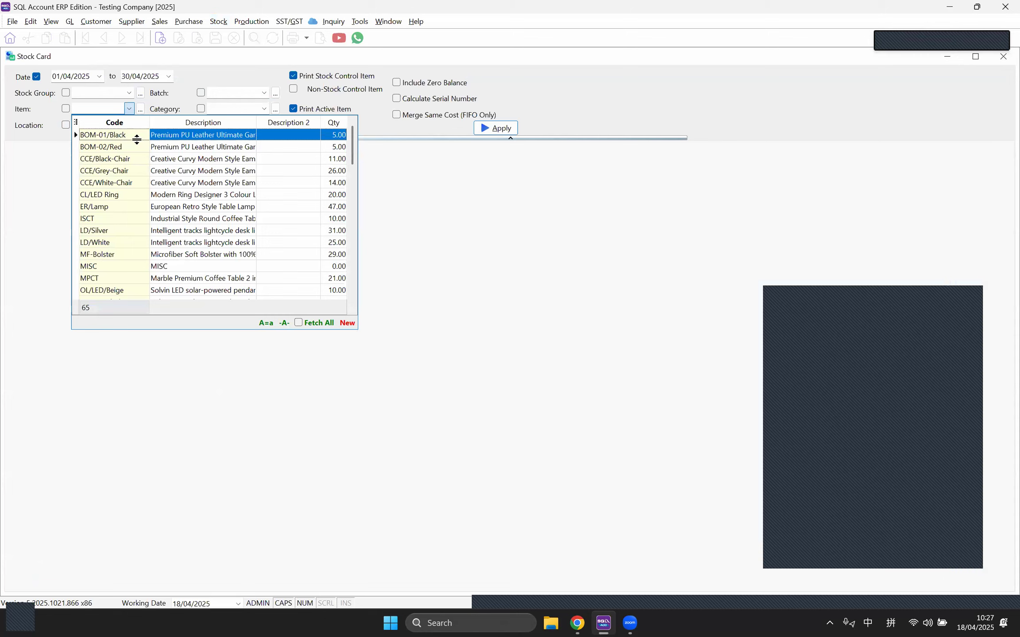
pyautogui.click(138, 145)
pyautogui.click(515, 128)
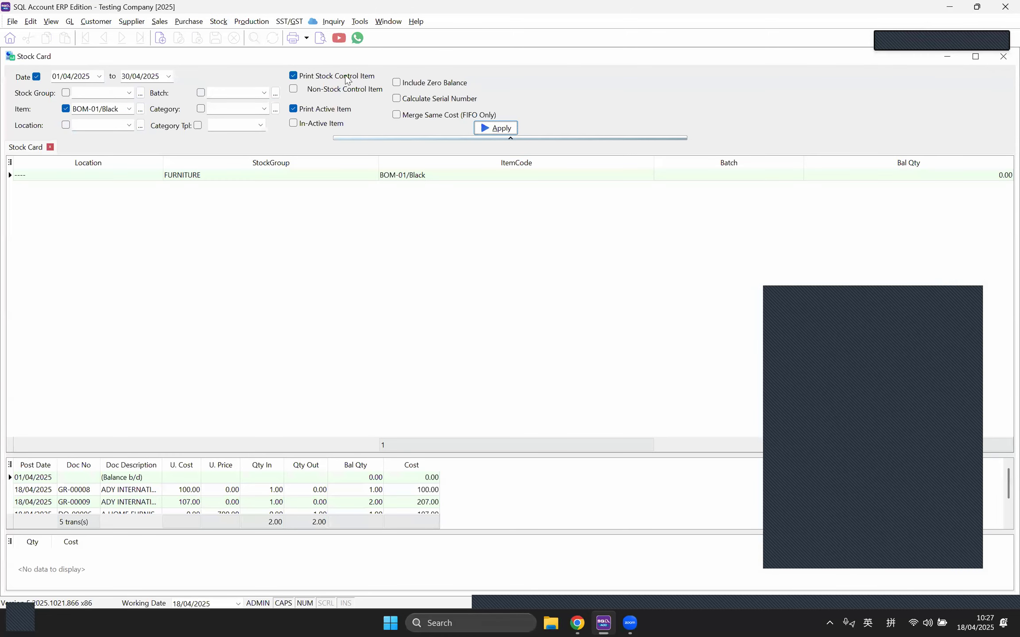
pyautogui.click(320, 40)
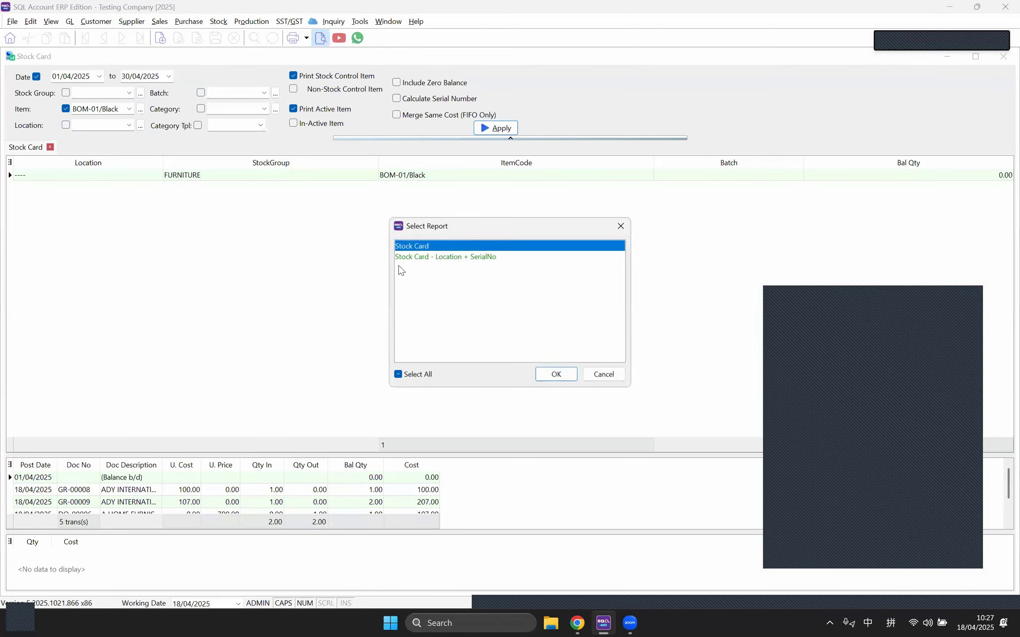
pyautogui.click(553, 374)
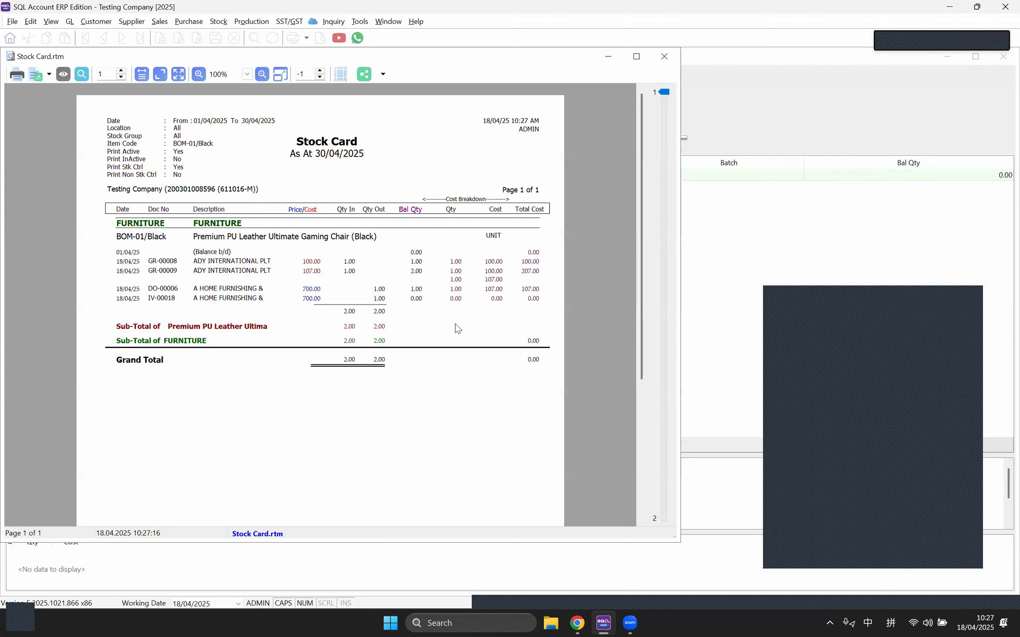
pyautogui.click(388, 21)
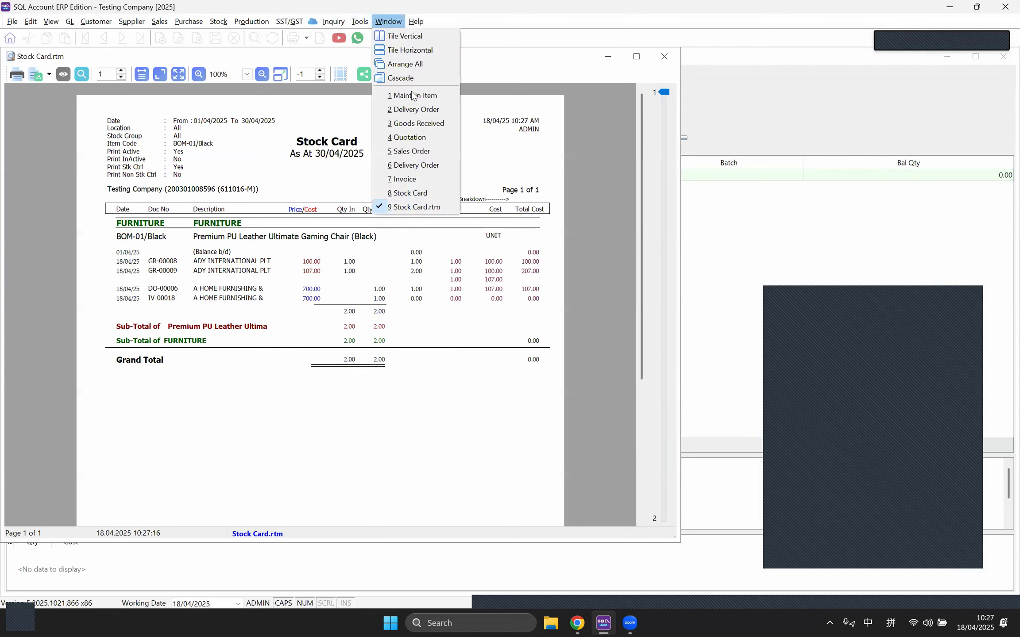
pyautogui.moveTo(218, 21)
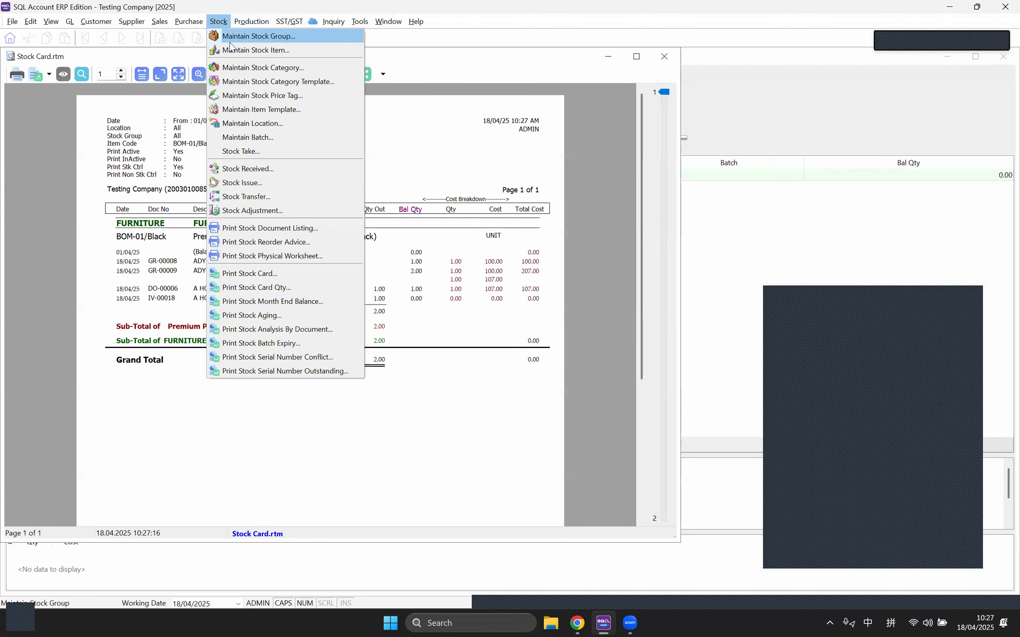
# Step: Open the BOM-01/Black item record from the stock item list
pyautogui.click(401, 98)
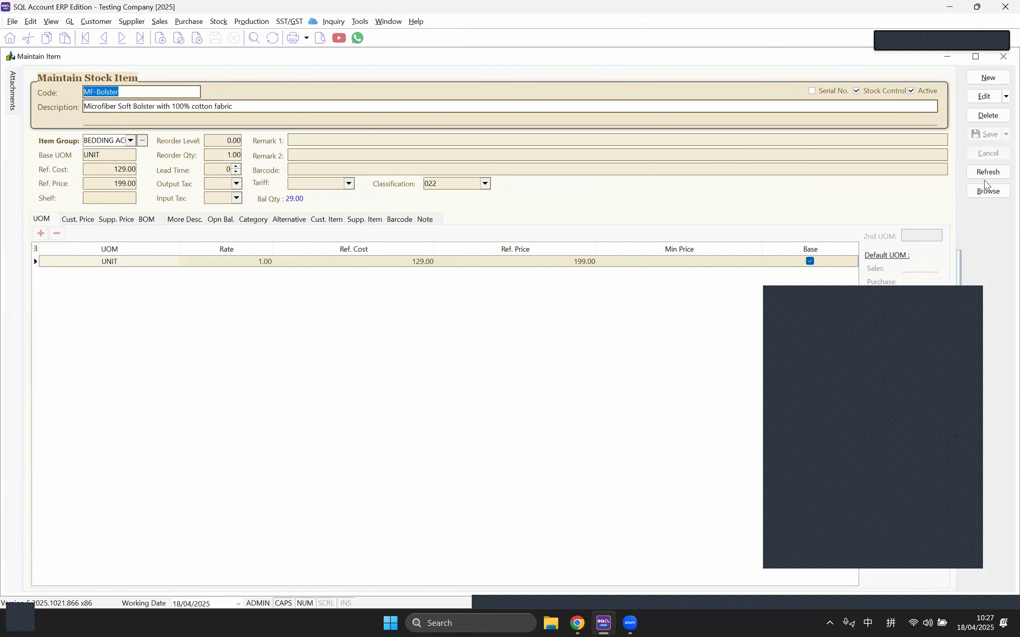
pyautogui.click(983, 192)
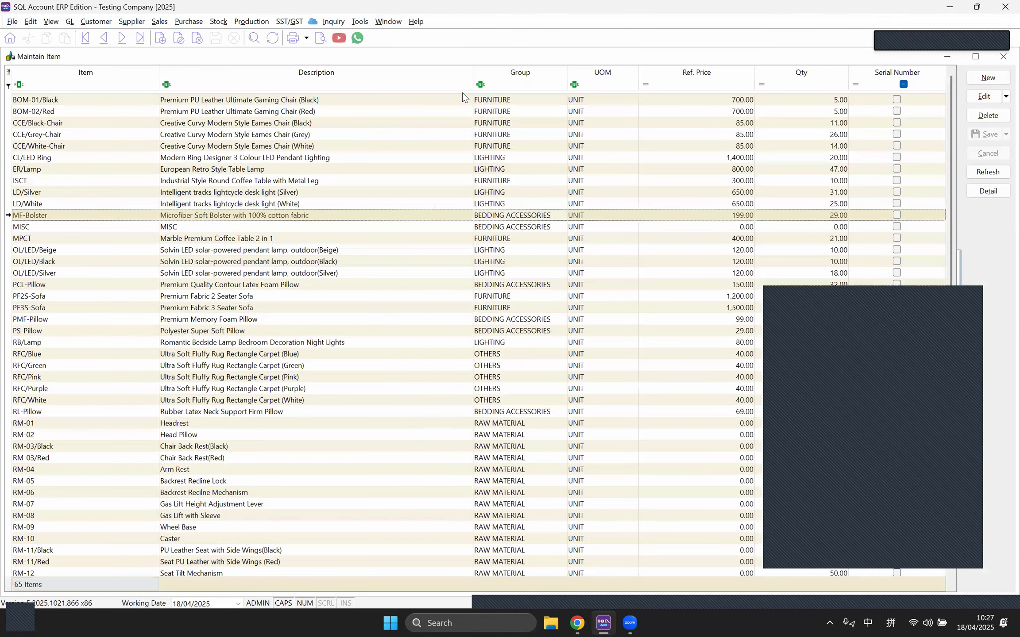
pyautogui.click(447, 100)
pyautogui.doubleClick(447, 100)
# Step: Change the FURNITURE stock group's costing method to Weighted Average and save it
pyautogui.click(218, 21)
pyautogui.click(248, 34)
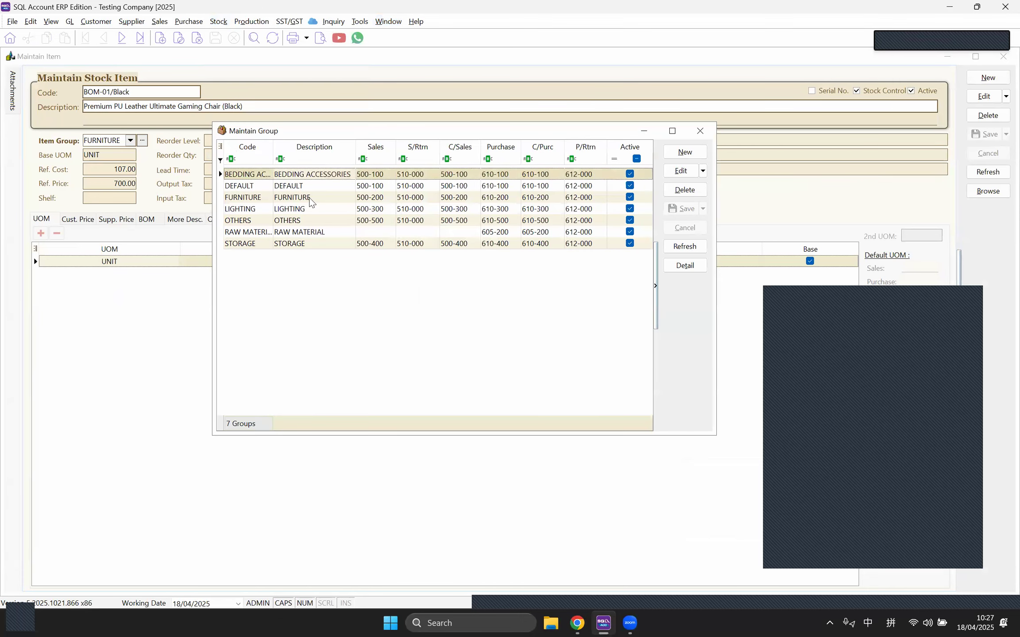
pyautogui.click(673, 173)
pyautogui.click(359, 199)
pyautogui.click(363, 235)
pyautogui.click(679, 208)
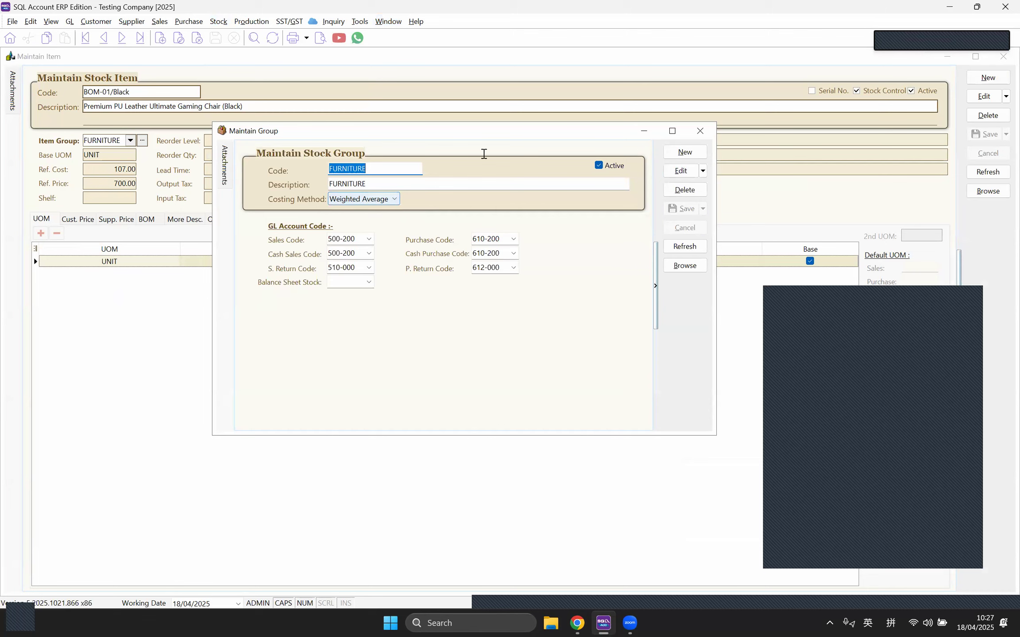
# Step: Bring the BOM-01/Black stock card back to the front and refresh its results
pyautogui.click(388, 21)
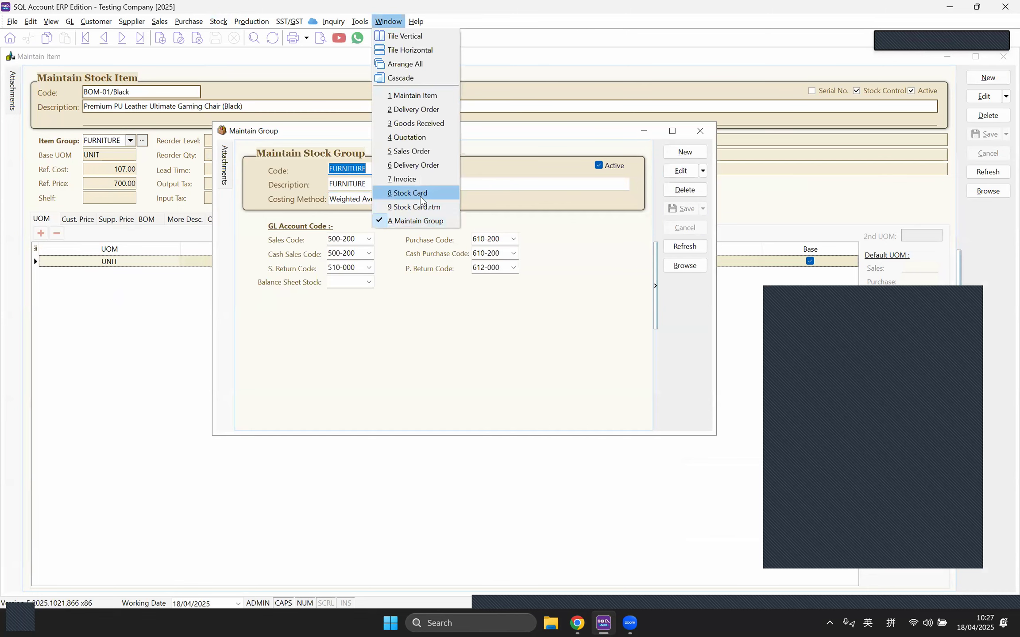
pyautogui.click(420, 198)
pyautogui.click(501, 127)
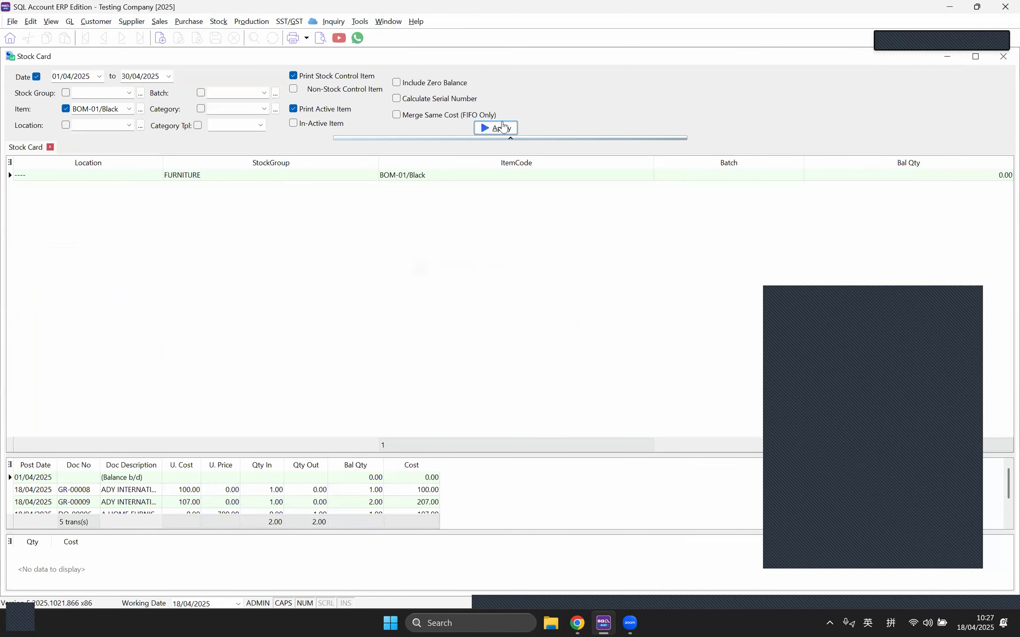
# Step: Re-preview the BOM-01/Black Stock Card, with DO-00006 now costed at weighted-average 103.50, then close it
pyautogui.click(321, 38)
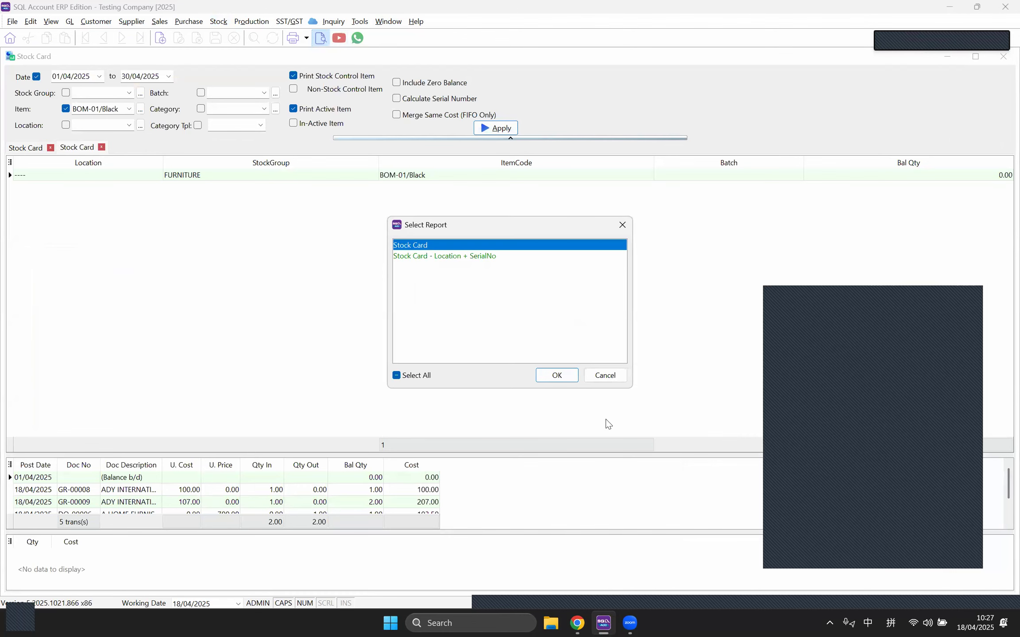
pyautogui.click(557, 376)
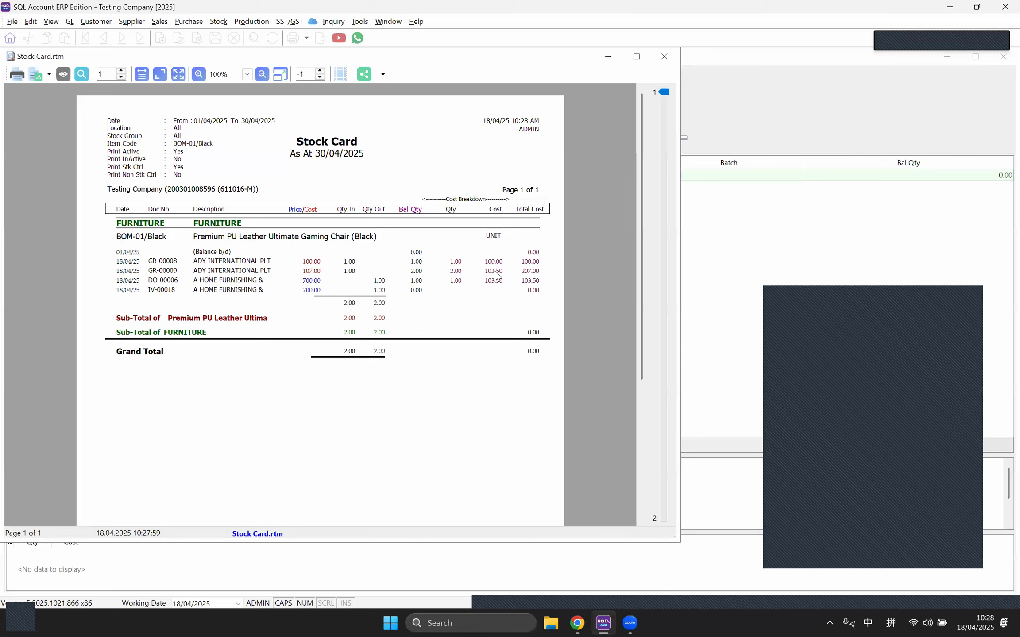
pyautogui.click(665, 57)
pyautogui.click(390, 22)
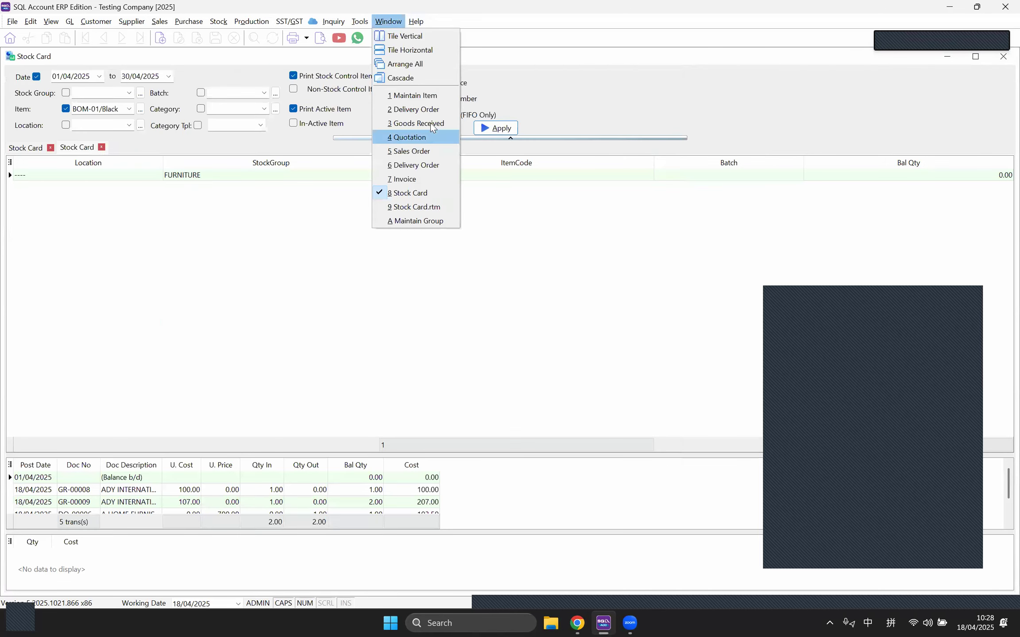
# Step: Return to the FURNITURE stock group and leave its costing method on Weighted Average
pyautogui.click(423, 220)
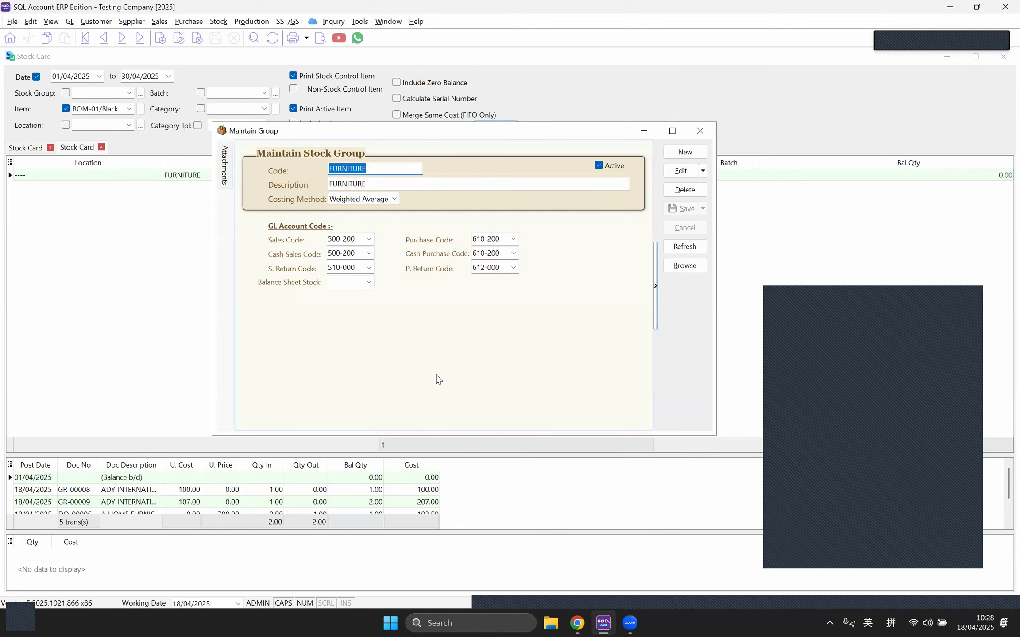
pyautogui.click(392, 201)
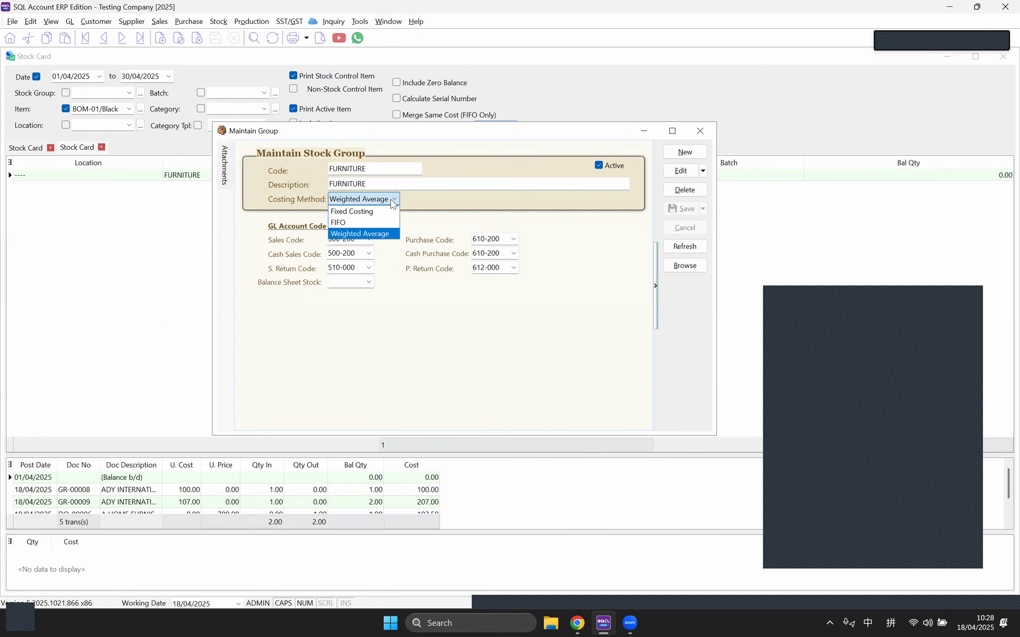
pyautogui.click(392, 201)
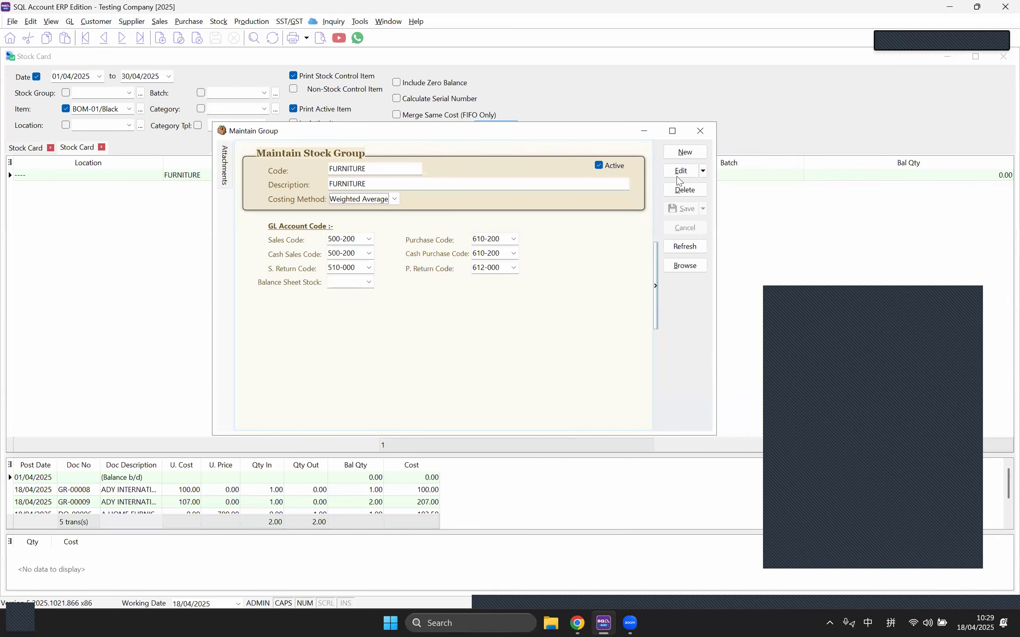
# Step: Close all open stock, sales and delivery order windows, then open the 65-item stock item list
pyautogui.click(700, 131)
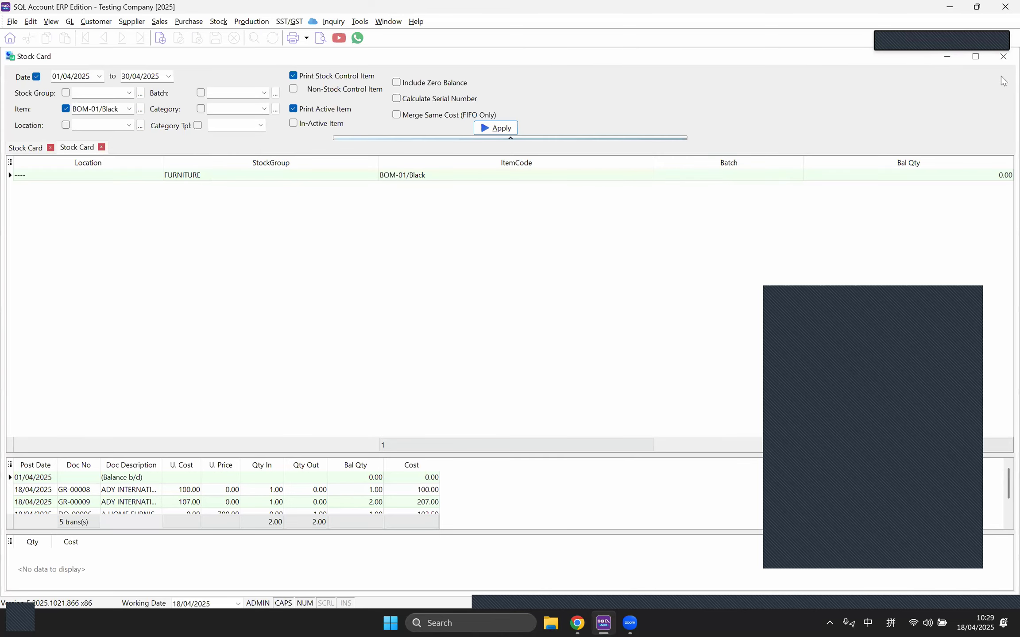
pyautogui.click(1003, 58)
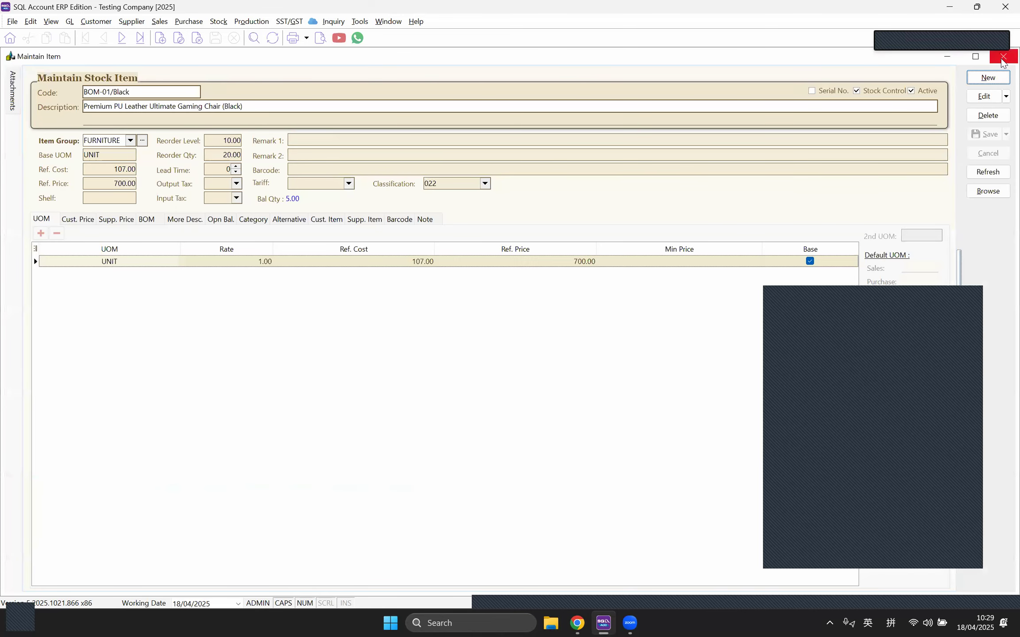
pyautogui.click(1003, 56)
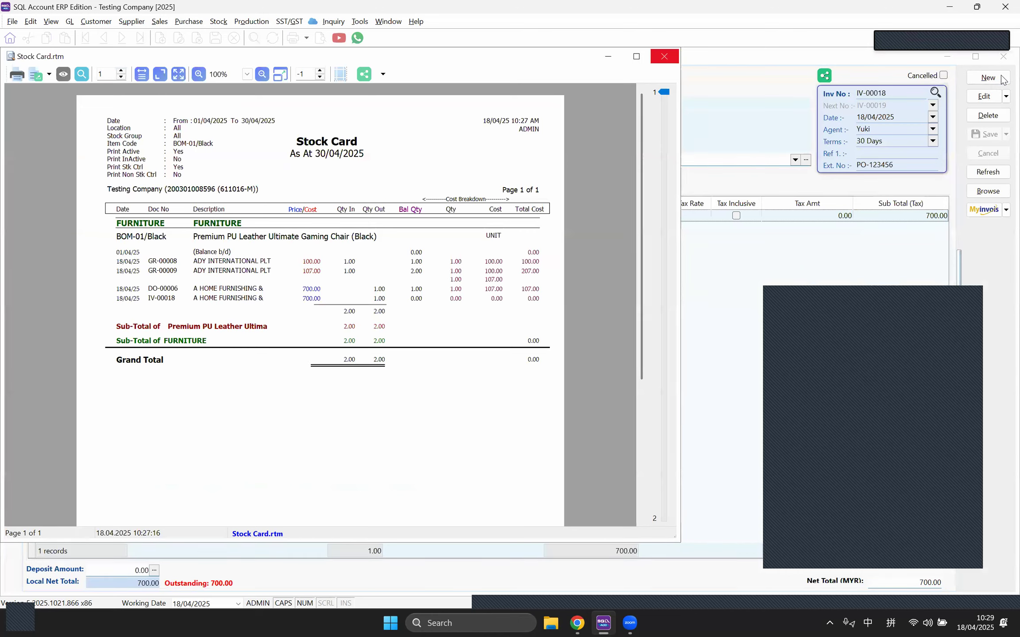
pyautogui.press('Escape')
pyautogui.click(1003, 57)
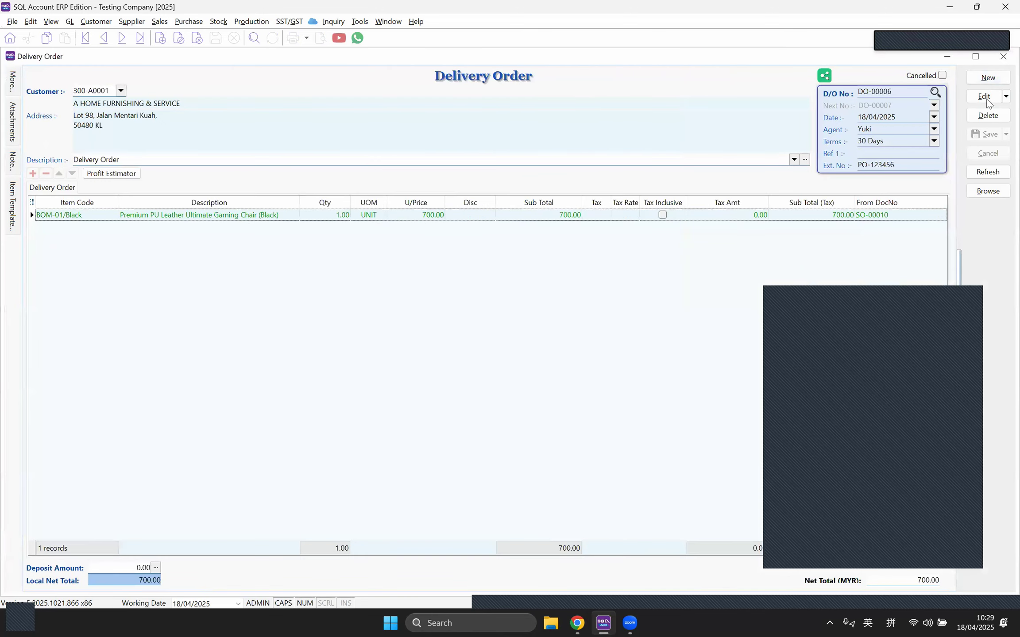
pyautogui.click(1002, 58)
pyautogui.click(1003, 58)
pyautogui.click(1003, 57)
pyautogui.click(1003, 57)
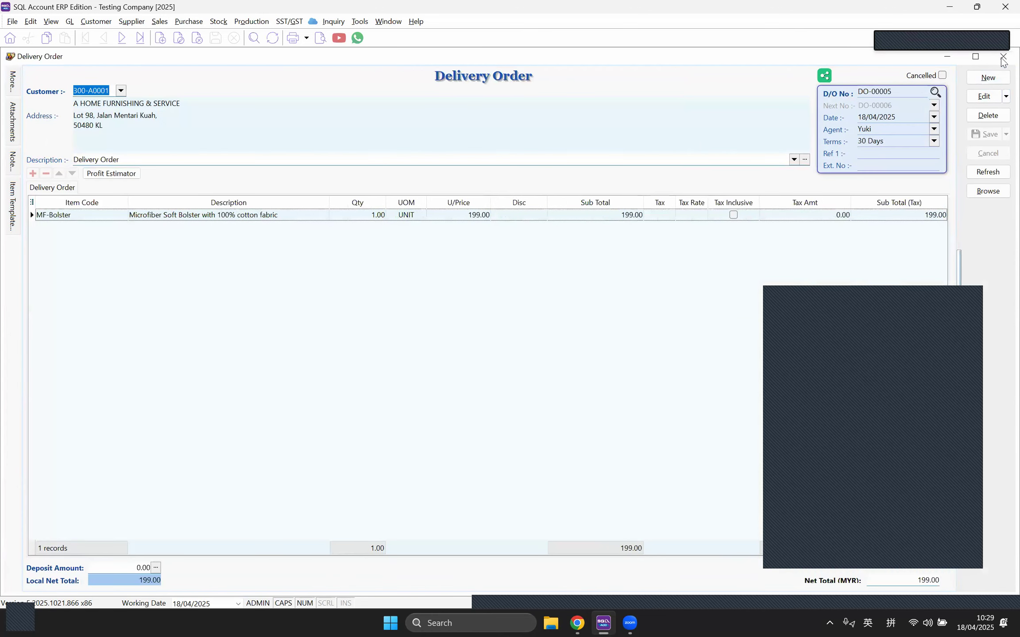
pyautogui.click(1003, 58)
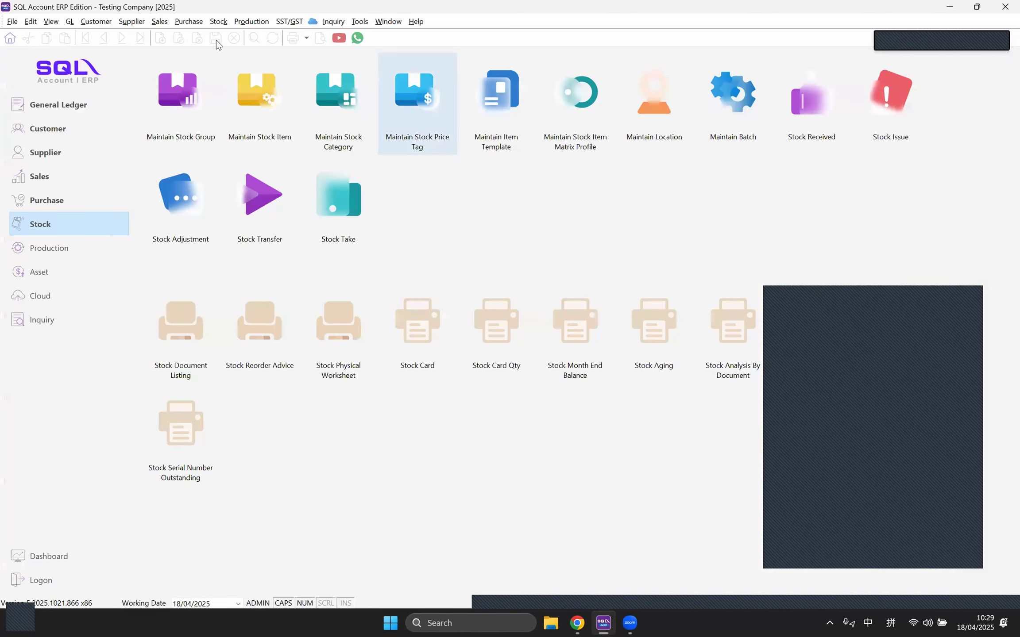
pyautogui.click(218, 21)
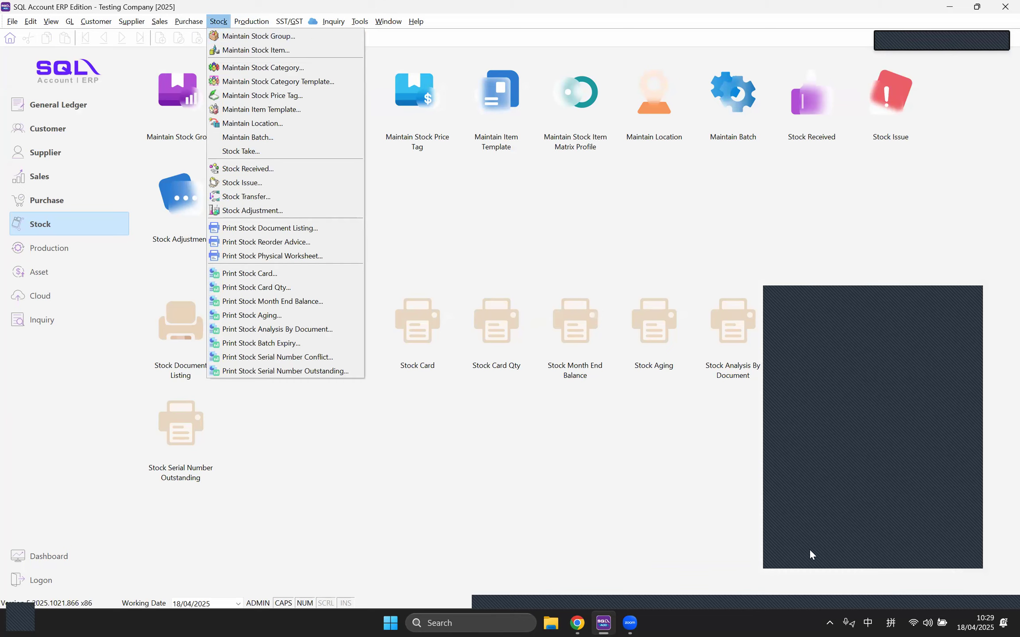
pyautogui.click(231, 51)
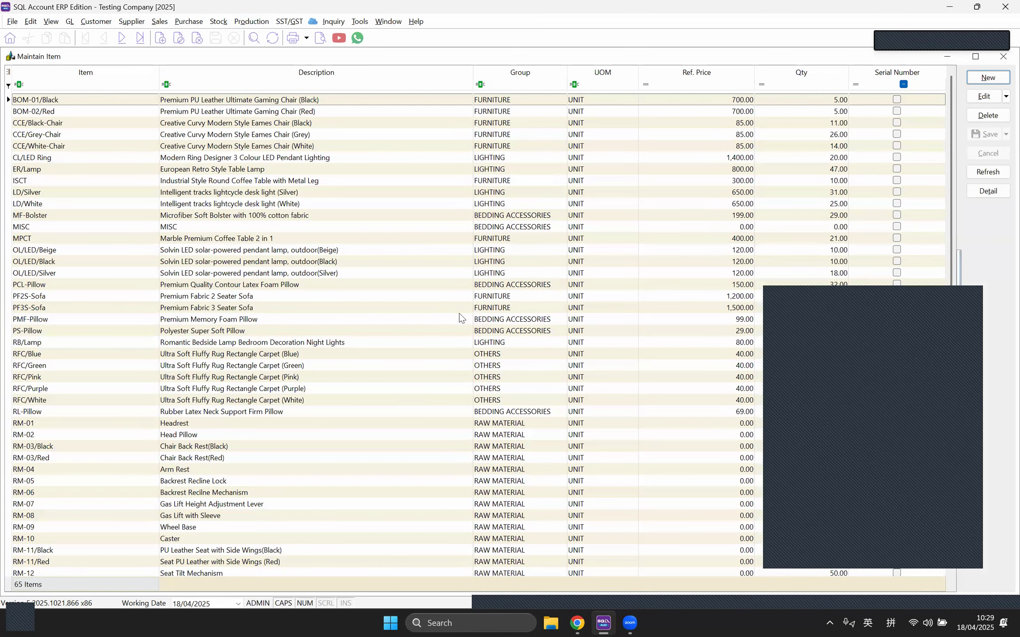
# Step: Select CCE/Grey-Chair in the stock item list, then start a new blank stock item
pyautogui.click(293, 136)
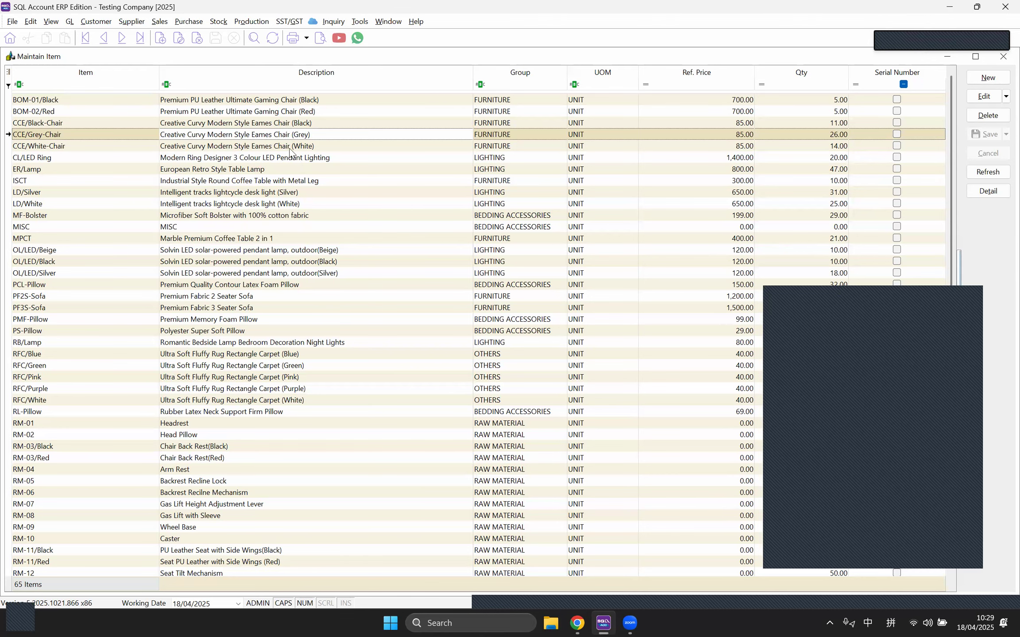
pyautogui.click(987, 77)
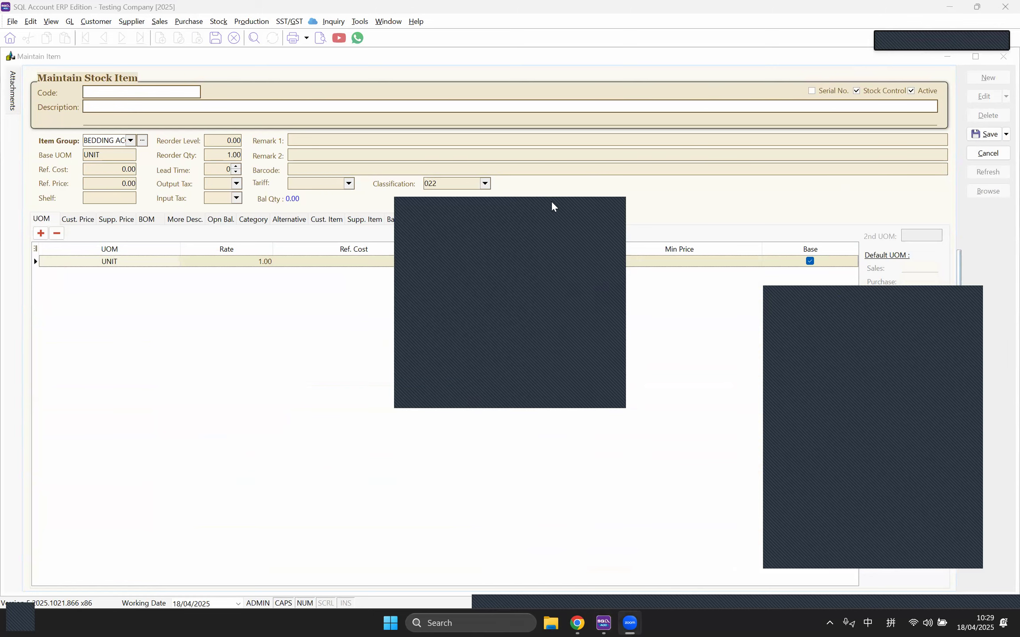
# Step: Discard the blank item and put the CCE/Grey-Chair record into edit mode
pyautogui.click(984, 155)
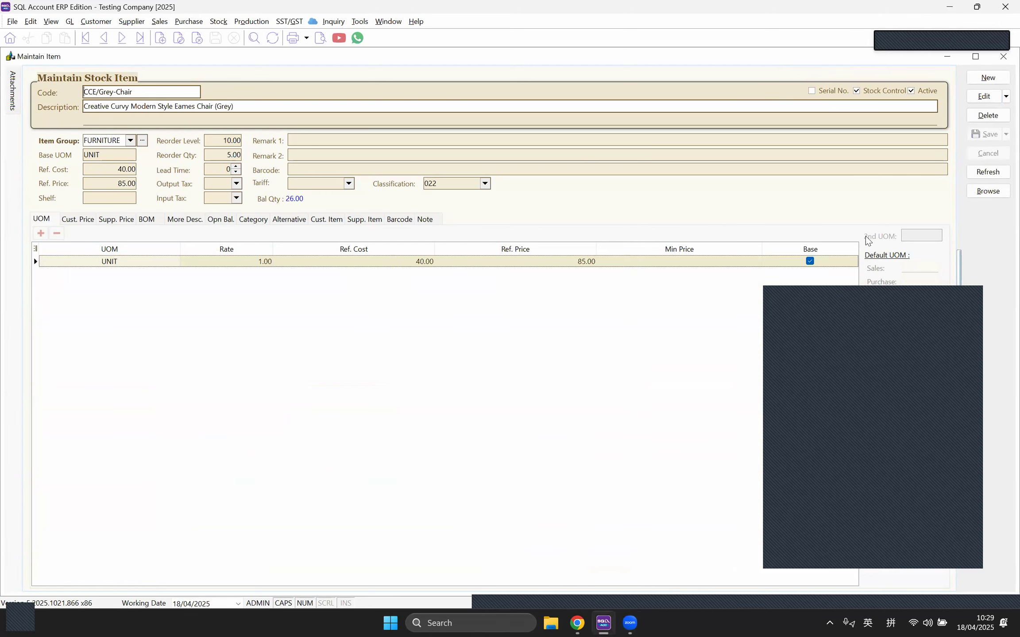
pyautogui.doubleClick(107, 96)
pyautogui.click(985, 97)
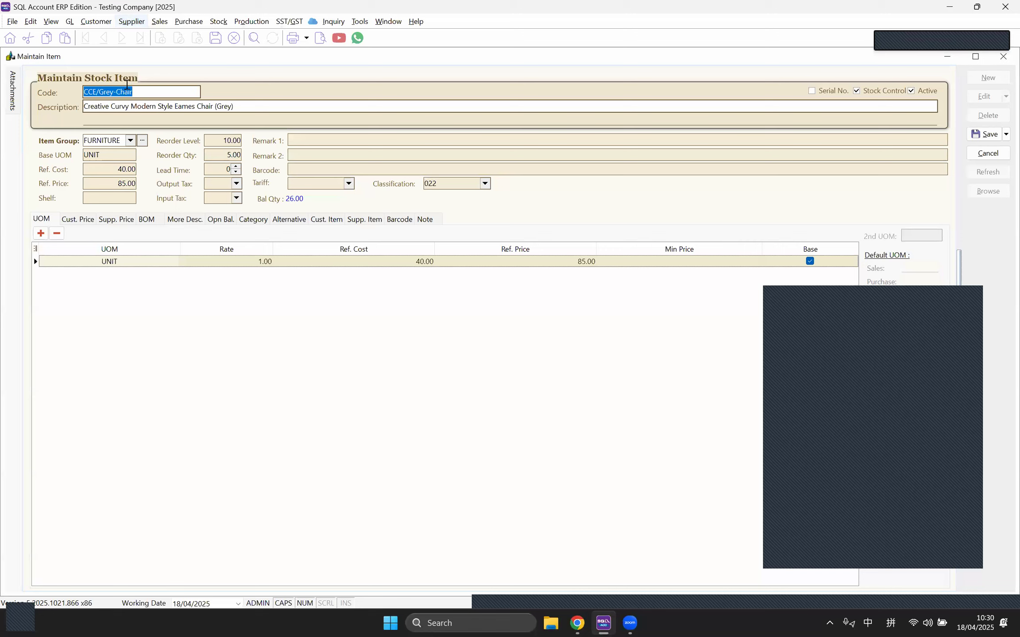
pyautogui.moveTo(142, 92); pyautogui.dragTo(78, 92)
pyautogui.click(136, 90)
# Step: Check the description and FURNITURE group unchanged, then select the base UOM value UNIT
pyautogui.moveTo(243, 107); pyautogui.dragTo(82, 108)
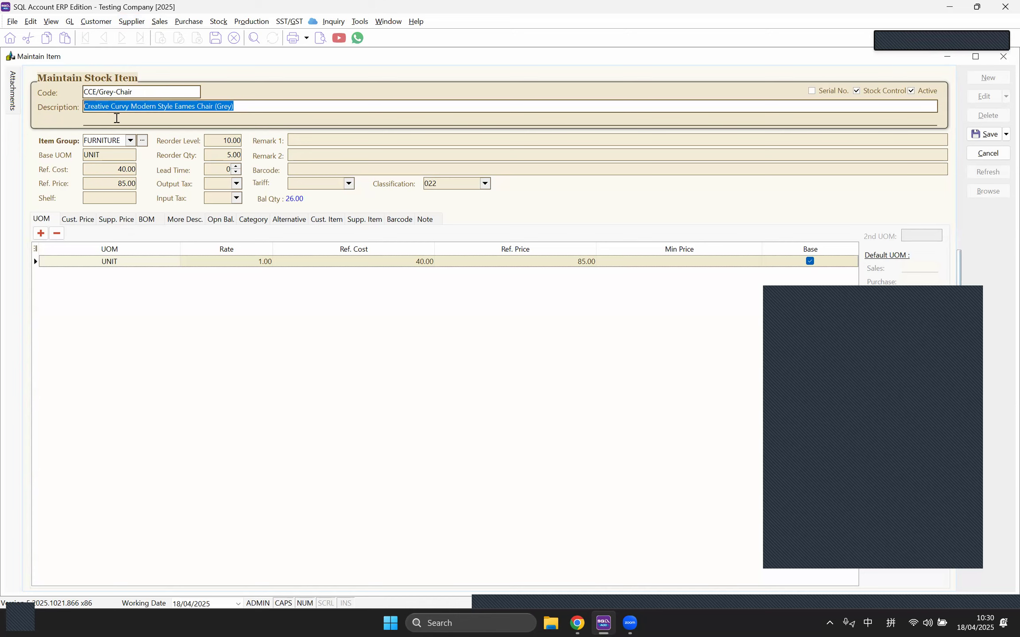
pyautogui.click(116, 118)
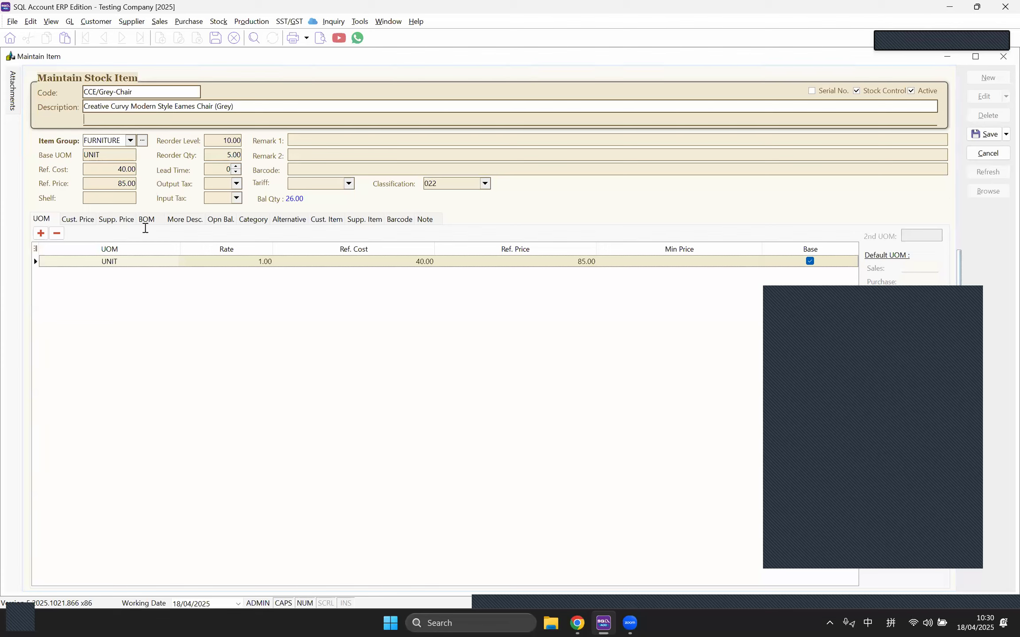
pyautogui.click(130, 141)
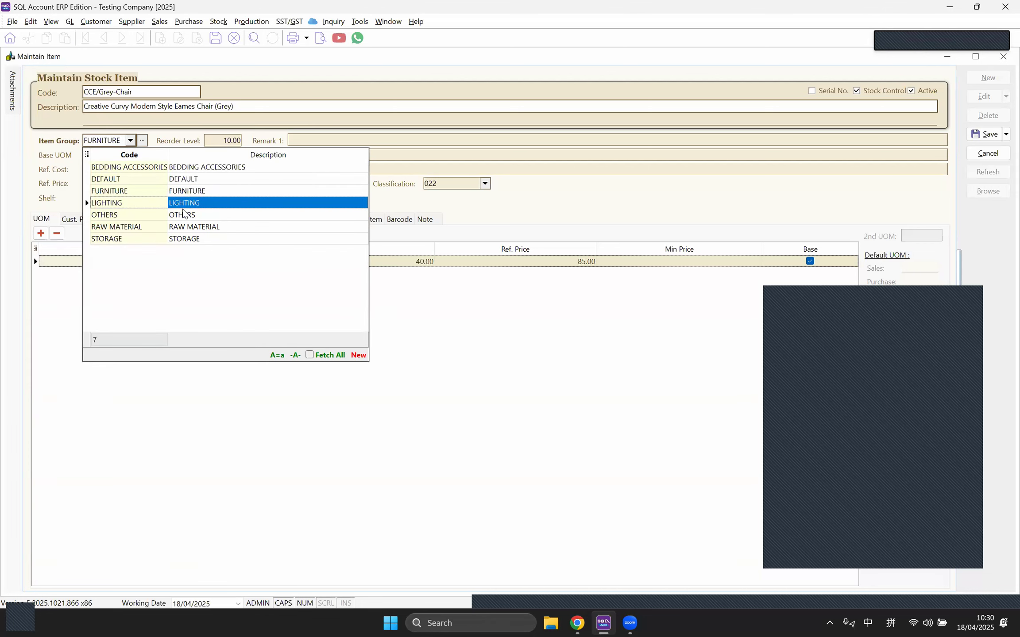
pyautogui.click(520, 68)
pyautogui.click(107, 156)
pyautogui.moveTo(108, 156); pyautogui.dragTo(75, 158)
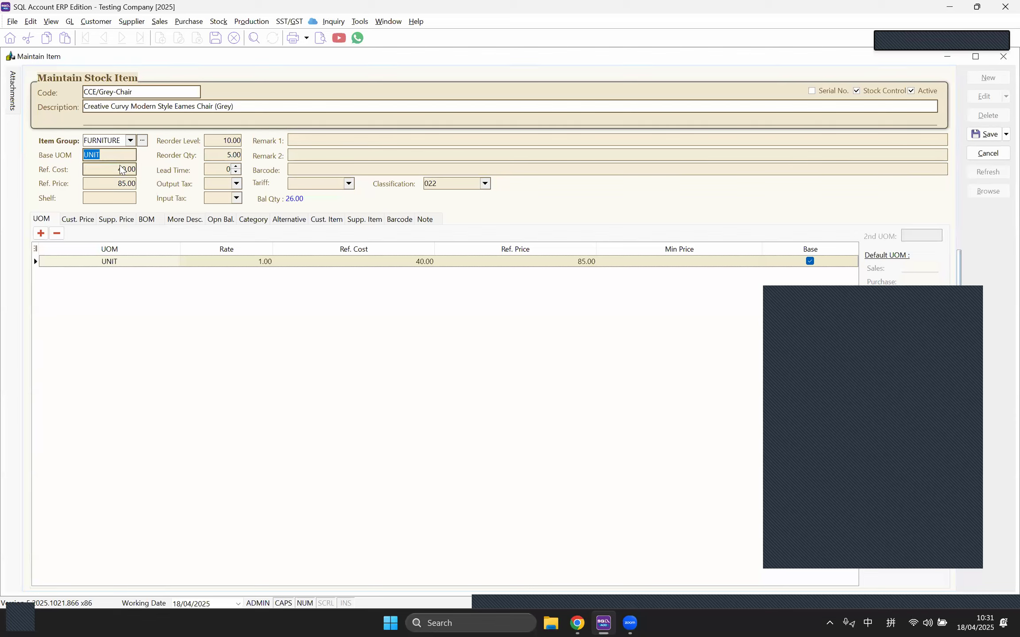
pyautogui.write('P')
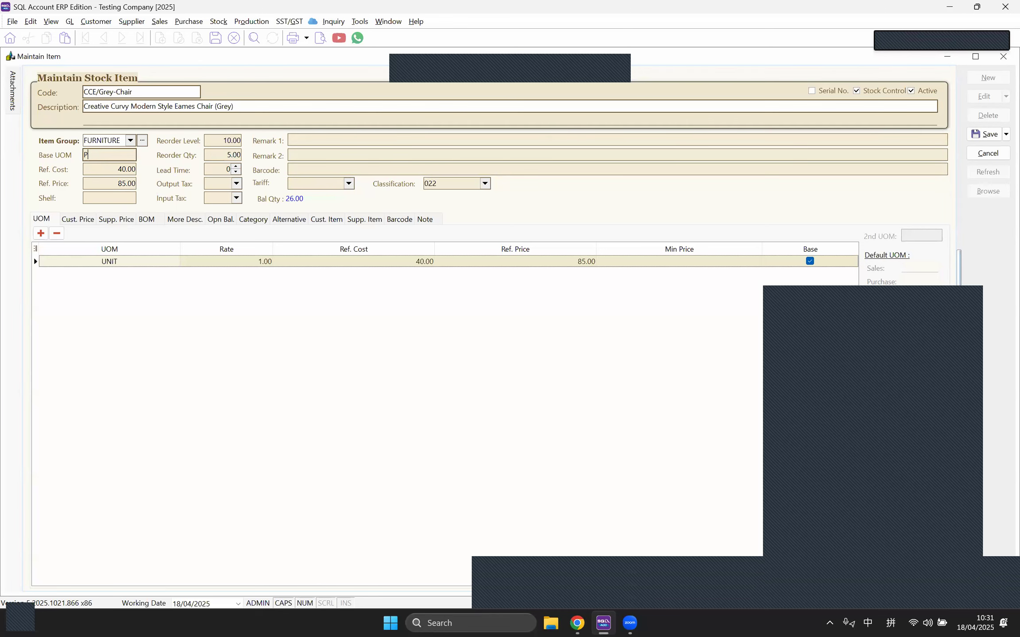
pyautogui.write('CS')
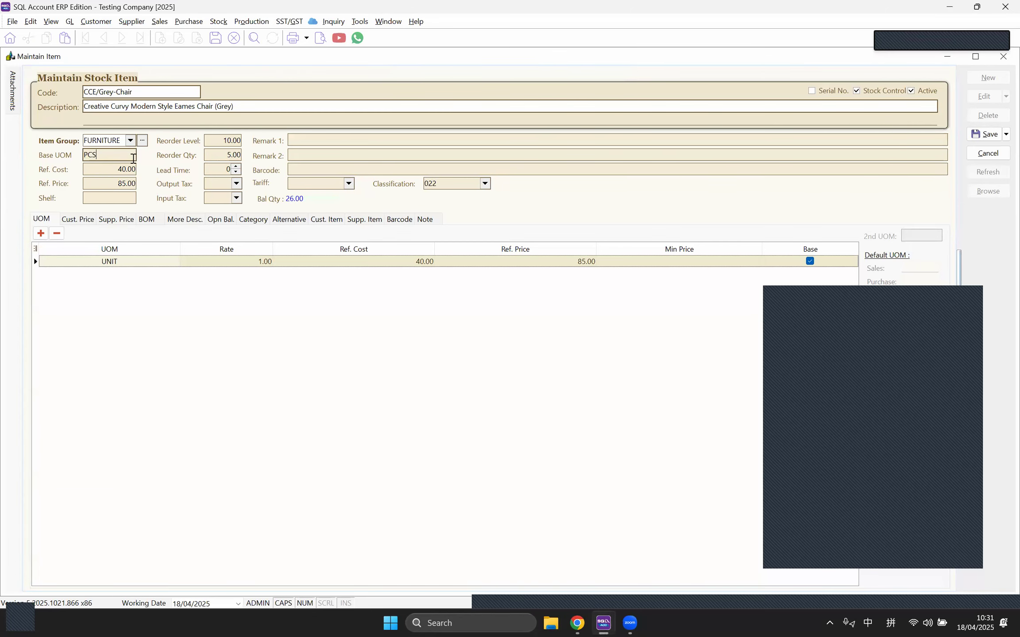
pyautogui.moveTo(99, 159); pyautogui.dragTo(83, 160)
pyautogui.click(359, 23)
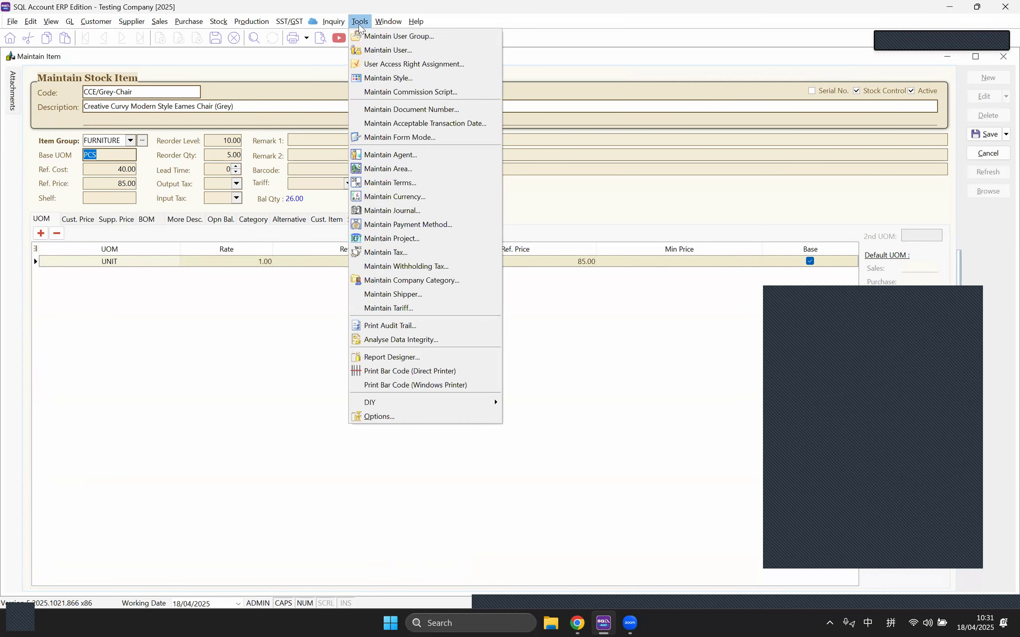
pyautogui.click(401, 413)
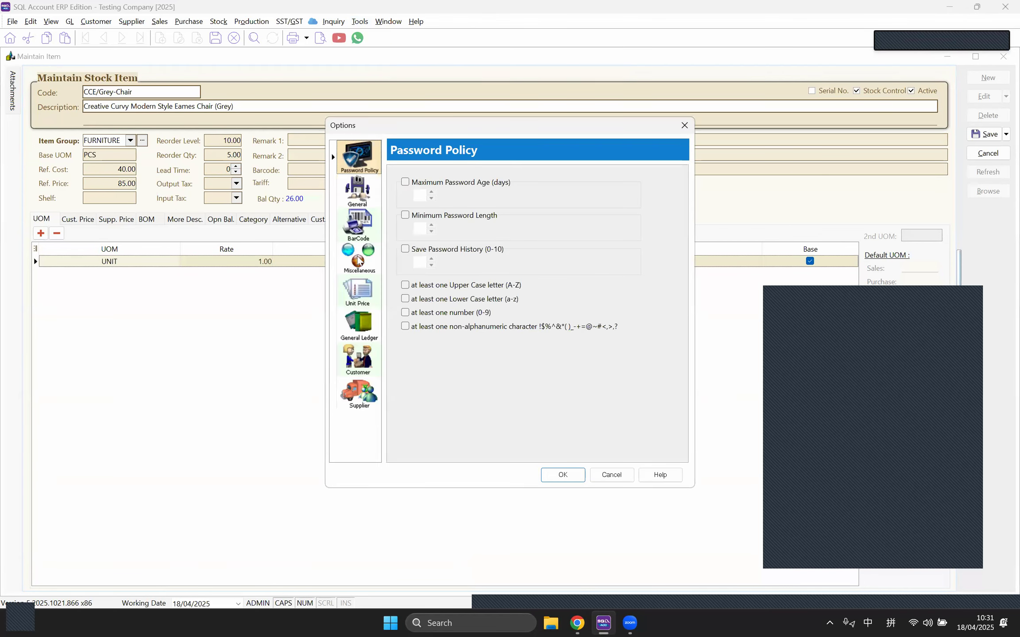
pyautogui.click(359, 261)
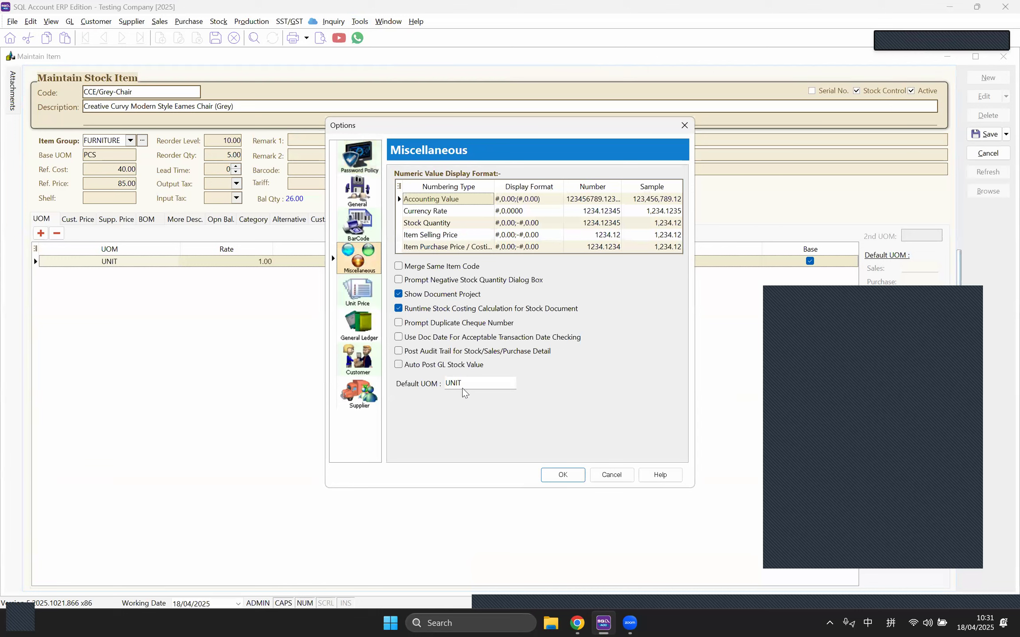
pyautogui.doubleClick(443, 383)
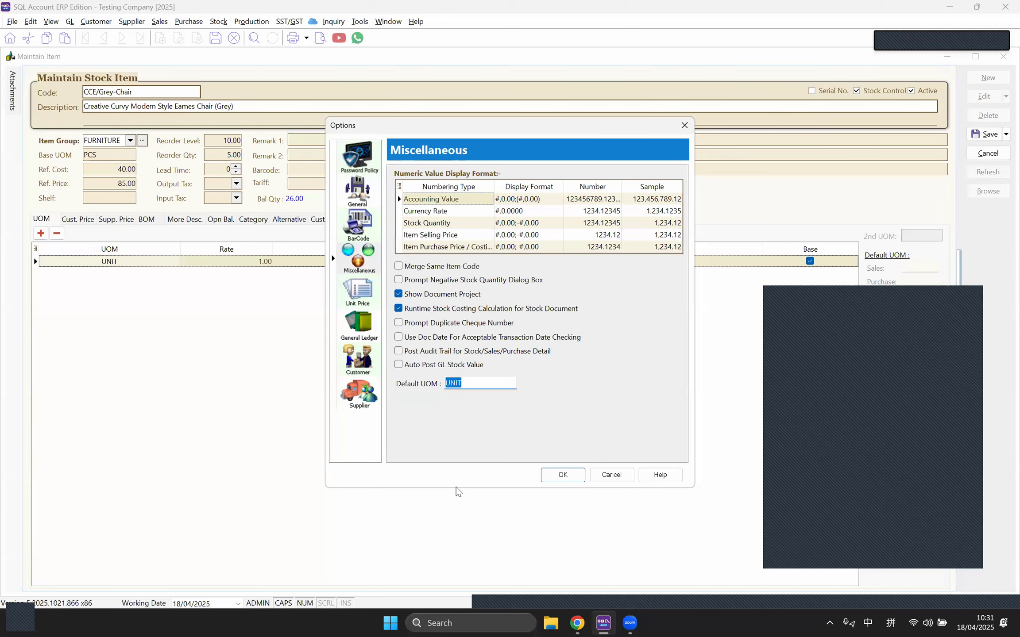
pyautogui.write('PCS')
pyautogui.click(685, 125)
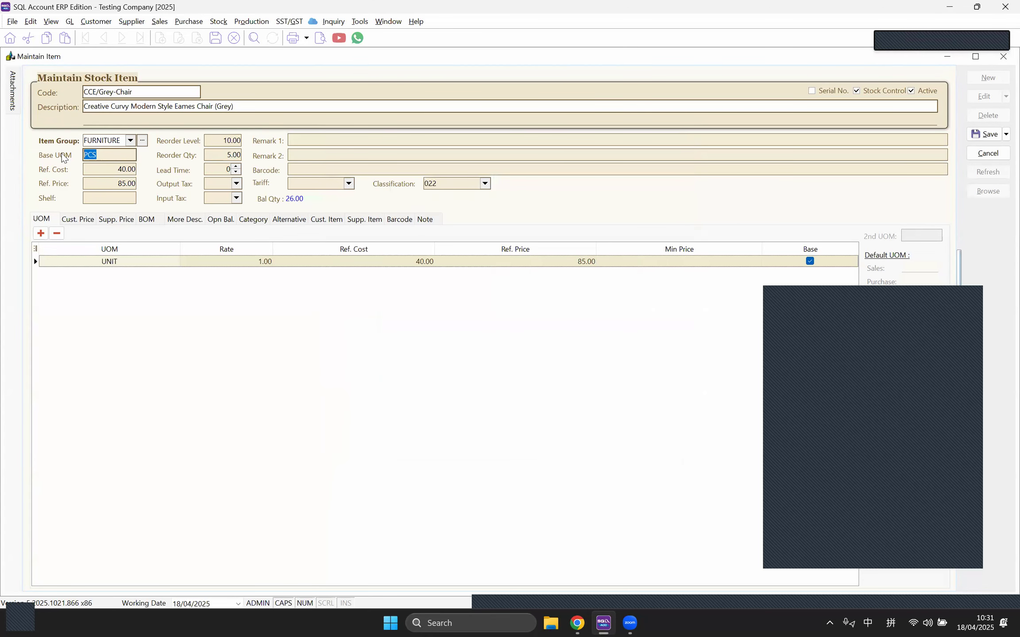
pyautogui.write('UNIT')
# Step: Add a second UOM row named CTN with a rate of 12
pyautogui.click(108, 170)
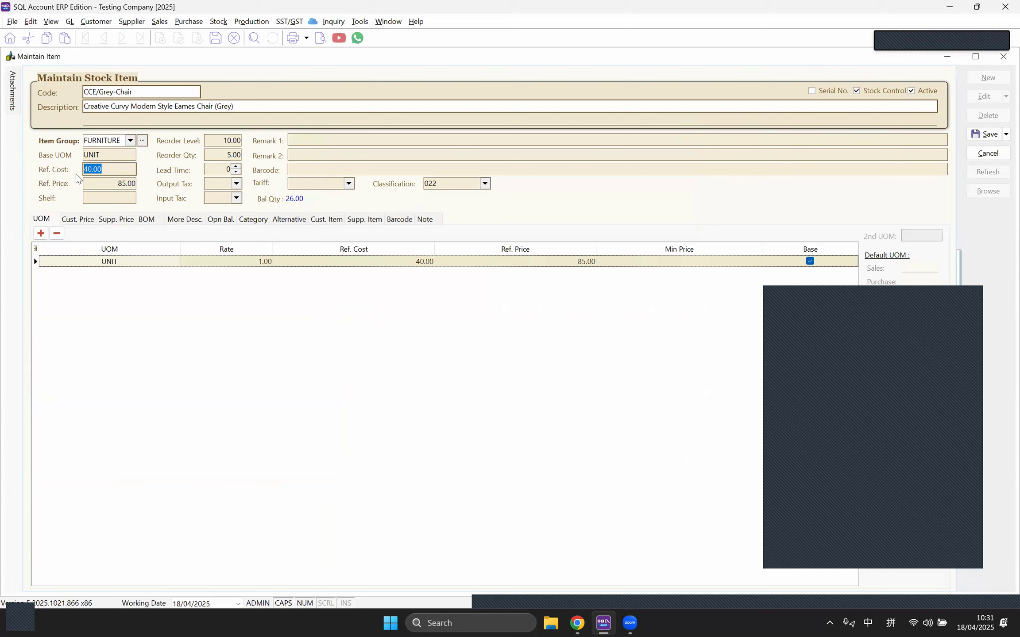
pyautogui.click(101, 157)
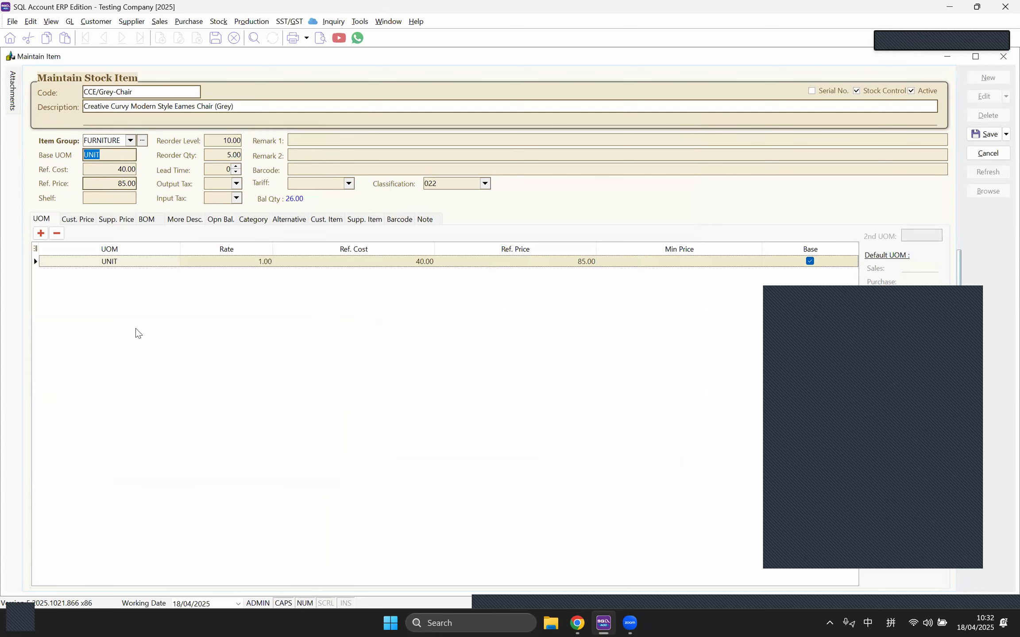
pyautogui.click(41, 234)
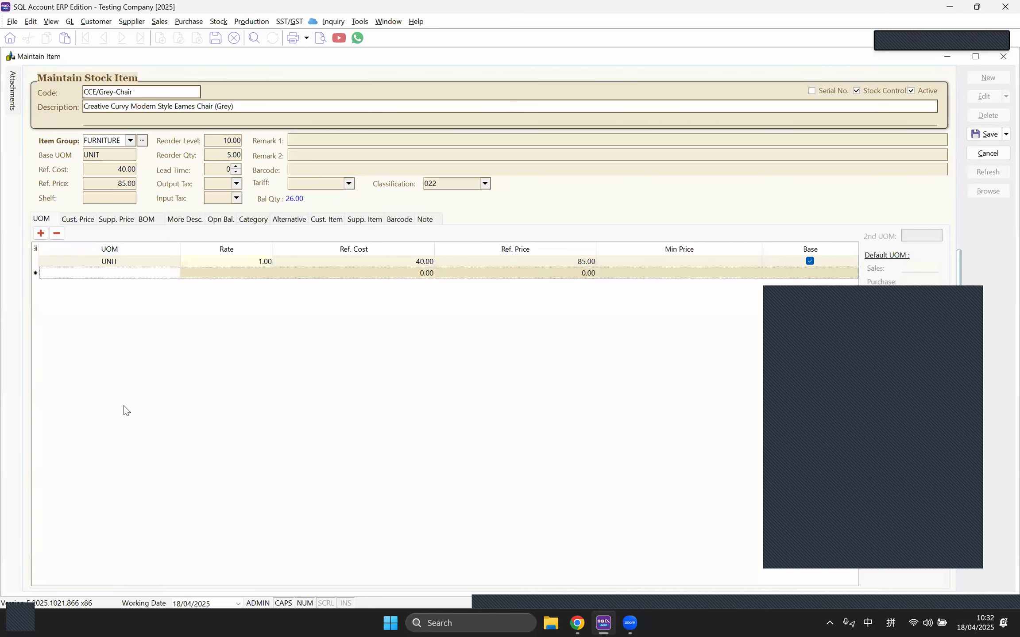
pyautogui.click(104, 275)
pyautogui.write('CTN')
pyautogui.click(208, 274)
pyautogui.write('12')
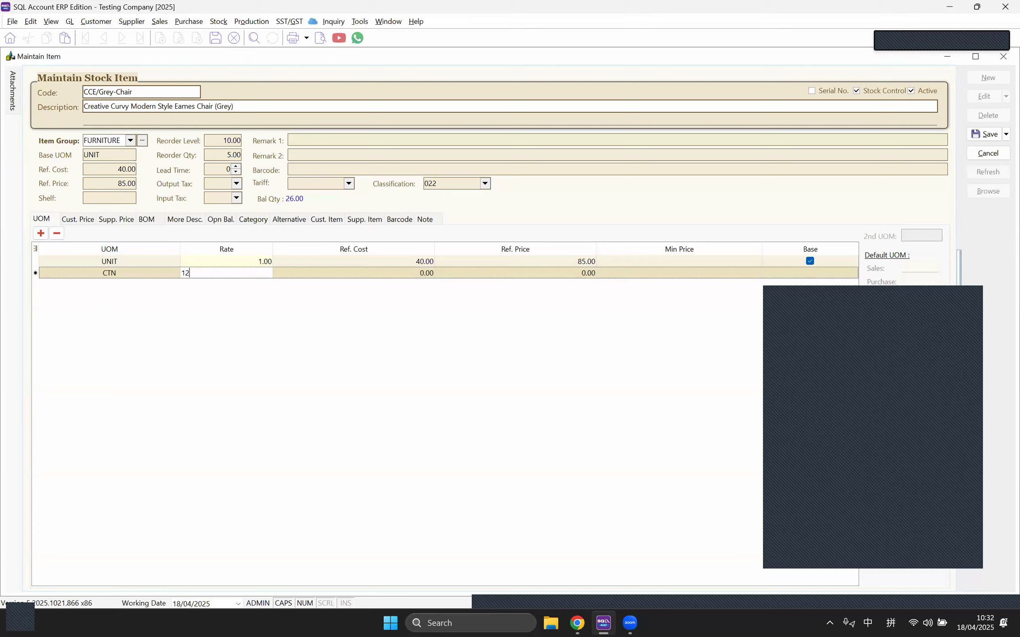
pyautogui.press('Return')
pyautogui.click(114, 264)
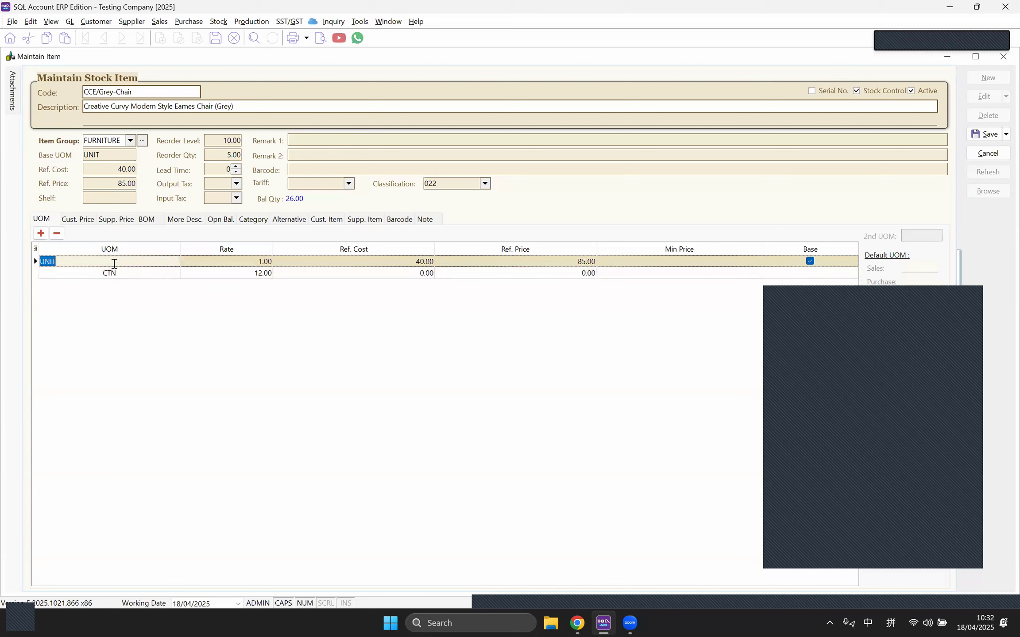
pyautogui.click(232, 277)
pyautogui.click(227, 292)
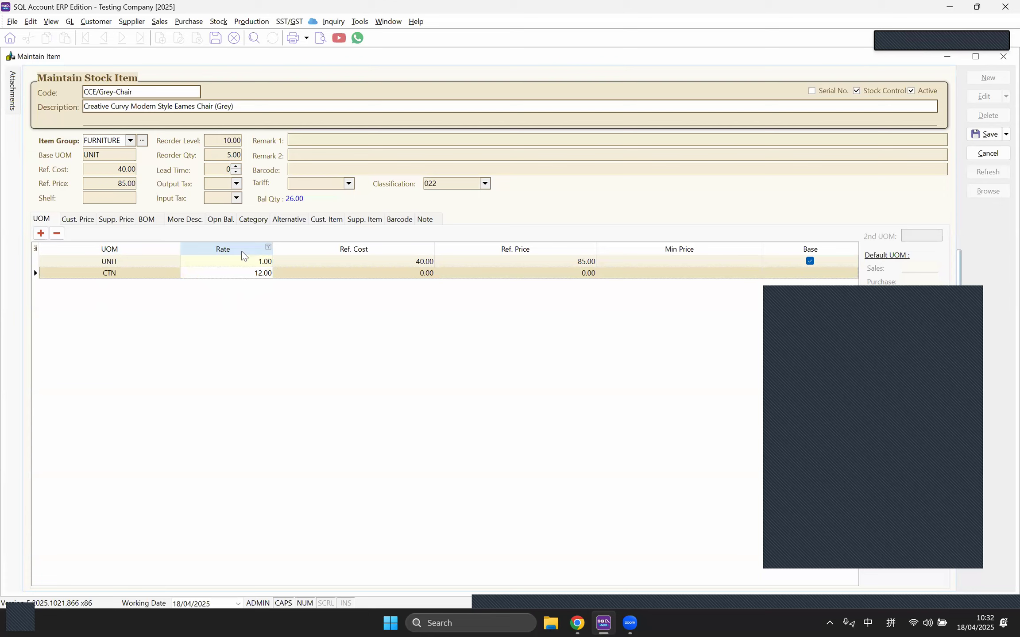
# Step: Give the CTN row reference cost 400 and reference price 900, committing the row
pyautogui.click(250, 276)
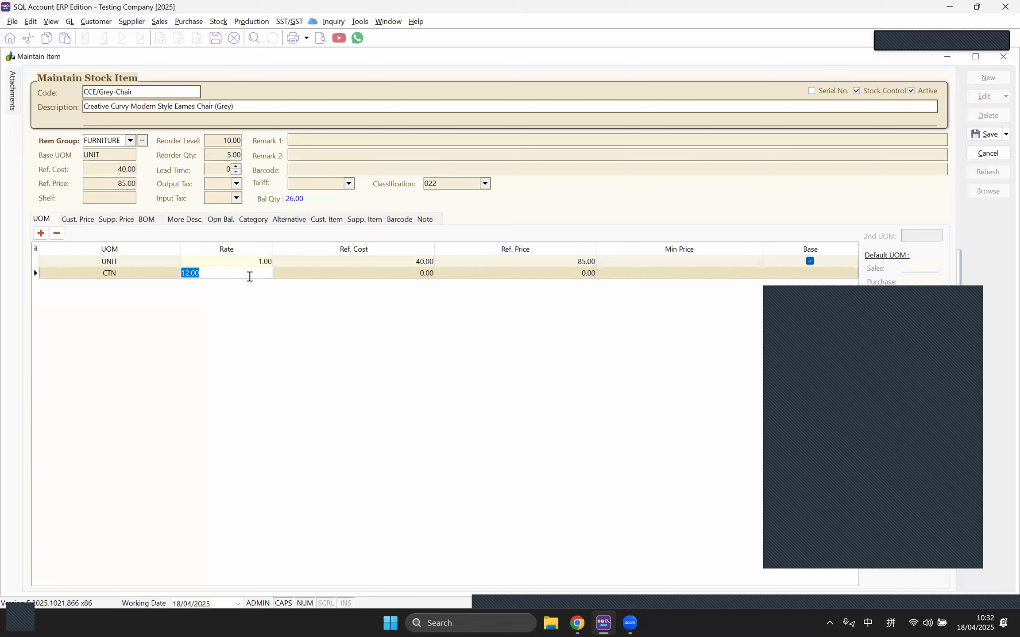
pyautogui.press('Tab')
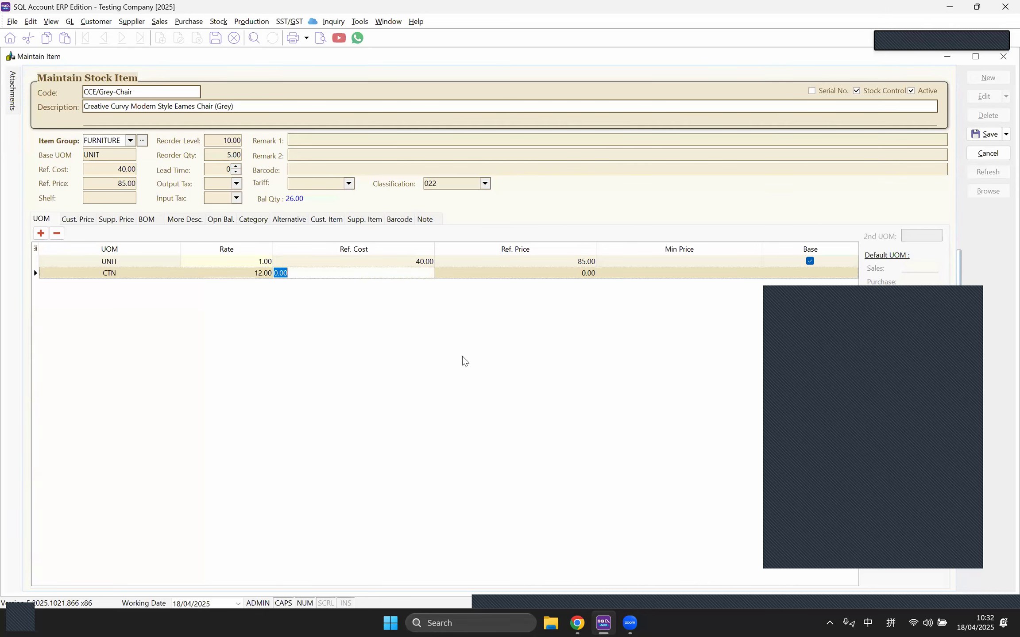
pyautogui.write('400')
pyautogui.press('Tab')
pyautogui.write('900')
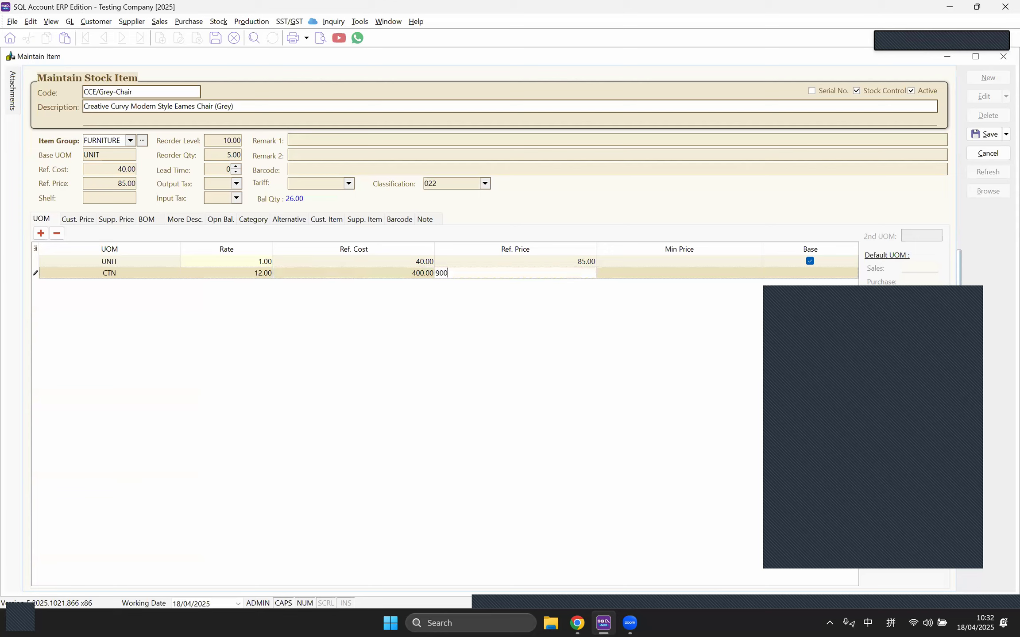
pyautogui.press('Return')
pyautogui.click(104, 199)
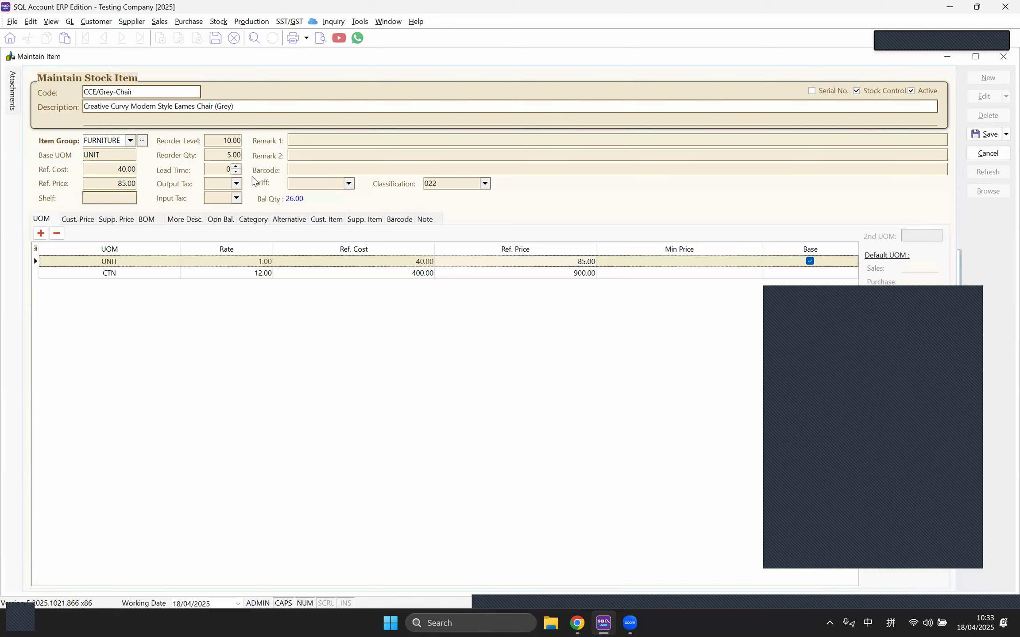
# Step: Review the Reorder Level 10.00, Reorder Qty 5.00 and Lead Time 0 values
pyautogui.doubleClick(223, 141)
pyautogui.moveTo(229, 141); pyautogui.dragTo(197, 144)
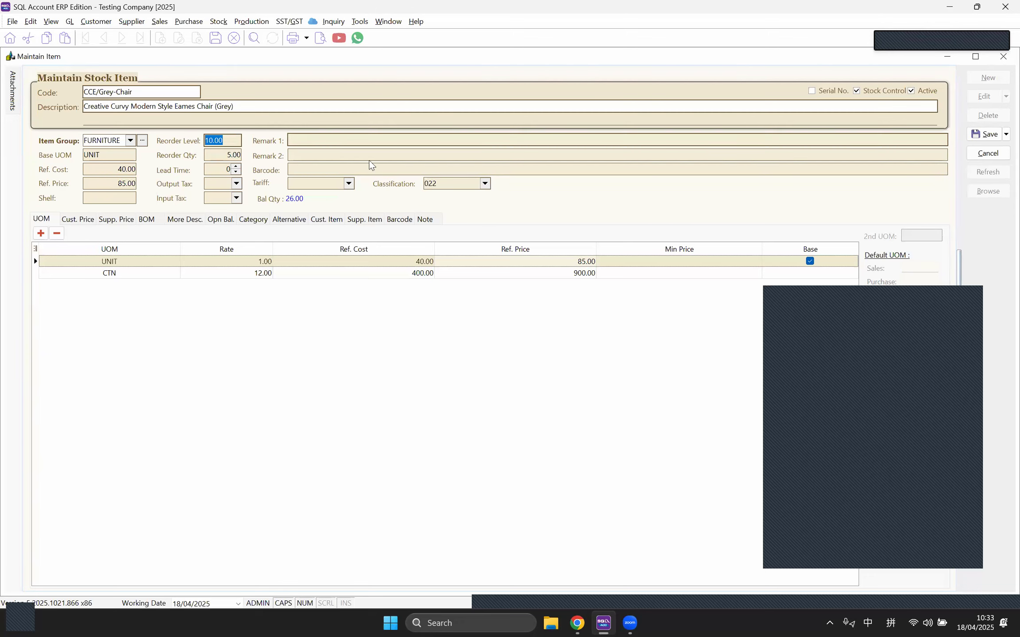
pyautogui.click(227, 155)
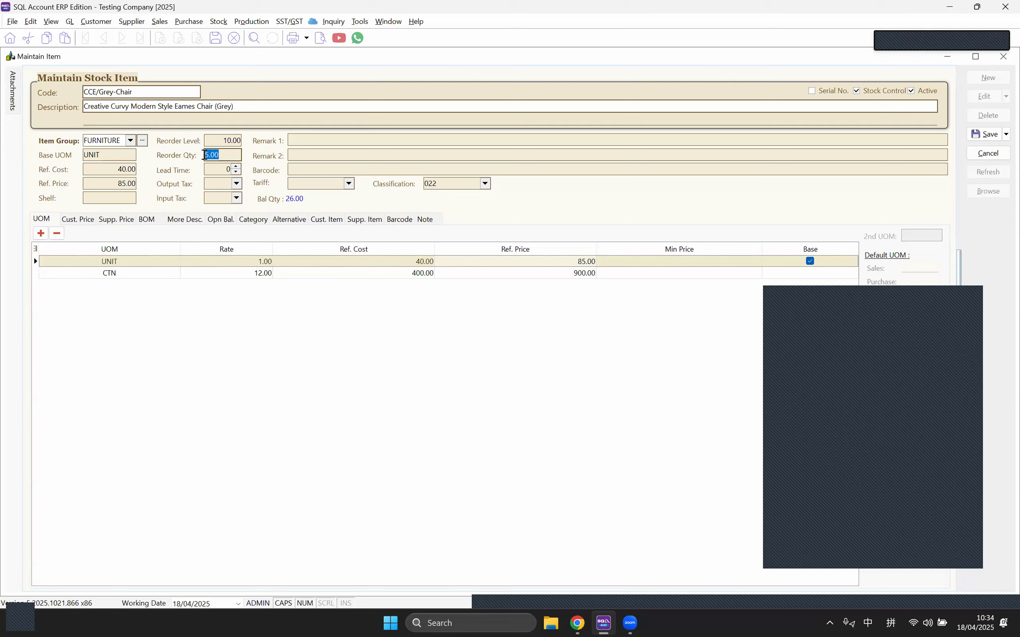
pyautogui.click(224, 154)
pyautogui.click(223, 168)
pyautogui.moveTo(223, 168); pyautogui.dragTo(199, 168)
pyautogui.click(219, 183)
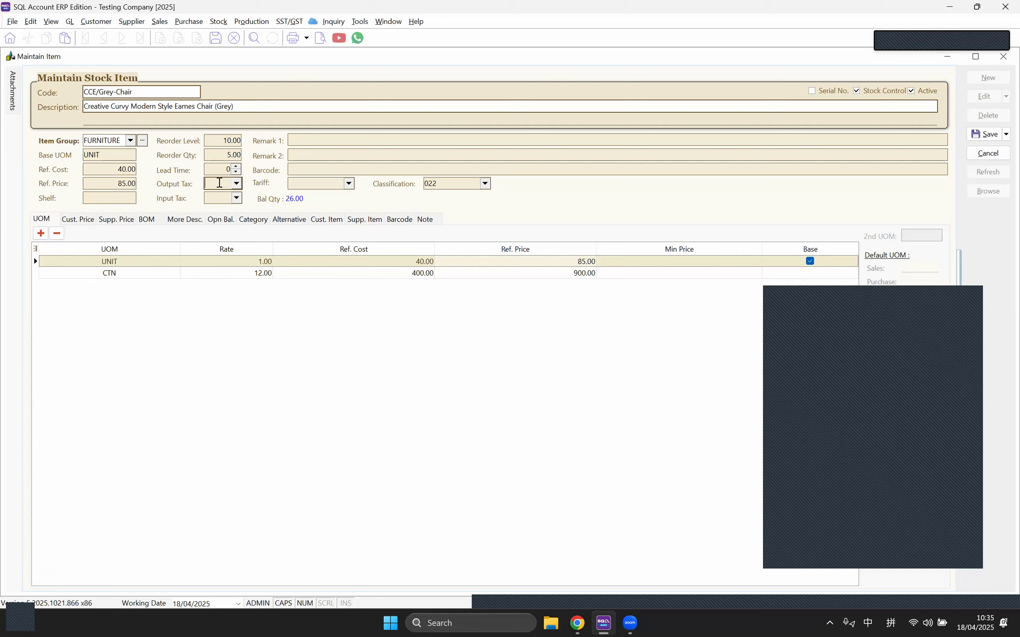
pyautogui.click(212, 141)
pyautogui.press('Tab')
# Step: Point out the Remark 1 and 2 fields, the Barcode field, and the UNIT and CTN rows
pyautogui.click(299, 141)
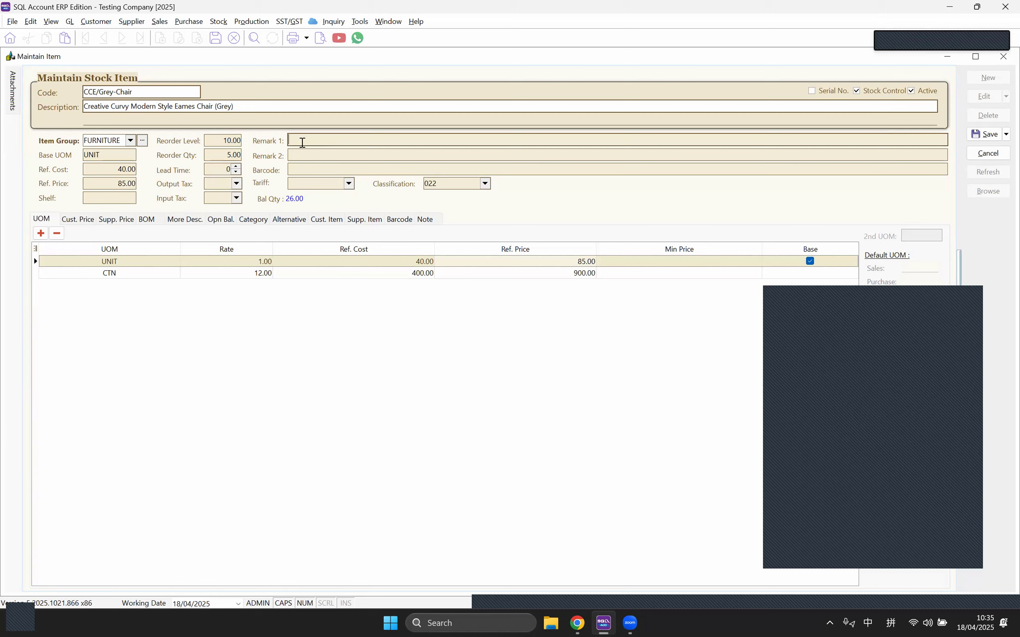
pyautogui.click(299, 155)
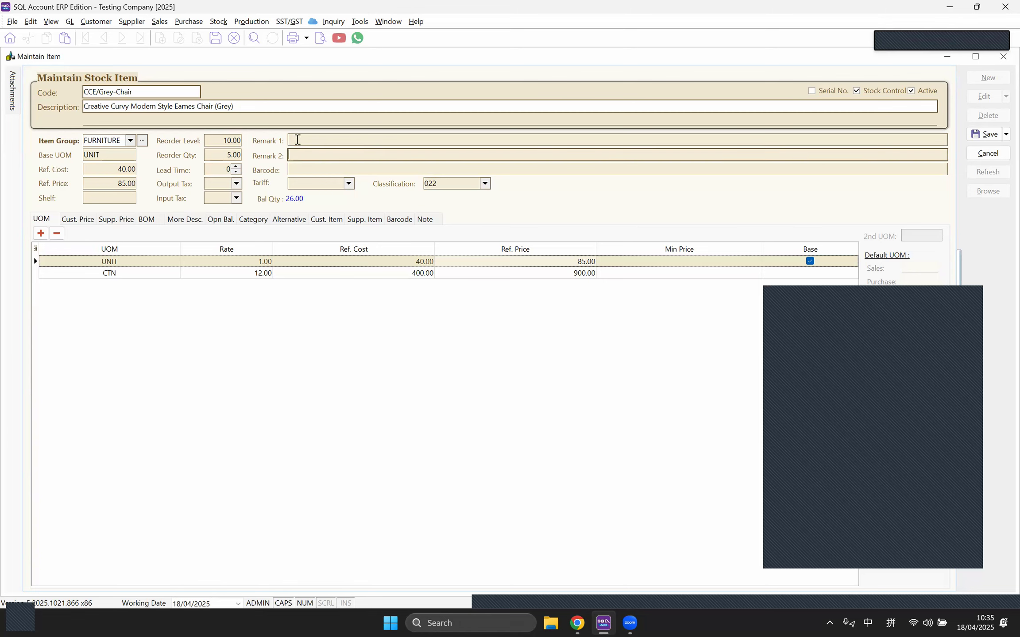
pyautogui.click(300, 141)
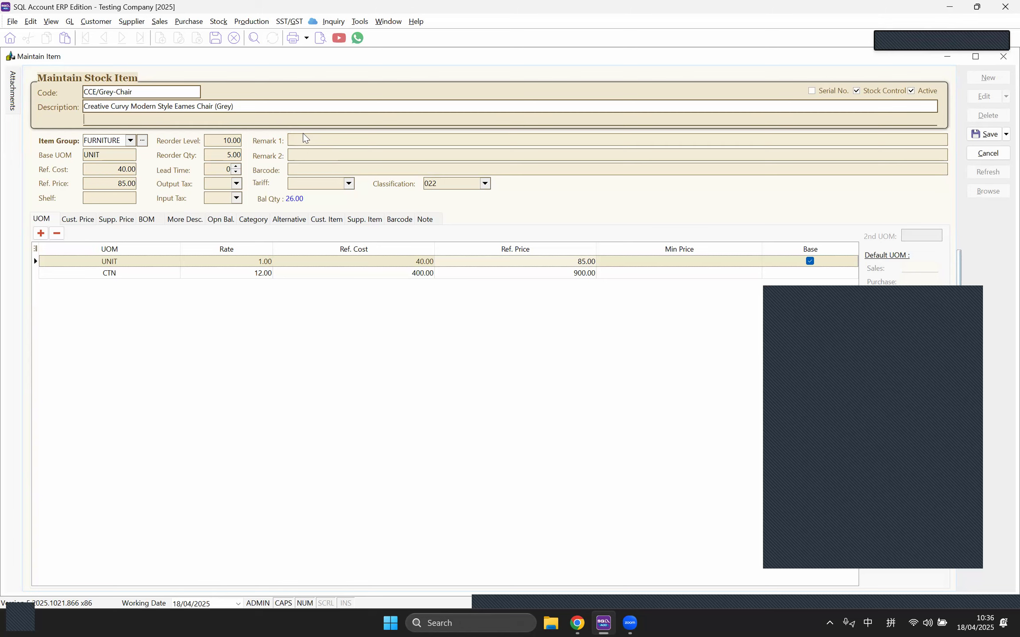
pyautogui.click(304, 152)
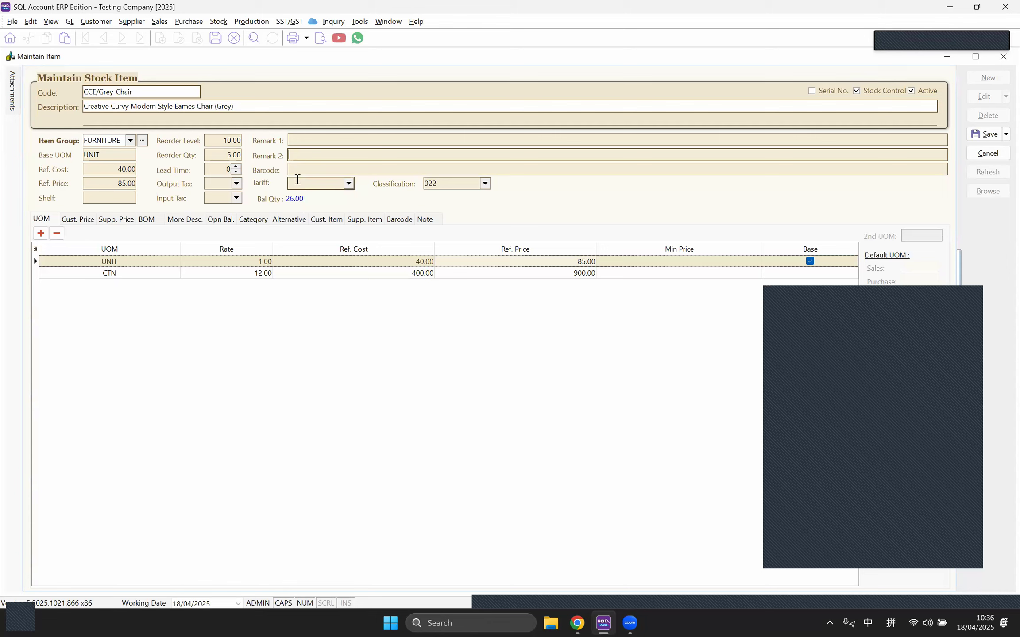
pyautogui.click(295, 169)
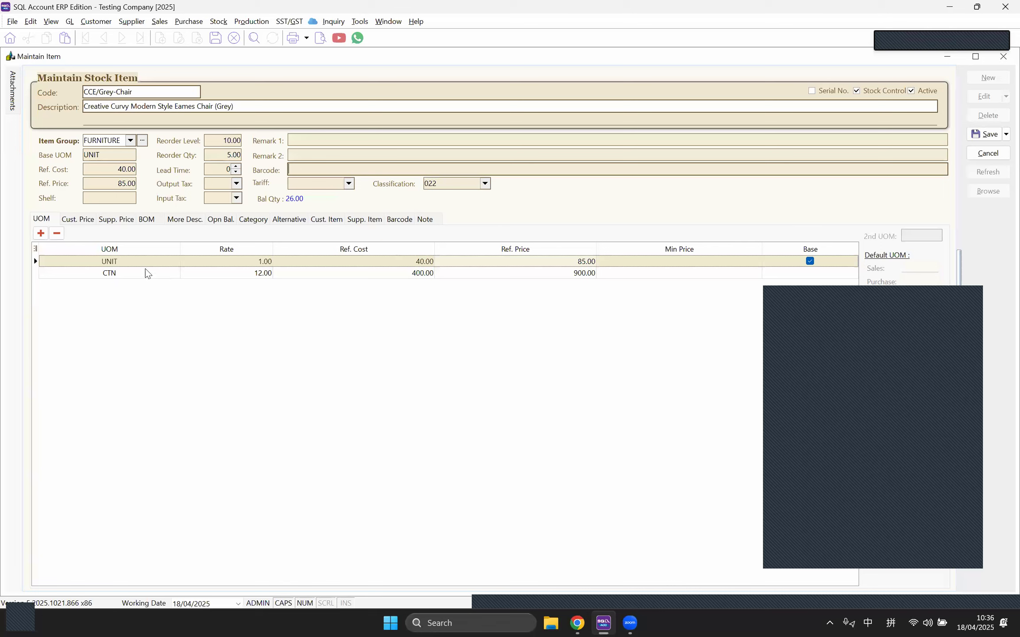
pyautogui.click(135, 261)
pyautogui.click(304, 173)
pyautogui.click(129, 274)
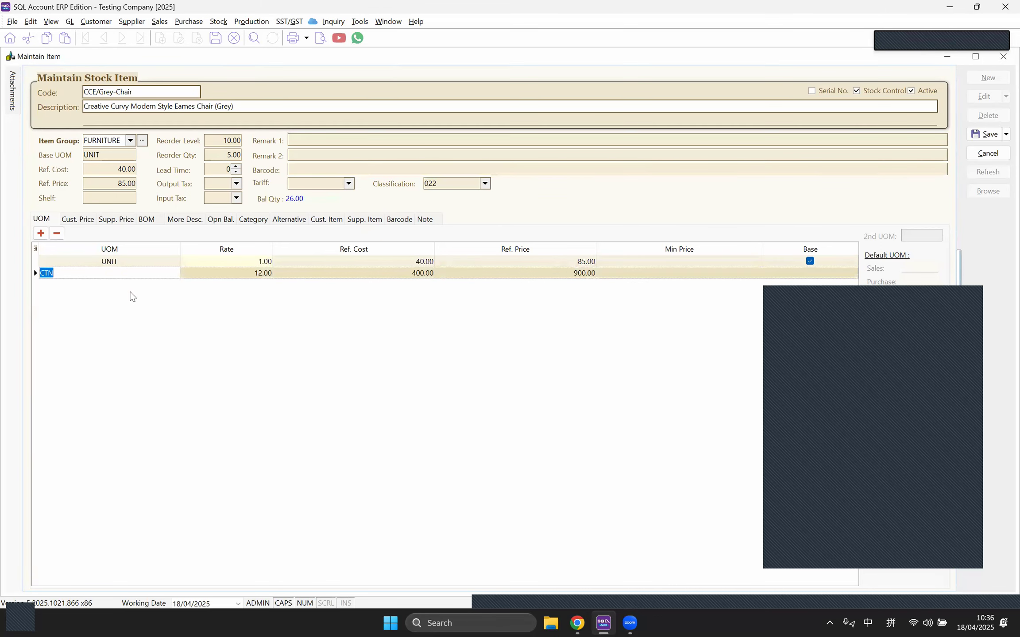
# Step: Add barcode rows 1 and 2 in the item's Barcode list
pyautogui.click(395, 223)
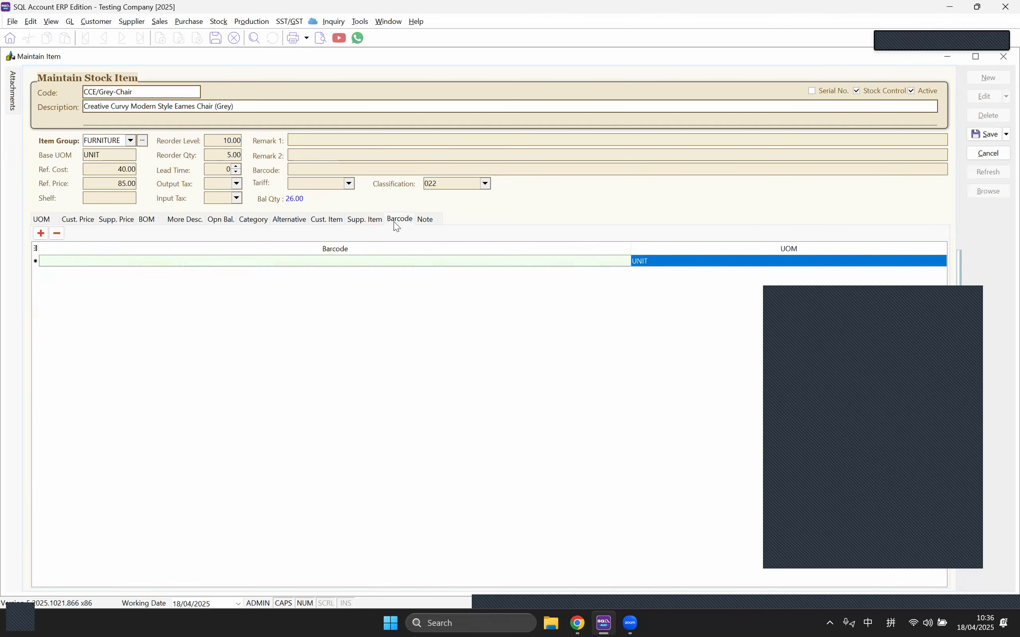
pyautogui.click(69, 265)
pyautogui.write('1')
pyautogui.click(39, 234)
pyautogui.write('2')
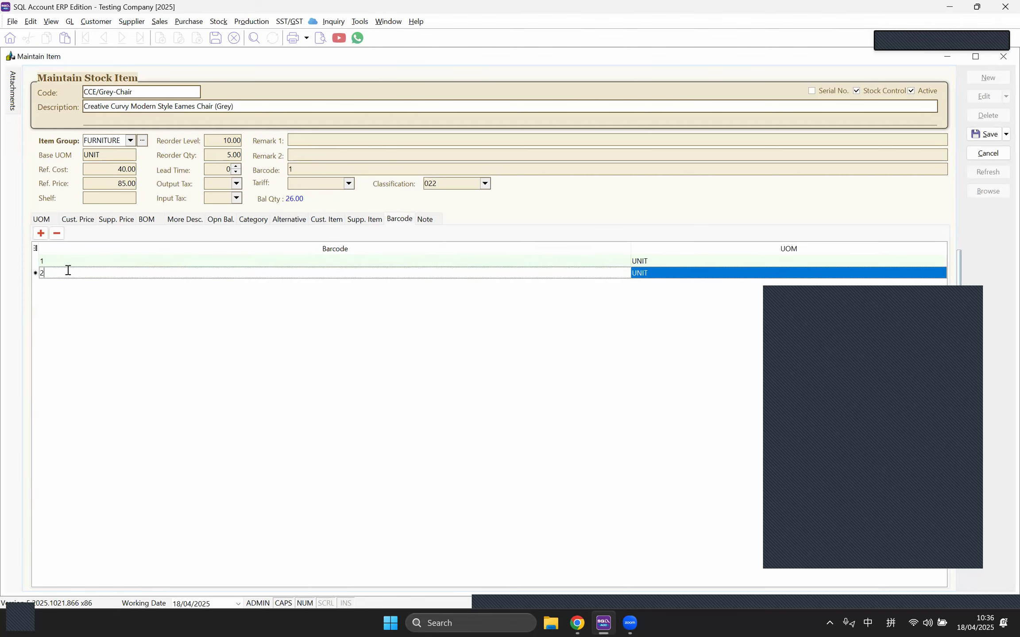
pyautogui.click(678, 273)
pyautogui.click(941, 274)
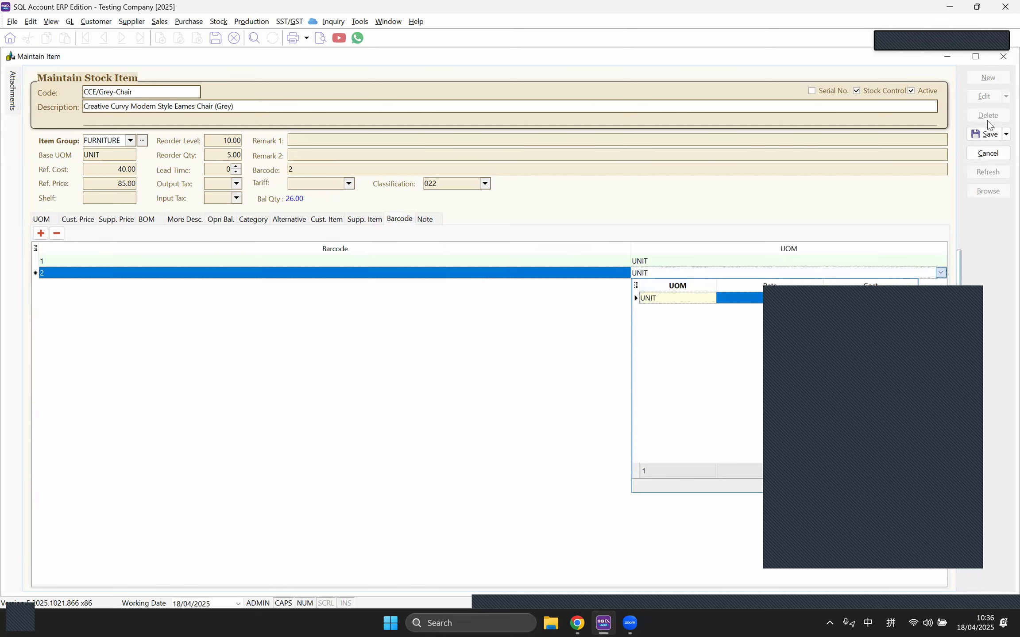
# Step: Assign CTN to barcode 2, save the item, and reopen it for editing
pyautogui.click(981, 136)
pyautogui.click(984, 96)
pyautogui.click(661, 276)
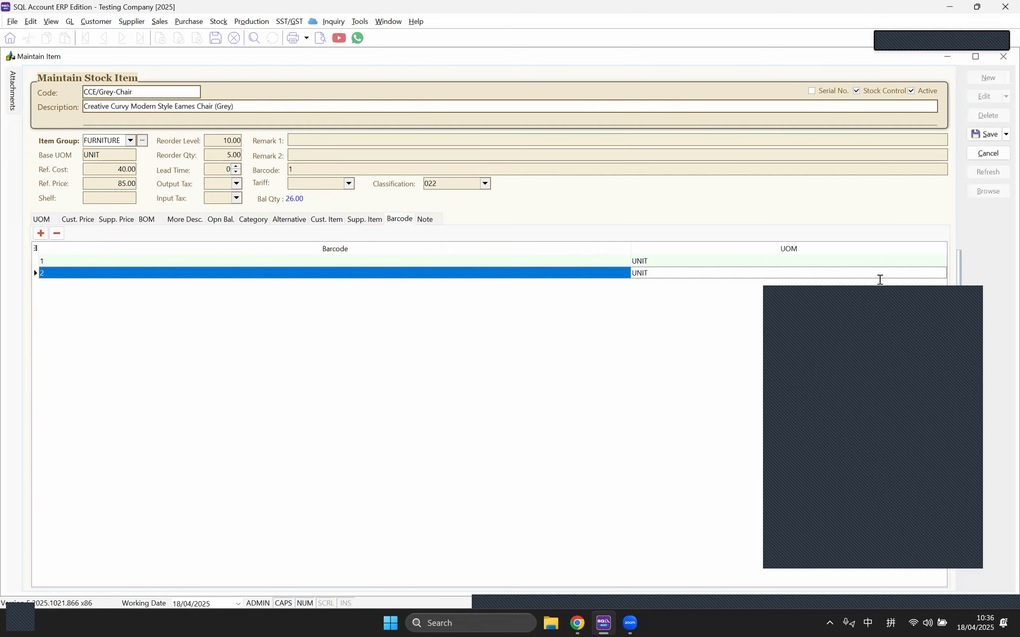
pyautogui.click(940, 273)
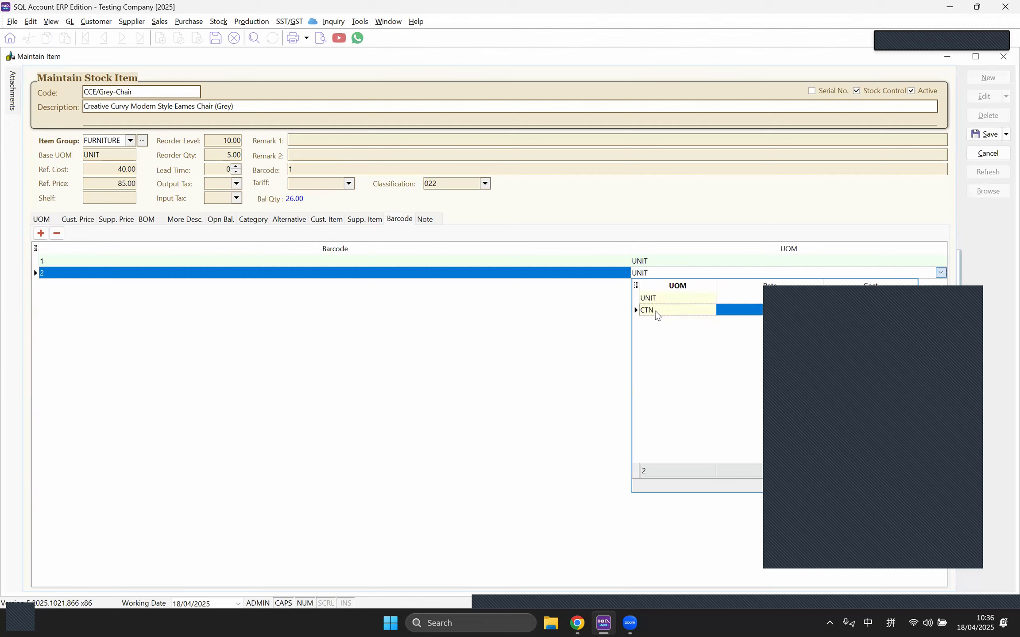
pyautogui.click(657, 312)
pyautogui.click(986, 134)
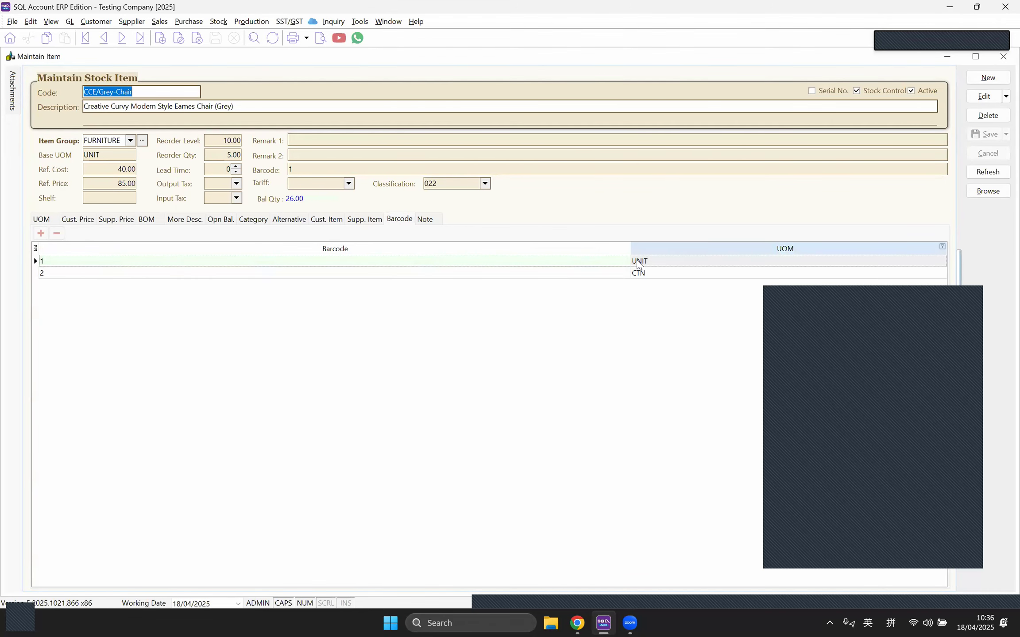
pyautogui.click(983, 96)
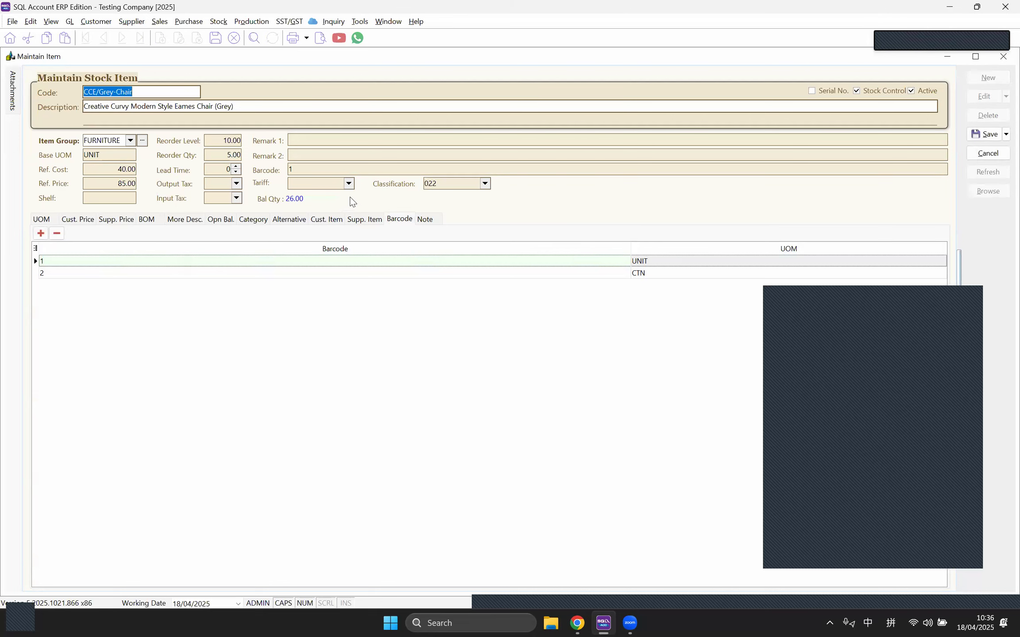
pyautogui.click(348, 185)
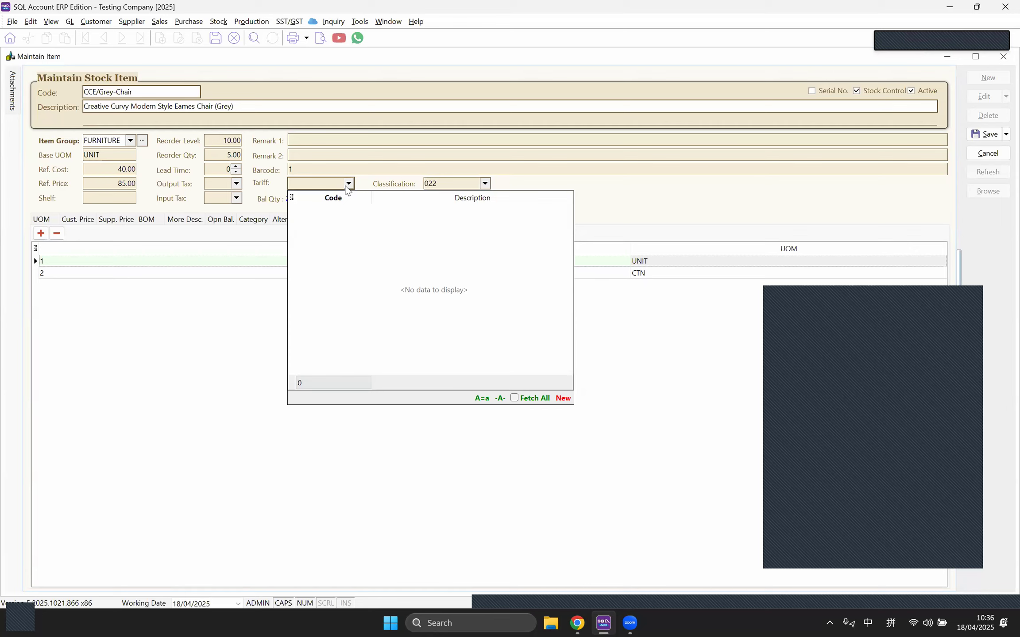
pyautogui.click(312, 181)
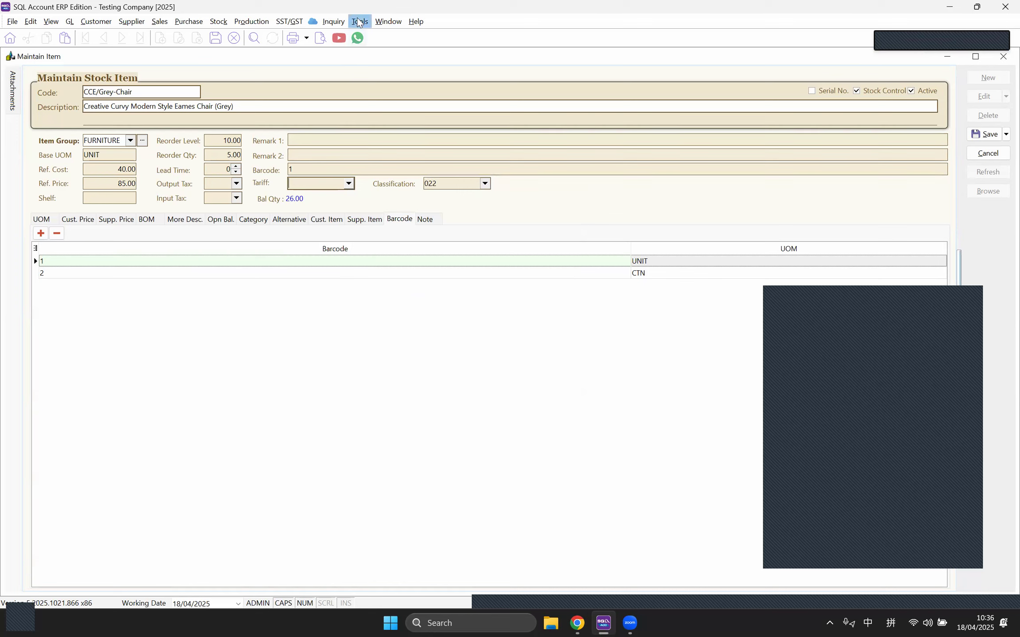
pyautogui.click(358, 22)
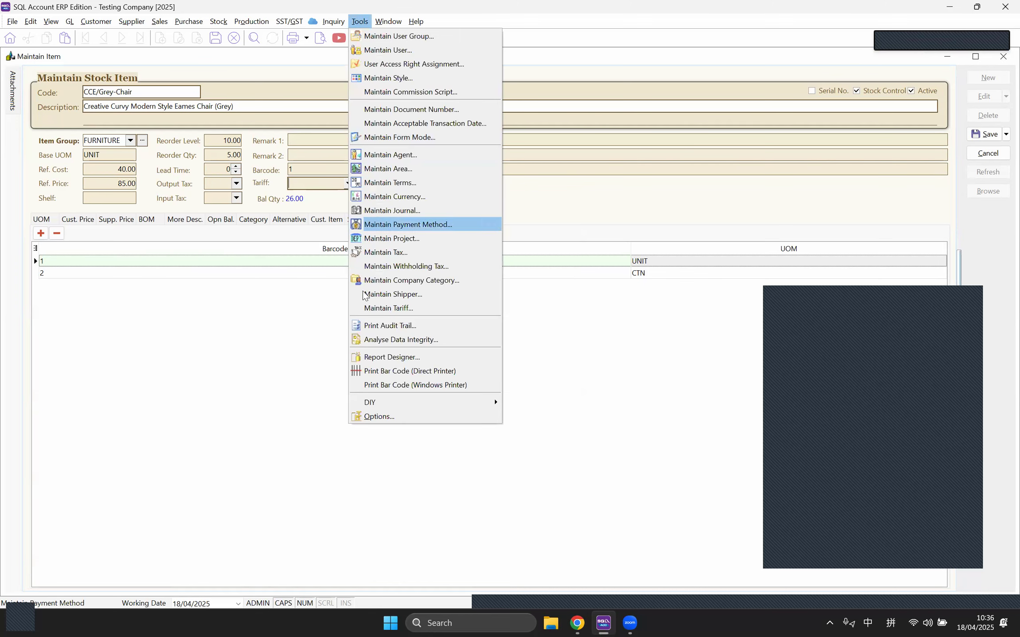
pyautogui.click(365, 308)
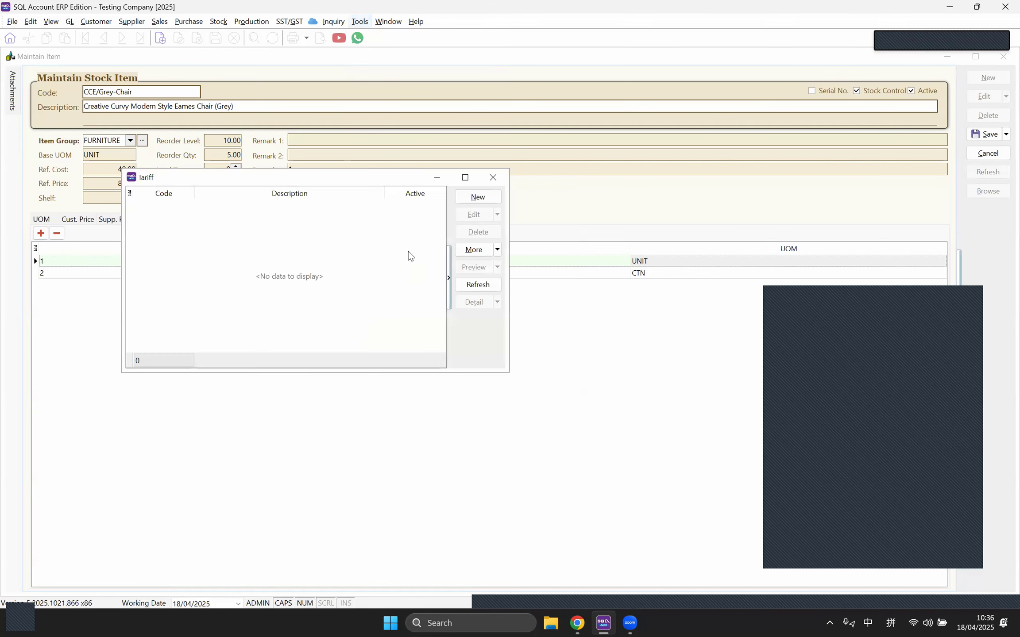
pyautogui.click(471, 205)
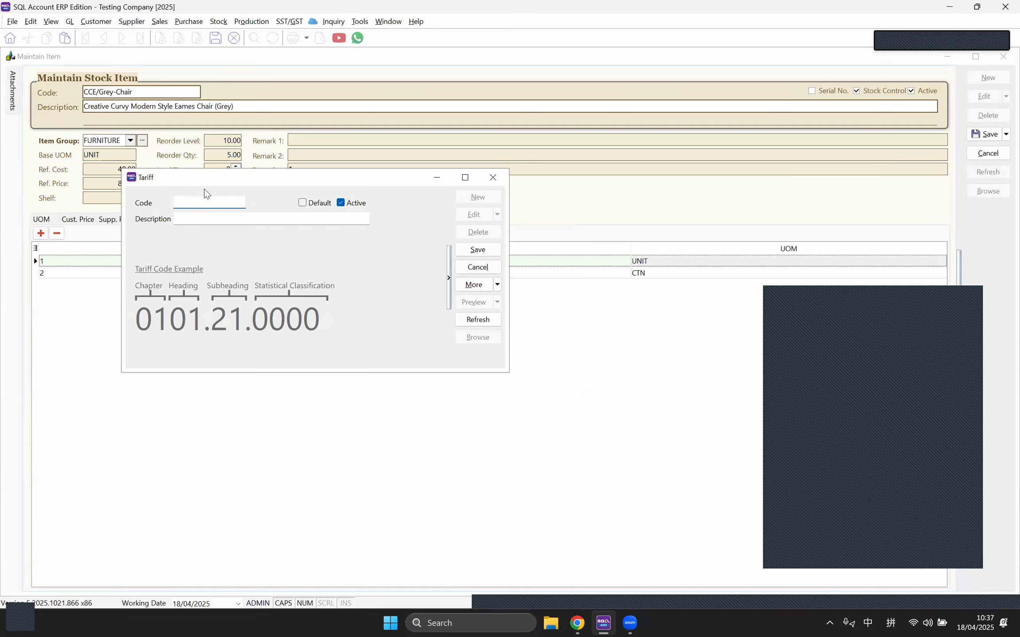
pyautogui.moveTo(203, 180); pyautogui.dragTo(260, 296)
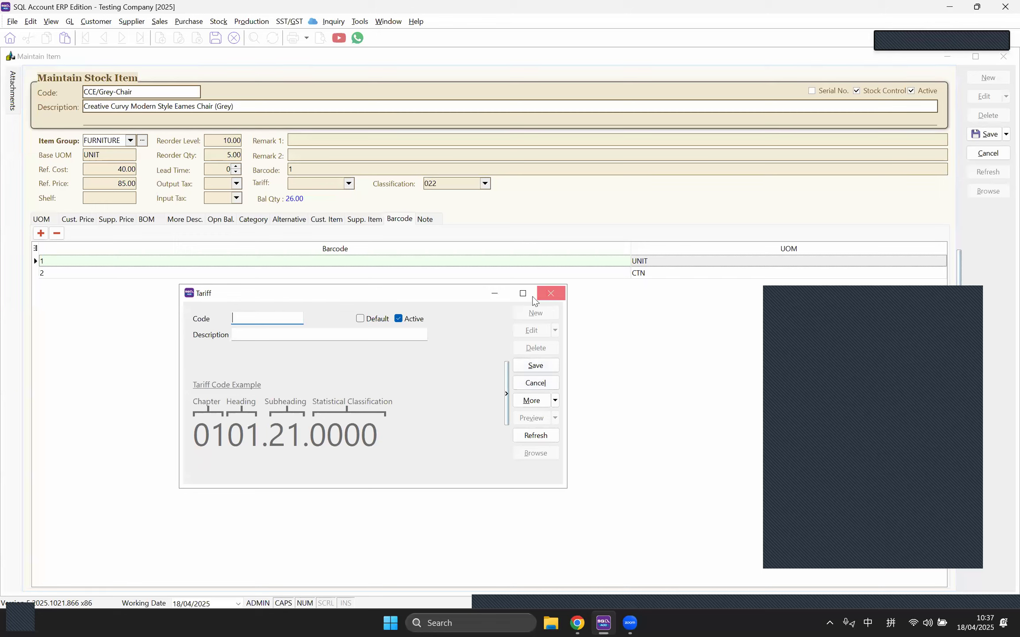
pyautogui.click(551, 294)
pyautogui.click(349, 184)
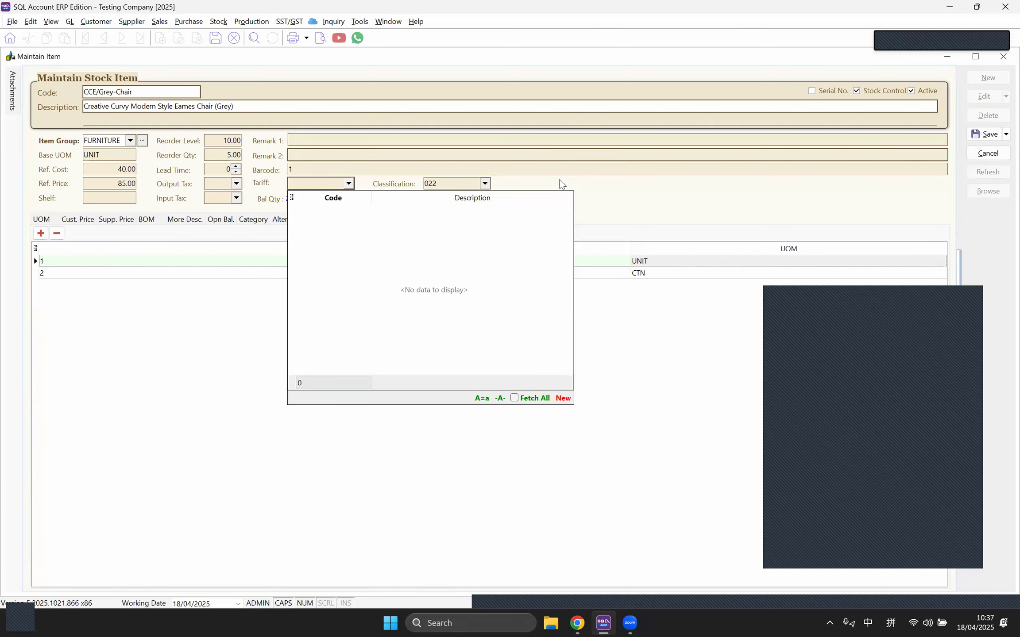
pyautogui.click(550, 170)
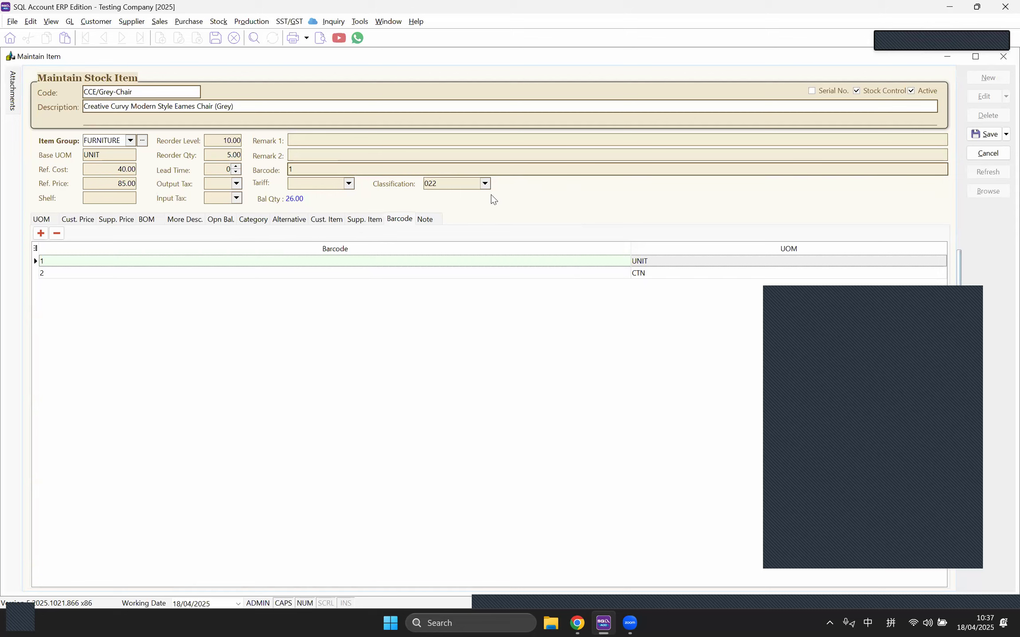
# Step: Browse the classification codes, keep 022, and save the CCE/Grey-Chair item
pyautogui.click(485, 184)
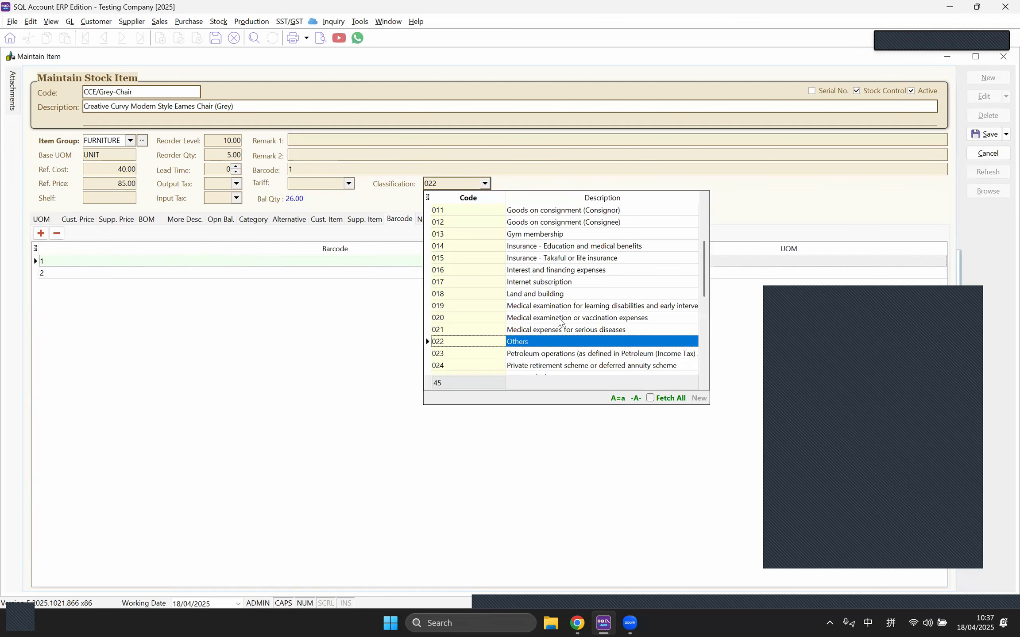
pyautogui.scroll(-7, 524, 345)
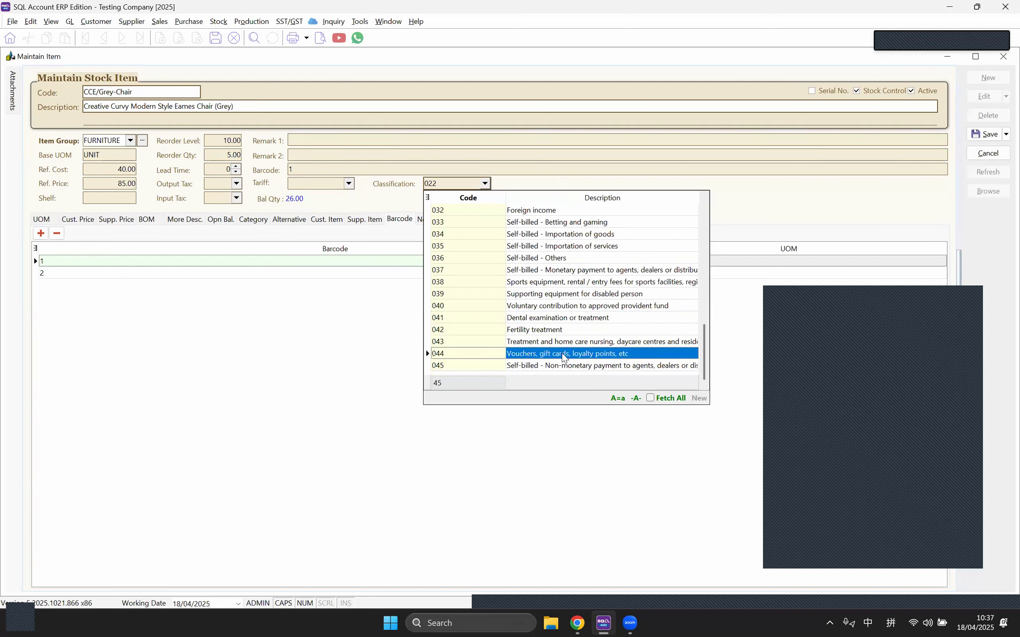
pyautogui.scroll(10, 561, 335)
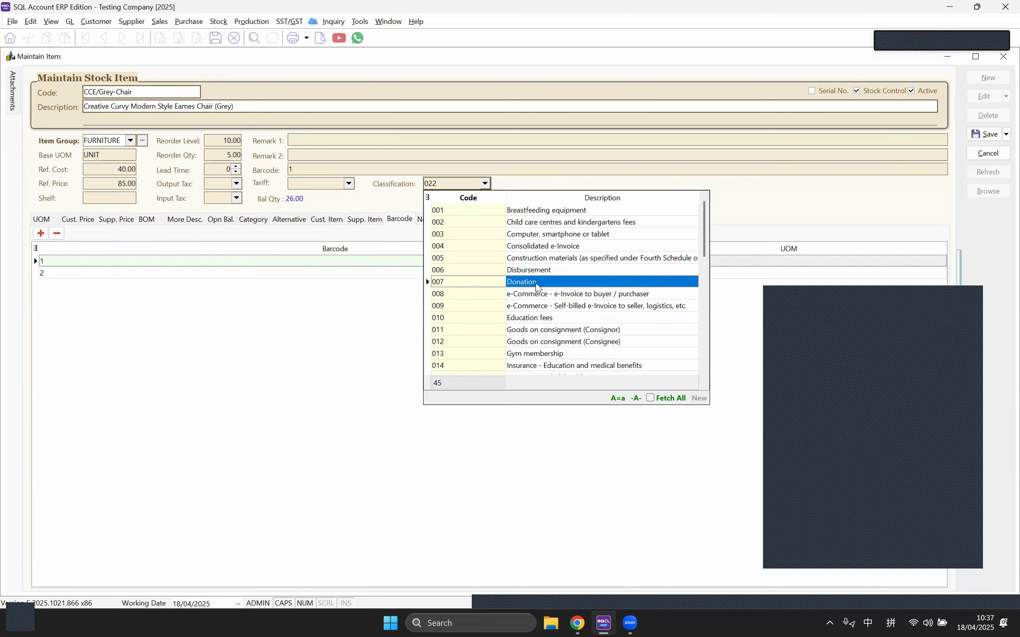
pyautogui.scroll(-1, 535, 290)
pyautogui.scroll(1, 536, 290)
pyautogui.scroll(-1, 535, 305)
pyautogui.scroll(1, 534, 310)
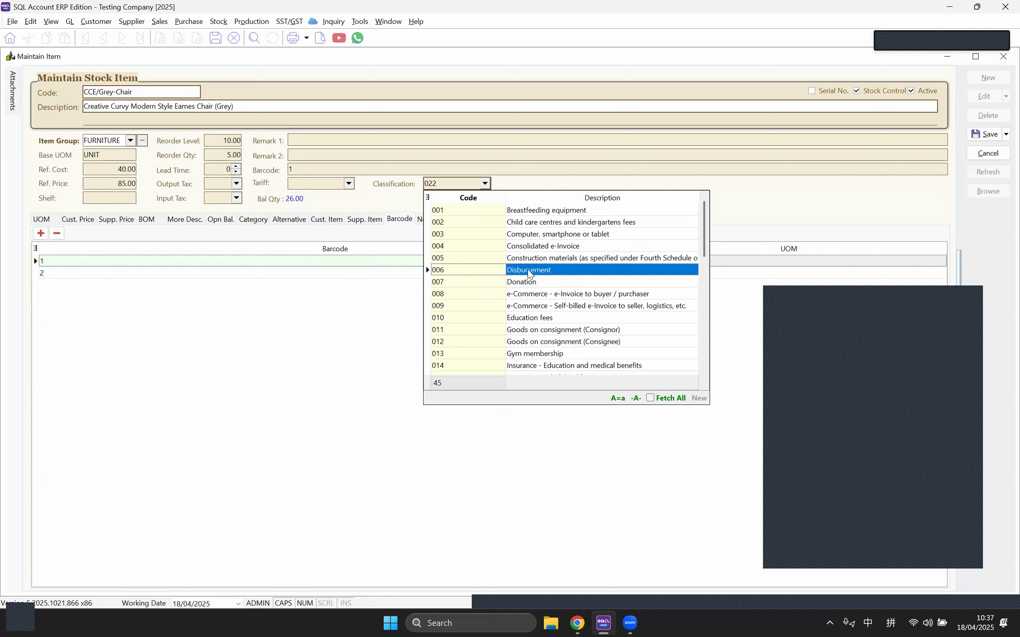
pyautogui.scroll(-4, 533, 275)
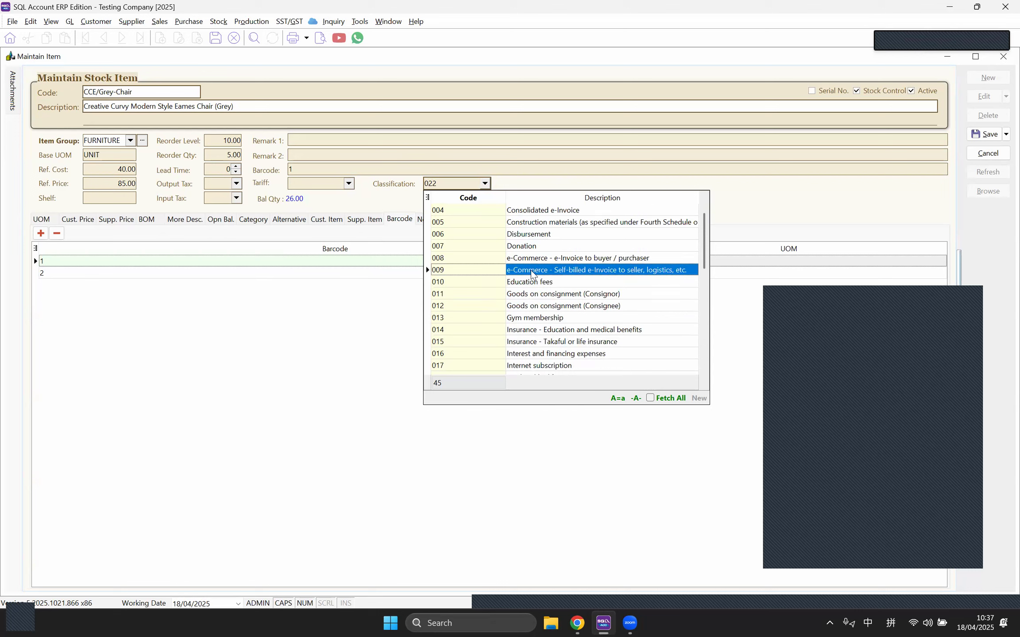
pyautogui.scroll(-5, 548, 312)
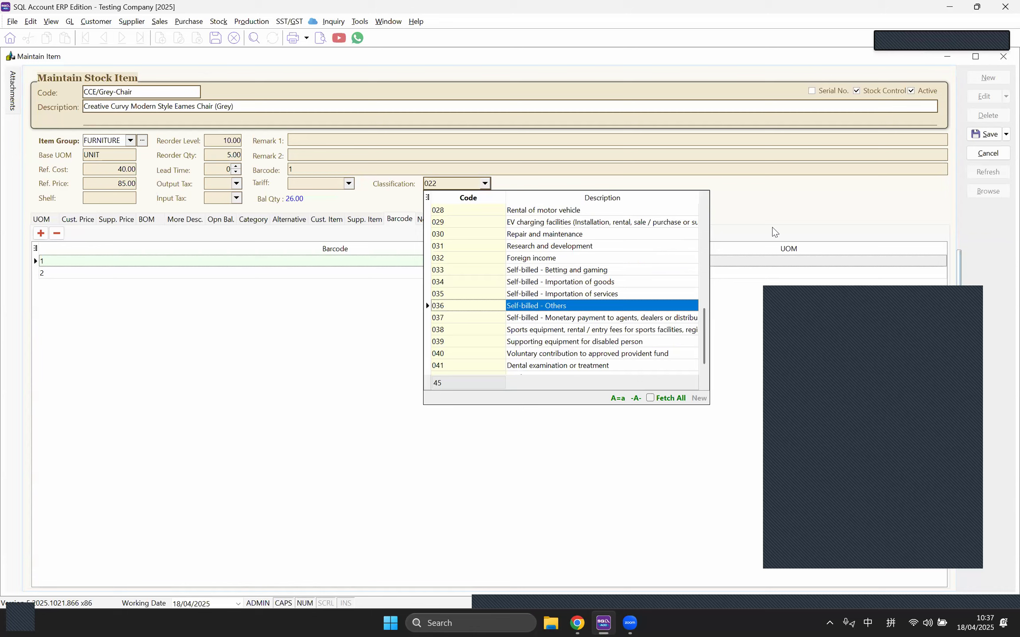
pyautogui.click(778, 203)
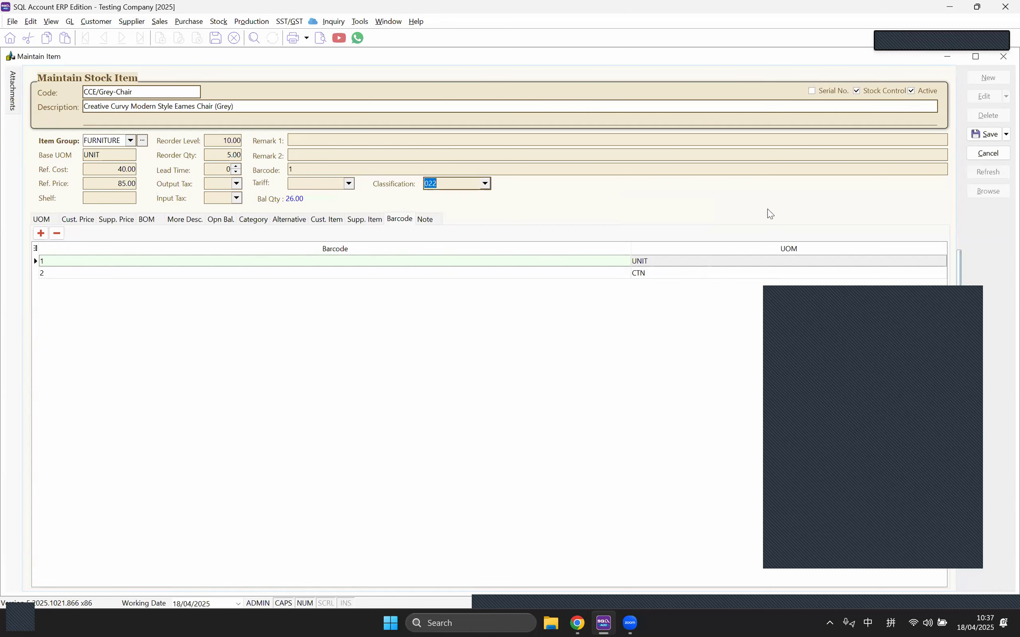
pyautogui.click(985, 134)
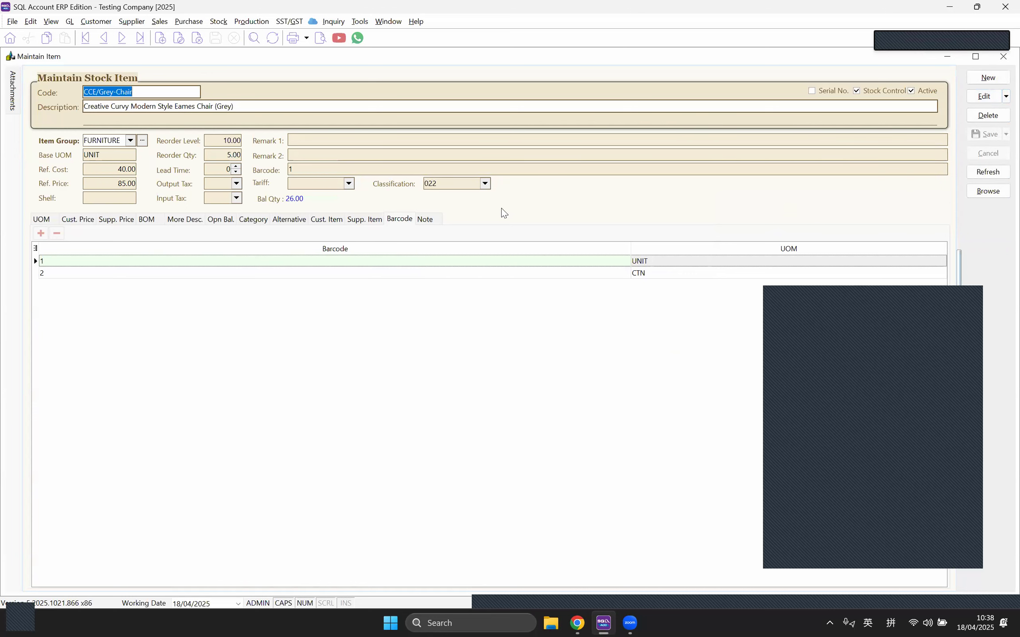
# Step: Browse the stock item list and open the PS-Pillow item, classification still 022
pyautogui.click(996, 195)
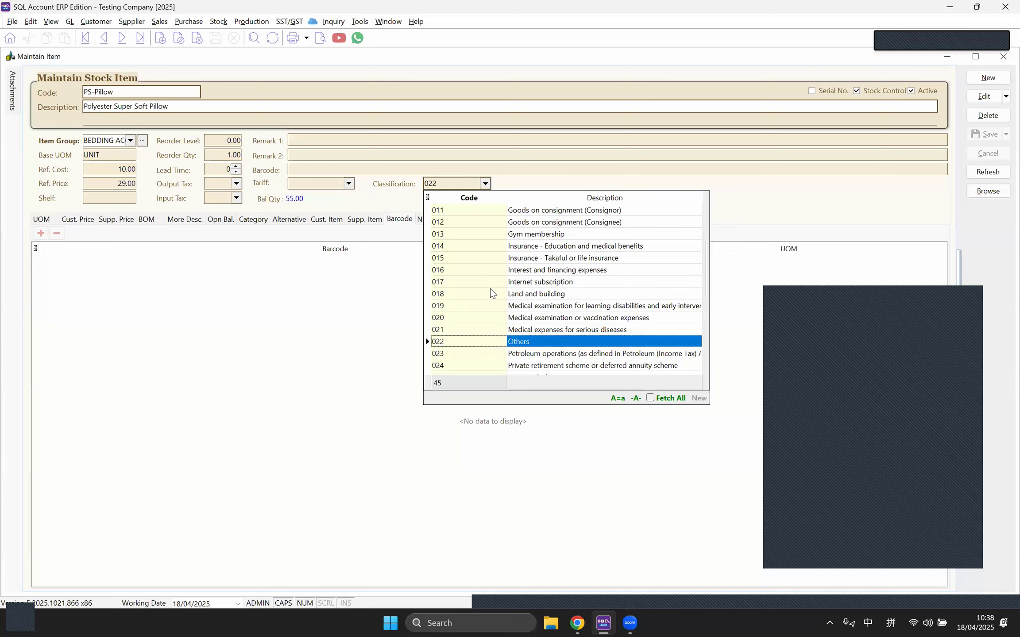
pyautogui.scroll(-4, 491, 292)
pyautogui.scroll(-3, 492, 294)
pyautogui.scroll(3, 492, 294)
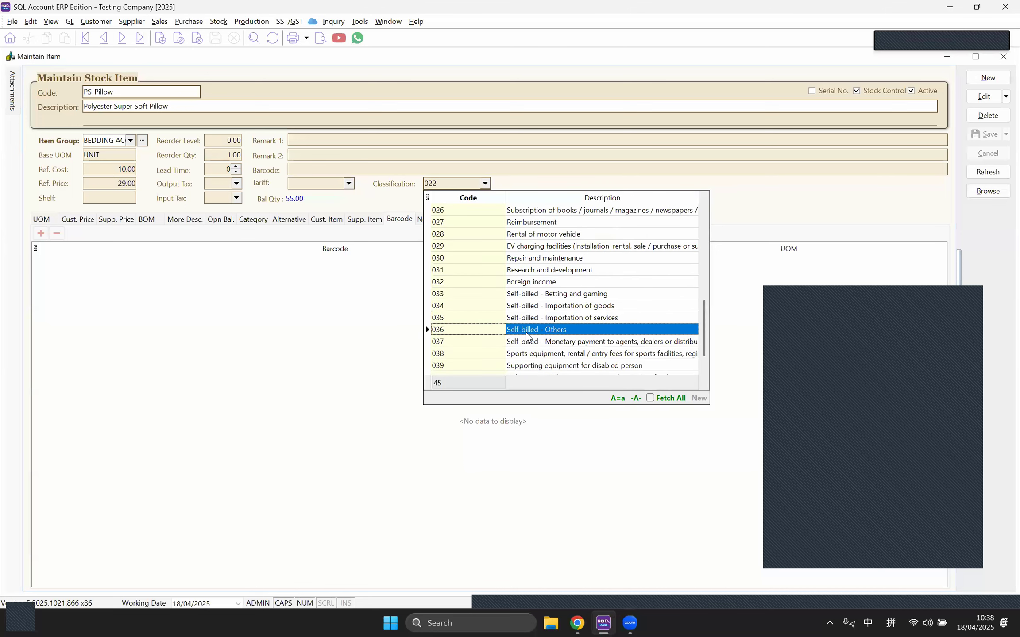
pyautogui.scroll(2, 541, 277)
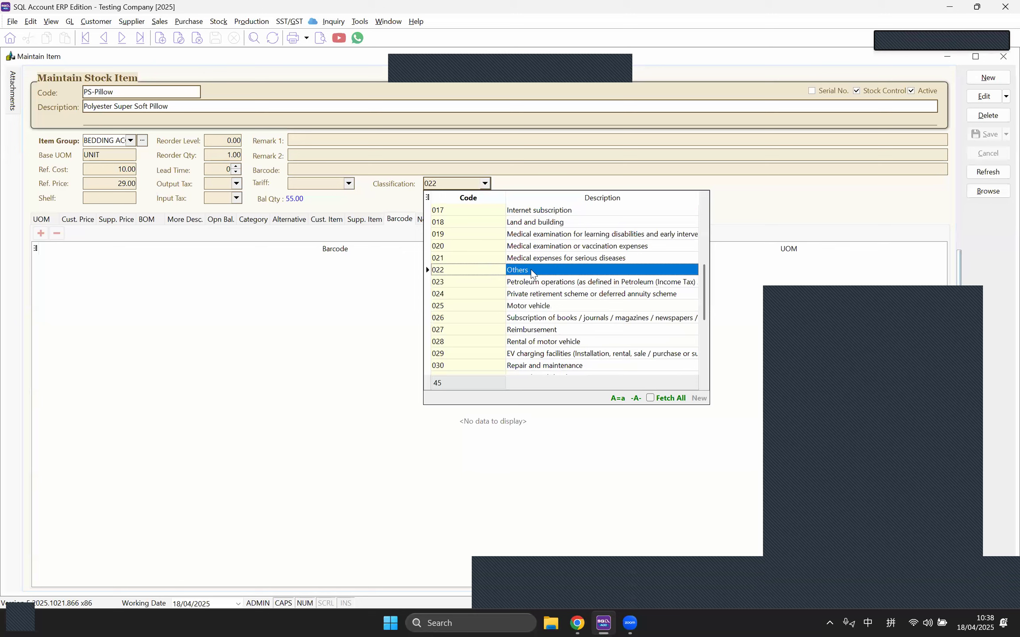
pyautogui.click(536, 75)
pyautogui.click(400, 188)
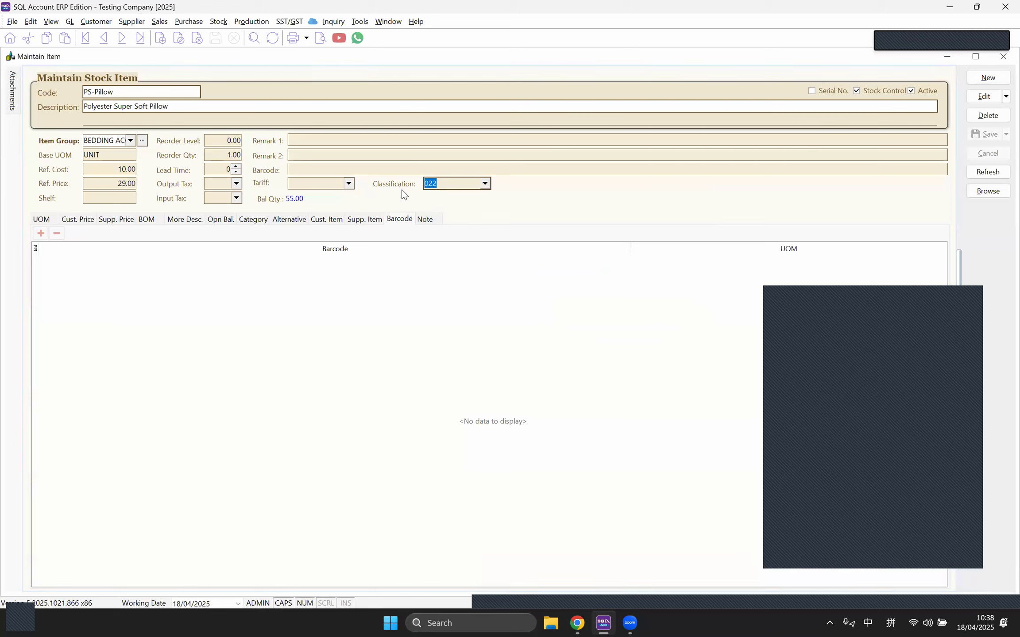
# Step: Filter the stock list's Group column to FURNITURE and select all 12 rows
pyautogui.click(980, 193)
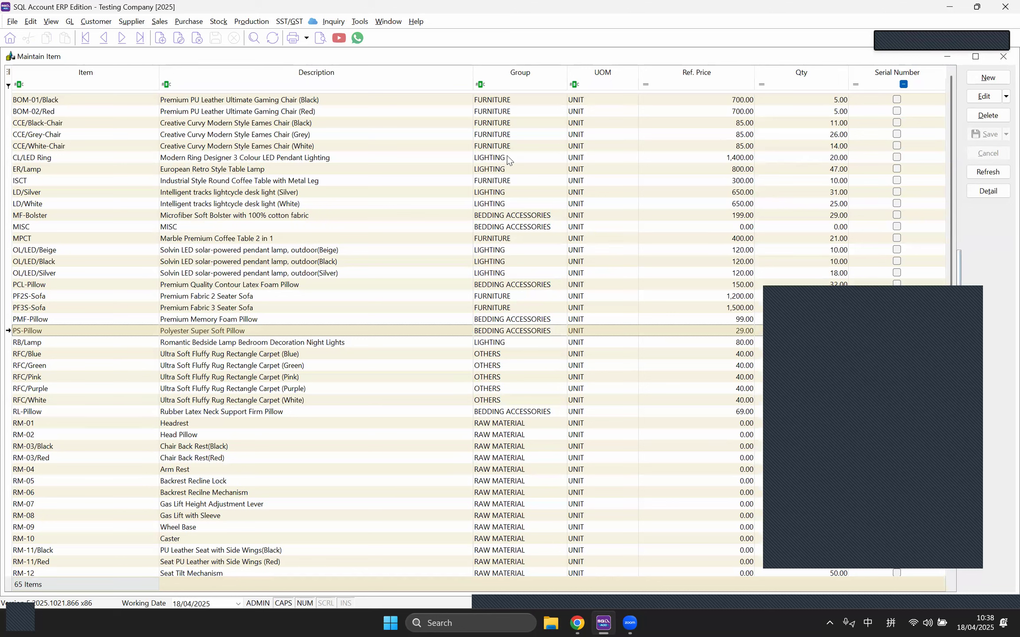
pyautogui.click(563, 71)
pyautogui.click(498, 134)
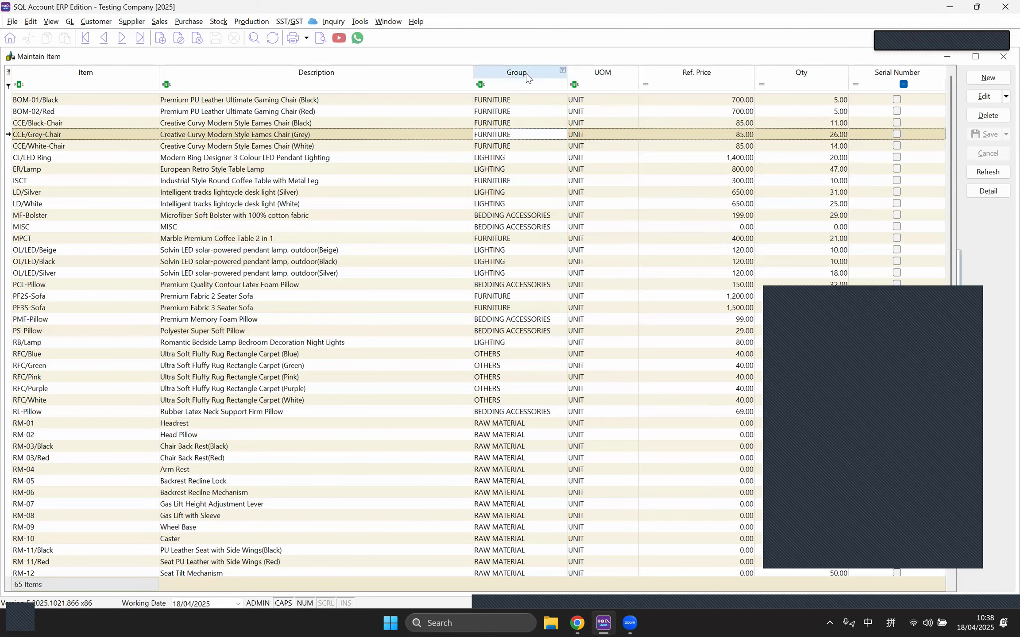
pyautogui.click(563, 70)
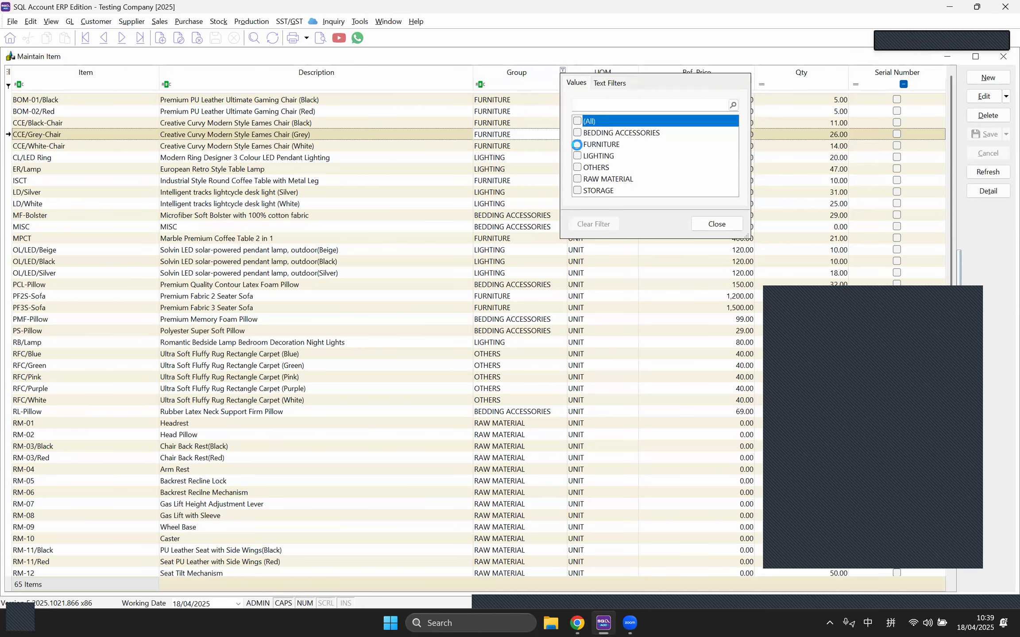
pyautogui.click(578, 146)
pyautogui.click(519, 294)
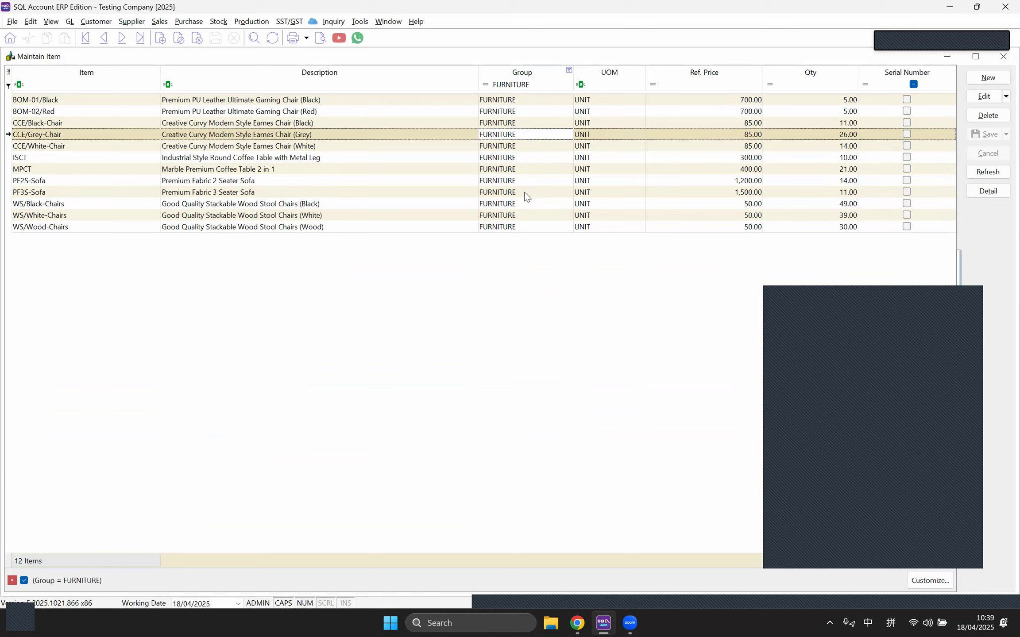
pyautogui.hotkey('ctrl', 'a')
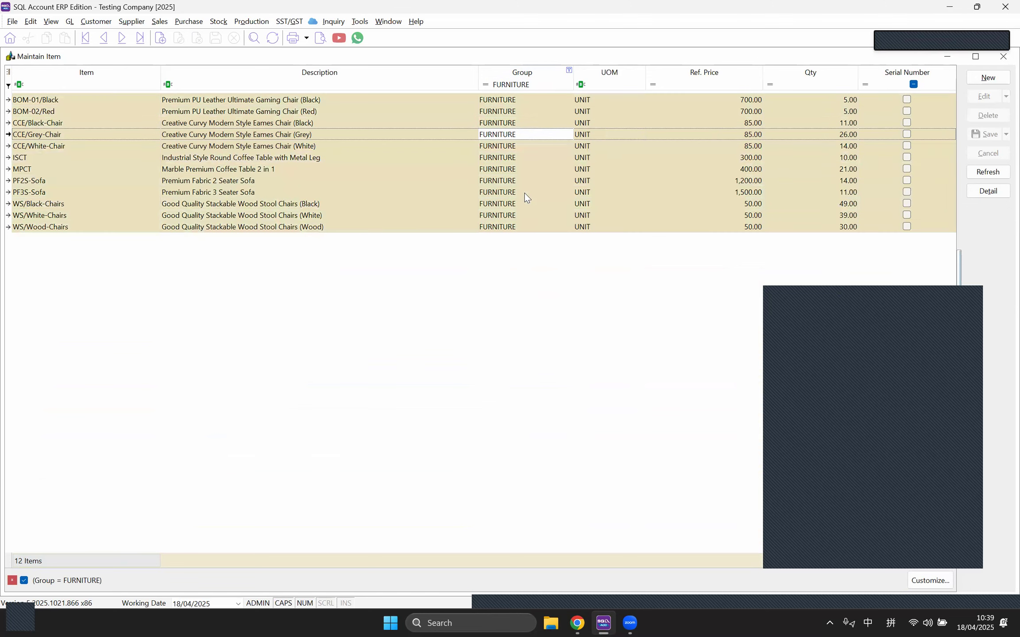
pyautogui.keyDown('ctrl'); pyautogui.click(525, 171); pyautogui.keyUp('ctrl')
pyautogui.rightClick(526, 173)
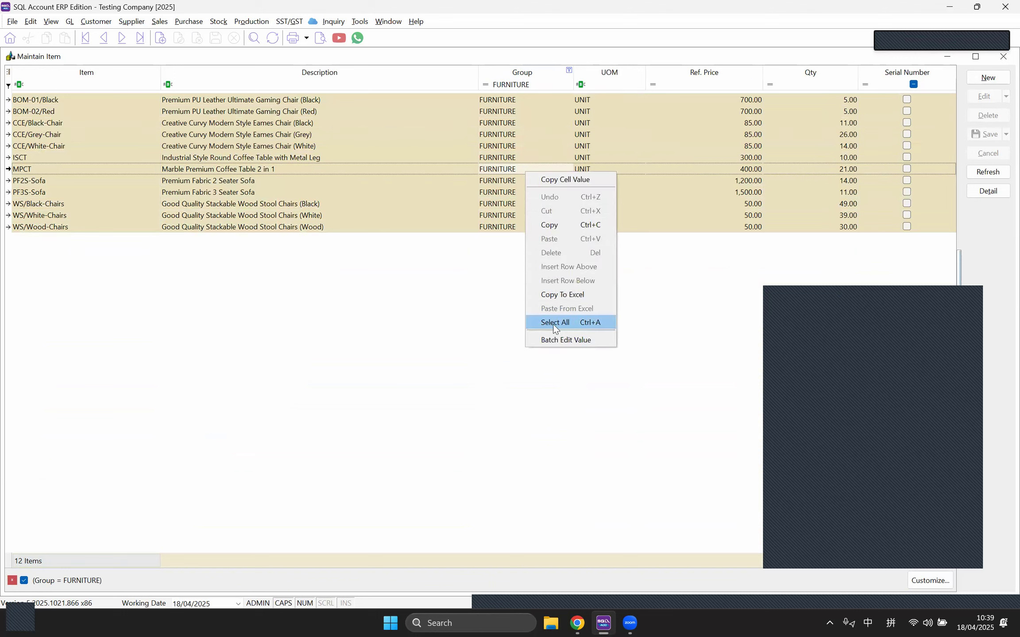
# Step: Start a batch edit of the selected FURNITURE items with Classification ticked
pyautogui.click(526, 257)
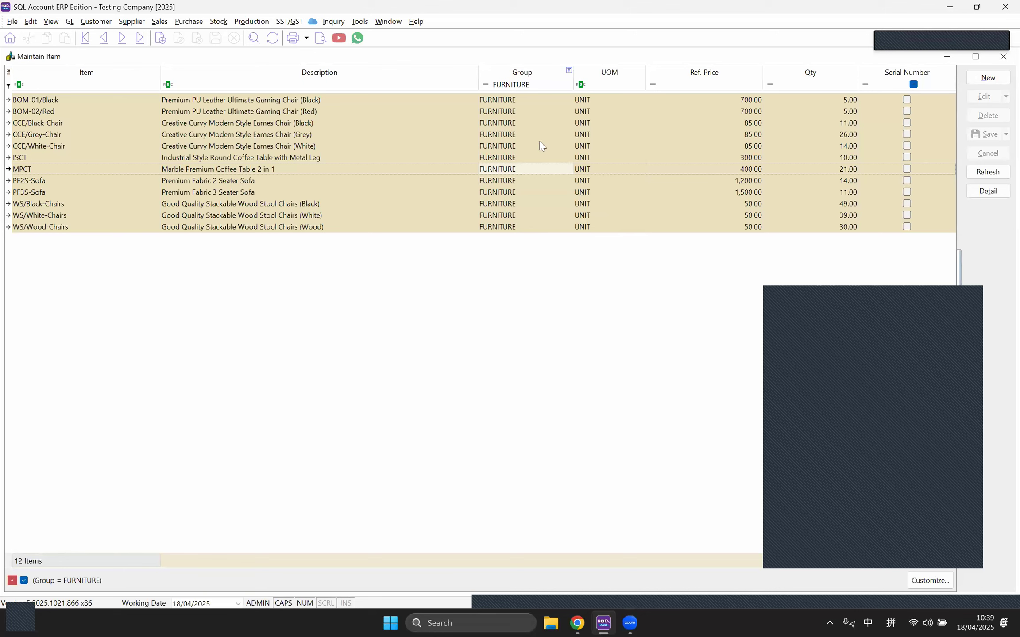
pyautogui.rightClick(525, 177)
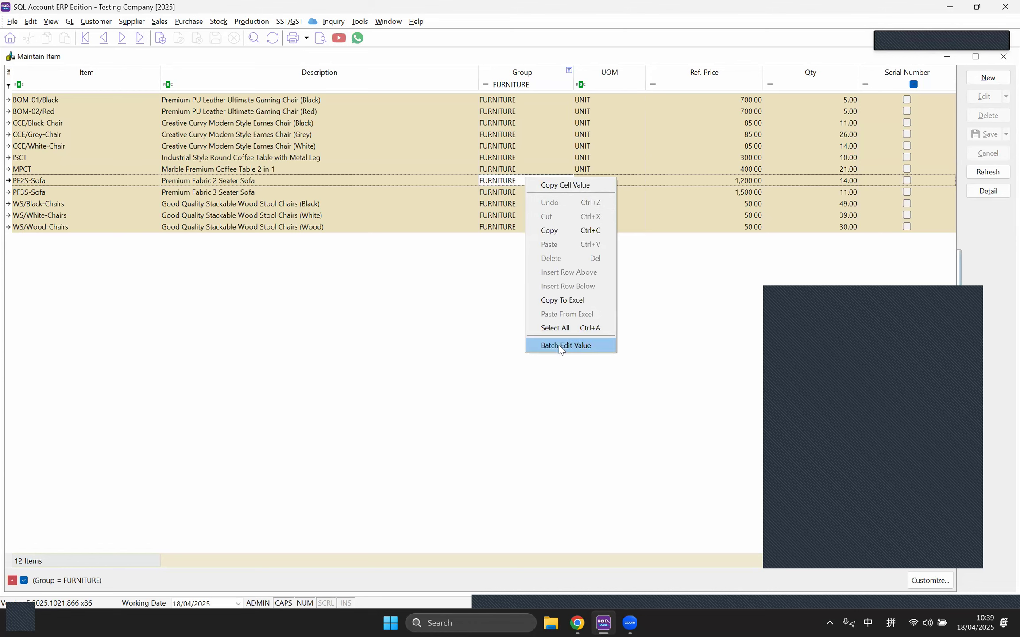
pyautogui.click(559, 345)
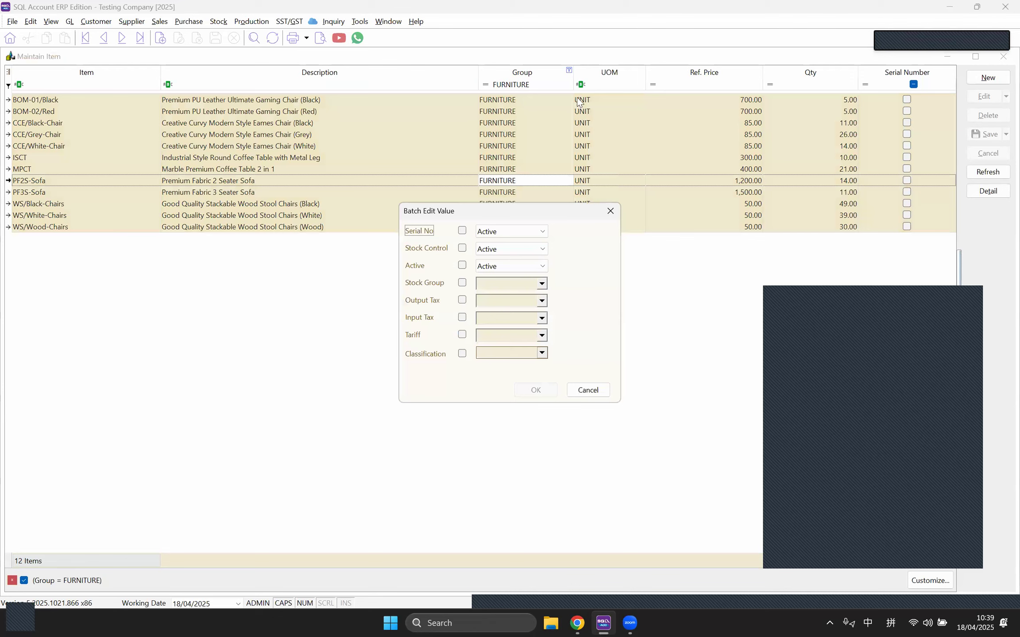
pyautogui.click(463, 354)
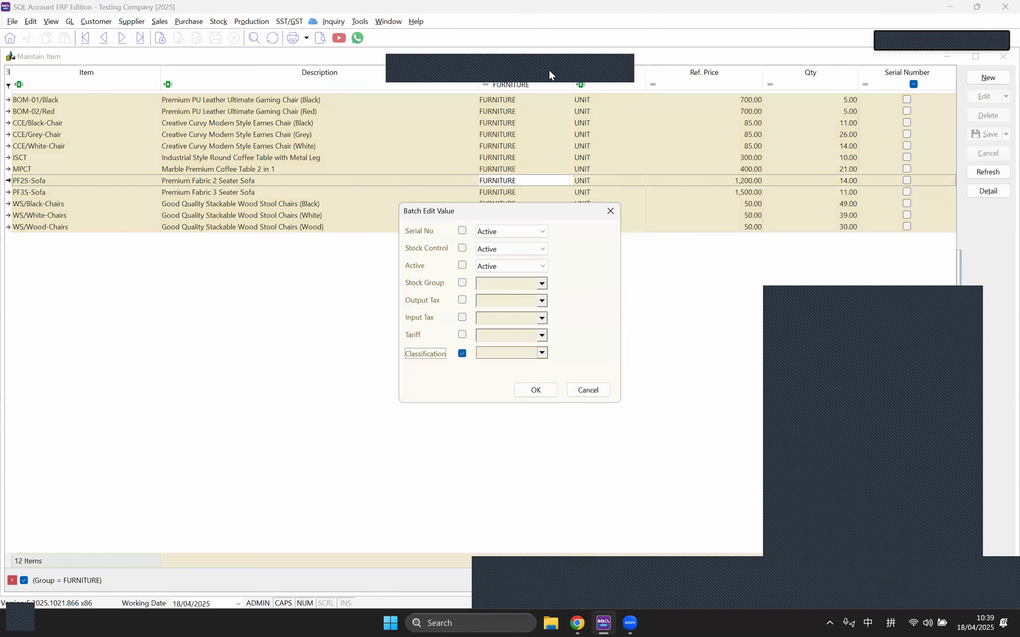
# Step: Set the batch classification to 006 Disbursement and confirm updating all 12 records
pyautogui.click(542, 353)
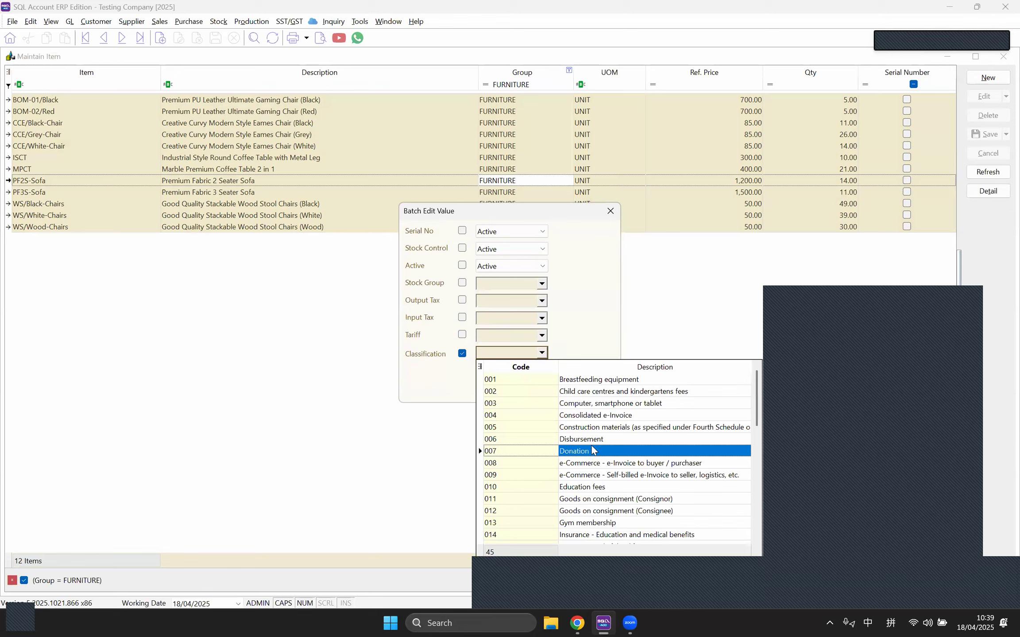
pyautogui.scroll(-10, 593, 451)
pyautogui.scroll(-2, 608, 511)
pyautogui.scroll(10, 609, 509)
pyautogui.scroll(-3, 611, 484)
pyautogui.scroll(3, 578, 478)
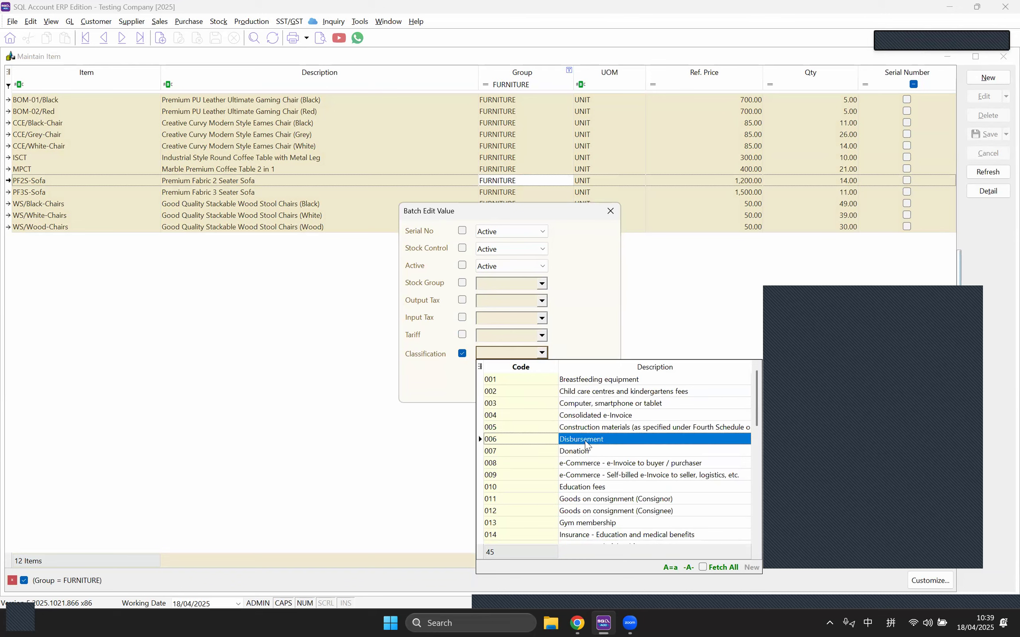
pyautogui.click(586, 440)
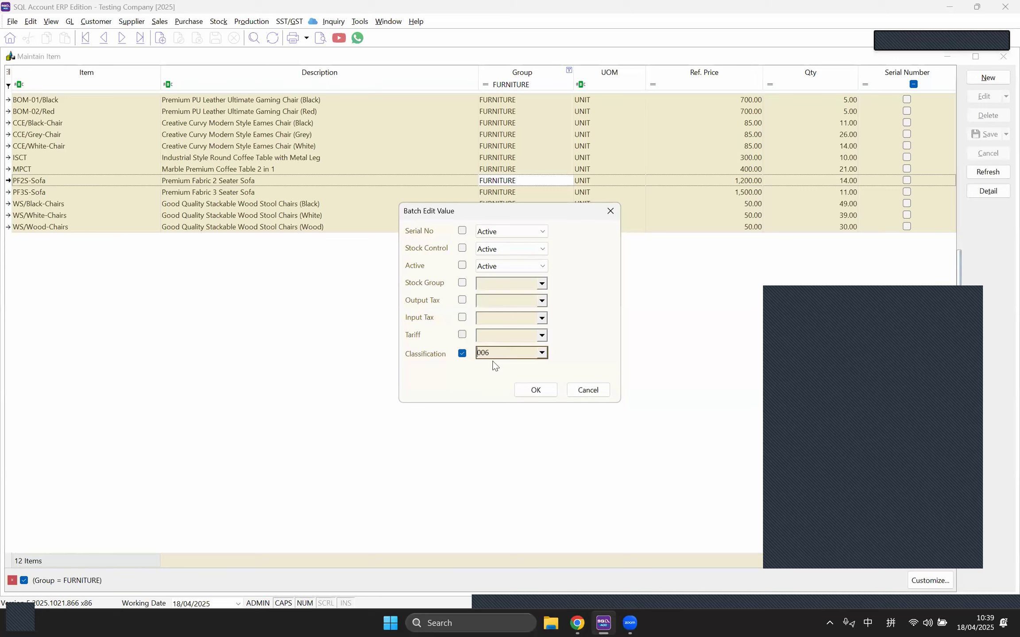
pyautogui.click(532, 390)
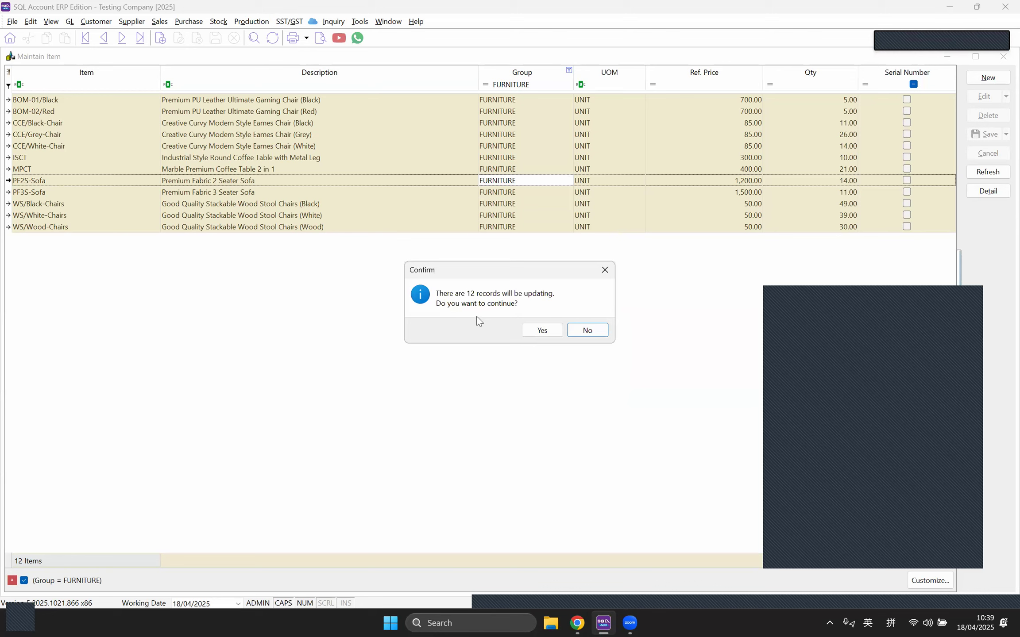
pyautogui.click(541, 331)
pyautogui.press('Return')
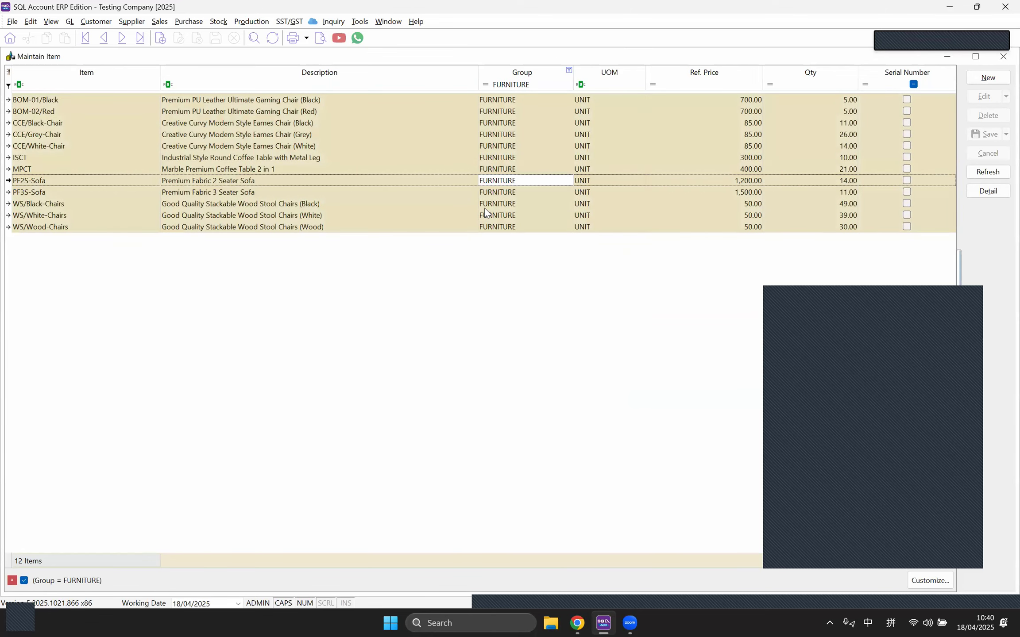
# Step: Confirm WS/Black-Chairs shows 006, clear the FURNITURE filter, and open BOM-01/Black
pyautogui.doubleClick(485, 207)
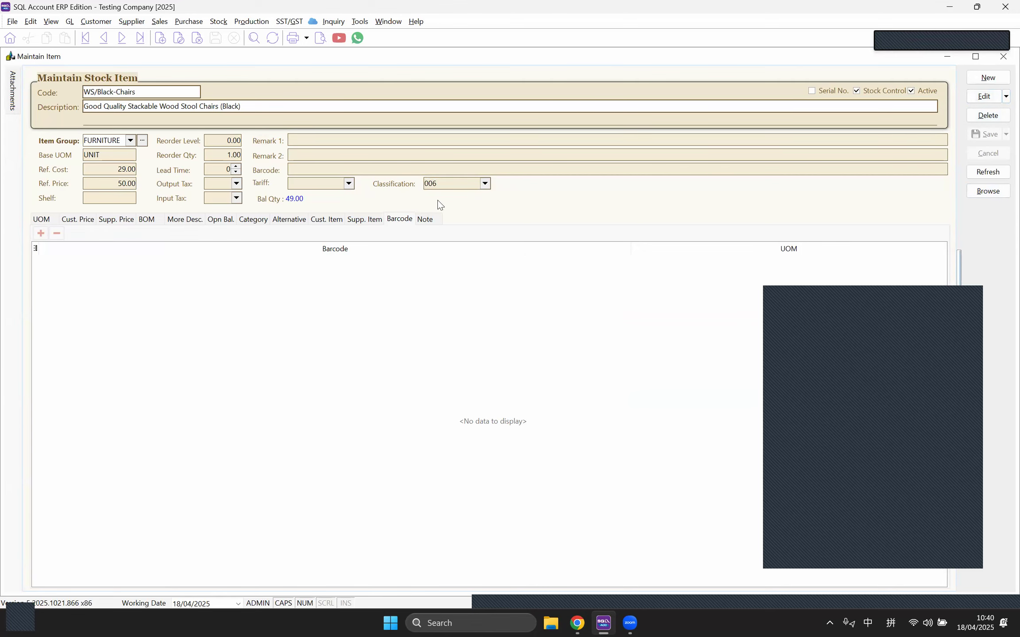
pyautogui.click(999, 198)
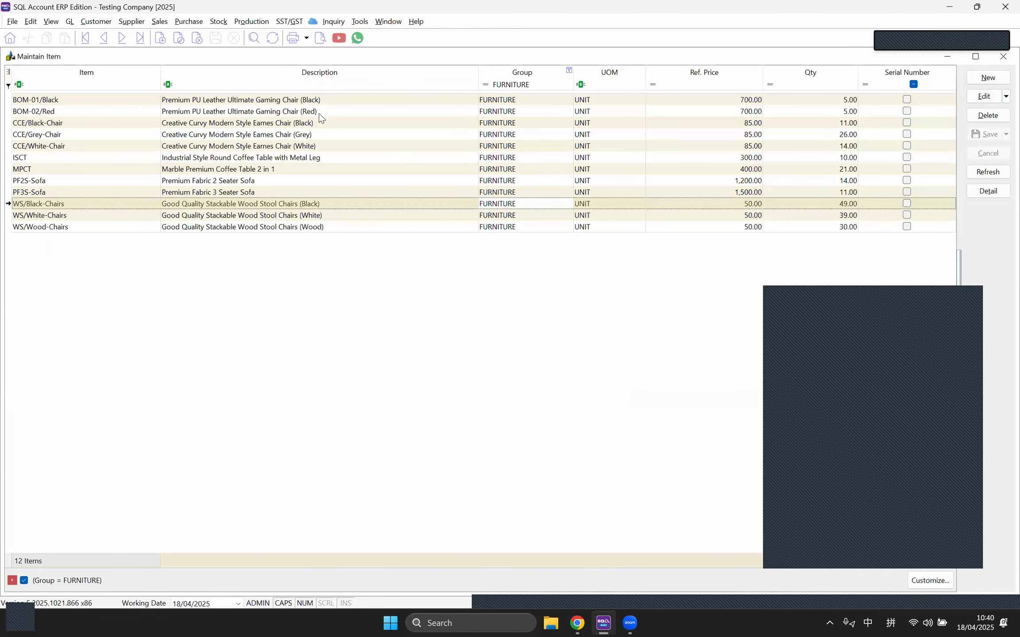
pyautogui.click(11, 580)
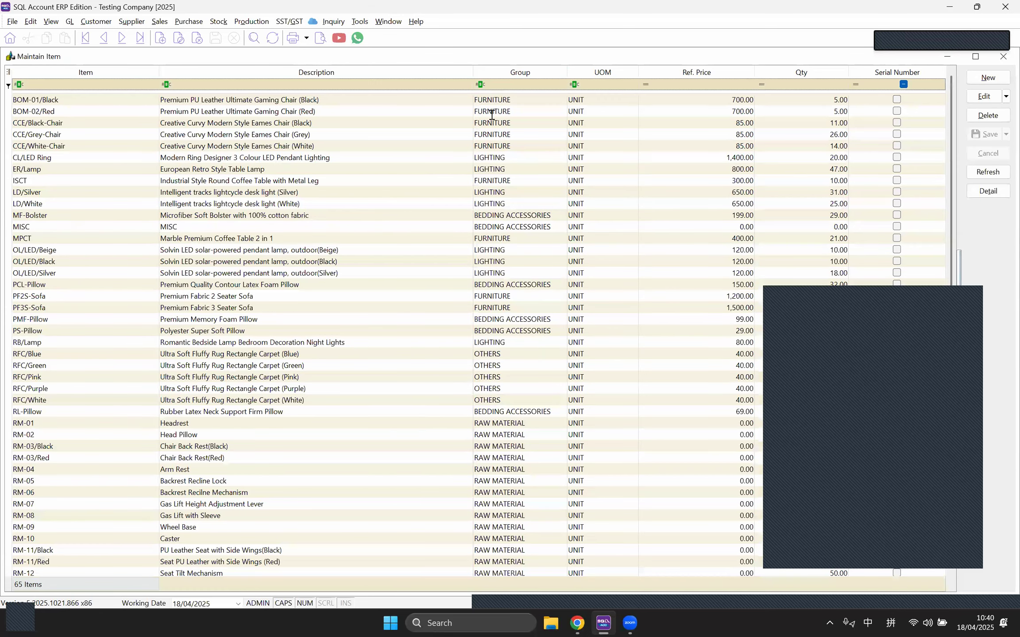
pyautogui.doubleClick(495, 104)
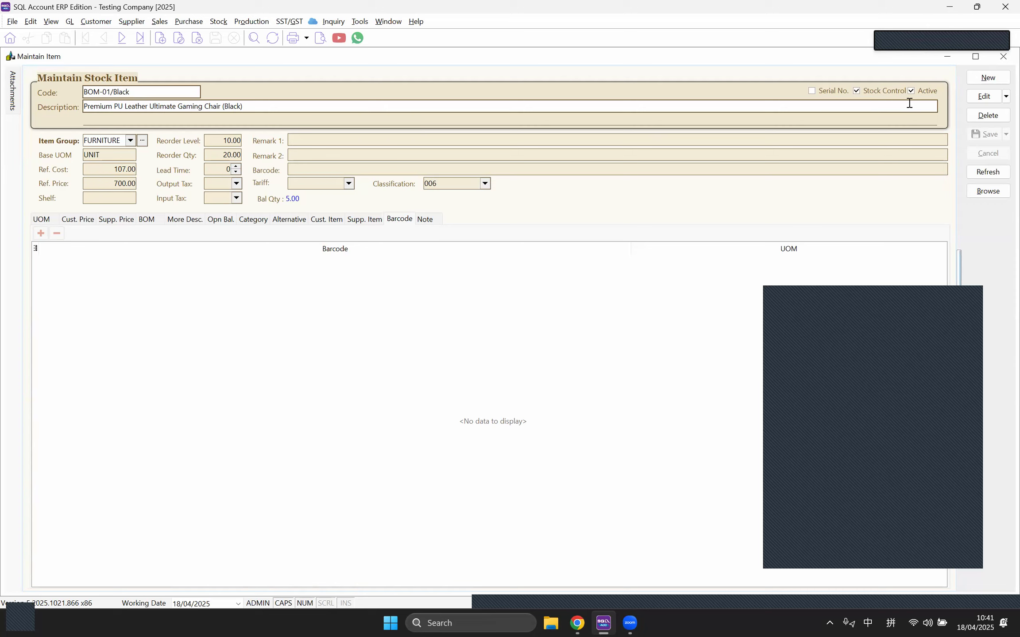
# Step: View BOM-01/Black's UOM and empty Cust. Price lists, then put the item into edit mode
pyautogui.click(139, 94)
pyautogui.click(41, 219)
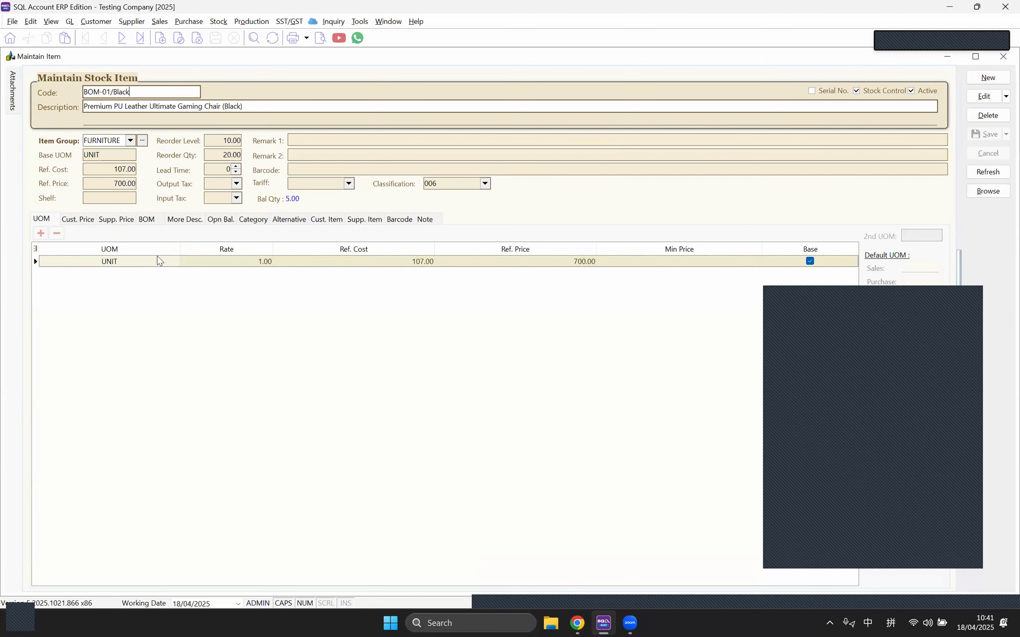
pyautogui.click(84, 220)
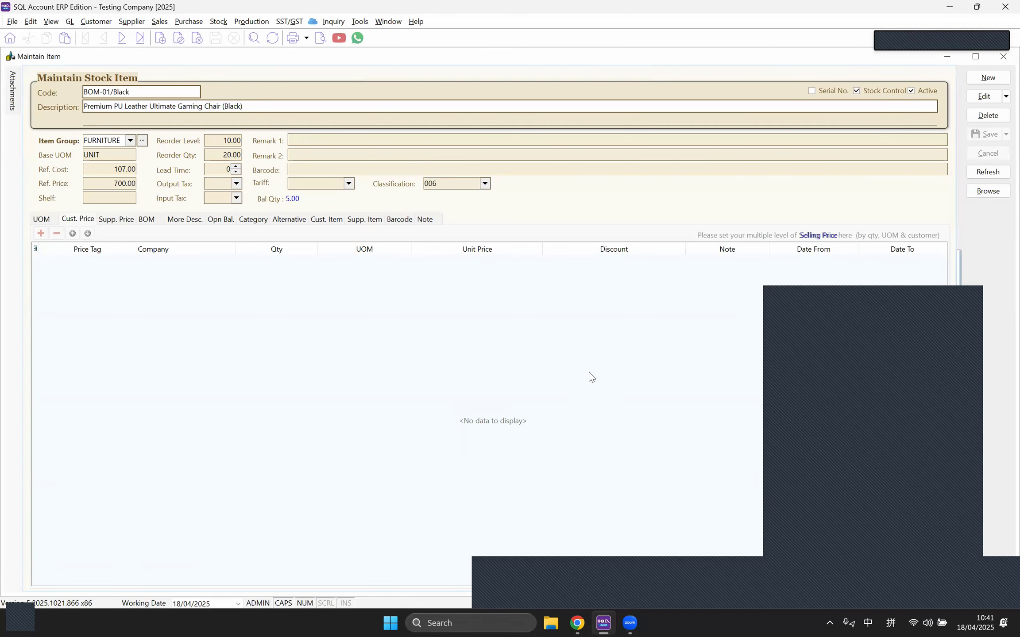
pyautogui.click(983, 96)
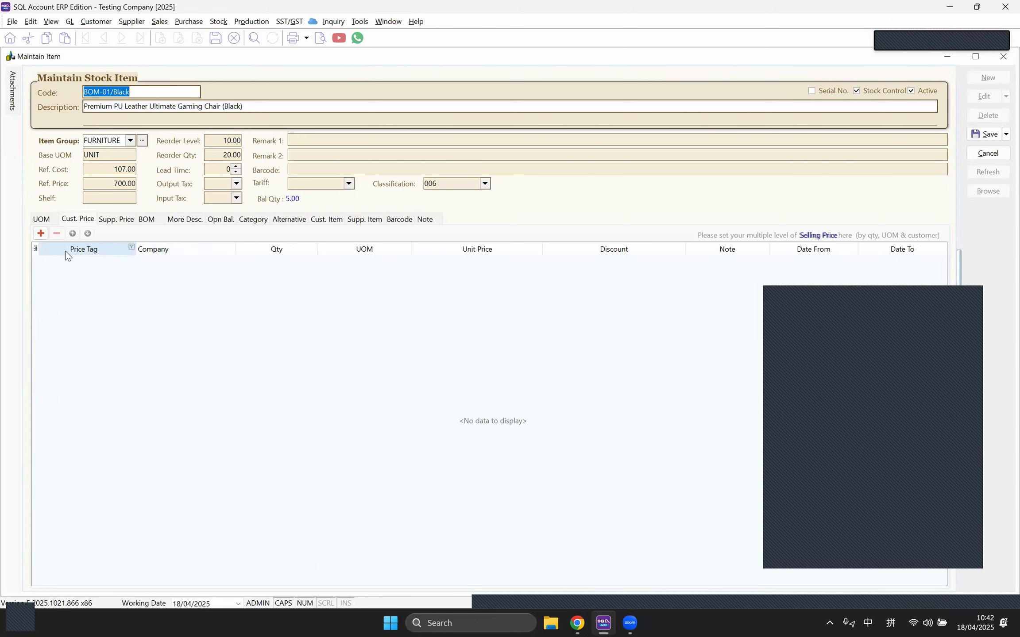
pyautogui.click(101, 22)
# Step: Open the A HOME FURNISHING & SERVICE customer record and check its price tag choices
pyautogui.click(105, 38)
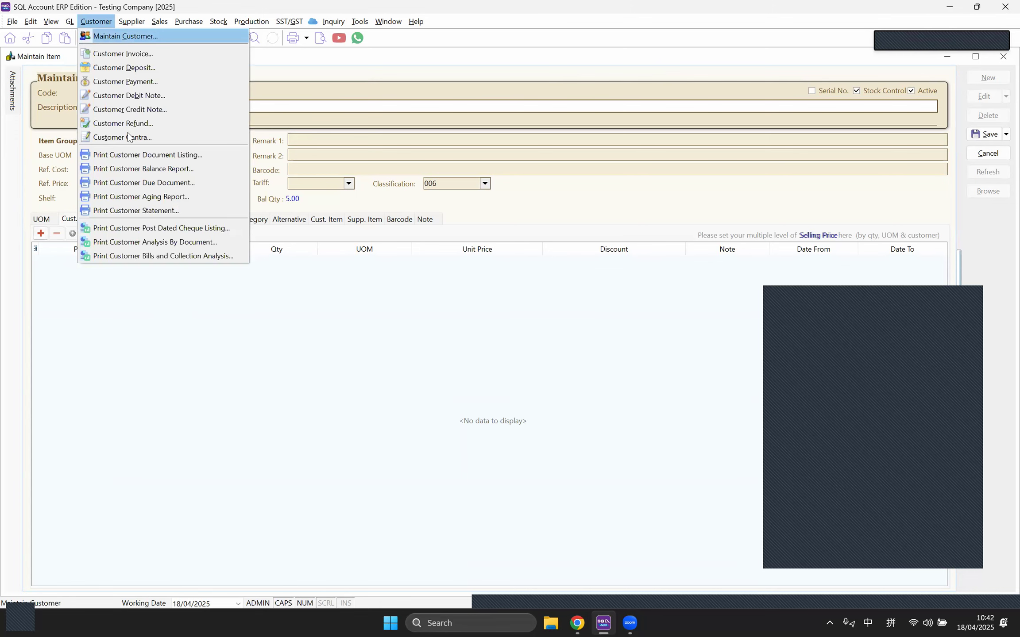
pyautogui.doubleClick(99, 101)
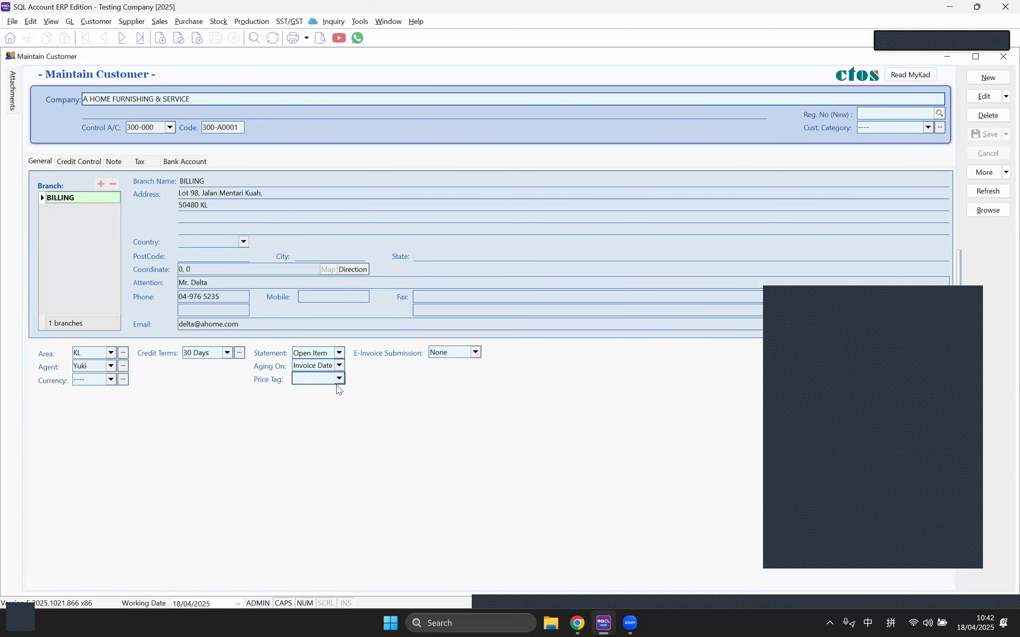
pyautogui.click(339, 379)
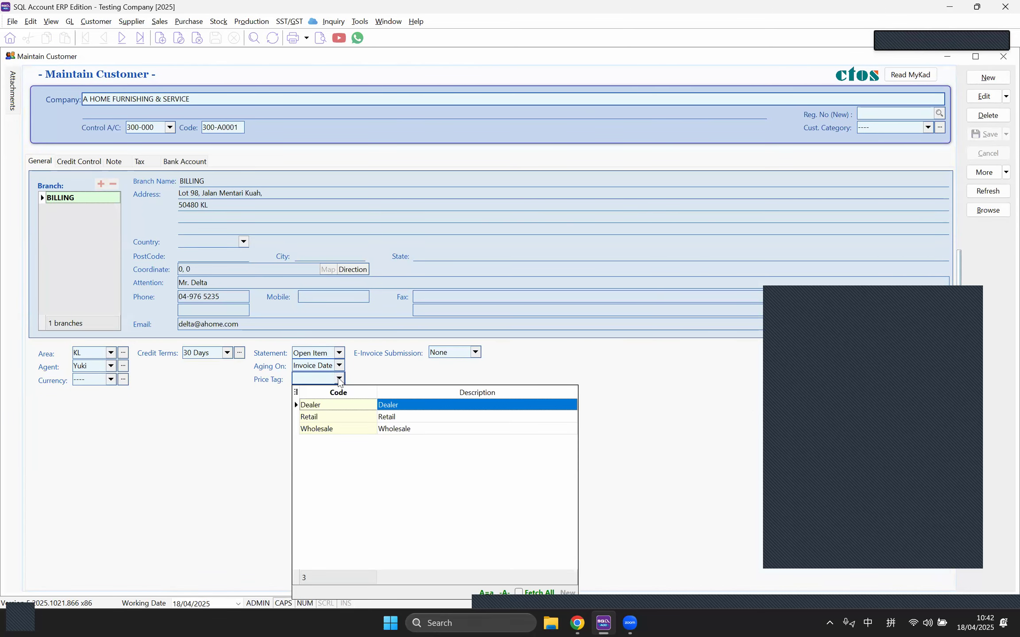
# Step: Review the existing Wholesale and Dealer entries in the stock price tag maintenance
pyautogui.click(222, 28)
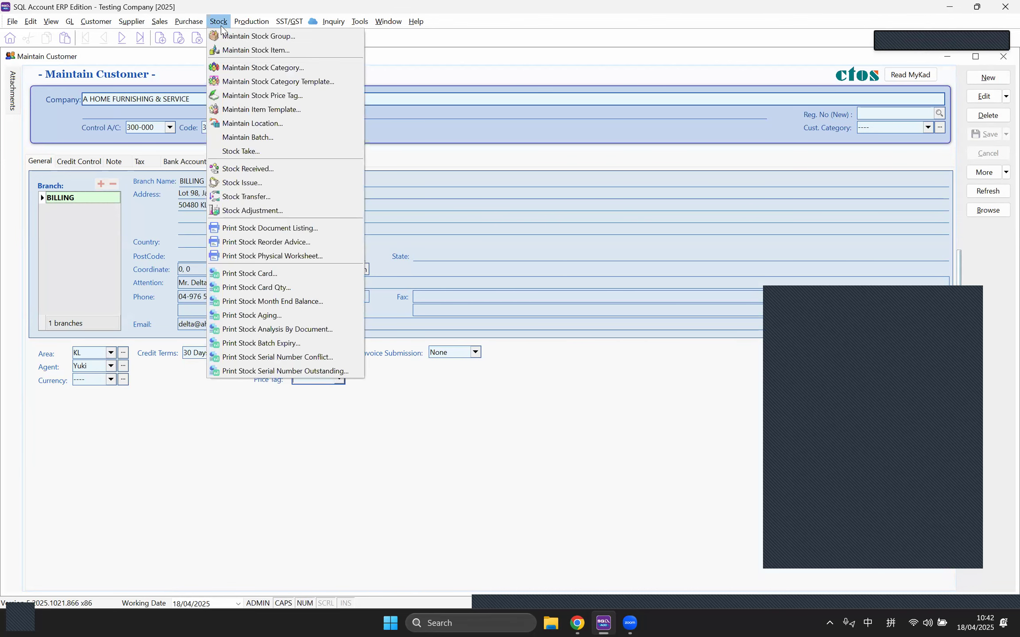
pyautogui.click(258, 99)
pyautogui.click(404, 229)
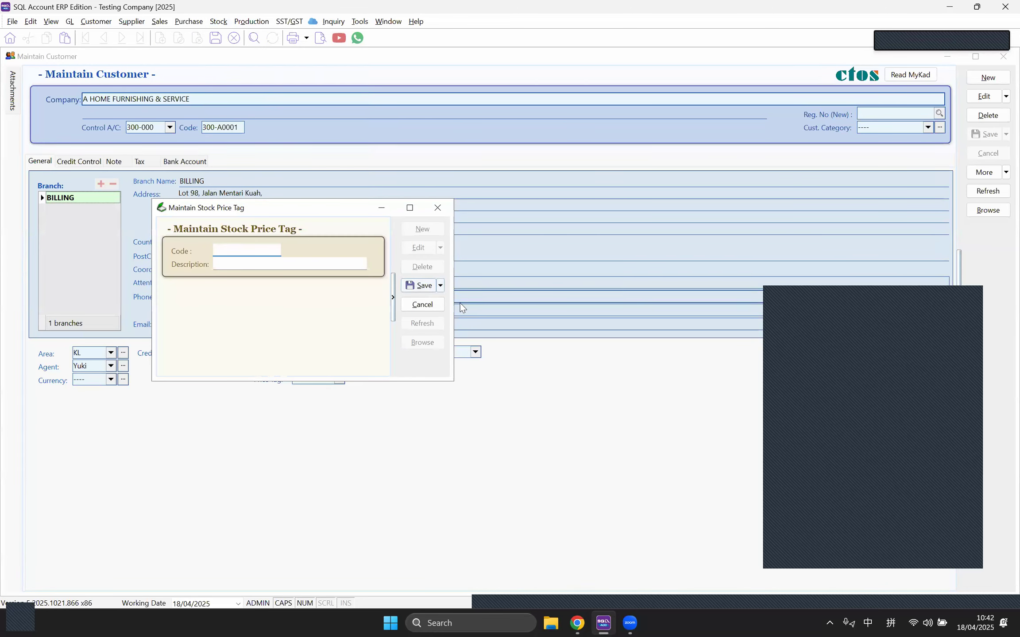
pyautogui.click(423, 304)
pyautogui.click(422, 343)
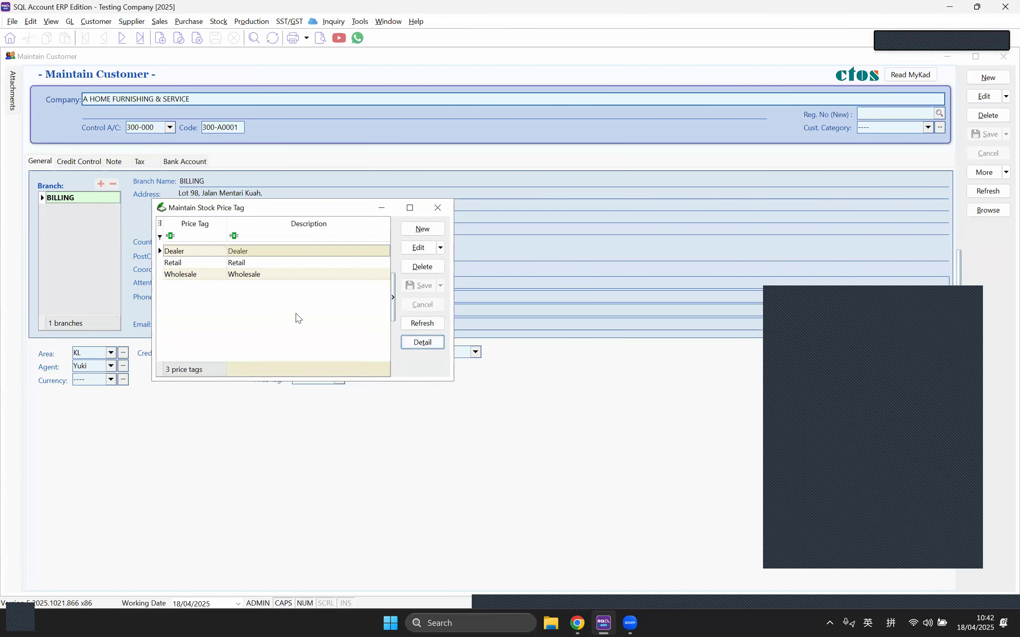
pyautogui.click(253, 275)
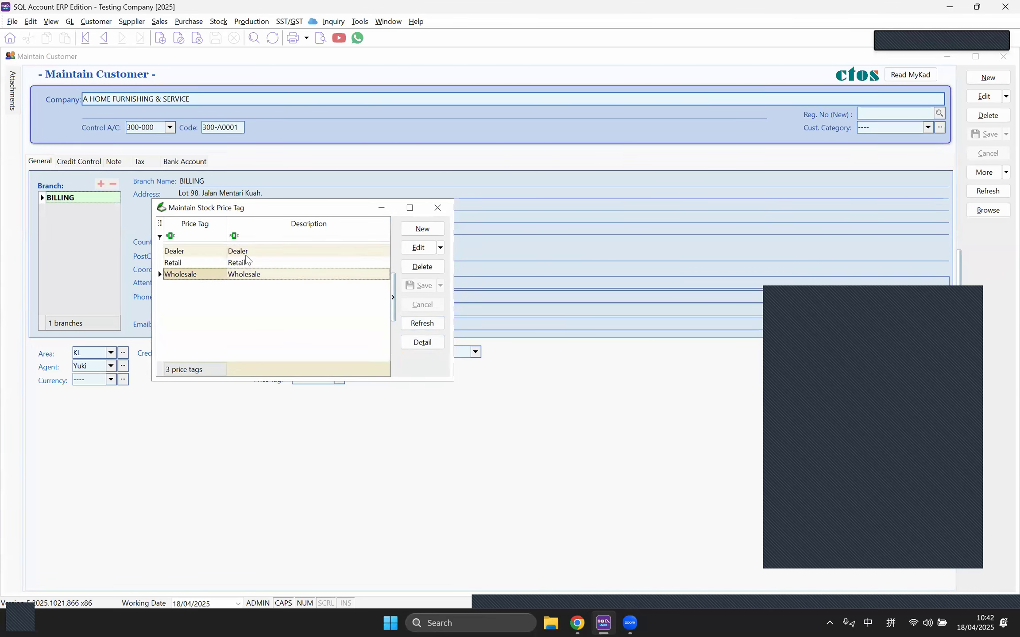
pyautogui.click(246, 256)
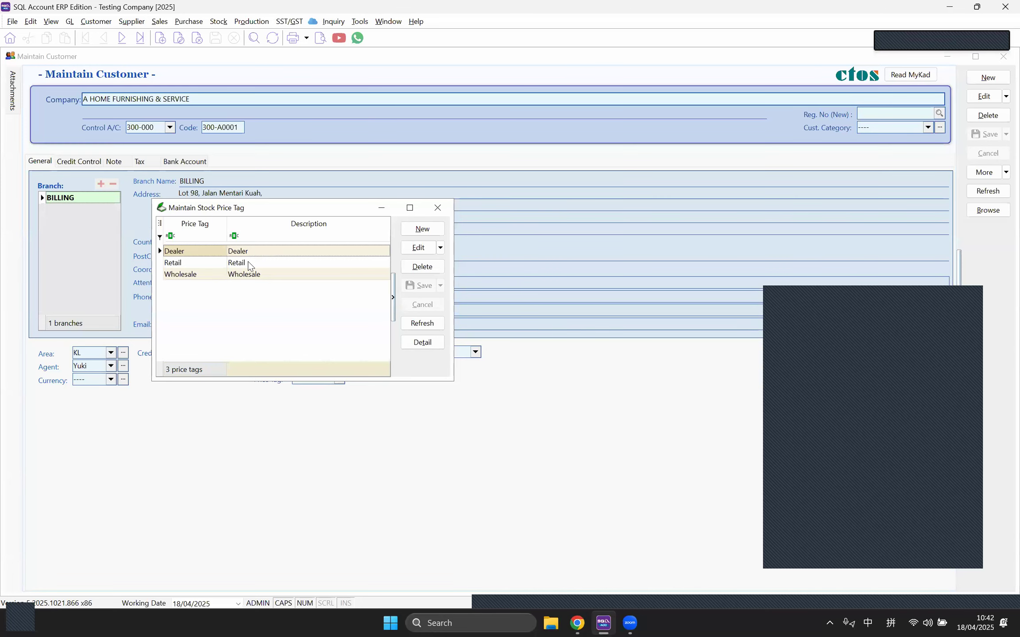
pyautogui.click(251, 273)
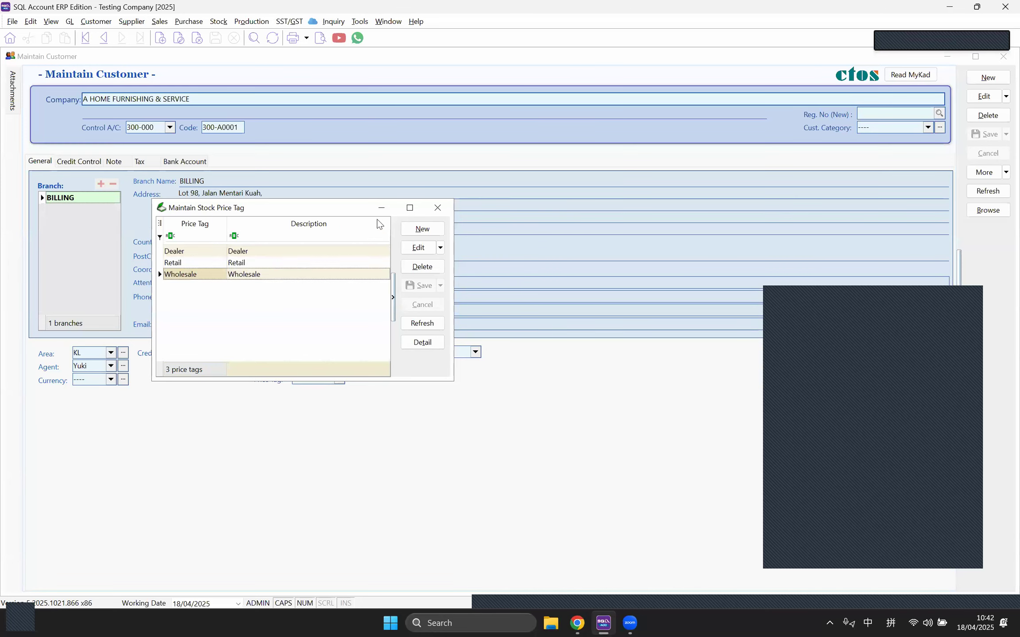
pyautogui.click(432, 215)
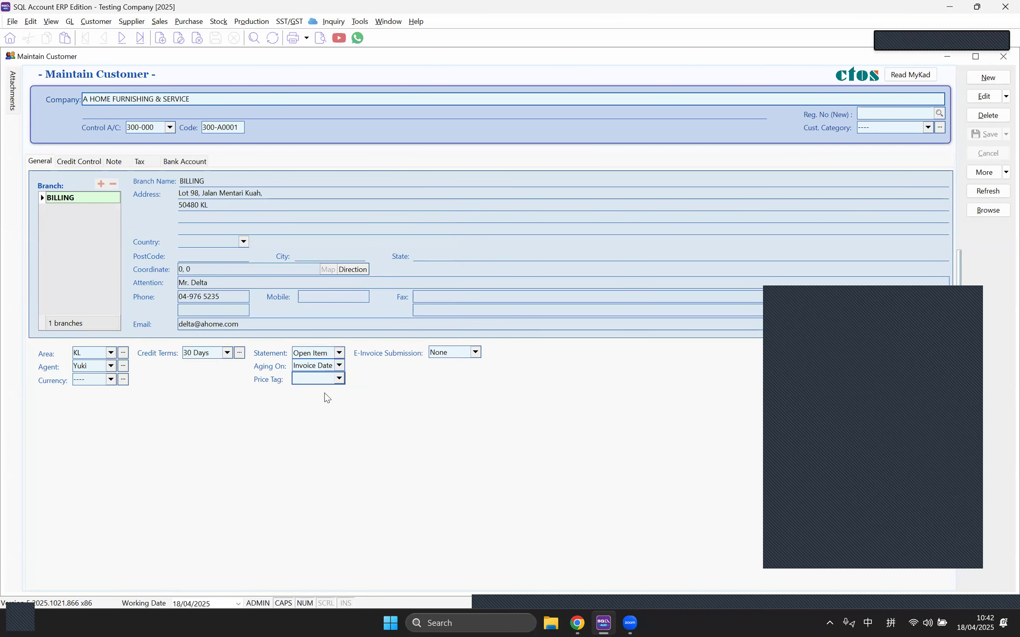
# Step: Give the customer the Dealer price tag, save, and close the record
pyautogui.click(339, 379)
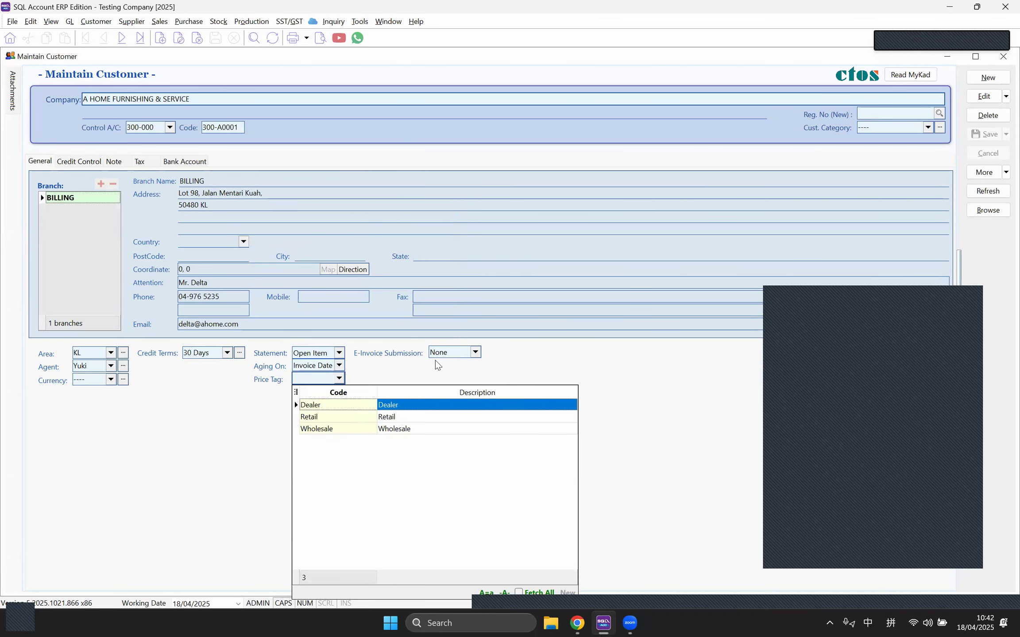
pyautogui.click(398, 361)
pyautogui.click(984, 96)
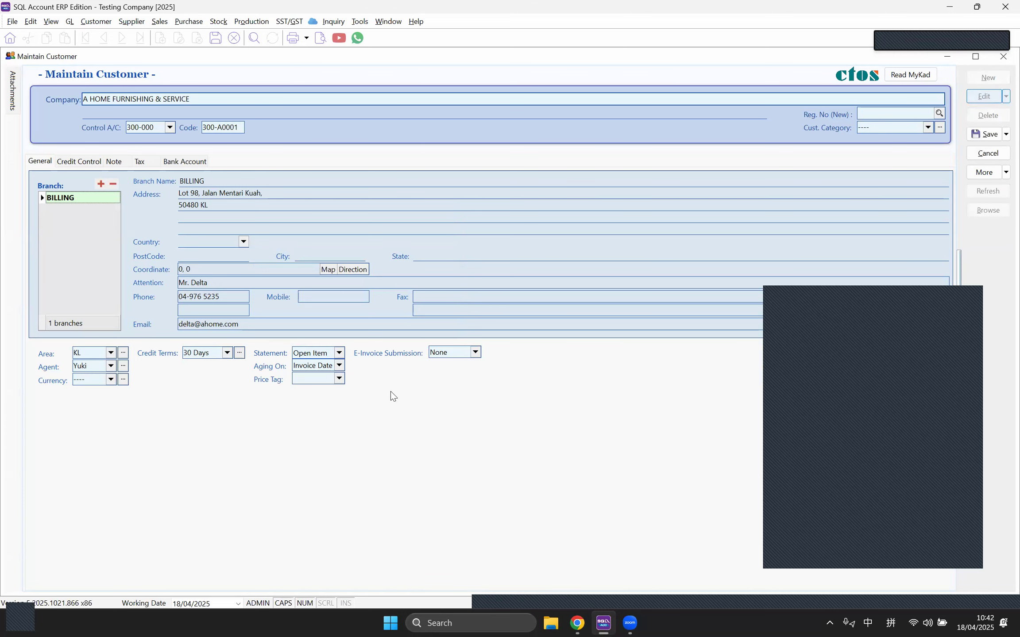
pyautogui.click(339, 380)
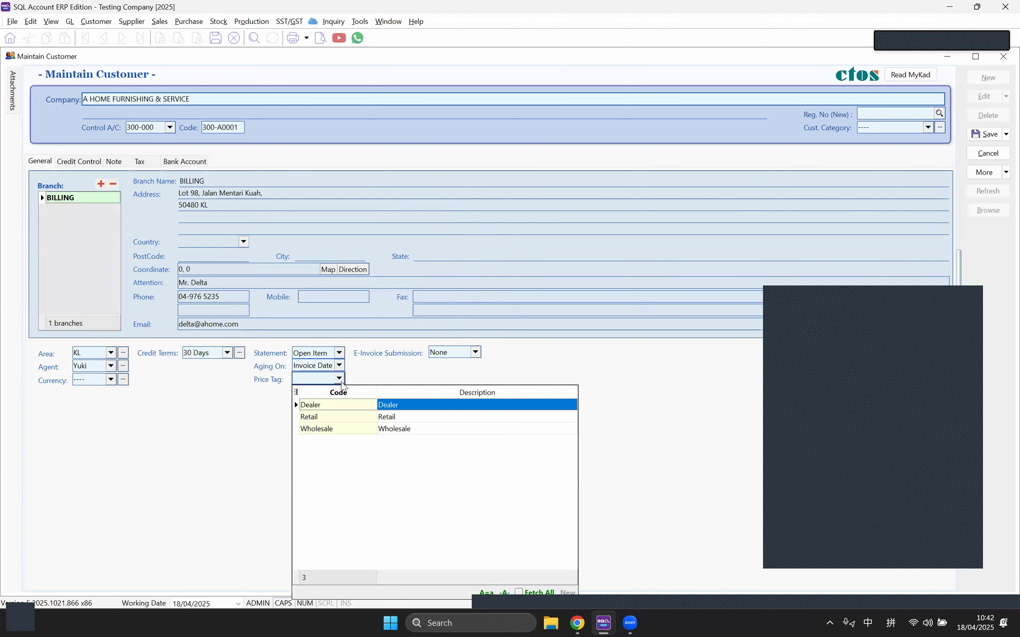
pyautogui.click(371, 411)
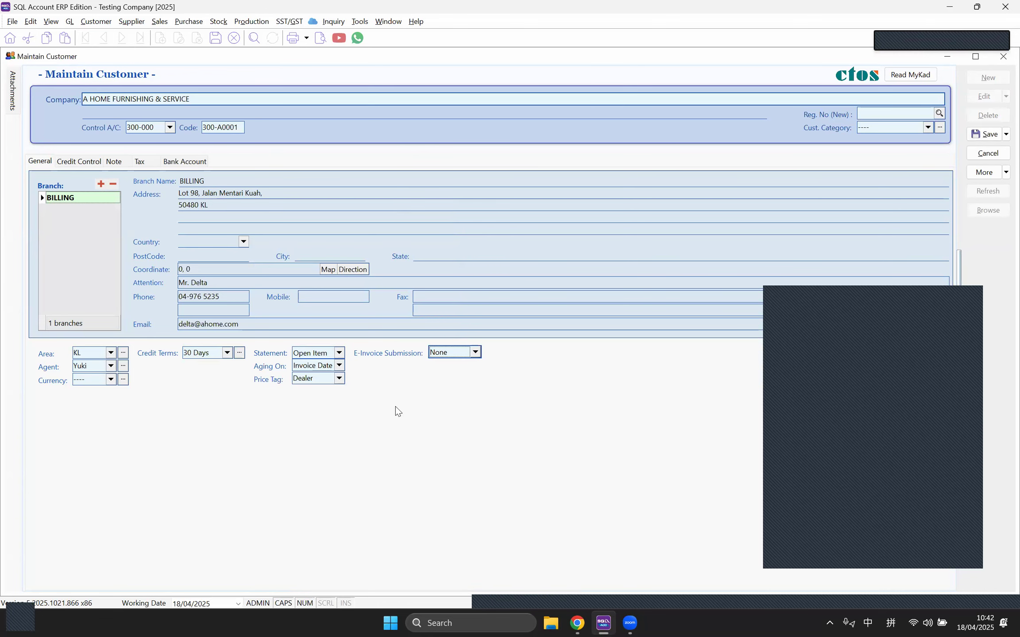
pyautogui.click(984, 134)
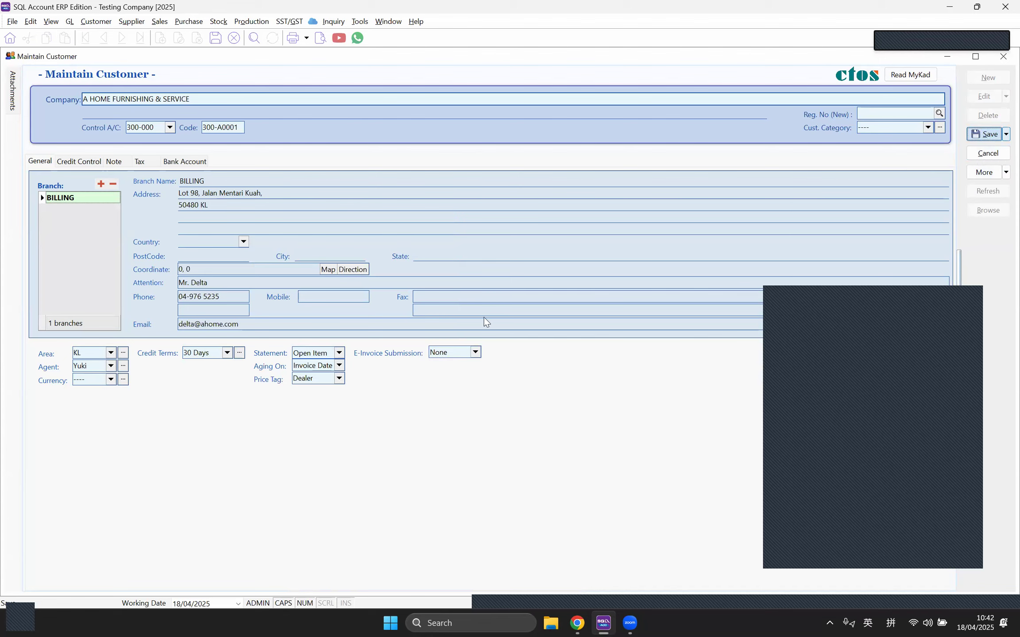
pyautogui.click(1003, 56)
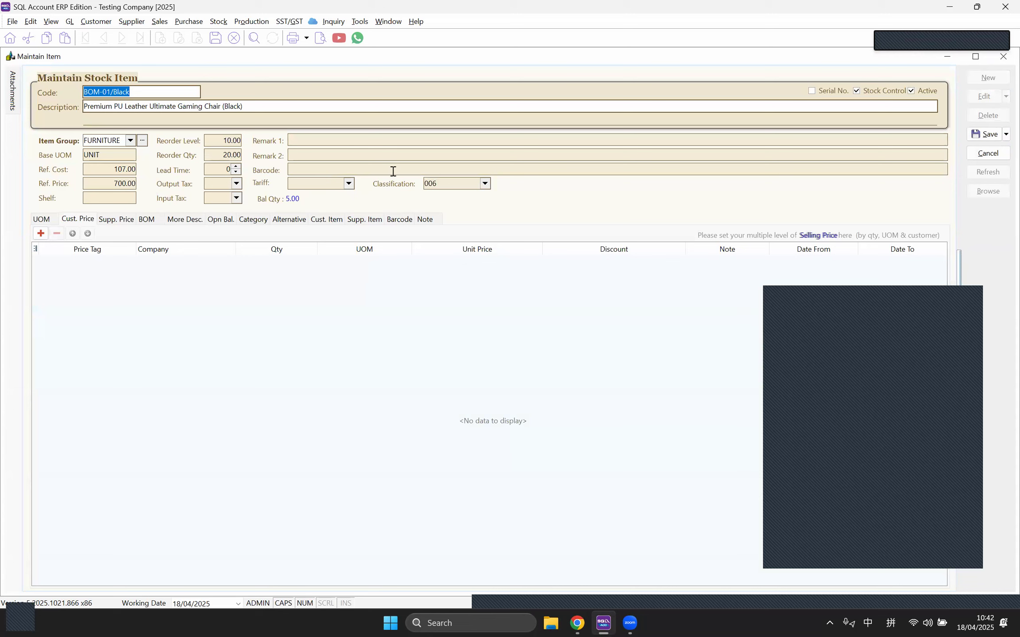
# Step: Add a Dealer customer price row with quantity 1 for BOM-01/Black
pyautogui.click(40, 233)
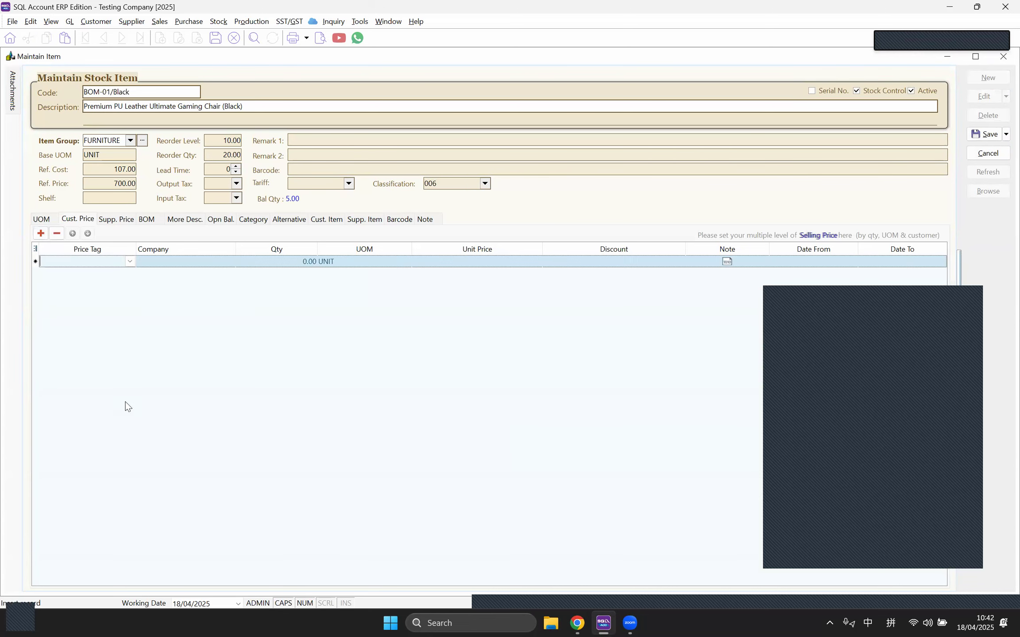
pyautogui.click(129, 265)
pyautogui.click(129, 287)
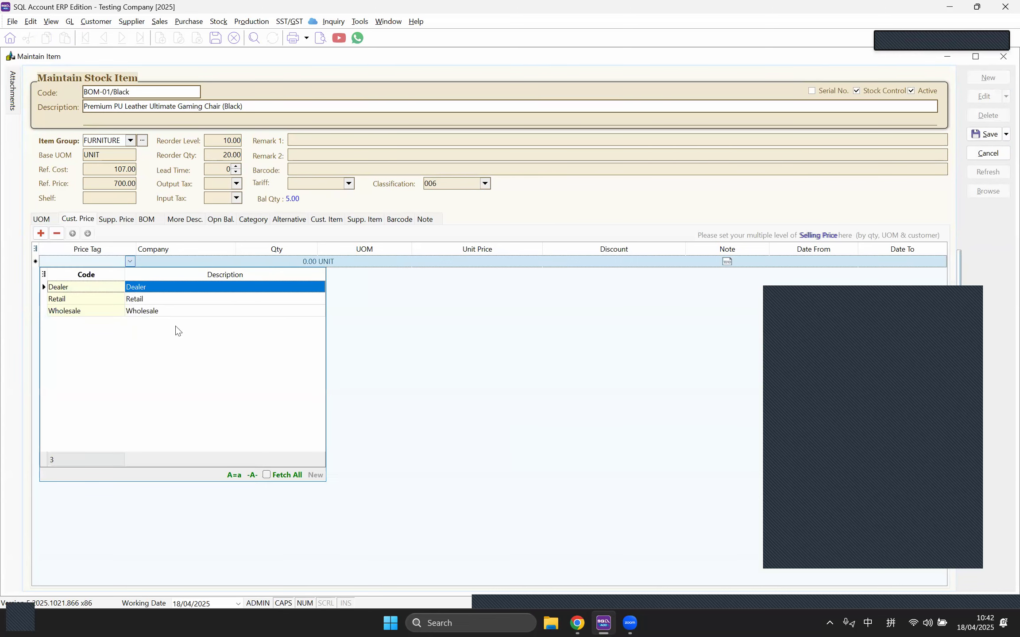
pyautogui.click(299, 260)
pyautogui.write('1')
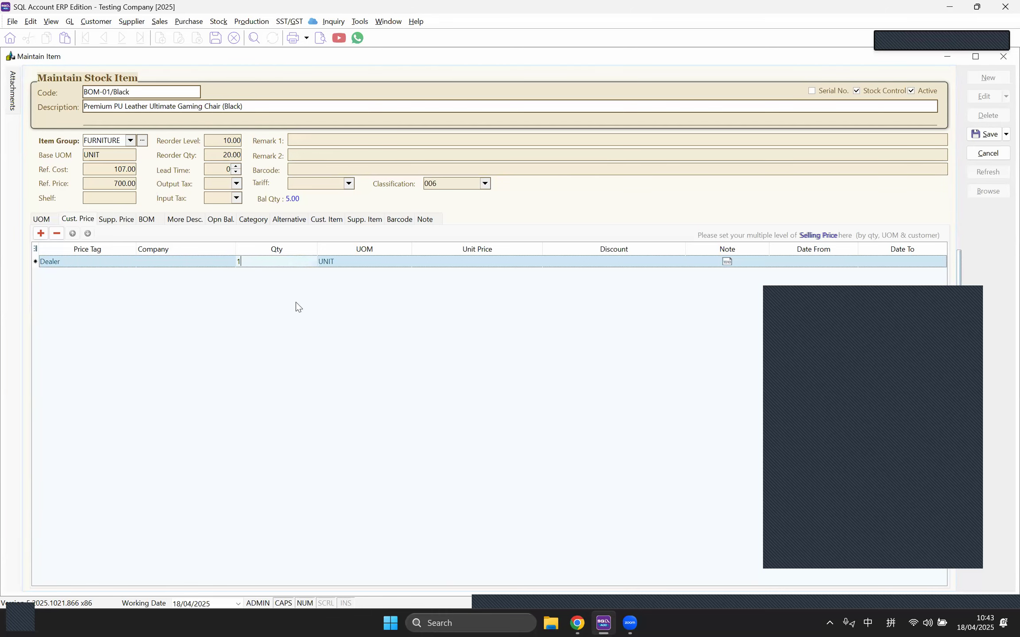
pyautogui.click(103, 184)
pyautogui.doubleClick(101, 184)
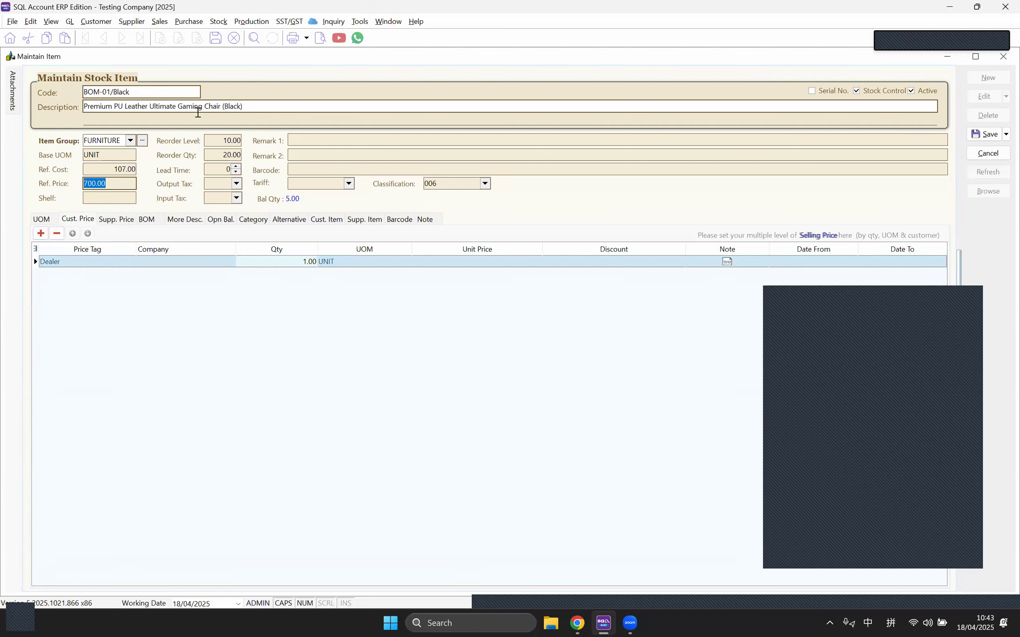
# Step: Set the Dealer row's unit price to 500.00 with a 5% discount and save the item
pyautogui.click(486, 264)
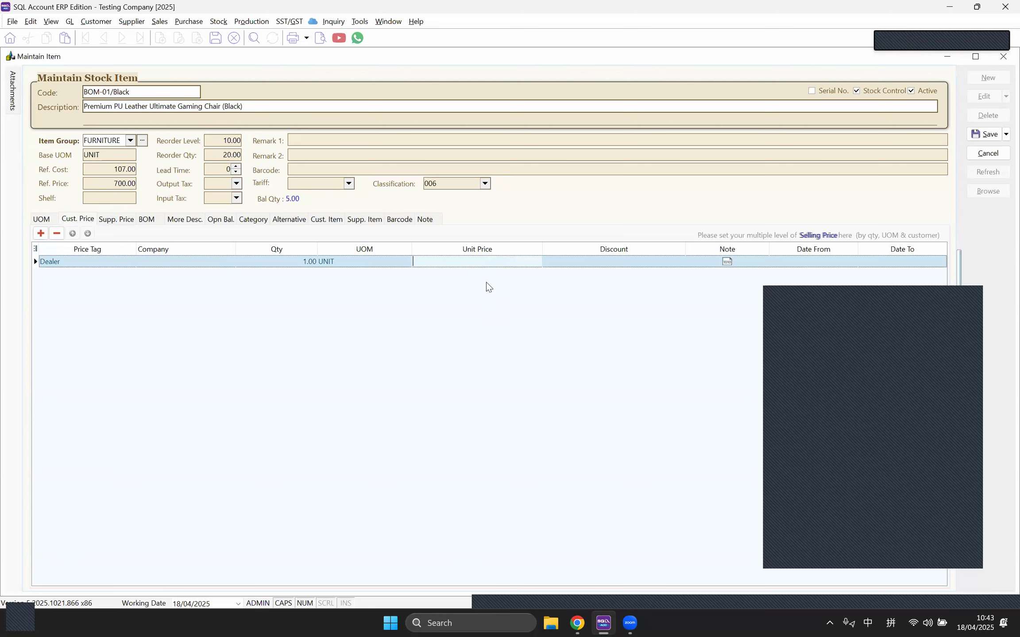
pyautogui.write('500')
pyautogui.press('Return')
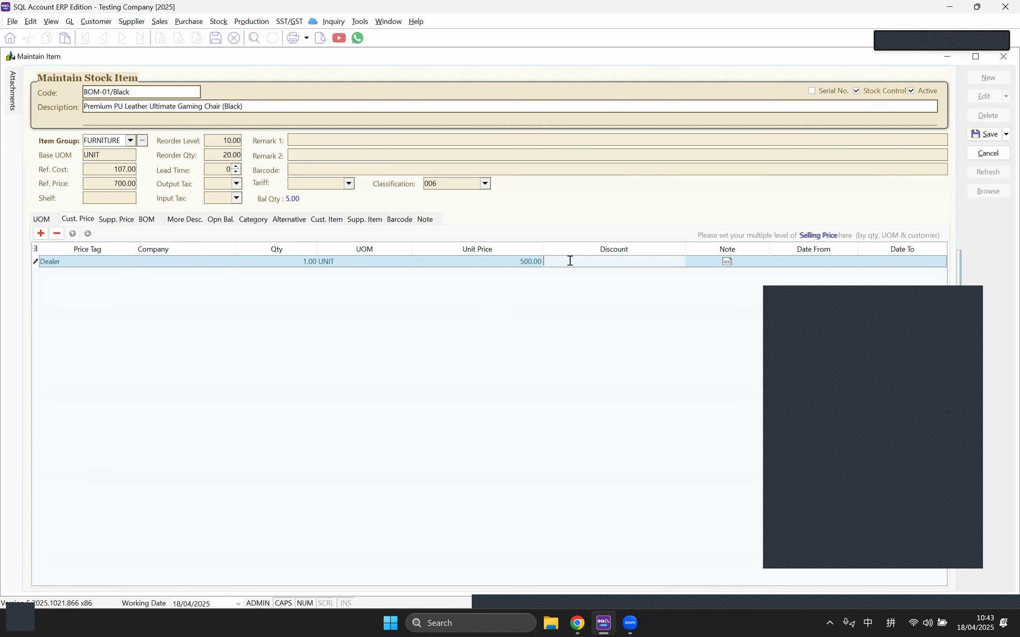
pyautogui.write('5%')
pyautogui.click(761, 262)
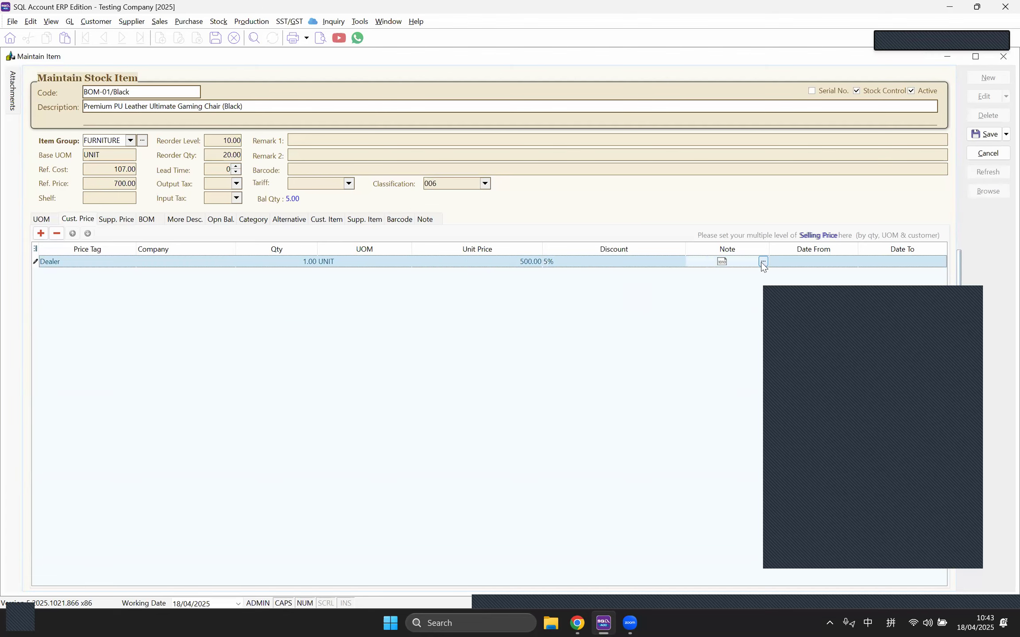
pyautogui.click(763, 262)
pyautogui.click(663, 186)
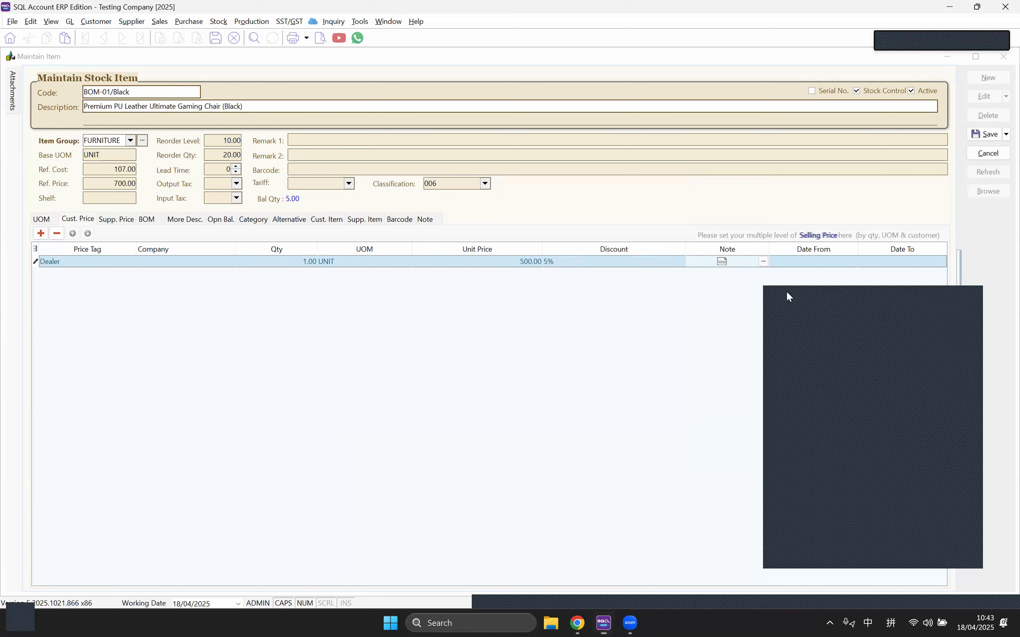
pyautogui.moveTo(786, 291); pyautogui.dragTo(797, 315)
pyautogui.click(822, 255)
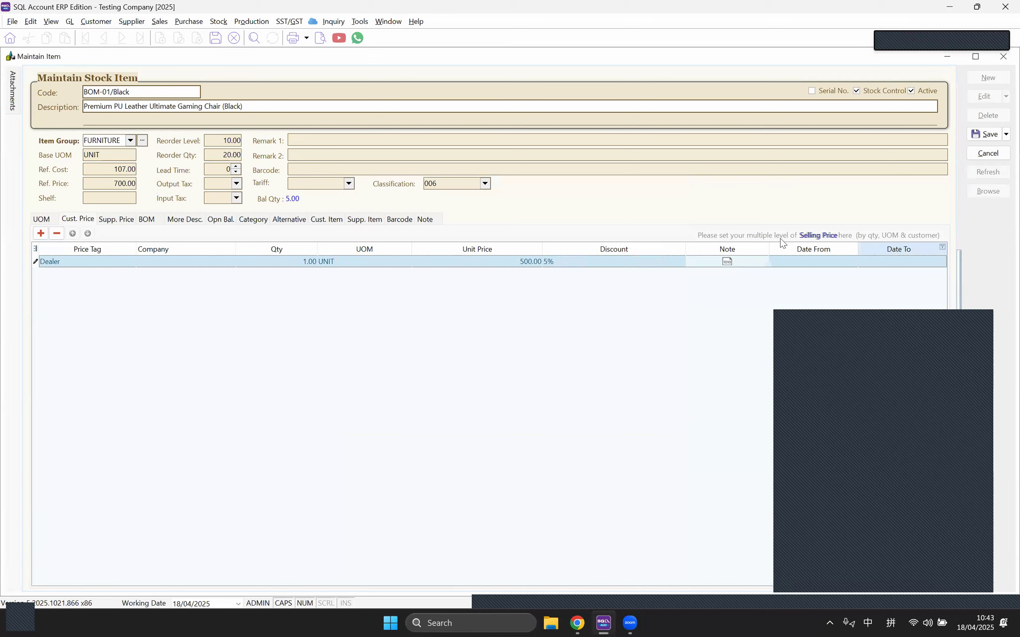
pyautogui.click(989, 135)
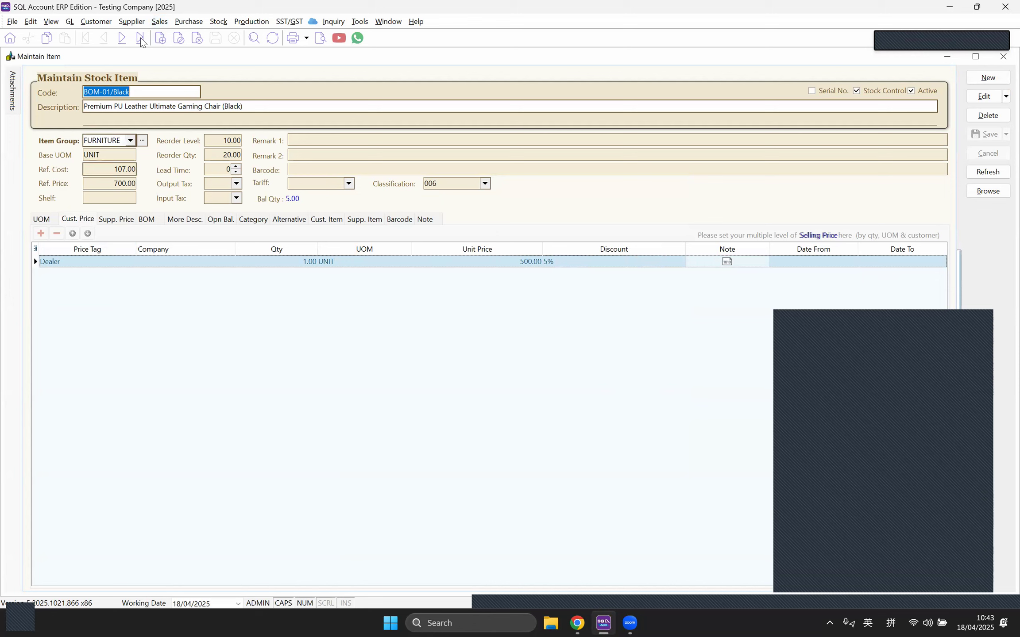
pyautogui.click(159, 23)
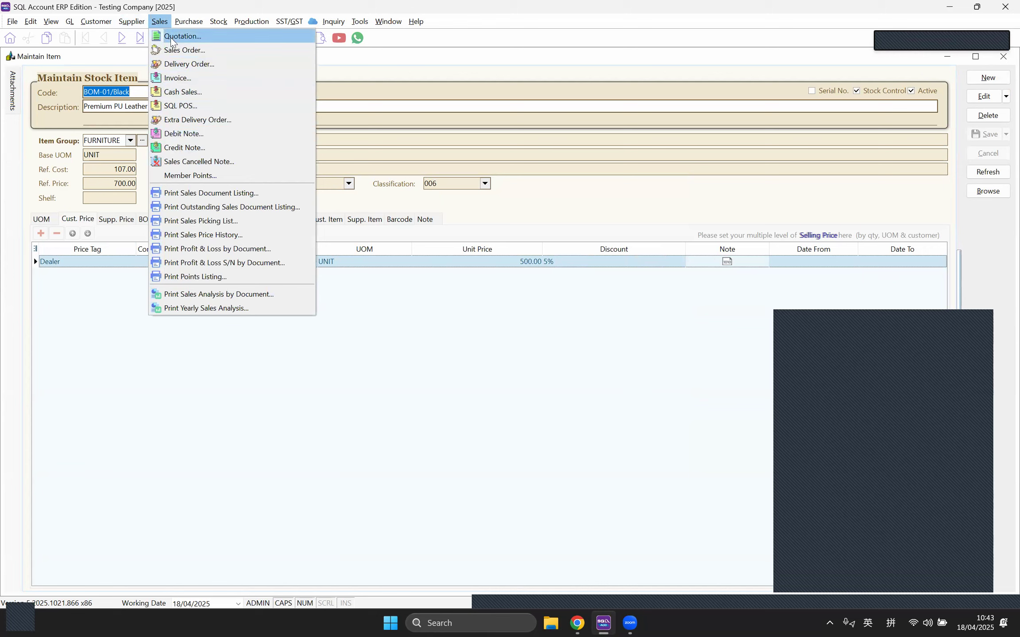
# Step: Open the invoice list of 18 invoices, topped by IV-00018 for 700.00
pyautogui.click(177, 83)
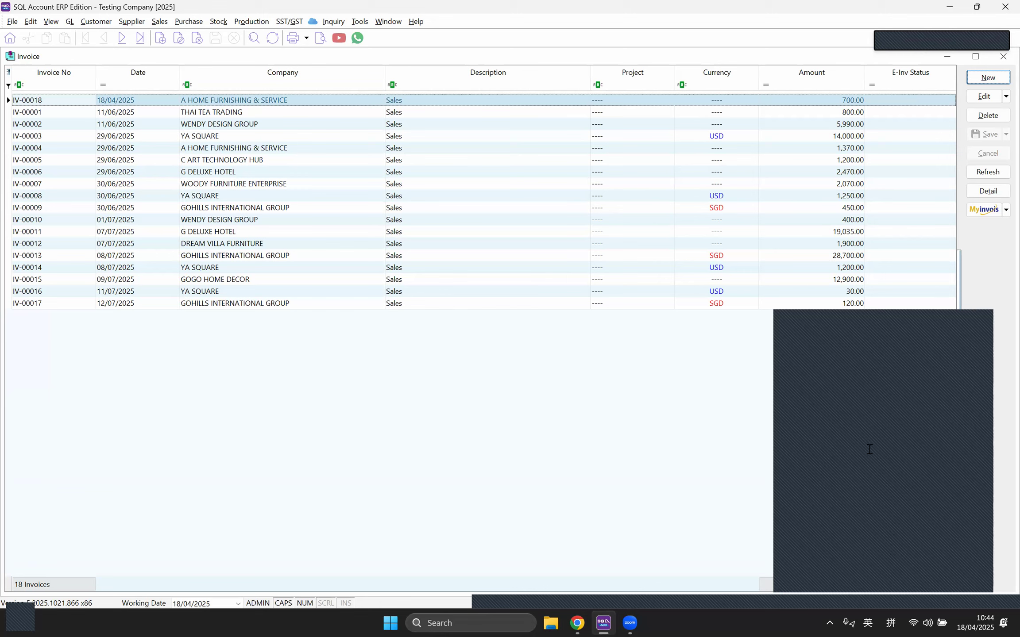
pyautogui.click(218, 21)
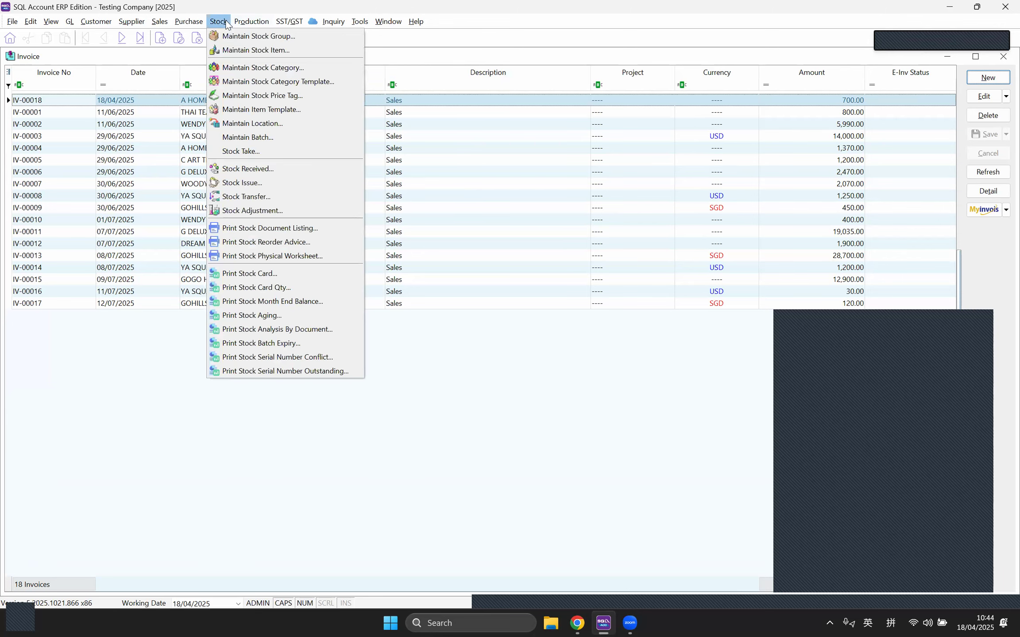
# Step: Select all 65 stock items and batch-set their Classification to 006 Disbursement
pyautogui.click(234, 45)
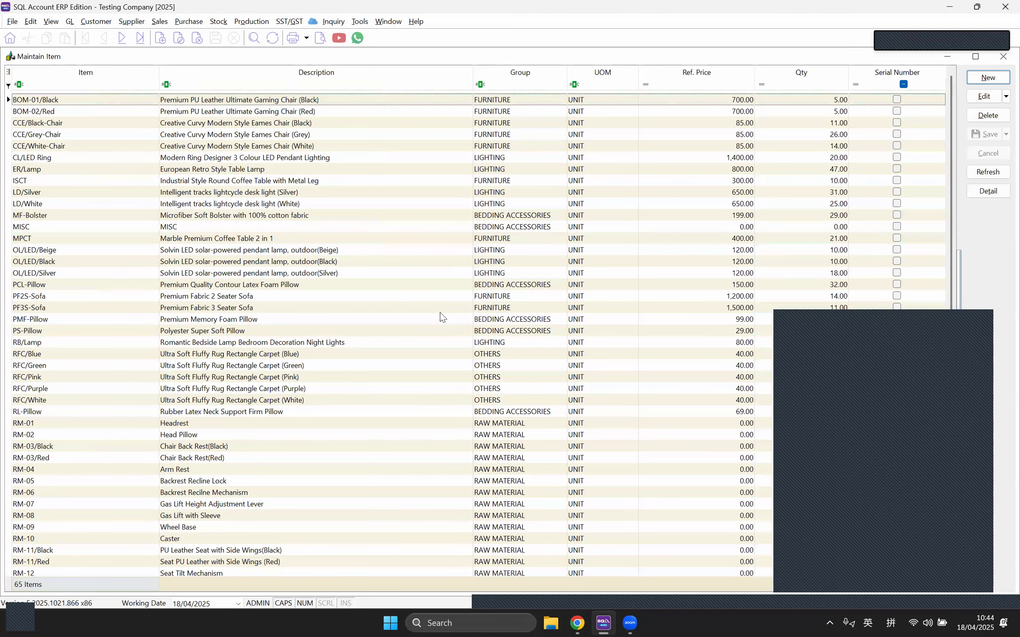
pyautogui.rightClick(421, 287)
pyautogui.click(455, 439)
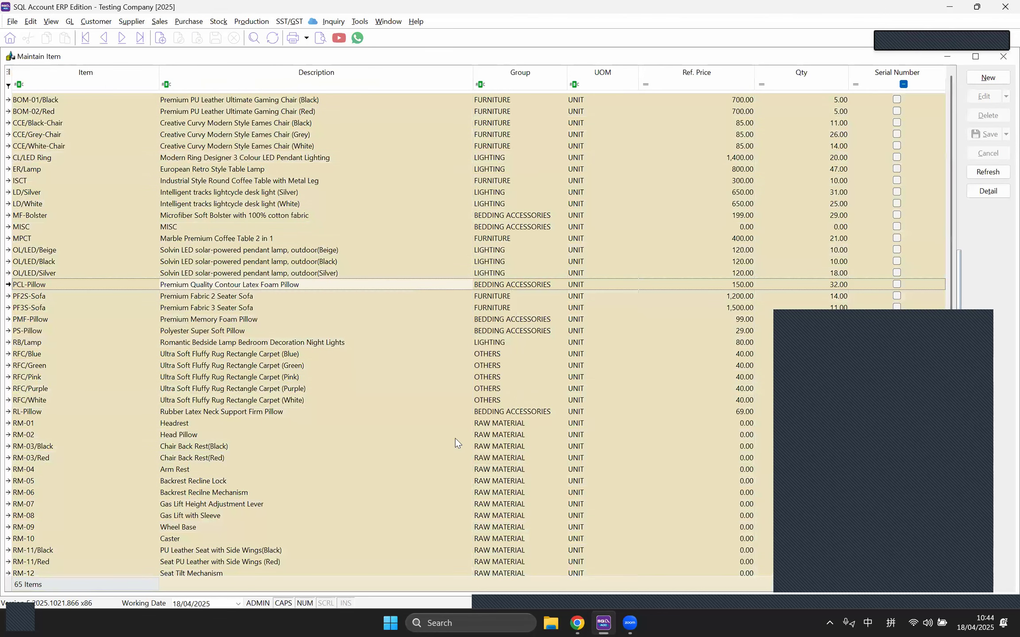
pyautogui.rightClick(426, 358)
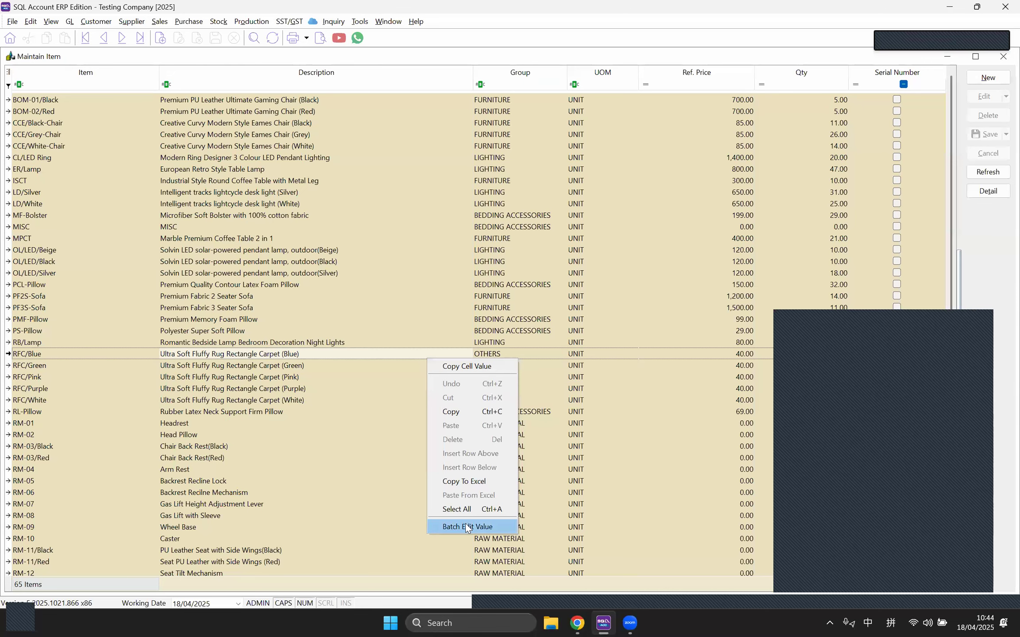
pyautogui.click(465, 526)
pyautogui.click(462, 353)
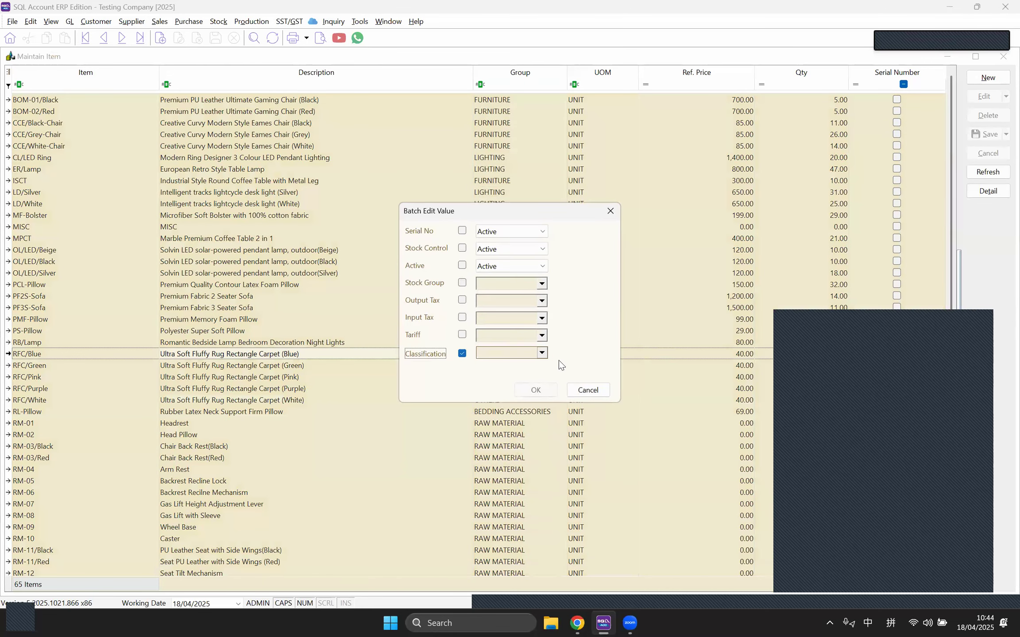
pyautogui.click(542, 353)
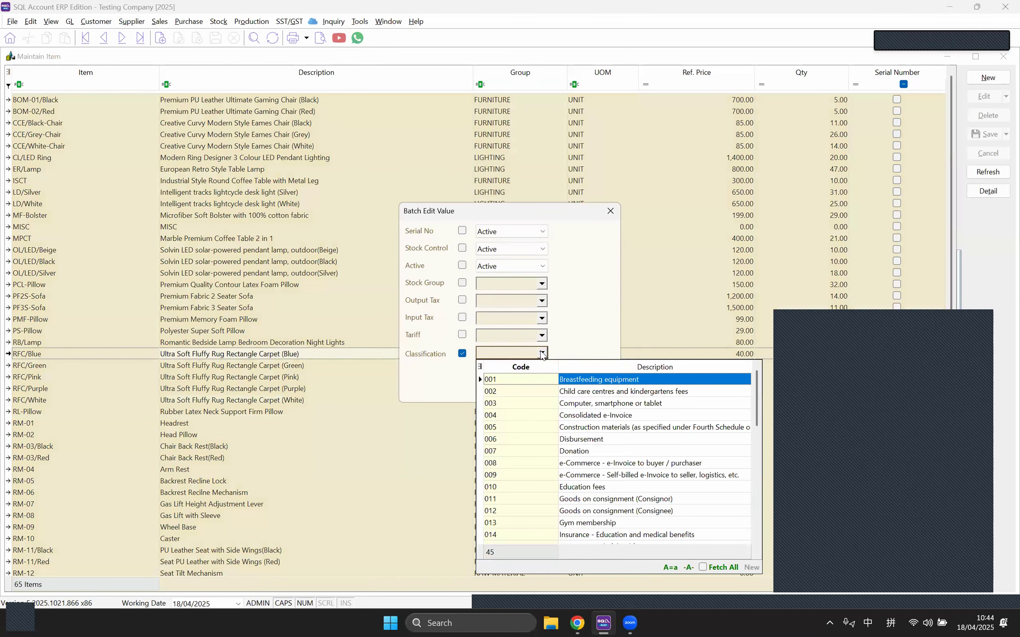
pyautogui.click(530, 440)
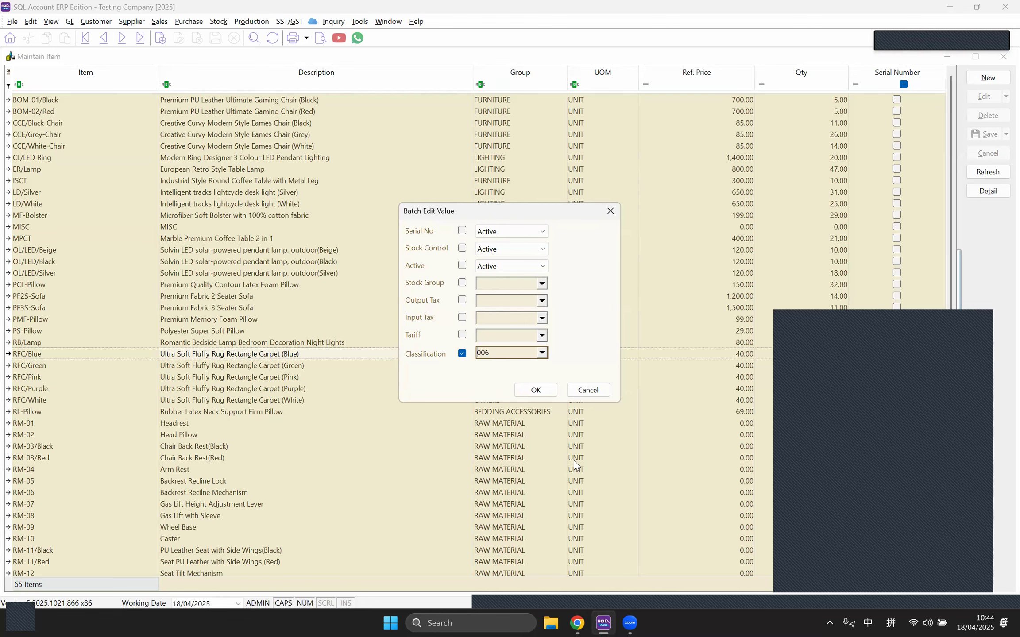
pyautogui.click(610, 211)
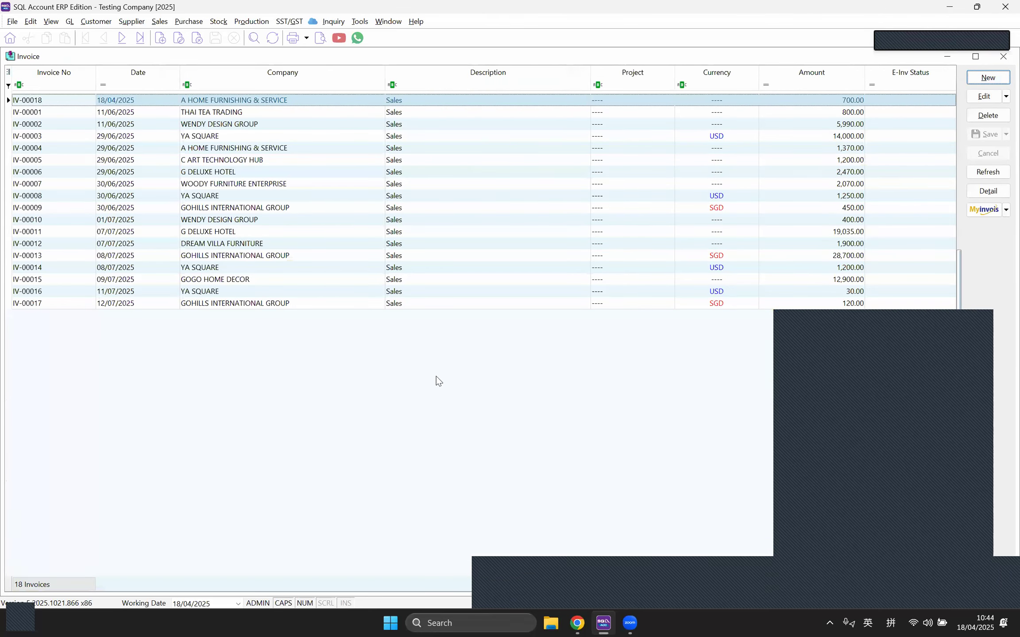
# Step: Start an invoice for THAI TEA TRADING with one BOM-01/Black line: 1.00 UNIT at 700.00
pyautogui.click(989, 81)
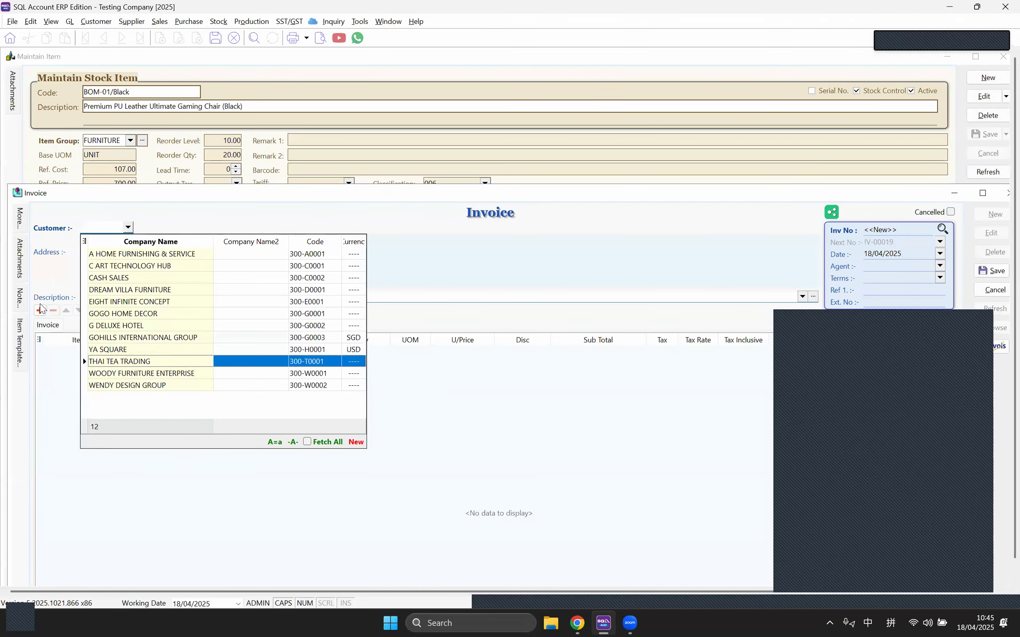
pyautogui.click(140, 361)
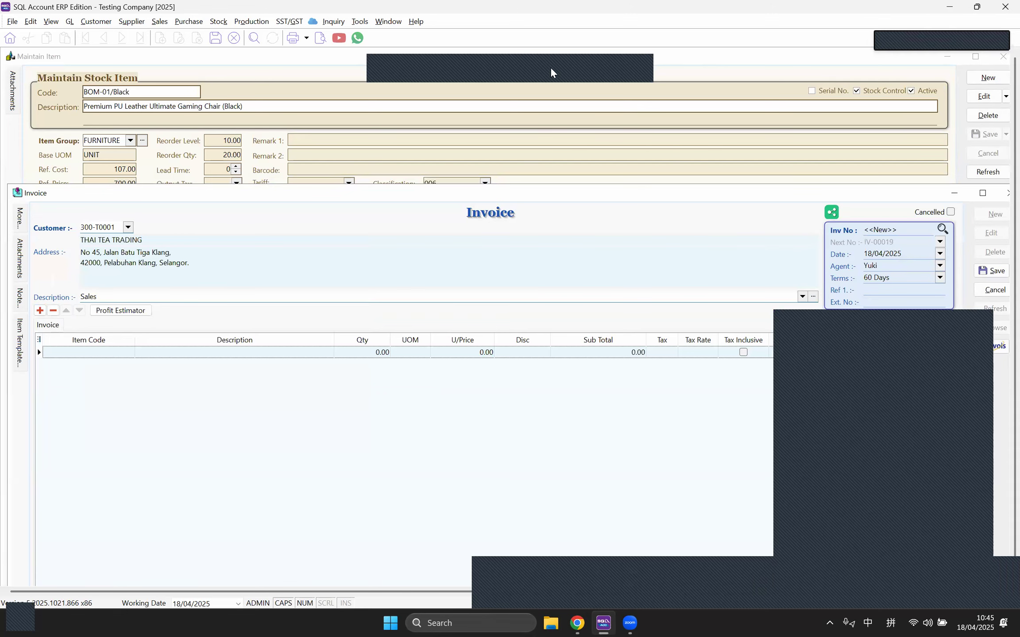
pyautogui.click(130, 356)
pyautogui.click(129, 352)
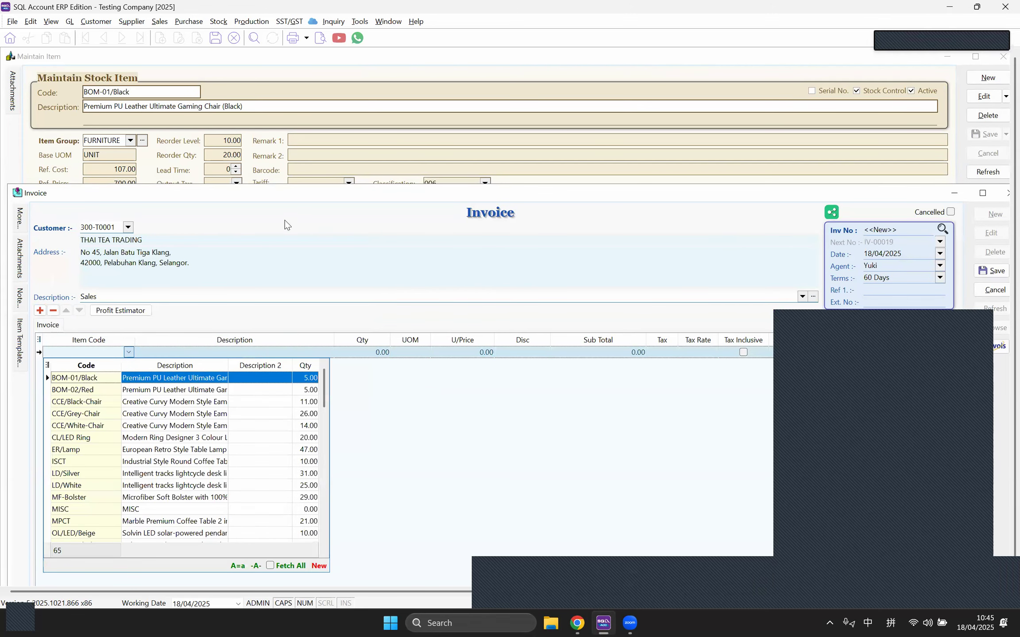
pyautogui.press('Return')
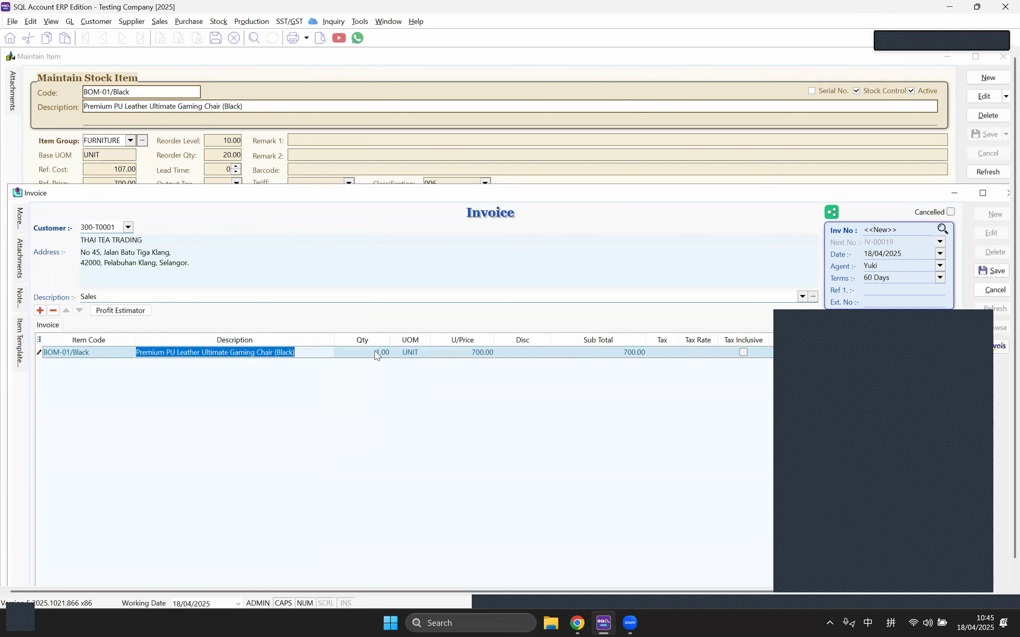
pyautogui.press('Return')
pyautogui.click(464, 352)
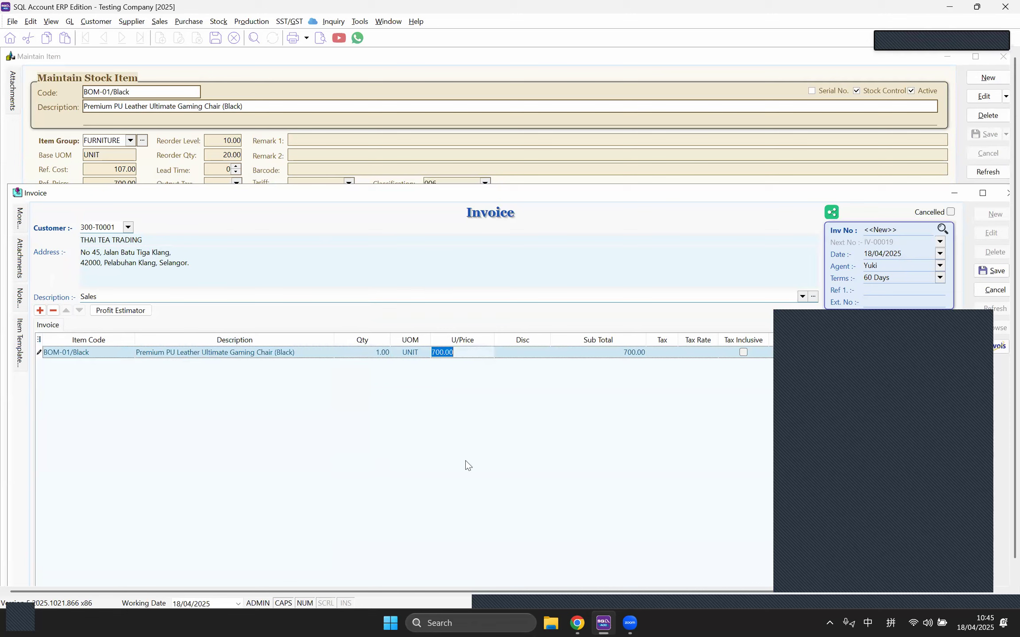
pyautogui.click(465, 461)
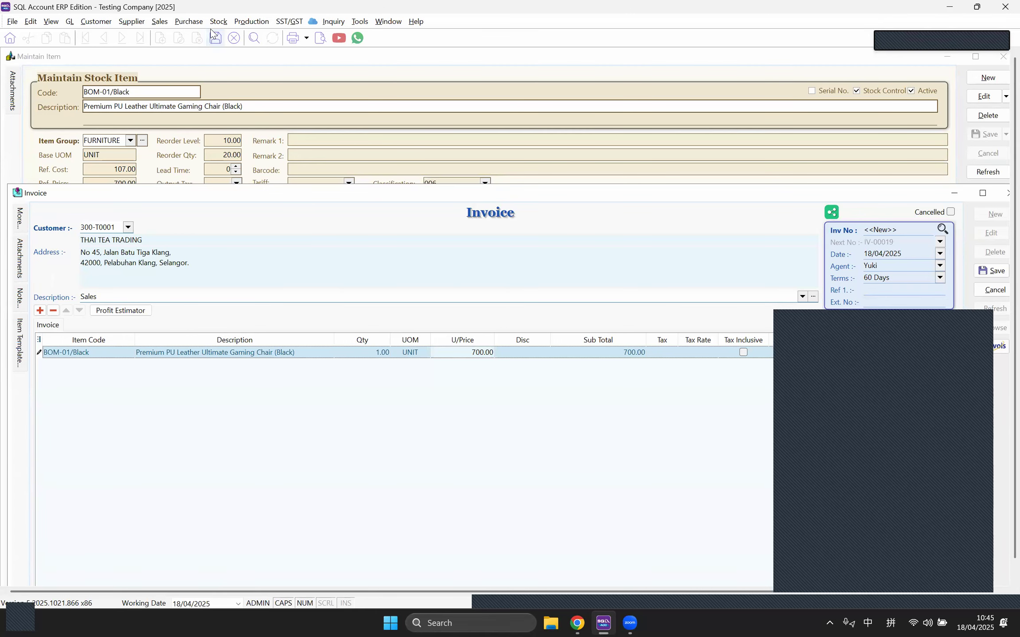
pyautogui.moveTo(392, 193); pyautogui.dragTo(395, 229)
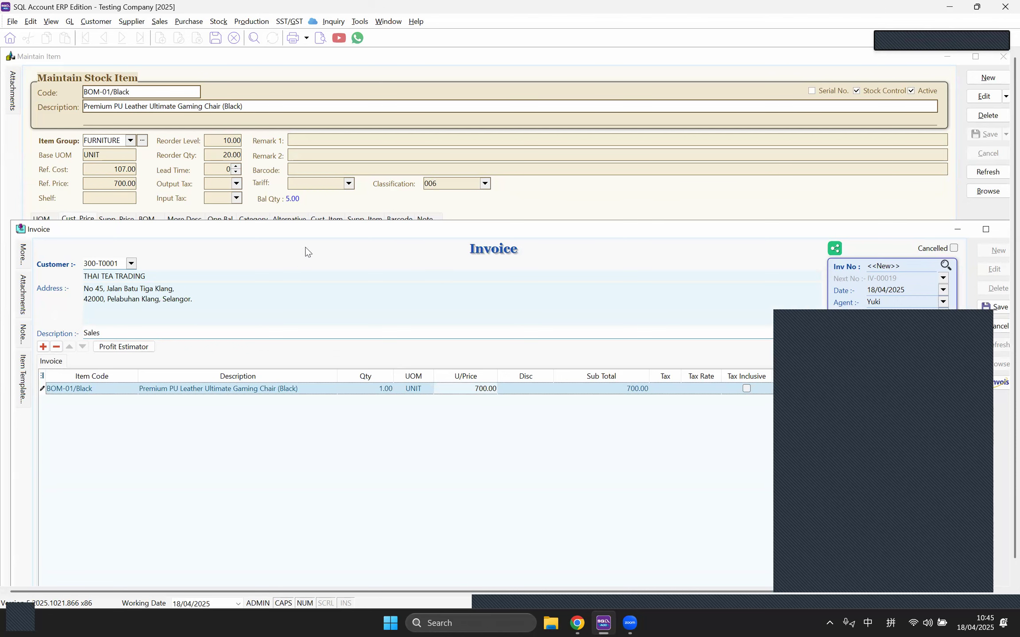
pyautogui.moveTo(306, 229); pyautogui.dragTo(302, 213)
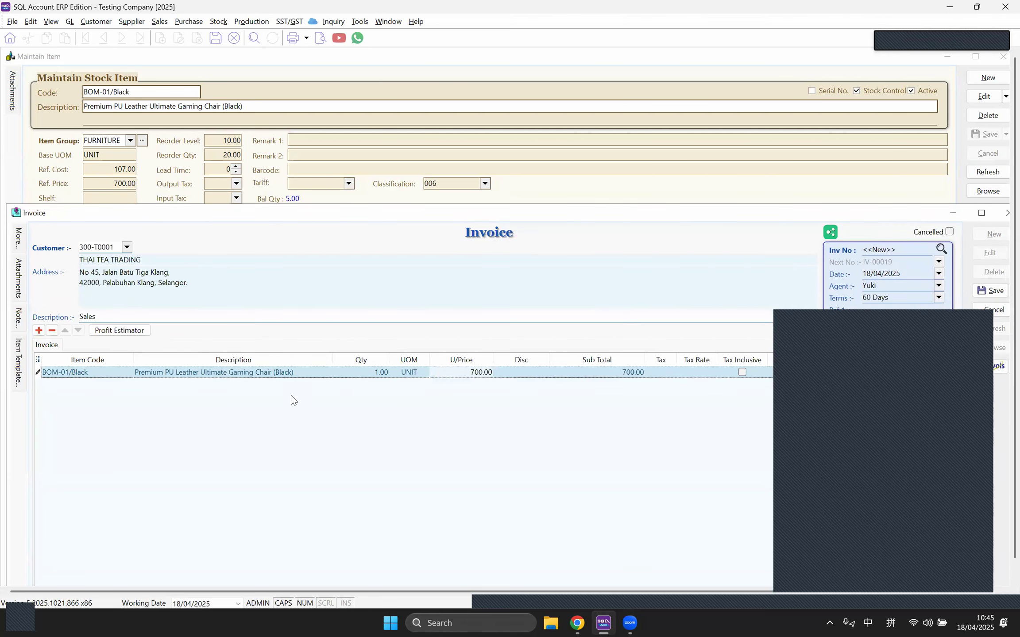
# Step: Switch the customer to A HOME FURNISHING & SERVICE and add a second BOM-01/Black line at 500.00 less 5%
pyautogui.click(127, 248)
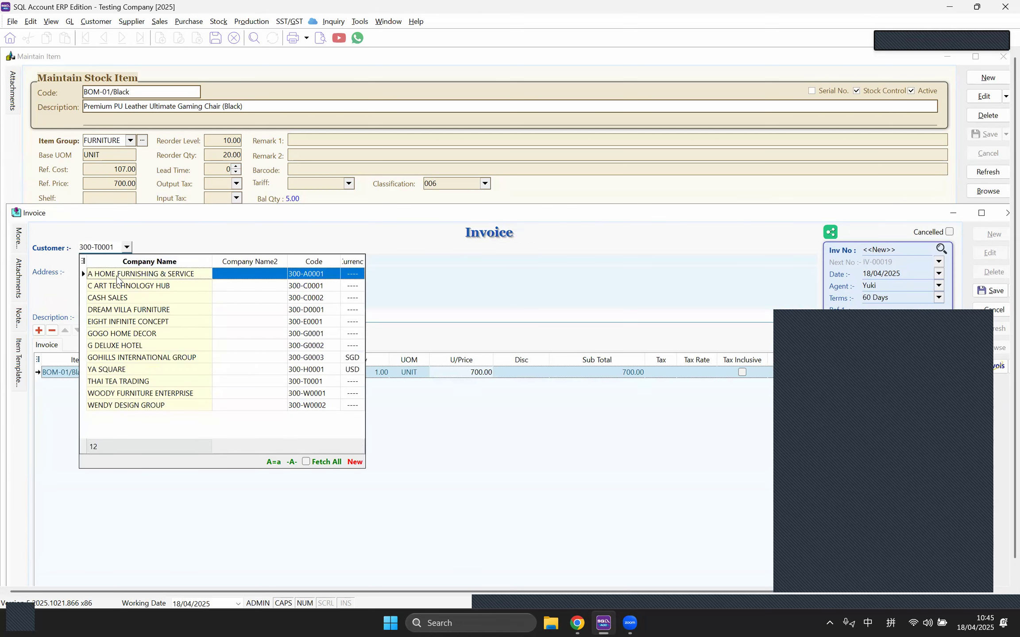
pyautogui.click(118, 277)
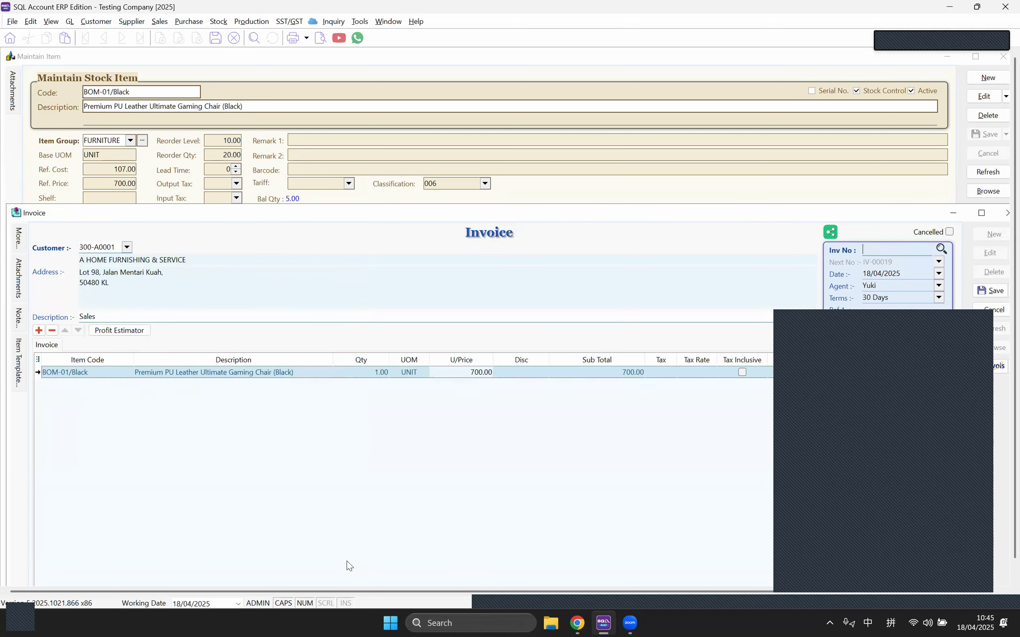
pyautogui.click(39, 330)
pyautogui.click(128, 384)
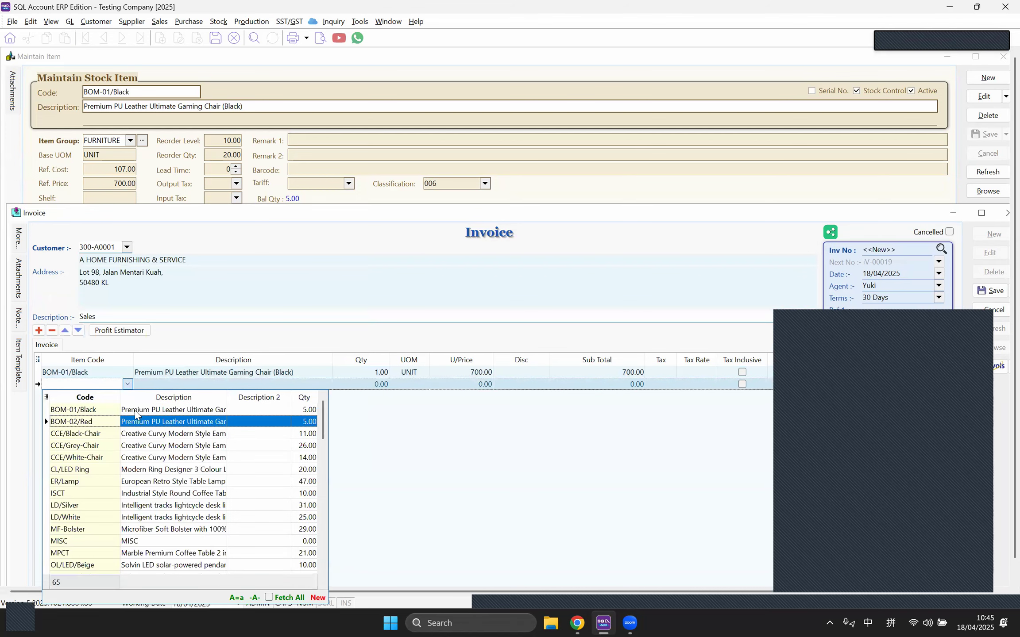
pyautogui.press('Return')
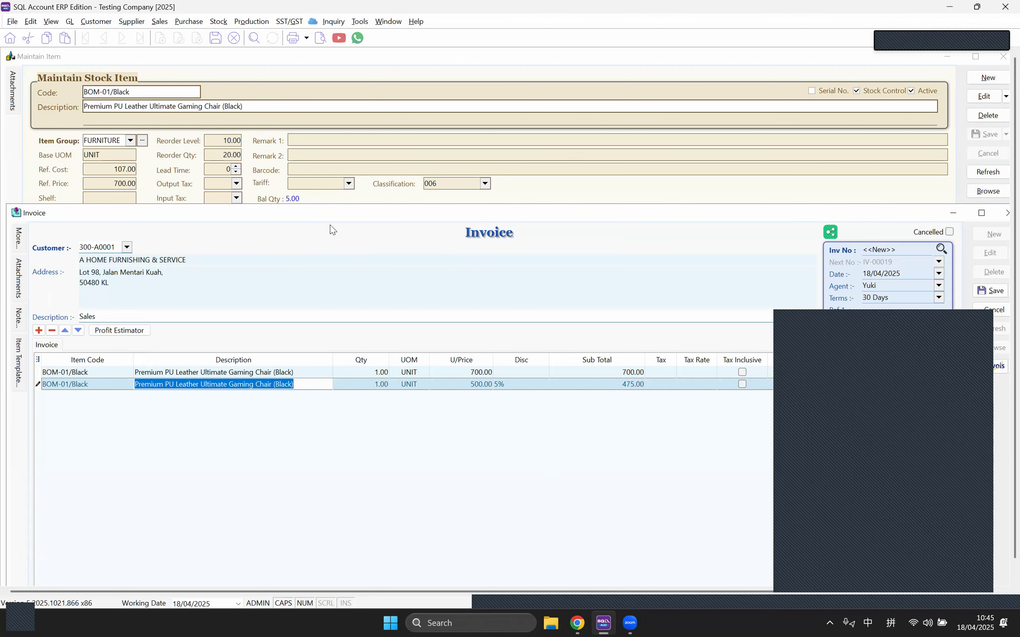
pyautogui.moveTo(184, 216); pyautogui.dragTo(184, 288)
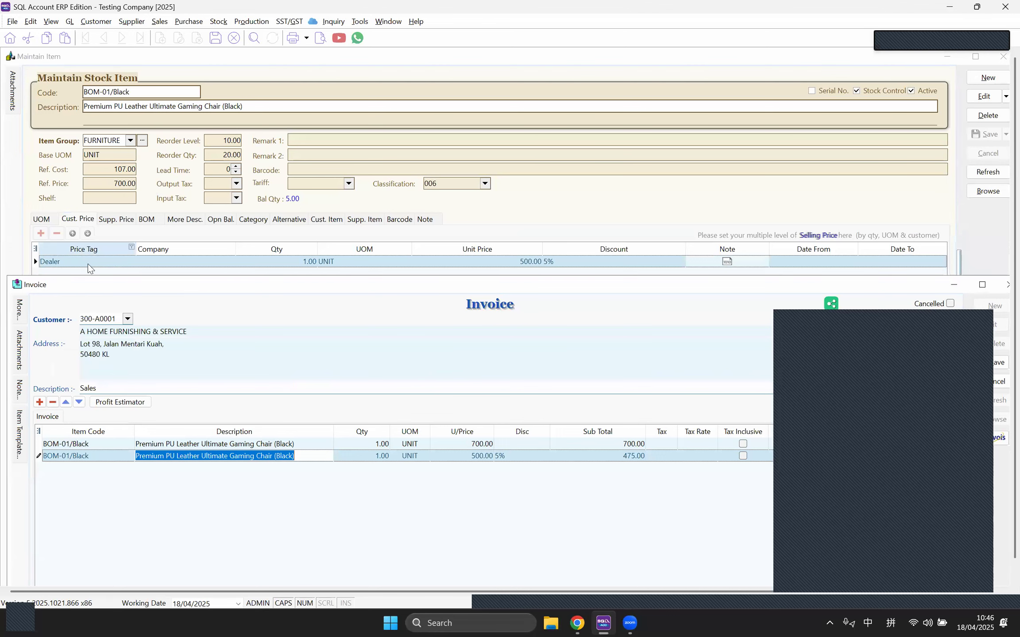
# Step: Edit BOM-01/Black, add an empty customer-price row under Dealer, and return to the invoice
pyautogui.click(850, 195)
pyautogui.click(985, 96)
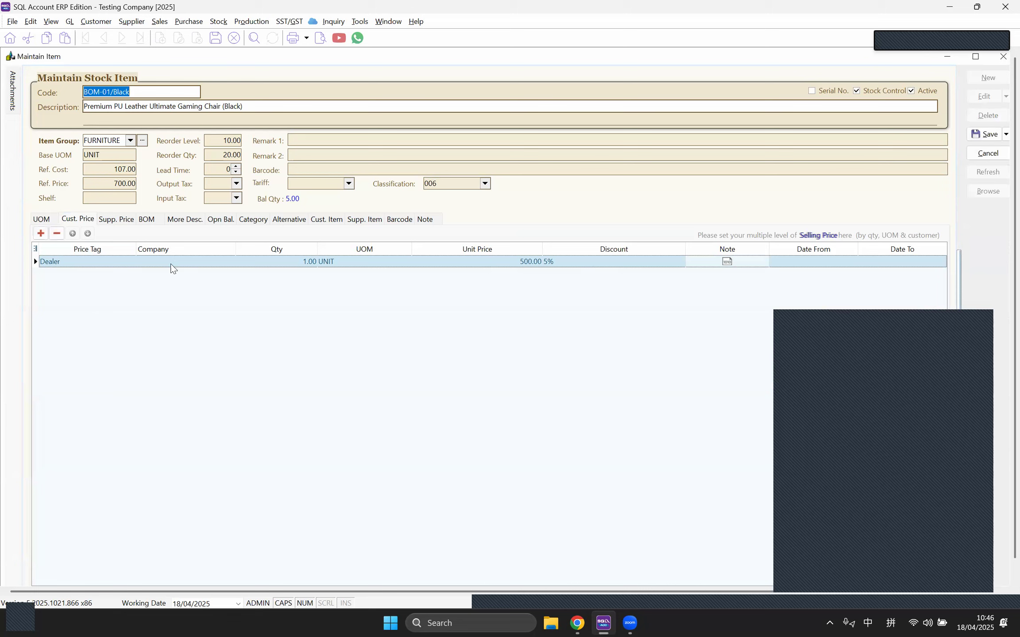
pyautogui.click(41, 234)
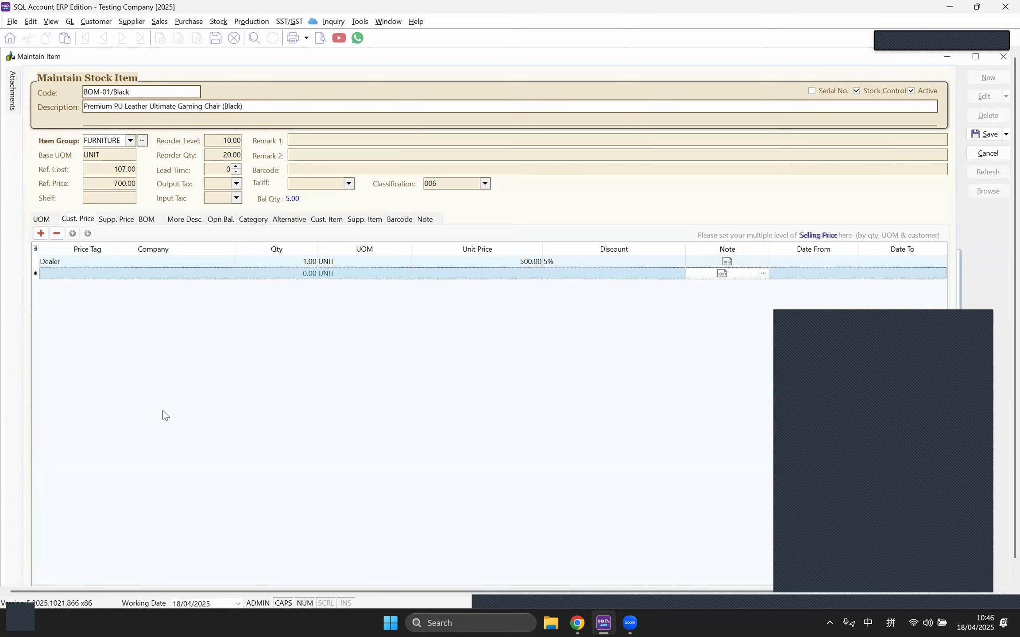
pyautogui.click(227, 273)
pyautogui.click(229, 274)
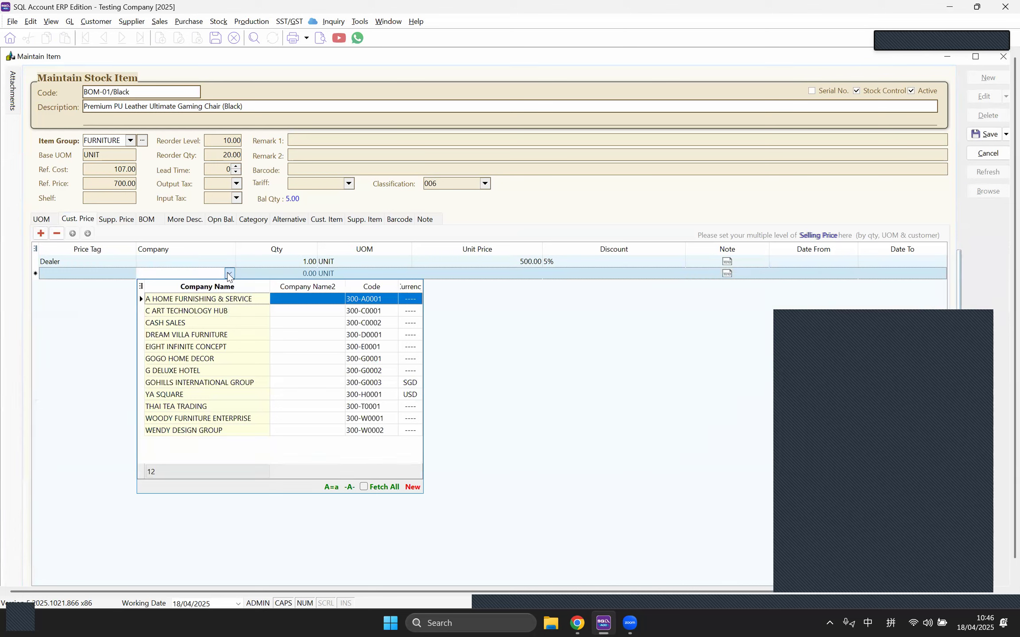
pyautogui.click(477, 221)
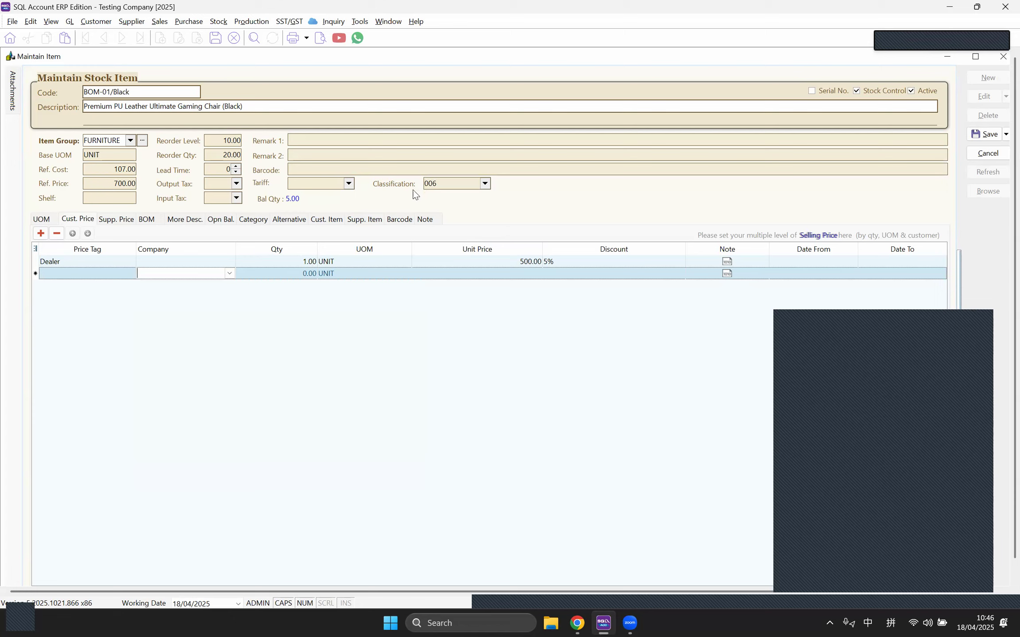
pyautogui.click(385, 20)
pyautogui.click(398, 111)
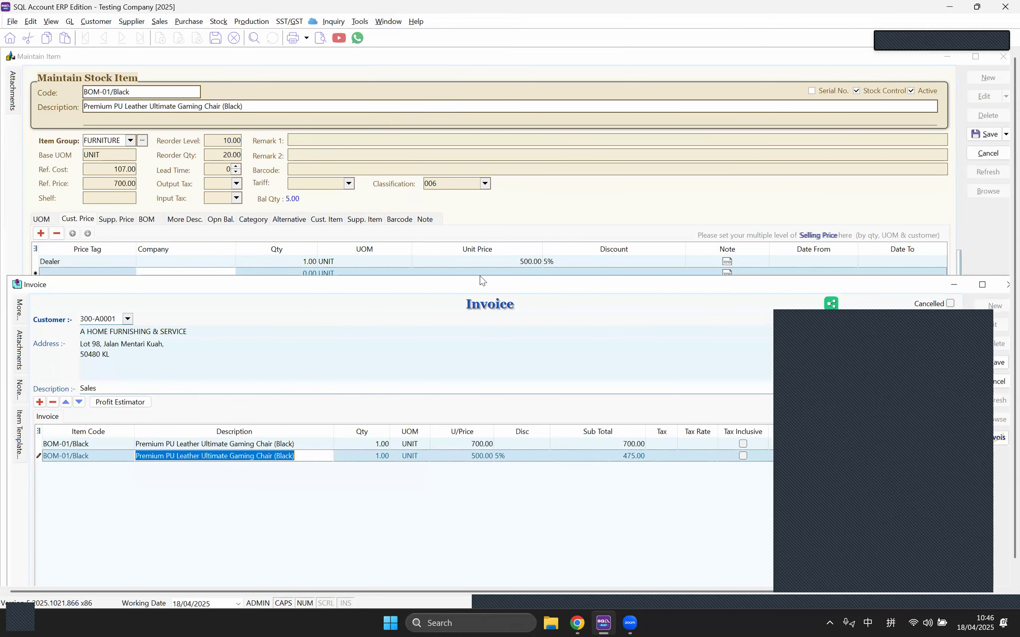
# Step: Add the Class. column to the invoice lines, showing 006 on both BOM-01/Black rows
pyautogui.moveTo(480, 278); pyautogui.dragTo(473, 102)
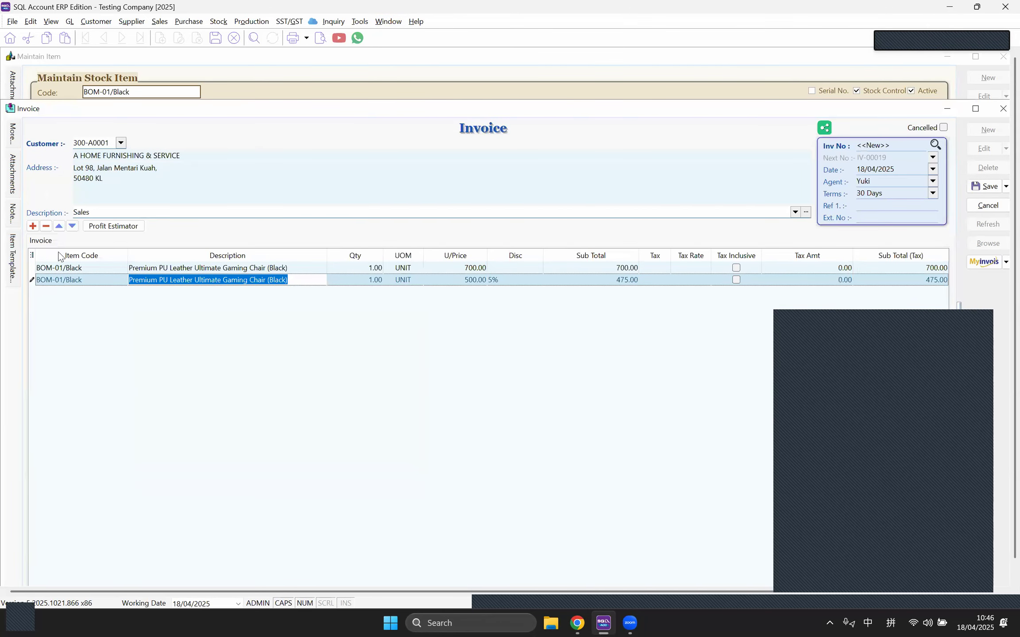
pyautogui.click(32, 256)
pyautogui.click(35, 383)
pyautogui.click(588, 398)
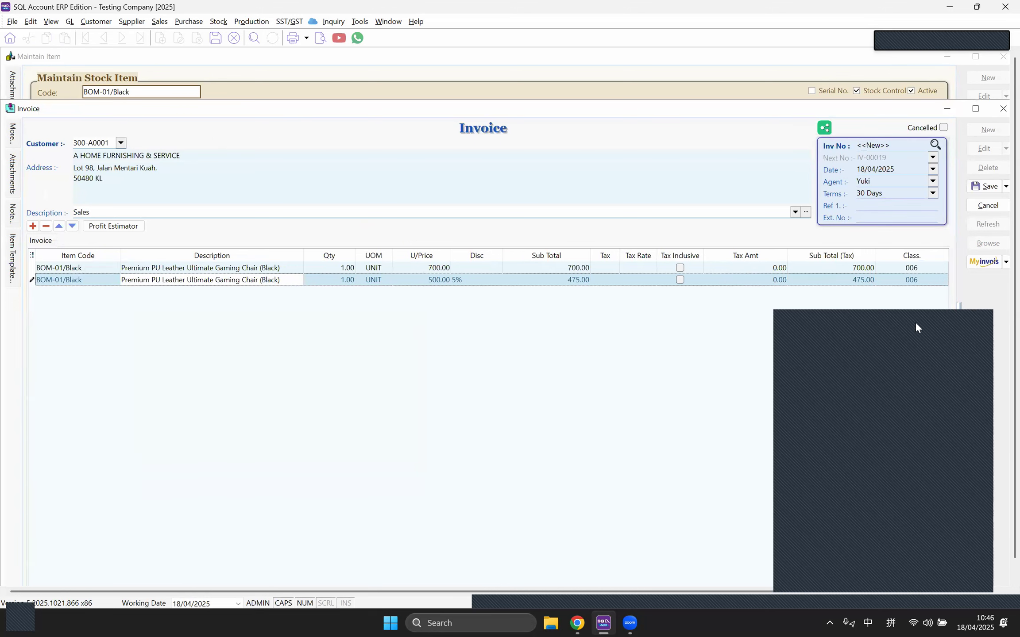
pyautogui.click(935, 281)
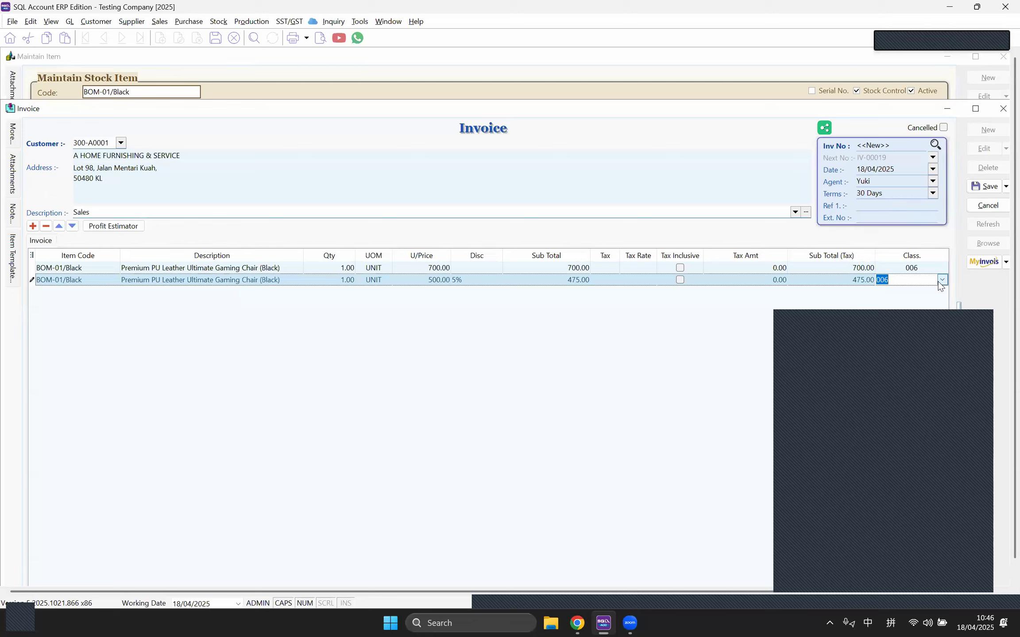
pyautogui.click(601, 323)
pyautogui.moveTo(476, 113); pyautogui.dragTo(476, 246)
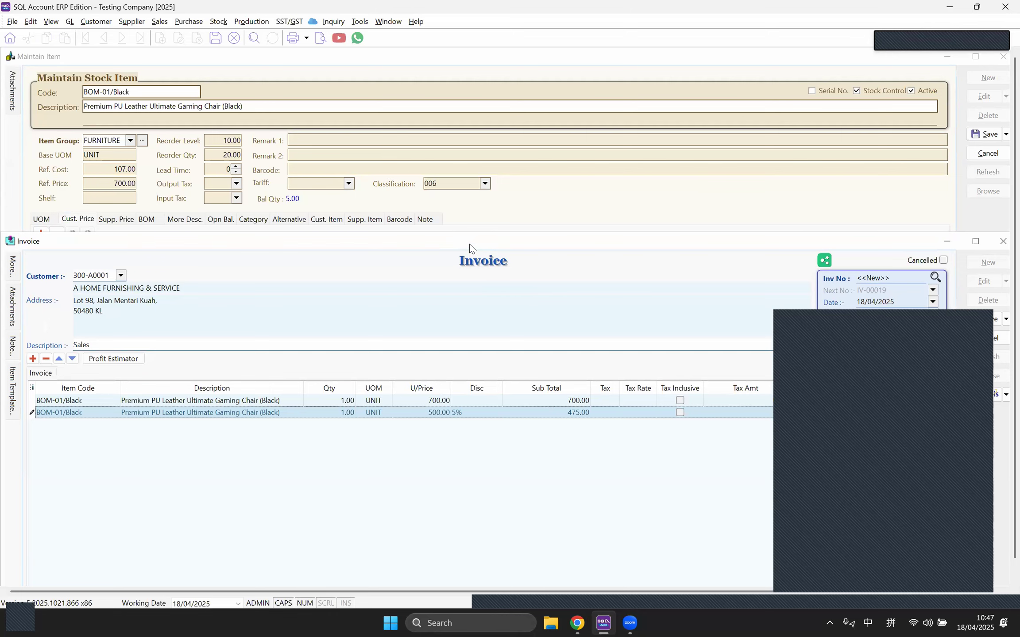
pyautogui.moveTo(469, 244); pyautogui.dragTo(469, 118)
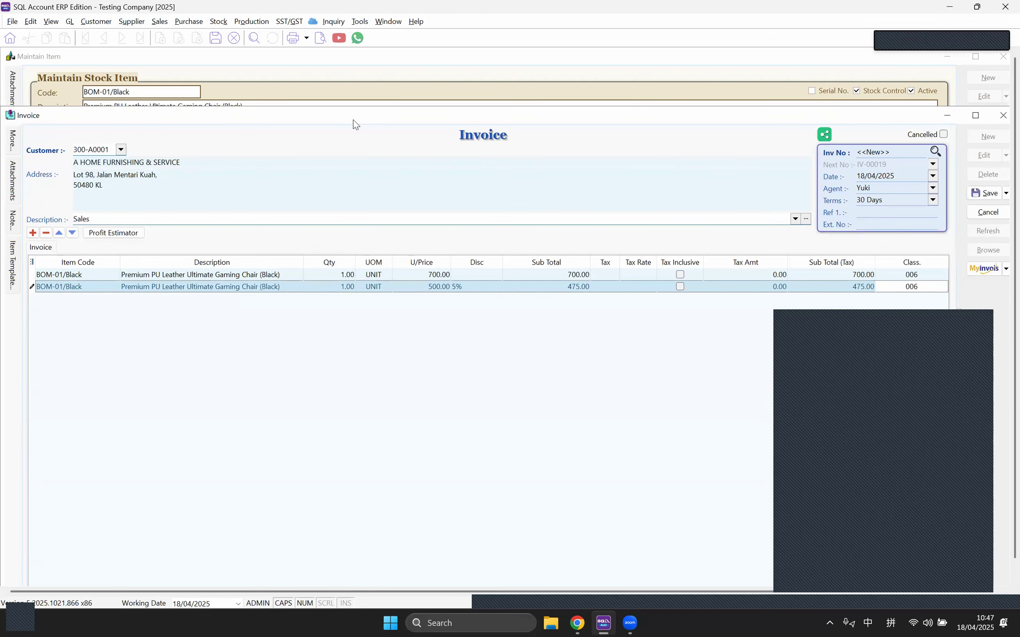
pyautogui.moveTo(354, 123); pyautogui.dragTo(340, 377)
# Step: Save a BOM-01/Black customer price for 300-D0001: quantity 1 at 600.00 per unit
pyautogui.click(200, 278)
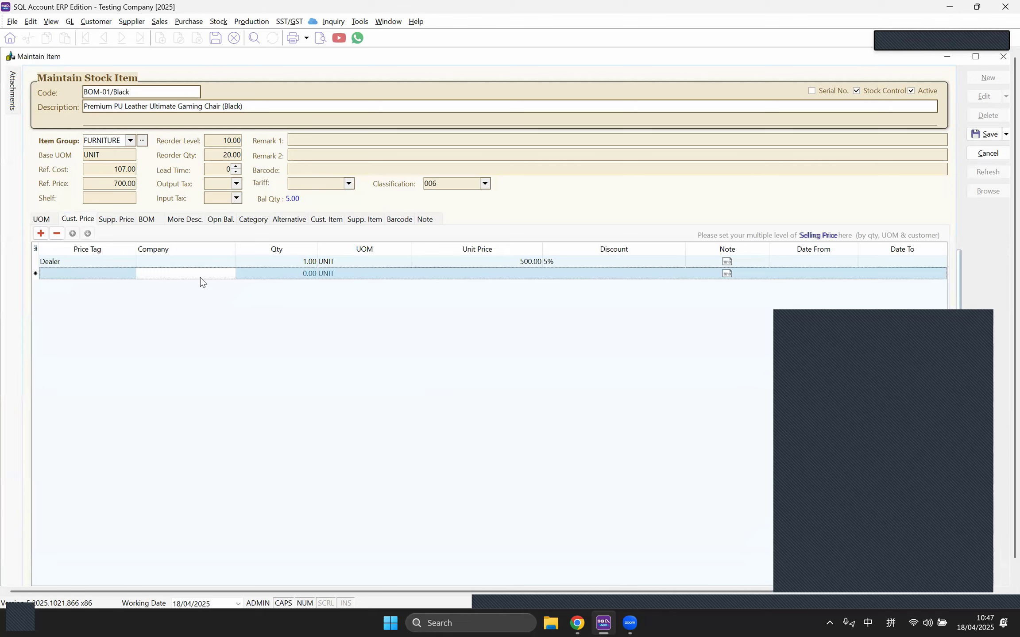
pyautogui.click(229, 277)
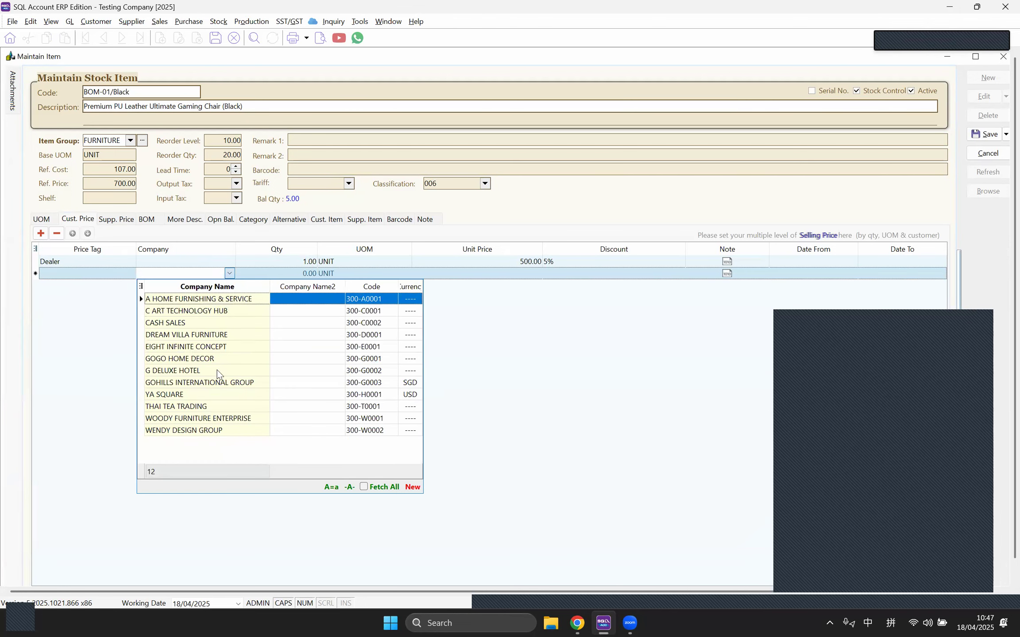
pyautogui.click(211, 336)
pyautogui.click(284, 276)
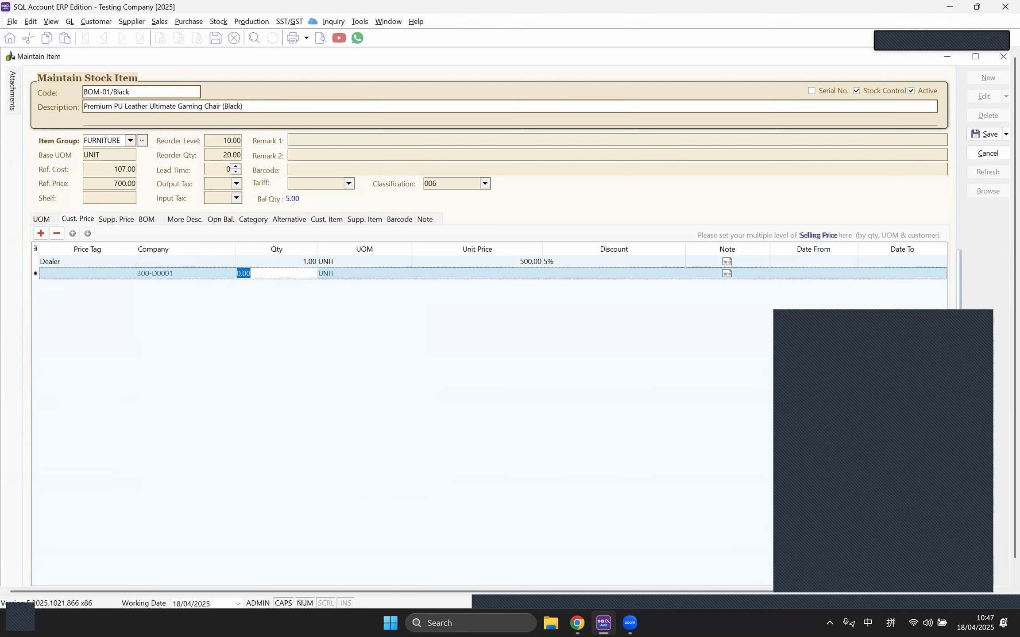
pyautogui.write('1')
pyautogui.press('Tab')
pyautogui.click(461, 273)
pyautogui.write('600')
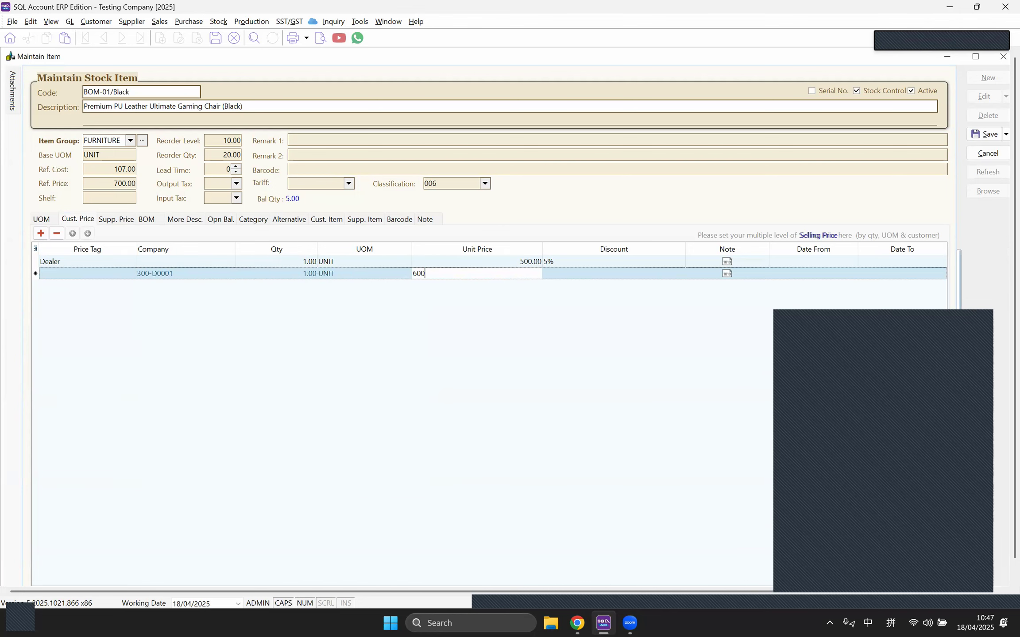
pyautogui.press('Tab')
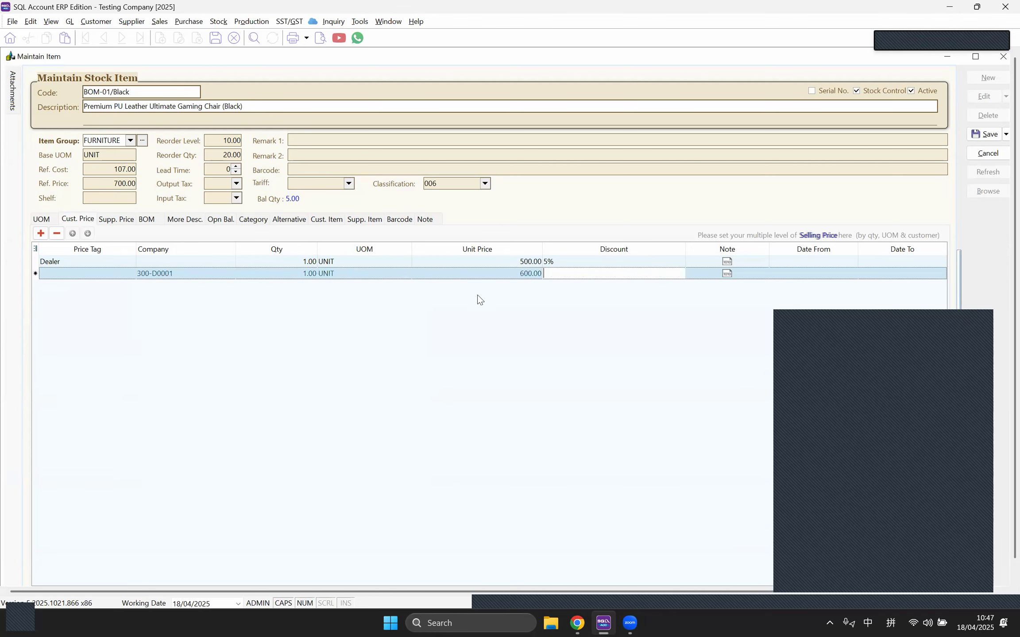
pyautogui.click(973, 138)
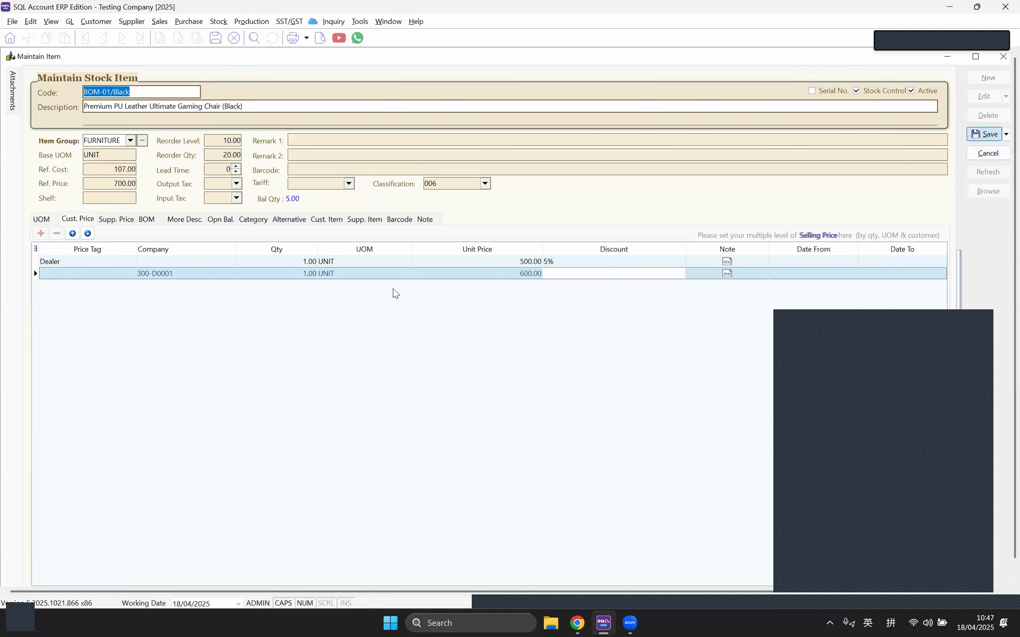
# Step: Return to the invoice and bring up its customer list
pyautogui.click(388, 22)
pyautogui.click(406, 110)
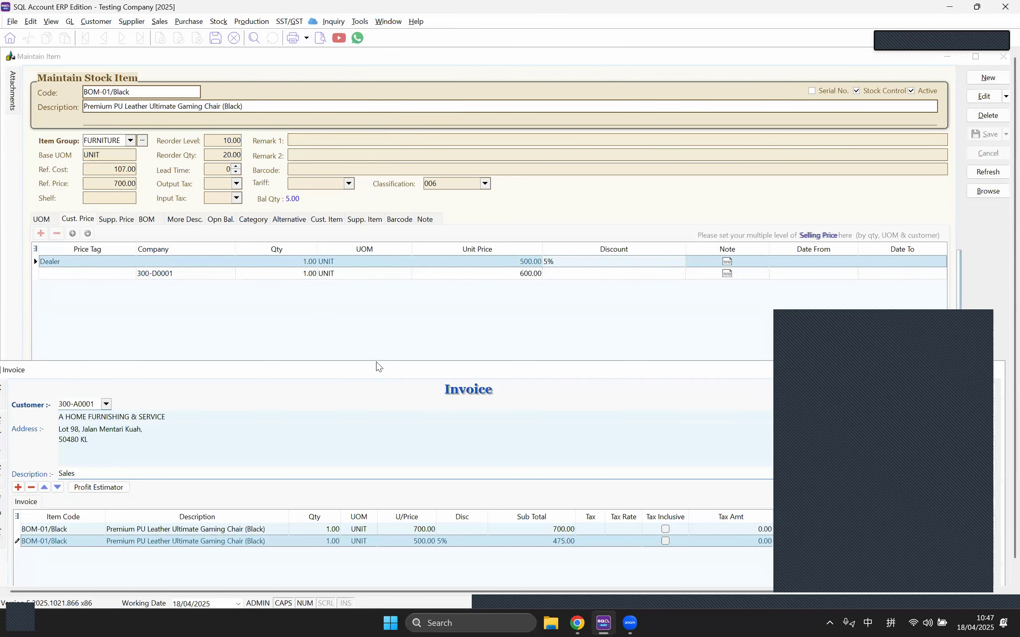
pyautogui.click(121, 329)
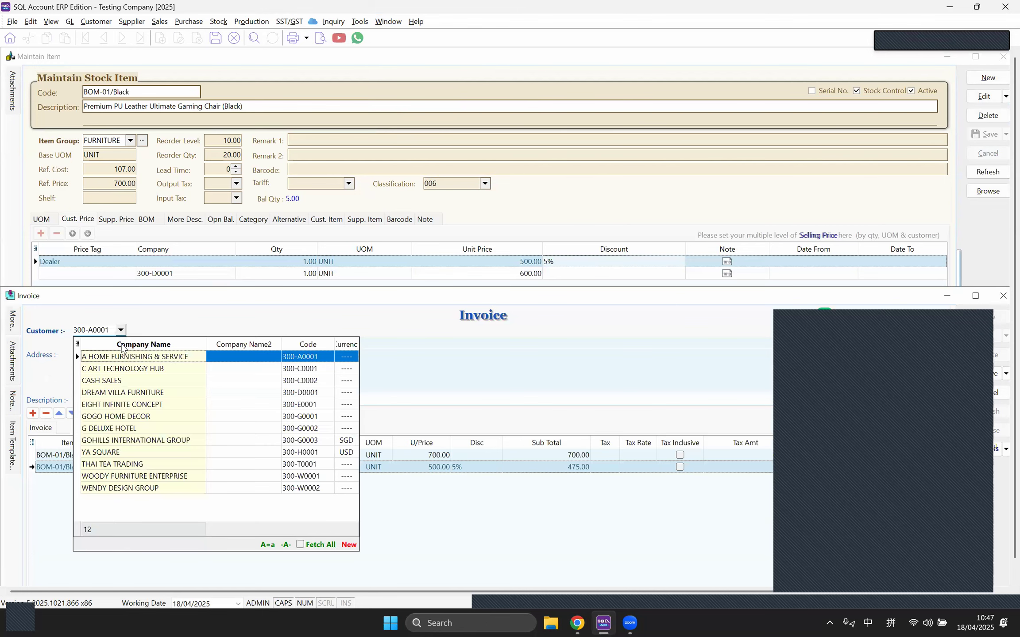
# Step: Bill DREAM VILLA FURNITURE and add a third BOM-01/Black line priced at 600.00
pyautogui.click(122, 393)
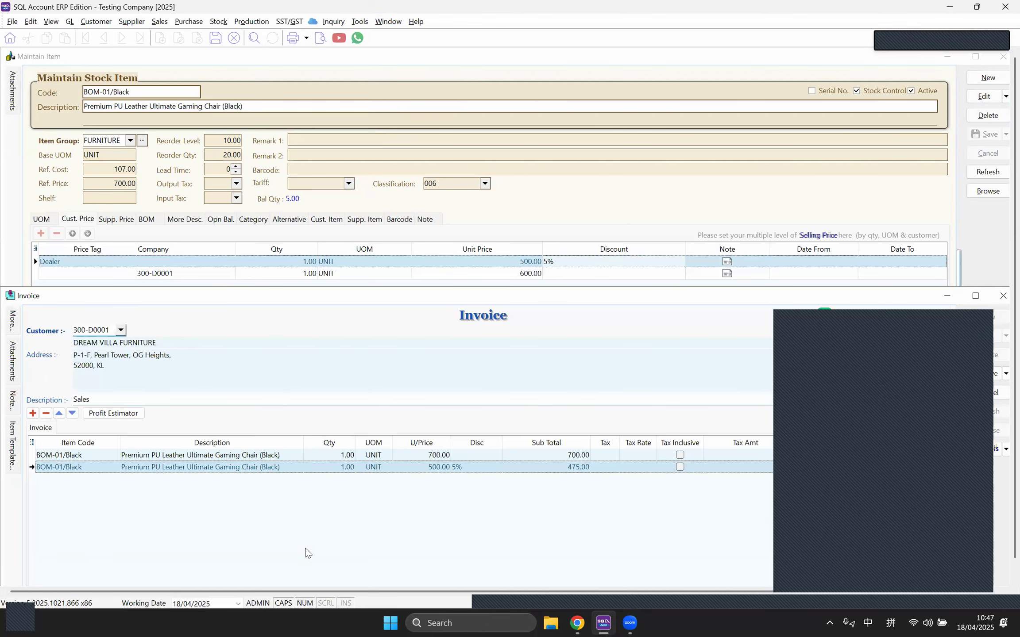
pyautogui.click(33, 413)
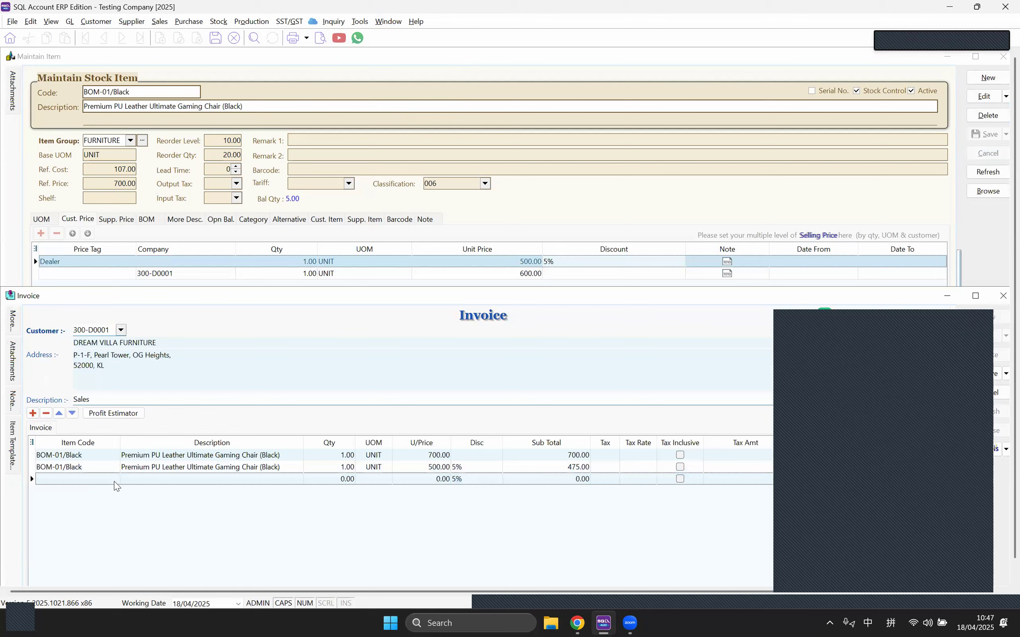
pyautogui.click(114, 480)
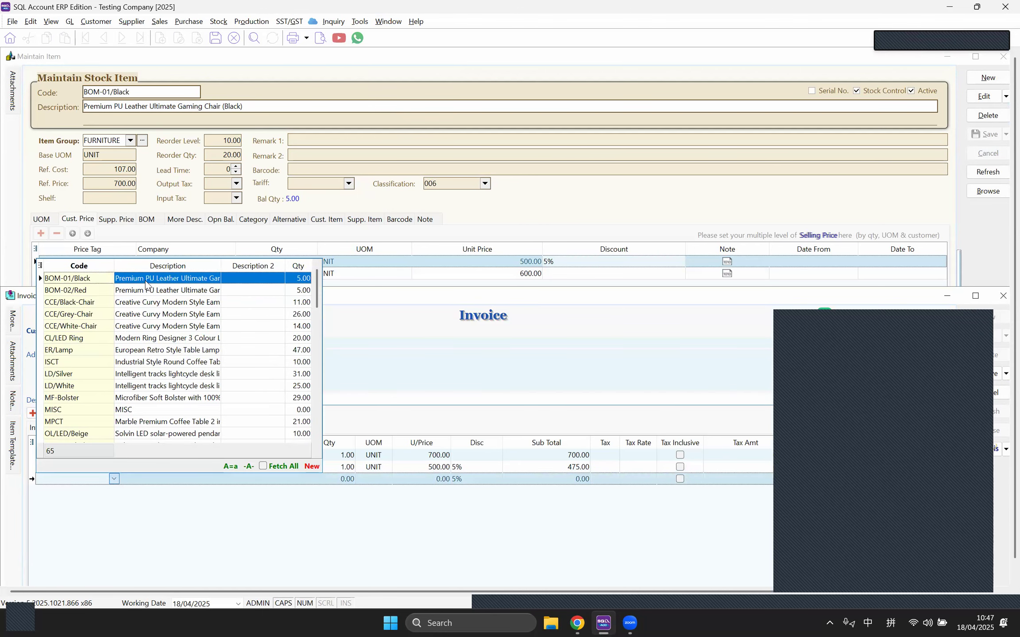
pyautogui.press('Return')
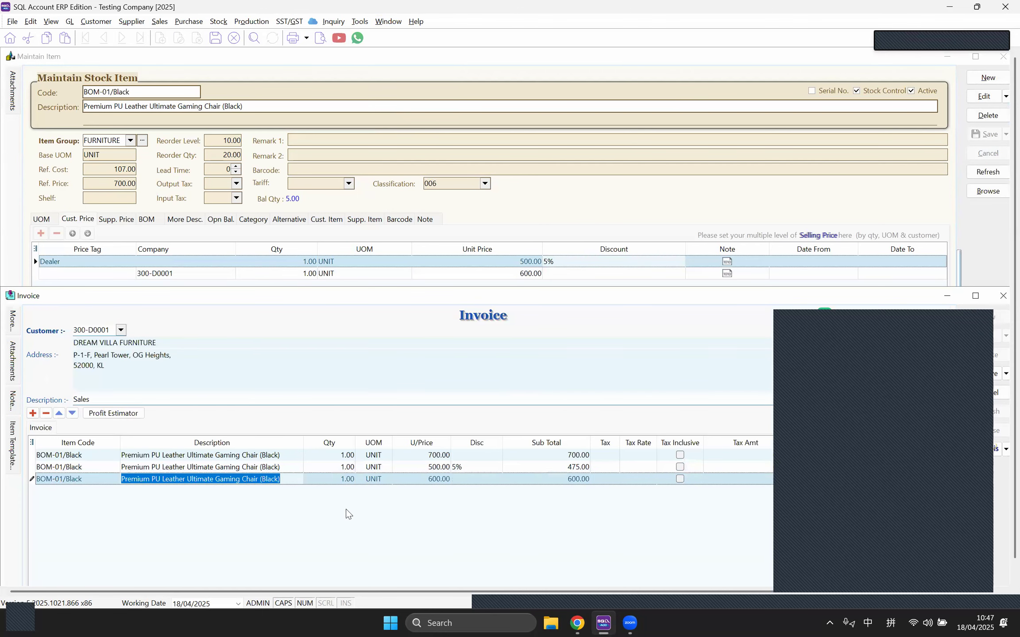
pyautogui.click(433, 479)
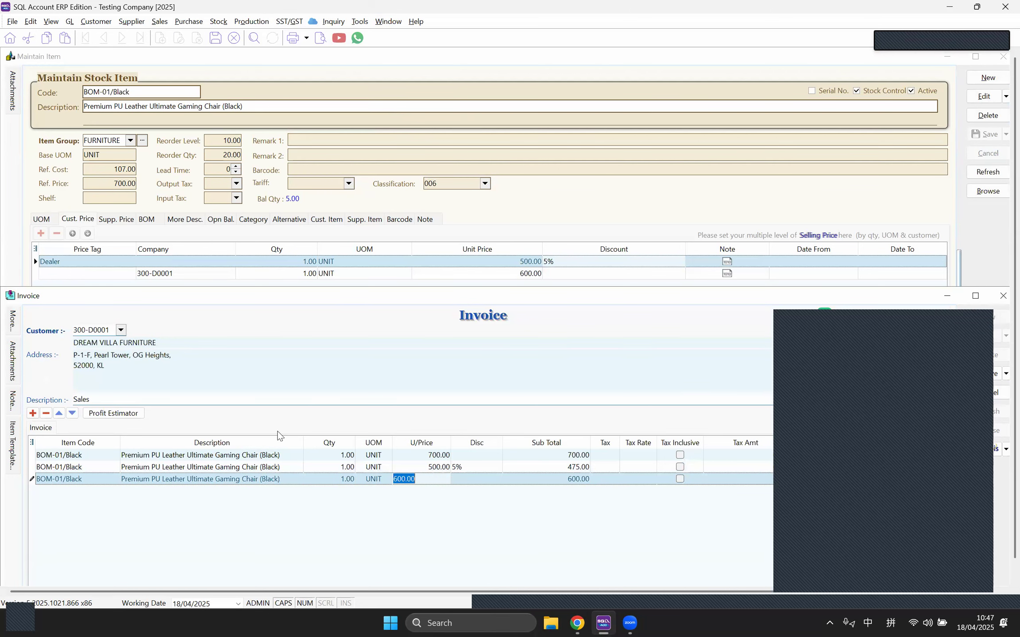
pyautogui.click(541, 221)
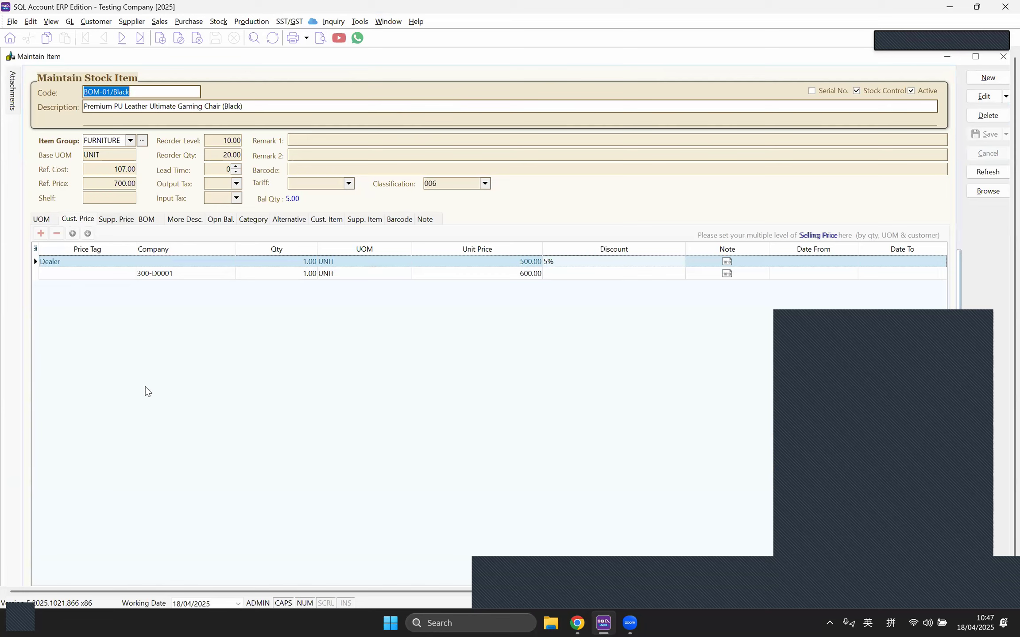
# Step: Show BOM-01/Black's eight-component bill of materials, from SEMI BOM to RM-16, on the BOM tab
pyautogui.click(132, 220)
pyautogui.click(150, 221)
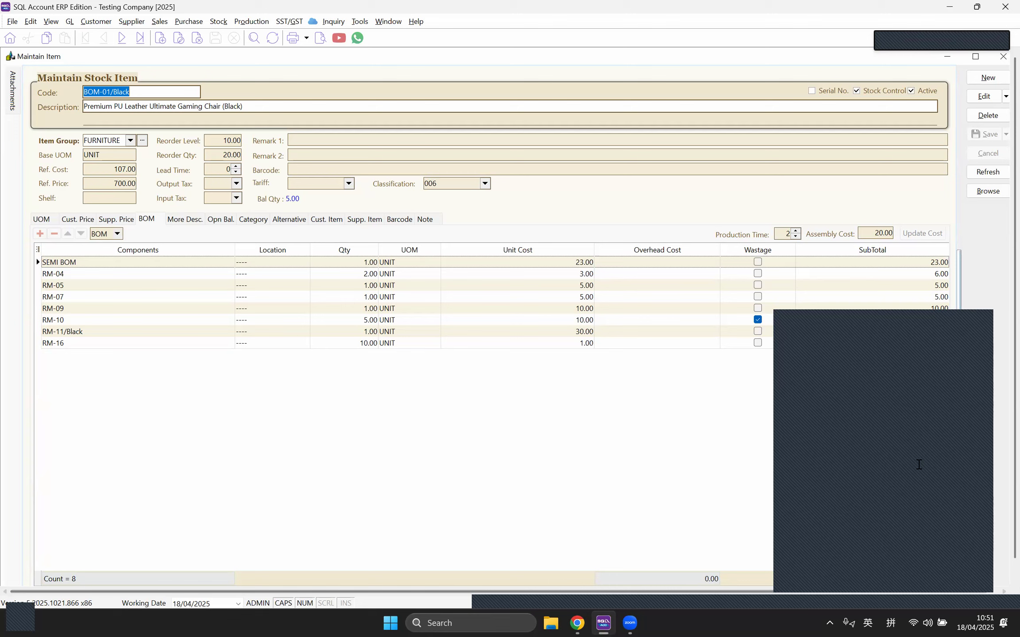
pyautogui.click(193, 21)
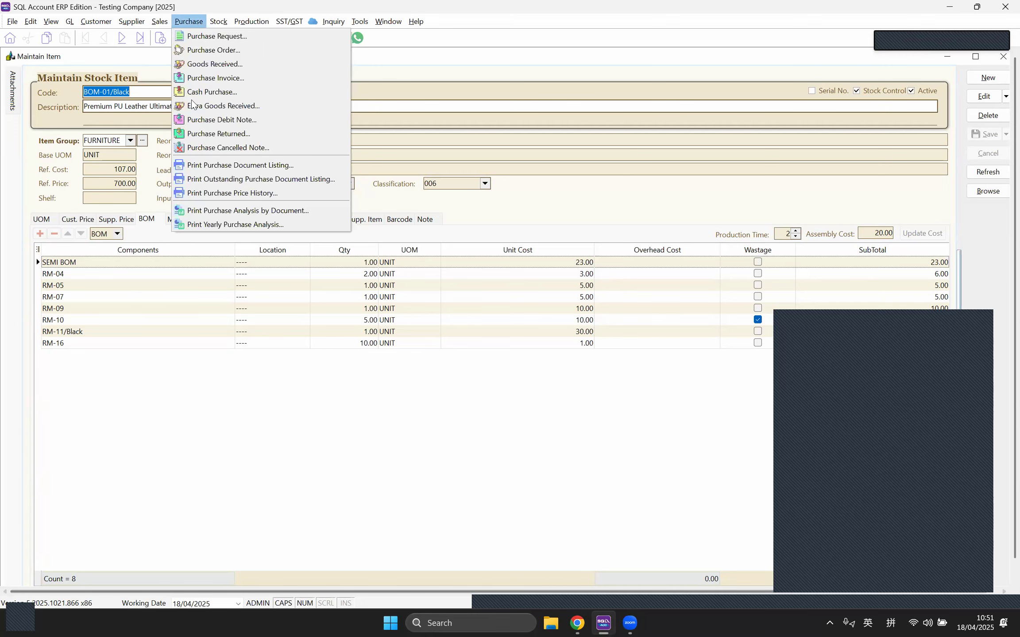
pyautogui.click(214, 116)
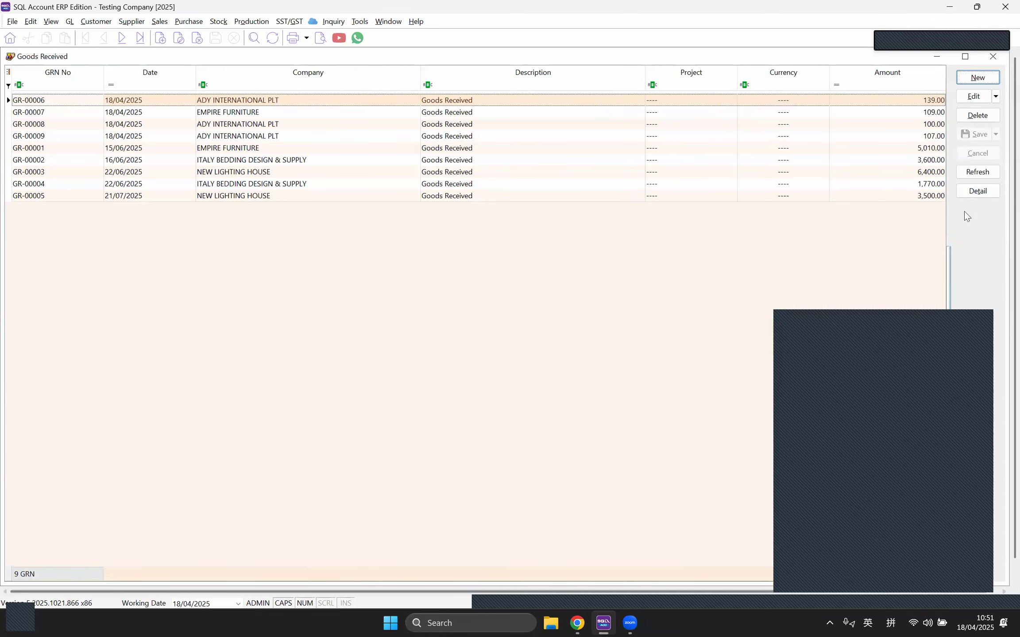
pyautogui.click(189, 21)
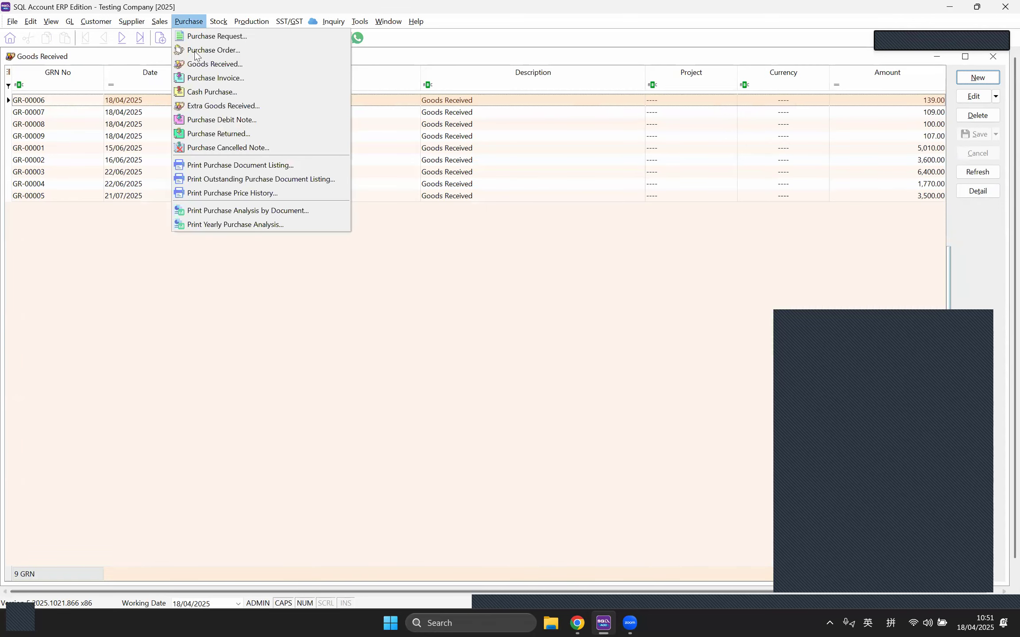
pyautogui.click(206, 80)
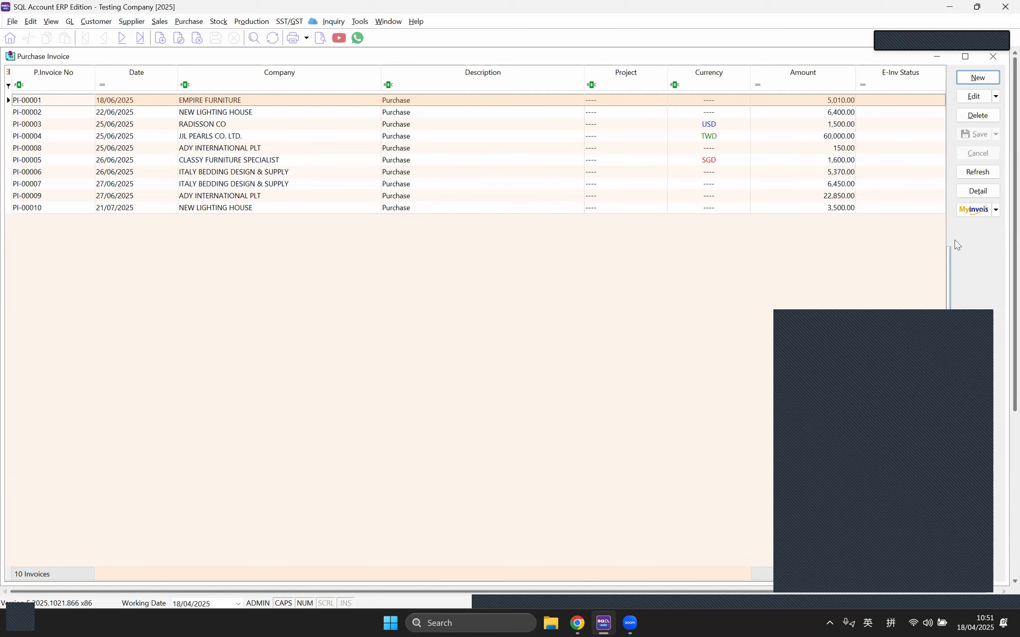
pyautogui.click(993, 56)
pyautogui.click(993, 57)
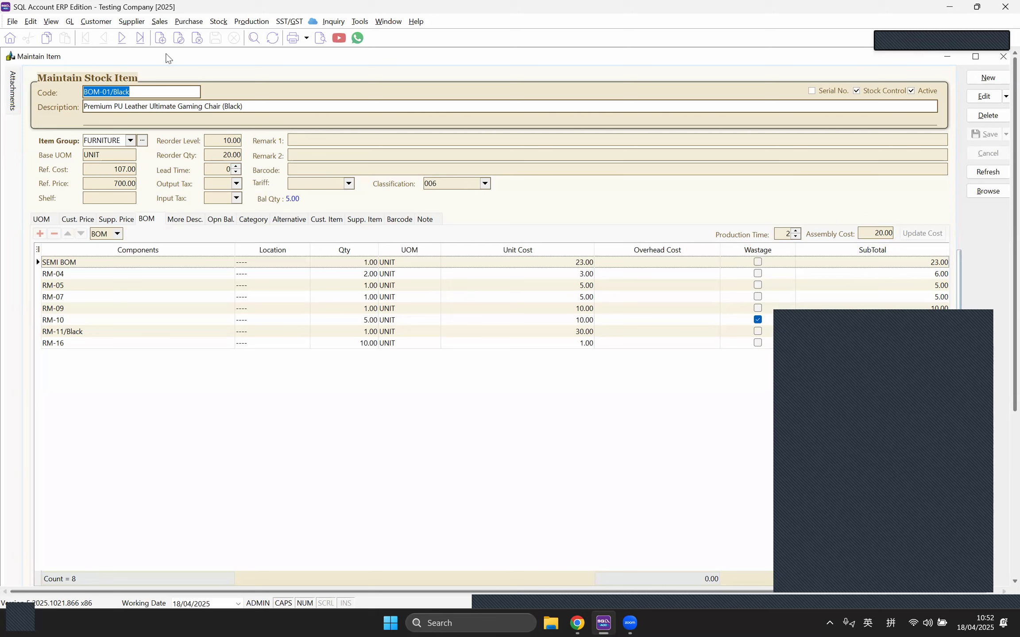
pyautogui.click(195, 24)
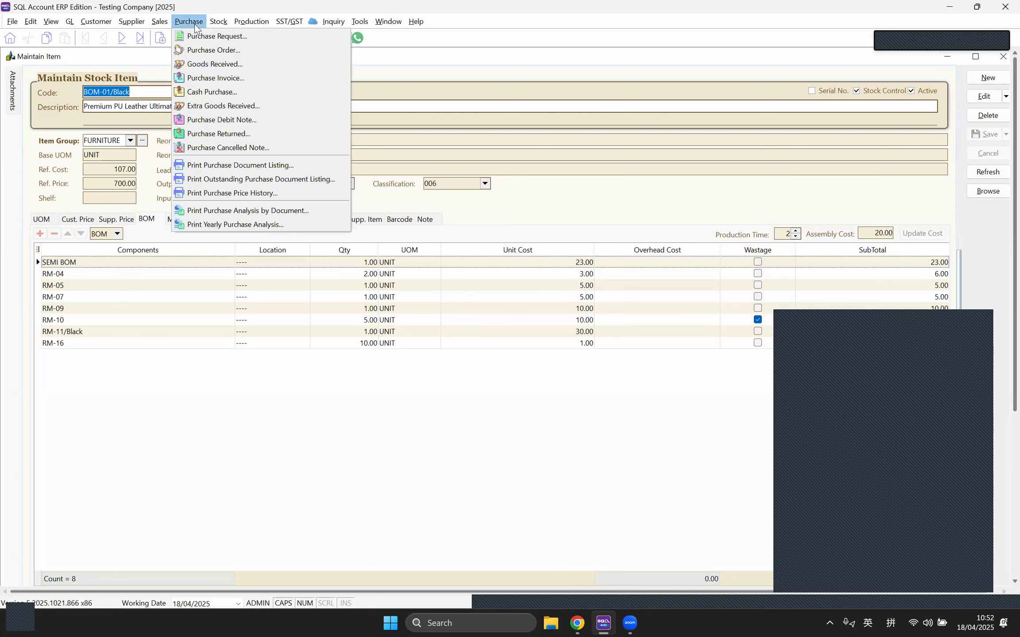
pyautogui.click(242, 78)
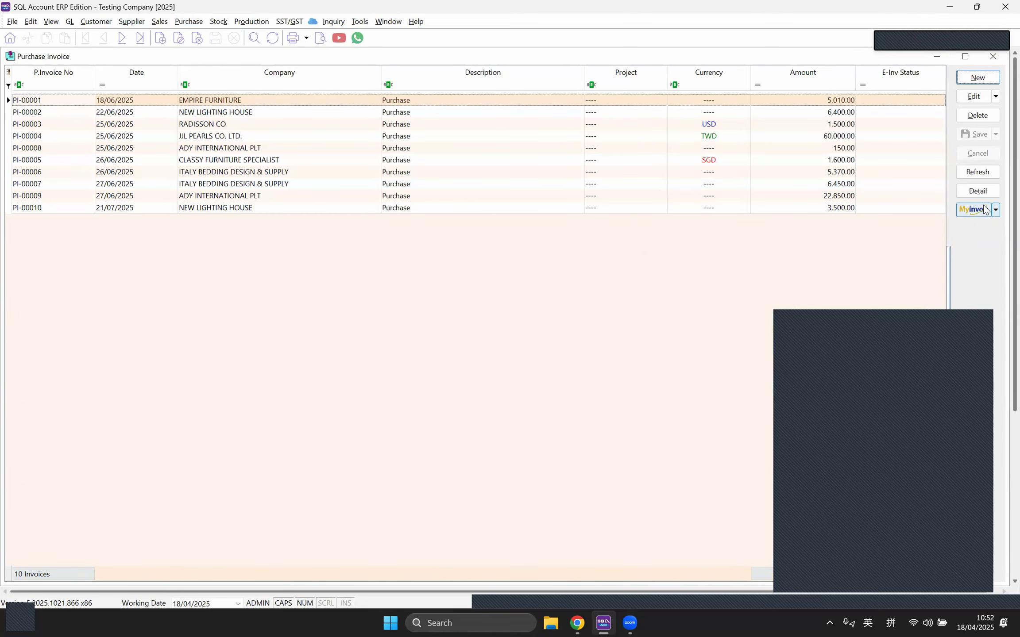
pyautogui.click(951, 481)
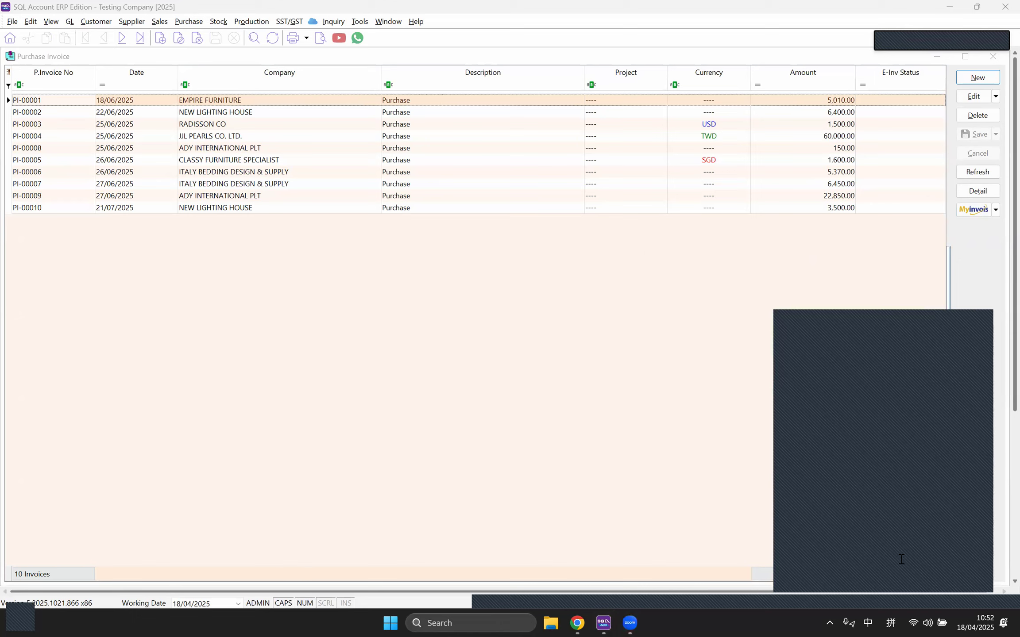
pyautogui.click(976, 232)
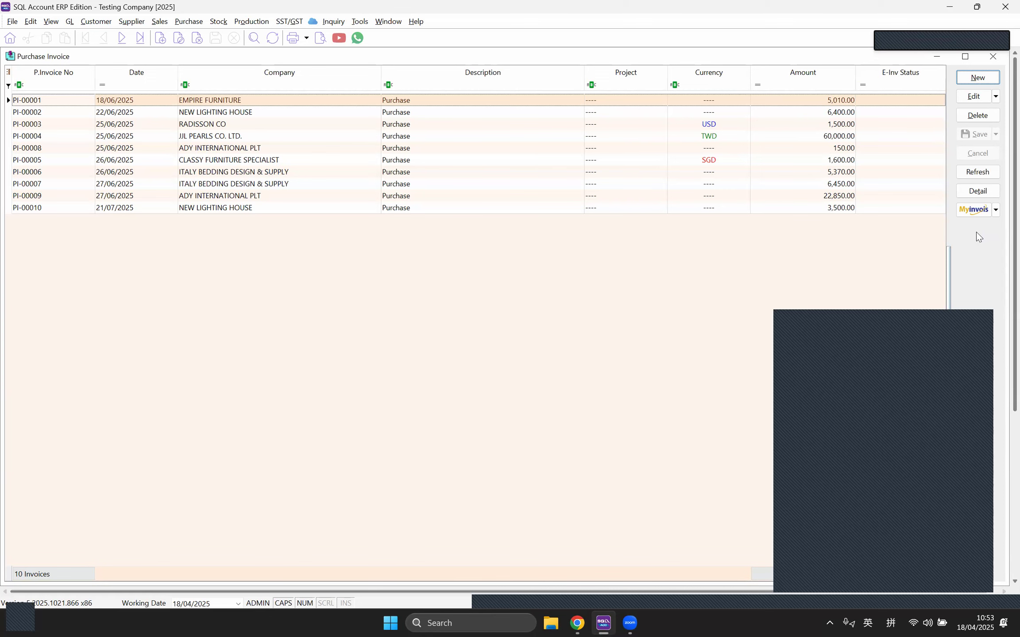
# Step: Create a blank purchase invoice, numbered PI-00011 and dated 18/04/2025
pyautogui.click(977, 79)
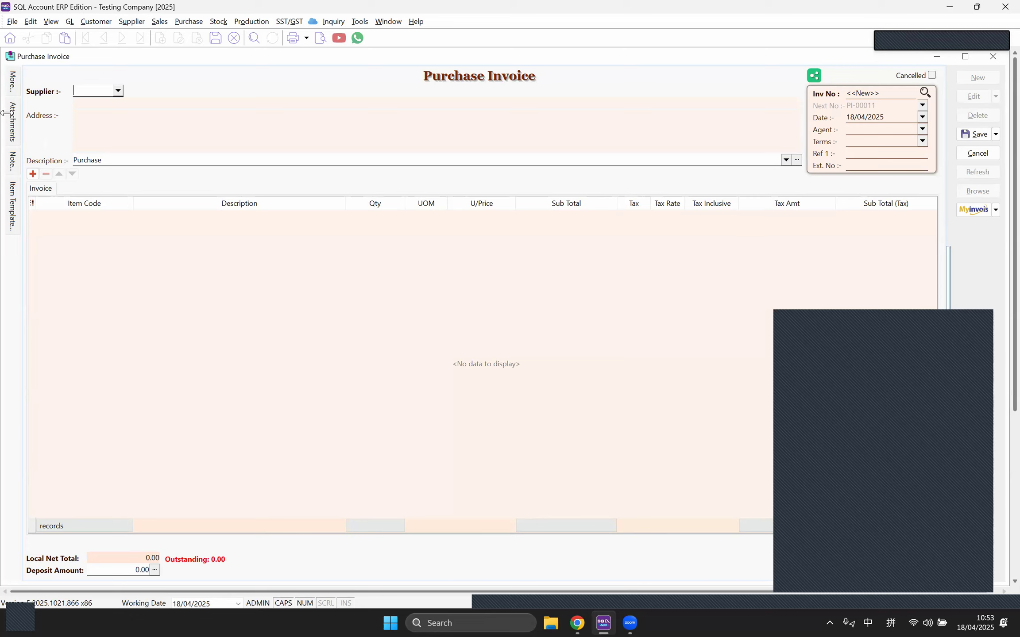
# Step: Fill in the supplier's TIN in the purchase invoice's MyInvois details
pyautogui.moveTo(13, 89)
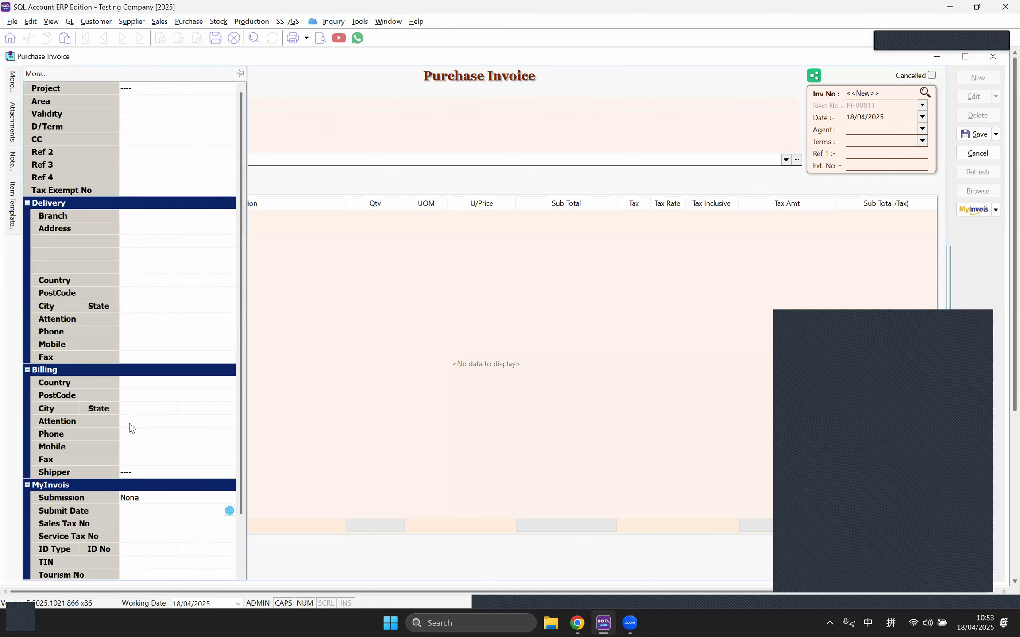
pyautogui.scroll(-2, 129, 434)
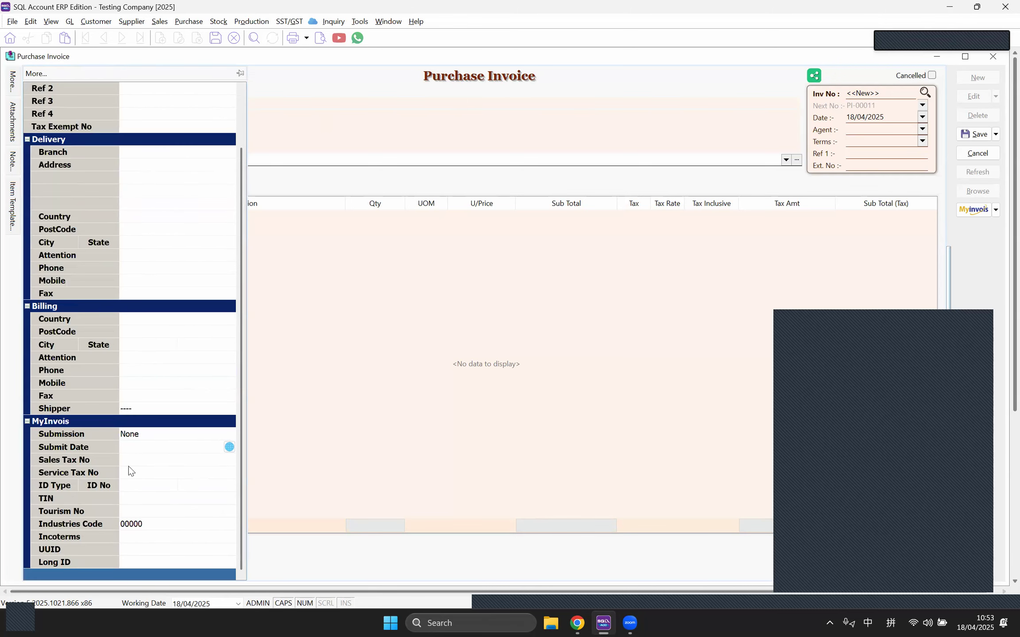
pyautogui.click(211, 500)
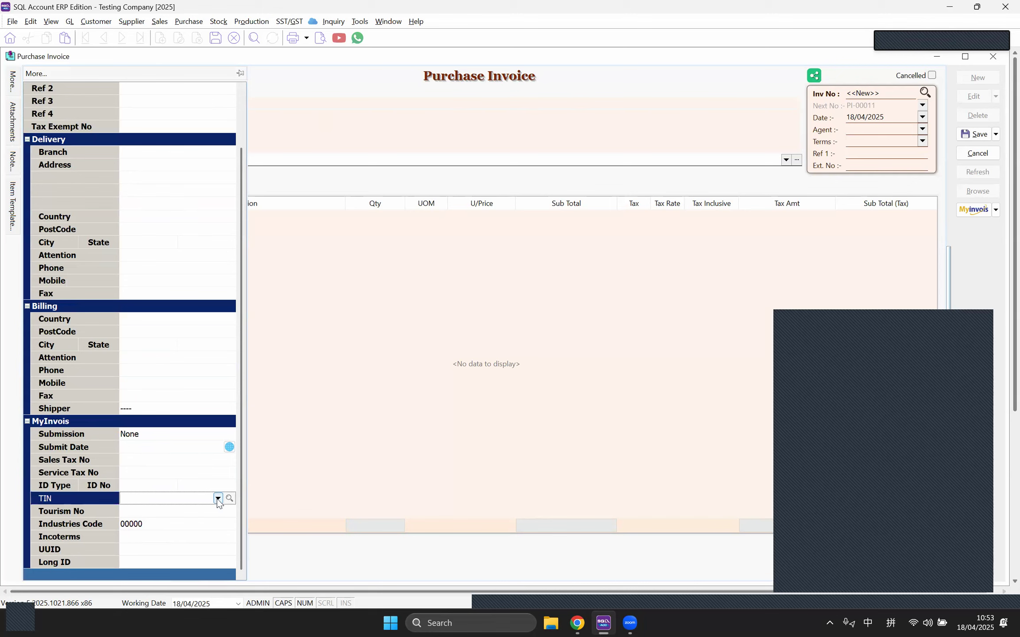
pyautogui.click(218, 498)
pyautogui.click(208, 534)
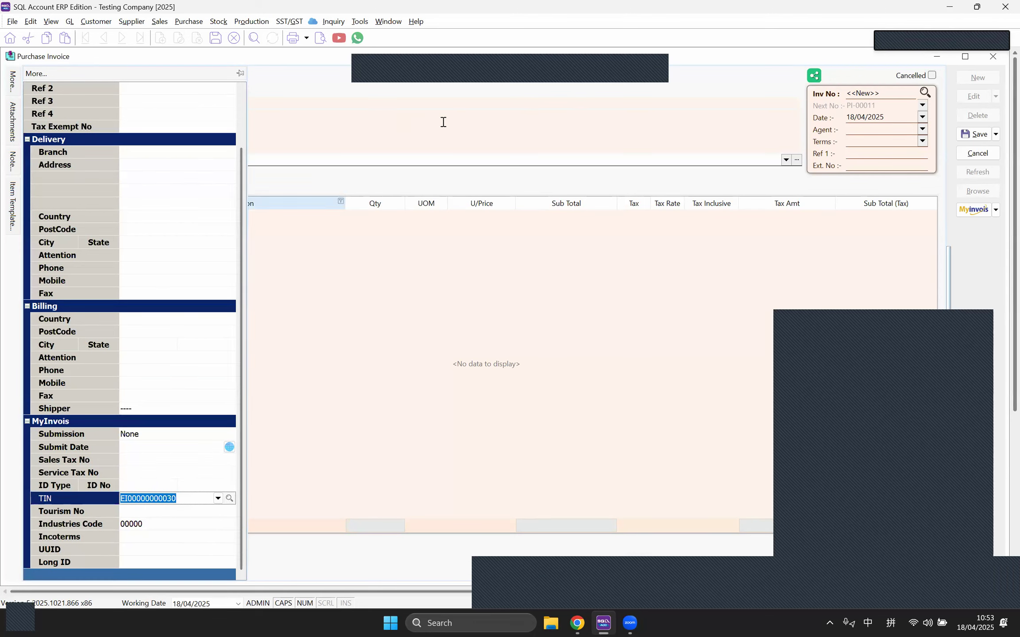
pyautogui.click(556, 76)
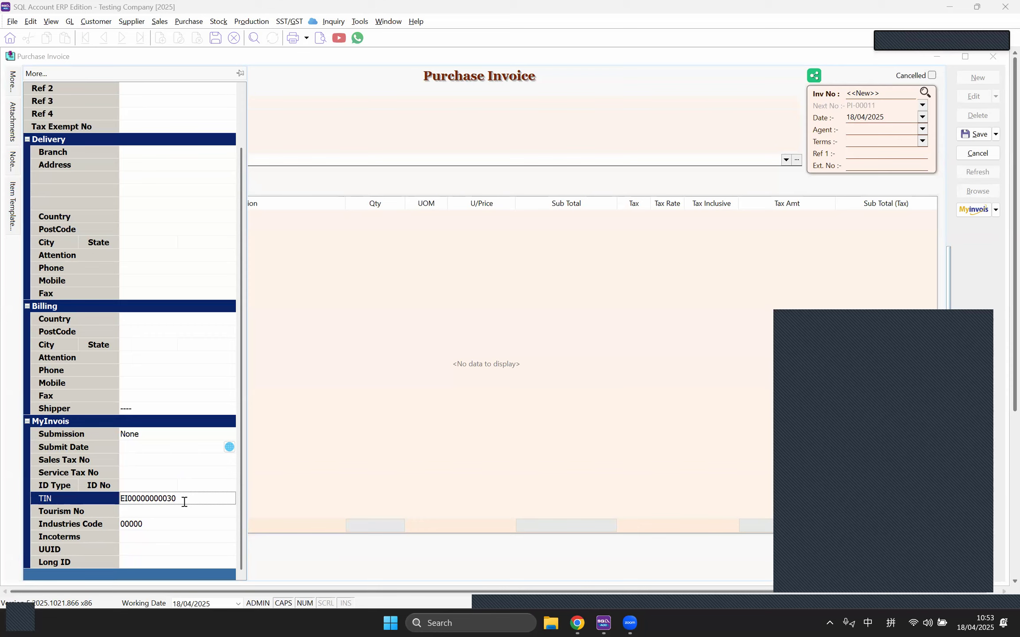
# Step: Add an empty item line, then discard the purchase invoice without saving
pyautogui.click(409, 357)
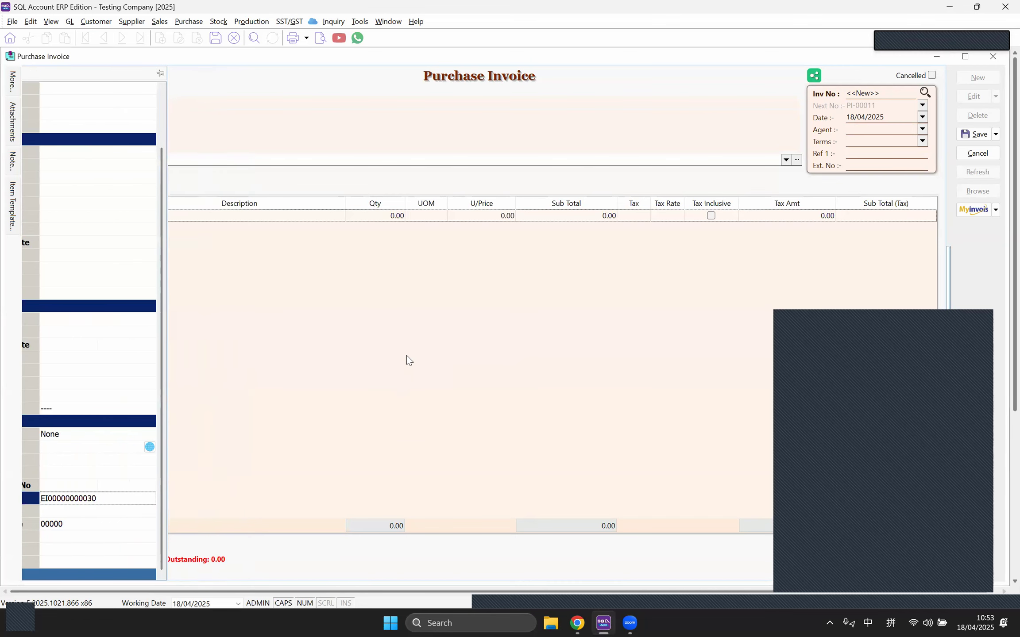
pyautogui.click(993, 57)
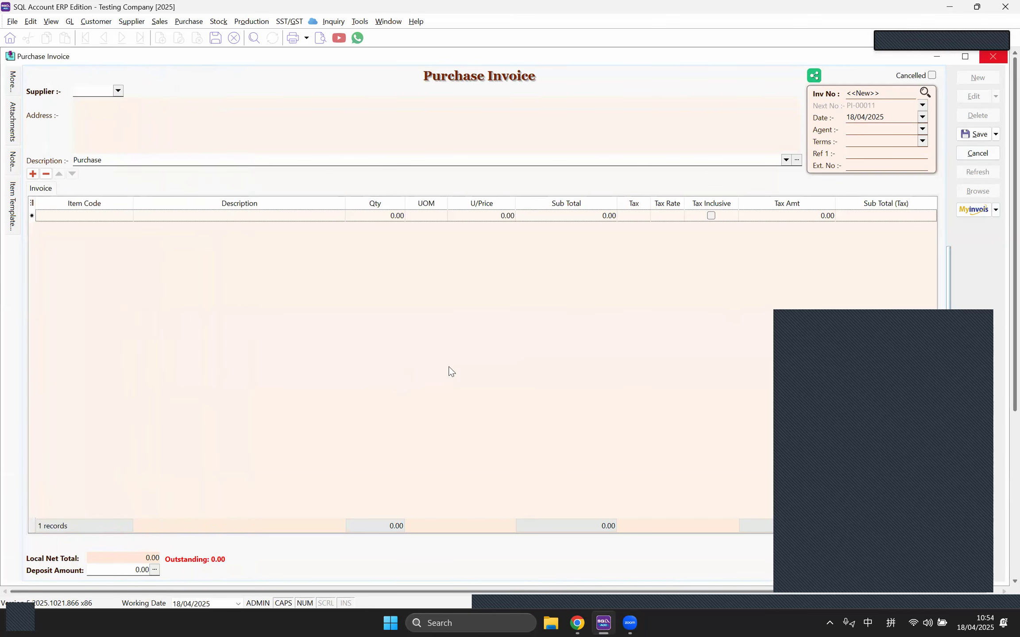
pyautogui.click(526, 328)
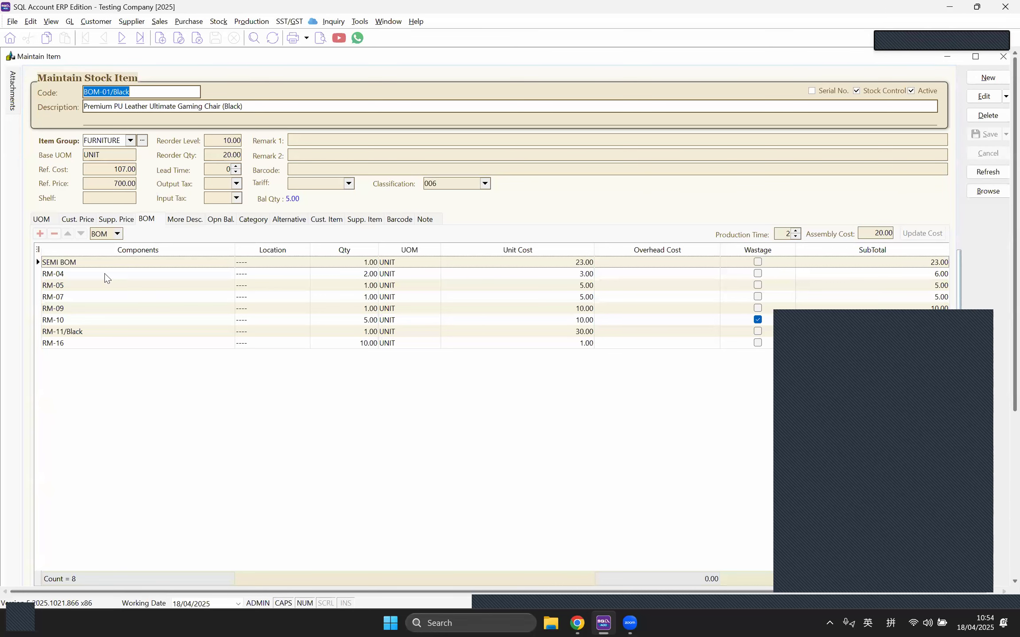
# Step: Enter 'RTYFUIBHJHUGYFTGBUINJK' as BOM-01/Black's More Description and save the stock item
pyautogui.click(187, 221)
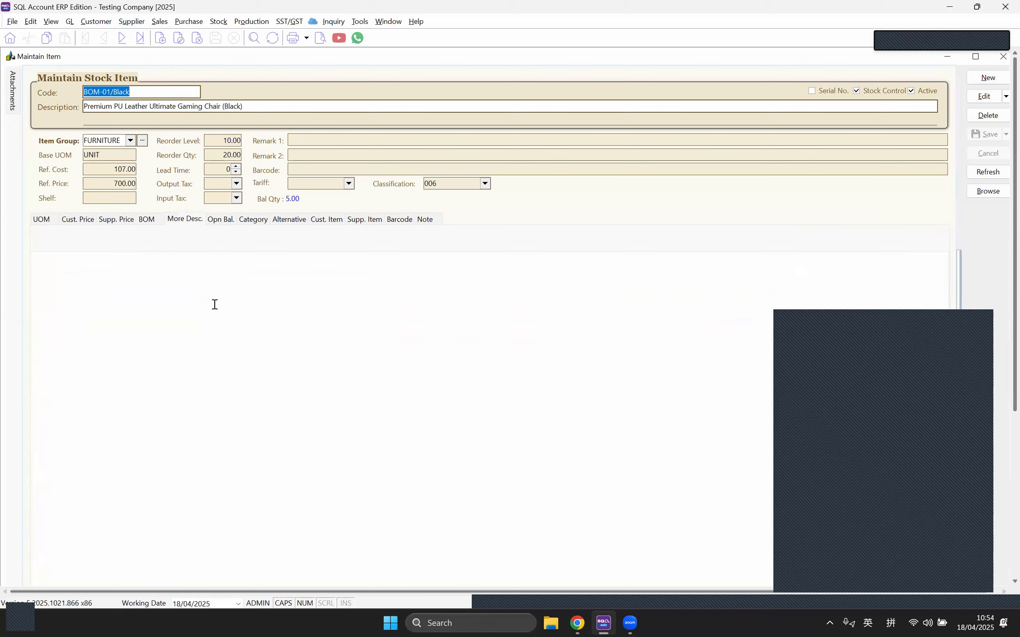
pyautogui.click(260, 107)
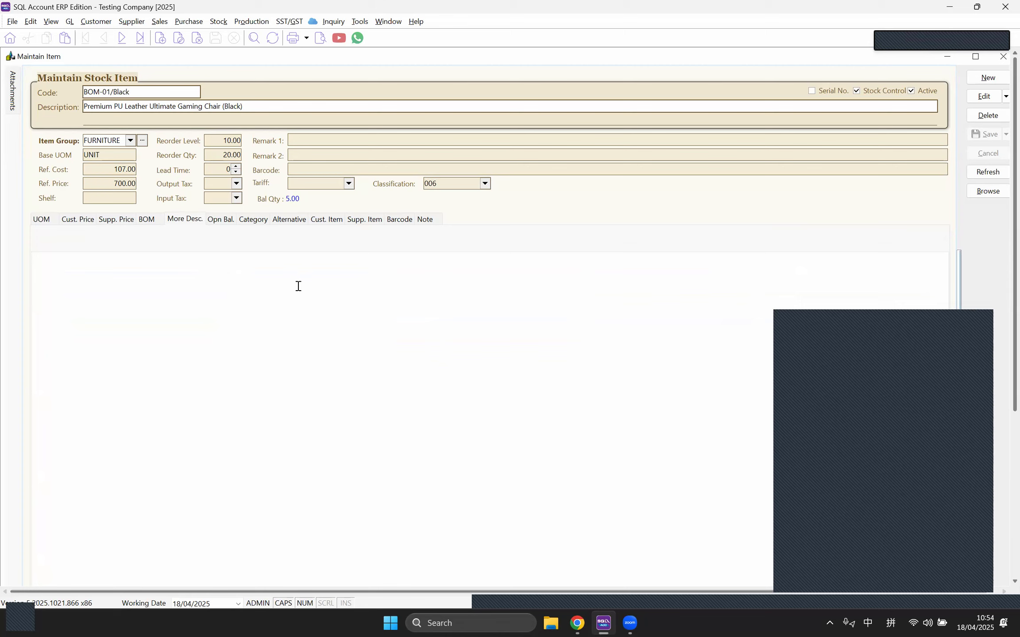
pyautogui.click(987, 97)
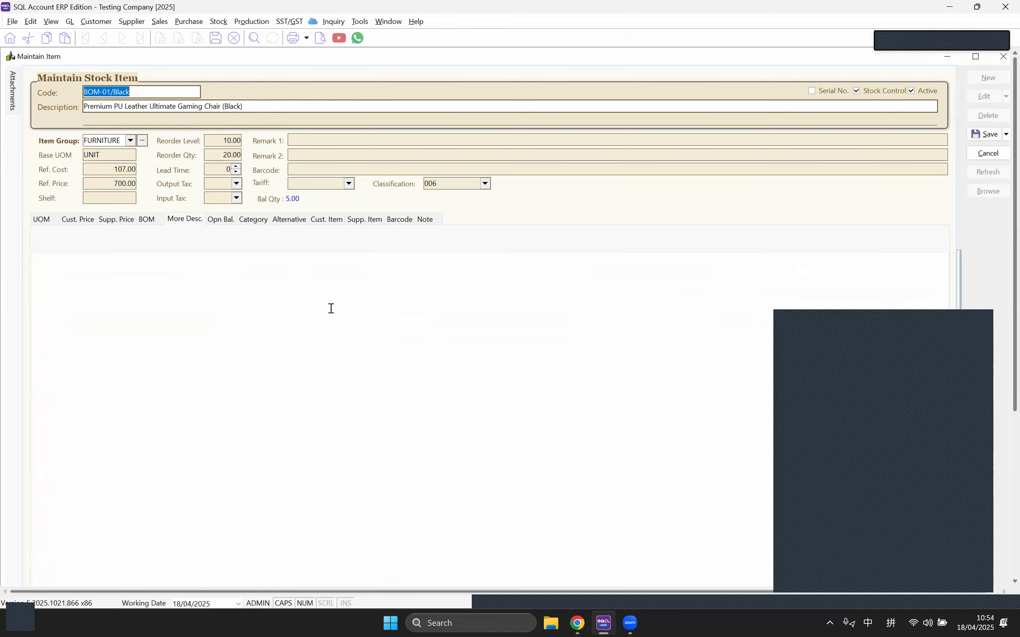
pyautogui.click(89, 268)
pyautogui.write('RTYFUIBHJHUGYFTGBUINJK')
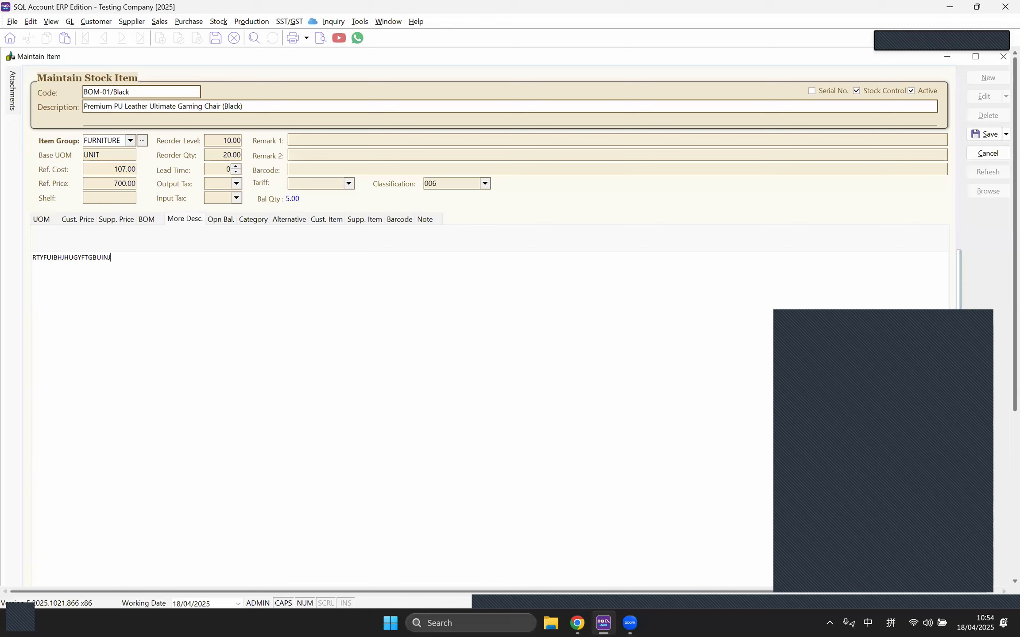
pyautogui.click(981, 135)
pyautogui.click(388, 21)
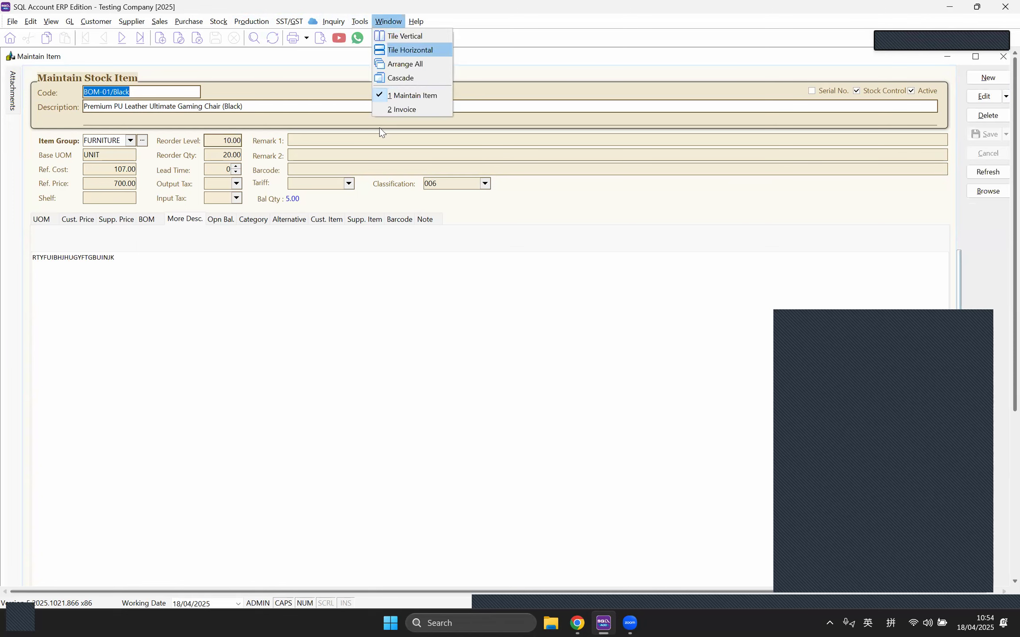
# Step: Add a fourth line for BOM-01/Black to the sales invoice
pyautogui.click(398, 108)
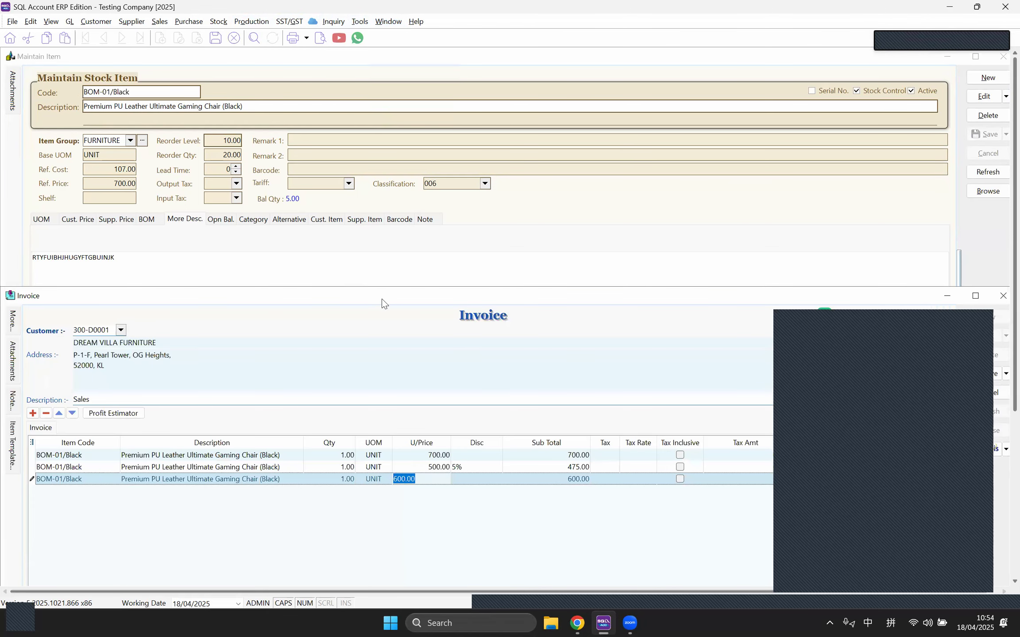
pyautogui.click(52, 315)
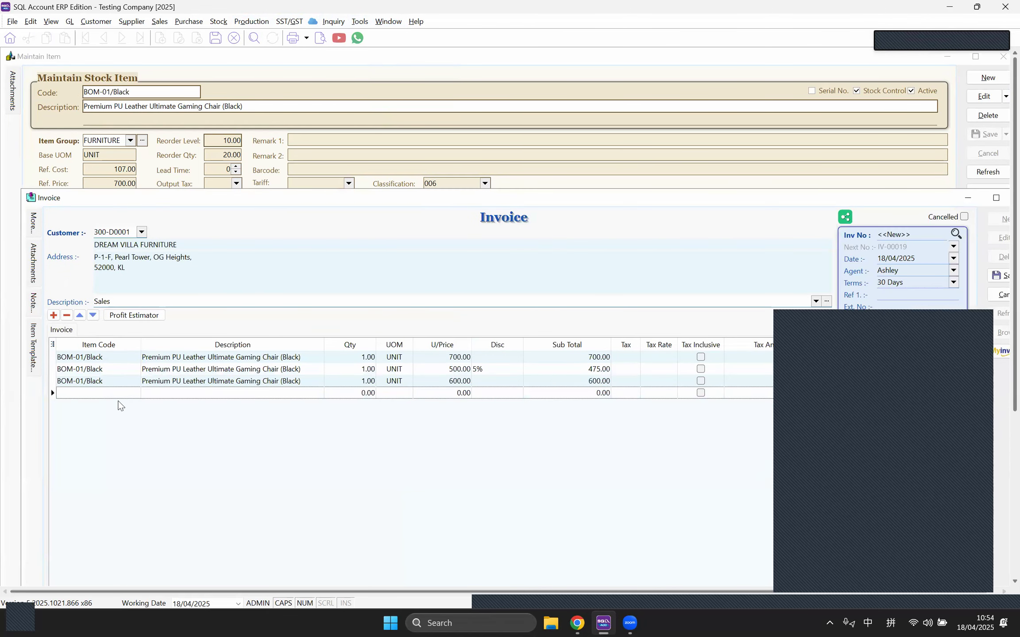
pyautogui.click(132, 396)
pyautogui.click(134, 394)
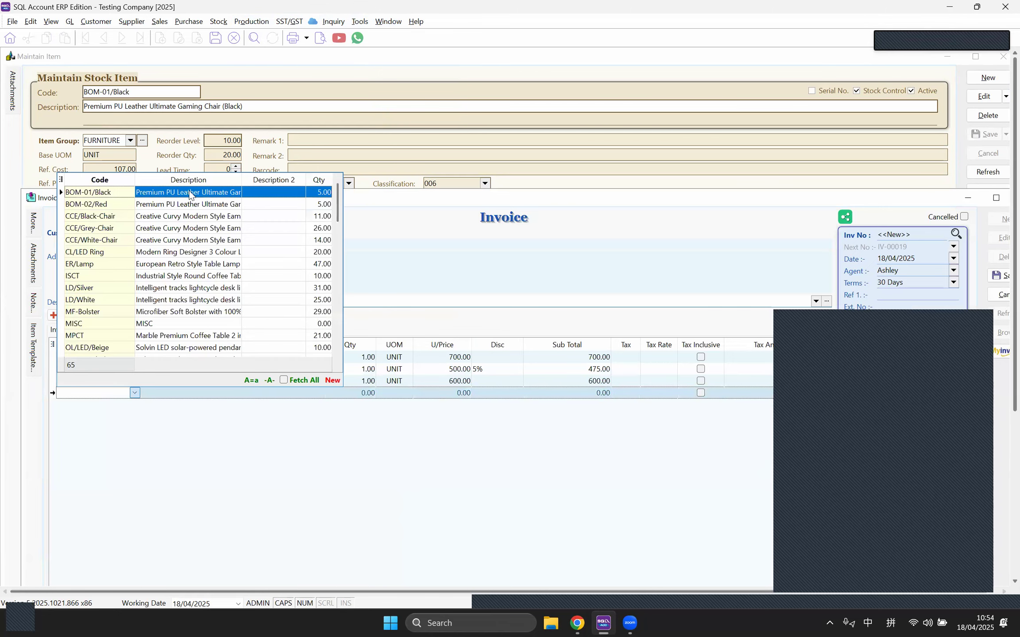
pyautogui.press('Return')
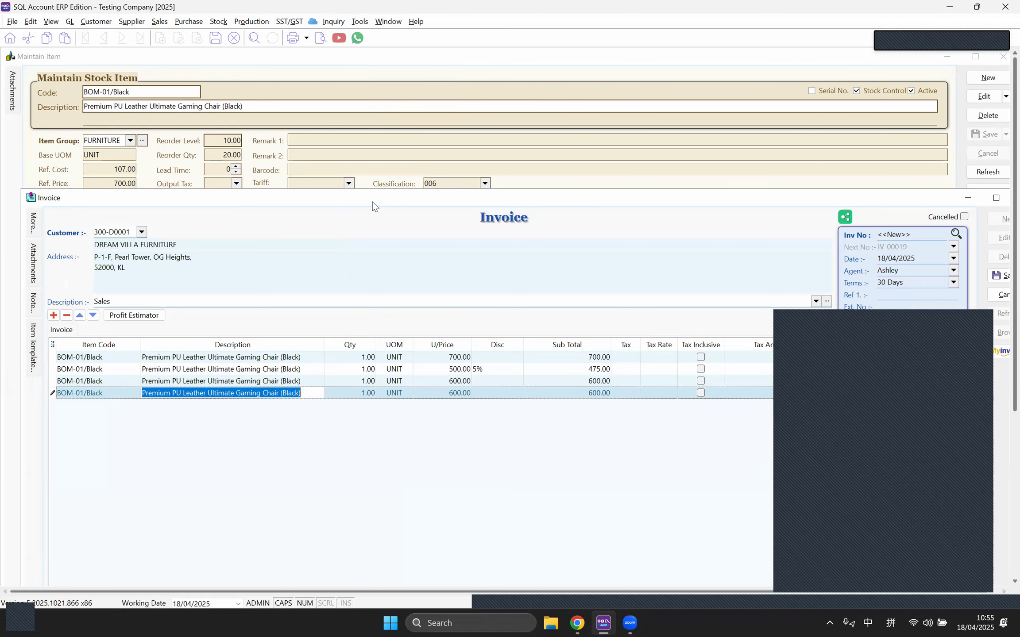
# Step: Show the More Description column in the invoice item grid and check the last line's entry
pyautogui.moveTo(372, 201); pyautogui.dragTo(352, 244)
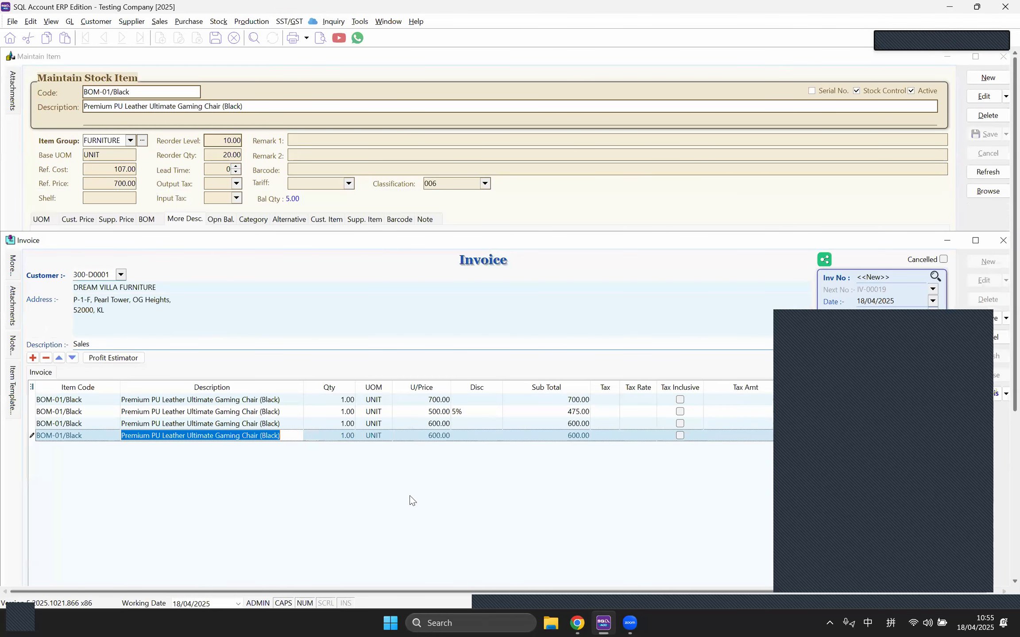
pyautogui.click(32, 387)
pyautogui.click(32, 387)
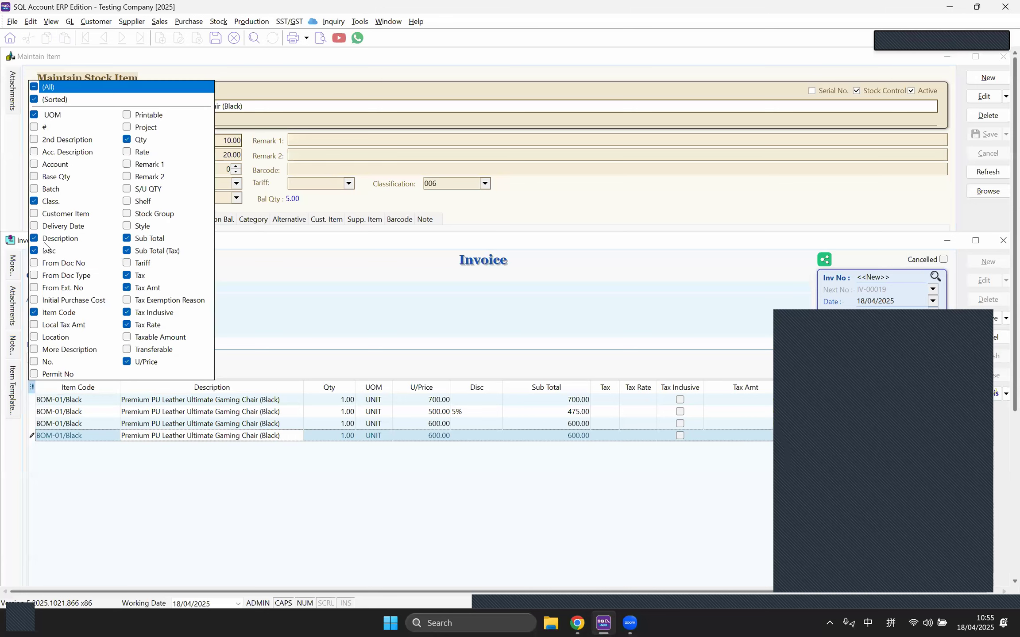
pyautogui.click(34, 349)
pyautogui.click(303, 481)
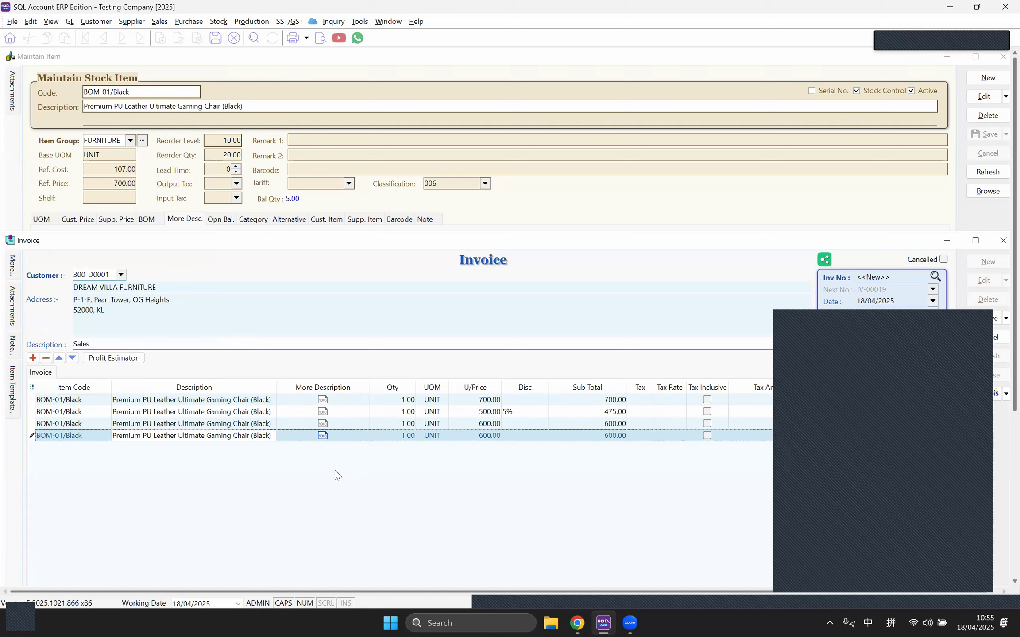
pyautogui.click(360, 434)
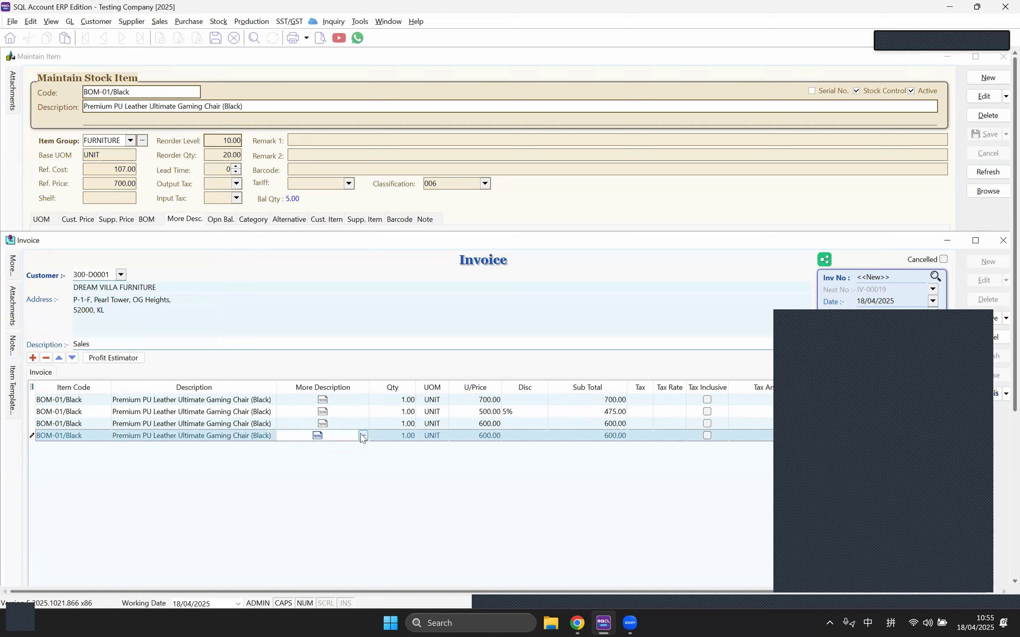
pyautogui.click(360, 465)
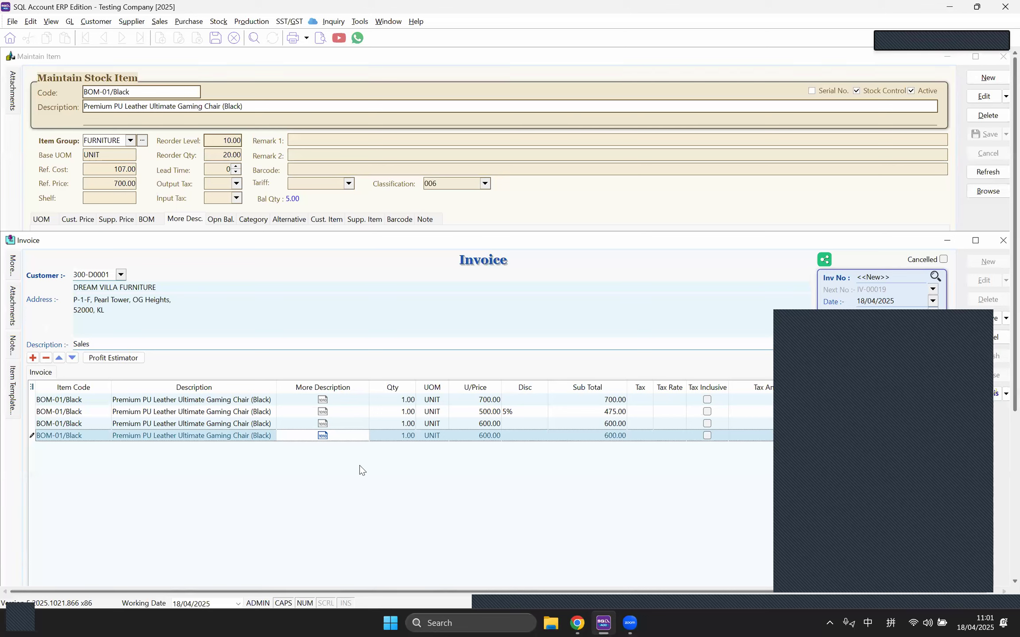
# Step: View the last invoice line's More Description, close it with No, then return to BOM-01/Black
pyautogui.click(539, 208)
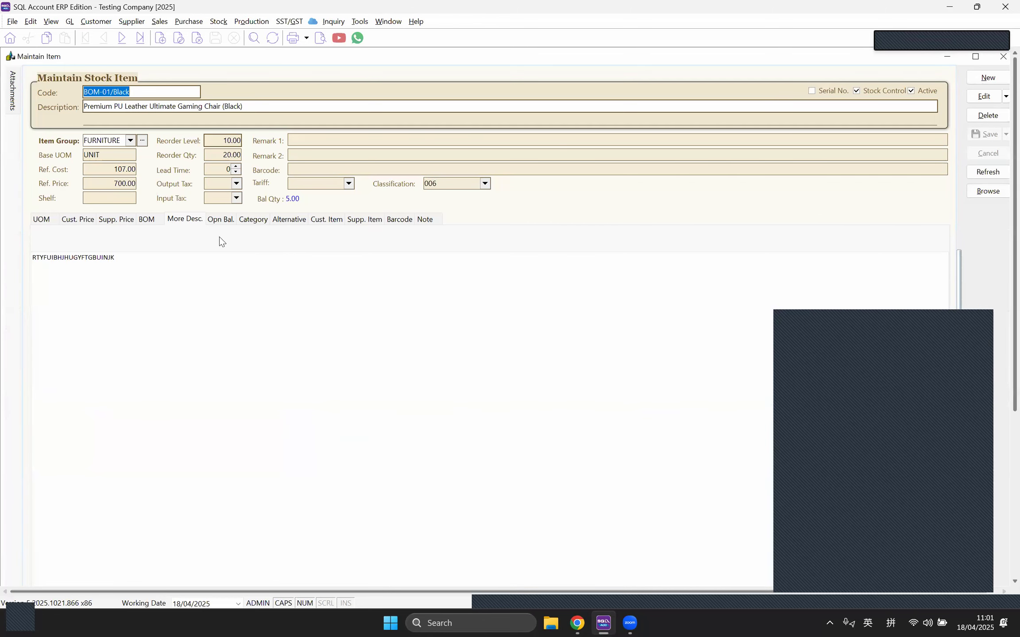
pyautogui.click(388, 22)
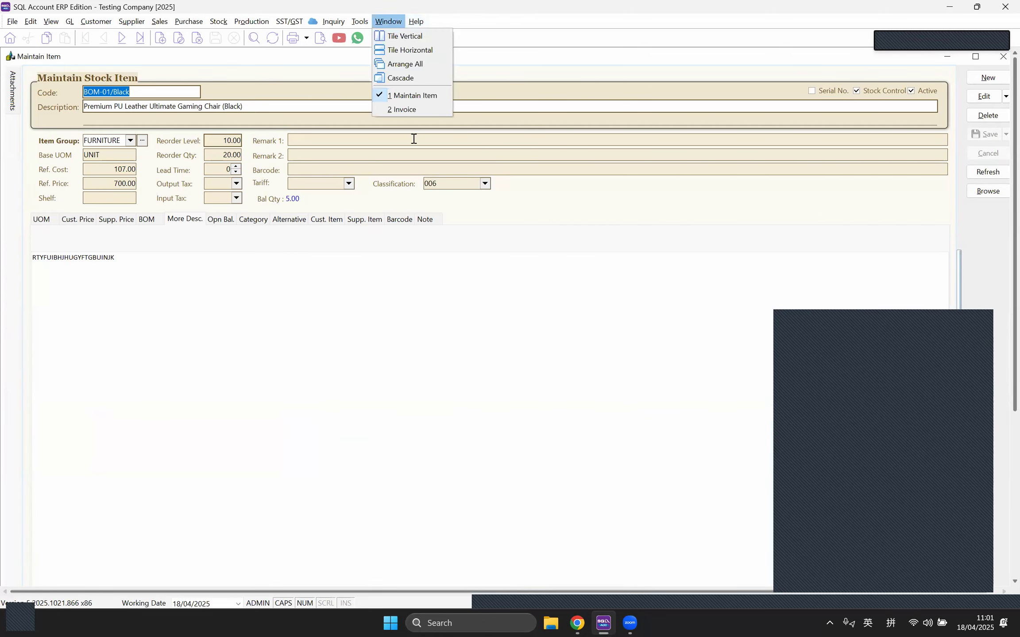
pyautogui.click(398, 113)
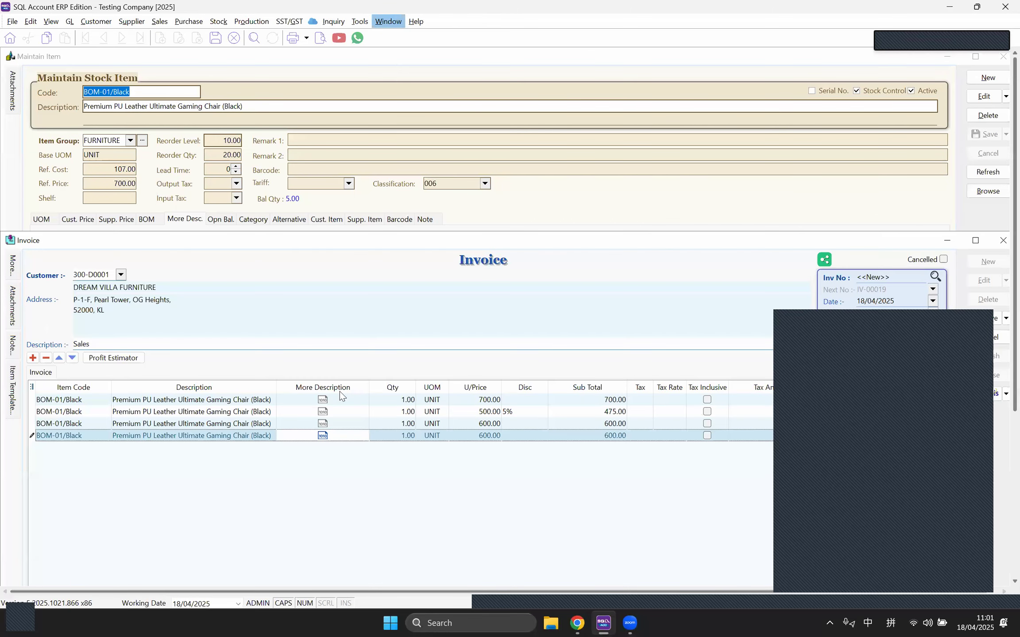
pyautogui.click(343, 437)
pyautogui.click(362, 436)
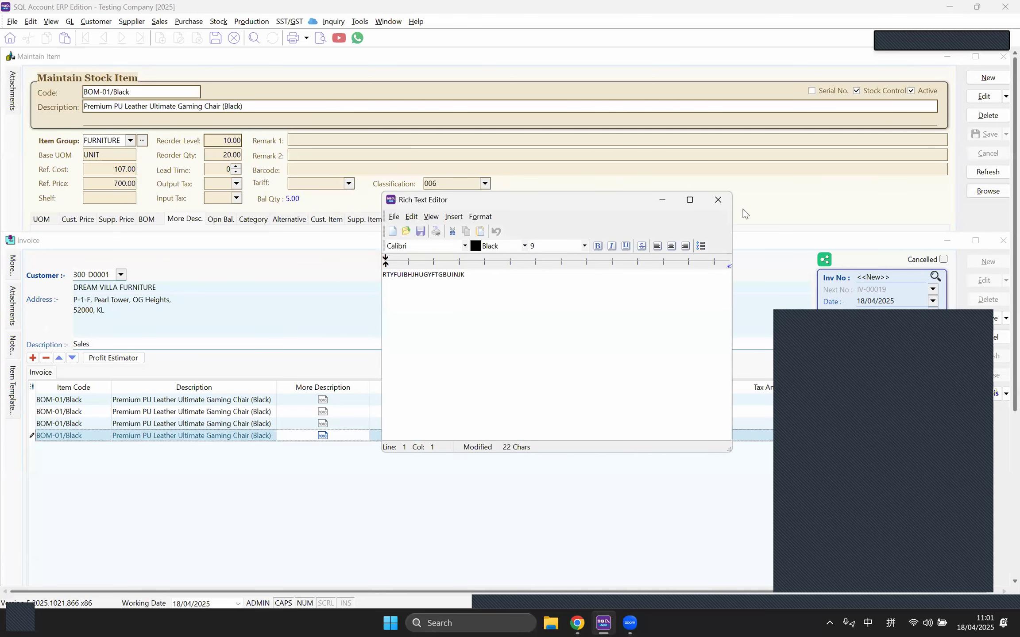
pyautogui.click(717, 206)
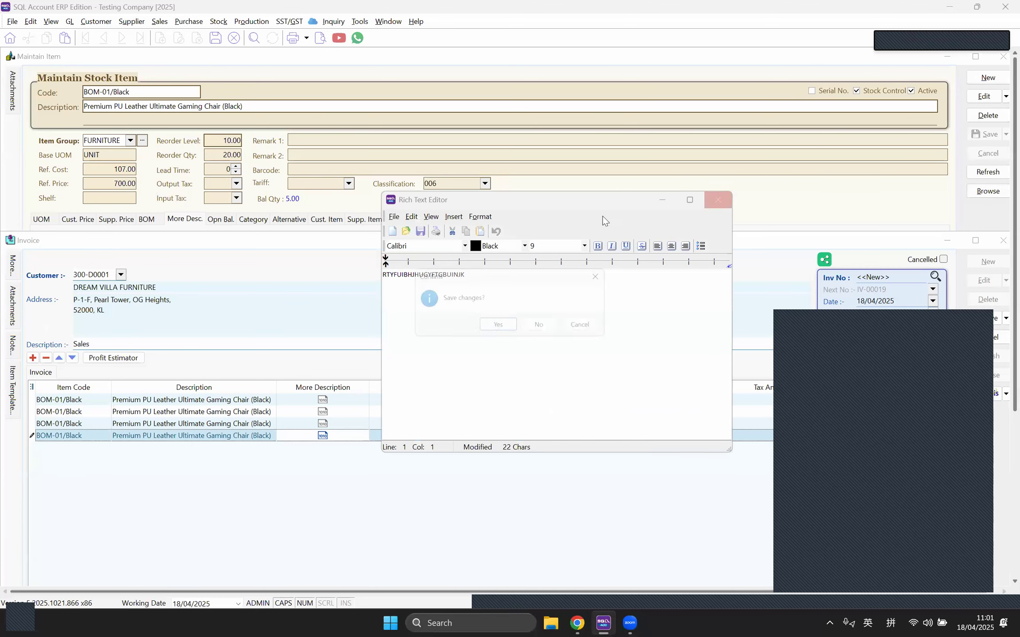
pyautogui.click(544, 328)
pyautogui.click(192, 219)
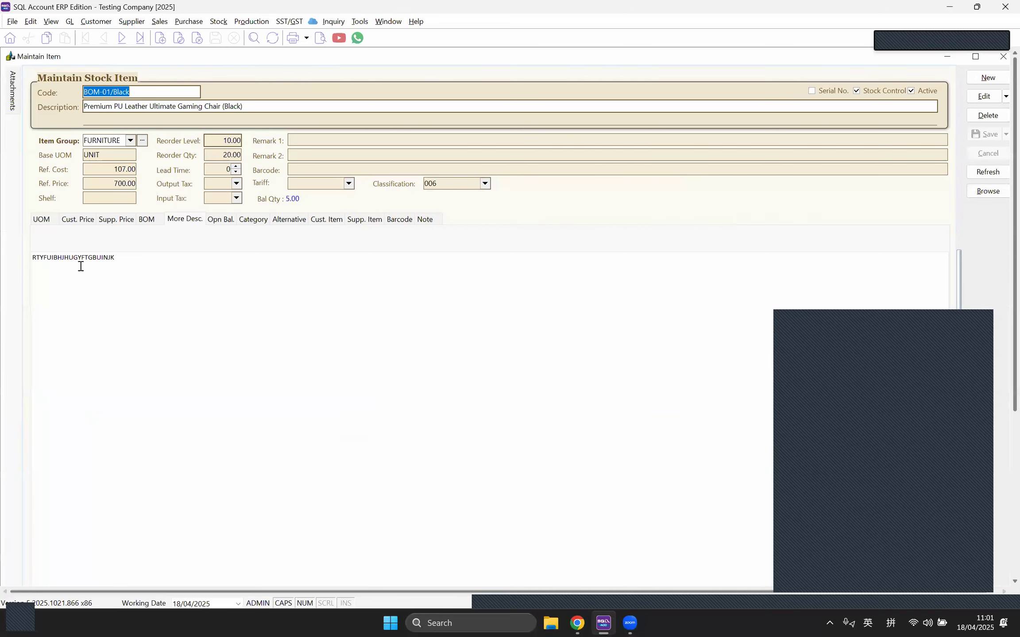
# Step: Edit BOM-01/Black, delete its 'RTYFUIBHJHUGYFTGBUINJK' More Desc. text, and view its opening balance grid
pyautogui.click(124, 259)
pyautogui.moveTo(121, 259); pyautogui.dragTo(14, 256)
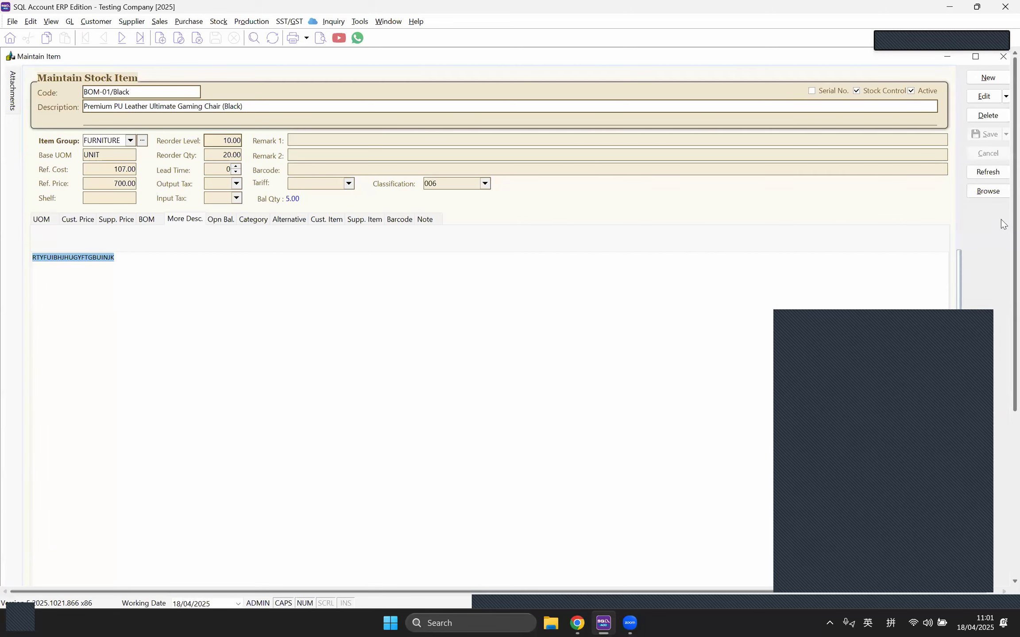
pyautogui.click(985, 96)
pyautogui.moveTo(158, 260); pyautogui.dragTo(30, 261)
pyautogui.press('BackSpace')
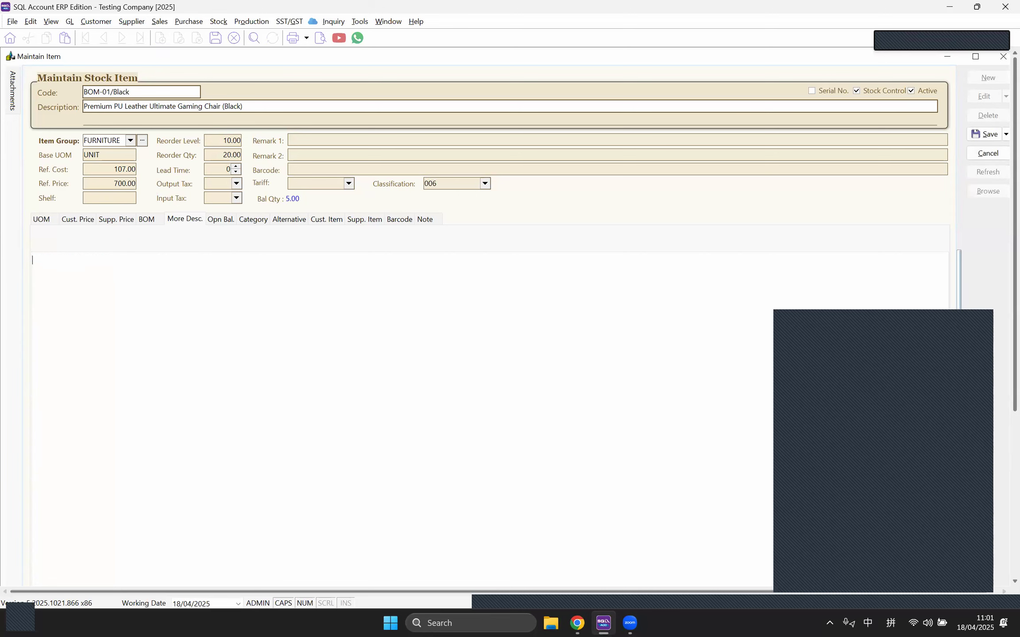
pyautogui.click(220, 222)
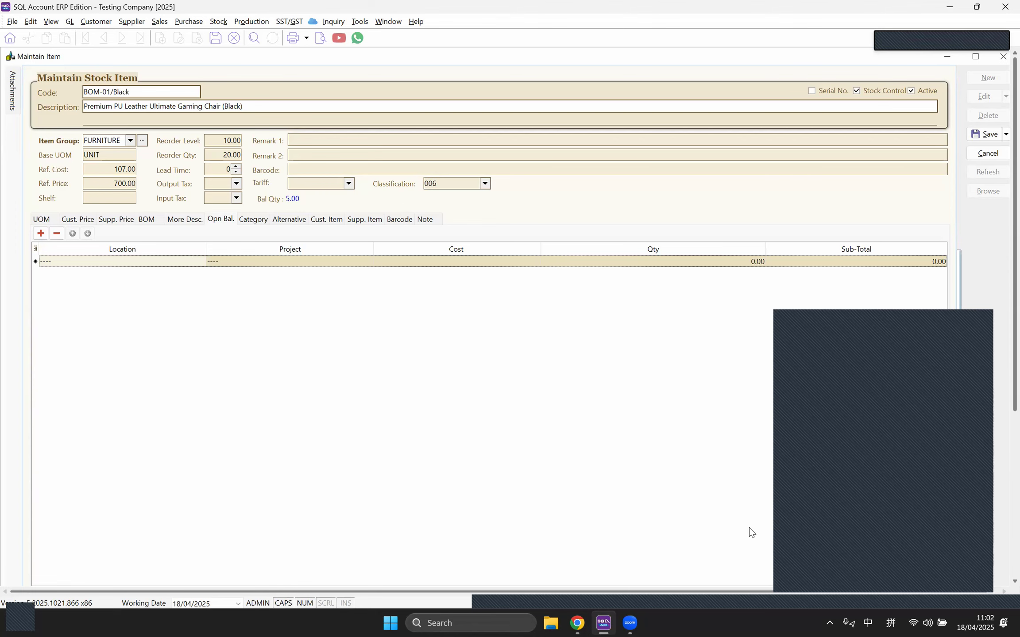
# Step: Check the opening balance Location list without choosing, then view categories Chair/Sofa, Mattress and Table
pyautogui.click(834, 550)
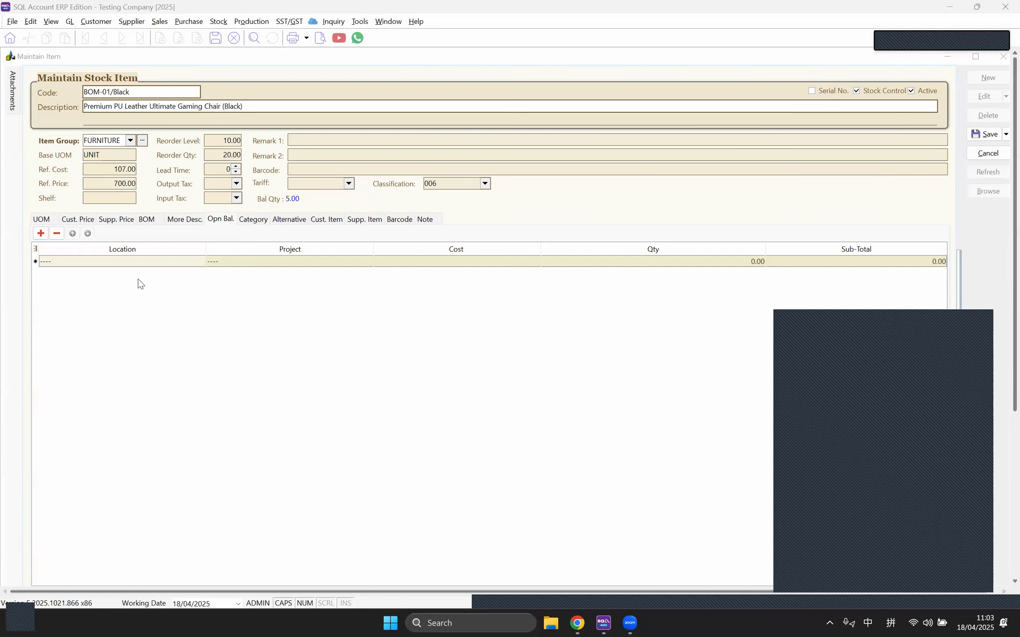
pyautogui.click(153, 262)
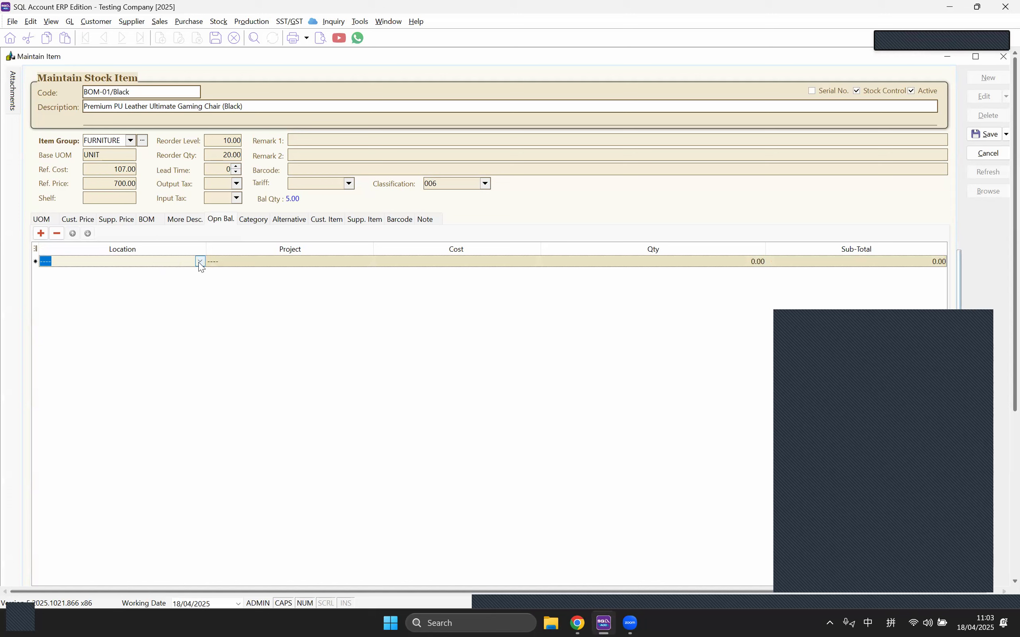
pyautogui.click(199, 262)
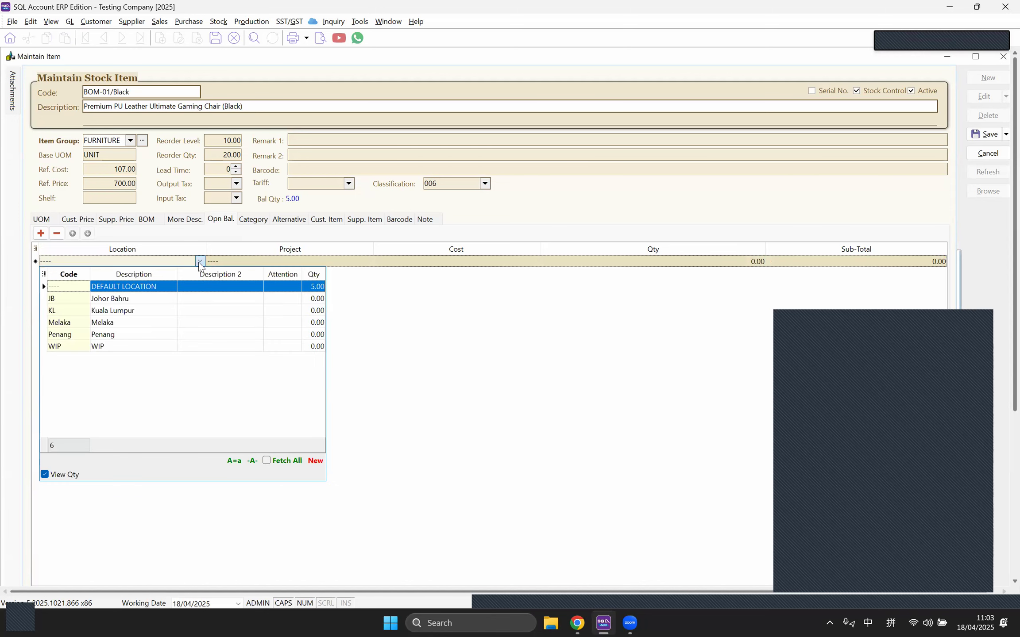
pyautogui.click(200, 261)
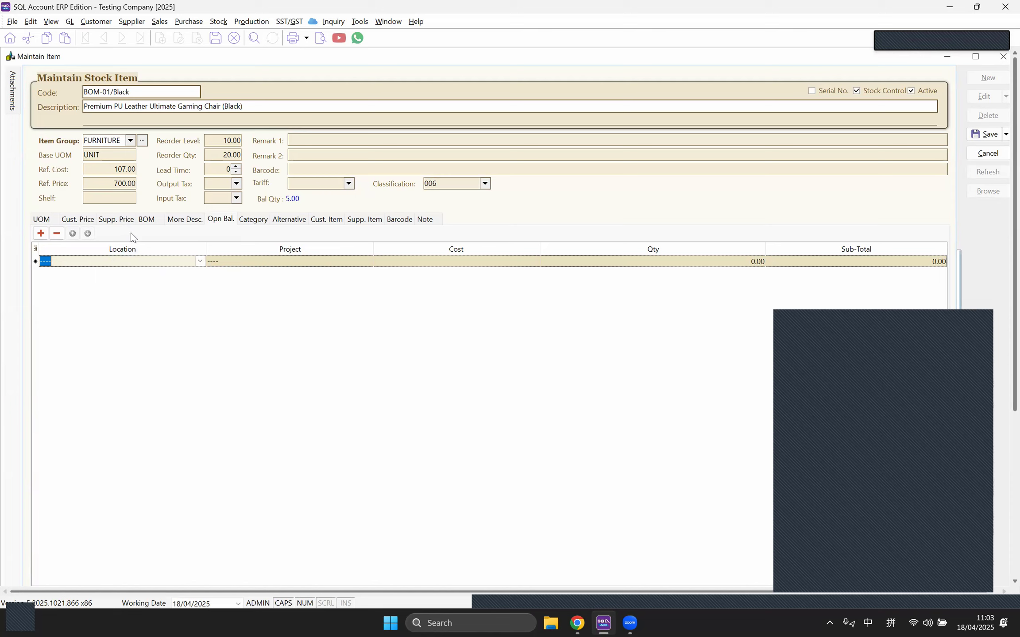
pyautogui.click(250, 223)
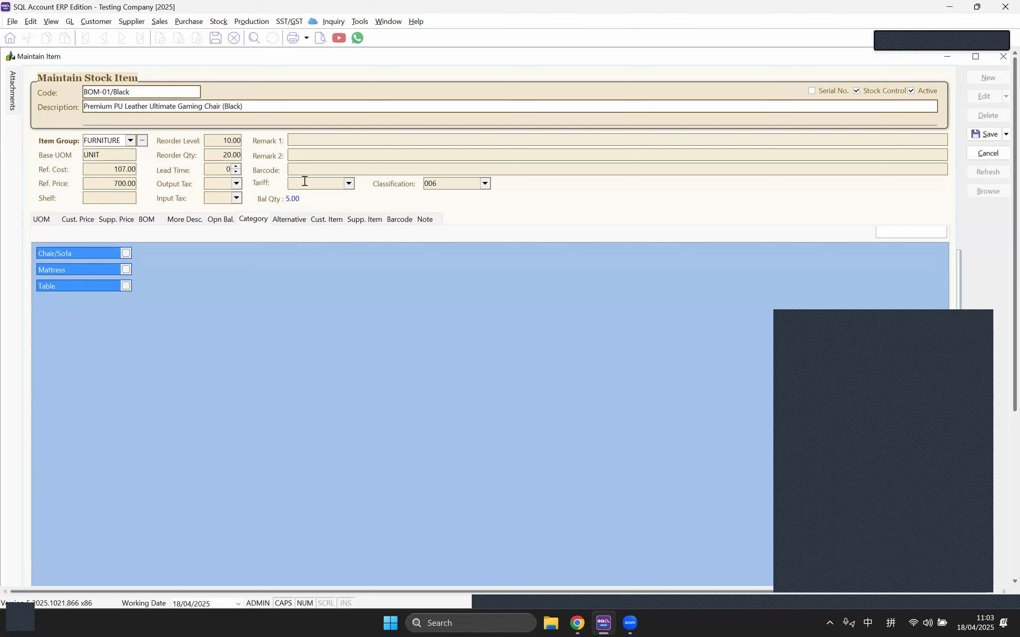
# Step: Show BOM-01/Black's alternative items, discarding an empty new row after a quick look at the invoice
pyautogui.click(218, 21)
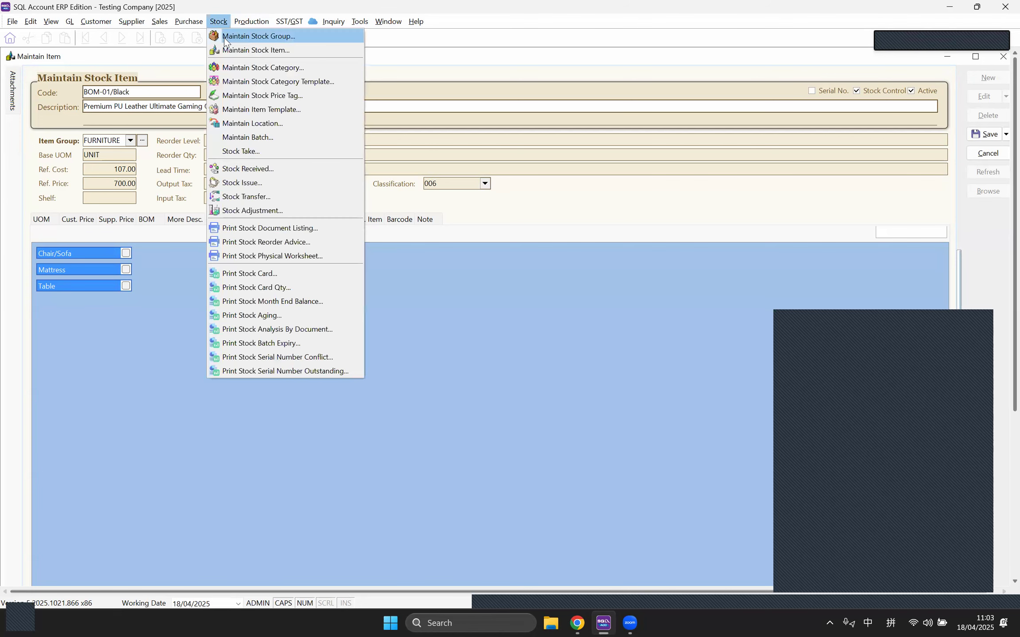
pyautogui.click(590, 210)
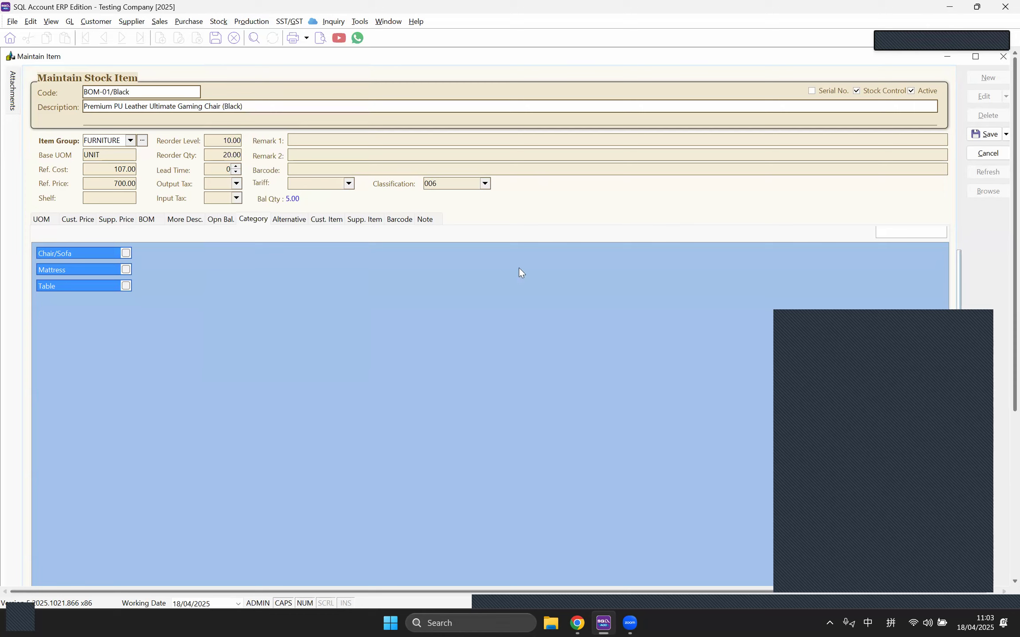
pyautogui.click(288, 221)
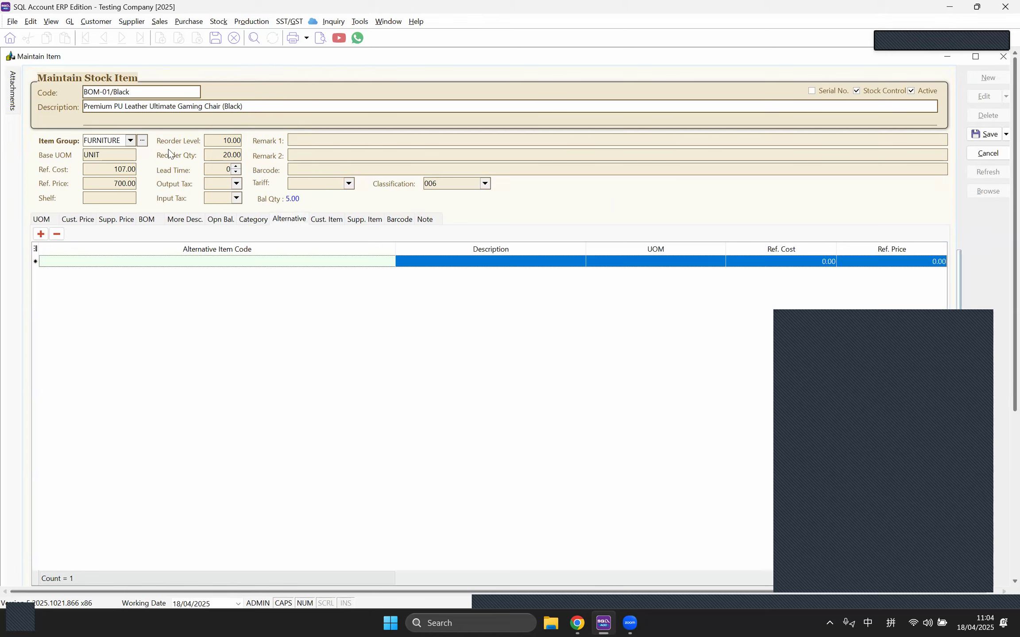
pyautogui.moveTo(141, 92); pyautogui.dragTo(73, 93)
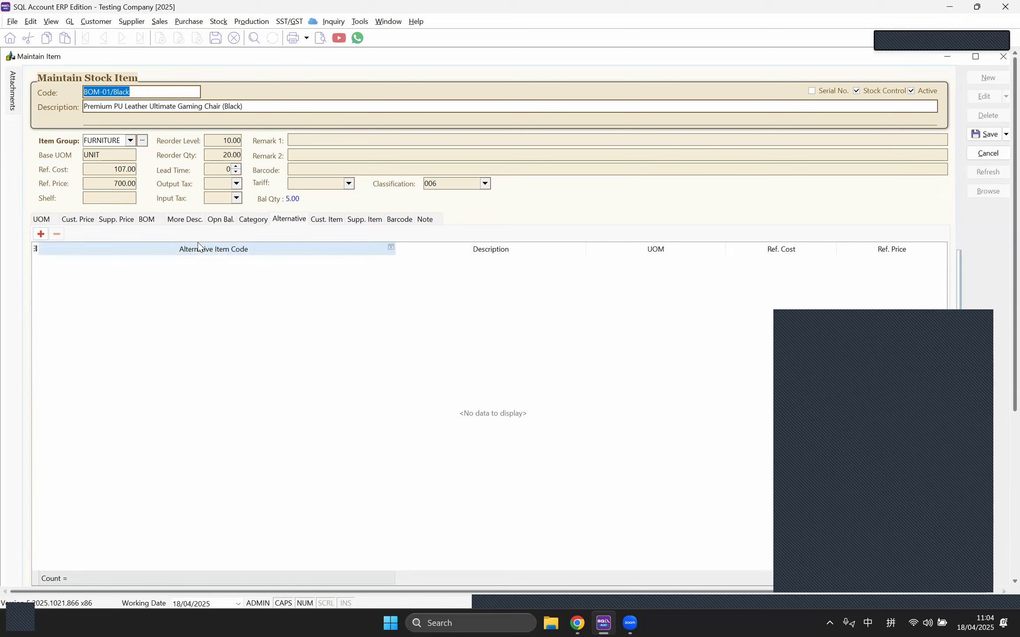
pyautogui.click(228, 280)
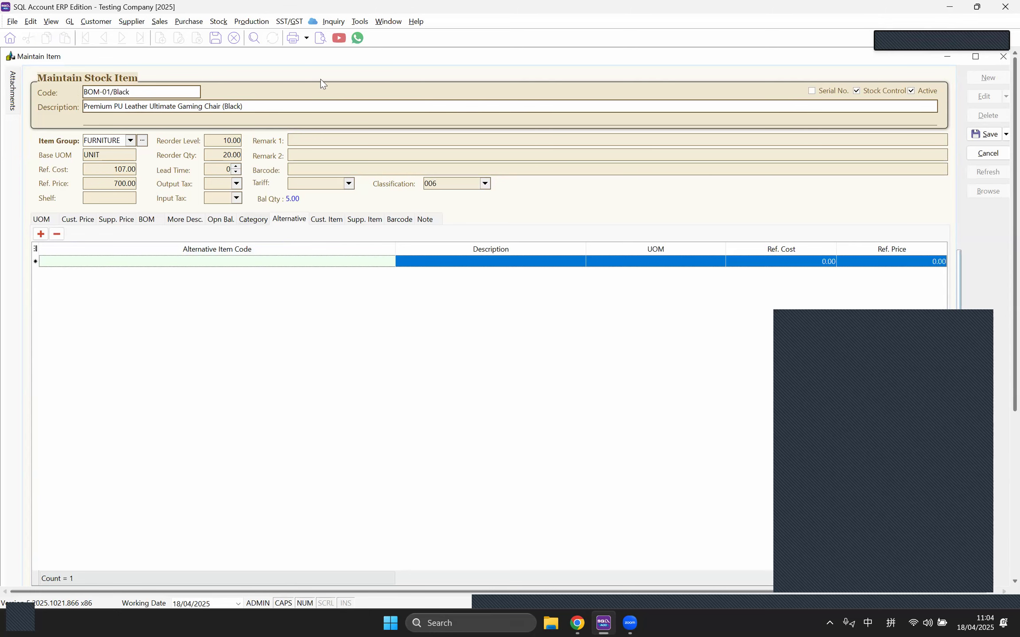
pyautogui.click(149, 94)
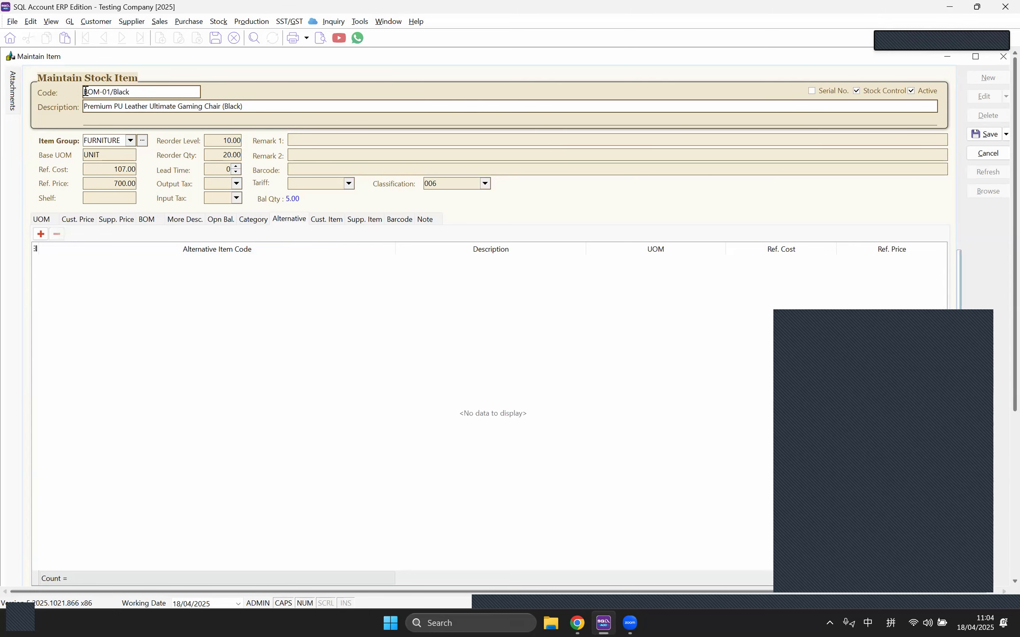
pyautogui.click(387, 22)
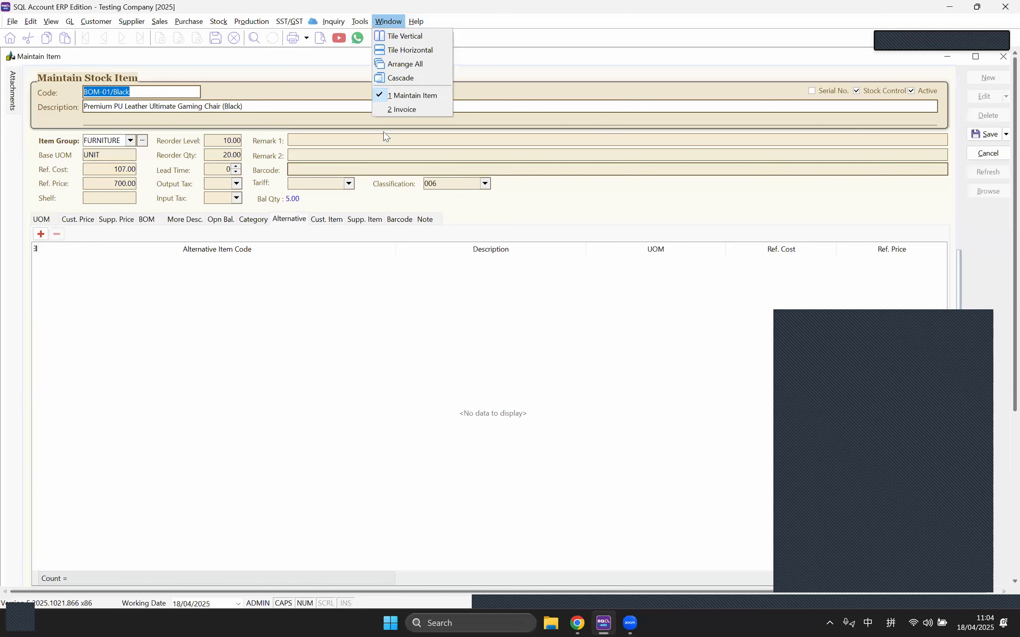
pyautogui.click(391, 108)
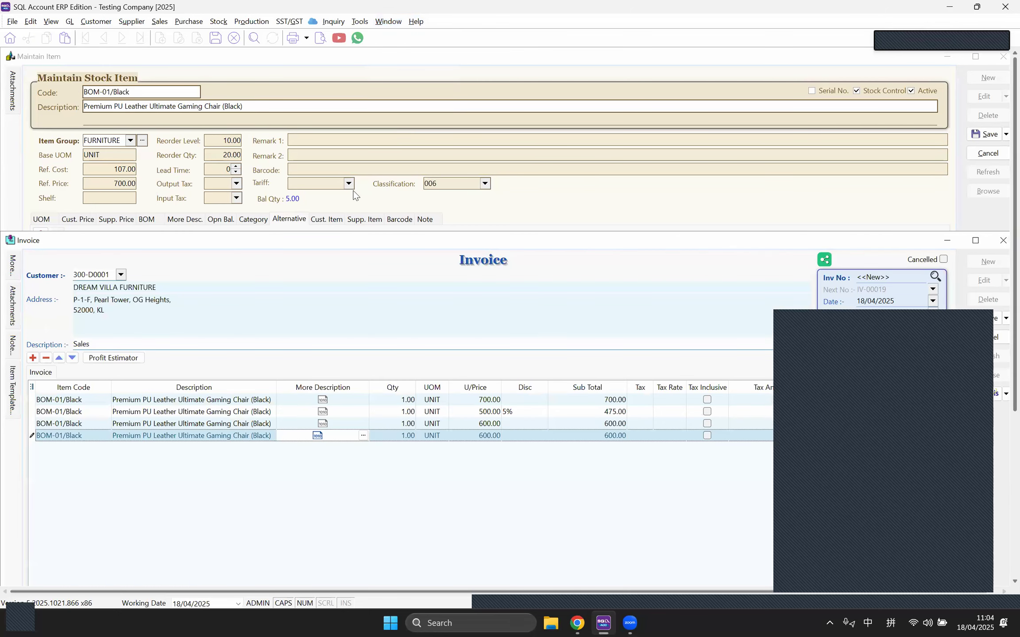
pyautogui.click(577, 223)
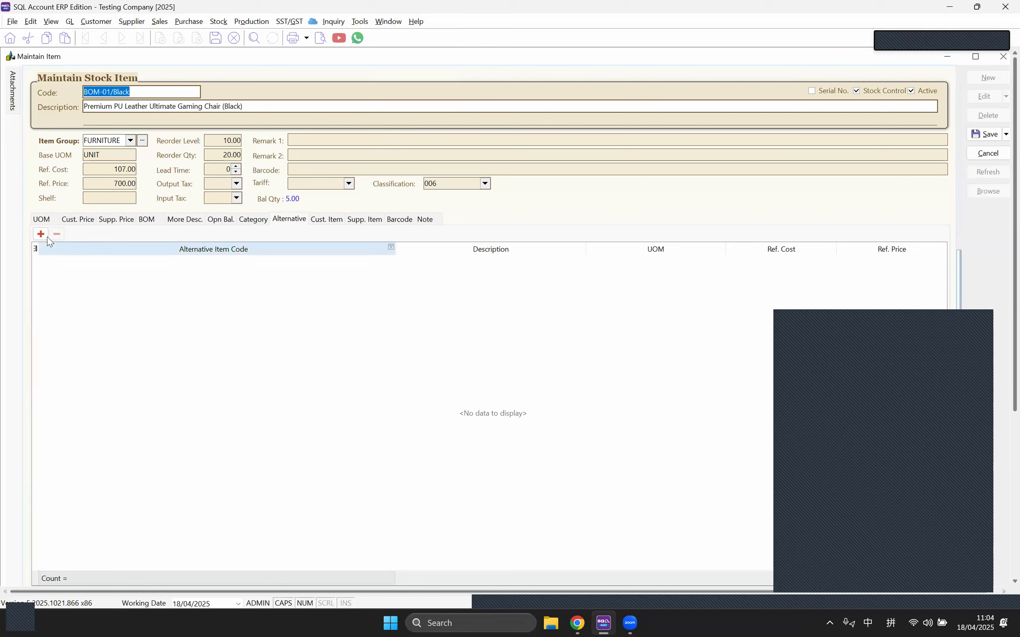
# Step: Add BOM-02/Red (700.00) as an alternative item for BOM-01/Black and save
pyautogui.click(41, 234)
pyautogui.click(389, 261)
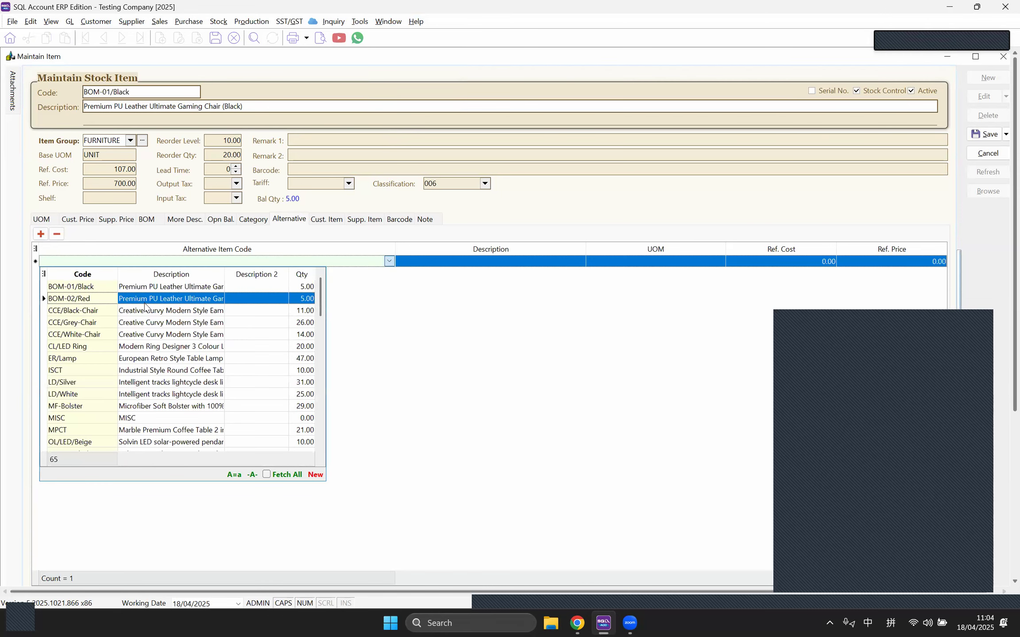
pyautogui.click(167, 297)
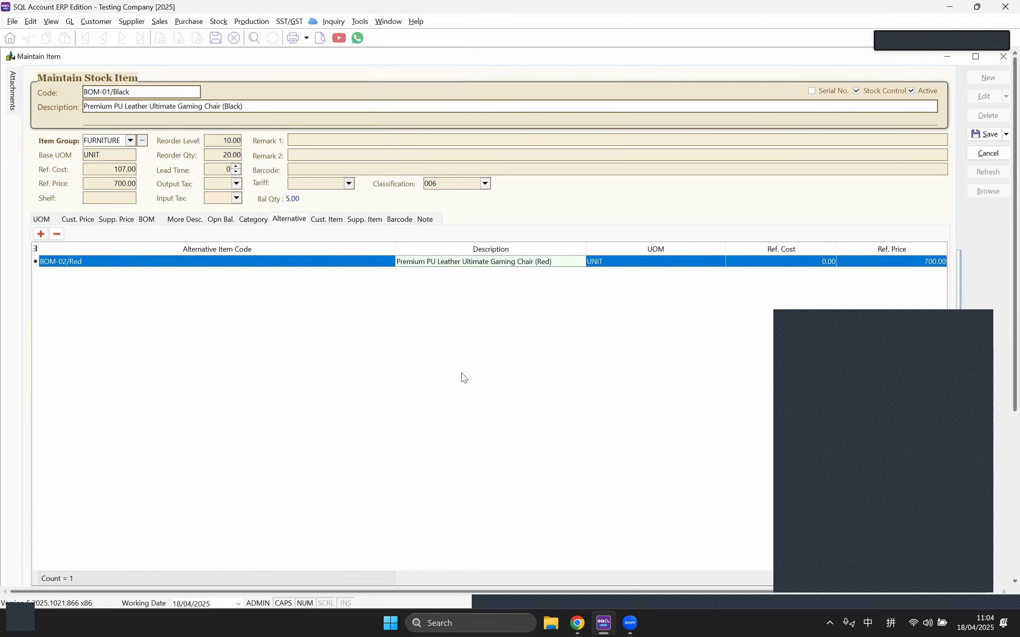
pyautogui.click(255, 107)
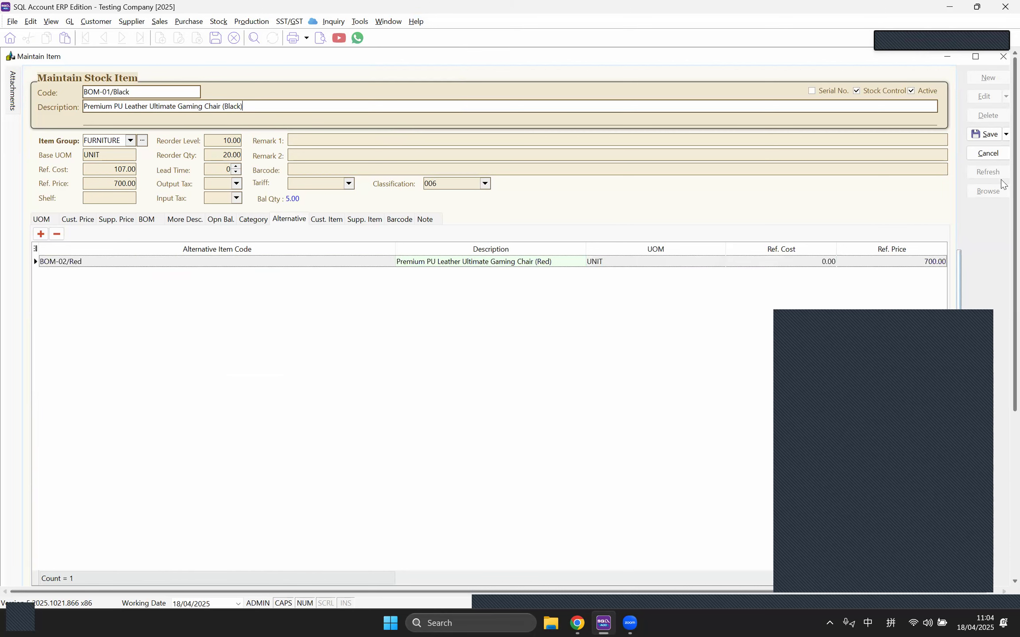
pyautogui.click(985, 134)
pyautogui.click(397, 23)
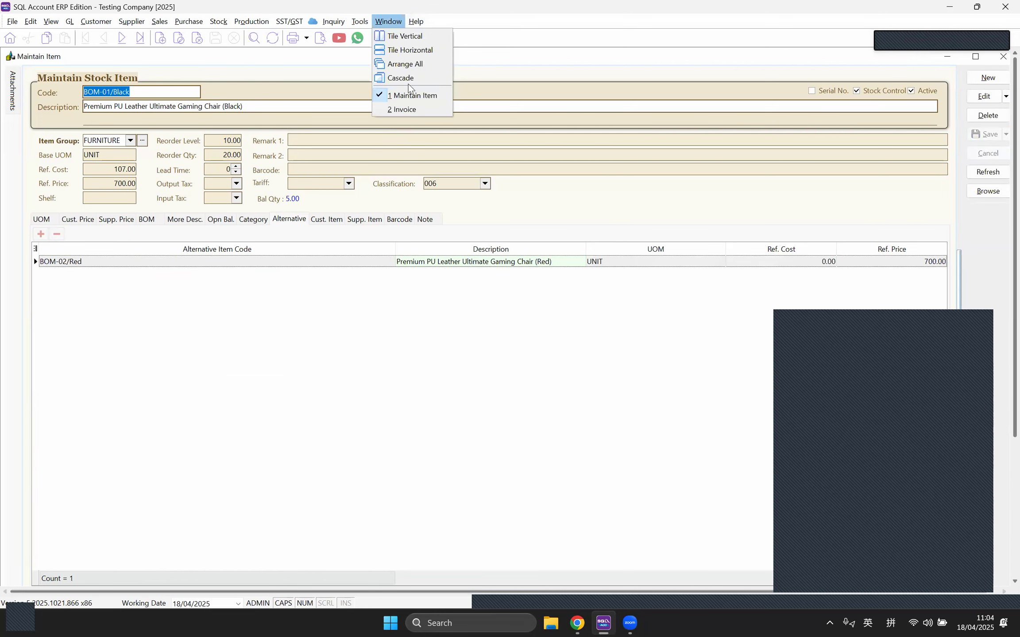
# Step: In the invoice, show Available Stock Balance with alternative stock items for BOM-01/Black
pyautogui.click(408, 110)
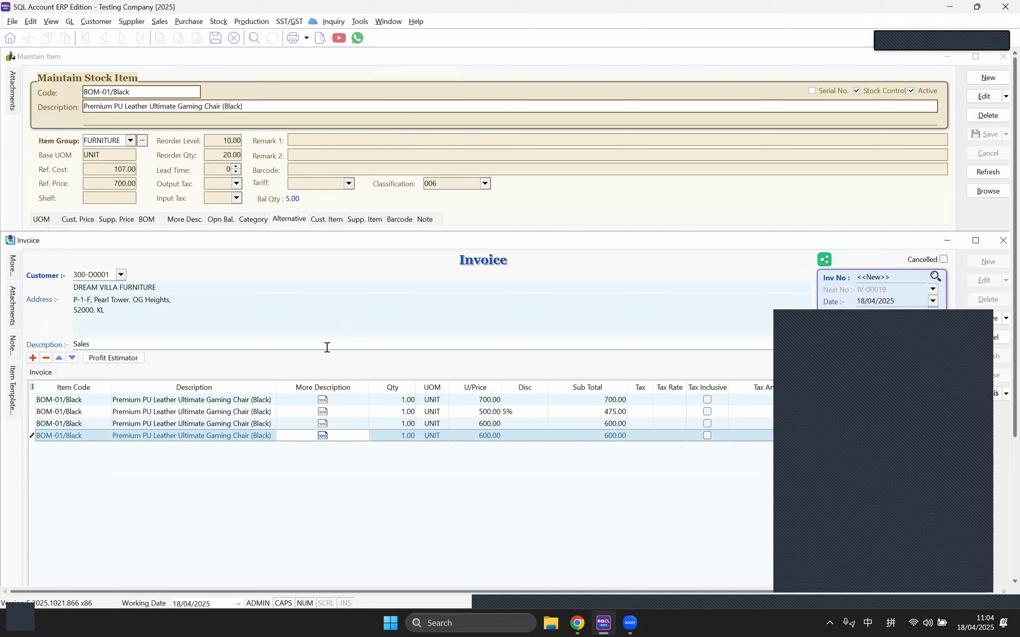
pyautogui.click(48, 27)
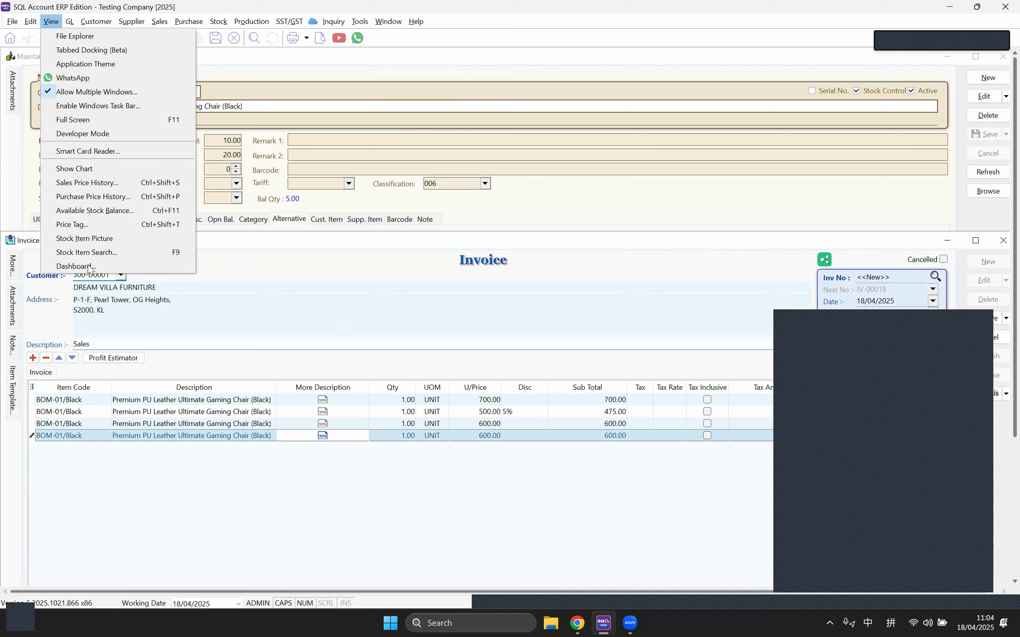
pyautogui.click(90, 212)
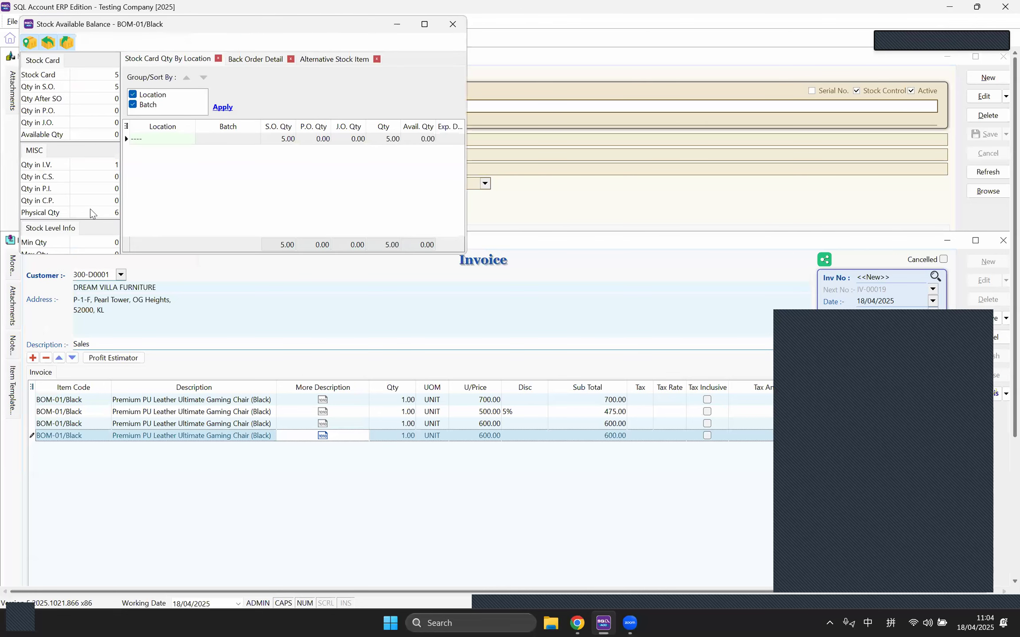
pyautogui.click(312, 65)
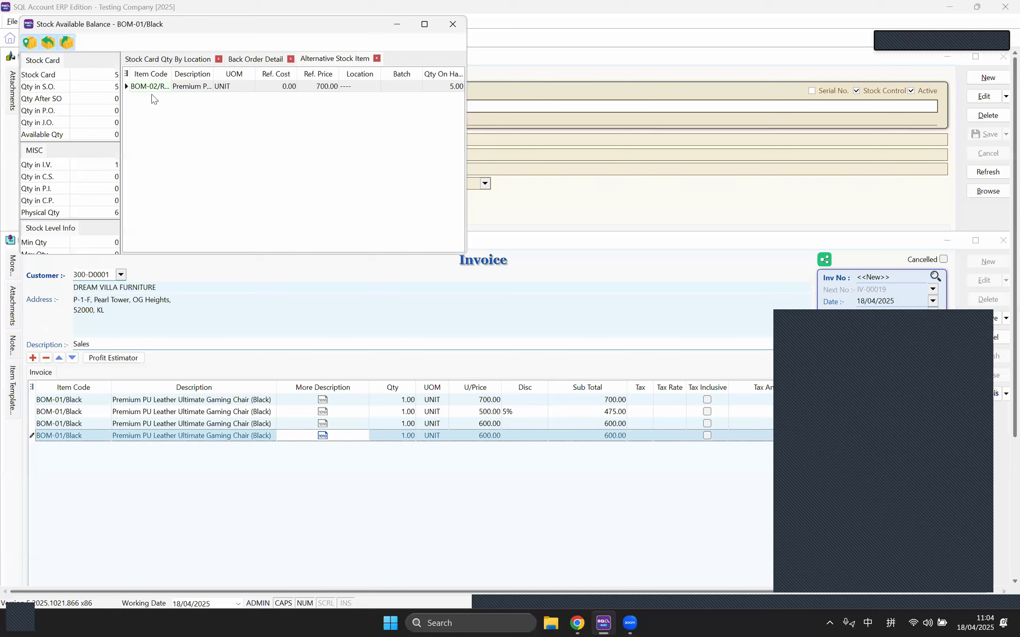
pyautogui.moveTo(170, 74); pyautogui.dragTo(223, 74)
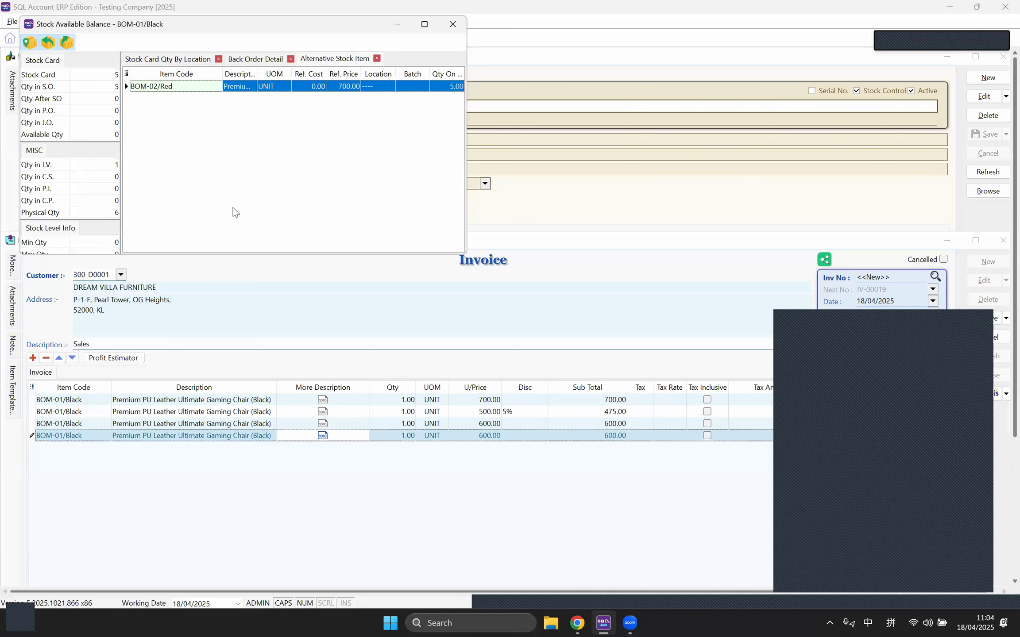
# Step: Change the last invoice line to BOM-02/Red, check its alternatives, and close the balance window
pyautogui.click(127, 477)
pyautogui.click(102, 438)
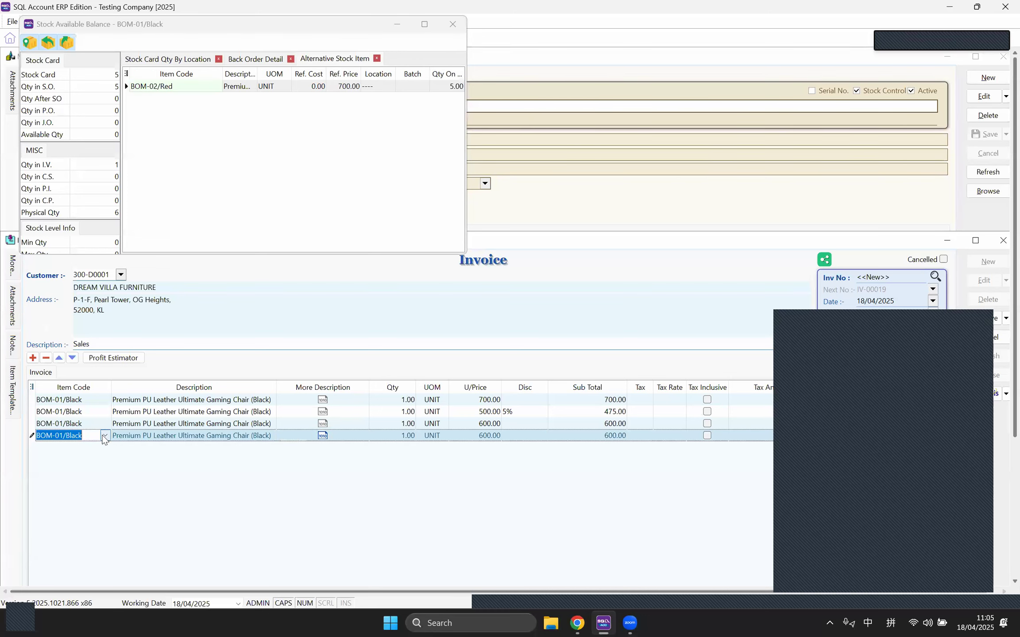
pyautogui.click(105, 435)
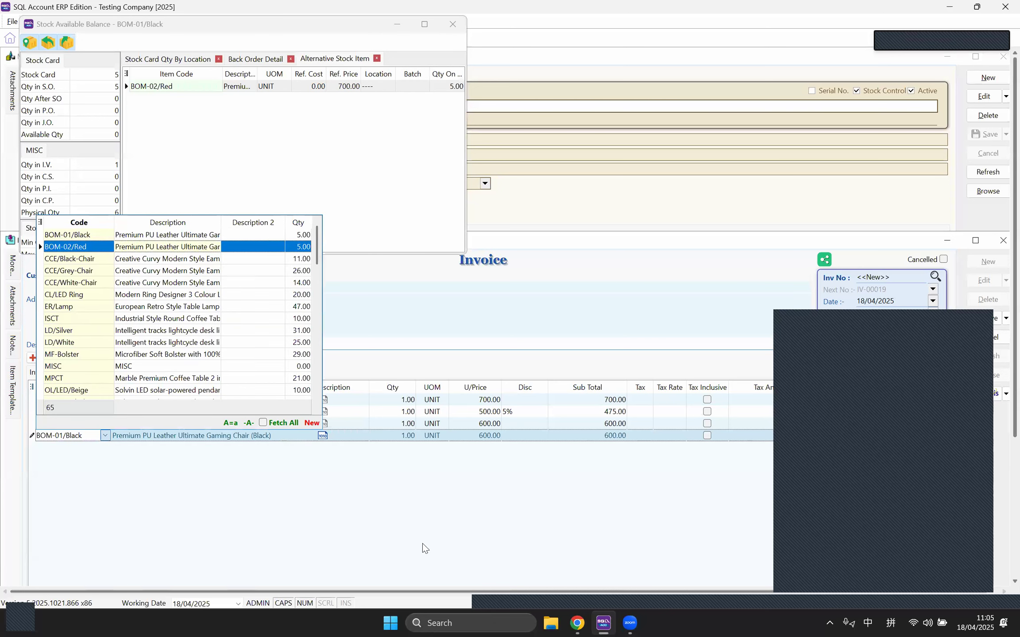
pyautogui.press('Return')
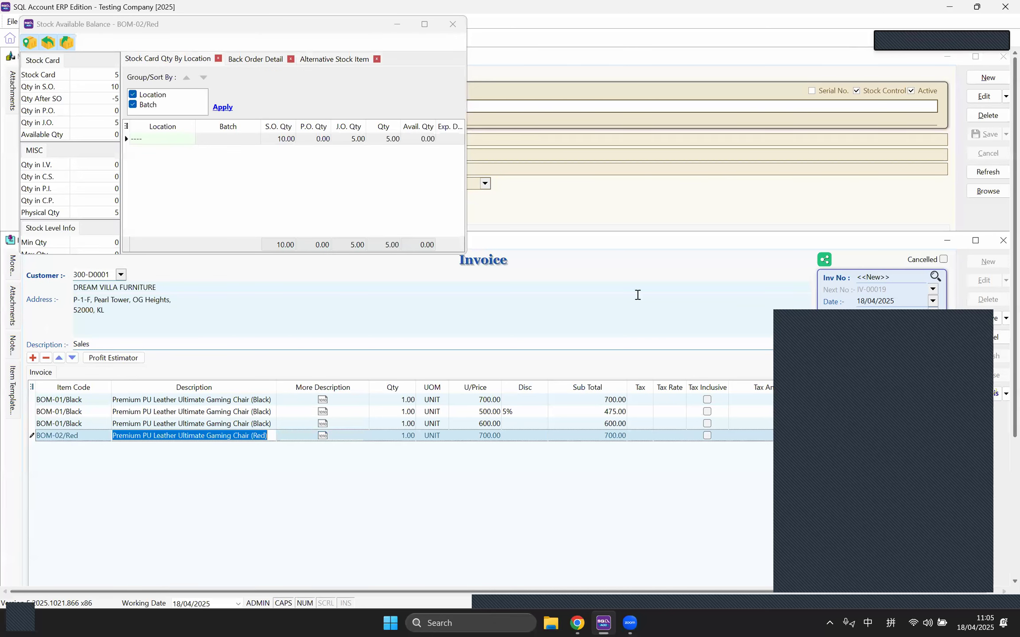
pyautogui.click(253, 62)
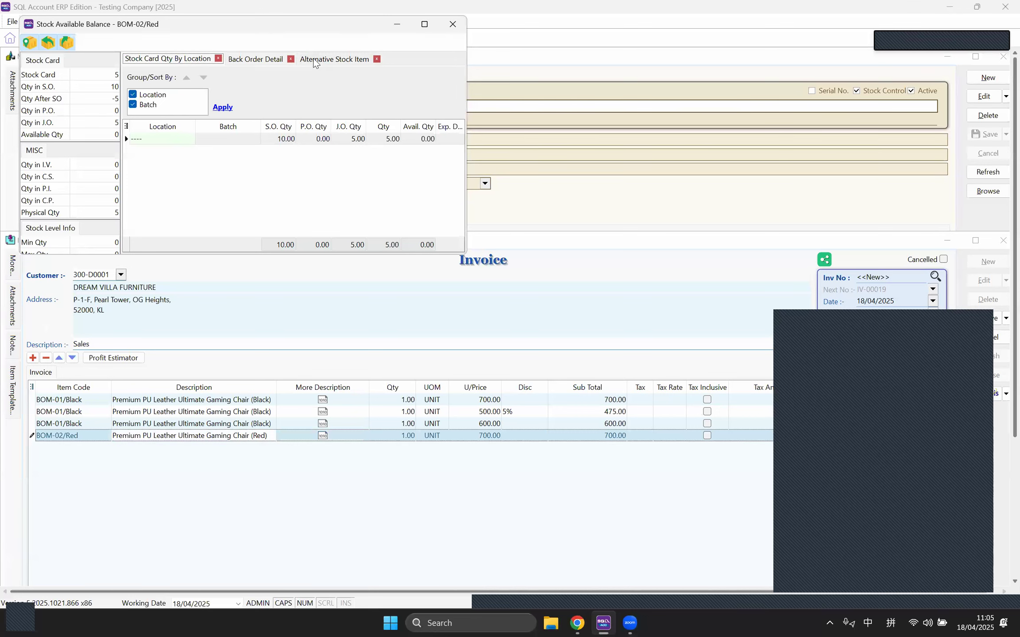
pyautogui.click(315, 63)
pyautogui.click(156, 62)
pyautogui.click(453, 24)
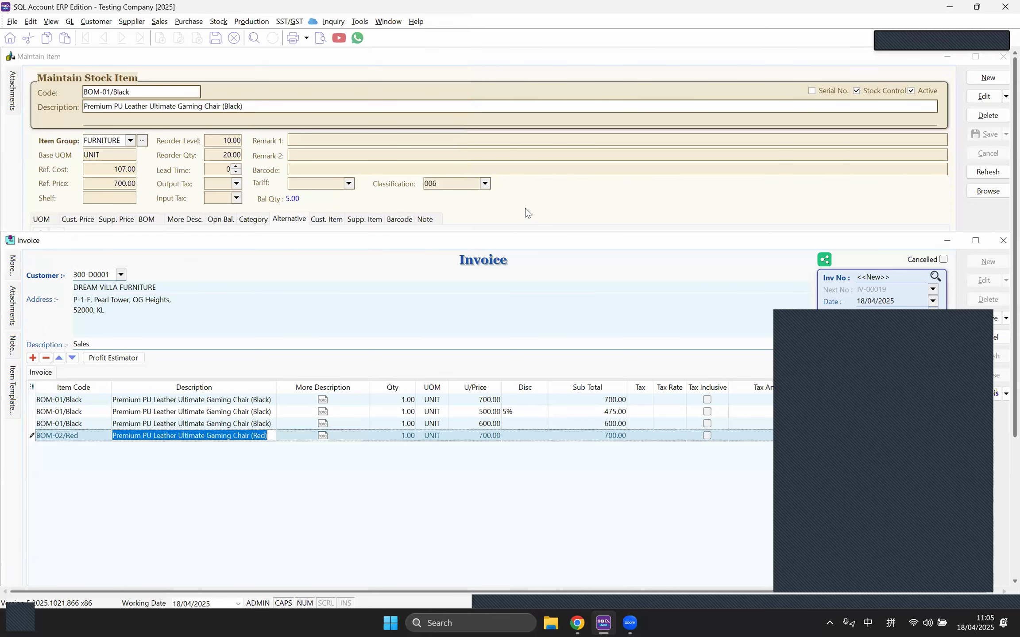
# Step: Show the Cust. Item tab of item BOM-01/Black
pyautogui.click(242, 218)
pyautogui.click(327, 219)
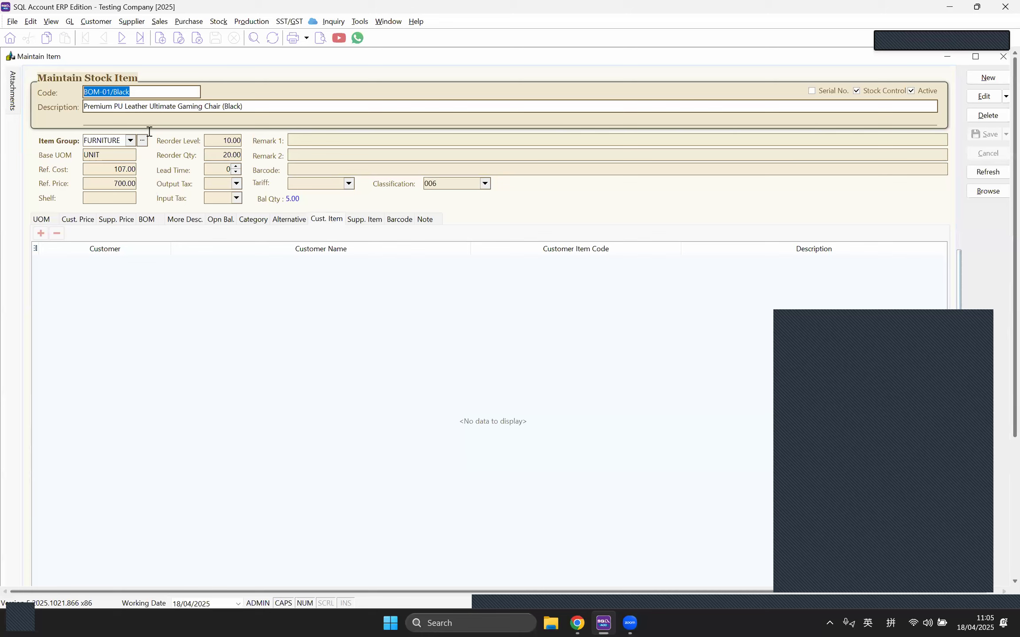
pyautogui.click(150, 91)
pyautogui.click(299, 107)
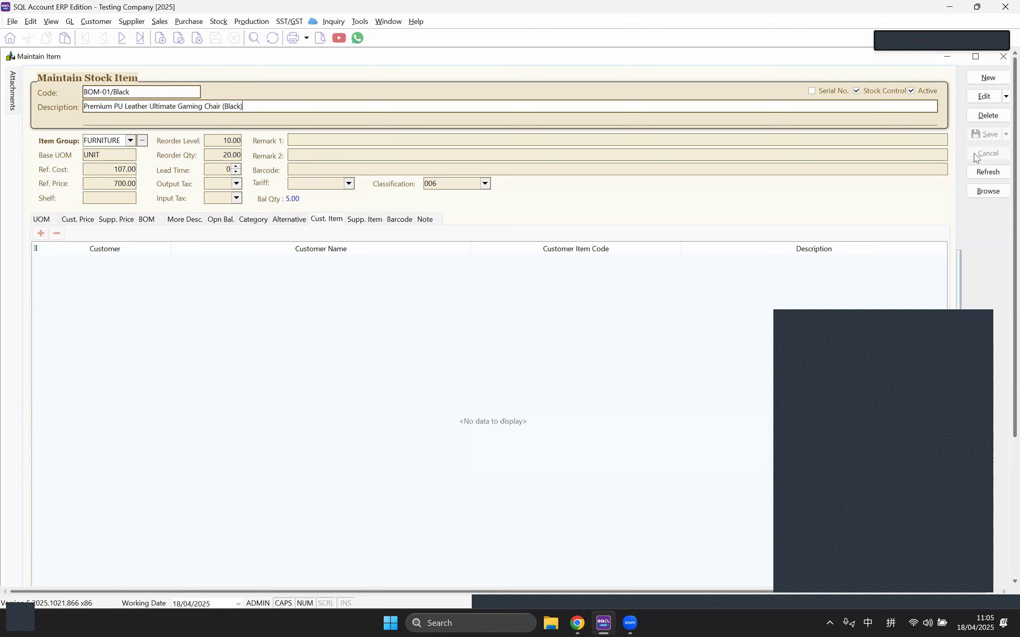
# Step: Add a customer item row with code GAMINGCHAIR-B, description TT RACING GAMING CHAIR (BLACK), and save
pyautogui.click(986, 97)
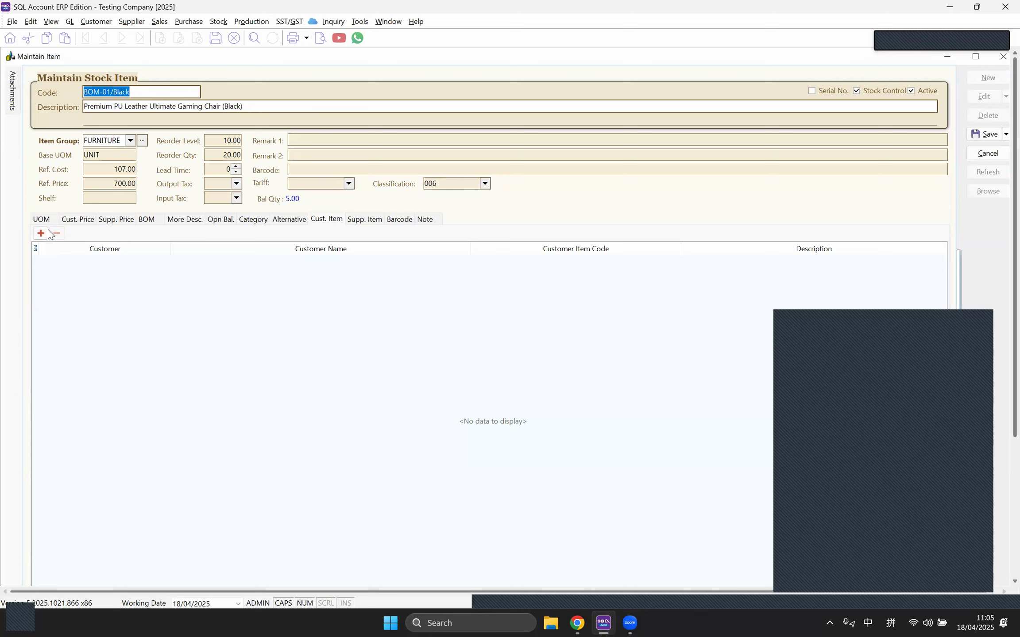
pyautogui.click(40, 233)
pyautogui.click(163, 262)
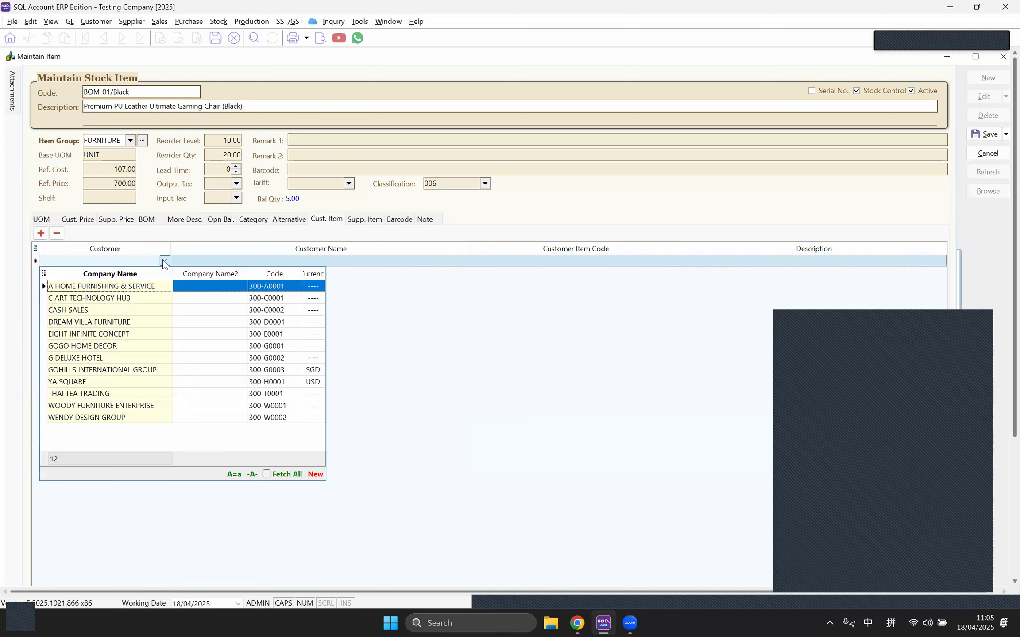
pyautogui.press('Return')
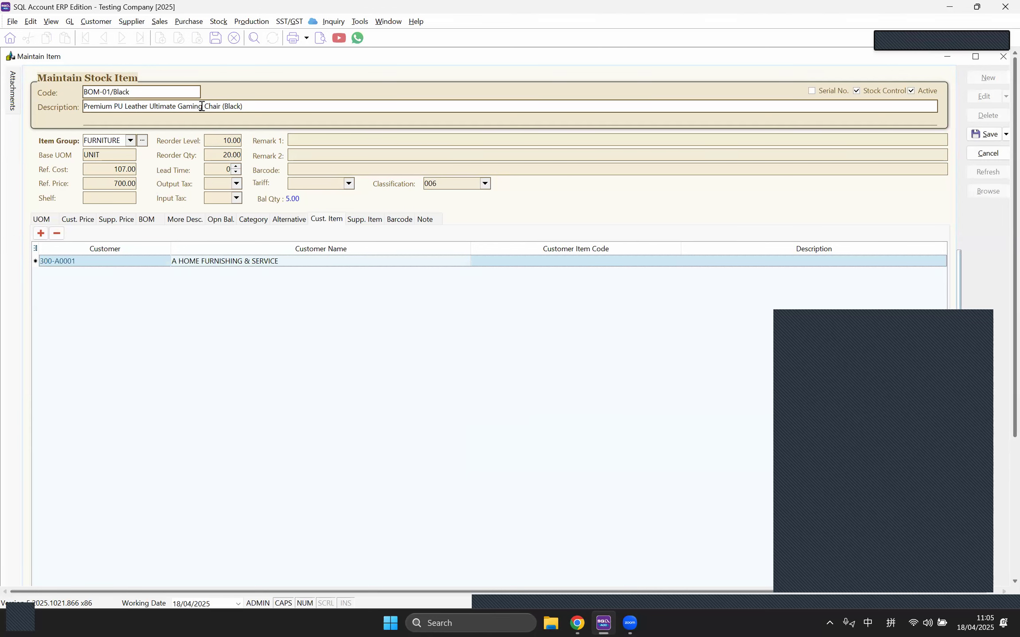
pyautogui.click(504, 261)
pyautogui.write('GAMINGCHAIR-B')
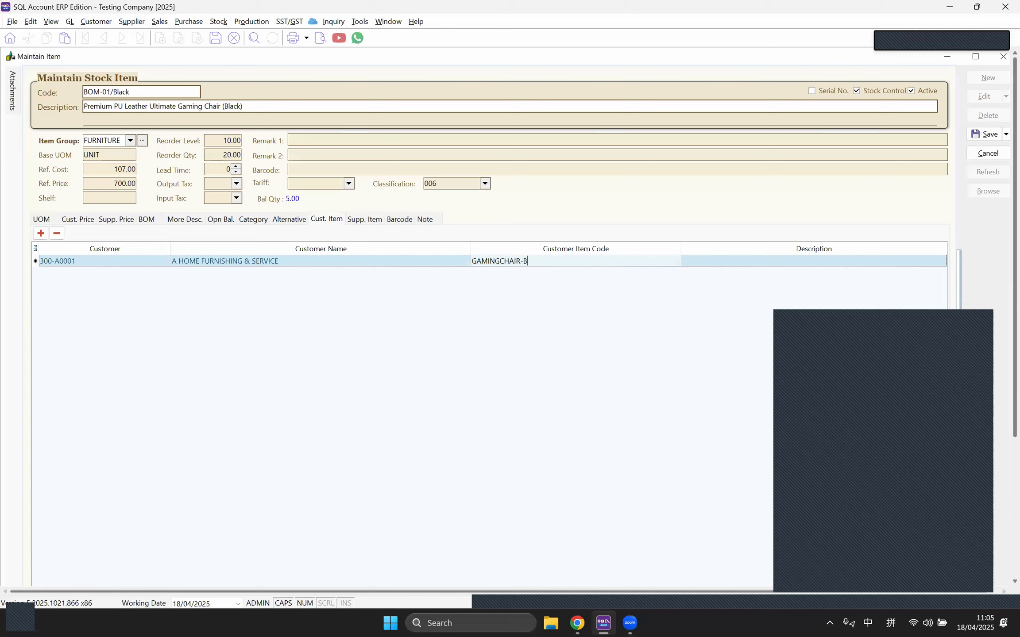
pyautogui.click(725, 265)
pyautogui.write('TT RACING')
pyautogui.write(' GAMI')
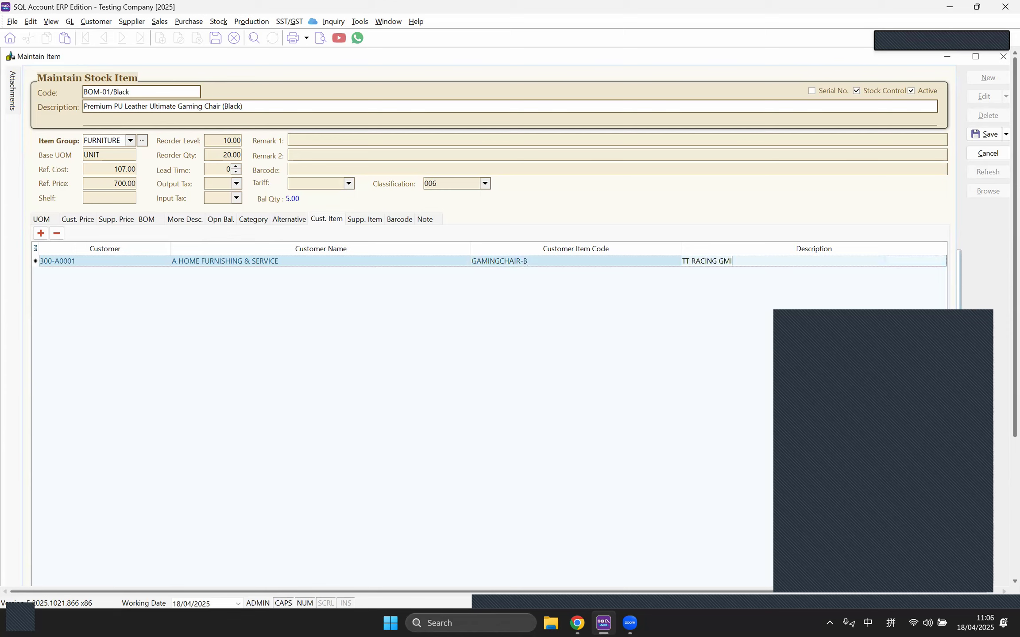
pyautogui.write('NG CHAIR (BLACK')
pyautogui.click(984, 134)
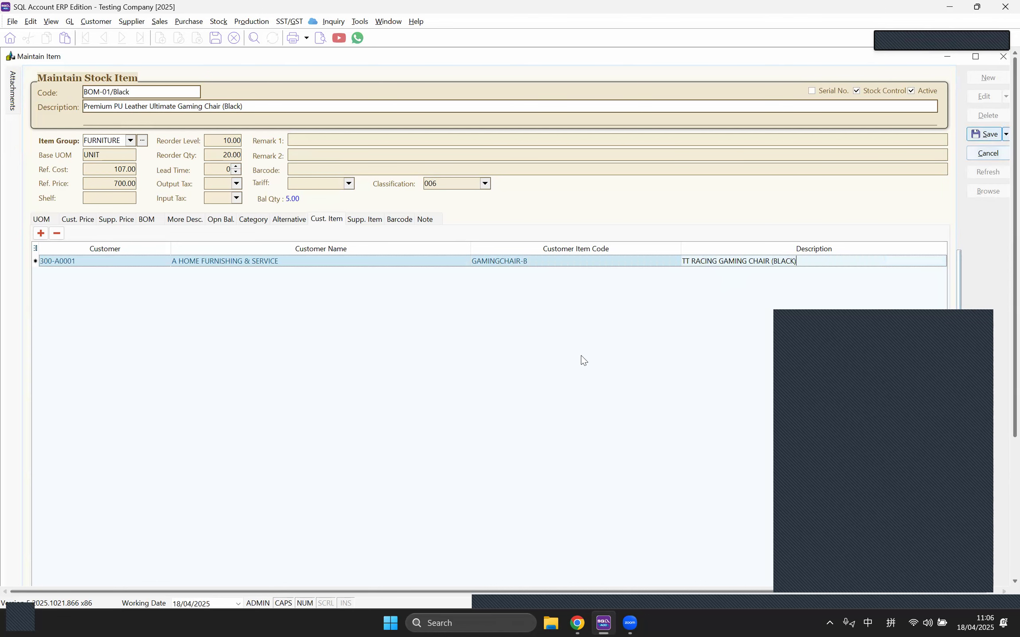
# Step: Add a fifth invoice line for BOM-01/Black at 600.00 and save the invoice as IV-00019
pyautogui.click(387, 22)
pyautogui.click(398, 109)
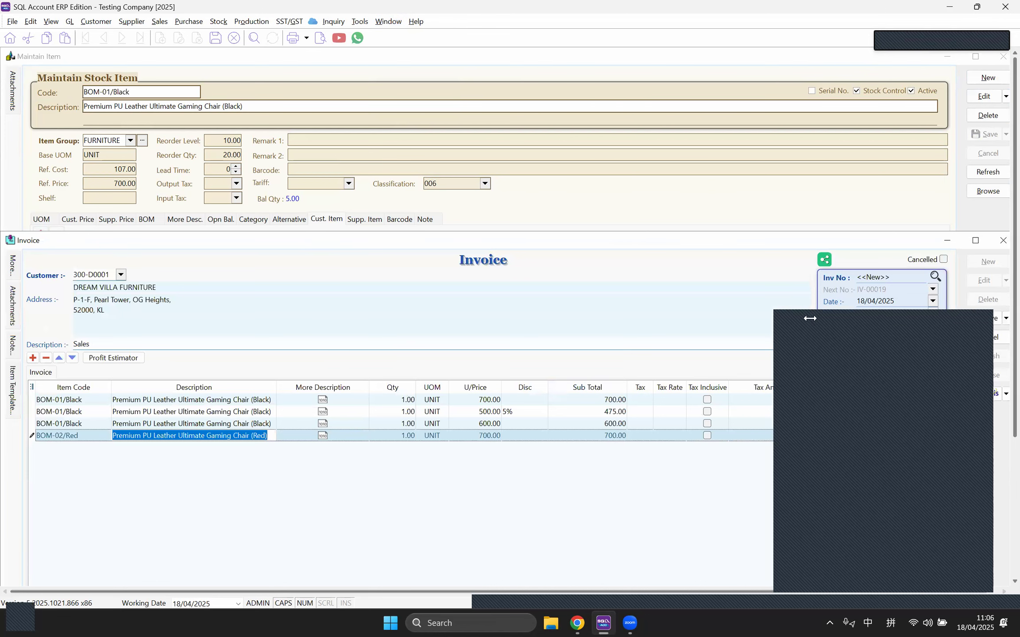
pyautogui.press('Down')
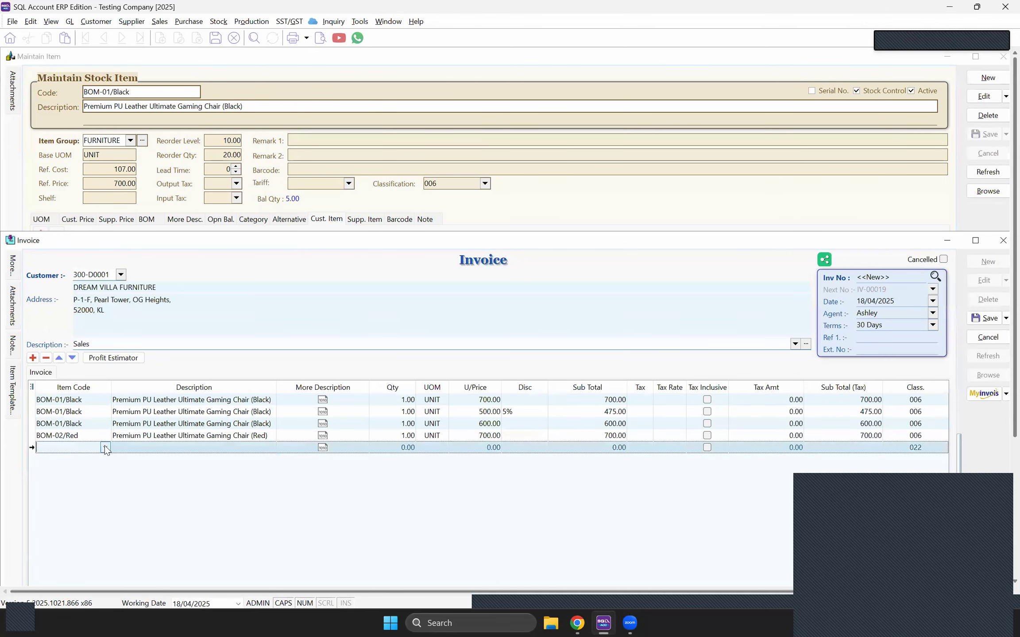
pyautogui.click(105, 446)
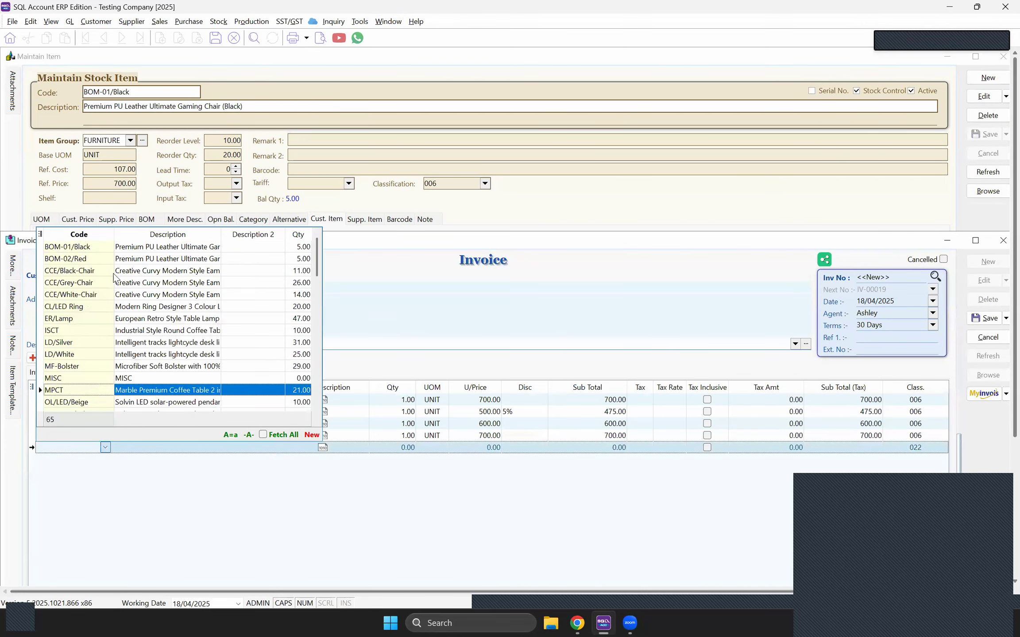
pyautogui.click(115, 247)
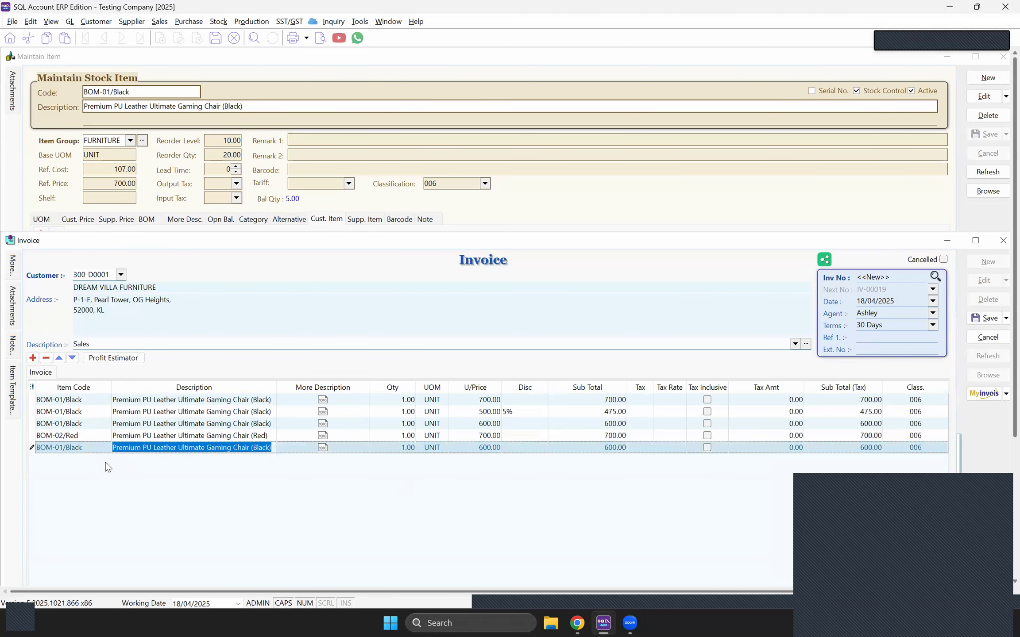
pyautogui.moveTo(187, 234); pyautogui.dragTo(187, 231)
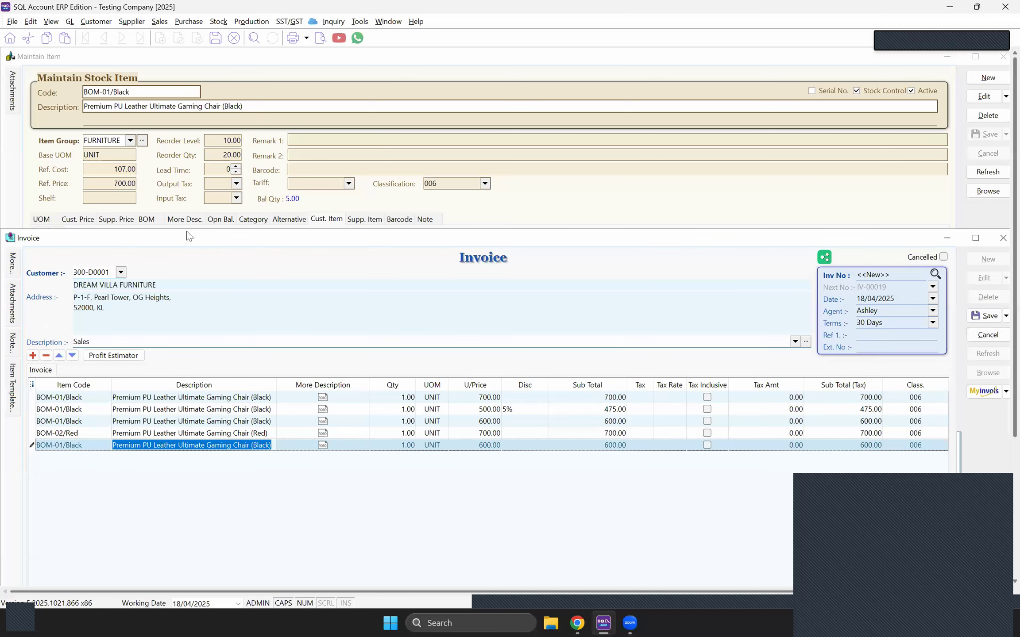
pyautogui.click(75, 364)
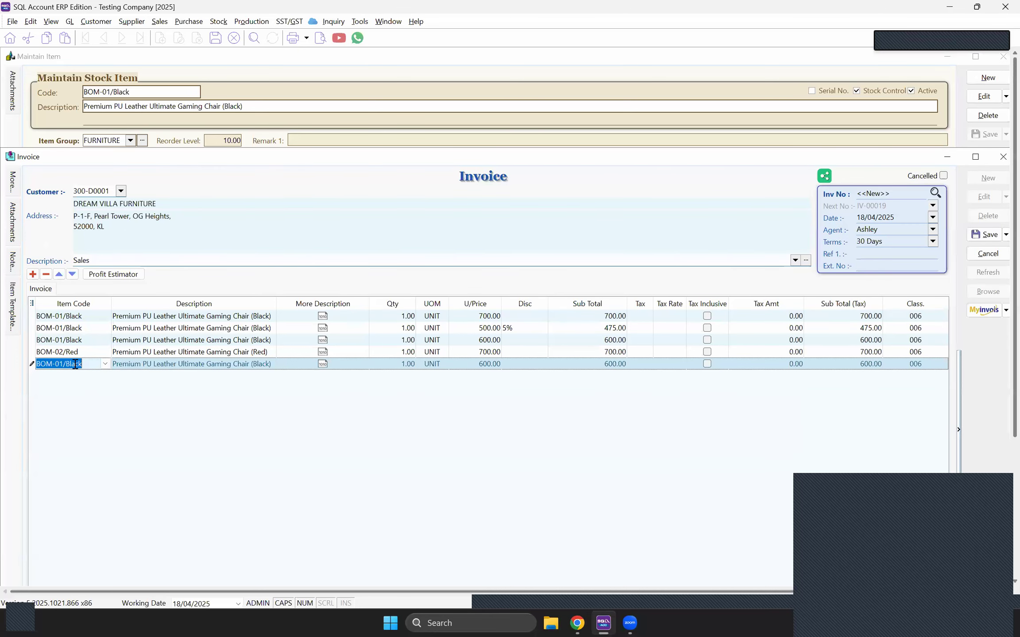
pyautogui.click(148, 364)
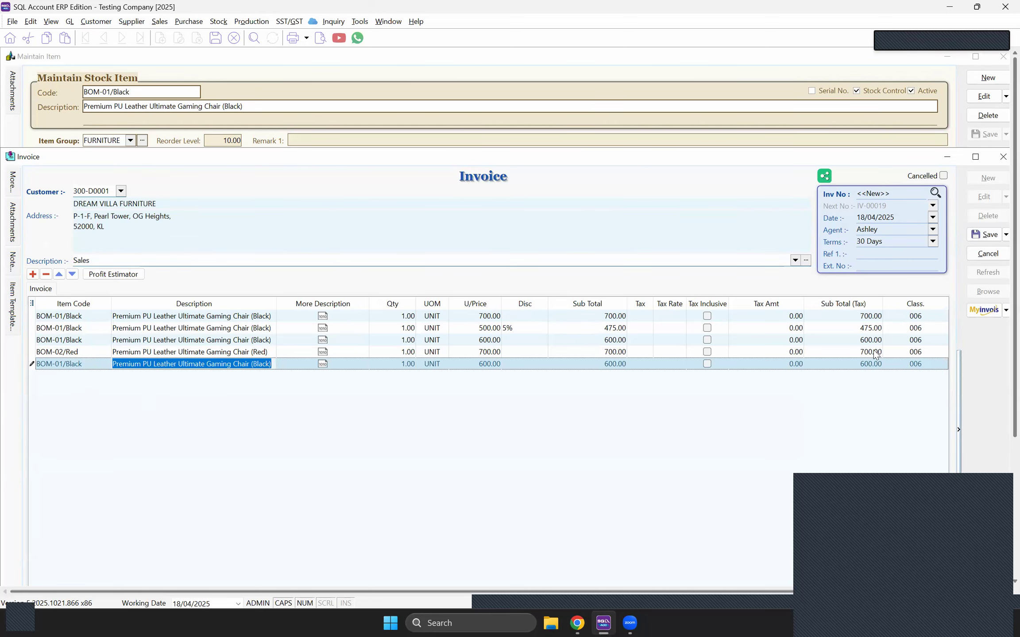
pyautogui.click(986, 235)
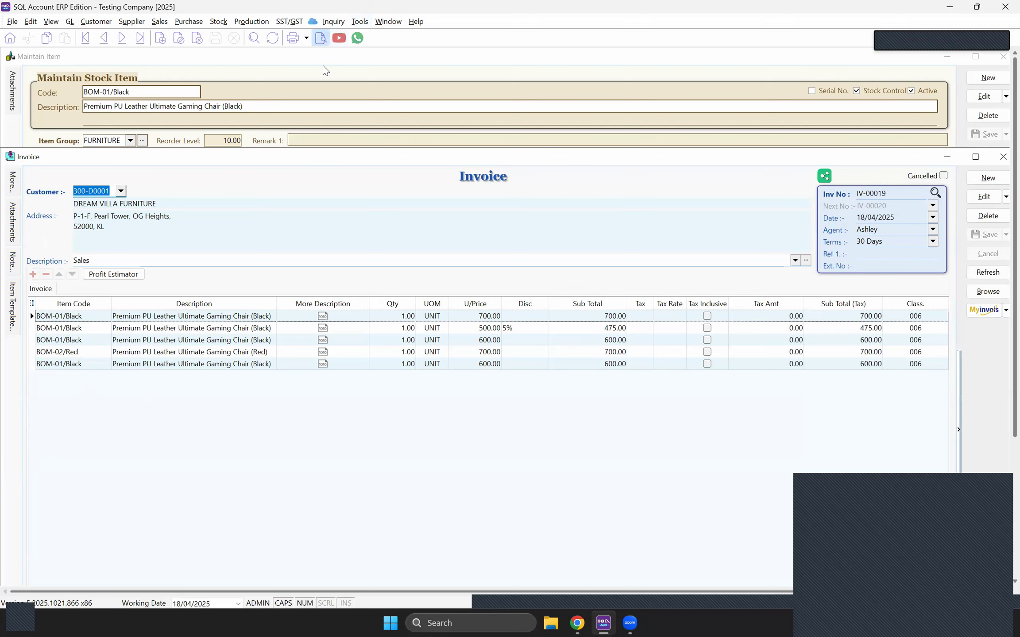
# Step: Preview IV-00019 with Sales Invoice 1, then open Sales Invoice 1.rtm in ReportBuilder
pyautogui.doubleClick(438, 245)
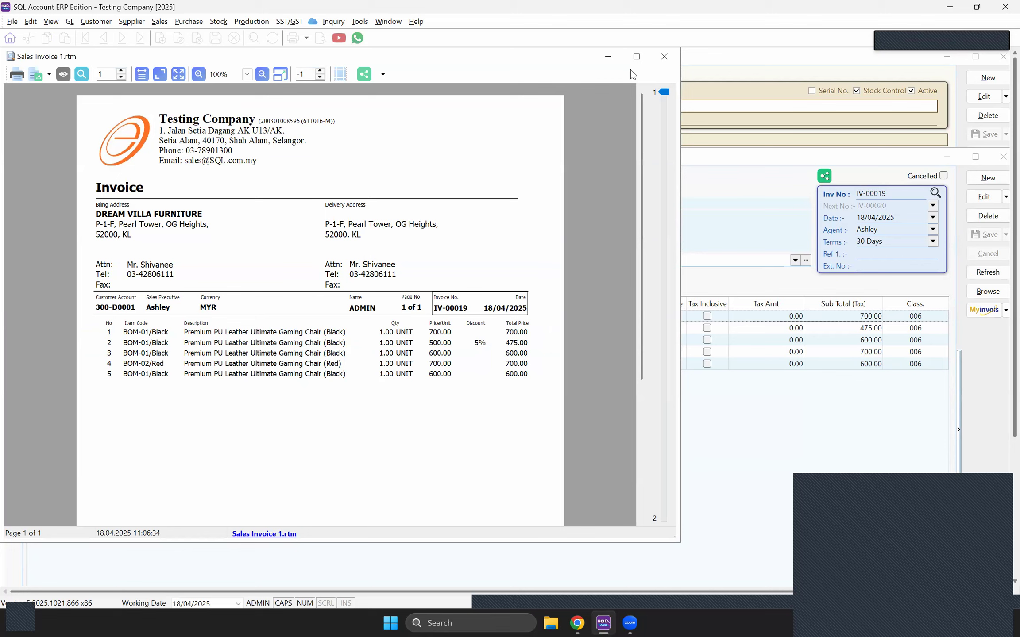
pyautogui.click(292, 537)
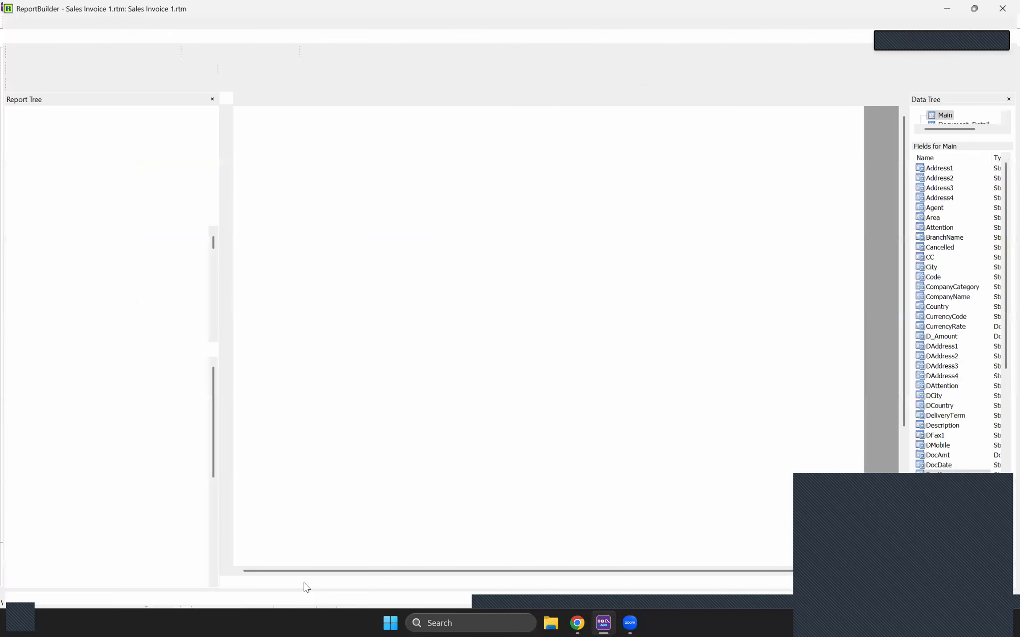
# Step: In the detail subreport, browse the Description field's pipelines and Document_ItemCompany fields without changing them
pyautogui.click(308, 583)
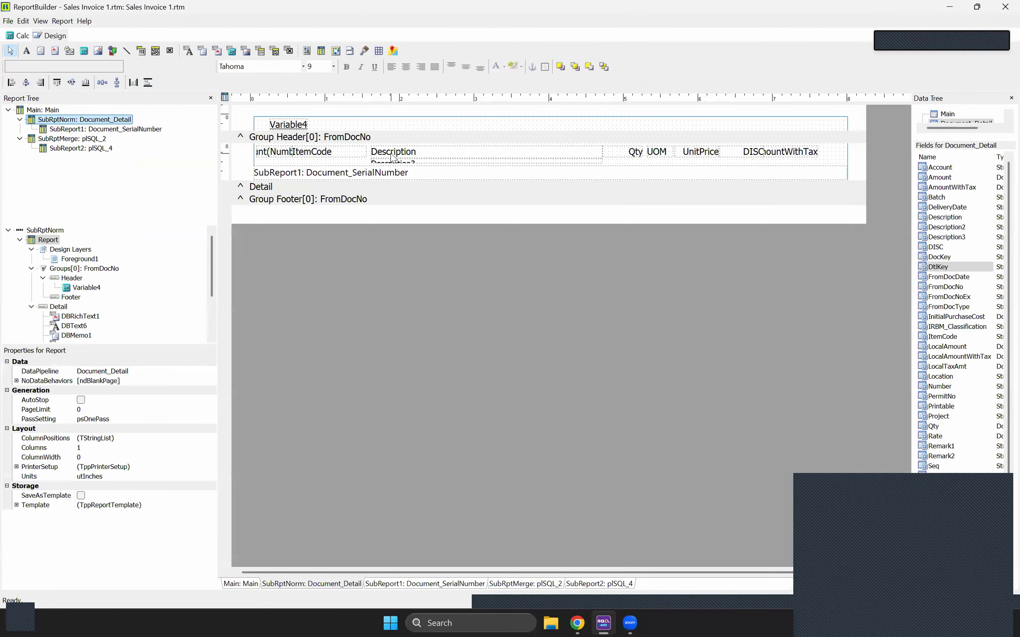
pyautogui.click(392, 155)
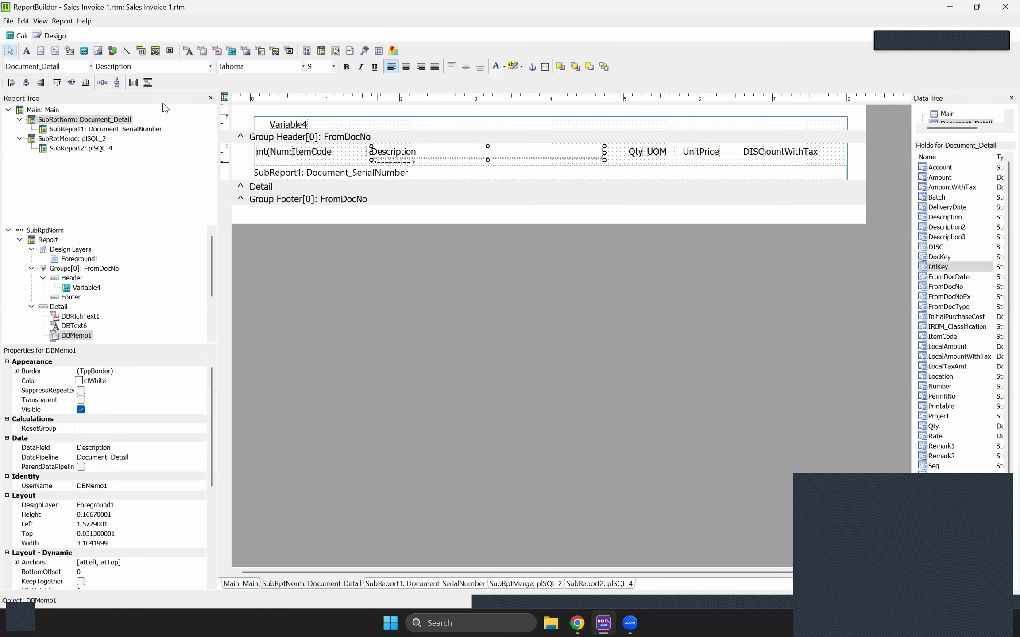
pyautogui.click(91, 69)
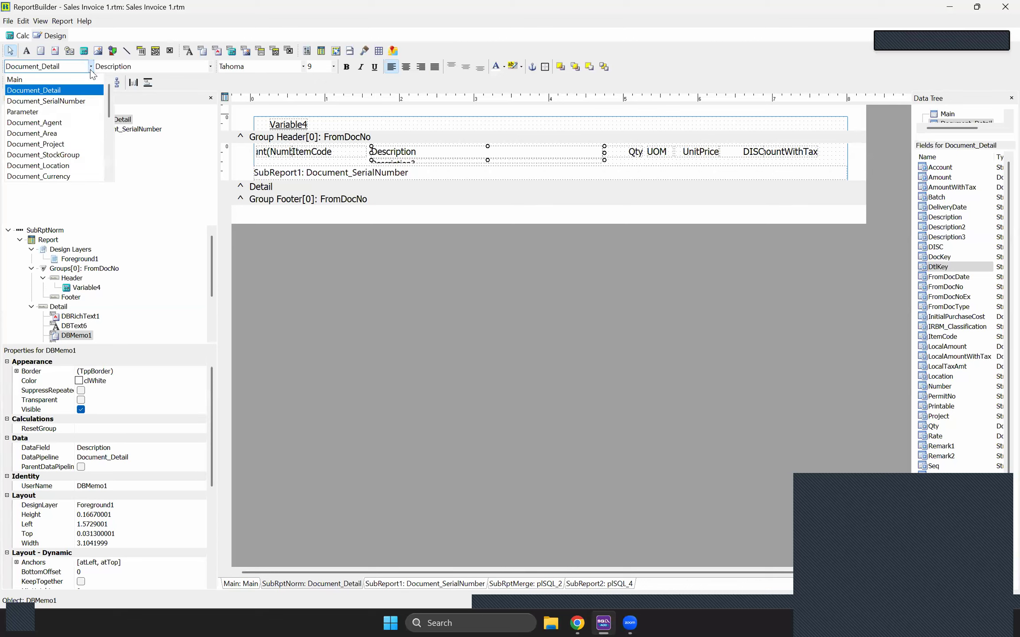
pyautogui.click(212, 67)
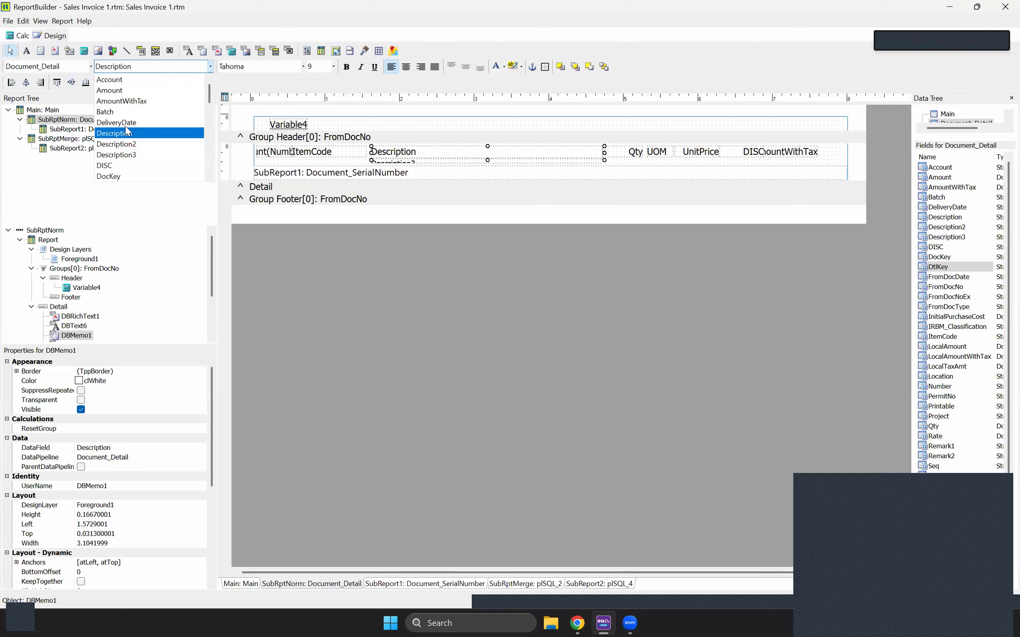
pyautogui.click(61, 67)
pyautogui.scroll(-1, 61, 134)
pyautogui.click(74, 178)
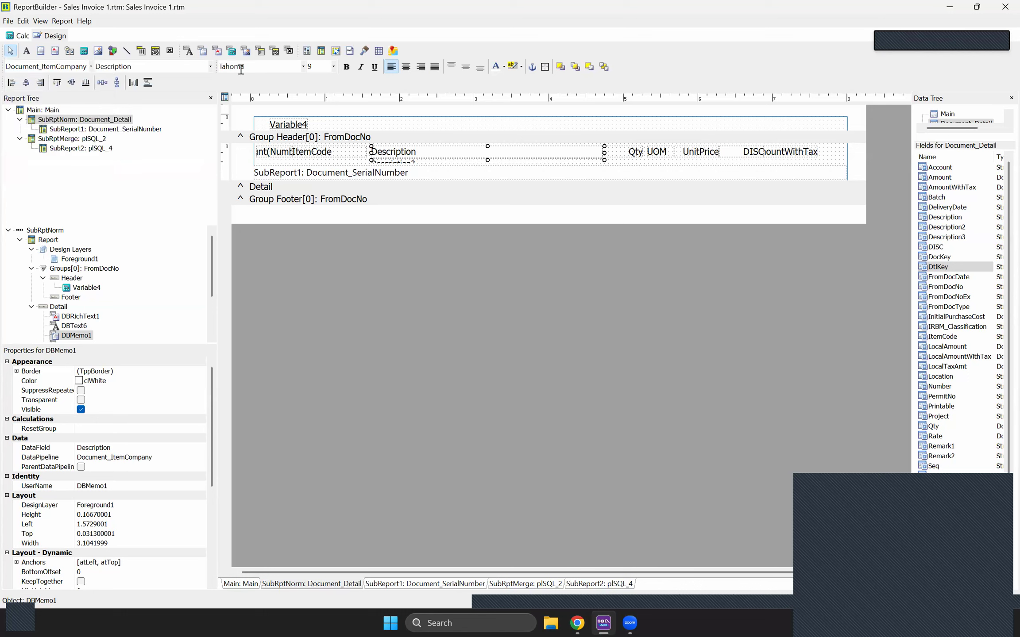
pyautogui.click(212, 69)
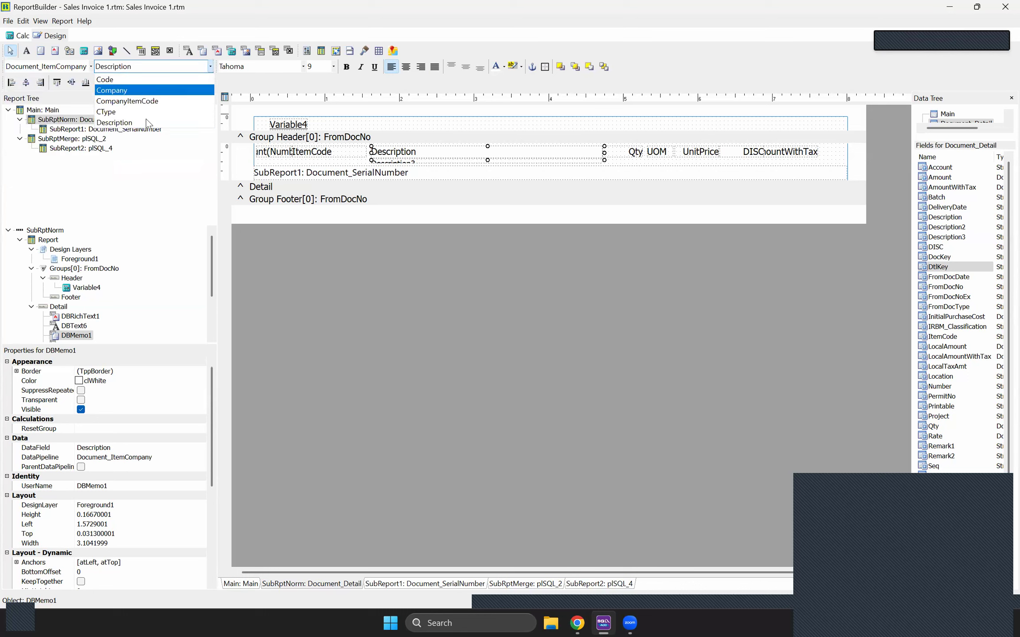
pyautogui.click(303, 158)
# Step: Bind the ItemCode field to Document_ItemCompany's CompanyItemCode
pyautogui.click(310, 151)
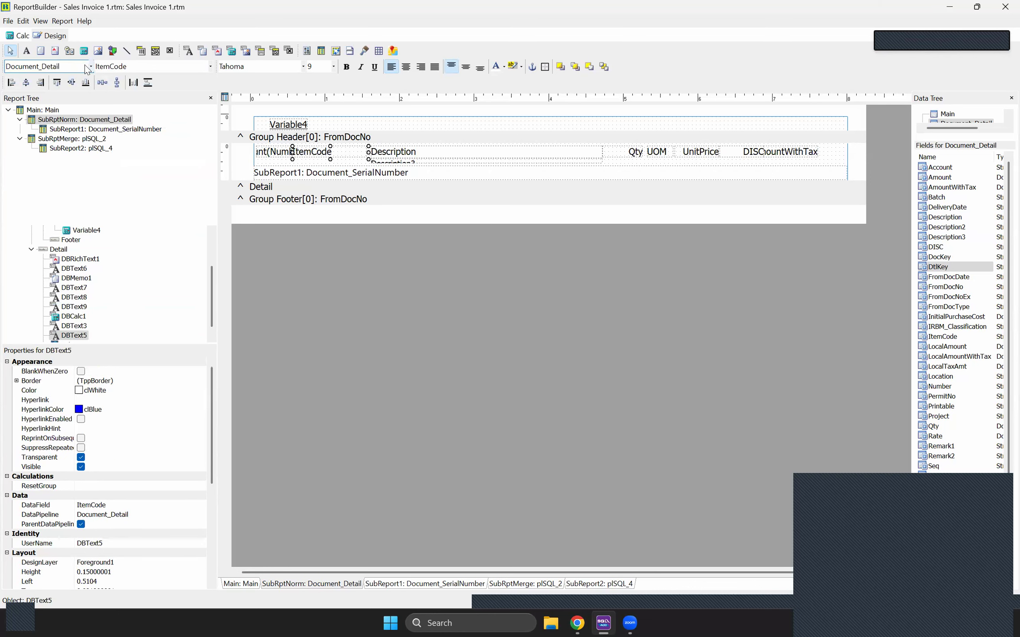
pyautogui.click(60, 66)
pyautogui.scroll(-2, 55, 138)
pyautogui.click(73, 168)
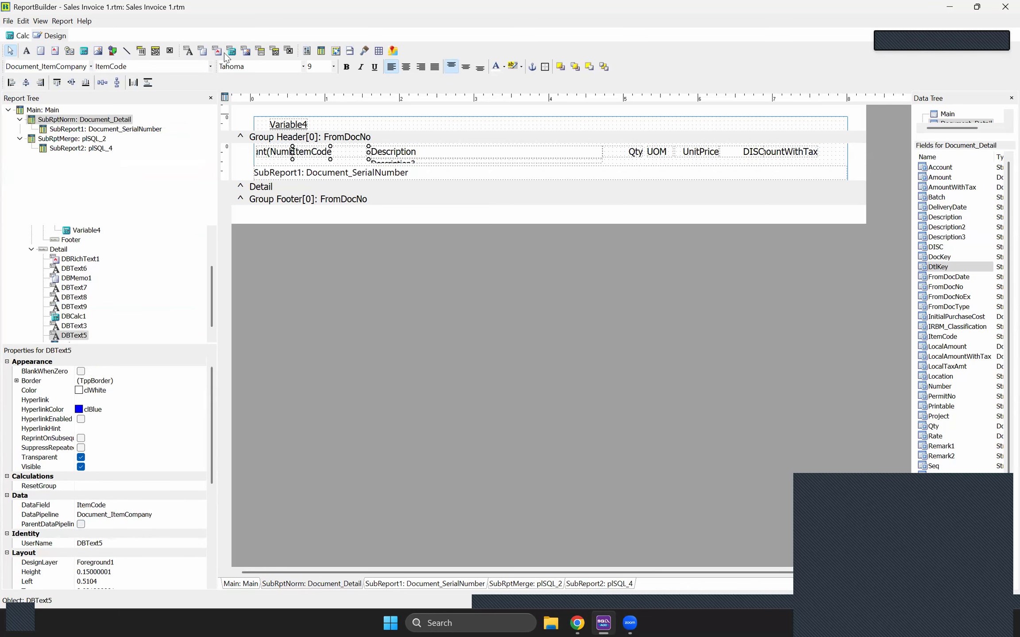
pyautogui.click(212, 67)
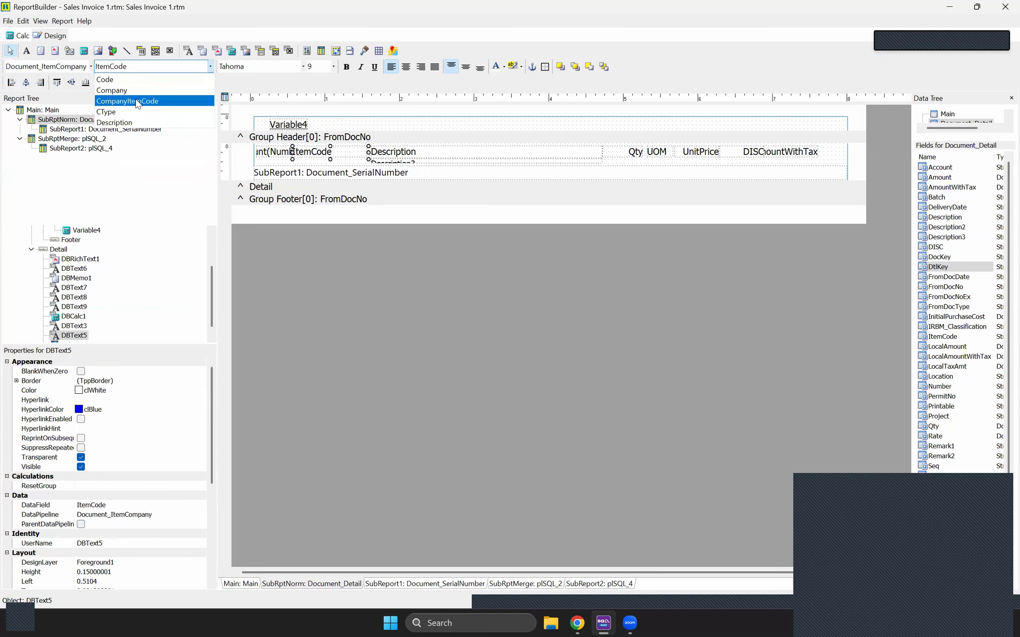
pyautogui.click(138, 99)
# Step: Save the layout under the name 'gg' and close ReportBuilder
pyautogui.click(9, 22)
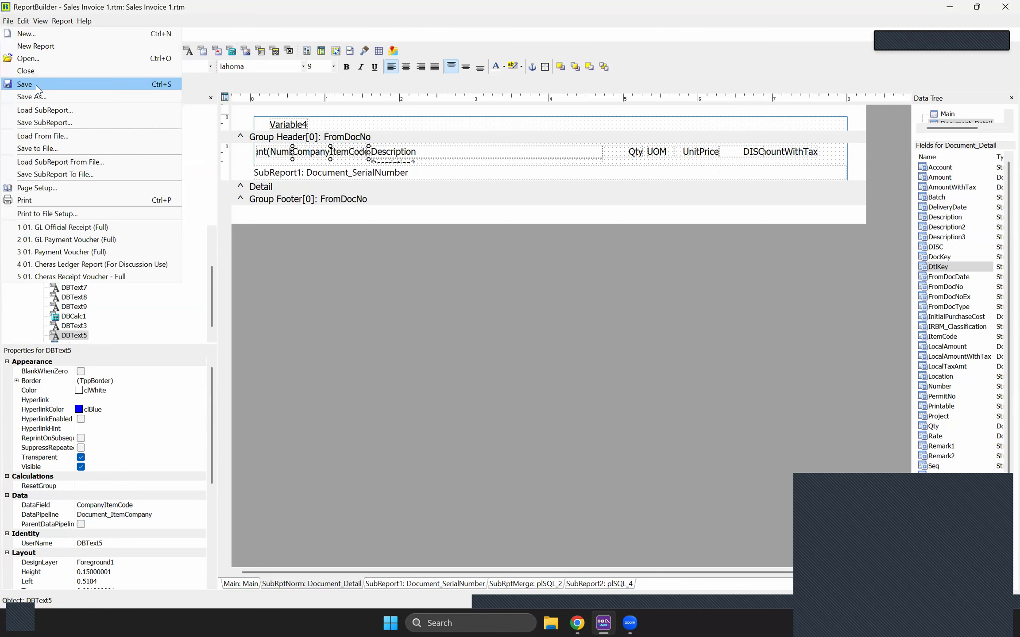
pyautogui.click(37, 100)
pyautogui.write('gg')
pyautogui.press('Return')
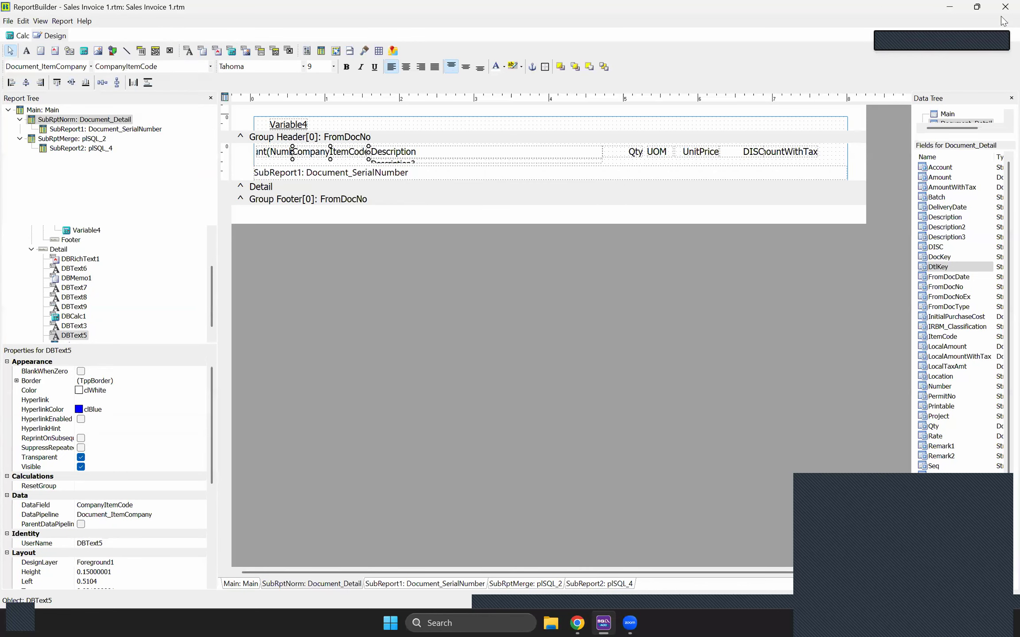
pyautogui.click(1004, 7)
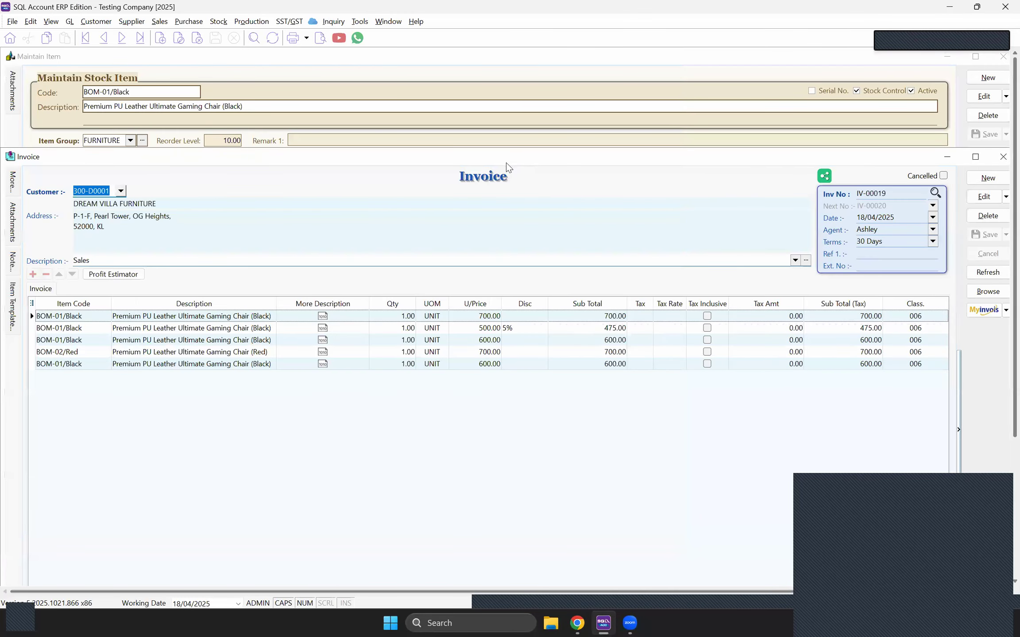
# Step: Change IV-00019's customer to A HOME FURNISHING & SERVICE and save the invoice
pyautogui.moveTo(506, 163); pyautogui.dragTo(516, 264)
pyautogui.click(990, 295)
pyautogui.click(130, 293)
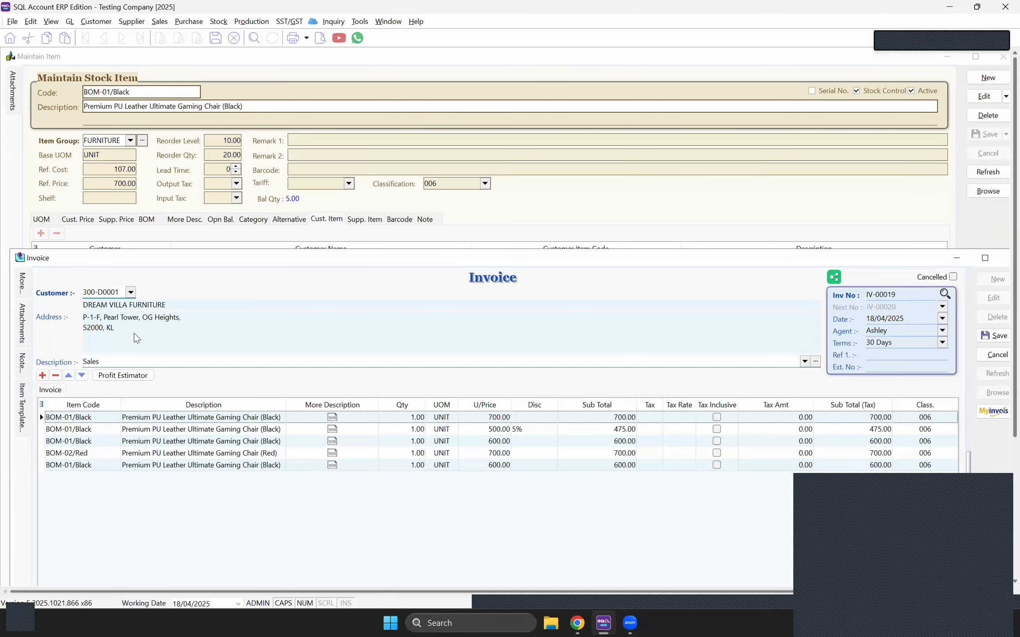
pyautogui.click(125, 323)
pyautogui.click(993, 335)
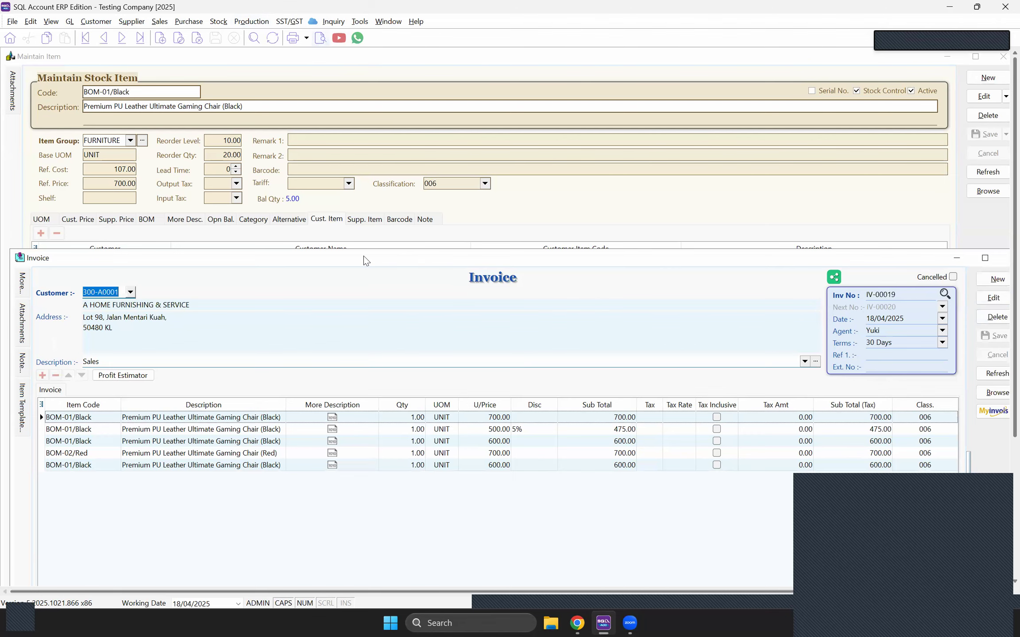
# Step: Preview the invoice with report 00 to see customer item code GAMINGCHAIR-B
pyautogui.click(321, 39)
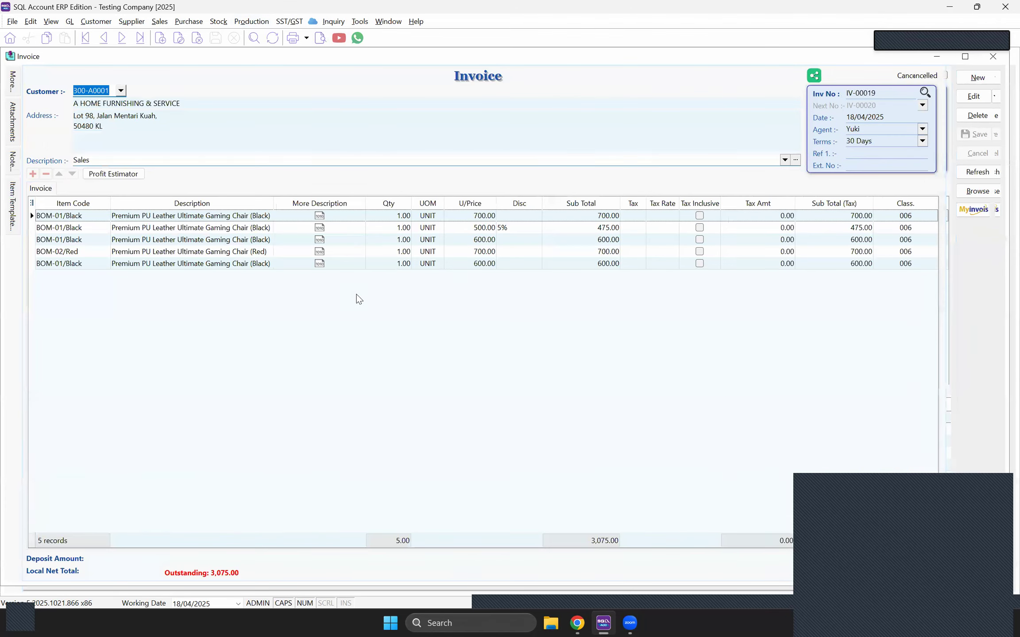
pyautogui.doubleClick(401, 248)
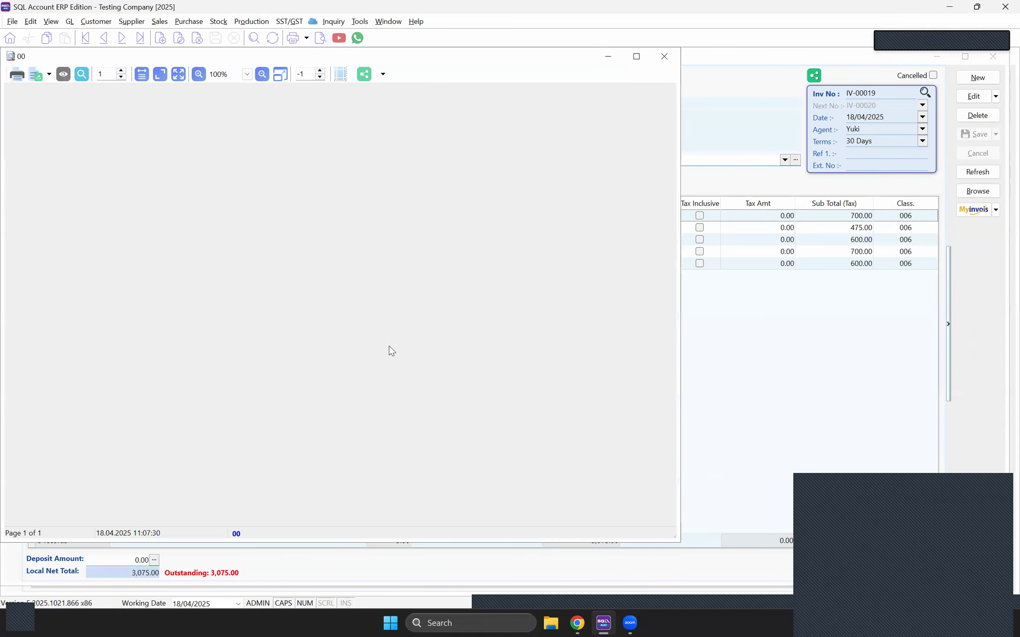
pyautogui.scroll(-2, 356, 346)
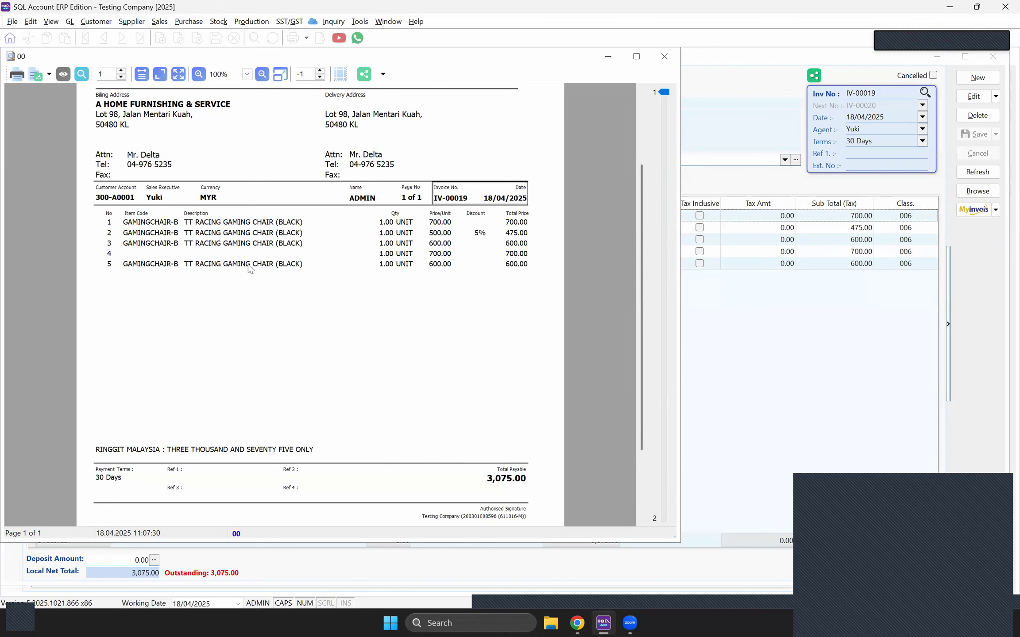
# Step: Close the invoice preview and return to the BOM-01/Black item showing customer code GAMINGCHAIR-B
pyautogui.click(664, 57)
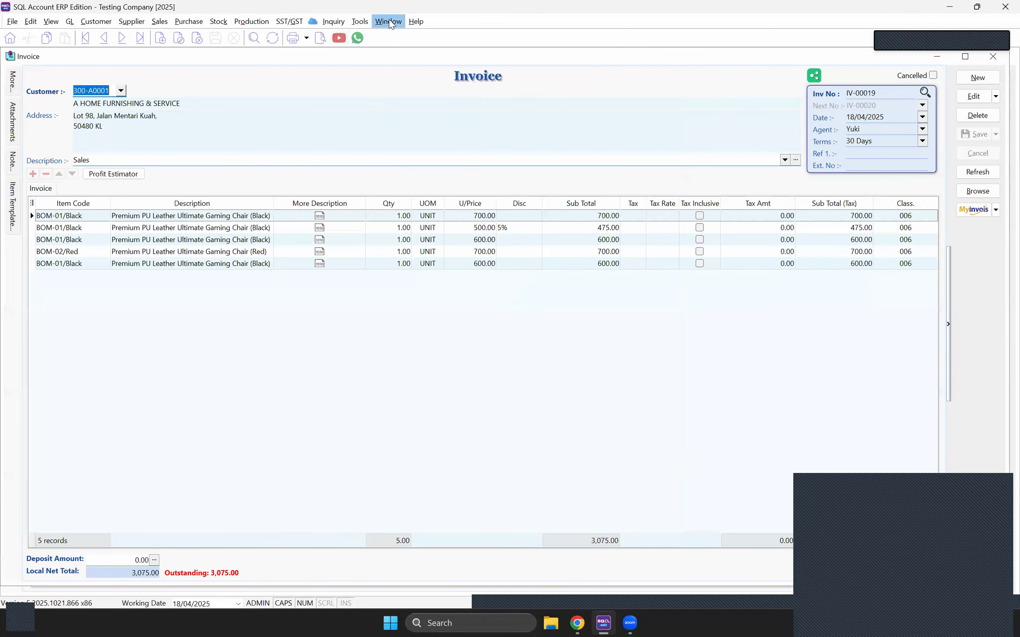
pyautogui.click(389, 21)
pyautogui.click(400, 94)
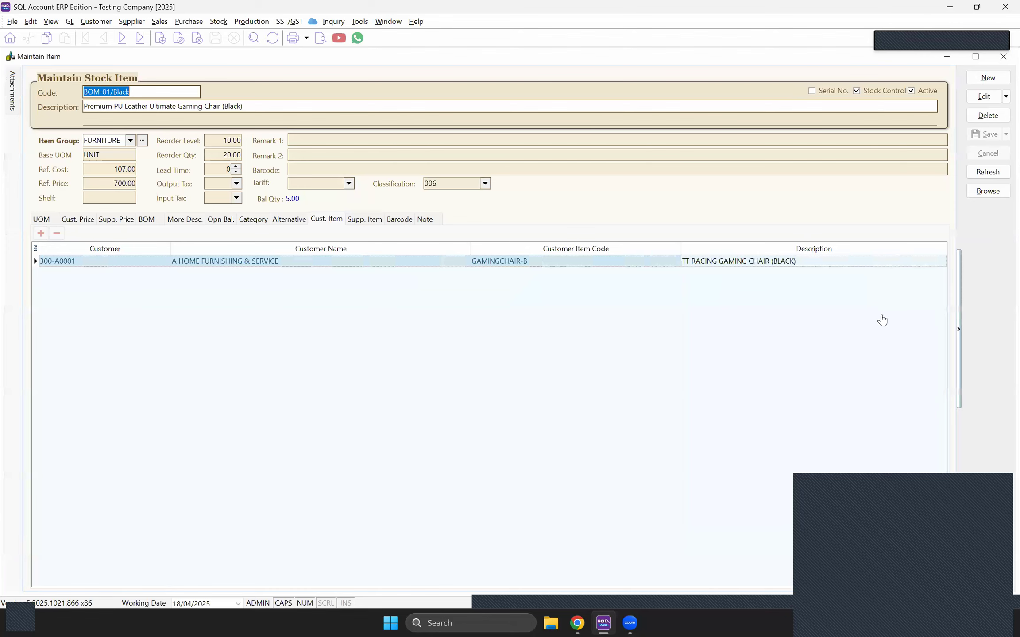
pyautogui.moveTo(896, 501); pyautogui.dragTo(883, 320)
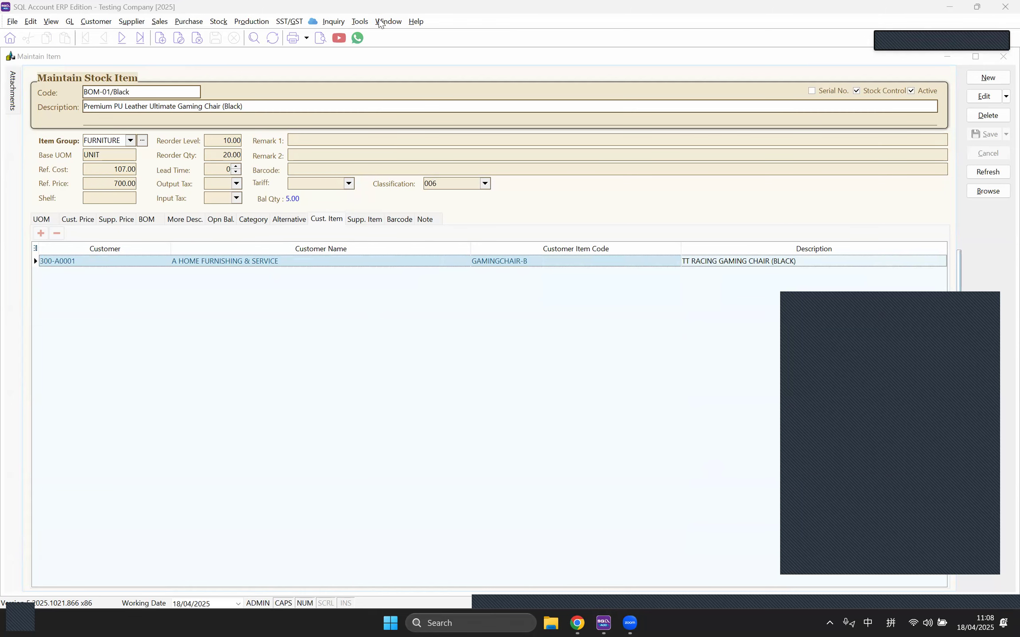
pyautogui.click(359, 21)
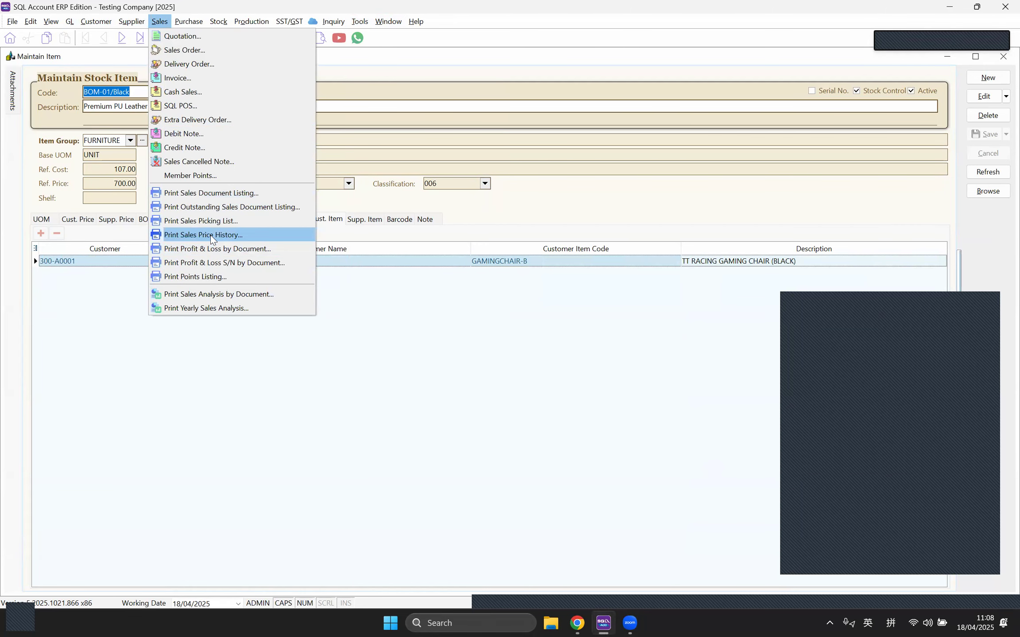
# Step: Open the Sales Price History and load it for item BOM-01/Black
pyautogui.click(211, 239)
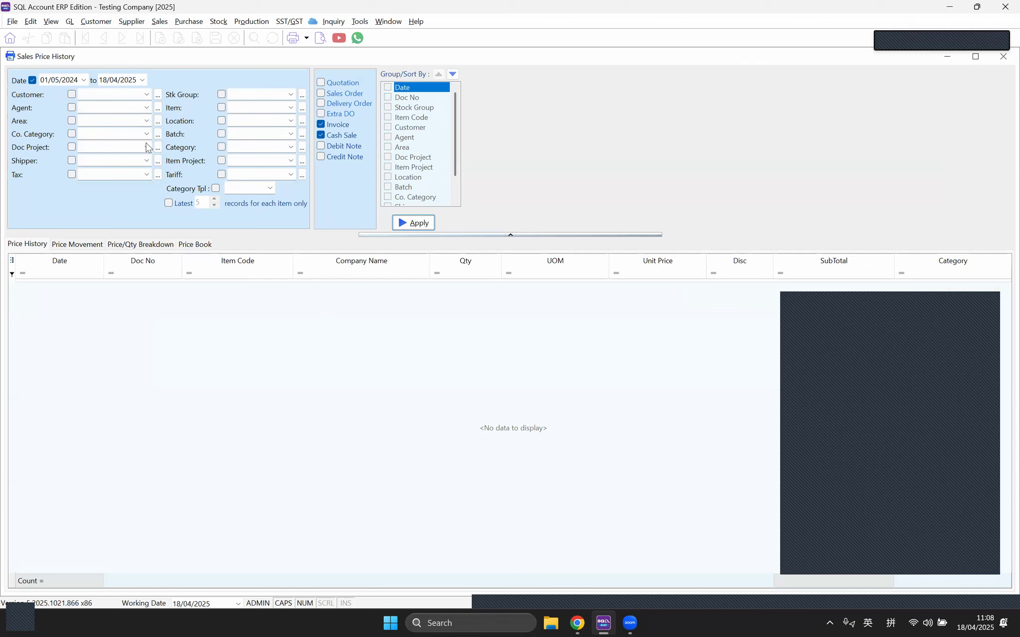
pyautogui.click(290, 107)
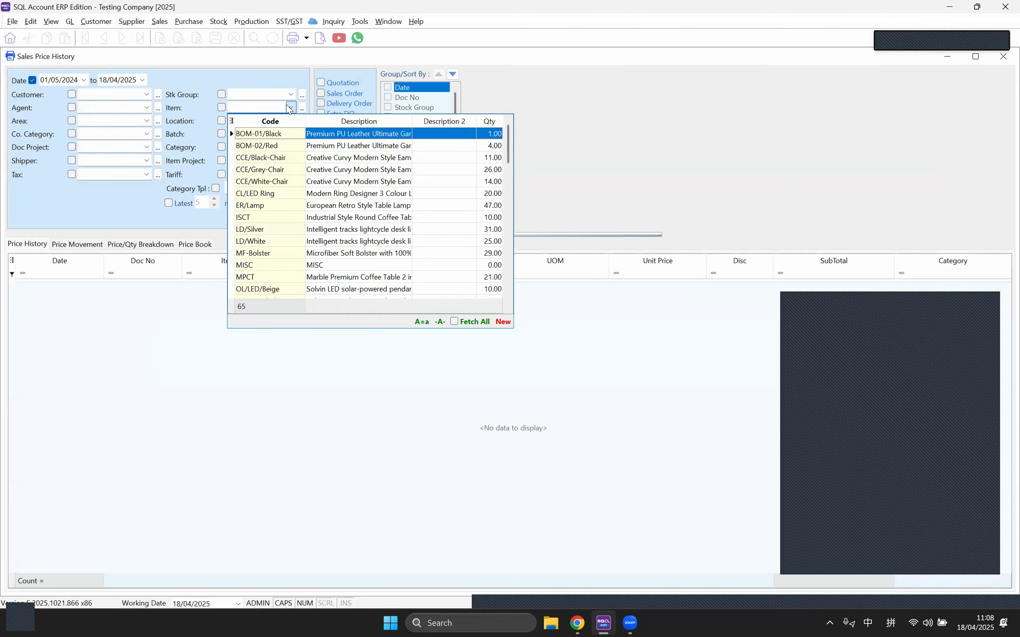
pyautogui.click(280, 133)
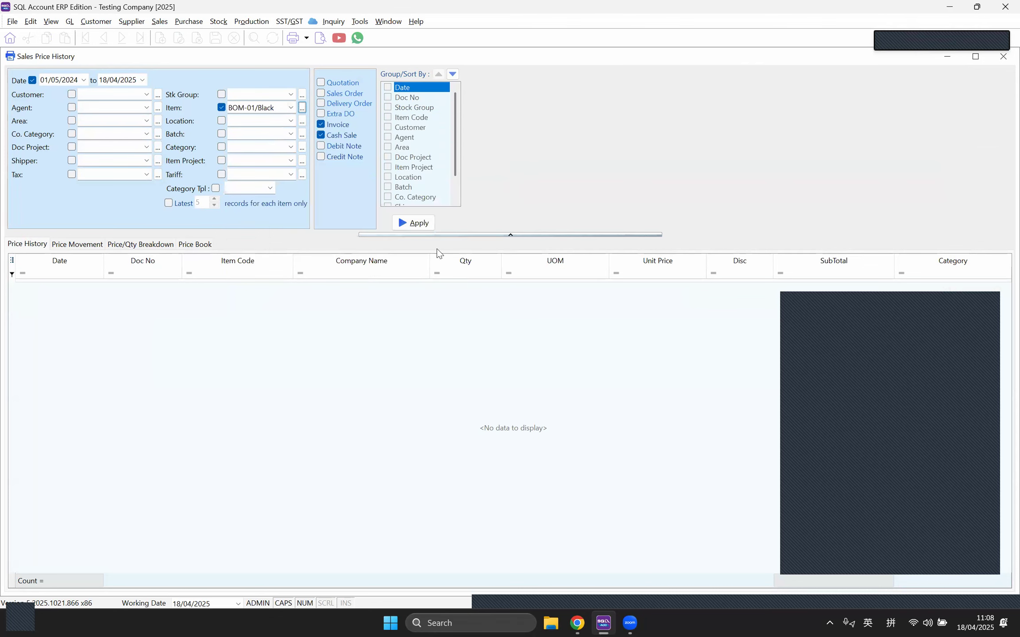
pyautogui.click(409, 228)
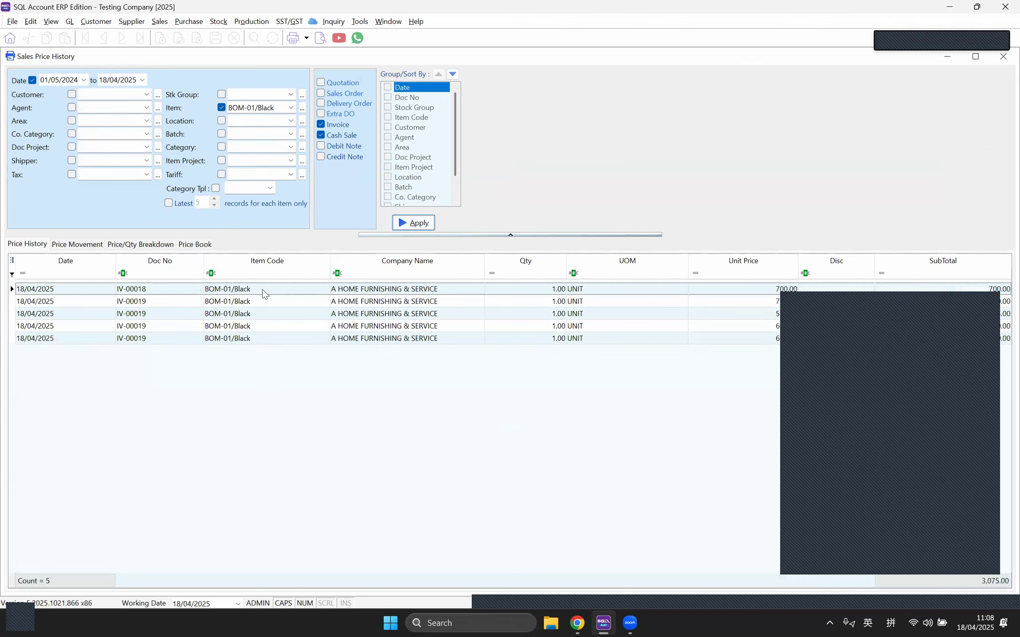
# Step: Add the Item Description column, review the five sales totalling 3,075.00, then close the history
pyautogui.click(11, 259)
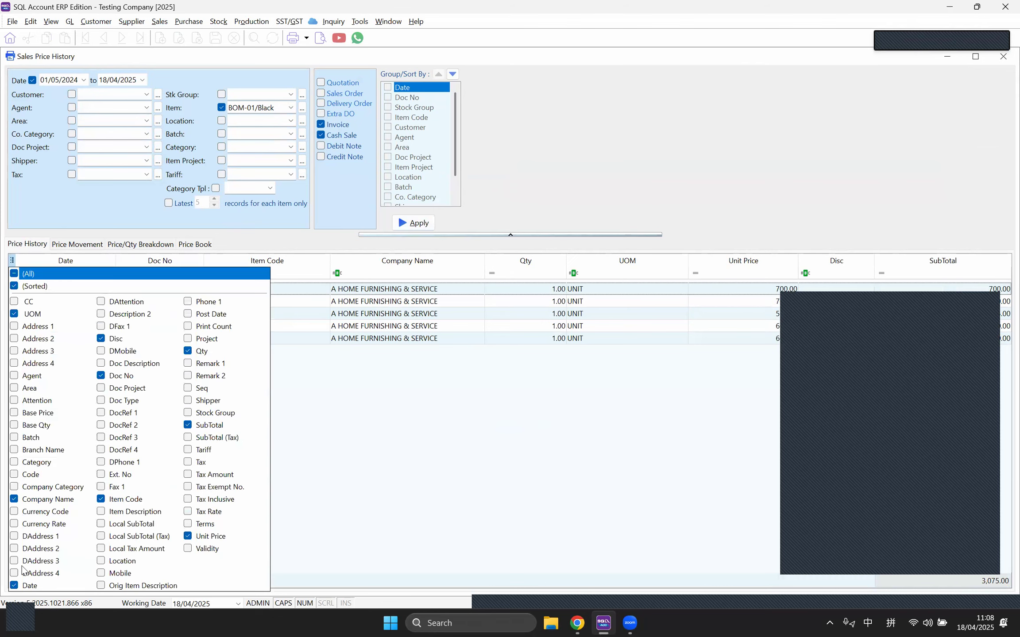
pyautogui.click(101, 363)
pyautogui.click(100, 364)
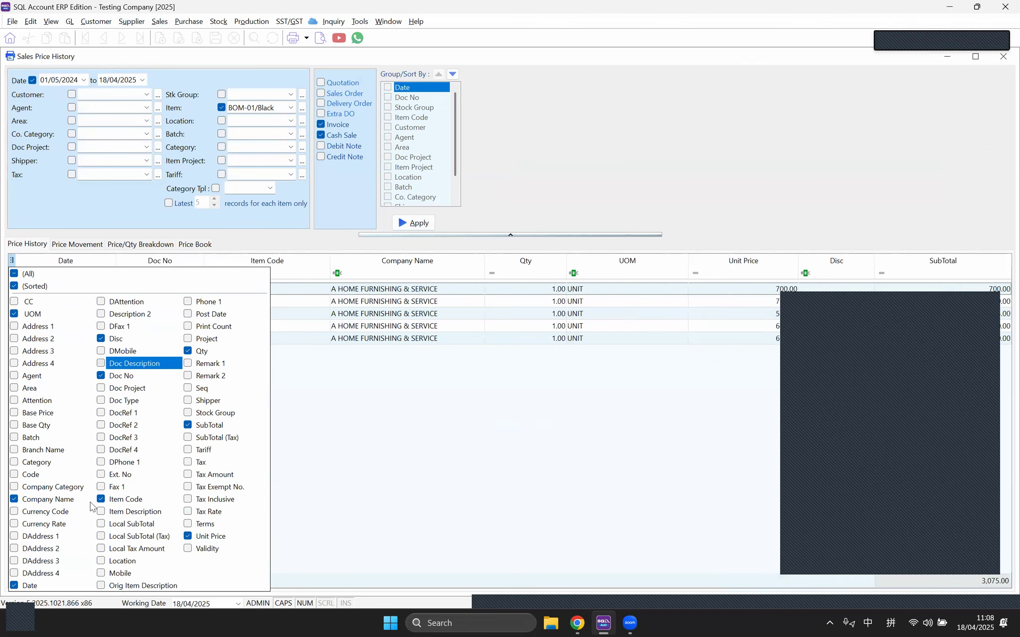
pyautogui.click(101, 511)
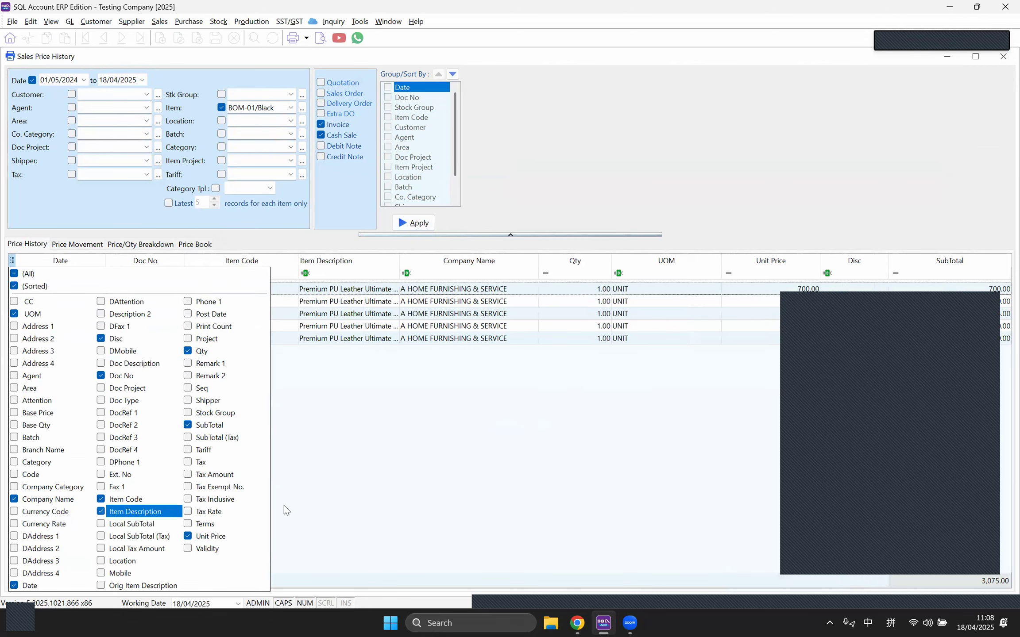
pyautogui.click(588, 456)
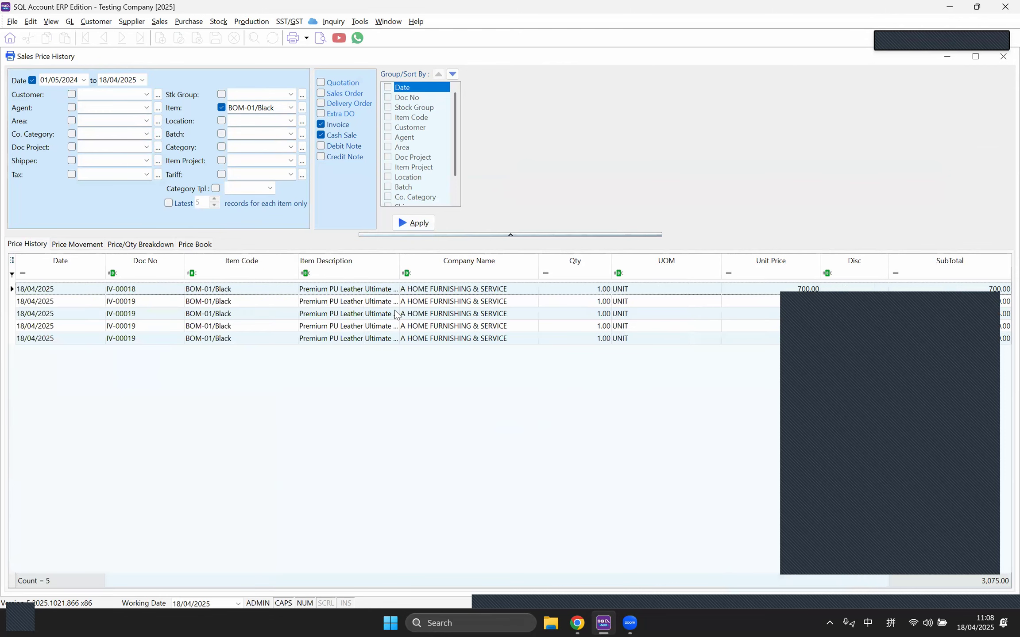
pyautogui.click(330, 302)
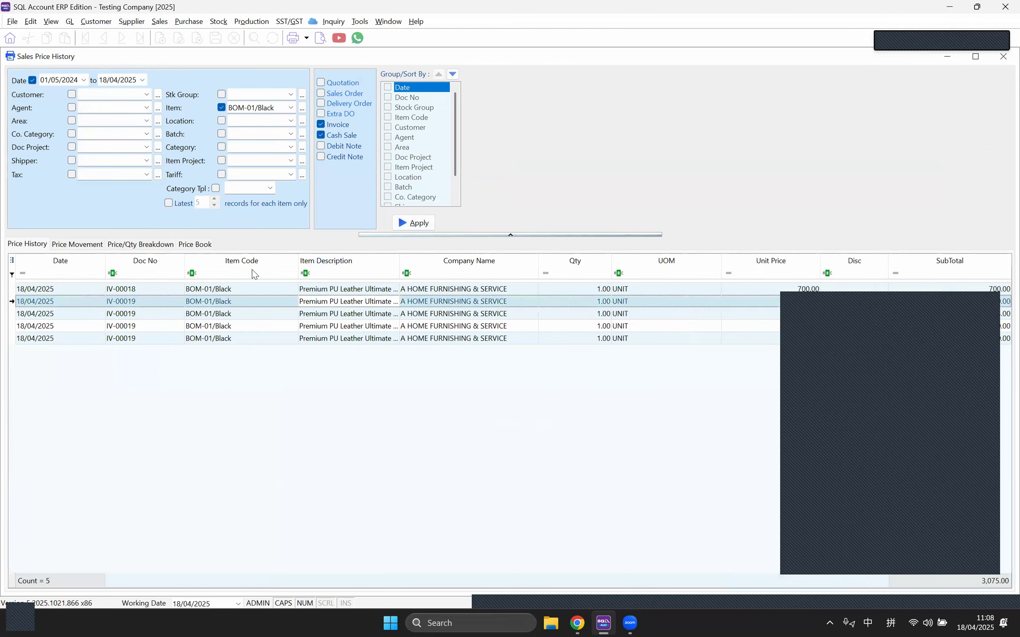
pyautogui.click(234, 301)
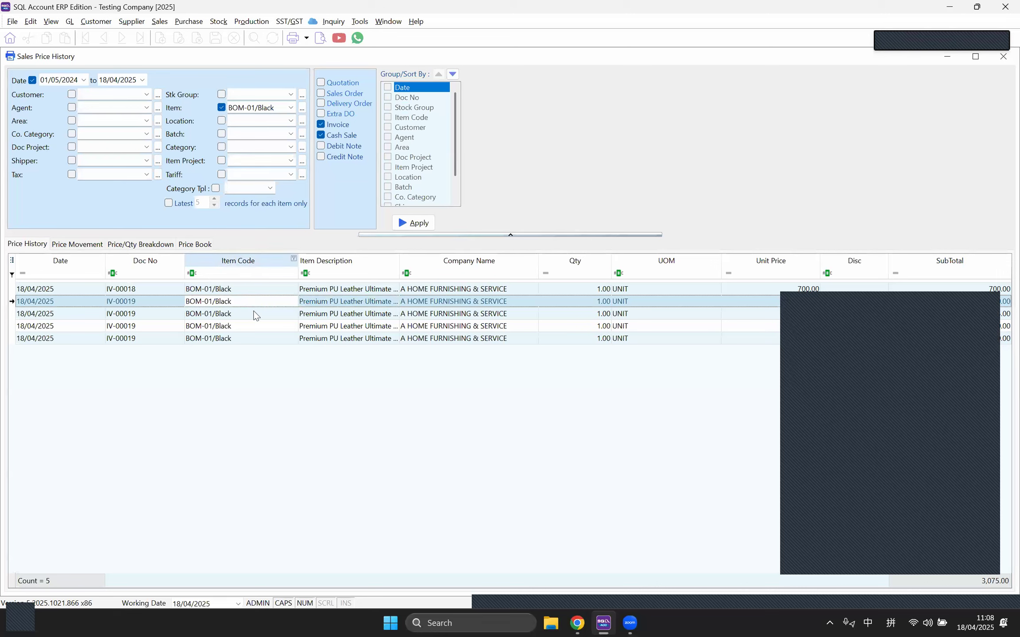
pyautogui.click(370, 290)
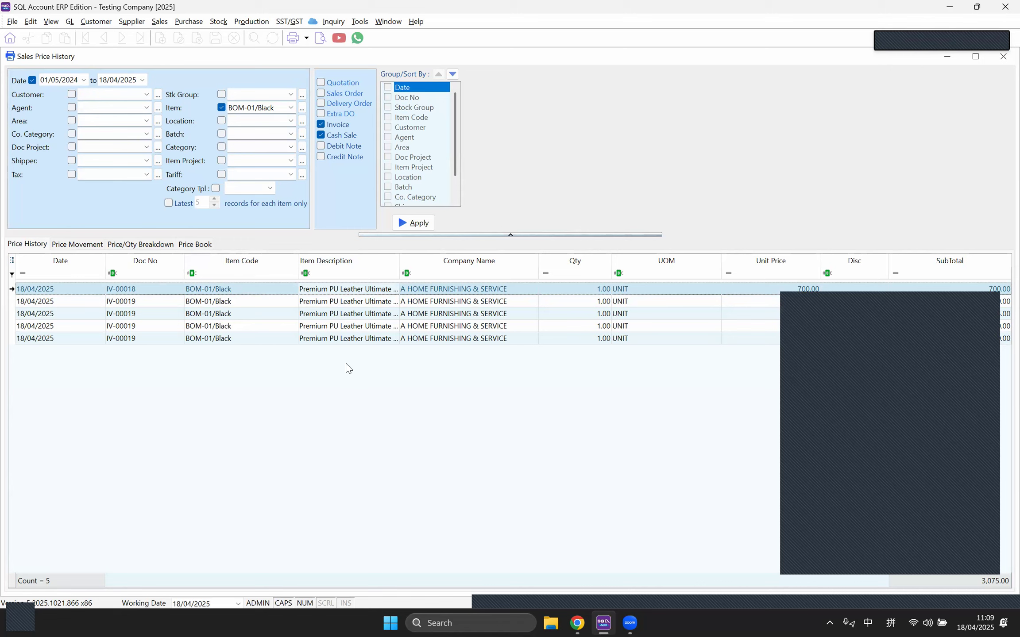
pyautogui.click(1002, 59)
# Step: Browse the BOM-01/Black Note, Picture and UOM details, then cancel the record without saving
pyautogui.click(423, 220)
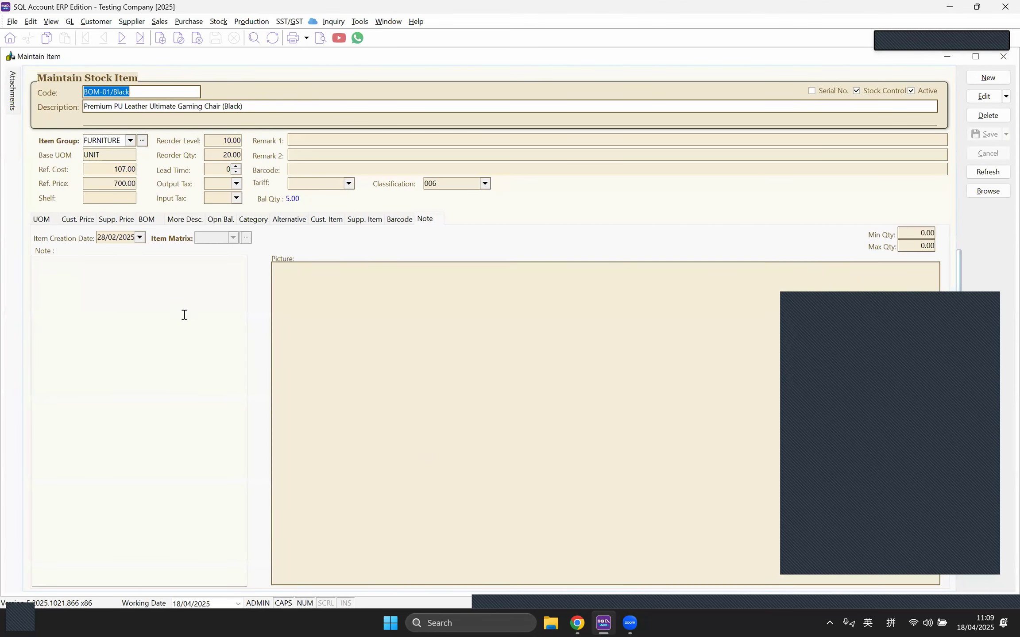
pyautogui.click(134, 297)
pyautogui.click(290, 105)
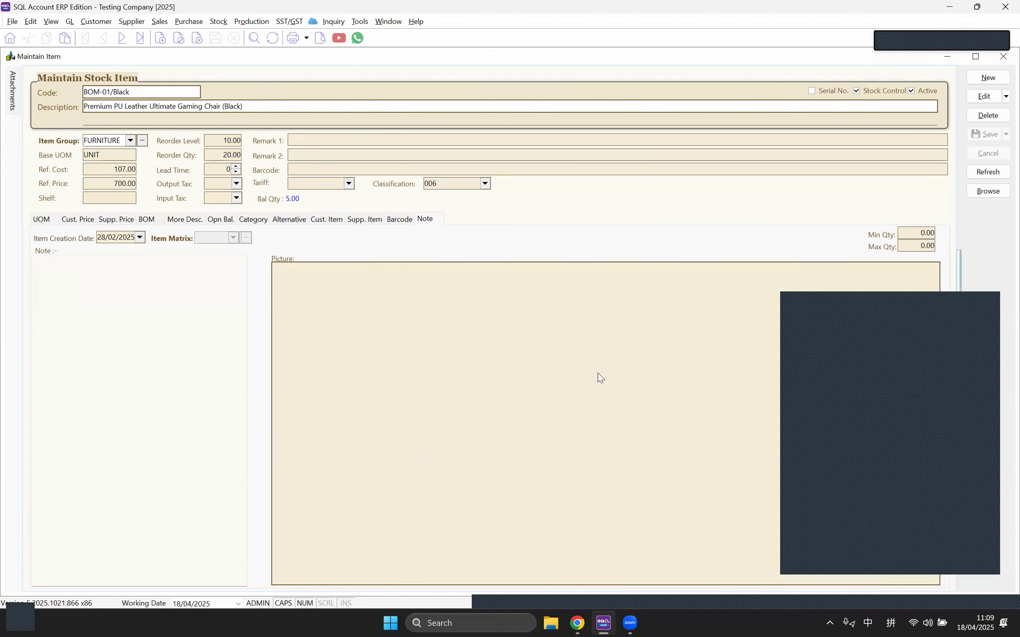
pyautogui.rightClick(547, 344)
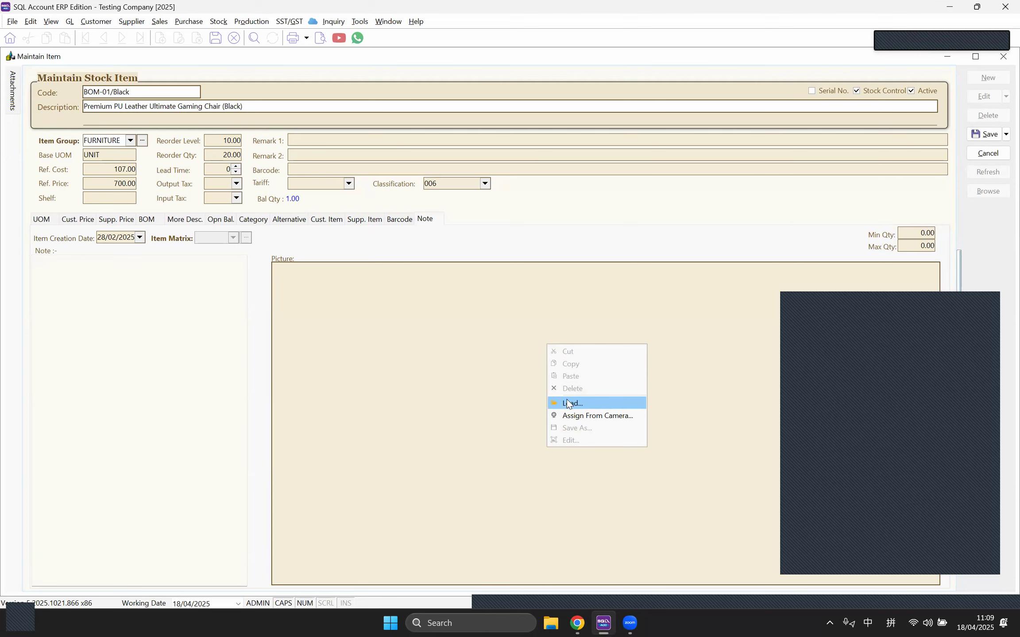
pyautogui.click(7, 230)
pyautogui.click(43, 220)
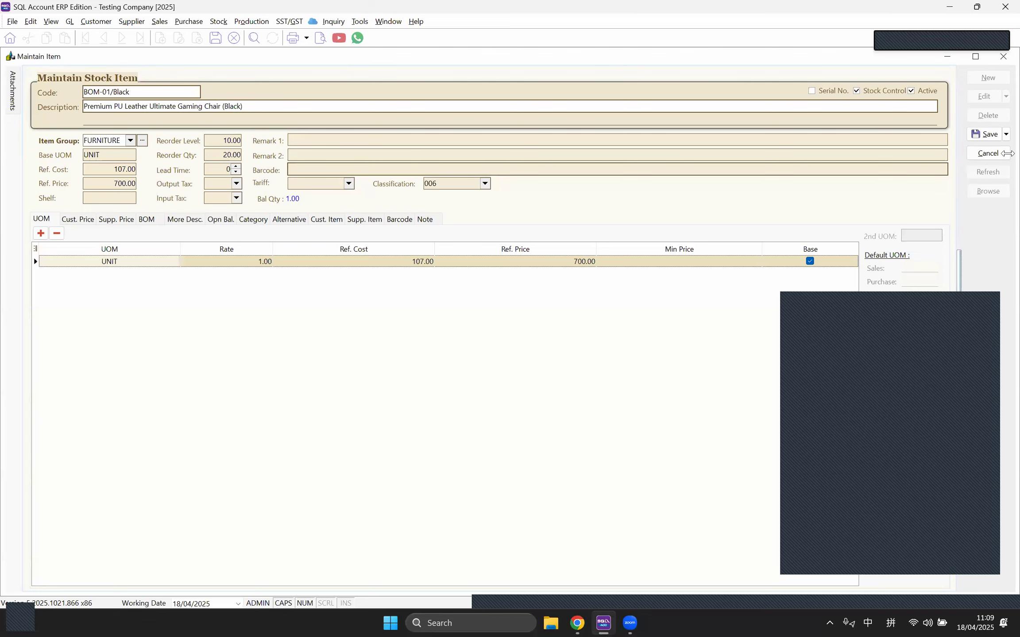
pyautogui.click(989, 154)
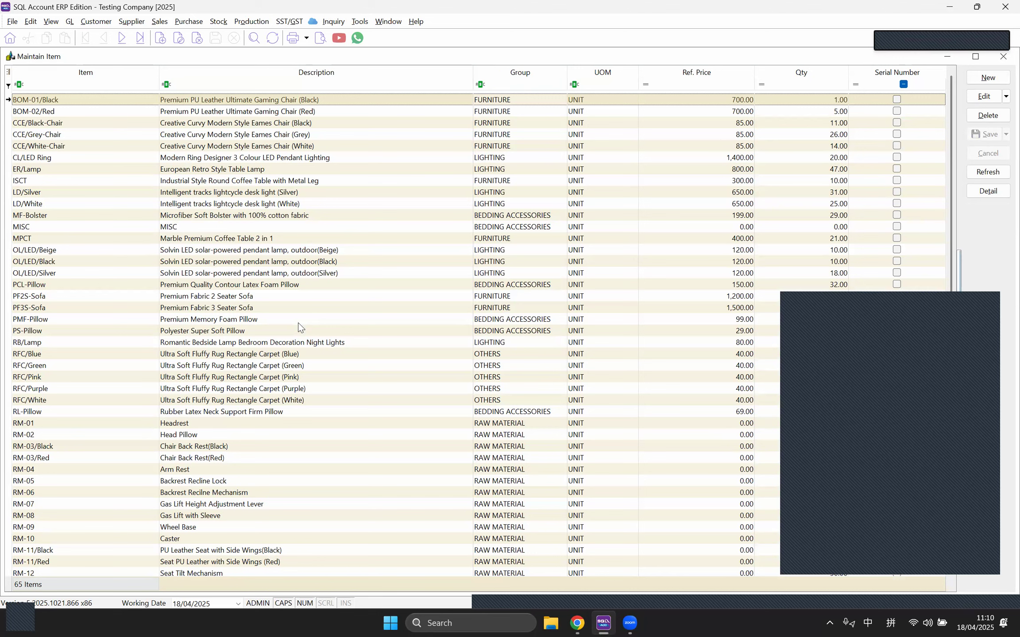
# Step: Select the RFC/White item in the list and bring up the Stock menu
pyautogui.click(365, 399)
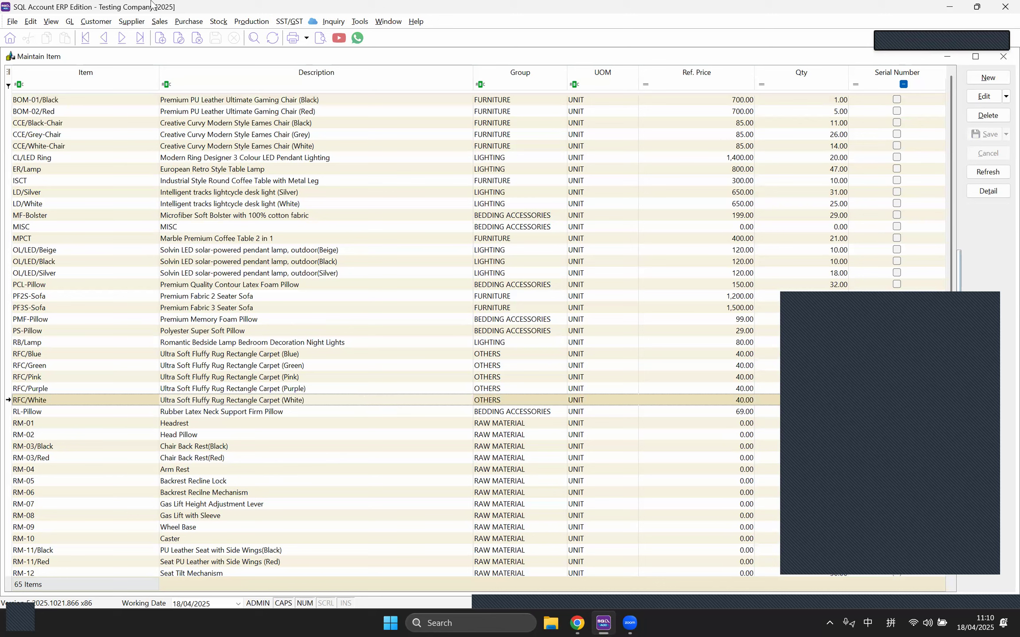
pyautogui.click(220, 23)
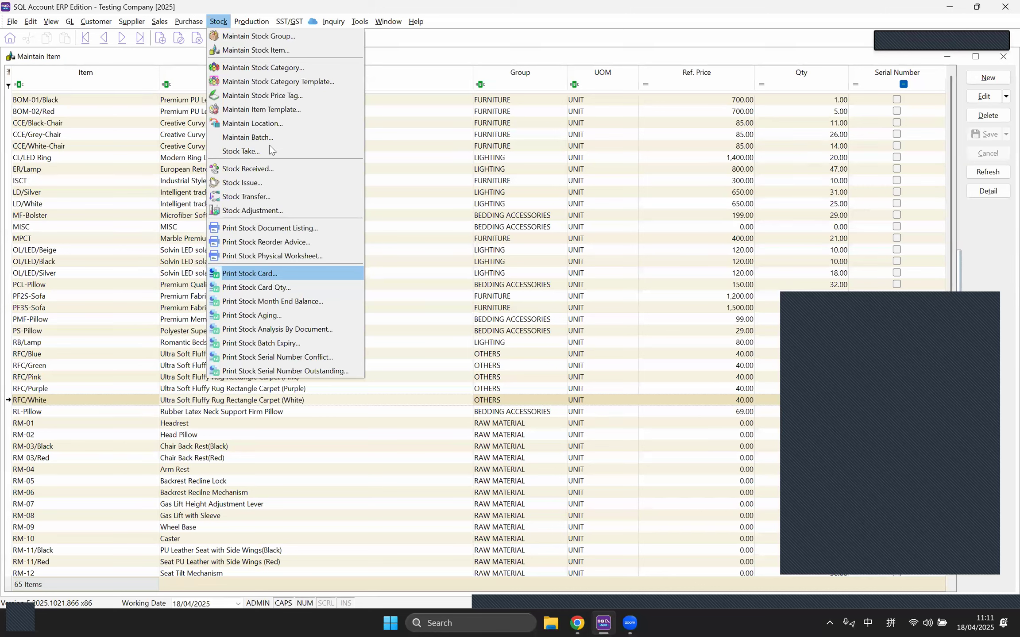
# Step: Start a new purchase invoice from supplier ADY INTERNATIONAL PLT
pyautogui.moveTo(188, 23)
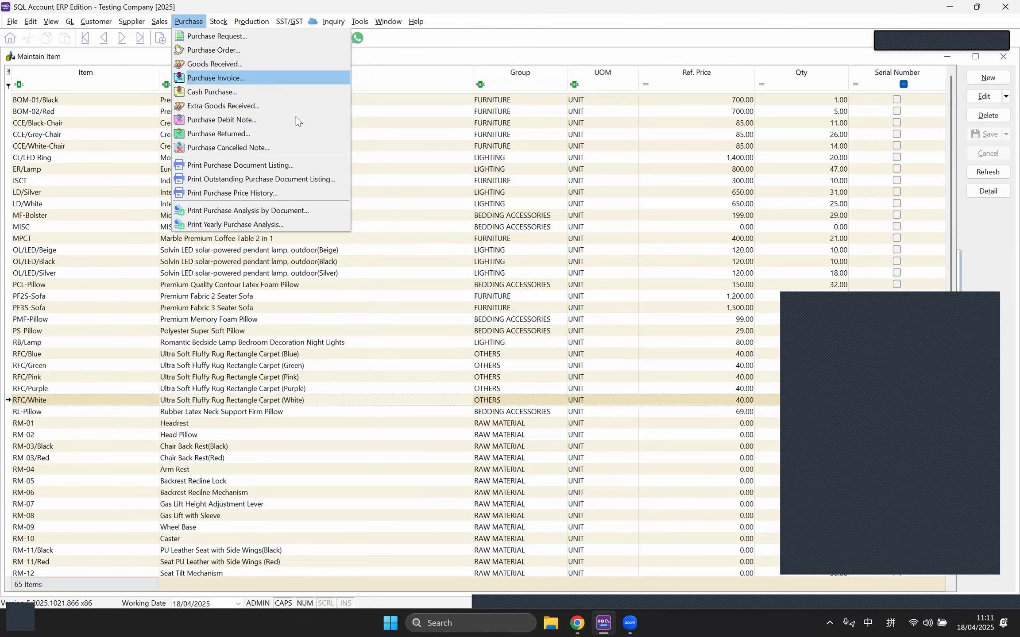
pyautogui.click(208, 79)
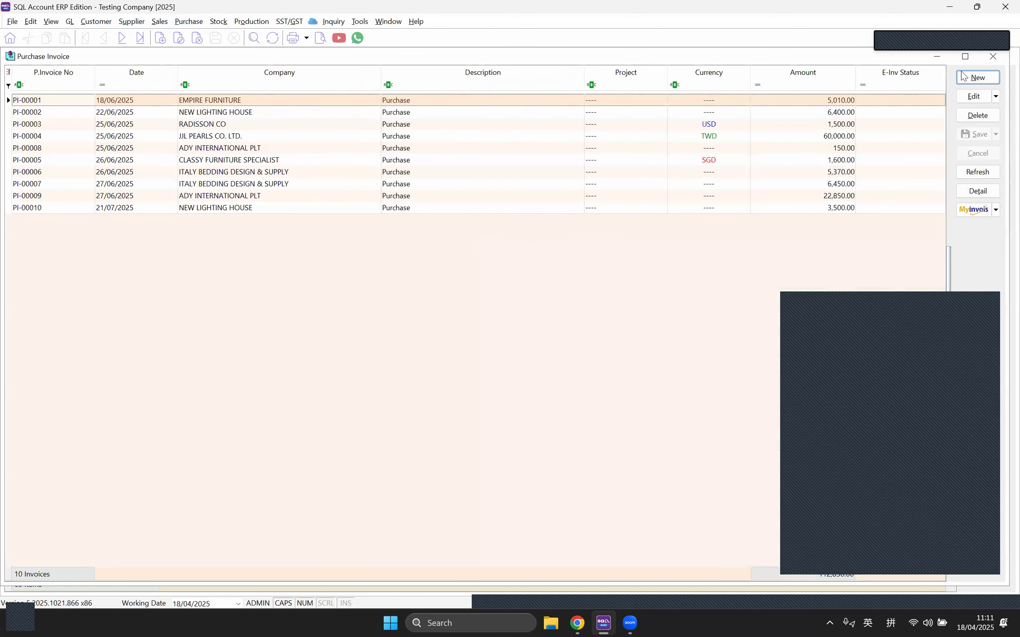
pyautogui.click(978, 77)
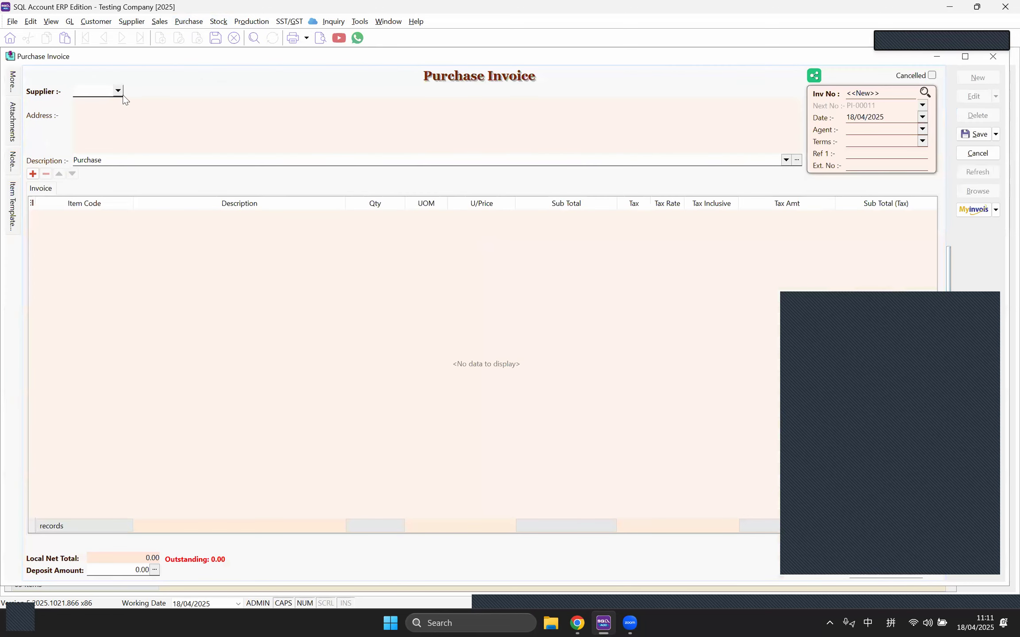
pyautogui.click(118, 91)
pyautogui.click(114, 117)
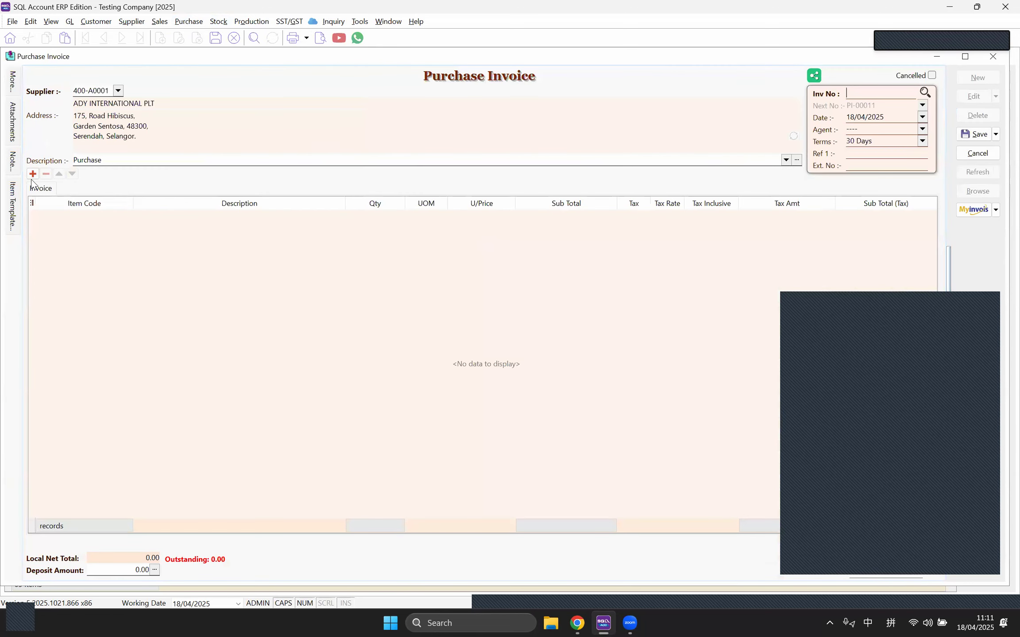
# Step: Add an invoice line for BOM-01/Black with quantity 10
pyautogui.click(120, 218)
pyautogui.click(127, 216)
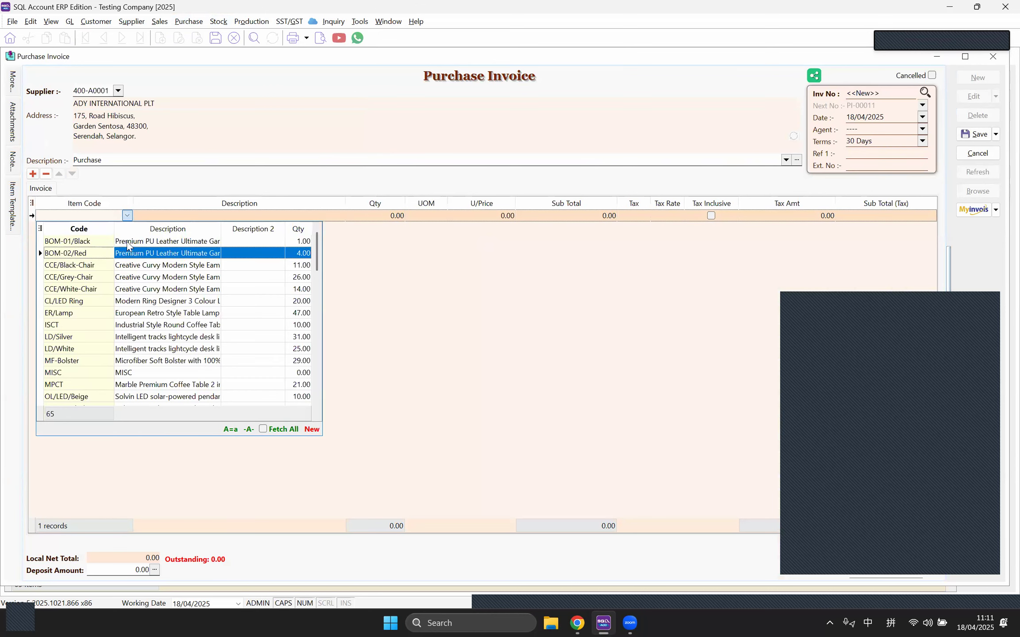
pyautogui.press('Tab')
pyautogui.click(362, 217)
pyautogui.write('10')
pyautogui.press('Tab')
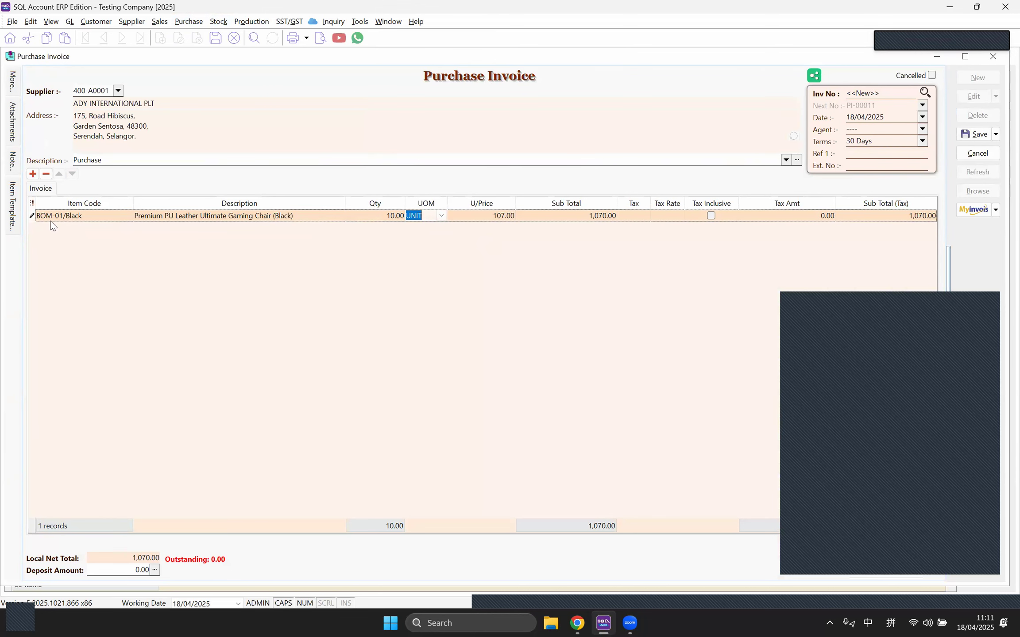
# Step: Show Location and Batch columns, keep default location, and save invoice PI-00011 totalling 1,070.00
pyautogui.click(31, 203)
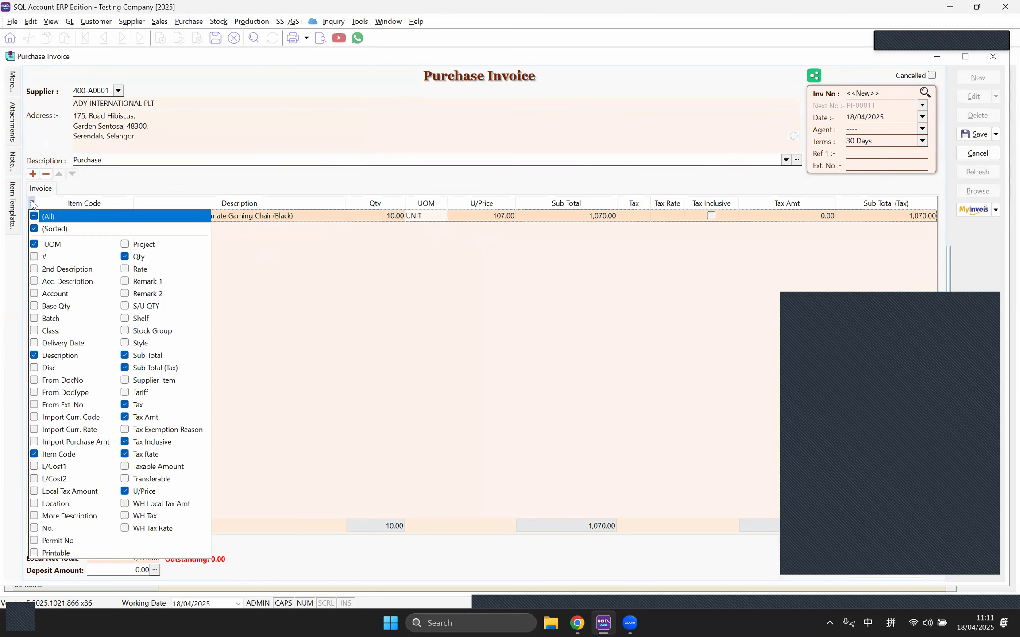
pyautogui.click(34, 503)
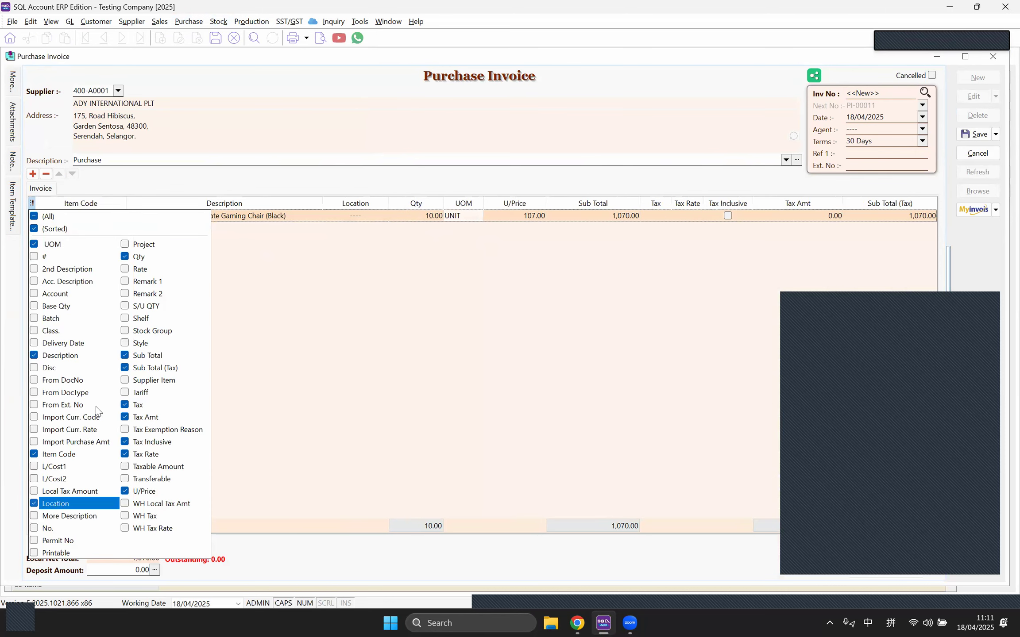
pyautogui.click(34, 319)
pyautogui.click(503, 349)
pyautogui.click(356, 215)
pyautogui.click(357, 216)
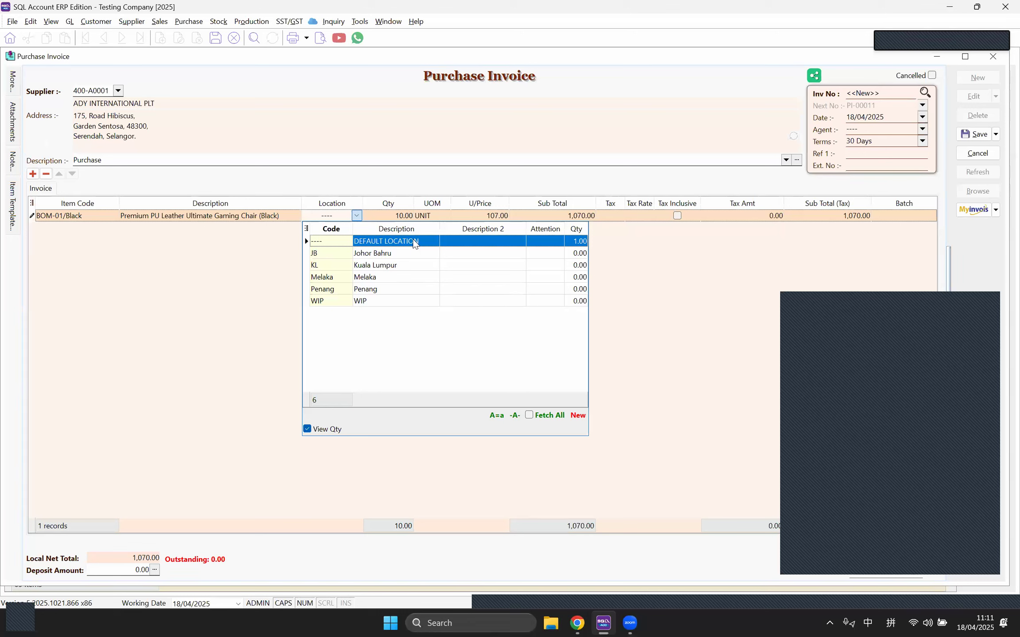
pyautogui.click(906, 226)
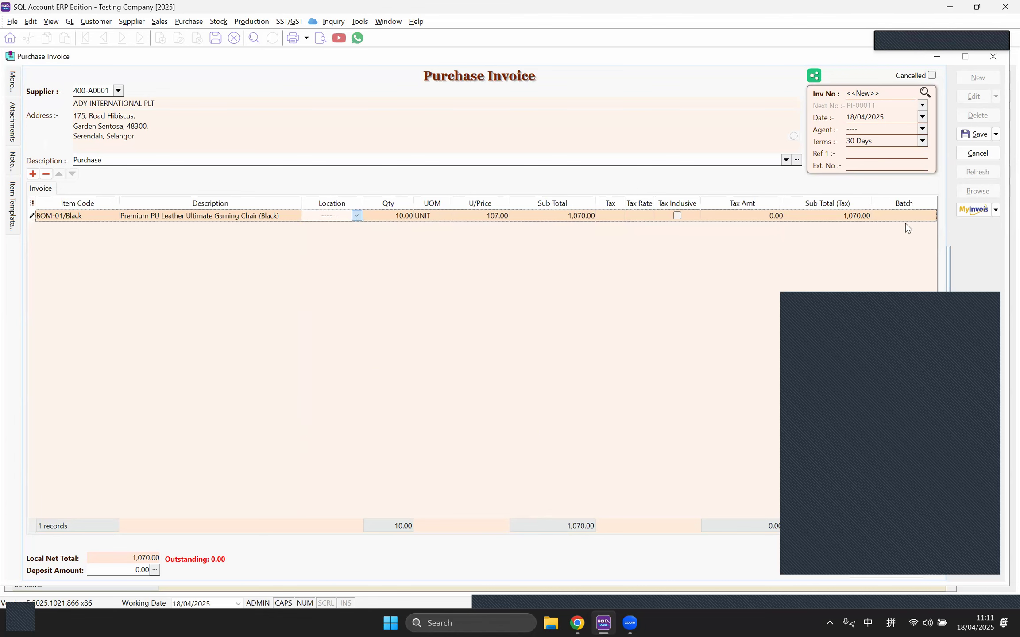
pyautogui.click(921, 217)
pyautogui.click(930, 216)
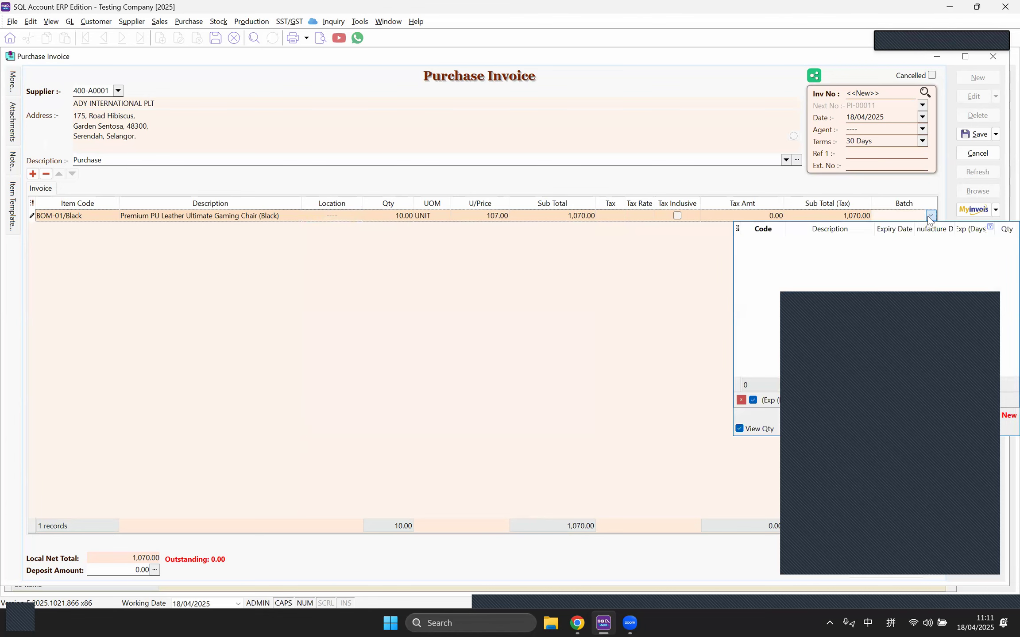
pyautogui.click(849, 183)
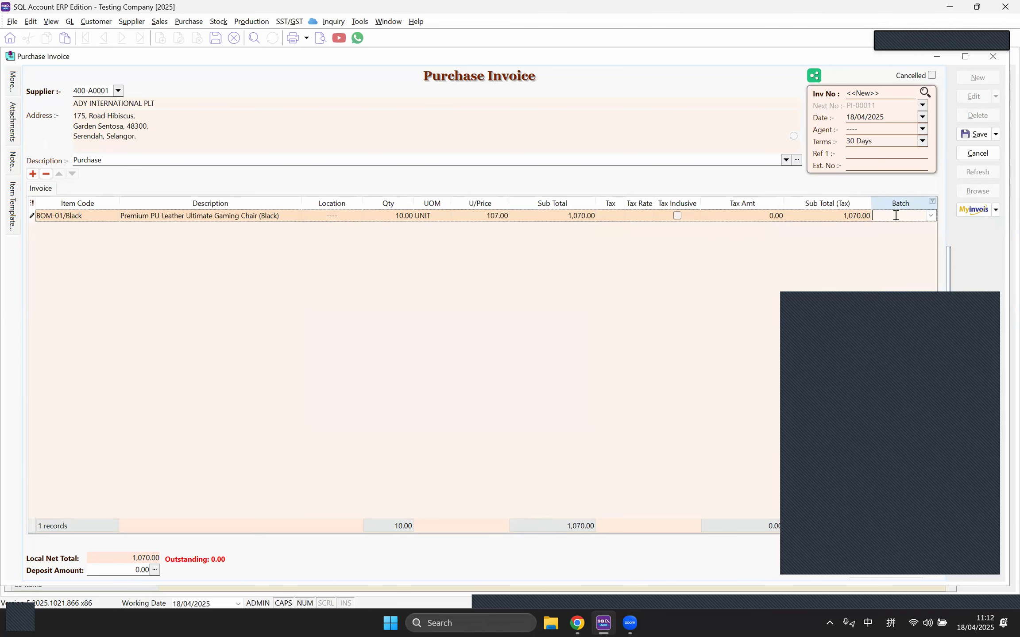
pyautogui.click(969, 134)
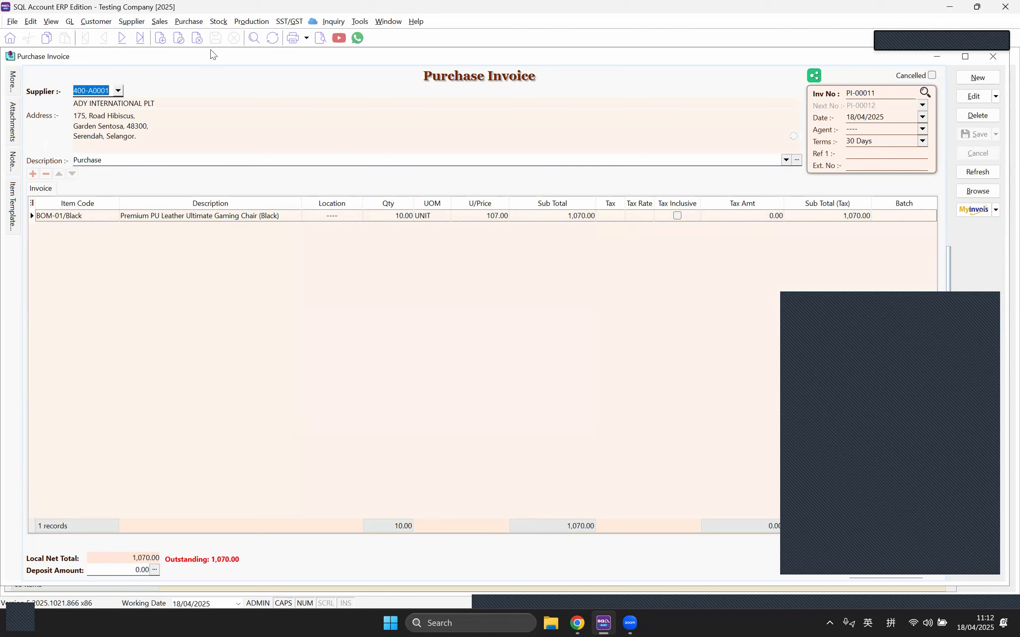
pyautogui.click(215, 23)
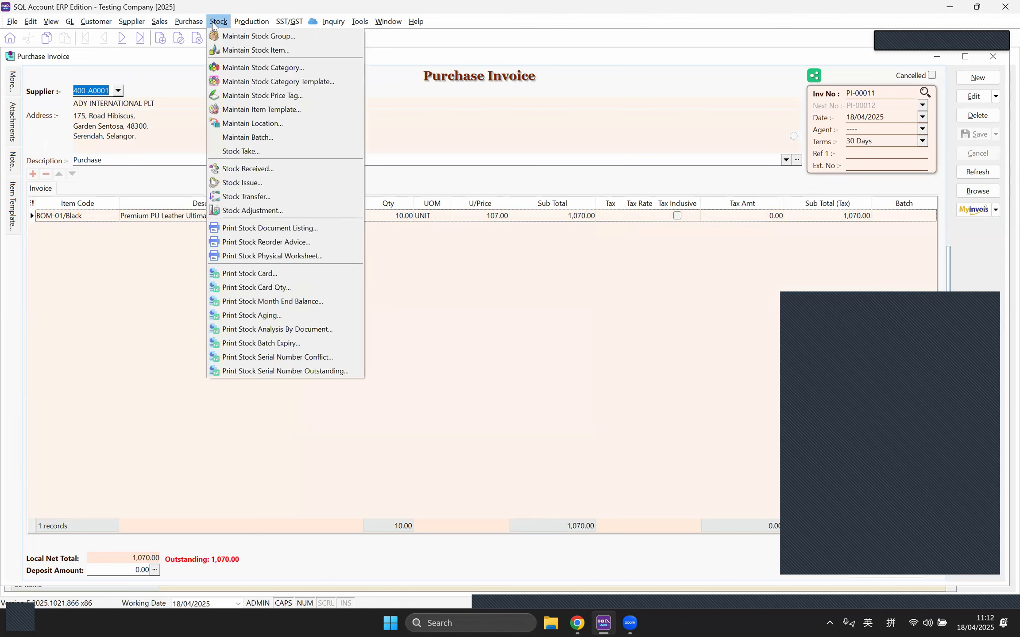
# Step: Start a new stock transfer moving 5 BOM-01/Black from the default location to JB
pyautogui.click(280, 200)
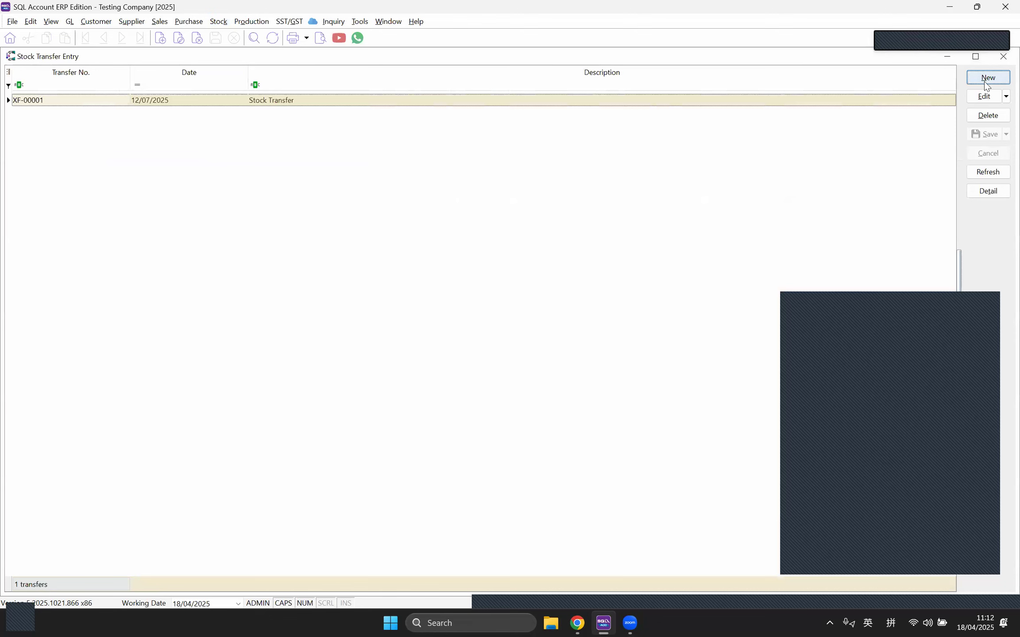
pyautogui.click(988, 78)
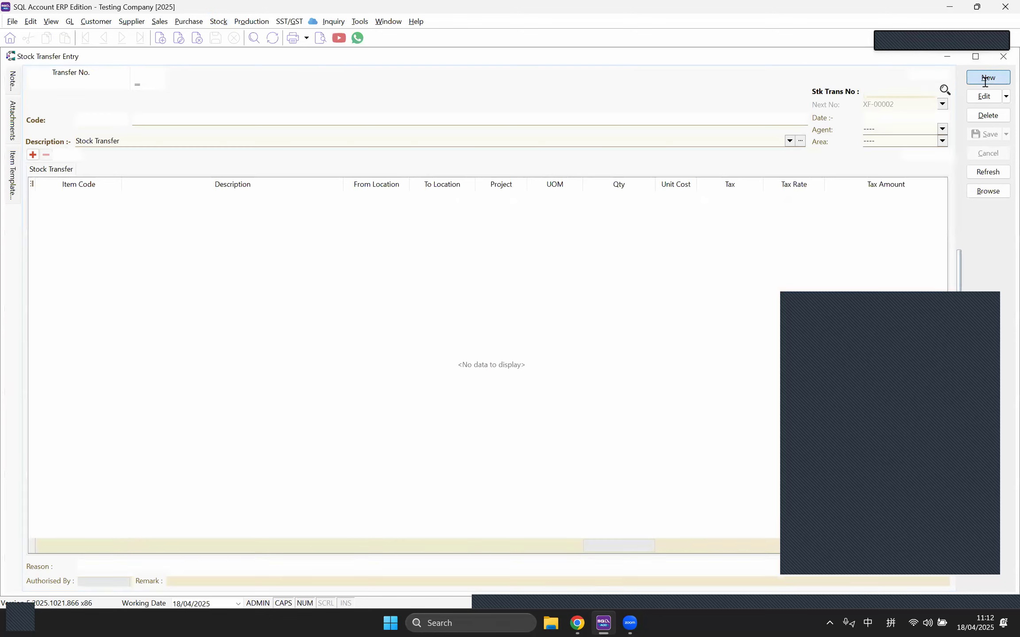
pyautogui.click(32, 154)
pyautogui.click(115, 202)
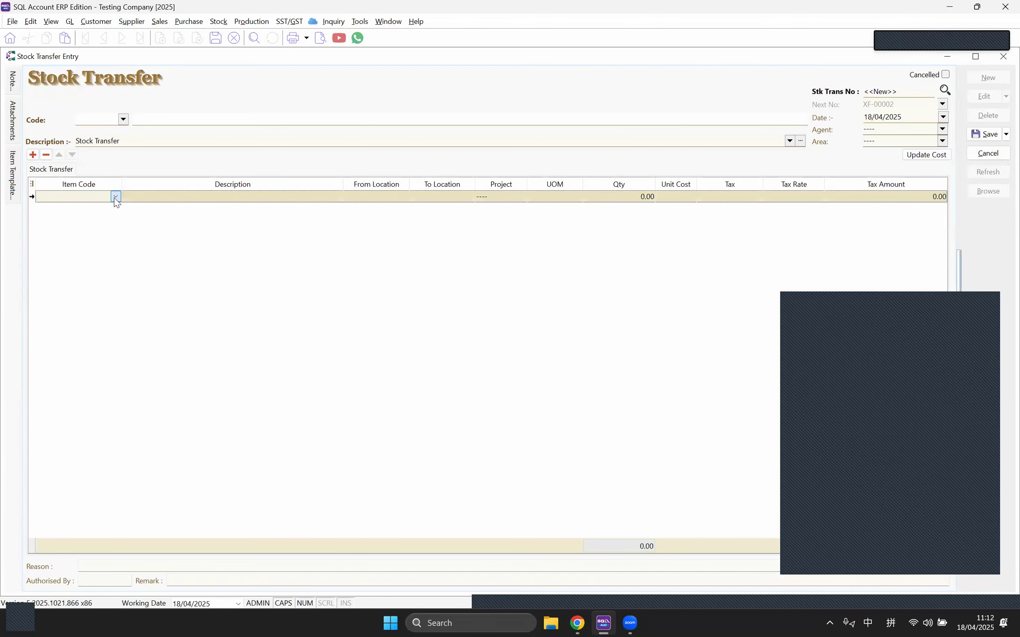
pyautogui.click(114, 224)
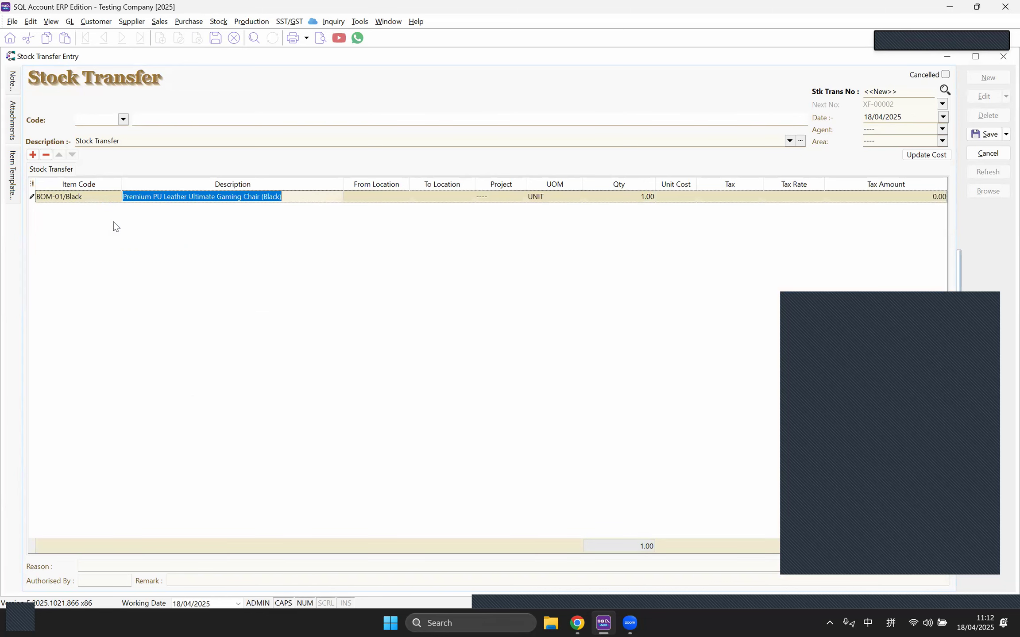
pyautogui.click(407, 198)
pyautogui.click(404, 197)
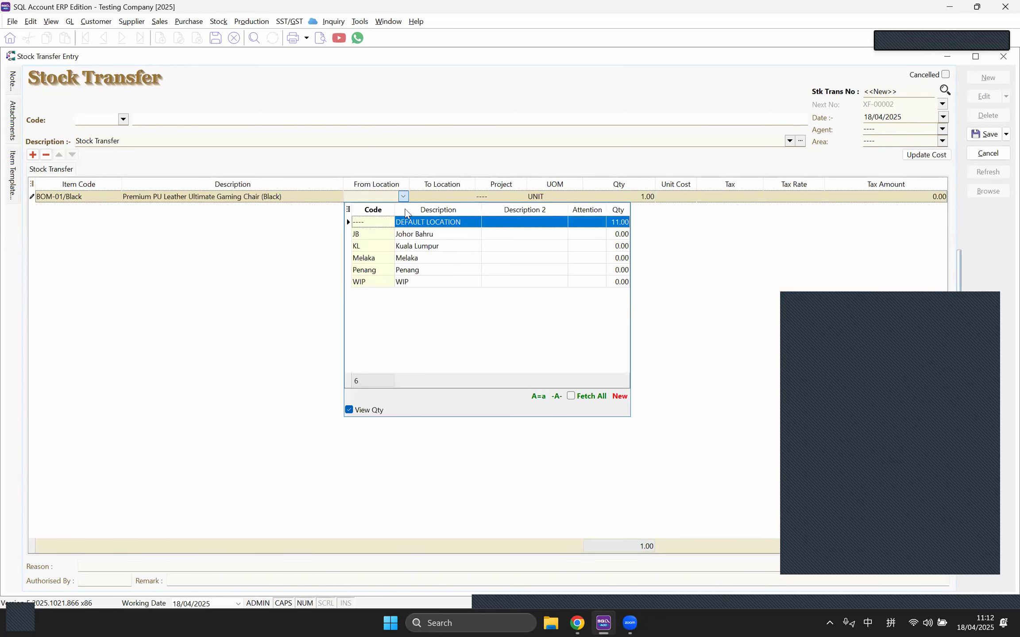
pyautogui.click(406, 222)
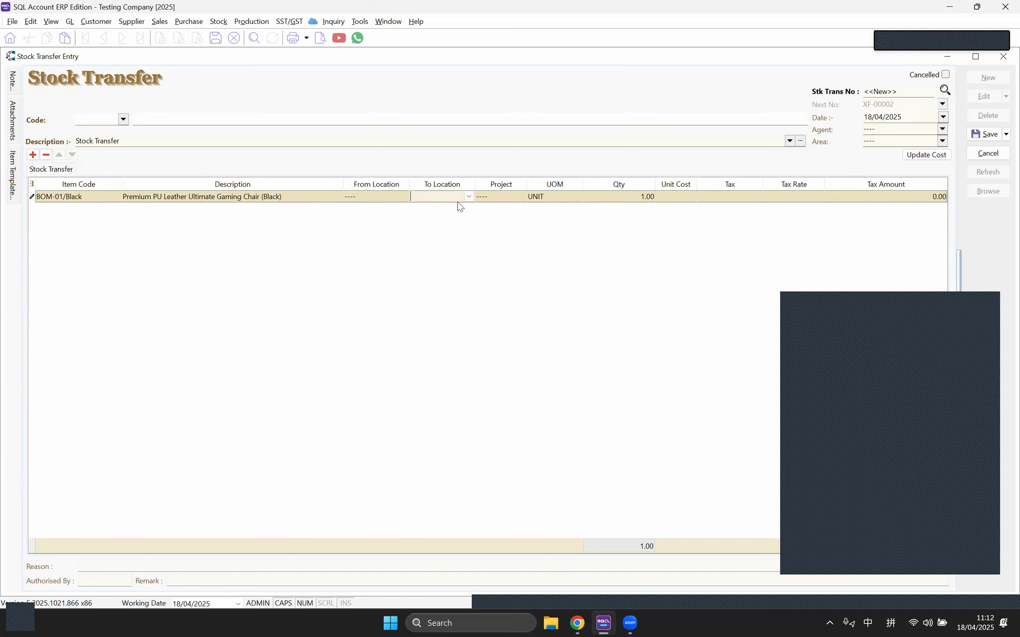
pyautogui.click(468, 197)
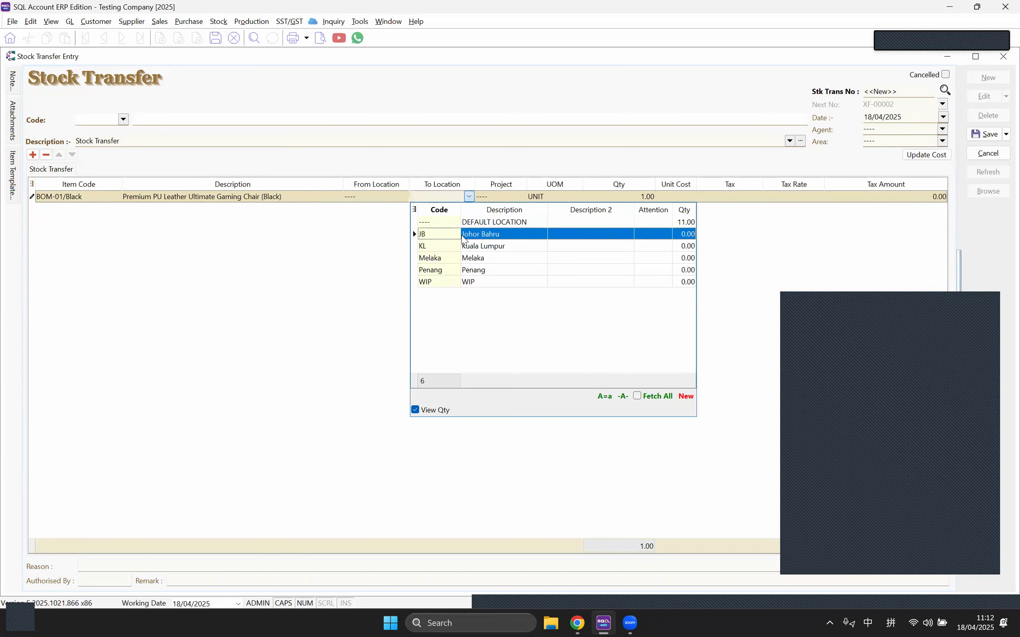
pyautogui.click(413, 231)
pyautogui.click(629, 199)
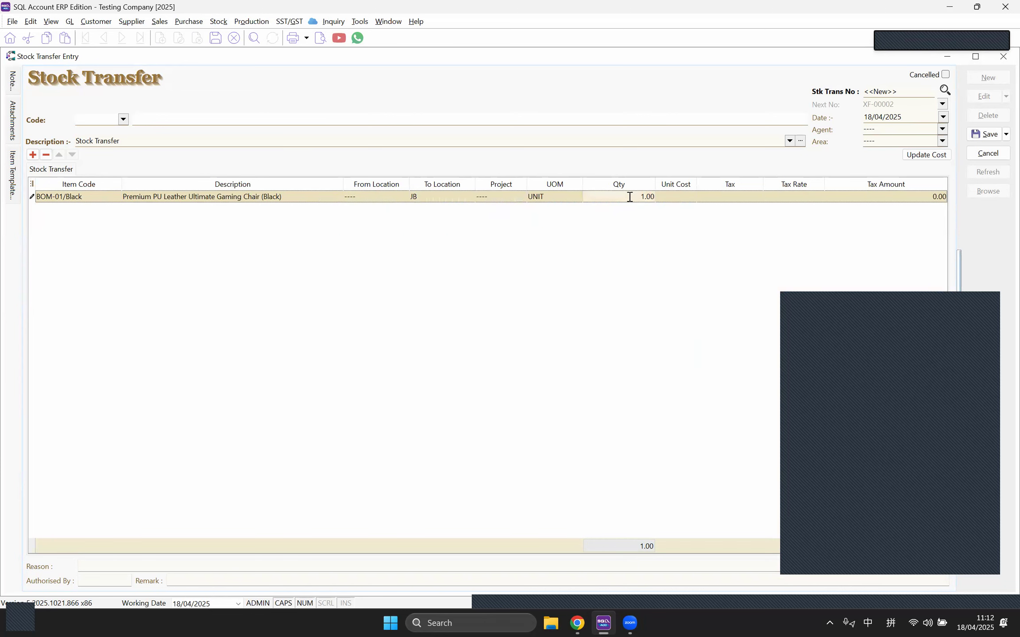
pyautogui.write('5')
pyautogui.press('Return')
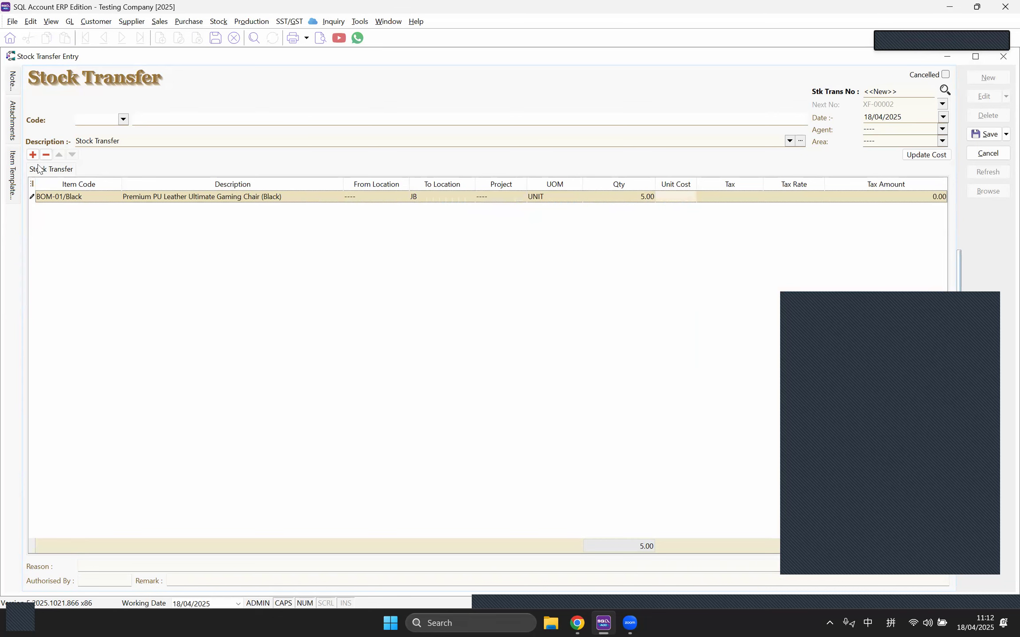
# Step: Add a second BOM-01/Black transfer line sending 3 units to KL
pyautogui.click(33, 154)
pyautogui.click(116, 209)
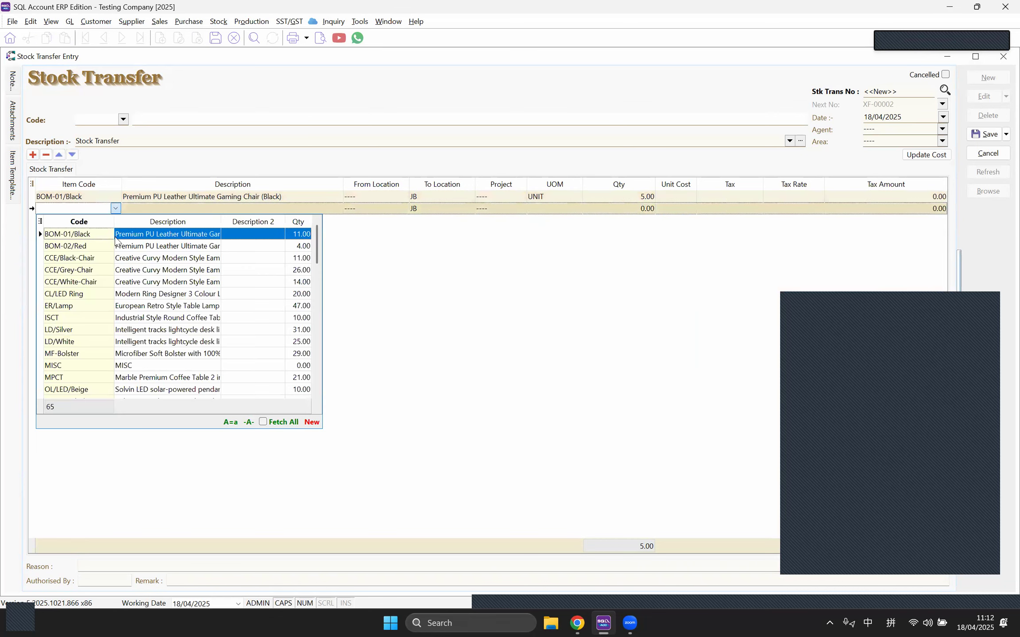
pyautogui.press('Return')
pyautogui.click(464, 211)
pyautogui.click(468, 209)
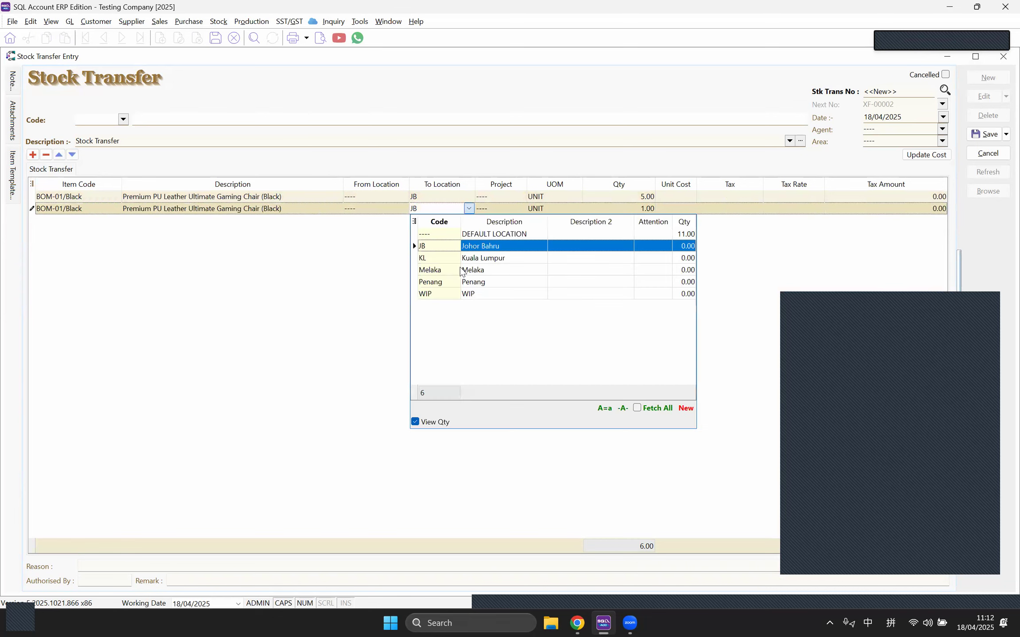
pyautogui.click(422, 258)
pyautogui.click(613, 213)
pyautogui.write('3')
pyautogui.press('Return')
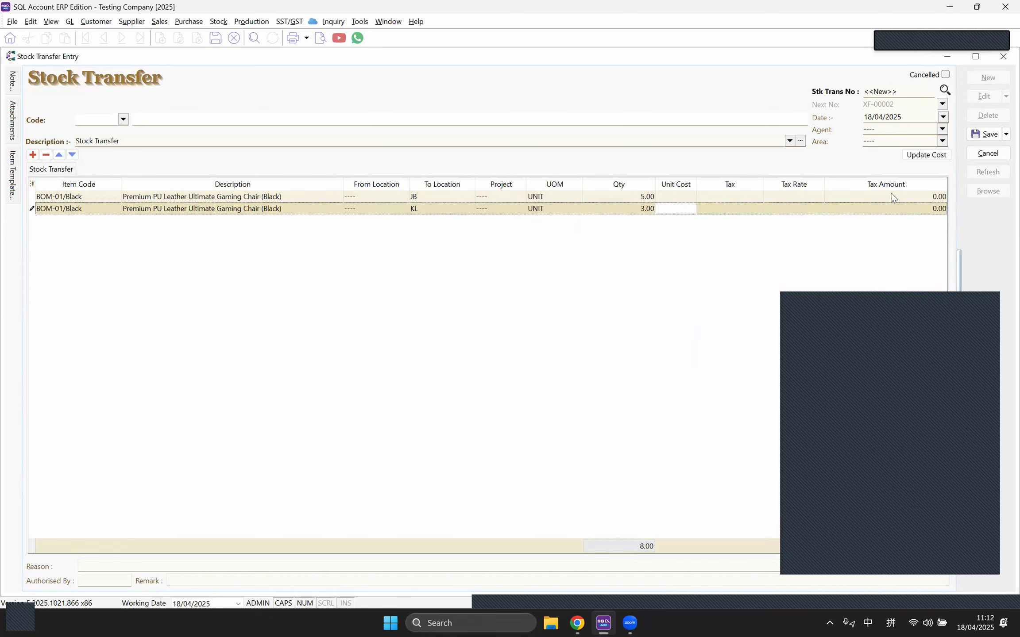
# Step: Apply the 106.42 unit cost to both lines and close saved transfer XF-00002
pyautogui.click(934, 156)
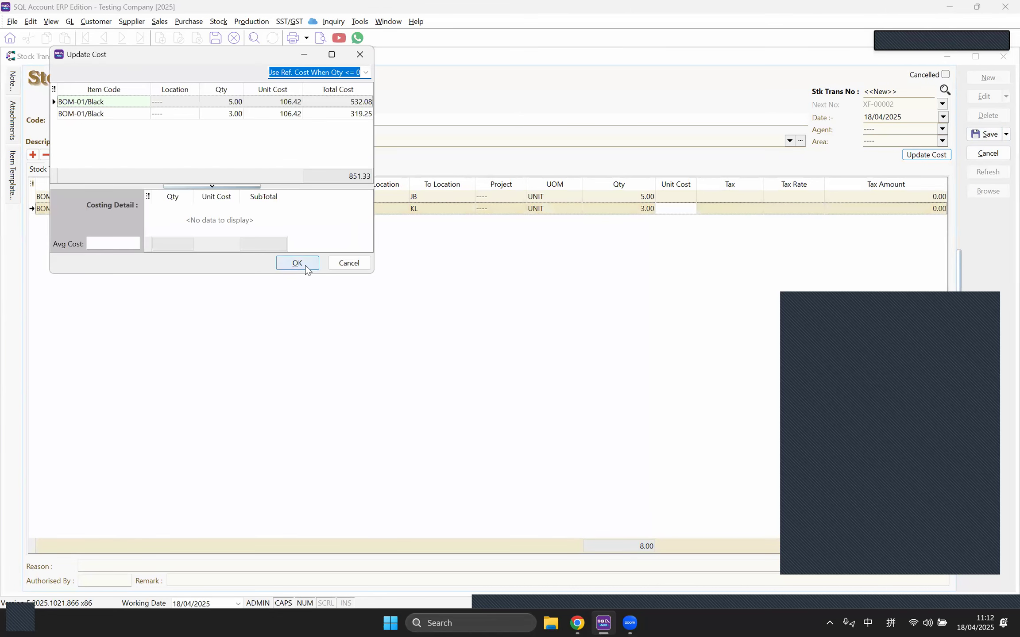
pyautogui.click(297, 264)
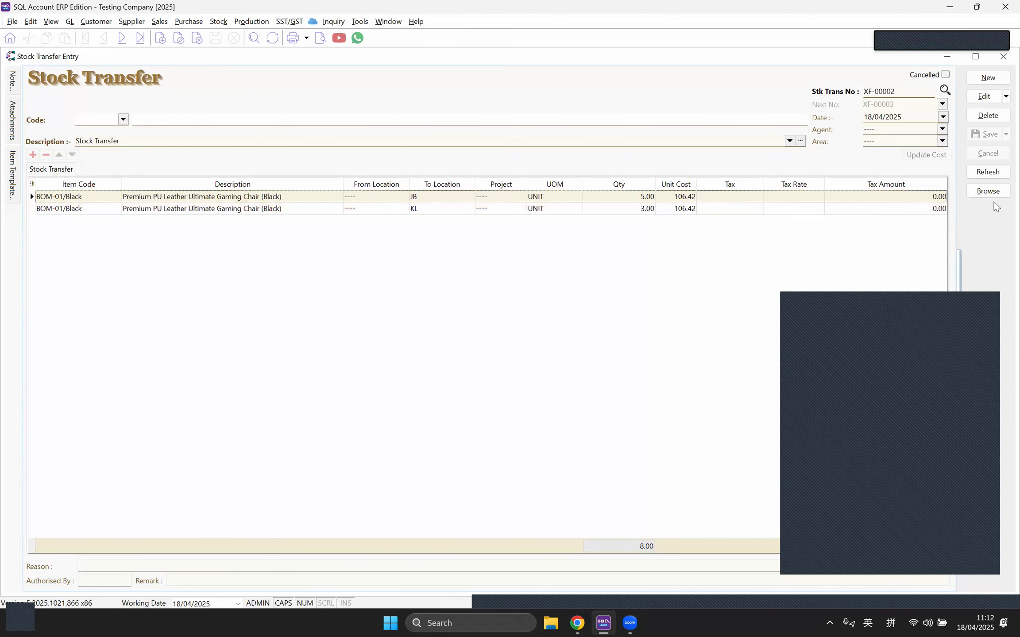
pyautogui.click(1002, 57)
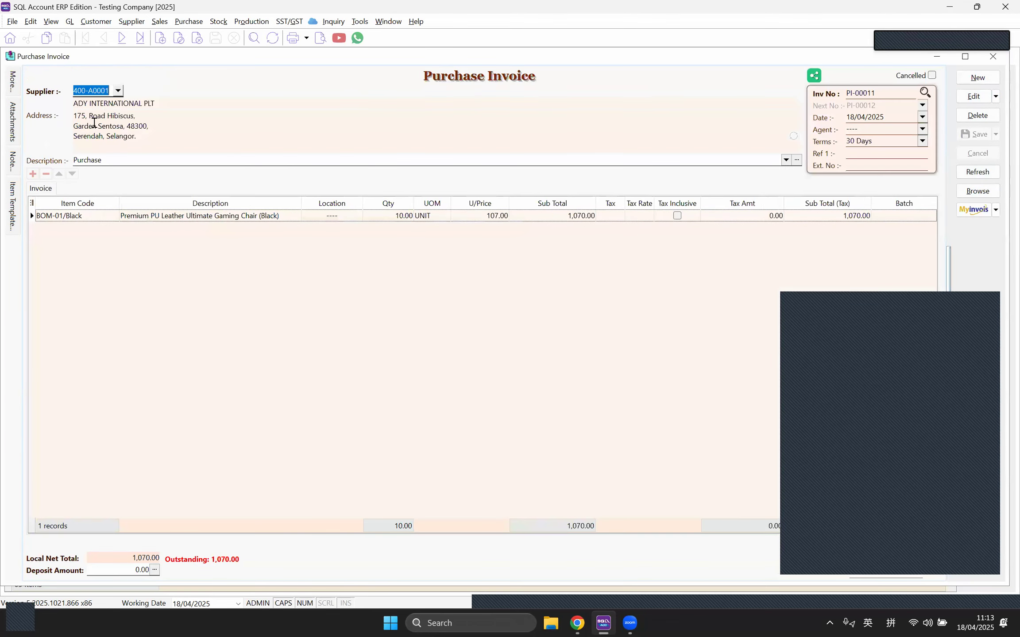
# Step: Preview the BOM-01/Black Stock Card using the Location + SerialNo layout at page width
pyautogui.click(214, 24)
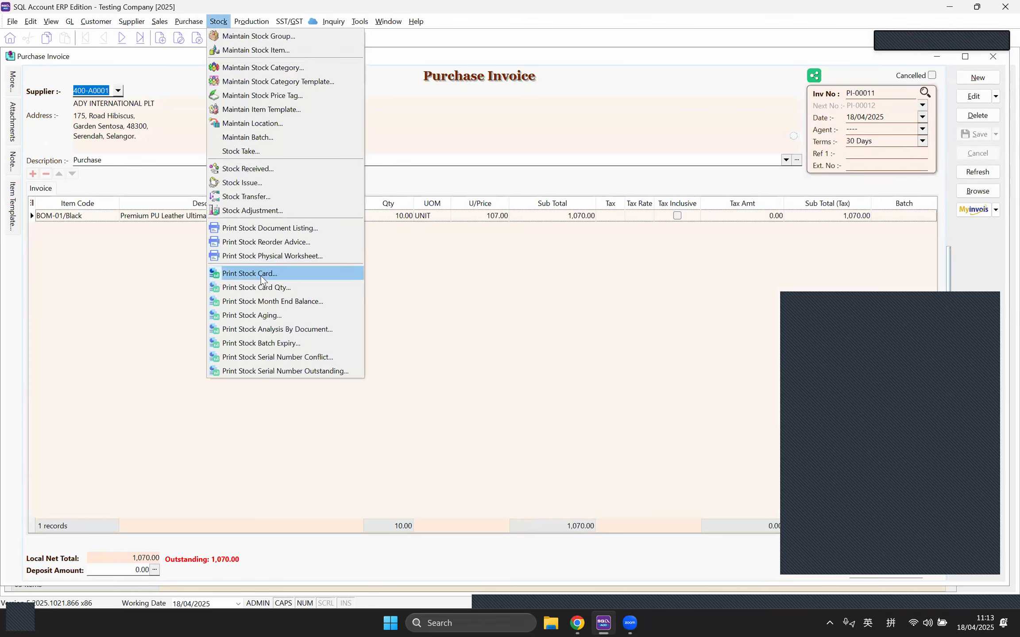
pyautogui.click(274, 278)
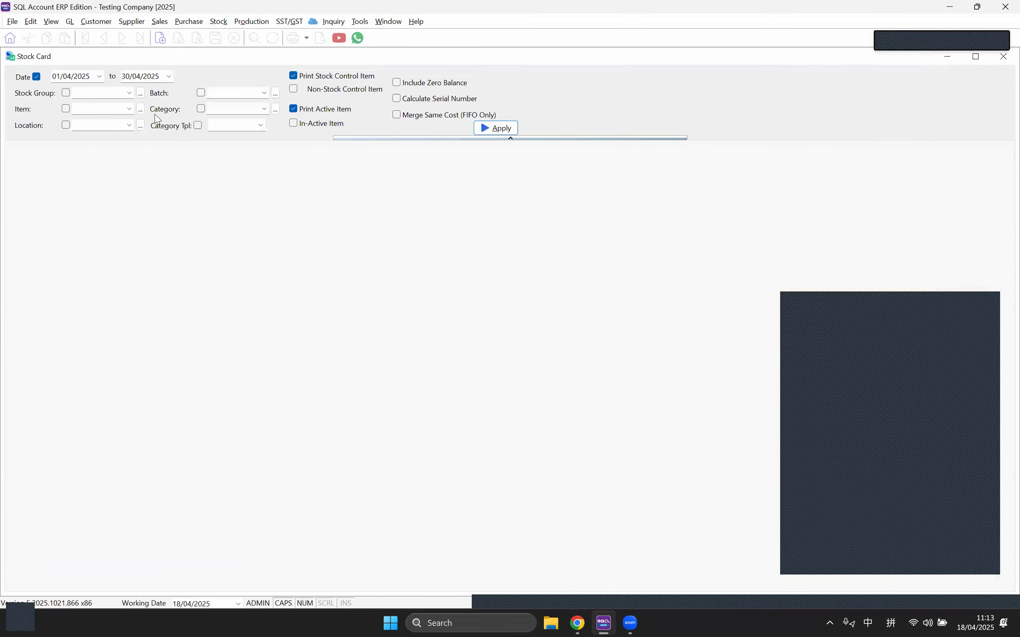
pyautogui.click(131, 110)
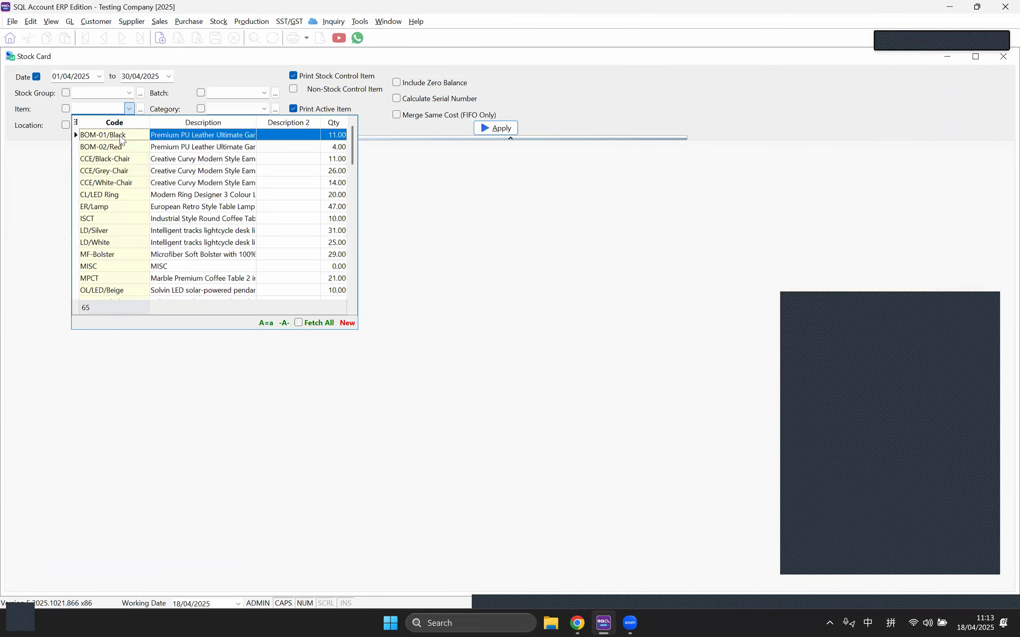
pyautogui.click(120, 135)
pyautogui.click(496, 129)
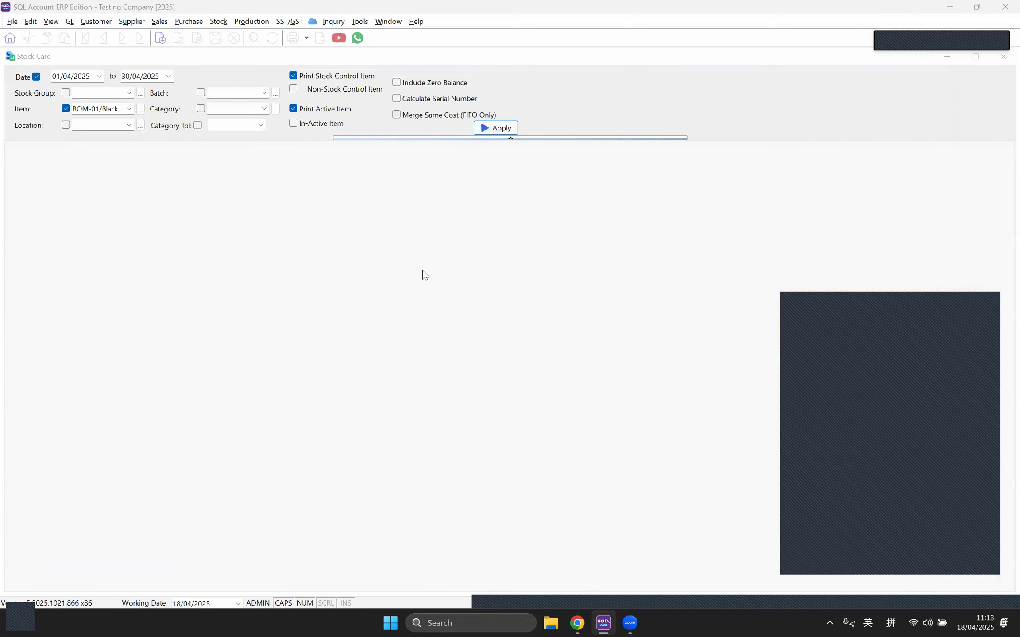
pyautogui.click(322, 38)
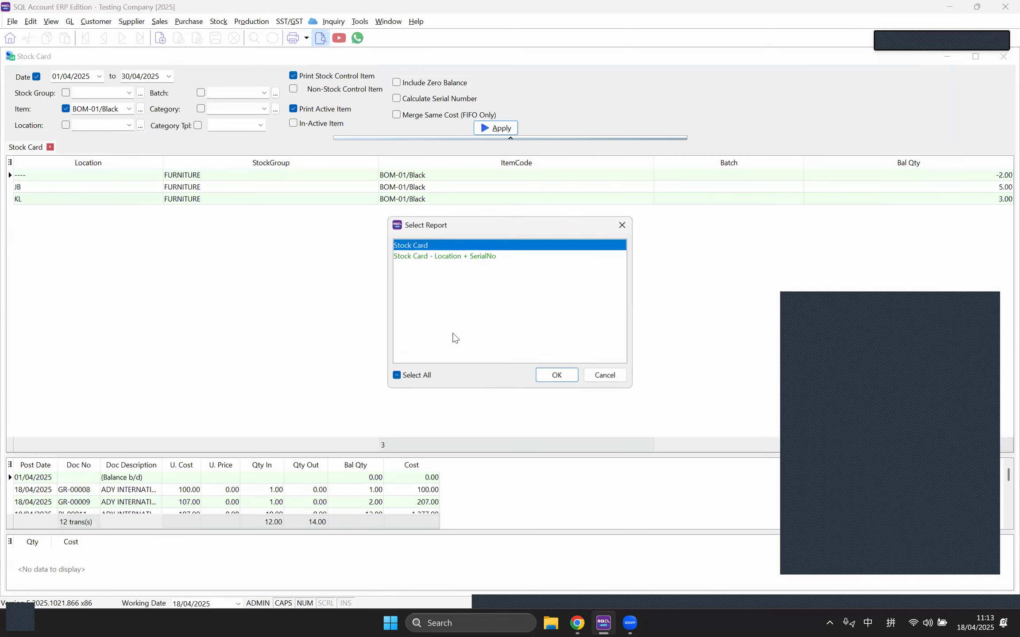
pyautogui.click(432, 258)
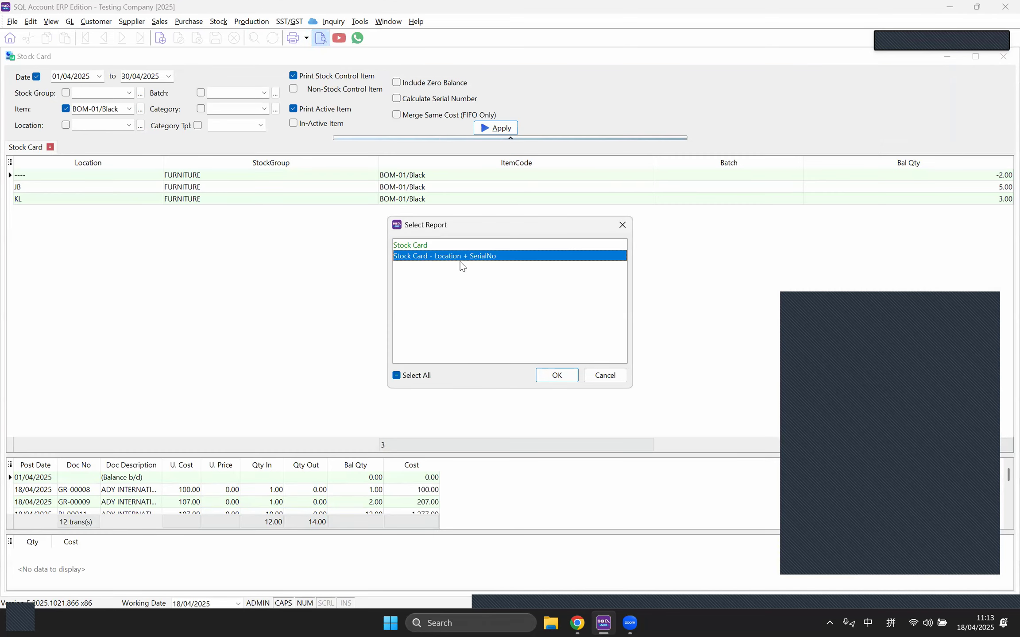
pyautogui.click(538, 375)
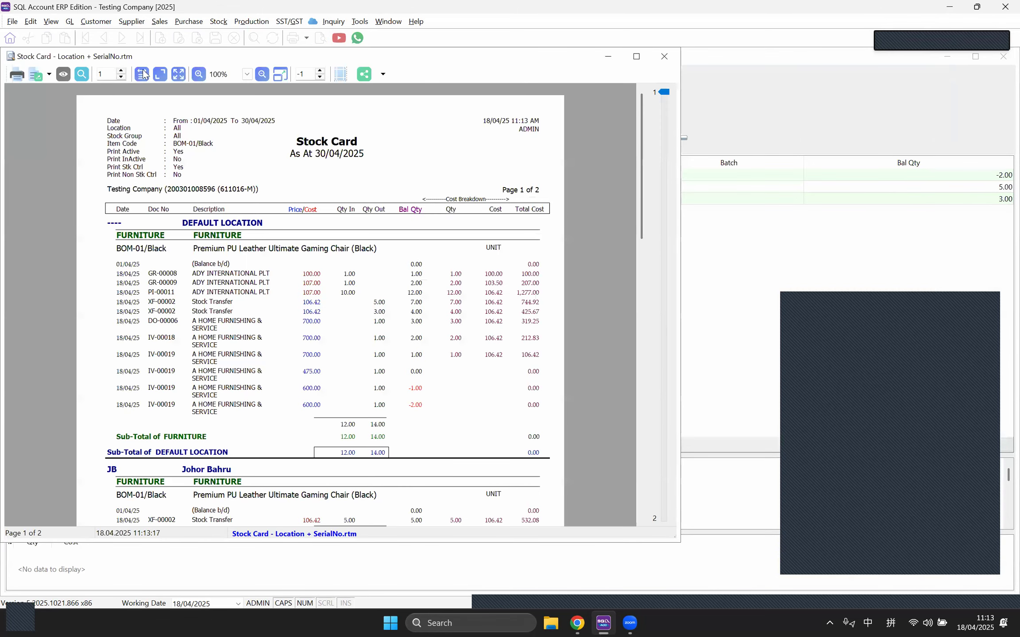
pyautogui.click(143, 75)
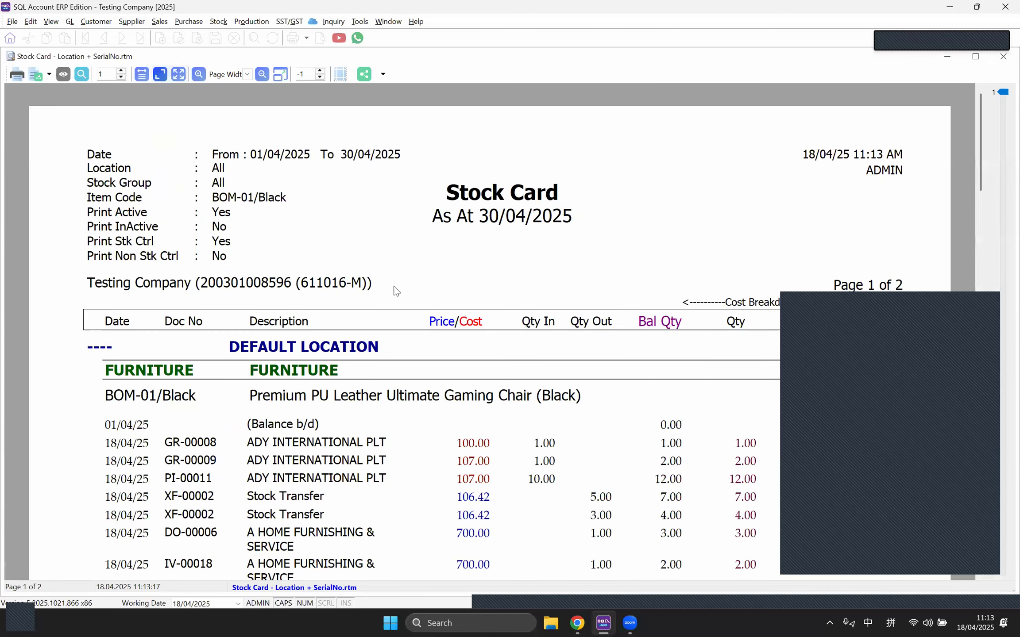
# Step: Review the Johor Bahru and Kuala Lumpur sections of the stock card preview, then close it
pyautogui.scroll(-3, 394, 290)
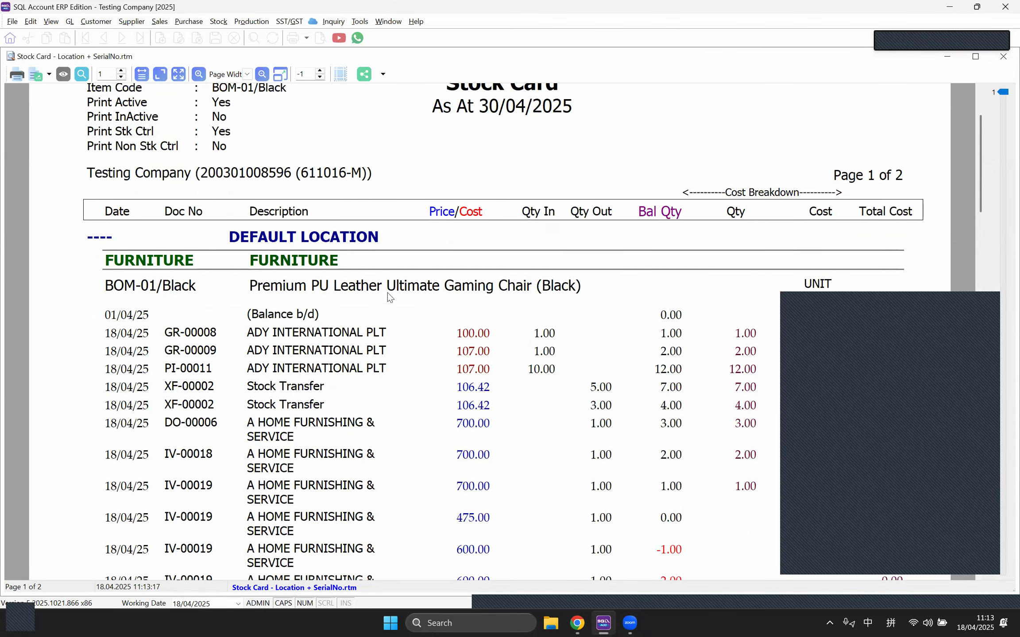
pyautogui.scroll(-2, 399, 299)
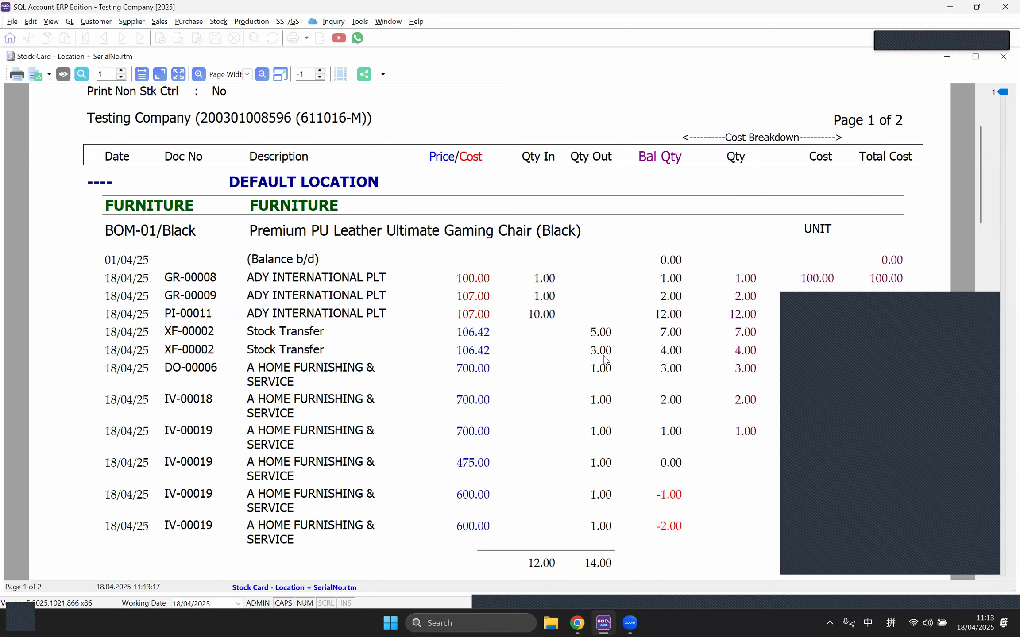
pyautogui.scroll(-9, 605, 360)
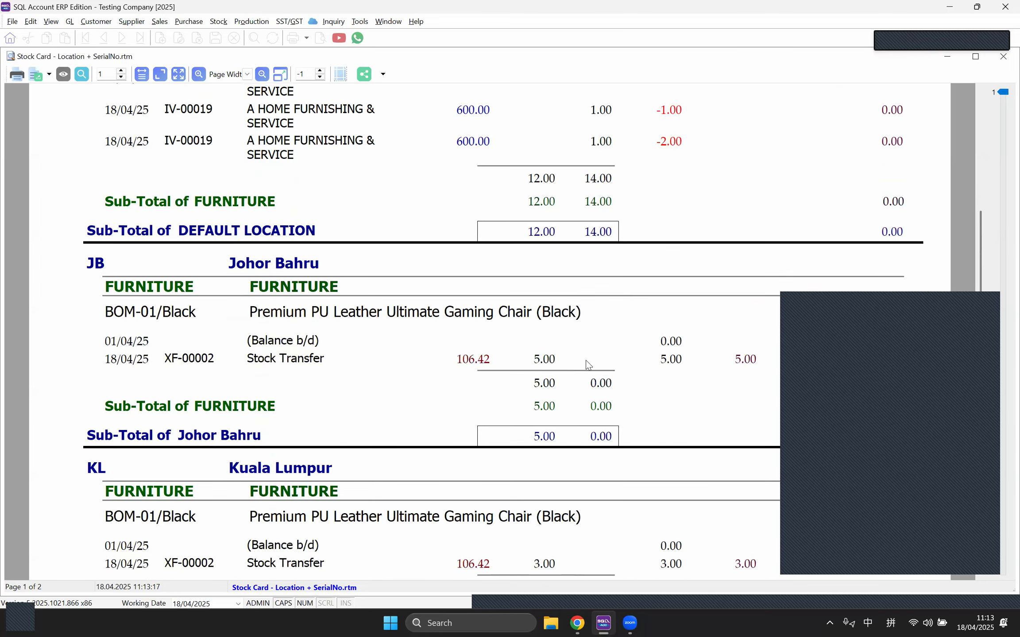
pyautogui.scroll(-2, 604, 359)
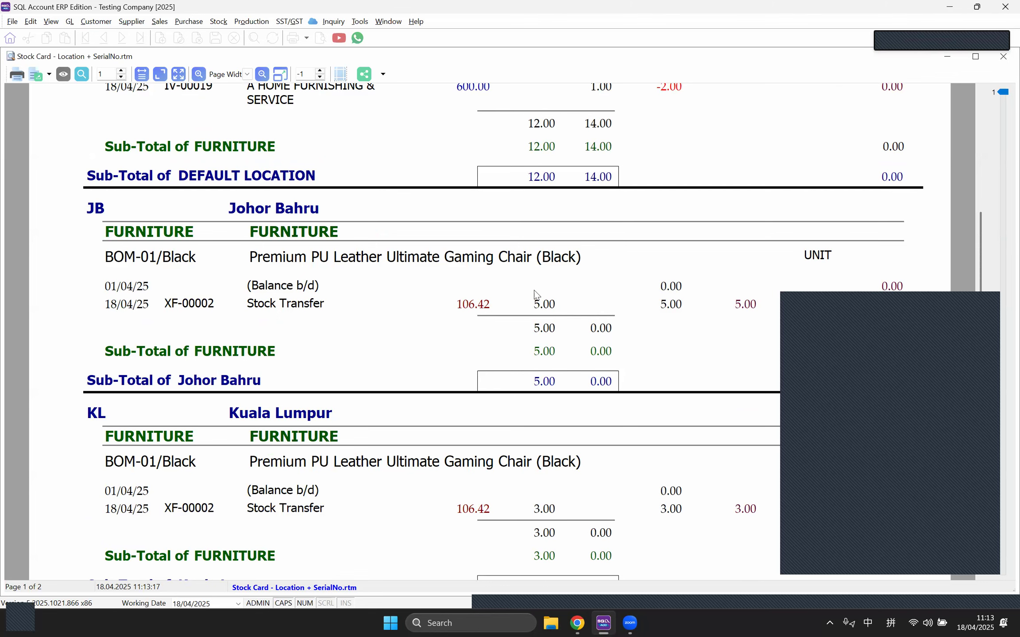
pyautogui.scroll(-4, 548, 310)
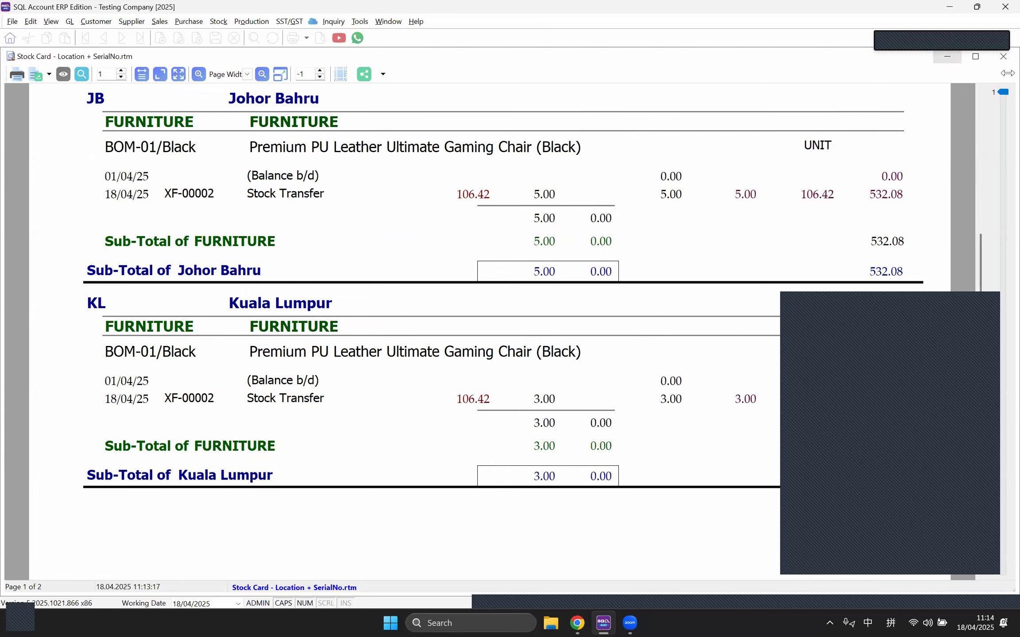
pyautogui.click(1003, 57)
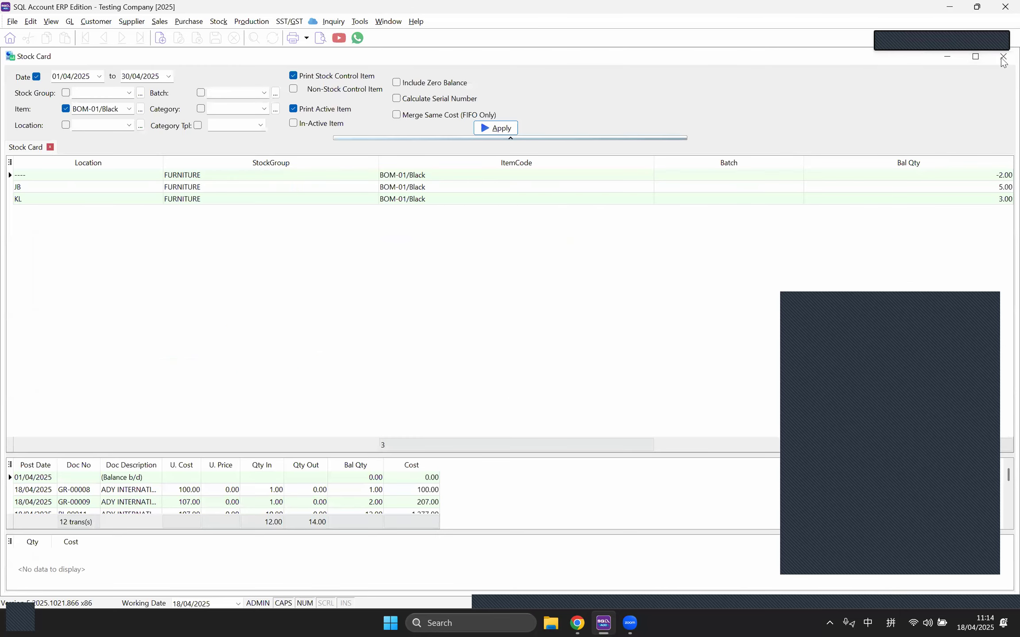
# Step: Start a new sales invoice for customer A HOME FURNISHING & SERVICE
pyautogui.click(1002, 61)
pyautogui.click(165, 22)
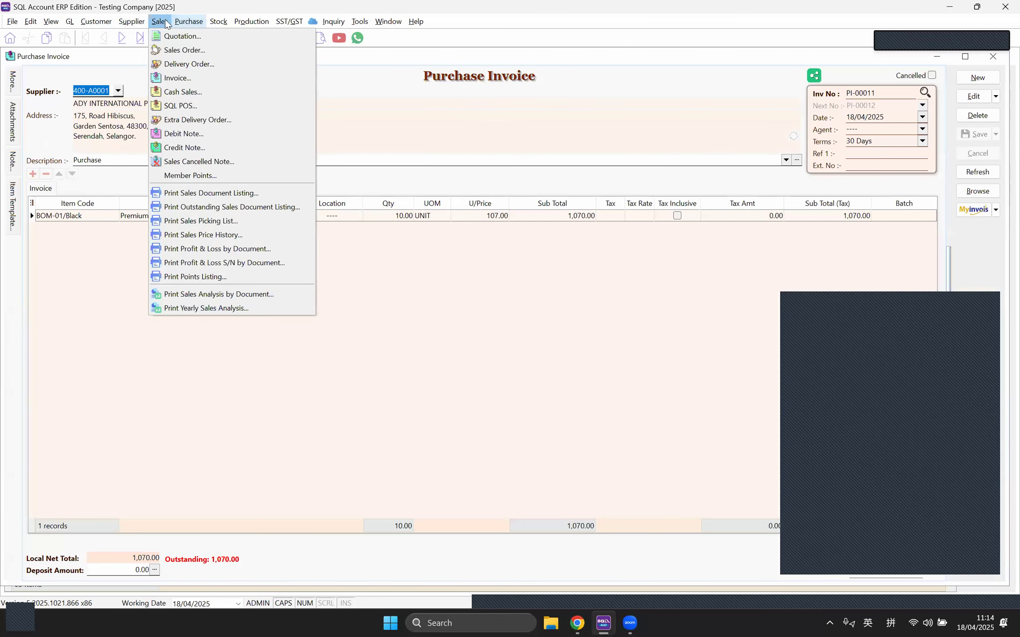
pyautogui.click(177, 78)
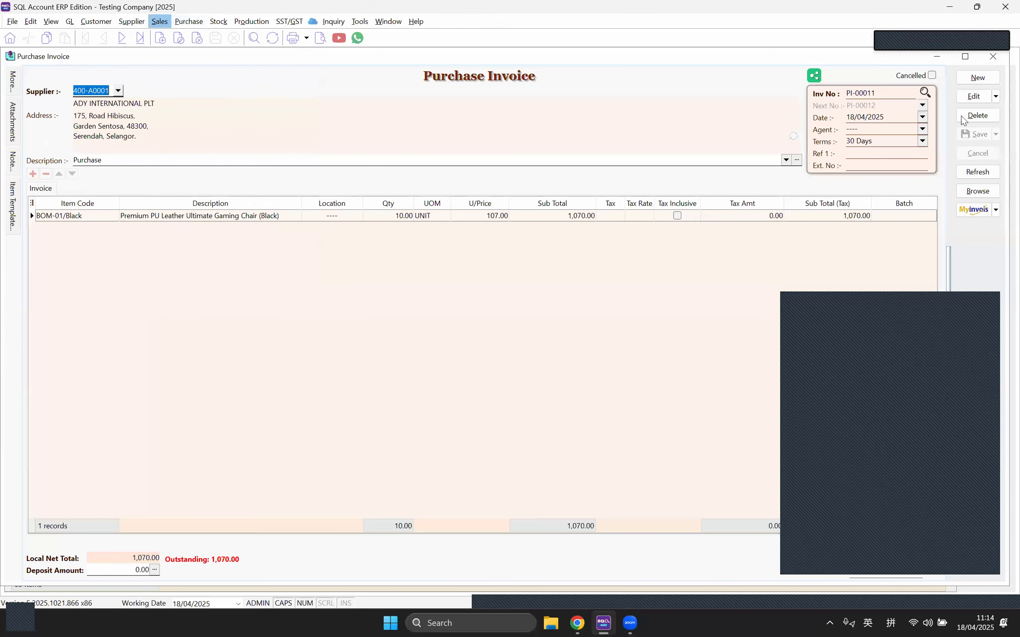
pyautogui.click(990, 78)
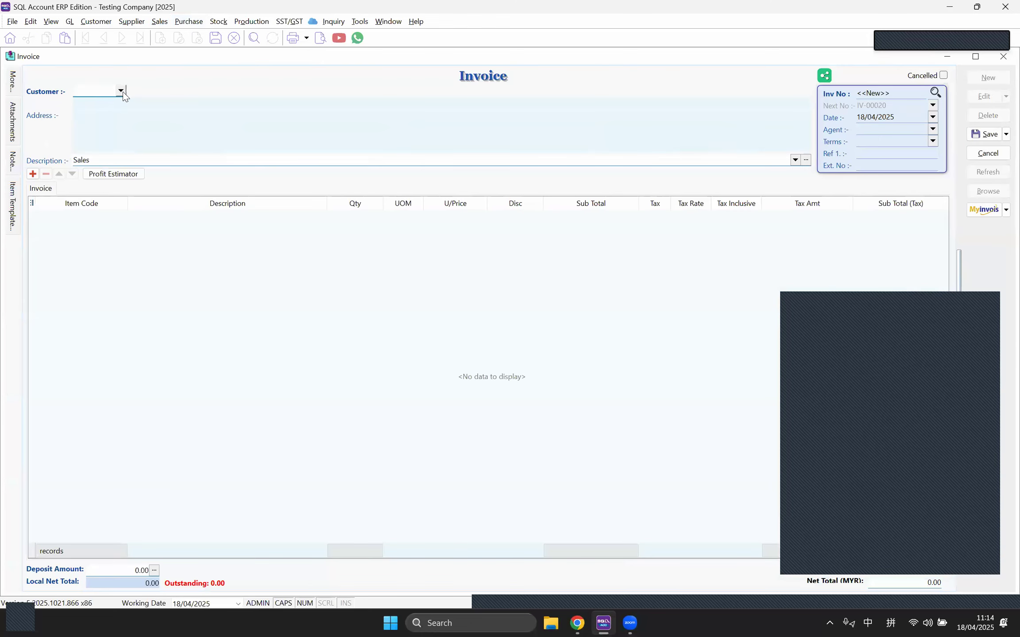
pyautogui.click(122, 91)
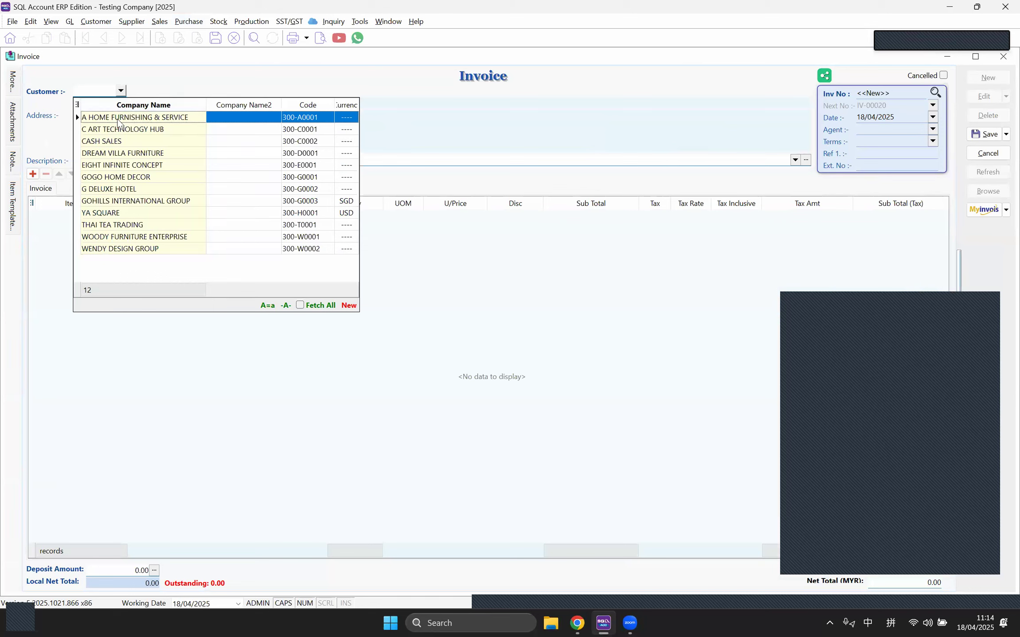
pyautogui.click(118, 120)
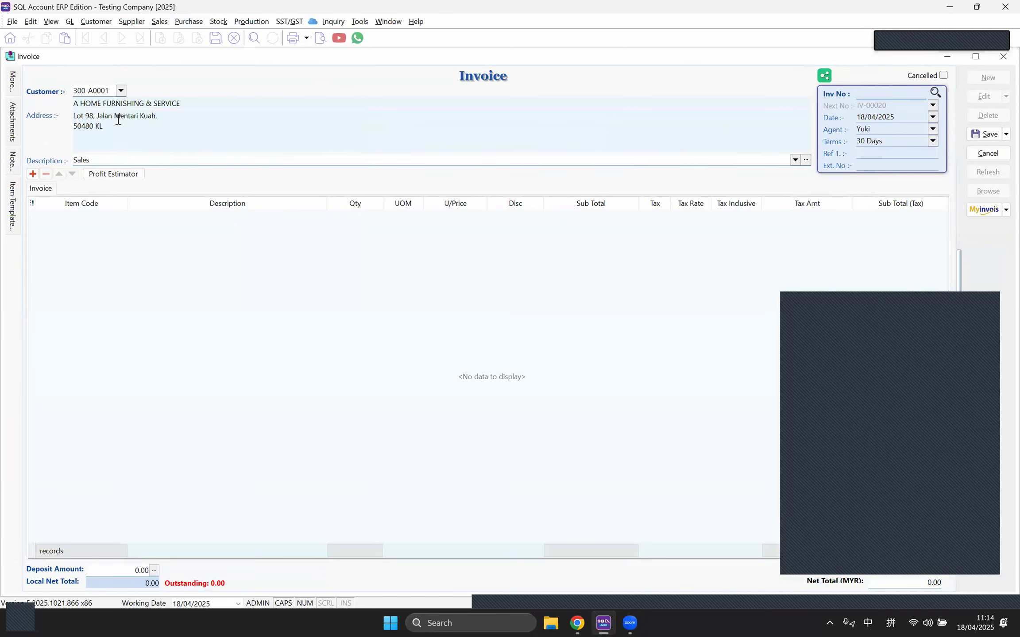
# Step: Add one BOM-01/Black line drawn from location KL and save invoice IV-00020
pyautogui.click(33, 174)
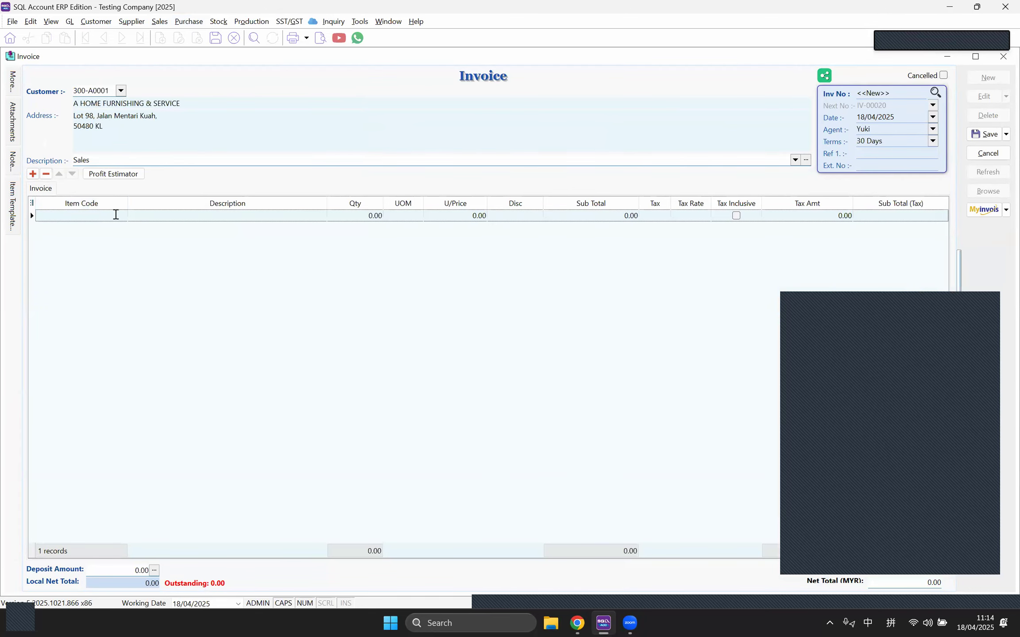
pyautogui.click(120, 215)
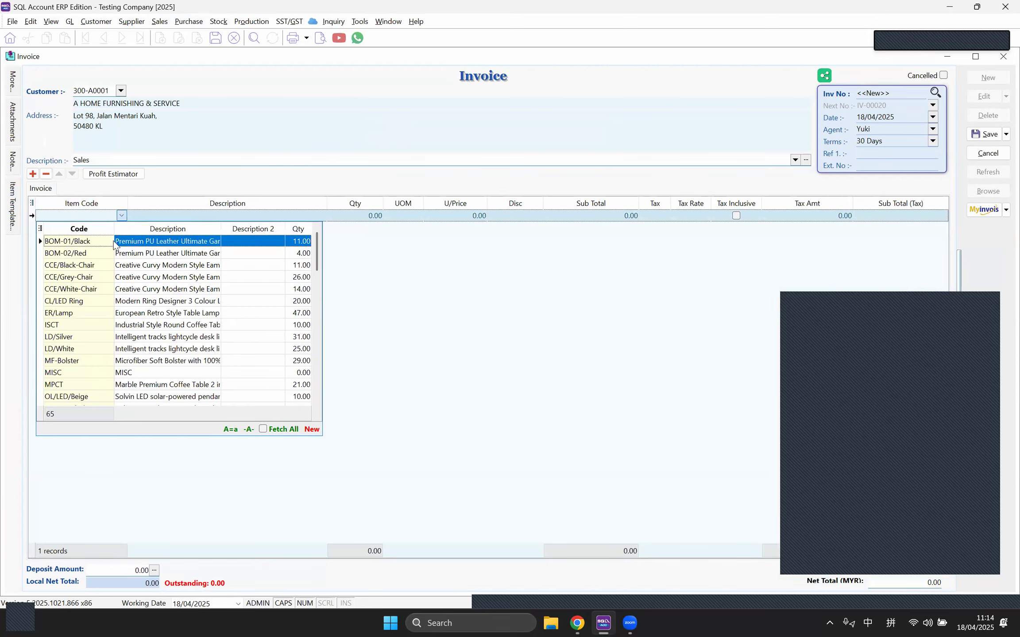
pyautogui.click(95, 242)
pyautogui.click(32, 202)
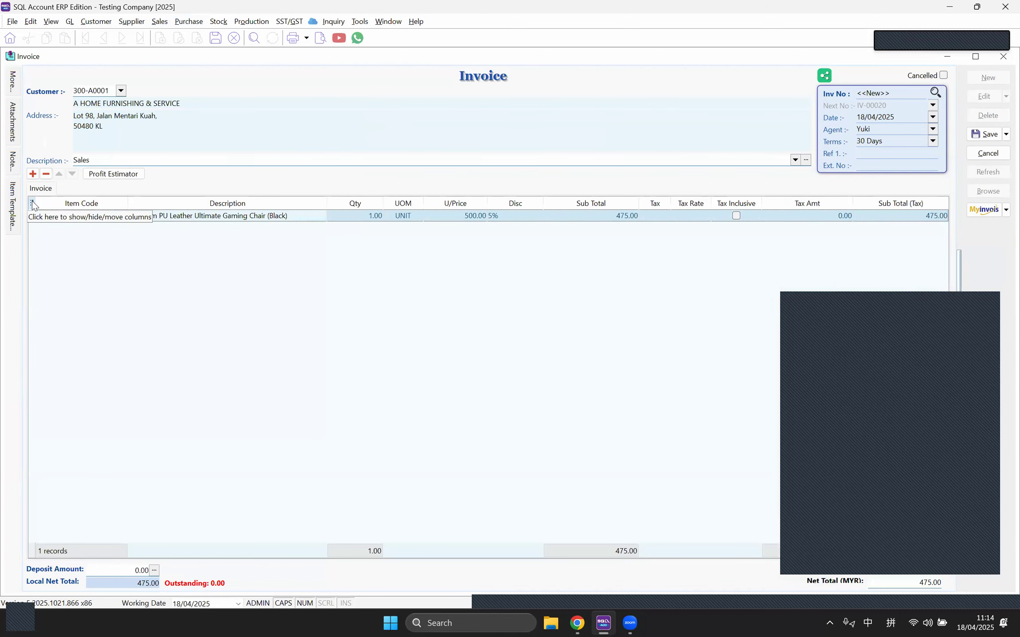
pyautogui.click(34, 466)
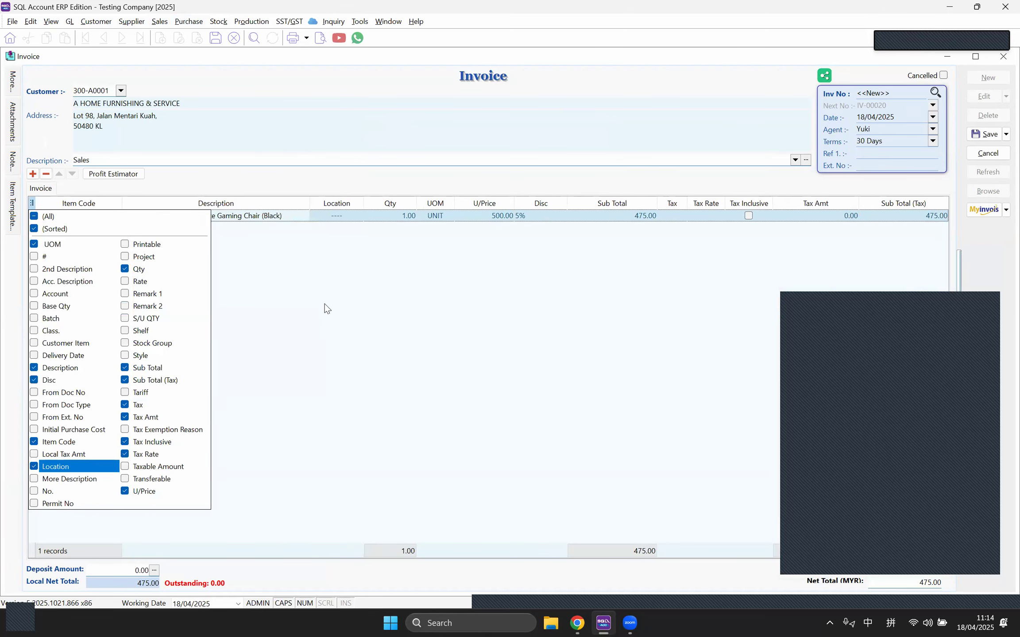
pyautogui.click(351, 213)
pyautogui.click(356, 217)
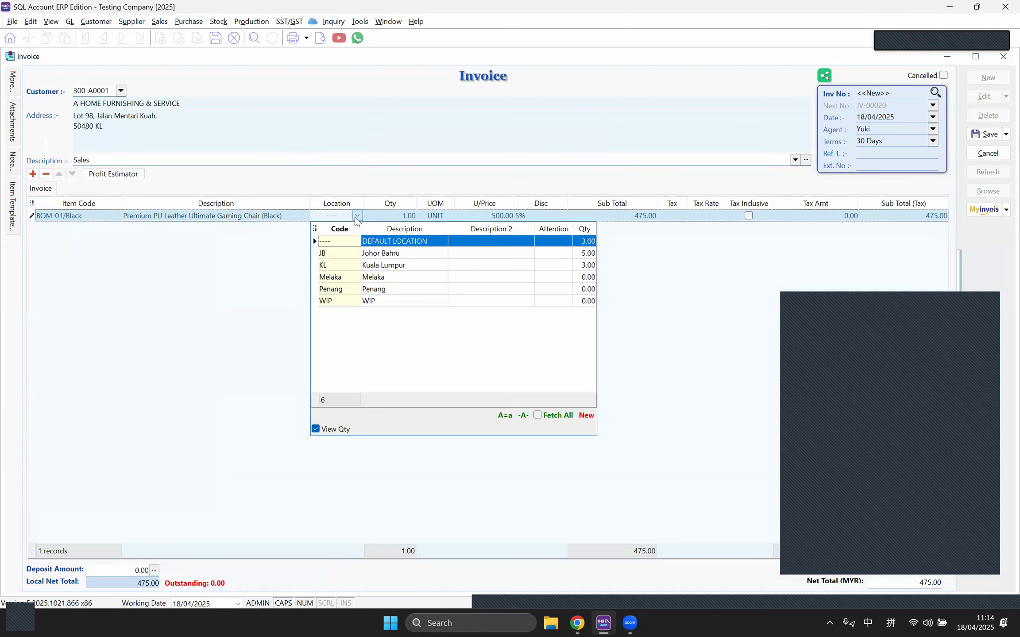
pyautogui.click(368, 265)
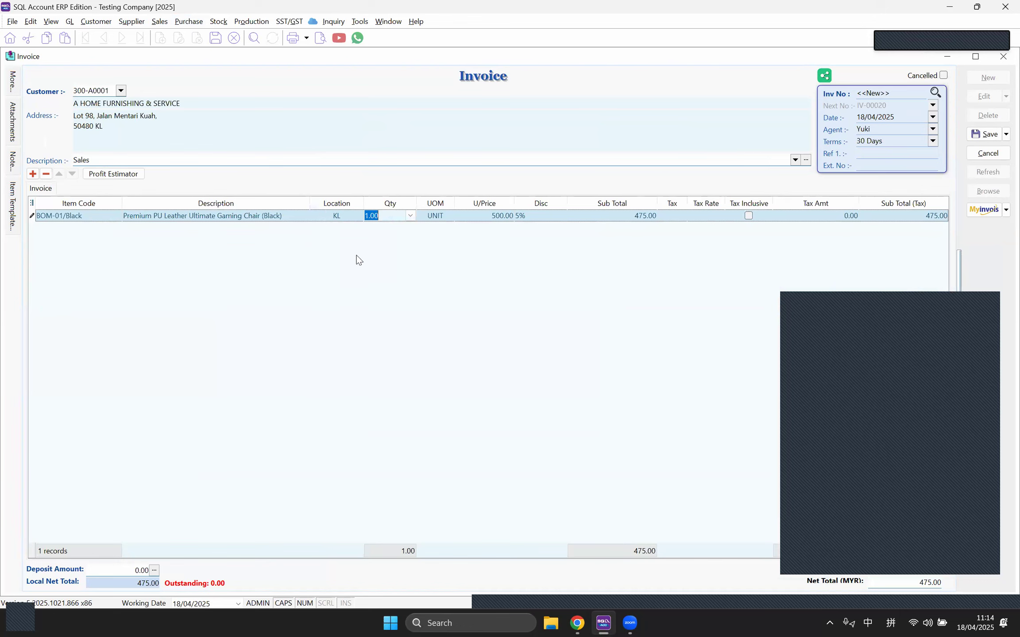
pyautogui.click(976, 137)
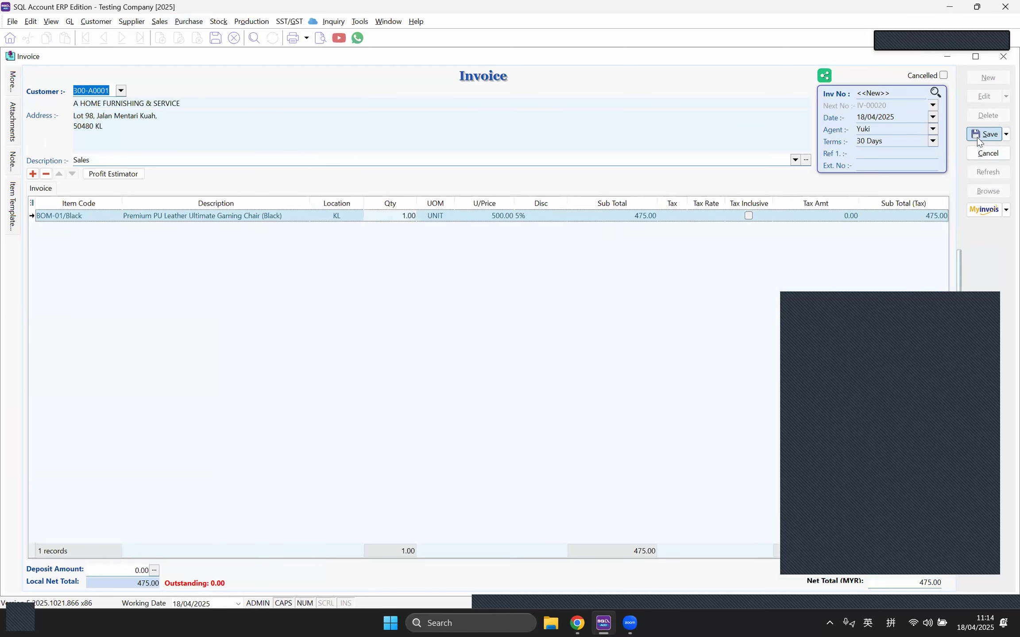
# Step: Reopen the Stock Card report form
pyautogui.click(388, 21)
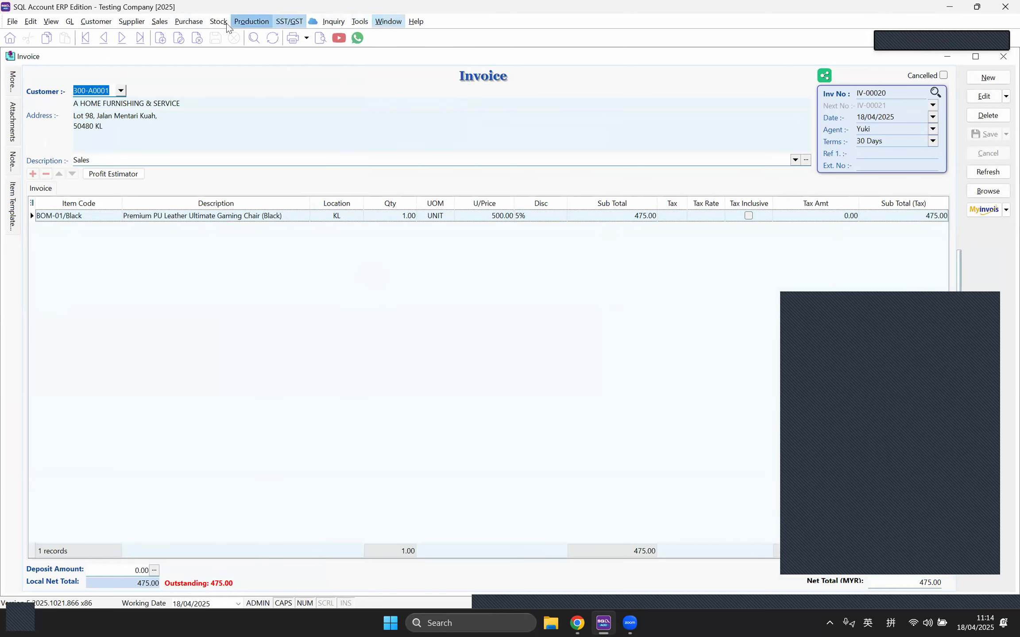
pyautogui.moveTo(219, 22)
pyautogui.click(290, 274)
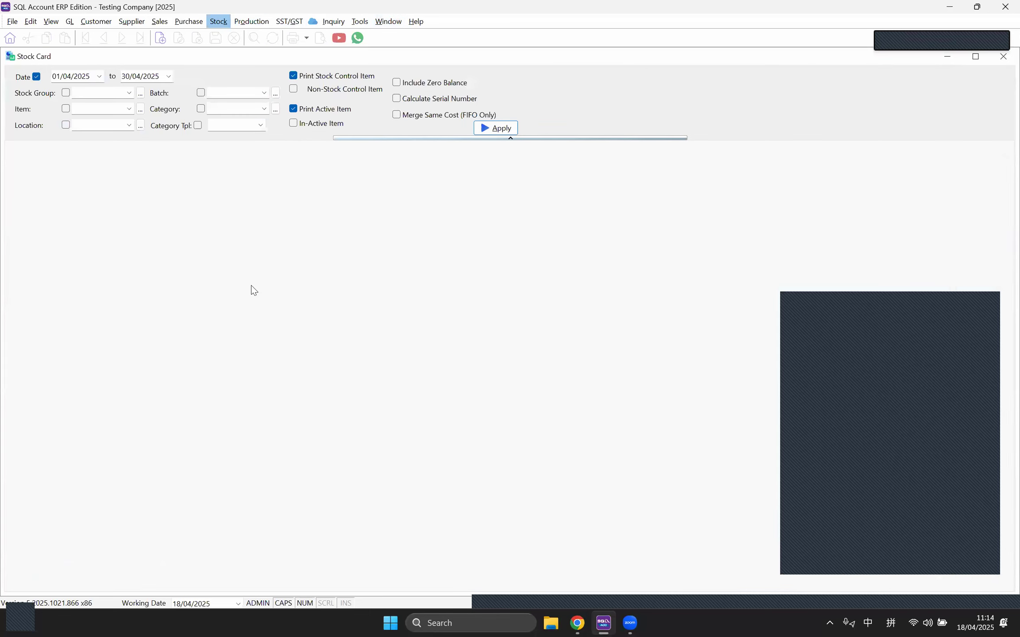
# Step: Filter the Stock Card to BOM-01/Black and preview the Location + SerialNo layout
pyautogui.click(129, 109)
pyautogui.click(164, 135)
pyautogui.click(494, 128)
pyautogui.click(321, 39)
pyautogui.click(427, 256)
pyautogui.doubleClick(427, 257)
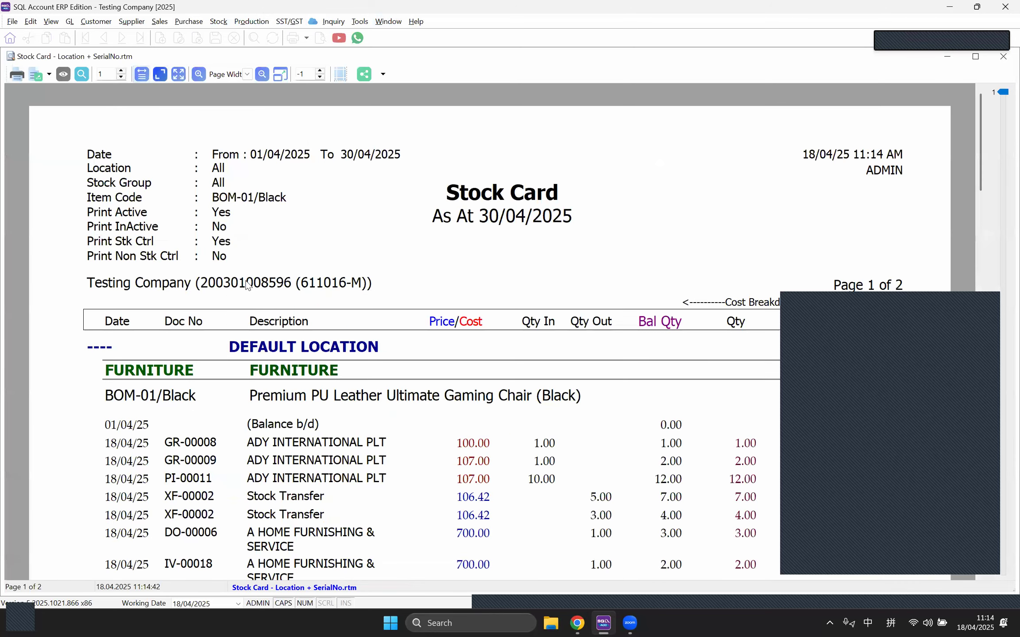
# Step: Review balances (default -2.00, JB 5.00, KL 2.00), then close the preview
pyautogui.scroll(-5, 287, 263)
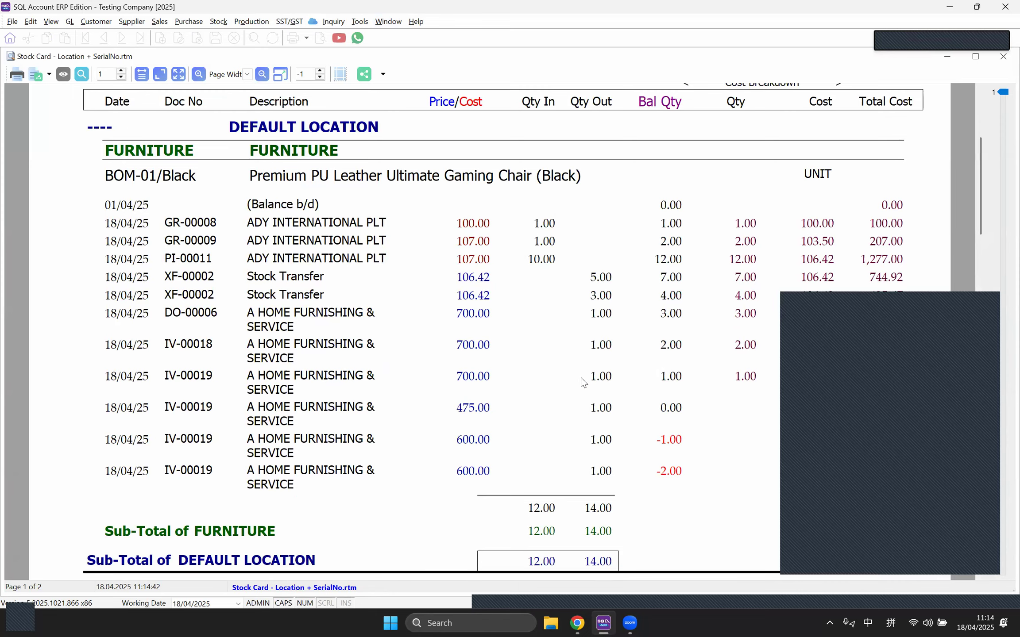
pyautogui.scroll(-5, 582, 381)
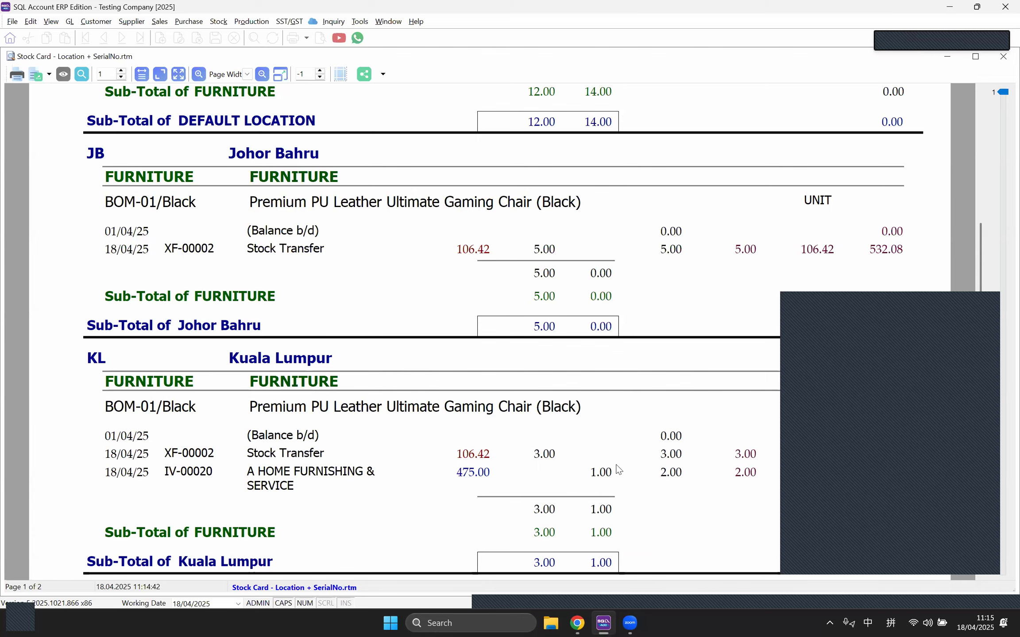
pyautogui.scroll(8, 615, 474)
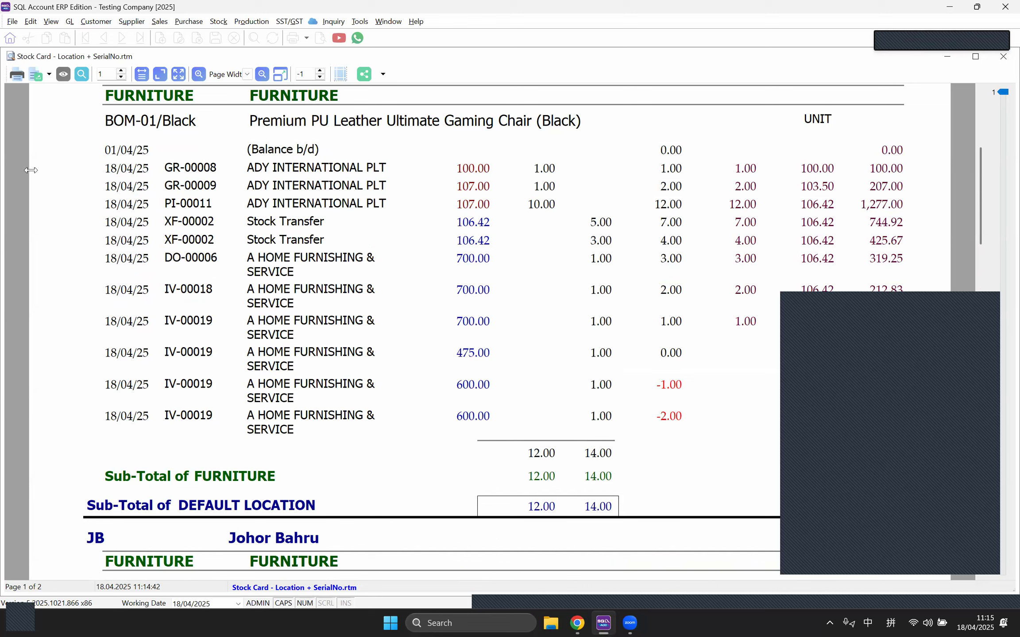
pyautogui.click(160, 22)
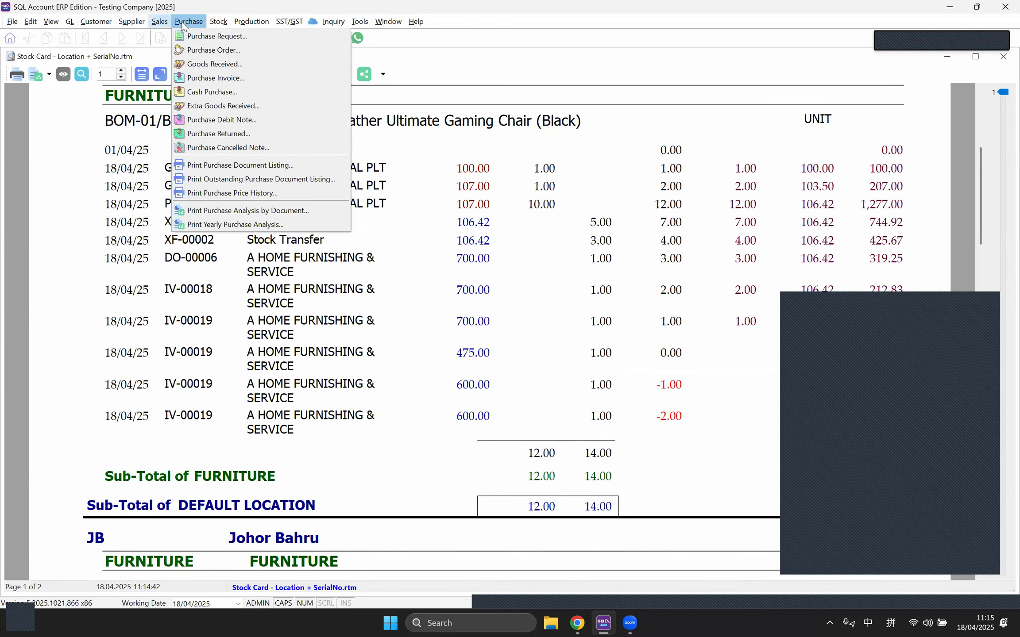
pyautogui.moveTo(212, 26)
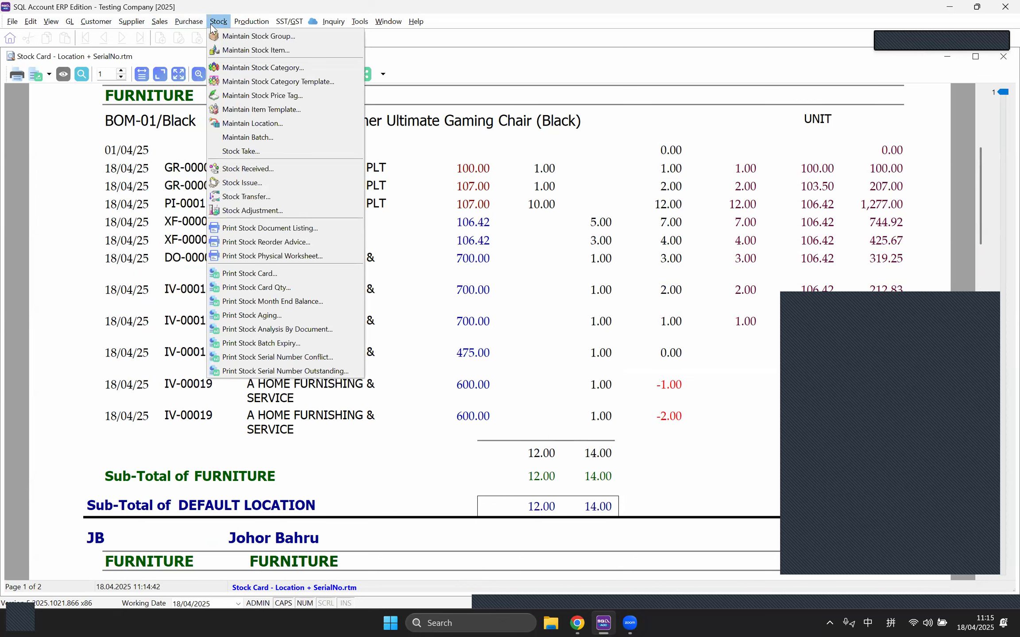
pyautogui.press('Right')
pyautogui.press('Escape')
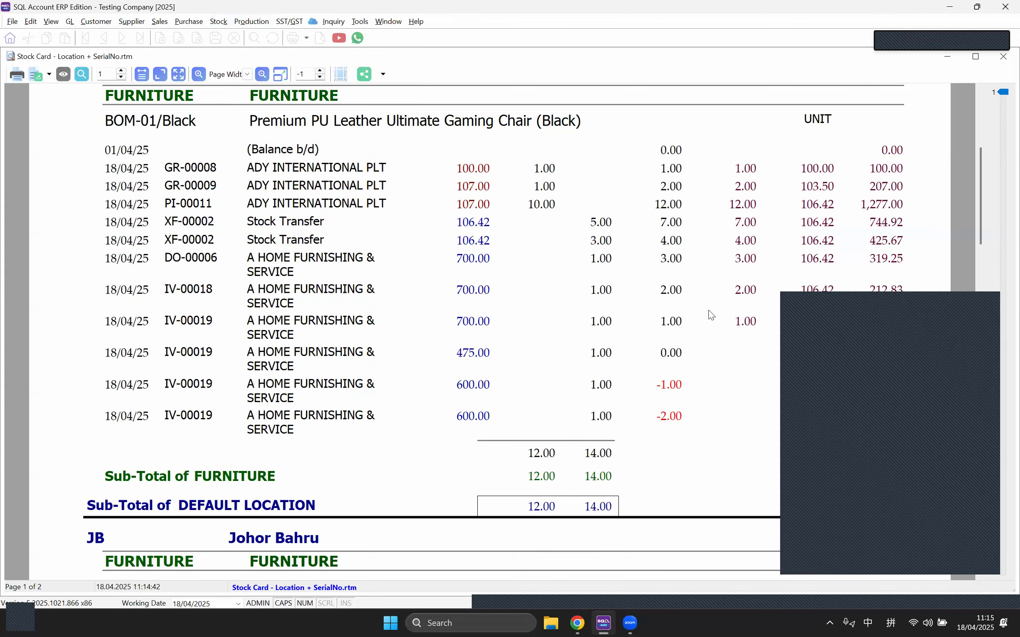
pyautogui.scroll(-10, 710, 316)
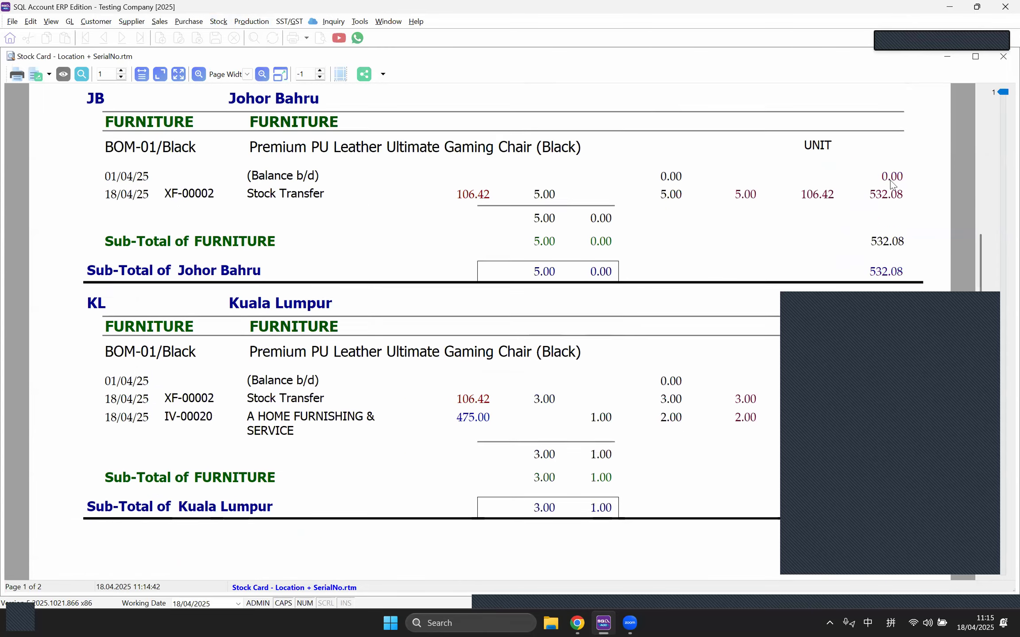
pyautogui.click(1002, 58)
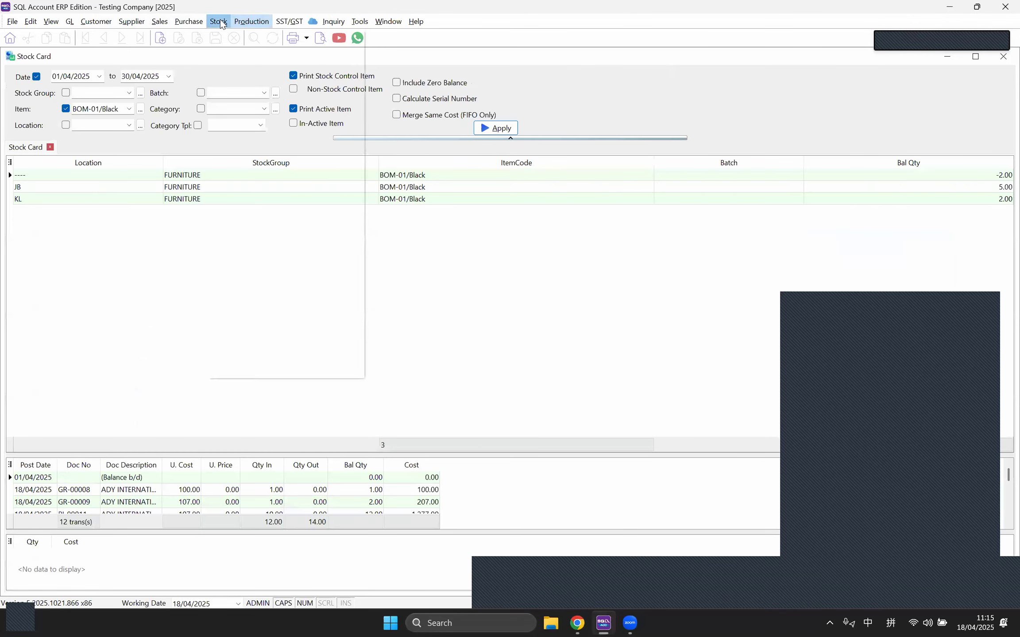
# Step: Open the Stock menu over the BOM-01/Black Stock Card results
pyautogui.click(219, 21)
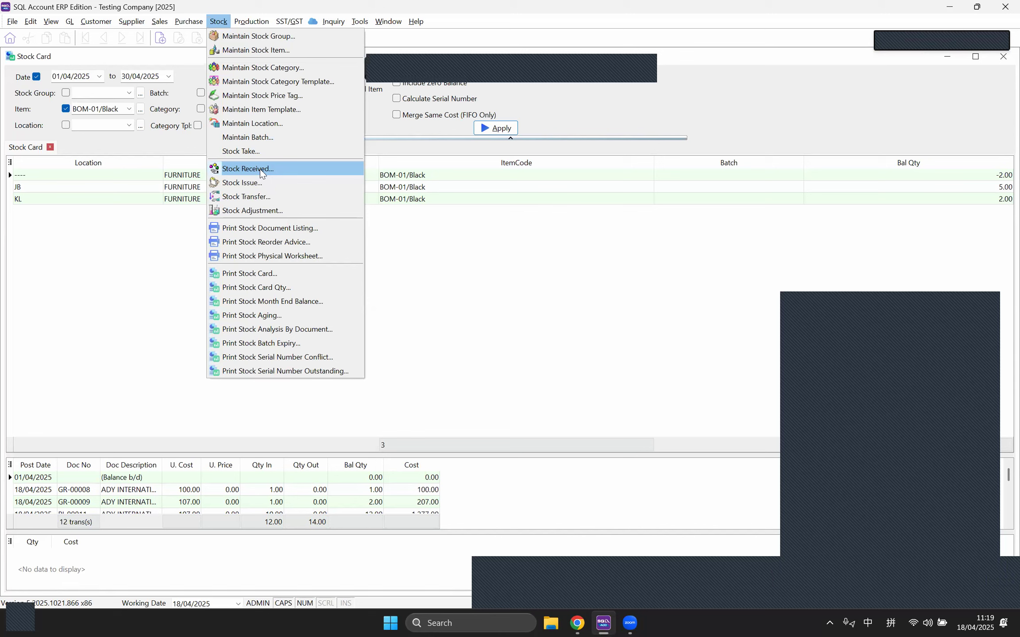
# Step: Open Stock Issue IS-00001 from the Stock Issue list
pyautogui.click(559, 70)
pyautogui.click(218, 22)
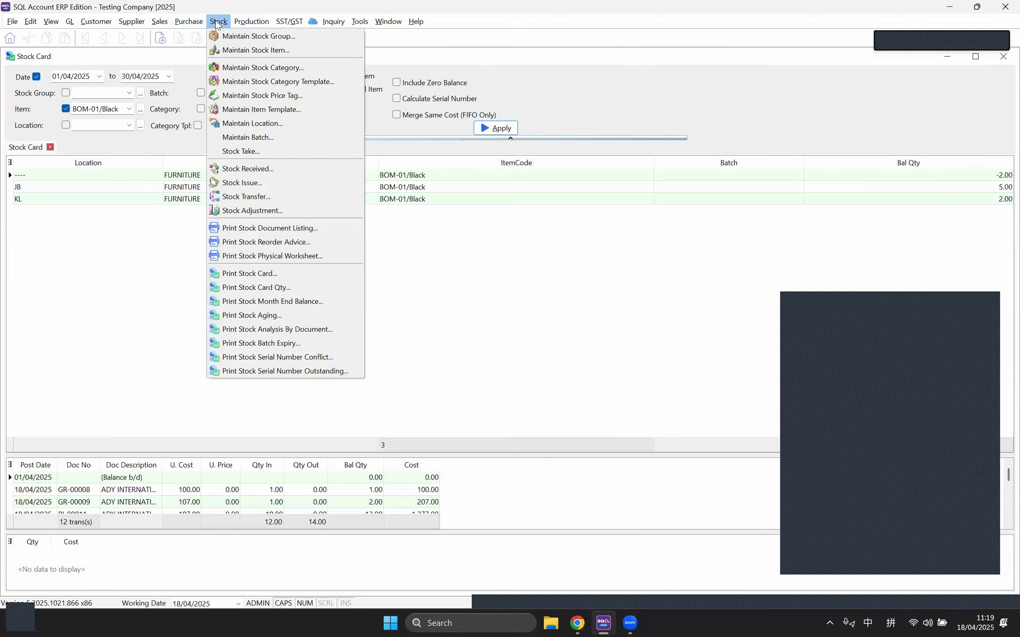
pyautogui.click(256, 182)
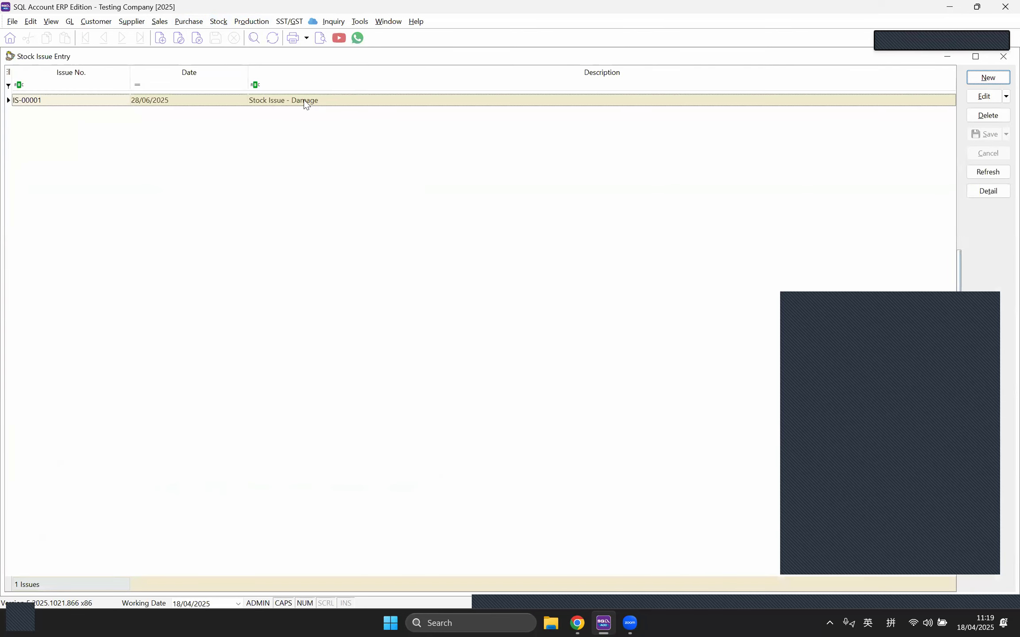
pyautogui.doubleClick(305, 101)
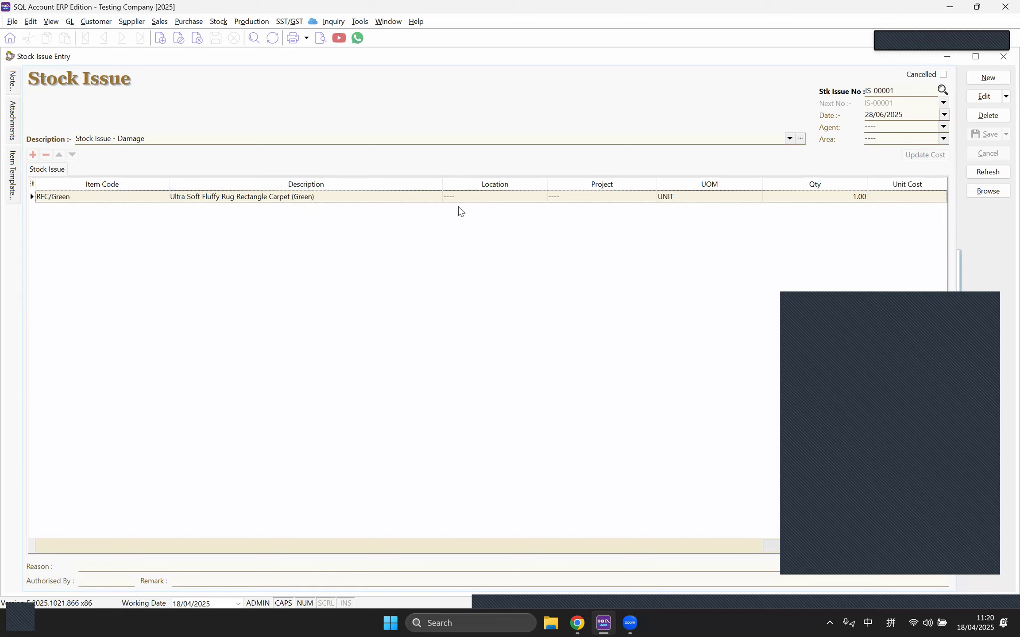
# Step: Review the RFC/Green carpet line's location choices, leaving its location unchanged
pyautogui.click(541, 198)
pyautogui.click(542, 199)
pyautogui.click(542, 200)
pyautogui.click(862, 215)
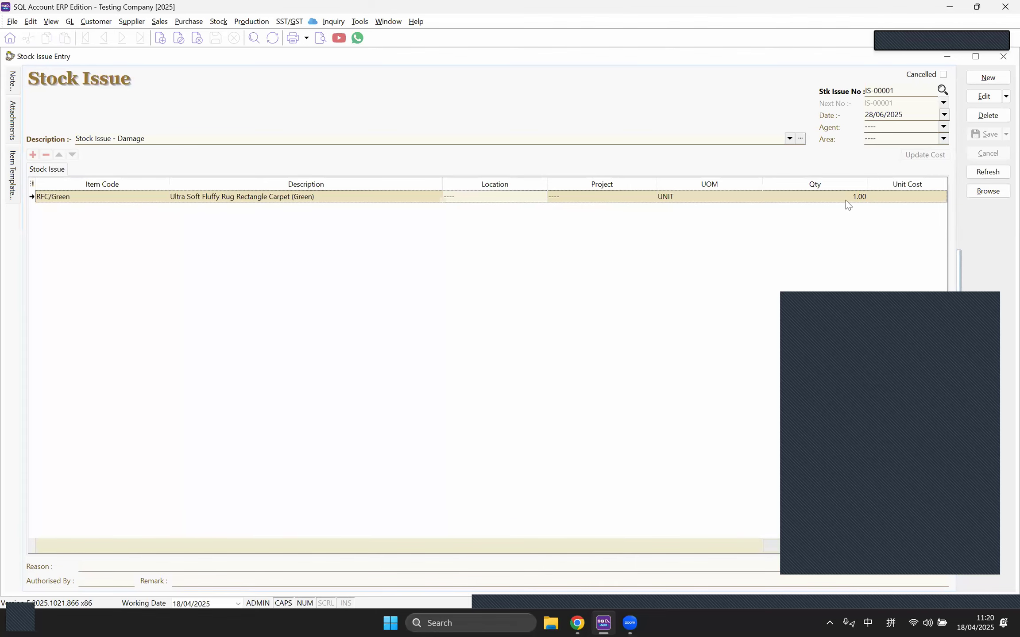
pyautogui.click(845, 199)
pyautogui.click(863, 226)
# Step: Edit IS-00001, update the carpet line's unit cost to 25.00, and save it
pyautogui.click(985, 96)
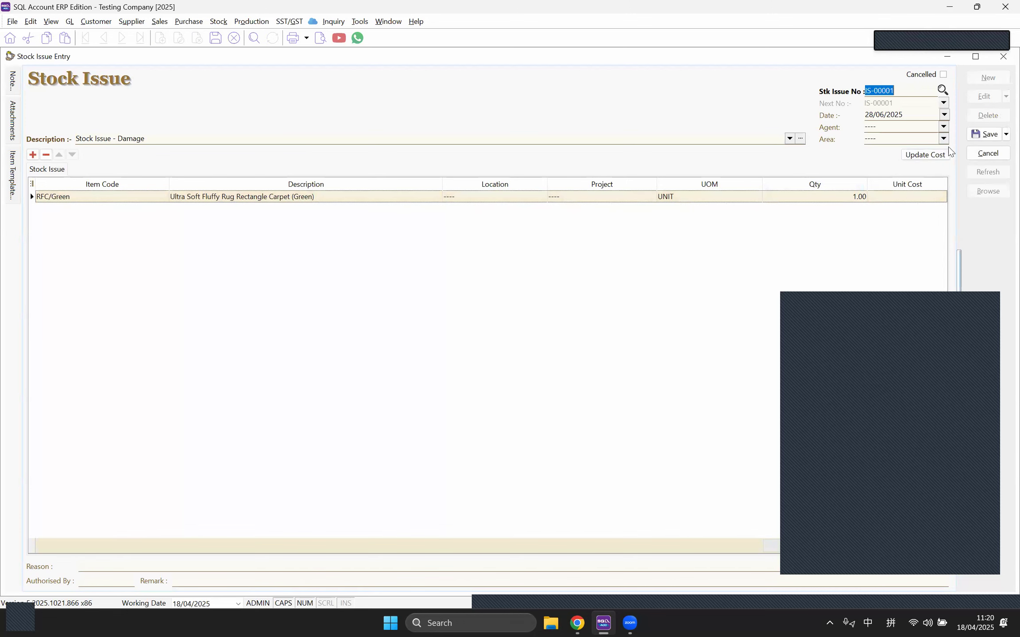
pyautogui.click(924, 156)
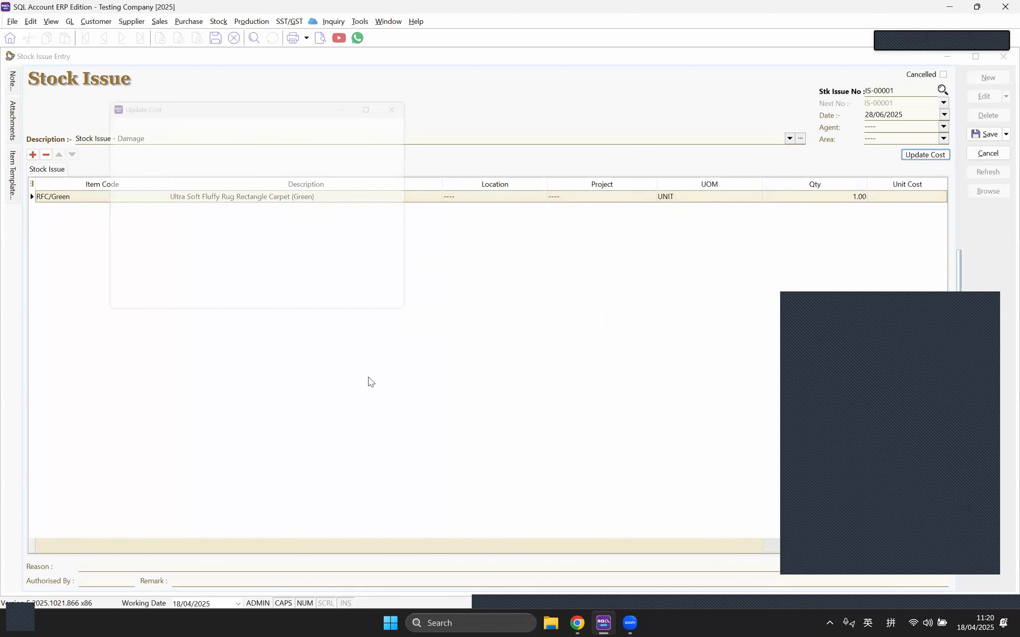
pyautogui.click(343, 310)
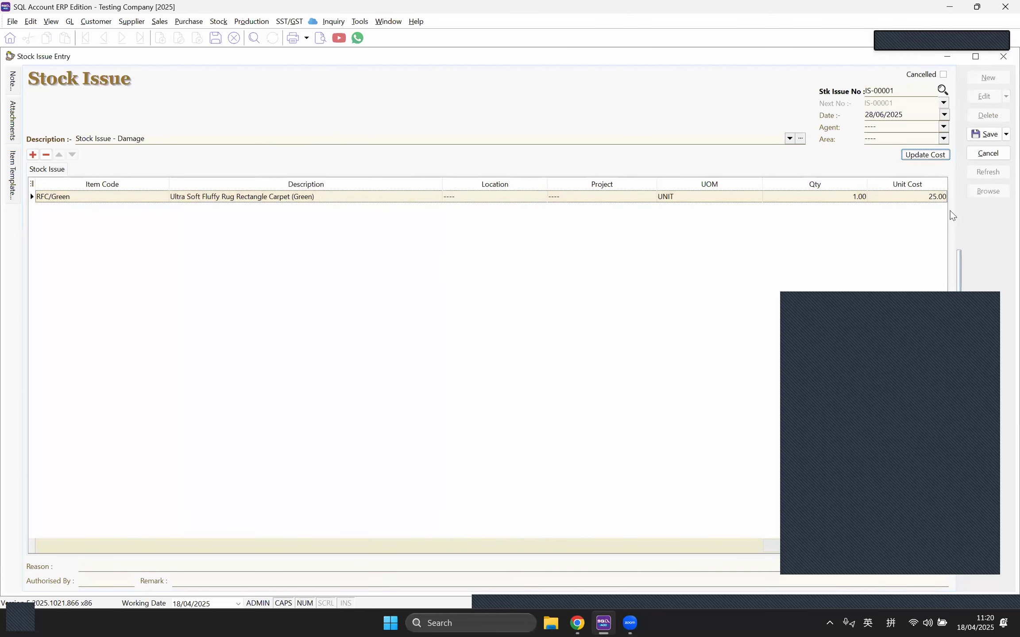
pyautogui.click(924, 201)
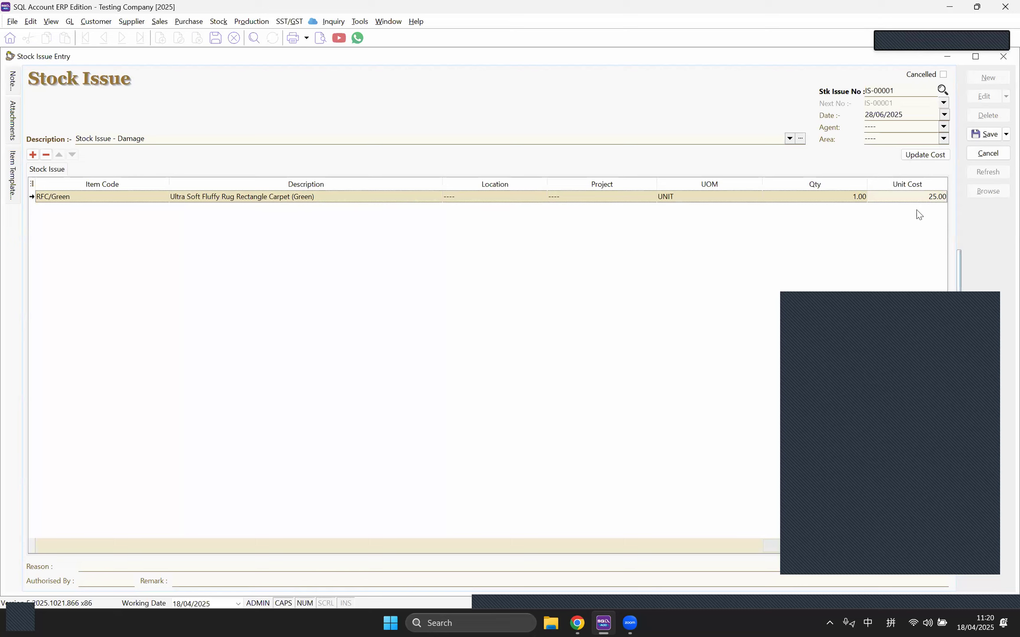
pyautogui.click(984, 134)
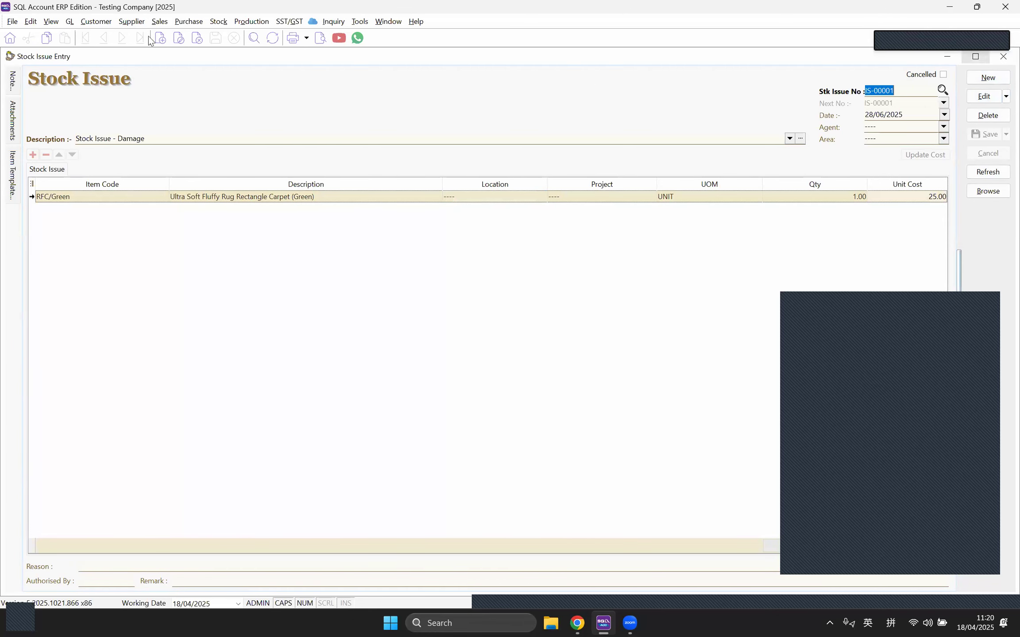
pyautogui.click(216, 20)
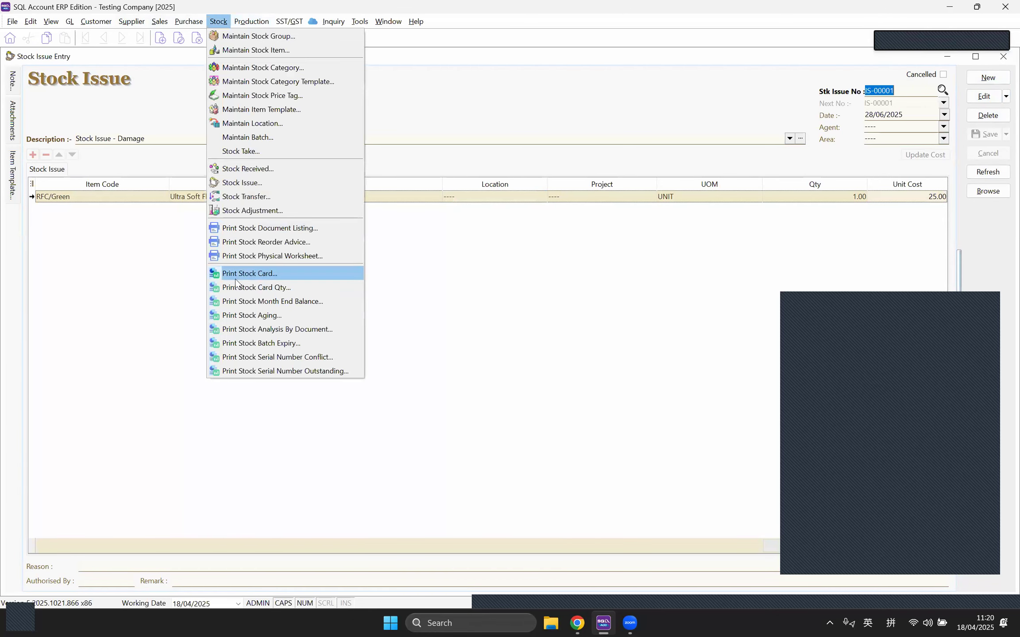
# Step: Load the Stock Card report for item RFC/Green
pyautogui.click(234, 276)
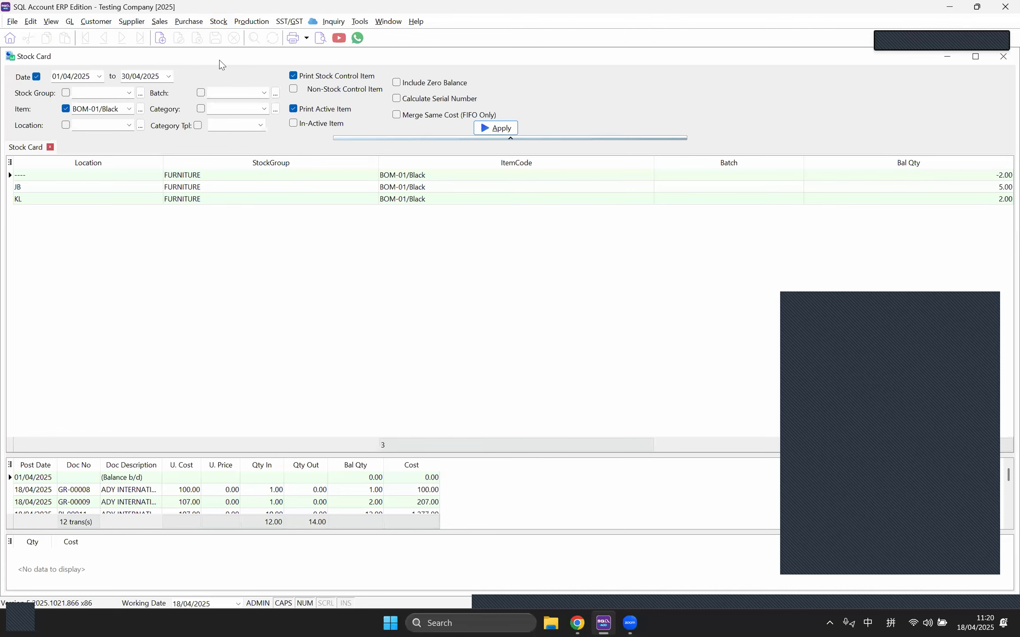
pyautogui.moveTo(219, 60); pyautogui.dragTo(123, 303)
pyautogui.click(120, 236)
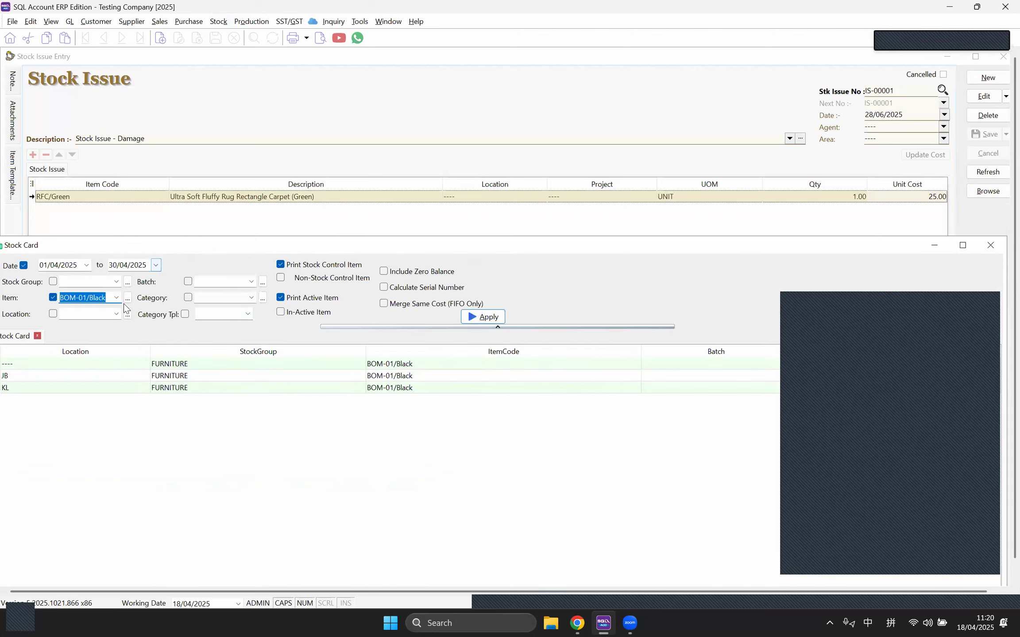
pyautogui.click(116, 297)
pyautogui.scroll(-3, 143, 464)
pyautogui.scroll(-2, 143, 465)
pyautogui.click(142, 455)
pyautogui.click(481, 317)
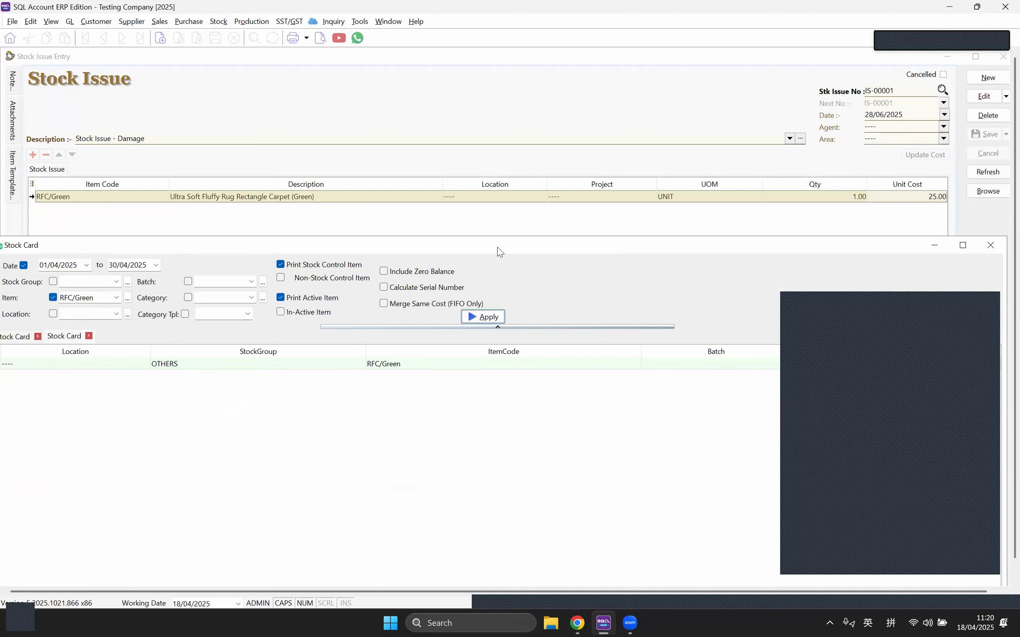
pyautogui.moveTo(499, 251); pyautogui.dragTo(511, 226)
pyautogui.click(36, 240)
pyautogui.click(496, 292)
# Step: Preview the RFC/Green Stock Card report at page width
pyautogui.click(321, 38)
pyautogui.click(564, 375)
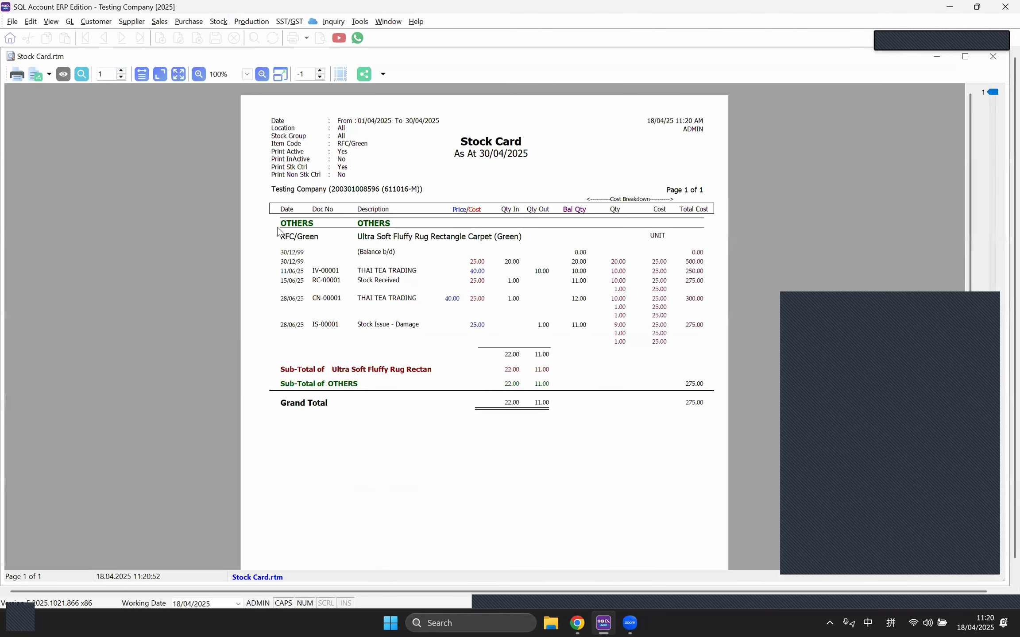
pyautogui.click(141, 74)
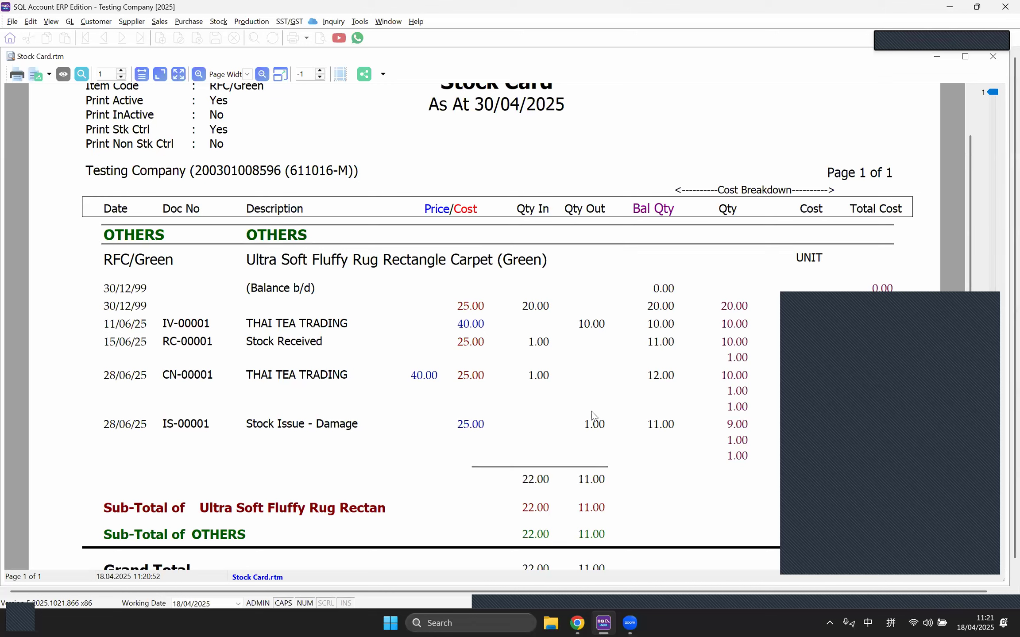
# Step: Open the Stock Received entry list
pyautogui.click(389, 22)
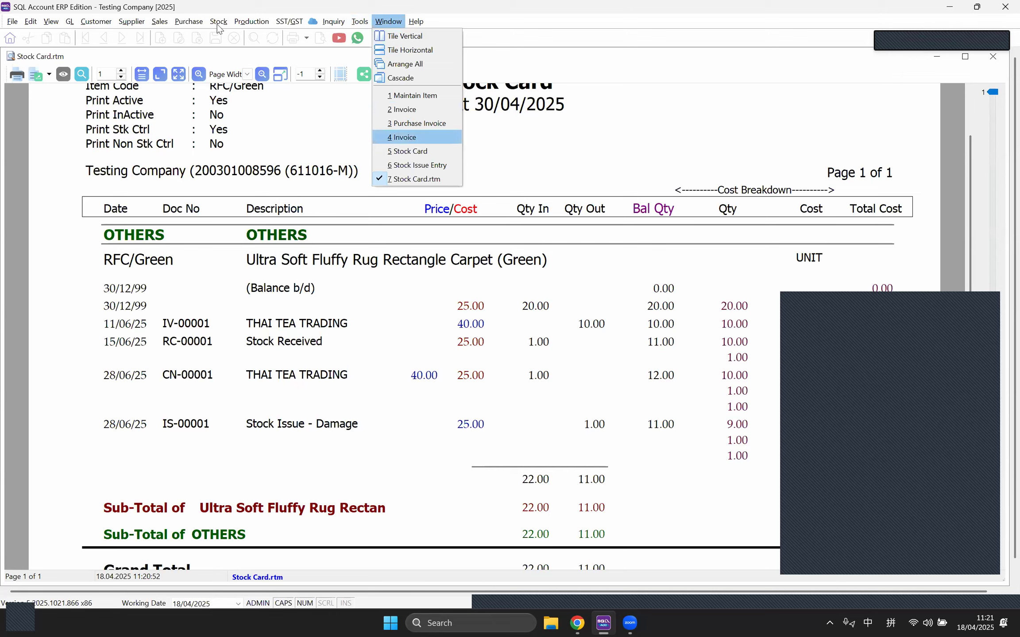
pyautogui.moveTo(220, 23)
pyautogui.click(248, 169)
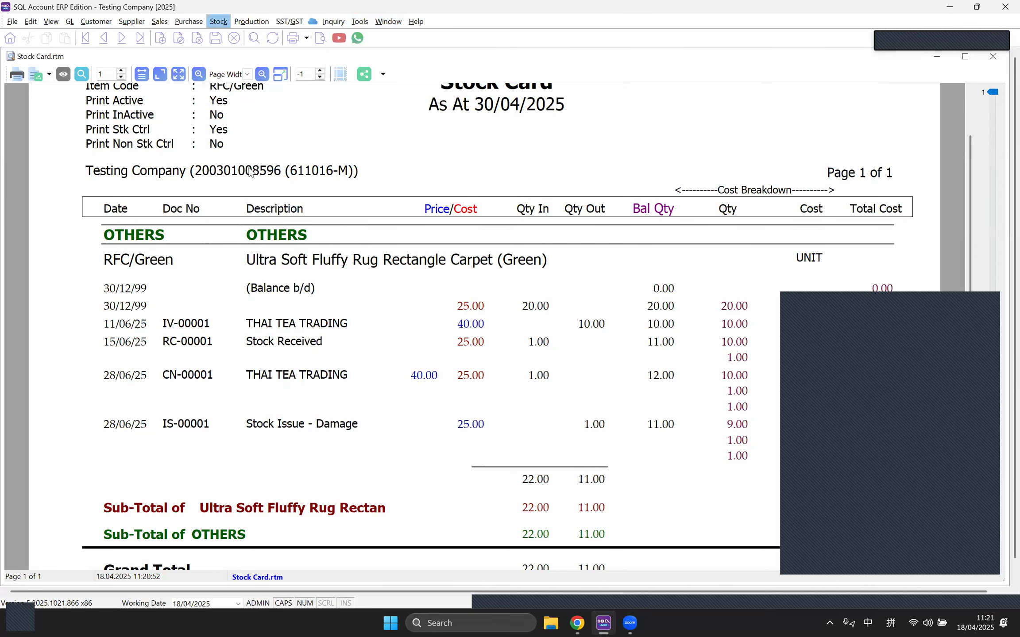
pyautogui.doubleClick(282, 102)
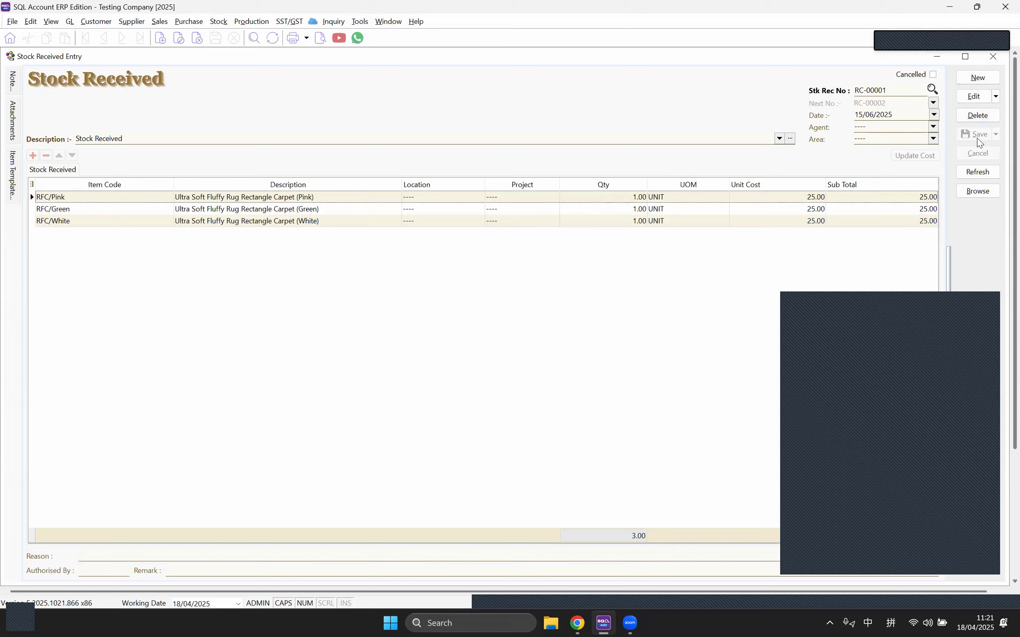
pyautogui.click(386, 22)
pyautogui.click(421, 180)
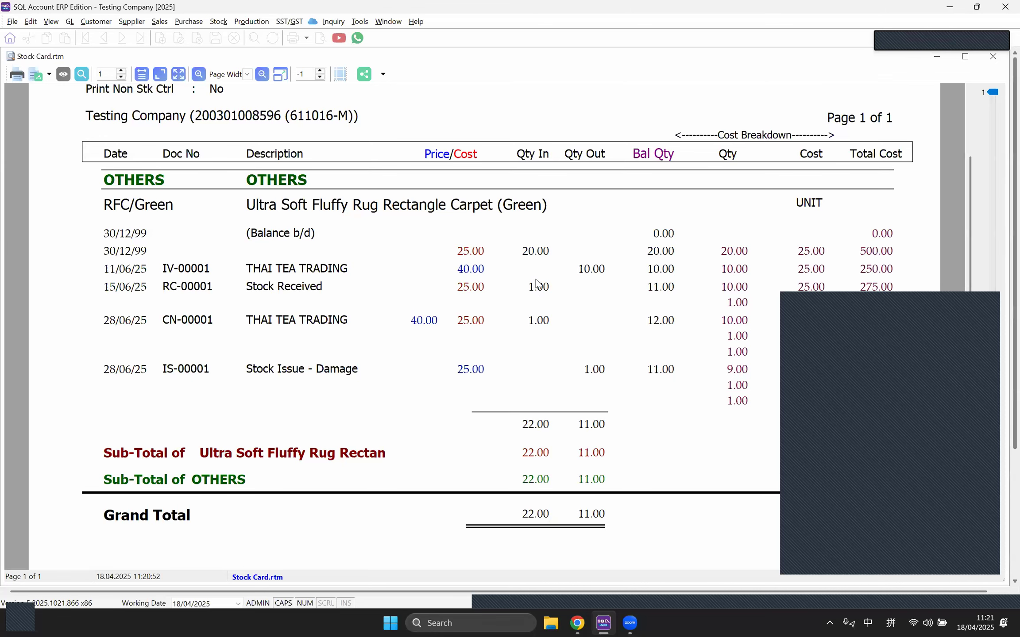
# Step: Close the Stock Card preview, leaving RC-00001 showing, and open the Stock menu
pyautogui.click(992, 57)
pyautogui.click(218, 21)
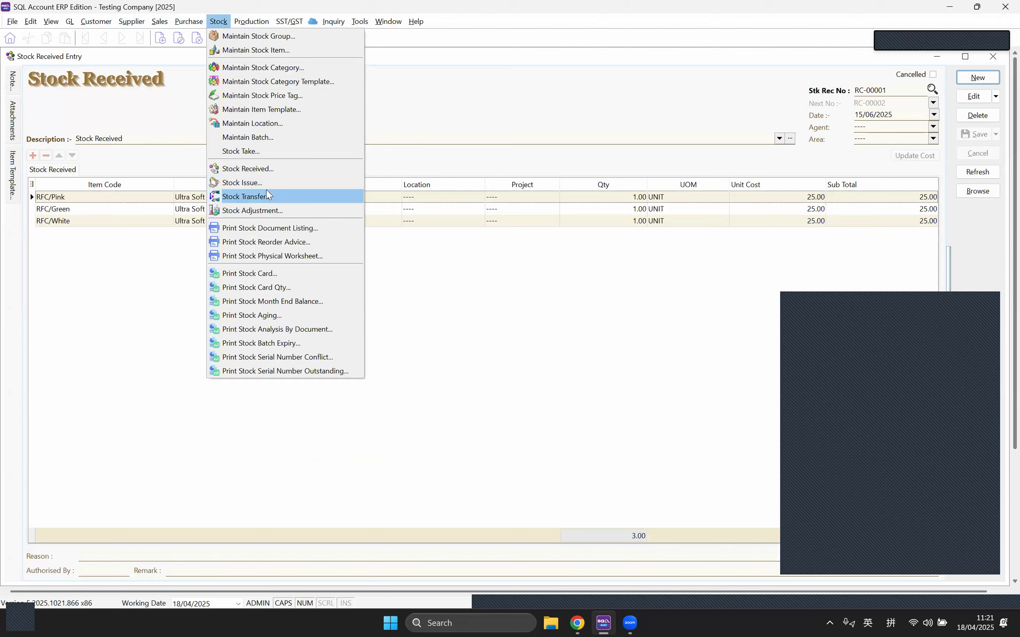
pyautogui.click(272, 212)
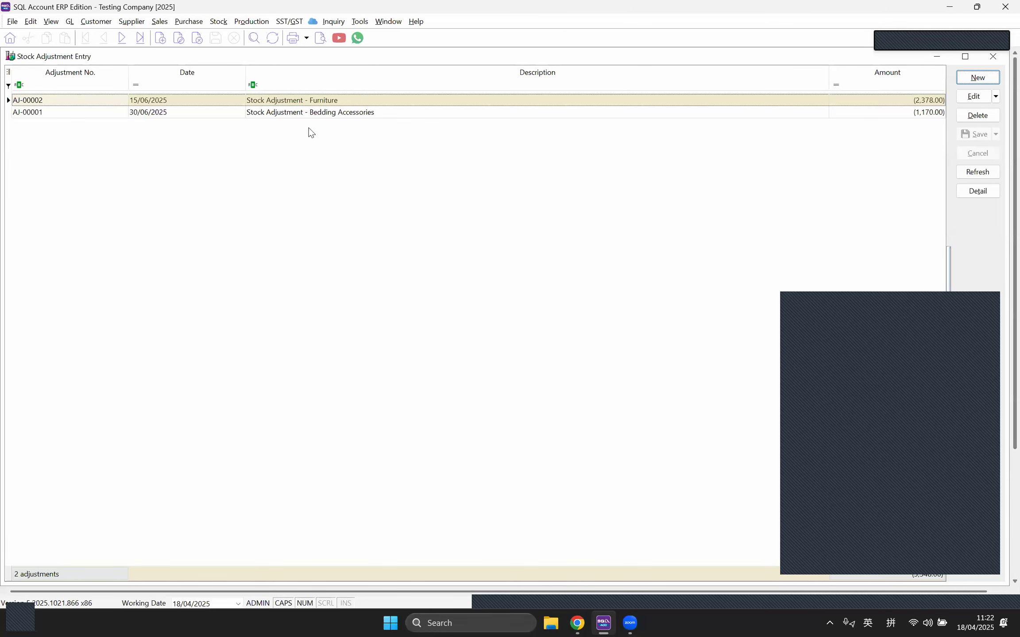
pyautogui.doubleClick(309, 113)
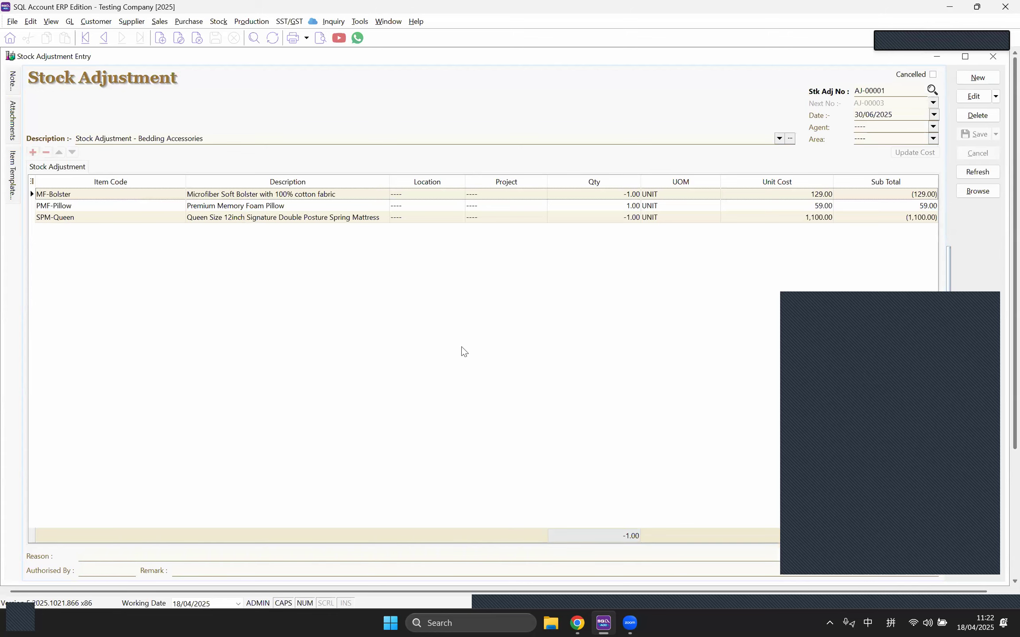
pyautogui.click(998, 63)
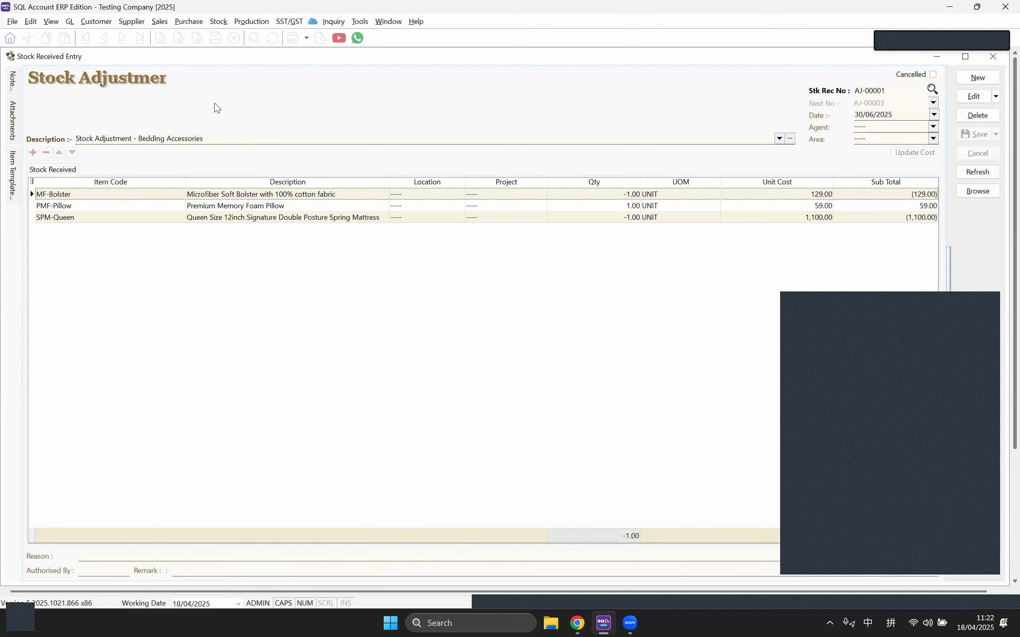
# Step: Open the Stock Physical Worksheet, load it up to 31/12/2025, and maximize it
pyautogui.click(224, 27)
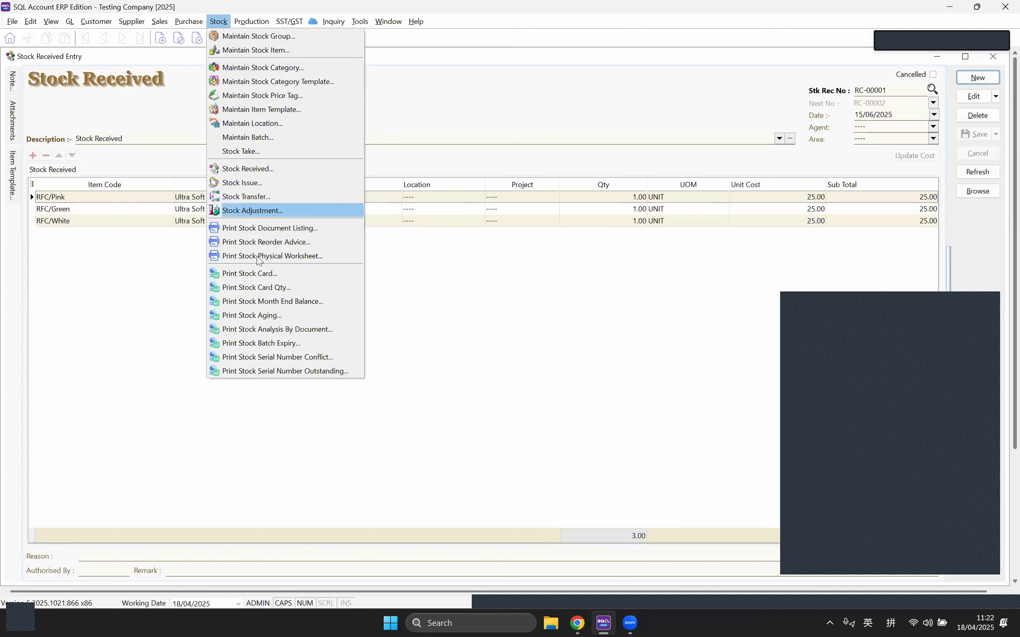
pyautogui.click(293, 257)
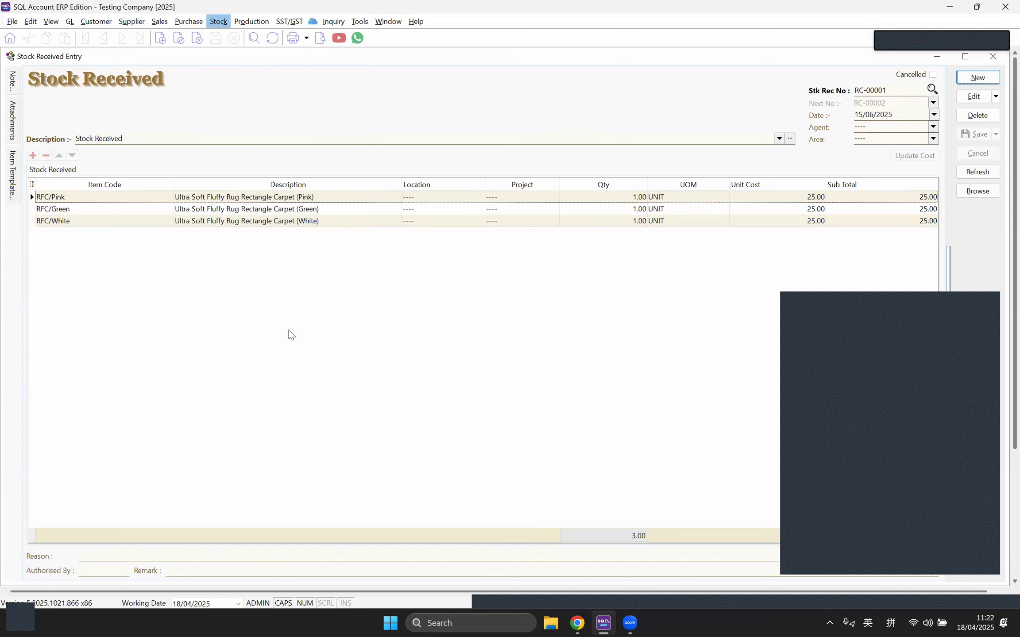
pyautogui.moveTo(218, 200); pyautogui.dragTo(128, 195)
pyautogui.write('3112')
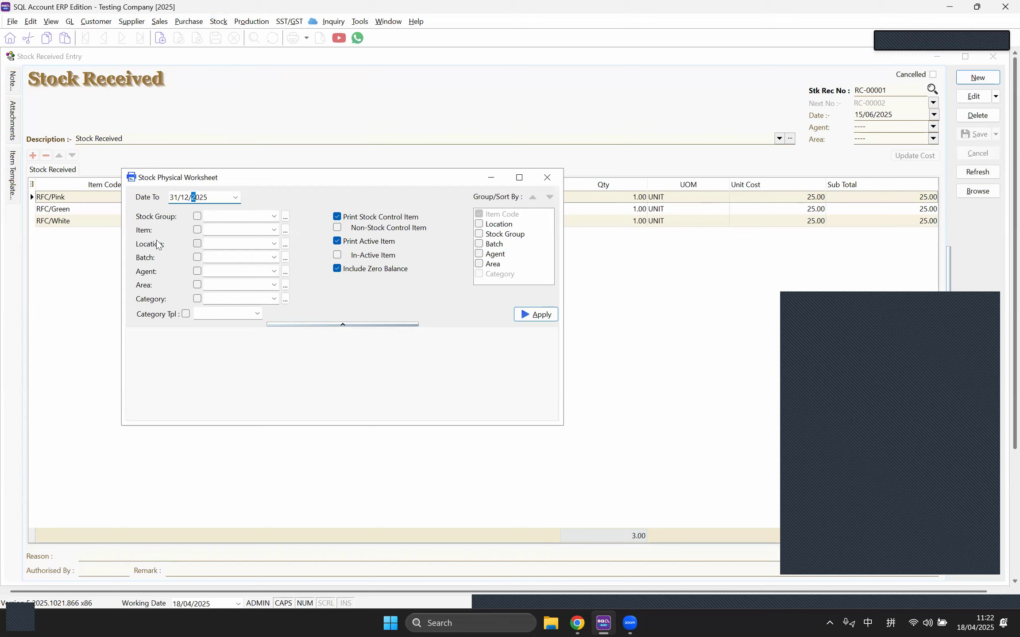
pyautogui.click(527, 314)
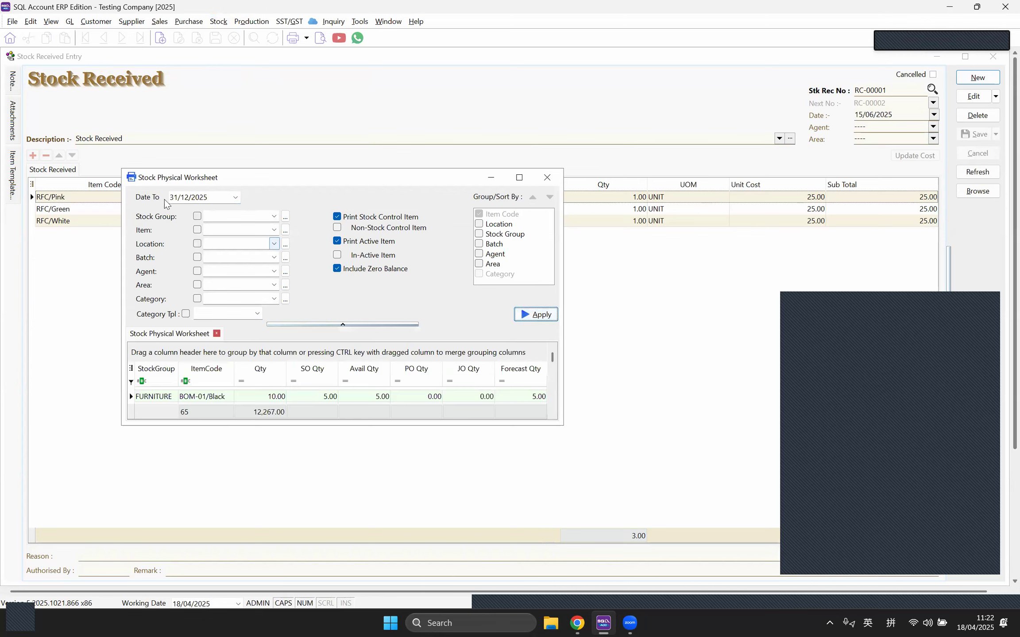
pyautogui.doubleClick(260, 179)
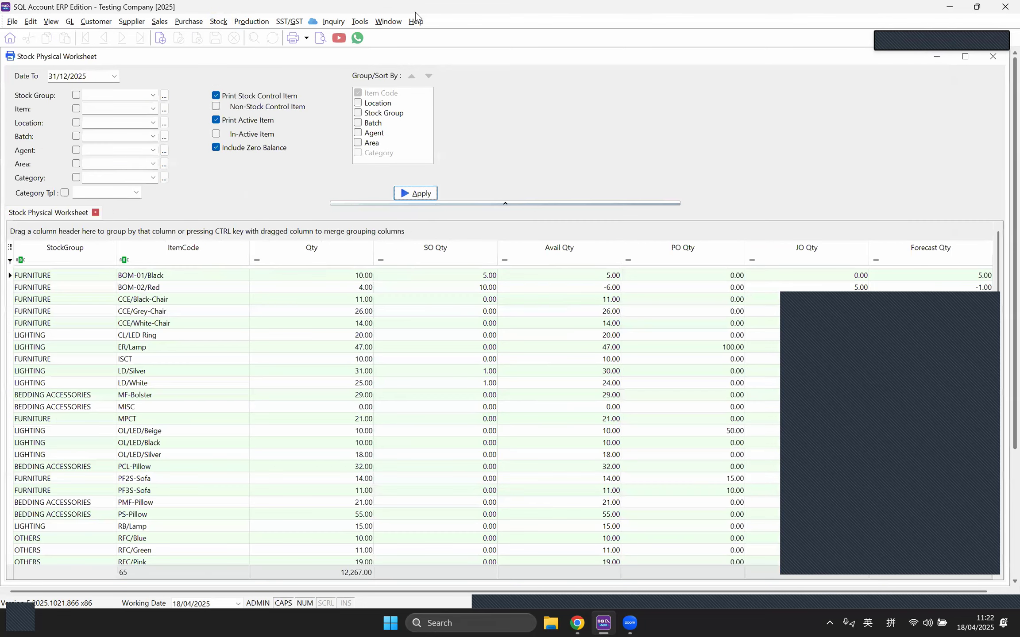
# Step: Browse the worksheet's Level 1 report layouts without previewing any
pyautogui.click(321, 39)
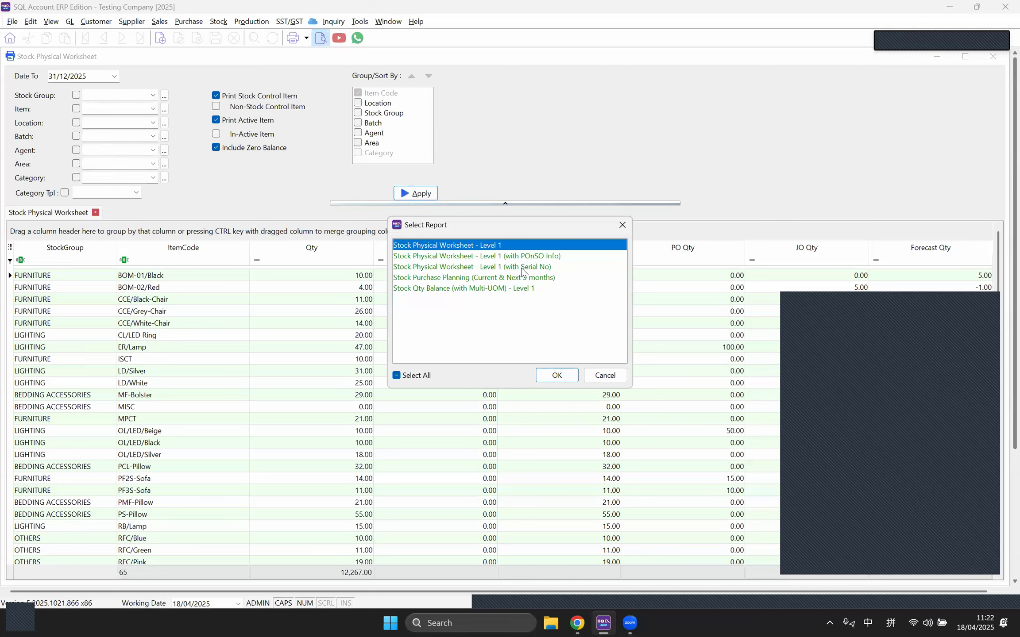
pyautogui.click(524, 270)
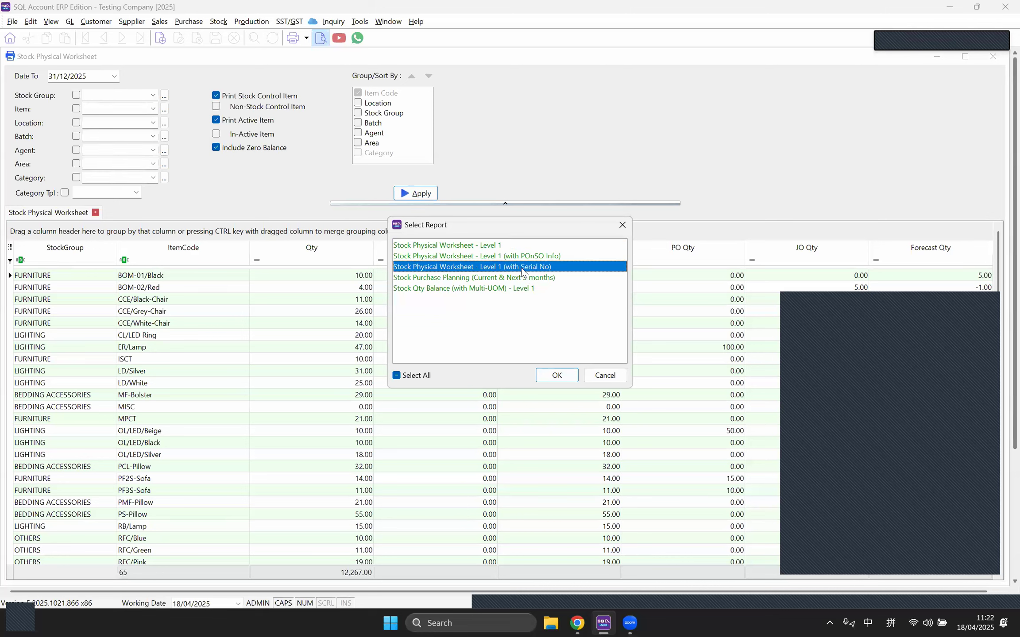
pyautogui.click(494, 246)
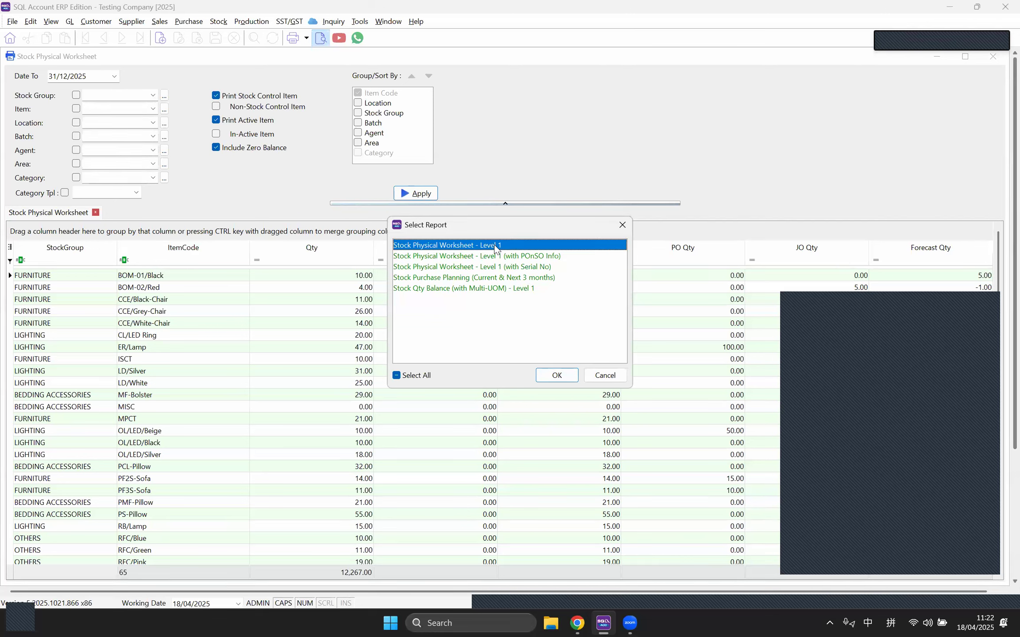
pyautogui.click(621, 225)
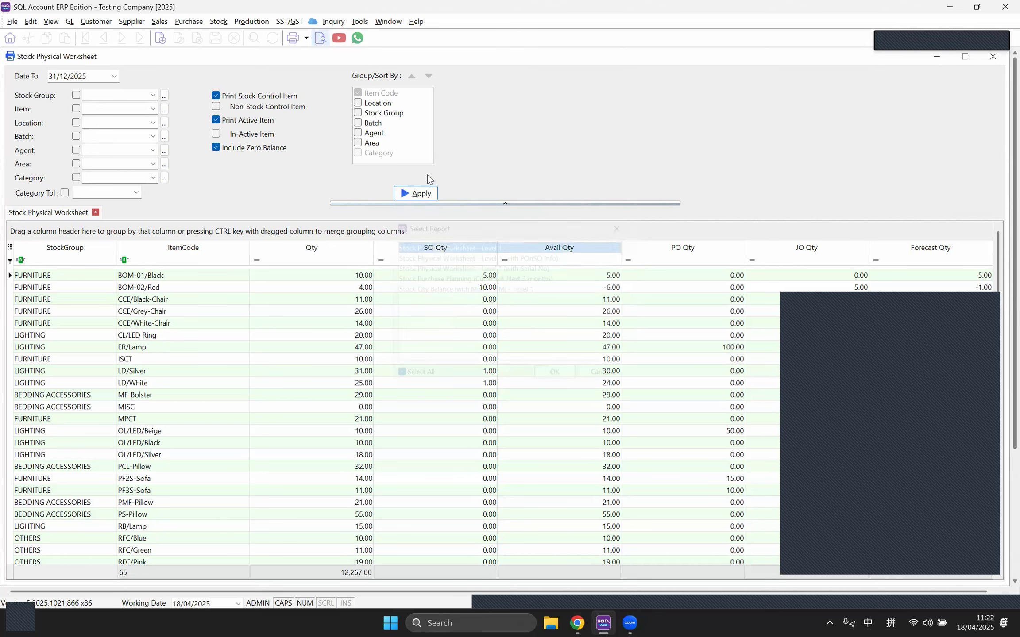
# Step: Group the worksheet by Location and preview the Location in Column report
pyautogui.click(358, 103)
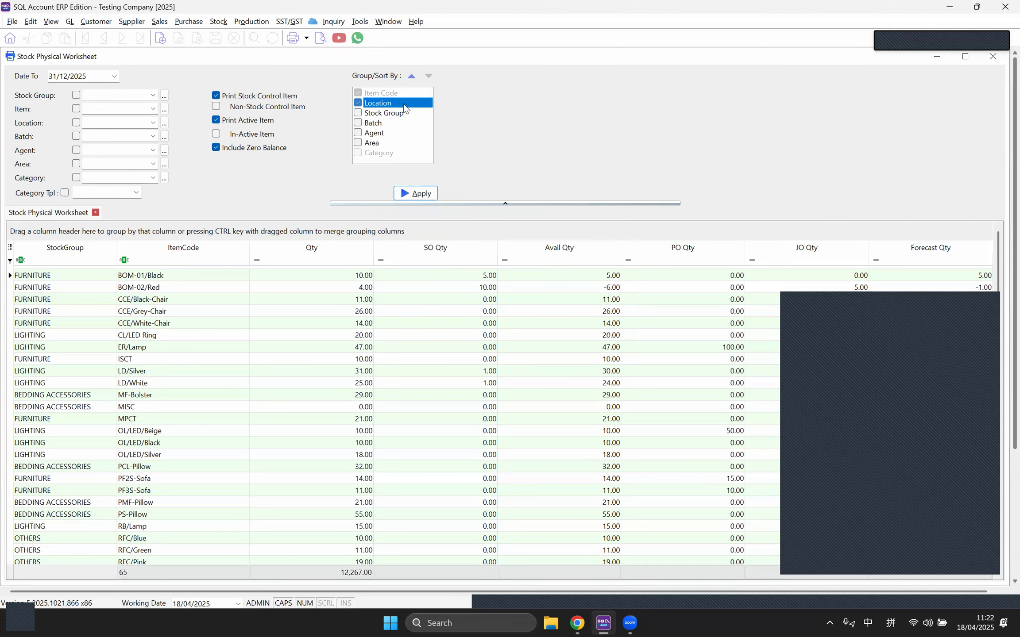
pyautogui.click(417, 195)
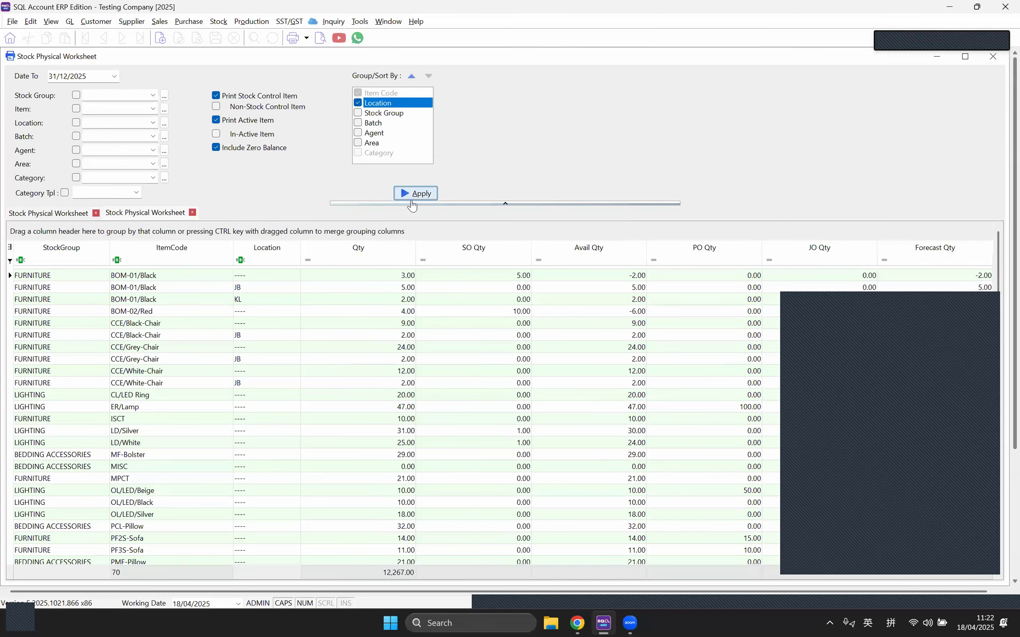
pyautogui.click(326, 40)
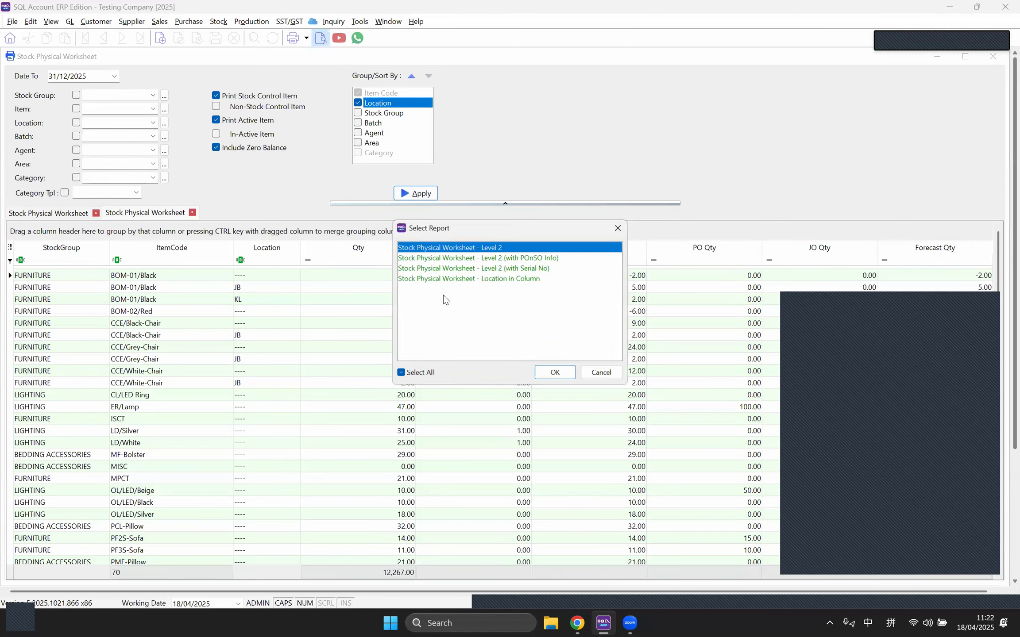
pyautogui.click(506, 280)
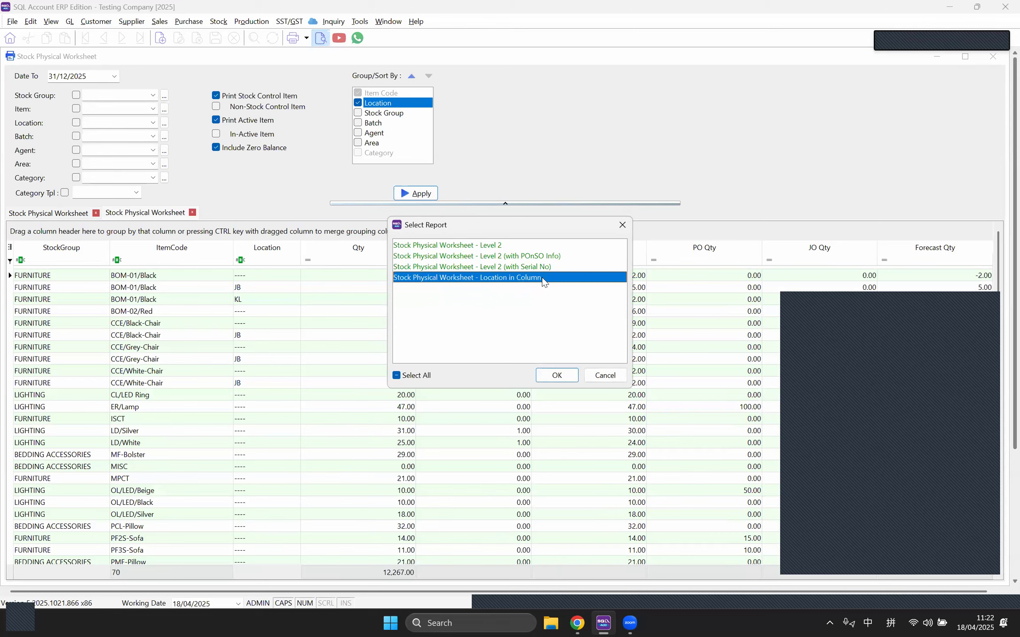
pyautogui.click(556, 374)
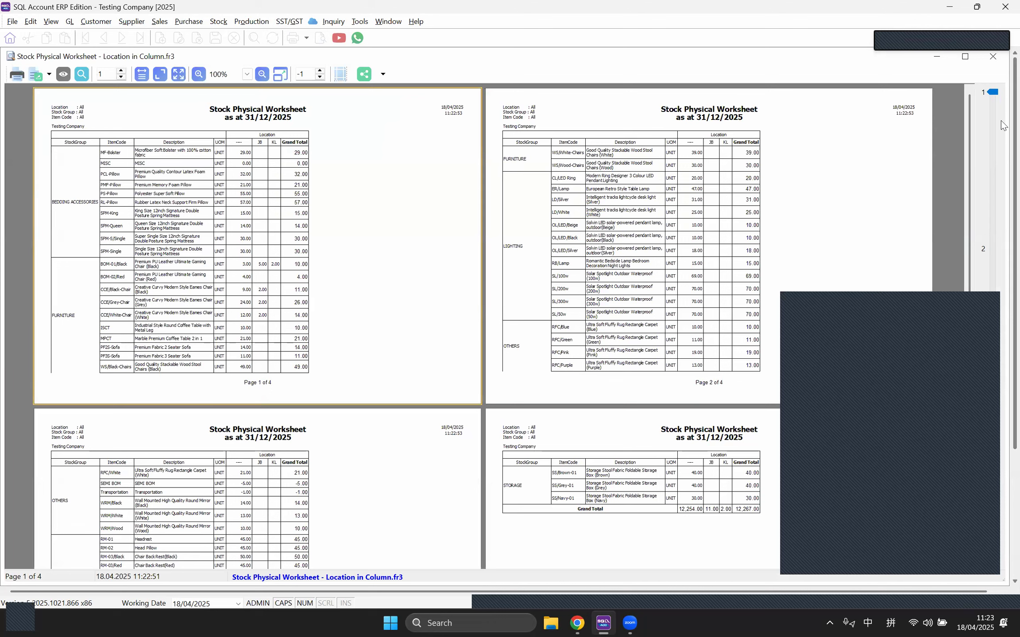
pyautogui.click(993, 56)
# Step: Remove Location grouping and preview the Level 1 Stock Take Sheet through page 3
pyautogui.click(357, 102)
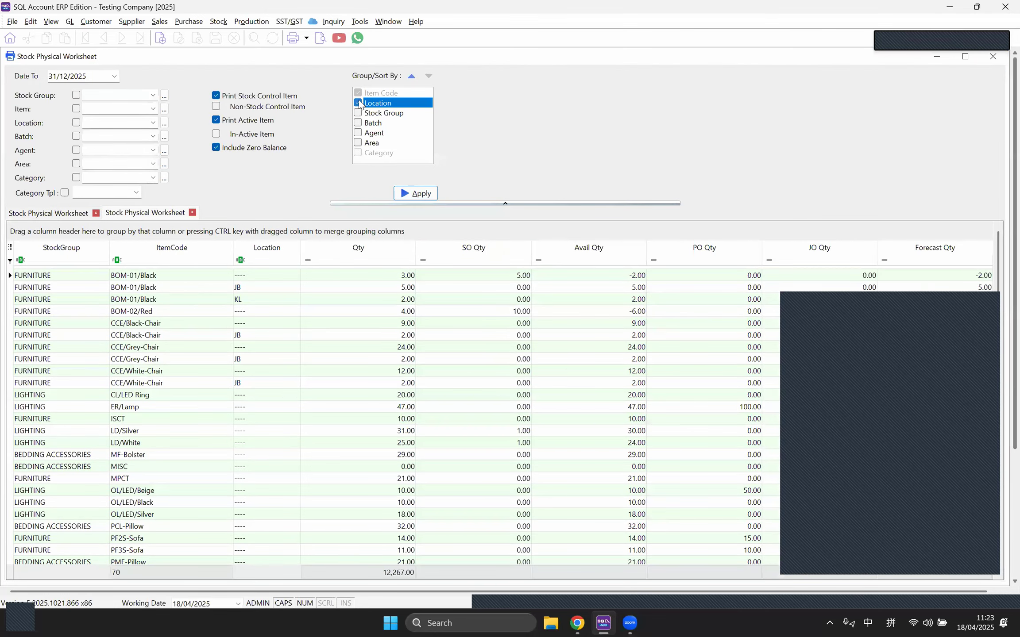
pyautogui.click(415, 196)
pyautogui.click(320, 39)
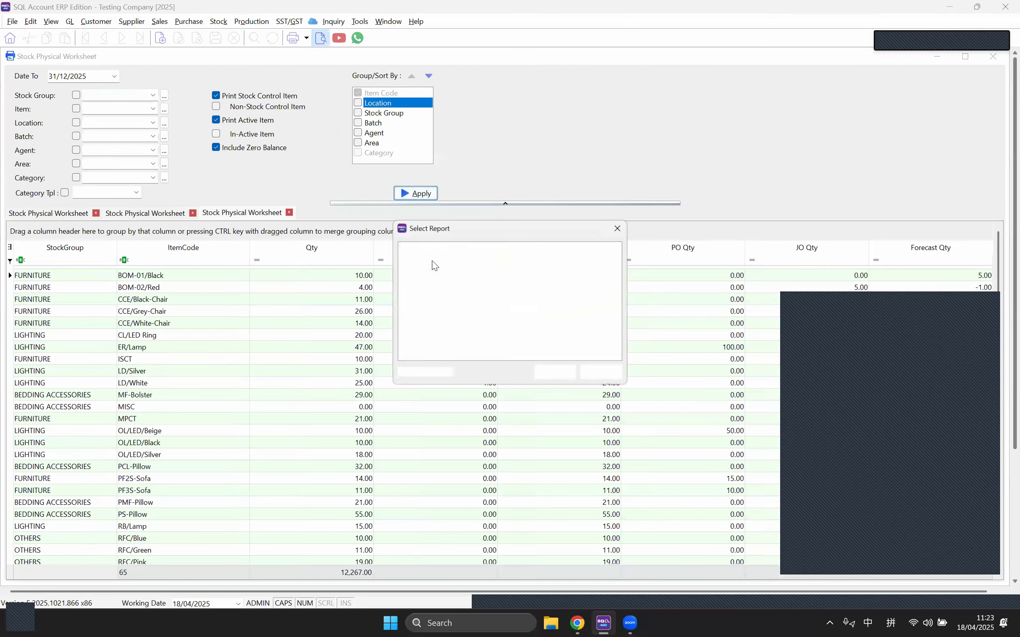
pyautogui.press('Return')
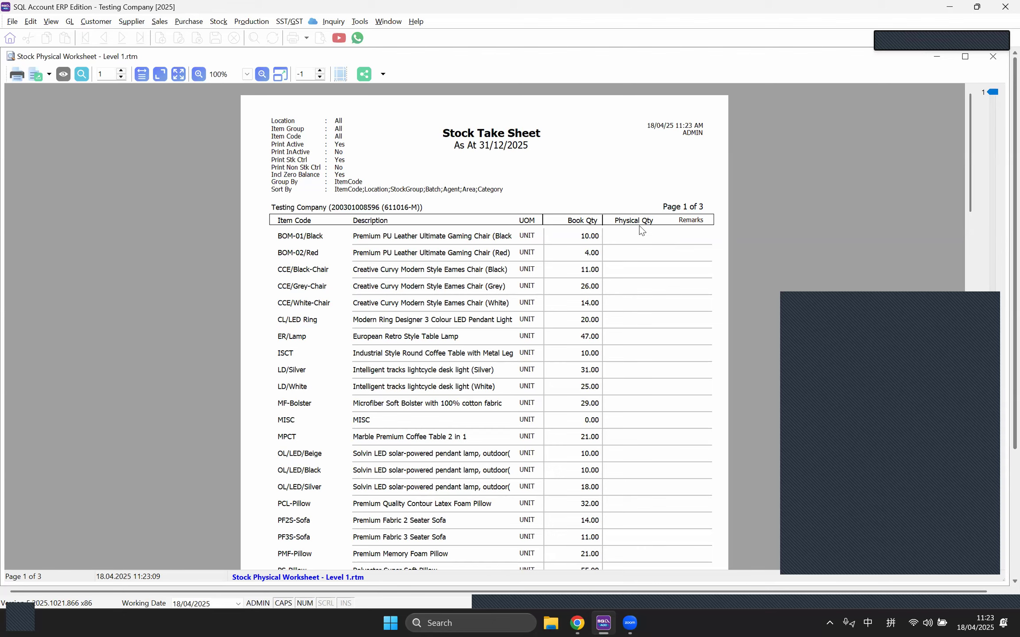
pyautogui.scroll(-15, 618, 292)
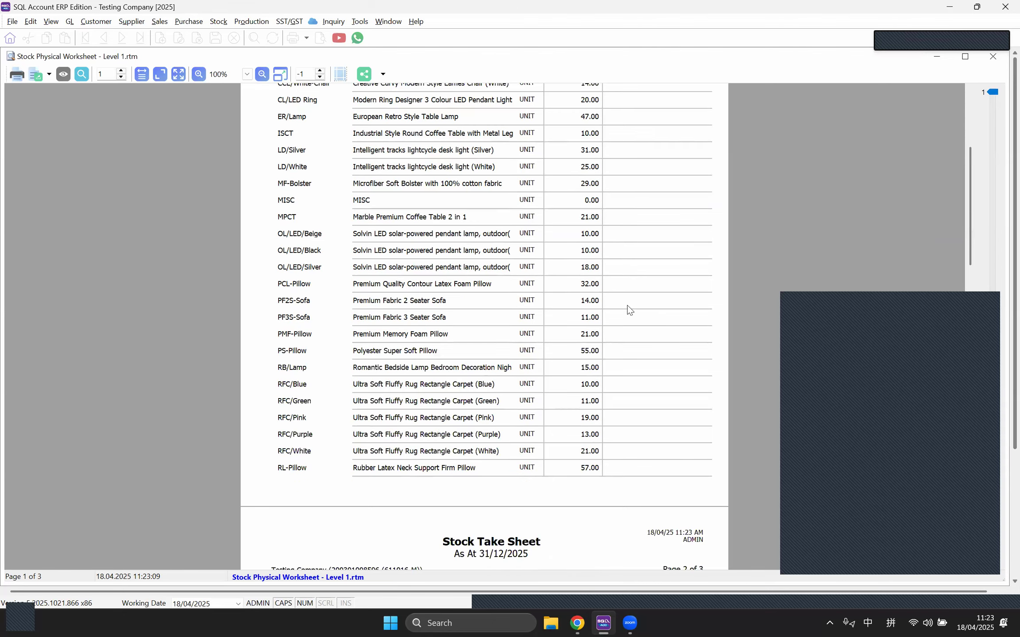
pyautogui.scroll(-4, 618, 273)
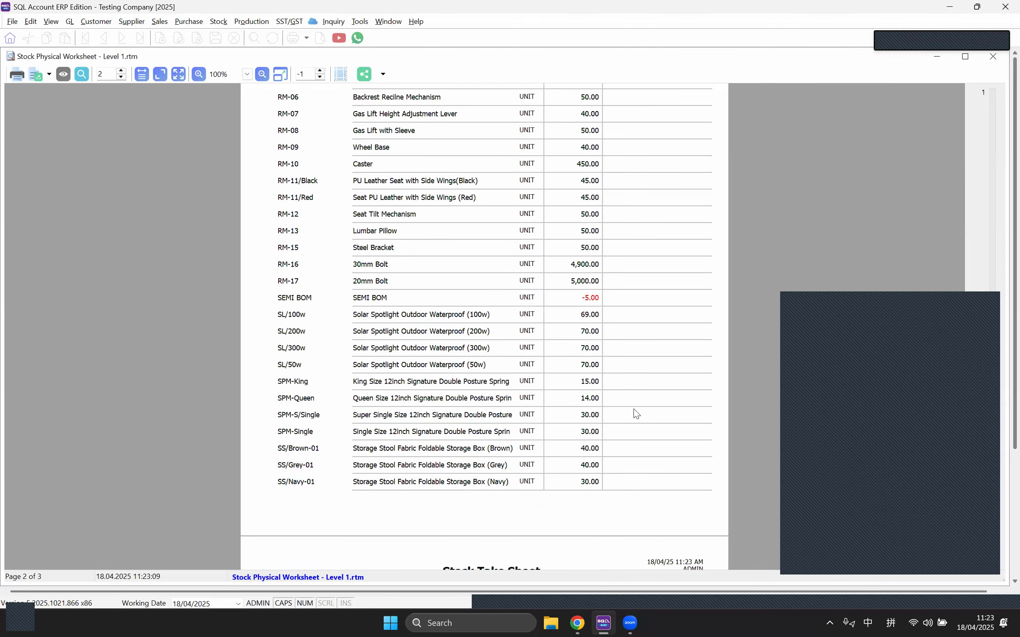
pyautogui.scroll(-1, 628, 431)
pyautogui.scroll(-5, 614, 466)
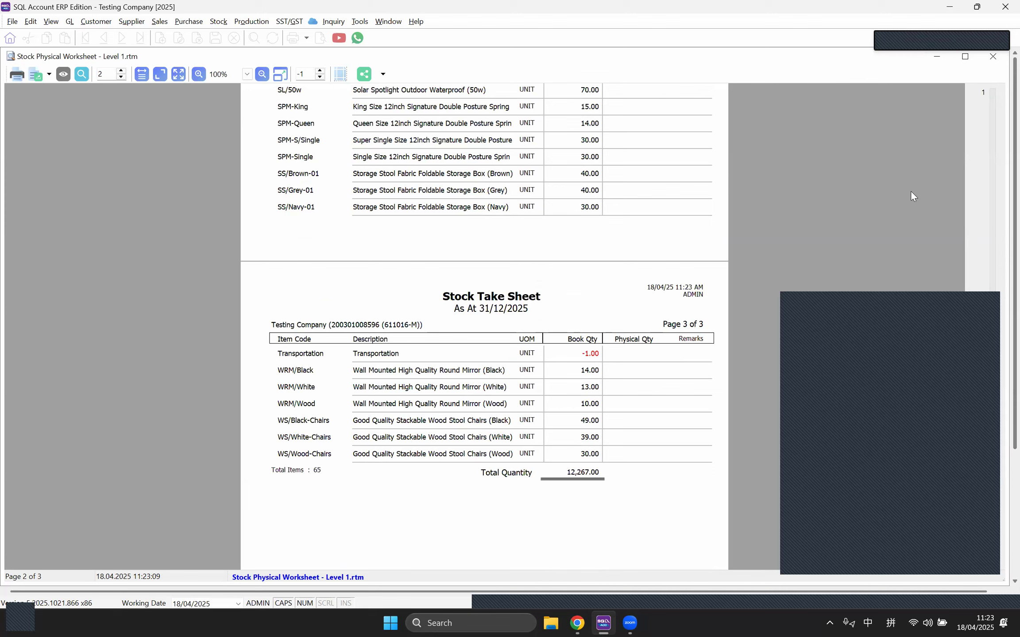
pyautogui.click(993, 60)
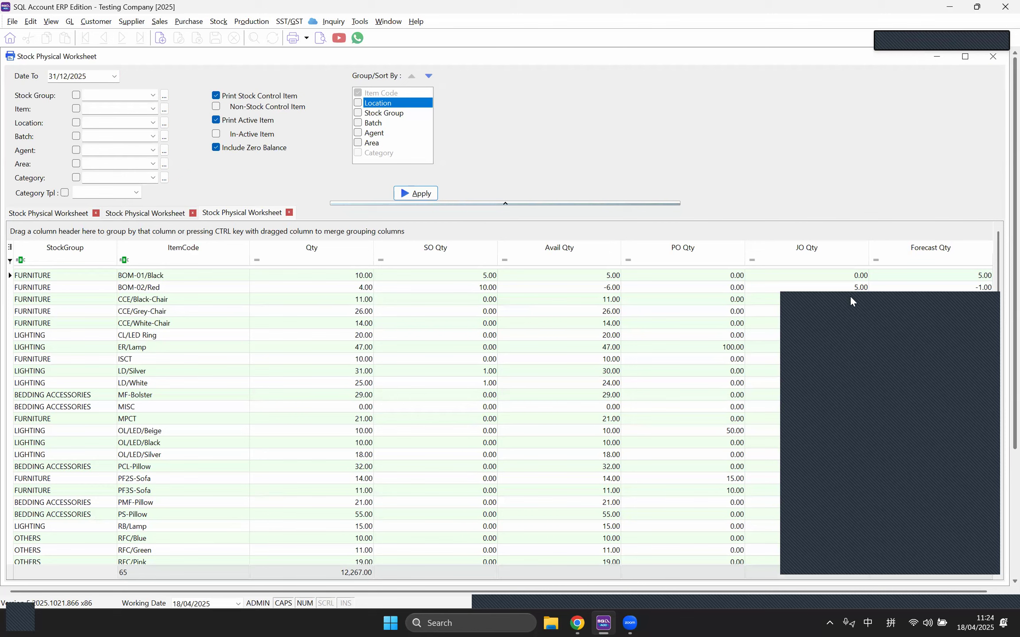
# Step: Close all open windows via File > Close All
pyautogui.click(387, 21)
pyautogui.click(387, 22)
pyautogui.click(12, 21)
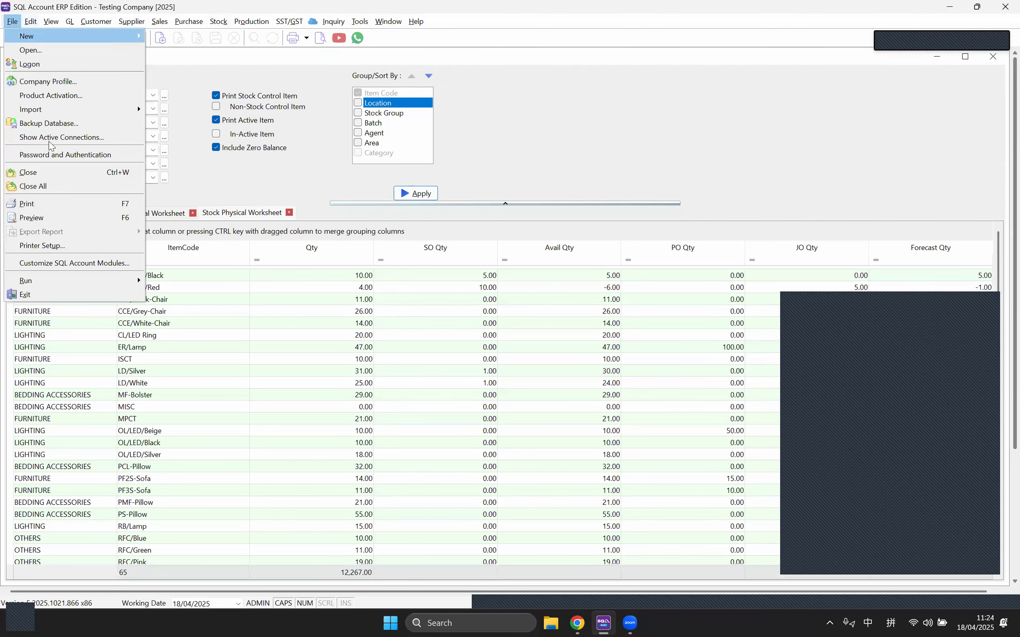
pyautogui.click(55, 188)
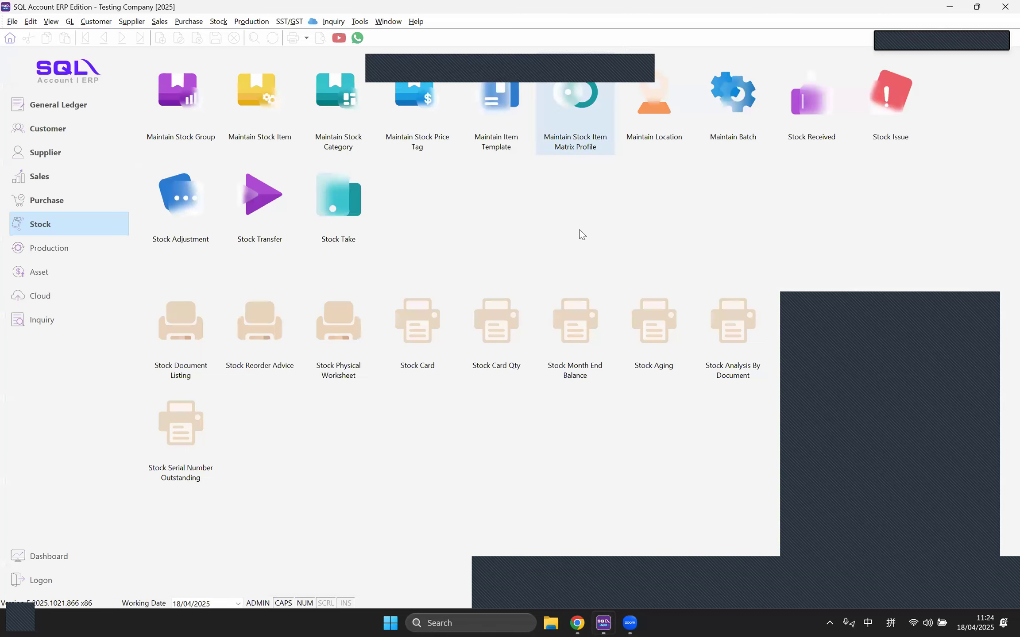
# Step: Open Stock Adjustment and the Stock Physical Worksheet, tiled vertically side by side
pyautogui.click(219, 21)
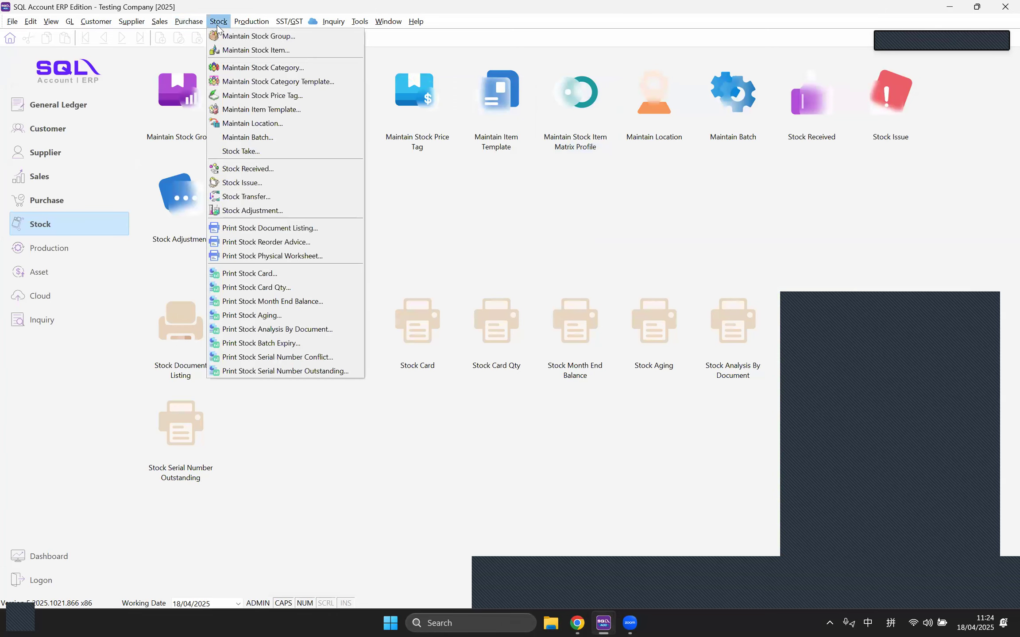
pyautogui.click(245, 216)
pyautogui.click(219, 22)
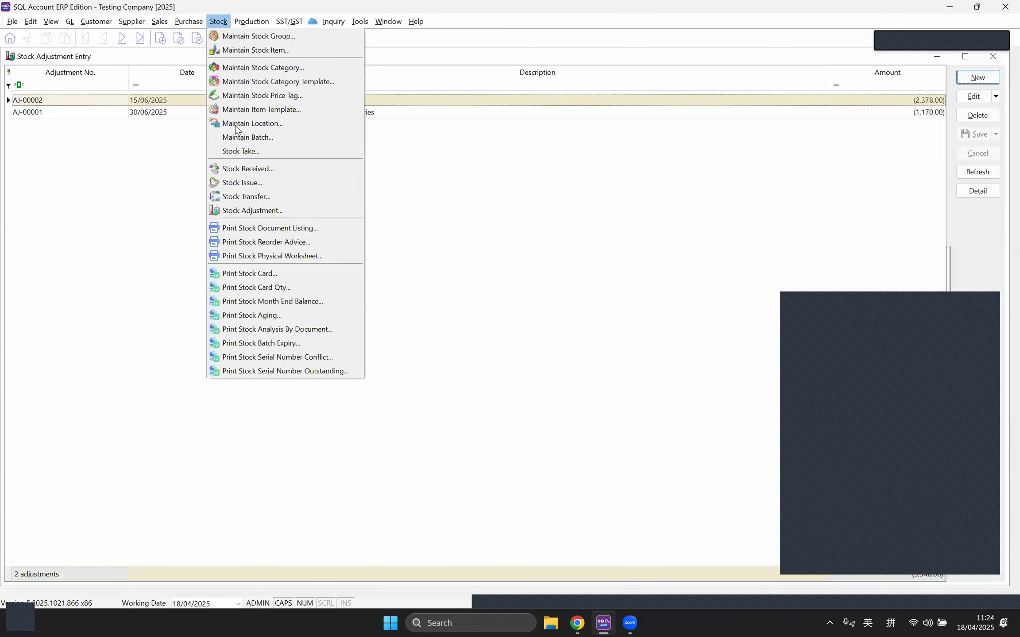
pyautogui.click(263, 257)
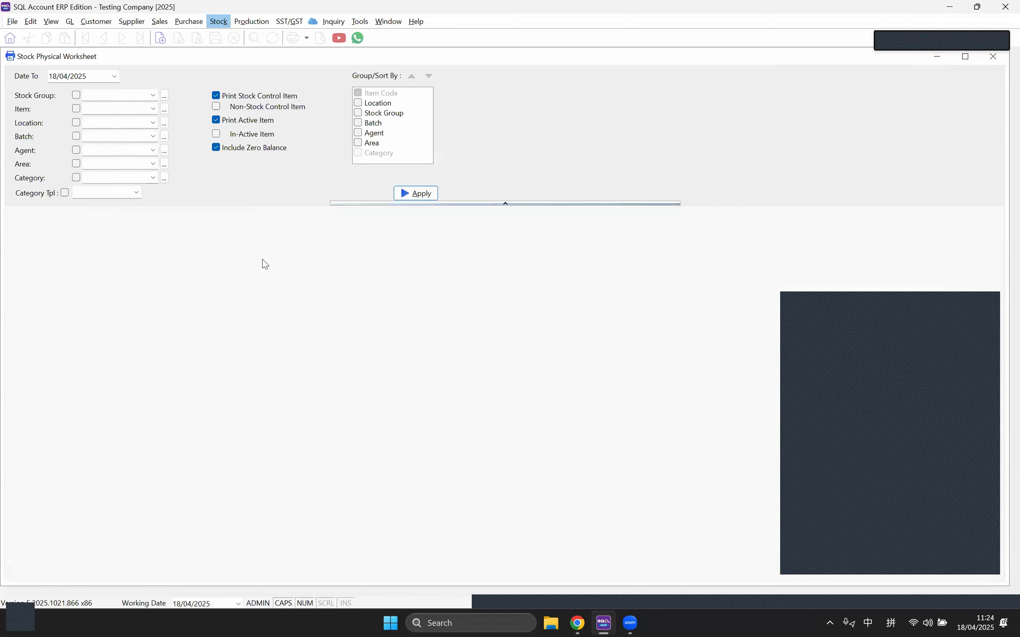
pyautogui.click(388, 22)
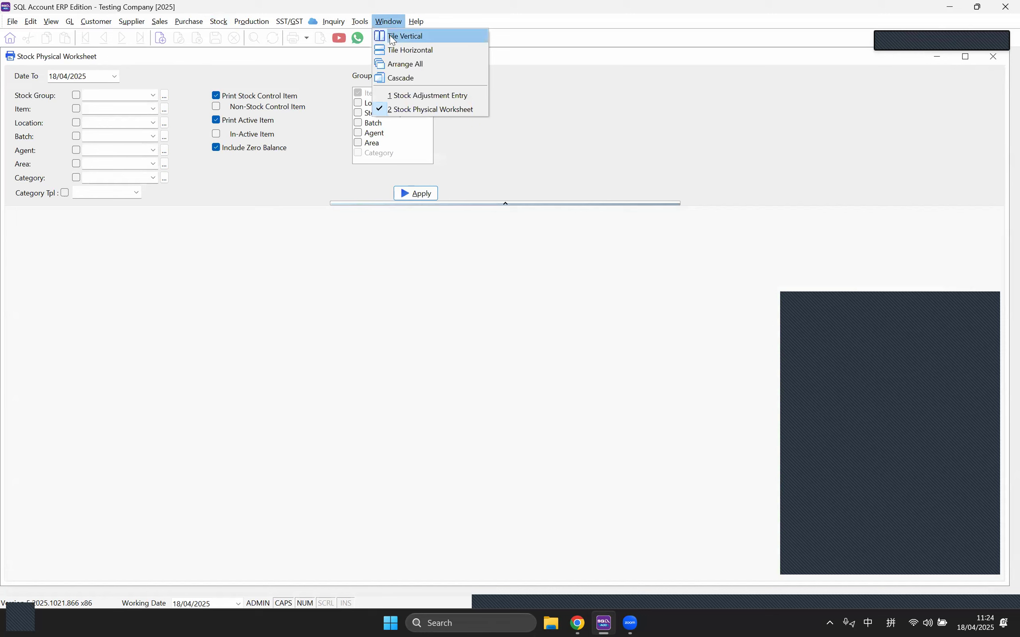
pyautogui.click(391, 36)
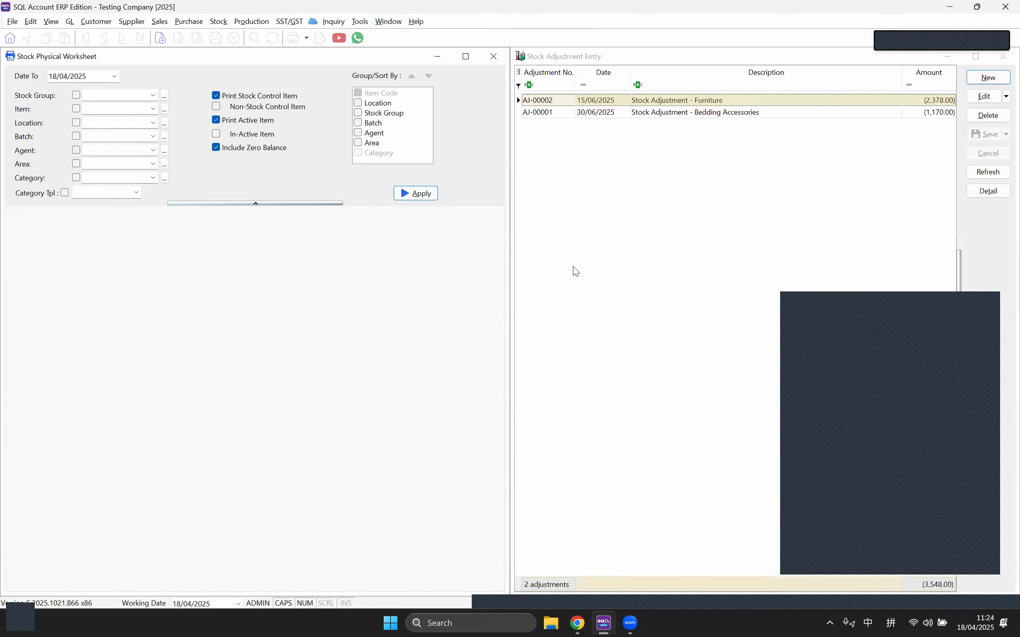
# Step: Reload the worksheet with Date To 31/12/2025
pyautogui.click(28, 67)
pyautogui.write('31/12')
pyautogui.click(418, 193)
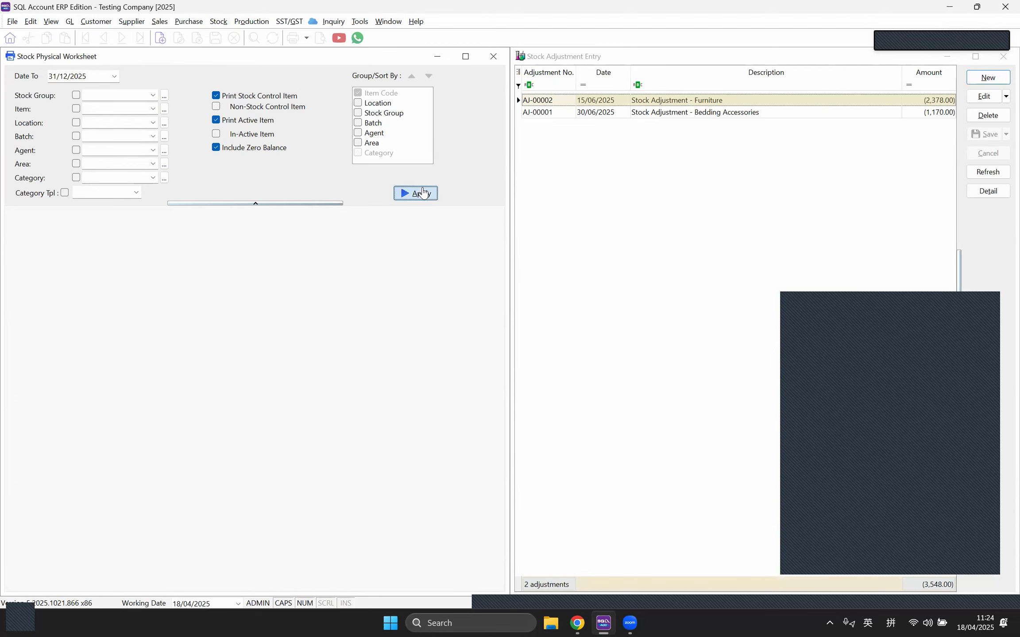
# Step: Start a new Stock Adjustment and drag all worksheet rows, BOM-01/Black to WS/Wood-Chairs, into it
pyautogui.click(987, 78)
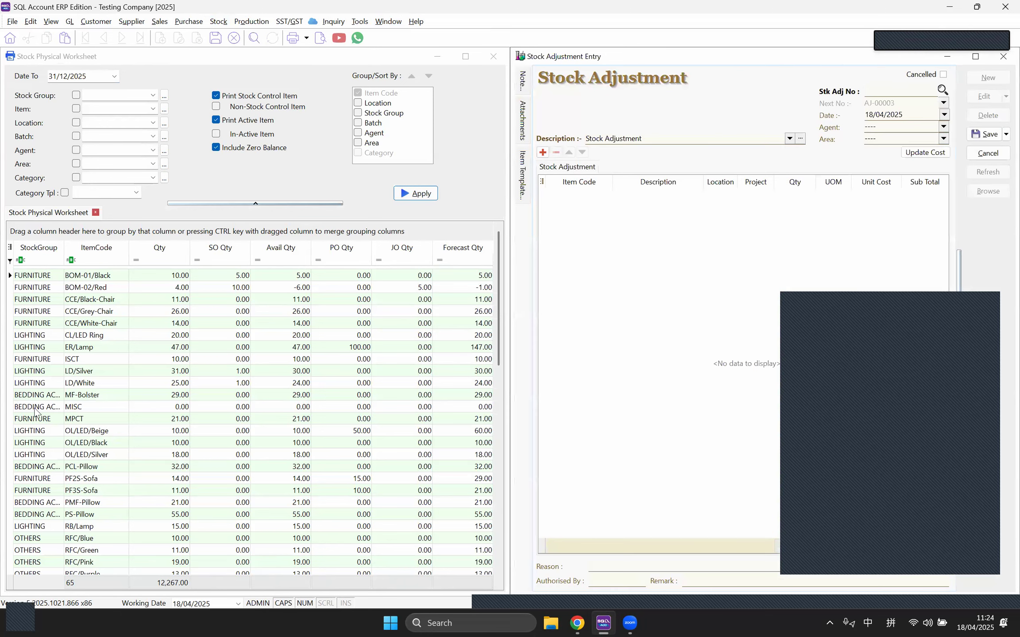
pyautogui.click(149, 406)
pyautogui.rightClick(149, 405)
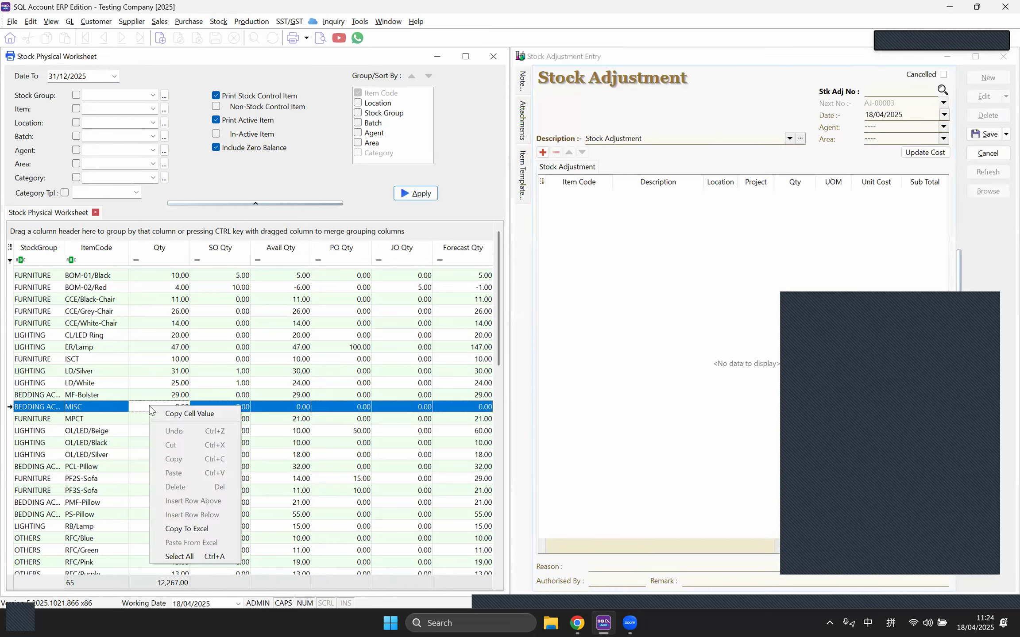
pyautogui.click(207, 557)
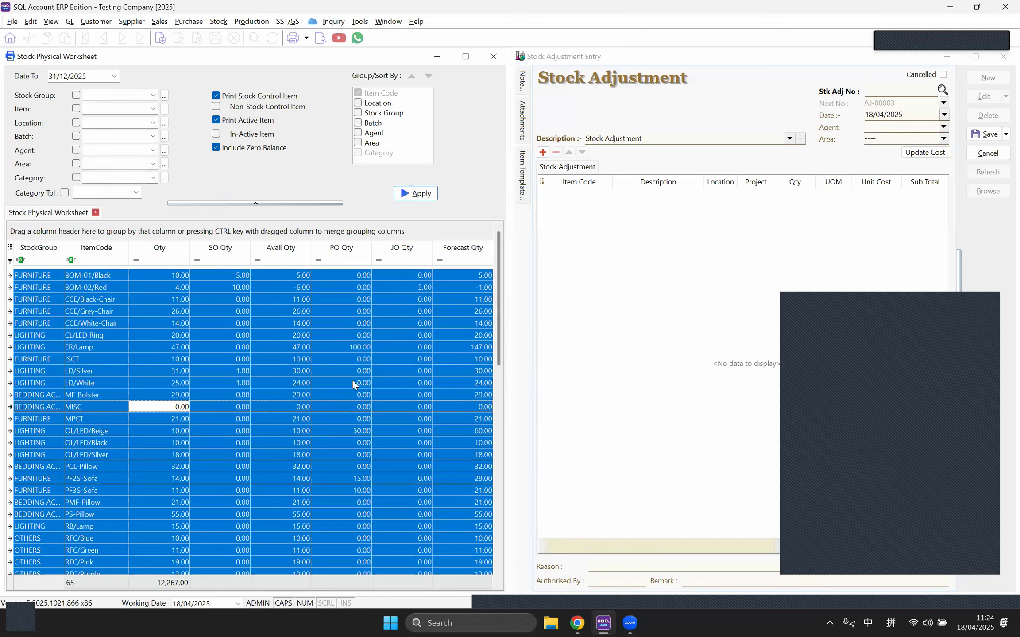
pyautogui.moveTo(404, 355); pyautogui.dragTo(678, 273)
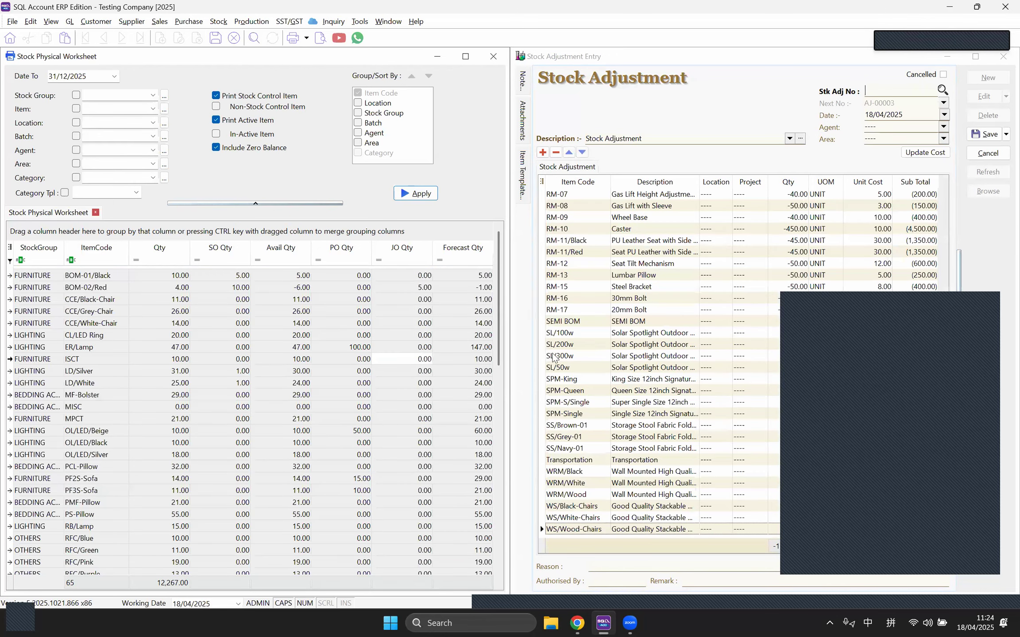
pyautogui.click(853, 301)
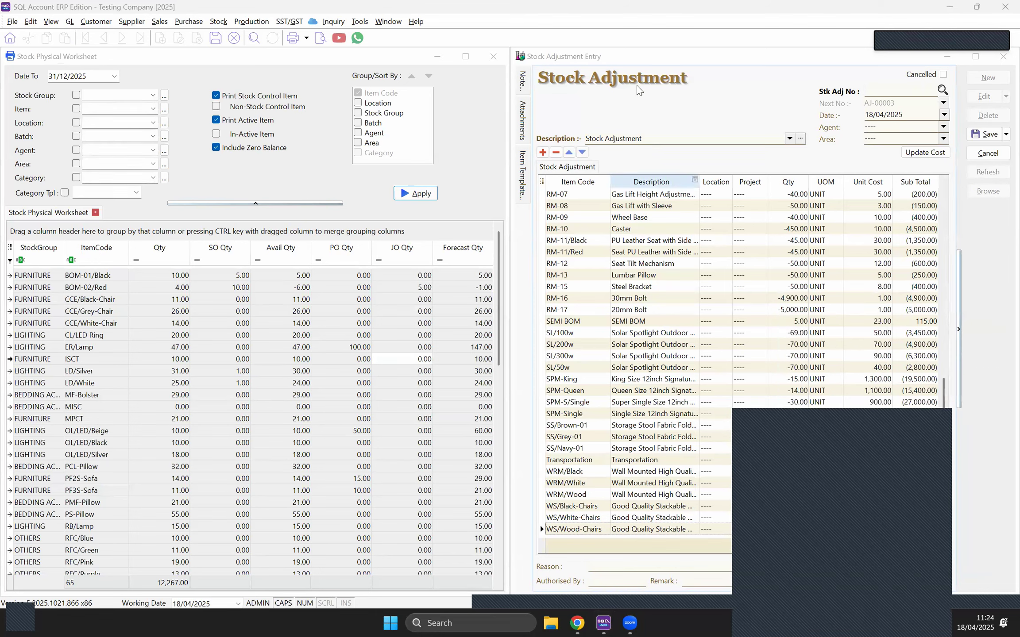
pyautogui.click(647, 299)
# Step: Show the Book Qty and Physical Qty columns and enter physical count 9 for BOM-01/Black
pyautogui.click(541, 182)
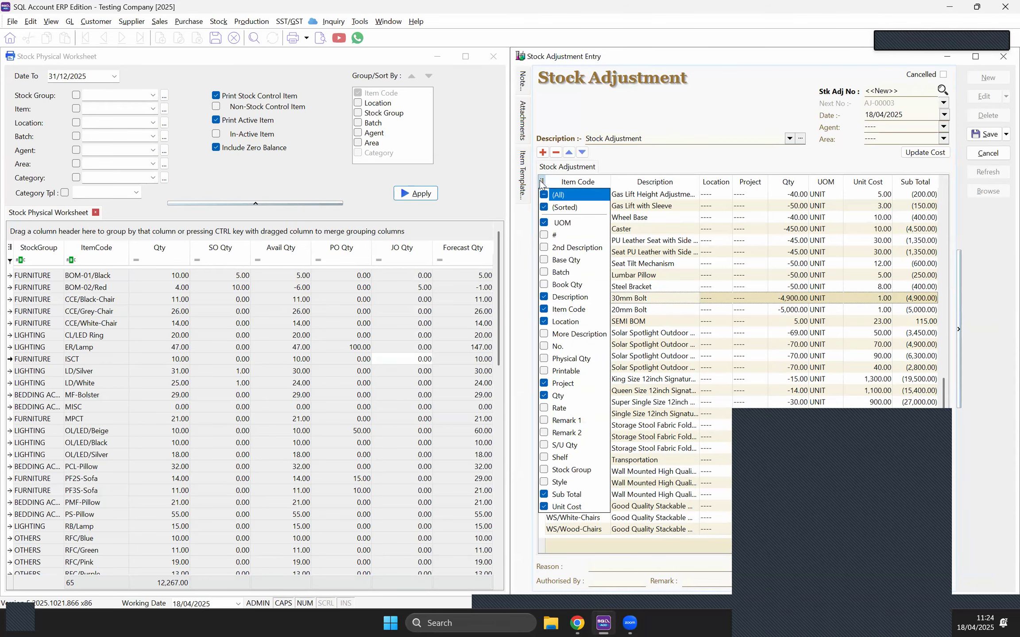
pyautogui.click(544, 284)
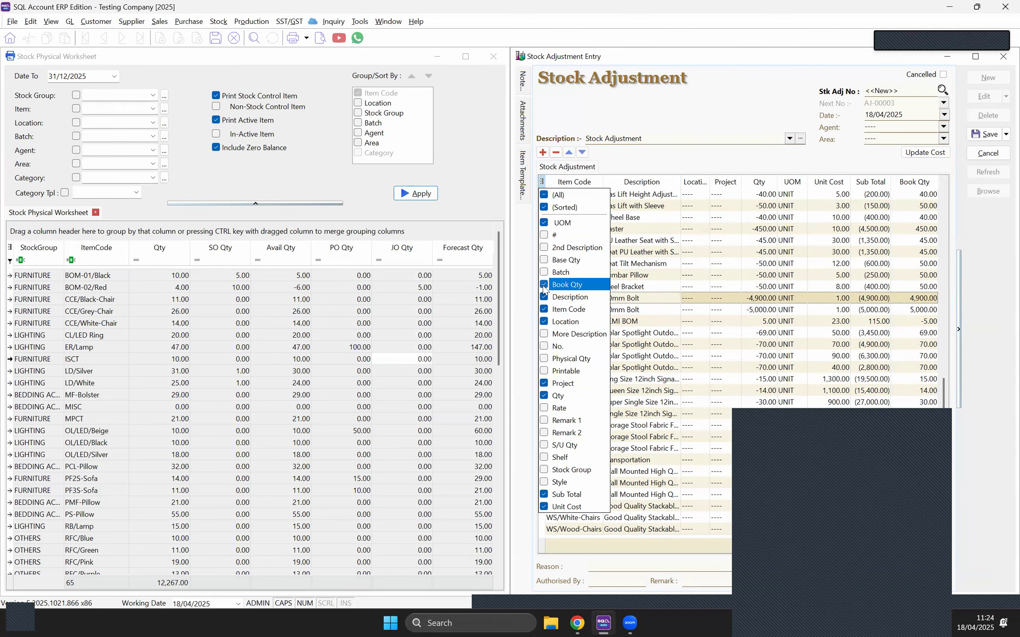
pyautogui.click(544, 359)
pyautogui.click(898, 342)
pyautogui.moveTo(942, 394); pyautogui.dragTo(886, 197)
pyautogui.click(885, 197)
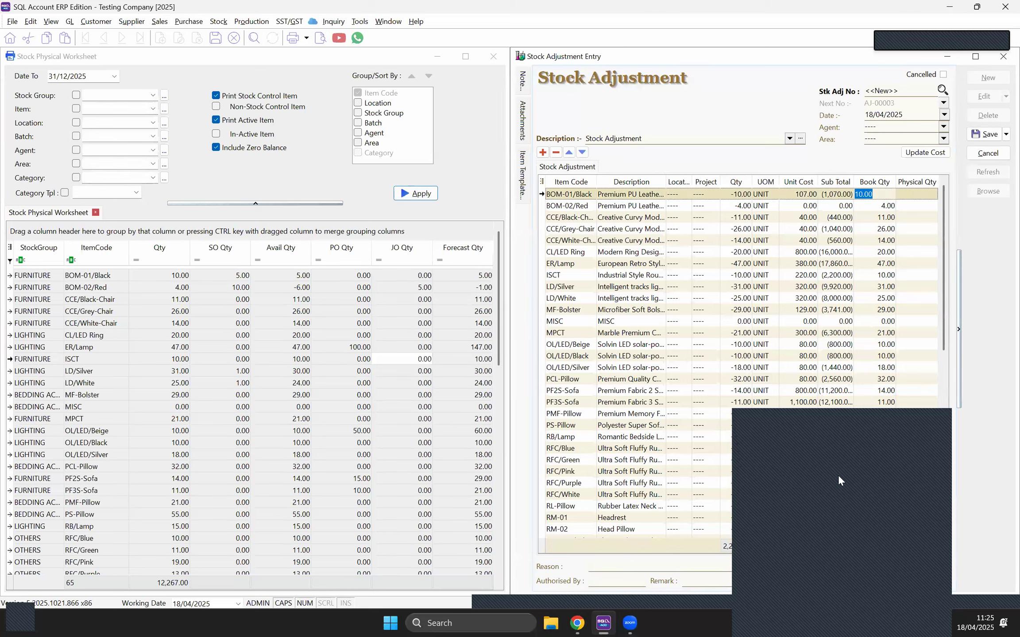
pyautogui.click(822, 413)
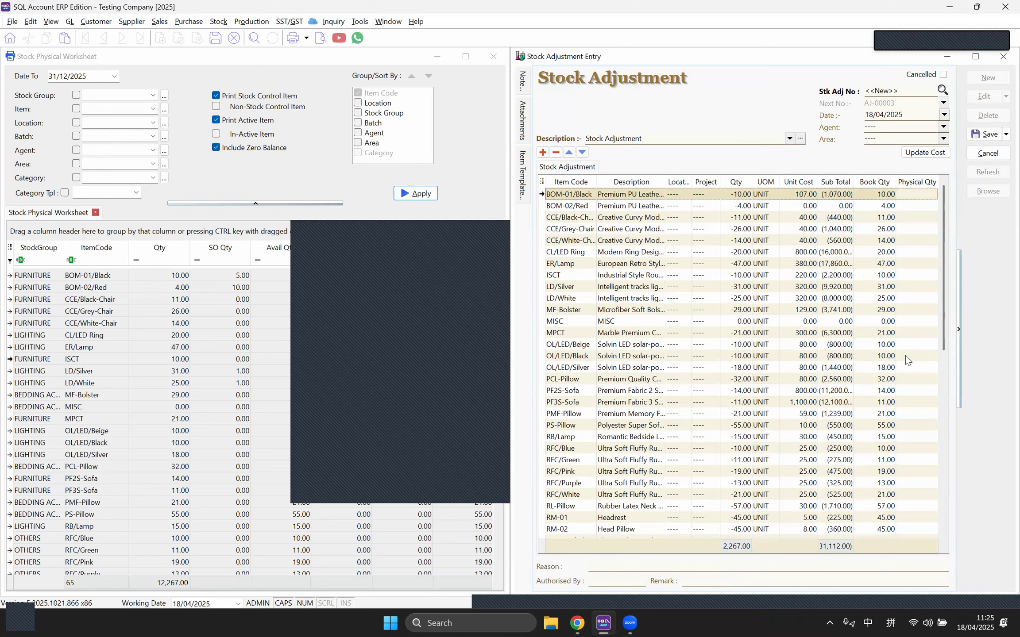
pyautogui.write('9')
pyautogui.click(912, 218)
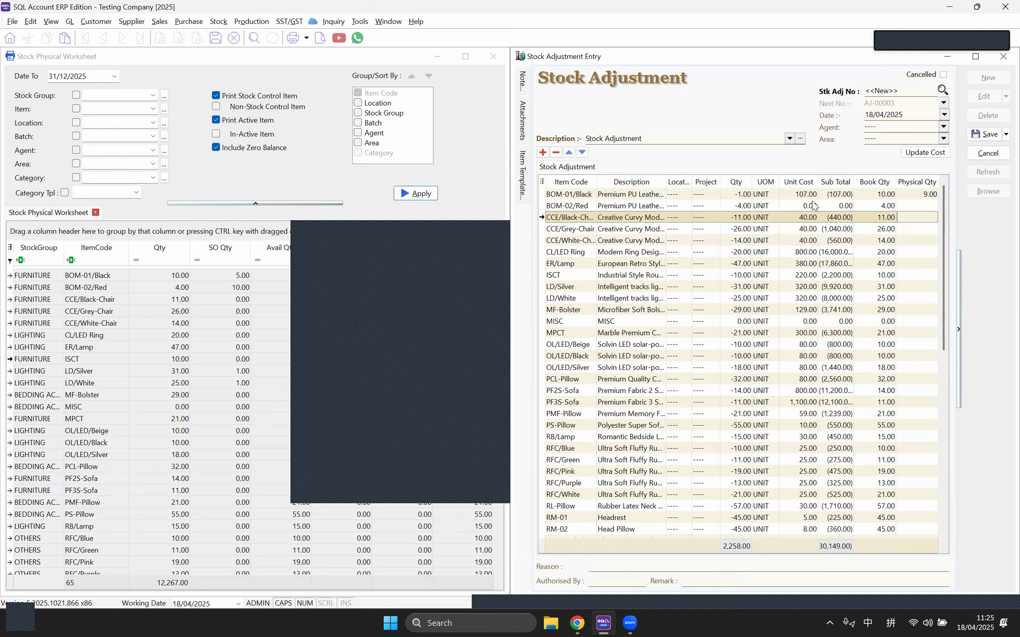
# Step: Review BOM-02/Red's adjustment, book and physical quantities
pyautogui.click(730, 195)
pyautogui.click(920, 206)
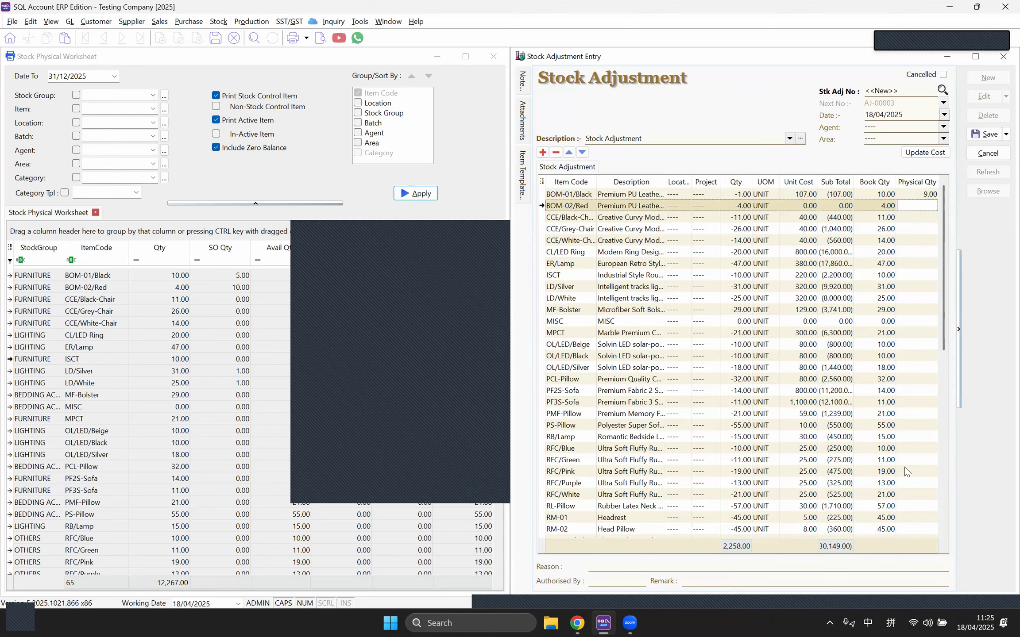
pyautogui.scroll(-1, 903, 366)
pyautogui.scroll(-3, 903, 367)
pyautogui.scroll(5, 907, 319)
pyautogui.click(741, 207)
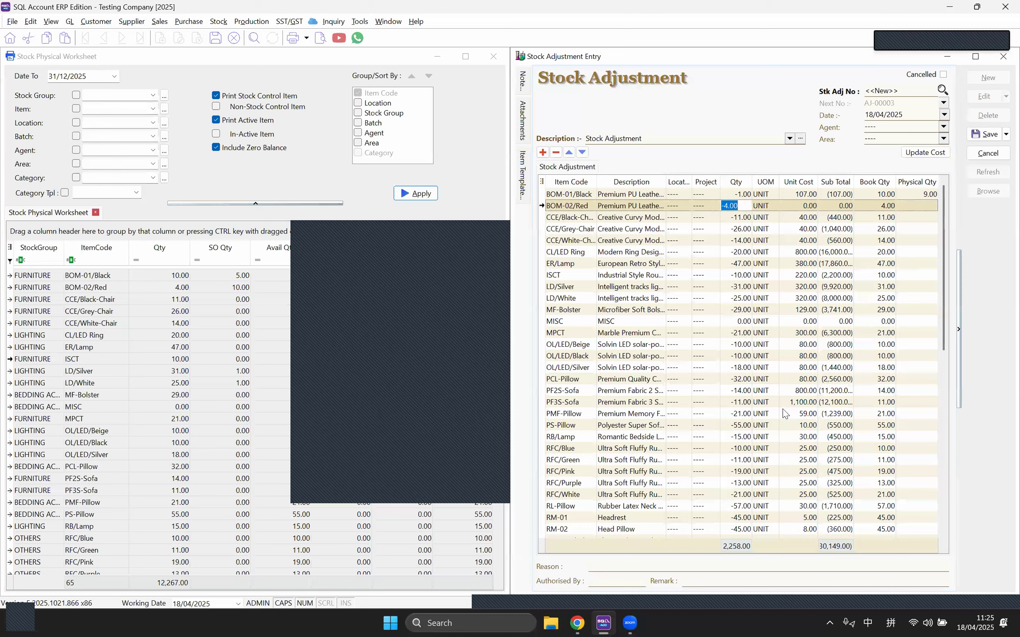
pyautogui.click(885, 207)
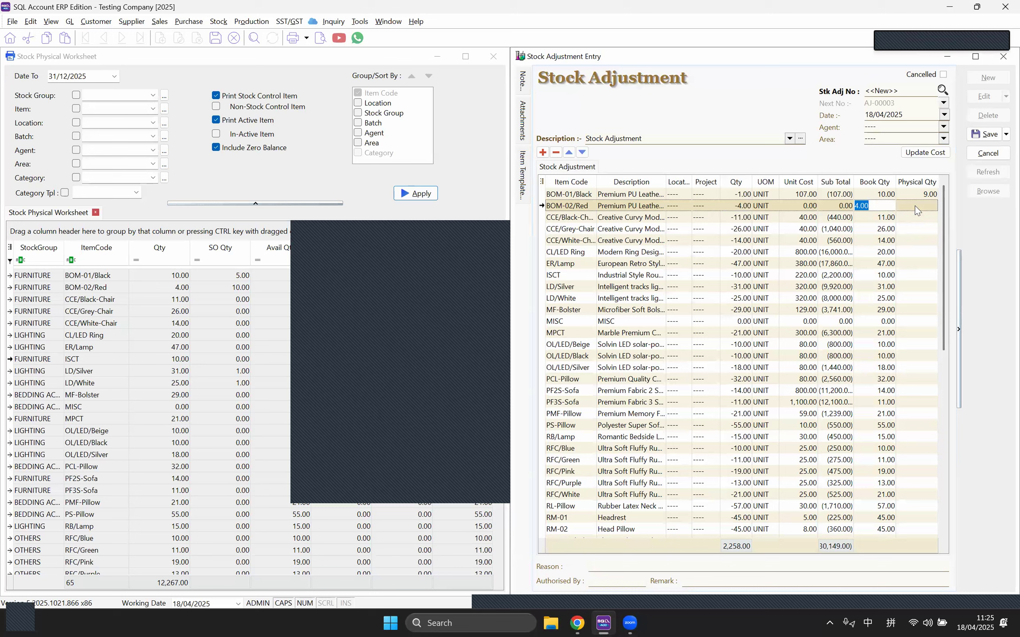
pyautogui.click(917, 210)
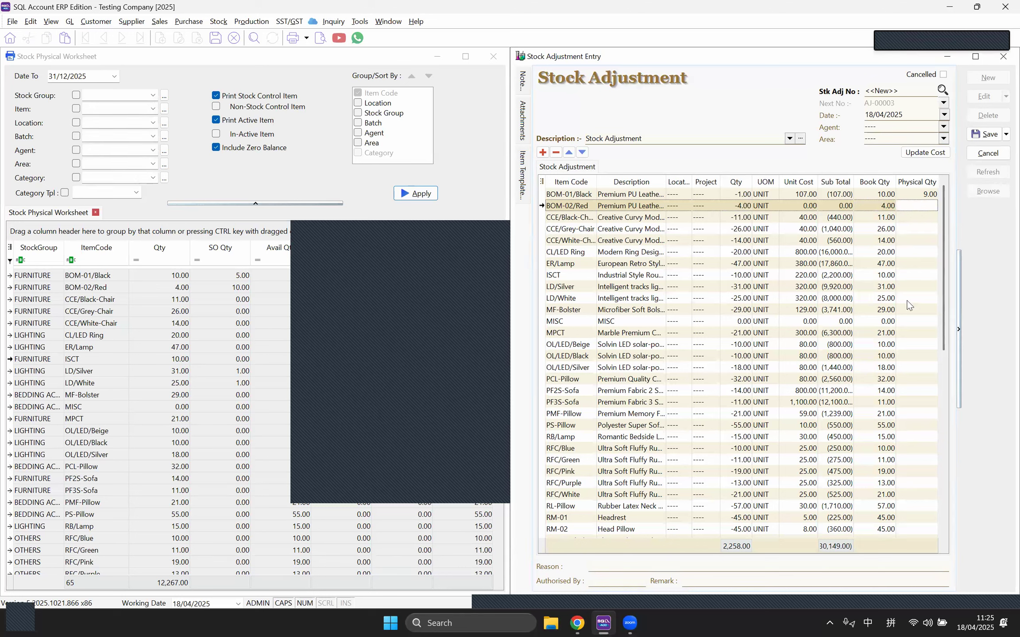
pyautogui.click(731, 205)
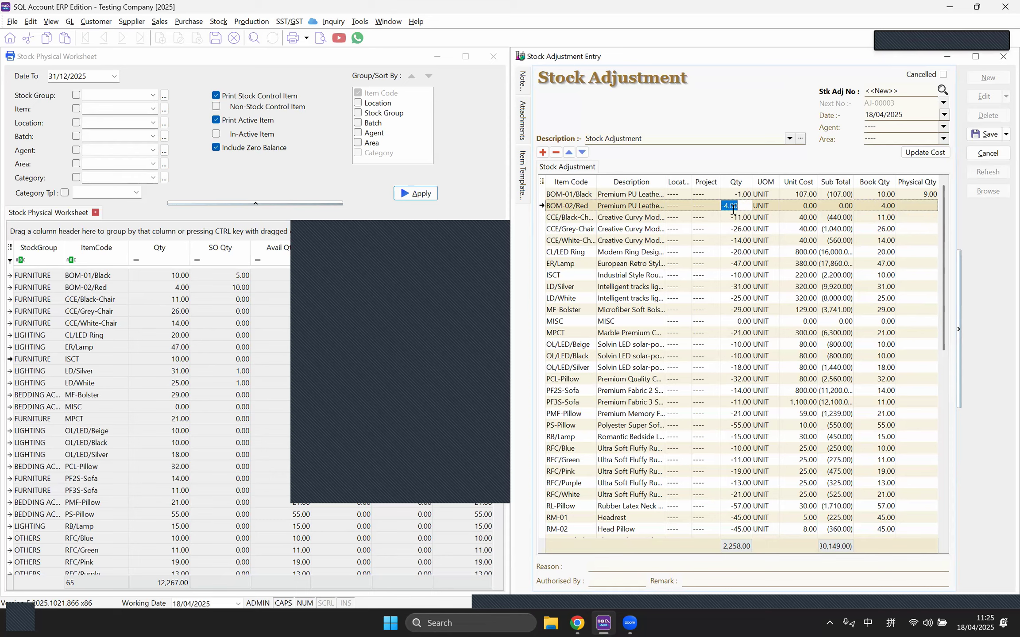
pyautogui.scroll(-10, 901, 287)
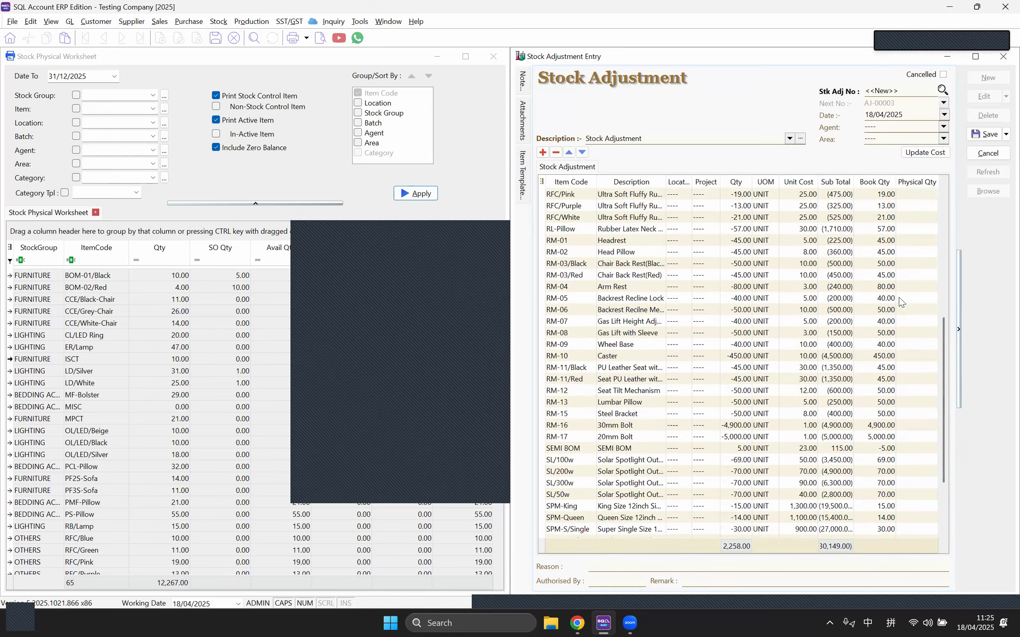
pyautogui.scroll(4, 889, 299)
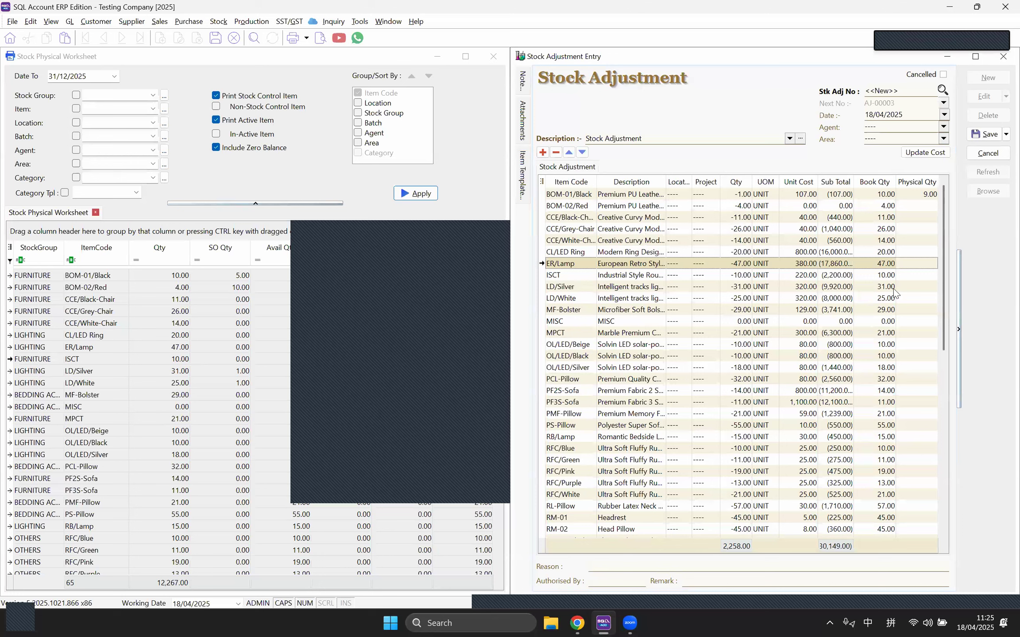
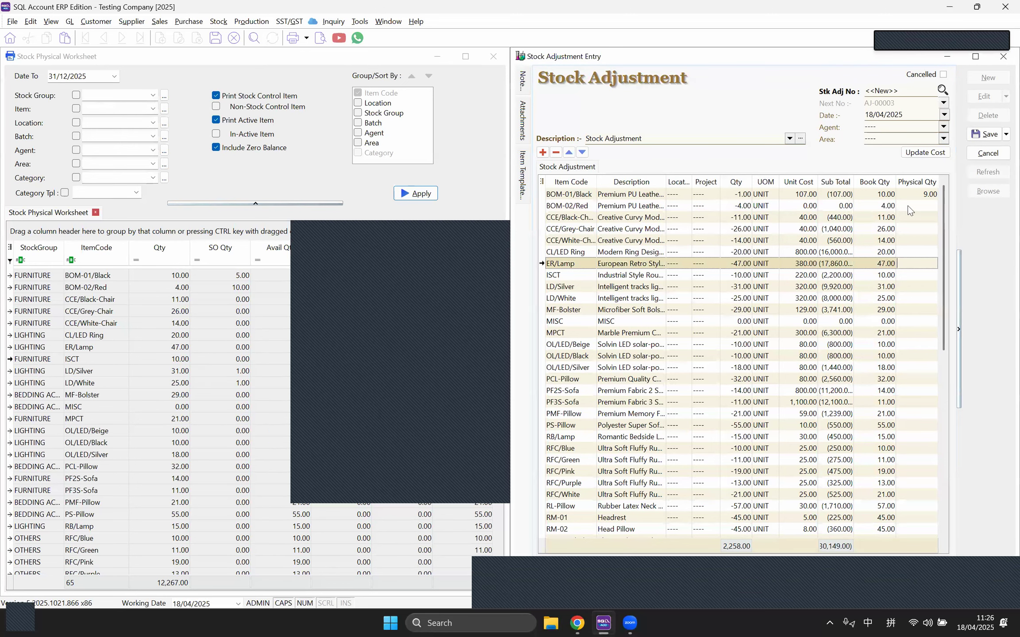
# Step: Delete every adjustment line except BOM-01/Black (-1.00 to physical 9.00) and save AJ-00003
pyautogui.scroll(-2, 902, 301)
pyautogui.scroll(-4, 901, 303)
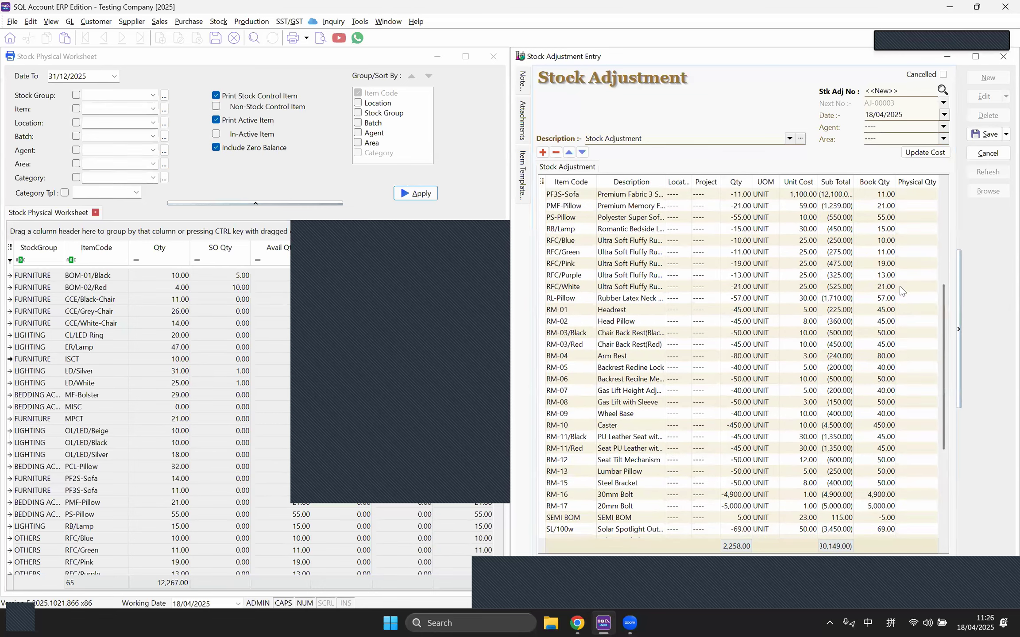
pyautogui.scroll(6, 902, 283)
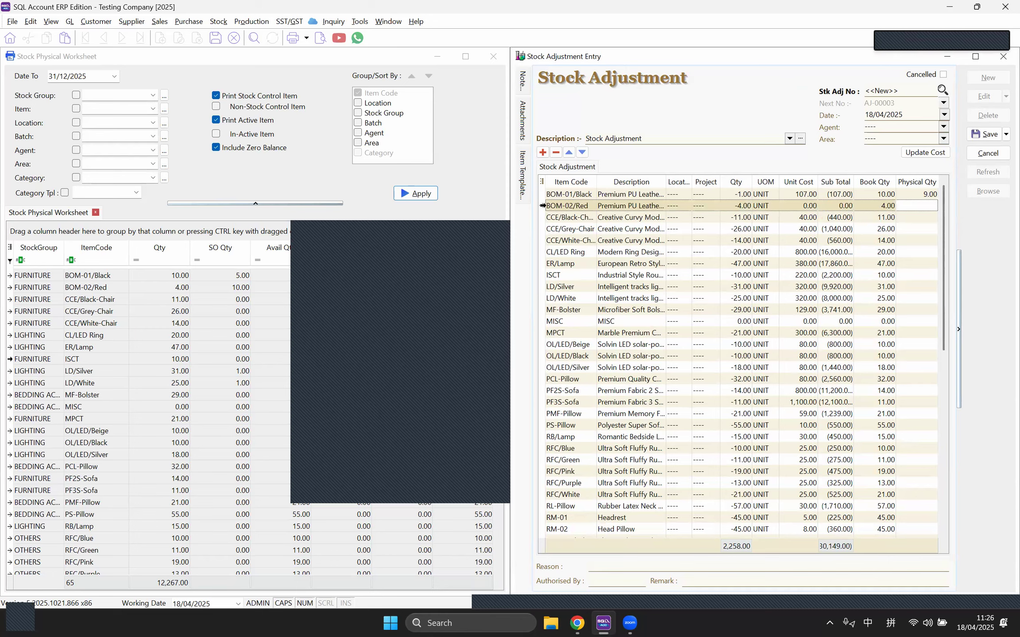
pyautogui.moveTo(944, 246); pyautogui.dragTo(937, 515)
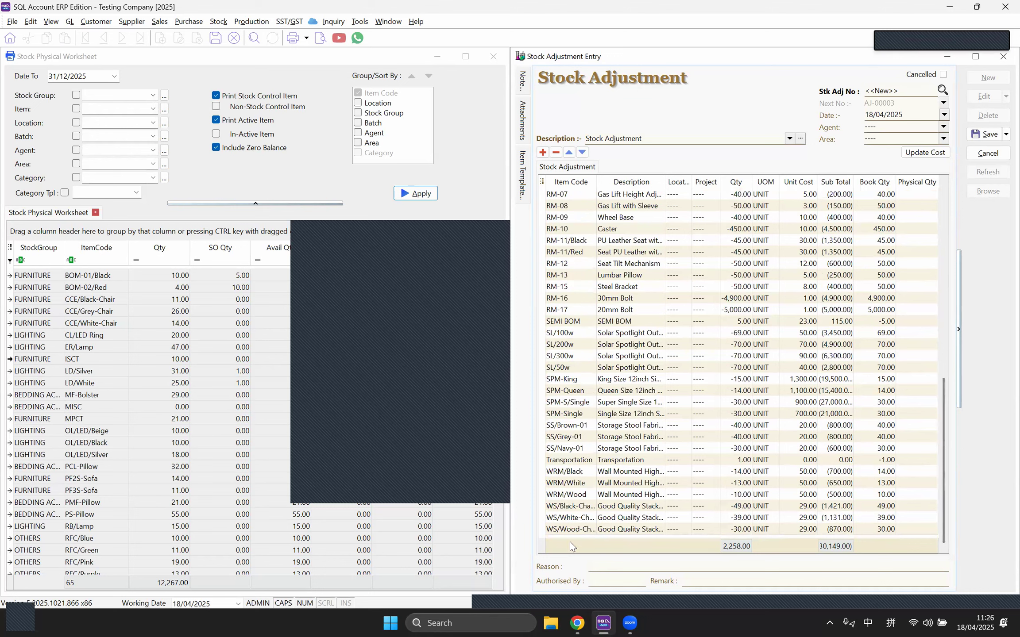
pyautogui.keyDown('shift'); pyautogui.click(544, 530); pyautogui.keyUp('shift')
pyautogui.press('shift')
pyautogui.rightClick(543, 531)
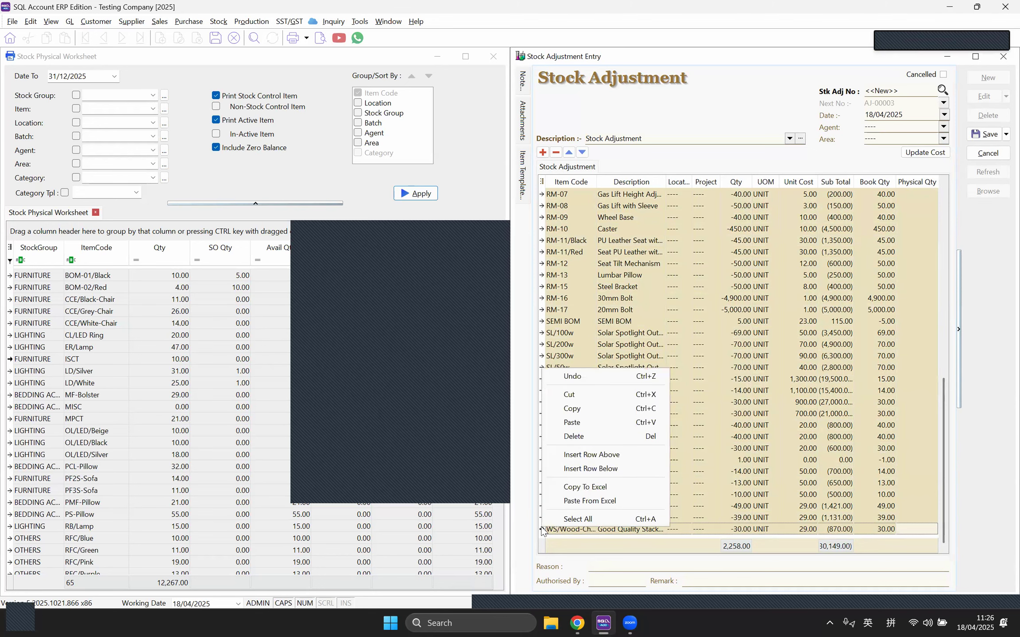
pyautogui.click(575, 436)
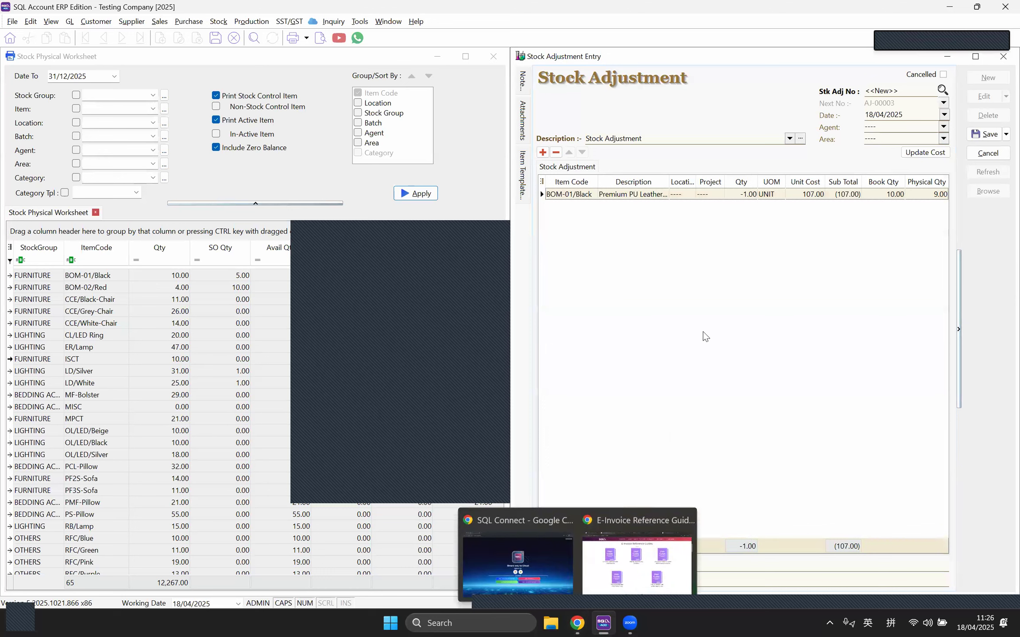
pyautogui.click(983, 134)
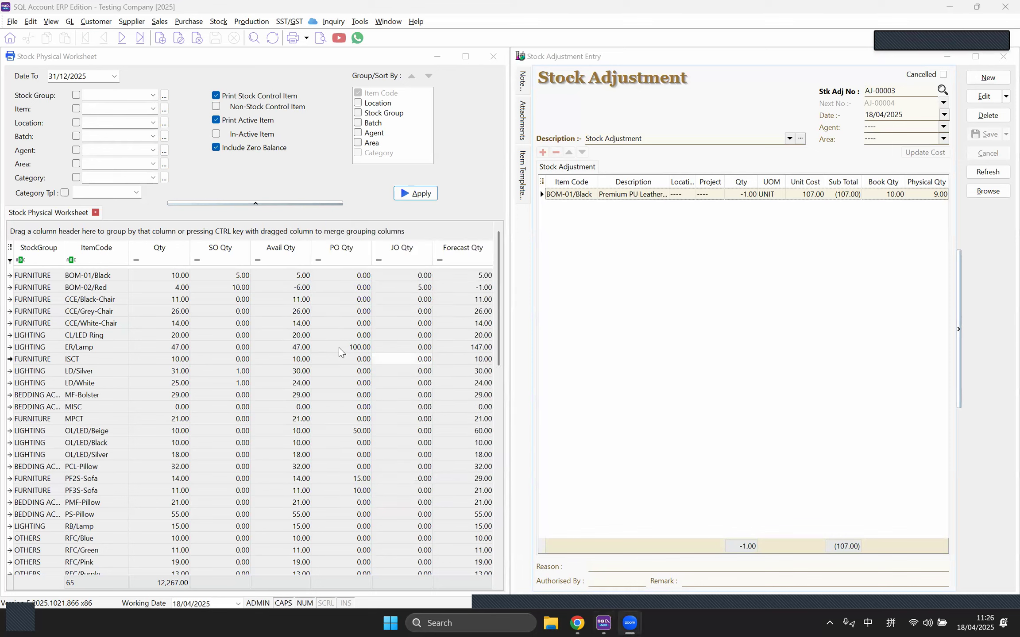
pyautogui.click(305, 348)
# Step: Reopen AJ-00003 for editing and copy all worksheet items, BOM-01/Black through WS/Wood-Chairs, into it
pyautogui.click(98, 277)
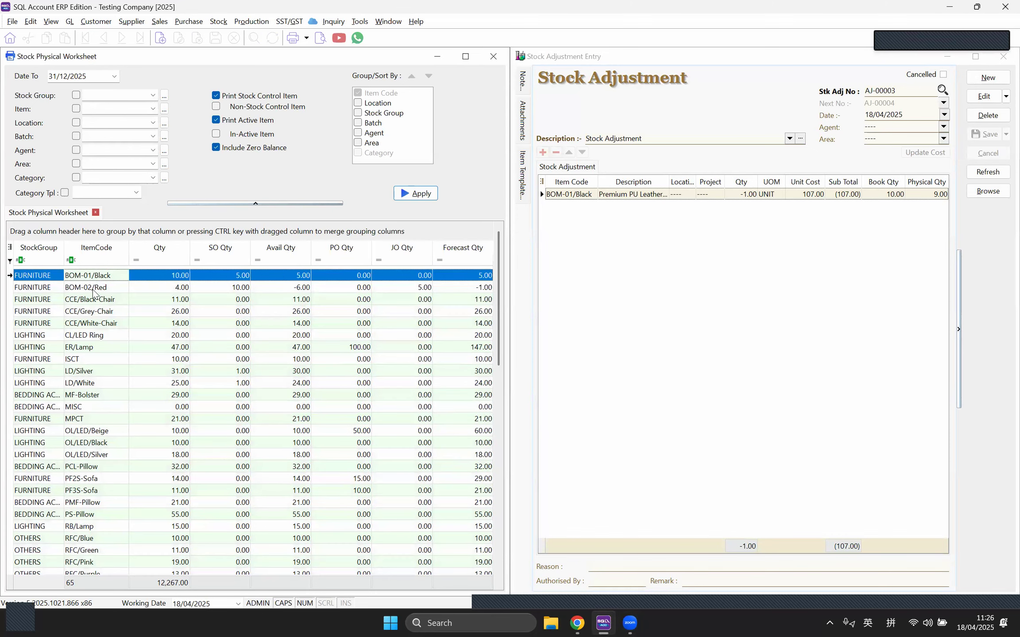
pyautogui.click(93, 289)
pyautogui.moveTo(496, 281); pyautogui.dragTo(486, 549)
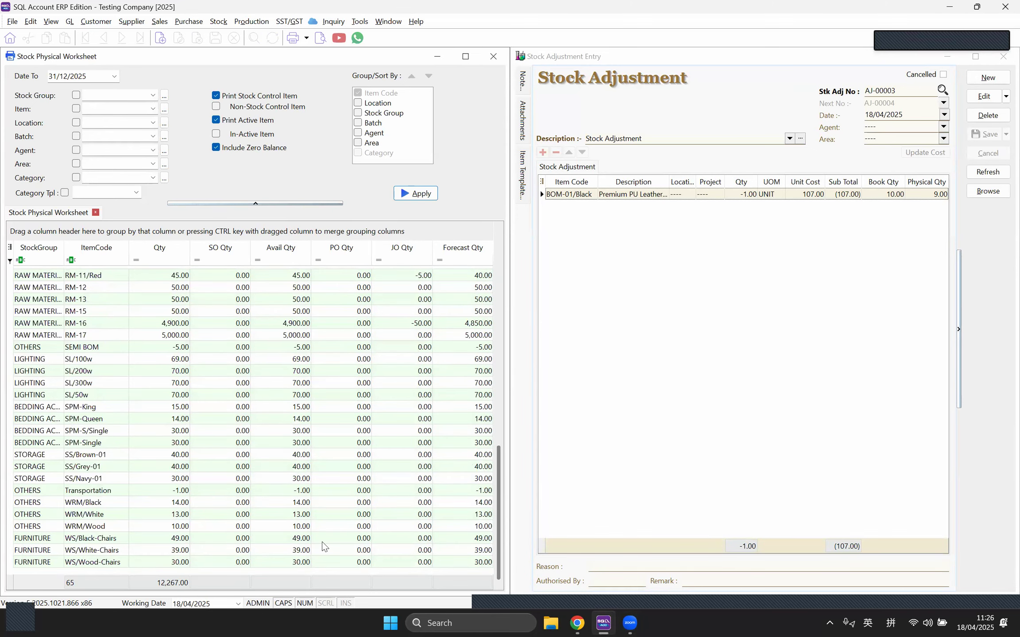
pyautogui.keyDown('shift'); pyautogui.click(131, 563); pyautogui.keyUp('shift')
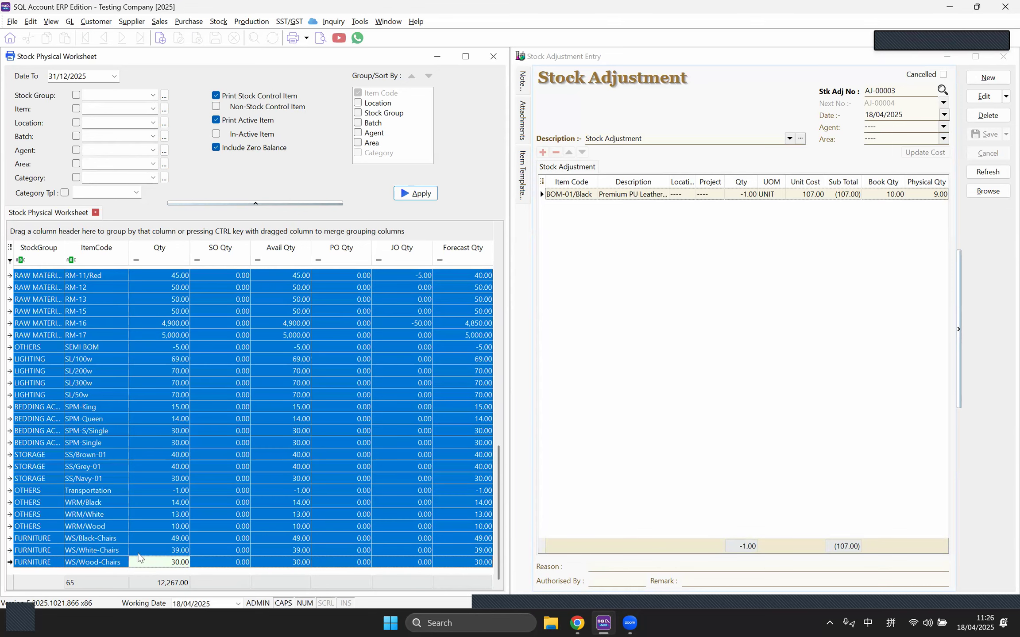
pyautogui.moveTo(388, 420); pyautogui.dragTo(787, 328)
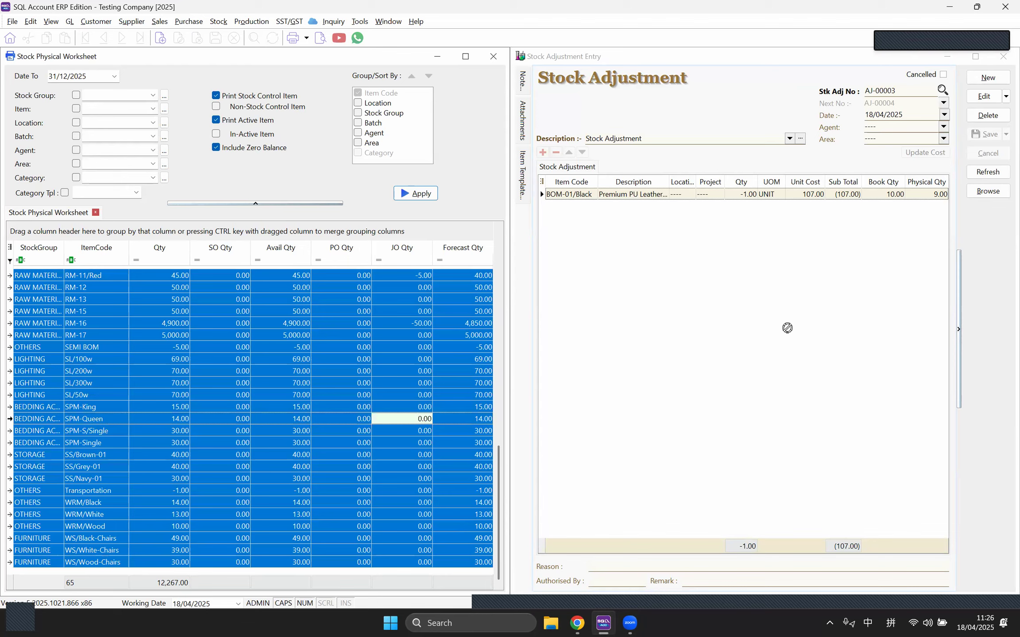
pyautogui.click(984, 96)
pyautogui.click(203, 458)
pyautogui.moveTo(621, 345); pyautogui.dragTo(623, 346)
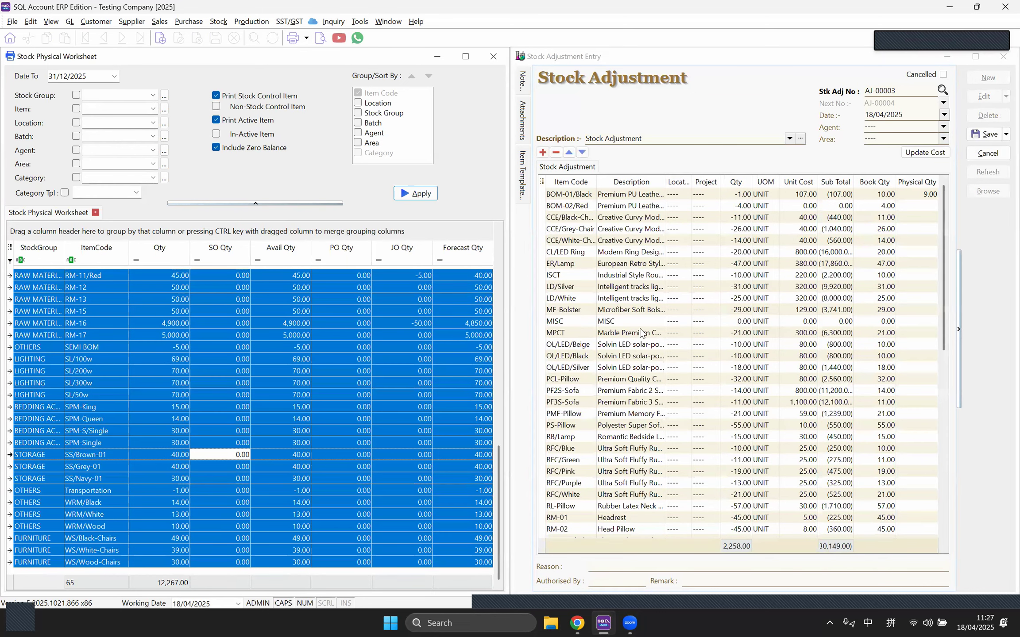
pyautogui.click(989, 258)
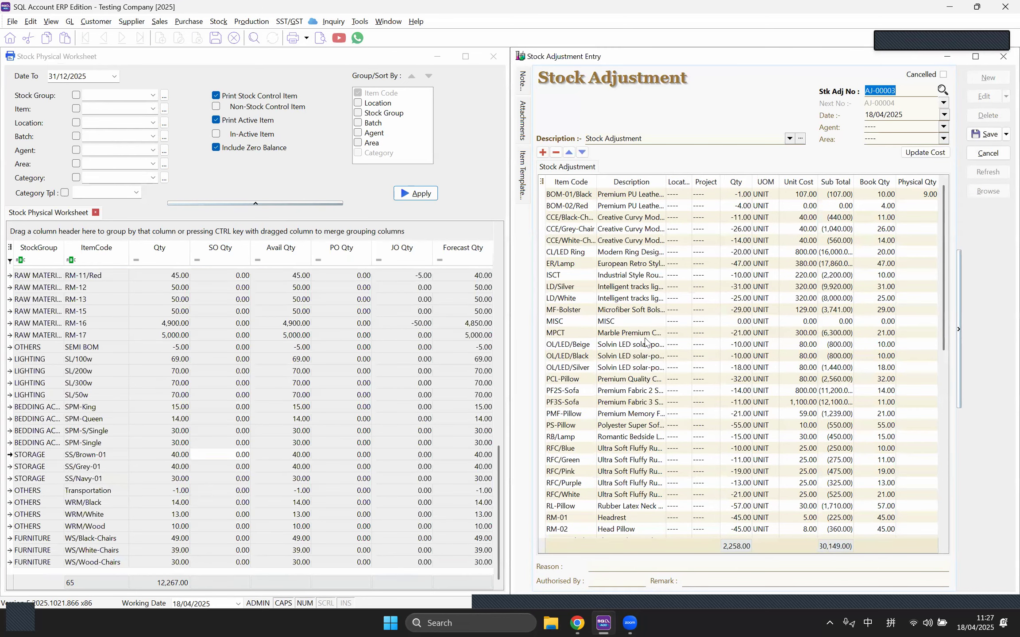
# Step: Open the Stock Document Listing maximised and generate the Stock Received Listing for all dates
pyautogui.click(222, 25)
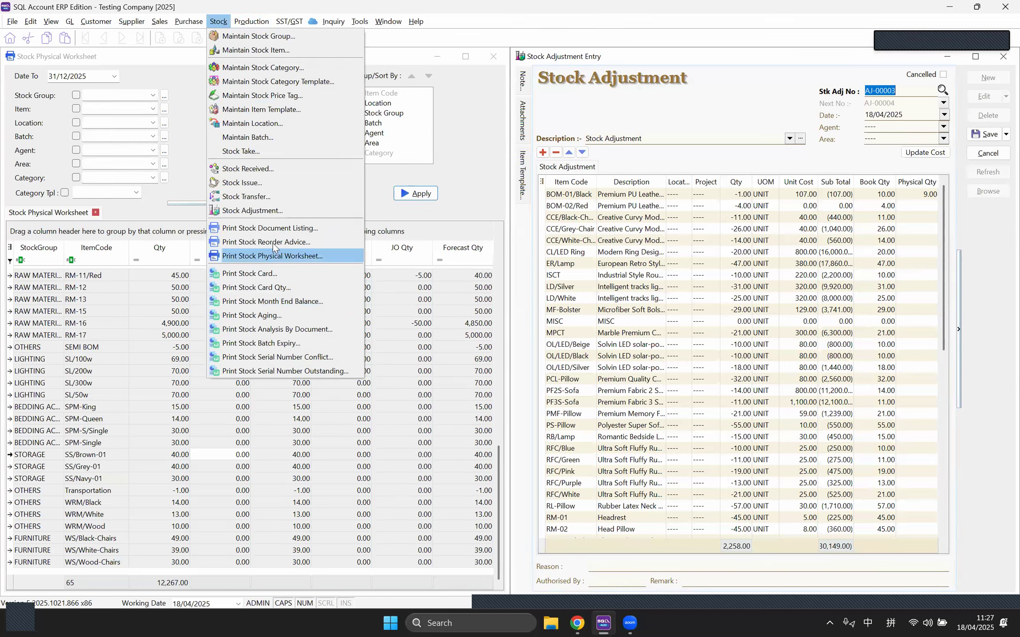
pyautogui.click(269, 229)
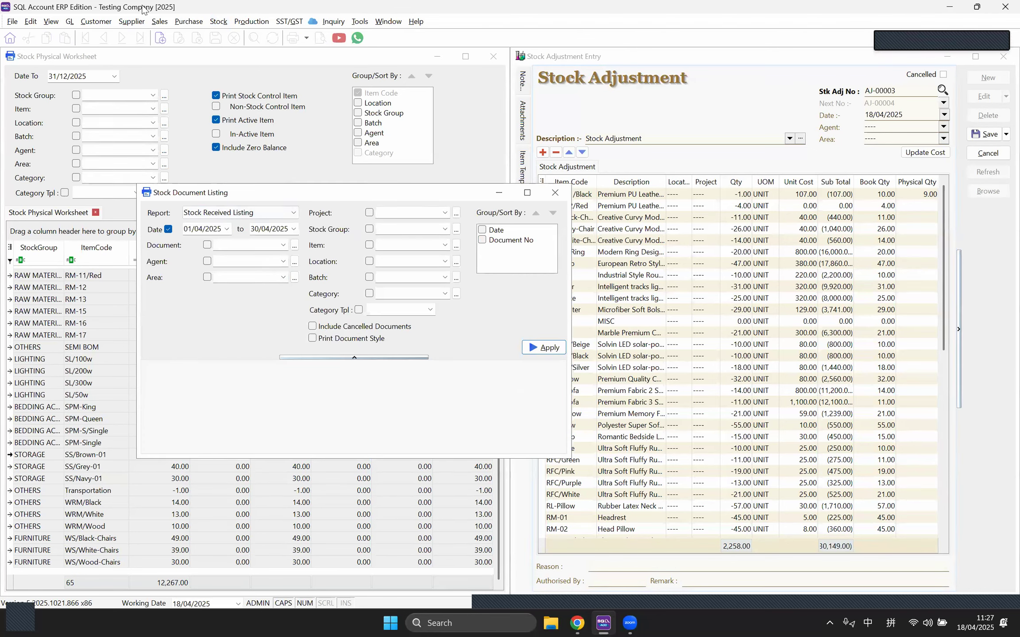
pyautogui.click(155, 25)
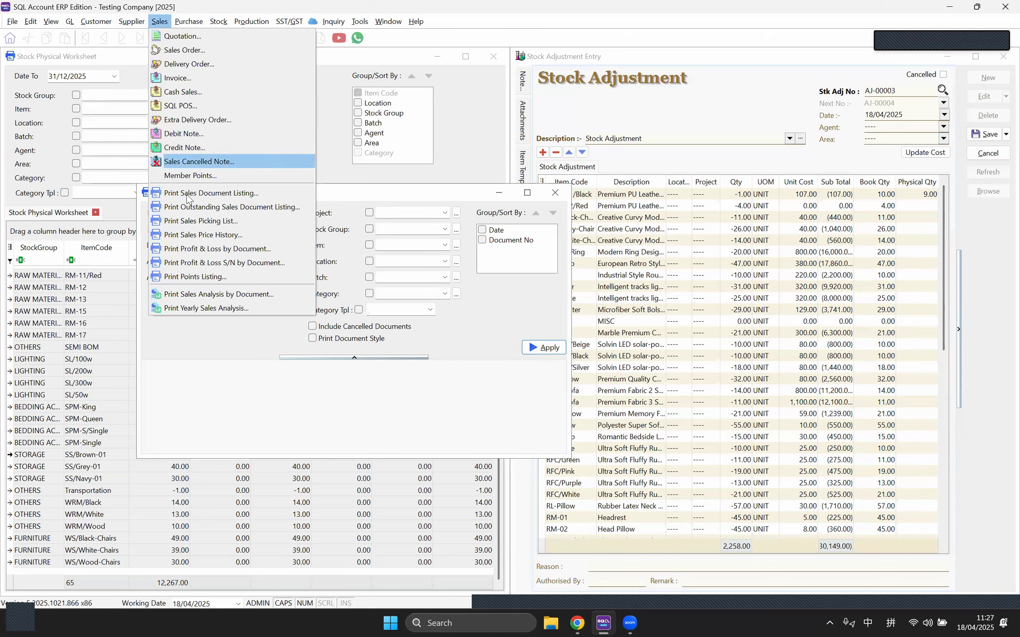
pyautogui.moveTo(188, 26)
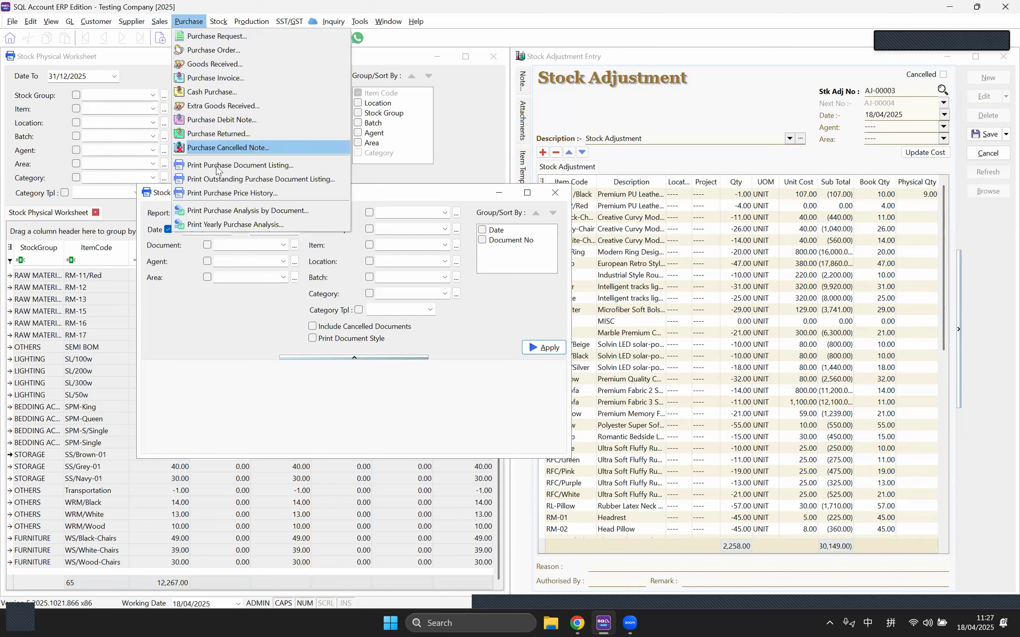
pyautogui.click(209, 305)
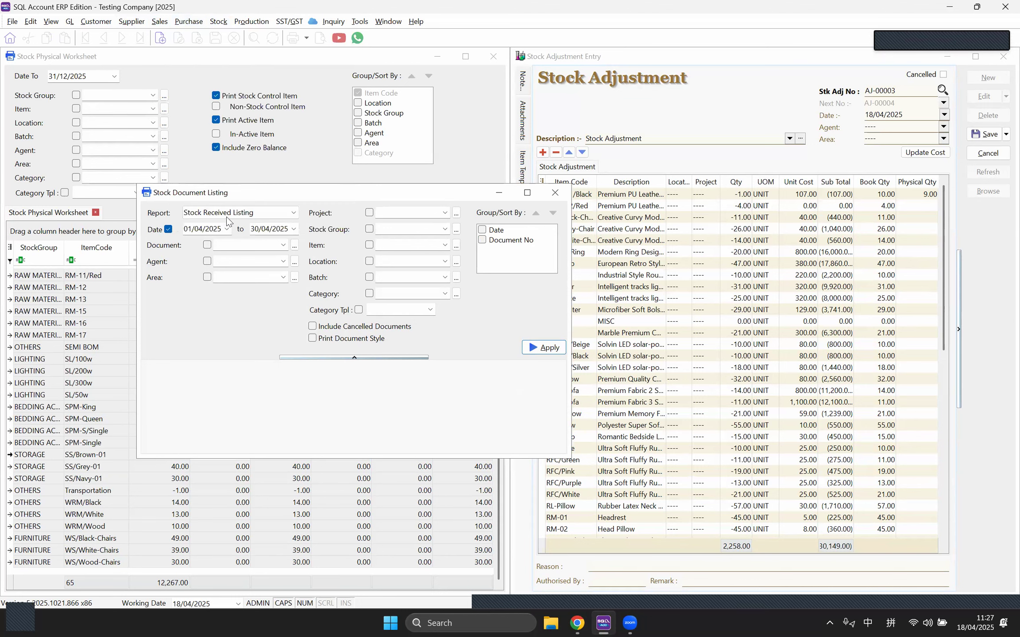
pyautogui.doubleClick(239, 196)
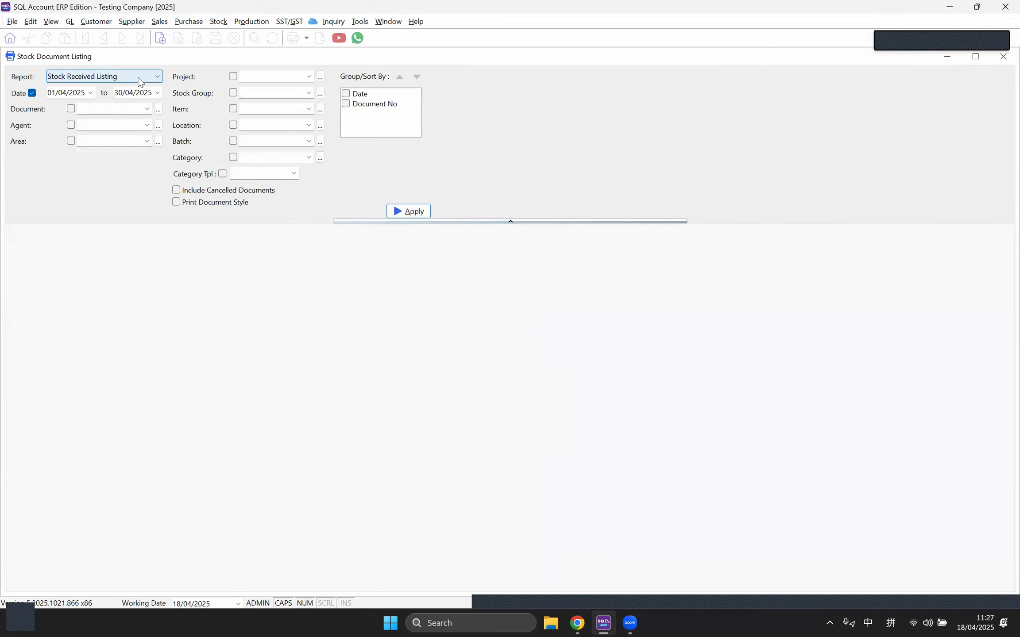
pyautogui.click(132, 80)
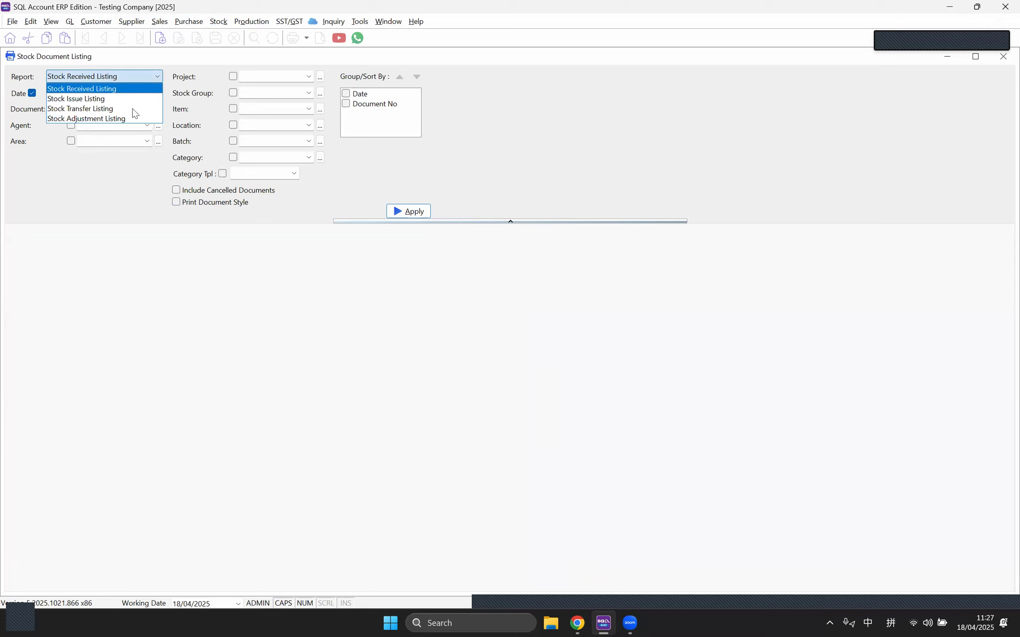
pyautogui.click(93, 90)
pyautogui.click(32, 93)
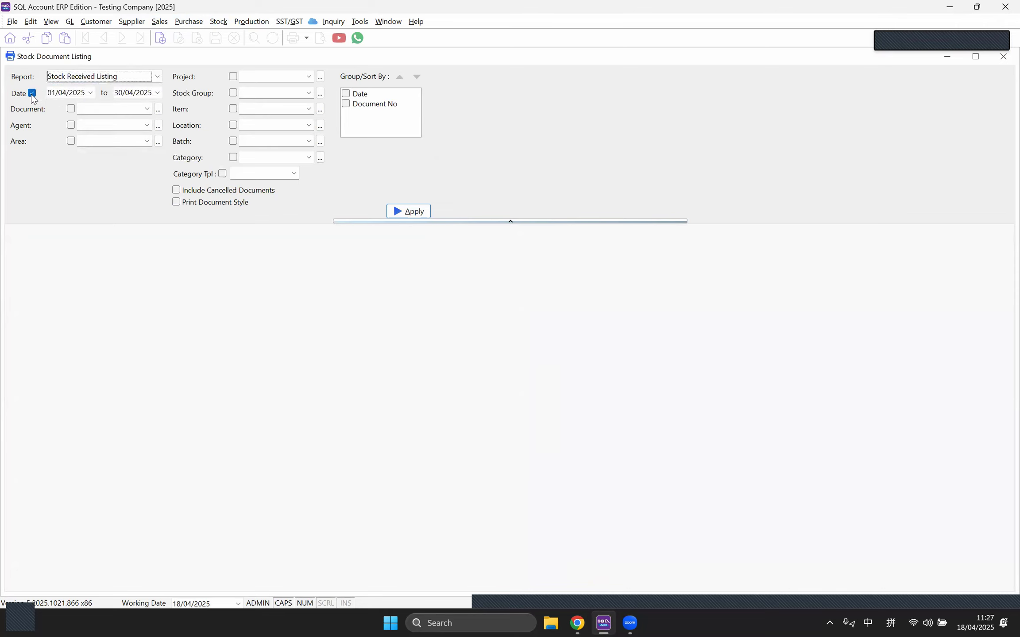
pyautogui.click(408, 211)
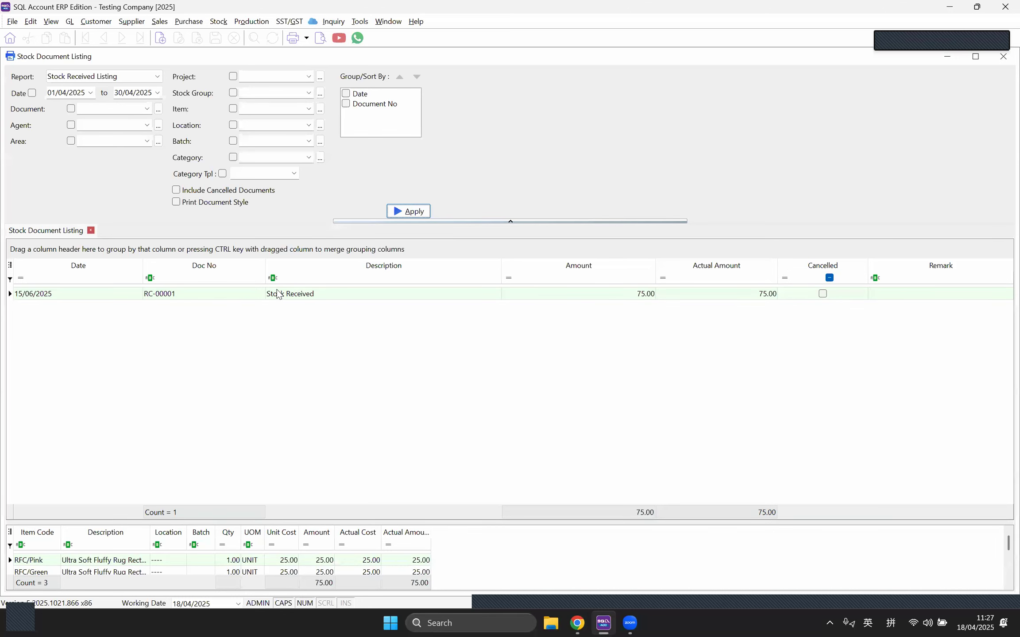
# Step: Preview the Stock Received Listing at page width with item details, then close it
pyautogui.click(318, 41)
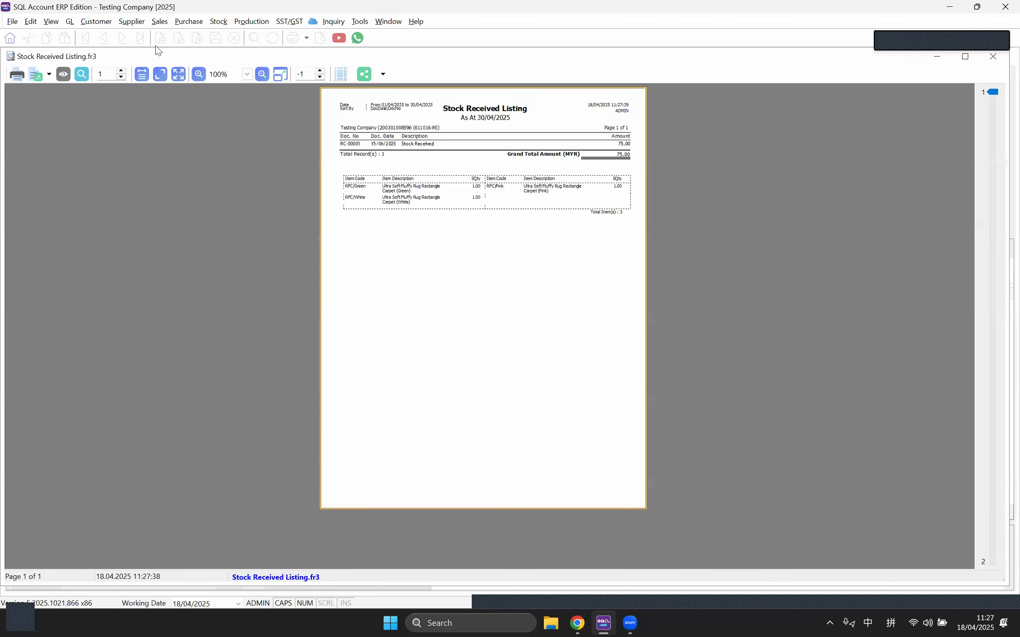
pyautogui.click(142, 74)
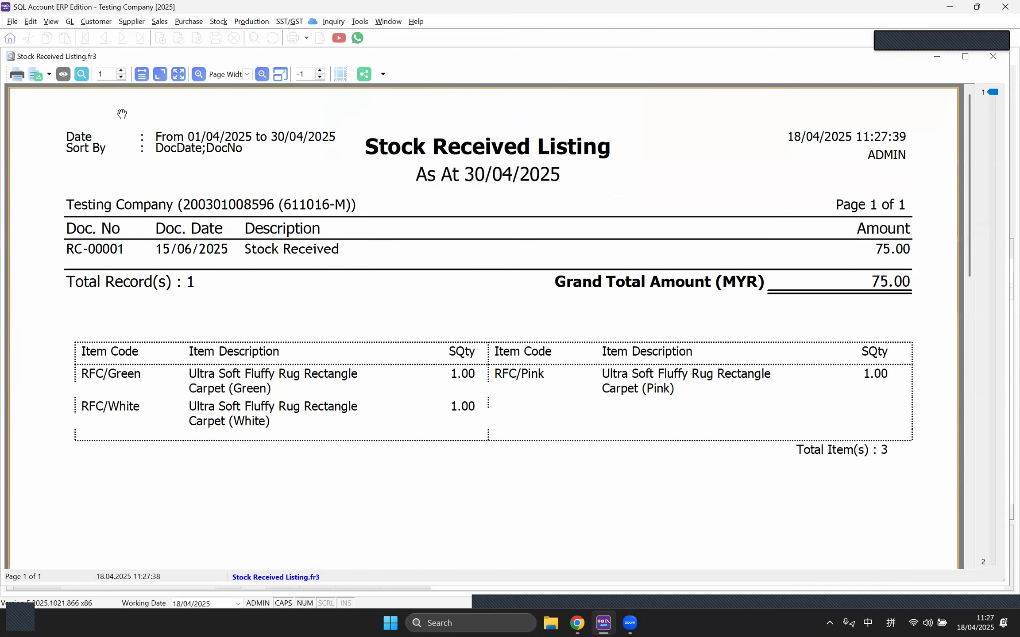
pyautogui.click(62, 75)
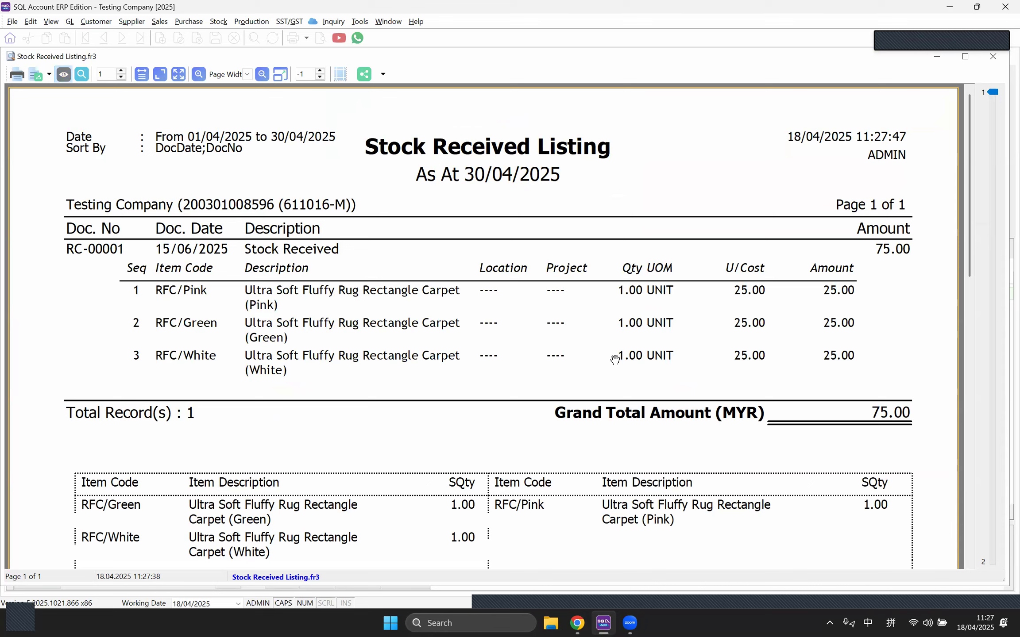
pyautogui.click(991, 58)
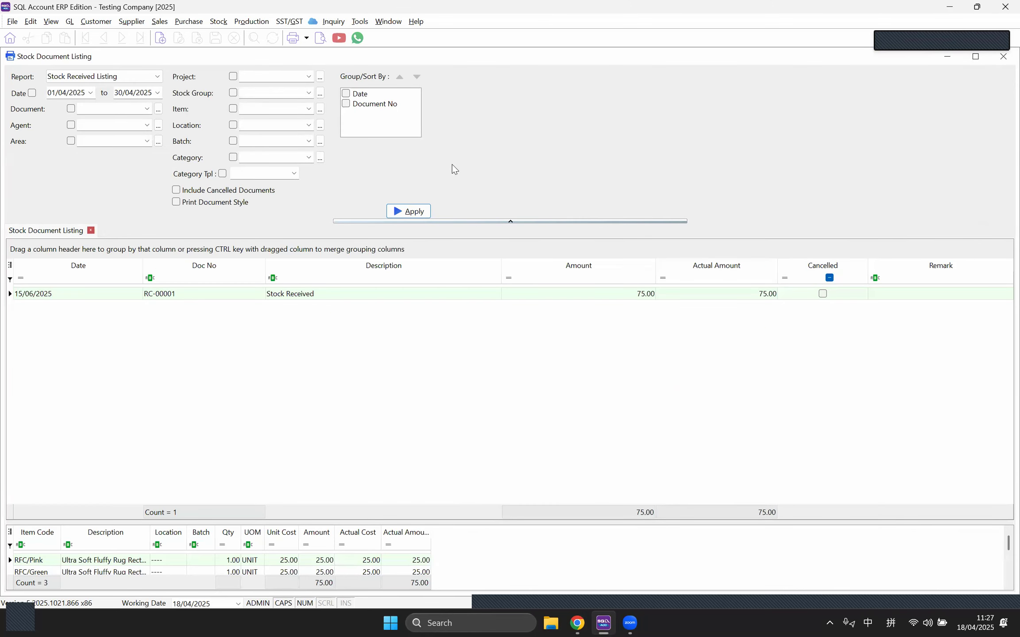
# Step: Regenerate the listing in document style and preview it in the Stock Received - Actual cost format
pyautogui.click(176, 204)
pyautogui.click(408, 211)
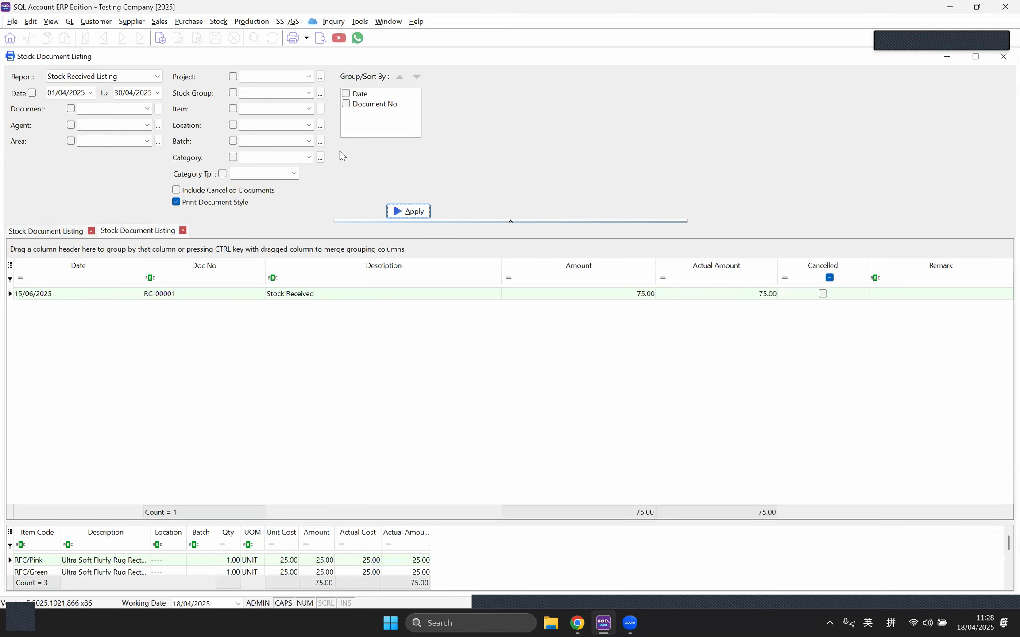
pyautogui.click(320, 38)
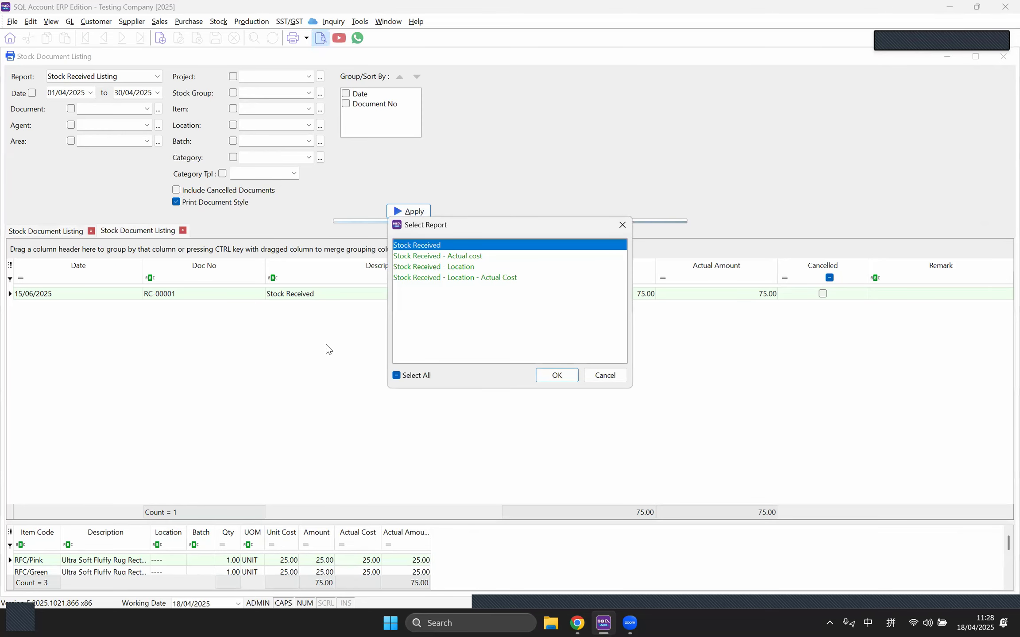
pyautogui.click(455, 279)
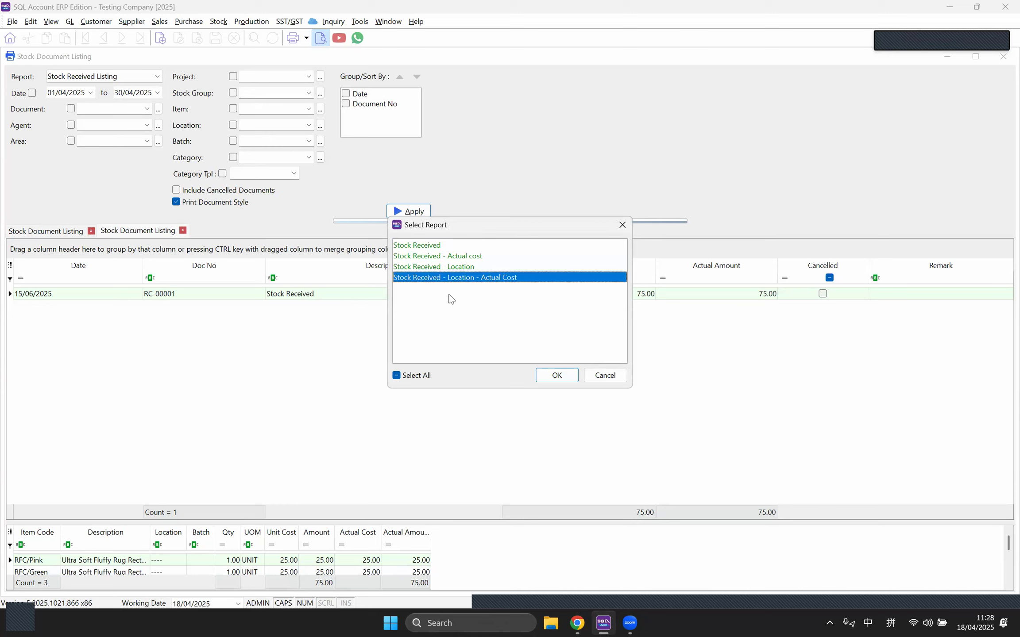
pyautogui.click(455, 258)
pyautogui.click(563, 375)
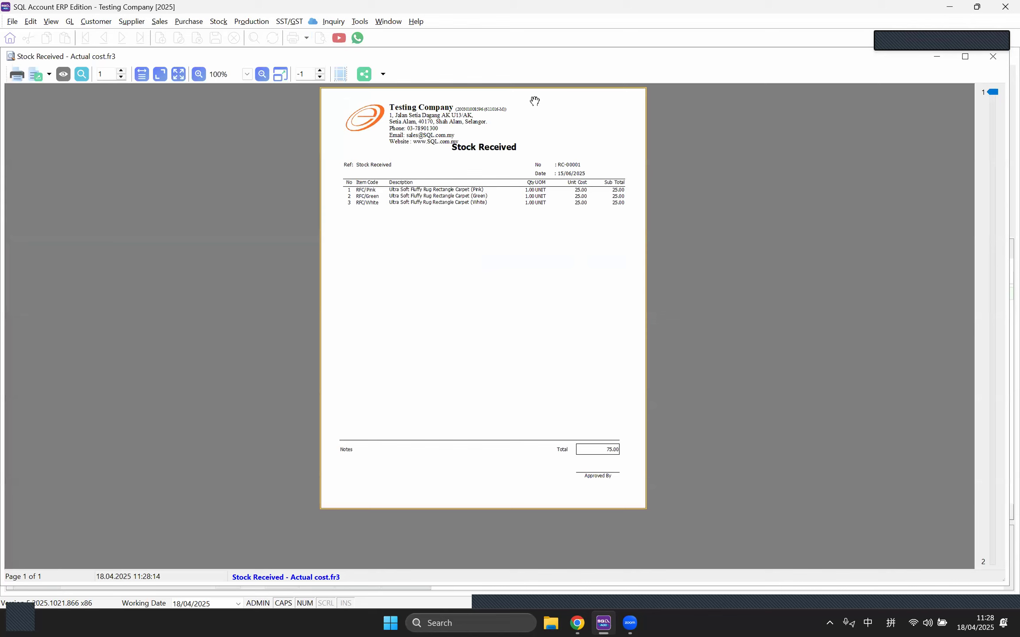
pyautogui.click(993, 57)
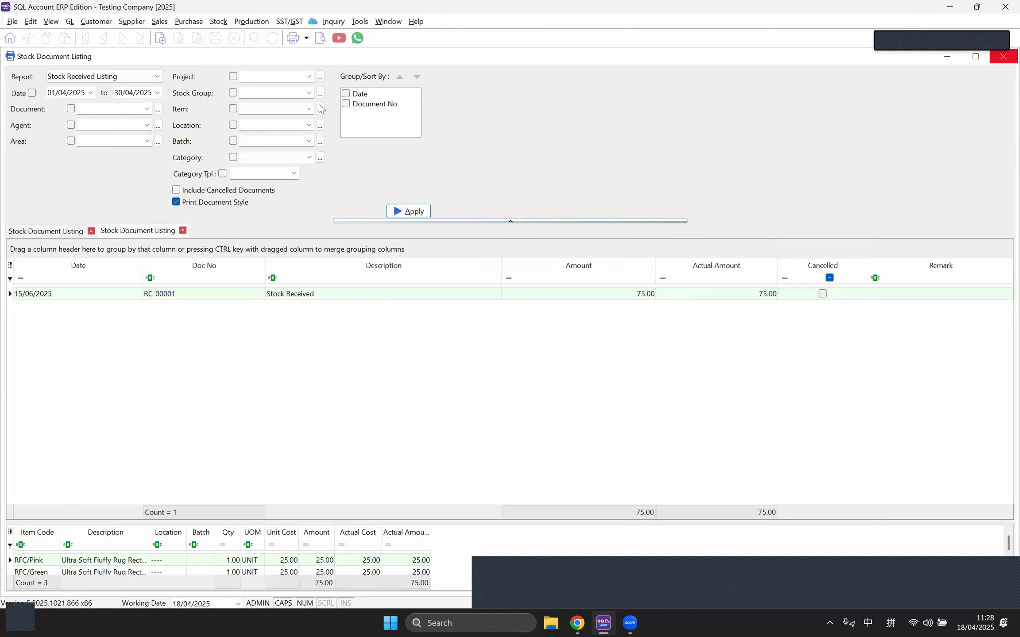
pyautogui.click(130, 78)
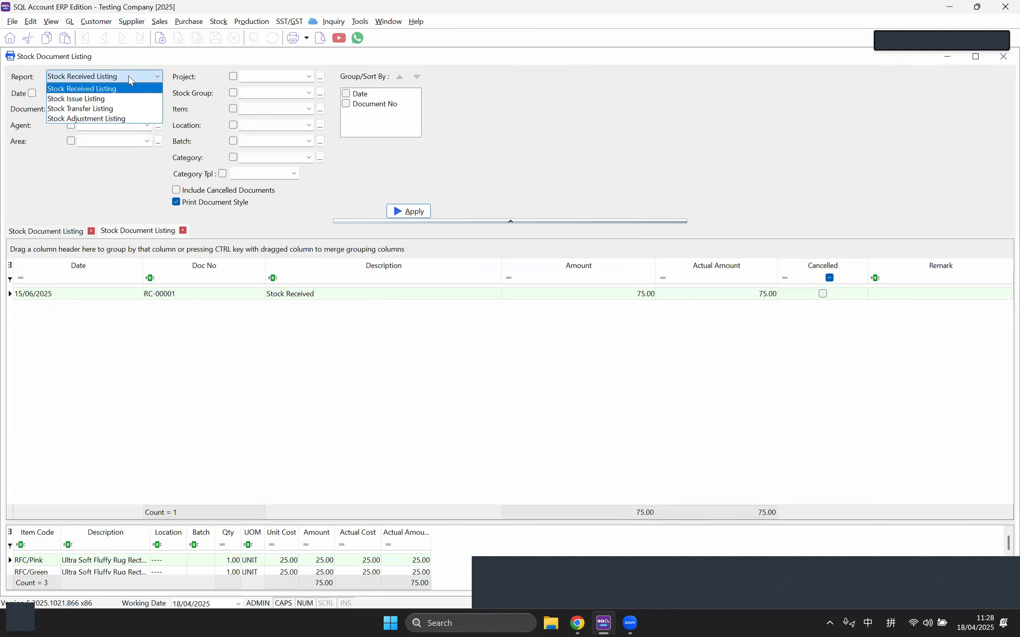
# Step: Open the Stock Reorder Advice maximised and generate its results
pyautogui.click(227, 24)
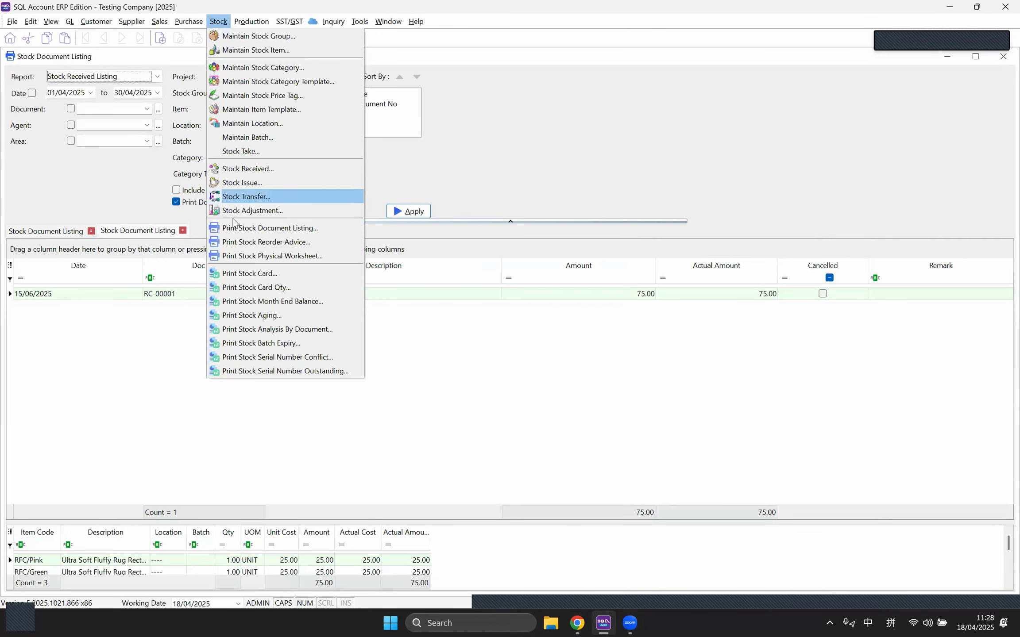
pyautogui.click(240, 243)
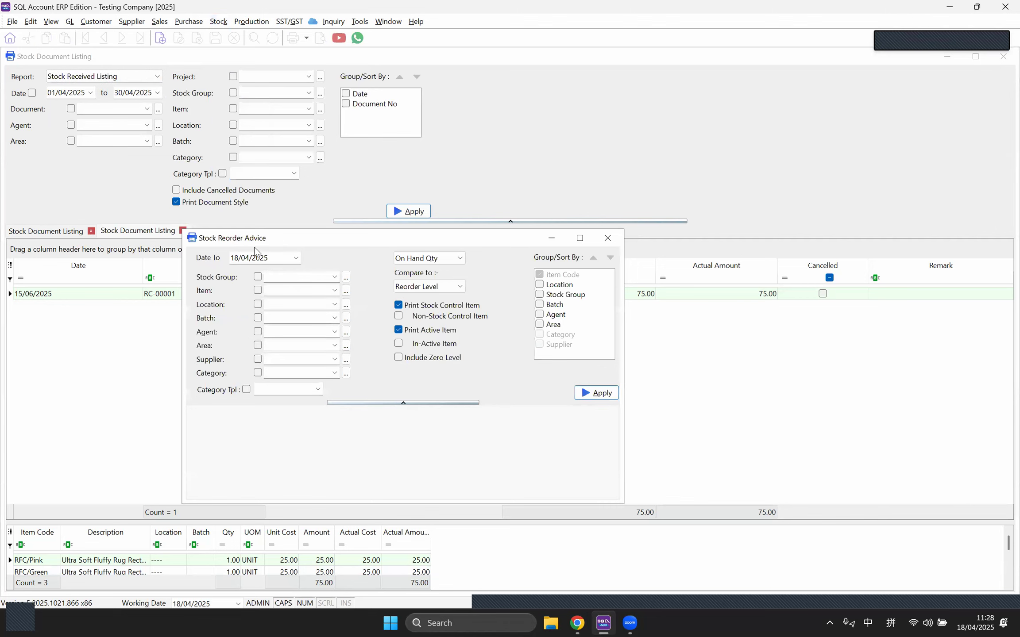
pyautogui.doubleClick(280, 232)
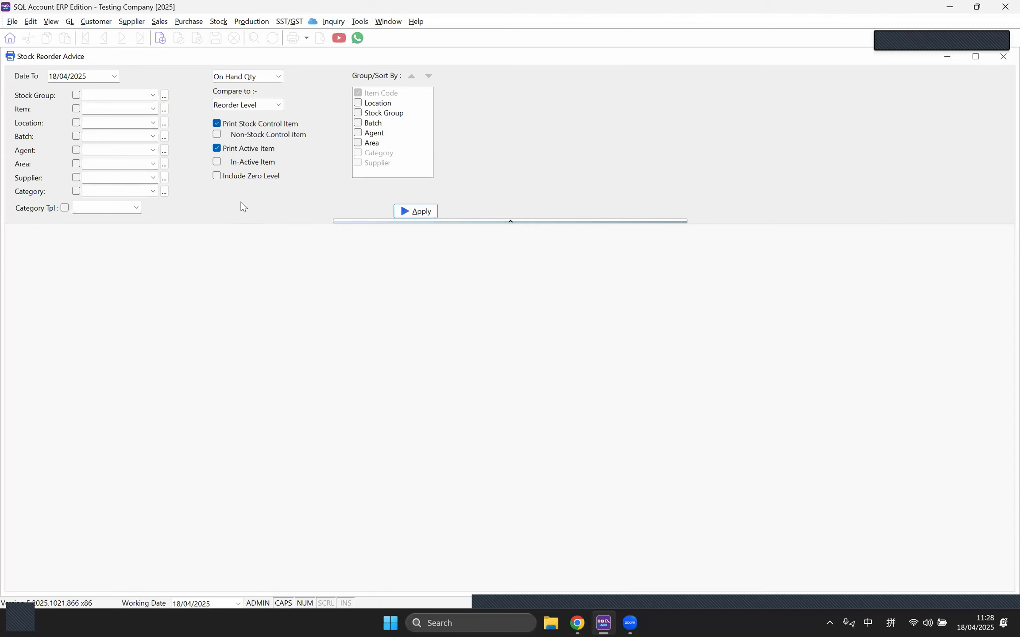
pyautogui.click(414, 211)
# Step: Preview the Level 1 reorder report at page width, scroll through it, then close it
pyautogui.click(320, 38)
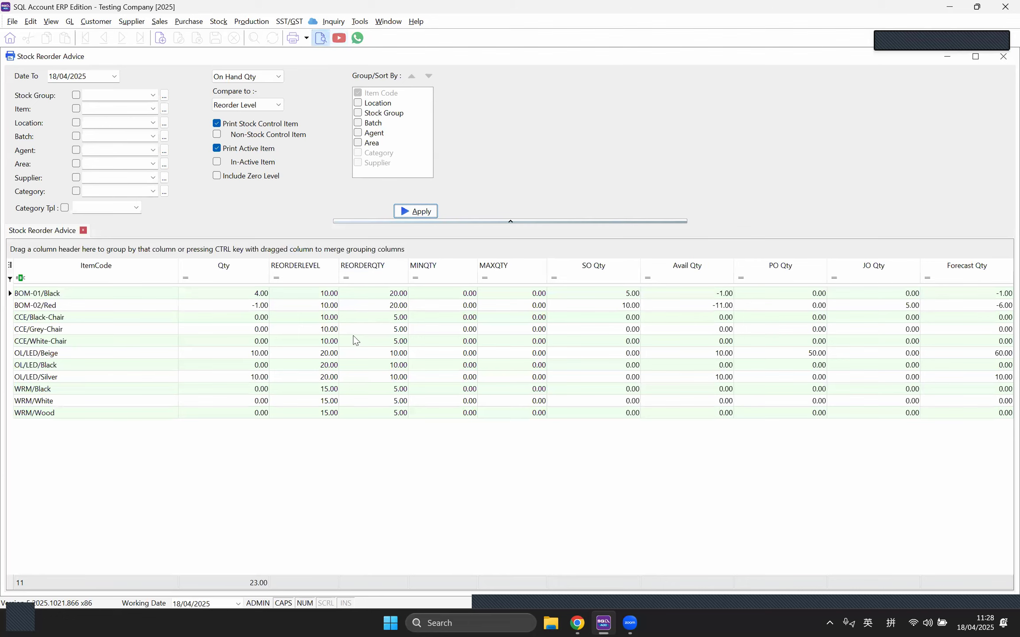
pyautogui.doubleClick(486, 246)
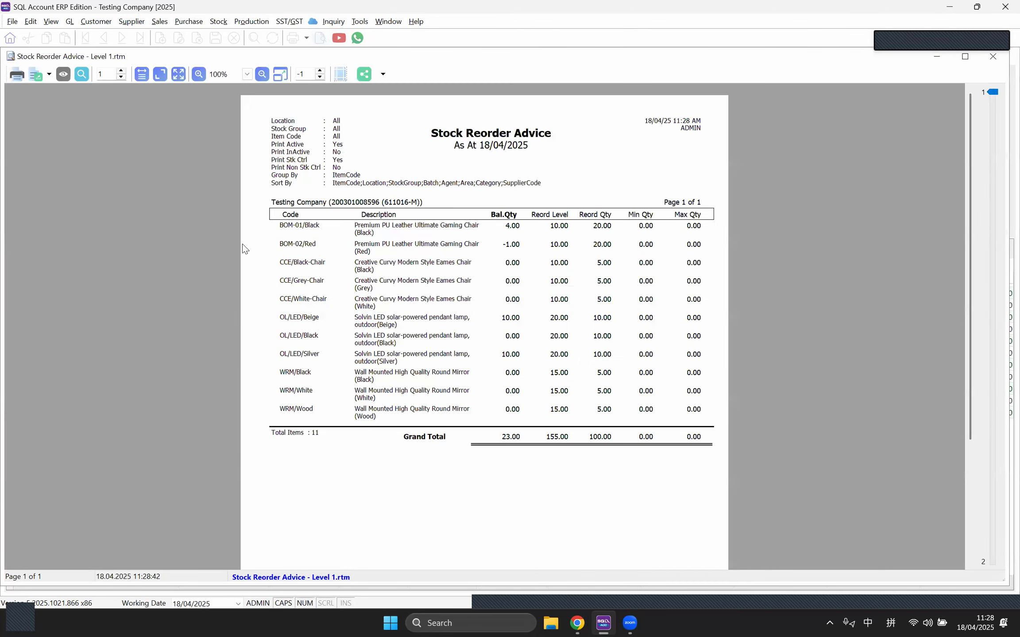
pyautogui.click(142, 74)
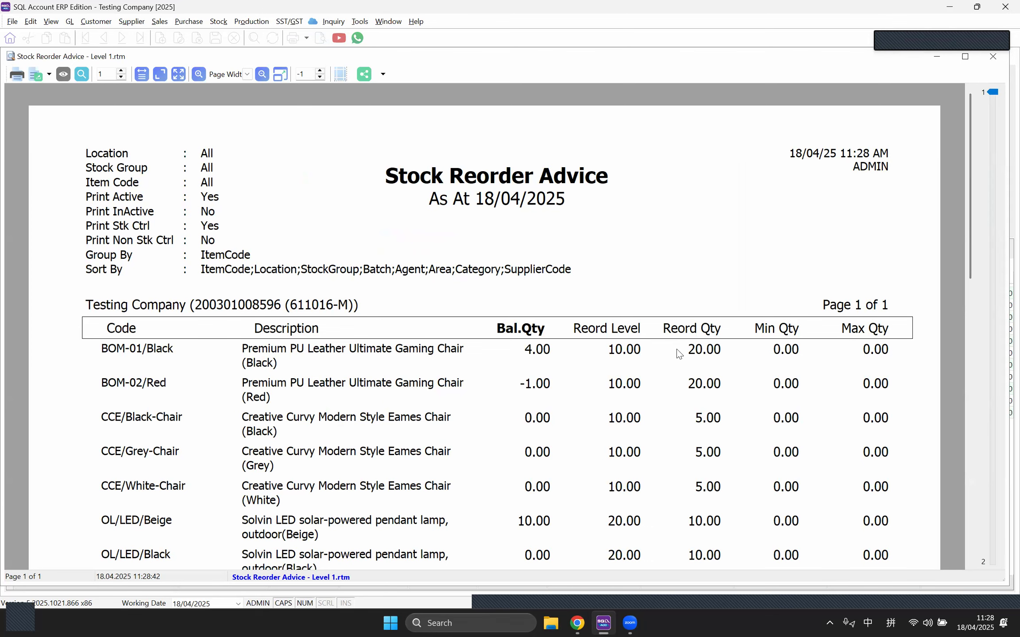
pyautogui.scroll(-1, 678, 354)
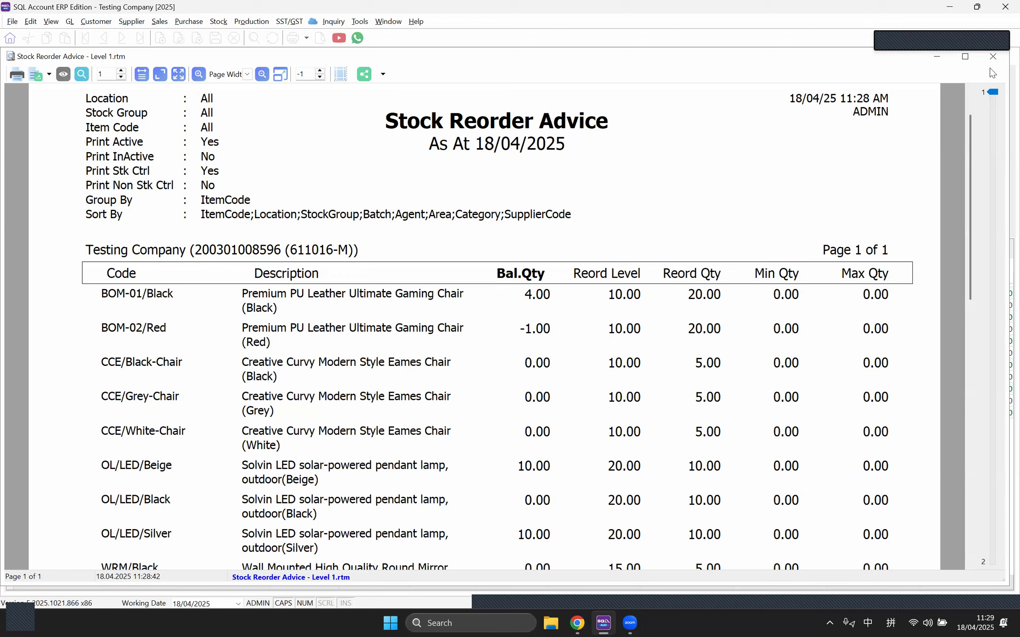
pyautogui.scroll(-2, 673, 249)
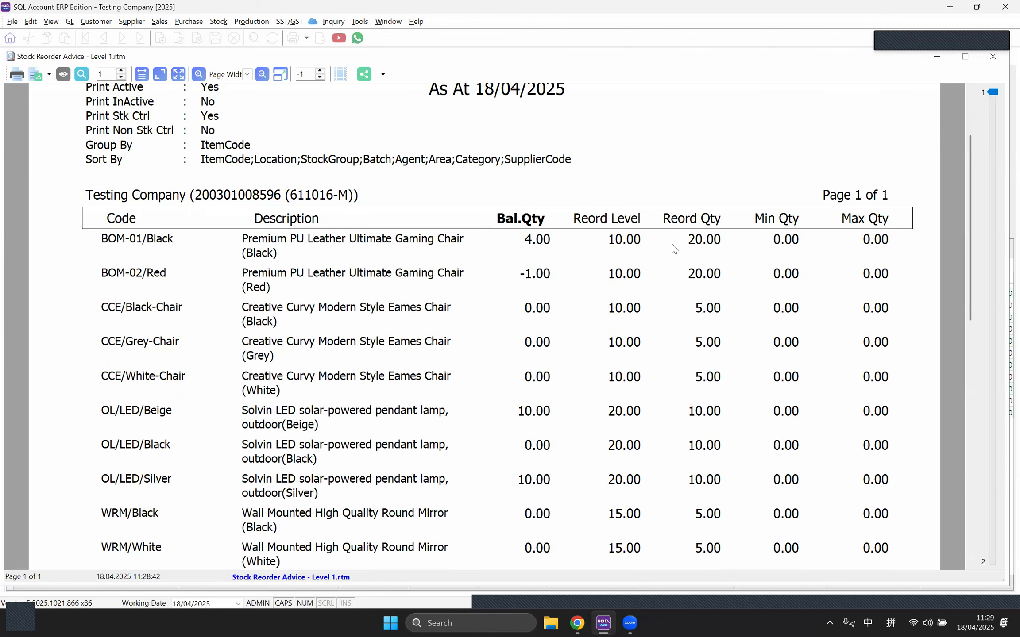
pyautogui.scroll(-2, 674, 248)
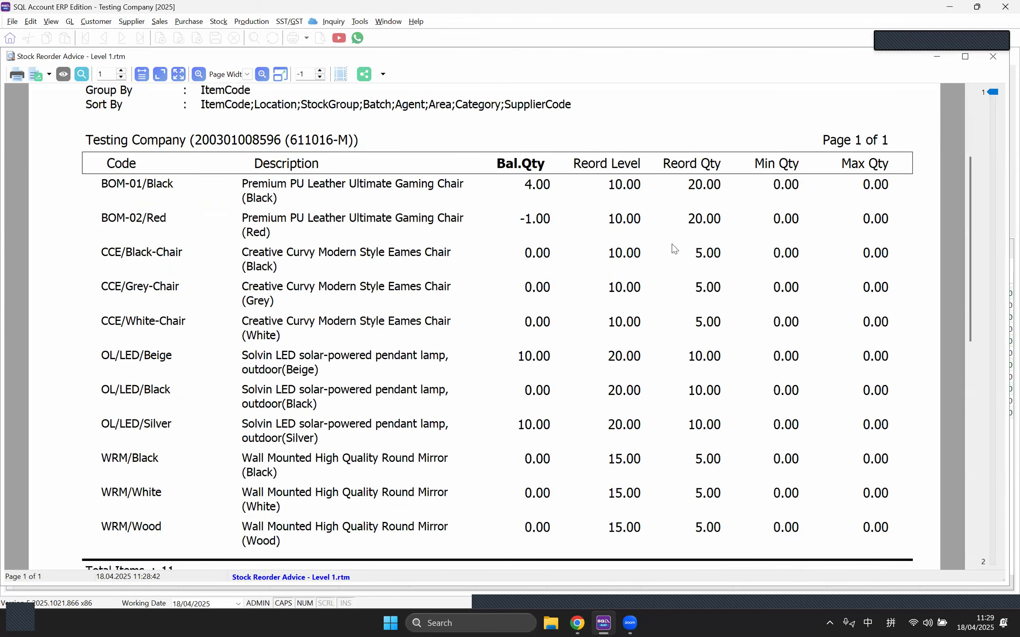
pyautogui.scroll(2, 674, 249)
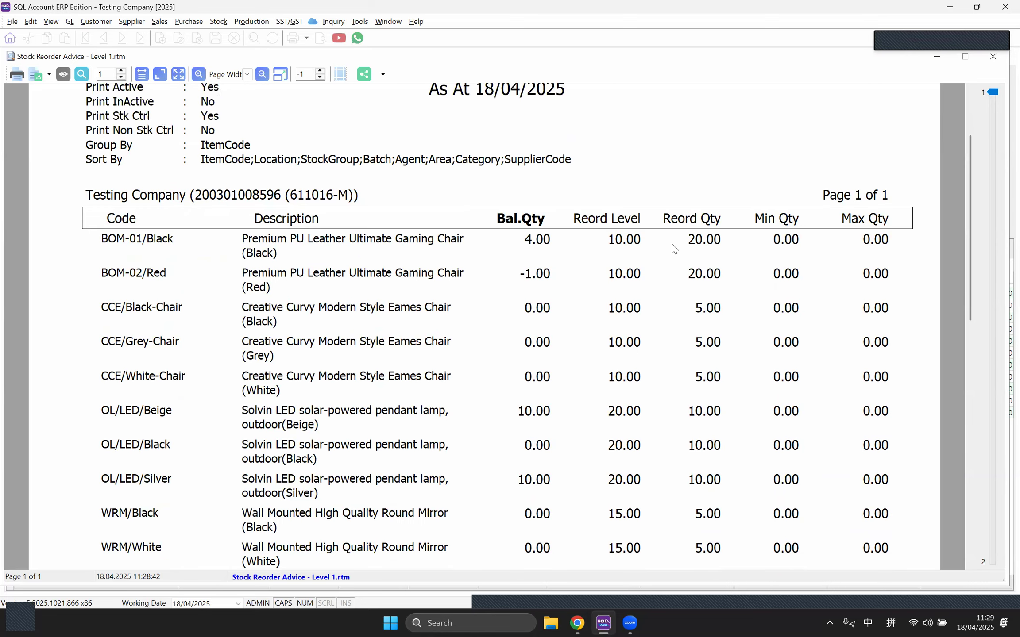
pyautogui.scroll(3, 674, 249)
pyautogui.click(986, 58)
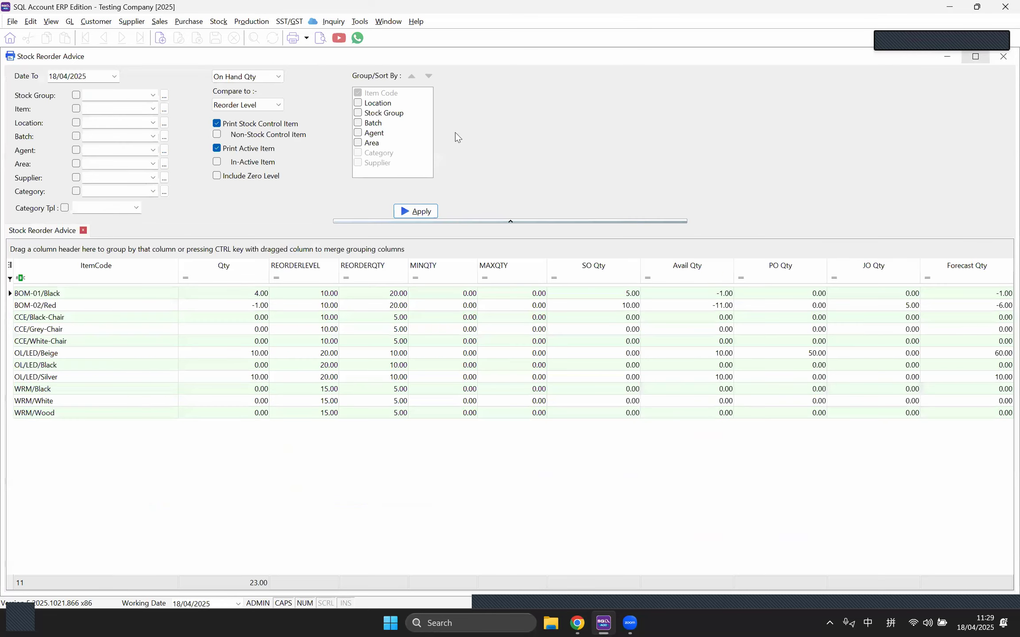
pyautogui.click(320, 38)
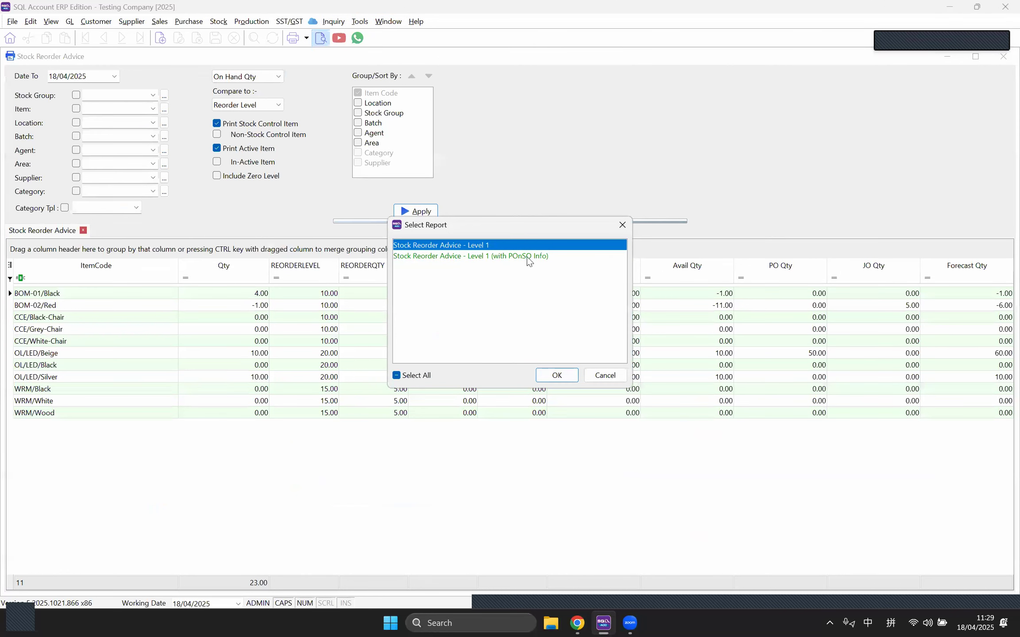
pyautogui.click(510, 258)
pyautogui.click(494, 247)
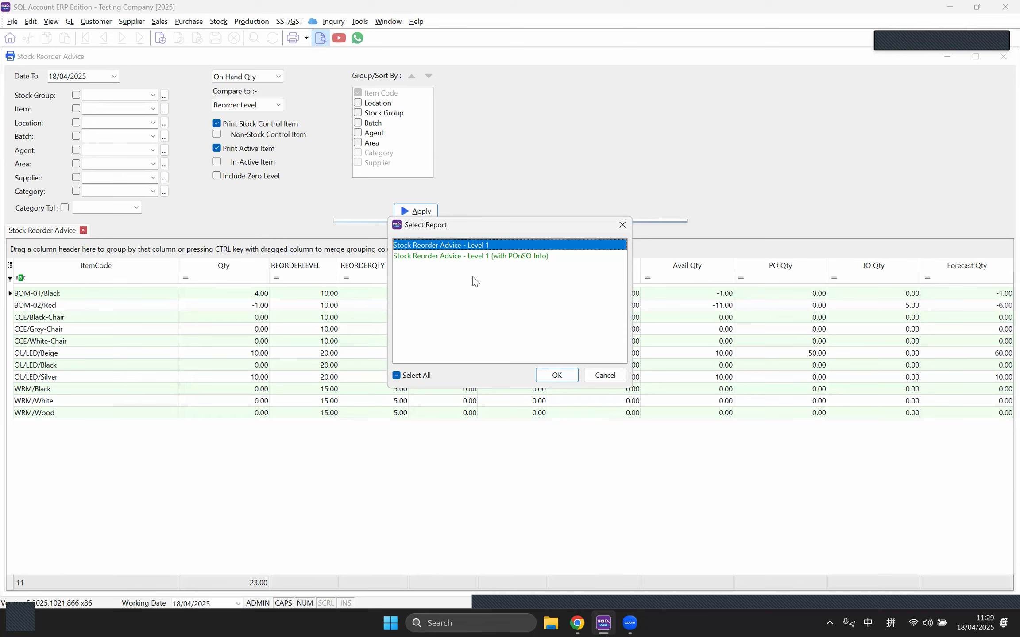
pyautogui.click(481, 257)
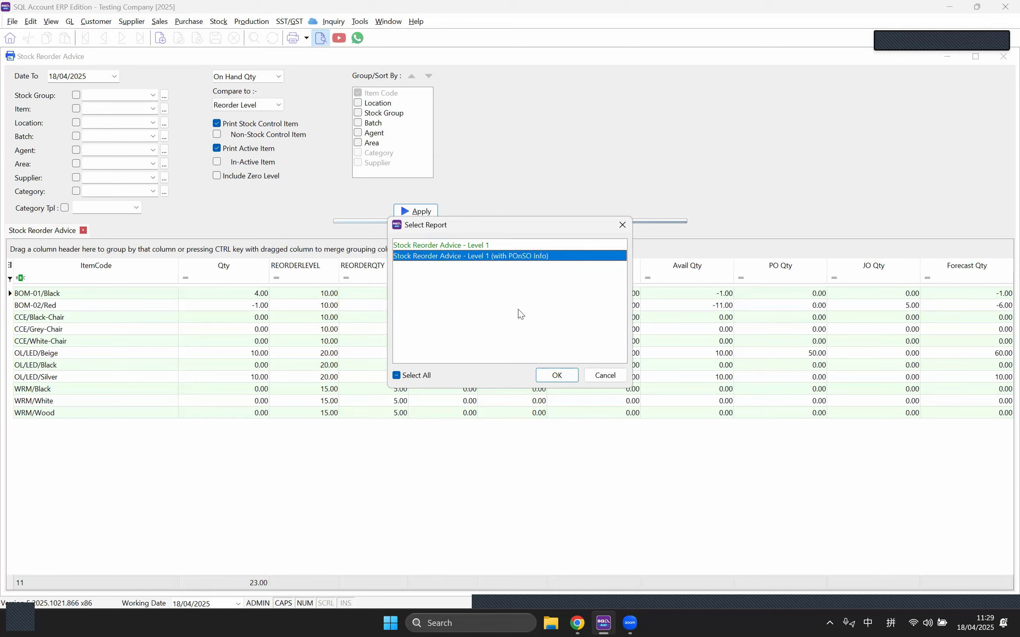
pyautogui.click(548, 376)
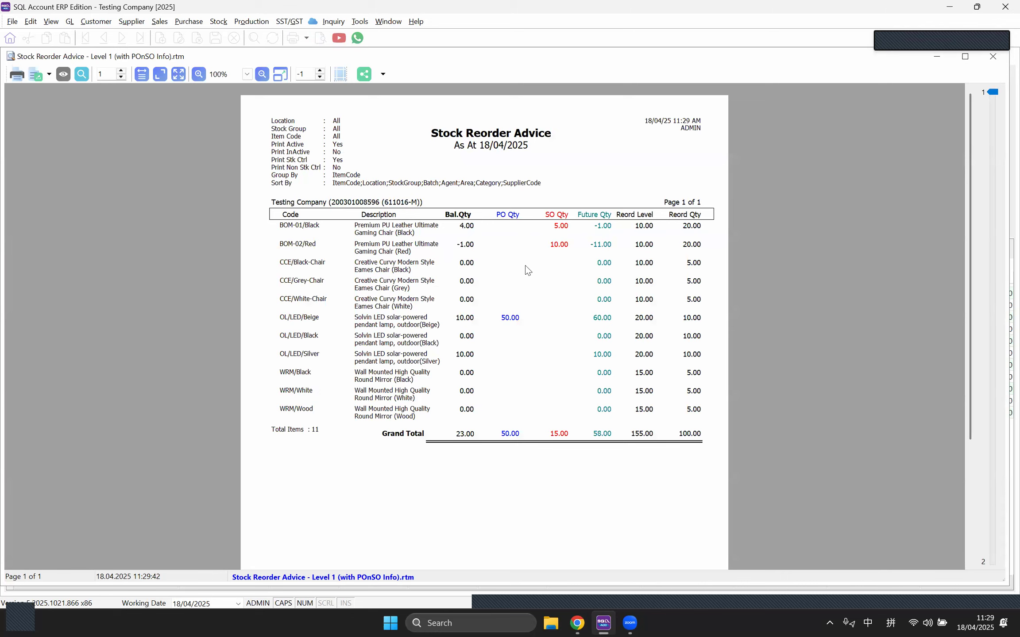
pyautogui.click(992, 56)
pyautogui.click(219, 21)
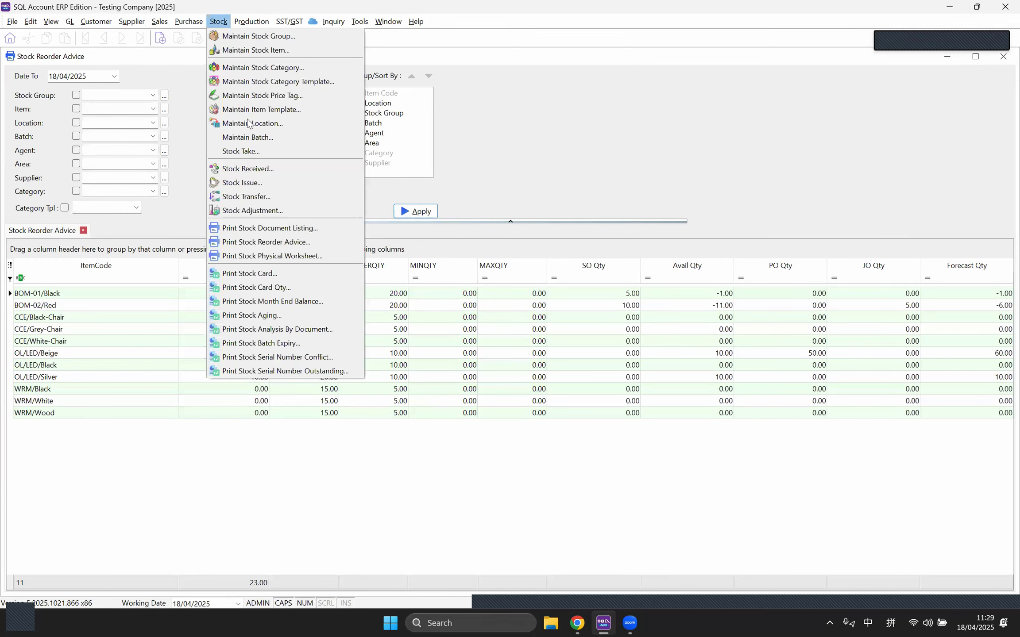
# Step: Generate the April 2025 Stock Card Qty and review its Level 1 preview at page width
pyautogui.click(287, 288)
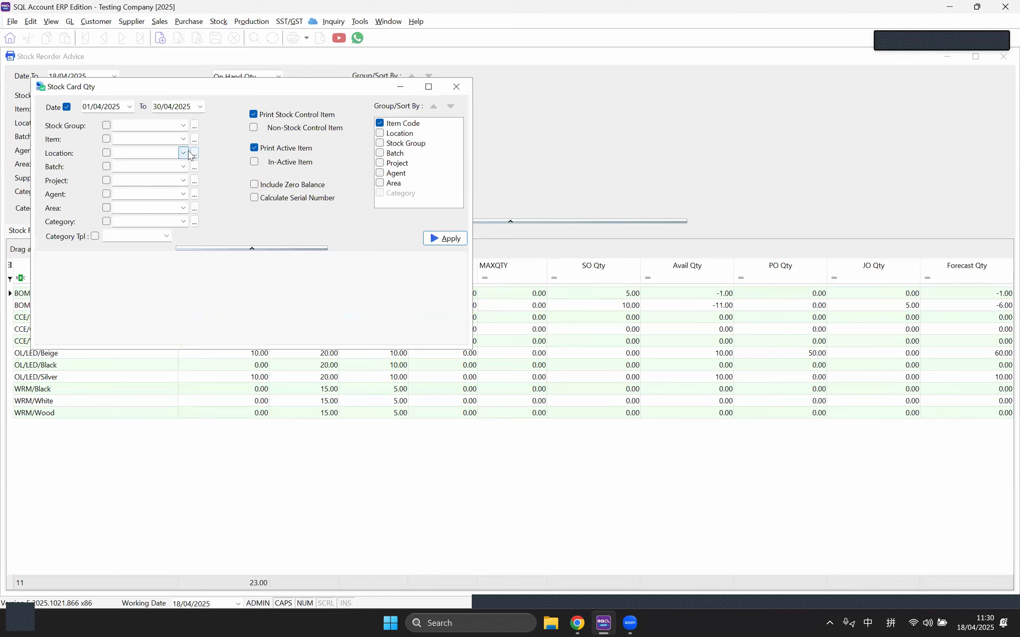
pyautogui.click(427, 238)
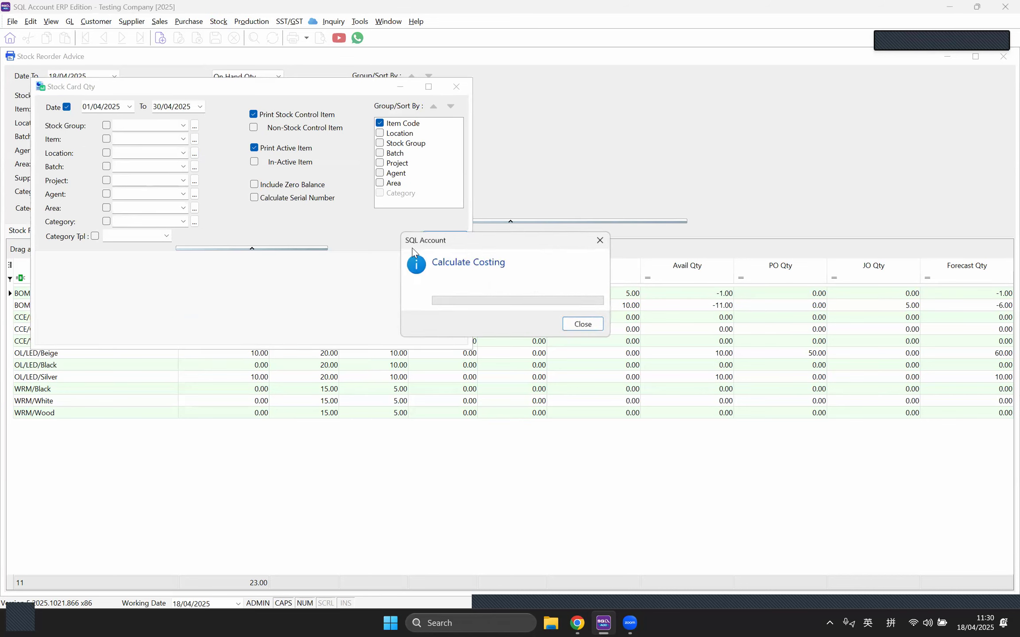
pyautogui.click(323, 38)
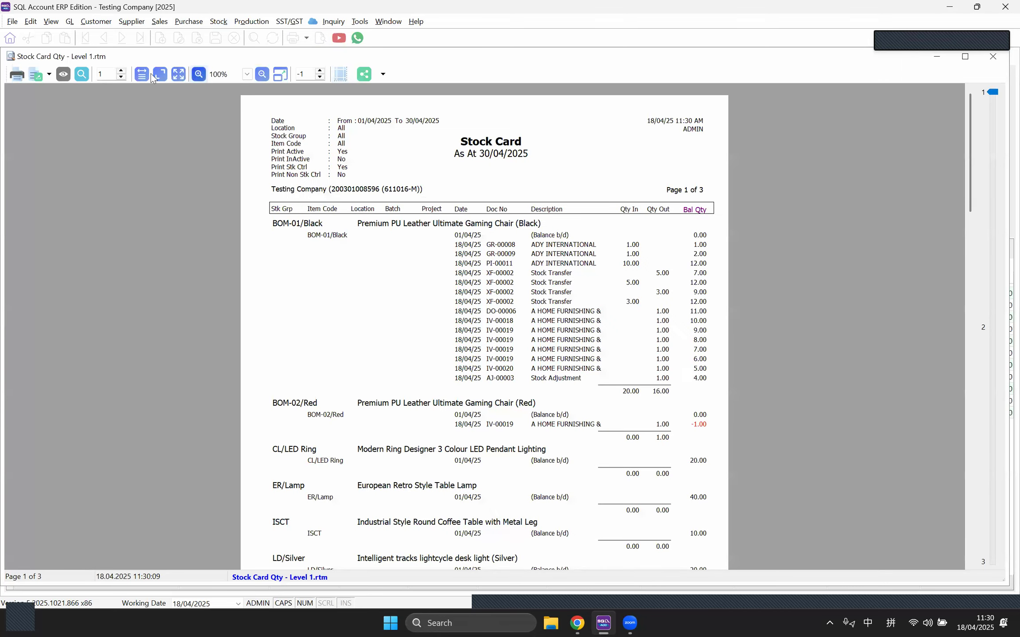
pyautogui.click(141, 74)
pyautogui.scroll(-3, 713, 283)
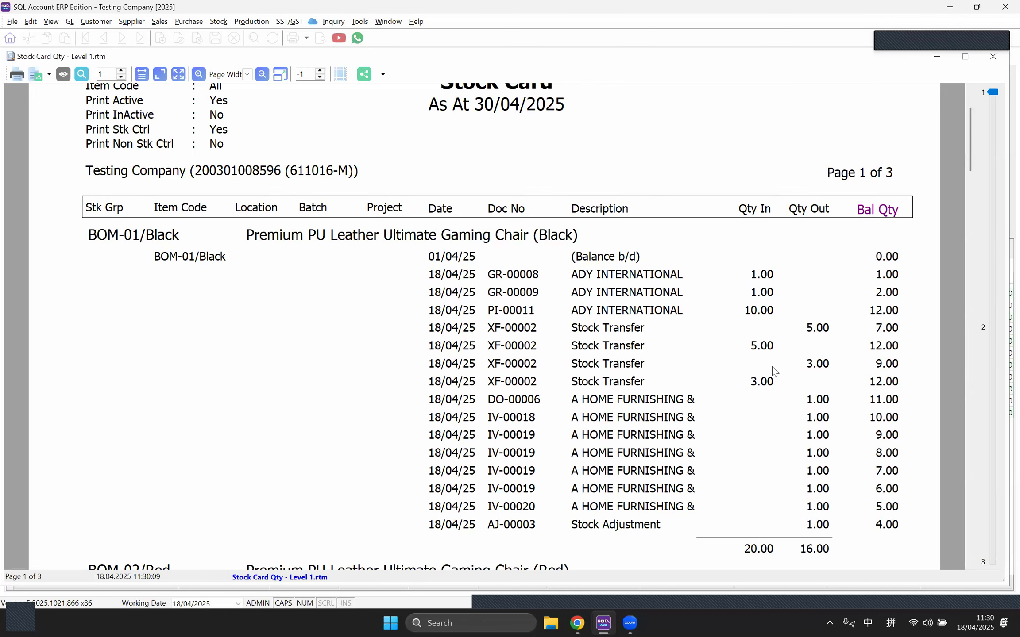
pyautogui.scroll(-3, 773, 370)
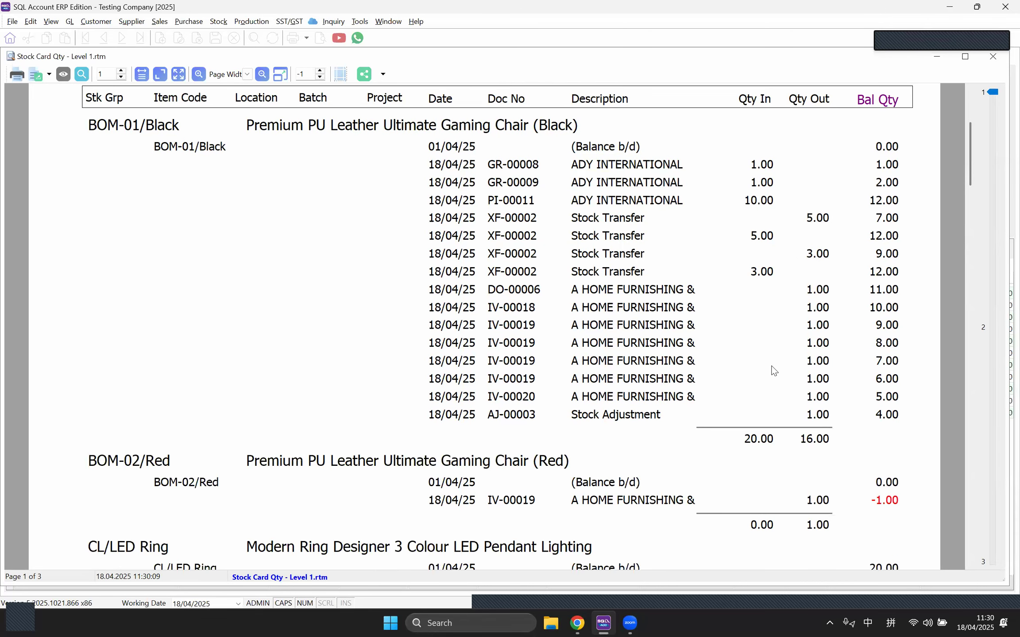
pyautogui.scroll(-1, 774, 370)
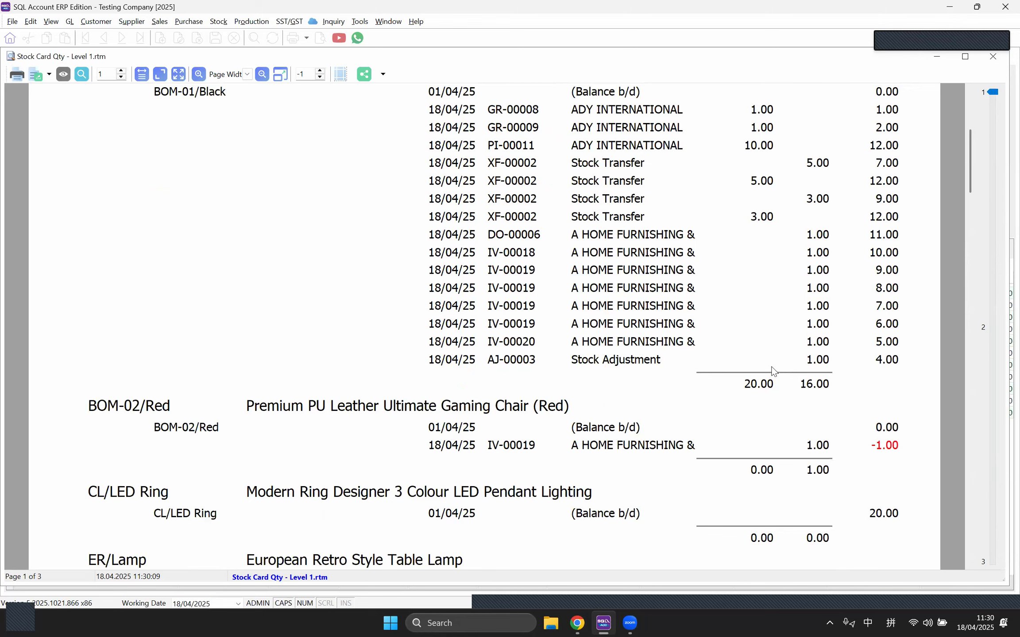
pyautogui.scroll(6, 719, 357)
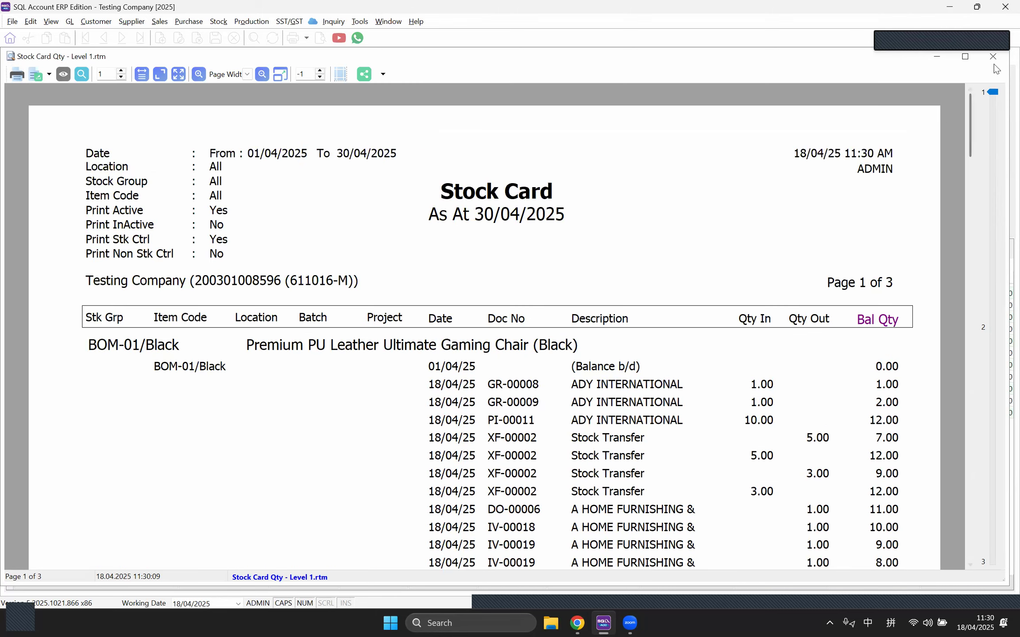
pyautogui.click(993, 56)
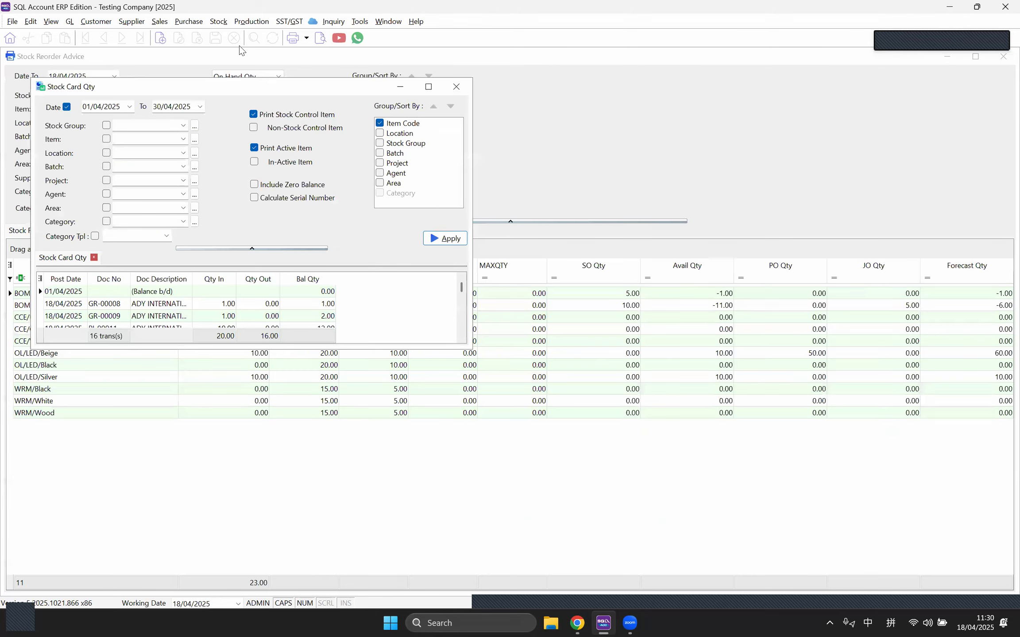
pyautogui.click(218, 22)
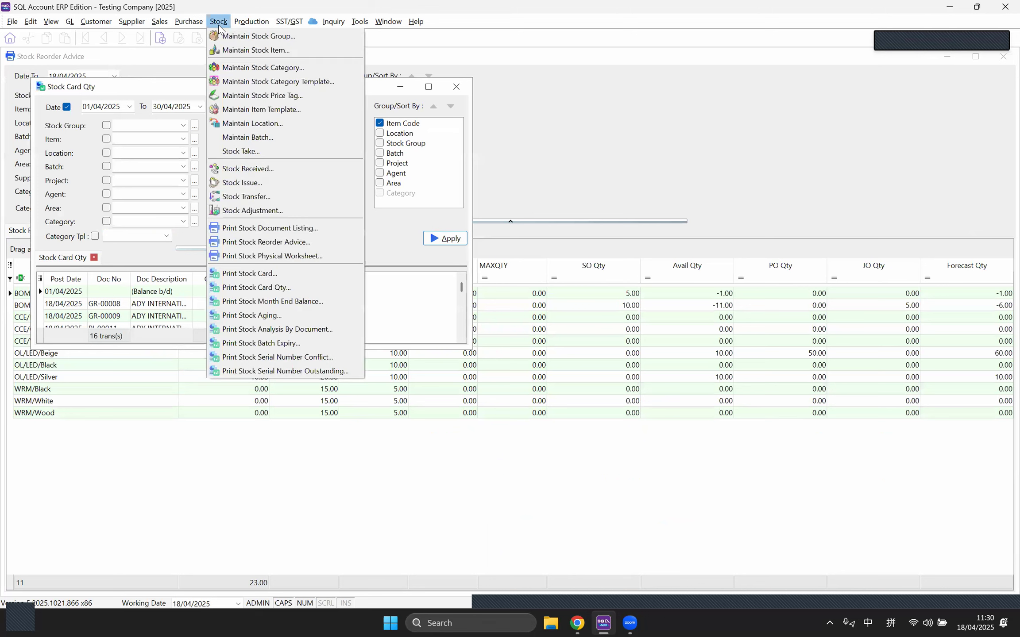
pyautogui.click(276, 301)
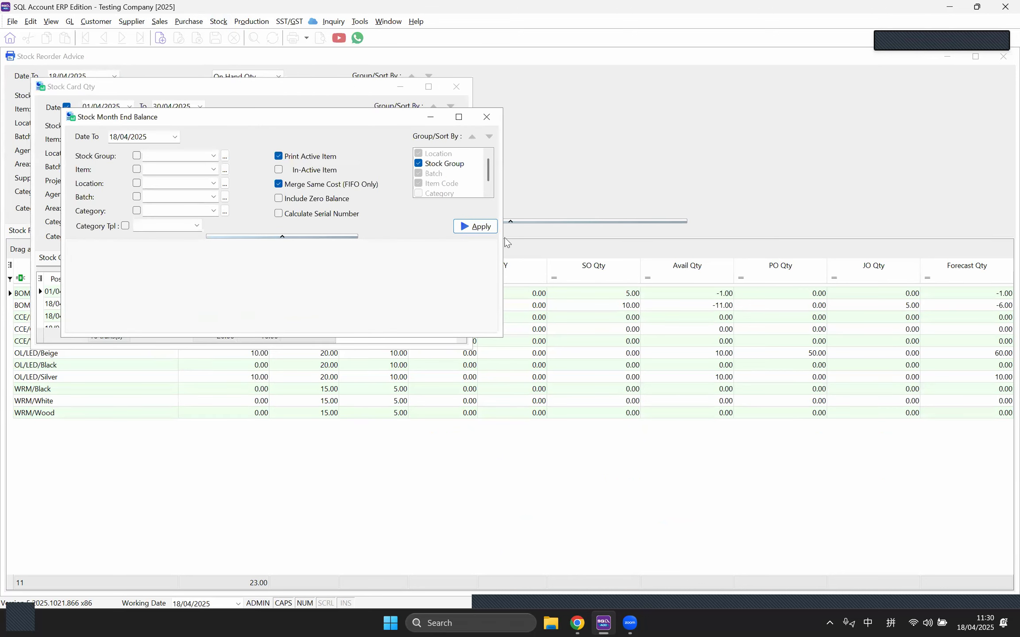
pyautogui.click(472, 227)
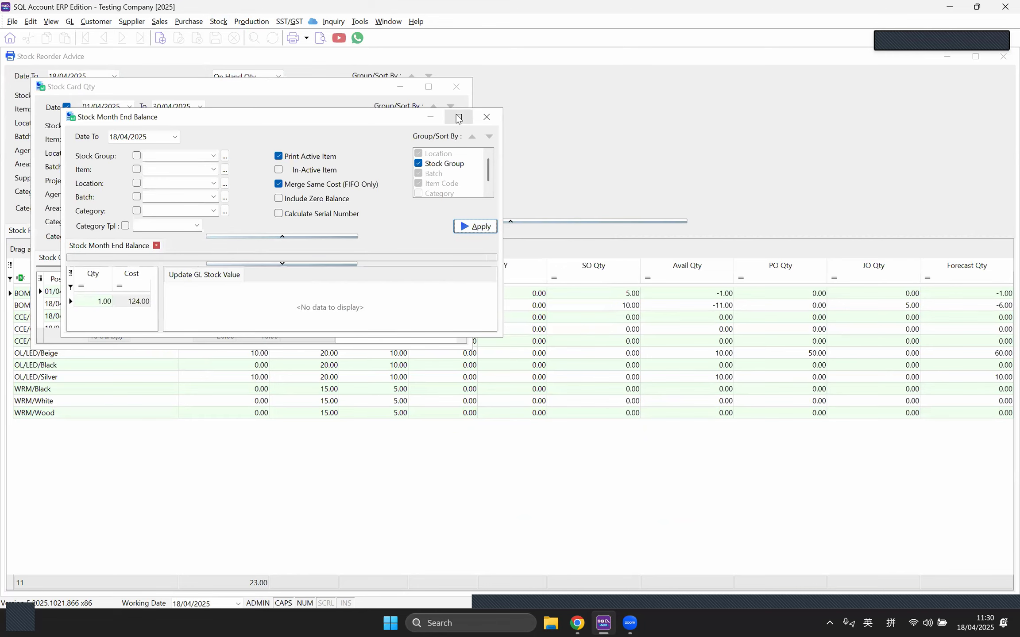
pyautogui.click(458, 117)
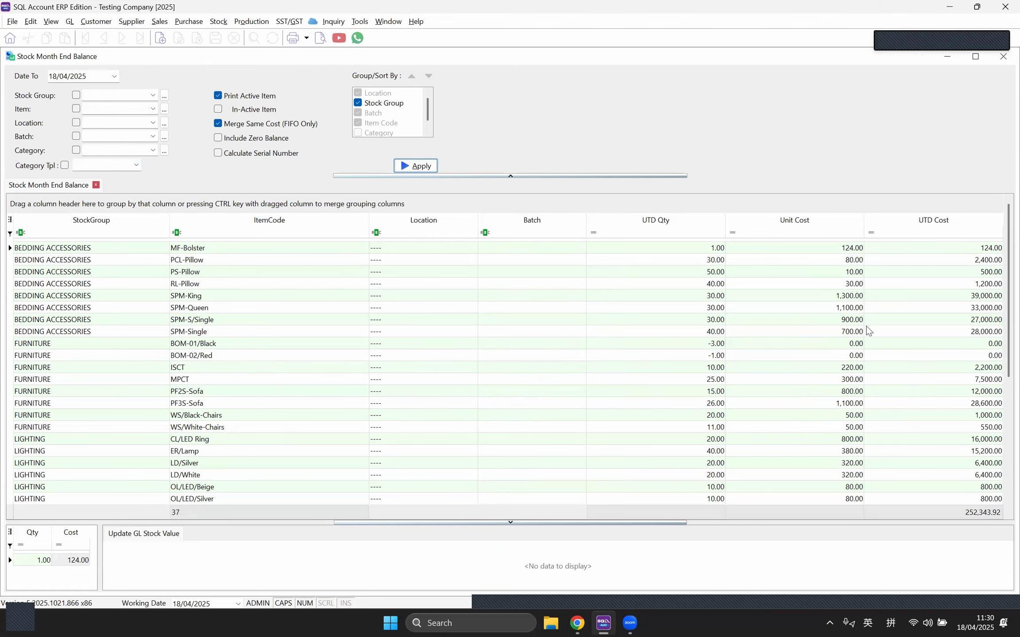
pyautogui.scroll(-5, 877, 332)
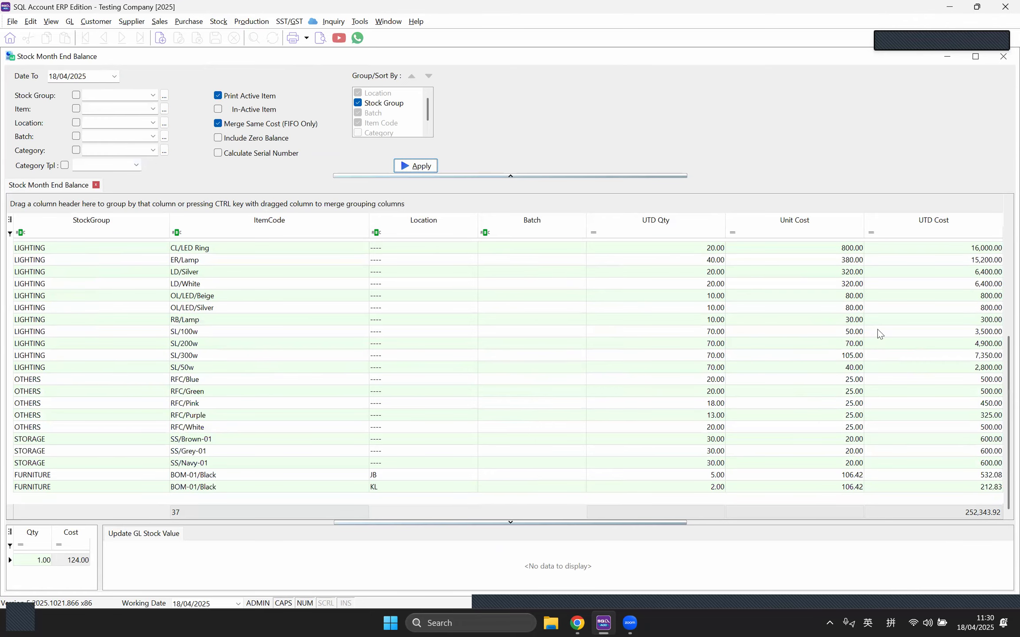
pyautogui.scroll(5, 859, 418)
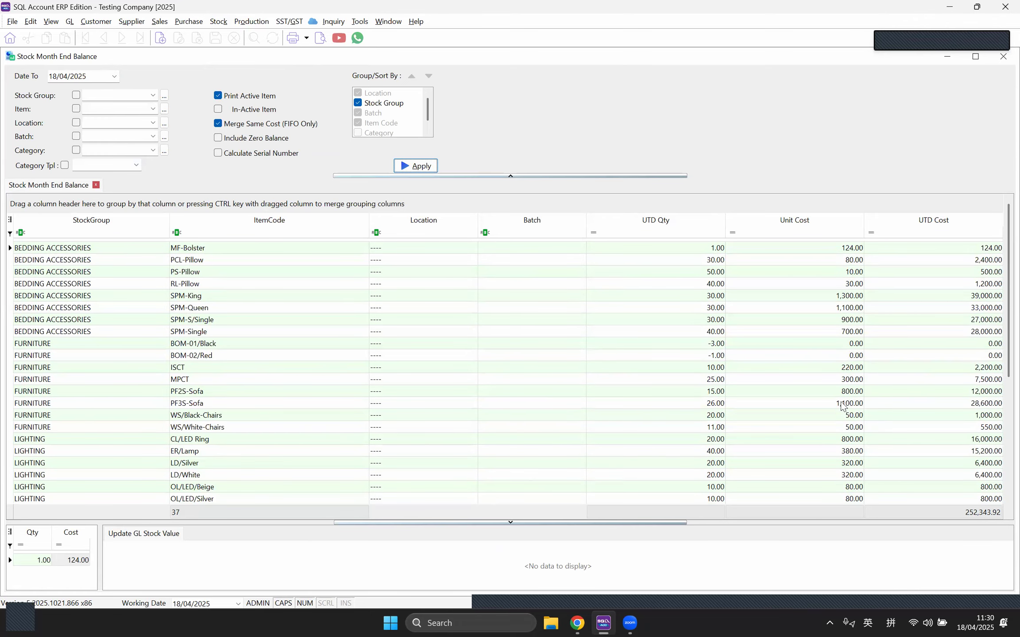
pyautogui.click(708, 344)
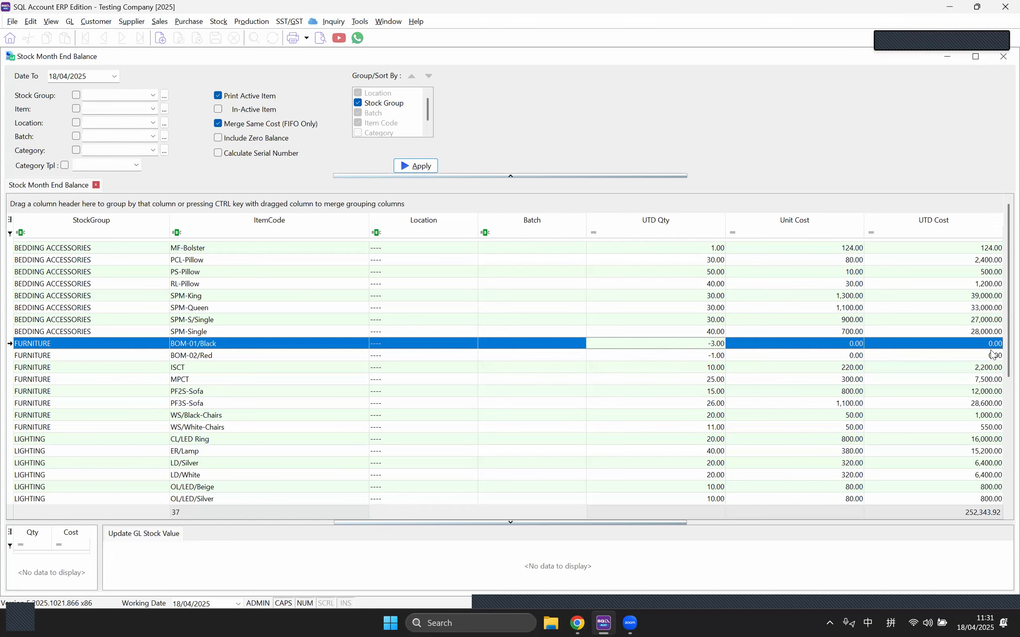
pyautogui.scroll(-5, 849, 389)
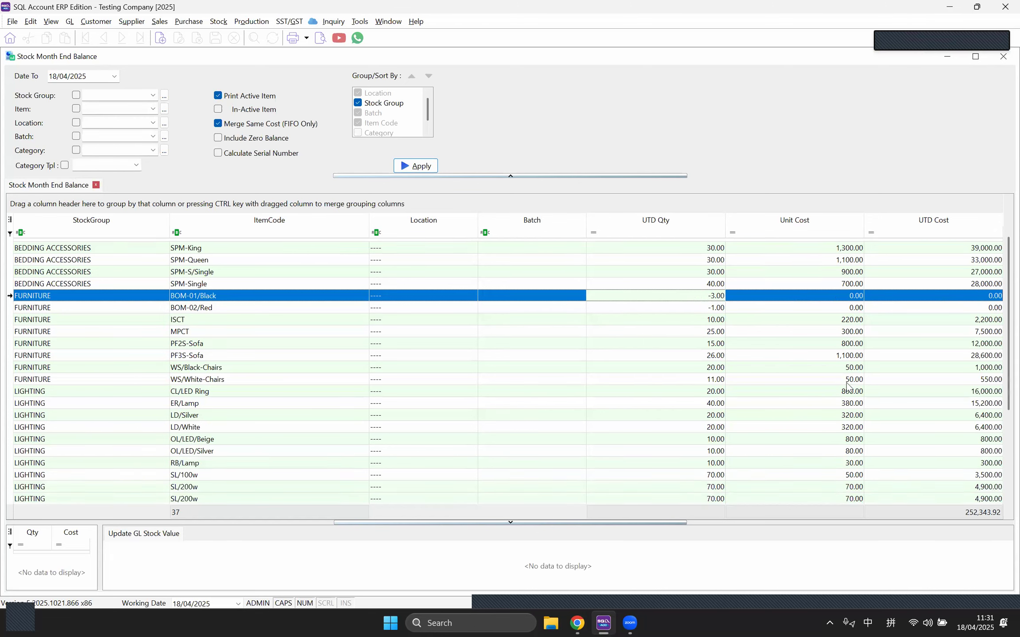
pyautogui.scroll(5, 842, 407)
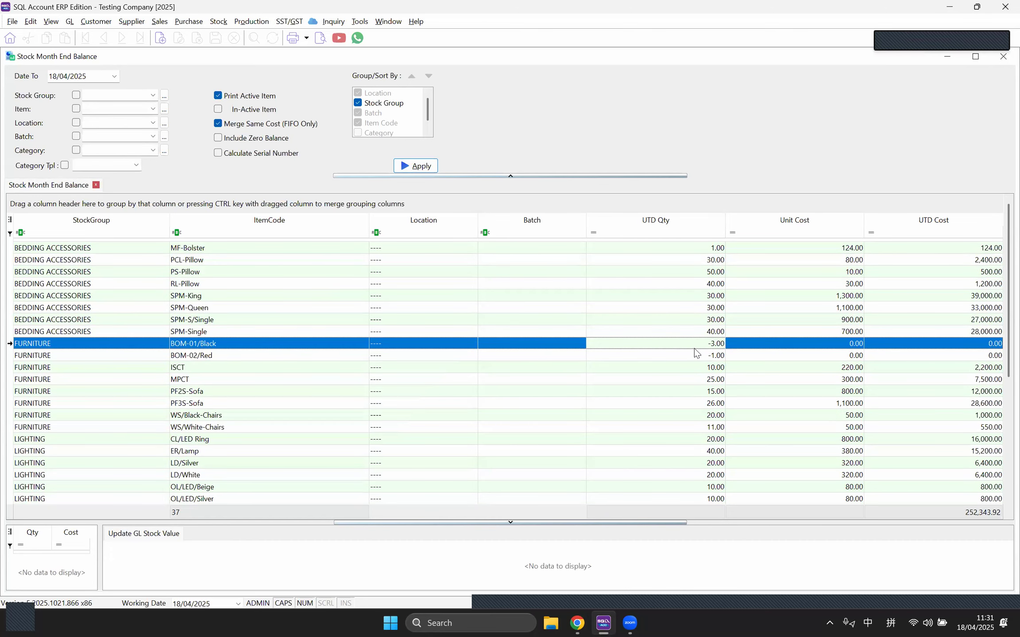
pyautogui.click(705, 353)
pyautogui.click(706, 346)
pyautogui.click(224, 25)
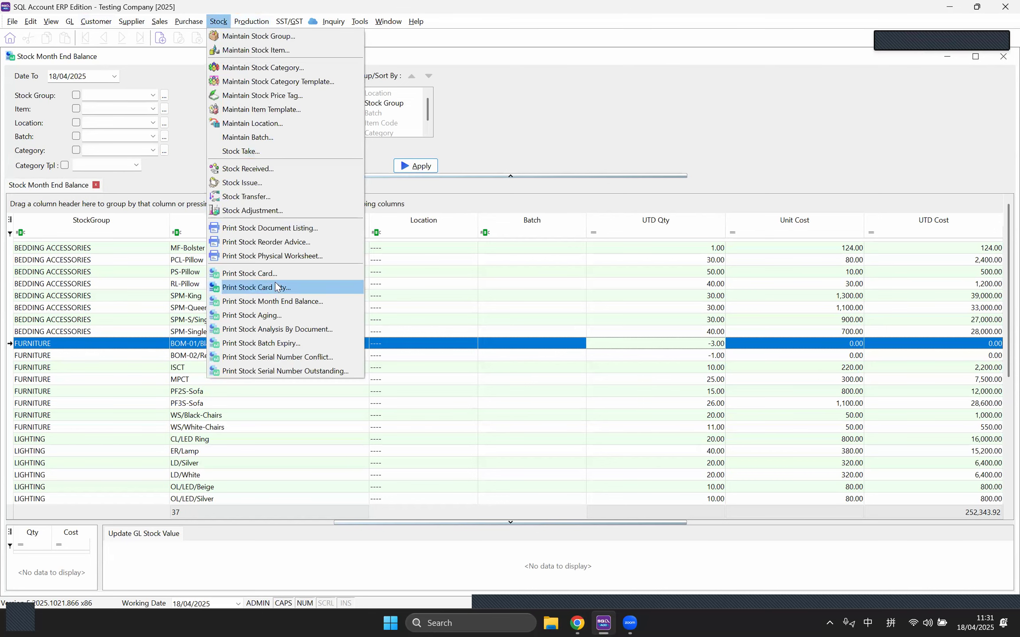
pyautogui.click(264, 274)
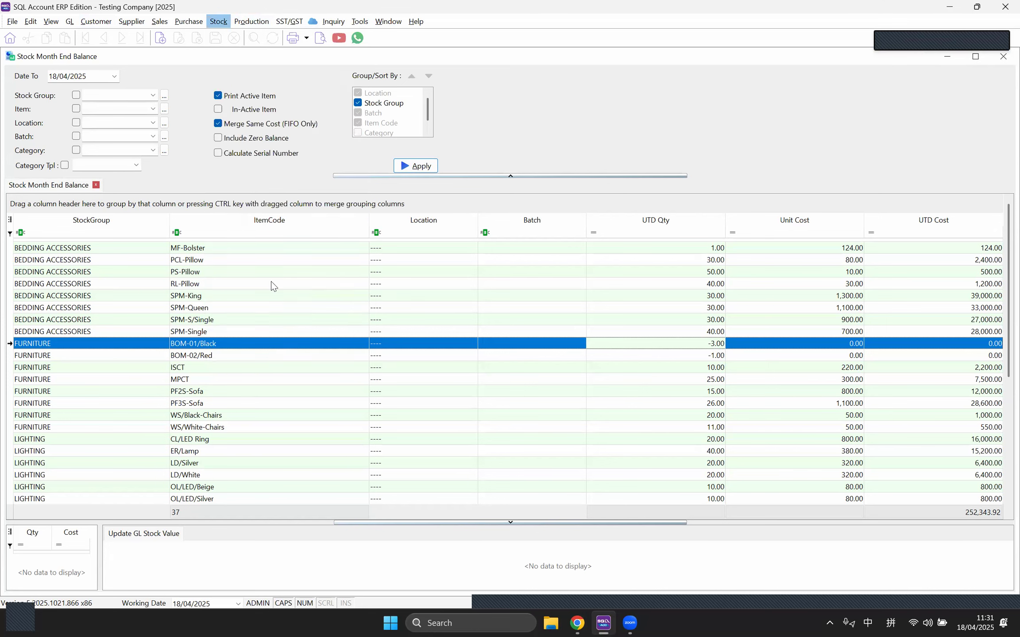
pyautogui.click(129, 109)
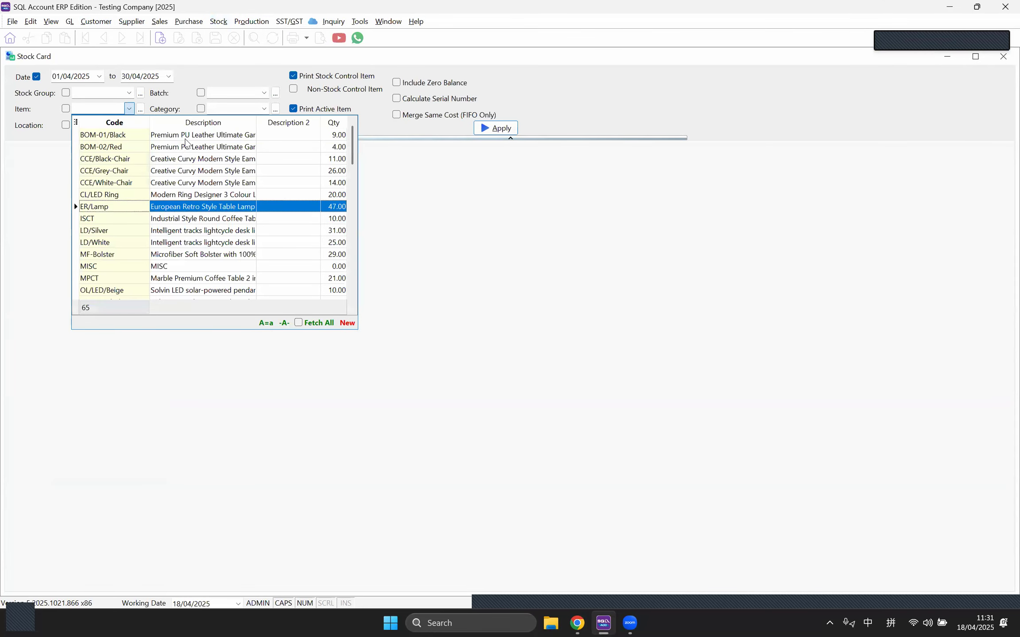
pyautogui.click(106, 134)
pyautogui.click(505, 129)
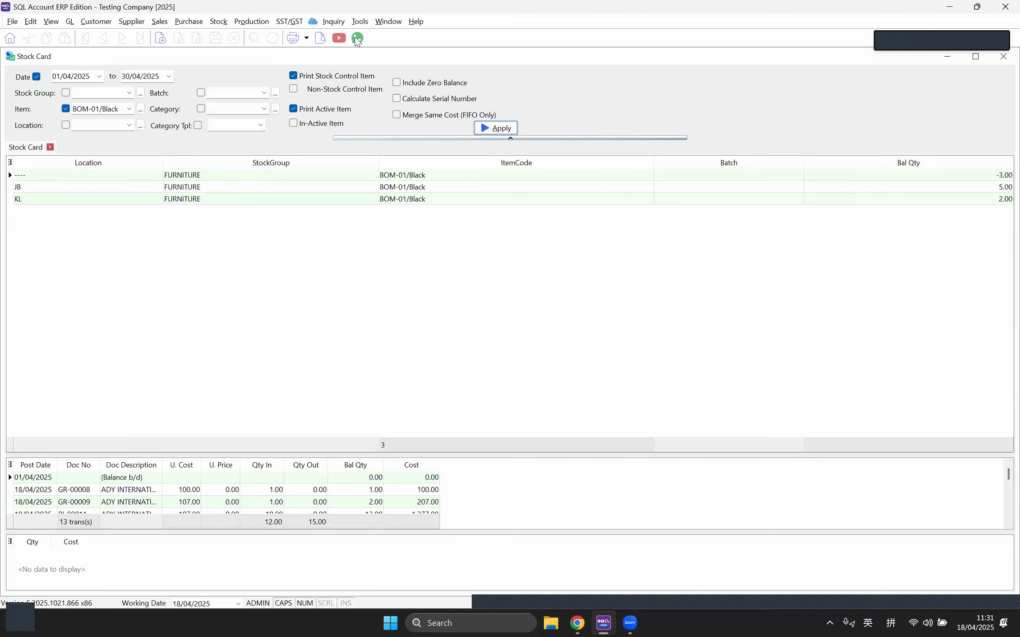
pyautogui.click(320, 40)
pyautogui.click(553, 376)
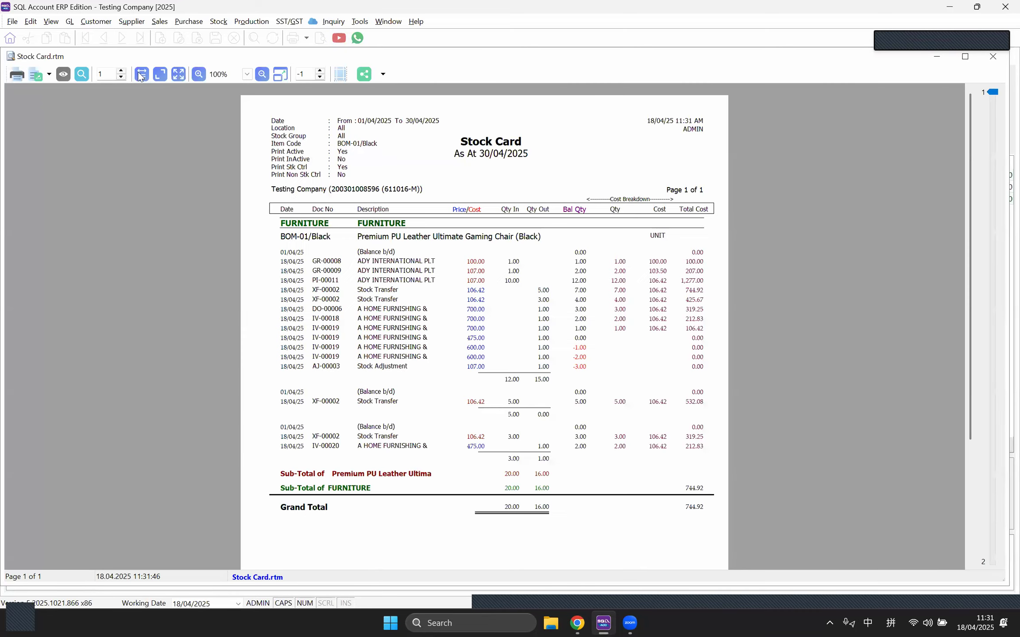
pyautogui.scroll(-3, 520, 302)
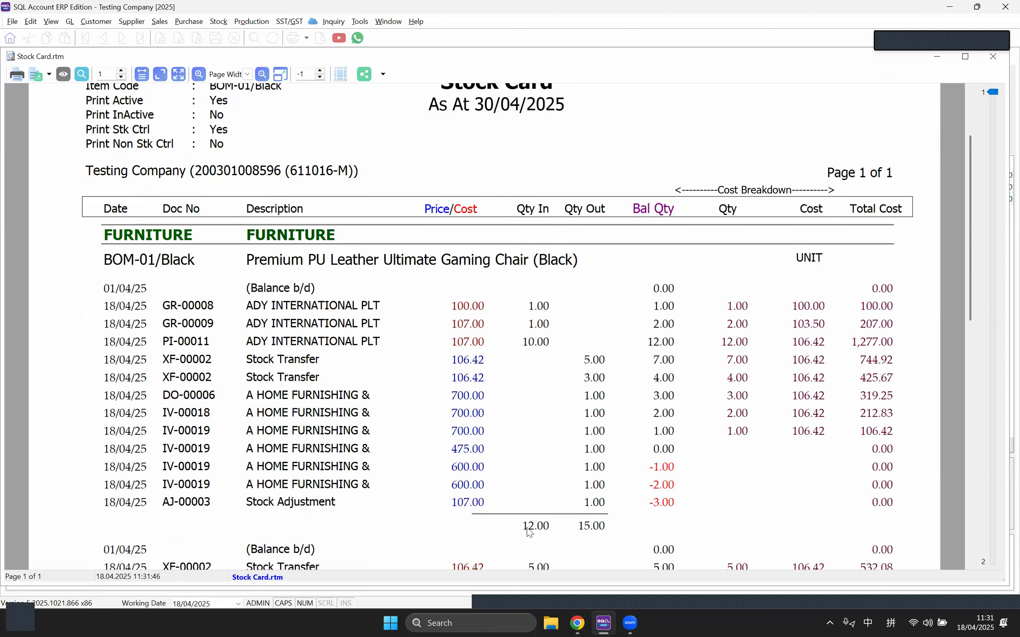
pyautogui.scroll(-2, 540, 514)
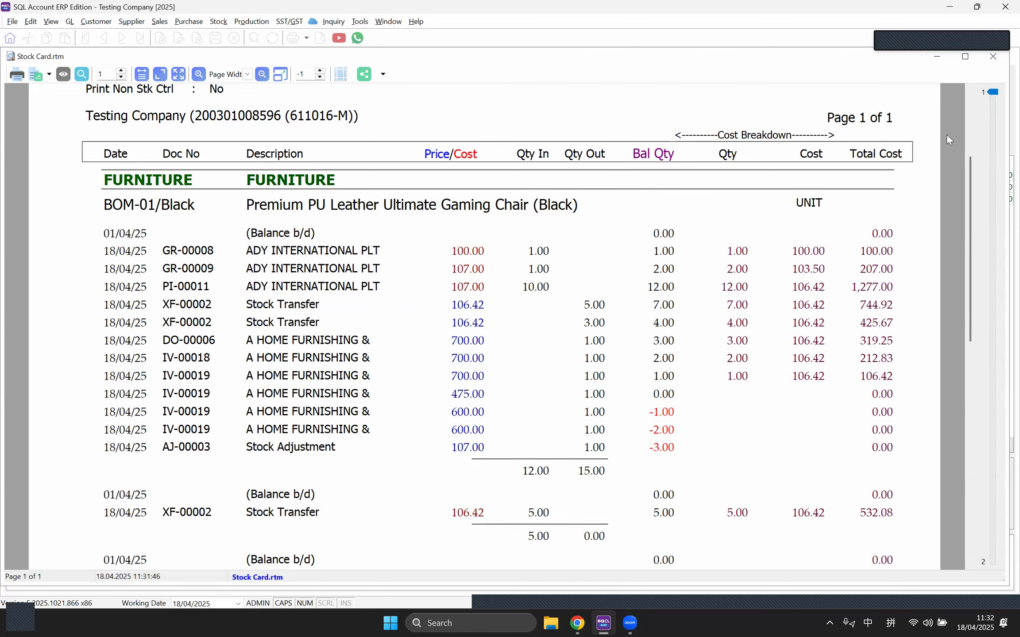
pyautogui.click(993, 57)
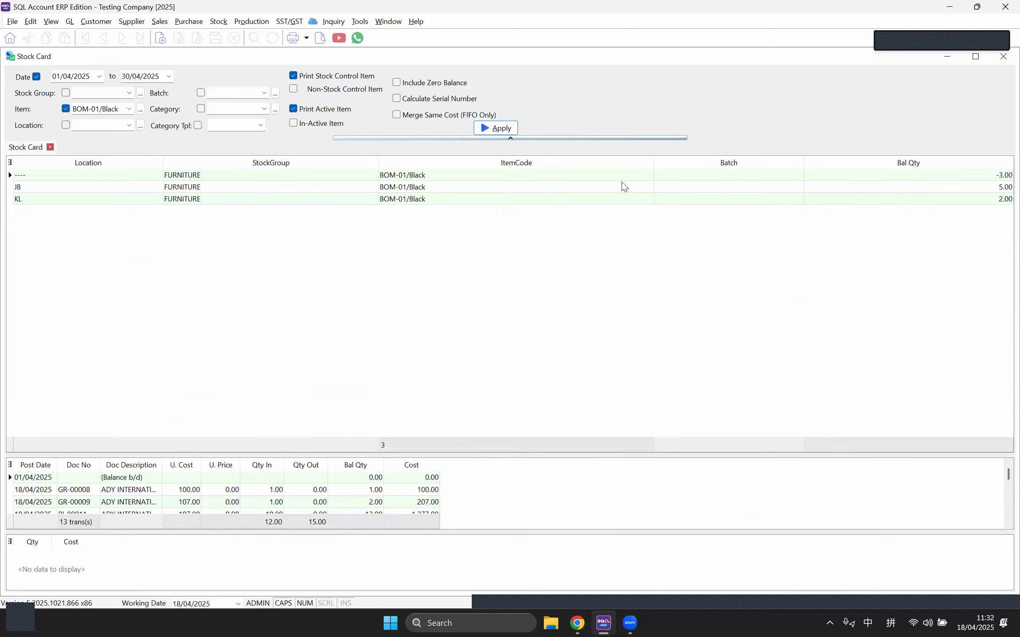
pyautogui.click(997, 59)
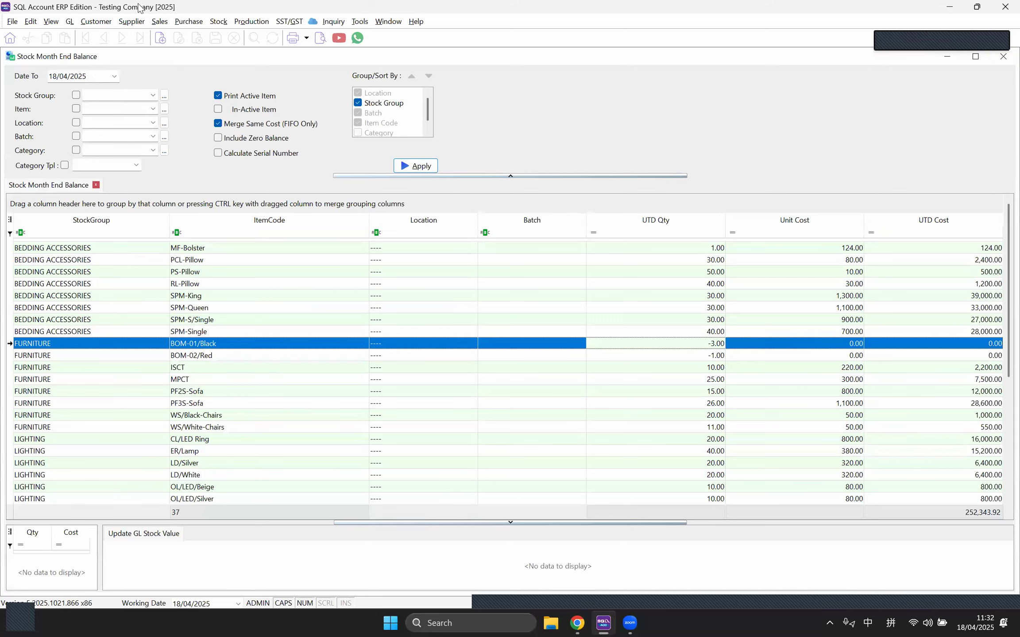
# Step: Open Stock Aging at full size and generate the aging as at 30/04/2025
pyautogui.click(217, 22)
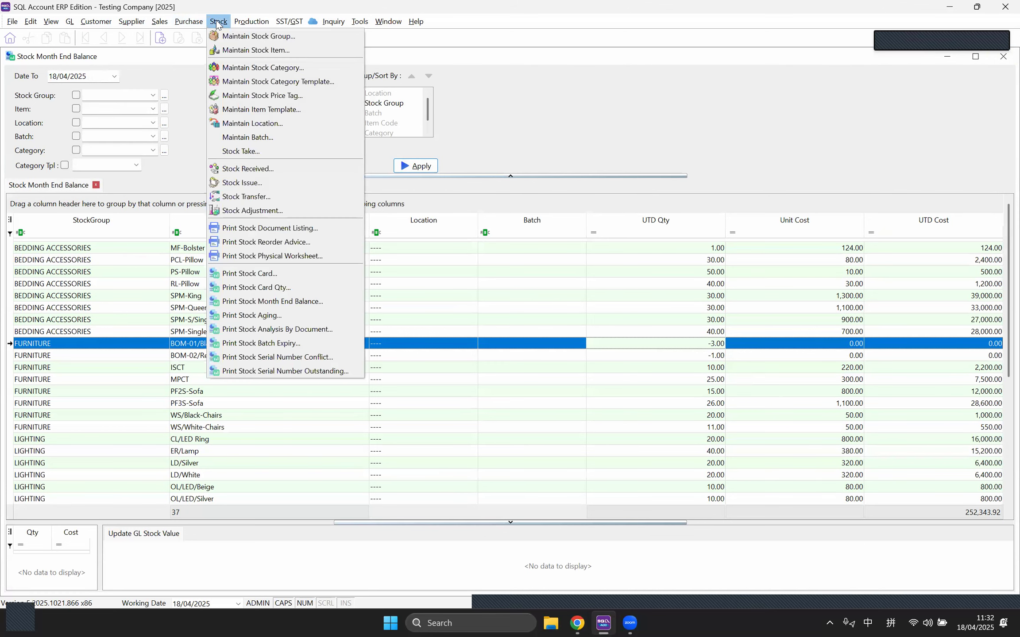
pyautogui.click(271, 319)
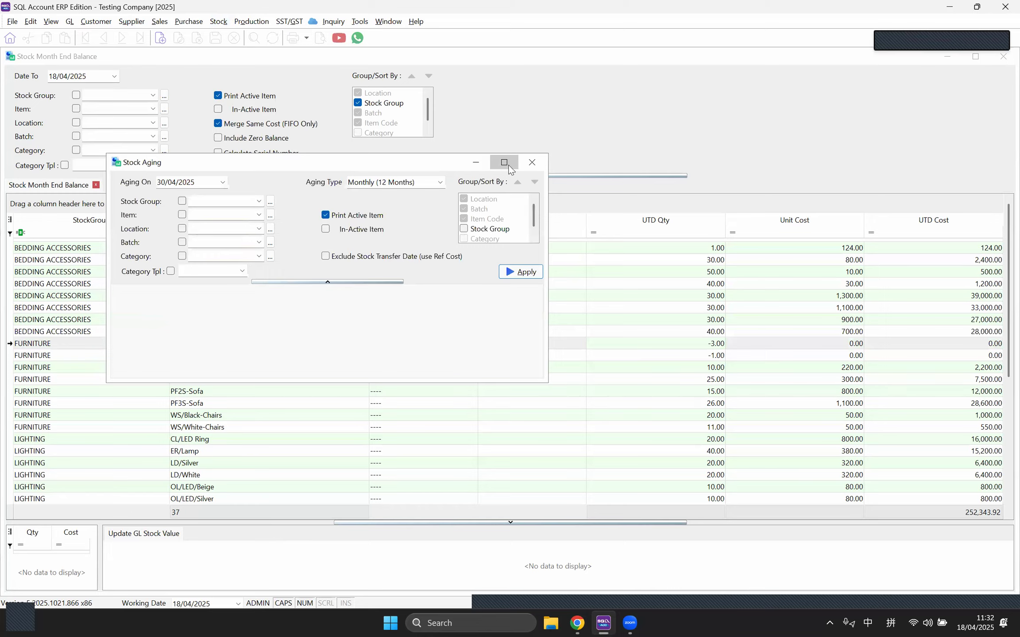
pyautogui.click(507, 162)
pyautogui.click(427, 167)
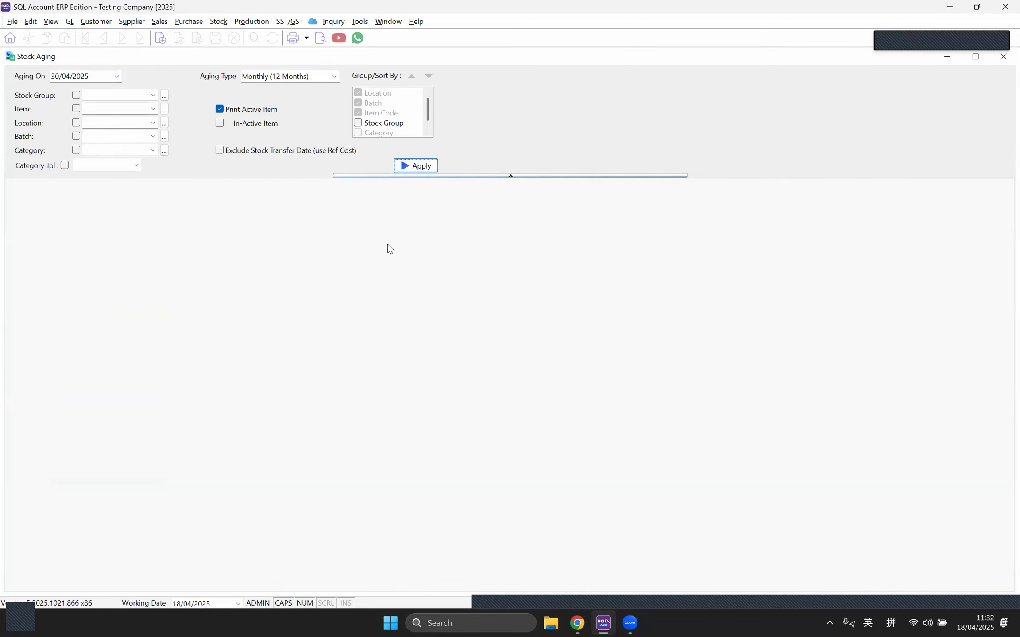
pyautogui.click(421, 168)
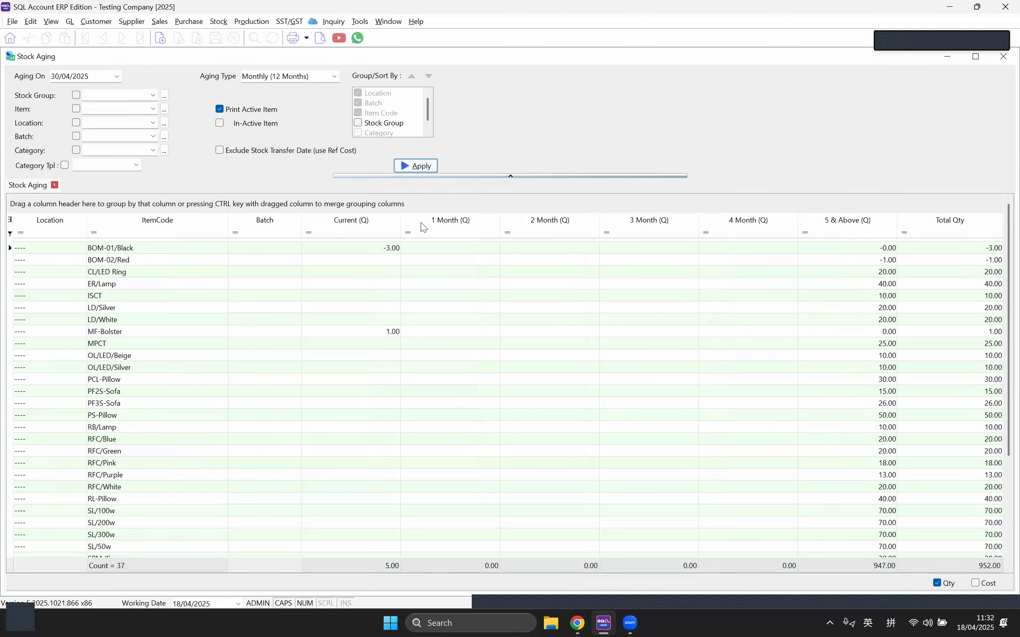
# Step: Preview the Stock Aging 12 Mths - Level 3-LS layout, scroll through it, then close it
pyautogui.click(319, 40)
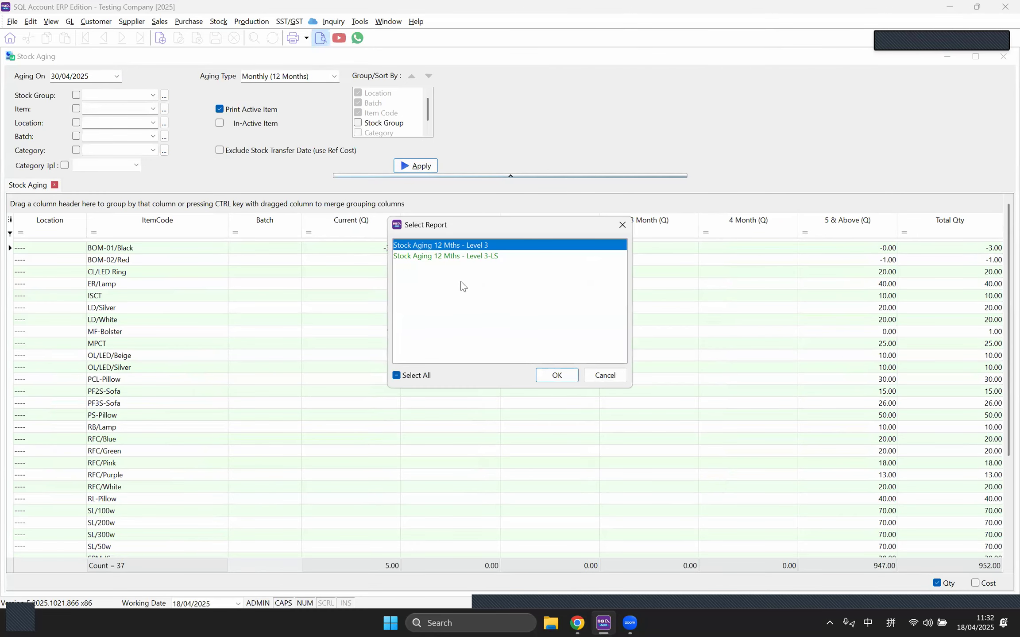
pyautogui.click(469, 261)
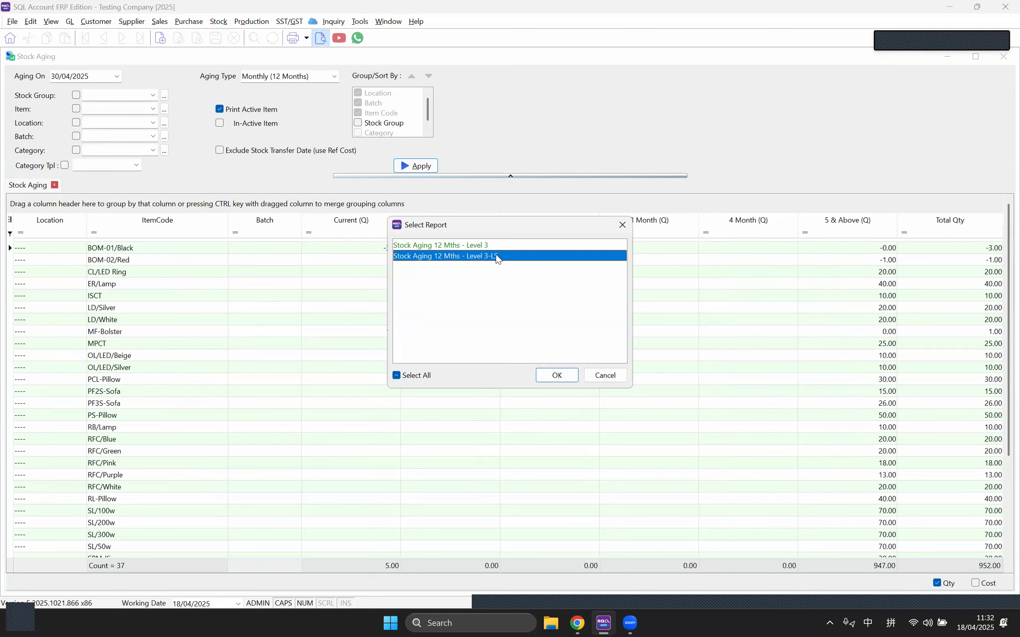
pyautogui.click(556, 374)
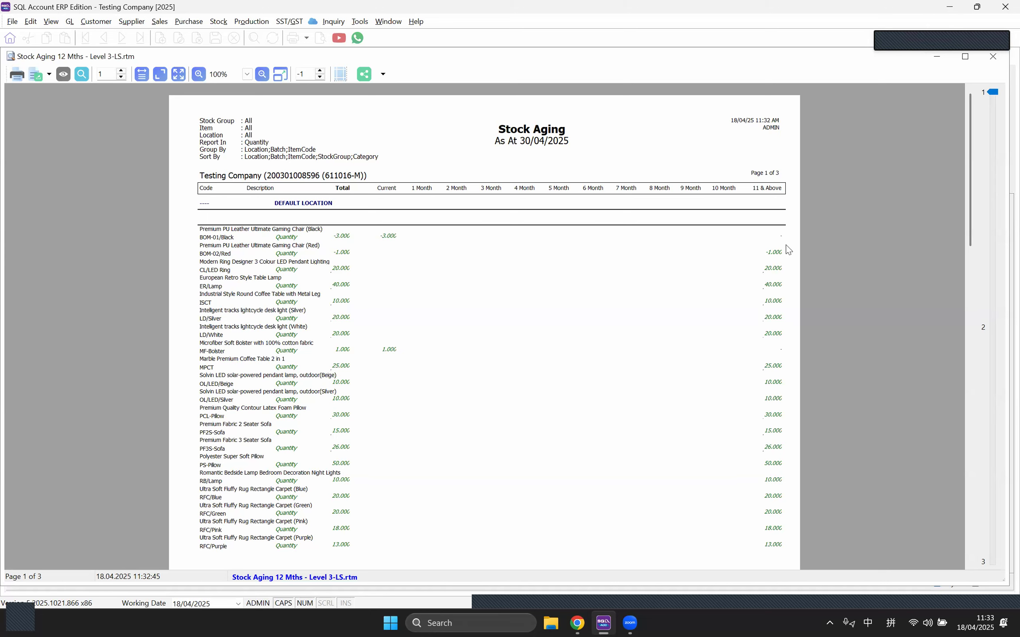
pyautogui.scroll(-3, 783, 257)
pyautogui.scroll(-9, 781, 270)
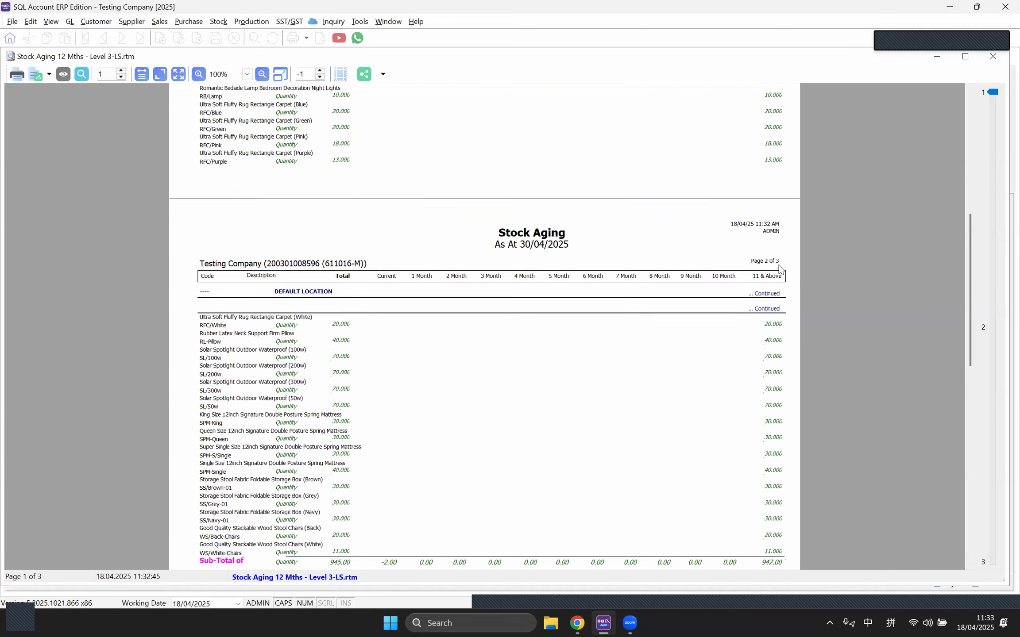
pyautogui.scroll(-3, 780, 269)
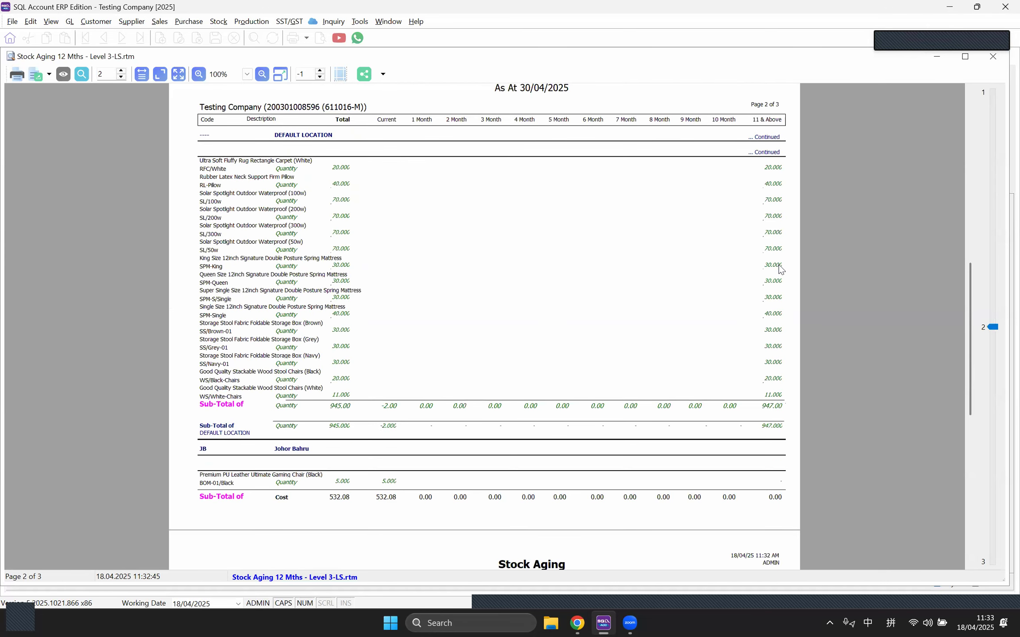
pyautogui.click(993, 57)
pyautogui.click(219, 24)
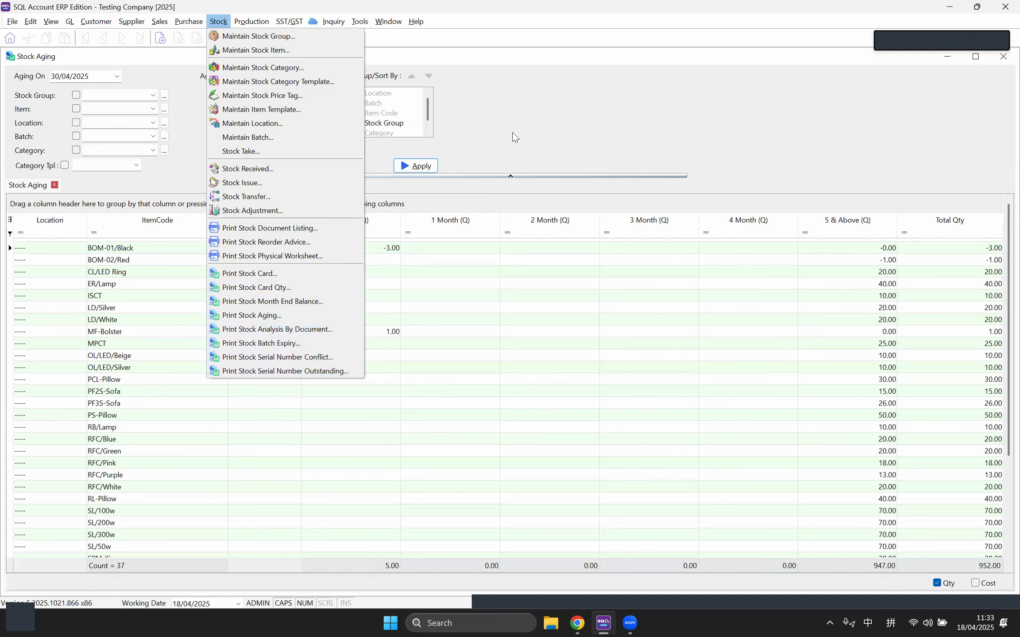
pyautogui.click(199, 53)
pyautogui.click(221, 25)
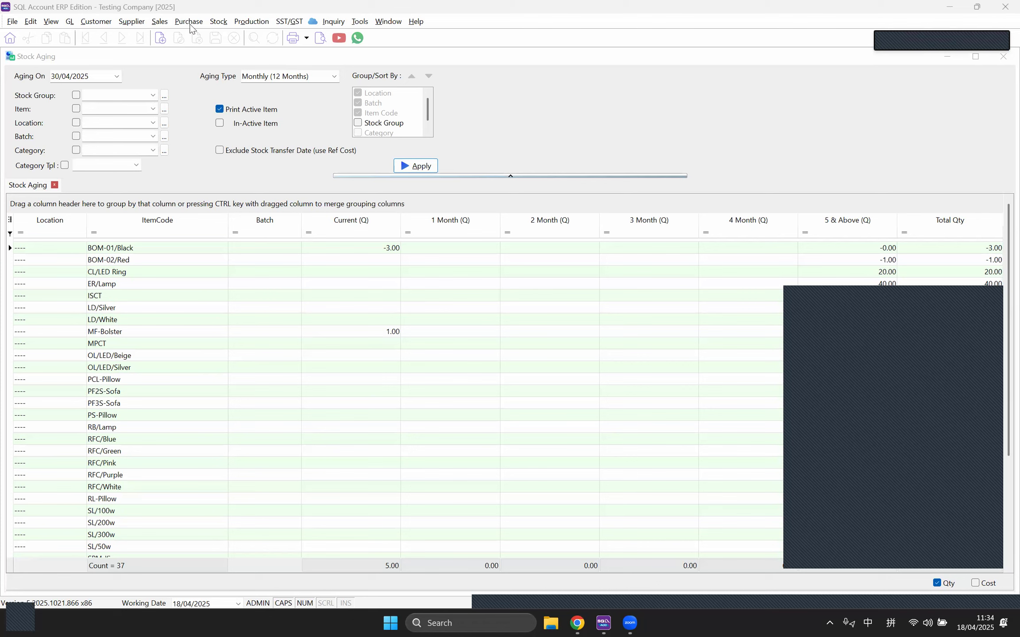
# Step: Open ER/Lamp for editing and change its base UOM from UNIT to PCS
pyautogui.click(221, 23)
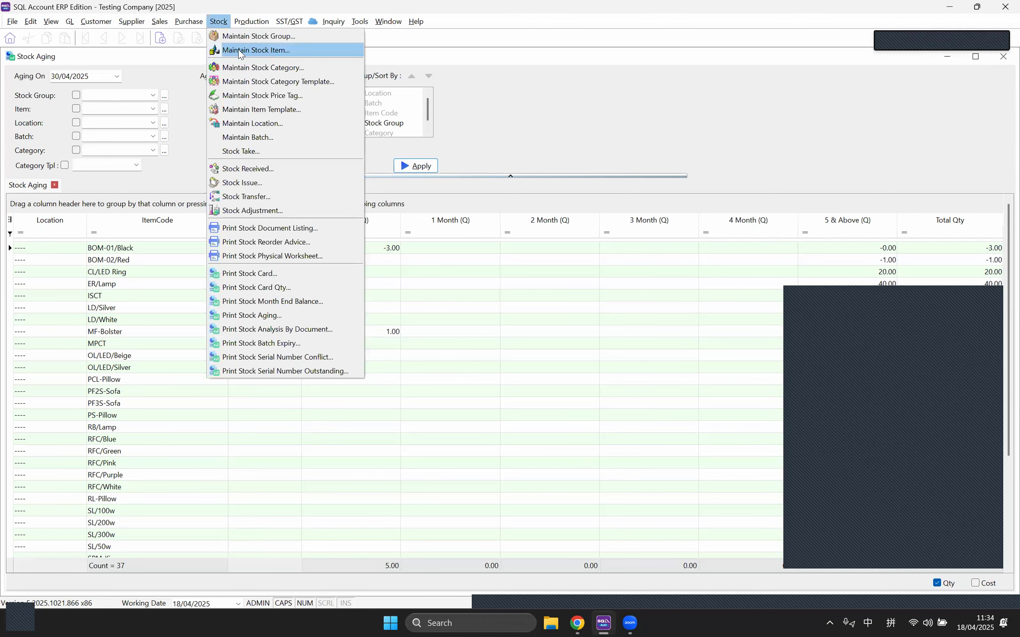
pyautogui.click(264, 51)
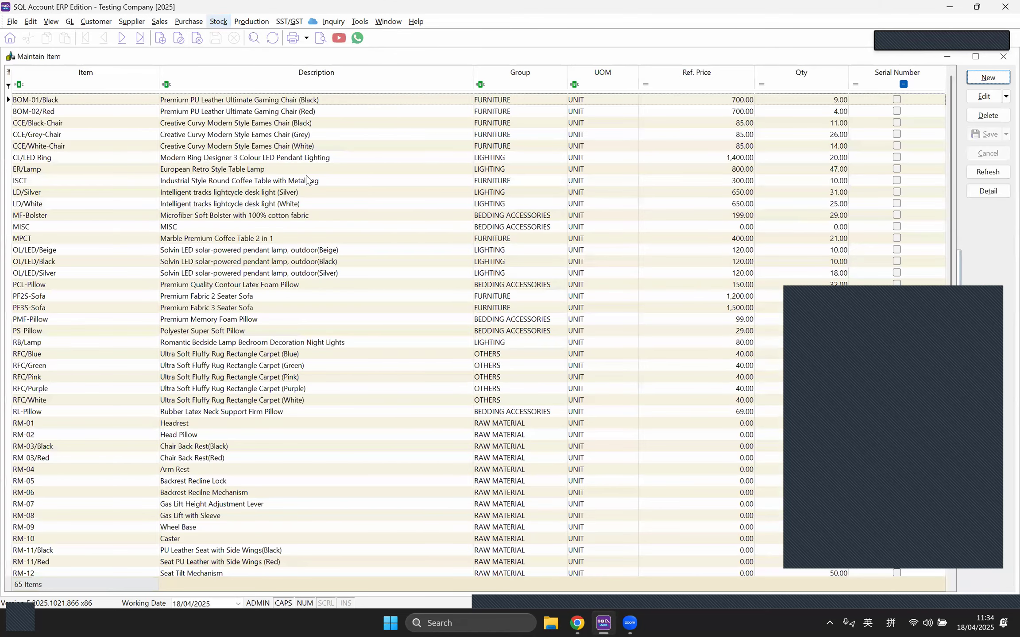
pyautogui.doubleClick(304, 173)
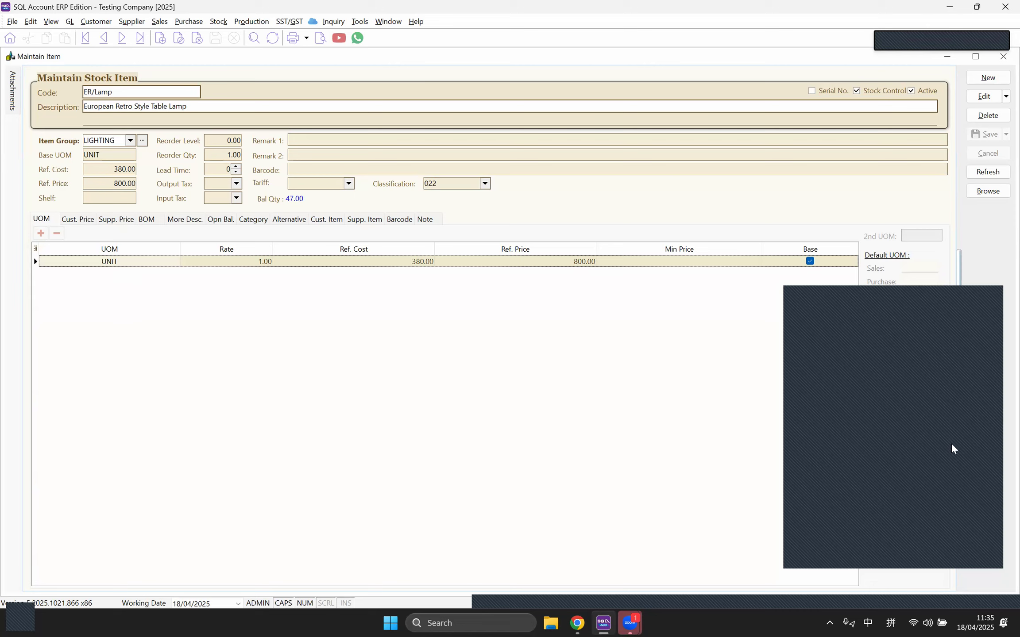
pyautogui.click(983, 96)
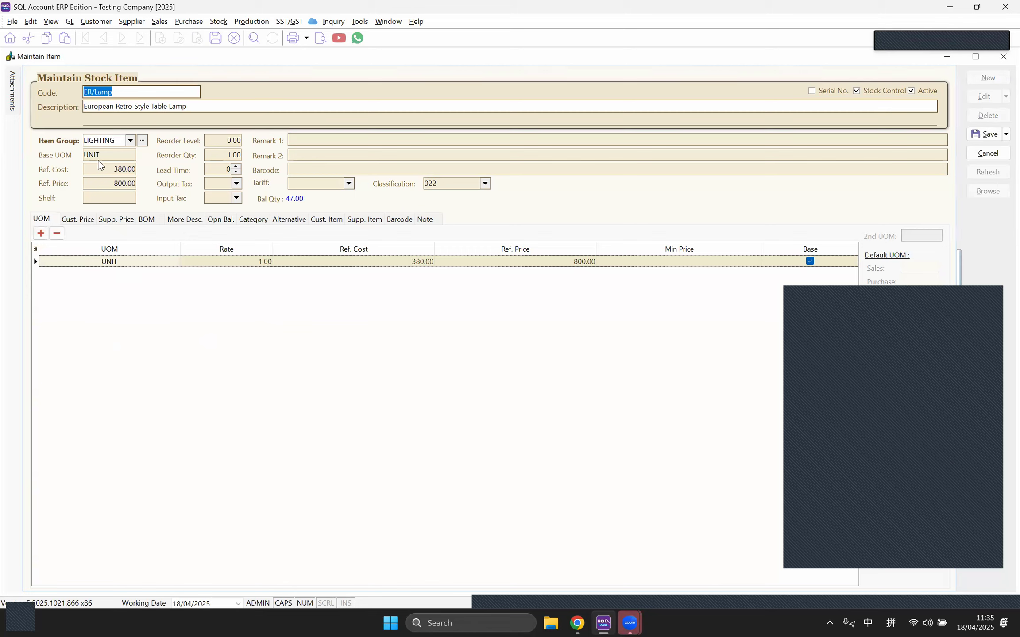
pyautogui.doubleClick(107, 154)
pyautogui.write('PCS')
pyautogui.press('Tab')
# Step: Add an L/SUM unit at rate 1.00 and save the ER/Lamp item
pyautogui.click(41, 234)
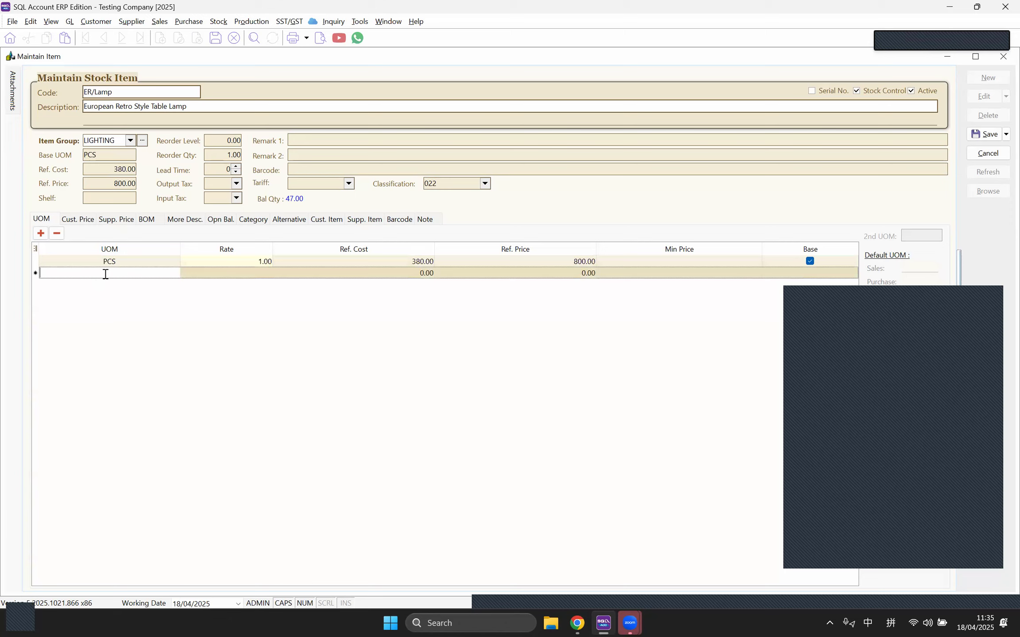
pyautogui.write('L/SUM')
pyautogui.click(216, 275)
pyautogui.write('1')
pyautogui.press('Tab')
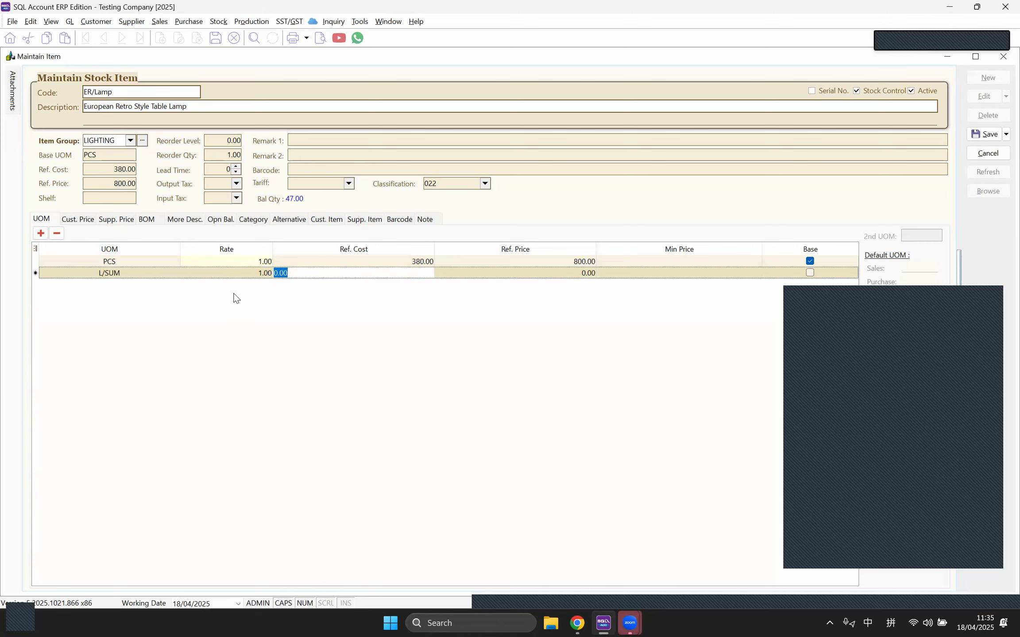
pyautogui.click(968, 136)
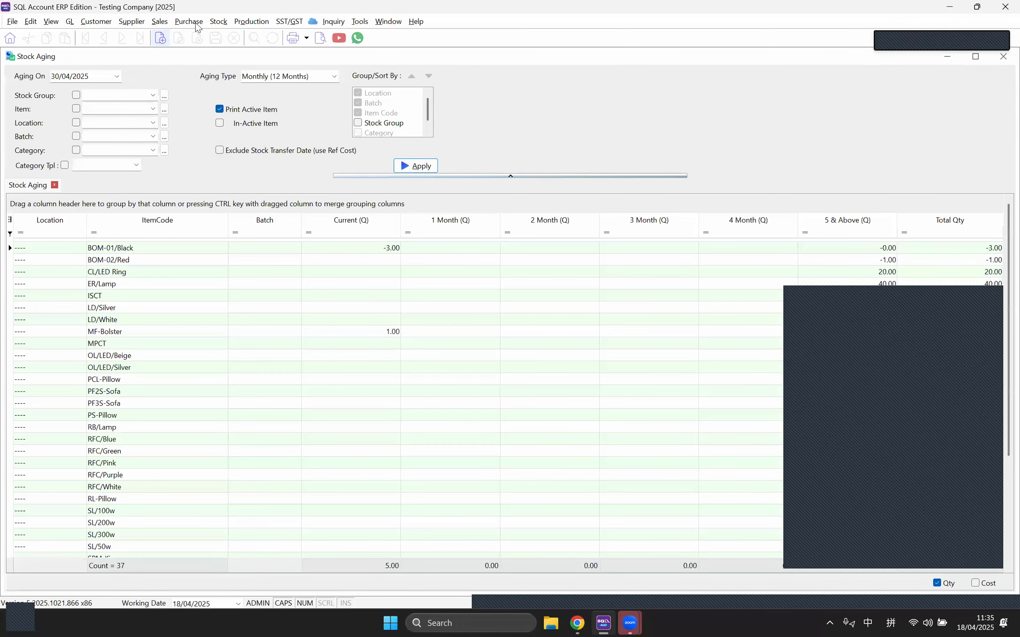
# Step: Start a new purchase invoice from the Purchase Invoice list
pyautogui.click(188, 21)
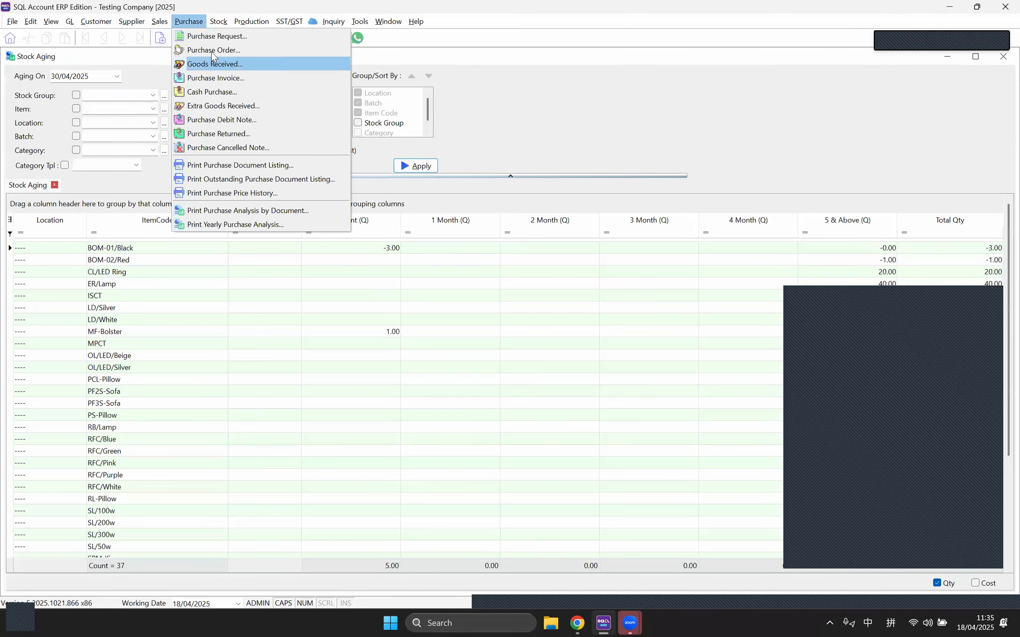
pyautogui.click(215, 78)
pyautogui.click(983, 79)
# Step: Choose supplier ADY INTERNATIONAL PLT and put ER/Lamp on the first invoice line
pyautogui.click(119, 91)
pyautogui.click(118, 115)
pyautogui.click(33, 173)
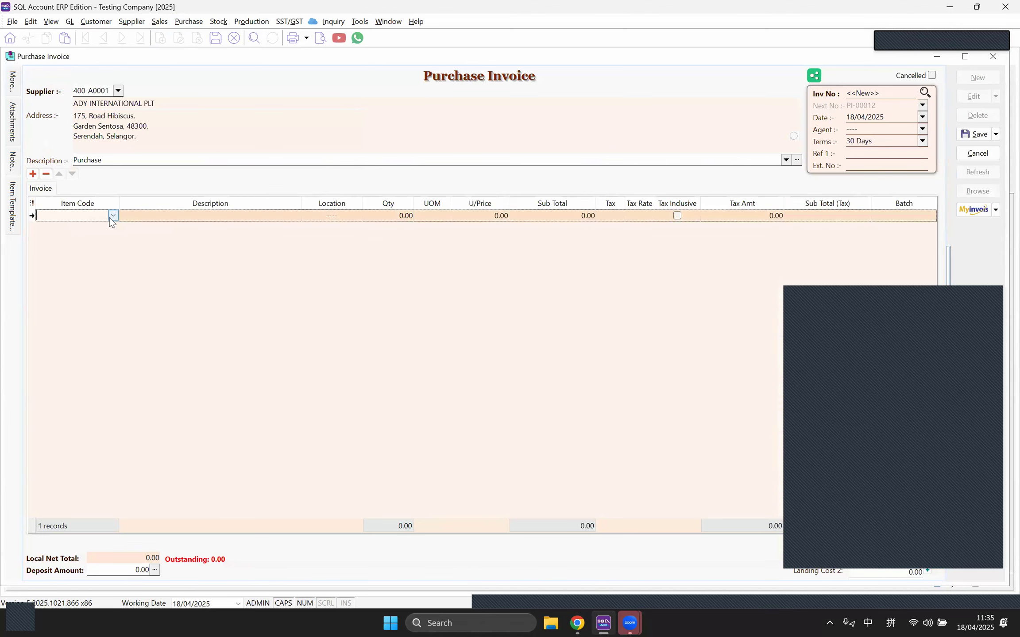
pyautogui.click(109, 218)
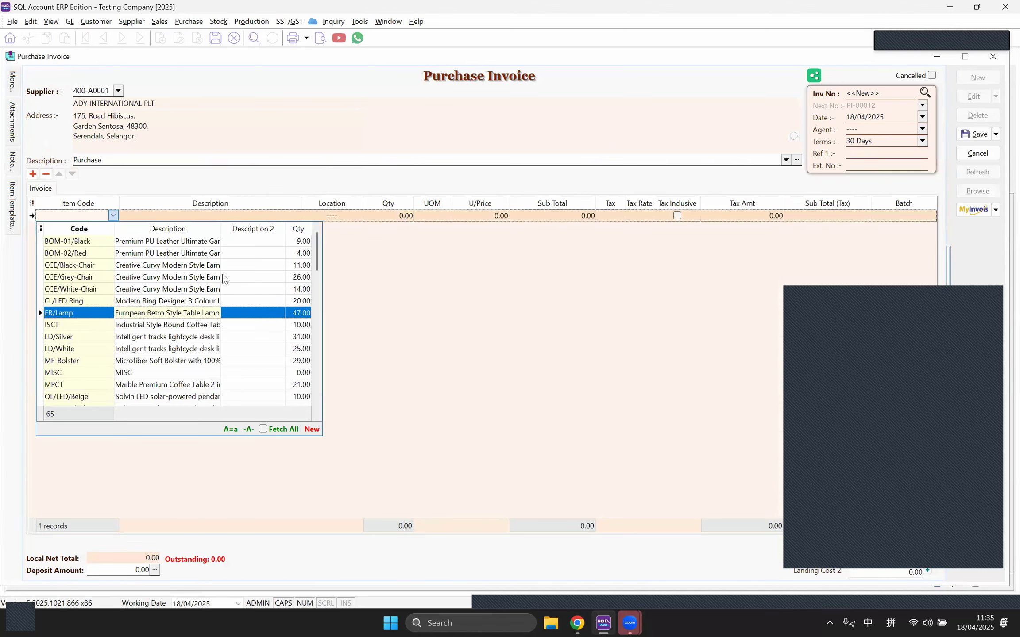
pyautogui.click(131, 313)
# Step: Set the lamp line to 100 PCS at 3.00 and save the invoice as PI-00012
pyautogui.click(446, 214)
pyautogui.click(402, 218)
pyautogui.write('100')
pyautogui.press('Tab')
pyautogui.click(468, 216)
pyautogui.write('3')
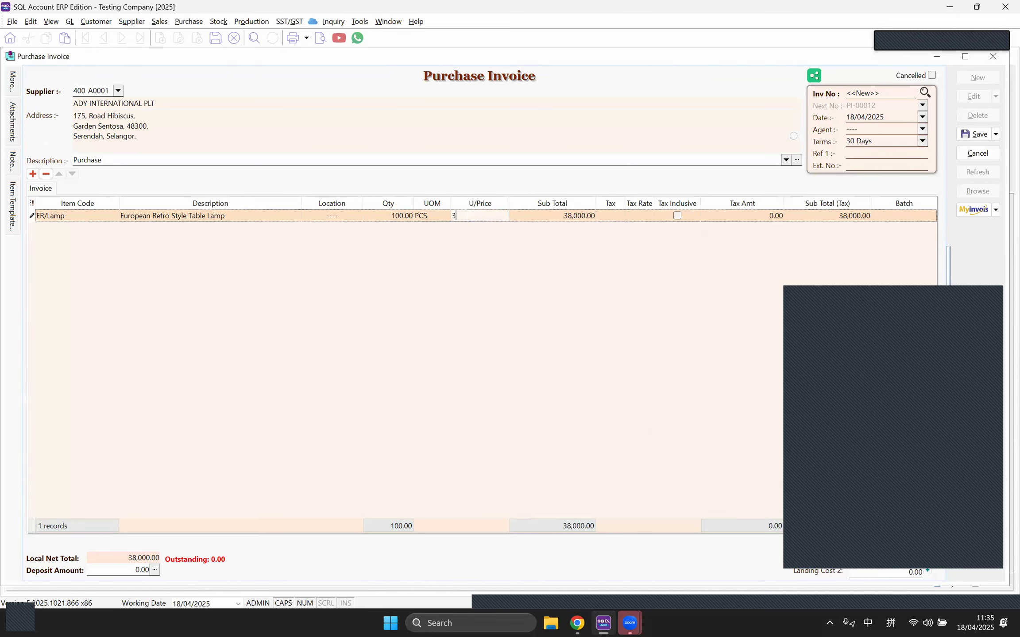
pyautogui.press('Tab')
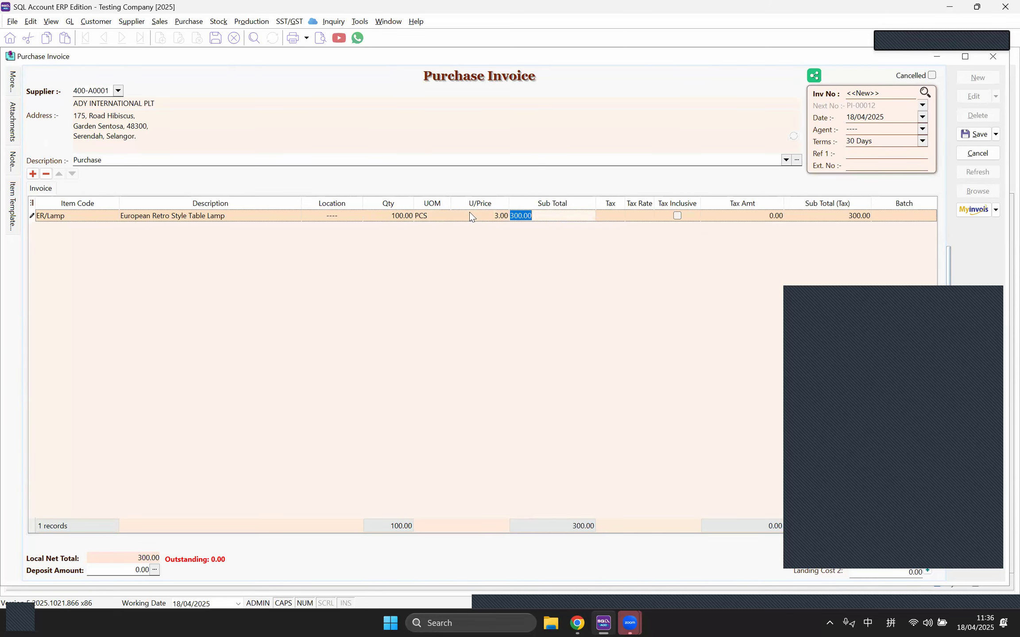
pyautogui.click(974, 133)
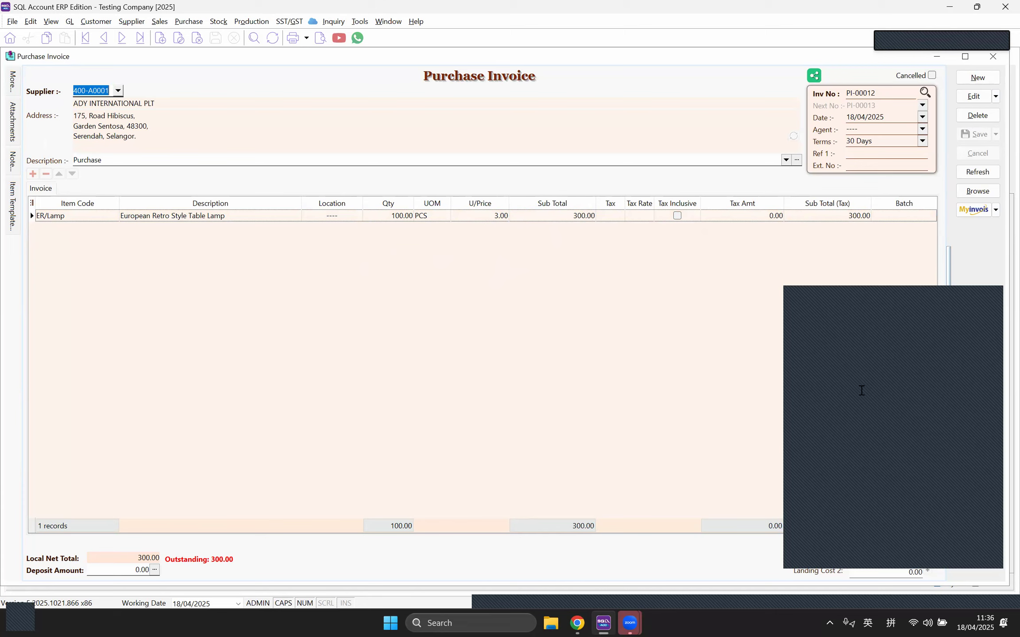
# Step: Start a new sales invoice for customer C ART TECHNOLOGY HUB
pyautogui.click(160, 22)
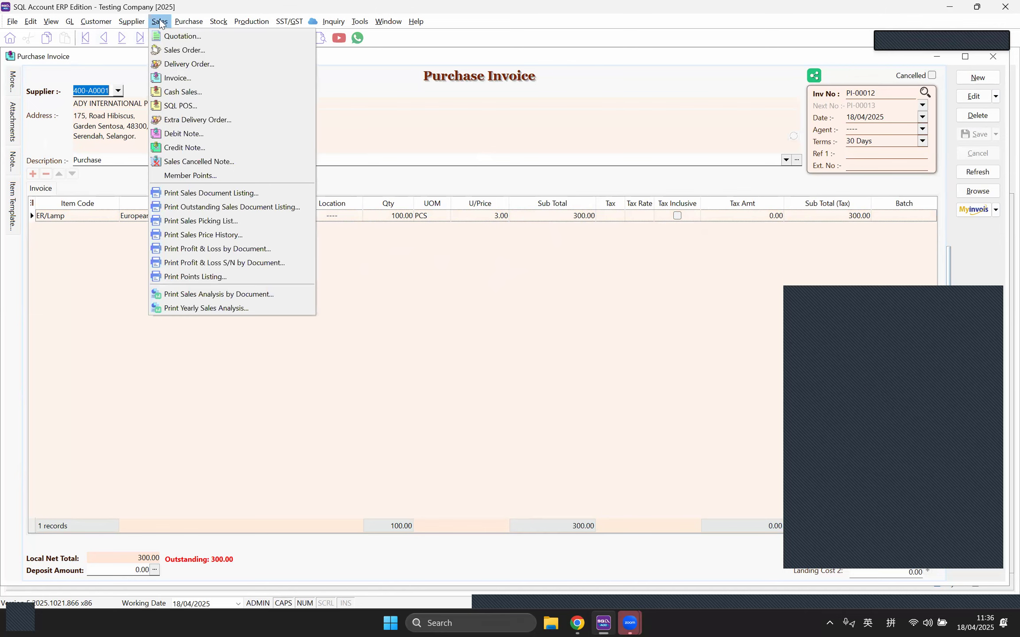
pyautogui.click(178, 78)
pyautogui.click(981, 78)
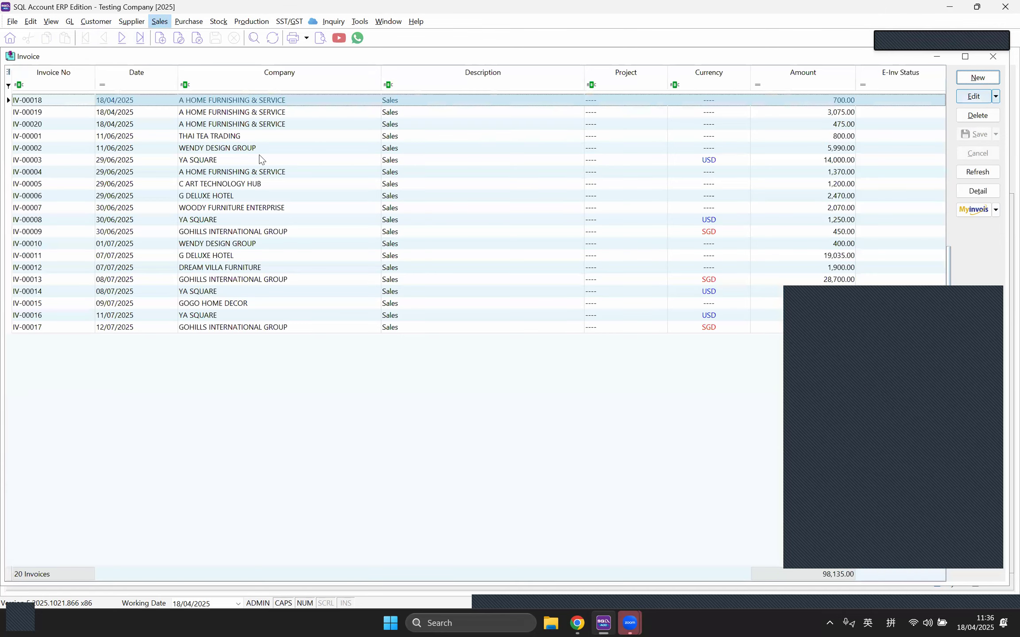
pyautogui.click(121, 90)
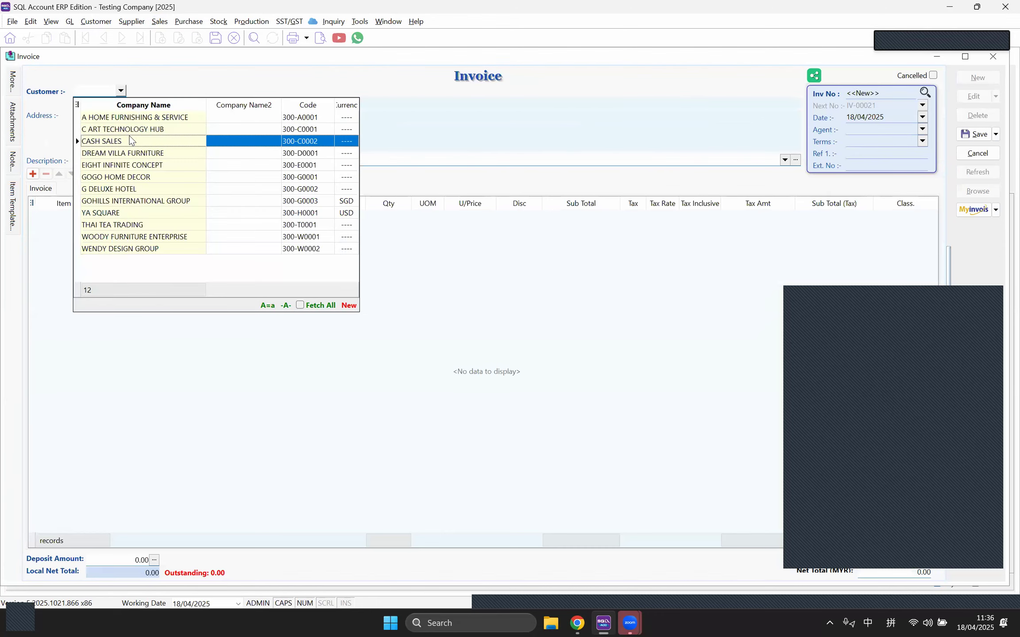
pyautogui.click(119, 127)
# Step: Add an ER/Lamp line and change its unit of measure to L/SUM
pyautogui.click(32, 173)
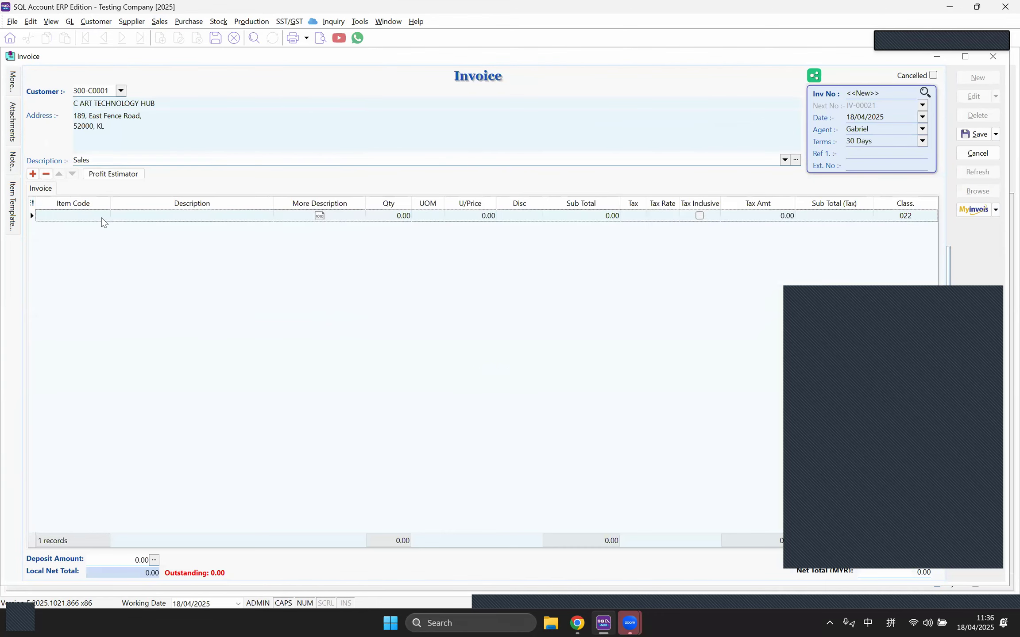
pyautogui.click(102, 217)
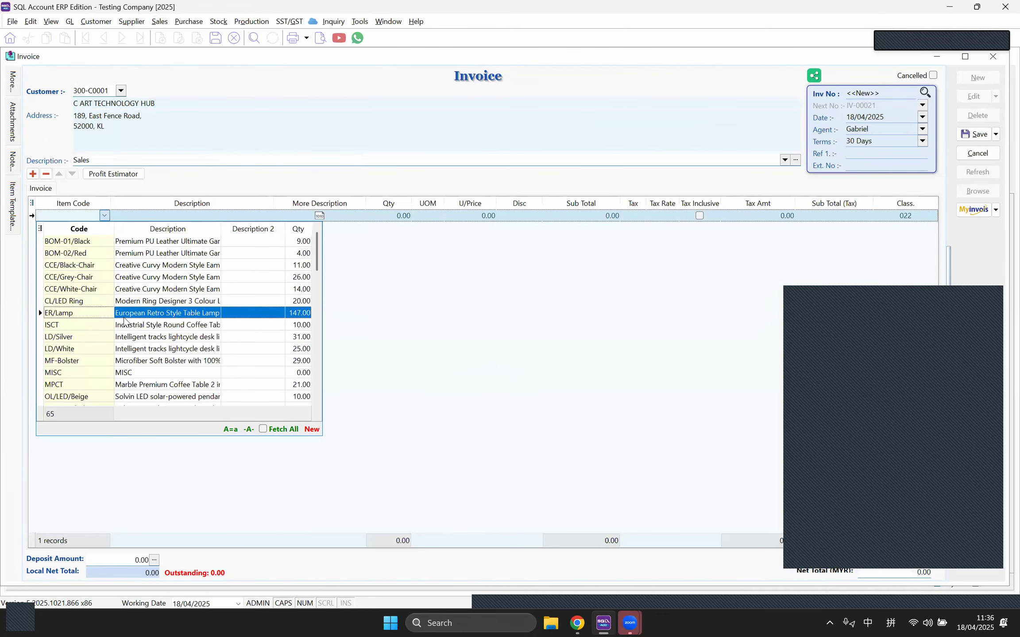
pyautogui.click(289, 313)
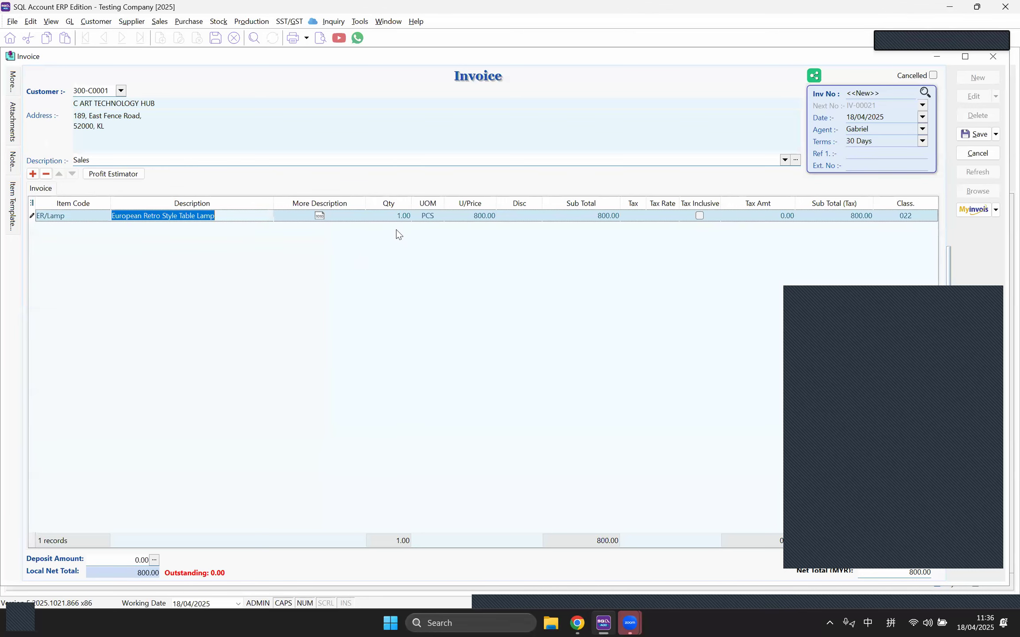
pyautogui.click(428, 218)
pyautogui.click(432, 217)
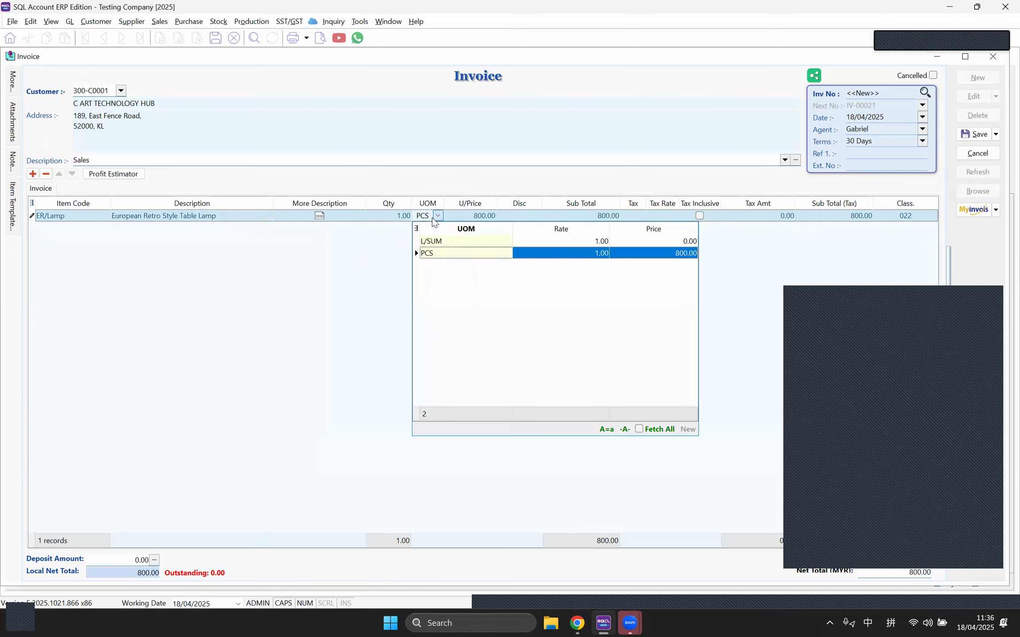
pyautogui.click(436, 242)
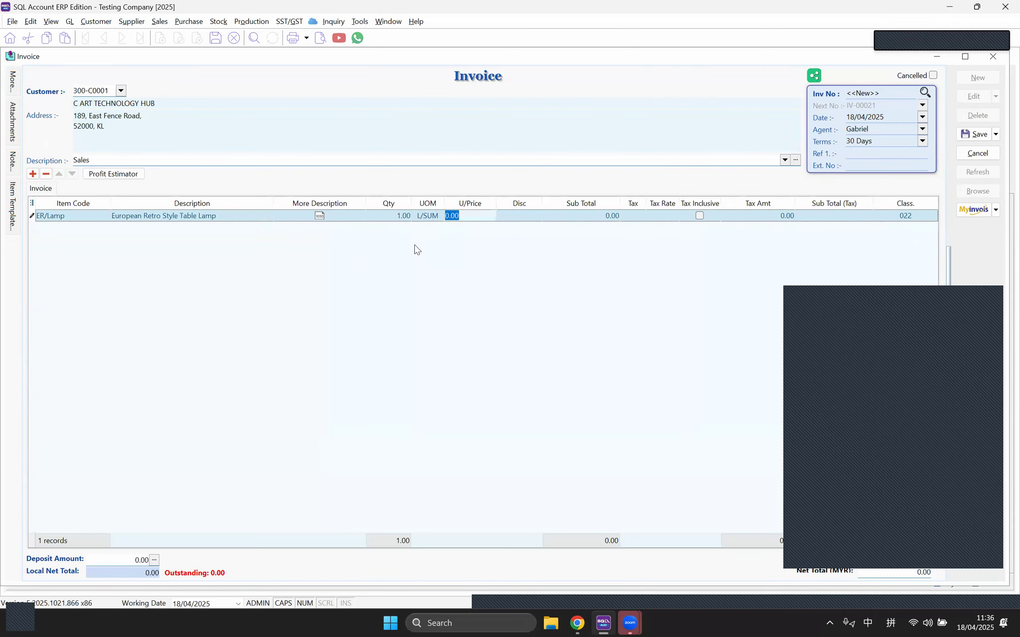
# Step: Set the ER/Lamp line's unit price to 1,880.00
pyautogui.write('100')
pyautogui.press('Tab')
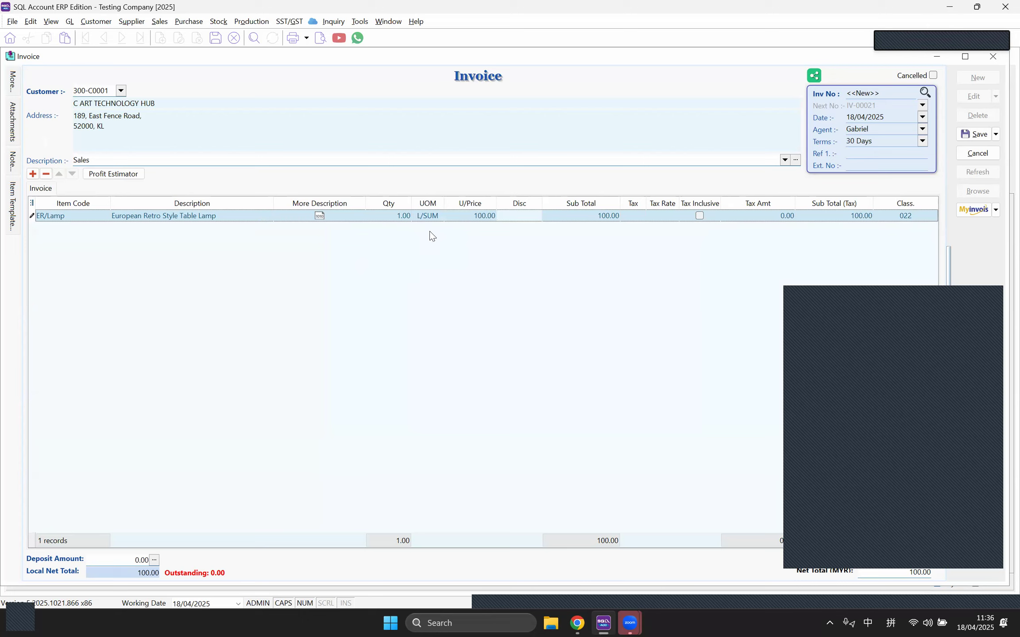
pyautogui.click(468, 218)
pyautogui.write('1880')
pyautogui.press('Tab')
pyautogui.click(388, 21)
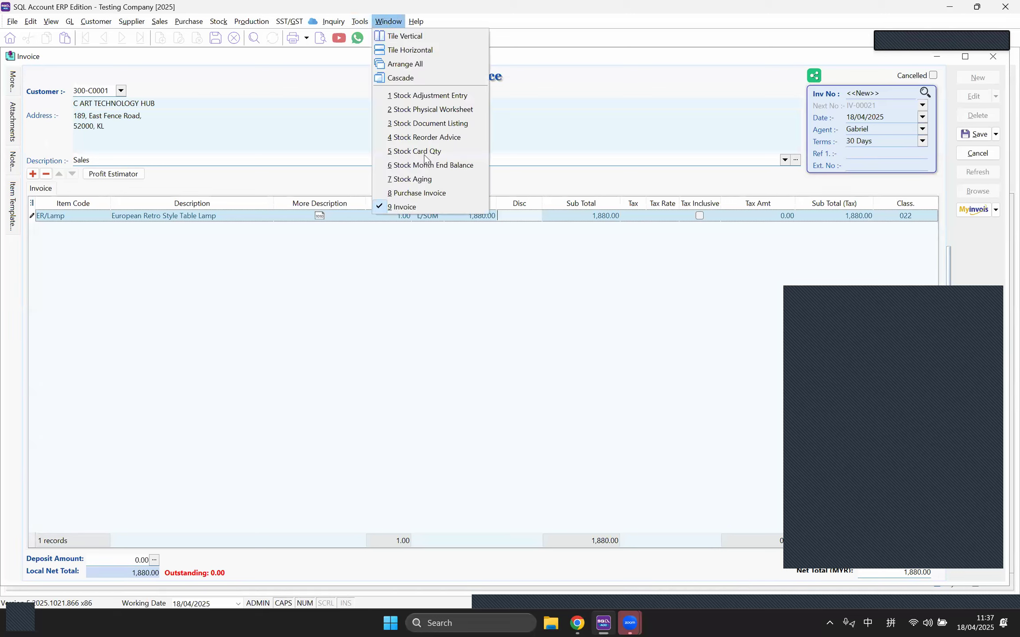
pyautogui.click(426, 193)
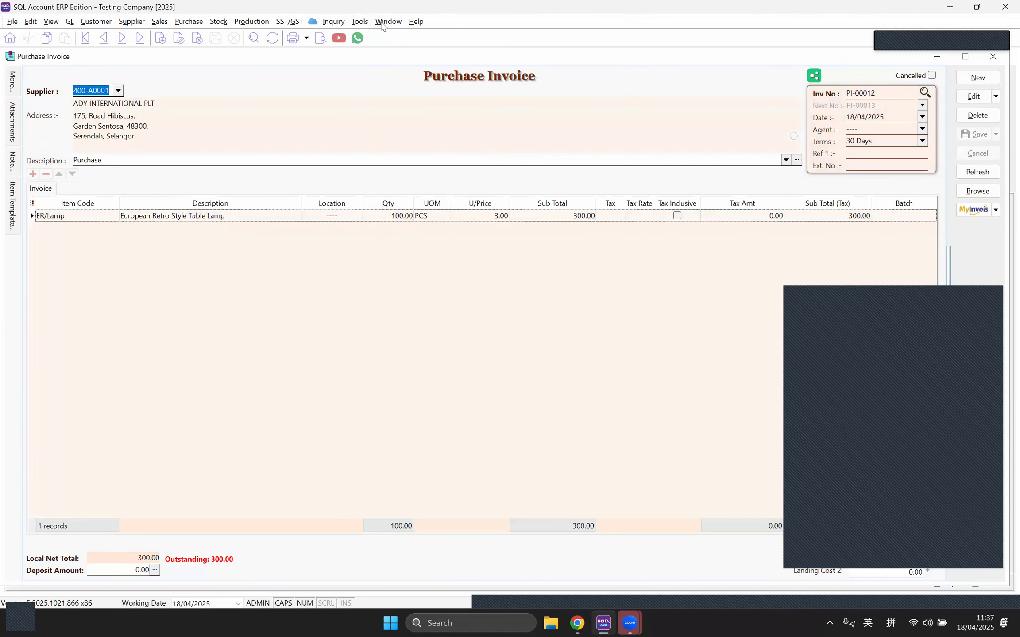
pyautogui.click(388, 22)
pyautogui.click(402, 207)
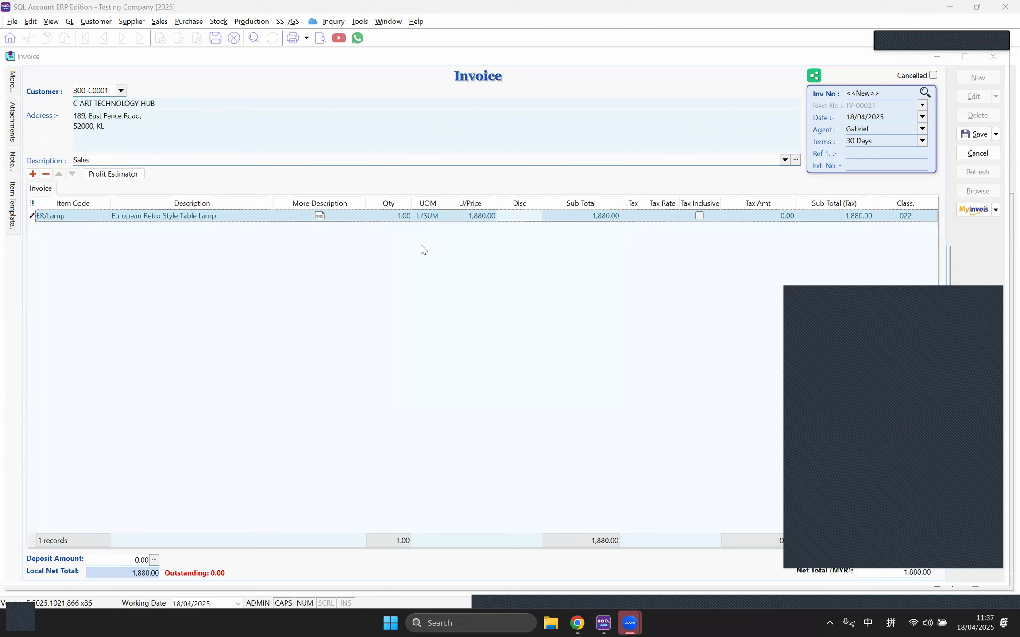
pyautogui.click(434, 215)
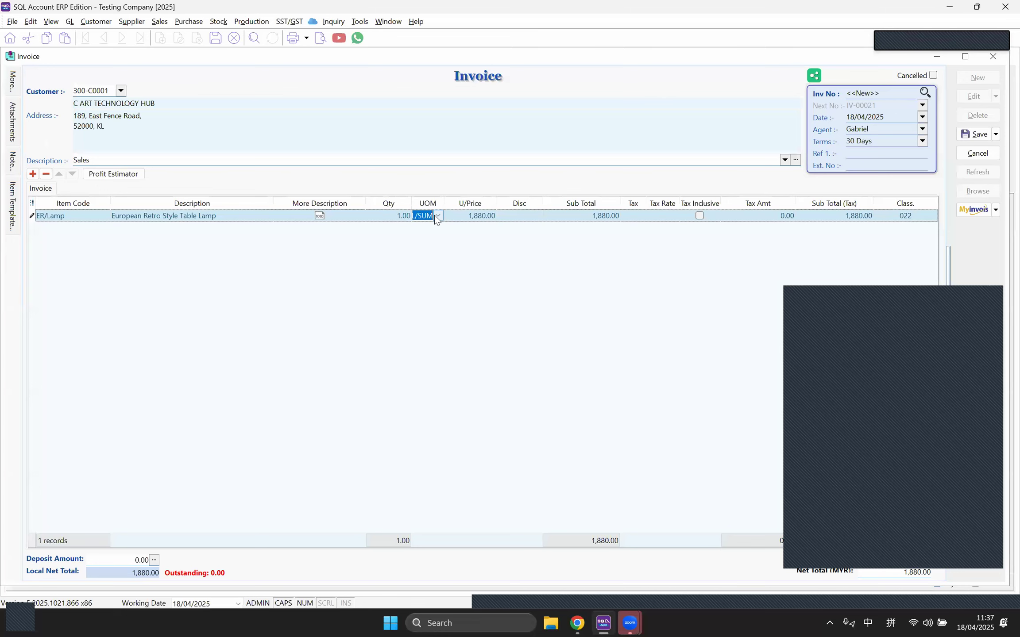
pyautogui.click(434, 215)
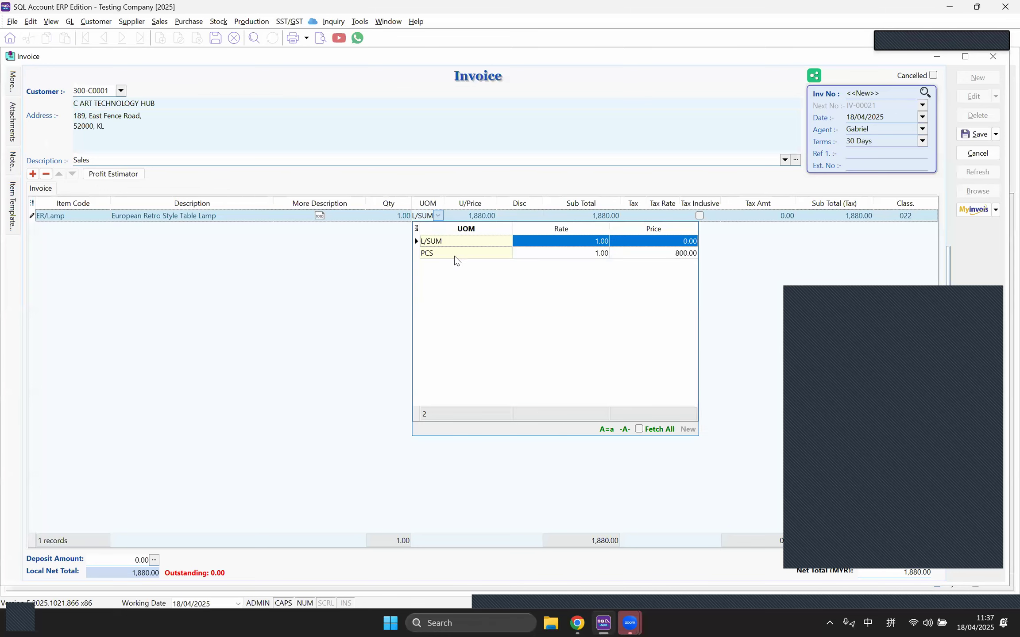
pyautogui.click(368, 253)
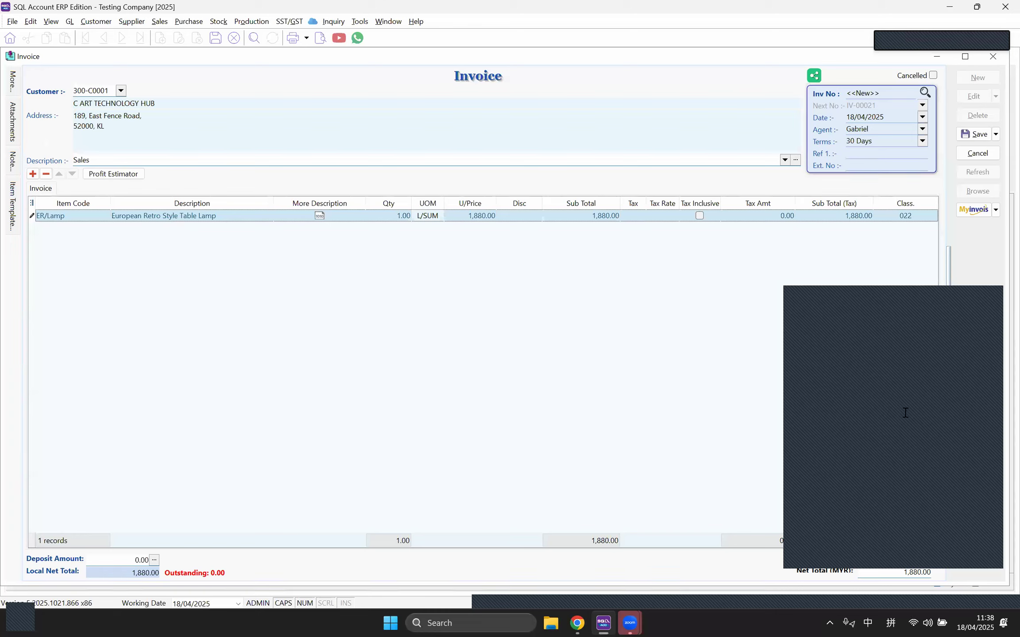
pyautogui.click(224, 26)
# Step: Open stock item ISCT, check its 220.00 reference cost, 300.00 price and empty supplier prices, then close it
pyautogui.click(257, 50)
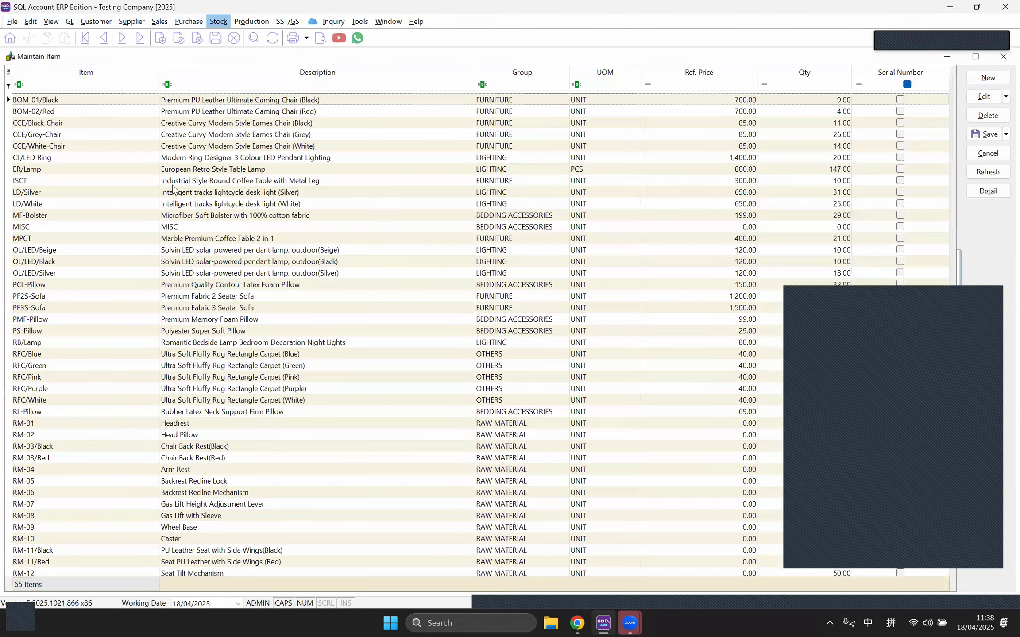
pyautogui.doubleClick(159, 179)
pyautogui.moveTo(114, 169); pyautogui.dragTo(82, 184)
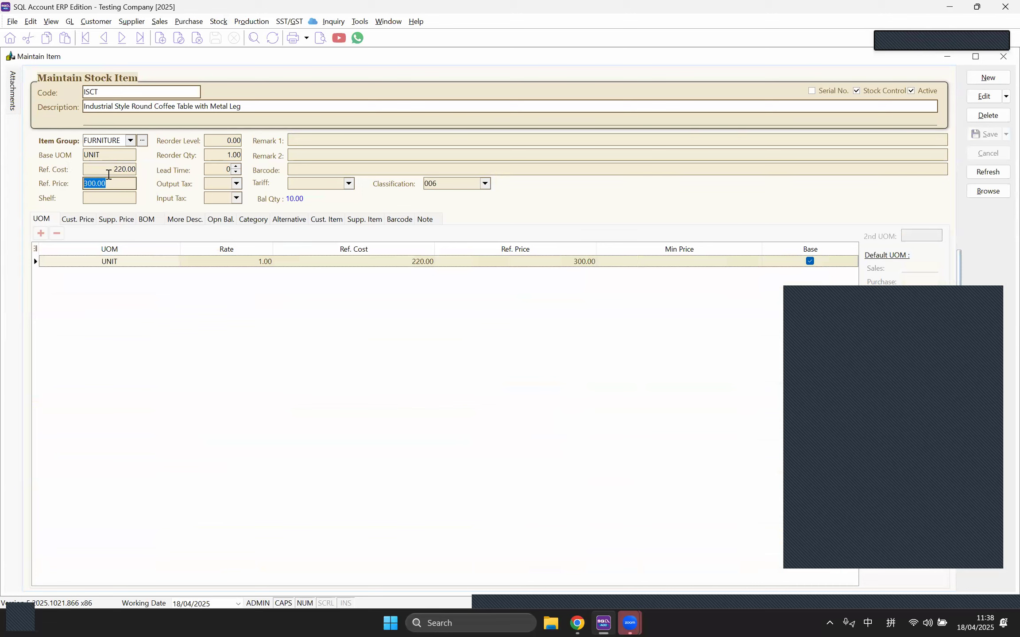
pyautogui.click(111, 170)
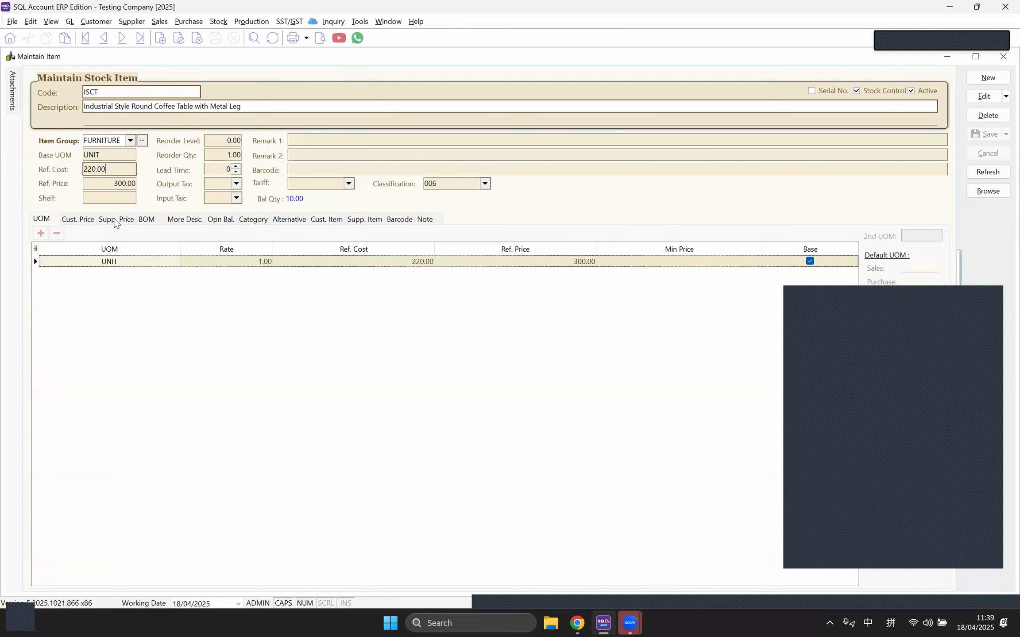
pyautogui.click(115, 220)
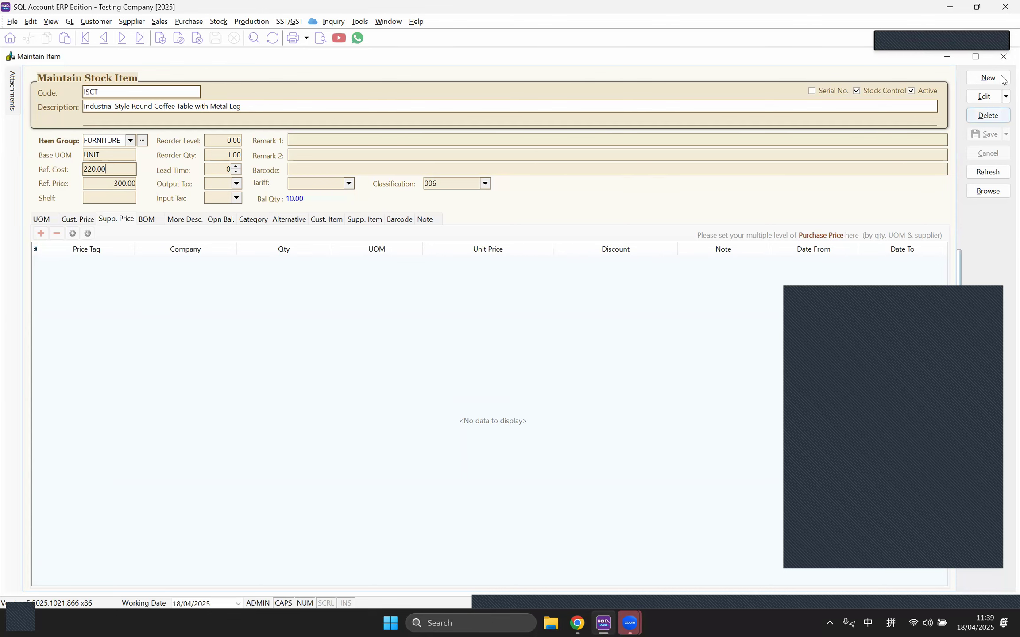
pyautogui.click(1003, 62)
# Step: Discard the unsaved sales invoice and close the purchase invoice
pyautogui.click(1001, 60)
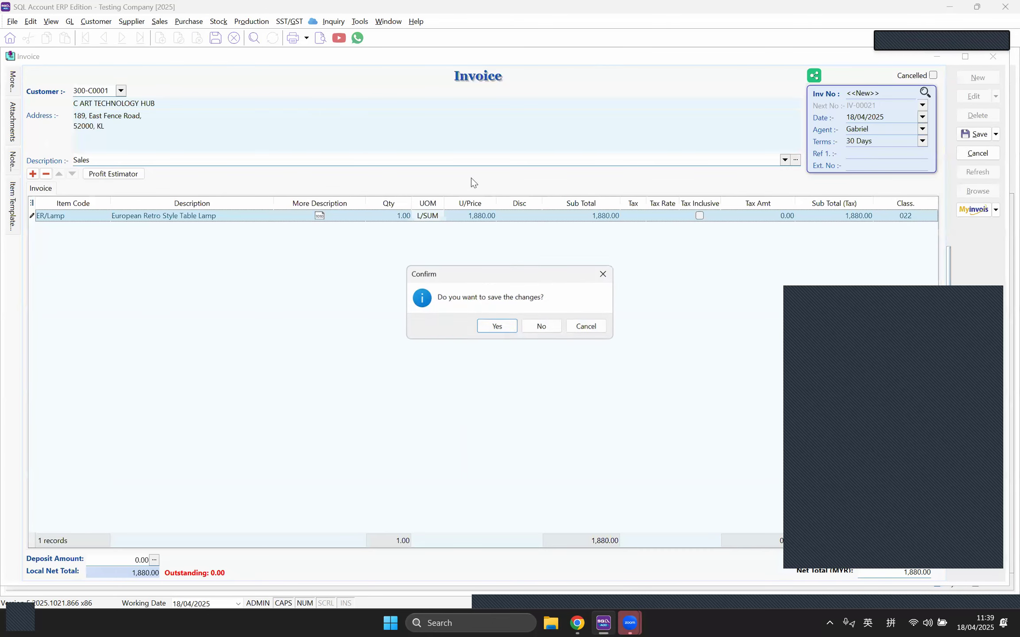
pyautogui.click(542, 326)
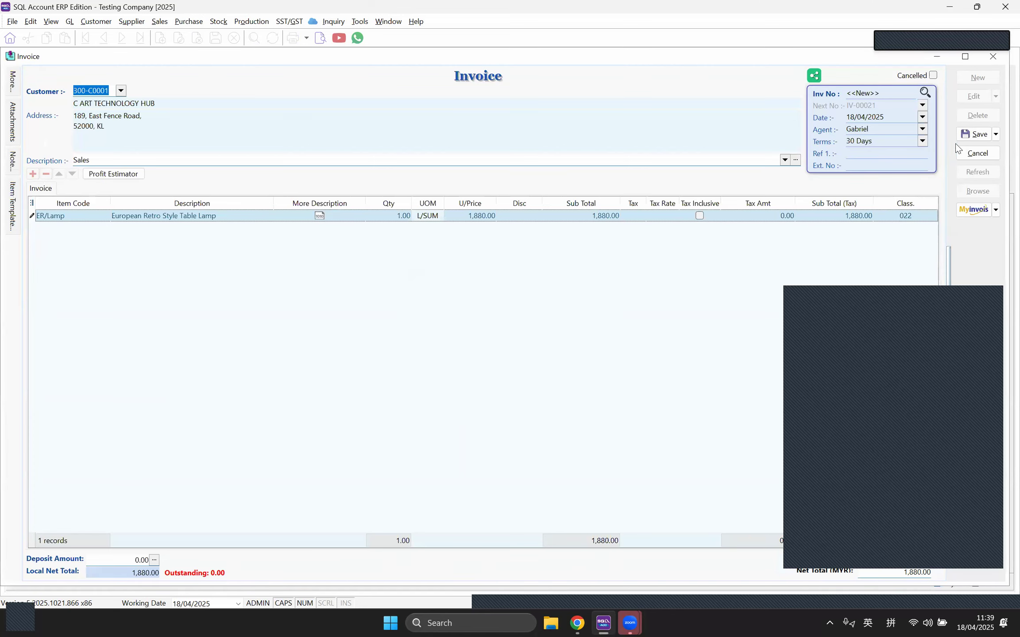
pyautogui.click(992, 57)
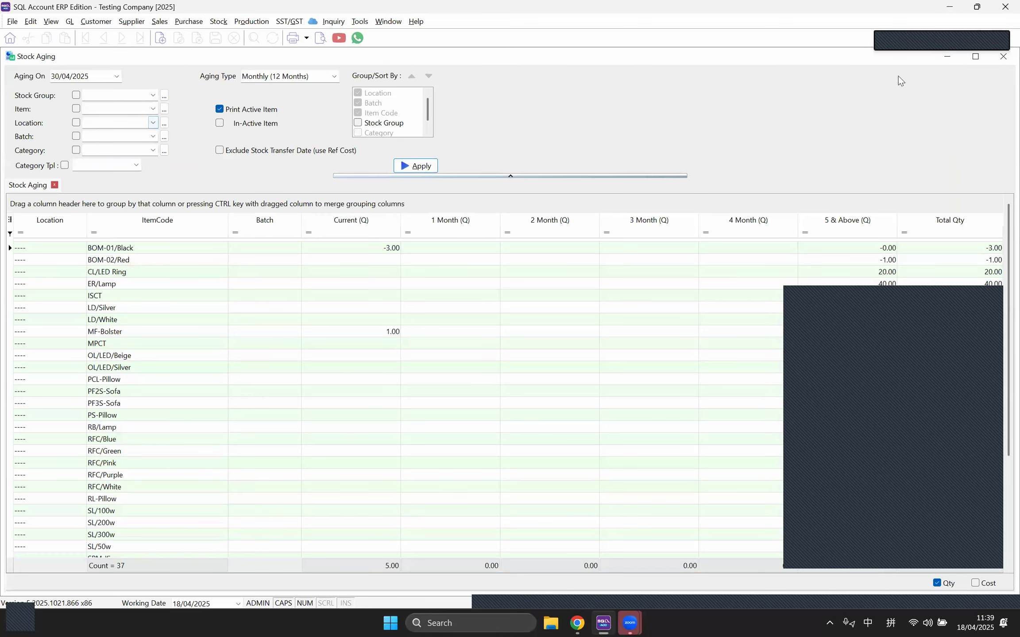
# Step: Close the stock aging, month-end balance, stock card, reorder advice, document listing and physical worksheet windows
pyautogui.click(1003, 58)
pyautogui.click(1002, 57)
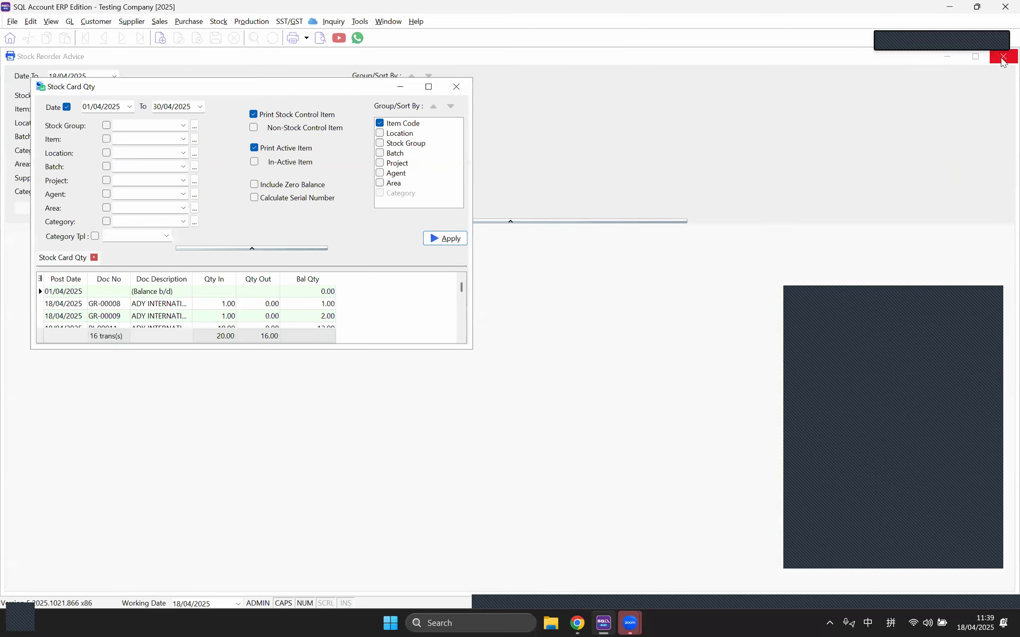
pyautogui.click(456, 87)
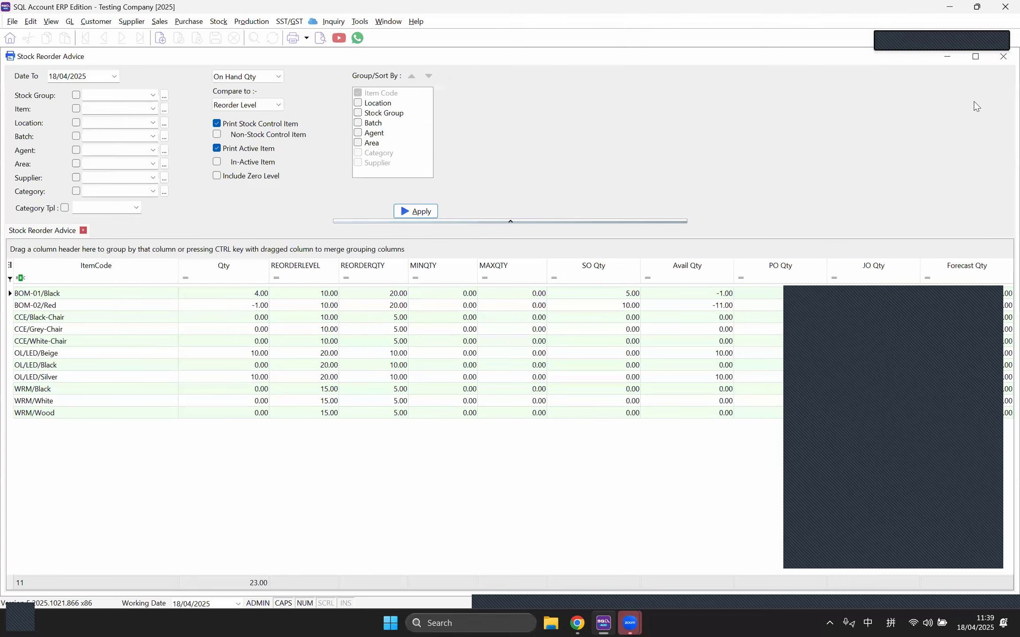
pyautogui.click(1003, 57)
pyautogui.click(1003, 59)
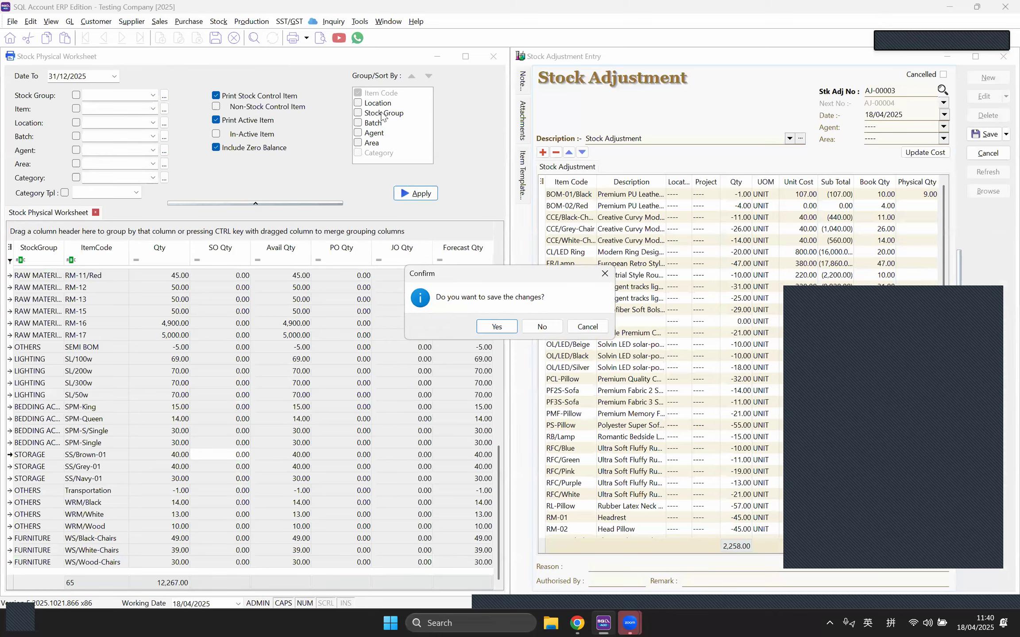
pyautogui.press('n')
pyautogui.click(493, 58)
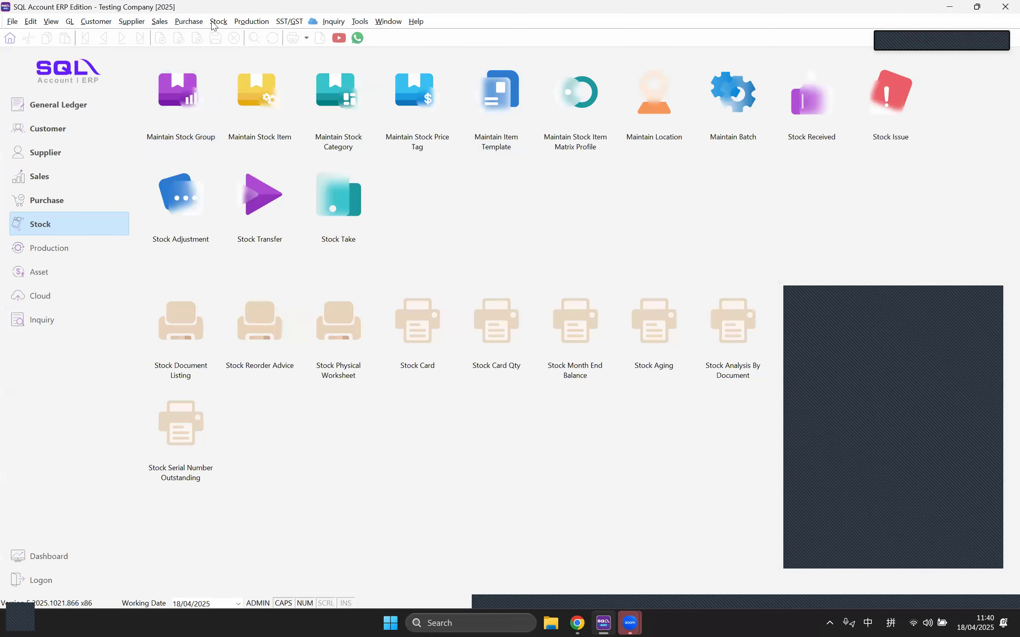
# Step: Open the Stock Card report alongside the stock item list
pyautogui.click(217, 22)
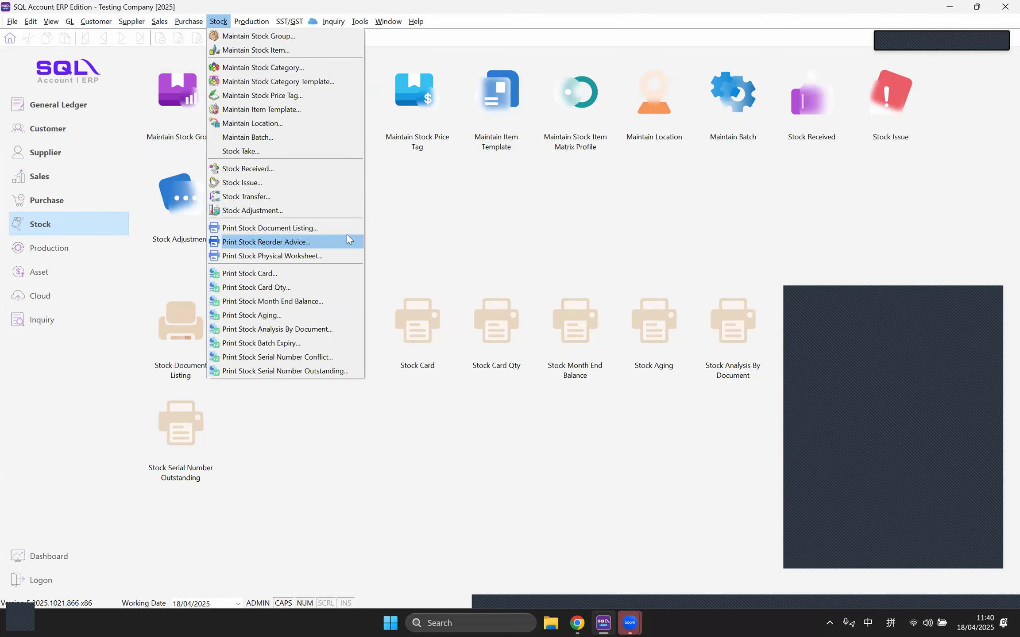
pyautogui.click(267, 274)
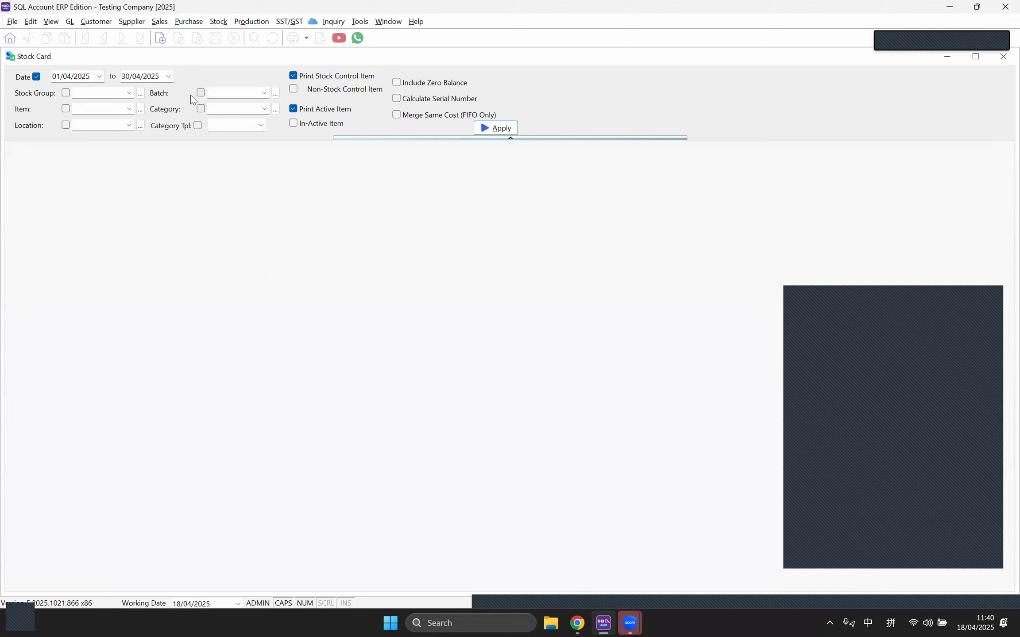
pyautogui.click(219, 22)
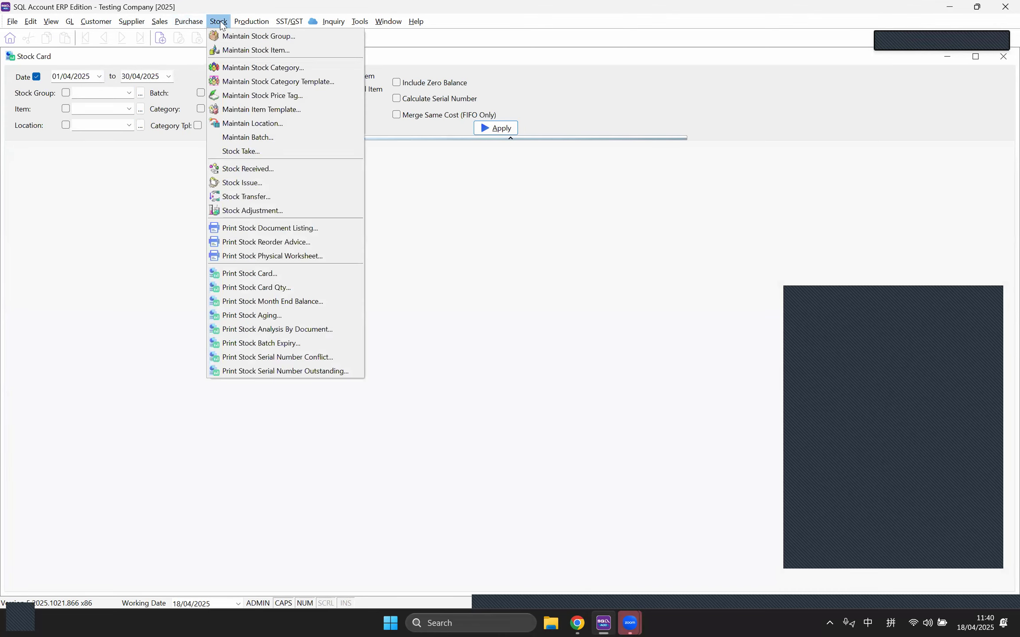
pyautogui.click(229, 51)
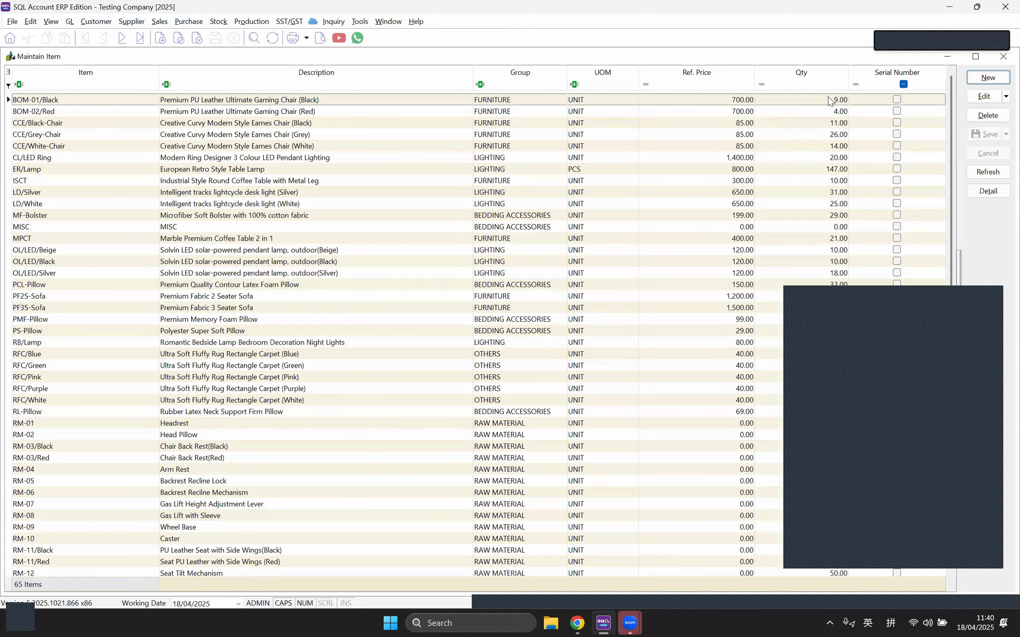
pyautogui.moveTo(795, 61); pyautogui.dragTo(804, 205)
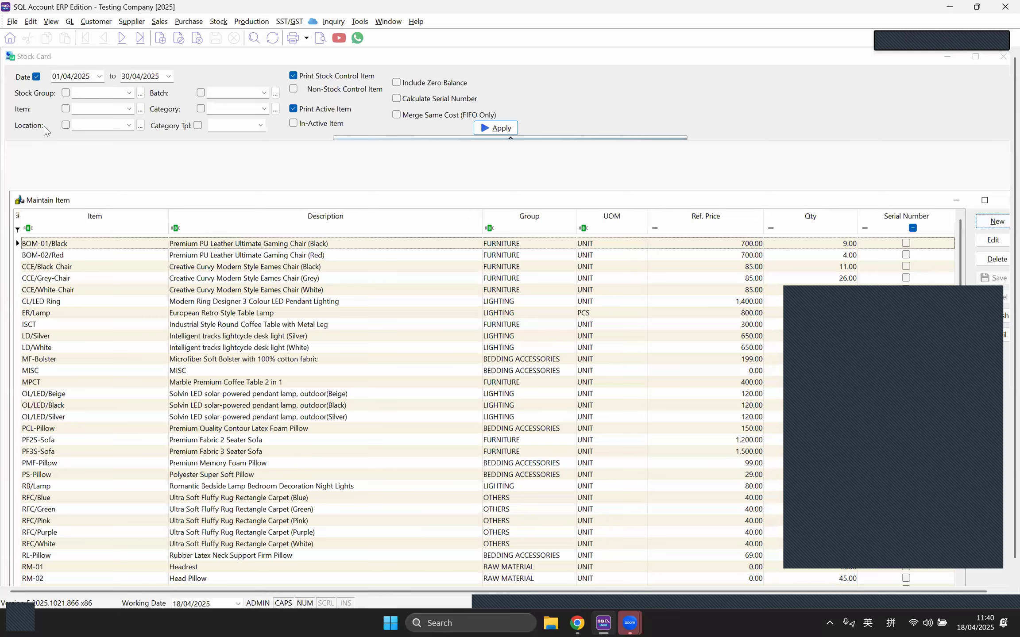
pyautogui.click(65, 108)
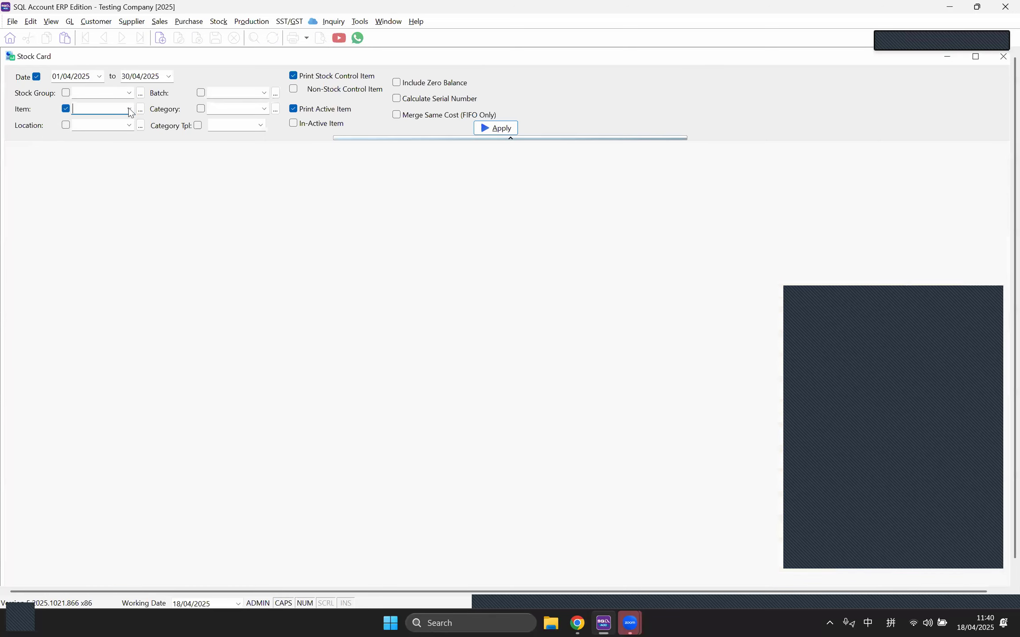
# Step: Filter the stock card to item BOM-01/Black, apply it, and preview the plain Stock Card report
pyautogui.click(129, 108)
pyautogui.click(173, 138)
pyautogui.click(495, 128)
pyautogui.click(320, 38)
pyautogui.doubleClick(442, 242)
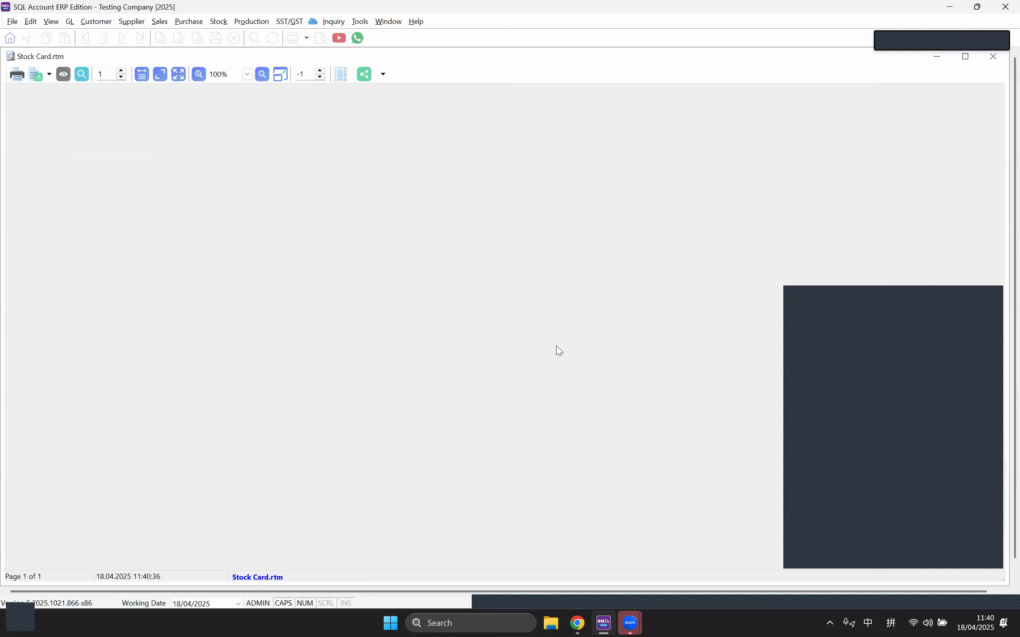
# Step: View the BOM-01/Black stock card preview at page width
pyautogui.scroll(-3, 575, 336)
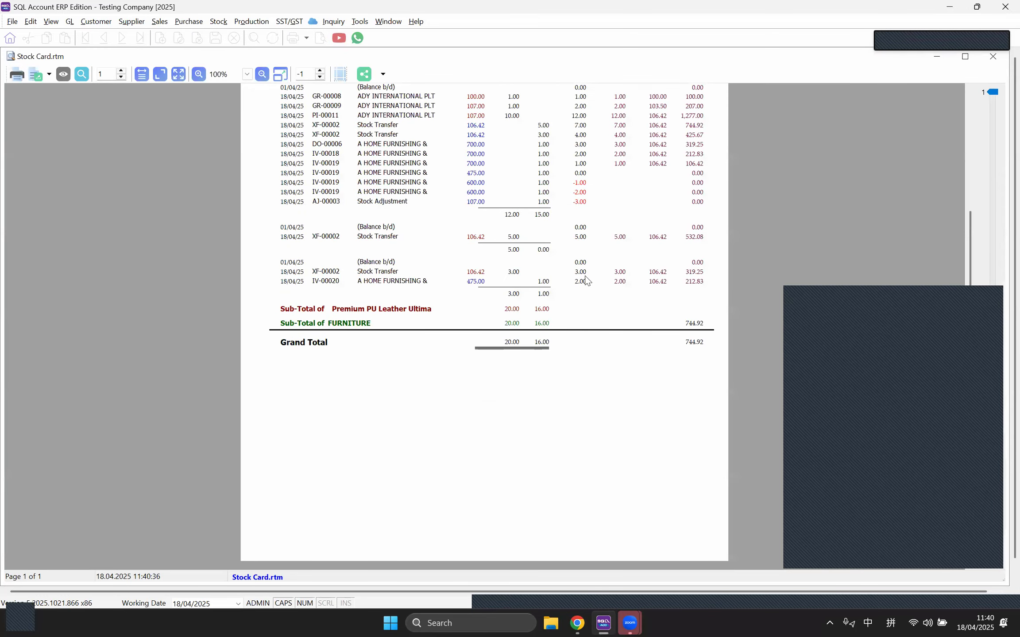
pyautogui.click(141, 74)
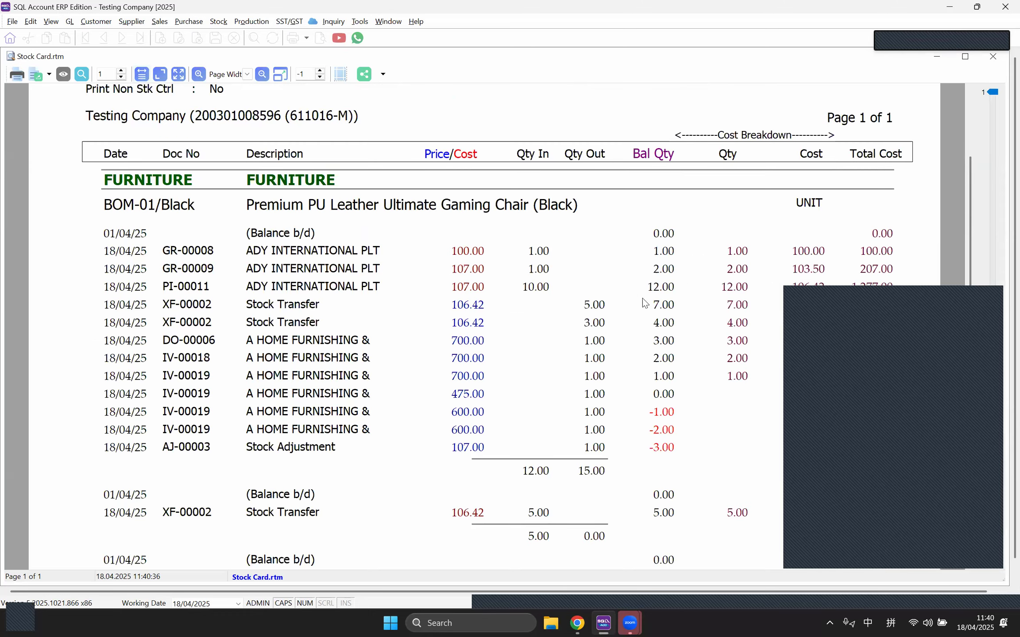
pyautogui.scroll(-5, 647, 288)
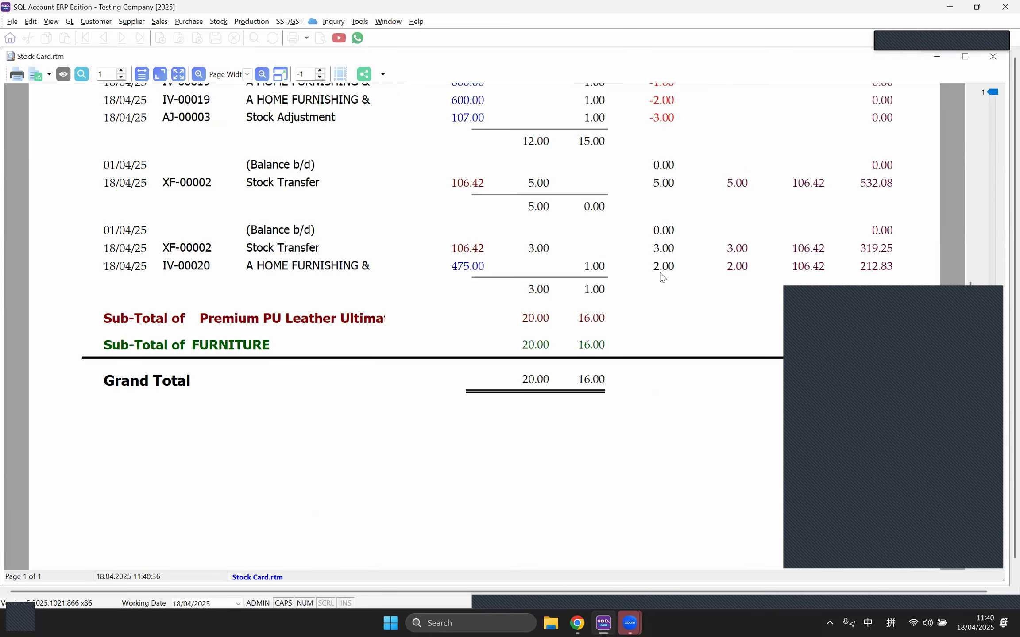
# Step: Compare it with BOM-01/Black's 9.00 quantity in the item list, then close the preview
pyautogui.click(388, 21)
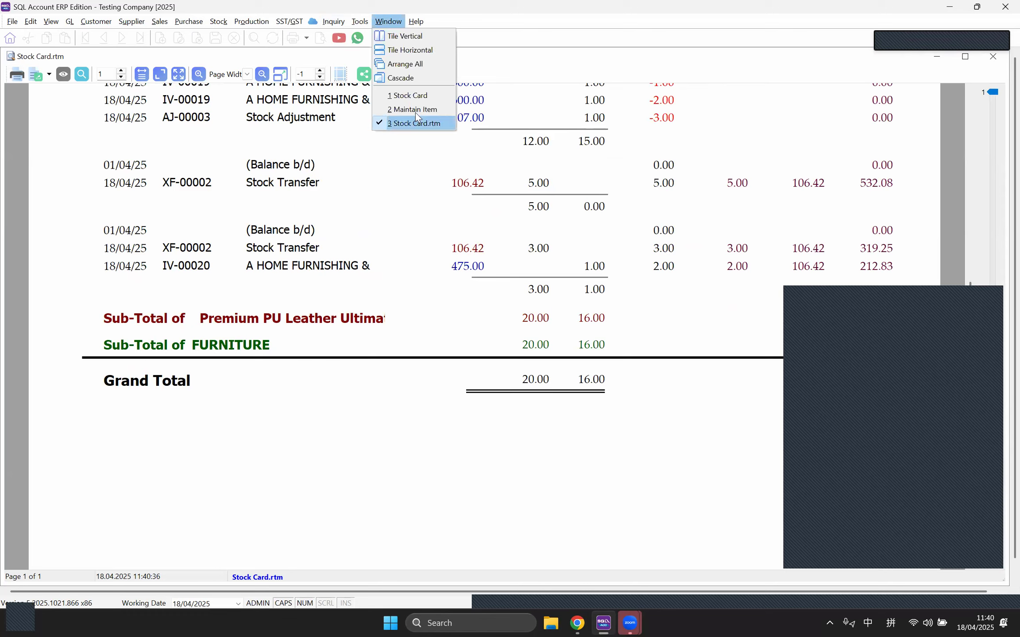
pyautogui.click(414, 110)
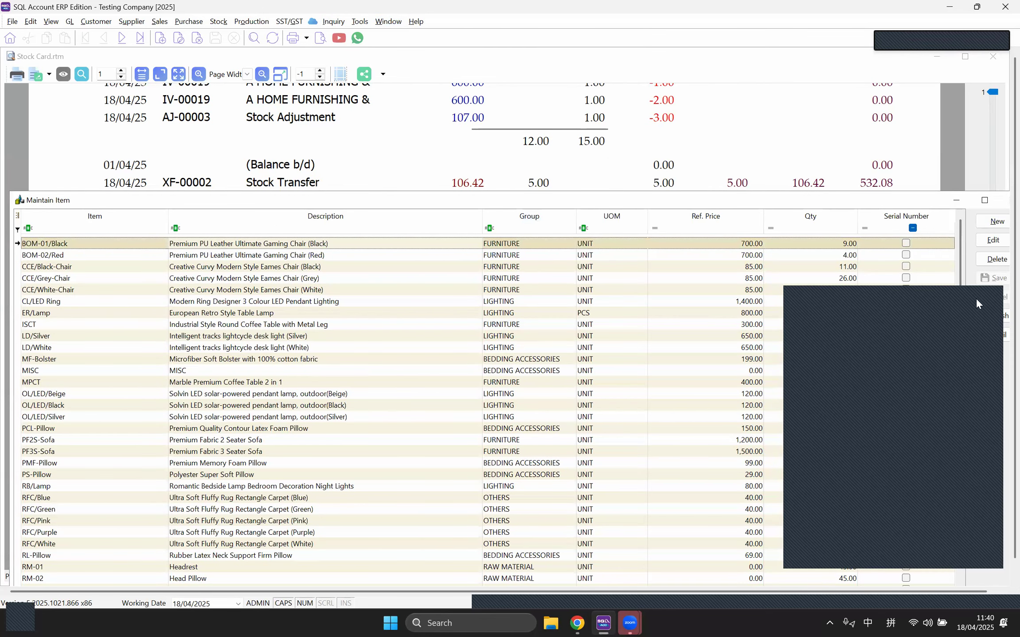
pyautogui.click(843, 244)
pyautogui.click(755, 142)
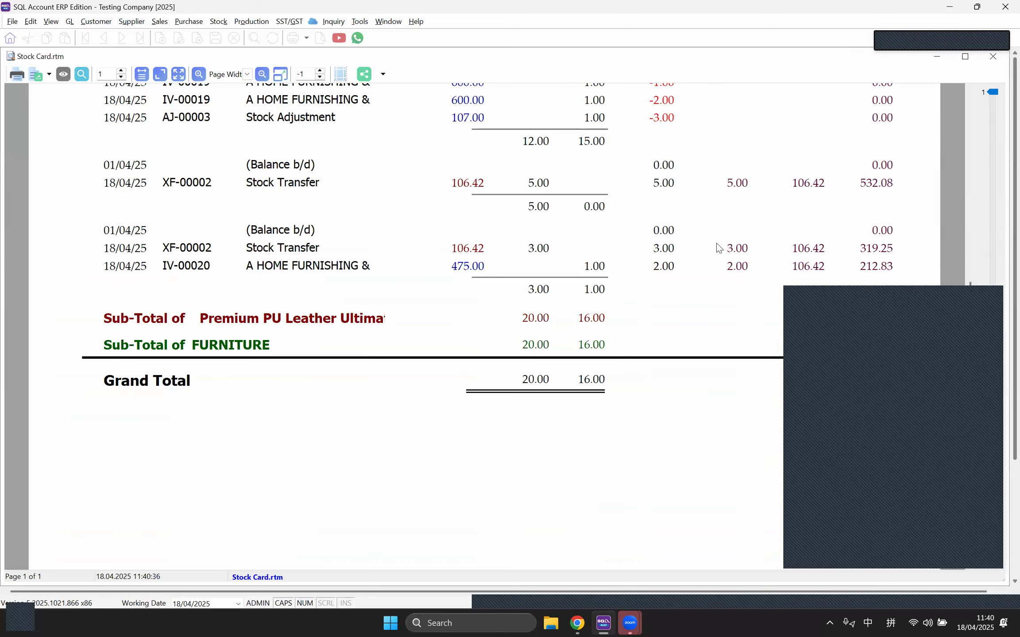
pyautogui.scroll(5, 717, 243)
pyautogui.scroll(-3, 718, 244)
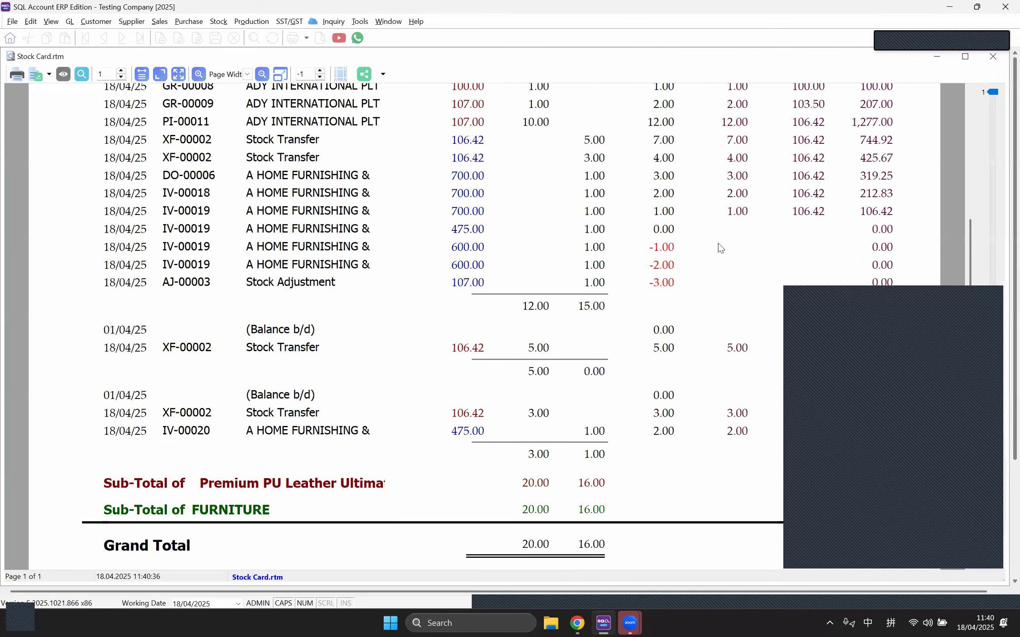
pyautogui.scroll(3, 718, 243)
pyautogui.scroll(-3, 720, 248)
pyautogui.click(994, 57)
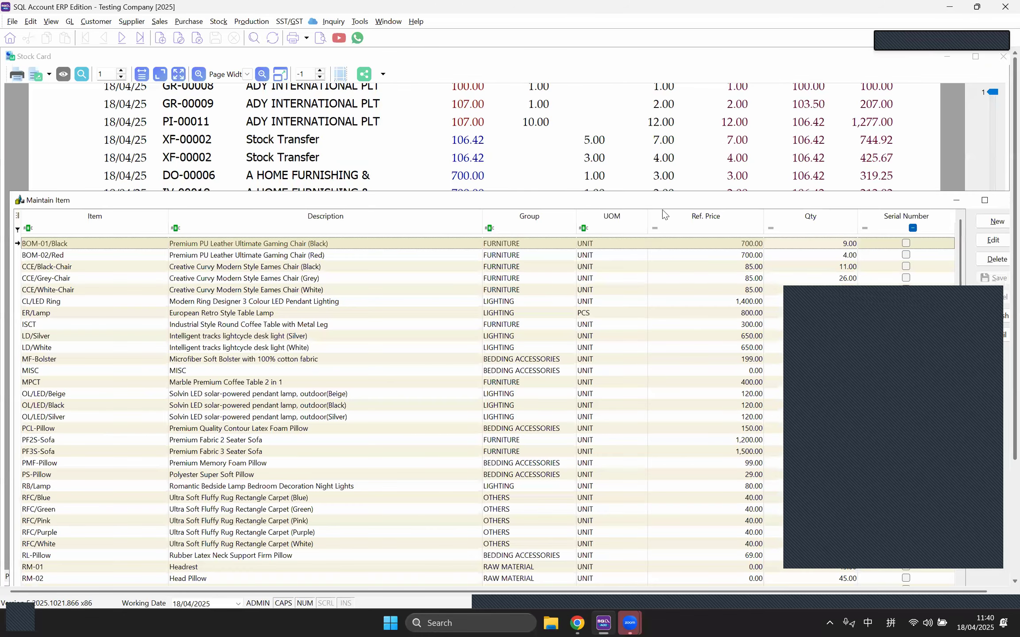
# Step: Load and preview the stock card for BOM-02/Red, then close the preview
pyautogui.click(707, 256)
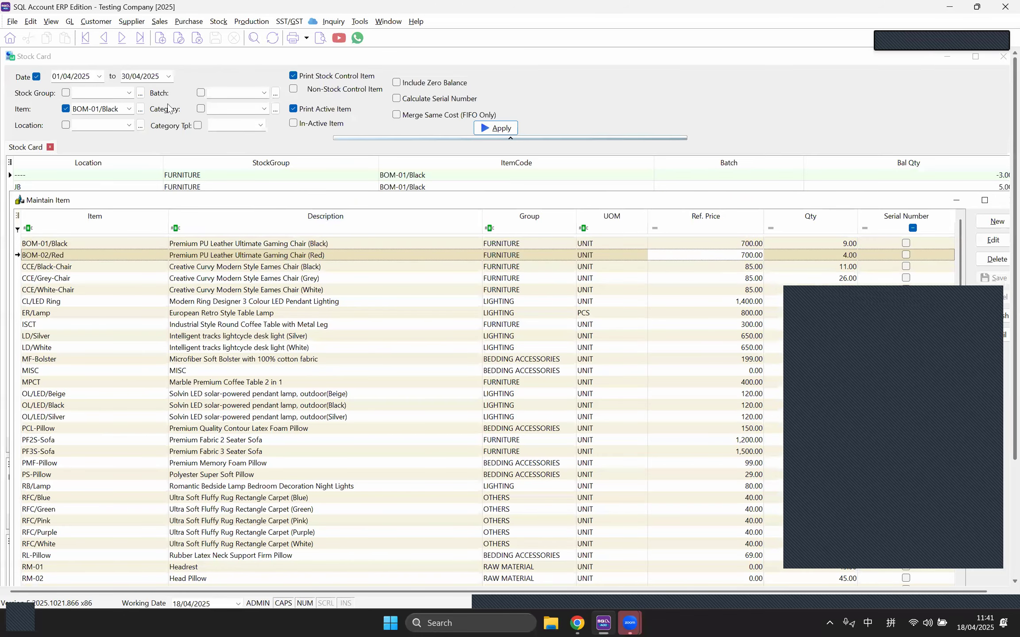
pyautogui.click(129, 109)
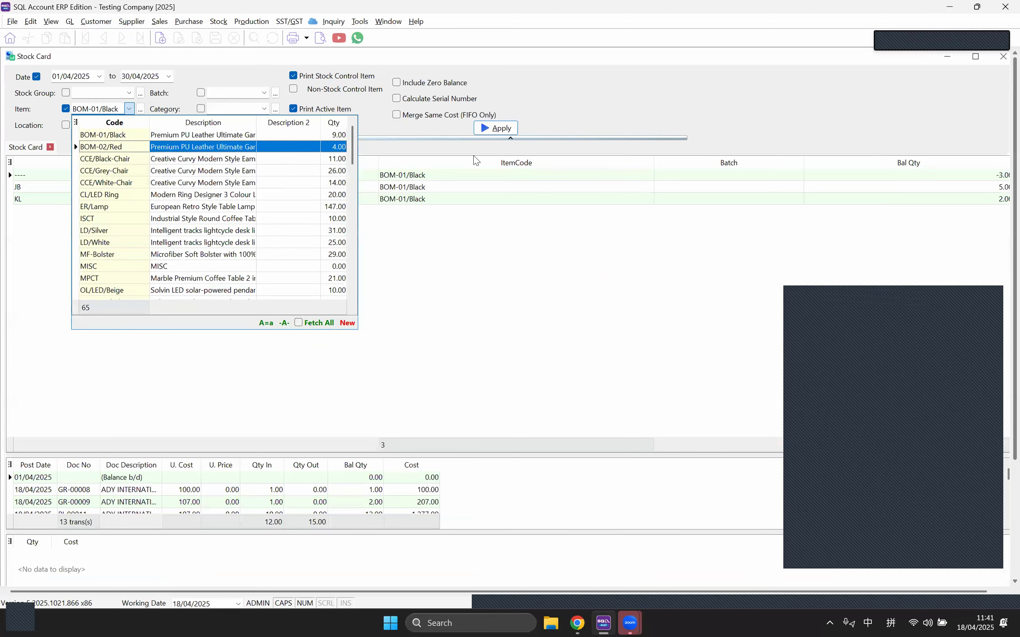
pyautogui.click(135, 149)
pyautogui.click(508, 133)
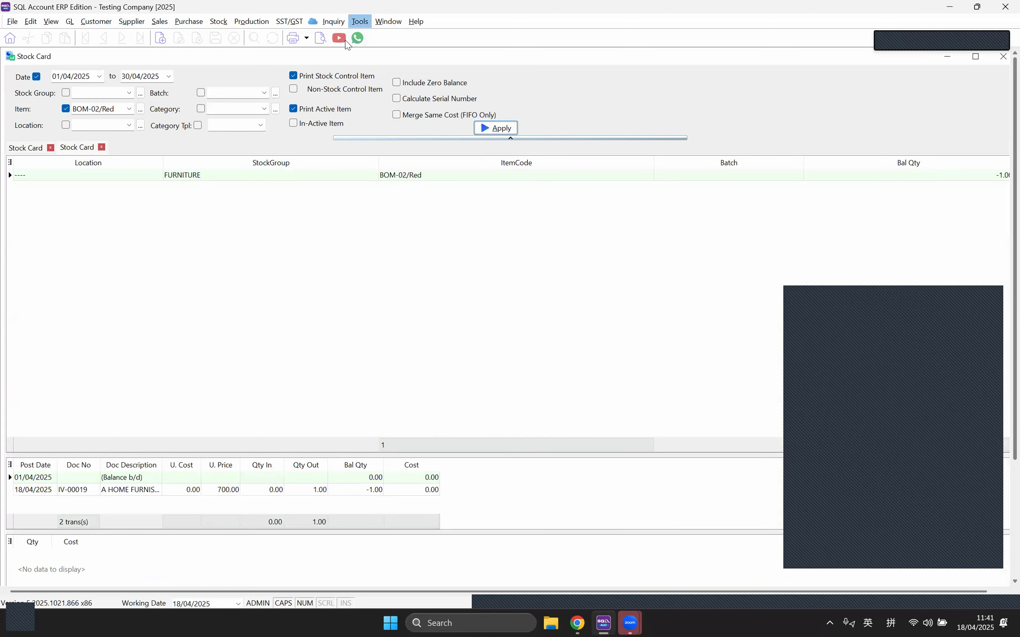
pyautogui.click(318, 39)
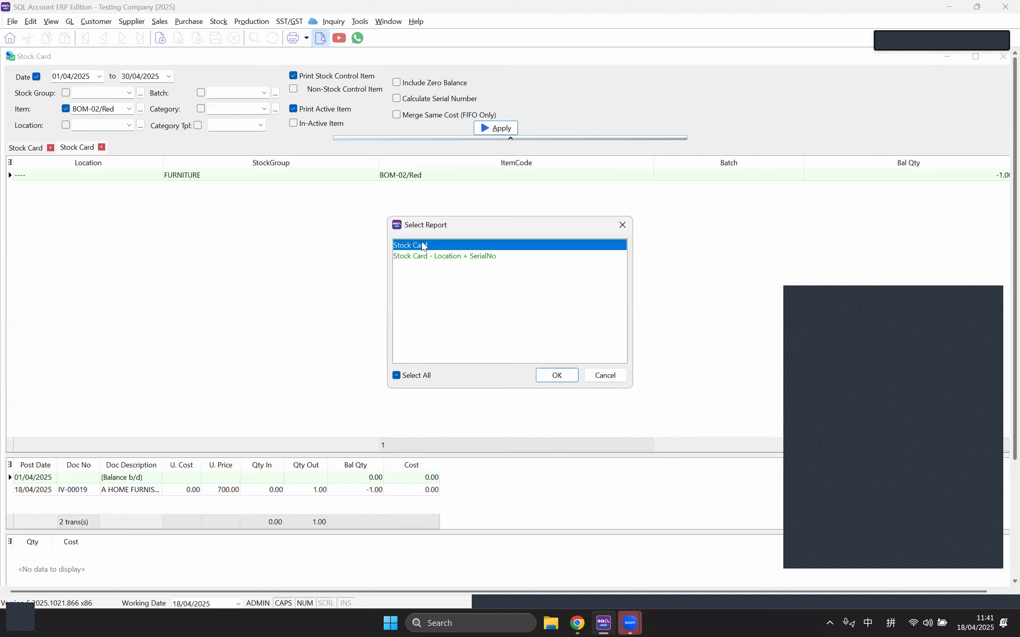
pyautogui.doubleClick(419, 246)
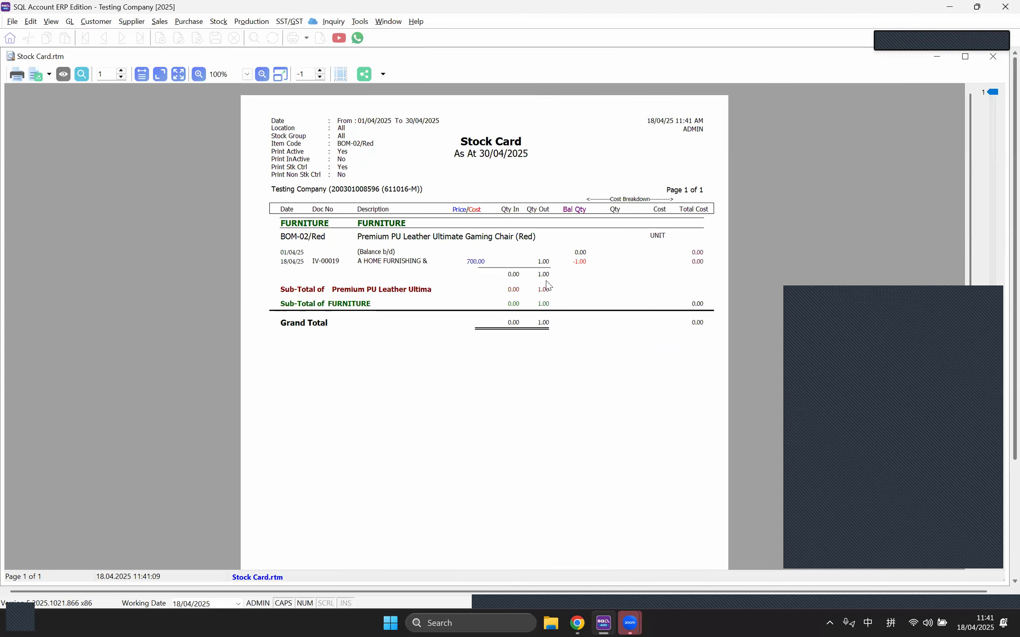
pyautogui.click(992, 56)
# Step: Open CCE/Black-Chair, remove the stock card date filter, and load CCE/Black-Chair's stock card
pyautogui.click(388, 22)
pyautogui.click(407, 111)
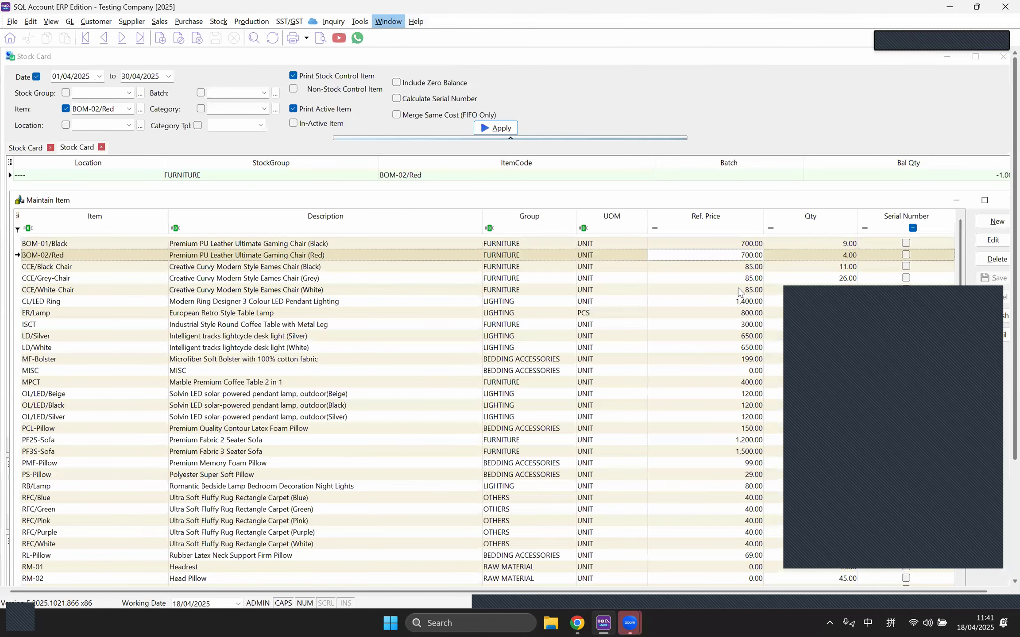
pyautogui.doubleClick(721, 265)
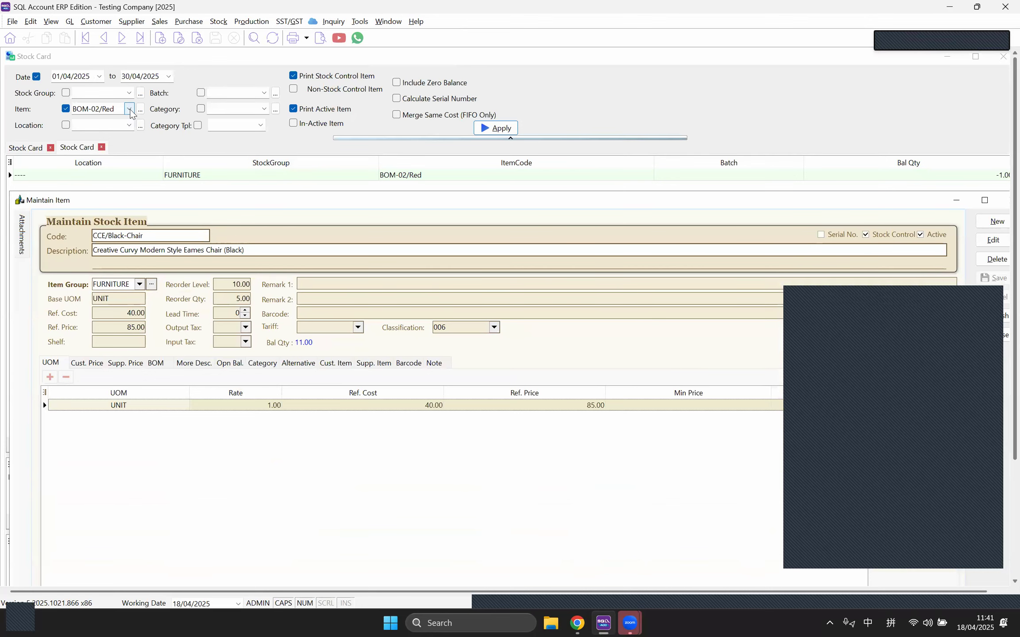
pyautogui.click(37, 77)
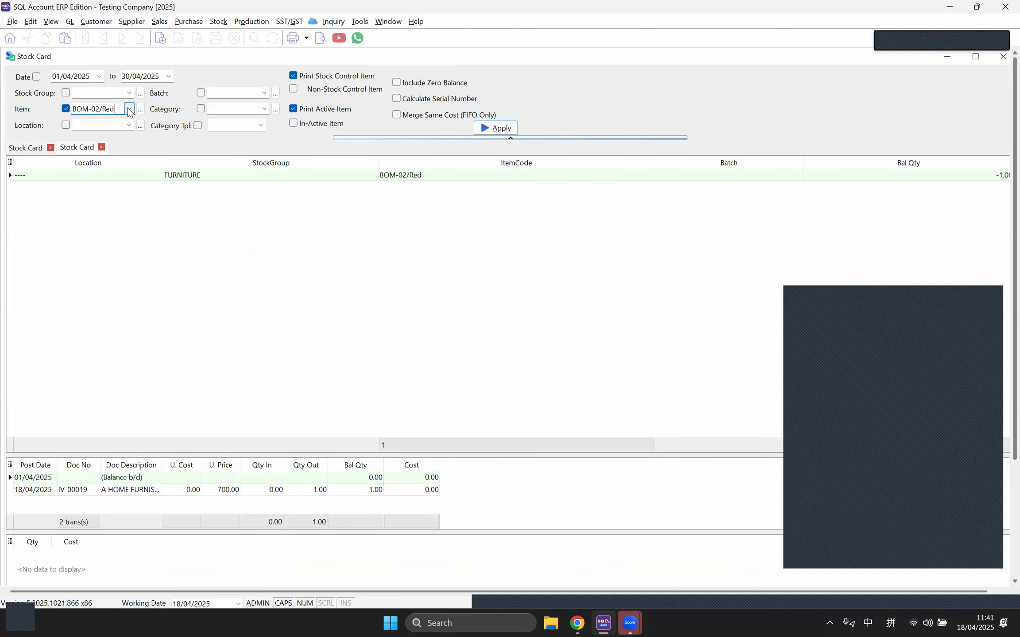
pyautogui.click(129, 109)
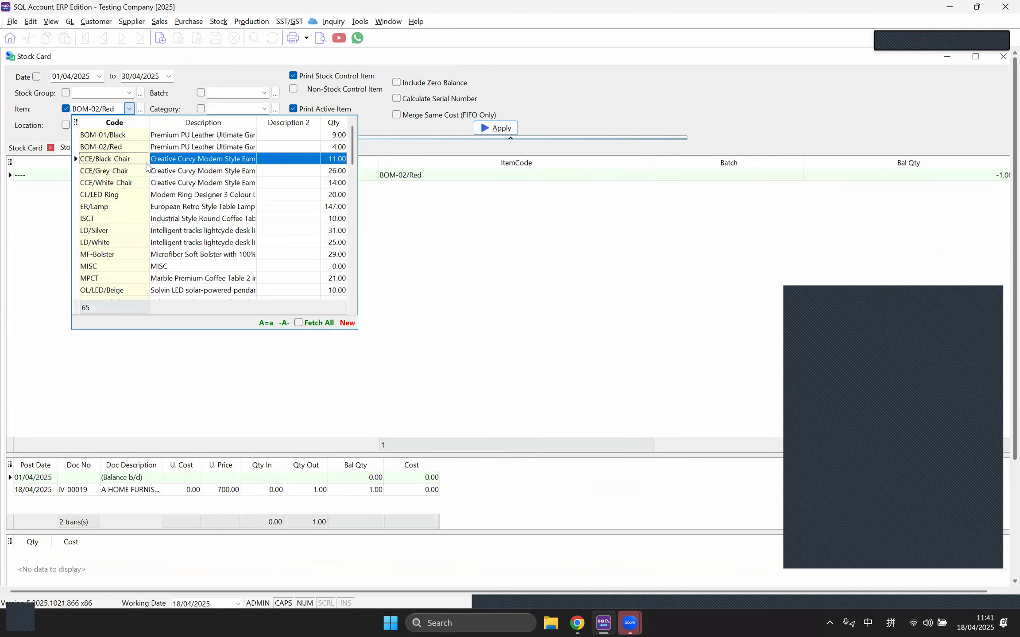
pyautogui.click(301, 159)
pyautogui.click(493, 128)
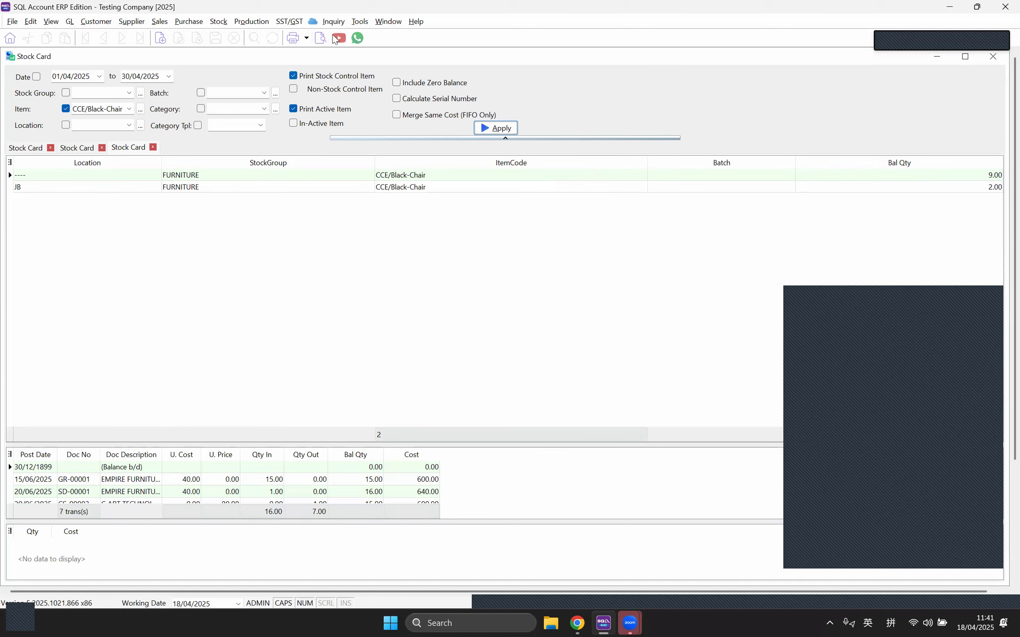
# Step: Check the CCE/Black-Chair item record, then return to the stock card
pyautogui.click(354, 22)
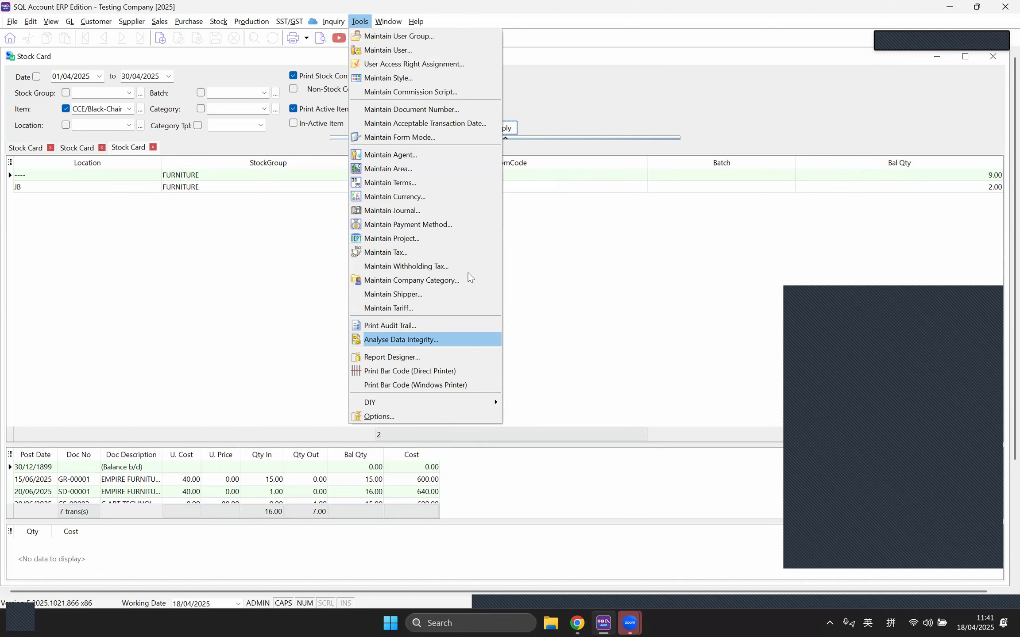
pyautogui.click(572, 74)
pyautogui.click(390, 24)
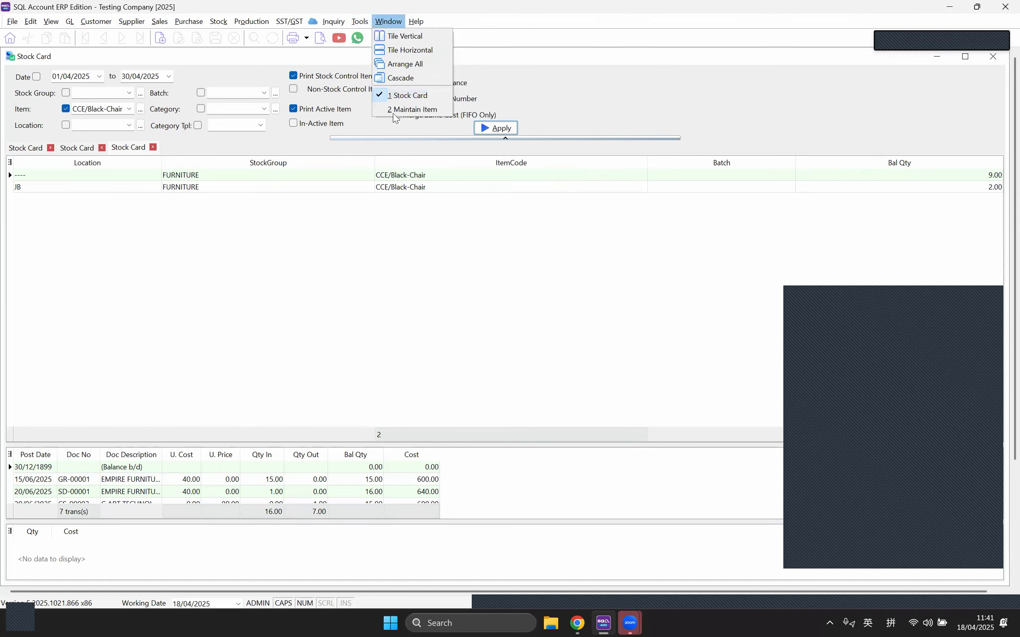
pyautogui.click(377, 111)
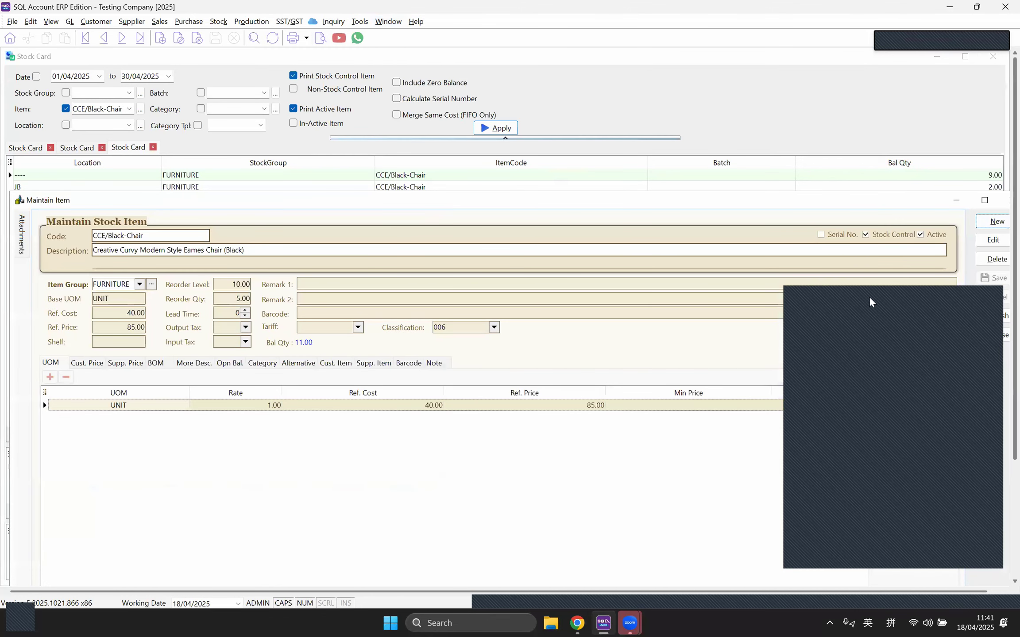
pyautogui.click(994, 335)
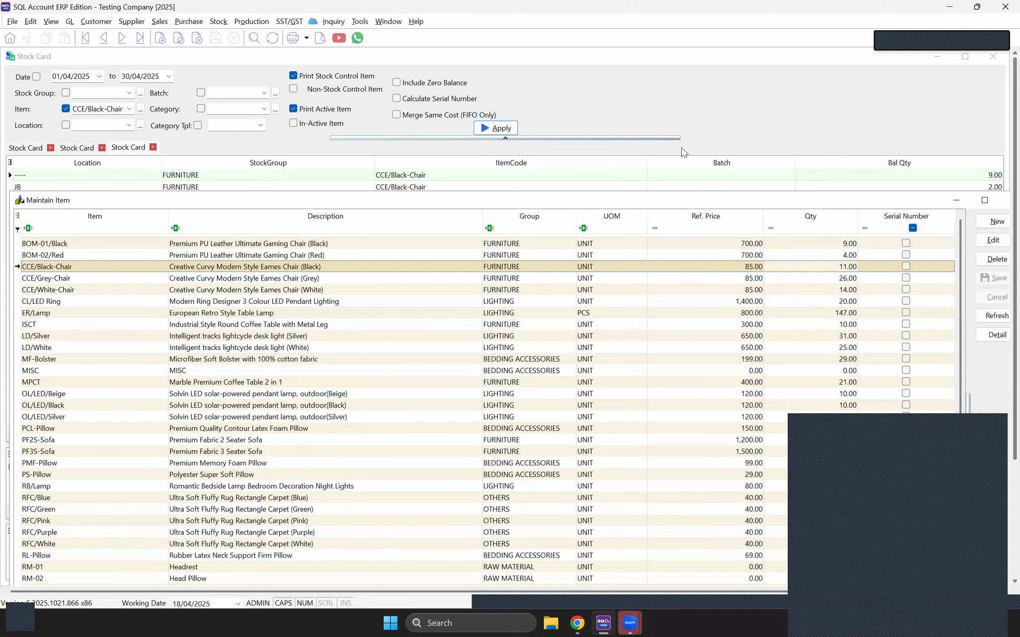
pyautogui.click(682, 107)
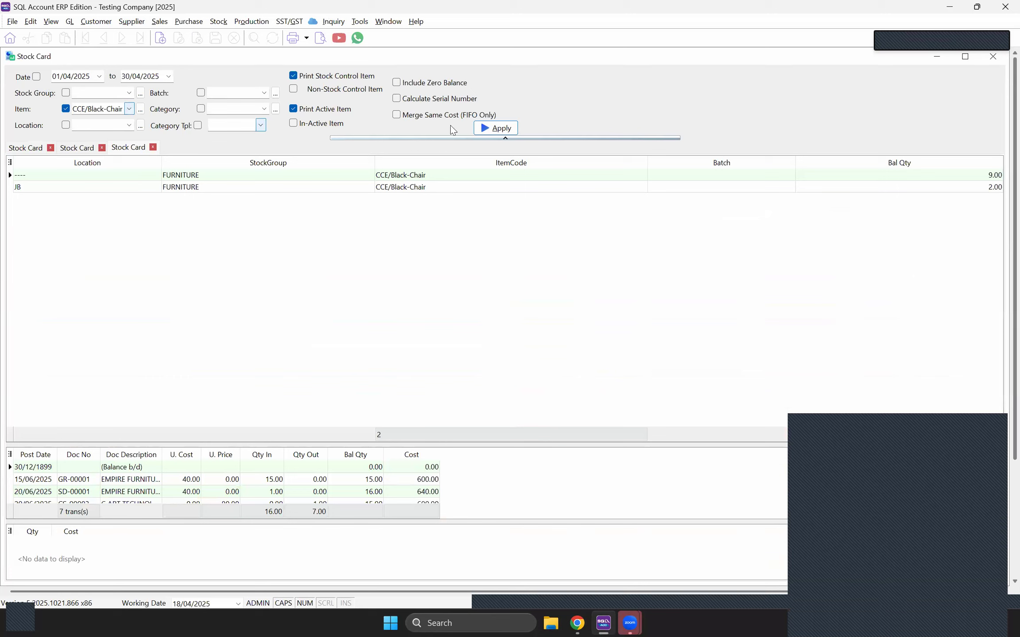
# Step: Preview the CCE/Black-Chair stock card (18.00 in, 7.00 out), then close the preview and form
pyautogui.click(320, 38)
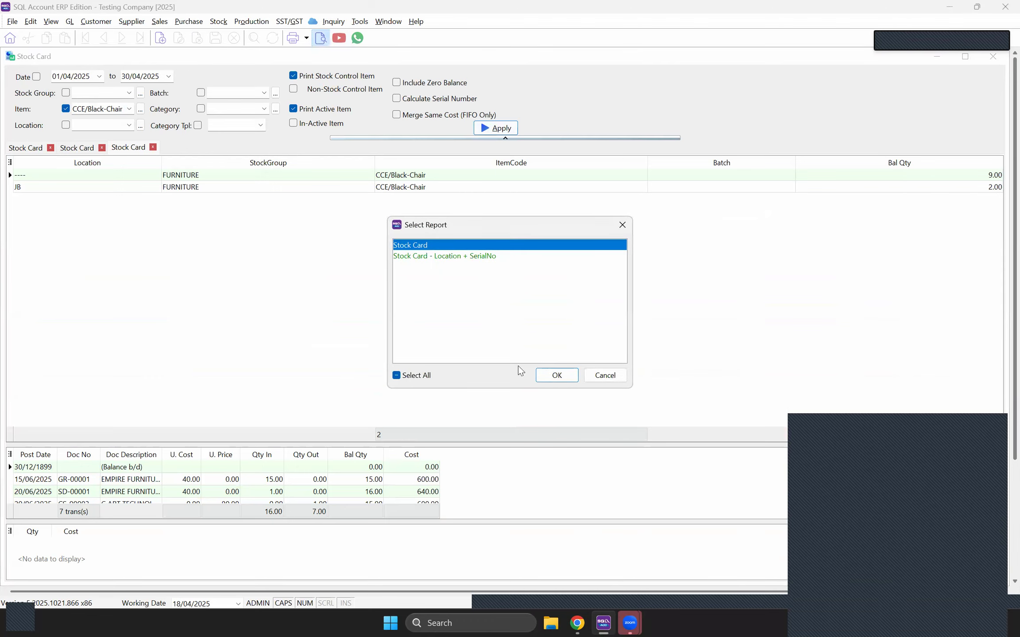
pyautogui.click(557, 376)
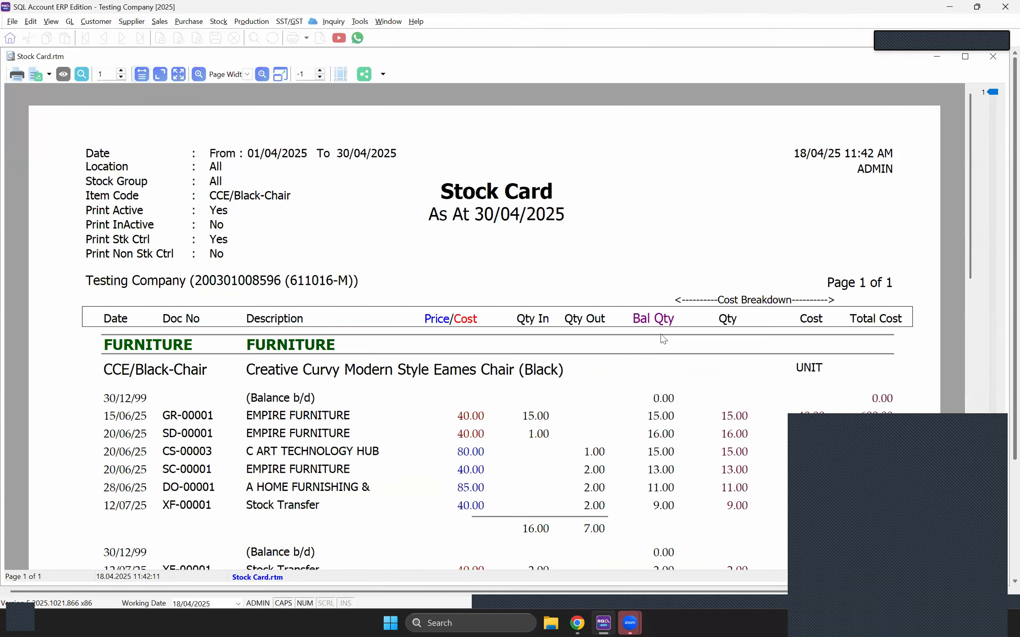
pyautogui.scroll(-4, 661, 347)
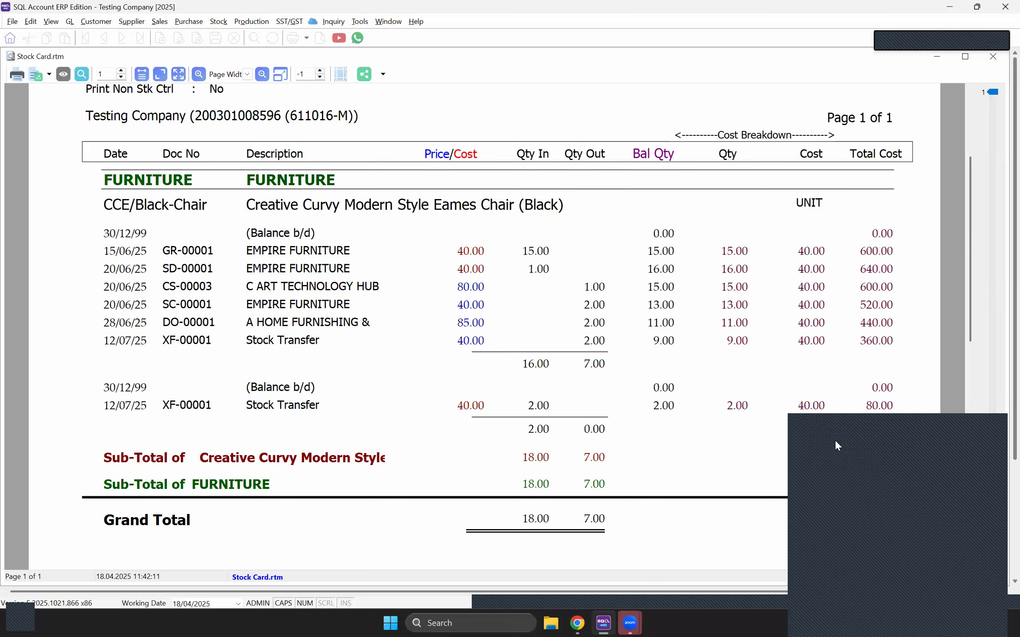
pyautogui.moveTo(934, 460); pyautogui.dragTo(932, 455)
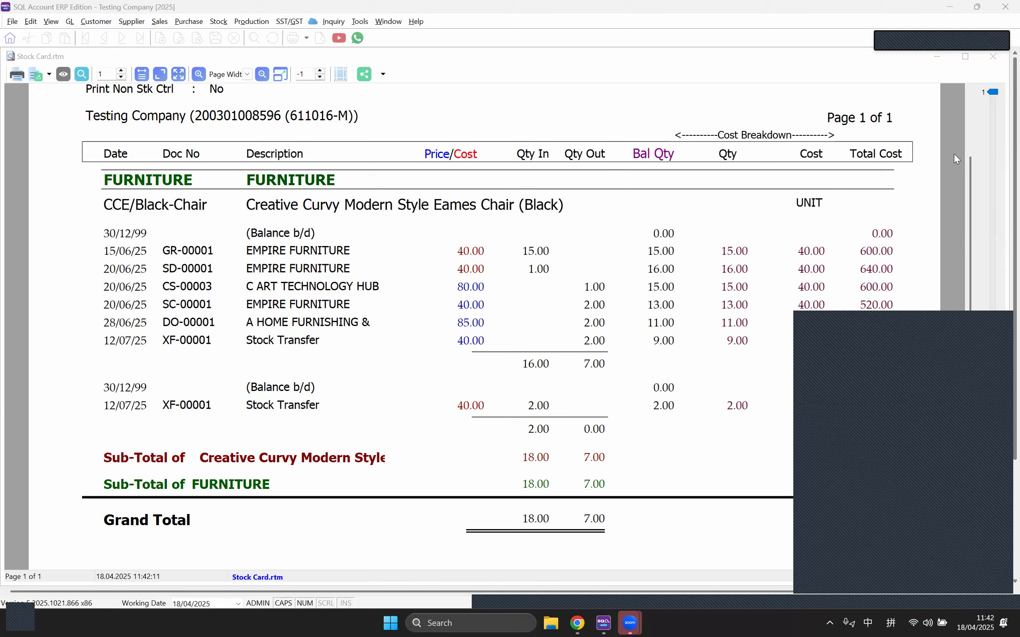
pyautogui.click(993, 58)
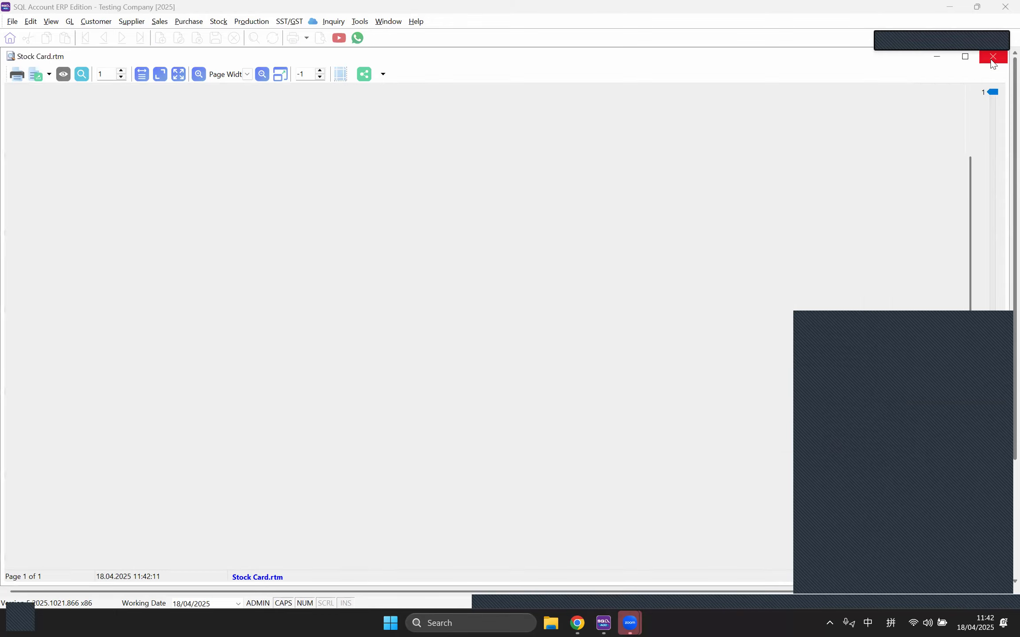
pyautogui.click(993, 59)
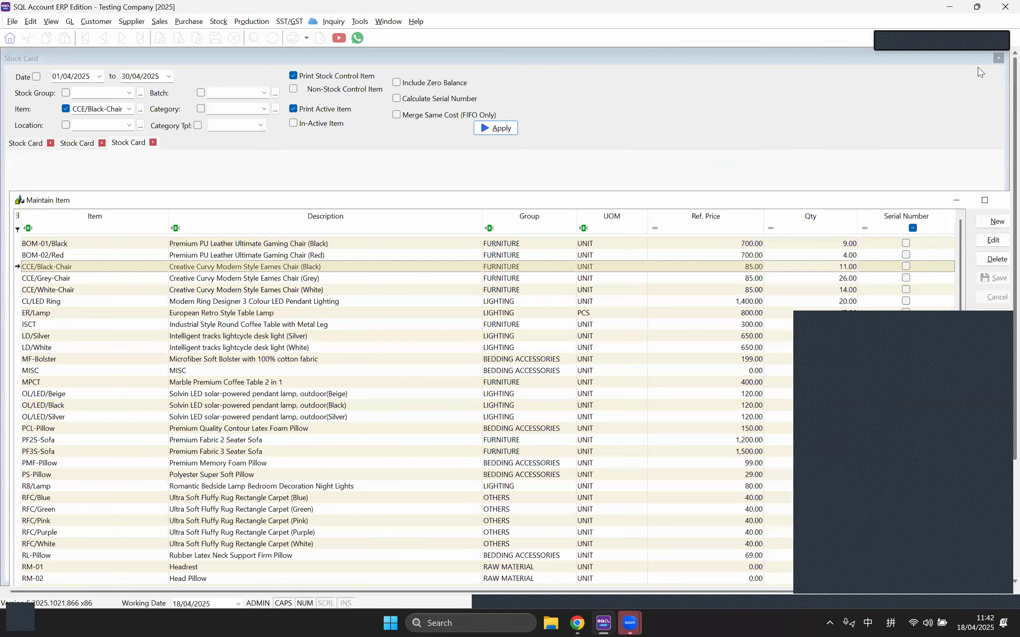
# Step: Close the item maintenance list and bring up the File menu
pyautogui.click(1003, 204)
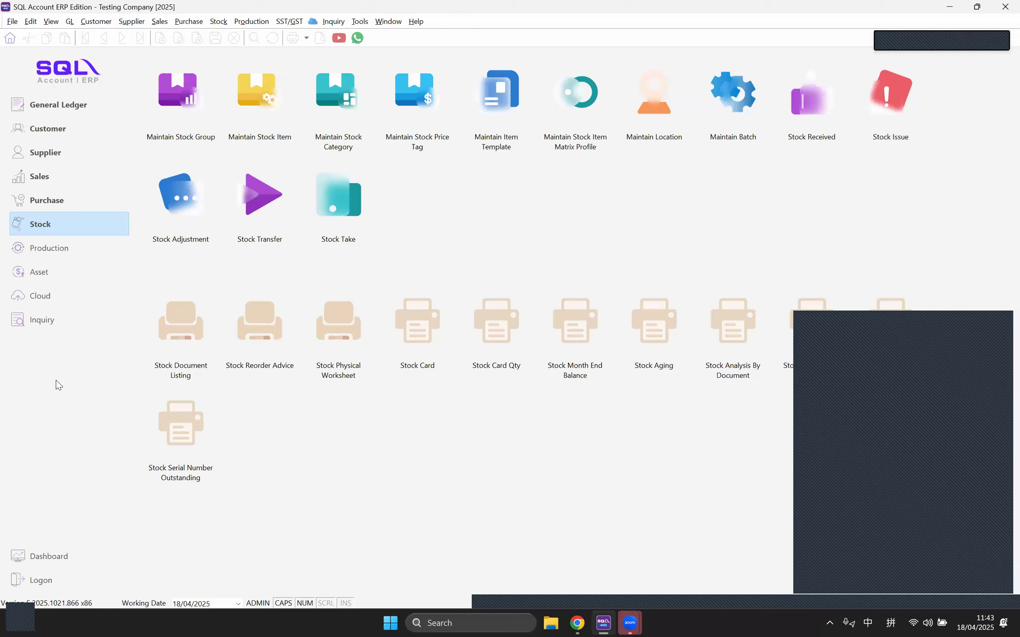
pyautogui.click(9, 26)
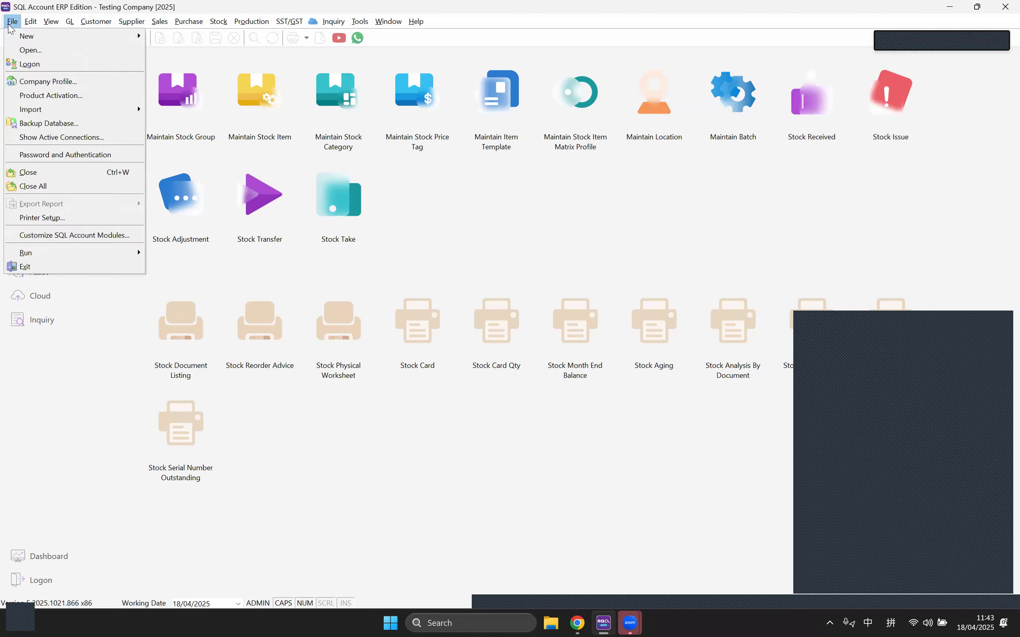
# Step: In Company Profile, rename the company to WISOFT SOLUTIONS SDN BHD
pyautogui.click(45, 82)
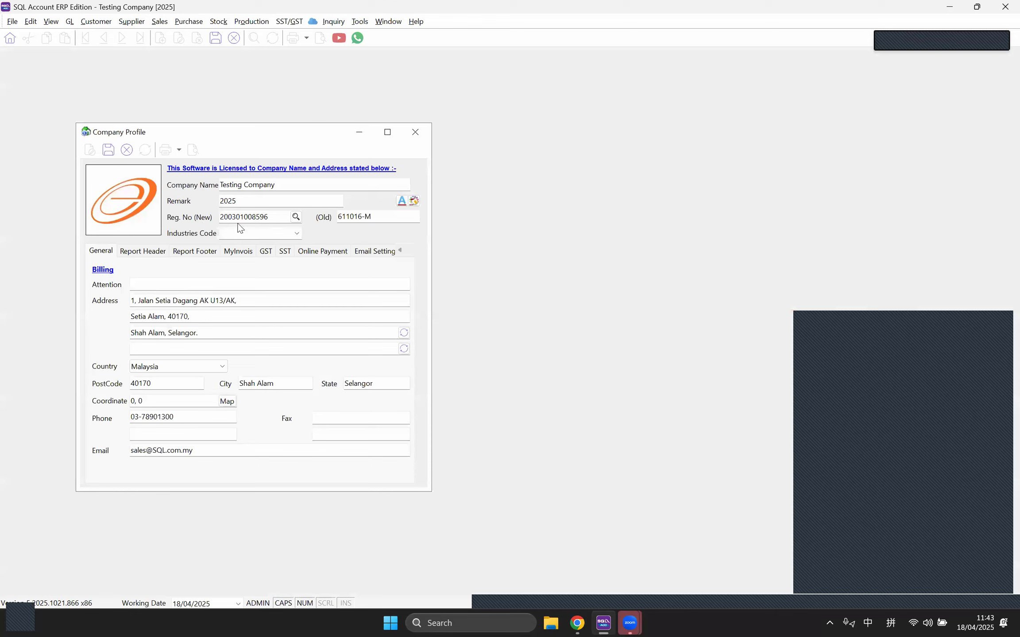
pyautogui.moveTo(289, 186); pyautogui.dragTo(198, 176)
pyautogui.write('WI')
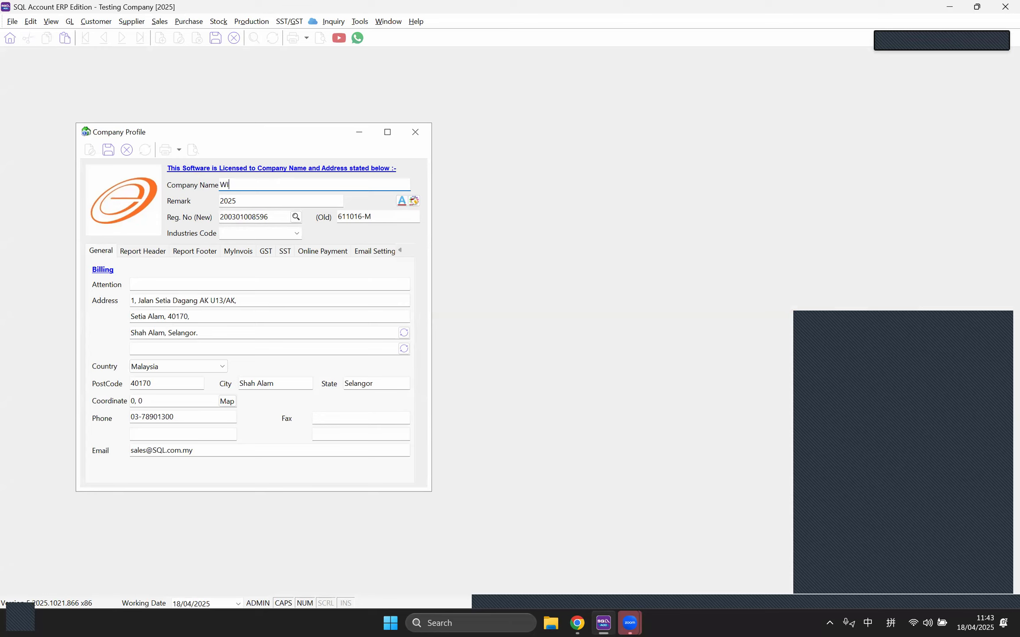
pyautogui.write('SOFTY SDN')
pyautogui.press('BackSpace')
pyautogui.press('BackSpace')
pyautogui.press('BackSpace')
pyautogui.press('BackSpace')
pyautogui.press('BackSpace')
pyautogui.write('SOLUTIONS SDN BHHD.')
pyautogui.press('BackSpace')
pyautogui.press('BackSpace')
pyautogui.press('BackSpace')
pyautogui.press('BackSpace')
pyautogui.press('BackSpace')
pyautogui.press('BackSpace')
pyautogui.write('BHD')
# Step: Clear both registration numbers and fill them from the WISOFT registration lookup record
pyautogui.moveTo(268, 217); pyautogui.dragTo(196, 216)
pyautogui.press('BackSpace')
pyautogui.moveTo(393, 221); pyautogui.dragTo(305, 219)
pyautogui.press('BackSpace')
pyautogui.click(239, 252)
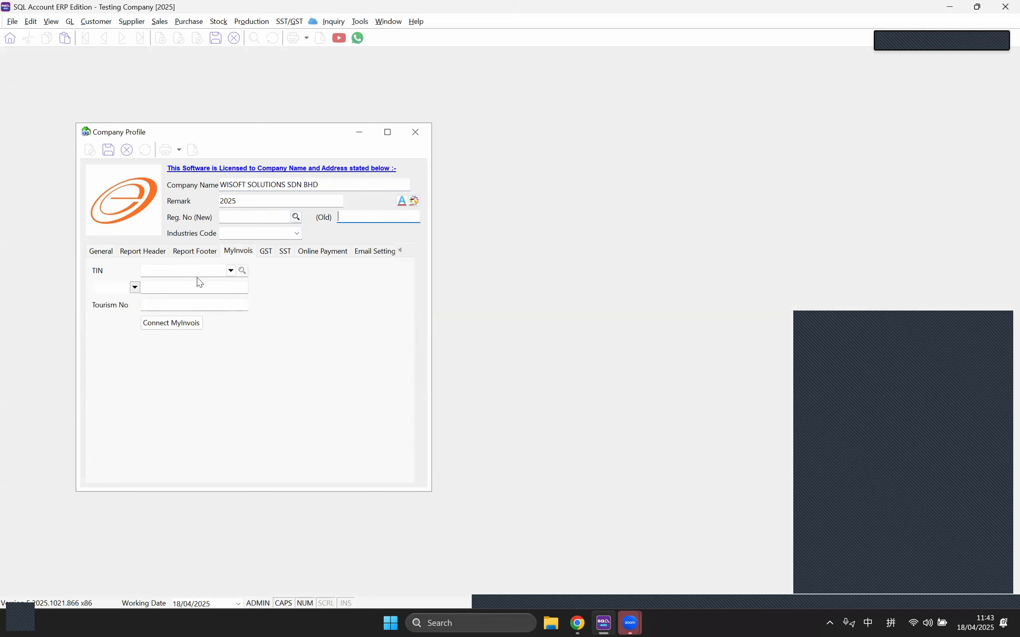
pyautogui.click(111, 253)
pyautogui.moveTo(330, 184); pyautogui.dragTo(214, 182)
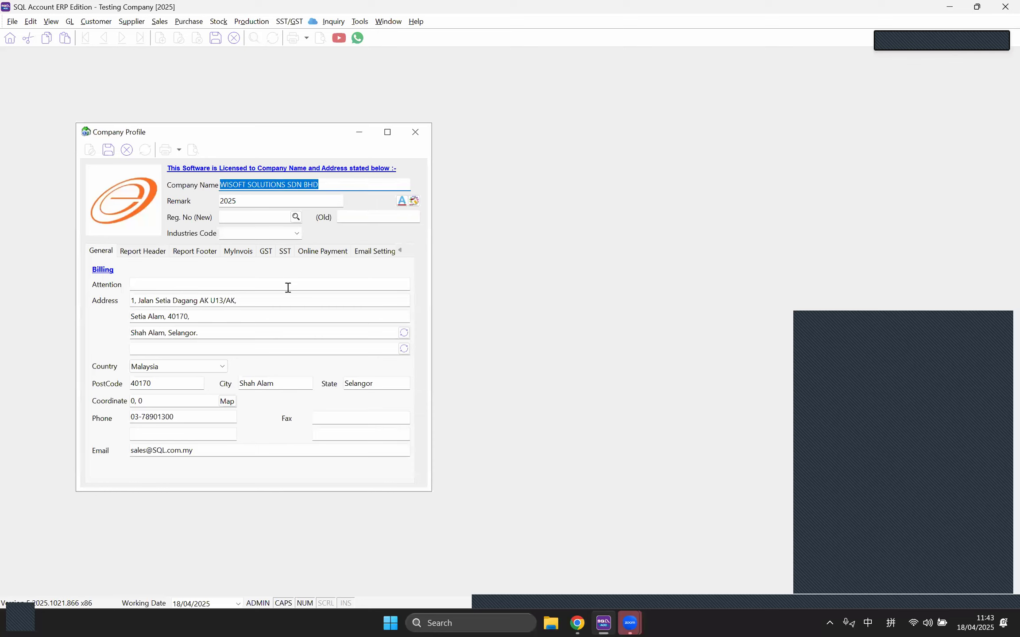
pyautogui.click(236, 217)
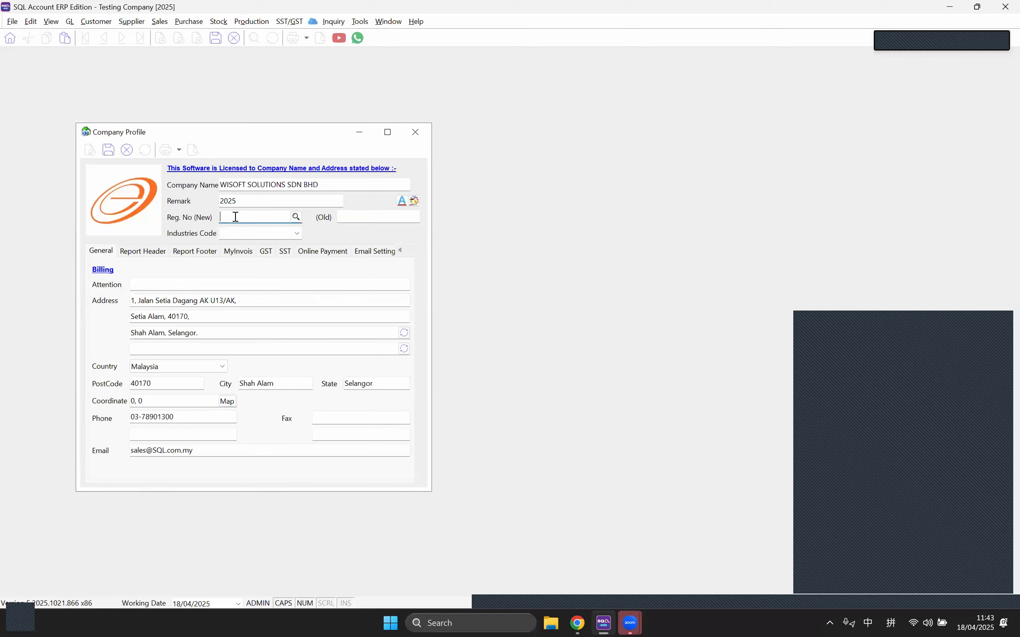
pyautogui.click(296, 217)
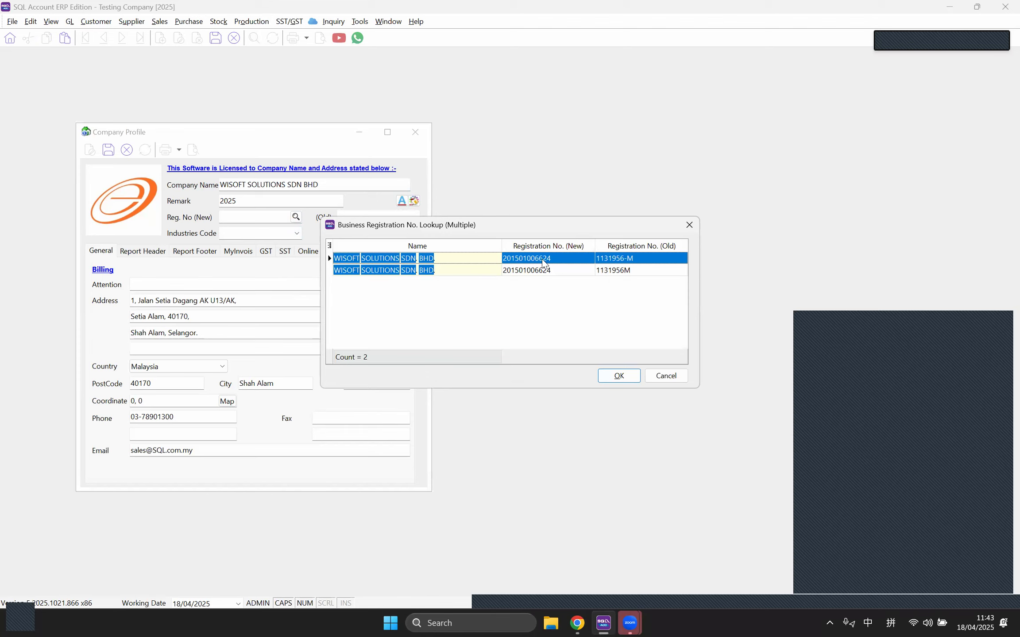
pyautogui.click(605, 375)
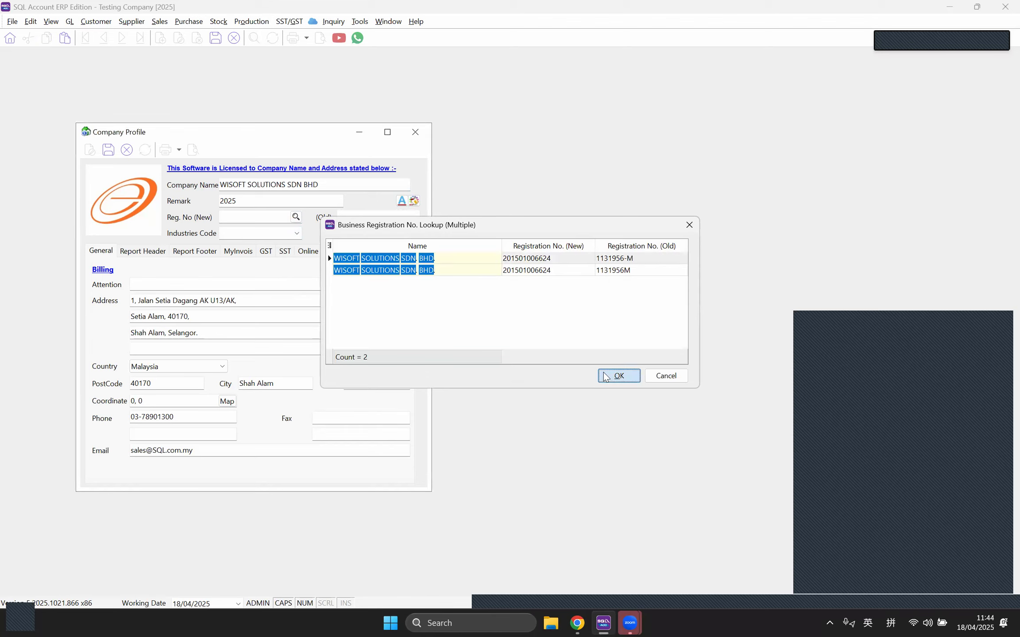
# Step: Review the registration numbers and MyInvois details, leaving Industries Code at 00000
pyautogui.click(277, 218)
pyautogui.click(358, 220)
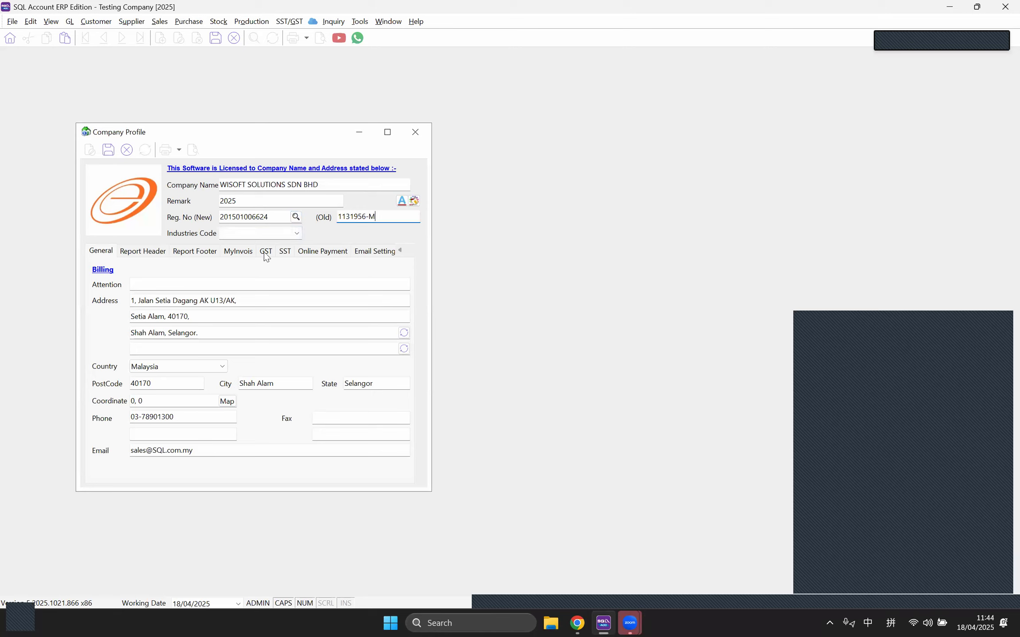
pyautogui.click(238, 251)
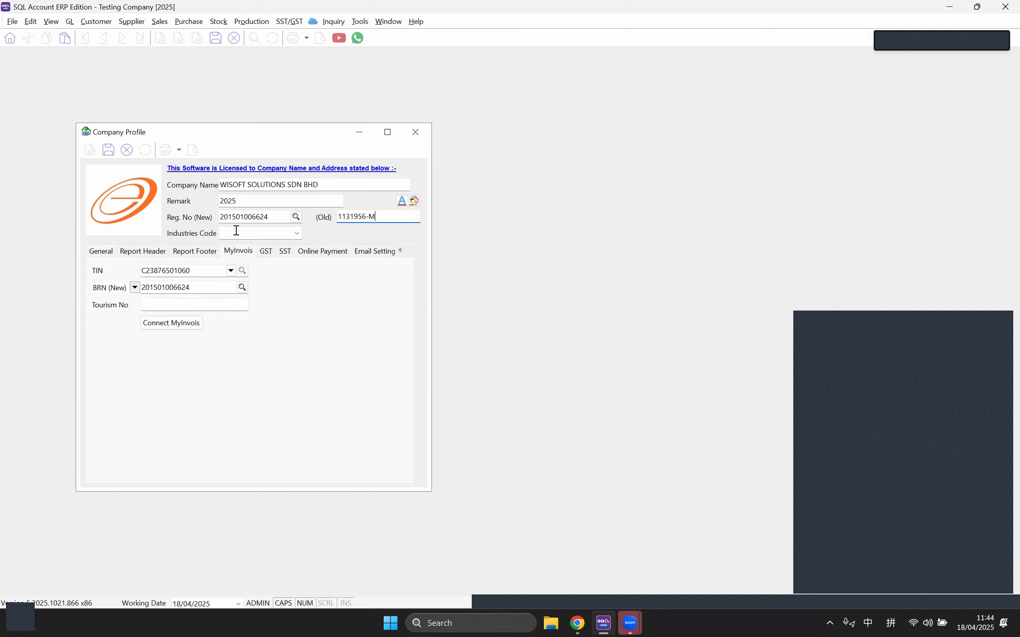
pyautogui.click(297, 234)
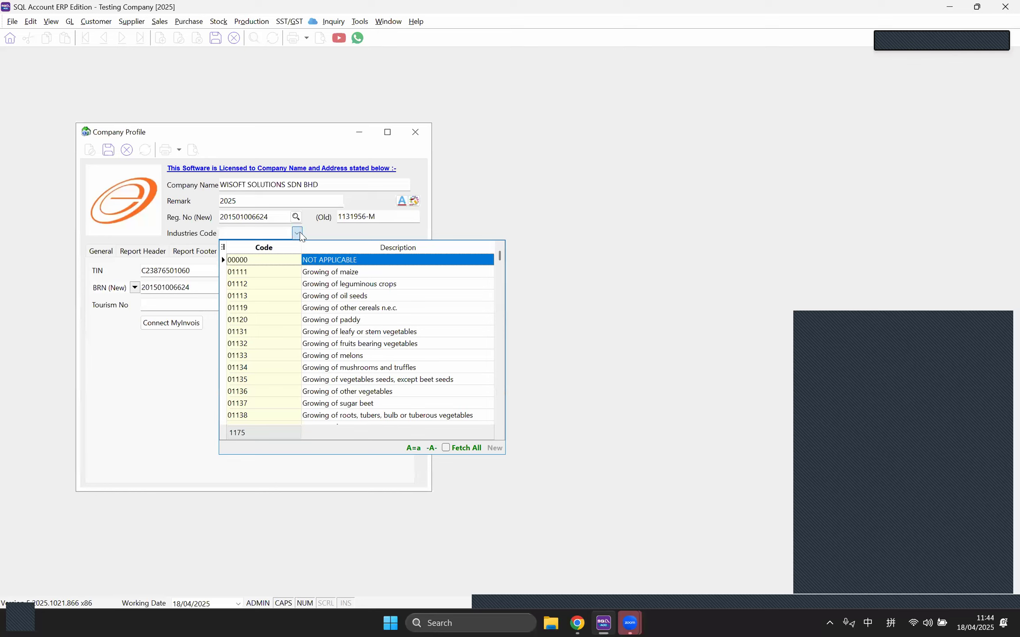
pyautogui.click(299, 234)
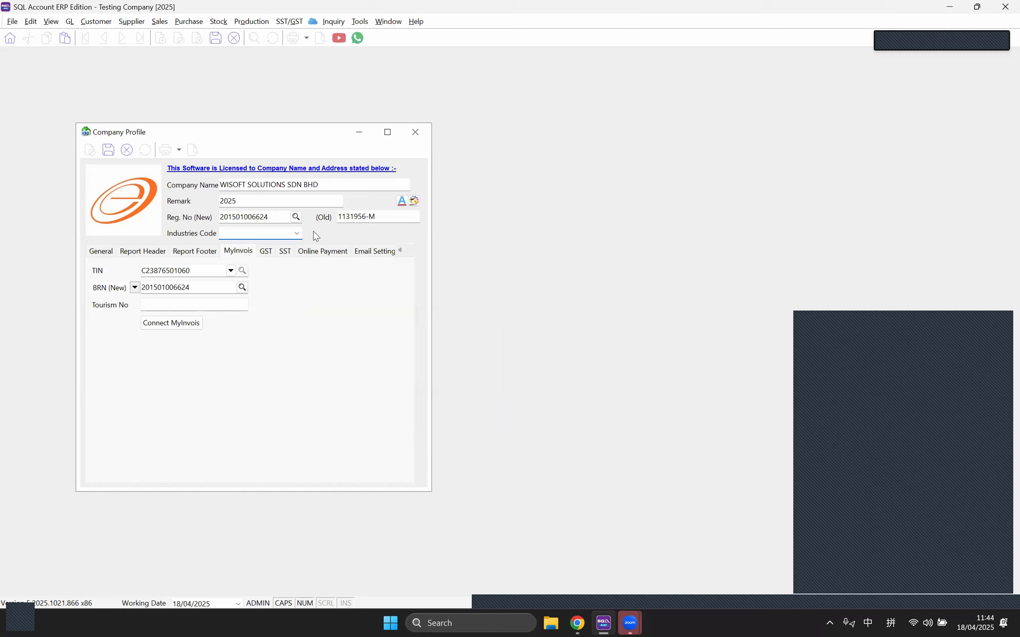
pyautogui.click(110, 259)
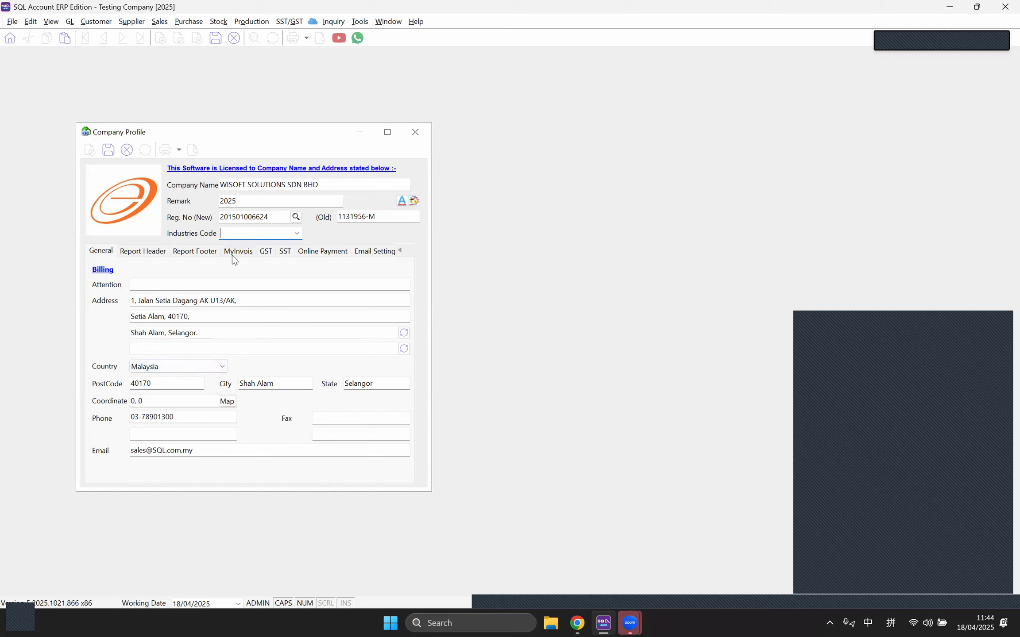
# Step: Change the postcode to 11900, accept Bayan Lepas, Pulau Pinang, and save the profile
pyautogui.click(192, 361)
pyautogui.click(192, 362)
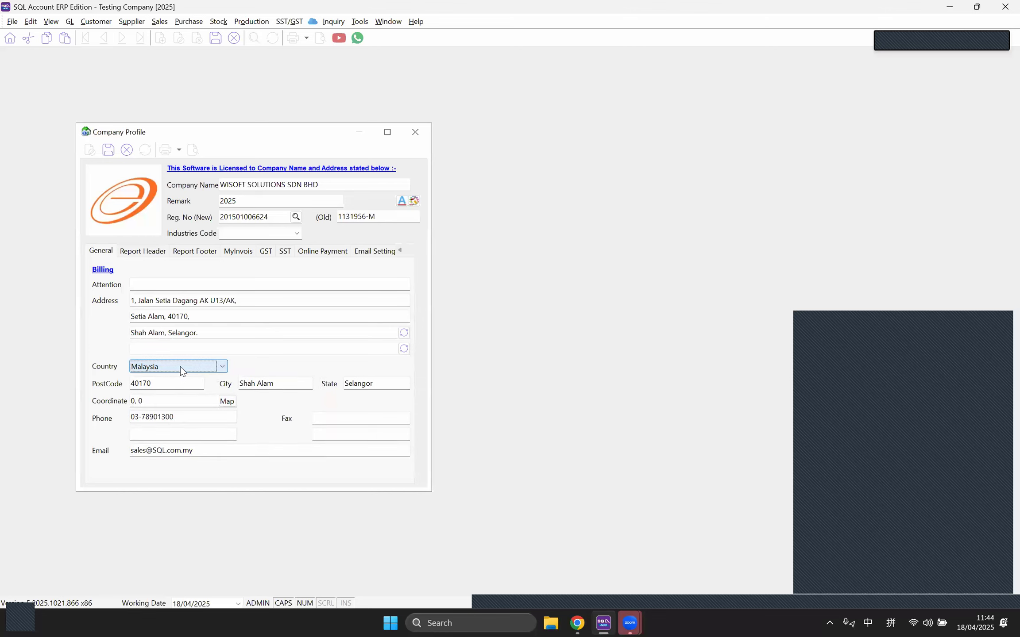
pyautogui.doubleClick(168, 385)
pyautogui.click(172, 398)
pyautogui.click(164, 384)
pyautogui.write('11900')
pyautogui.press('Tab')
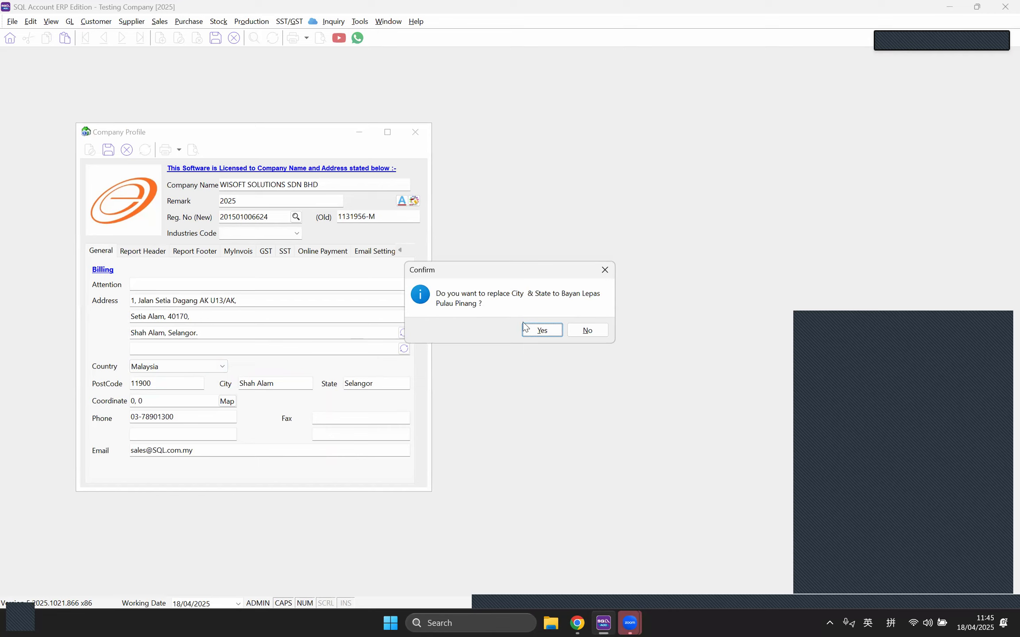
pyautogui.click(551, 335)
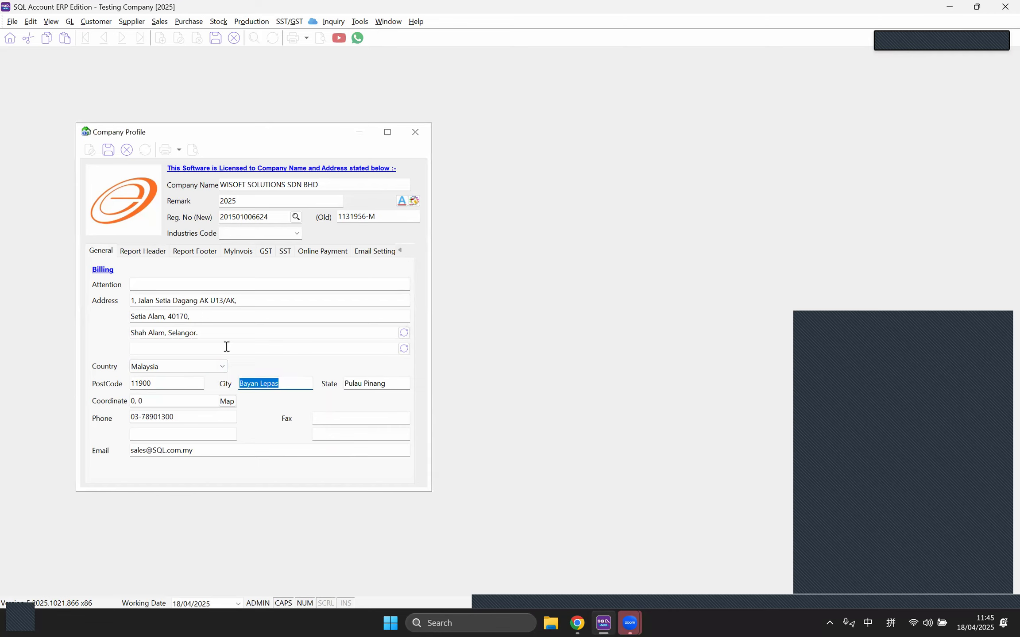
pyautogui.click(239, 251)
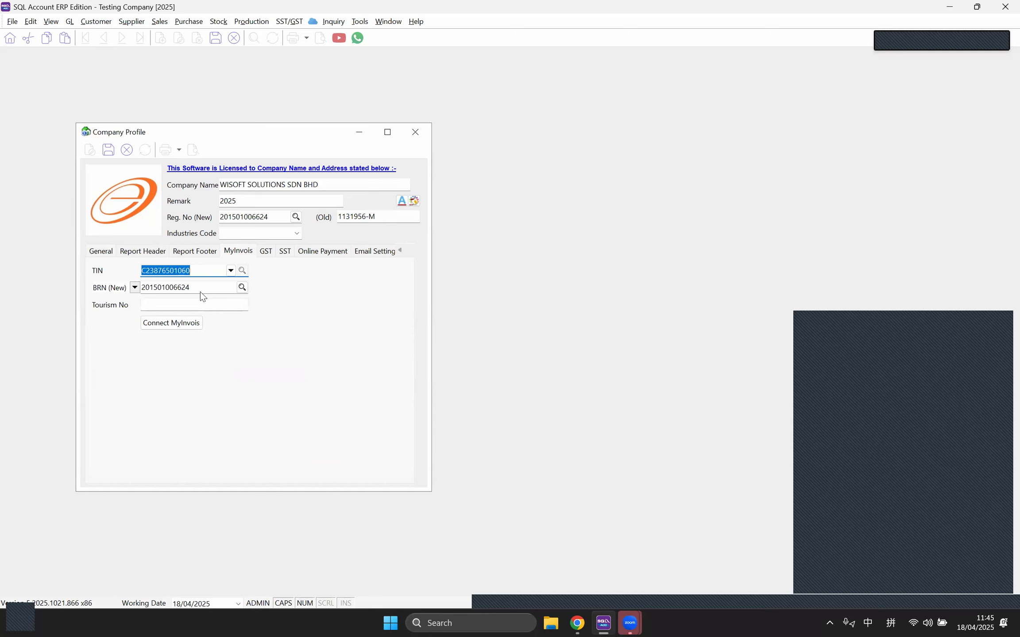
pyautogui.click(107, 151)
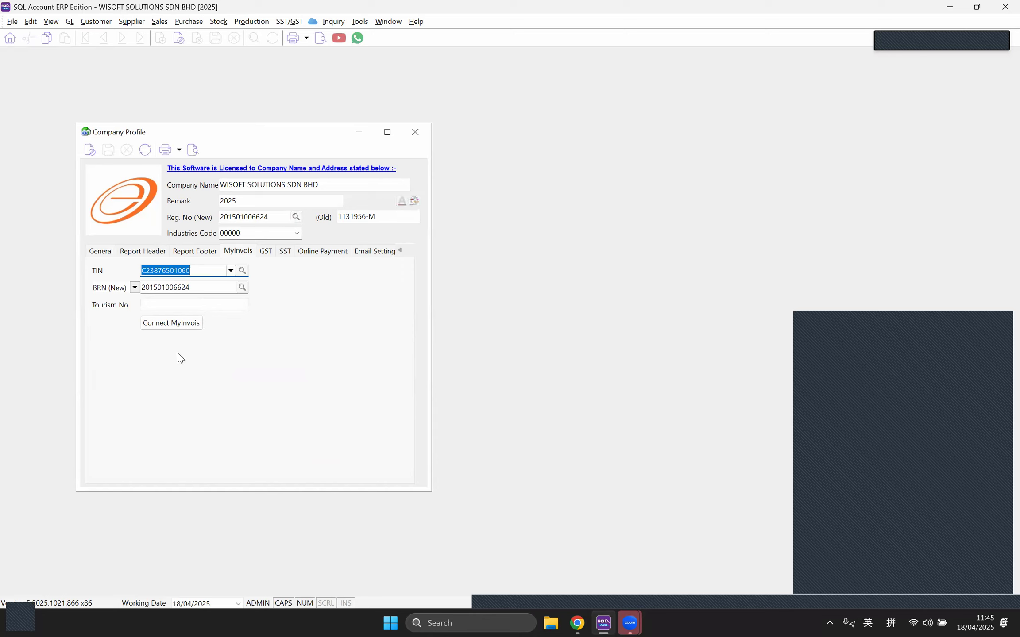
# Step: Open Connect MyInvois and switch to the Sandbox environment (preprod.myinvois.hasil.gov.my)
pyautogui.click(176, 326)
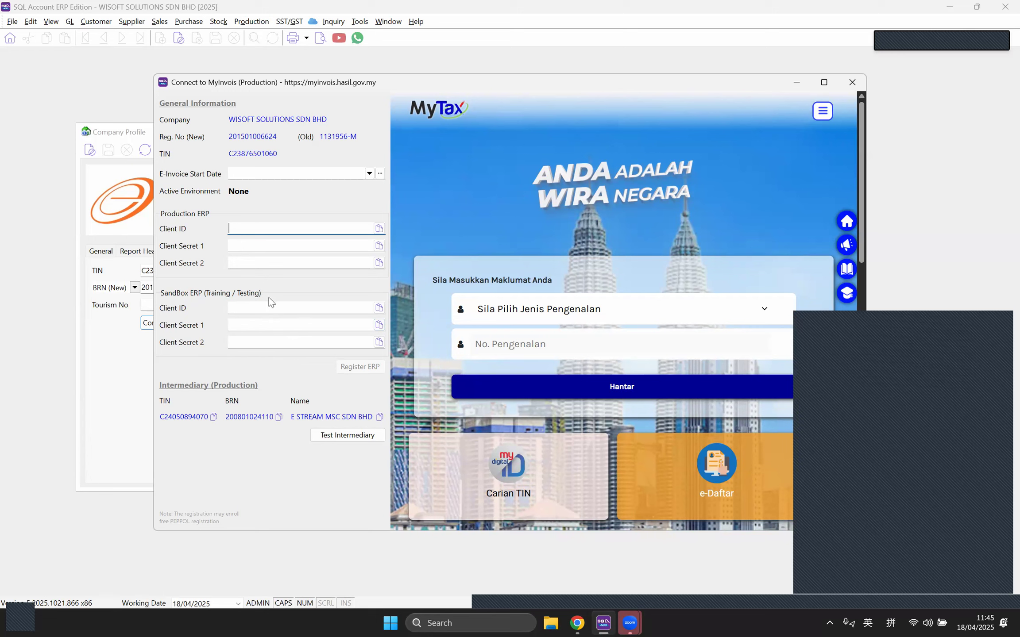
pyautogui.click(253, 307)
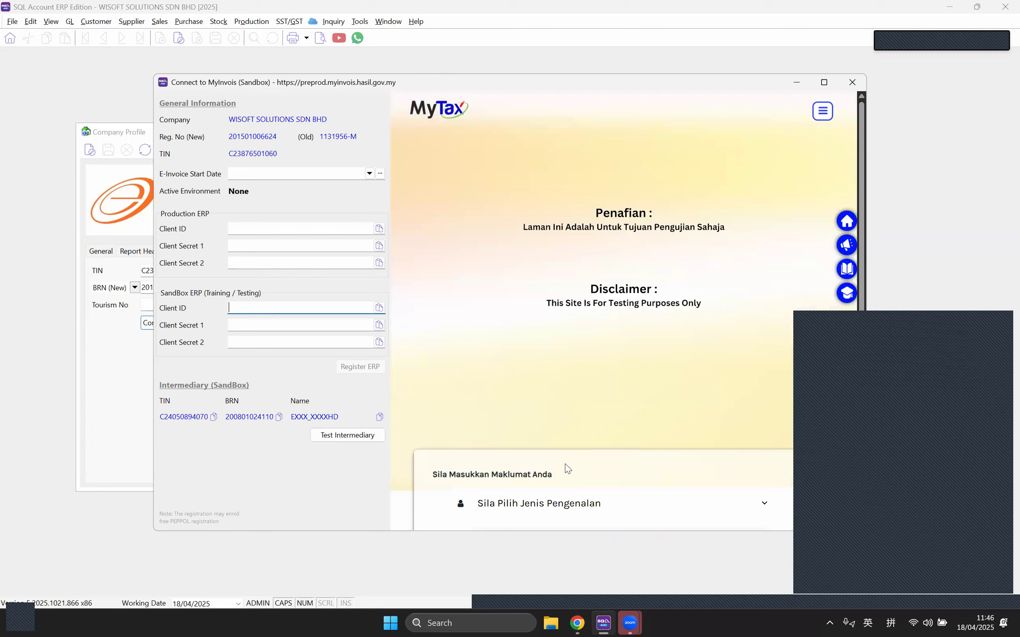
# Step: Launch the SQL Account (E Invoice) live demo from the SQL Connect page in Chrome
pyautogui.moveTo(577, 622)
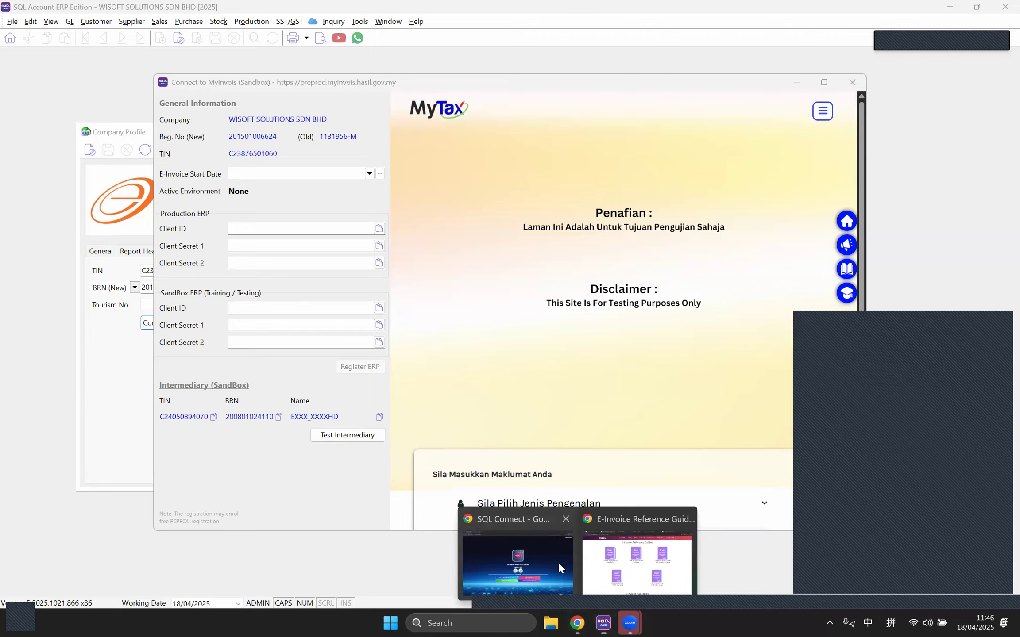
pyautogui.click(553, 582)
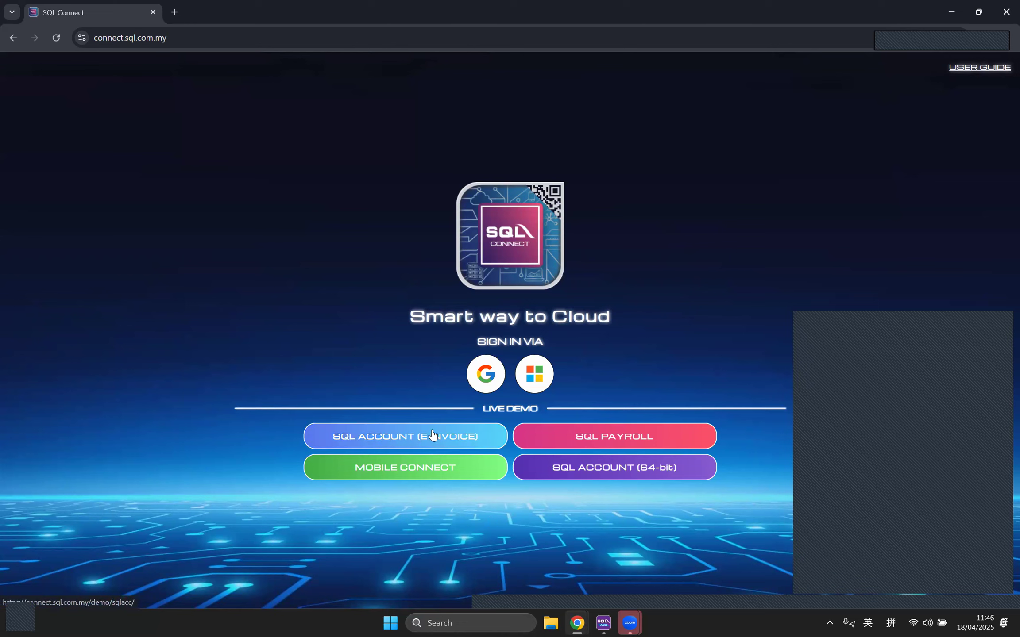
pyautogui.click(195, 42)
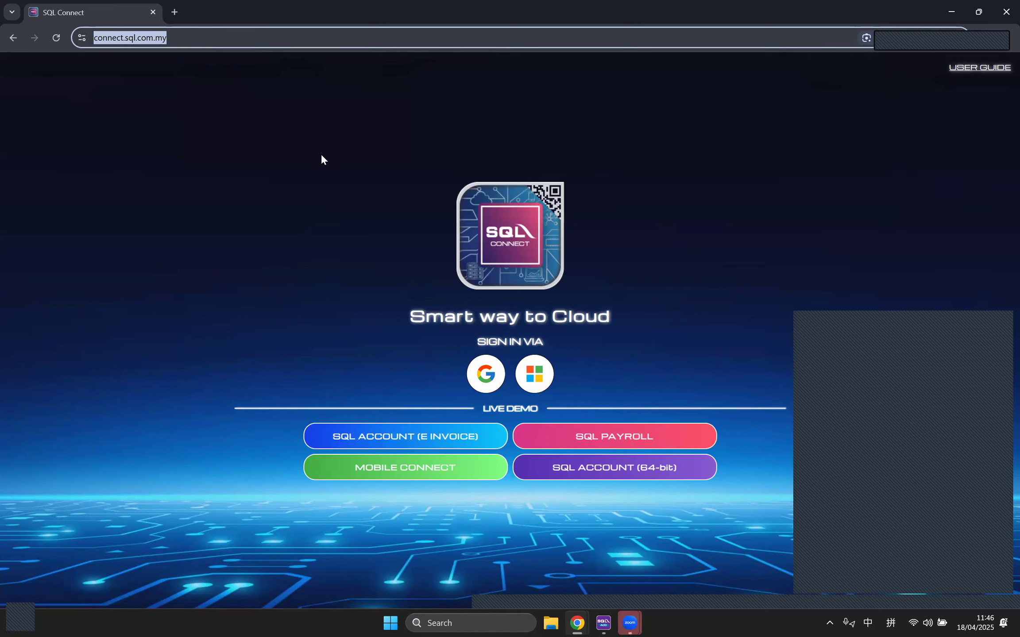
pyautogui.click(269, 114)
pyautogui.click(256, 39)
pyautogui.click(865, 558)
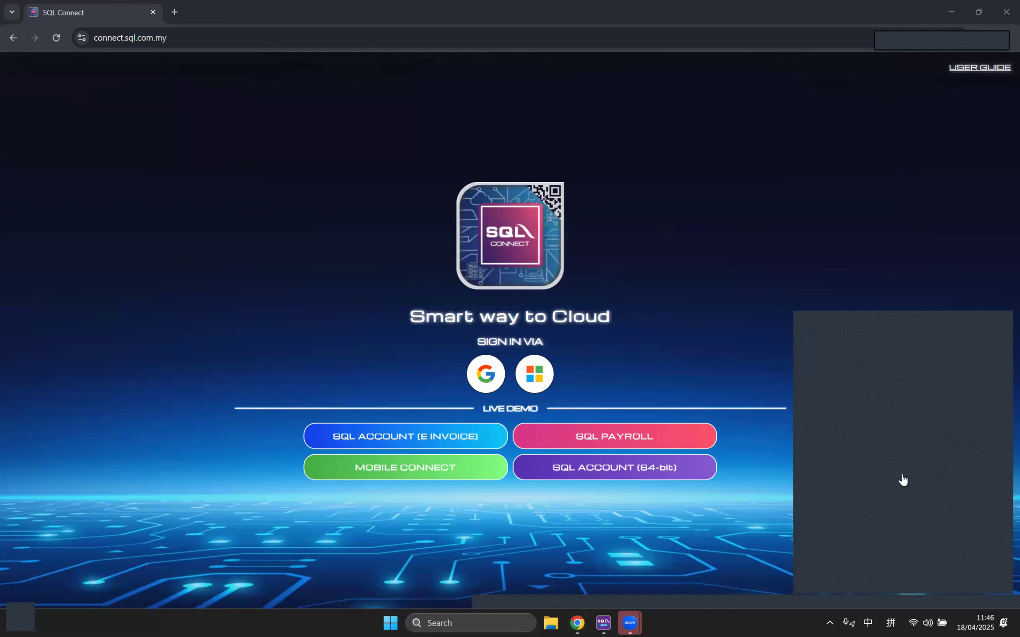
pyautogui.click(412, 433)
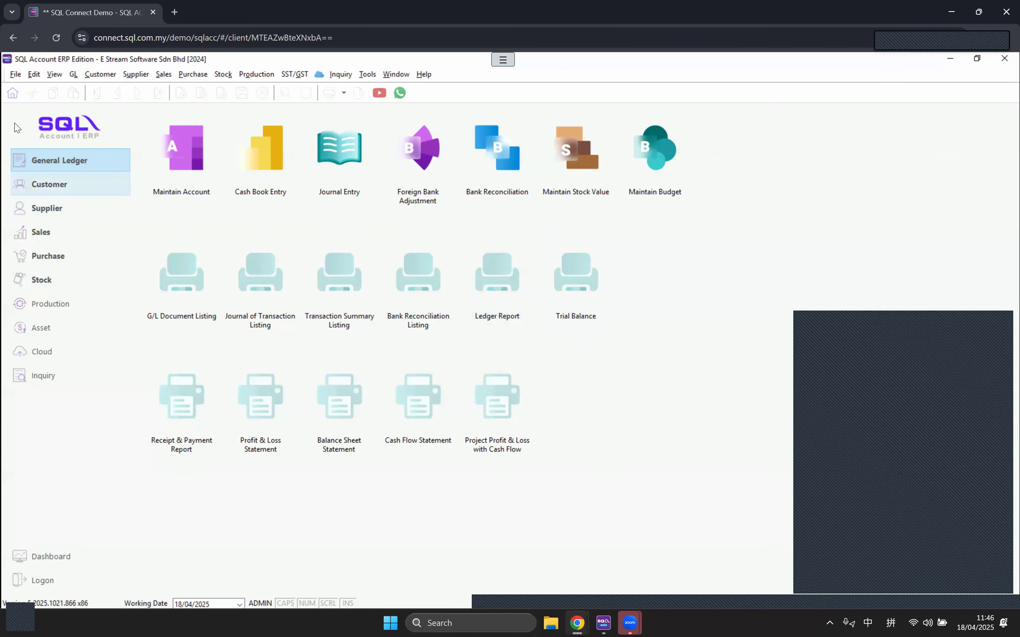
pyautogui.click(15, 74)
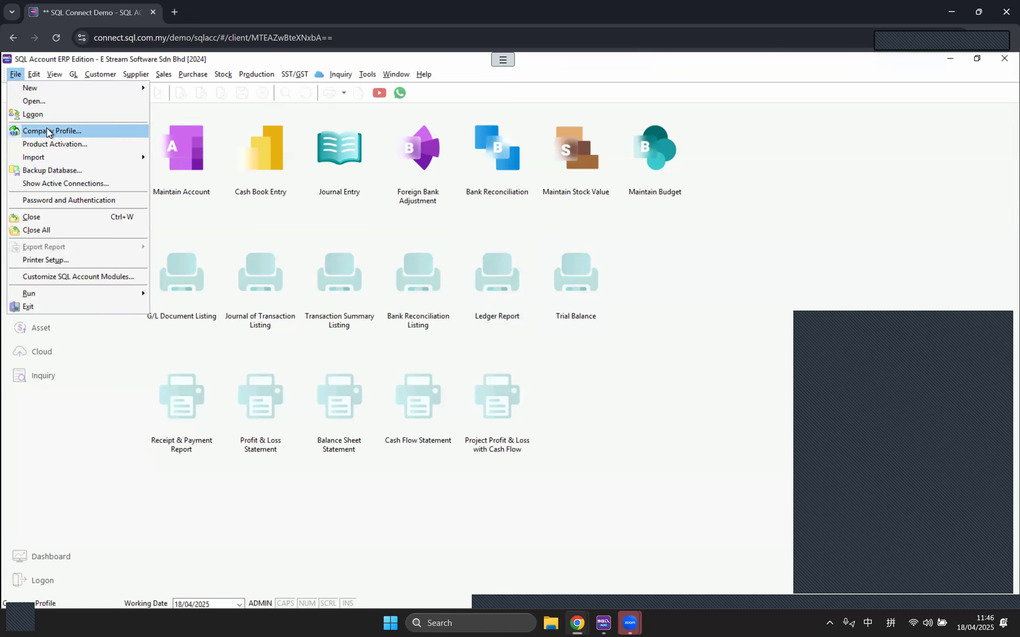
# Step: Review the demo Company Profile's MyInvois details, save it, and open Connect MyInvois
pyautogui.click(49, 131)
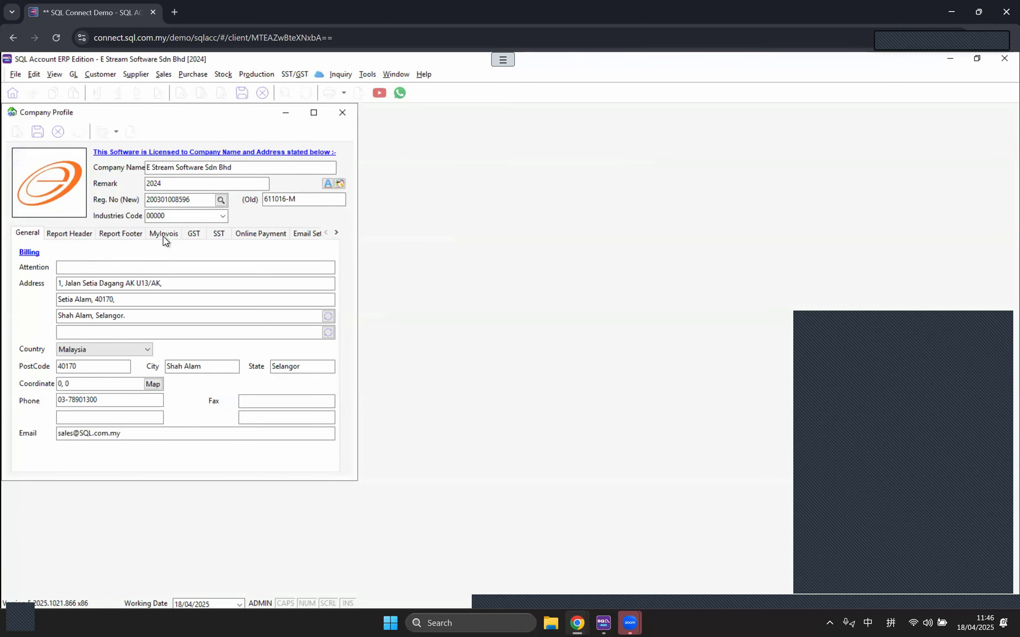
pyautogui.click(162, 235)
pyautogui.moveTo(253, 167); pyautogui.dragTo(126, 173)
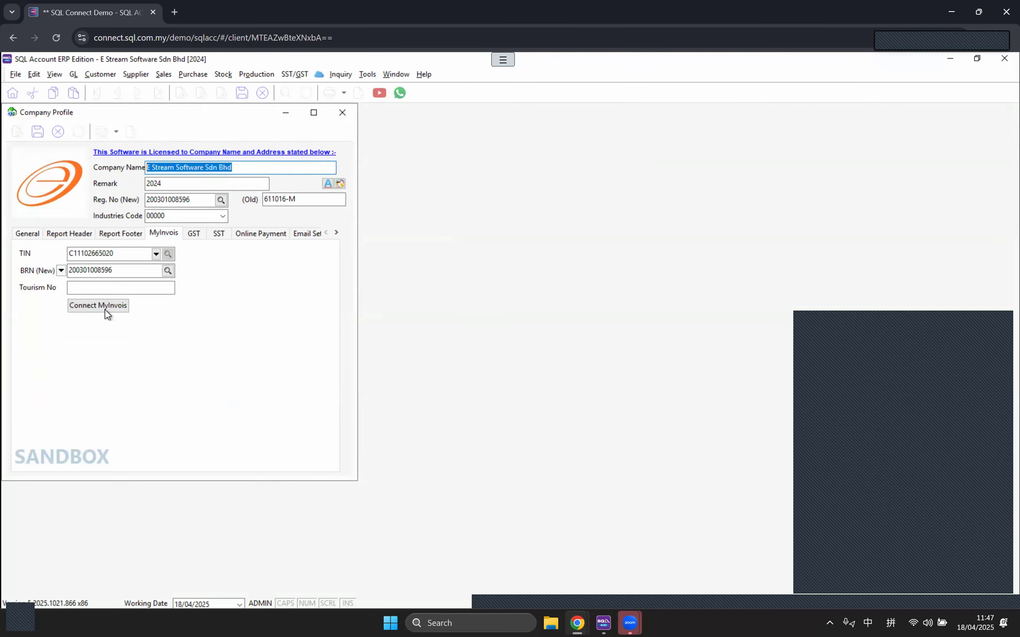
pyautogui.click(39, 132)
pyautogui.click(90, 309)
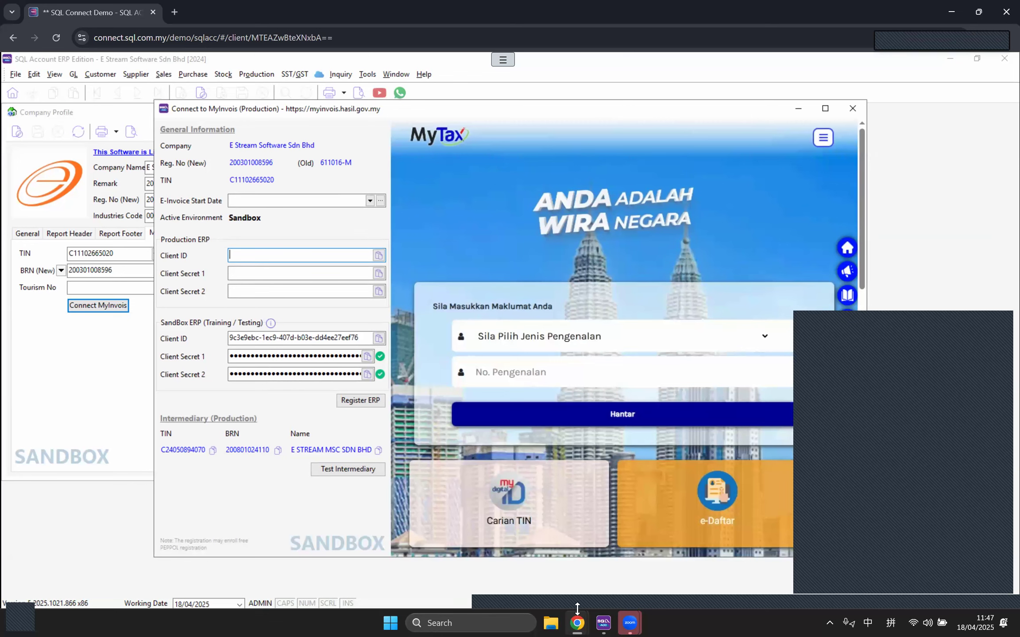
# Step: Open the Step-by-Step guide PDF in a new tab from the E-Invoice Reference Guide, then close it
pyautogui.moveTo(584, 623)
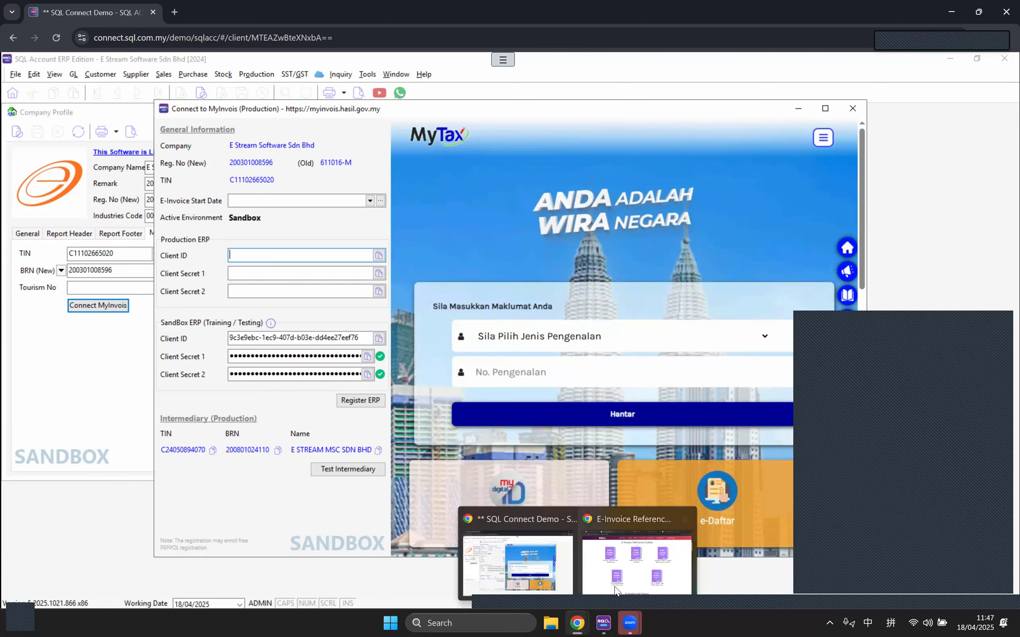
pyautogui.click(638, 566)
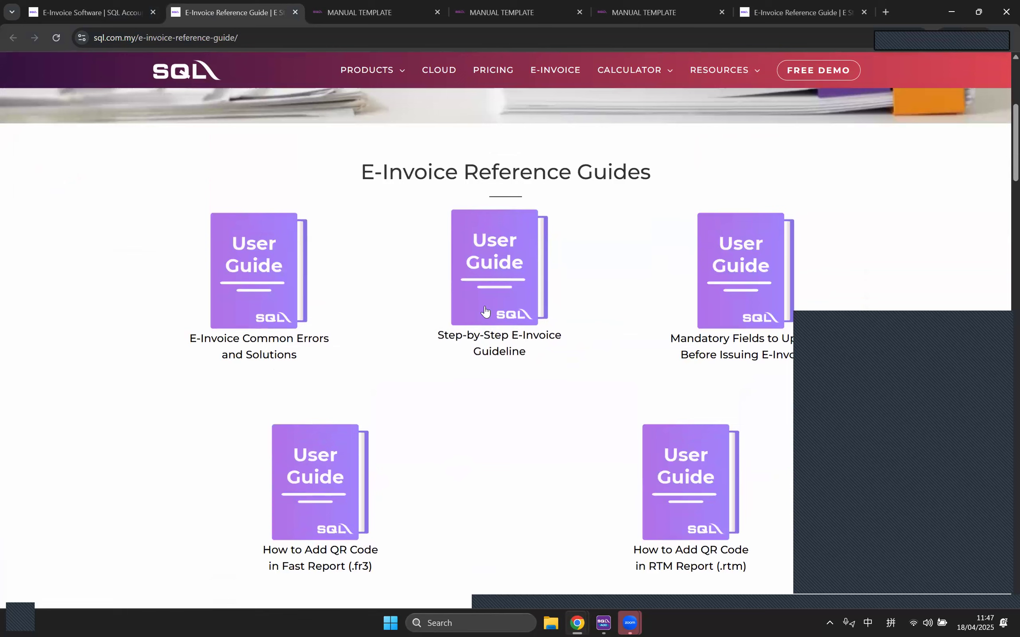
pyautogui.rightClick(485, 307)
pyautogui.click(536, 320)
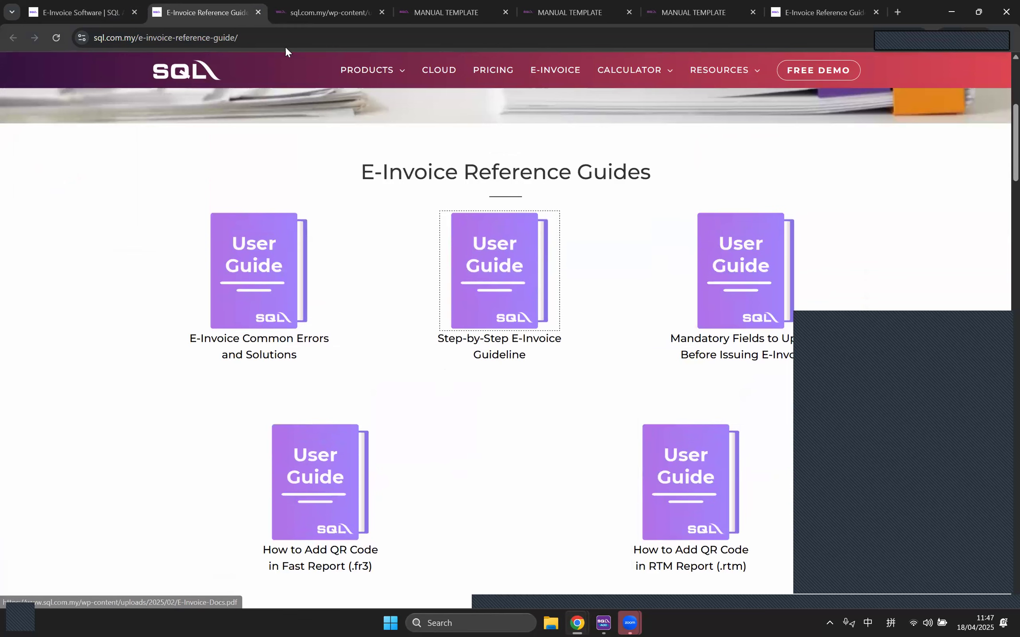
pyautogui.click(302, 14)
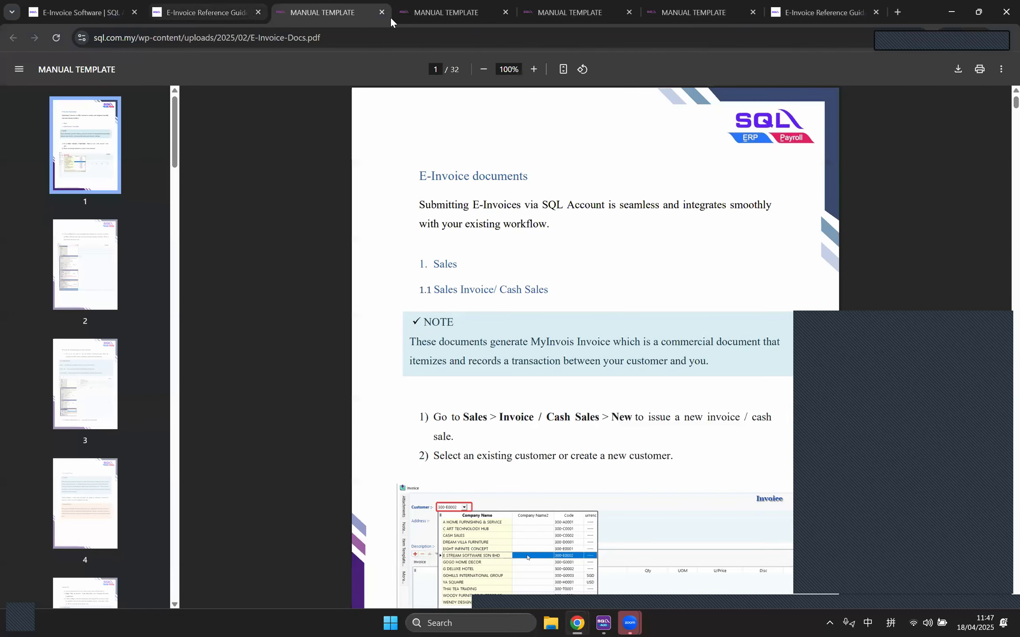
pyautogui.click(381, 11)
pyautogui.scroll(5, 420, 345)
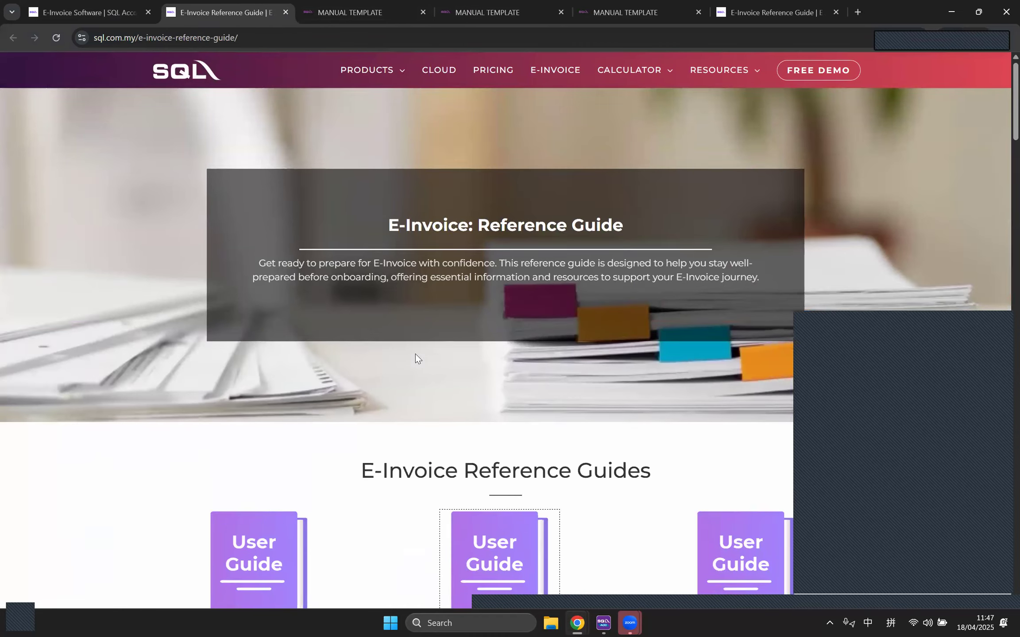
pyautogui.click(105, 3)
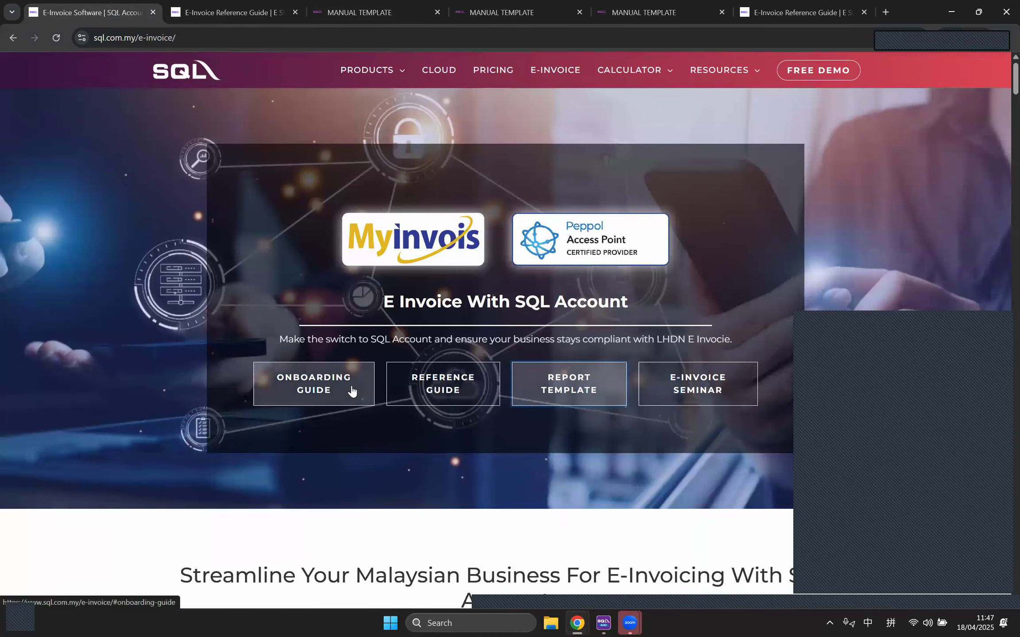
# Step: Open the Onboarding Guide in a new tab and view its Step 1 MyInvois registration guide
pyautogui.rightClick(351, 389)
pyautogui.click(391, 401)
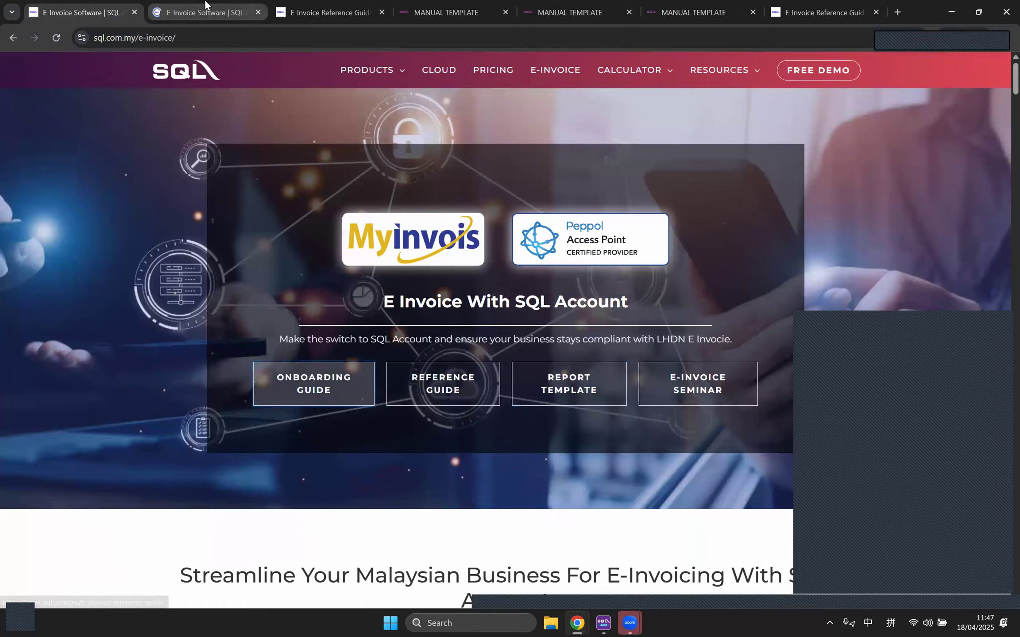
pyautogui.hotkey('ctrl', 'Tab')
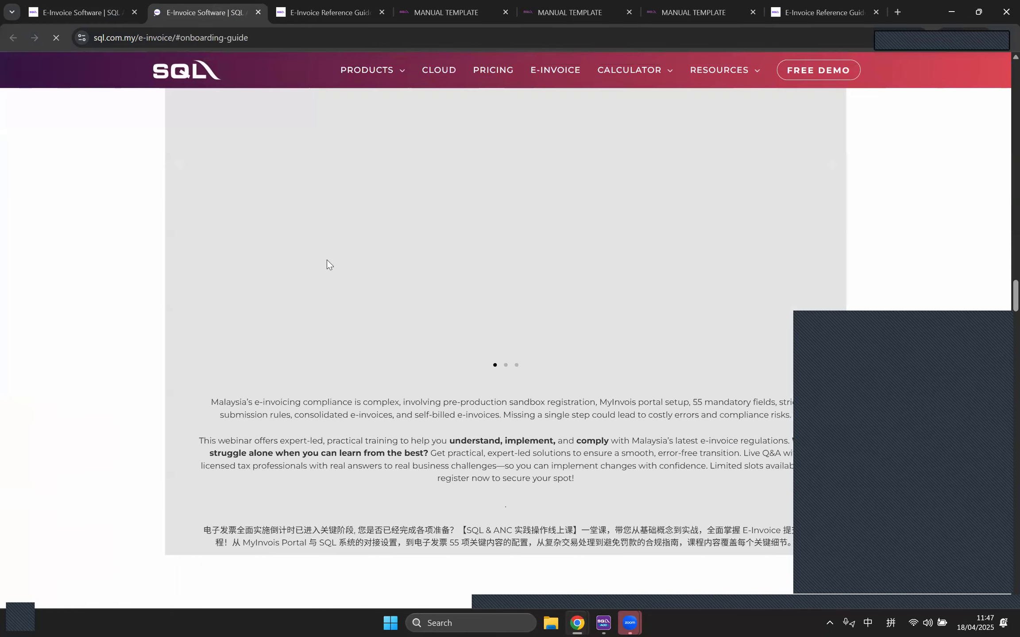
pyautogui.scroll(1, 288, 353)
pyautogui.scroll(-1, 292, 356)
pyautogui.hotkey('ctrl', 'l')
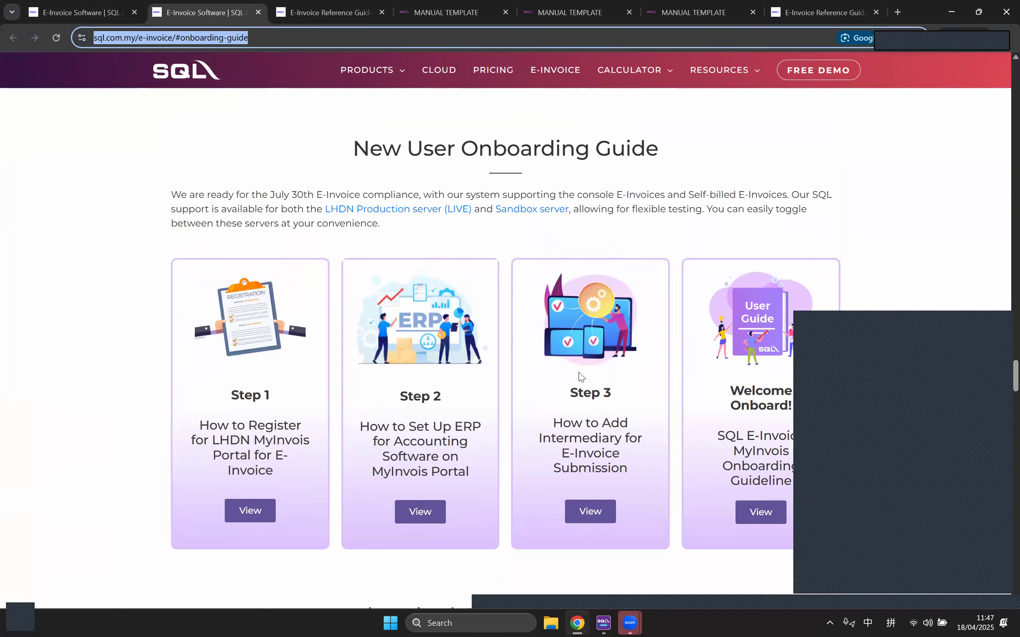
pyautogui.click(881, 557)
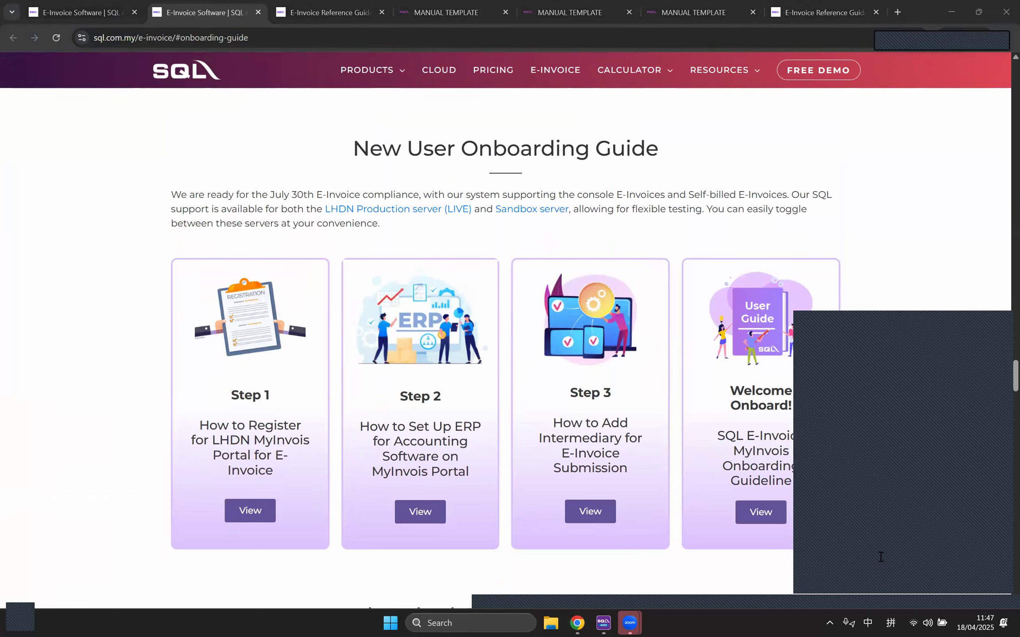
pyautogui.click(249, 511)
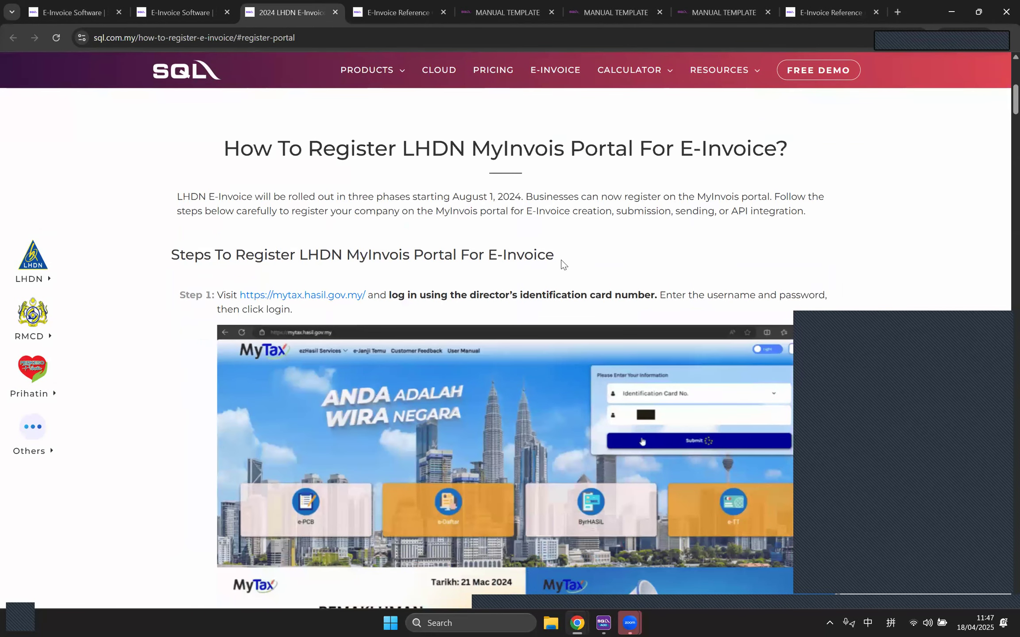
# Step: Read through the MyInvois registration steps, then open the Sandbox server link from the Onboarding Guide
pyautogui.scroll(-3, 560, 257)
pyautogui.scroll(3, 558, 250)
pyautogui.scroll(-5, 501, 346)
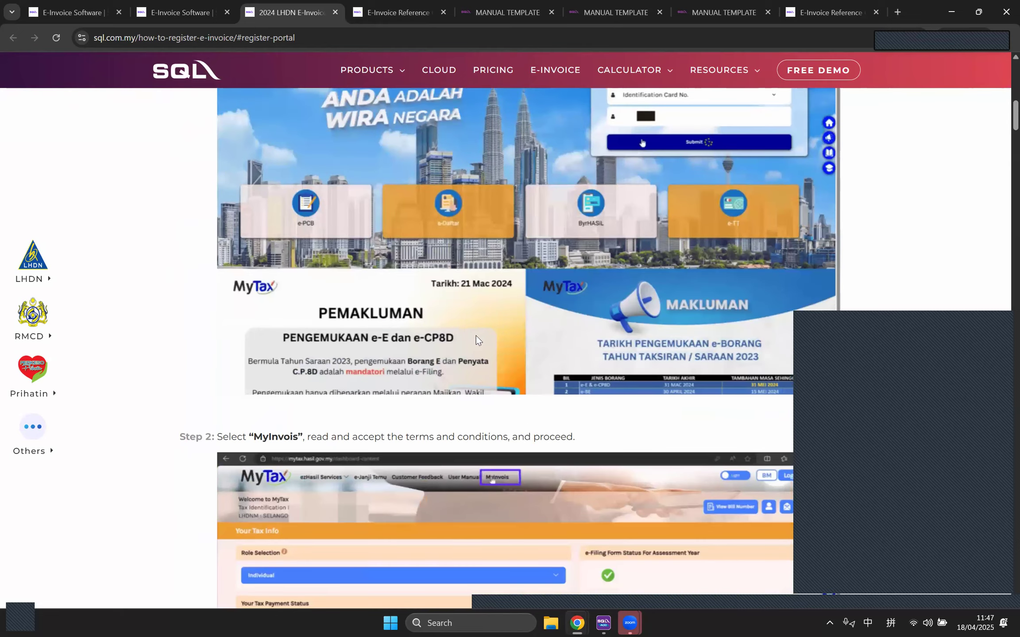
pyautogui.scroll(-10, 476, 334)
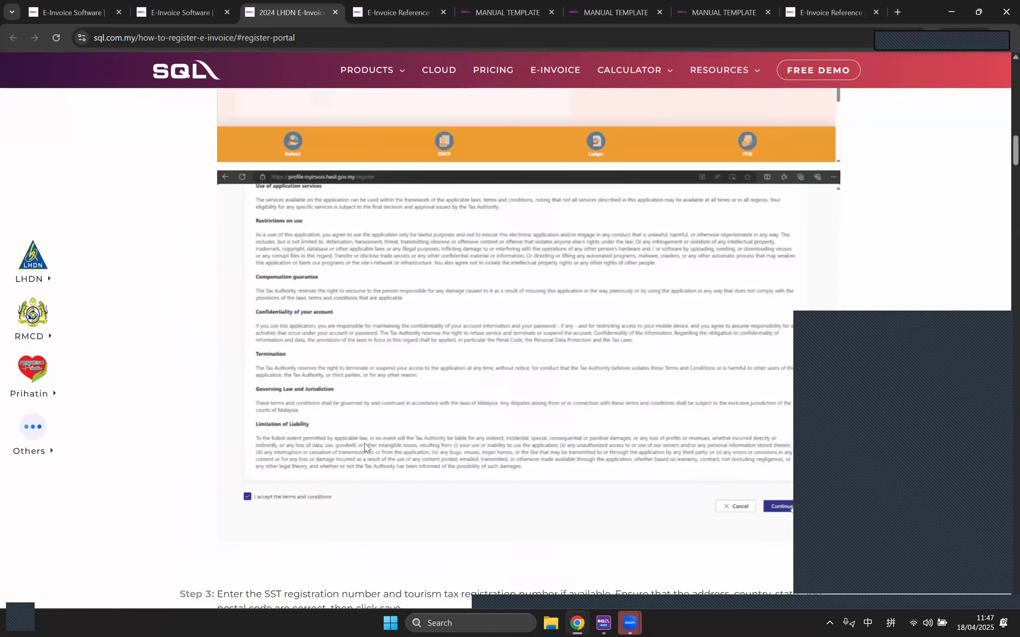
pyautogui.scroll(12, 346, 429)
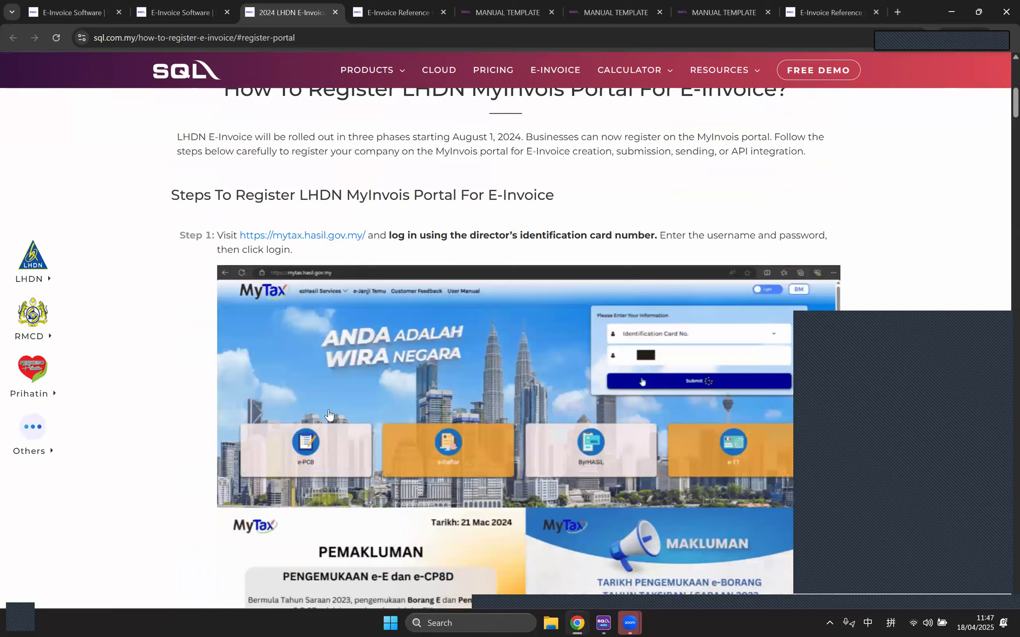
pyautogui.scroll(5, 329, 413)
pyautogui.scroll(-1, 959, 124)
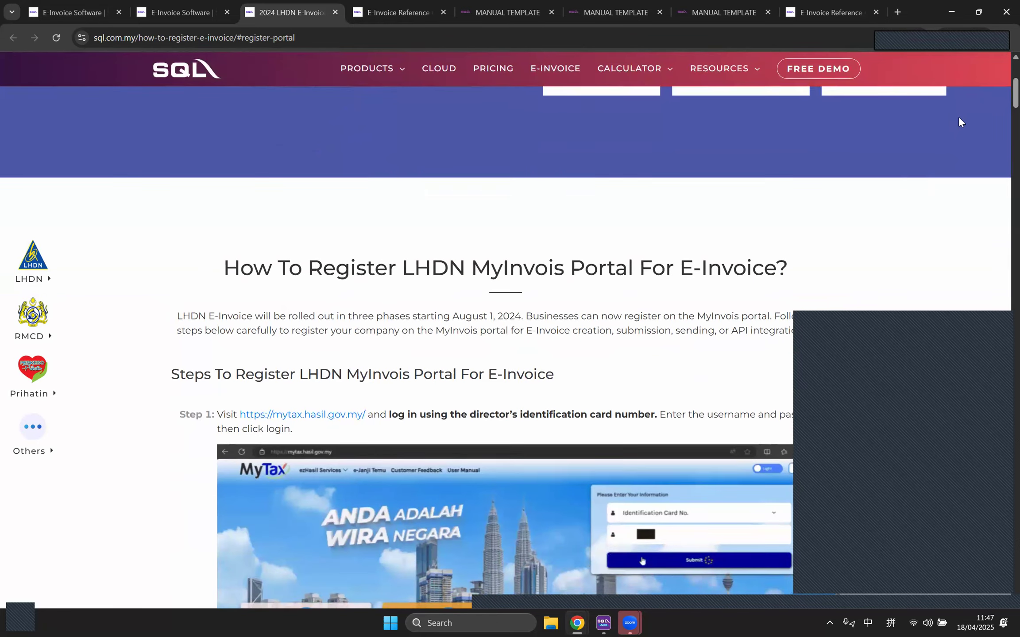
pyautogui.scroll(-12, 1002, 248)
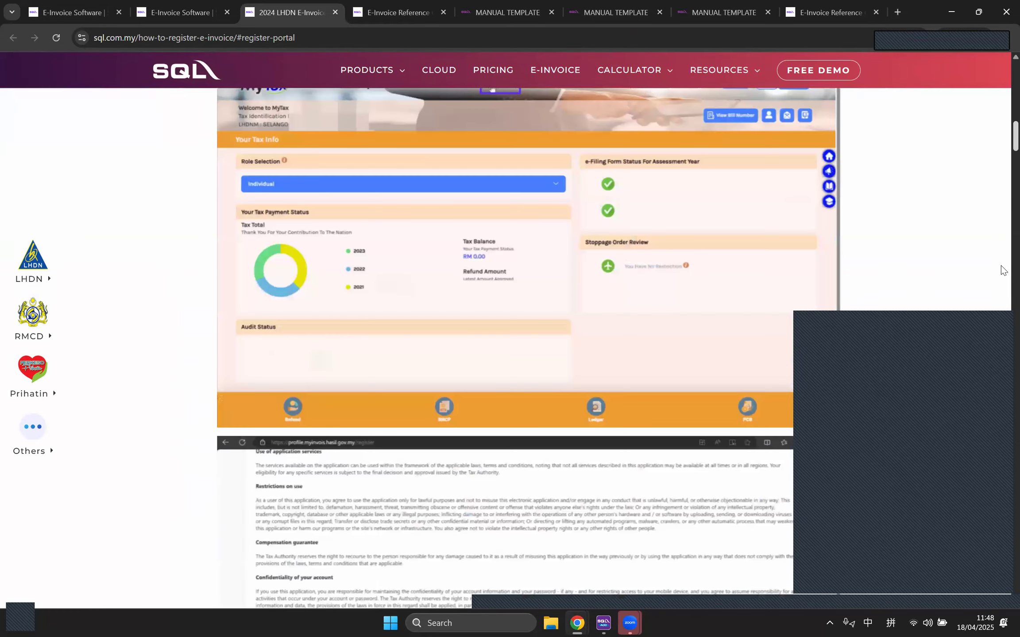
pyautogui.scroll(-20, 1002, 270)
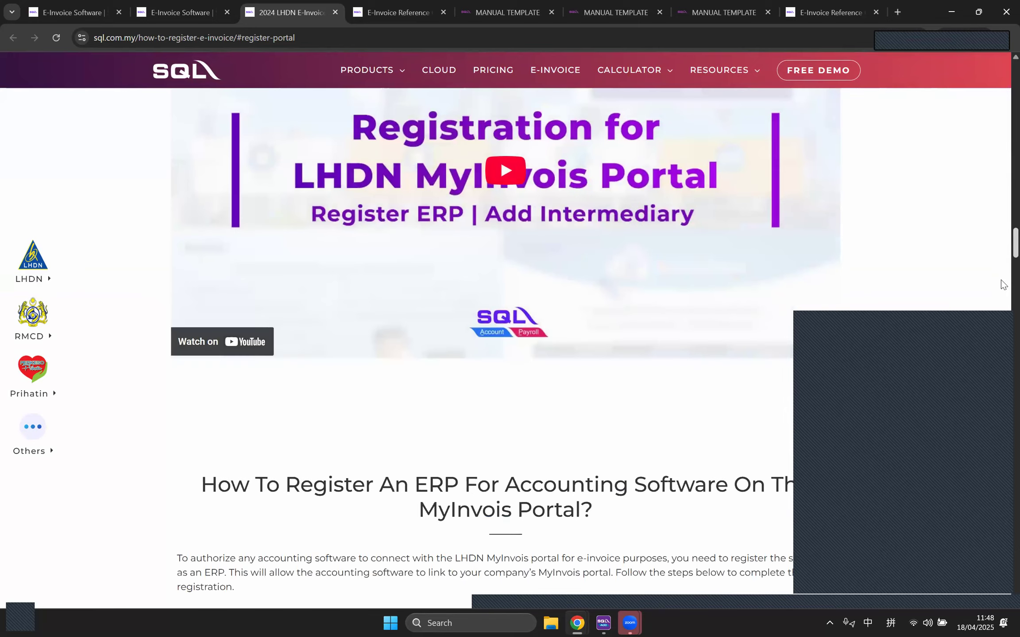
pyautogui.scroll(-15, 1002, 290)
pyautogui.scroll(-20, 1003, 422)
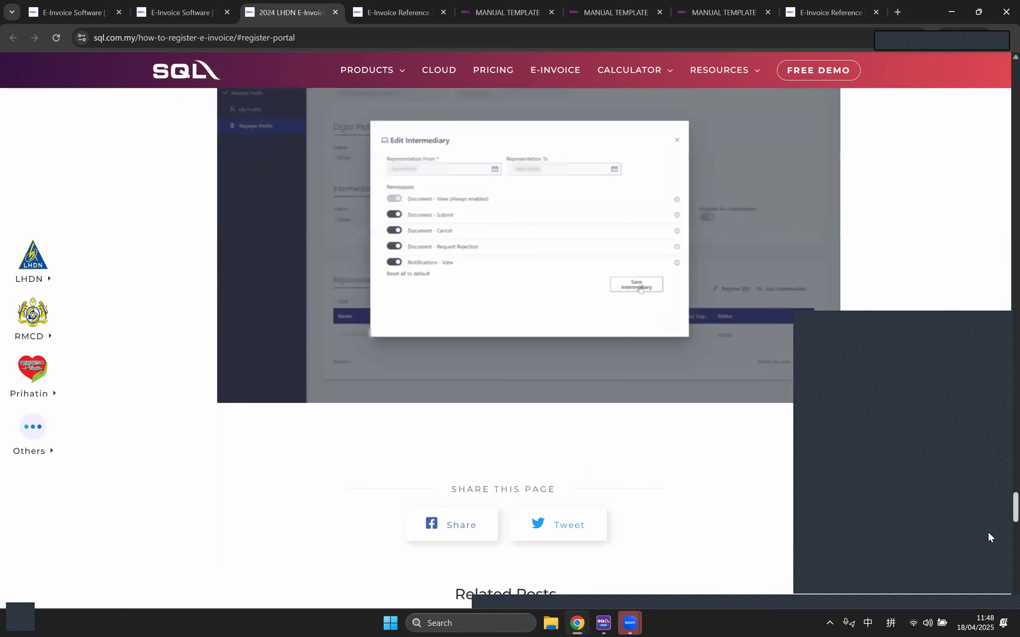
pyautogui.scroll(15, 993, 514)
pyautogui.scroll(-20, 429, 334)
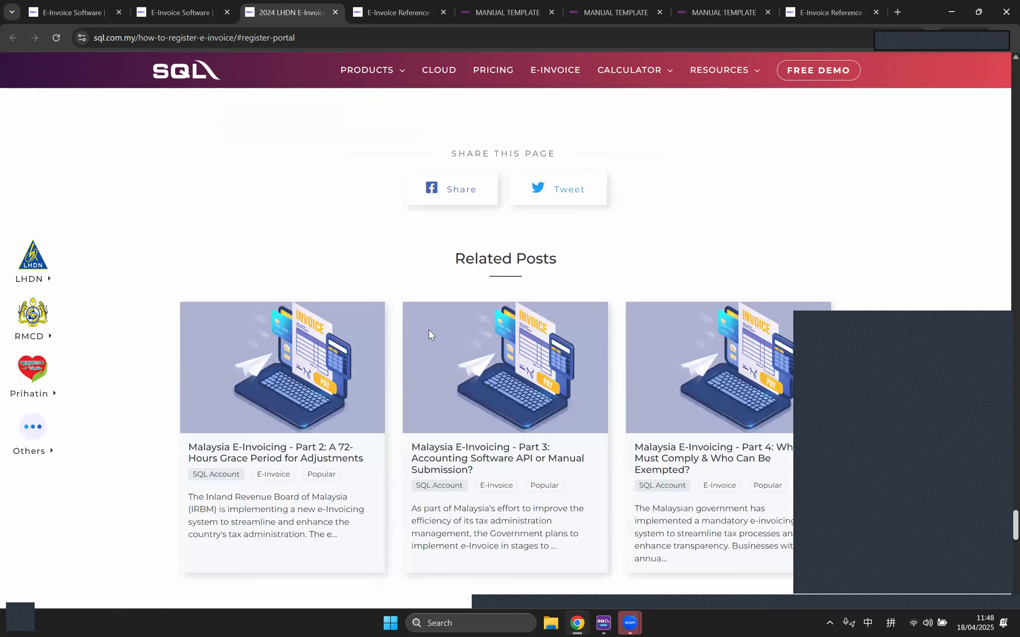
pyautogui.scroll(20, 619, 266)
pyautogui.scroll(-5, 444, 407)
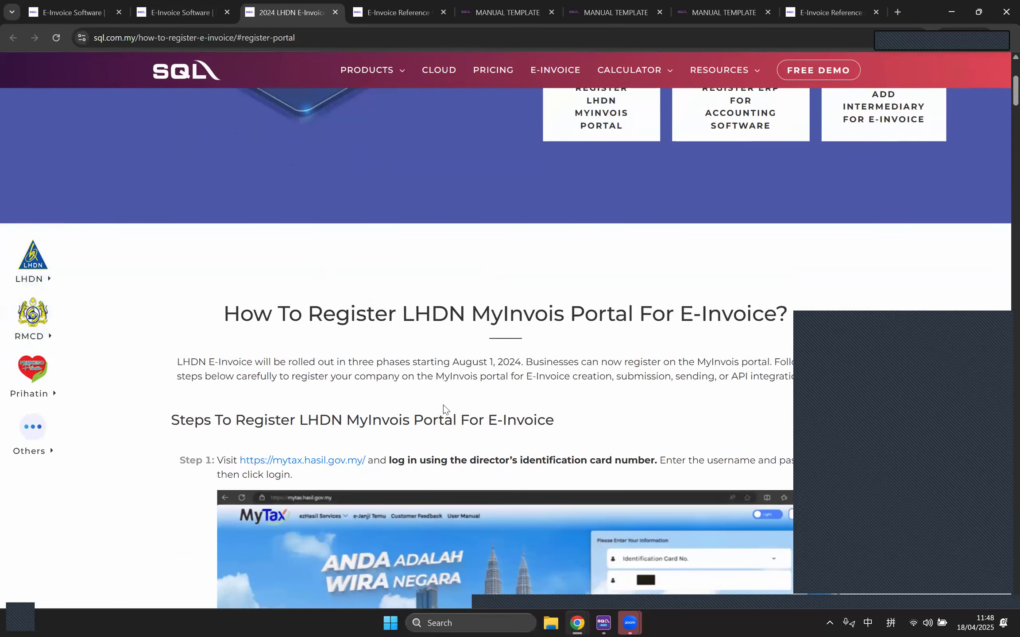
pyautogui.hotkey('ctrl', 'shift', 'Tab')
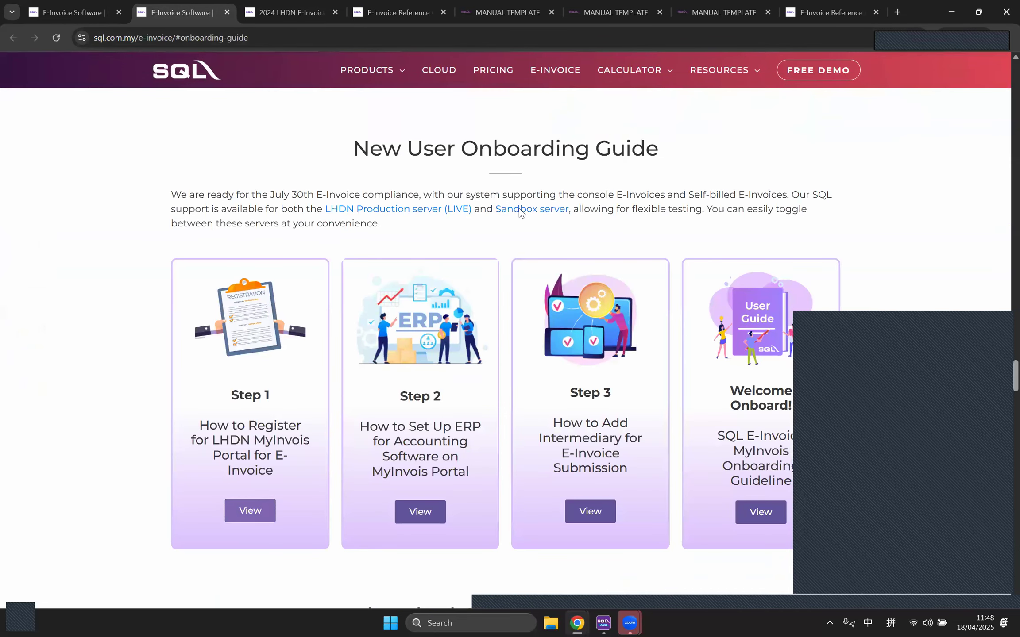
pyautogui.click(500, 215)
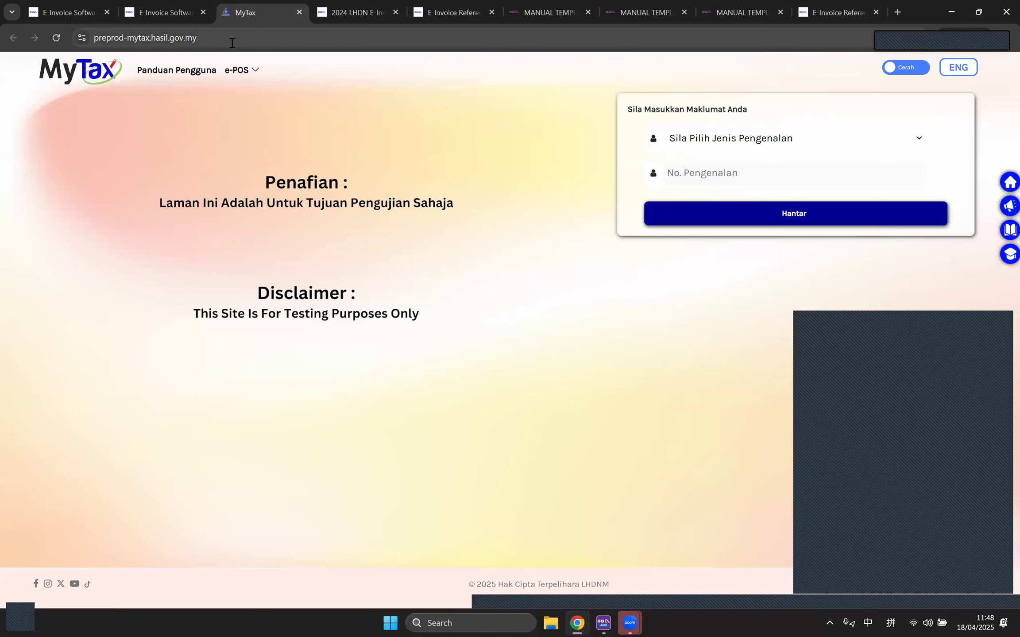
# Step: Check the preprod MyTax login page, then return to the registration guide at Step 2: select MyInvois
pyautogui.click(231, 44)
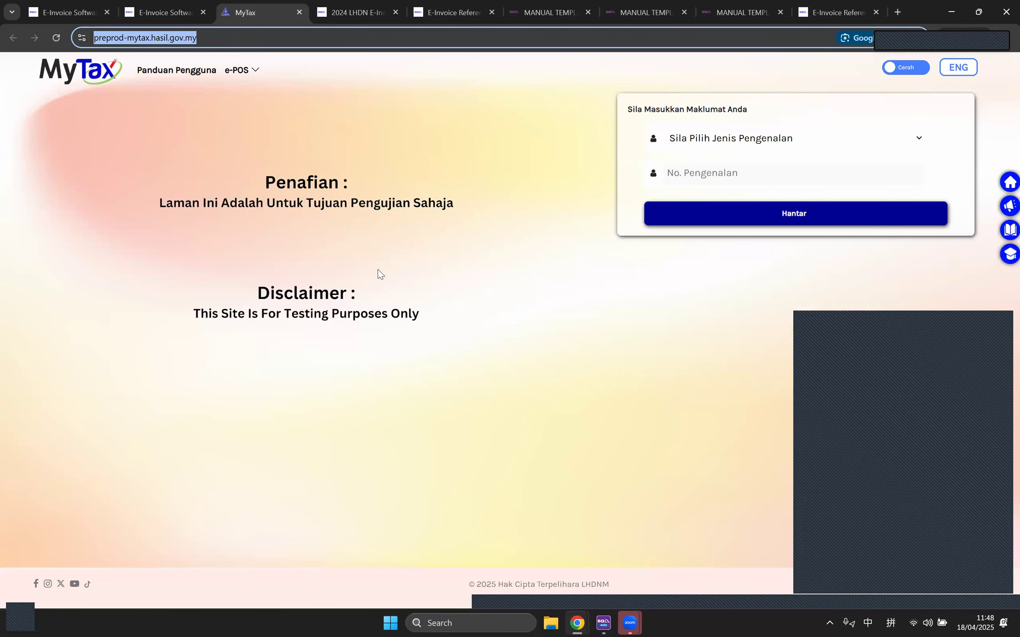
pyautogui.click(423, 320)
pyautogui.click(883, 564)
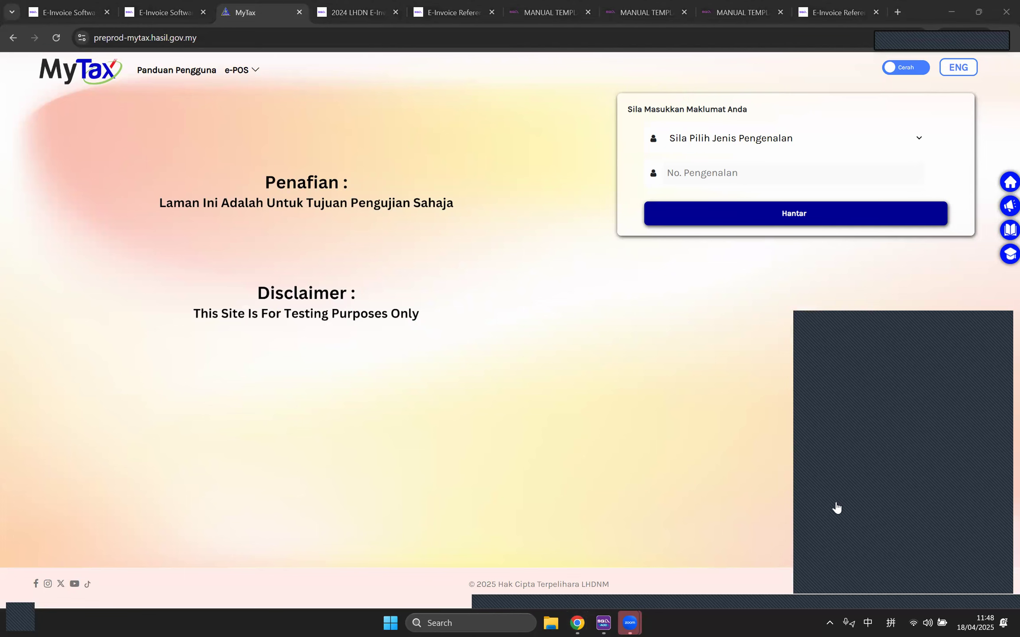
pyautogui.click(363, 7)
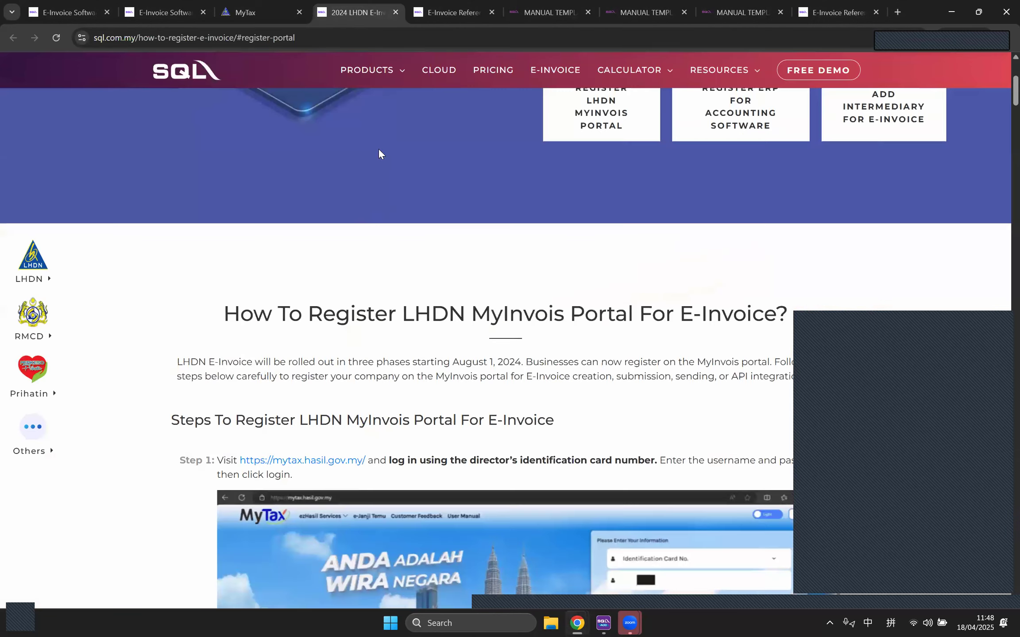
pyautogui.scroll(-5, 455, 261)
pyautogui.scroll(-10, 496, 363)
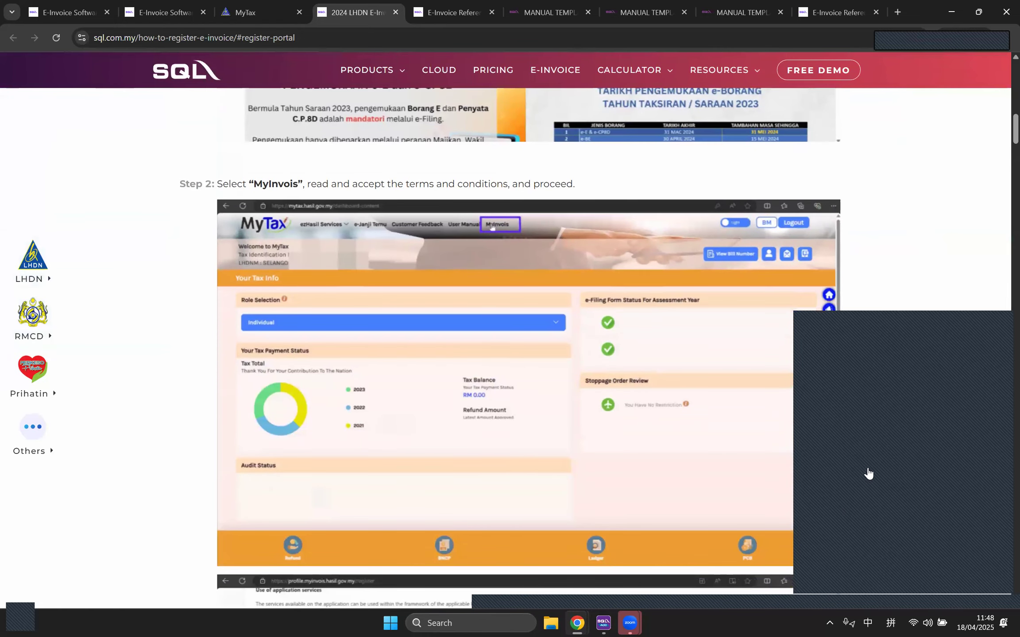
pyautogui.scroll(-3, 476, 361)
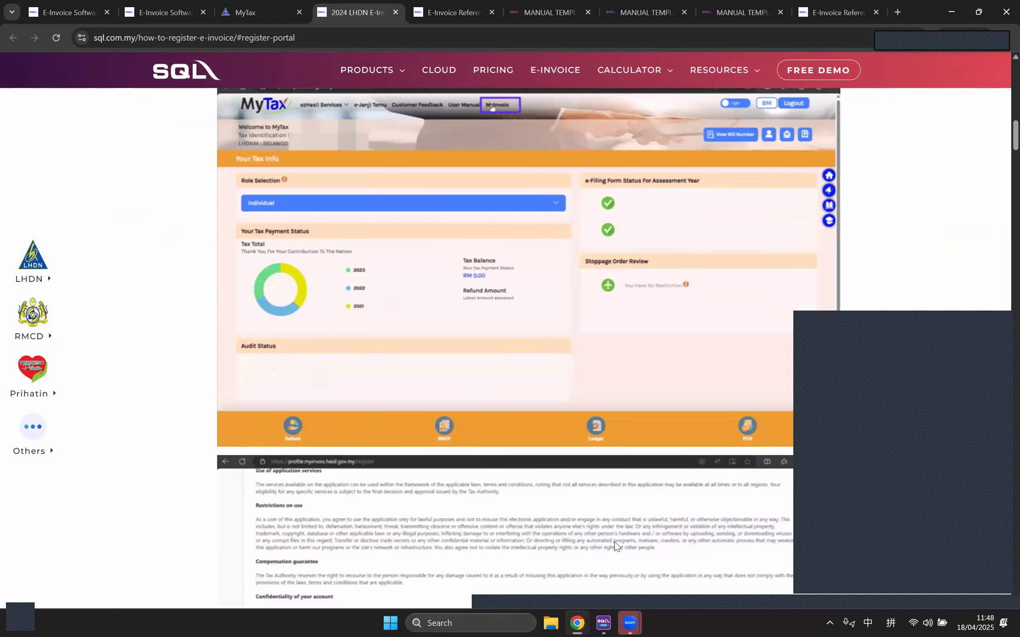
pyautogui.moveTo(577, 623)
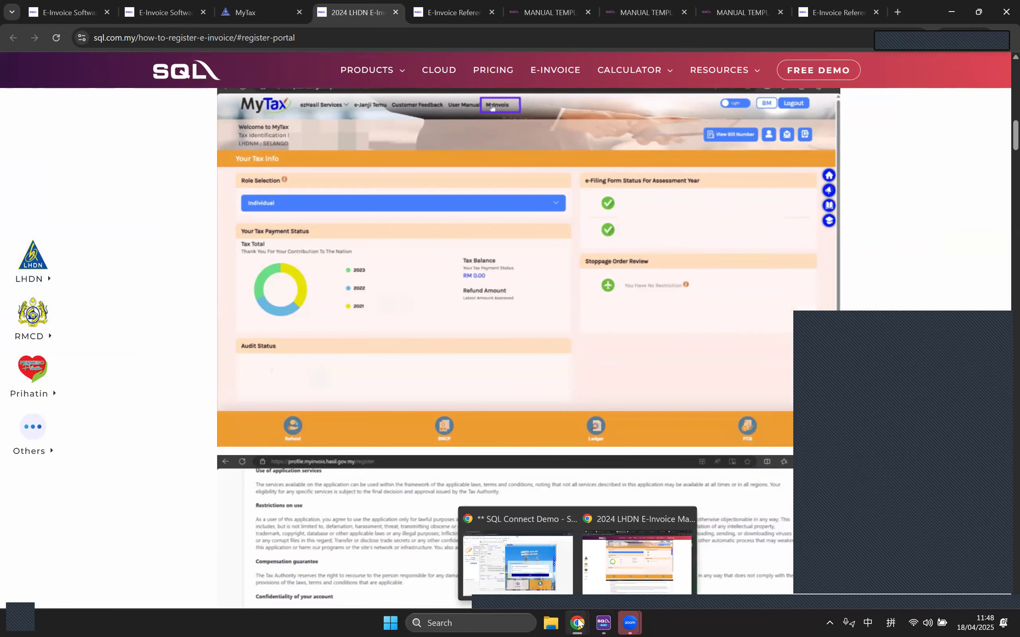
# Step: Close the Connect to MyInvois dialog and the Company Profile window in the SQL Connect demo
pyautogui.click(527, 560)
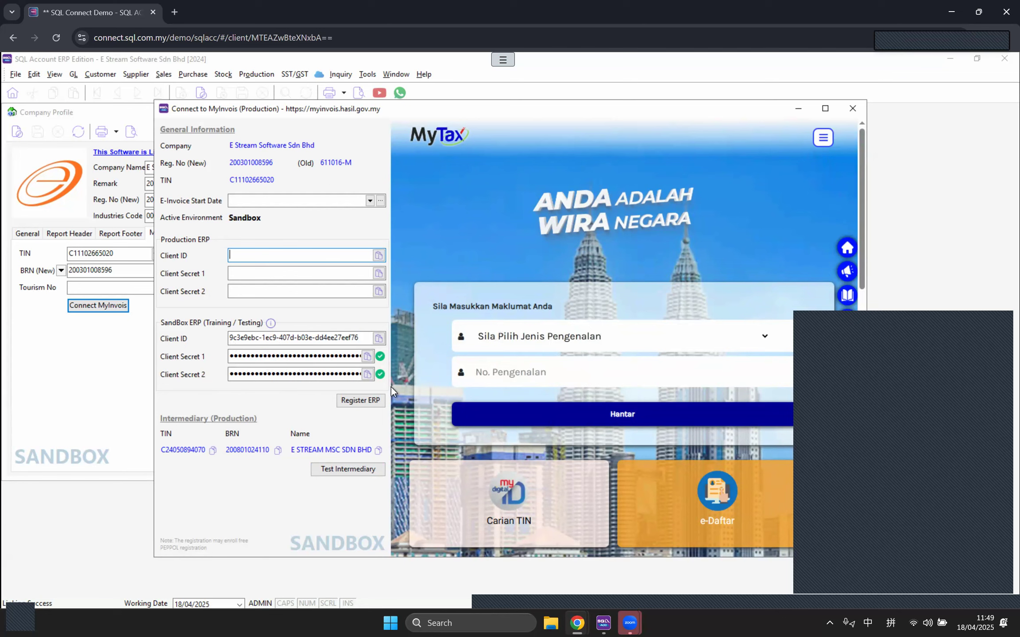
pyautogui.click(854, 110)
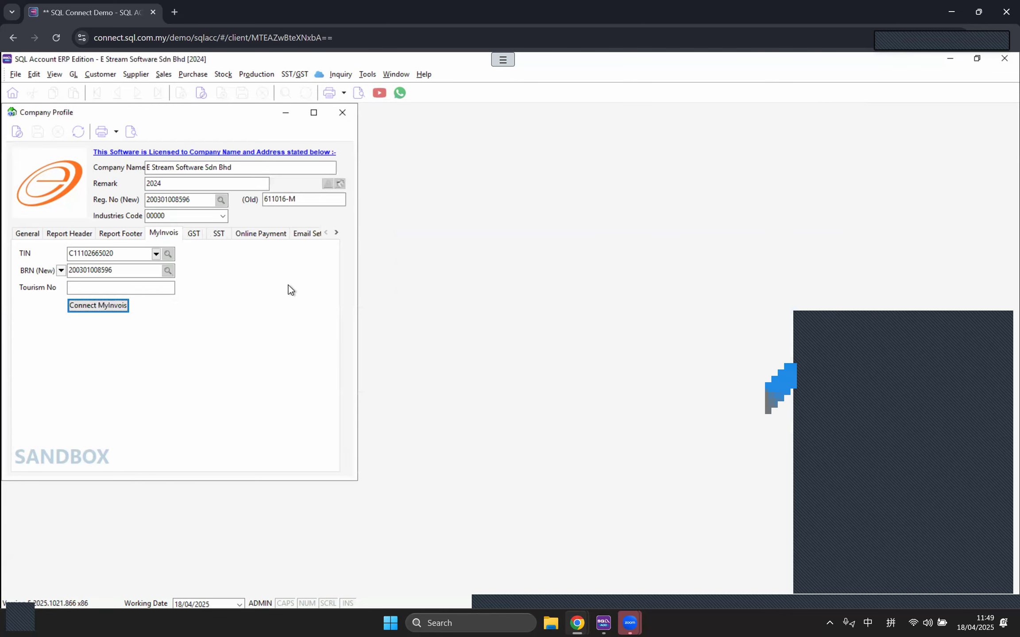
pyautogui.click(349, 117)
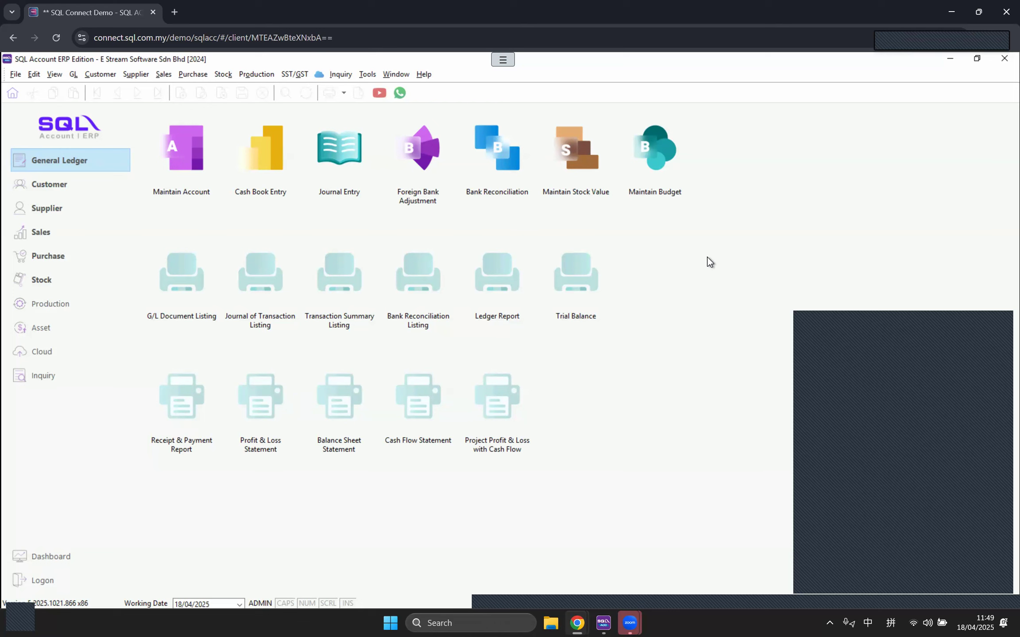
# Step: Open customer JENDELA SPEKTRUM SDN. BHD. from the Maintain Customer list
pyautogui.click(100, 75)
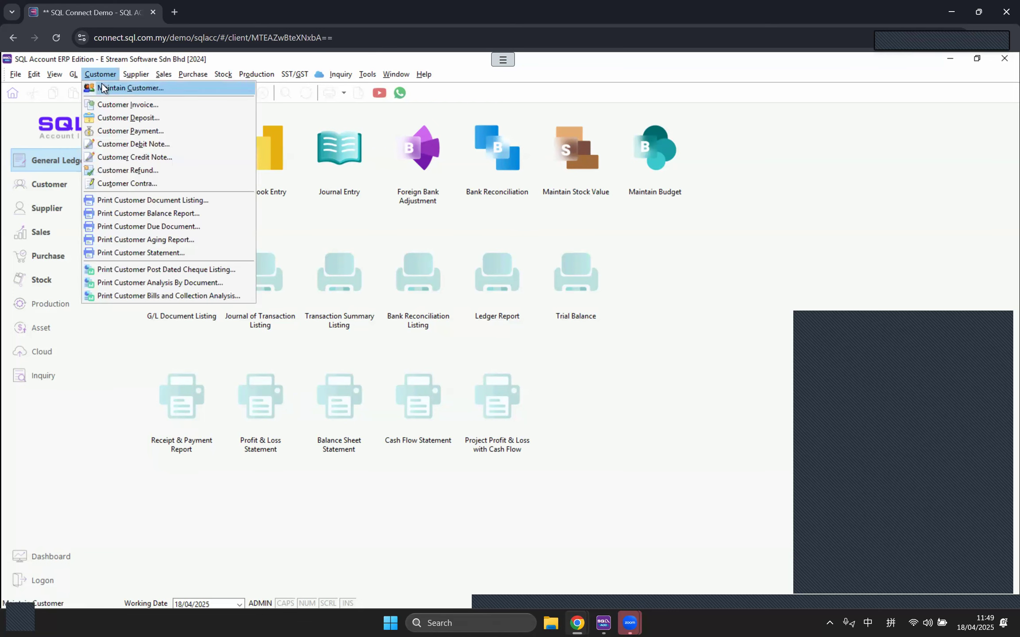
pyautogui.click(101, 88)
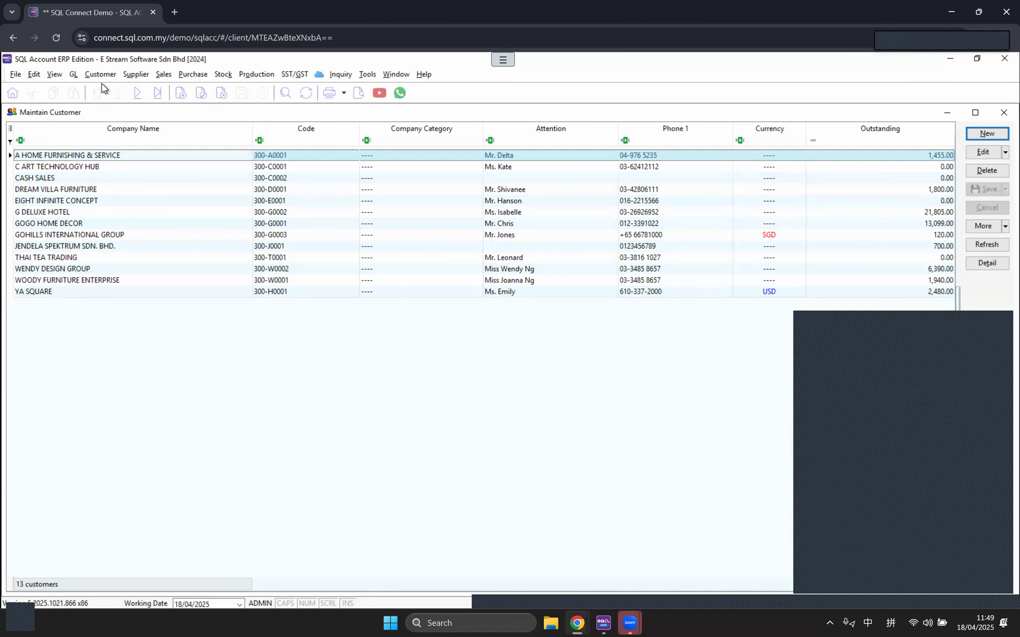
pyautogui.doubleClick(114, 249)
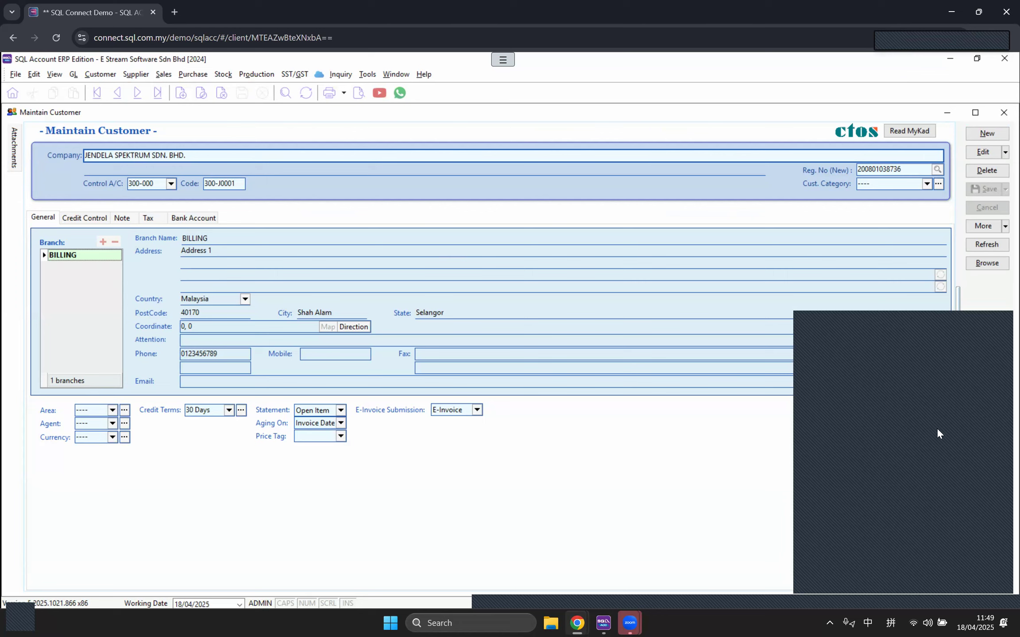
# Step: Edit the customer and confirm its business registration number through the Reg. No lookup
pyautogui.click(983, 153)
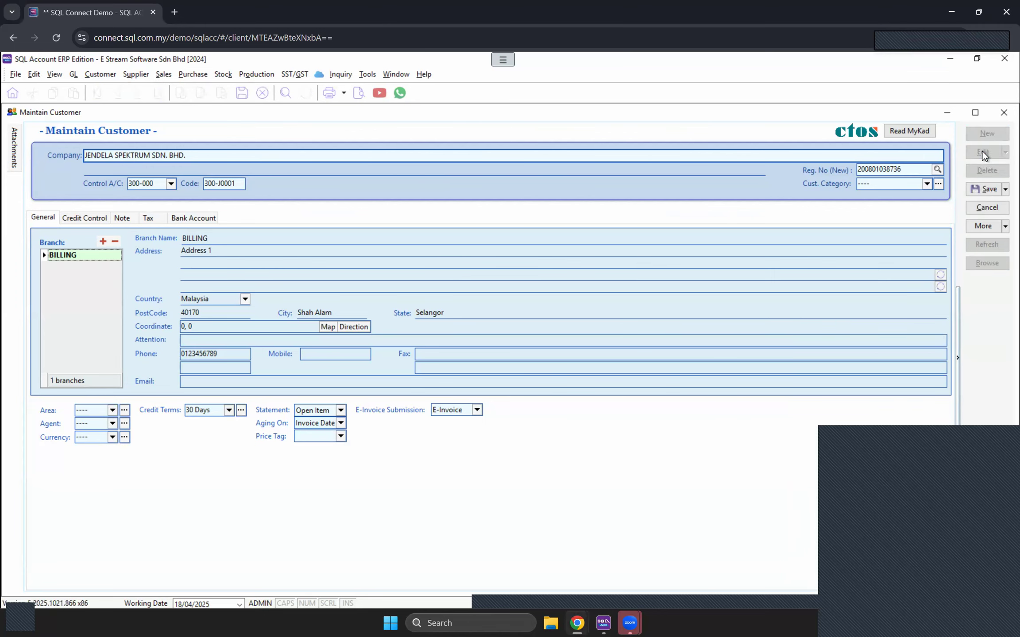
pyautogui.click(937, 171)
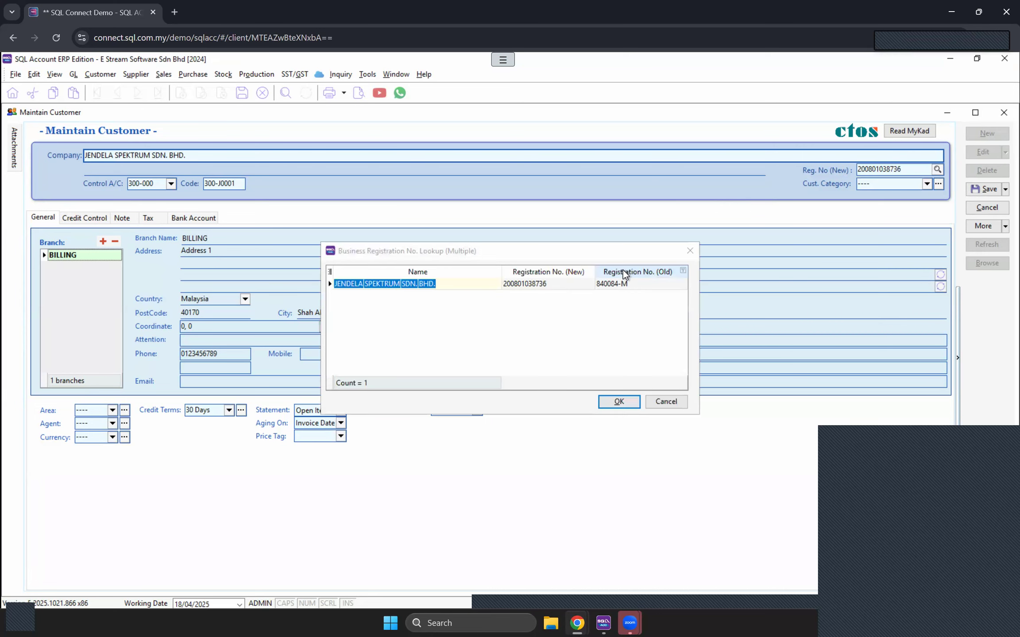
pyautogui.click(548, 291)
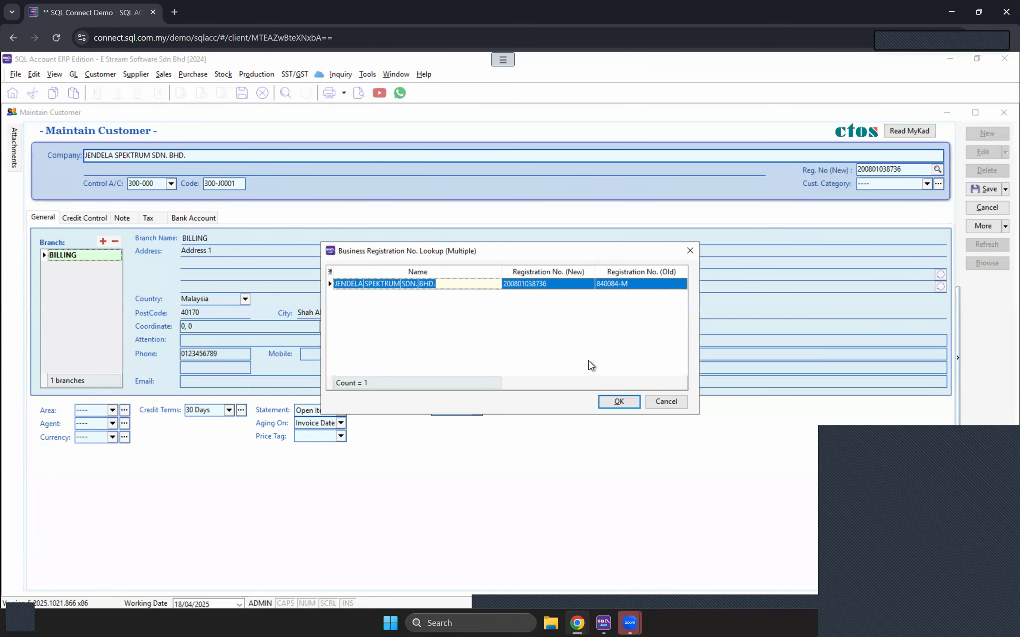
pyautogui.click(618, 401)
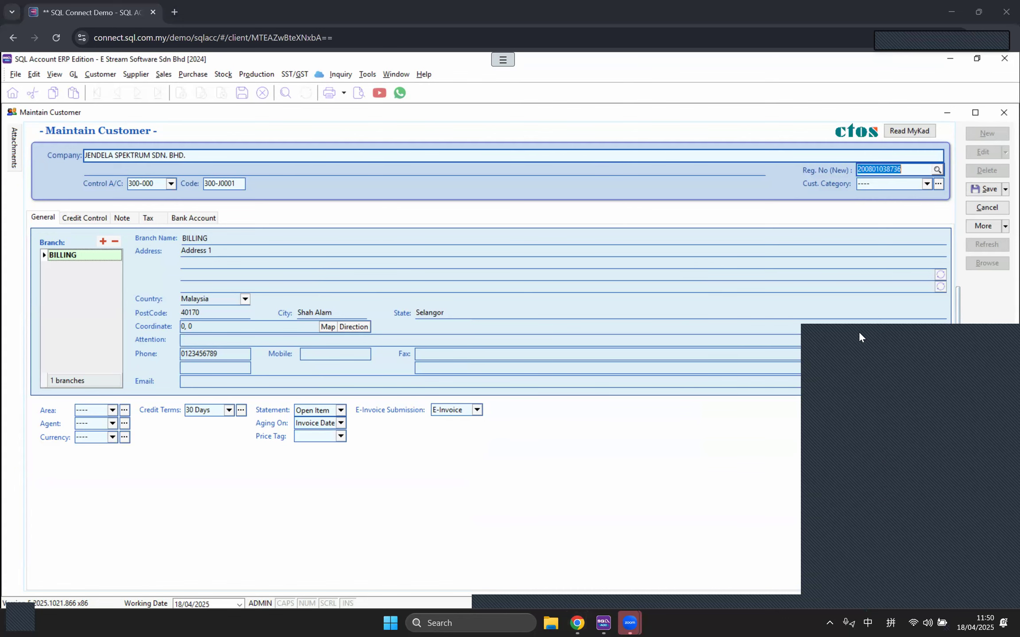
# Step: Open supplier ADY INTERNATIONAL PLT from Maintain Supplier, then bring the JENDELA customer form back
pyautogui.click(134, 75)
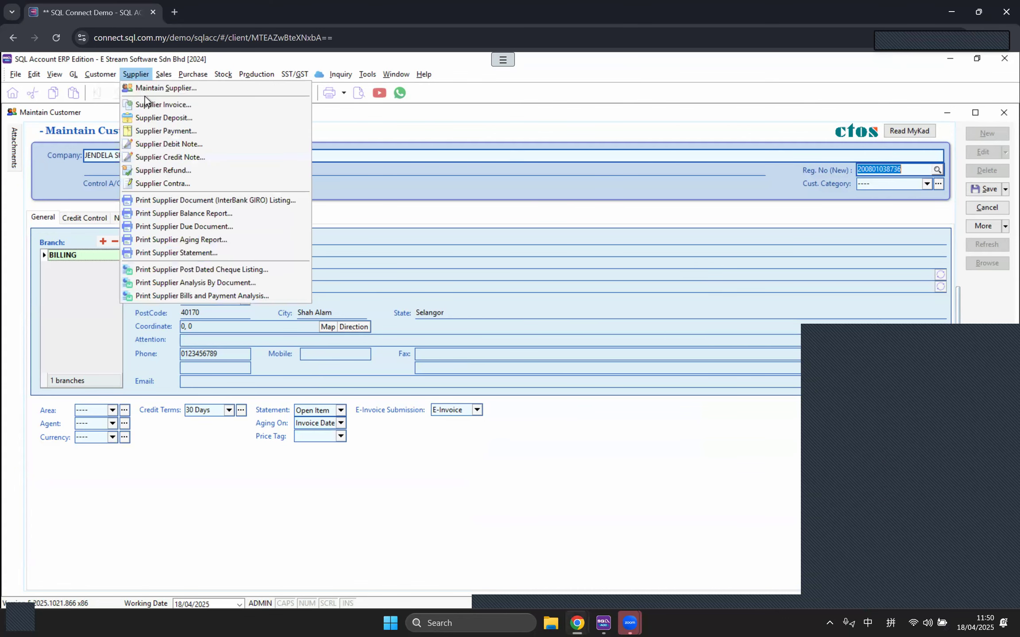
pyautogui.click(141, 88)
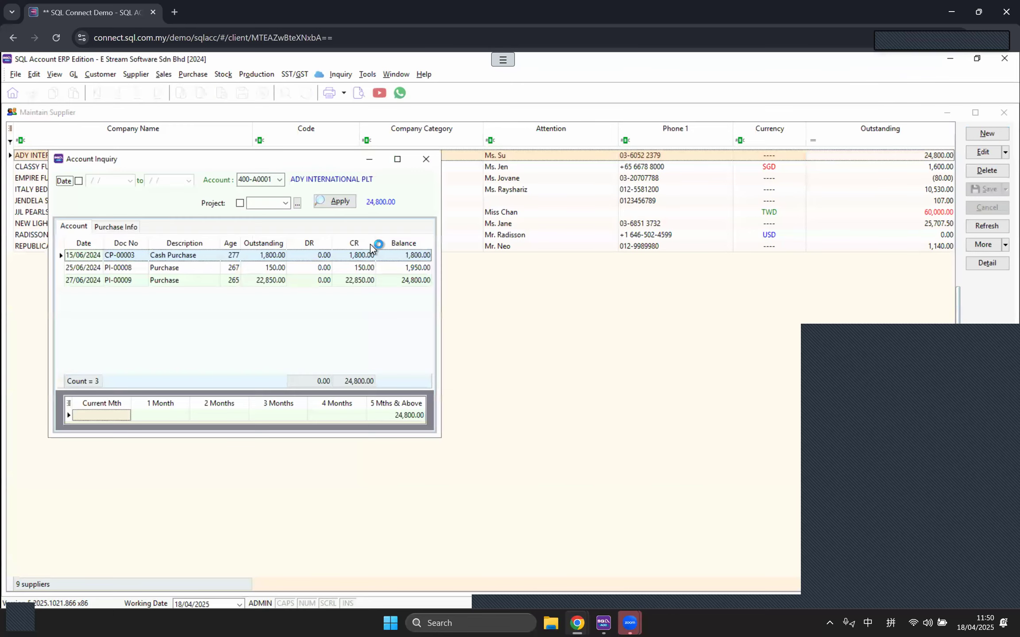
pyautogui.click(426, 159)
pyautogui.doubleClick(133, 158)
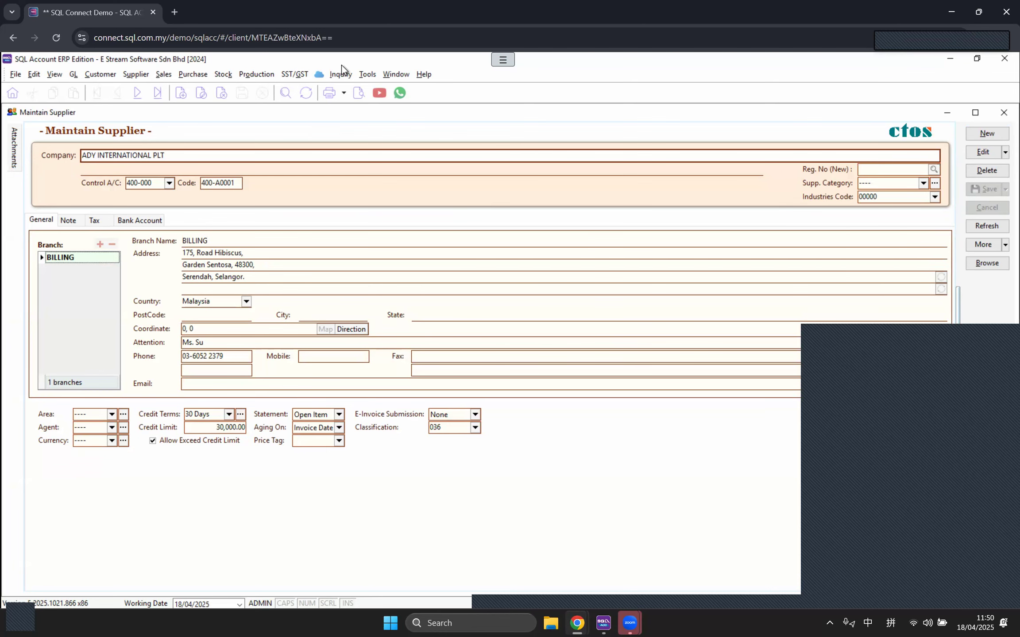
pyautogui.click(397, 74)
pyautogui.click(421, 138)
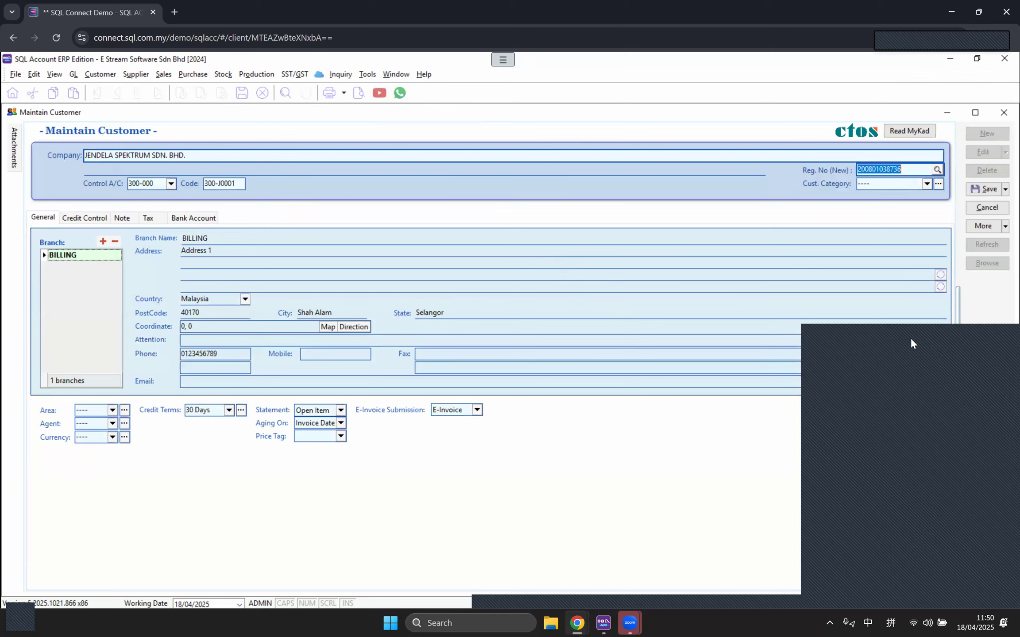
# Step: Cancel the JENDELA customer edits without saving, returning to the list of 13 customers
pyautogui.click(987, 207)
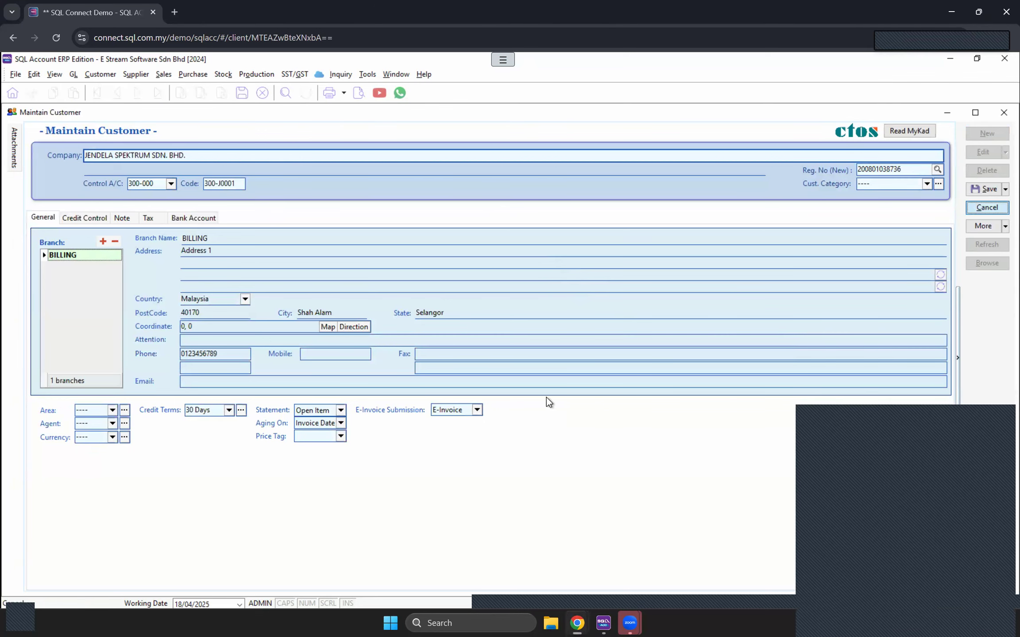
pyautogui.click(545, 357)
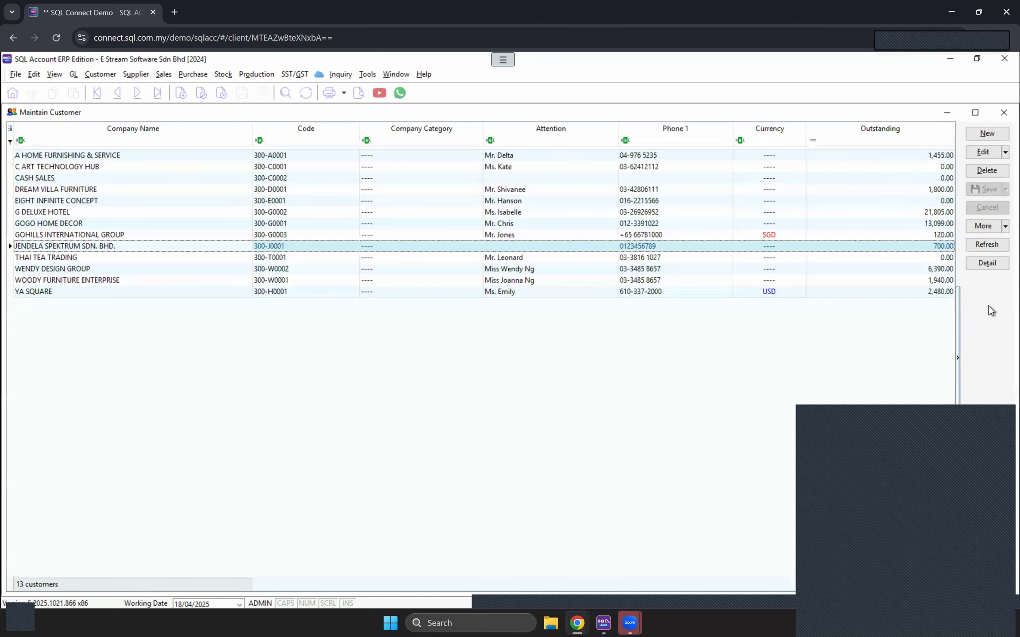
pyautogui.rightClick(988, 306)
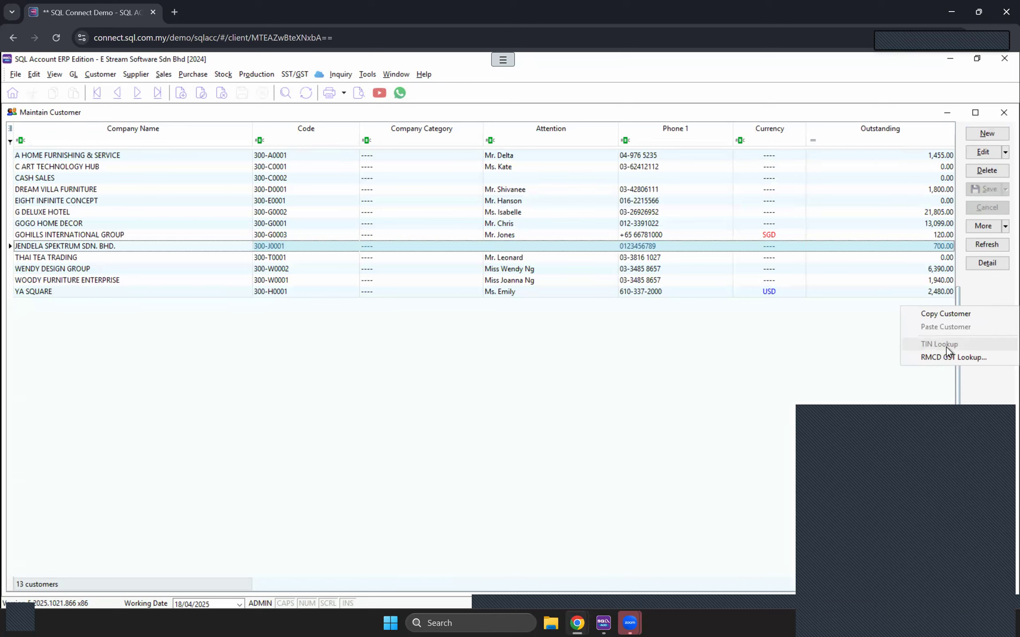
pyautogui.click(622, 421)
pyautogui.click(576, 623)
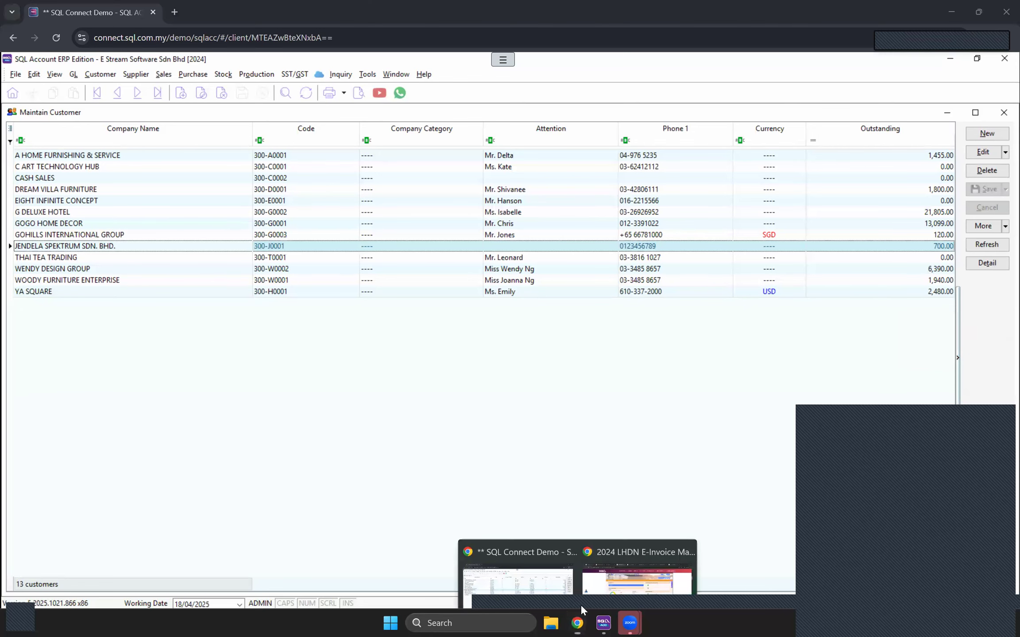
# Step: Open the Step-by-Step E-Invoice Guideline PDF in a new tab and browse through it
pyautogui.click(637, 576)
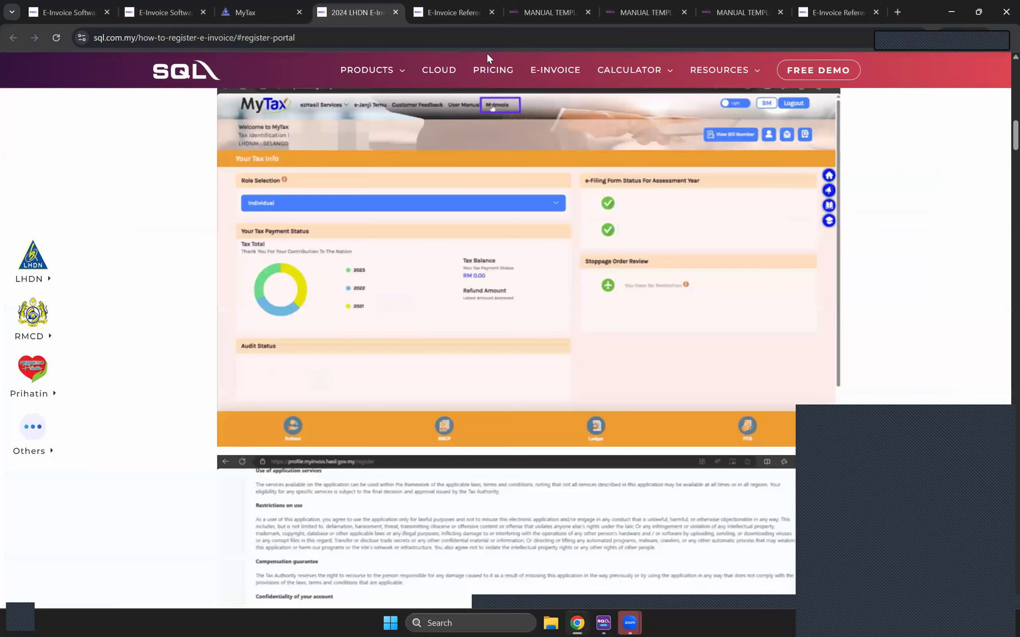
pyautogui.click(445, 9)
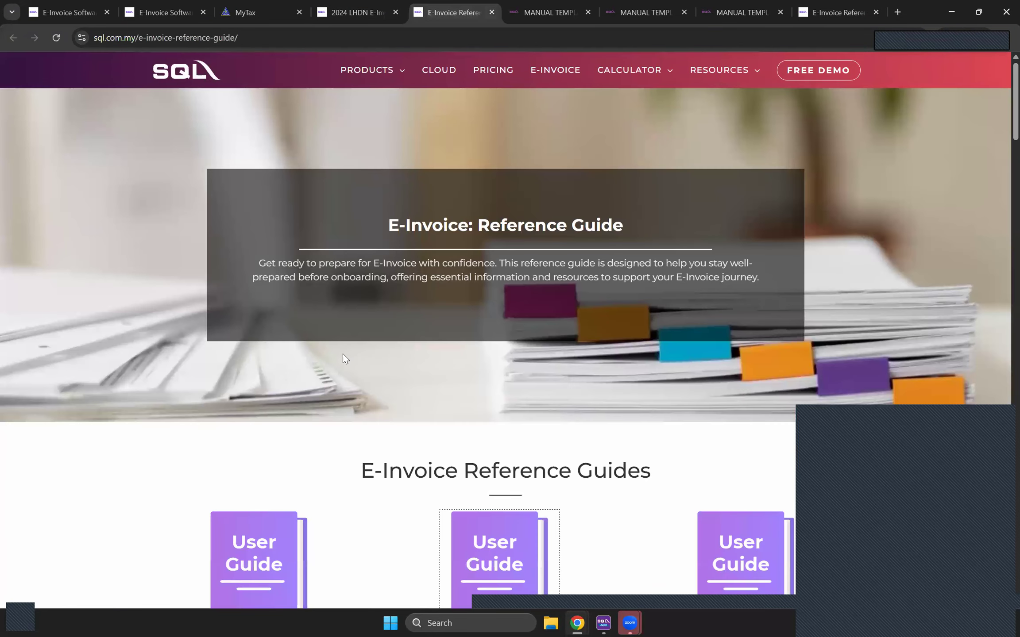
pyautogui.scroll(-5, 351, 357)
pyautogui.rightClick(496, 326)
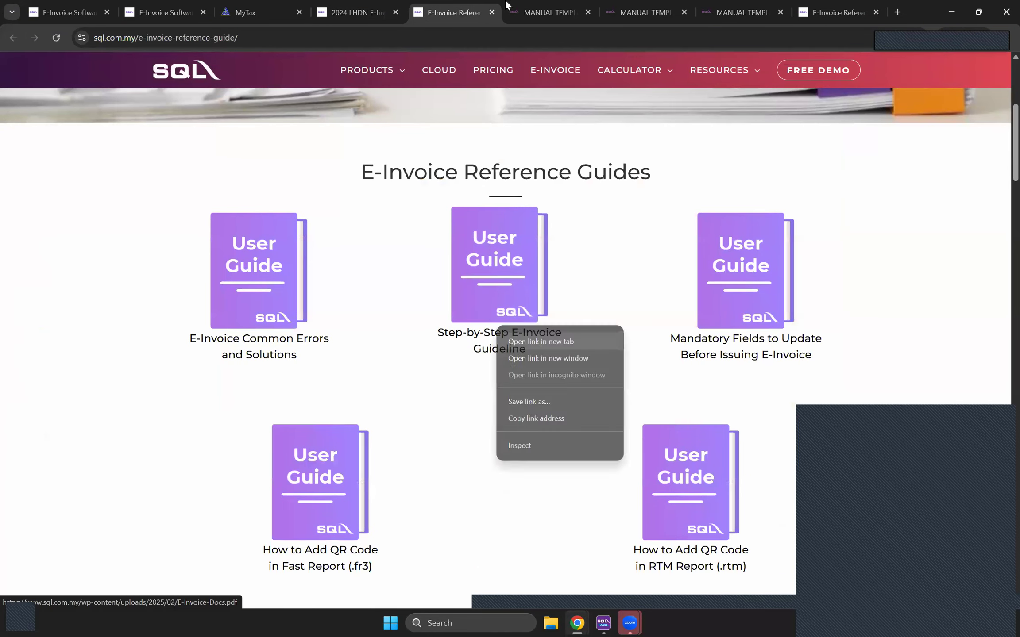
pyautogui.click(500, 13)
pyautogui.scroll(-20, 537, 232)
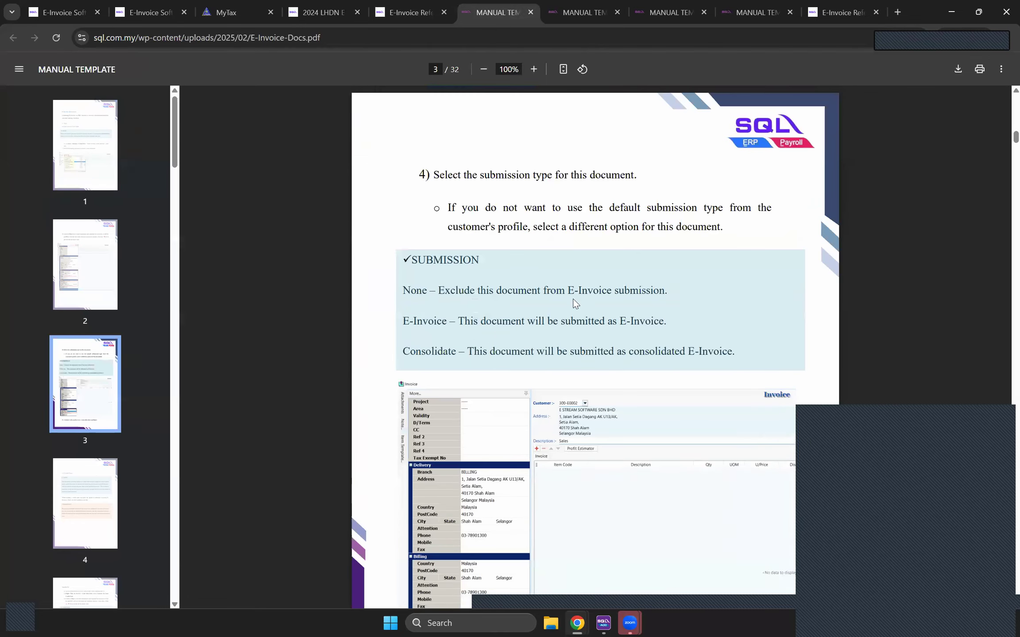
pyautogui.scroll(-15, 569, 305)
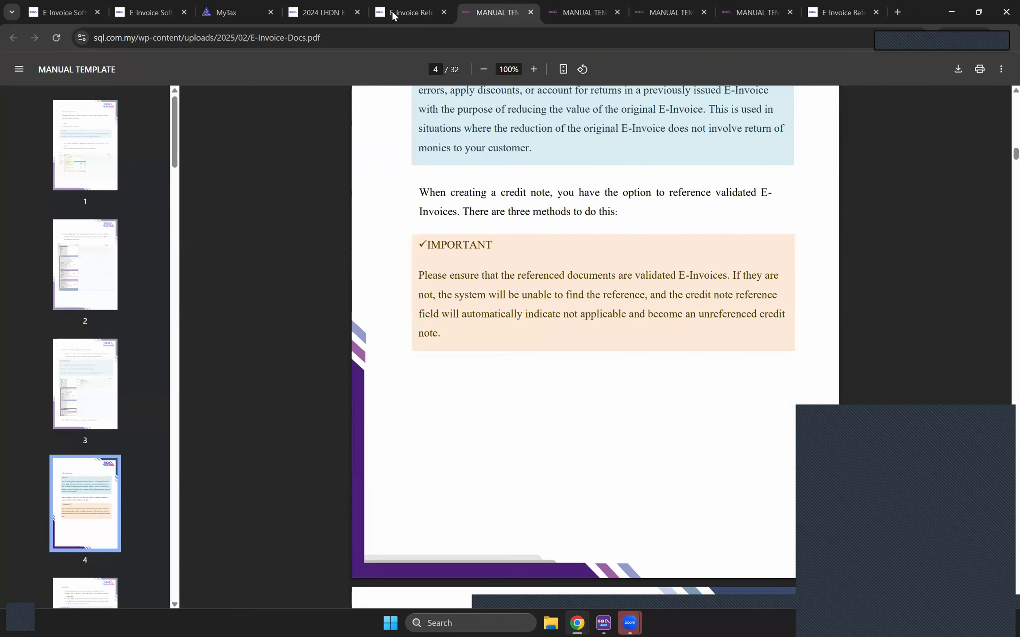
pyautogui.click(583, 13)
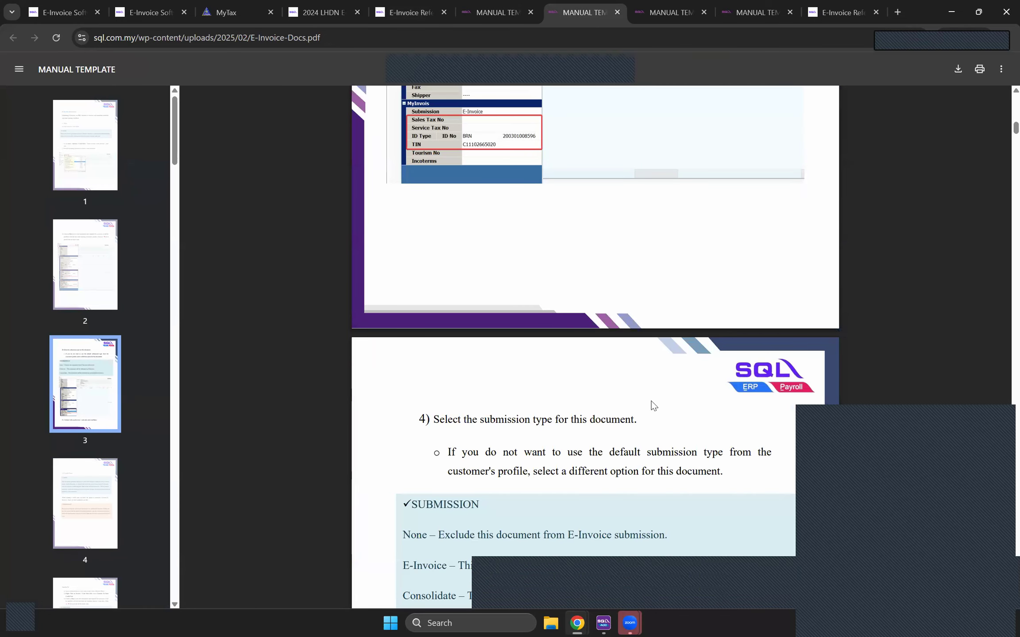
pyautogui.scroll(-12, 651, 405)
# Step: Return to the E-Invoice Reference Guide page and scroll through its tutorial posters
pyautogui.click(426, 13)
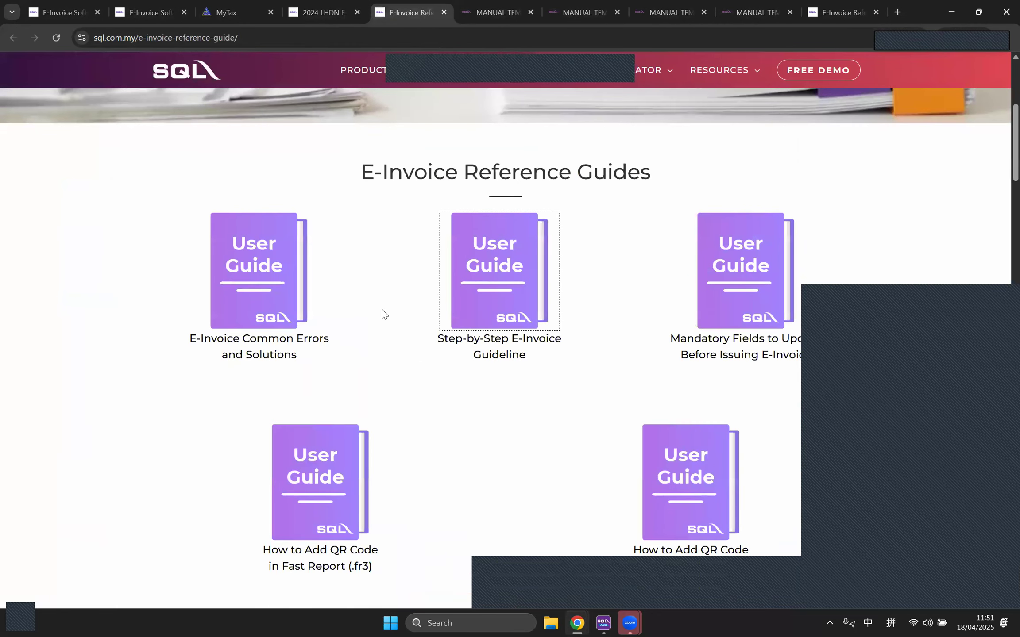
pyautogui.scroll(-10, 343, 336)
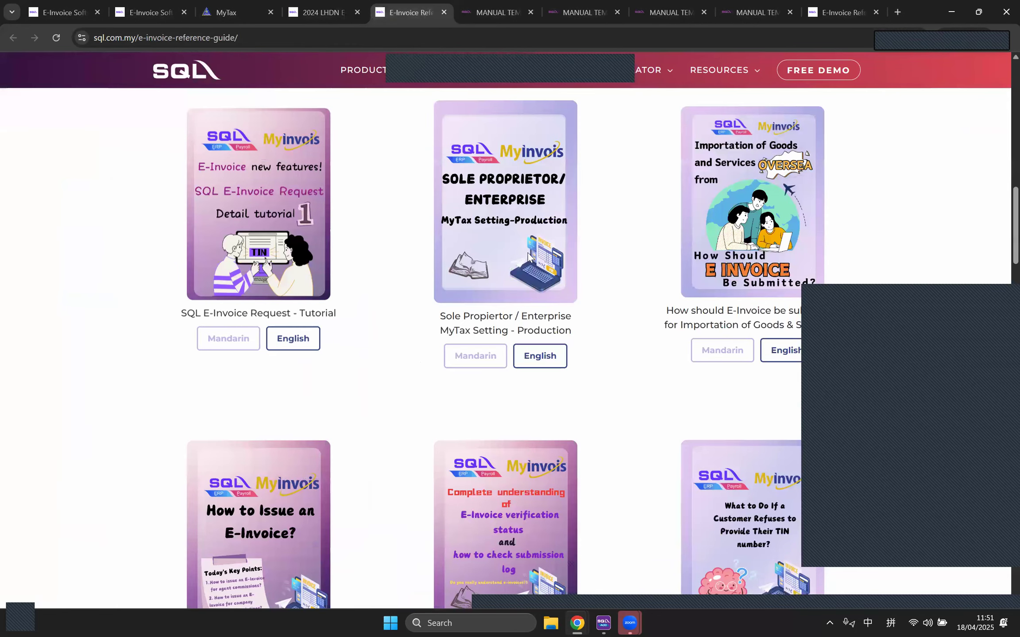
pyautogui.scroll(-3, 602, 352)
pyautogui.scroll(-10, 702, 366)
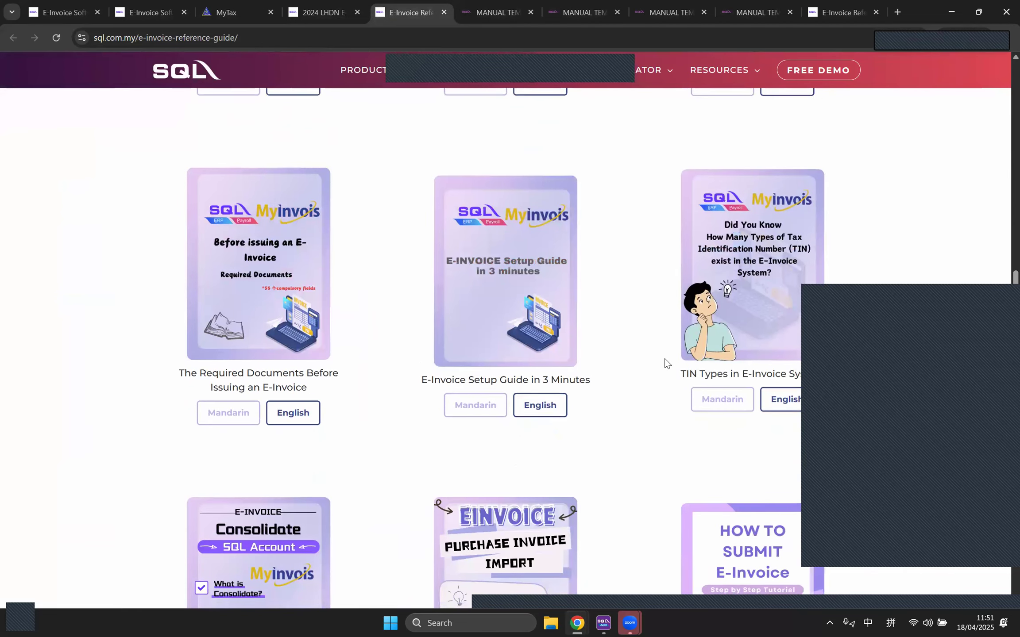
pyautogui.scroll(-2, 667, 366)
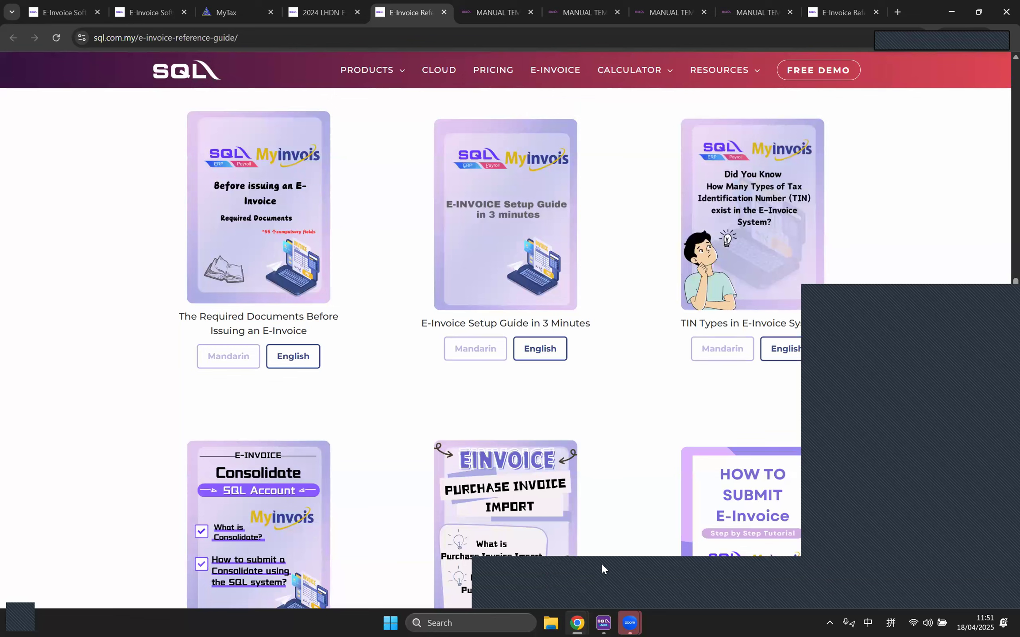
pyautogui.moveTo(577, 622)
pyautogui.click(538, 579)
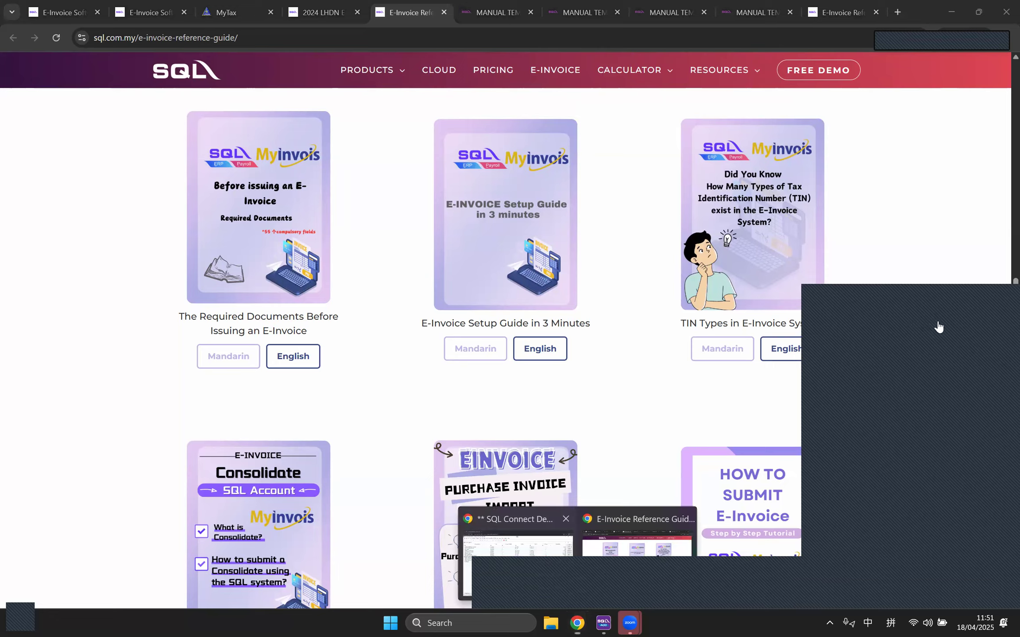
# Step: Bring up the options menu on the Maintain Customer list, then dismiss it
pyautogui.rightClick(979, 324)
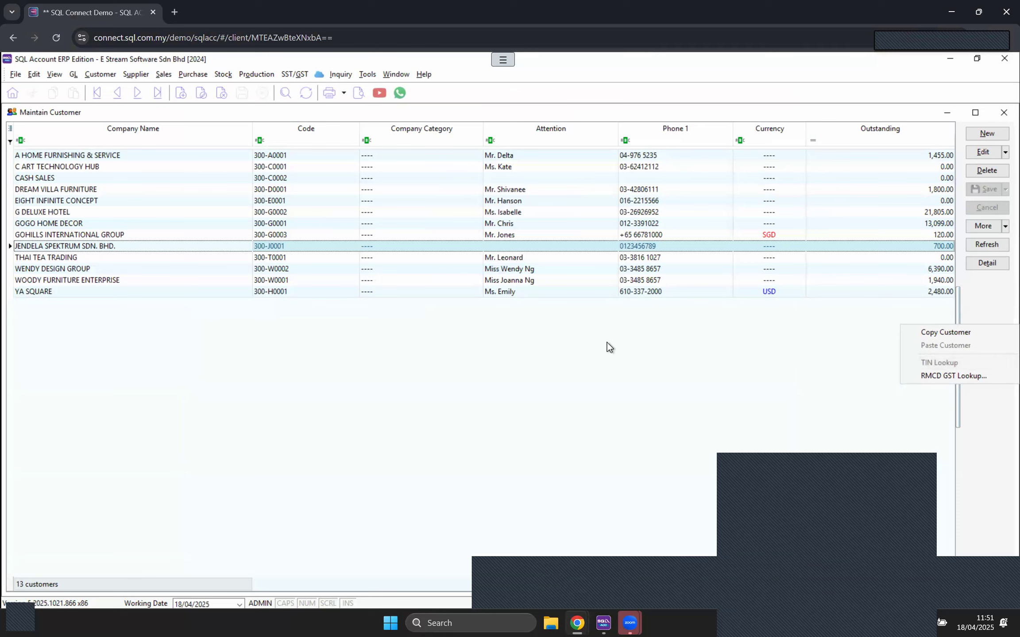
pyautogui.click(374, 290)
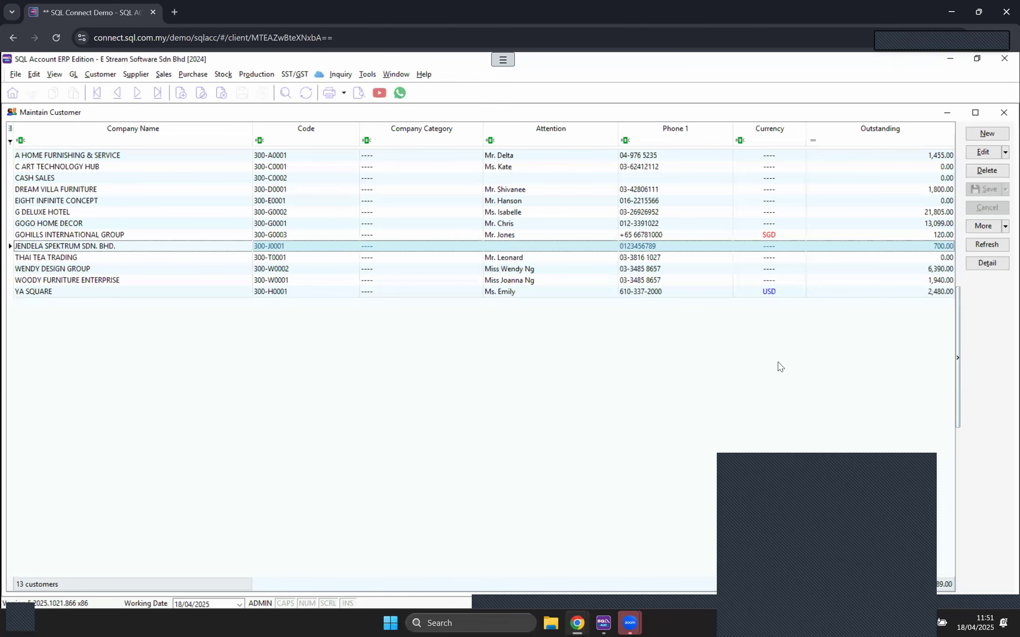
# Step: Edit A HOME FURNISHING & SERVICE and enter postcode 50480, auto-filling Kuala Lumpur city and state
pyautogui.doubleClick(94, 156)
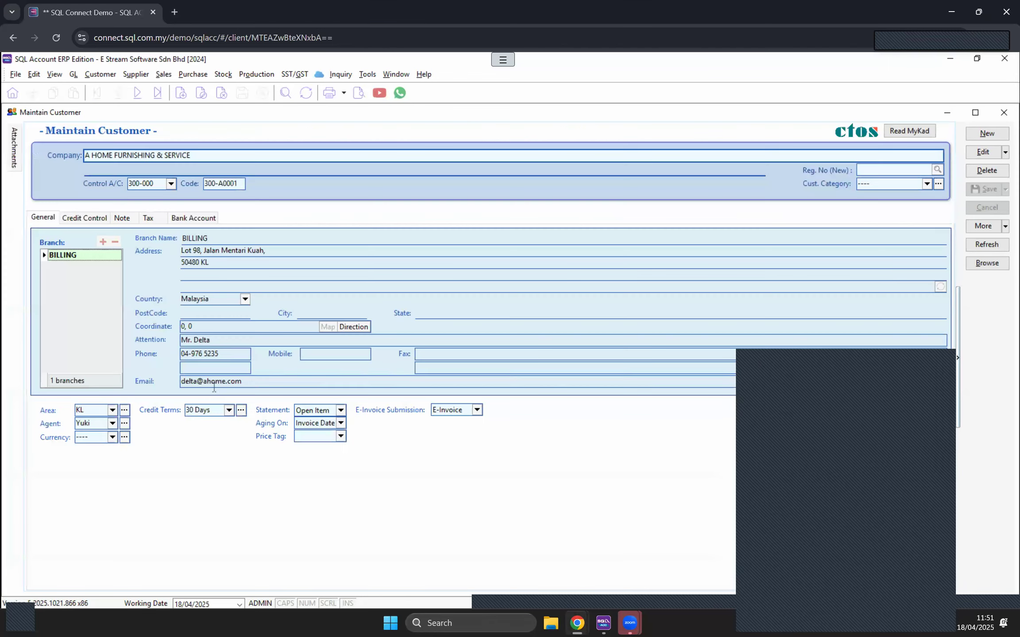
pyautogui.click(220, 313)
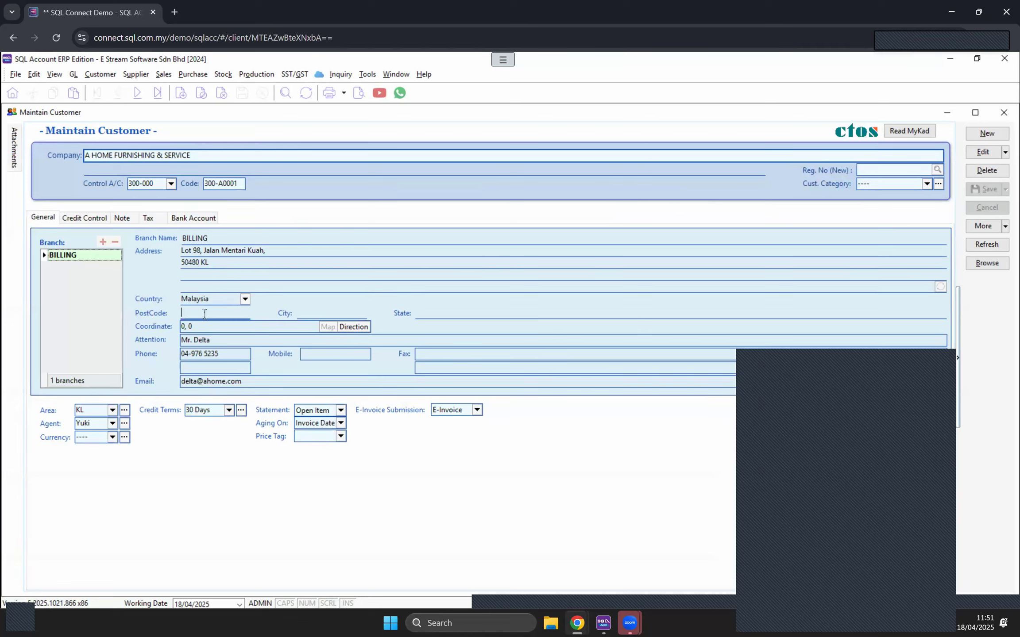
pyautogui.click(983, 153)
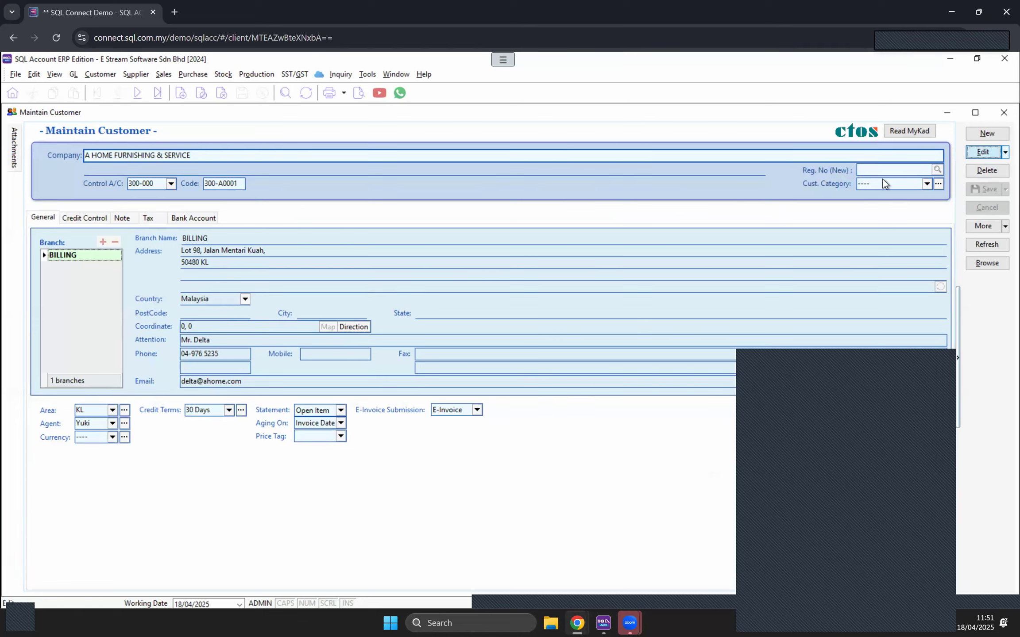
pyautogui.click(199, 313)
pyautogui.write('50480')
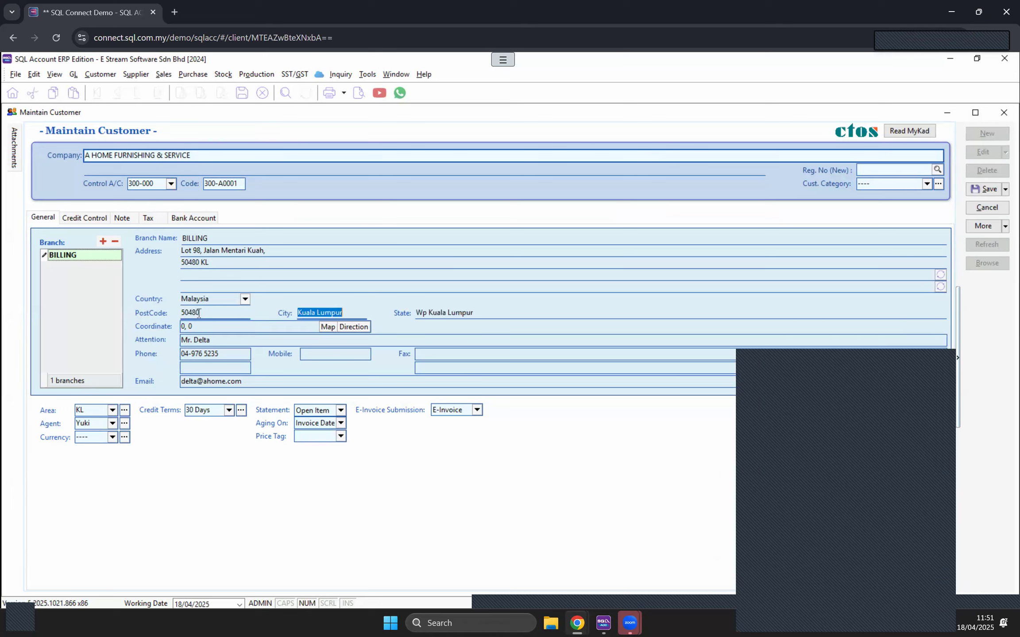
pyautogui.doubleClick(189, 312)
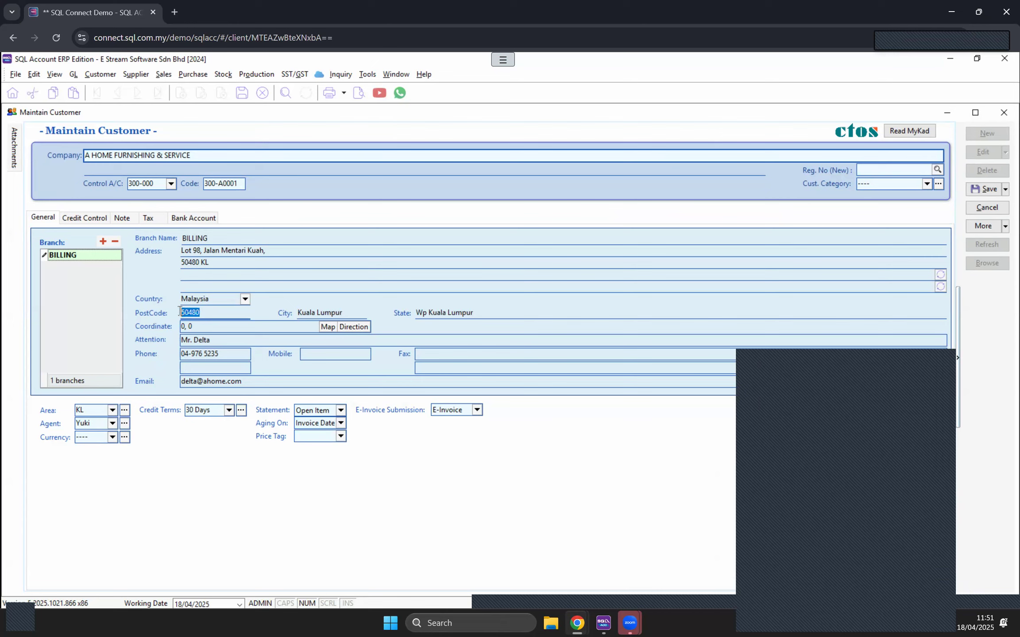
pyautogui.click(305, 314)
pyautogui.click(464, 312)
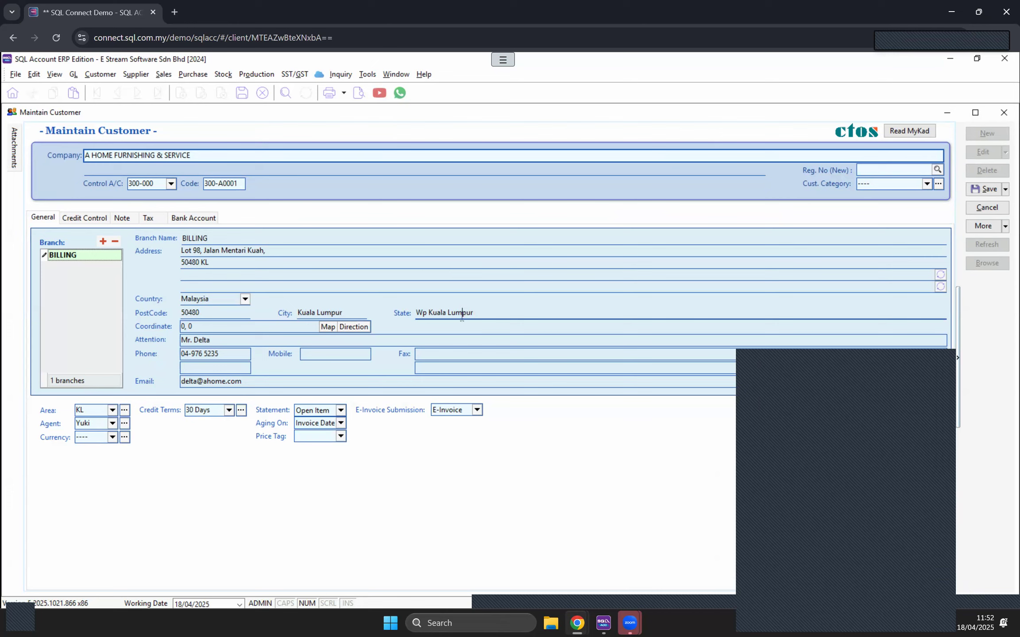
# Step: Add a second, comma-separated gmail.com address to the customer's Email field
pyautogui.click(263, 383)
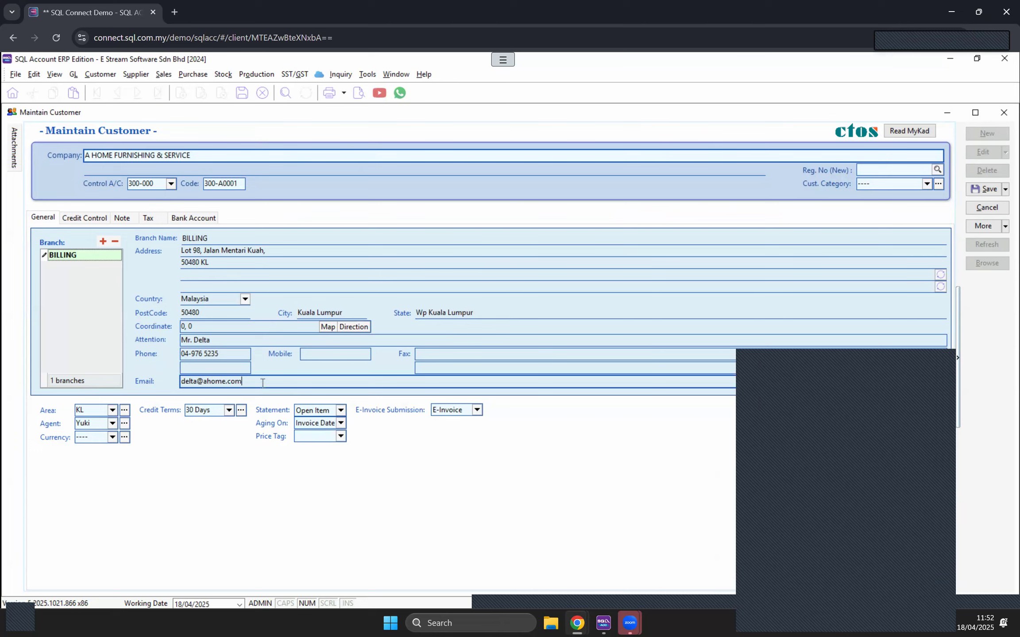
pyautogui.write(';XX')
pyautogui.press('BackSpace')
pyautogui.press('BackSpace')
pyautogui.press('capslock')
pyautogui.press('BackSpace')
pyautogui.write(',xx@')
pyautogui.write('.')
pyautogui.press('BackSpace')
pyautogui.write('gmail.com')
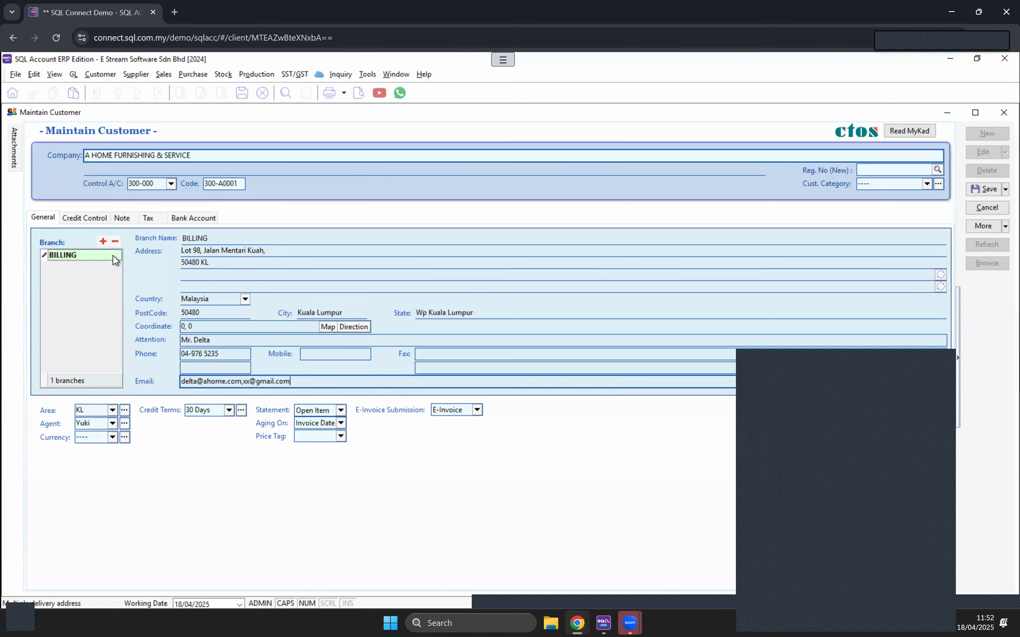
# Step: On the Tax tab, browse the ID type and standard TIN code options (Foreign Buyer, Foreign Supplier)
pyautogui.click(149, 217)
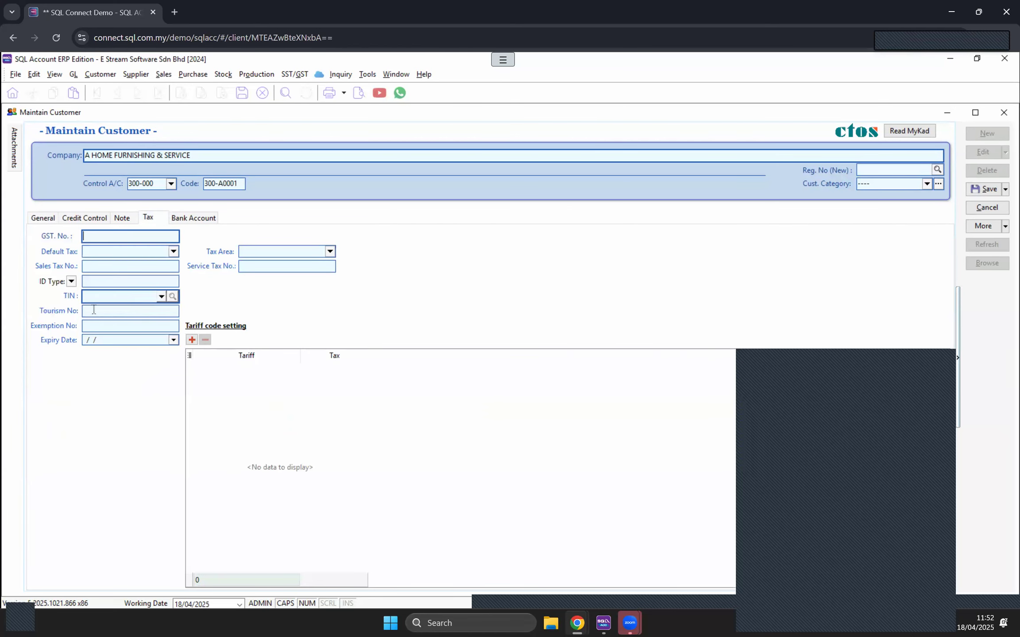
pyautogui.click(71, 282)
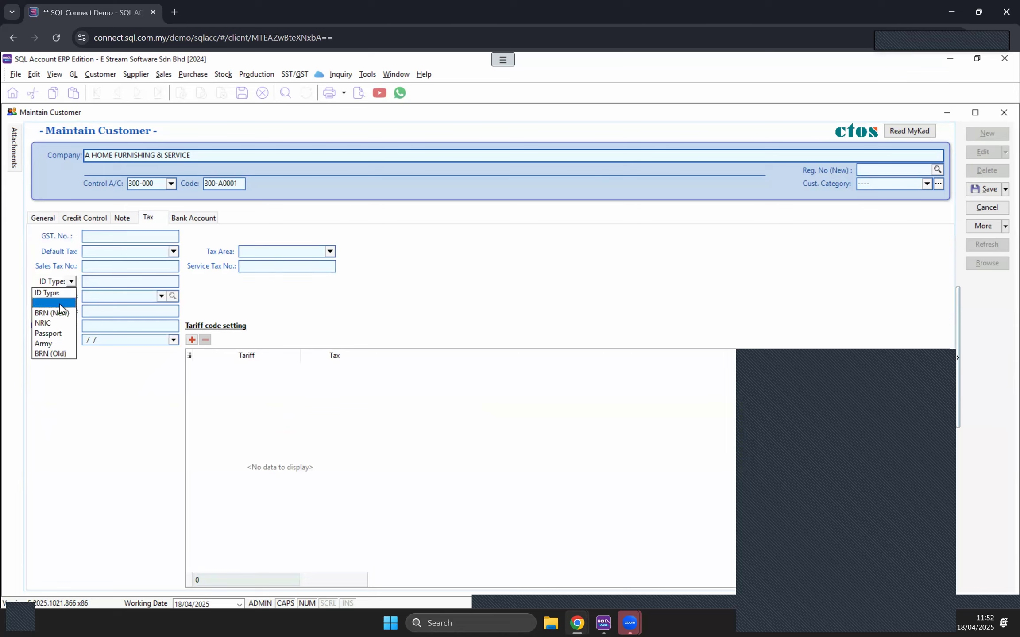
pyautogui.click(62, 303)
pyautogui.click(105, 282)
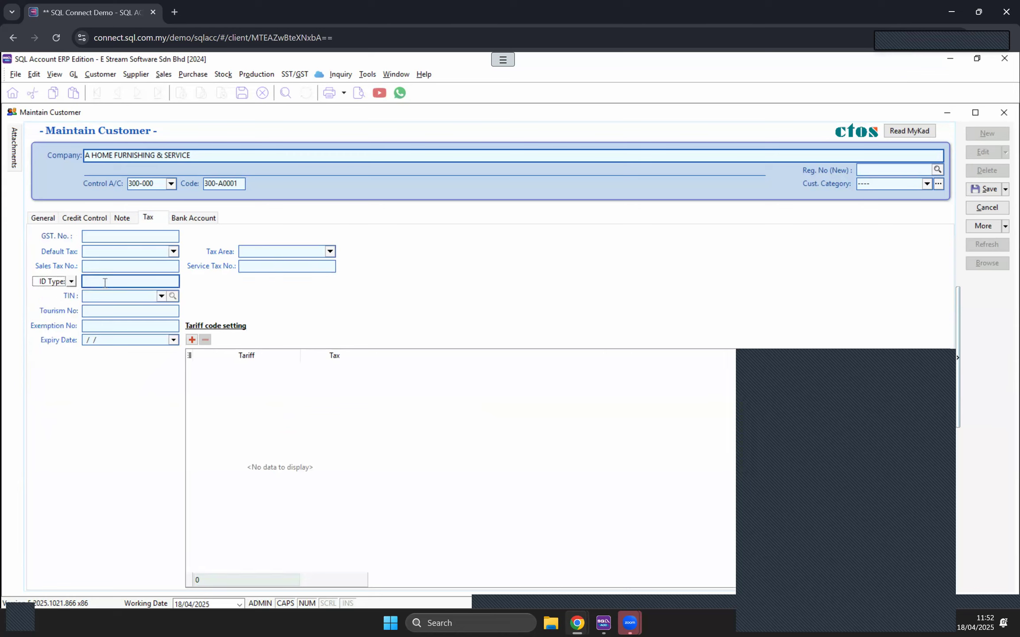
pyautogui.click(161, 297)
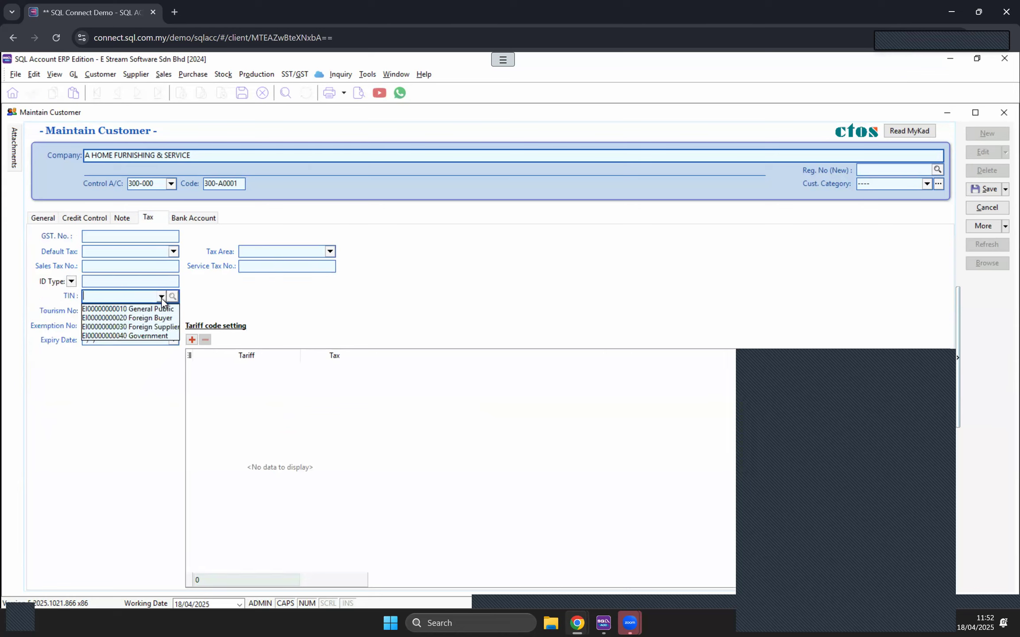
pyautogui.click(129, 318)
pyautogui.click(162, 296)
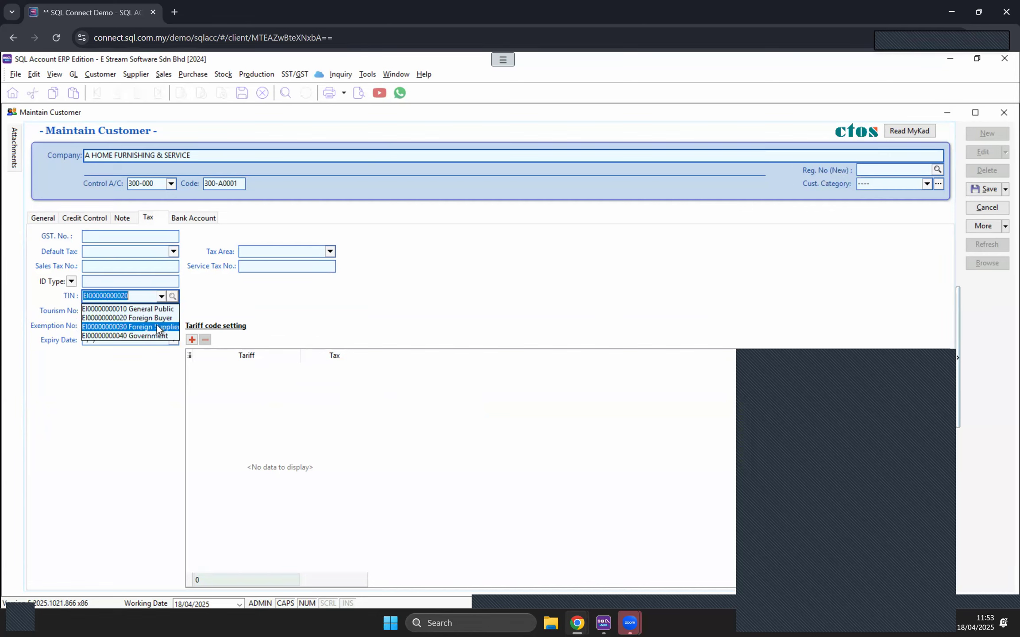
pyautogui.click(153, 326)
pyautogui.click(162, 298)
pyautogui.click(264, 319)
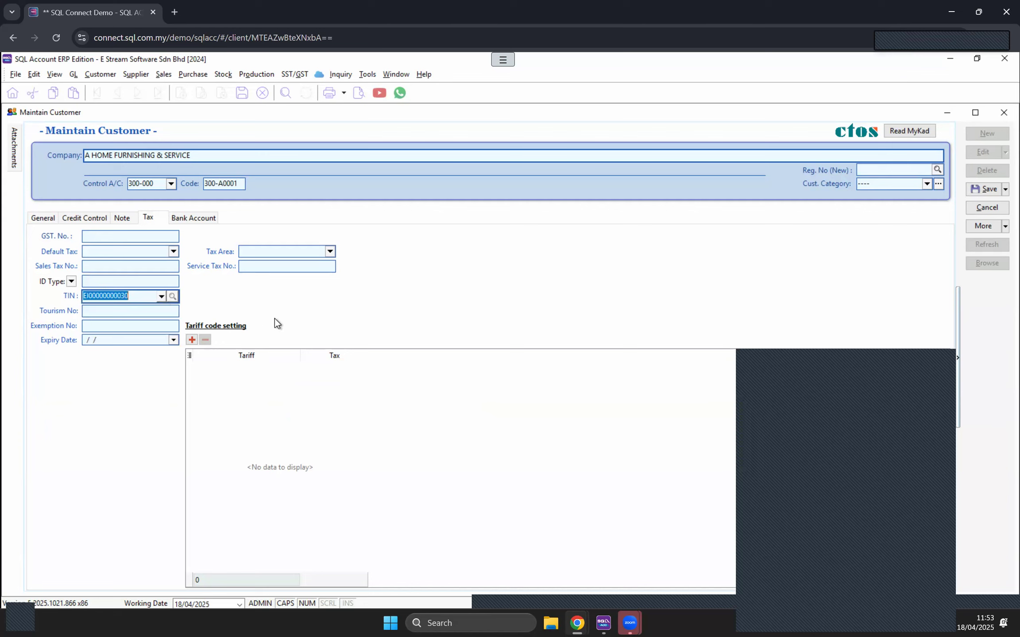
pyautogui.click(162, 297)
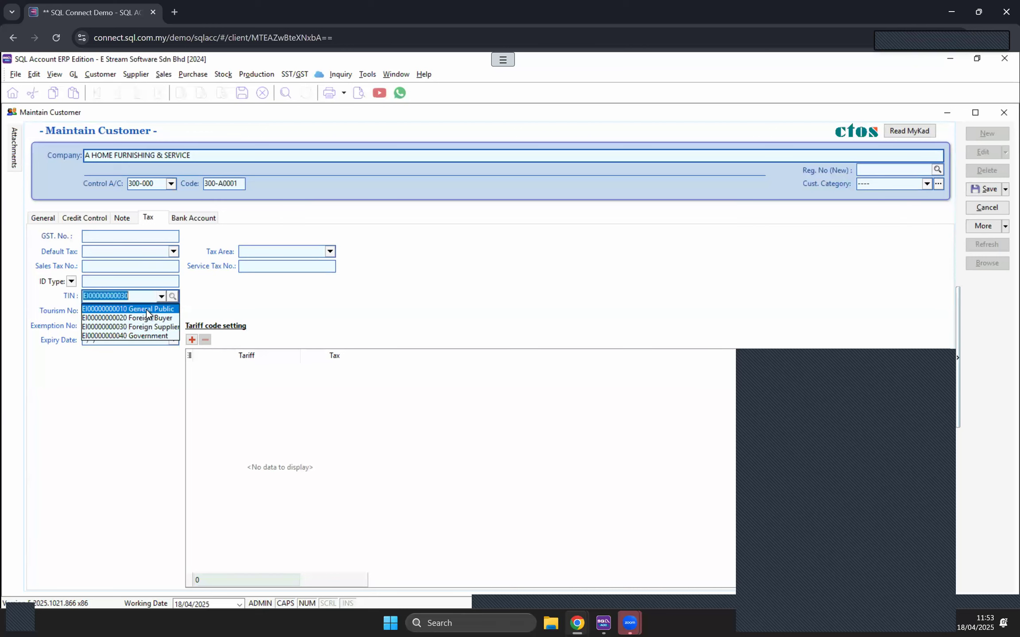
pyautogui.click(251, 294)
pyautogui.click(72, 282)
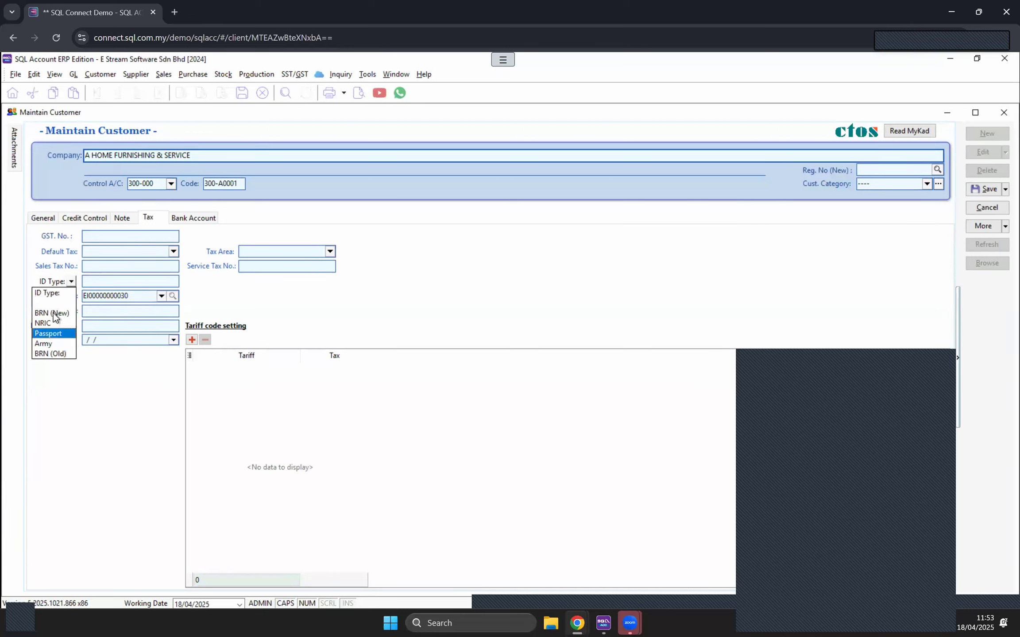
pyautogui.click(43, 323)
pyautogui.click(101, 284)
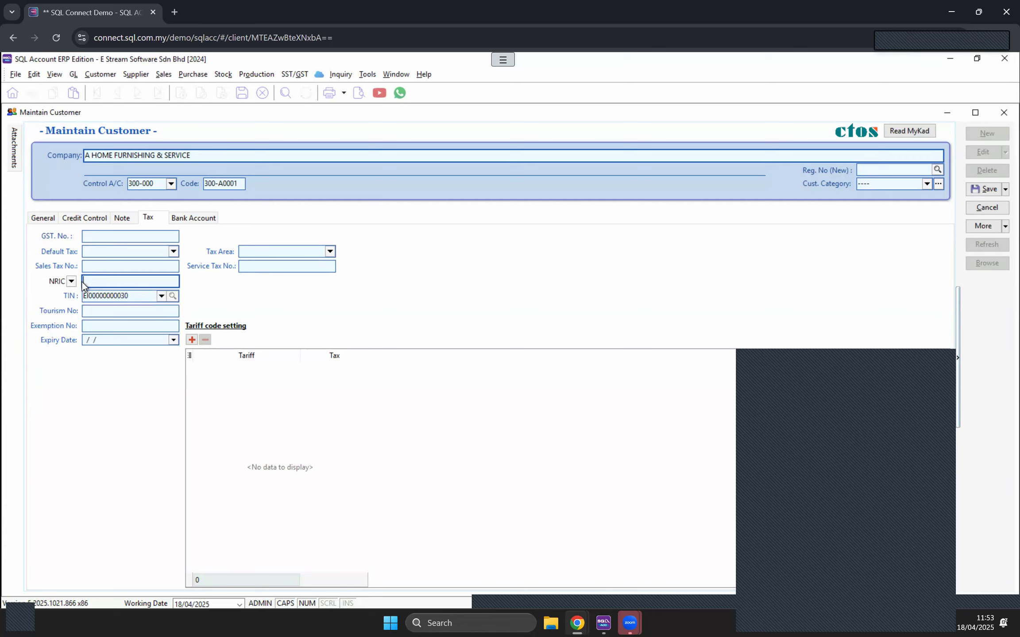
pyautogui.click(162, 297)
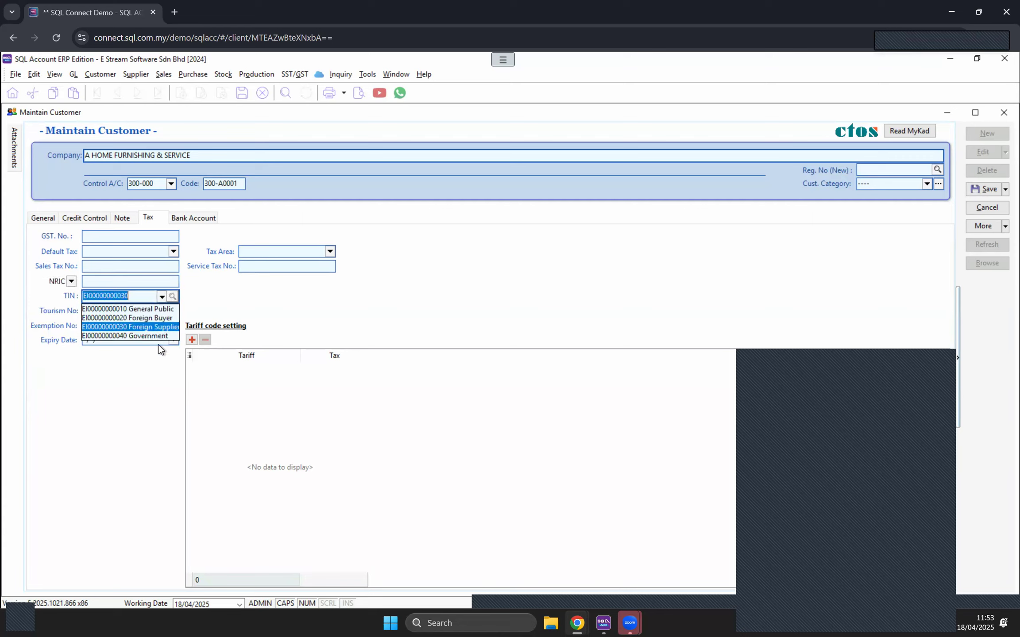
pyautogui.click(154, 308)
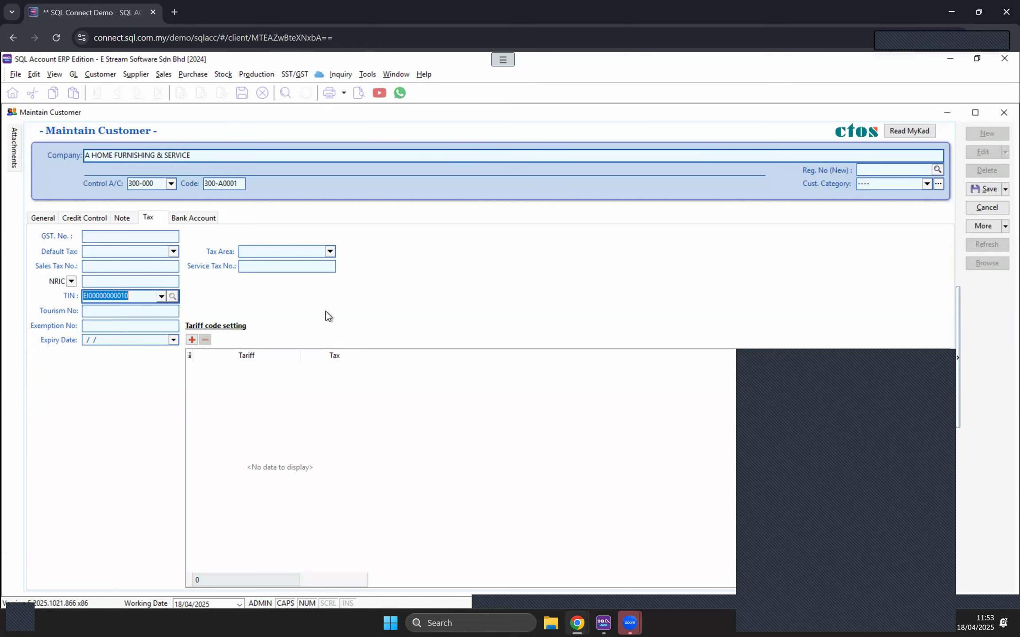
pyautogui.click(35, 218)
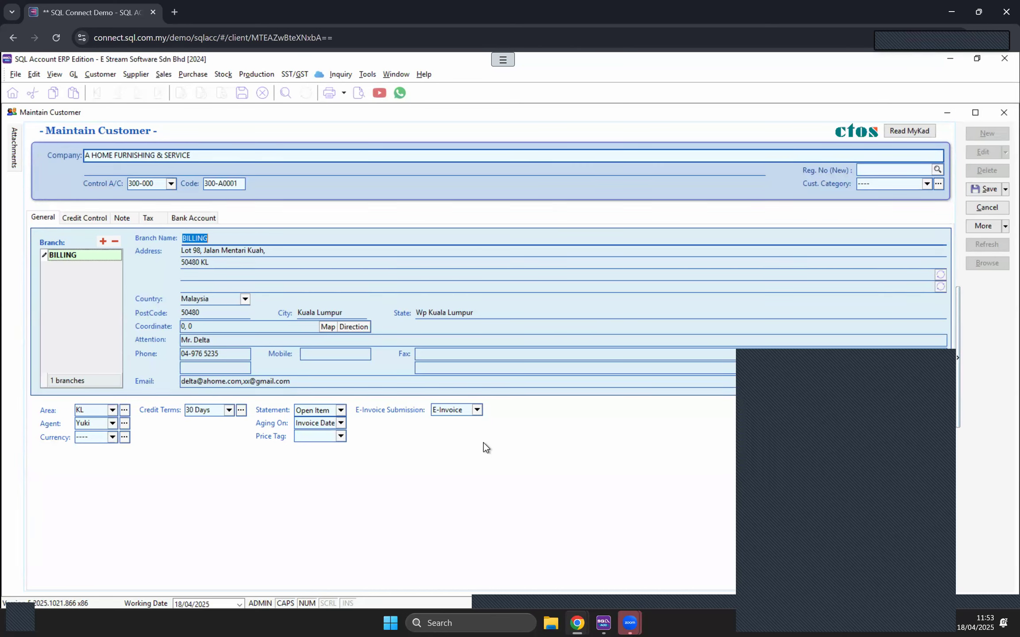
# Step: Save the A HOME FURNISHING & SERVICE record and close the Maintain Customer and Maintain Supplier windows
pyautogui.click(985, 188)
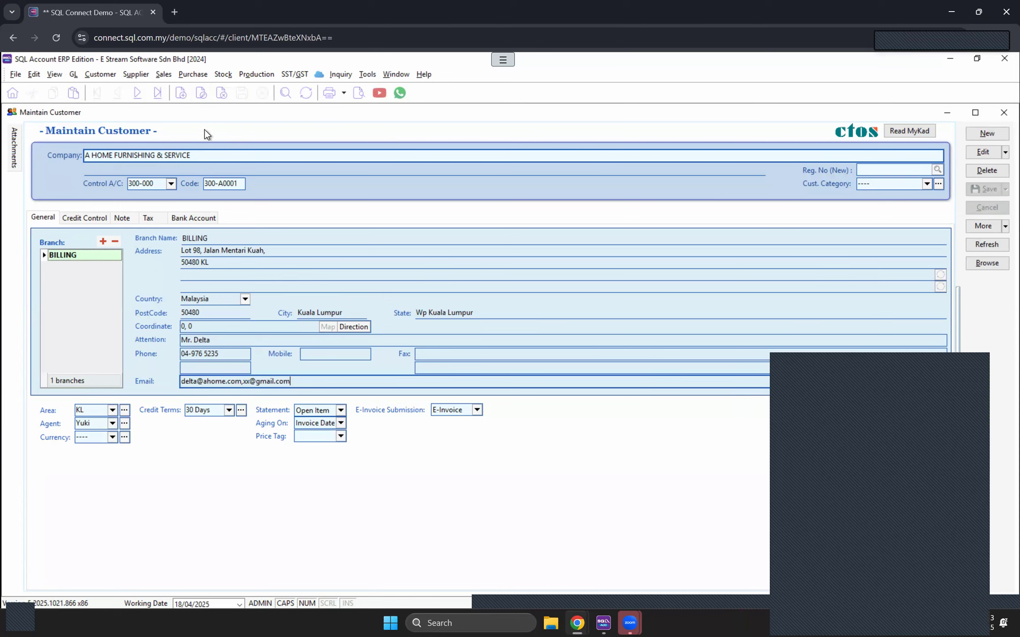
pyautogui.click(1001, 113)
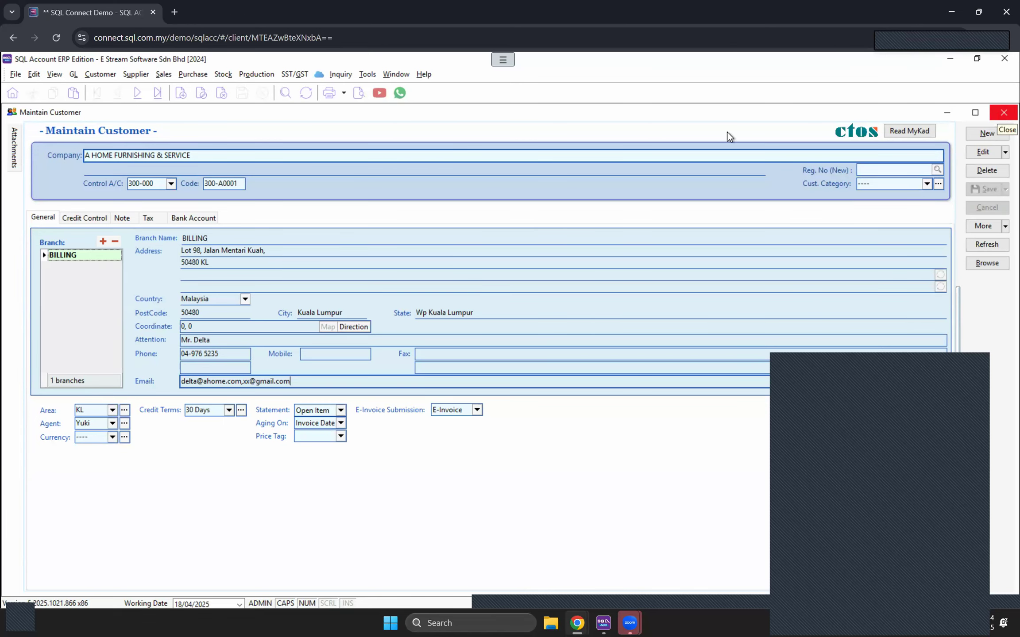
pyautogui.click(996, 114)
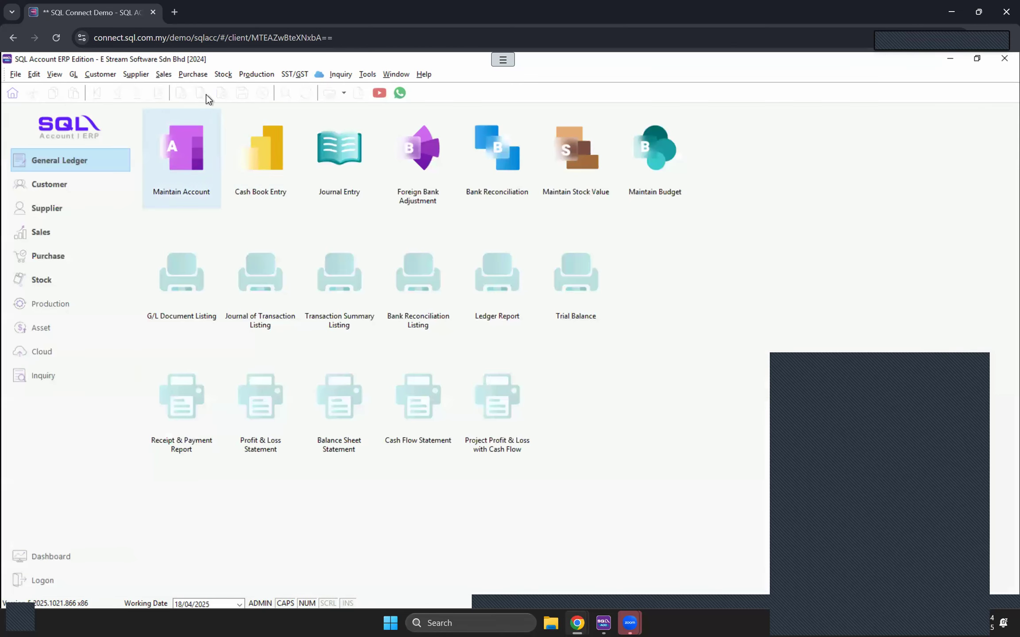
# Step: Open sales invoice IV-00018 from Sales > Invoice and check its MyInvois e-invoice status
pyautogui.click(164, 74)
pyautogui.moveTo(169, 76)
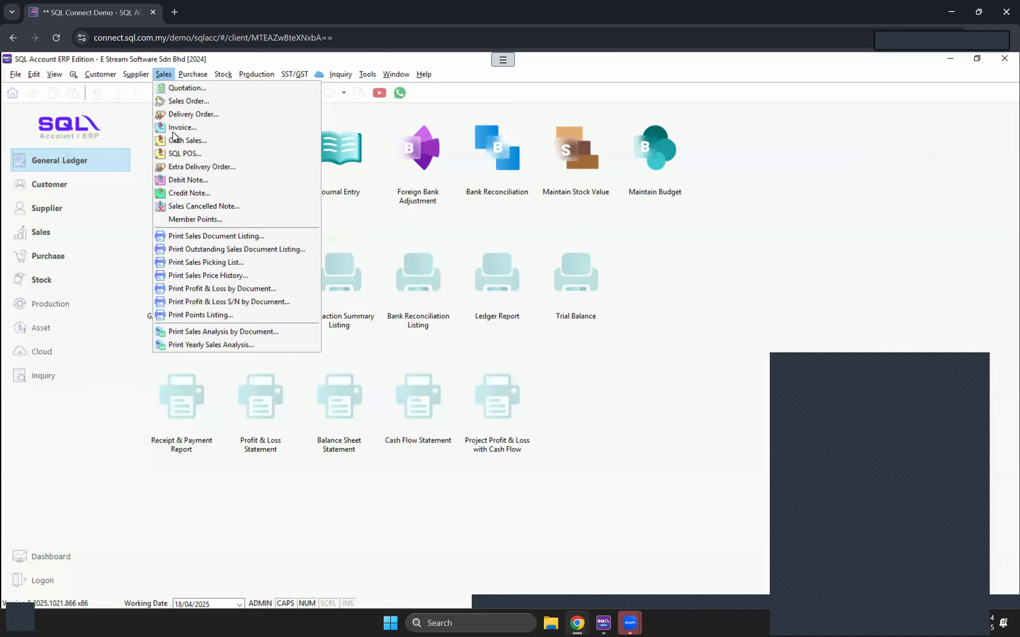
pyautogui.click(172, 128)
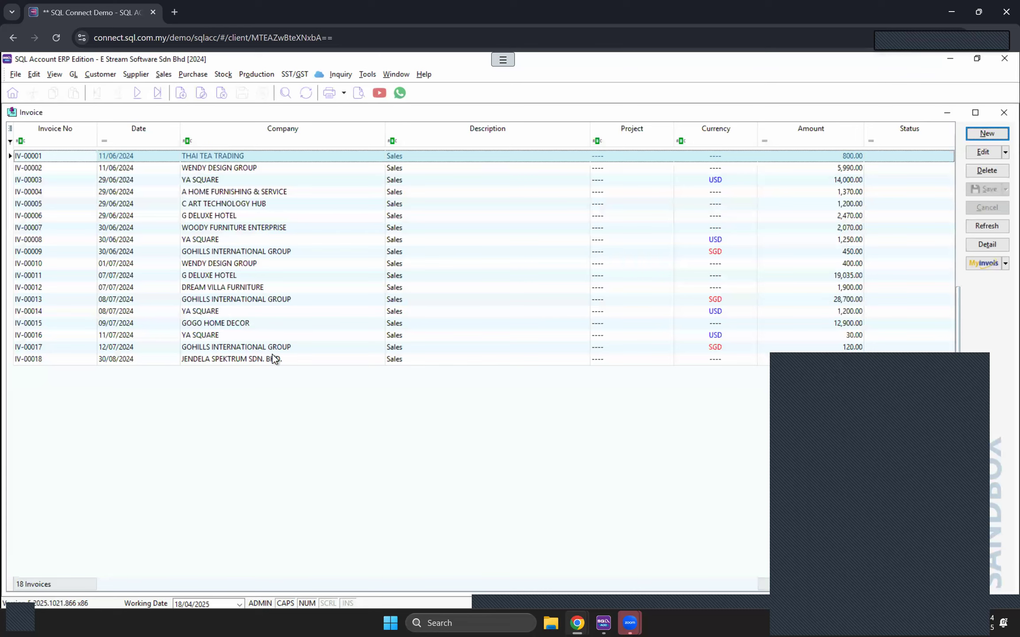
pyautogui.doubleClick(277, 358)
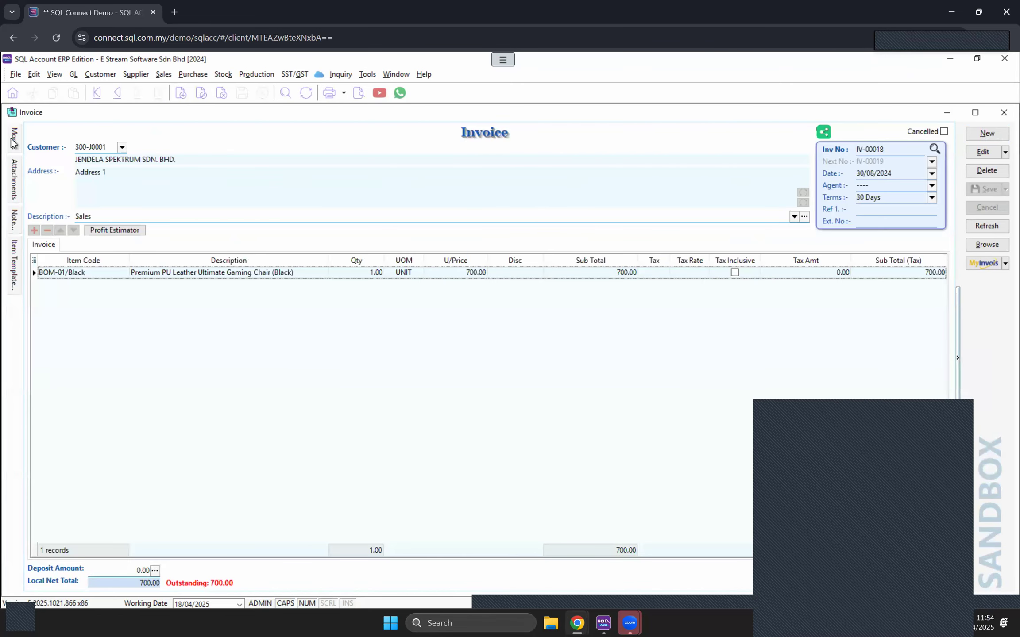
pyautogui.moveTo(11, 141)
pyautogui.scroll(-3, 135, 370)
pyautogui.click(1003, 269)
pyautogui.click(692, 371)
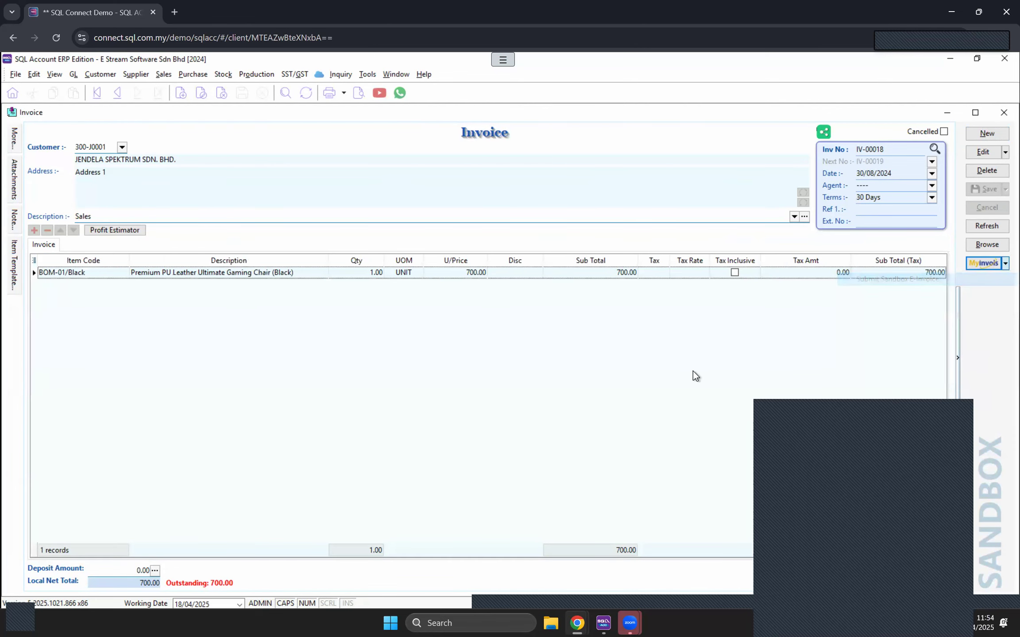
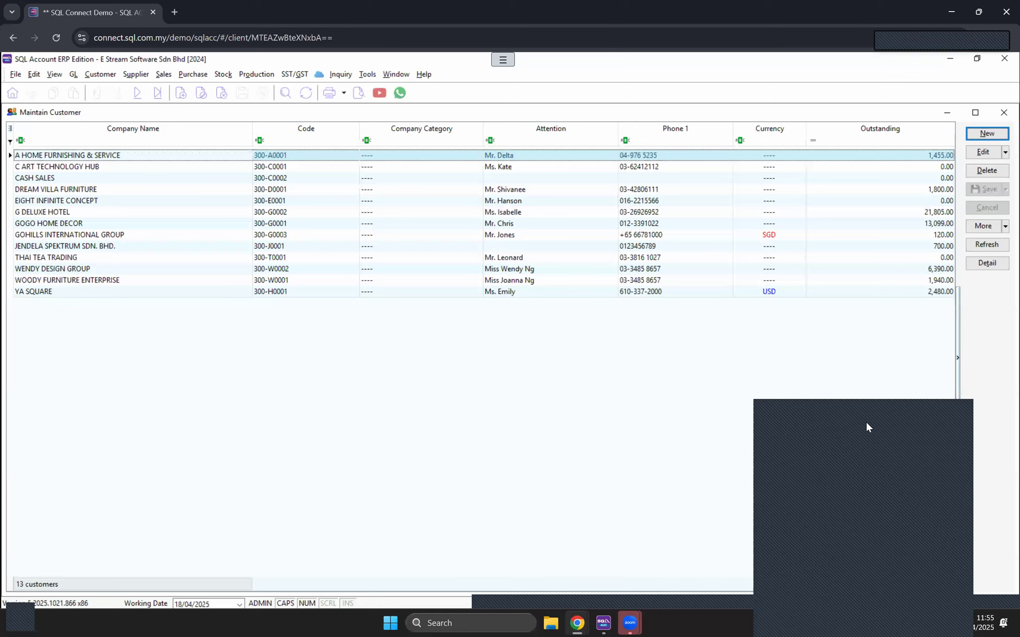
# Step: Close the A HOME FURNISHING & SERVICE account inquiry (1,455.00 outstanding) and open its customer record
pyautogui.click(880, 446)
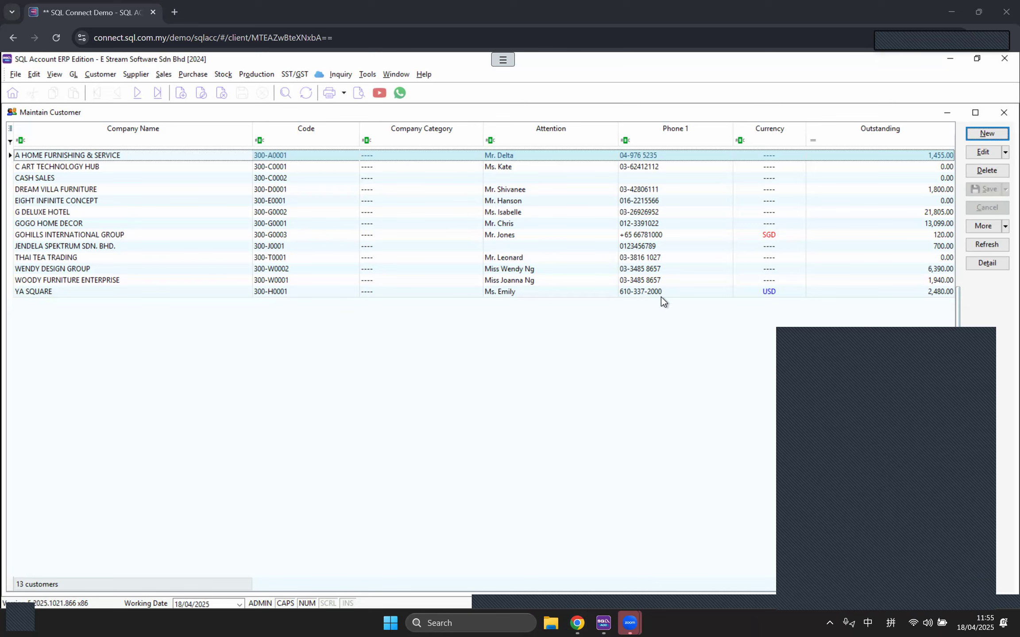
pyautogui.click(911, 158)
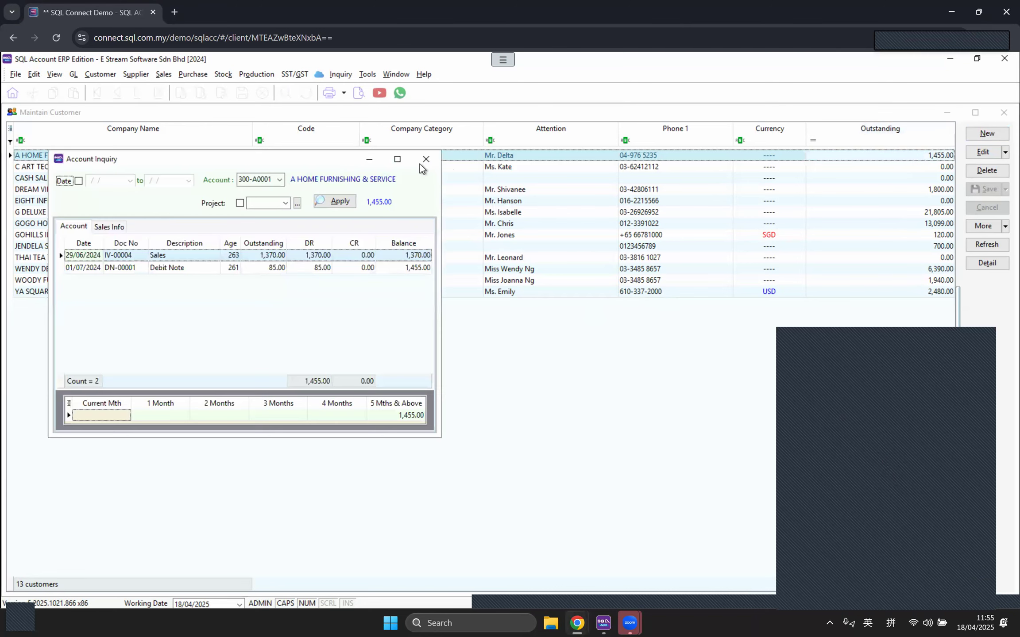
pyautogui.click(423, 160)
pyautogui.doubleClick(103, 156)
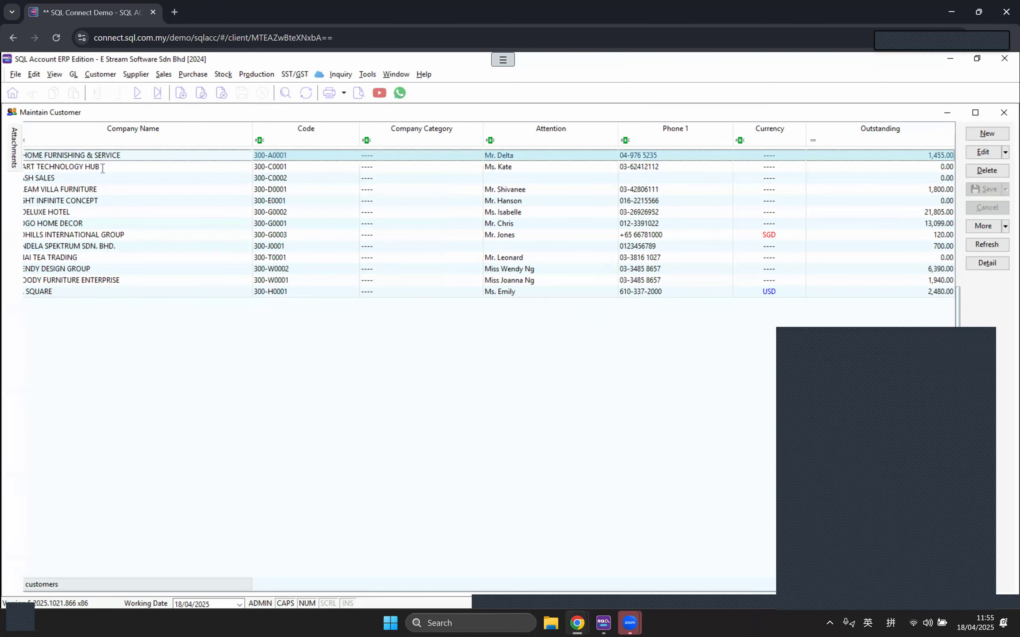
# Step: Show the customer's Tax tab and its preset TIN list: General Public, Foreign Buyer, Government
pyautogui.click(150, 217)
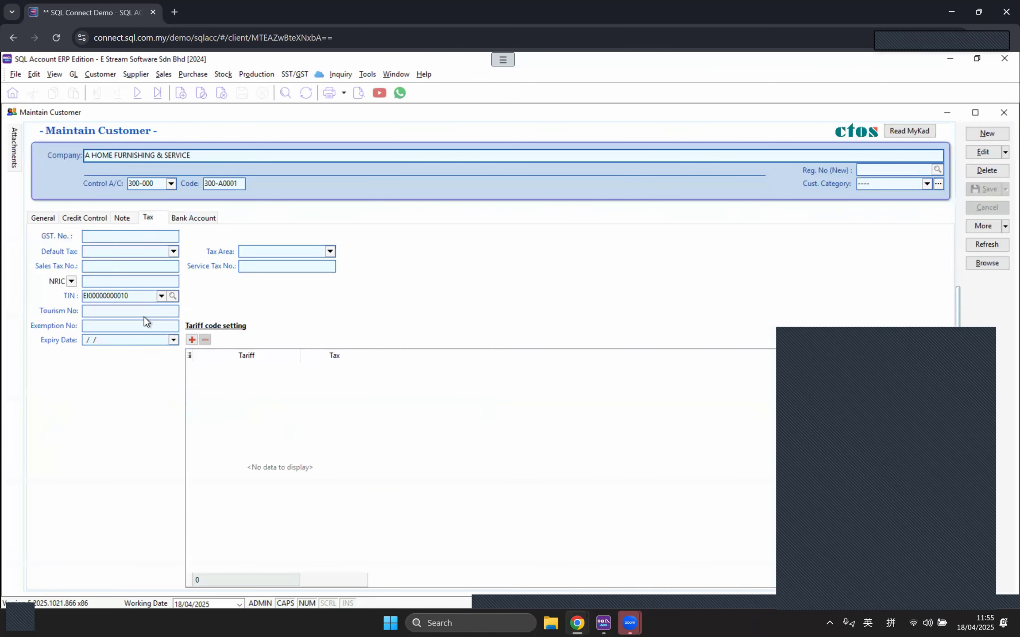
pyautogui.click(161, 296)
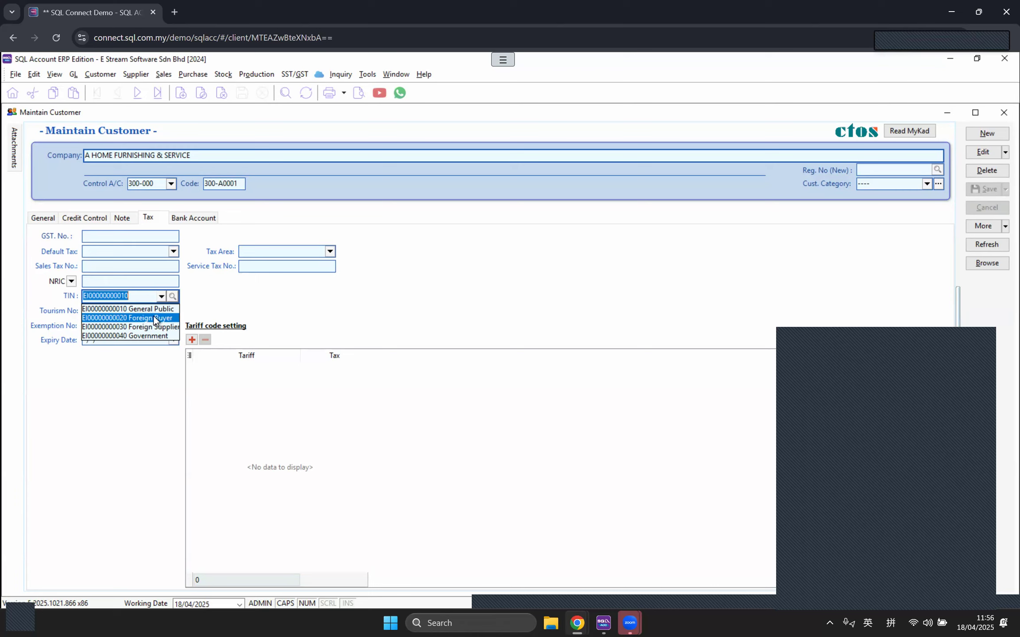
# Step: Dismiss the TIN dropdown and move the customer form to its Note tab
pyautogui.click(942, 515)
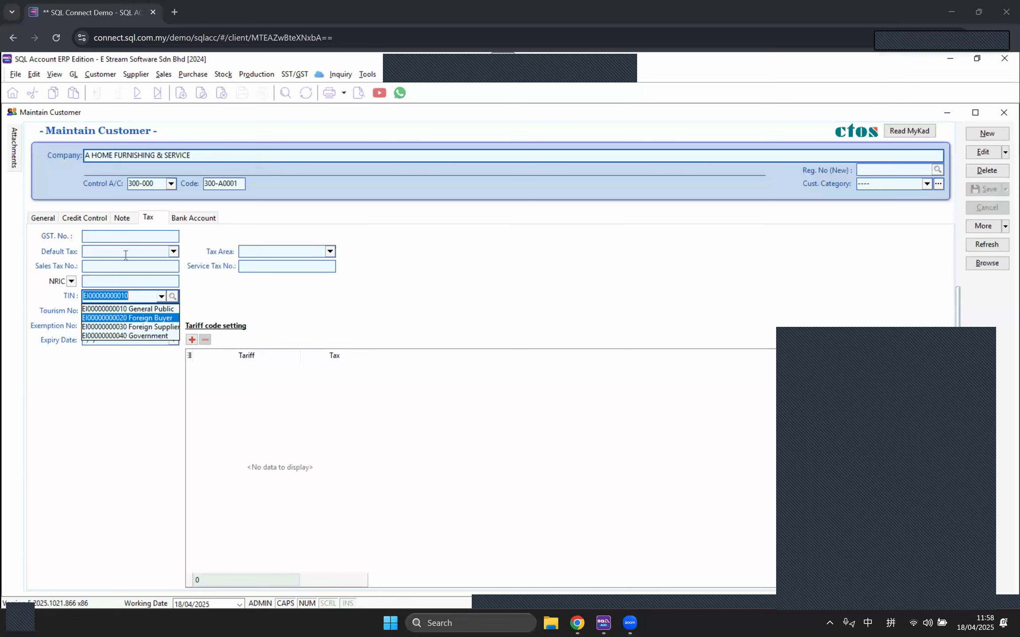
pyautogui.click(119, 221)
pyautogui.click(30, 218)
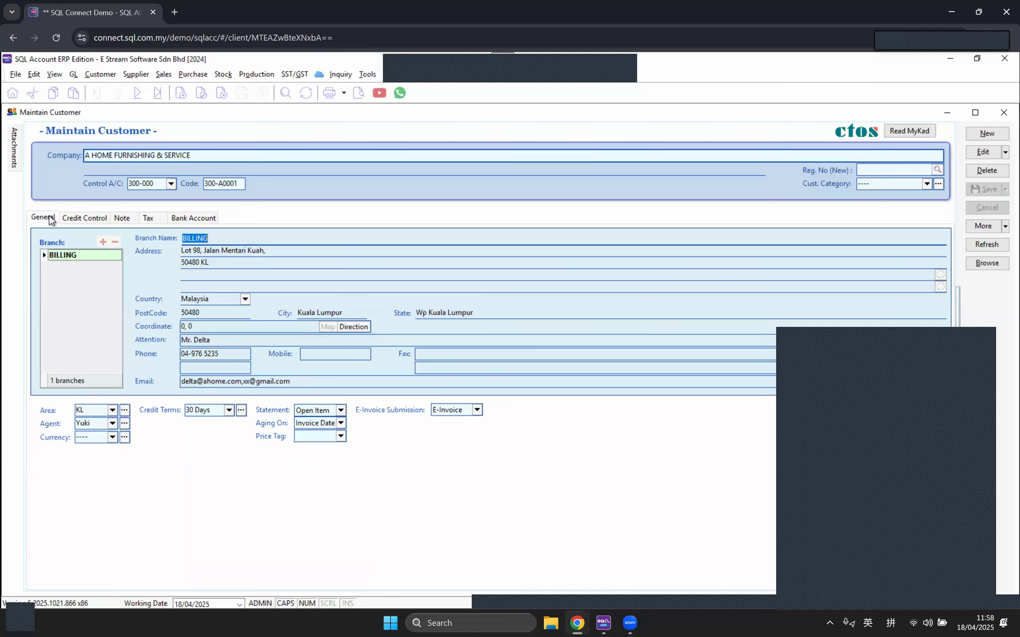
pyautogui.click(189, 217)
pyautogui.click(165, 217)
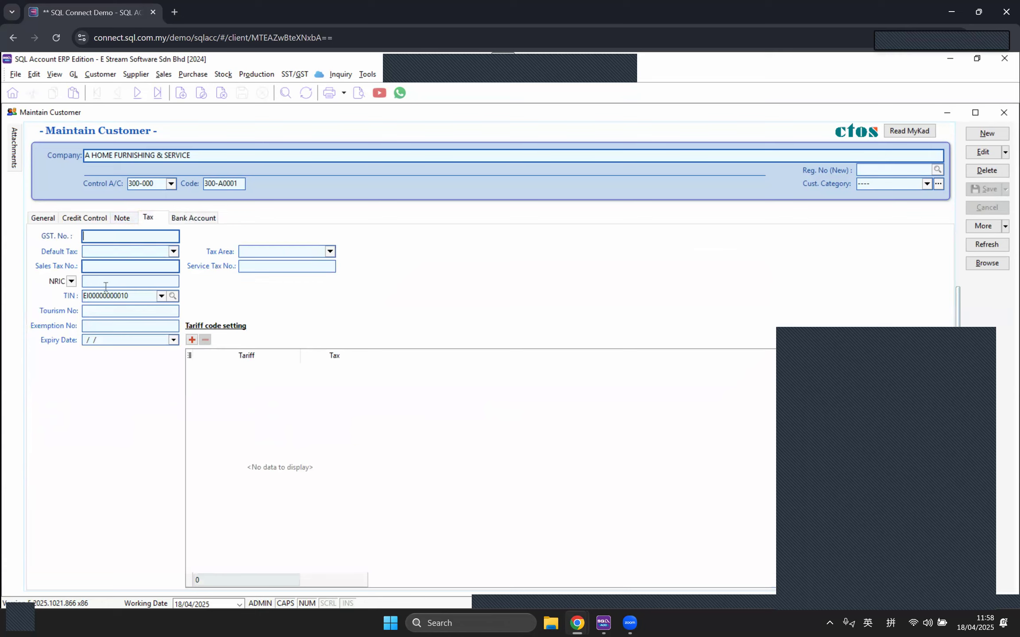
pyautogui.click(124, 221)
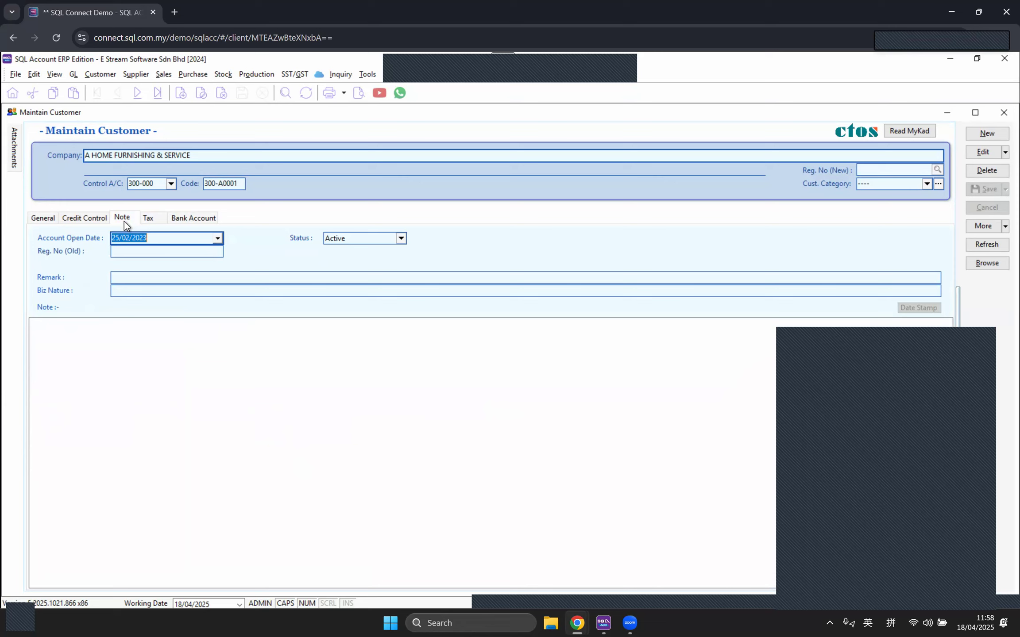
pyautogui.click(79, 221)
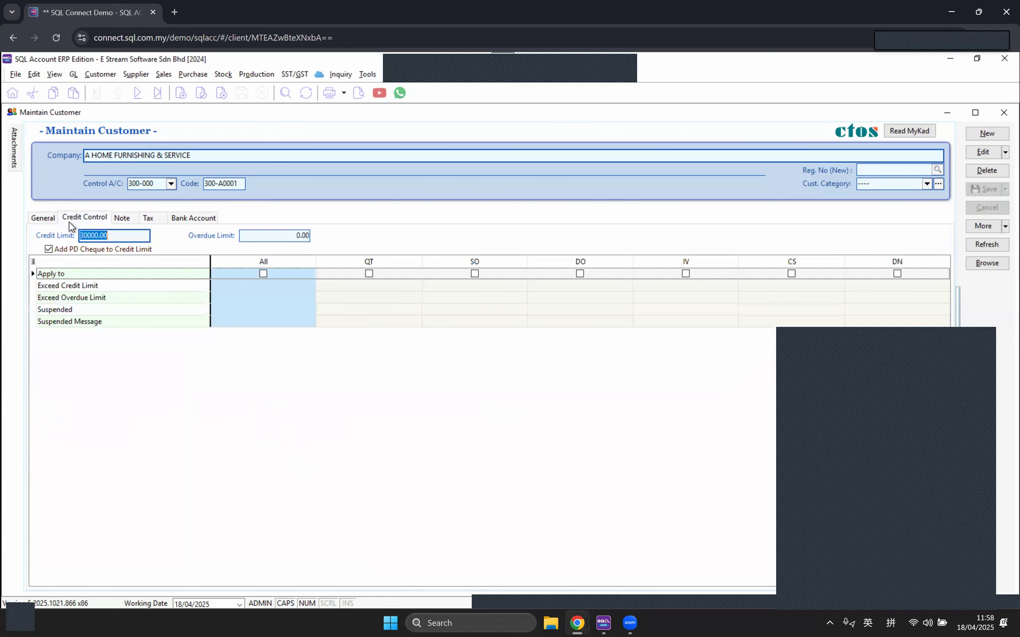
pyautogui.click(54, 217)
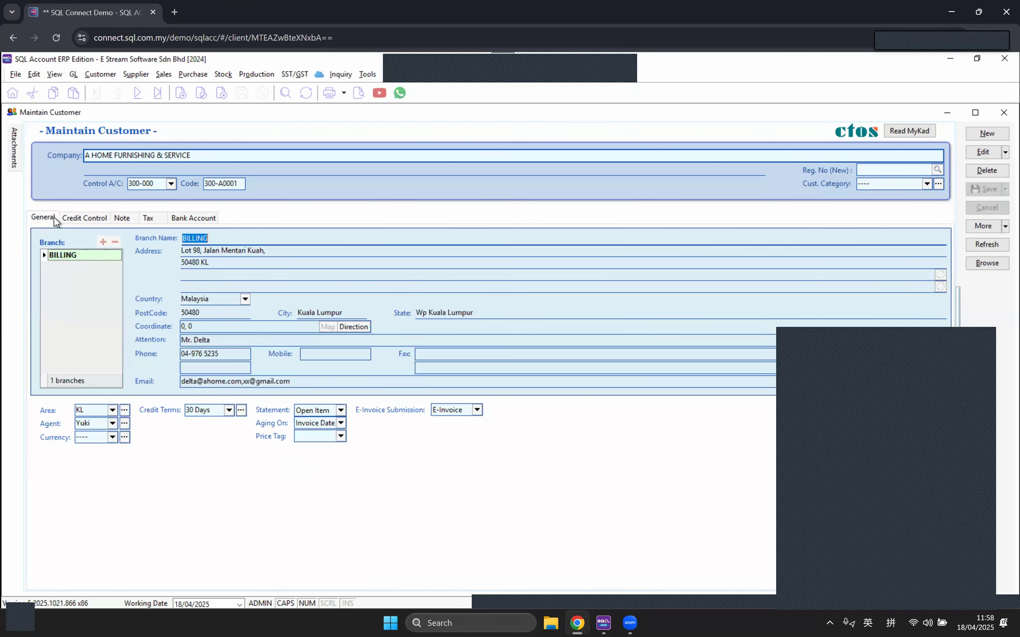
pyautogui.click(86, 218)
pyautogui.click(122, 220)
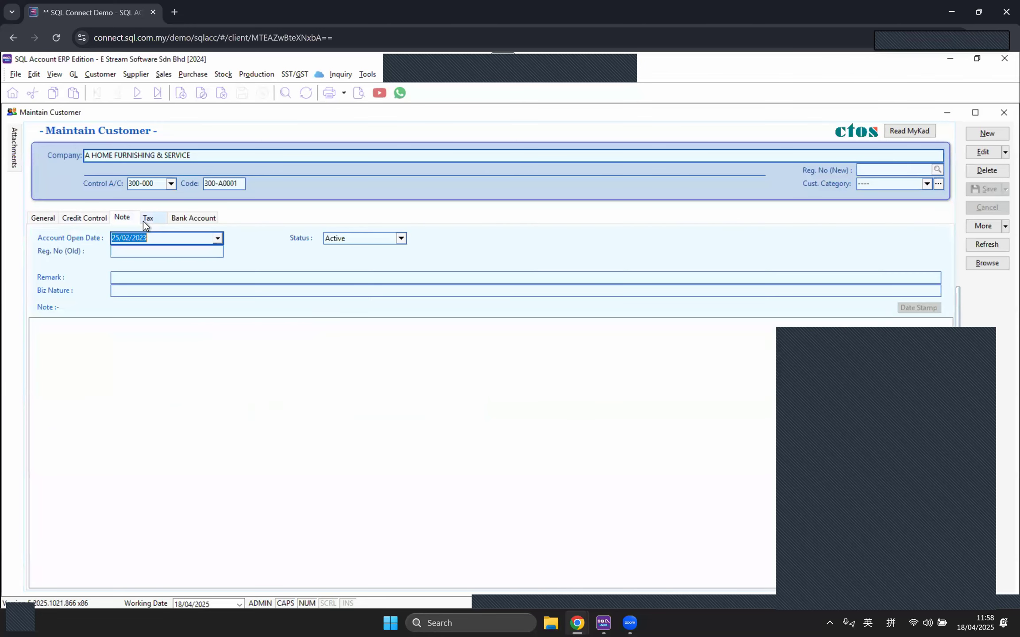
pyautogui.click(148, 220)
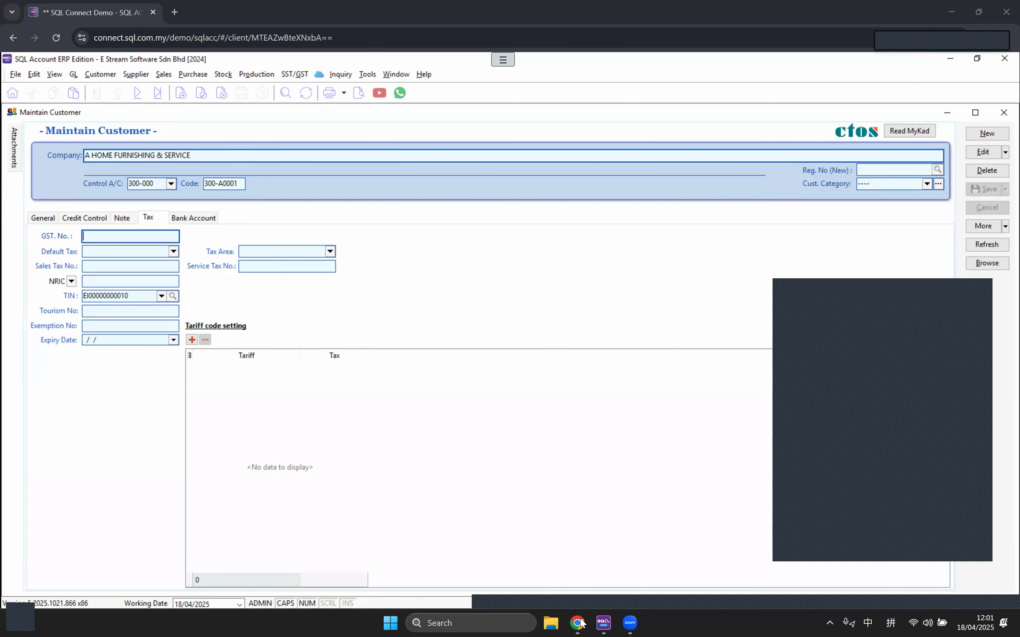
# Step: Switch from SQL Account to the browser's E-Invoice Reference Guide page
pyautogui.moveTo(581, 624)
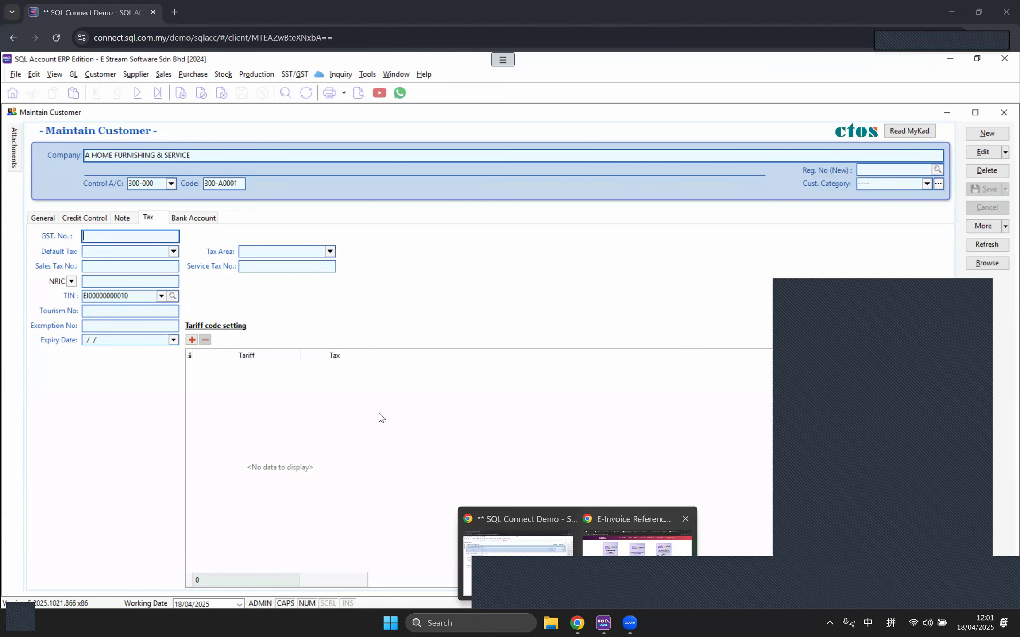
pyautogui.hotkey('alt', 'Tab')
# Step: Open the Required Documents card's cover image in a new tab and view it
pyautogui.scroll(10, 379, 416)
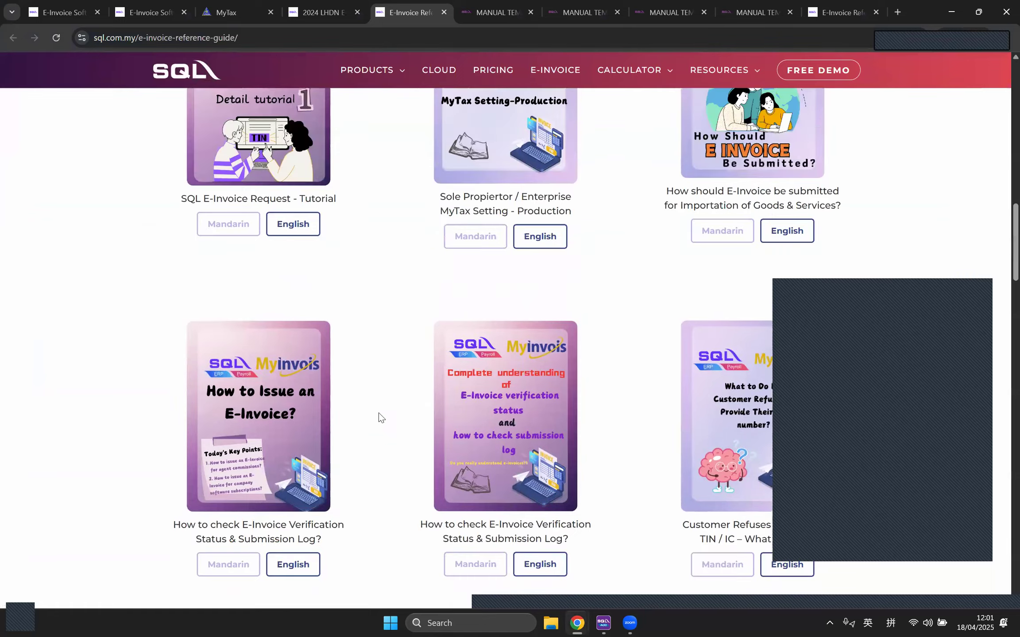
pyautogui.scroll(-15, 379, 413)
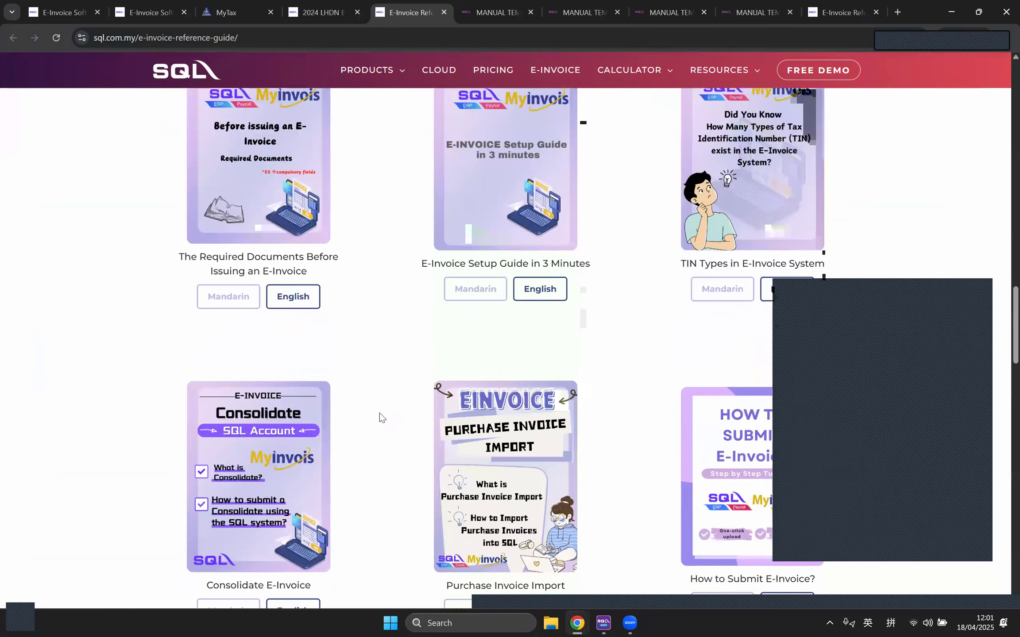
pyautogui.scroll(-8, 379, 413)
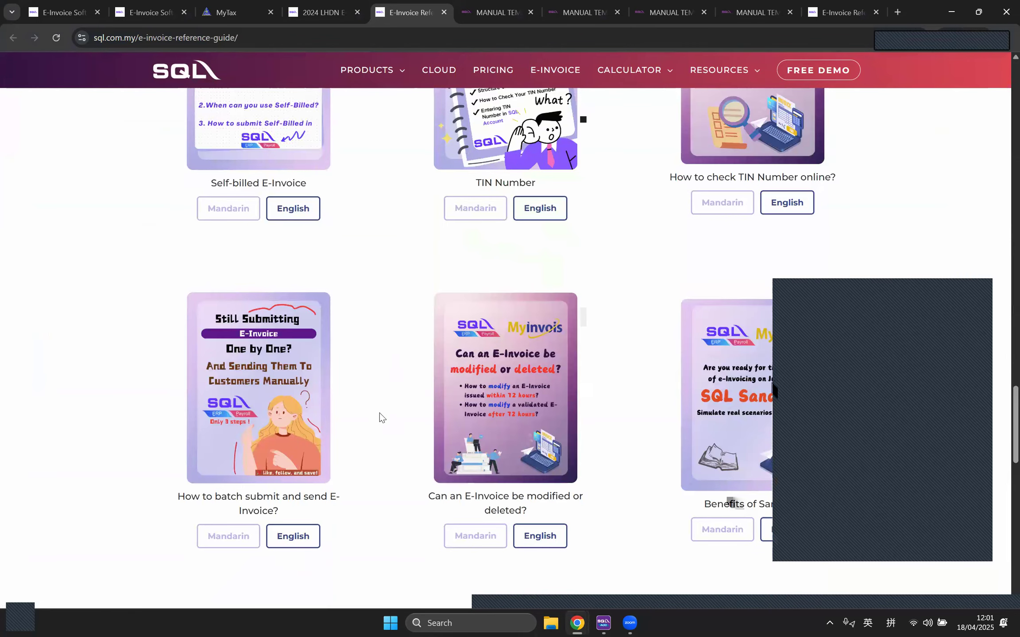
pyautogui.scroll(3, 379, 412)
pyautogui.scroll(7, 379, 413)
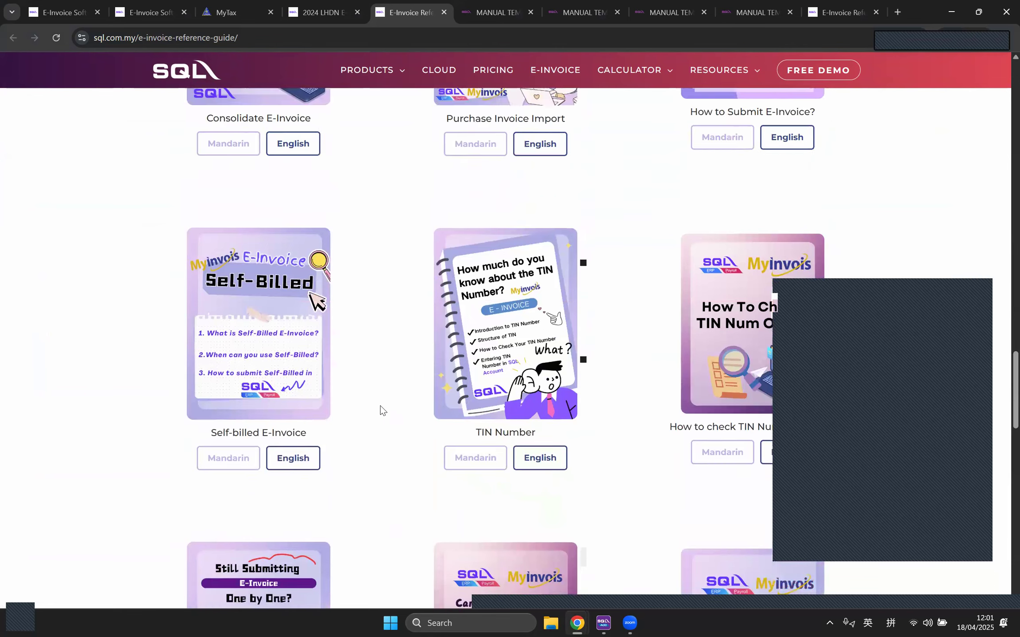
pyautogui.scroll(-10, 382, 410)
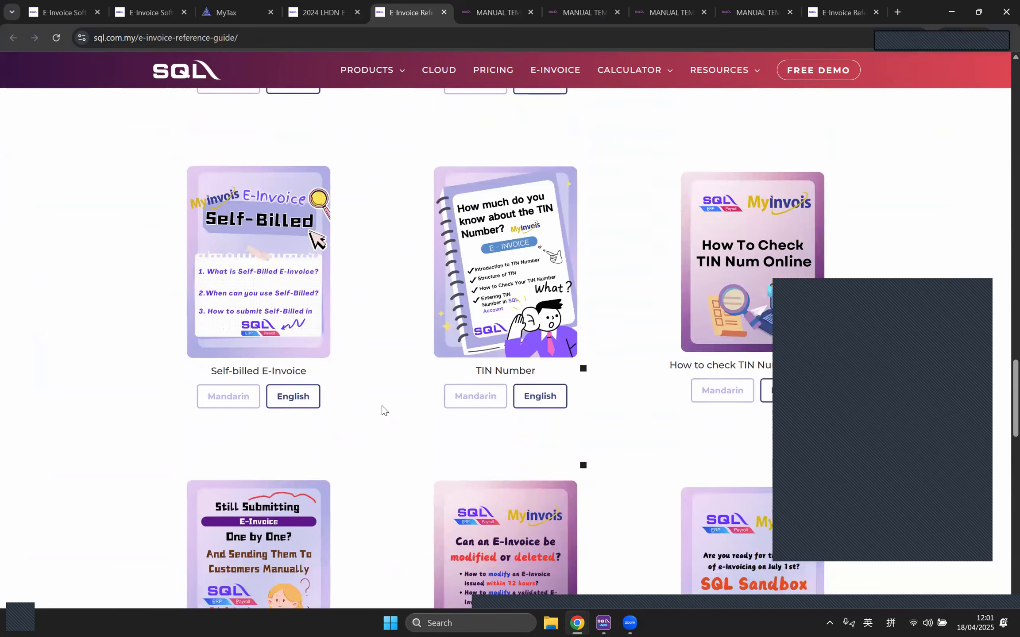
pyautogui.scroll(-7, 382, 411)
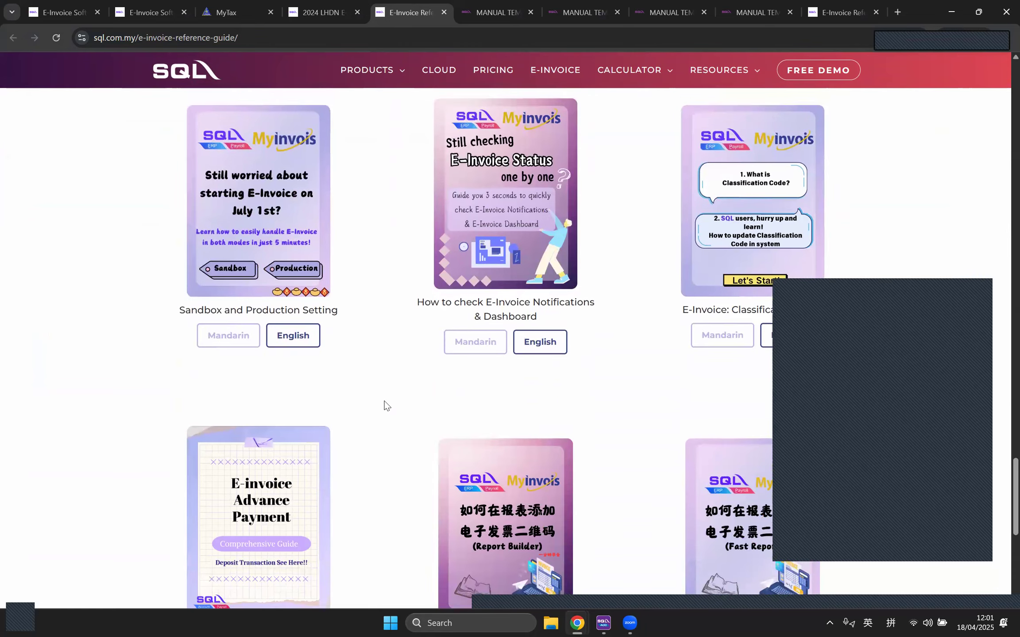
pyautogui.scroll(12, 384, 407)
pyautogui.scroll(6, 390, 403)
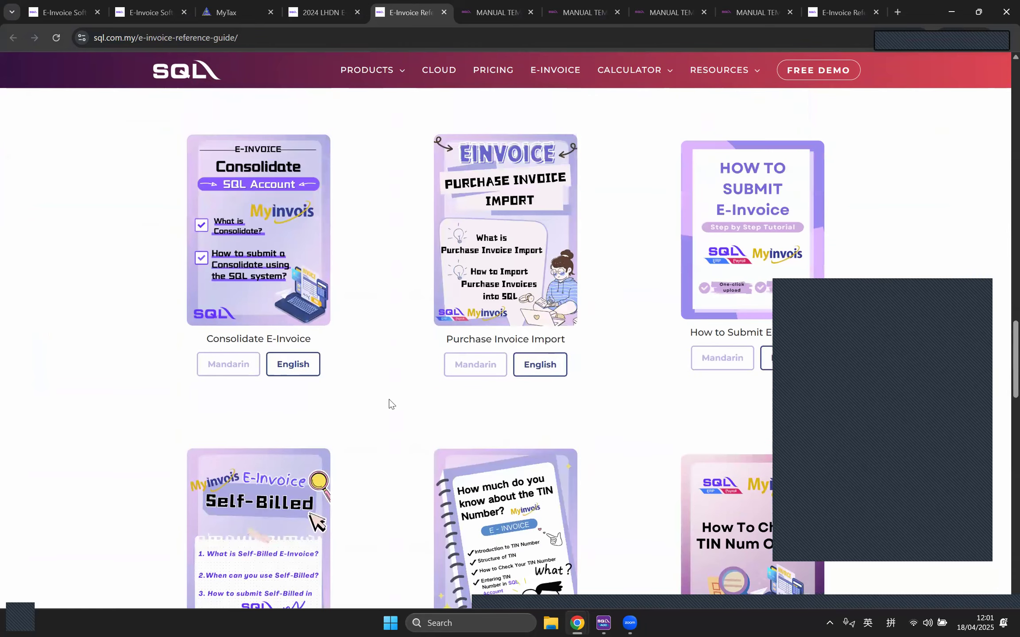
pyautogui.scroll(8, 390, 404)
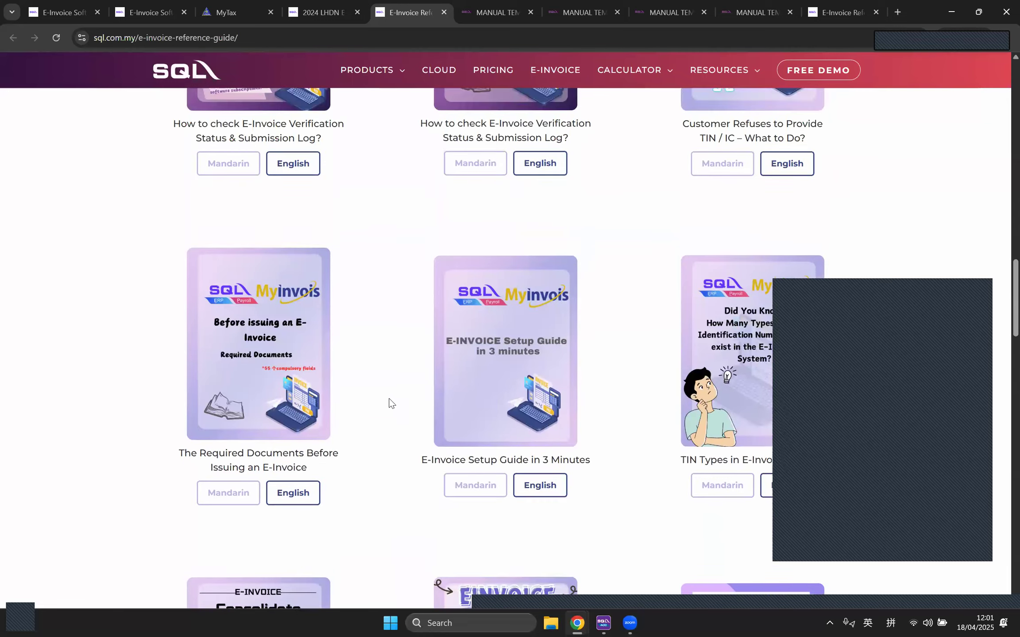
pyautogui.scroll(-3, 268, 421)
pyautogui.rightClick(261, 414)
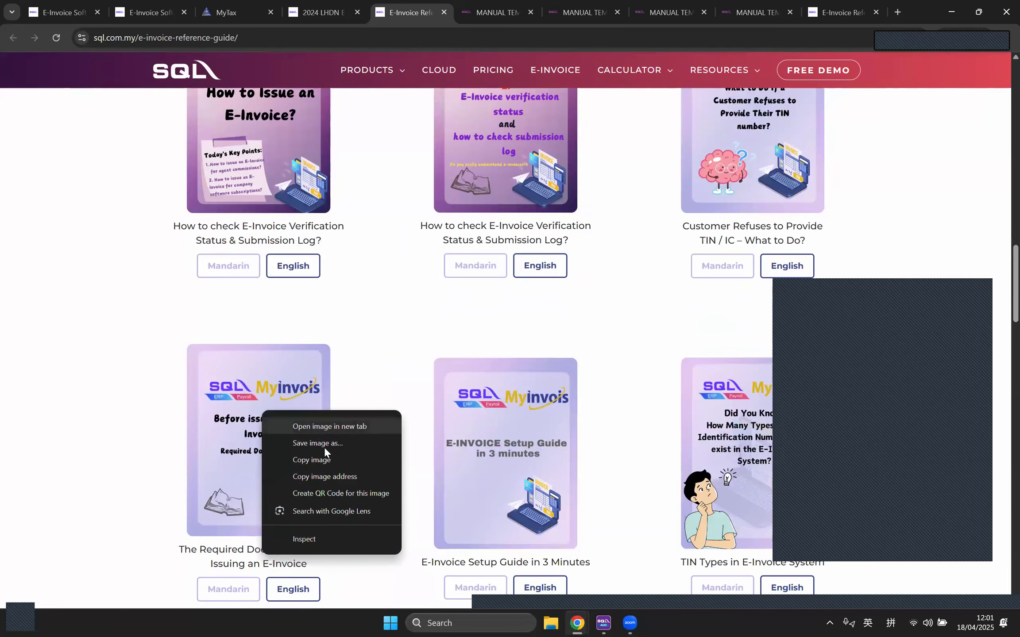
pyautogui.click(317, 426)
pyautogui.click(441, 11)
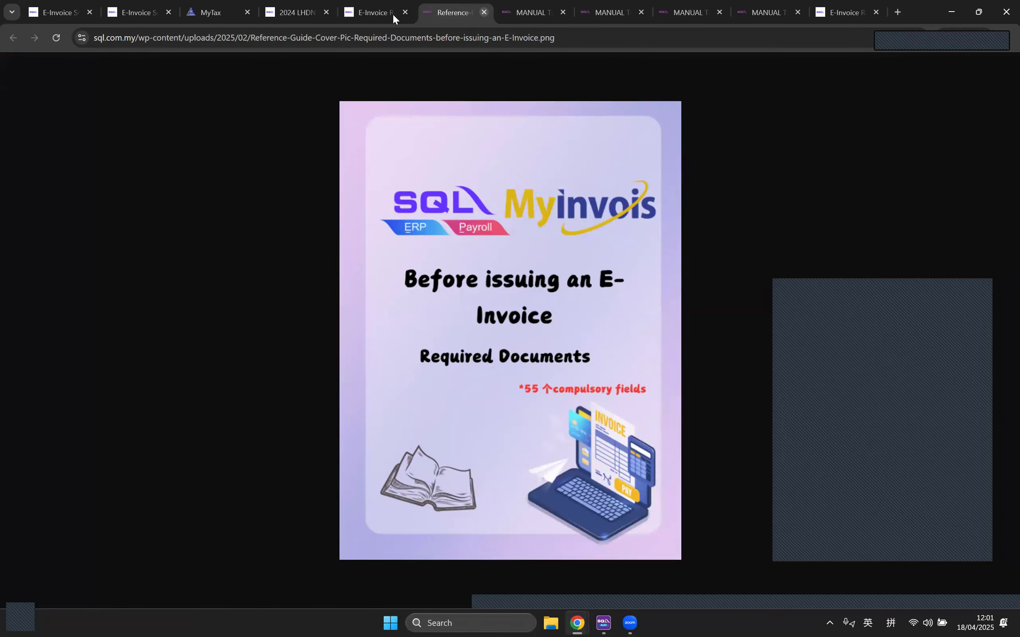
# Step: Close the image tab and read the English Required Documents PDF through all six pages
pyautogui.click(484, 12)
pyautogui.click(312, 592)
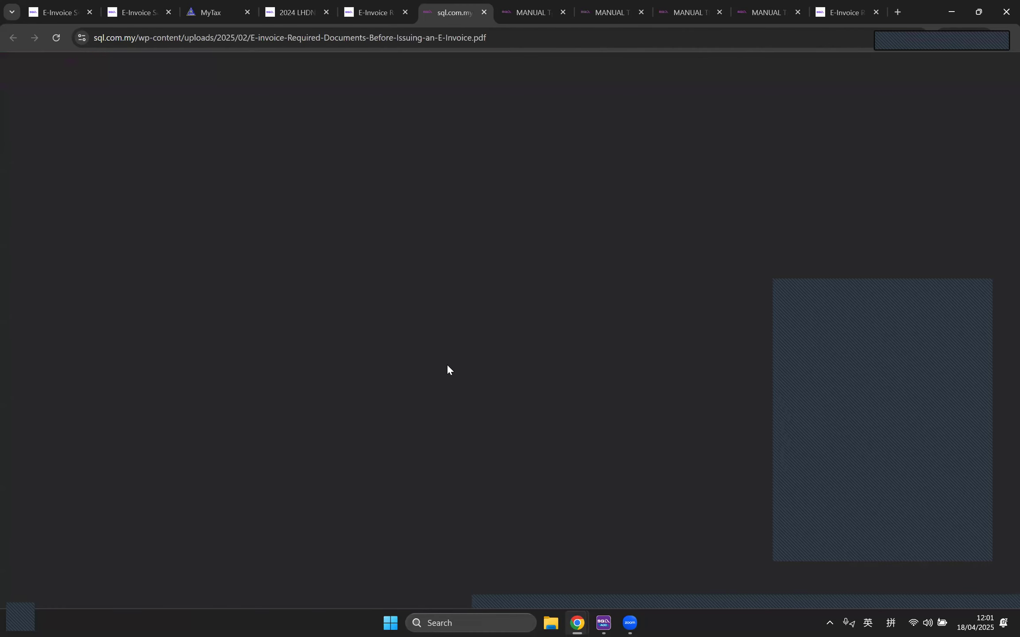
pyautogui.scroll(-4, 730, 309)
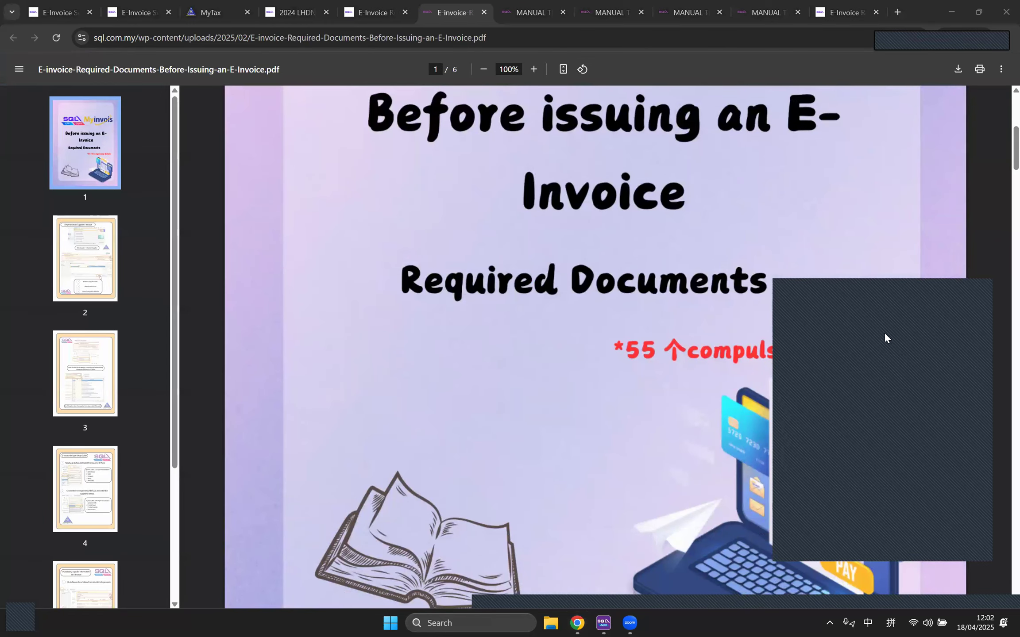
pyautogui.scroll(-9, 664, 250)
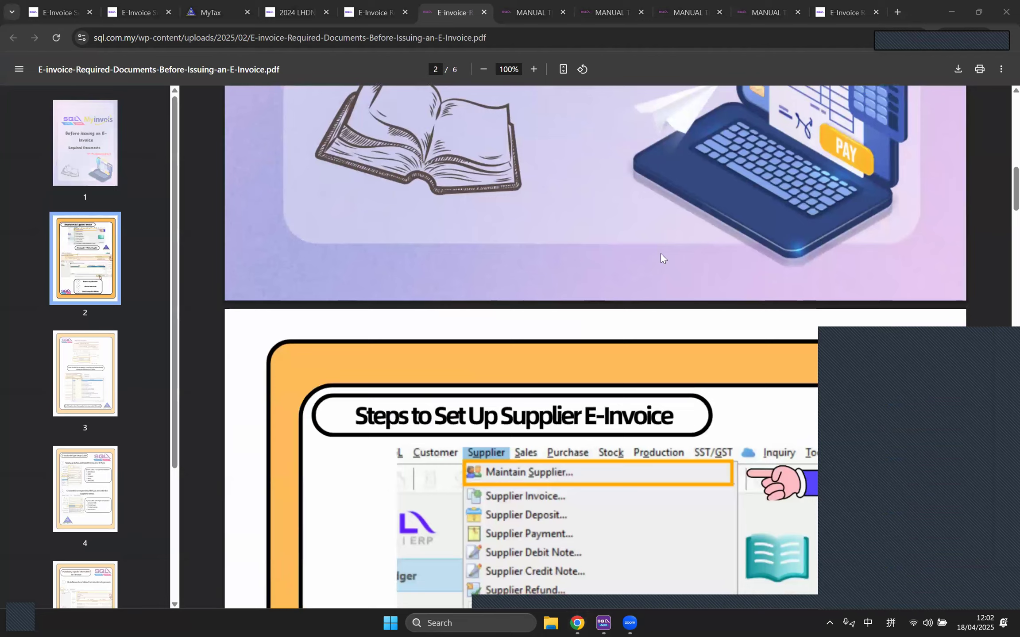
pyautogui.scroll(-12, 660, 254)
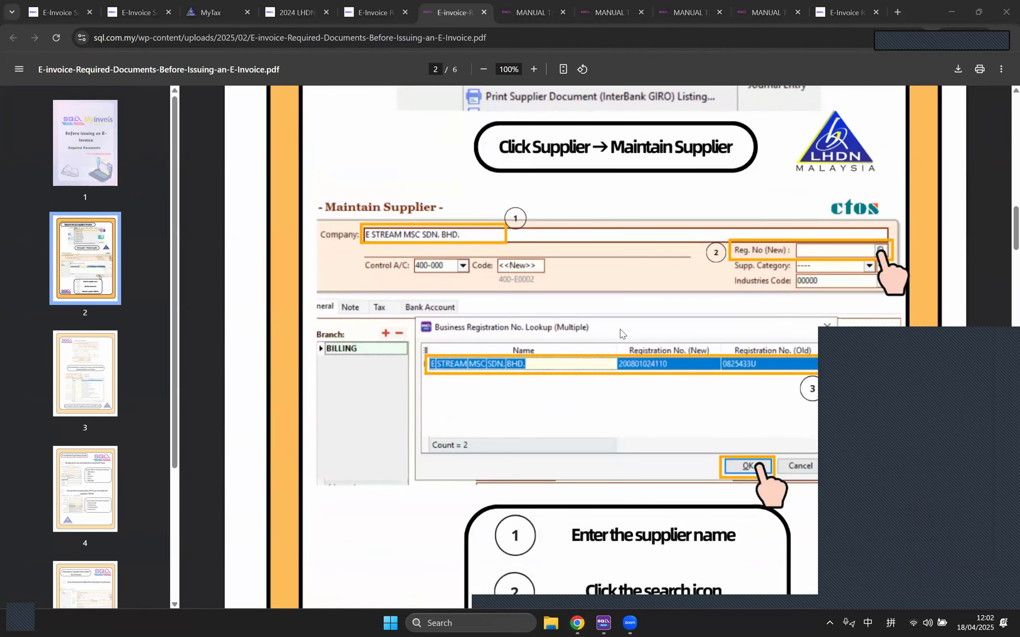
pyautogui.scroll(-15, 617, 370)
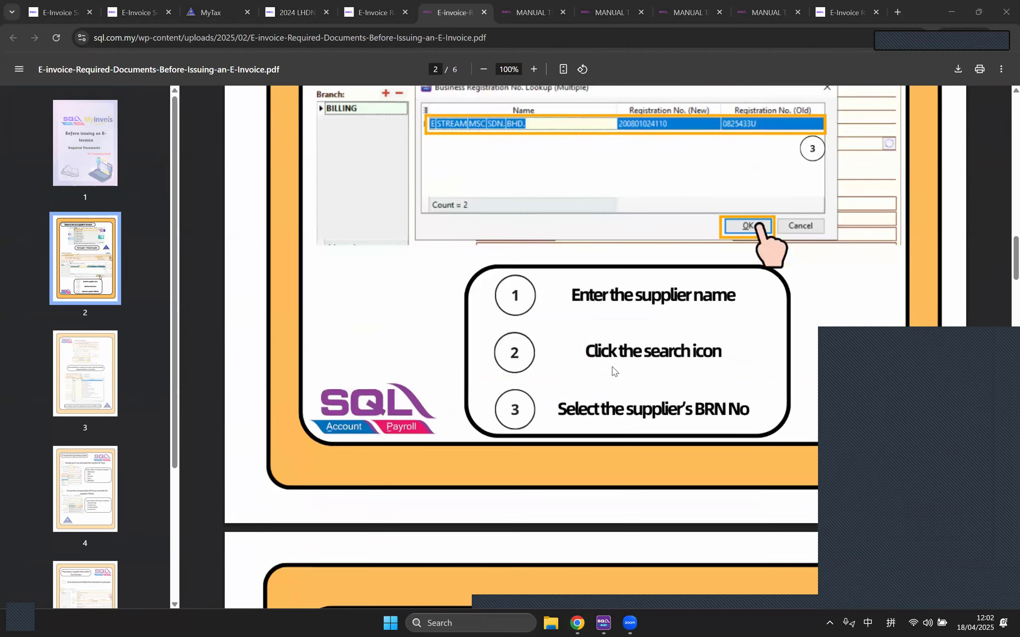
pyautogui.scroll(-20, 563, 406)
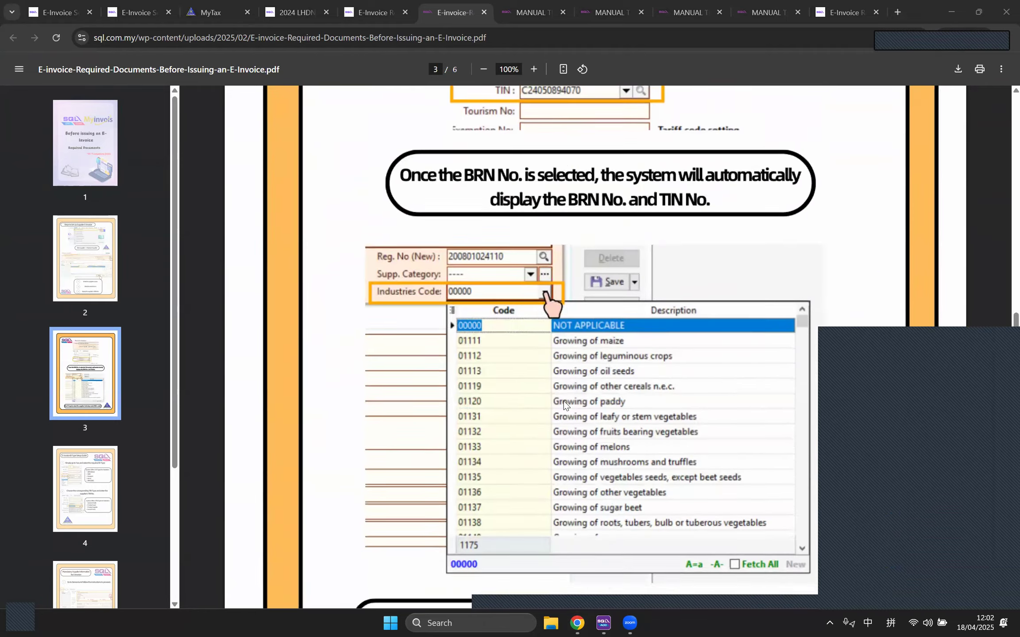
pyautogui.scroll(-18, 565, 403)
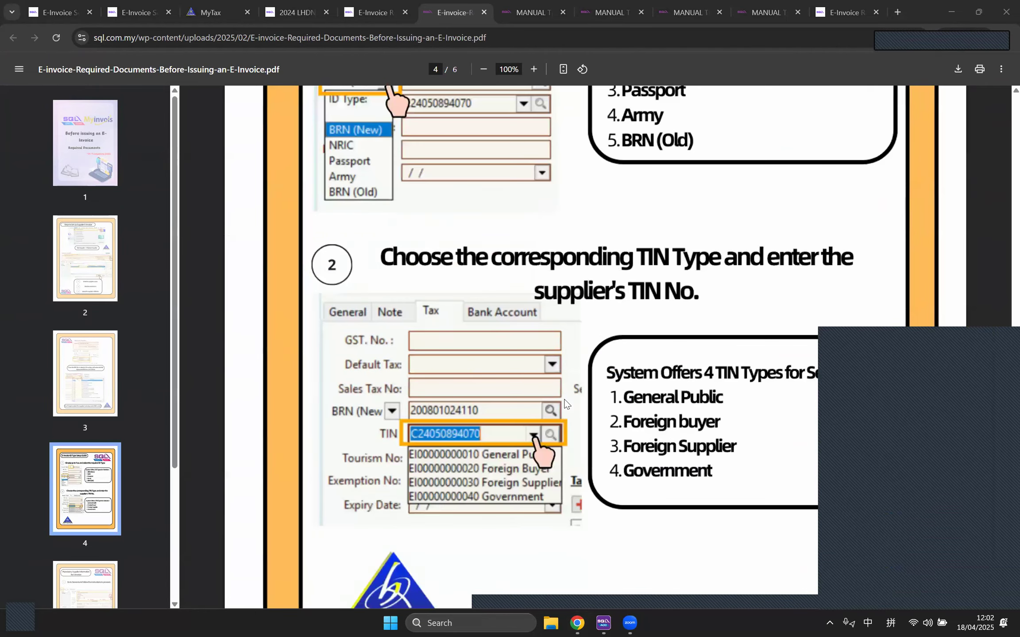
pyautogui.scroll(5, 565, 394)
pyautogui.scroll(-16, 571, 368)
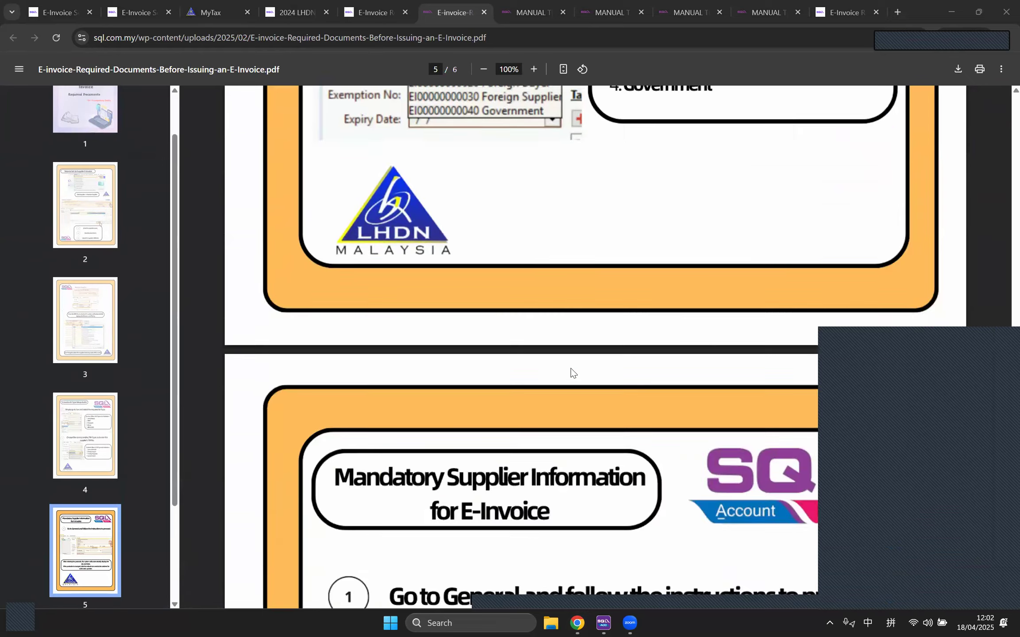
pyautogui.scroll(-20, 570, 368)
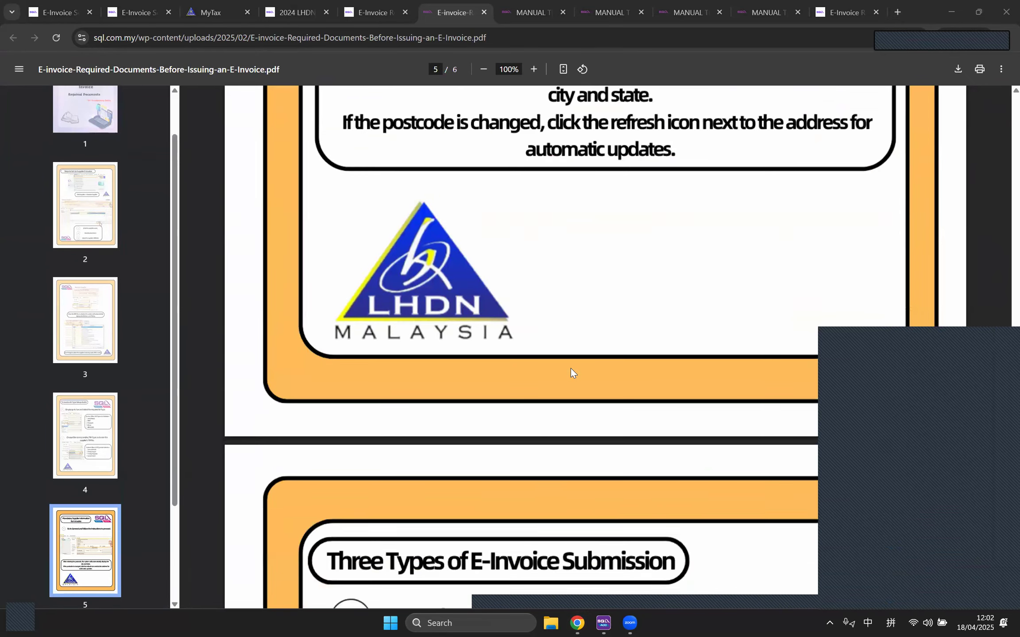
pyautogui.scroll(-10, 571, 369)
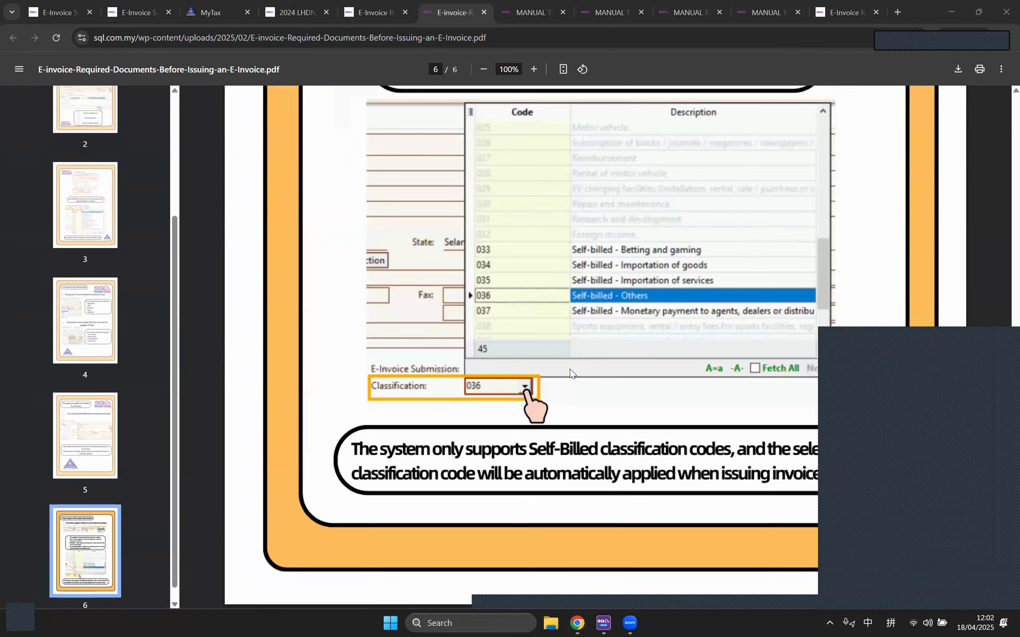
# Step: Close the Required Documents PDF and browse the reference guide cards, e.g. TIN Types
pyautogui.click(483, 13)
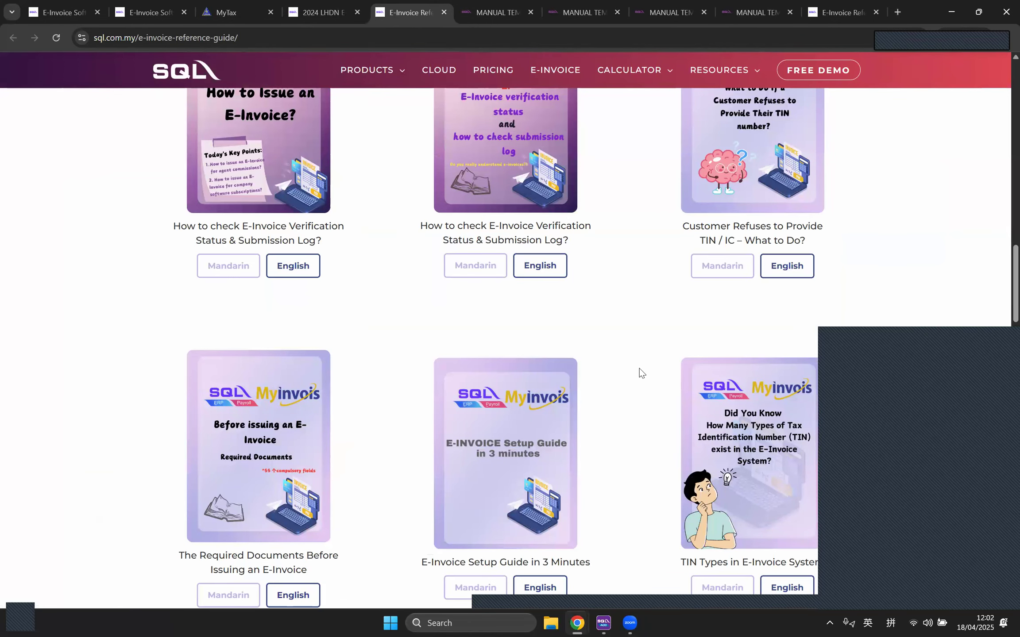
pyautogui.scroll(4, 642, 366)
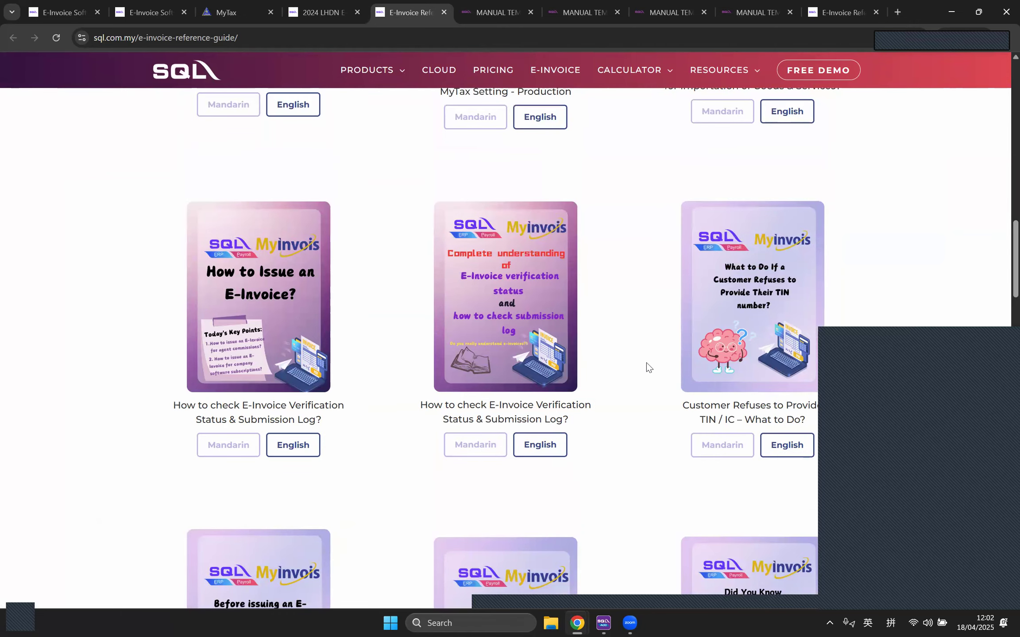
pyautogui.scroll(-8, 646, 365)
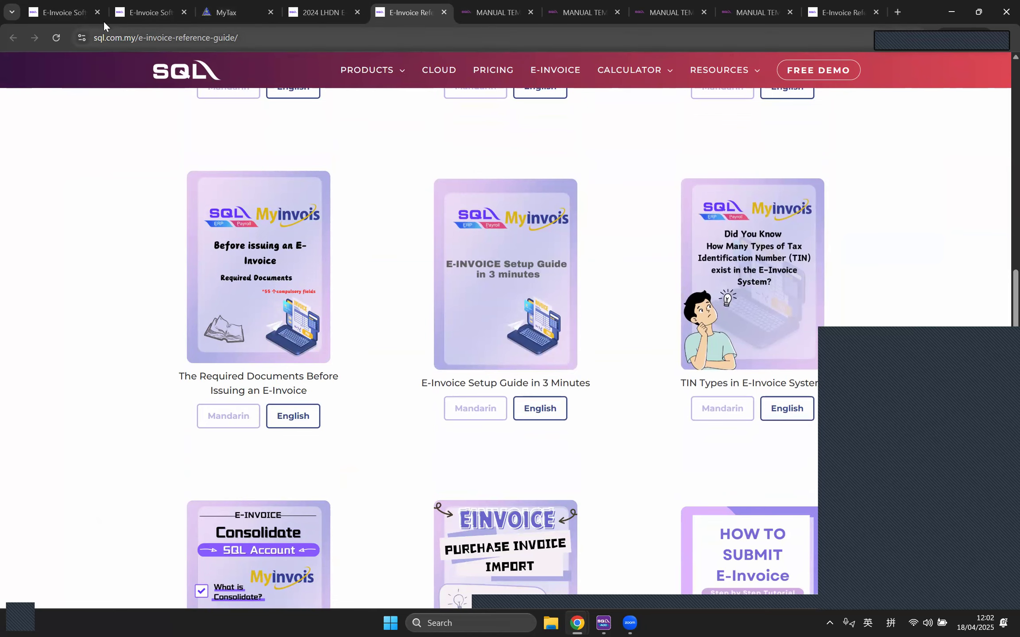
# Step: Load the sql.com.my home page in the E-Invoice browser tab
pyautogui.click(82, 15)
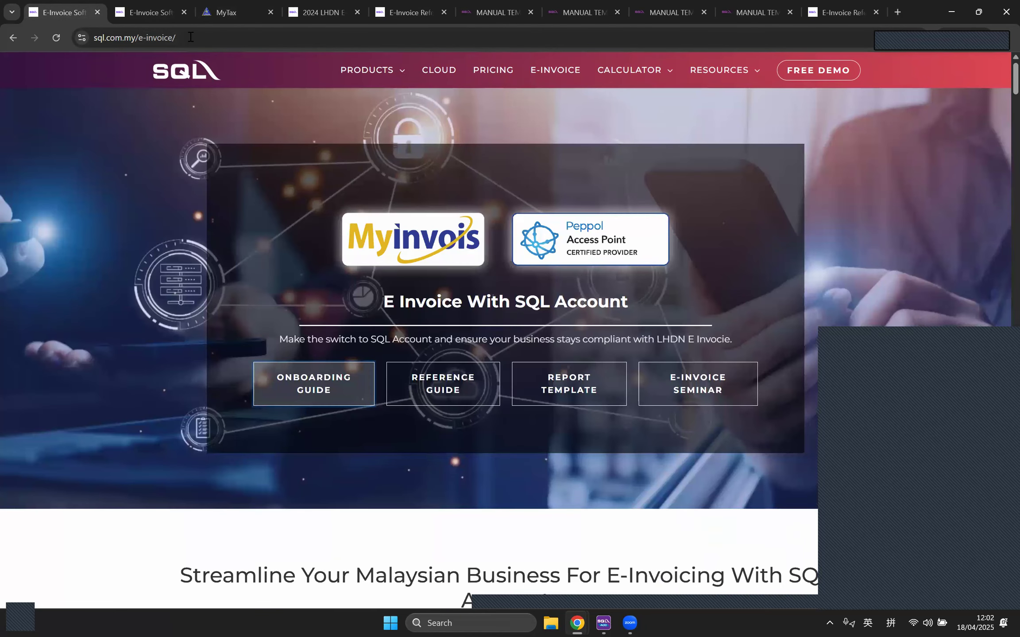
pyautogui.click(214, 37)
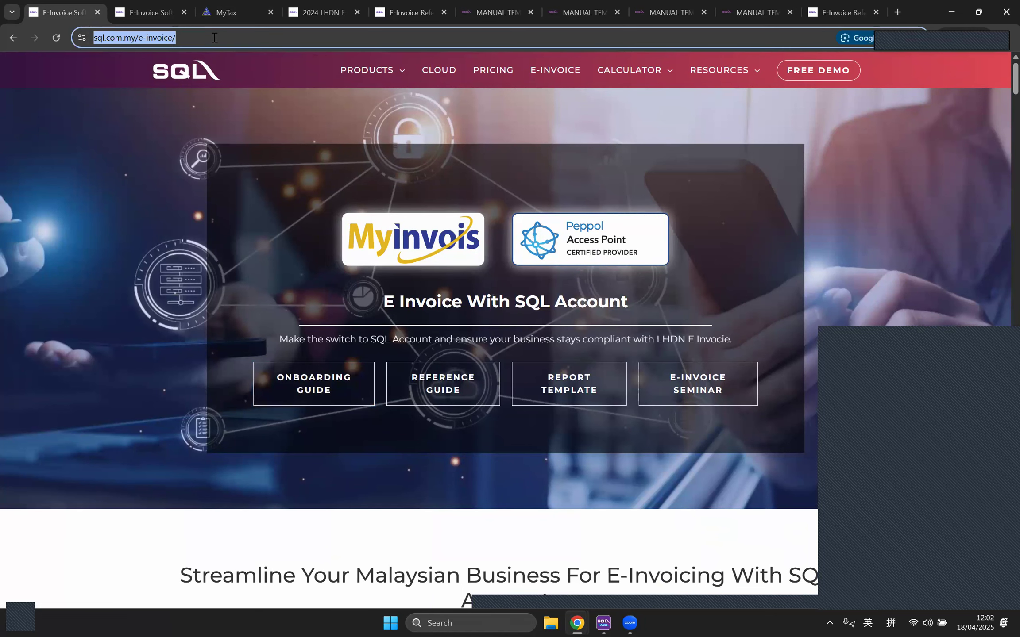
pyautogui.write('sq')
pyautogui.press('Return')
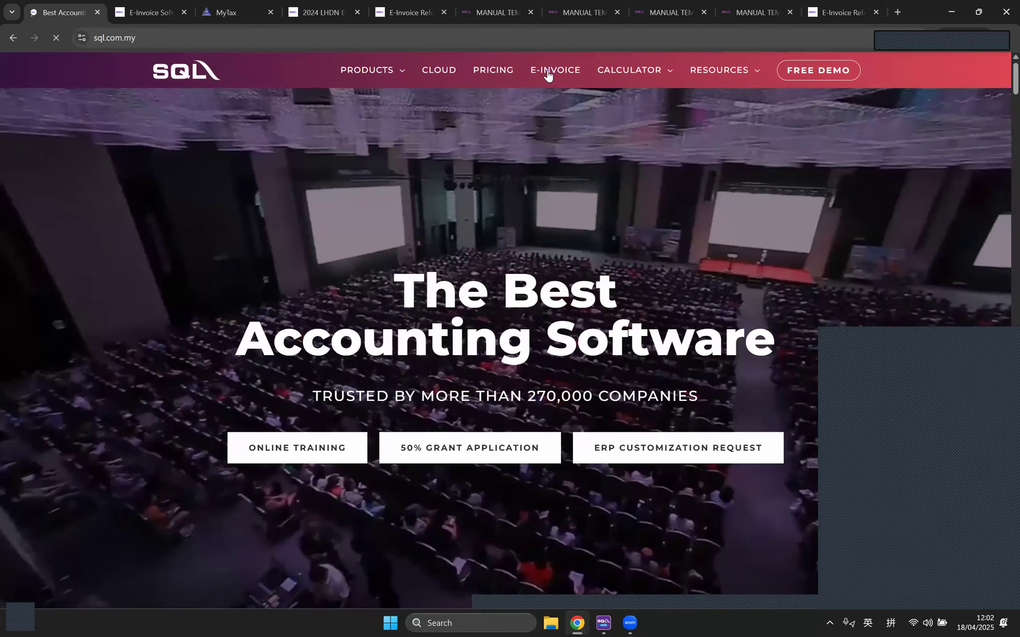
# Step: Go to E-INVOICE > REFERENCE GUIDE and scroll down to the E-Invoice Hot Topics tutorials
pyautogui.click(547, 75)
pyautogui.scroll(-3, 614, 196)
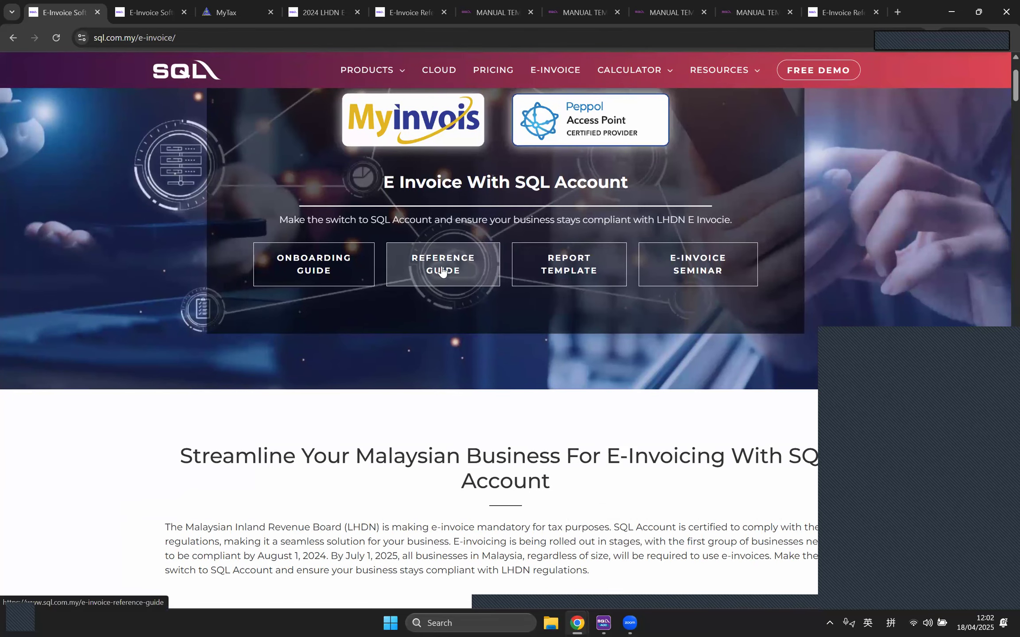
pyautogui.click(457, 276)
pyautogui.scroll(-6, 449, 278)
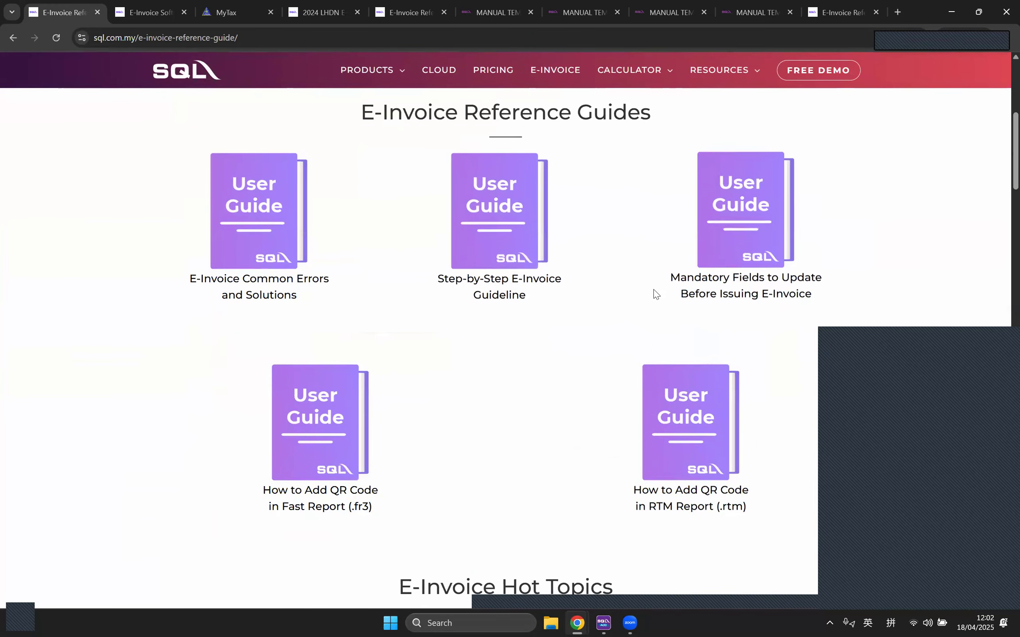
pyautogui.scroll(-7, 551, 386)
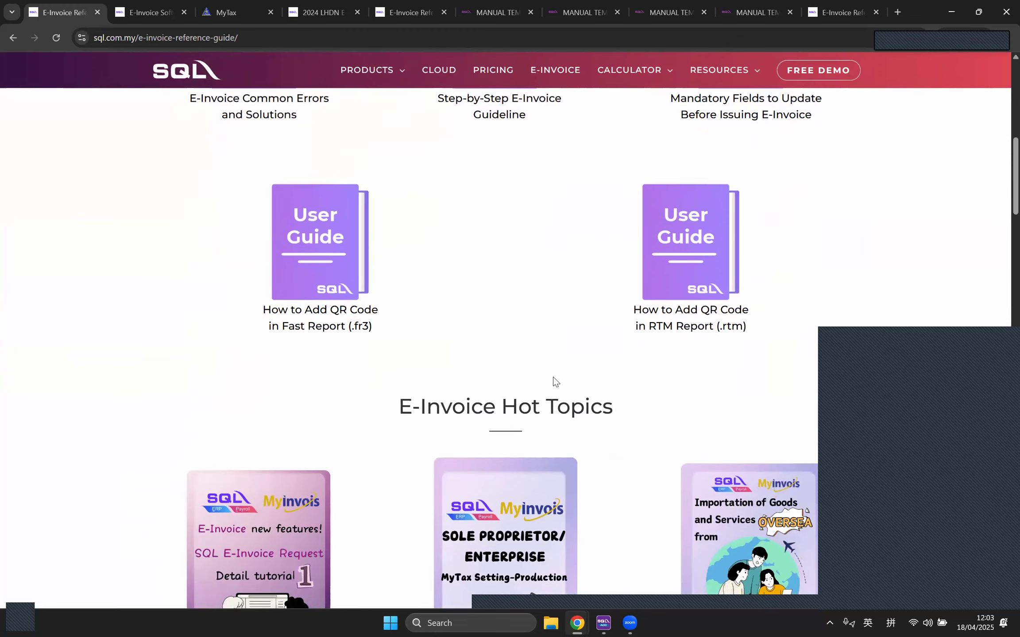
pyautogui.scroll(-1, 589, 400)
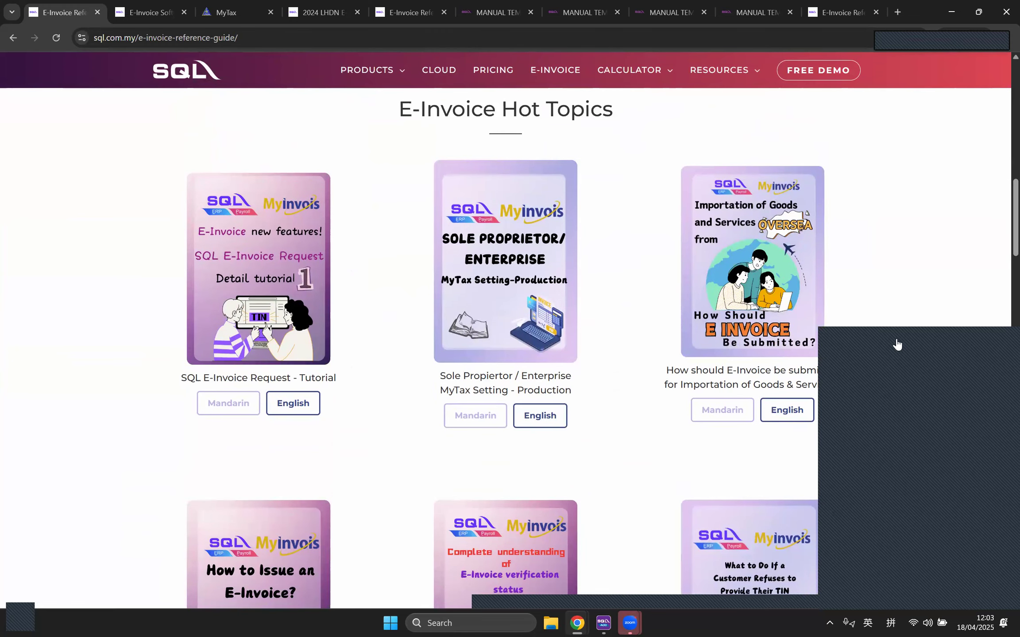
pyautogui.click(922, 564)
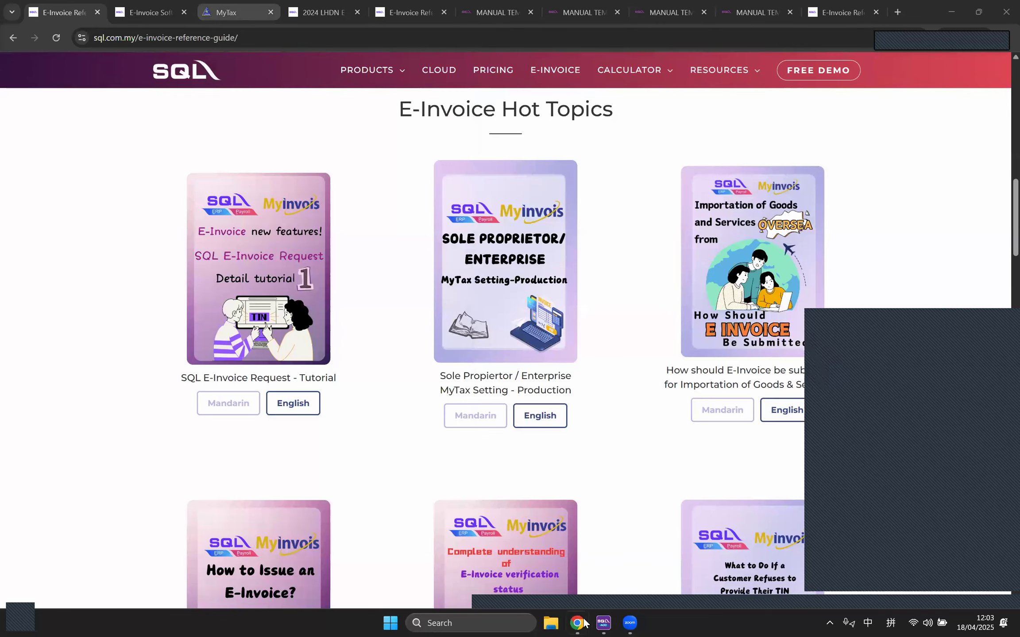
# Step: From GL > Cash Book Entry, choose Consolidate Sandbox E-Invoice in the MyInvois menu
pyautogui.moveTo(575, 618)
pyautogui.click(518, 562)
pyautogui.click(73, 74)
pyautogui.click(85, 106)
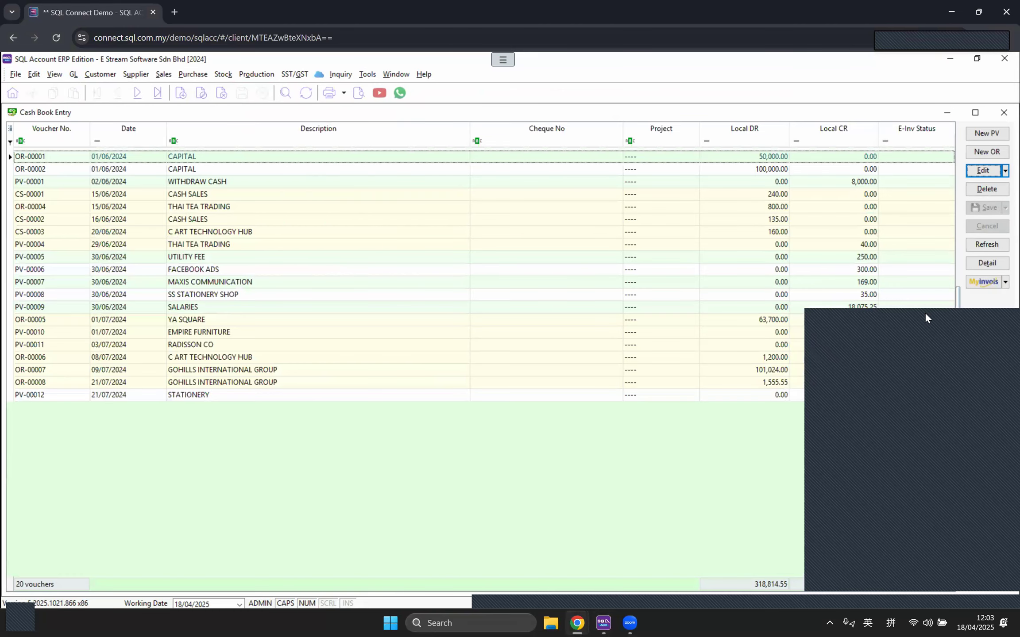
pyautogui.click(1005, 282)
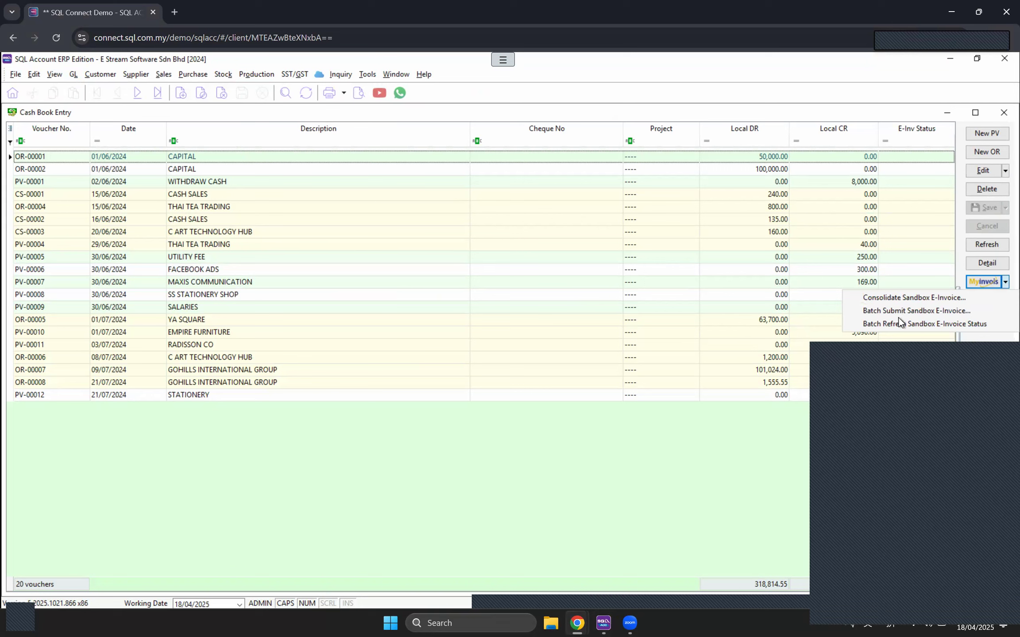
pyautogui.click(929, 301)
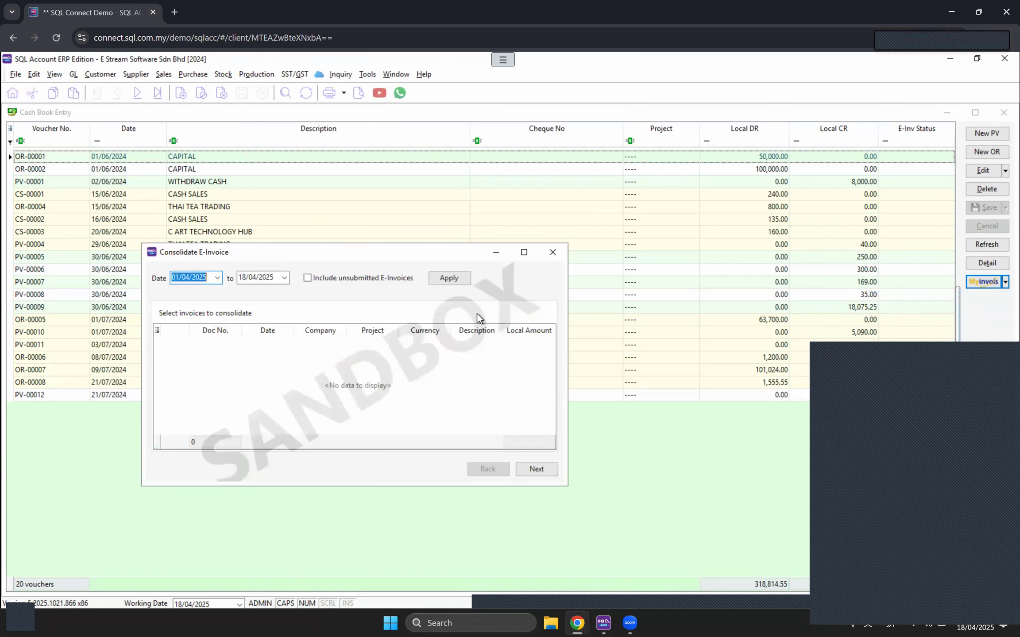
# Step: Close the Consolidate E-Invoice window to return to the Cash Book Entry list of 20 vouchers
pyautogui.click(552, 252)
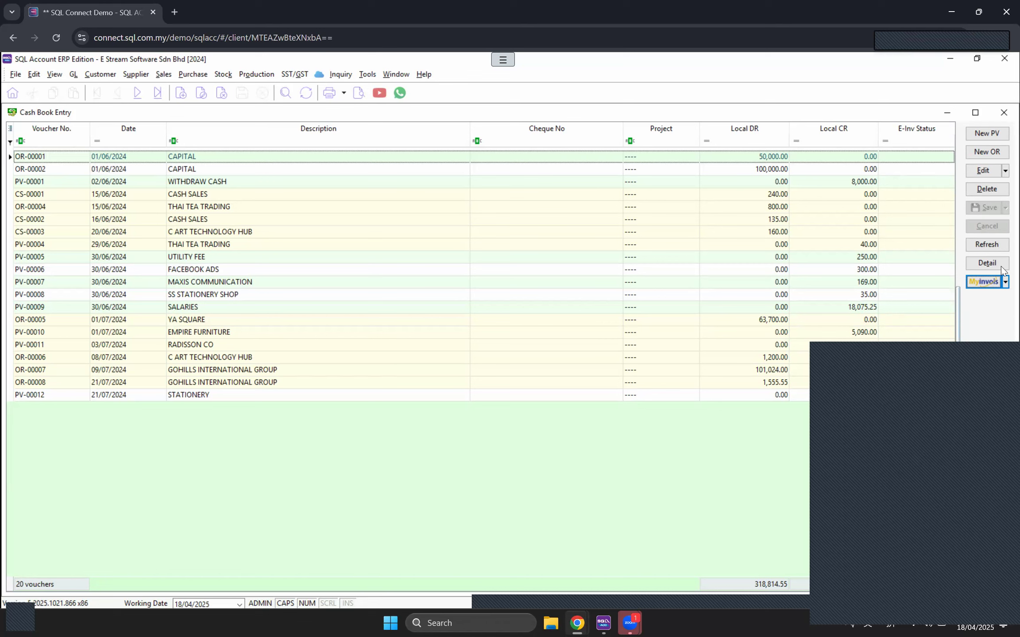
# Step: Start new payment voucher PV-00013 paid by MAYBANK and review its billing and MyInvois details
pyautogui.click(990, 138)
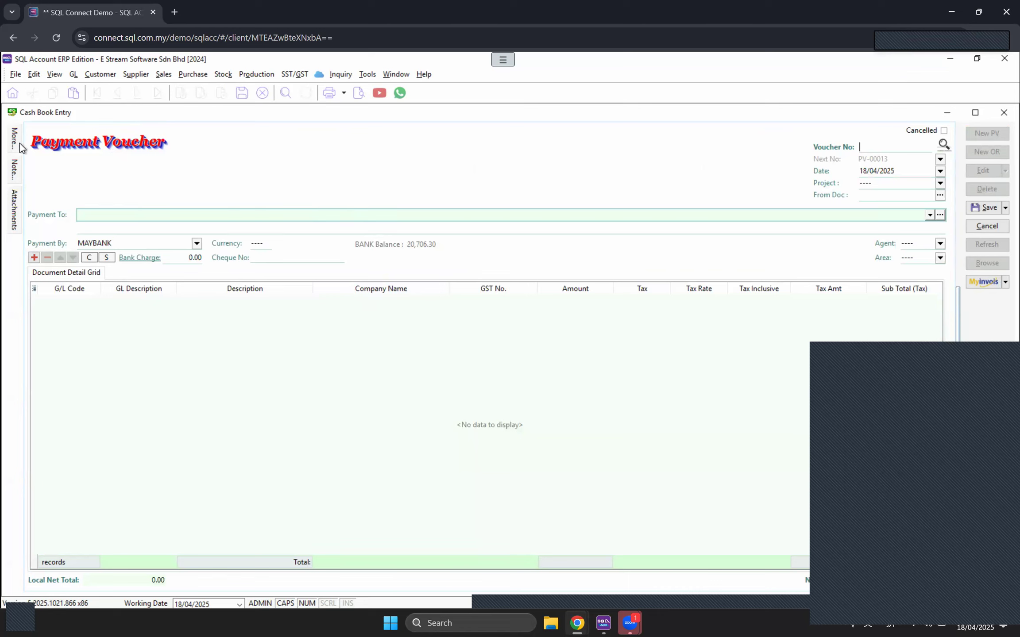
pyautogui.moveTo(19, 142)
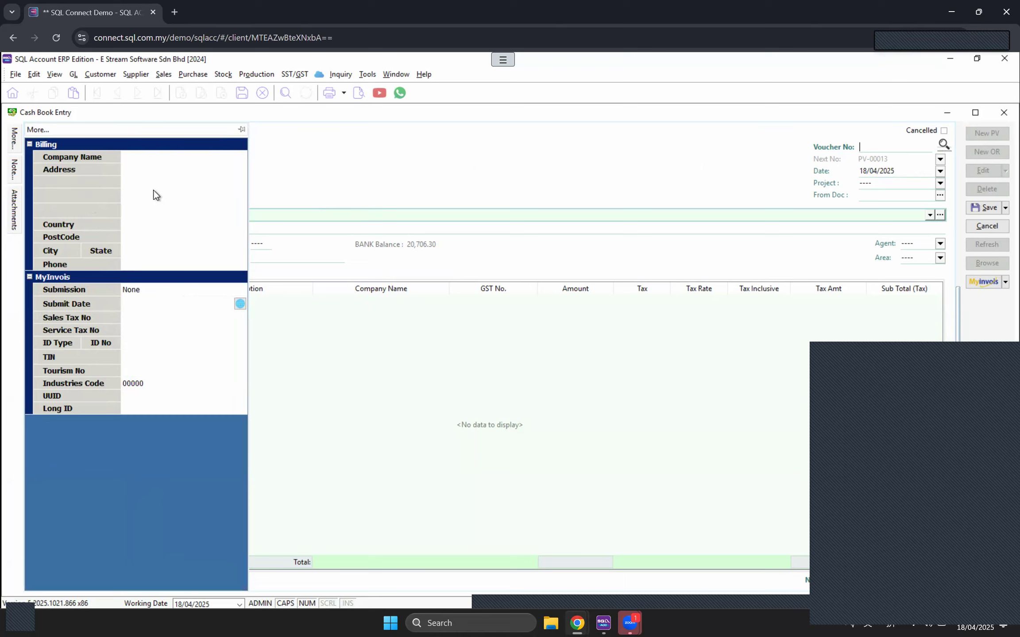
pyautogui.click(142, 158)
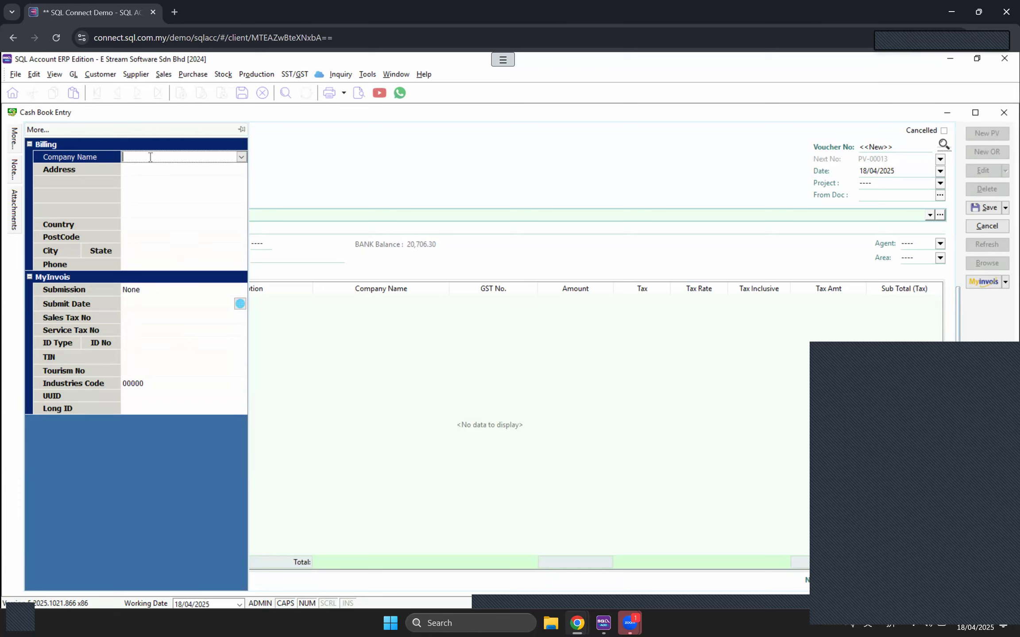
pyautogui.click(946, 503)
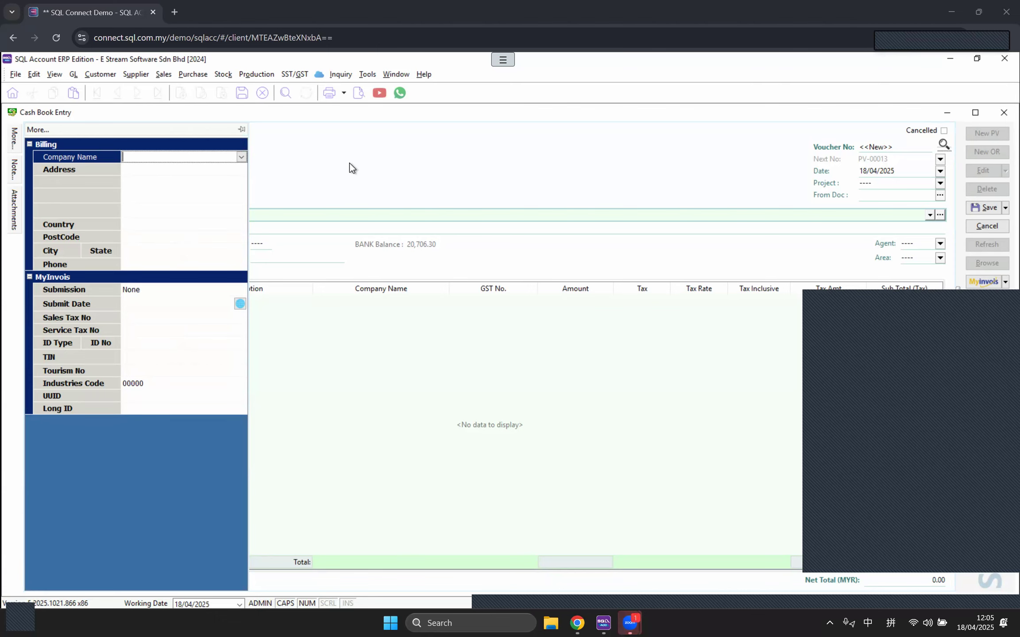
pyautogui.click(199, 78)
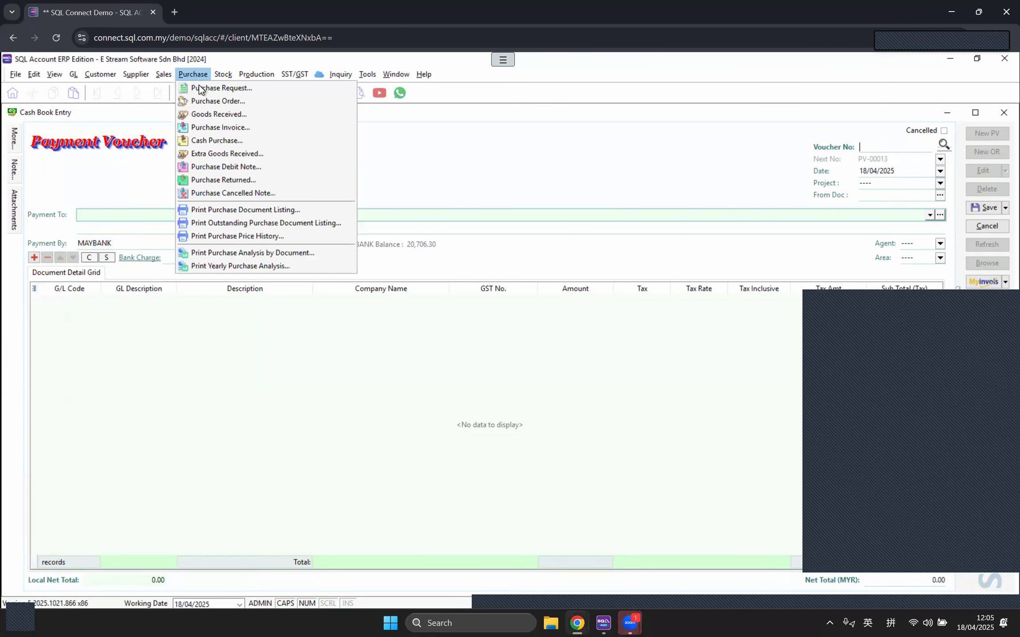
# Step: From the Purchase Invoice list, batch-import sandbox e-invoices for 19/03–18/04/2025, listing 701 valid documents
pyautogui.click(204, 125)
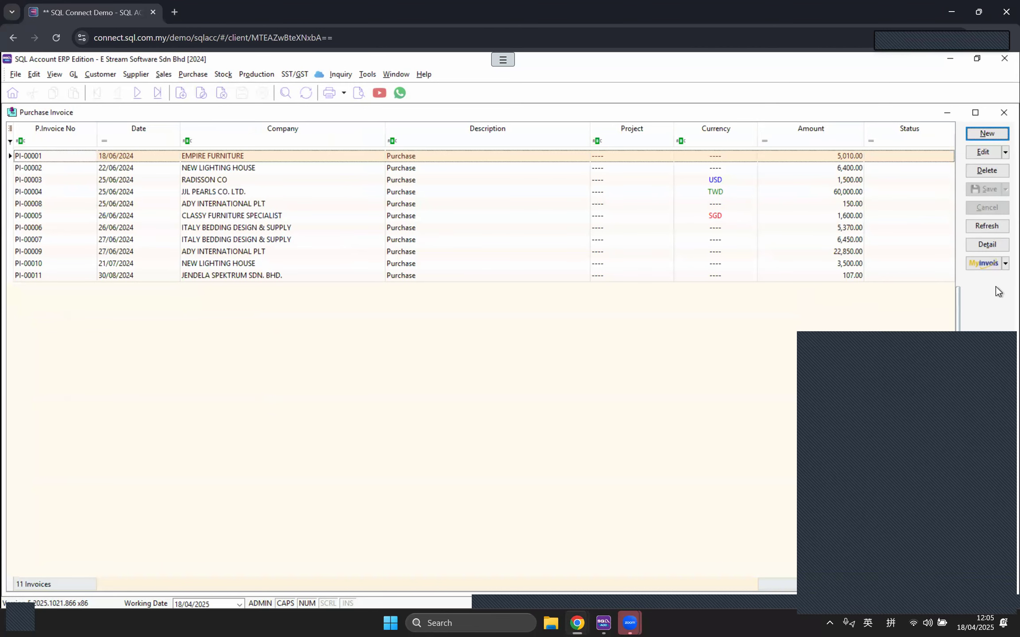
pyautogui.click(1003, 263)
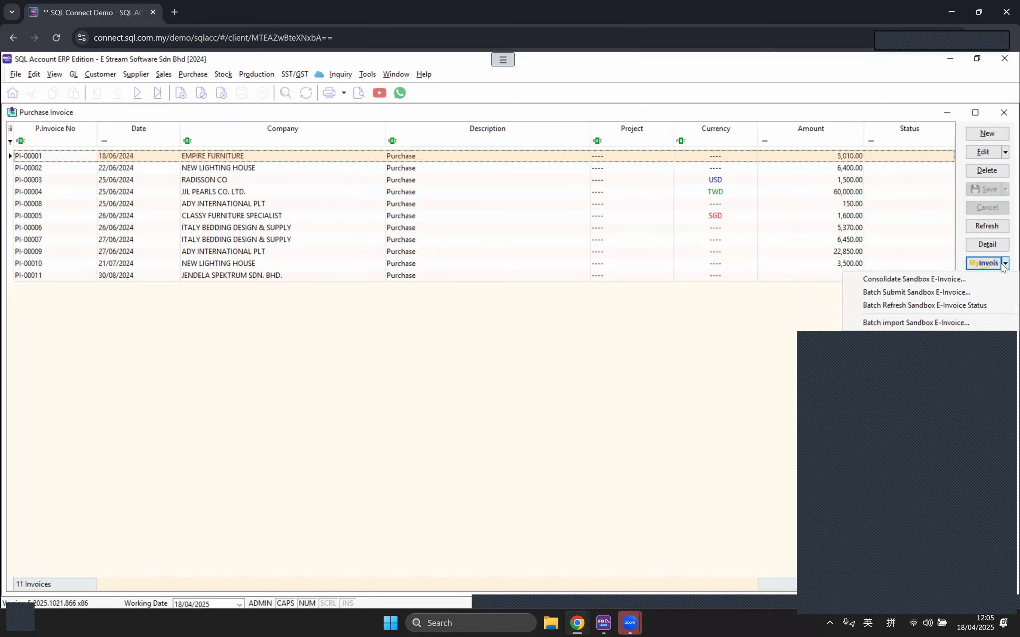
pyautogui.click(910, 322)
pyautogui.click(161, 138)
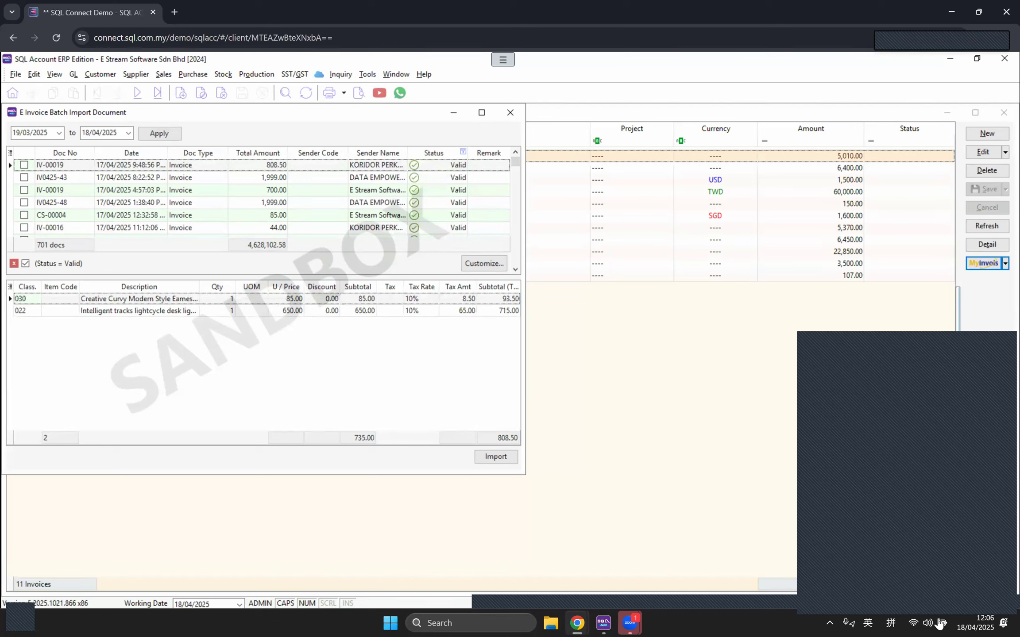
# Step: Close the E Invoice Batch Import Document window, returning to the list of 11 purchase invoices
pyautogui.click(958, 518)
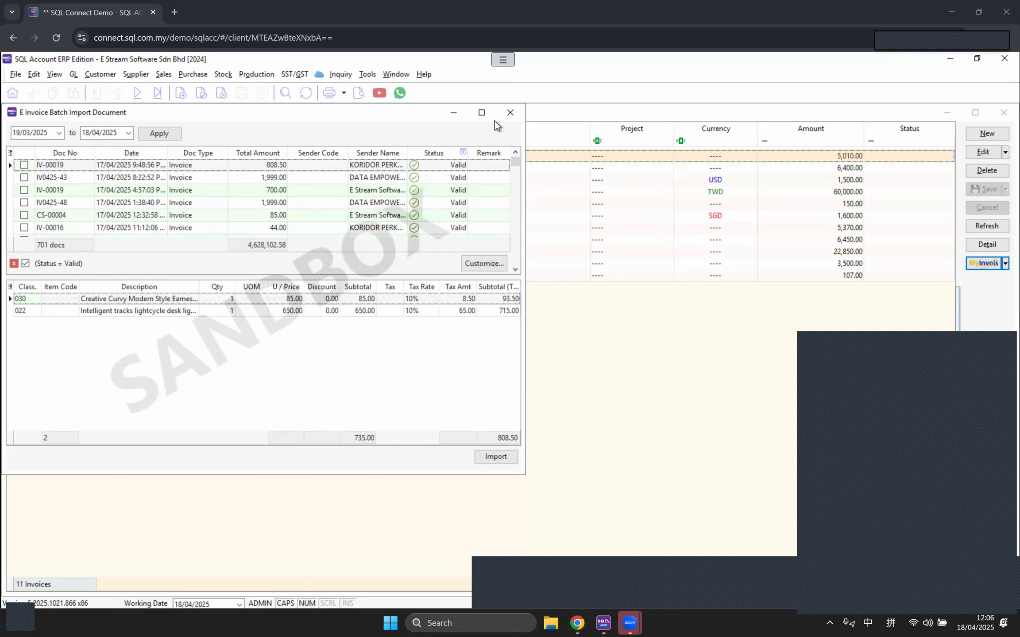
pyautogui.click(507, 113)
pyautogui.click(401, 77)
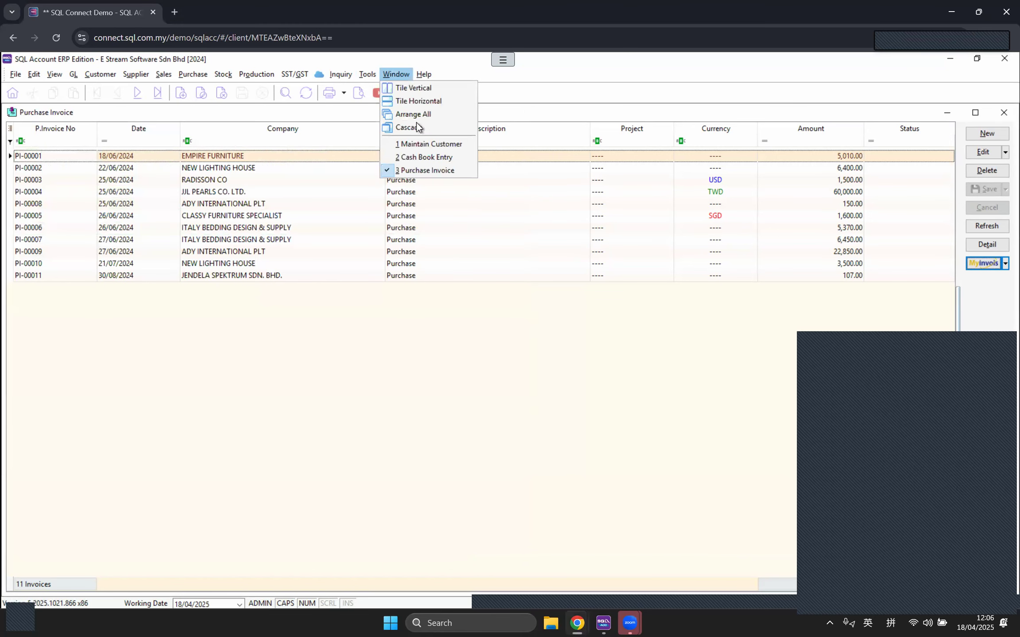
# Step: Switch back to the Cash Book Entry payment voucher, review it, and close it to reach the save prompt
pyautogui.click(419, 158)
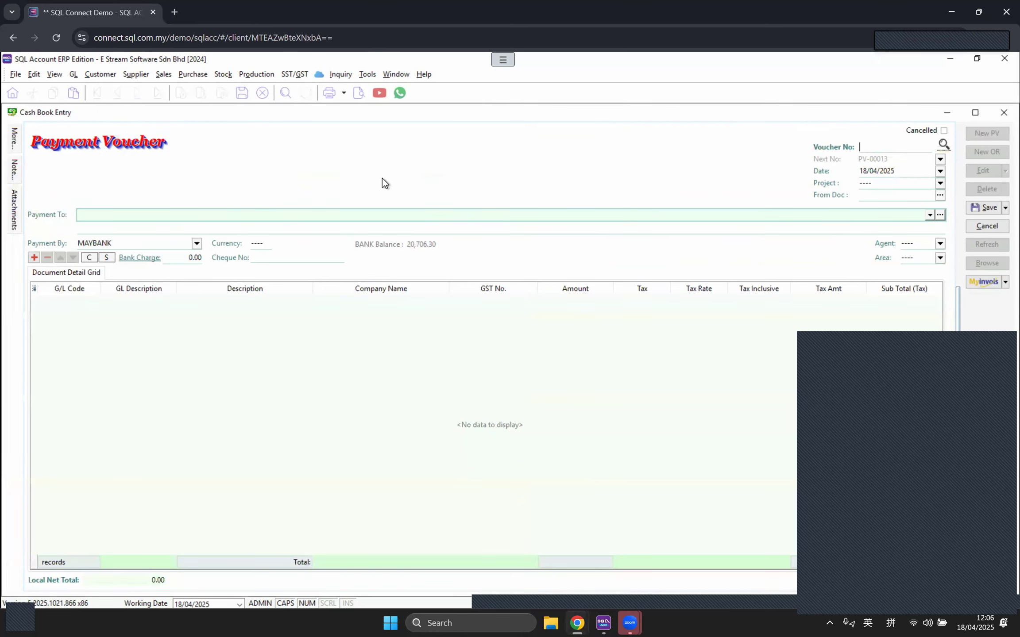
pyautogui.moveTo(18, 134)
pyautogui.click(131, 156)
pyautogui.click(1002, 113)
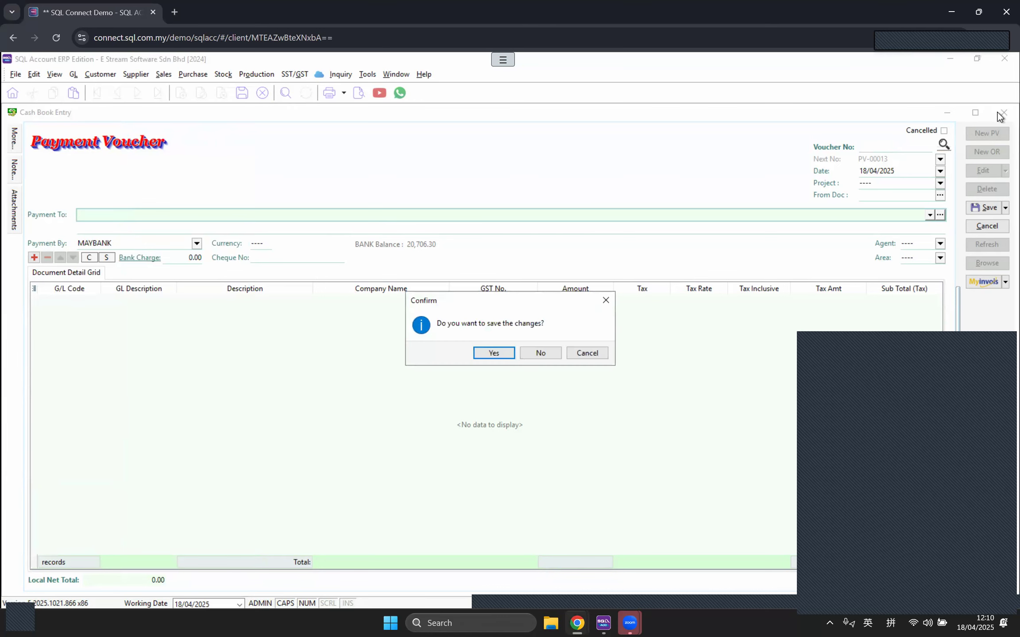
# Step: Discard the payment voucher and open customer EIGHT INFINITE CONCEPT from Maintain Customer
pyautogui.click(542, 353)
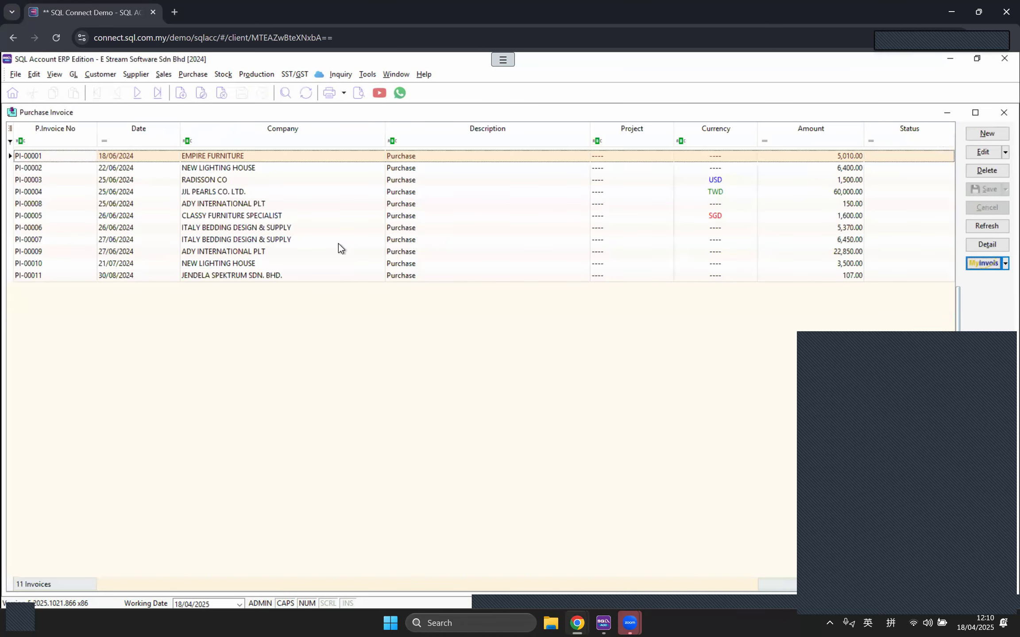
pyautogui.click(95, 76)
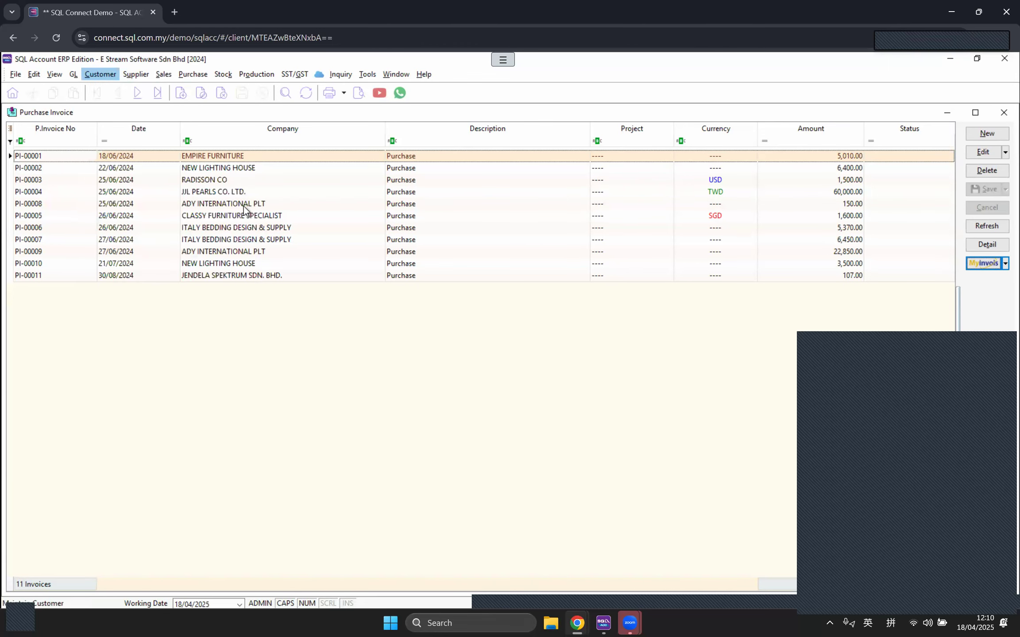
pyautogui.doubleClick(168, 203)
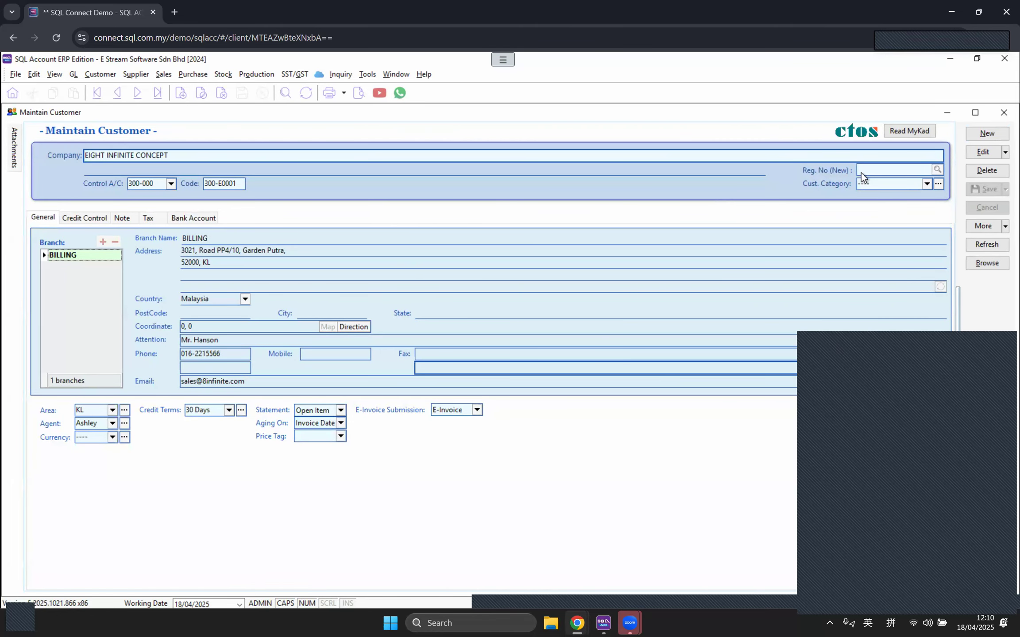
# Step: Review EIGHT INFINITE CONCEPT's E-Invoice Submission setting, which is set to E-Invoice
pyautogui.moveTo(933, 527); pyautogui.dragTo(940, 553)
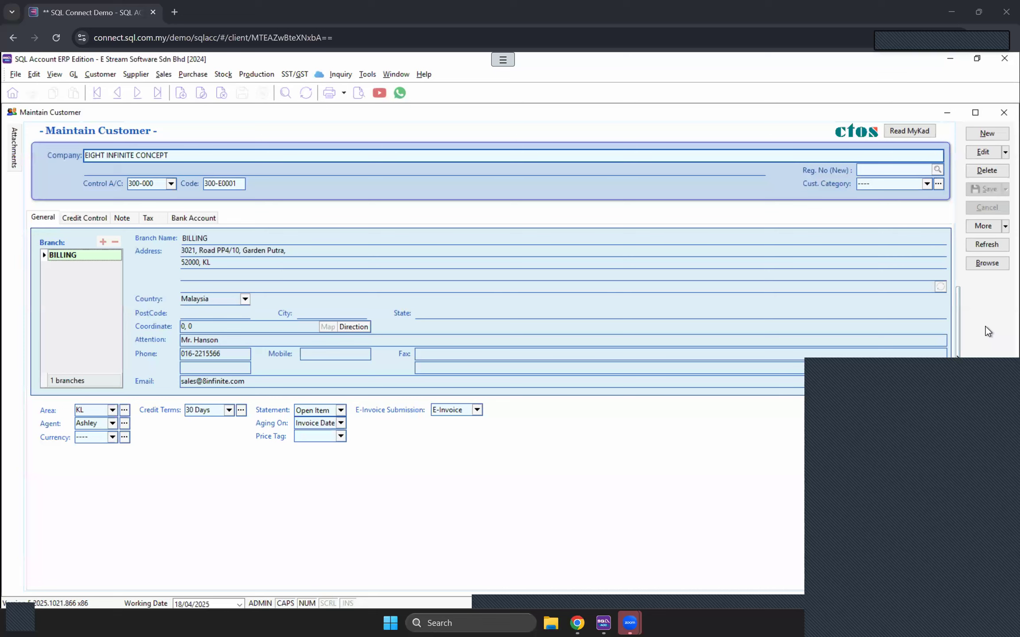
# Step: Acknowledge the 'Idle timer expired' warning to keep the session connected
pyautogui.click(932, 356)
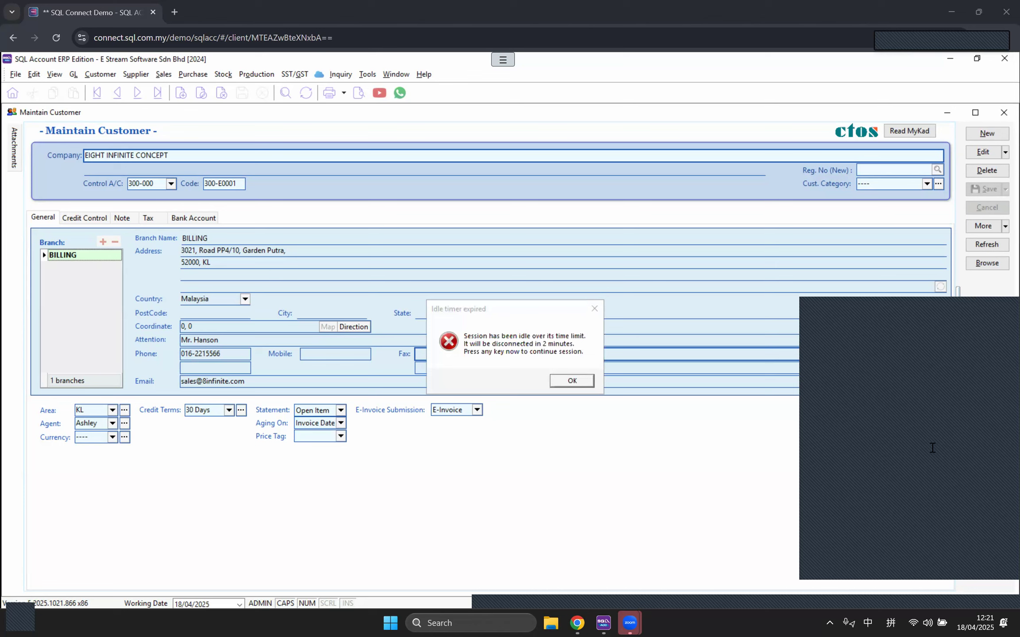
pyautogui.click(580, 385)
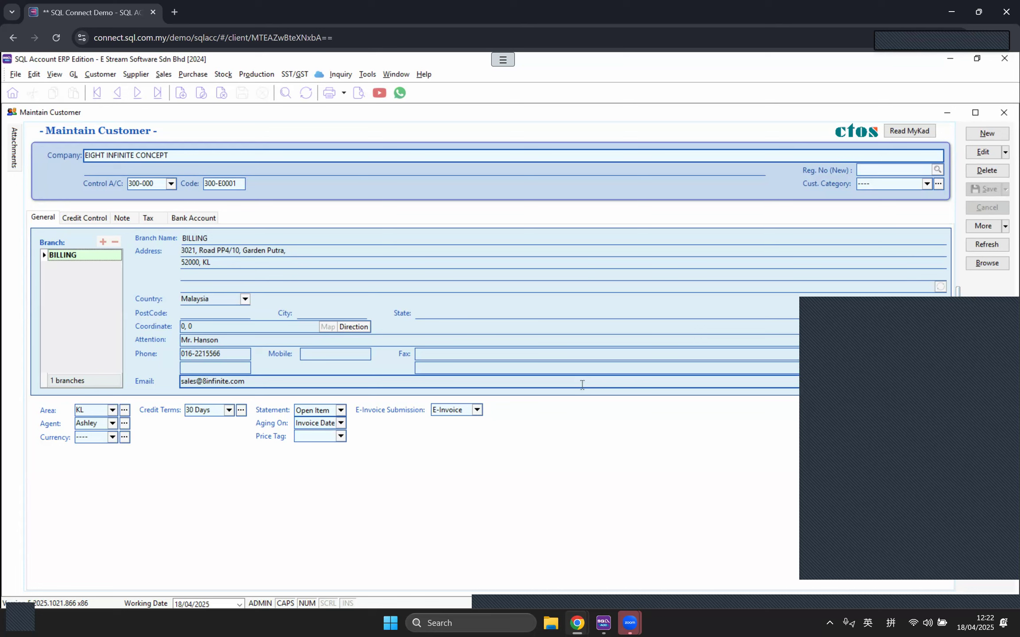
pyautogui.click(813, 540)
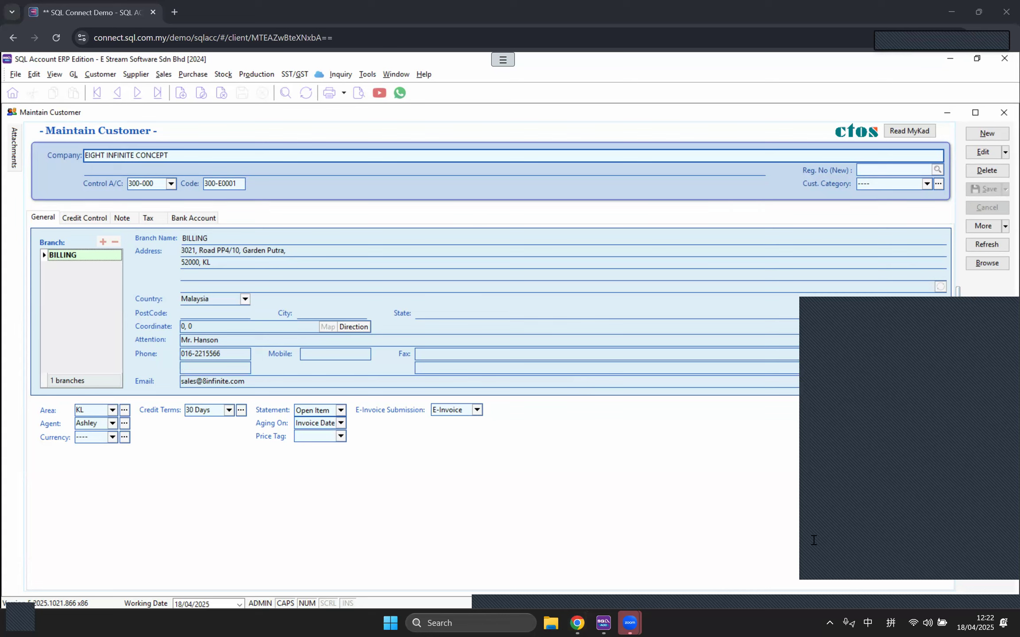
pyautogui.click(614, 507)
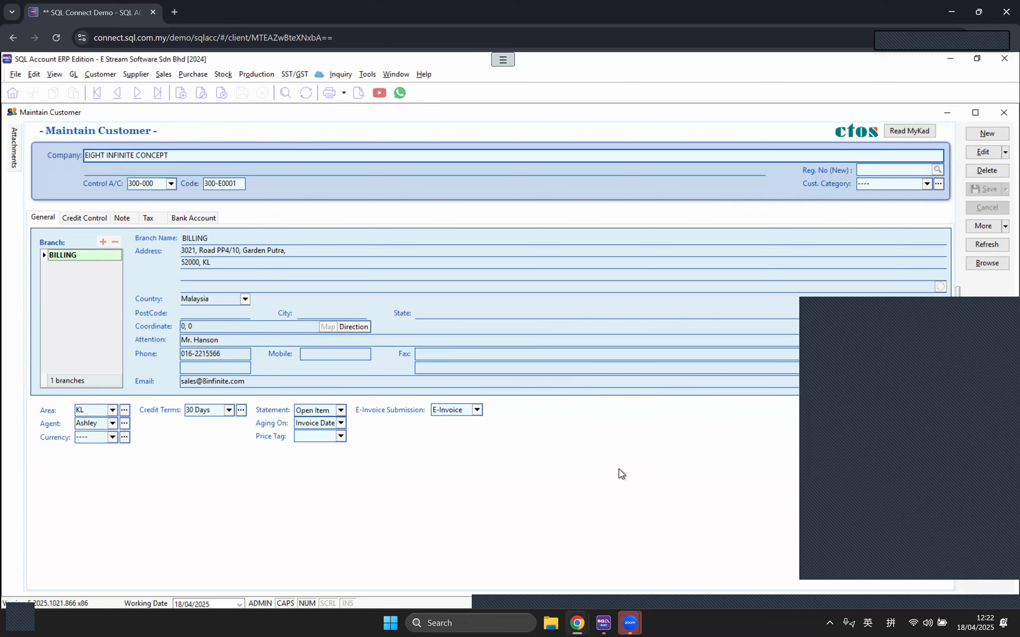
pyautogui.click(950, 309)
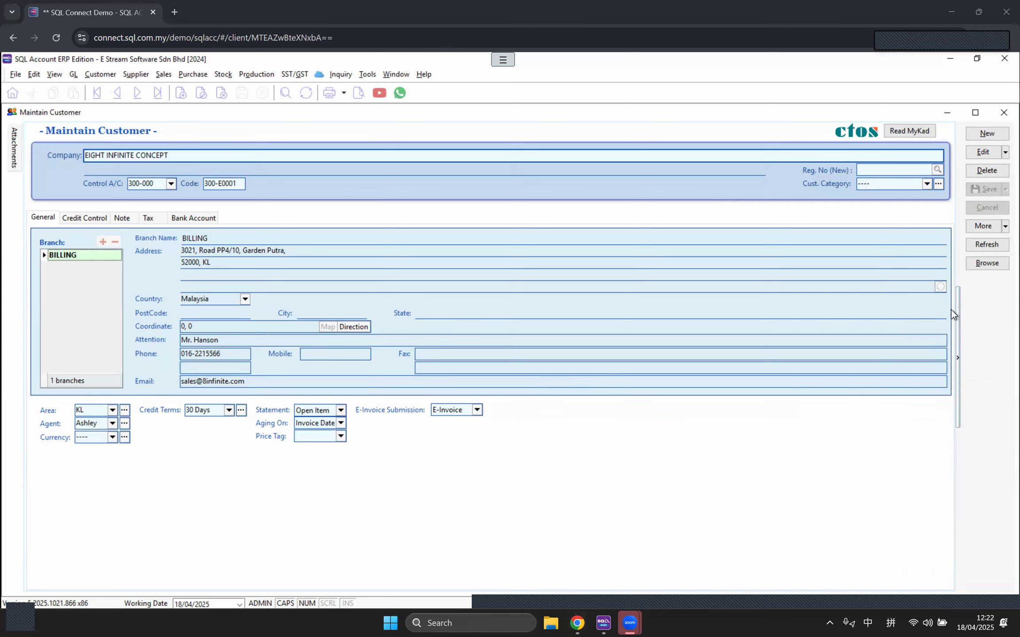
pyautogui.click(981, 323)
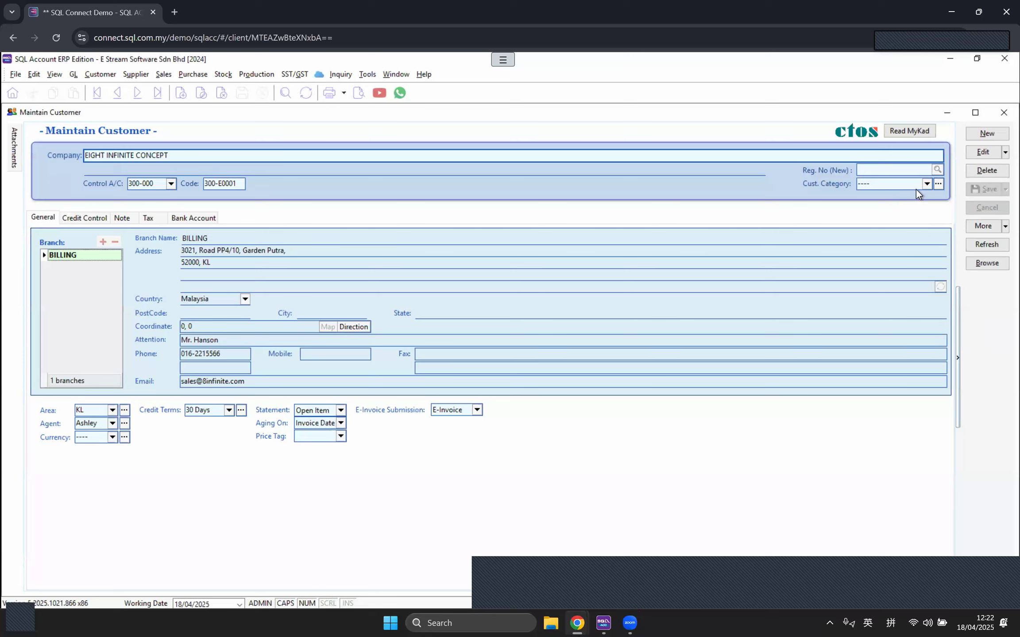
# Step: Check the registration number lookup, notes and tax/TIN details, then return to the branch address
pyautogui.click(938, 171)
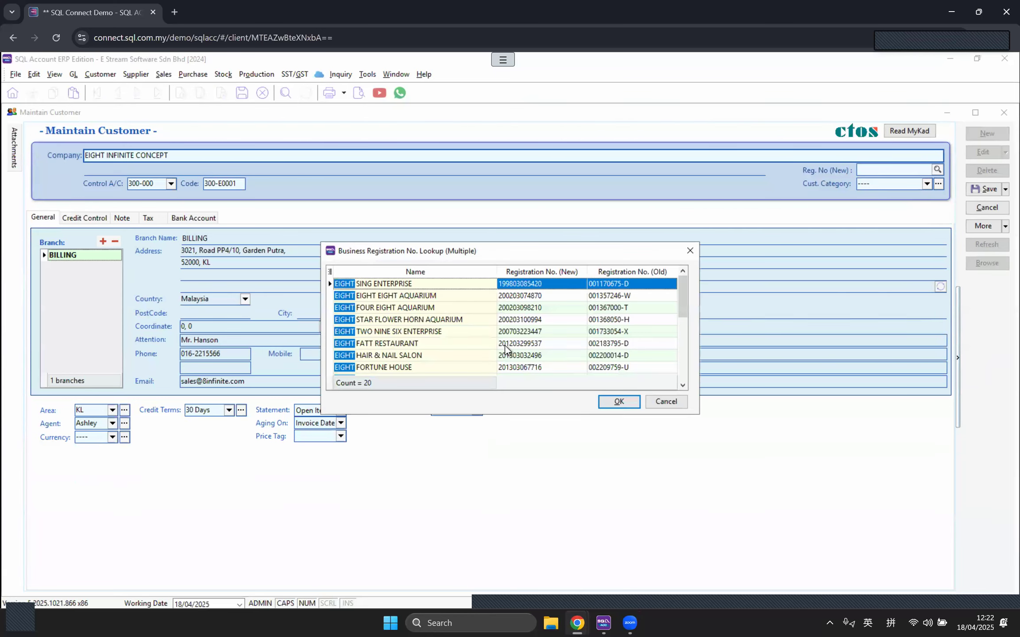
pyautogui.click(658, 402)
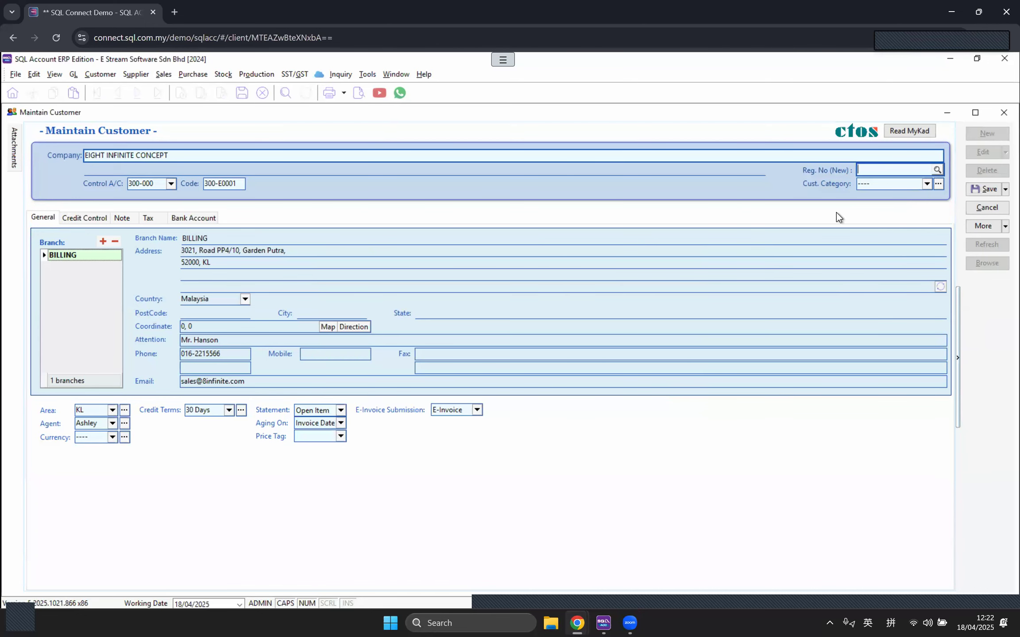
pyautogui.click(128, 220)
pyautogui.click(148, 218)
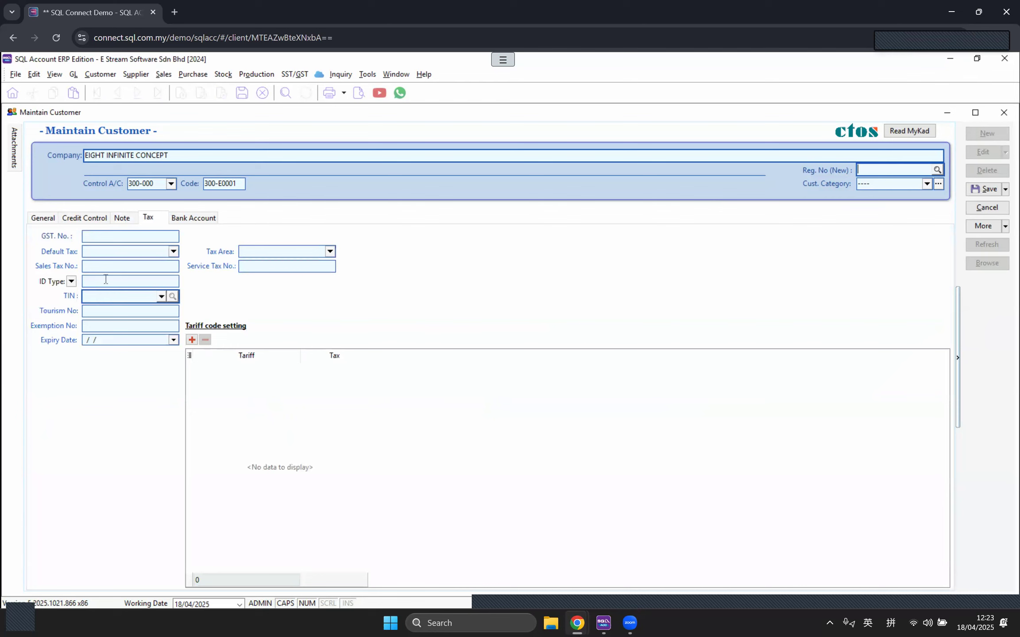
pyautogui.click(43, 219)
# Step: Enter postcode 52000 so city and state fill automatically, then edit the phone number
pyautogui.click(193, 312)
pyautogui.write('52000')
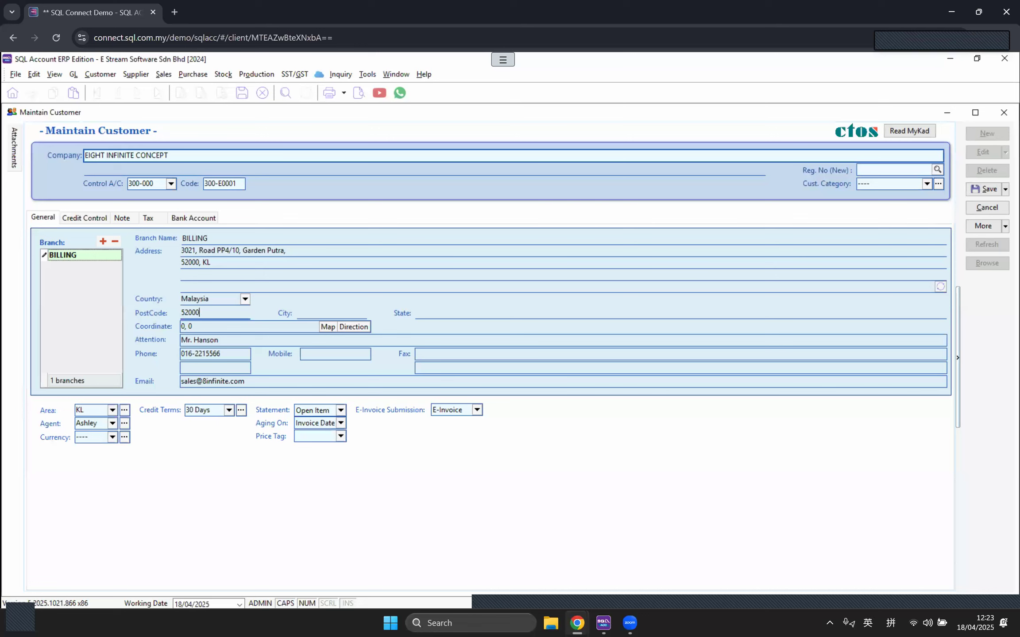
pyautogui.press('Tab')
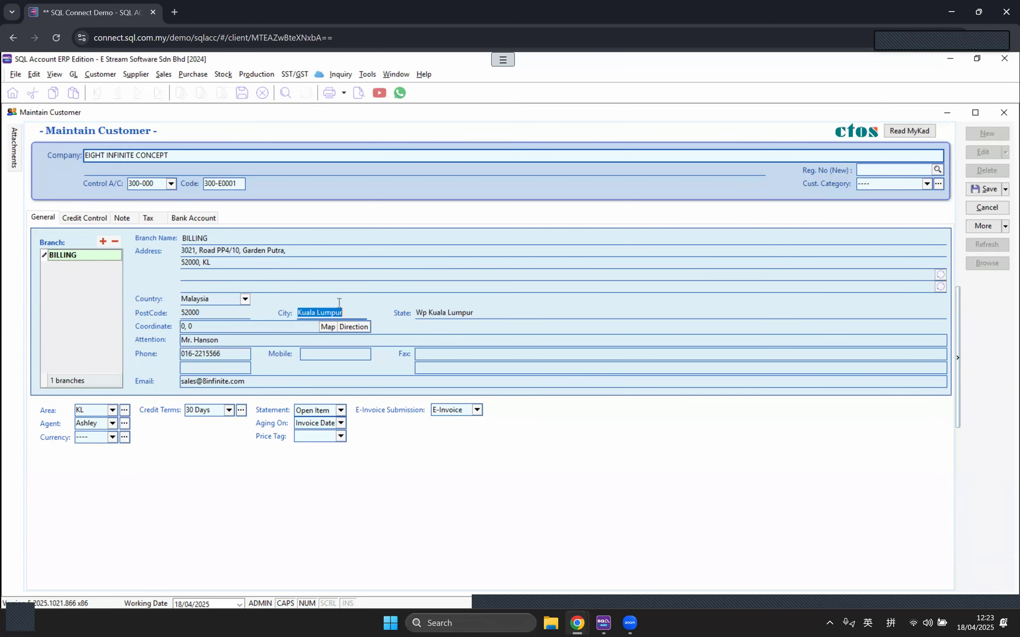
pyautogui.click(181, 357)
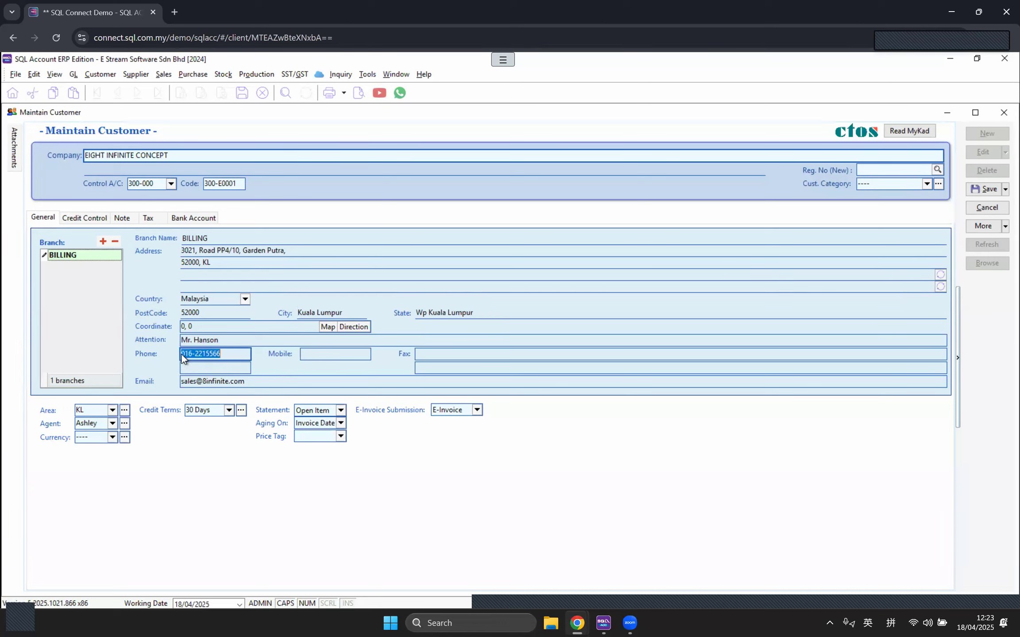
pyautogui.click(184, 355)
pyautogui.click(195, 353)
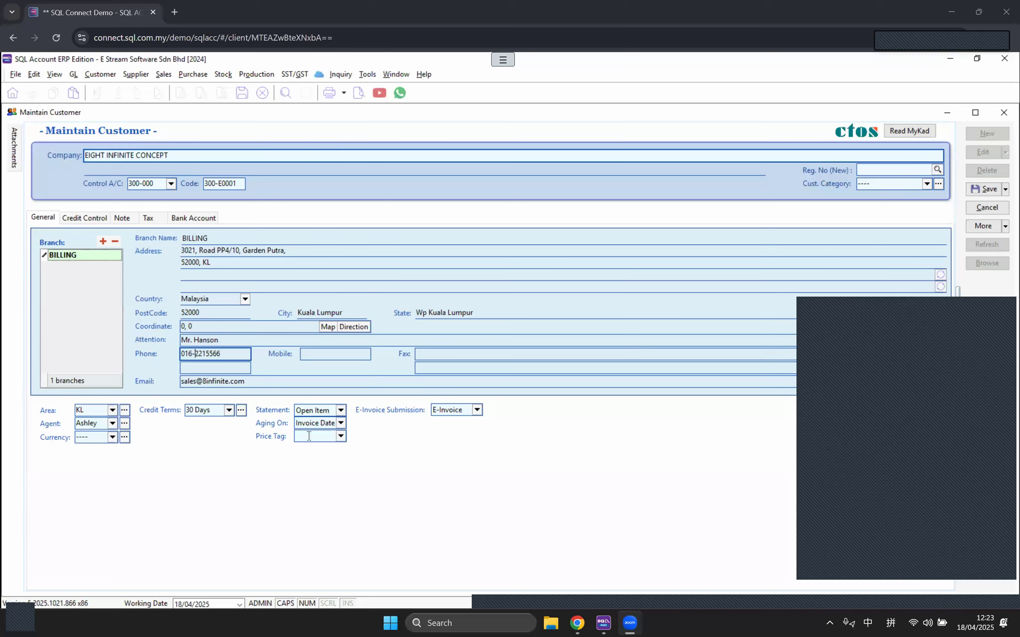
# Step: Append a second e-mail address, separated by a comma, to the billing Email field
pyautogui.click(258, 381)
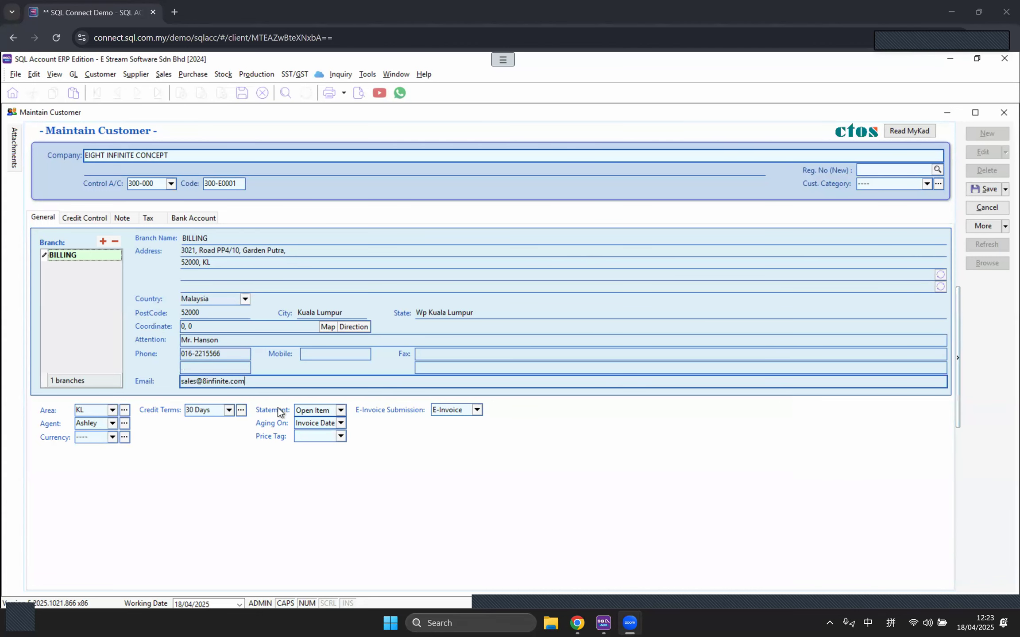
pyautogui.click(283, 385)
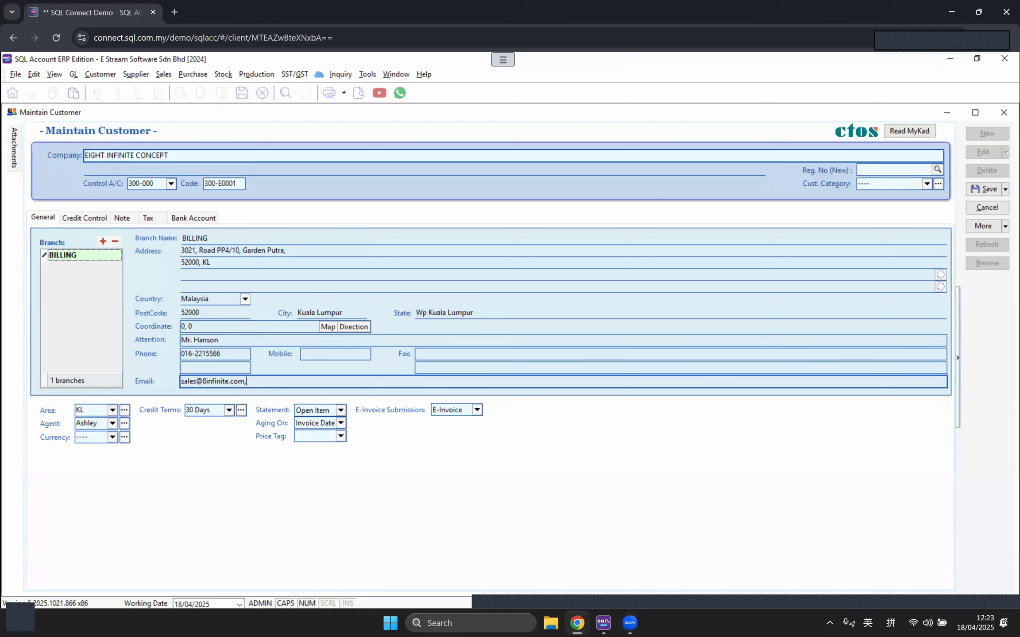
pyautogui.write(',xx@example.com')
pyautogui.click(247, 383)
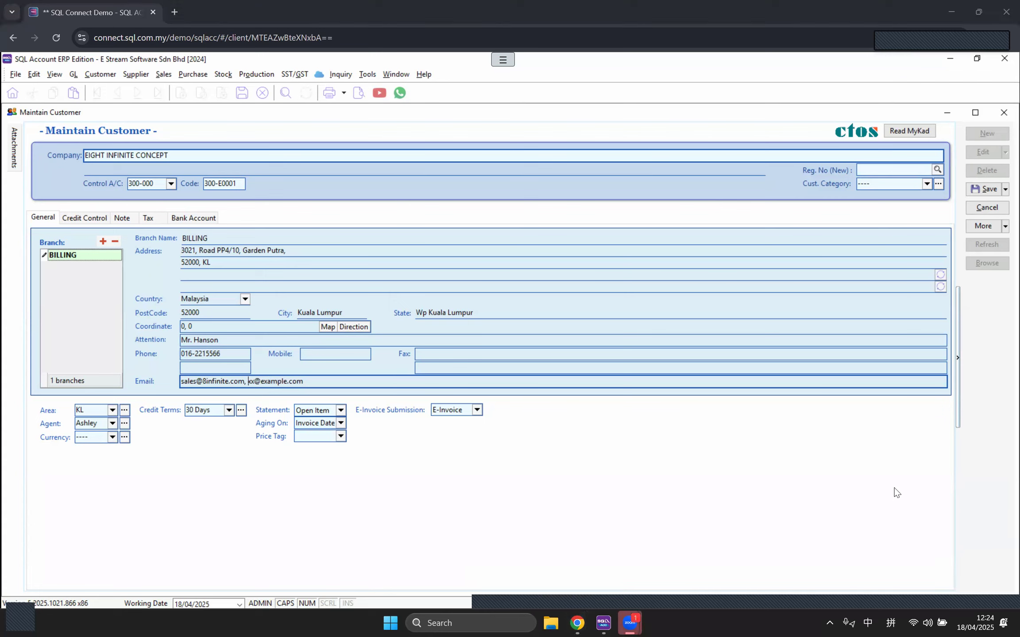
# Step: Close the EIGHT INFINITE CONCEPT customer record without saving the changes
pyautogui.click(651, 467)
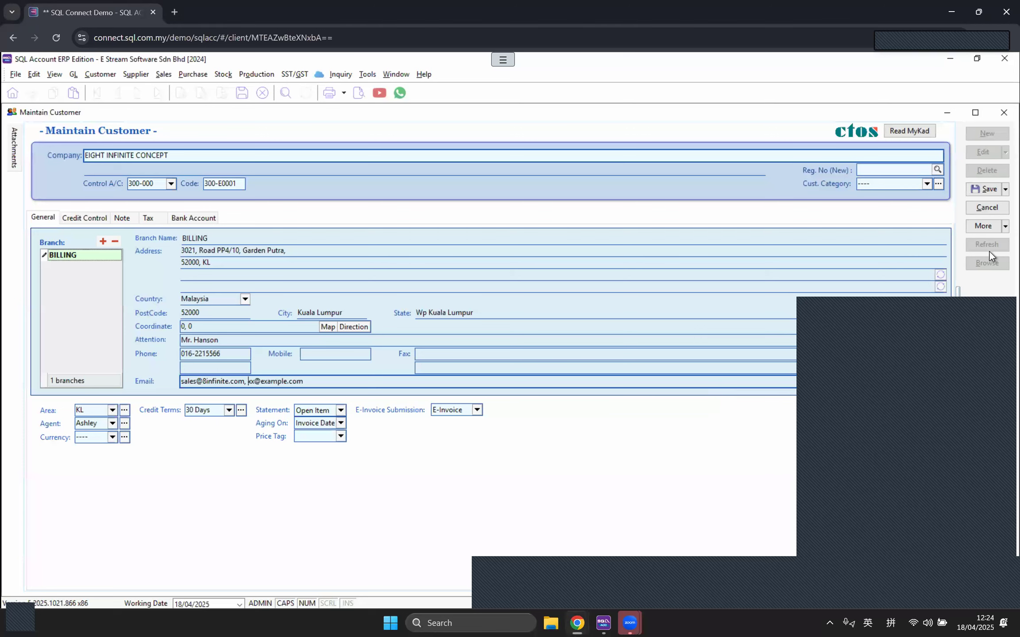
pyautogui.click(988, 207)
pyautogui.click(154, 224)
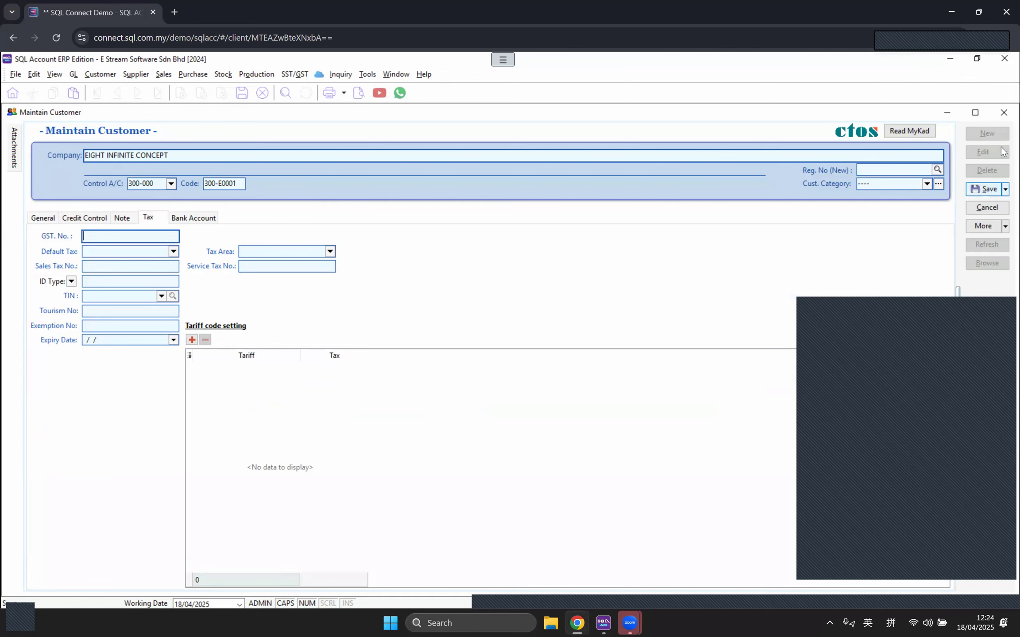
pyautogui.click(1003, 114)
pyautogui.click(538, 354)
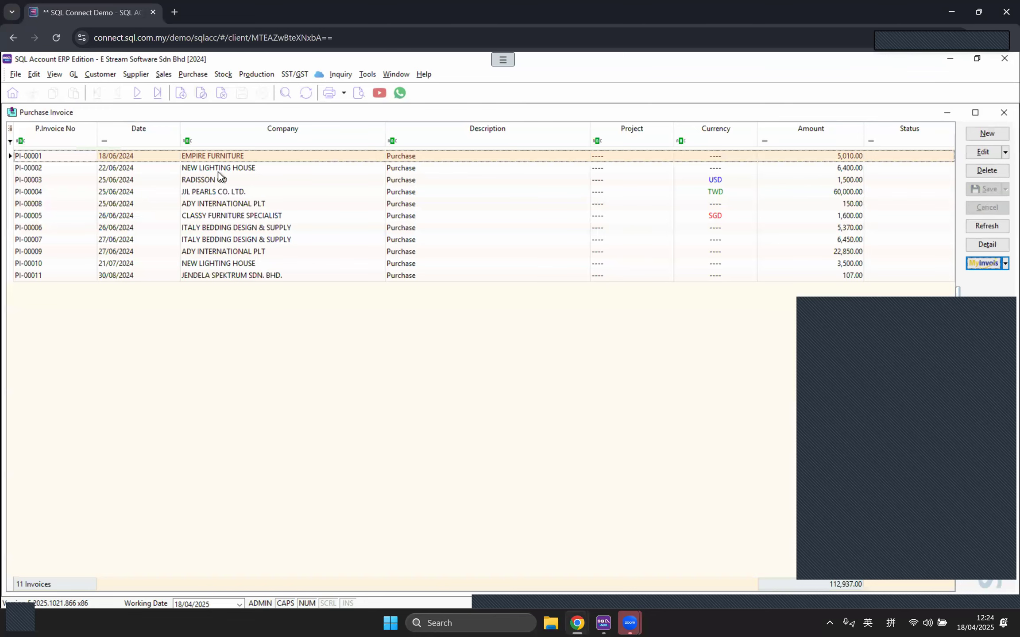
# Step: Close purchase invoice PI-00001 and the remaining customer window, then bring up Maintain Supplier
pyautogui.doubleClick(217, 159)
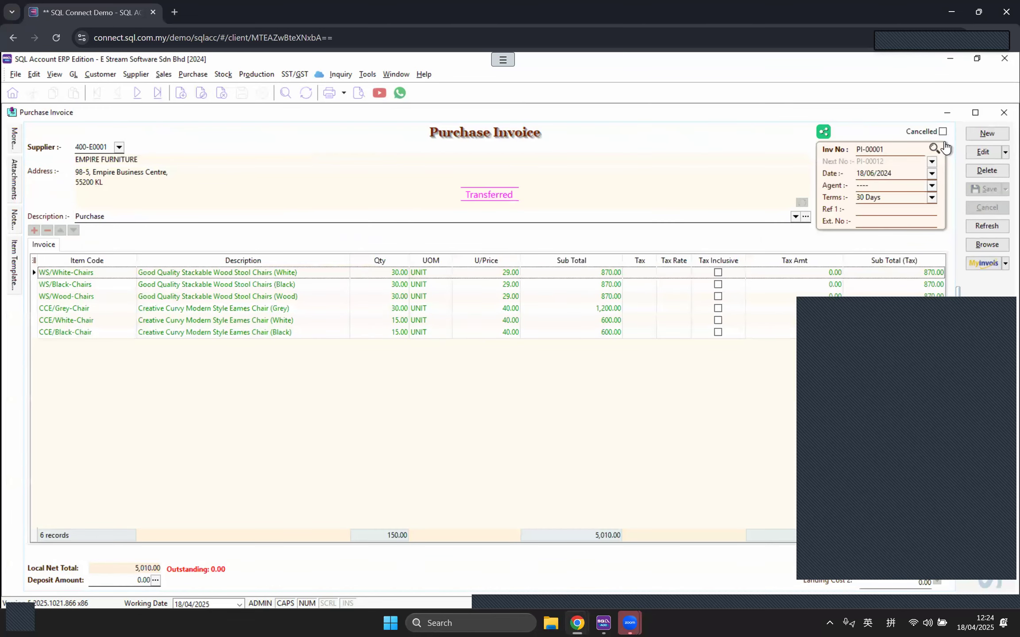
pyautogui.click(1004, 112)
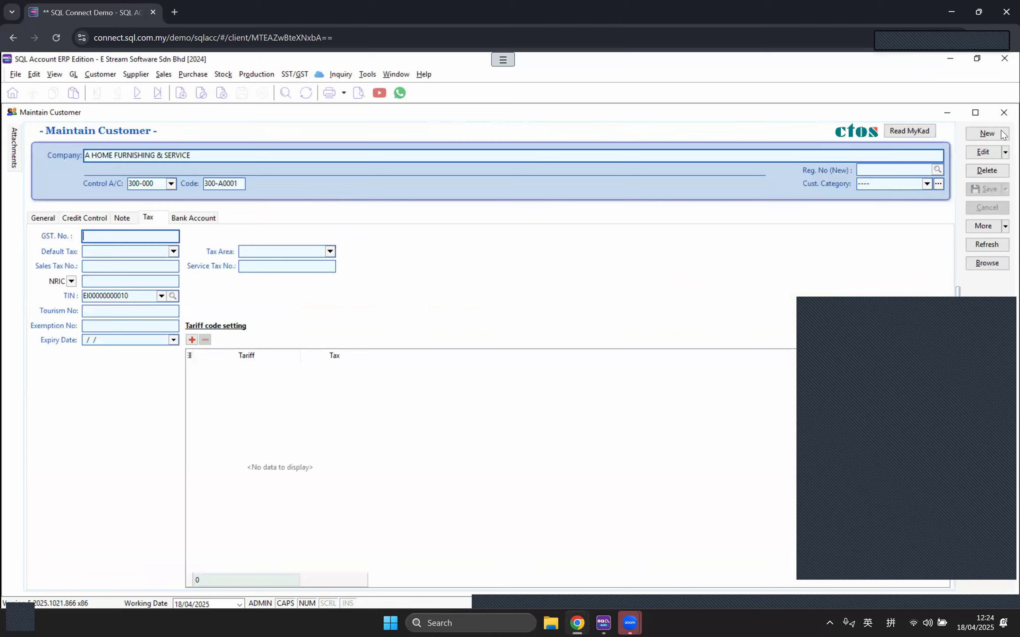
pyautogui.click(1003, 112)
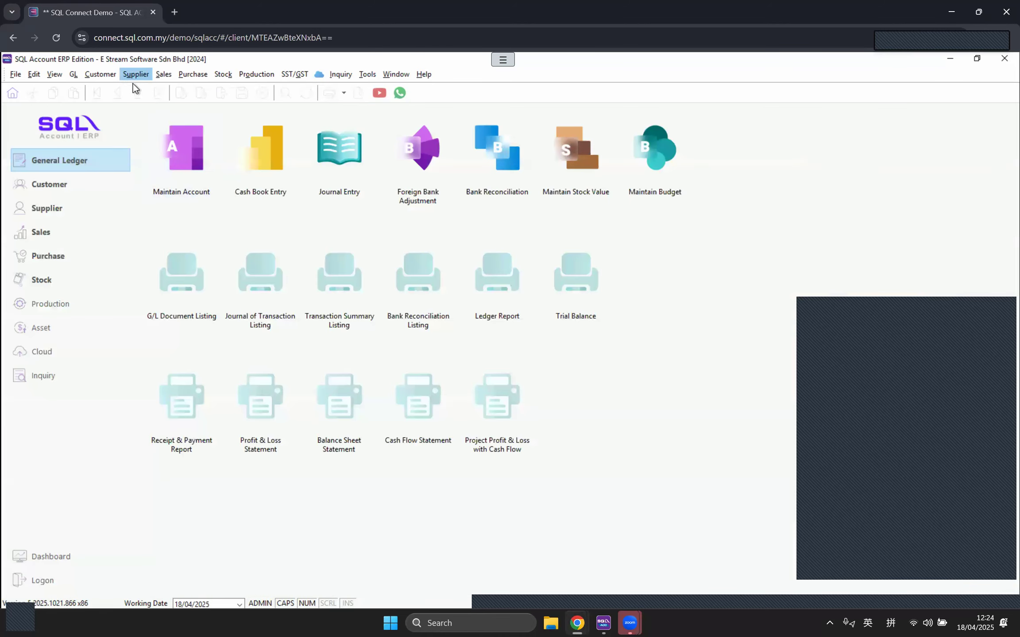
pyautogui.click(134, 75)
pyautogui.click(153, 88)
# Step: Open supplier ADY INTERNATIONAL PLT and check its submission options and code list, keeping None and 036 (Self-billed - Others)
pyautogui.doubleClick(106, 158)
pyautogui.click(448, 427)
pyautogui.moveTo(448, 427); pyautogui.dragTo(413, 426)
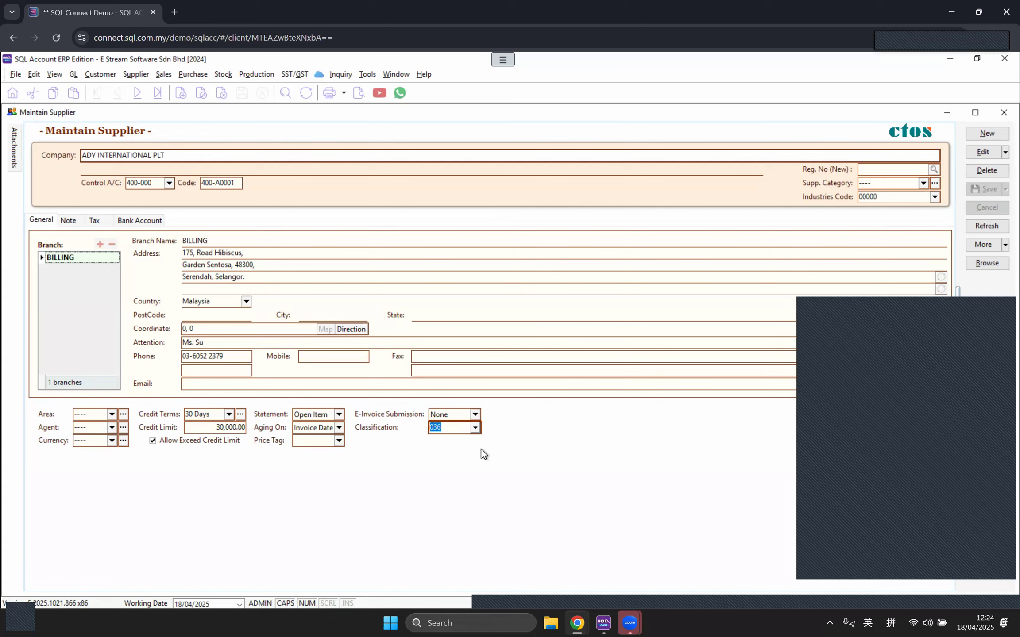
pyautogui.click(474, 414)
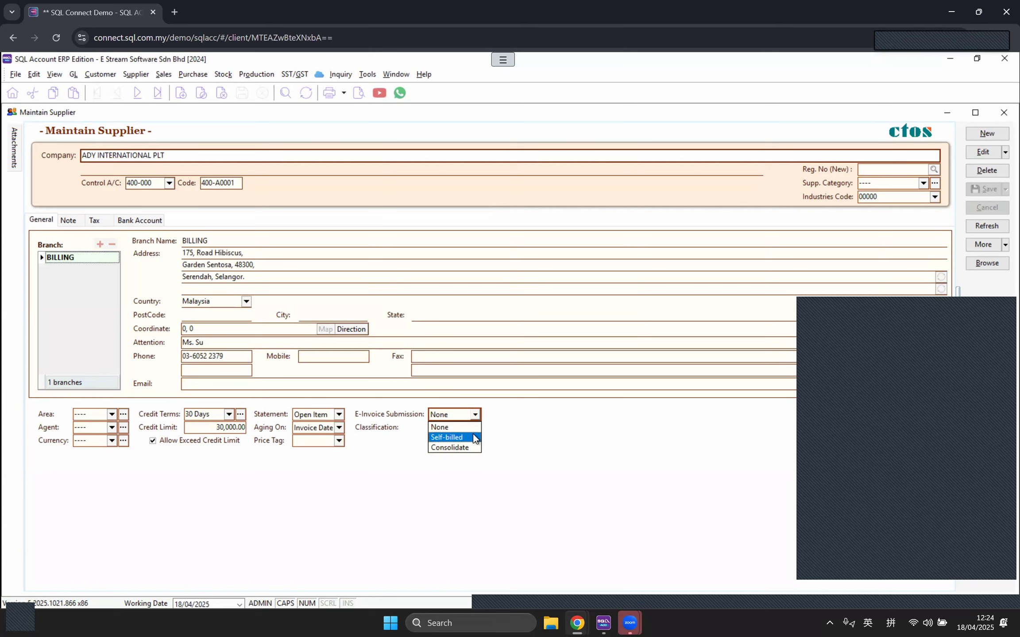
pyautogui.click(496, 463)
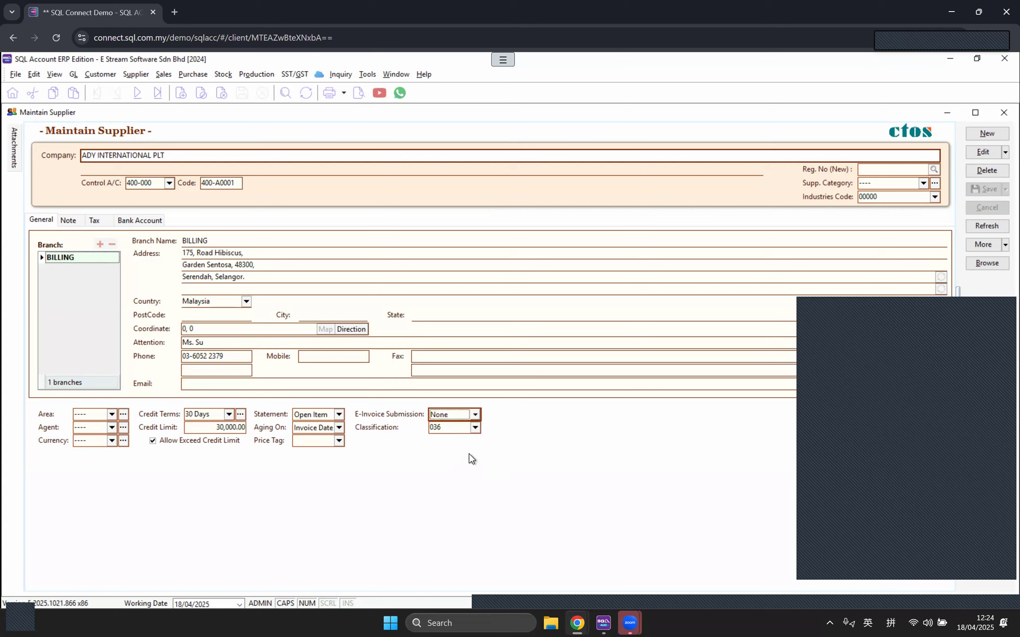
pyautogui.click(474, 428)
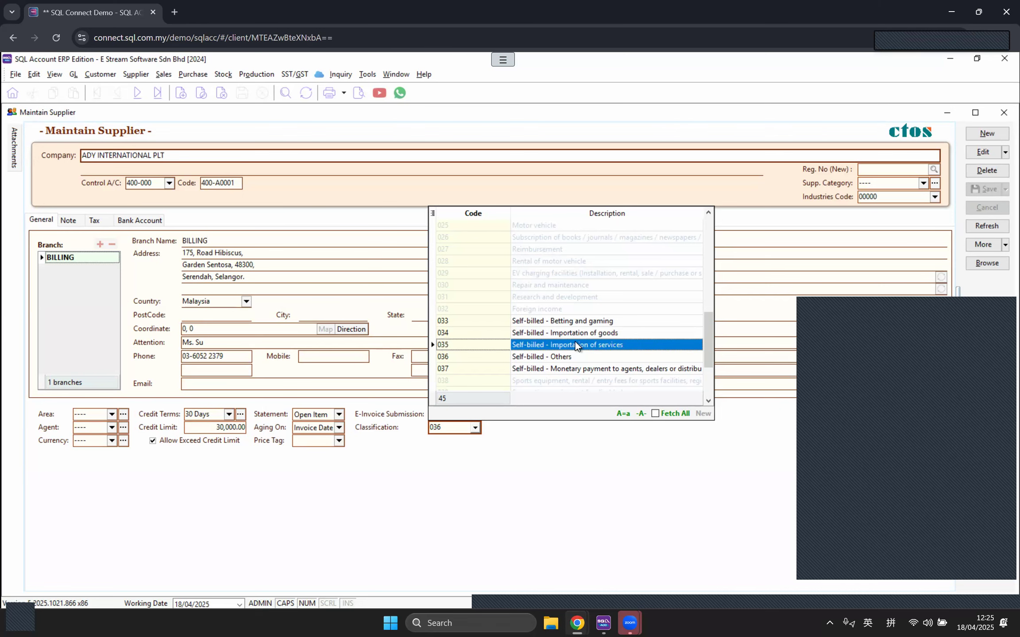
pyautogui.click(533, 471)
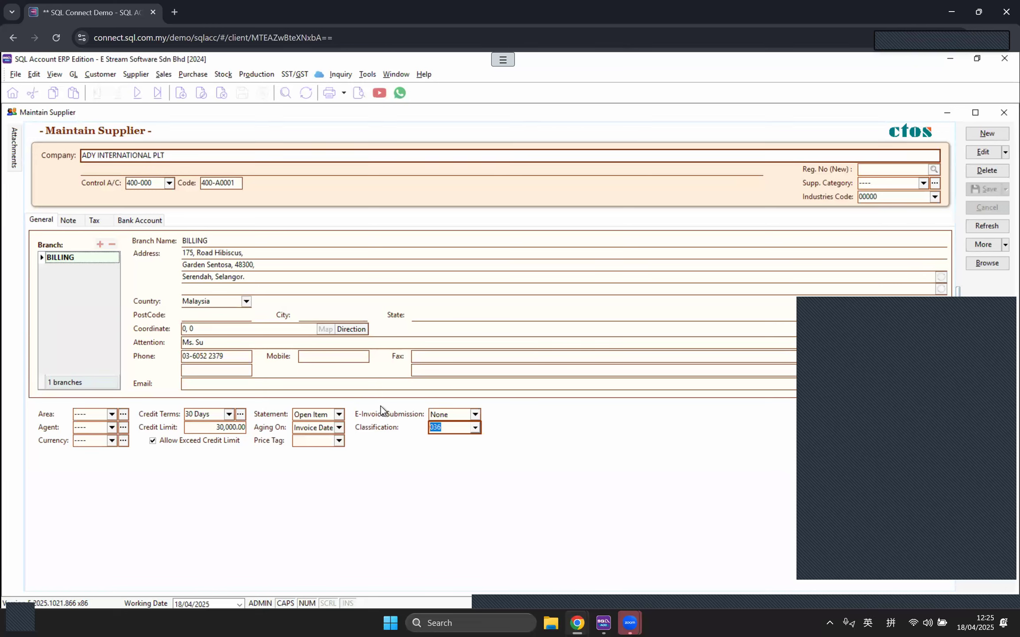
# Step: Close ADY INTERNATIONAL PLT and open CLASSY FURNITURE SPECIALIST from the supplier list
pyautogui.click(1003, 113)
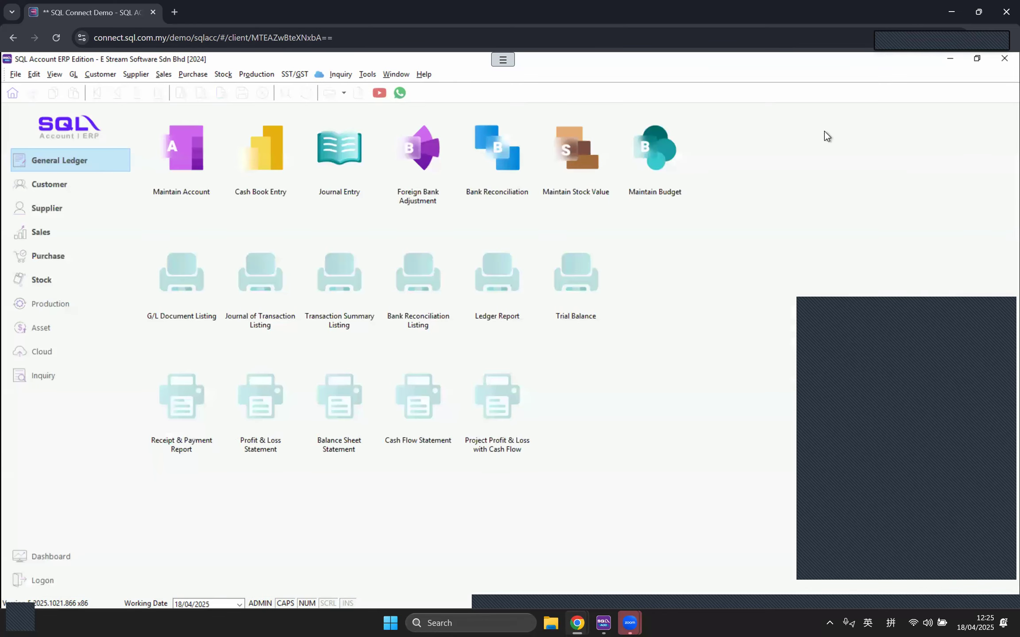
pyautogui.click(133, 75)
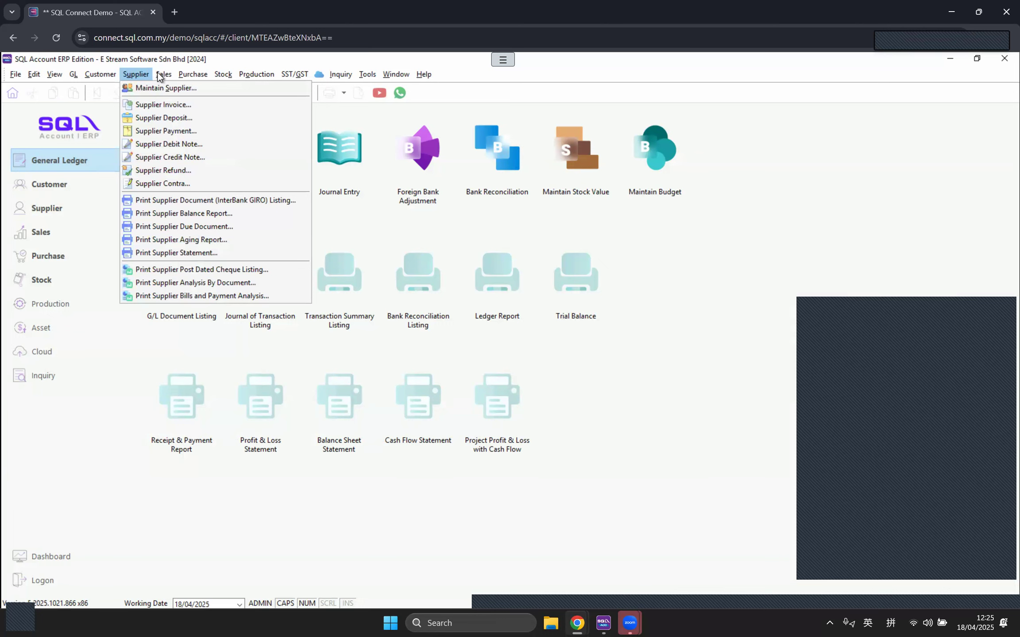
pyautogui.moveTo(160, 76)
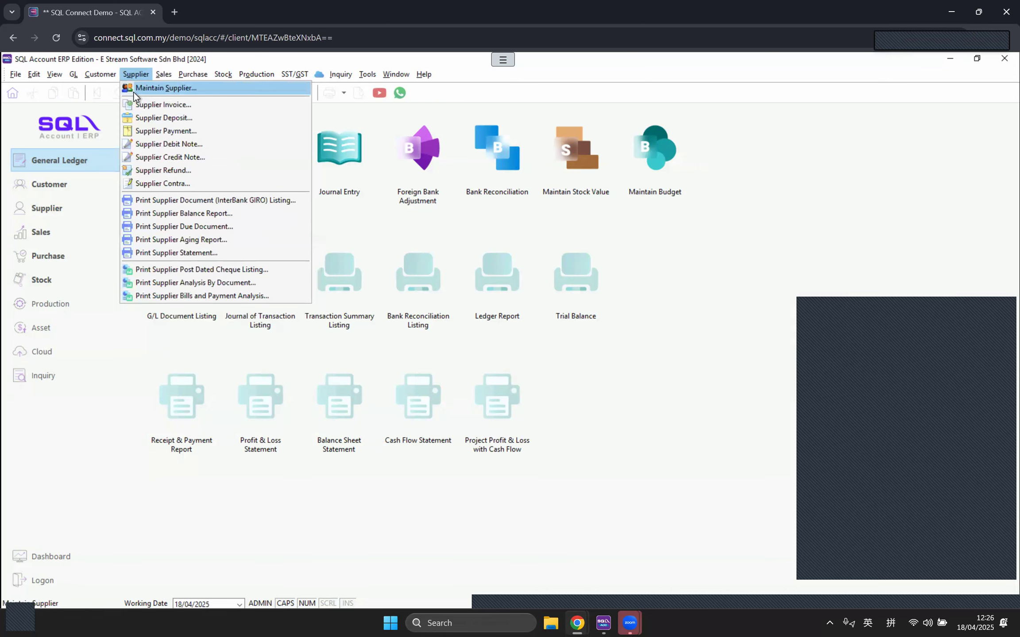
pyautogui.click(149, 88)
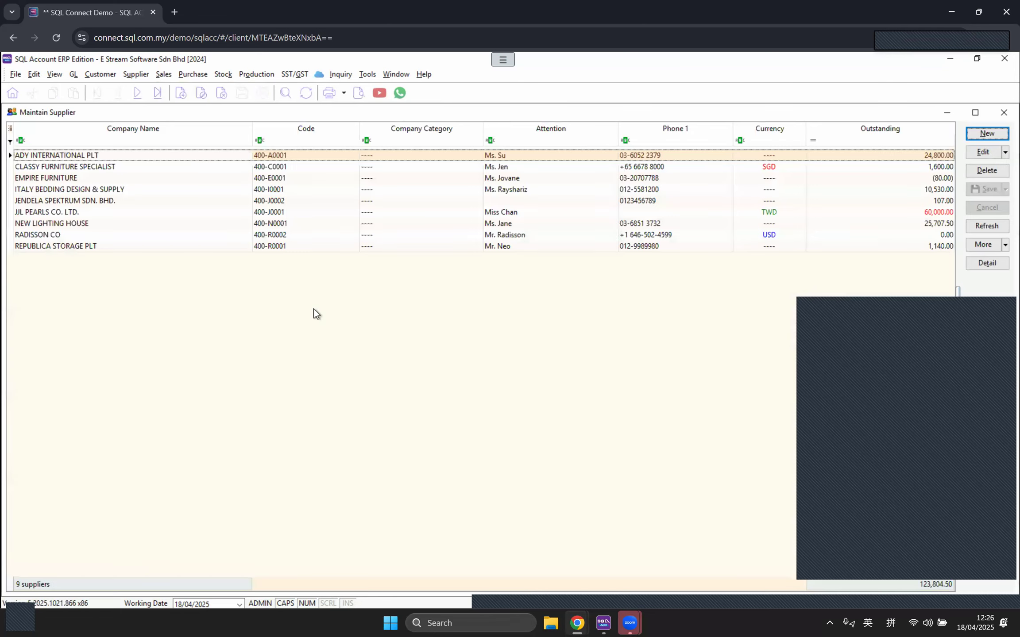
pyautogui.click(676, 168)
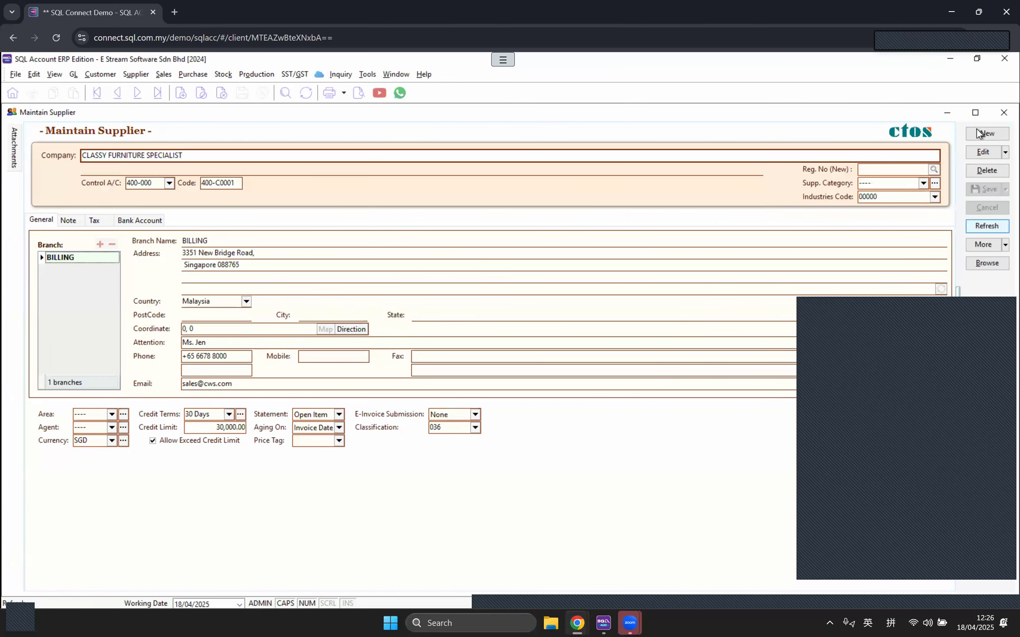
# Step: Set CLASSY FURNITURE SPECIALIST's e-invoice submission to Self-billed with classification 036, then save and close
pyautogui.click(983, 152)
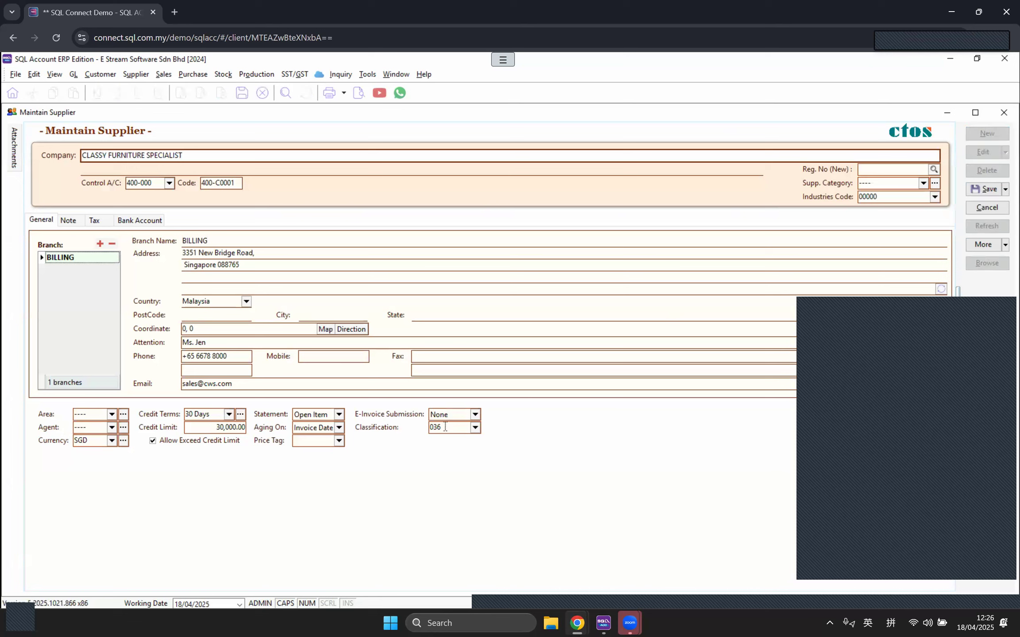
pyautogui.click(472, 417)
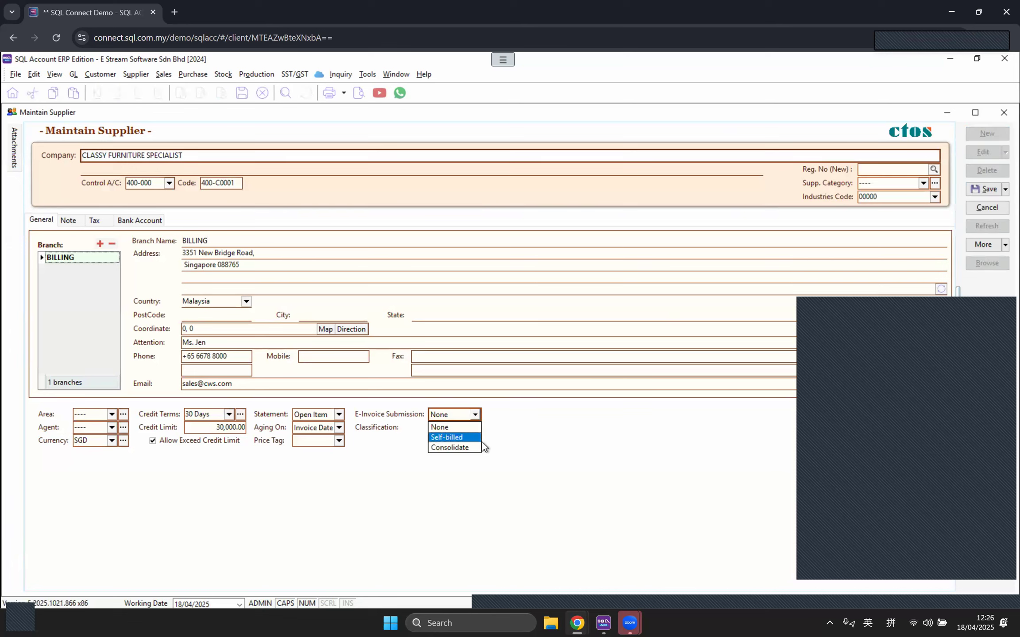
pyautogui.click(471, 437)
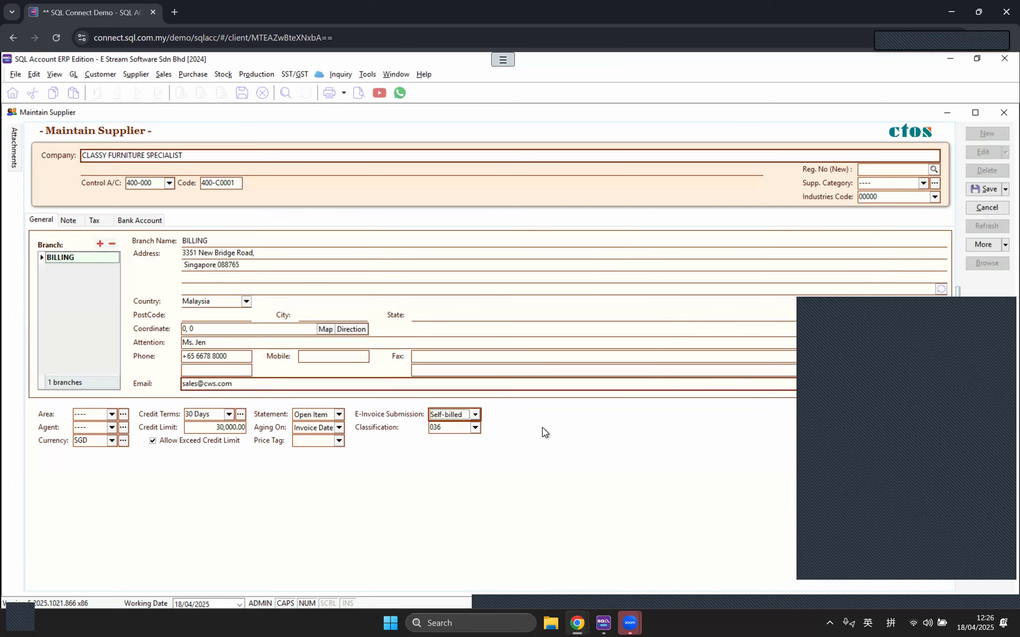
pyautogui.click(476, 427)
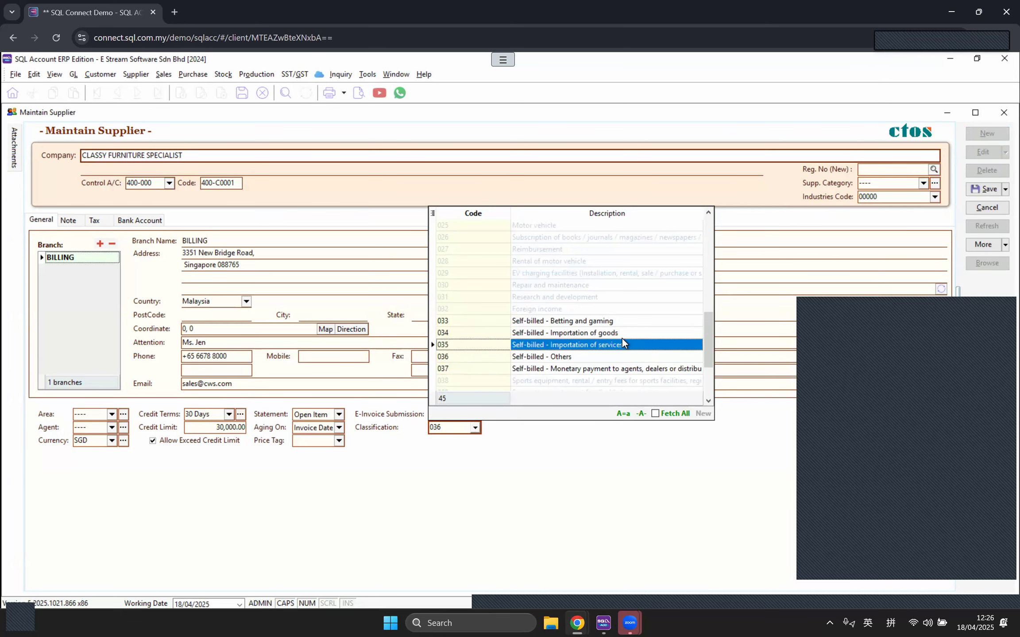
pyautogui.click(473, 428)
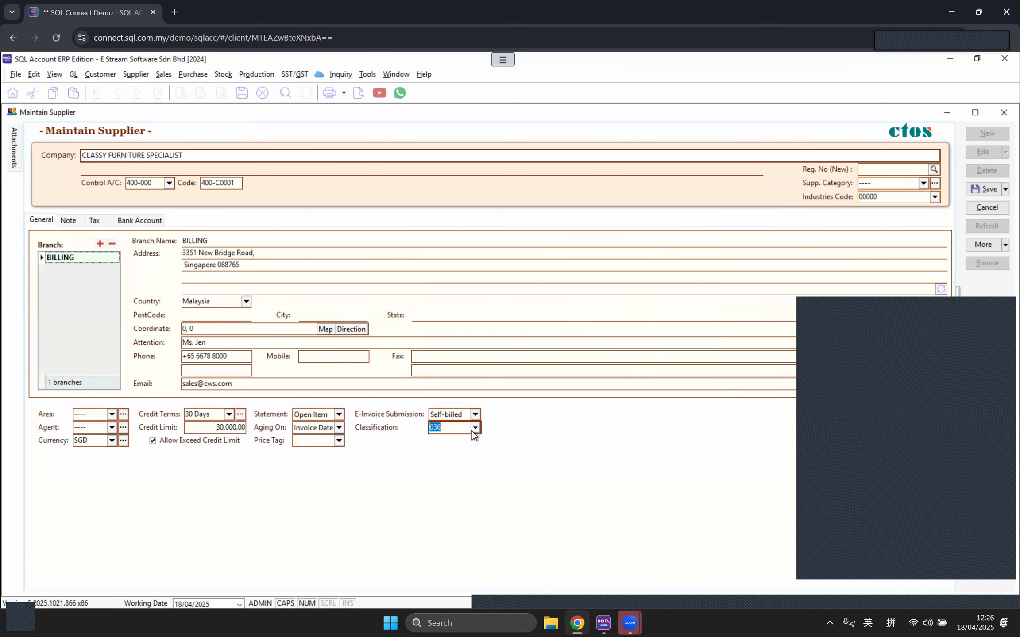
pyautogui.click(985, 189)
pyautogui.click(1004, 113)
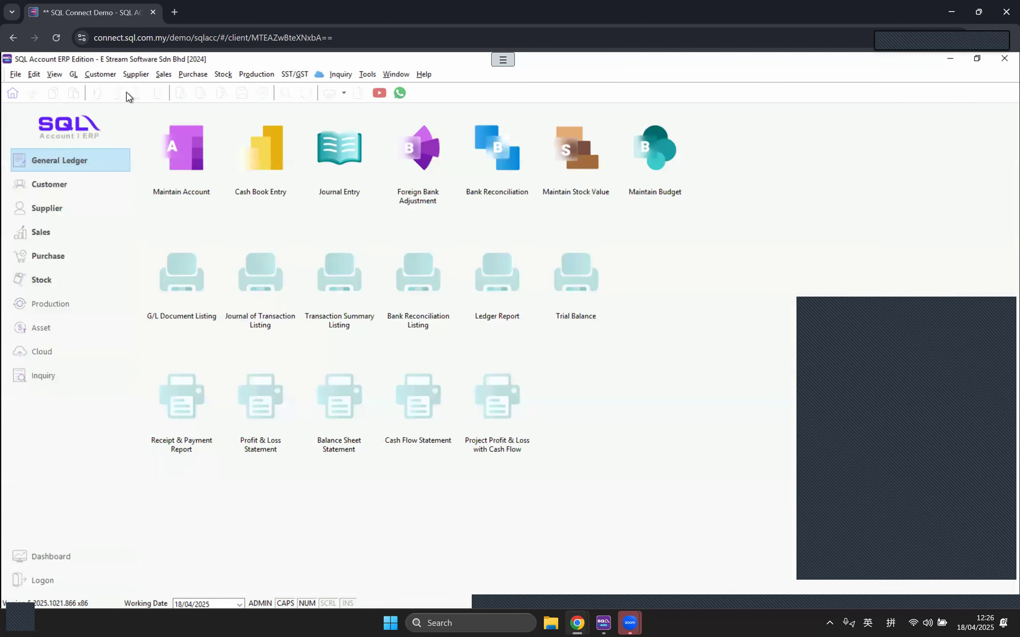
# Step: Start a new purchase invoice with CLASSY FURNITURE SPECIALIST as the supplier
pyautogui.click(191, 77)
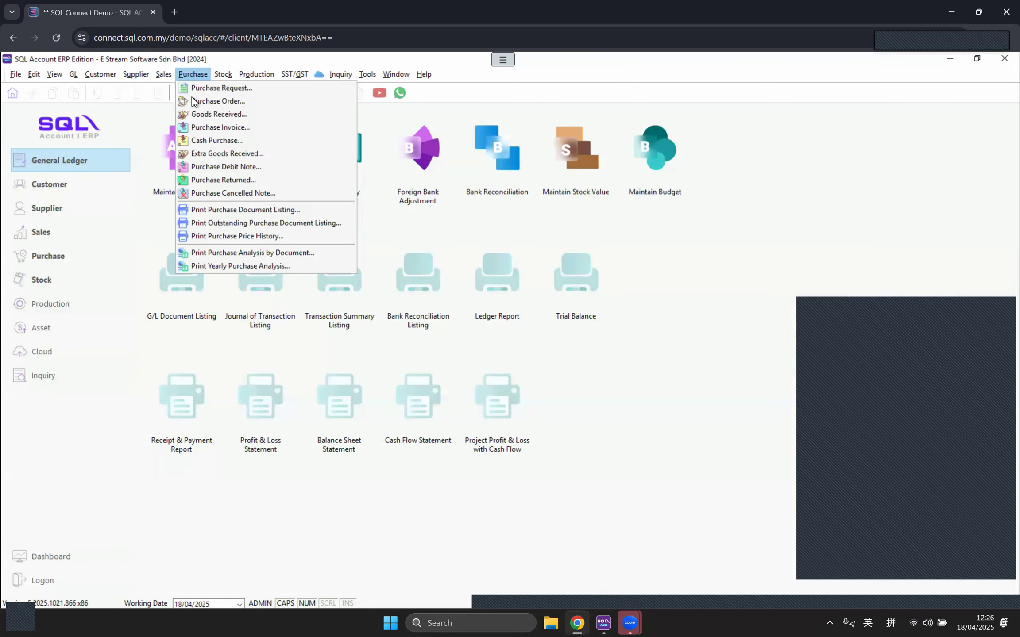
pyautogui.click(198, 136)
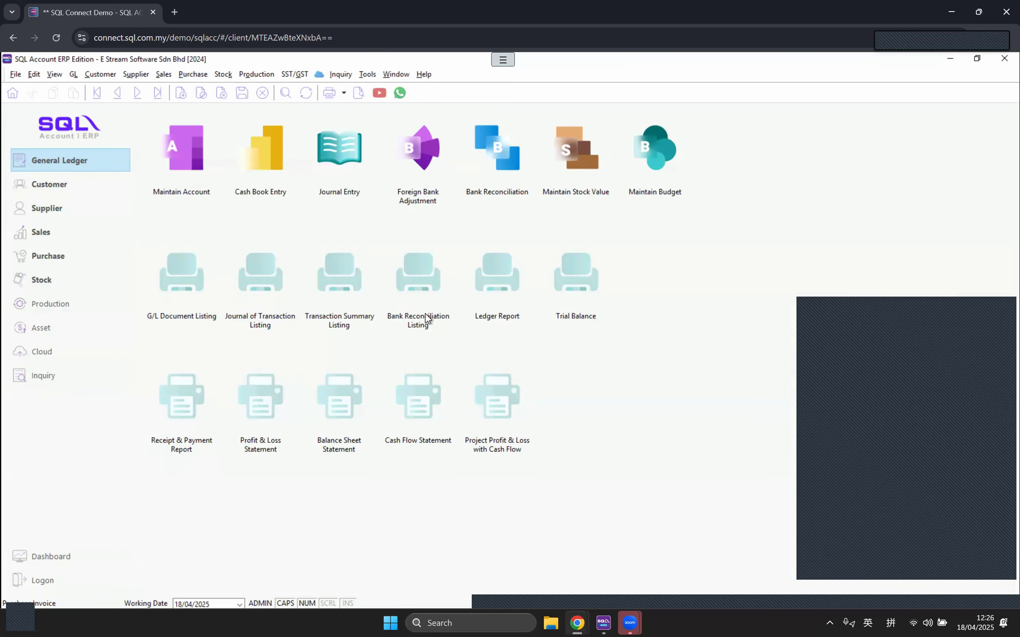
pyautogui.click(987, 133)
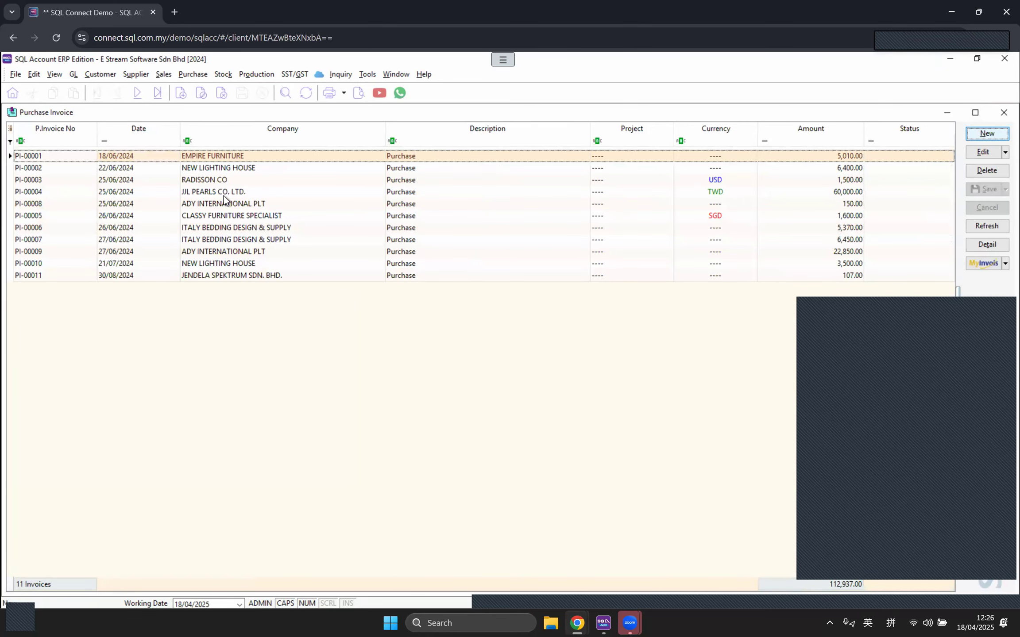
pyautogui.click(119, 148)
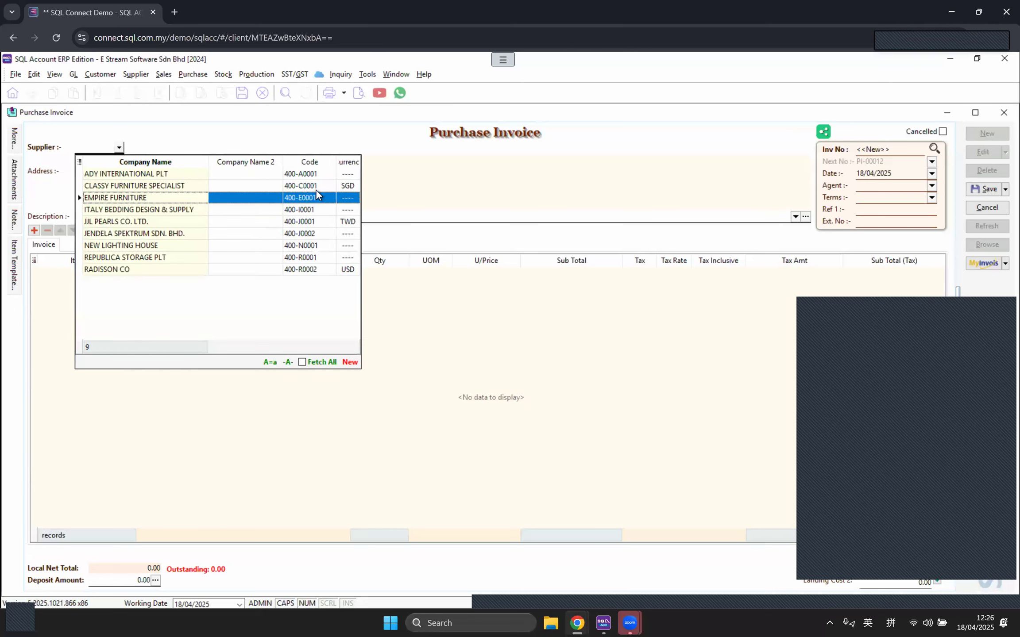
pyautogui.click(292, 189)
# Step: Add item BOM-01/Black with quantity 10 to the invoice
pyautogui.click(38, 233)
pyautogui.click(122, 277)
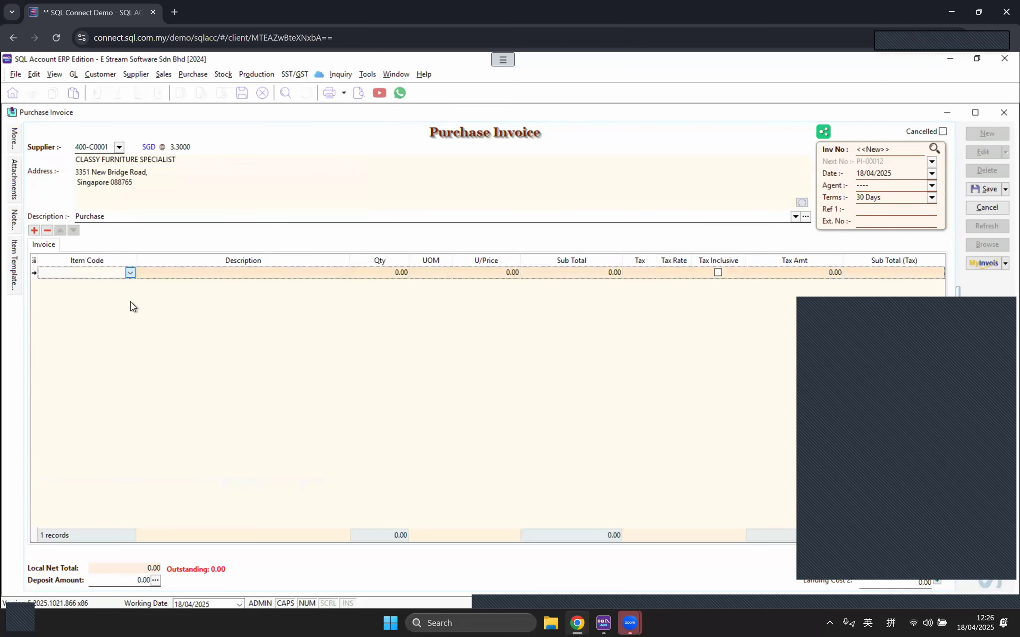
pyautogui.click(130, 273)
pyautogui.doubleClick(129, 298)
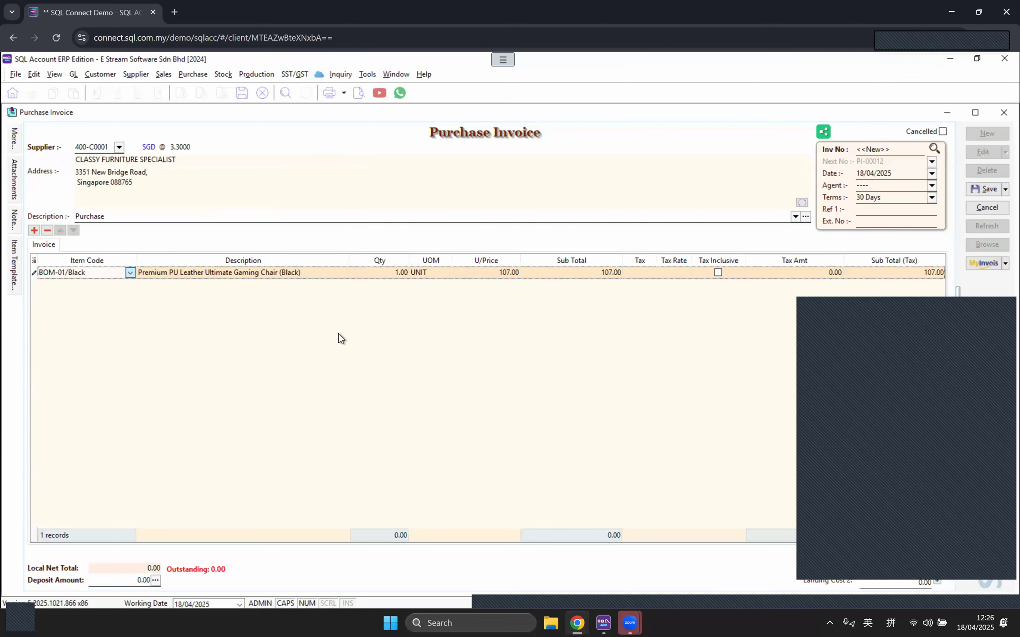
pyautogui.click(377, 274)
pyautogui.write('10')
pyautogui.press('Tab')
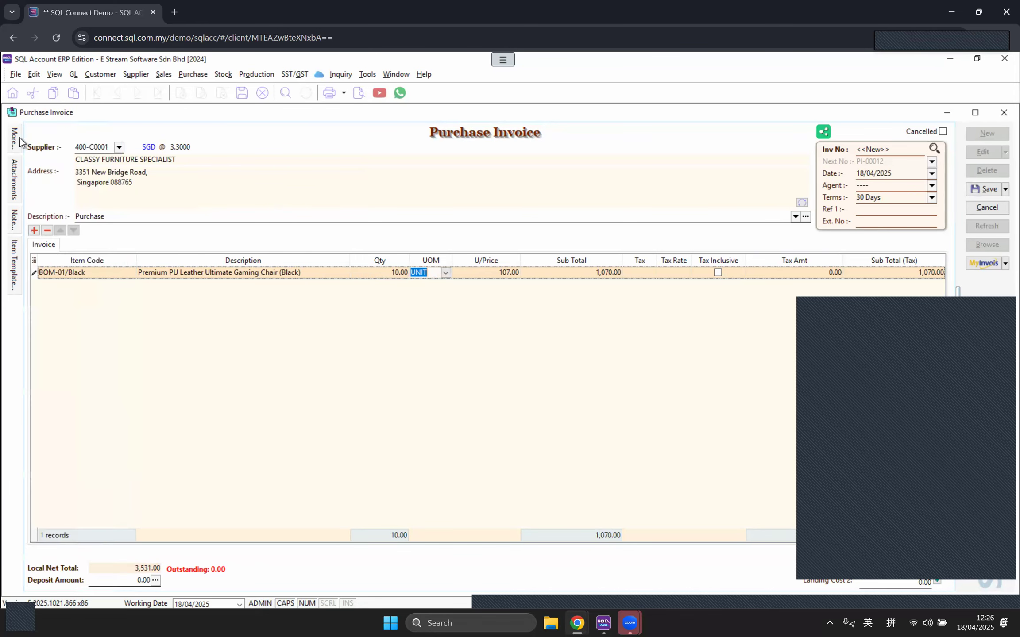
# Step: Review the MyInvois section of the invoice's More panel, then close the panel
pyautogui.moveTo(14, 140)
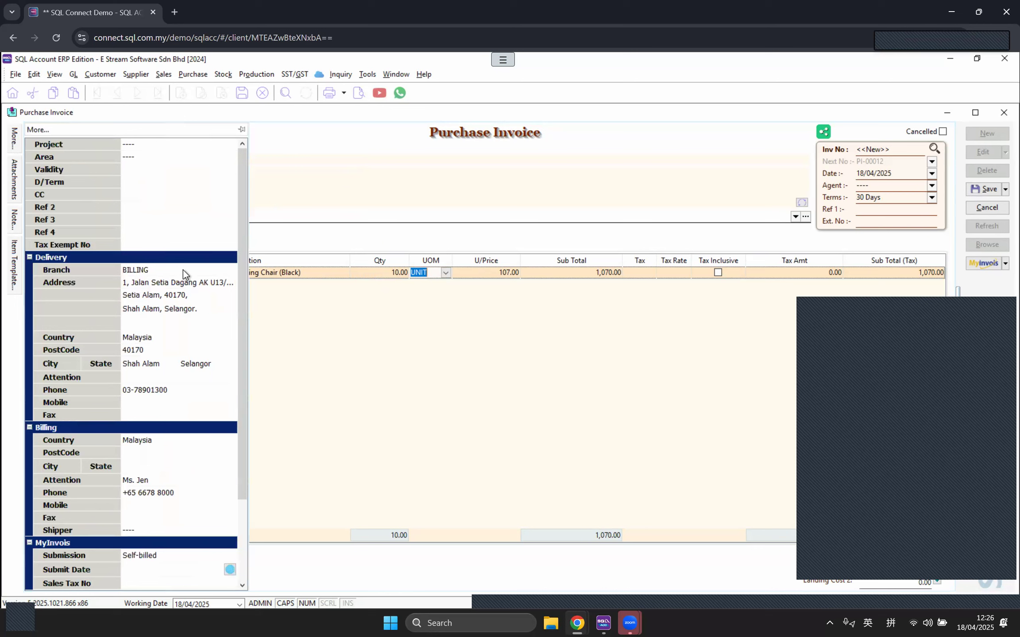
pyautogui.scroll(-3, 183, 269)
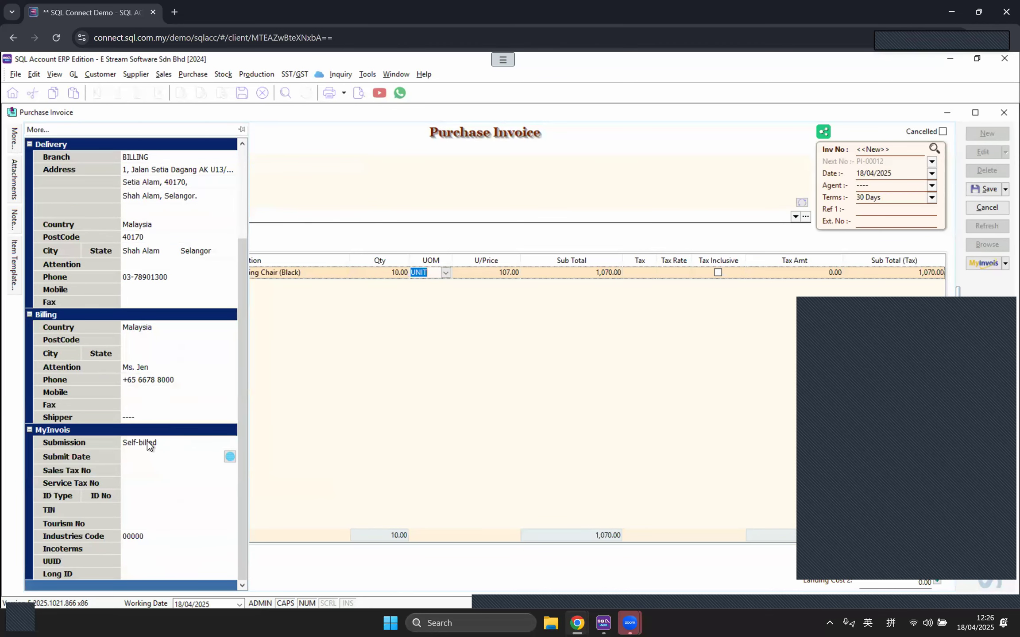
pyautogui.scroll(3, 161, 427)
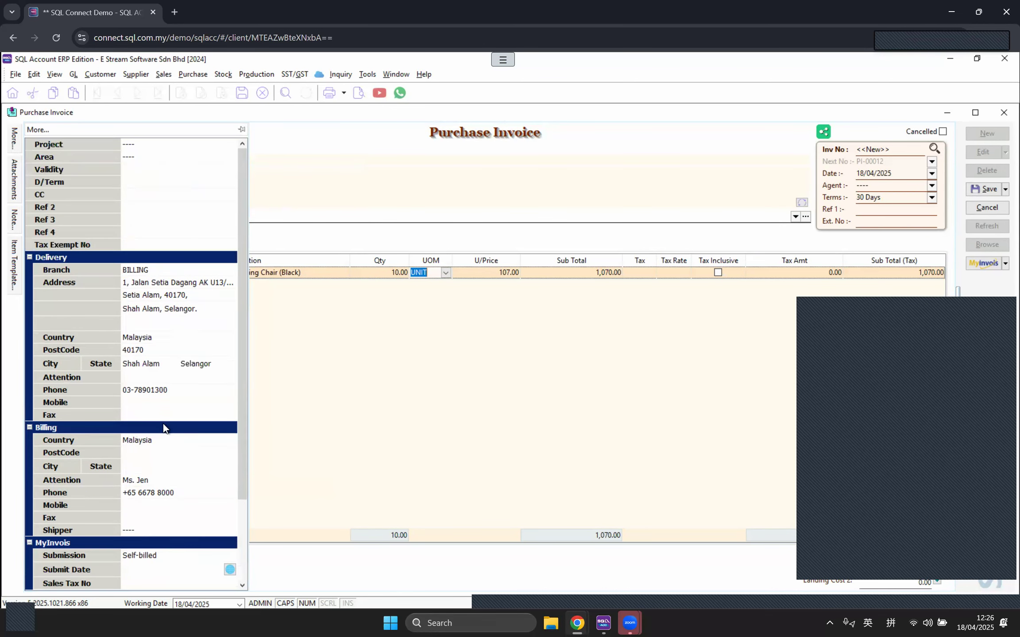
pyautogui.scroll(-1, 166, 345)
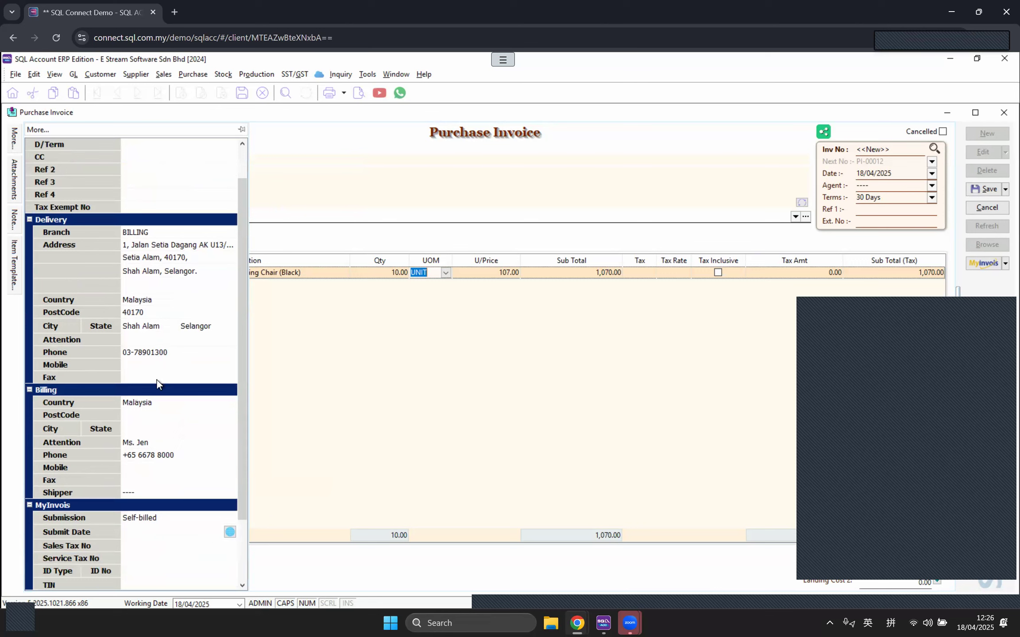
pyautogui.scroll(-2, 157, 380)
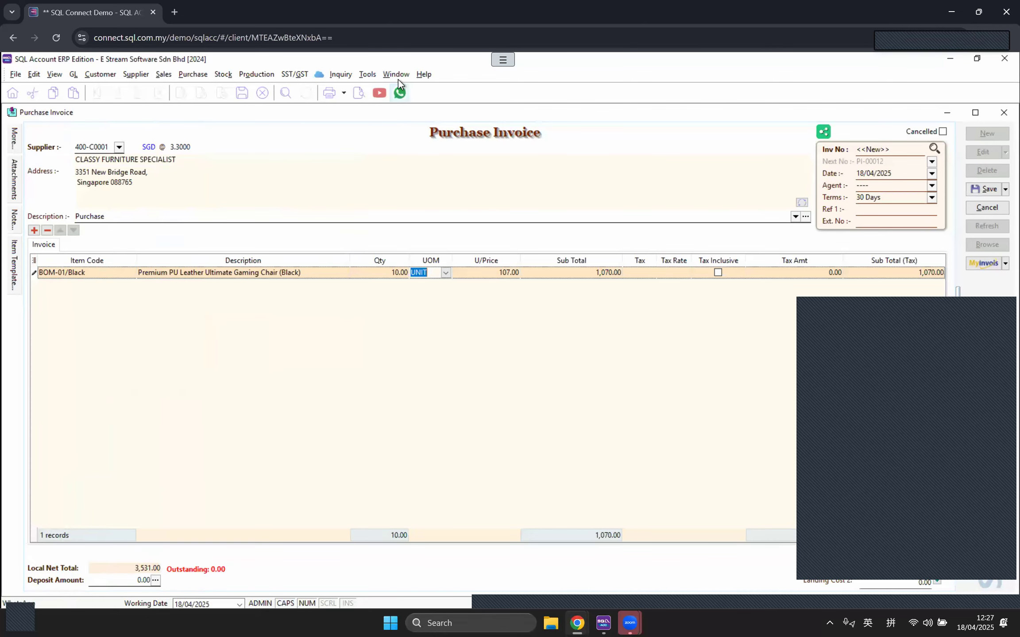
pyautogui.click(396, 75)
pyautogui.click(134, 72)
pyautogui.click(142, 89)
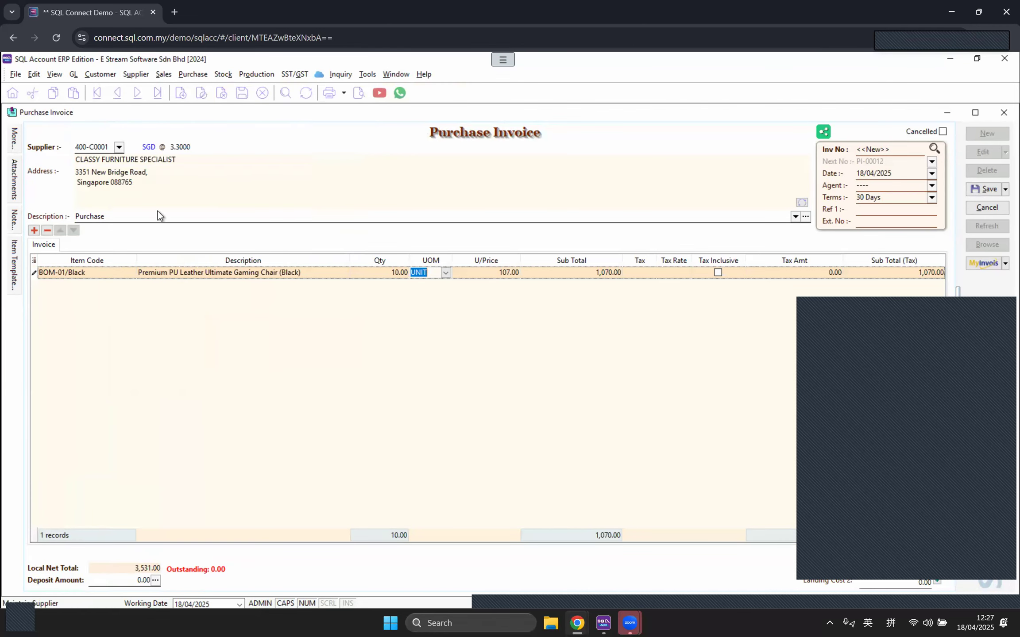
pyautogui.doubleClick(98, 168)
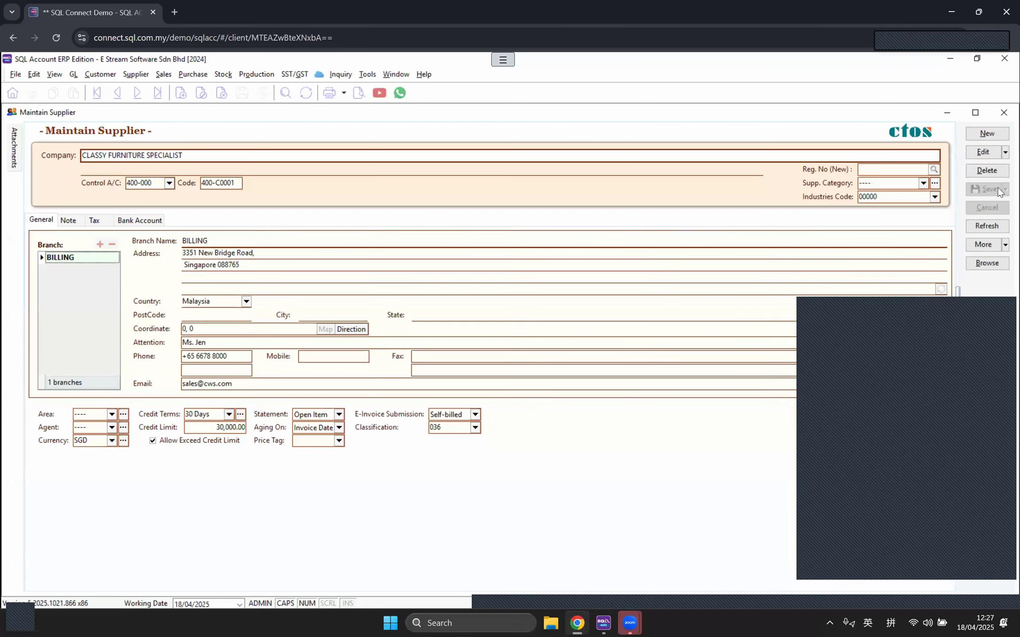
pyautogui.click(968, 154)
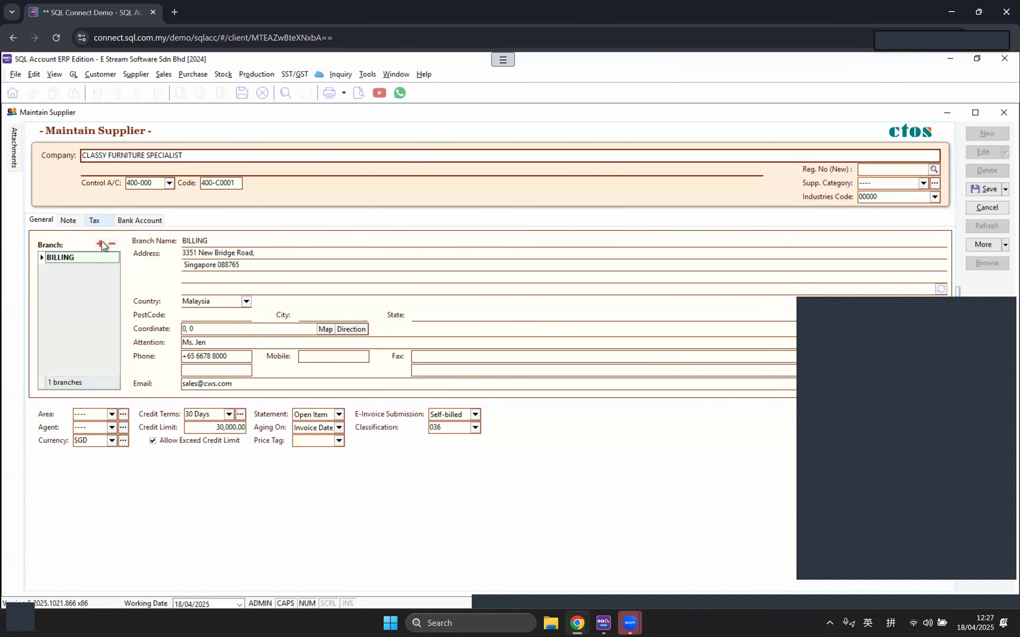
pyautogui.click(95, 220)
pyautogui.click(158, 300)
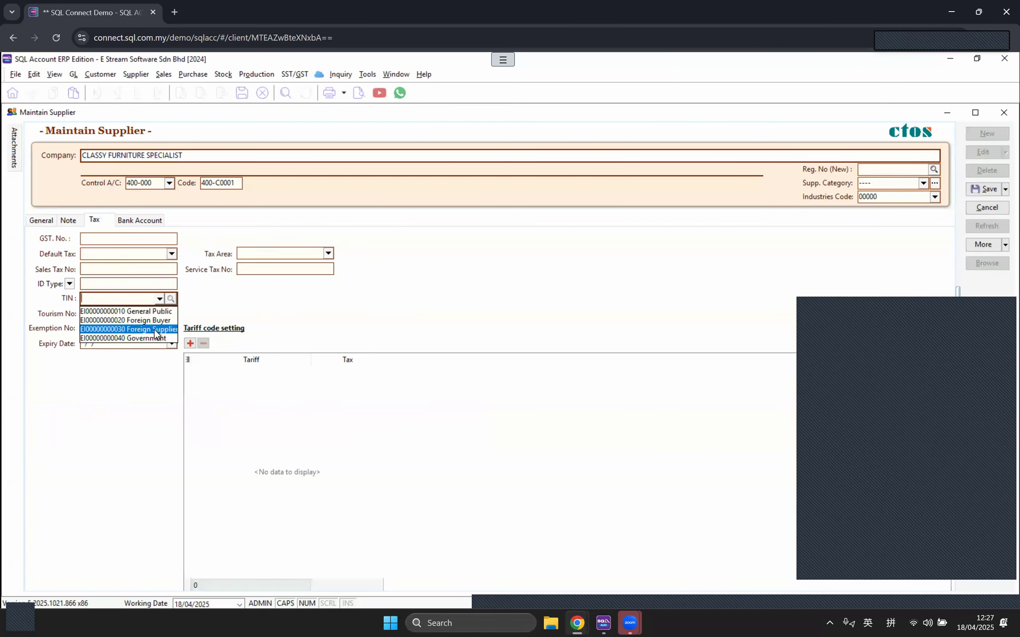
pyautogui.click(149, 329)
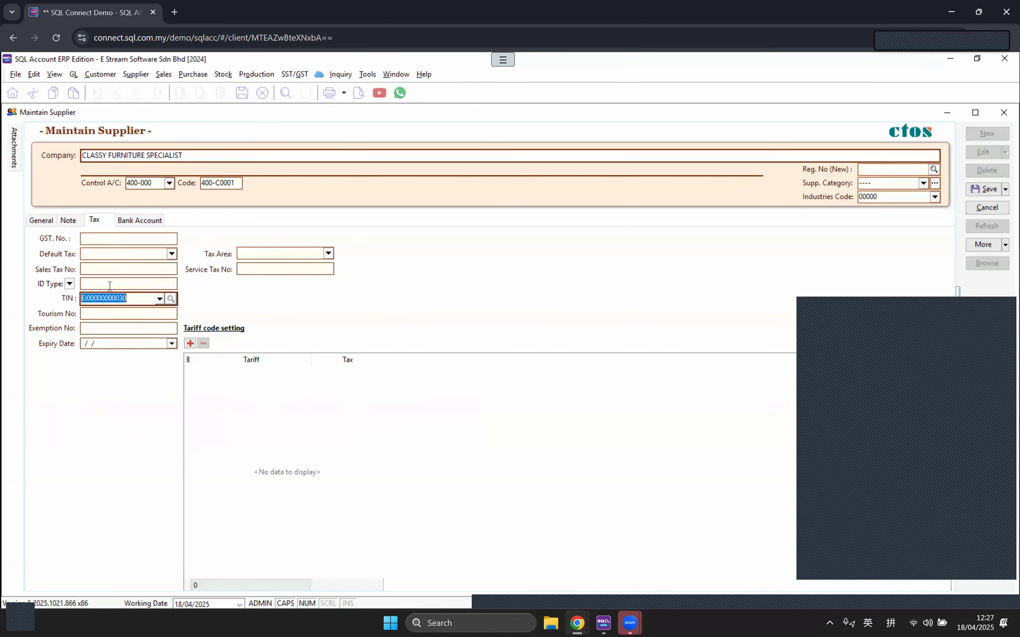
pyautogui.click(983, 189)
pyautogui.click(1002, 114)
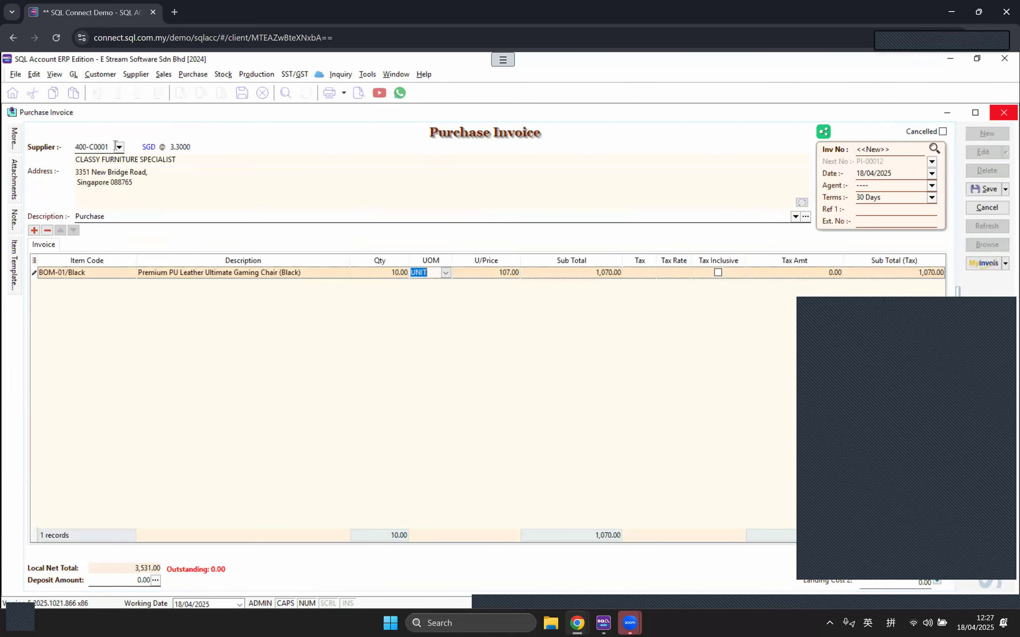
pyautogui.click(120, 150)
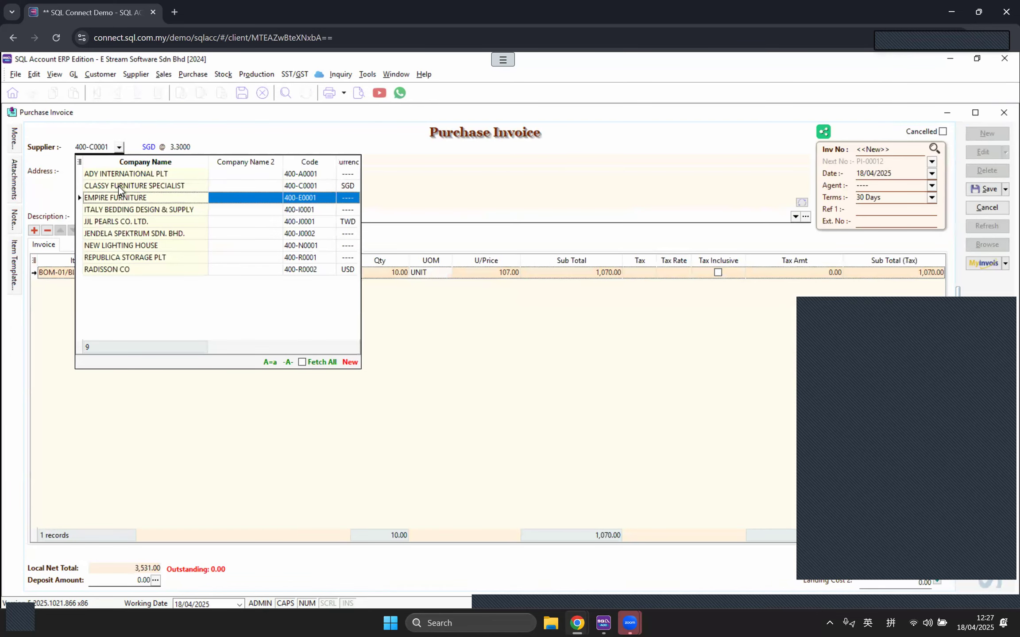
pyautogui.click(114, 186)
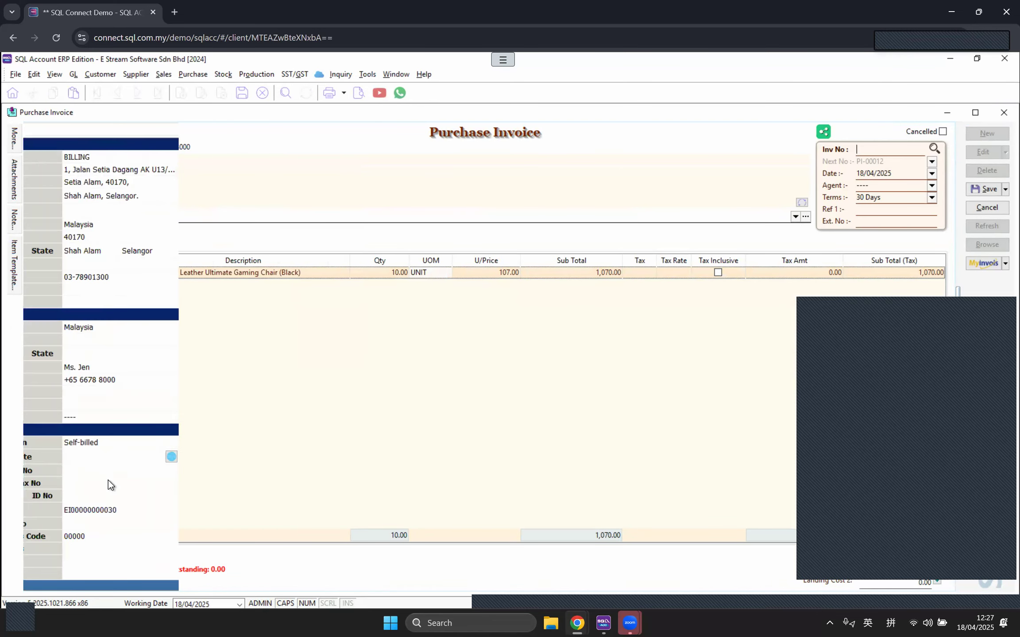
pyautogui.click(164, 511)
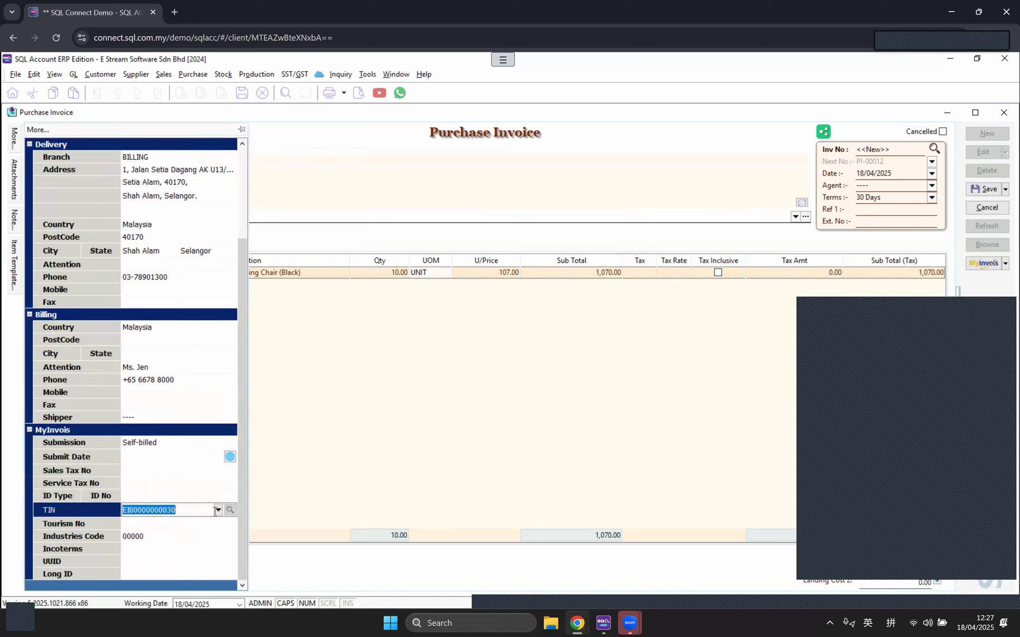
pyautogui.click(218, 510)
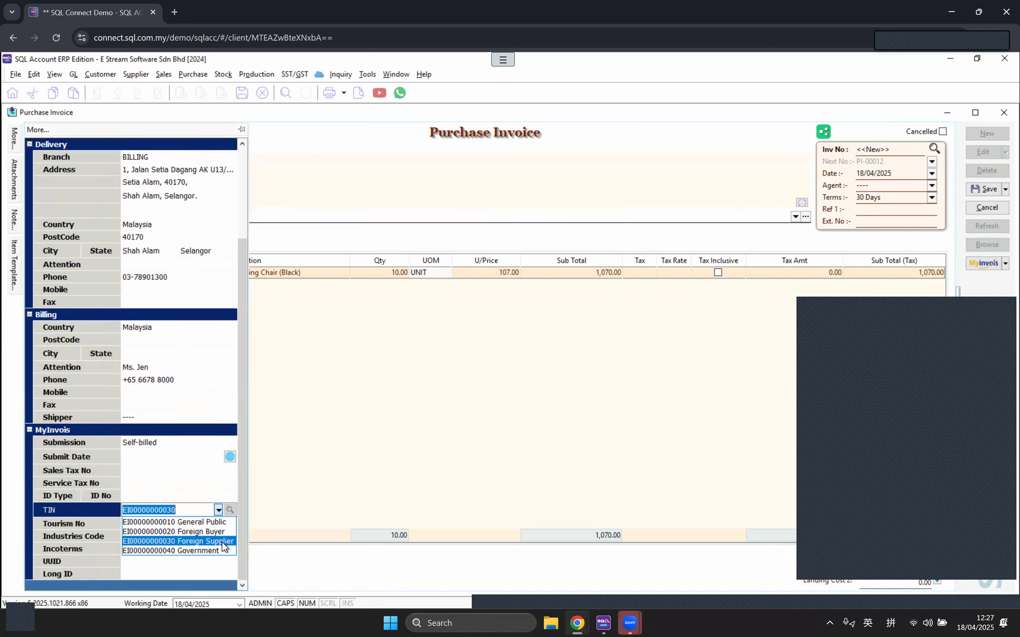
pyautogui.click(219, 510)
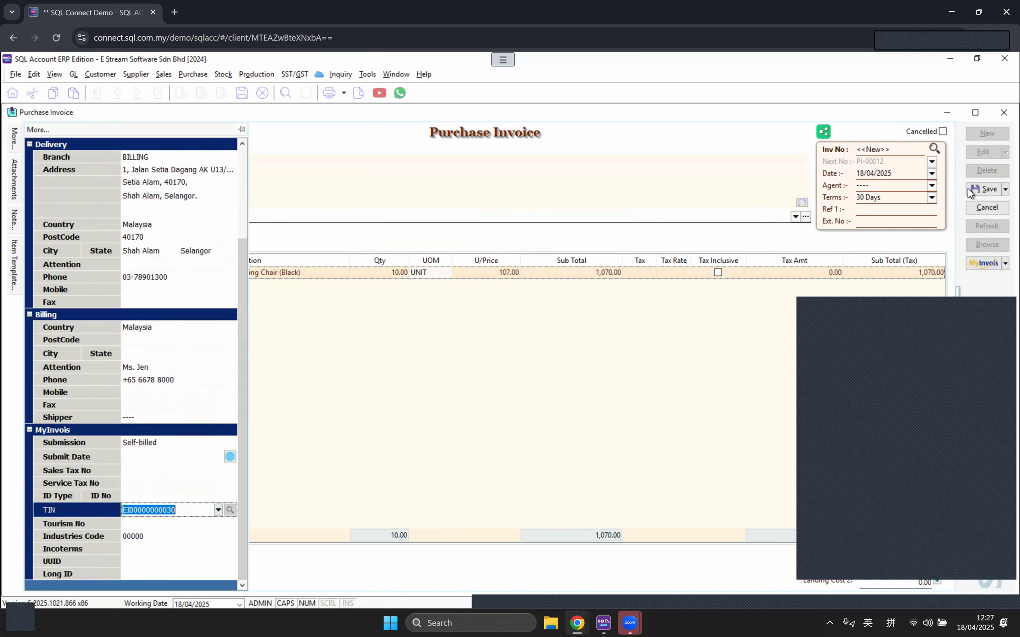
pyautogui.click(983, 189)
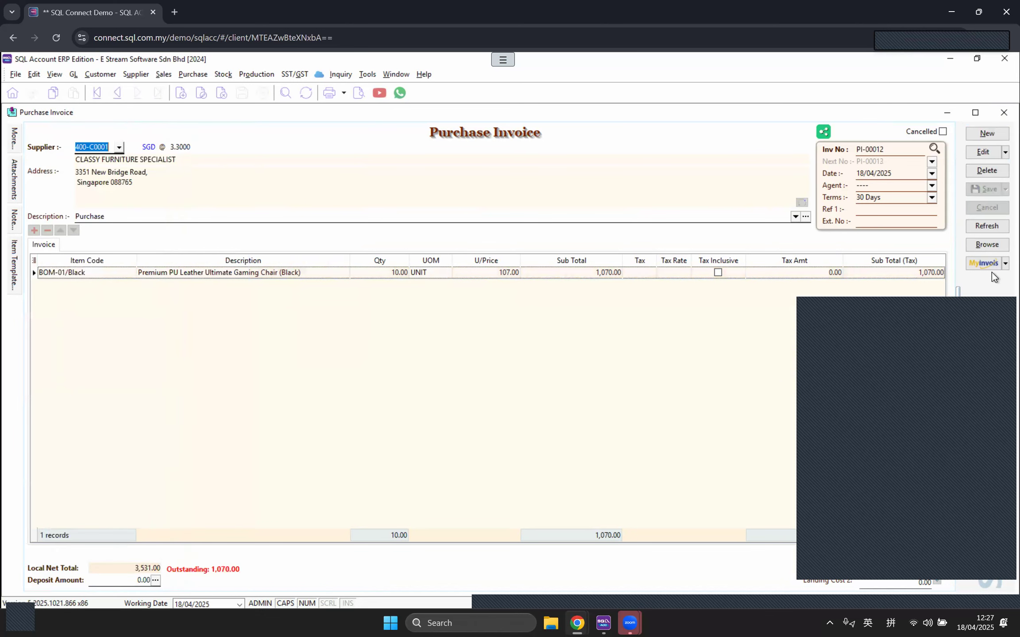
# Step: Submit PI-00012 as a sandbox e-invoice, dismiss the status window, and return to Browse
pyautogui.click(1005, 264)
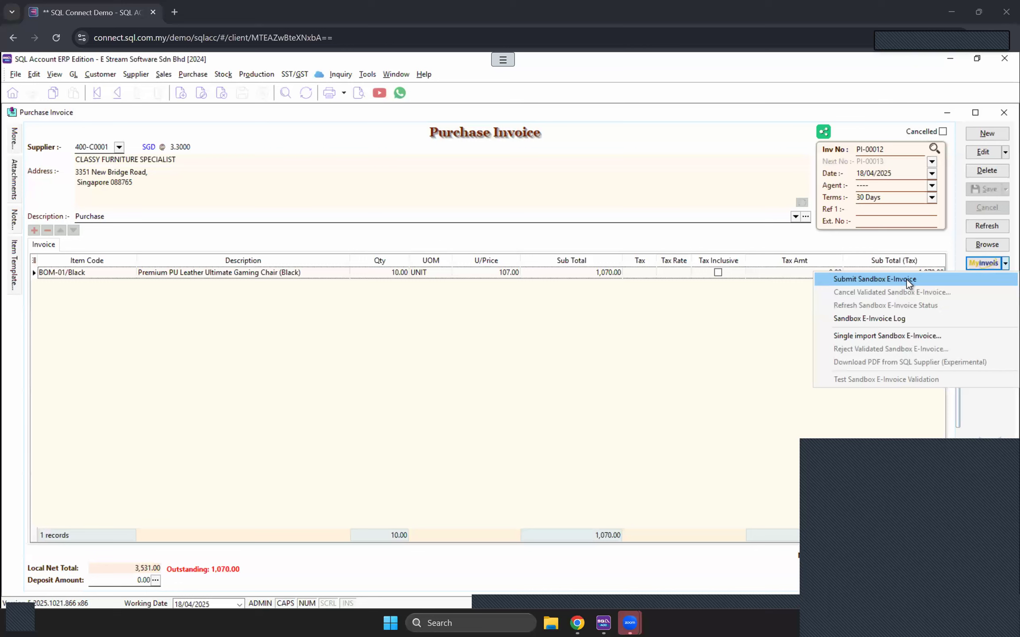
pyautogui.click(908, 279)
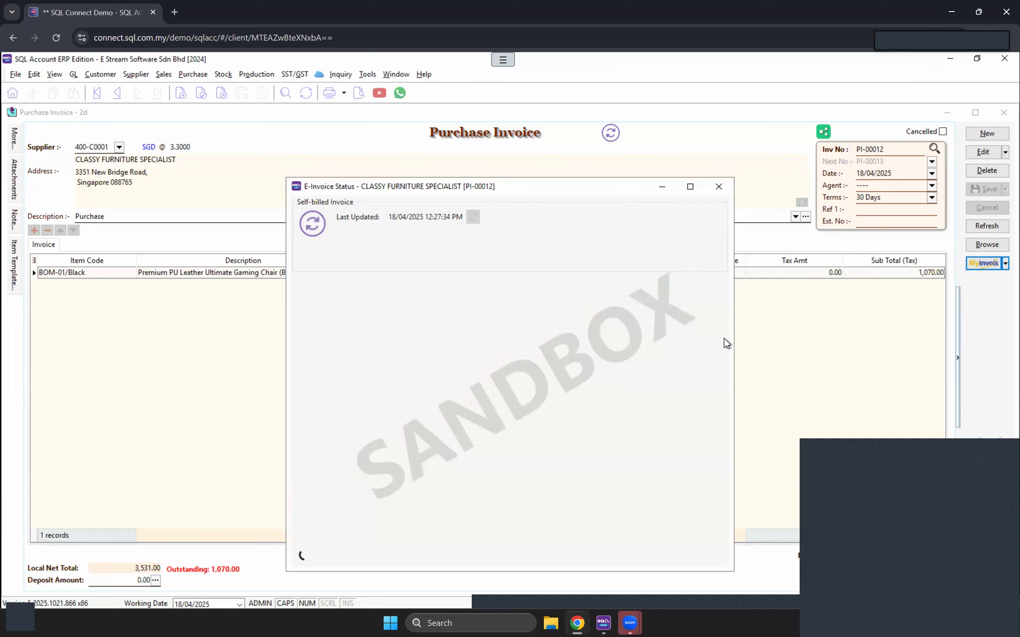
pyautogui.moveTo(489, 188); pyautogui.dragTo(480, 142)
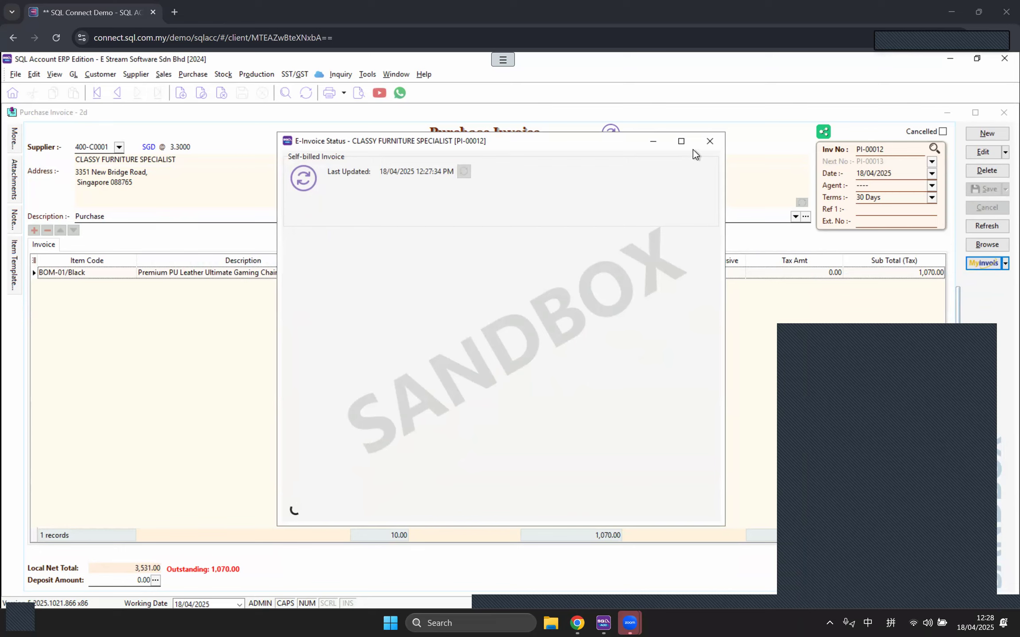
pyautogui.click(708, 143)
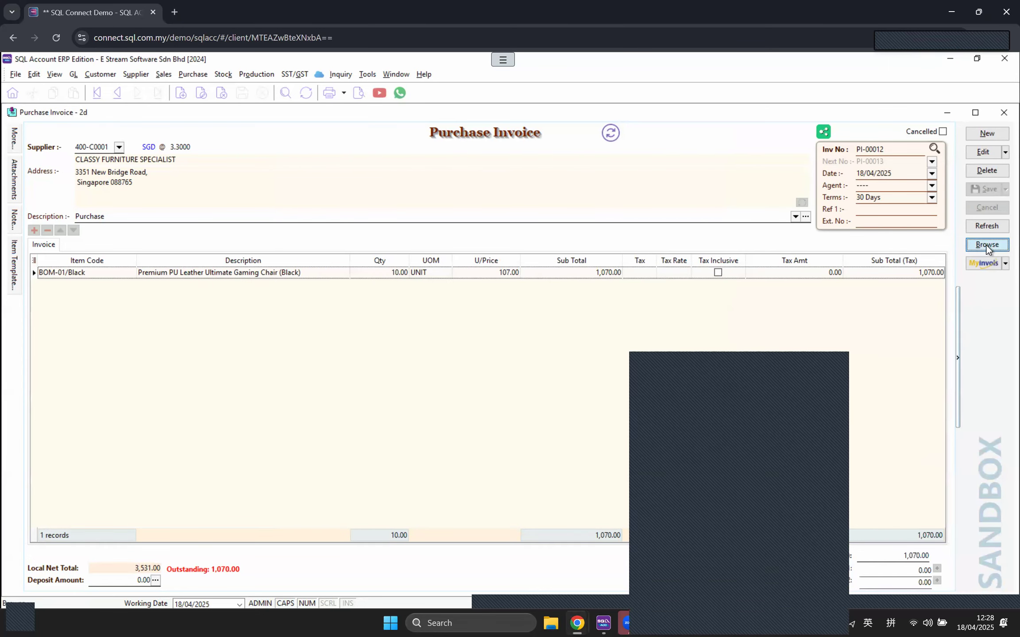
pyautogui.click(987, 245)
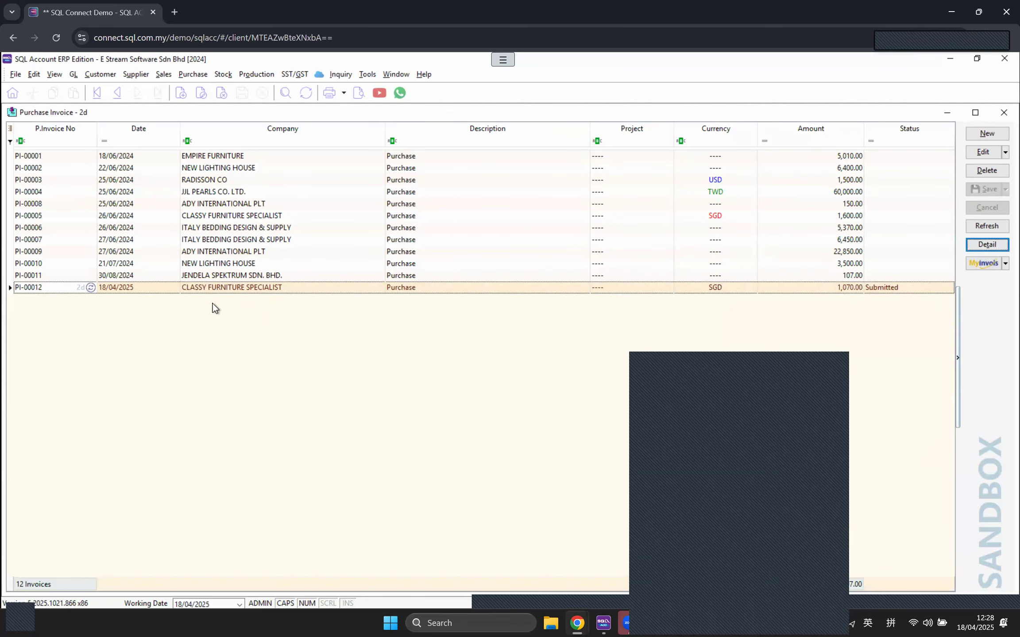
pyautogui.click(1003, 265)
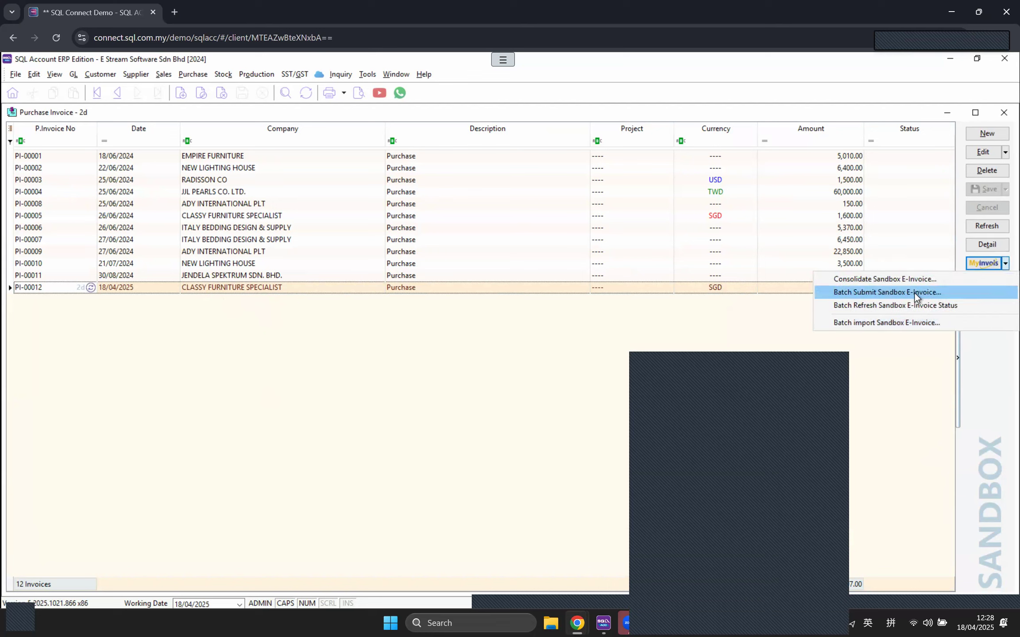
pyautogui.click(914, 293)
pyautogui.click(289, 249)
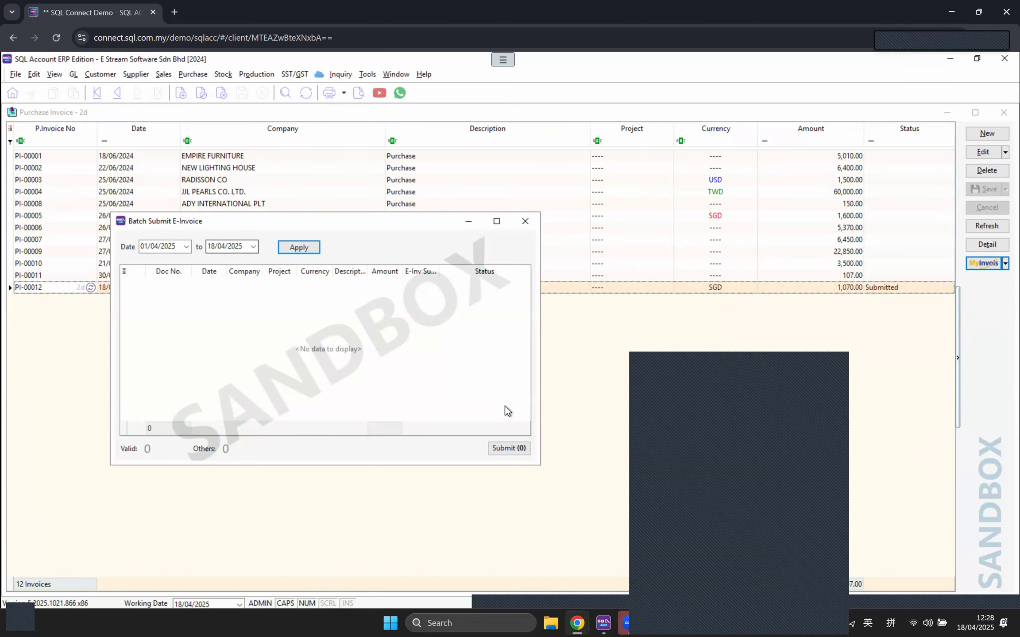
pyautogui.click(525, 221)
pyautogui.doubleClick(887, 289)
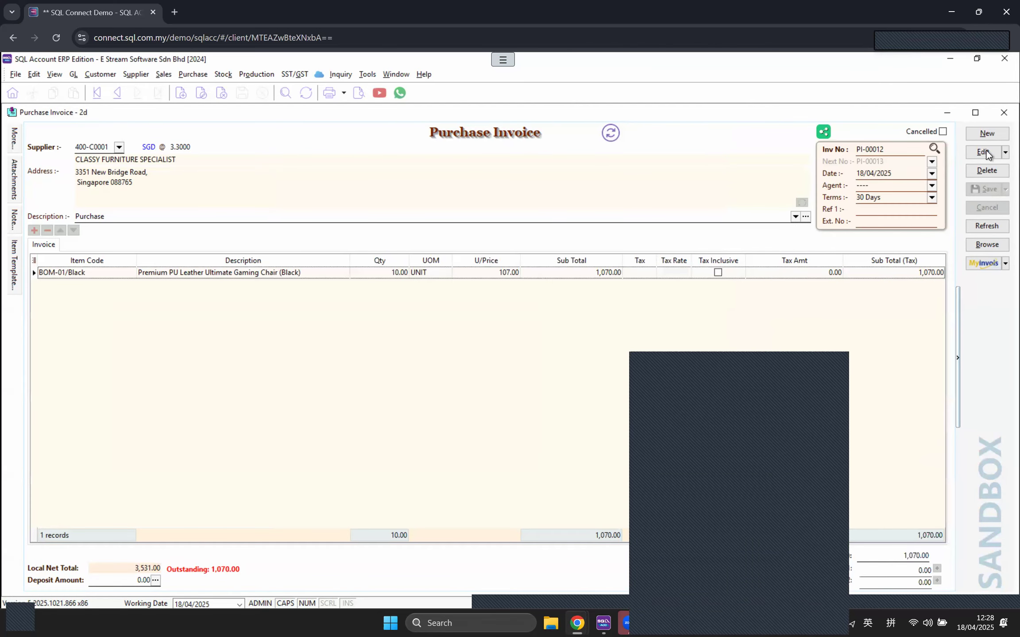
# Step: Copy PI-00012 as a new invoice for JJL PEARLS CO. LTD. with quantity 5, saved as PI-00013
pyautogui.click(1005, 152)
pyautogui.click(951, 168)
pyautogui.click(119, 147)
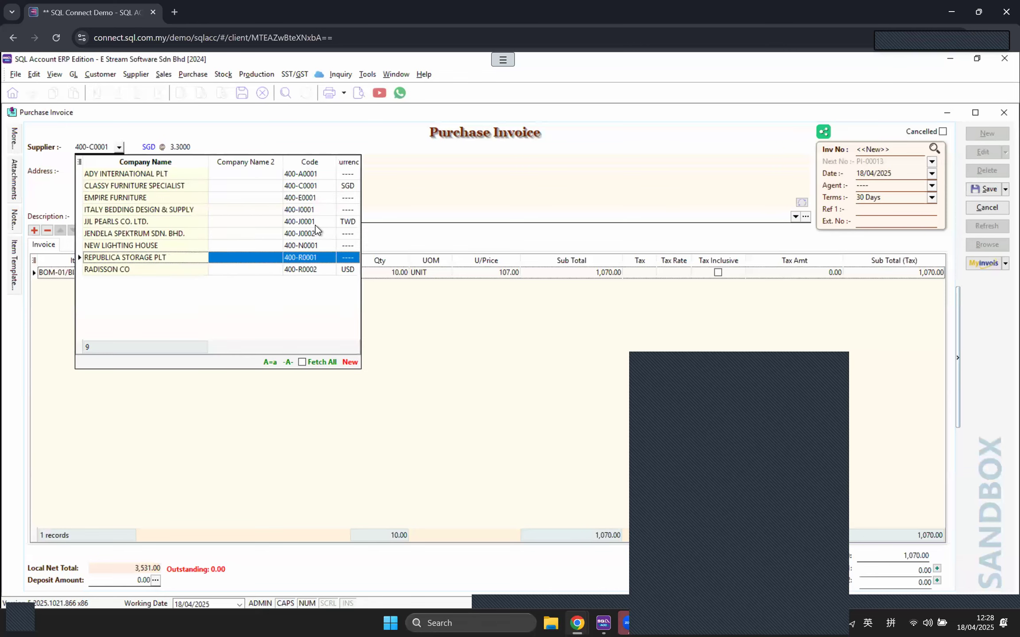
pyautogui.click(321, 223)
pyautogui.click(398, 273)
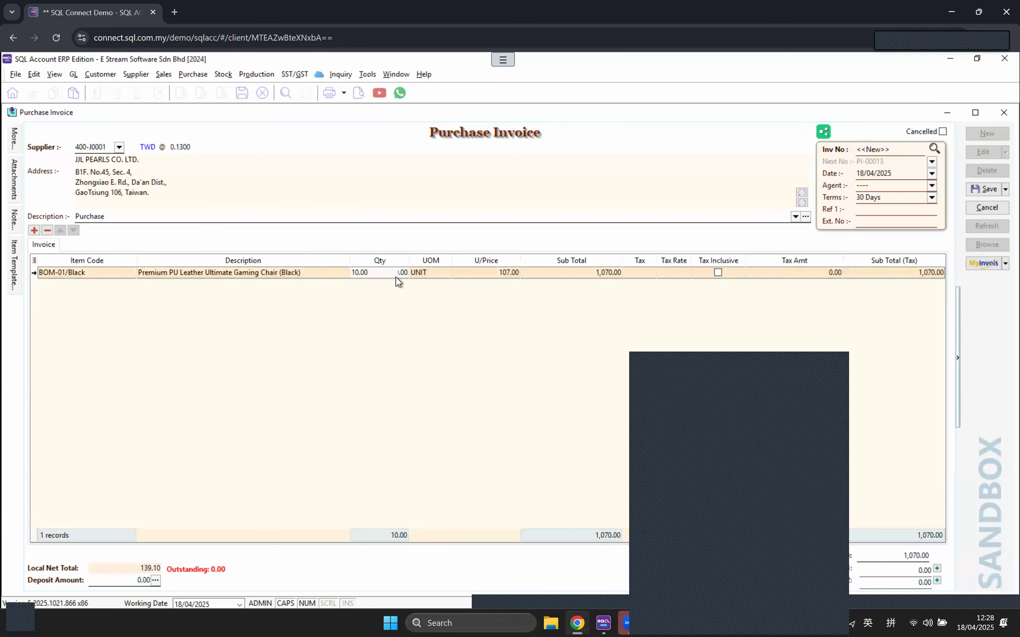
pyautogui.write('5')
pyautogui.press('Tab')
pyautogui.click(974, 195)
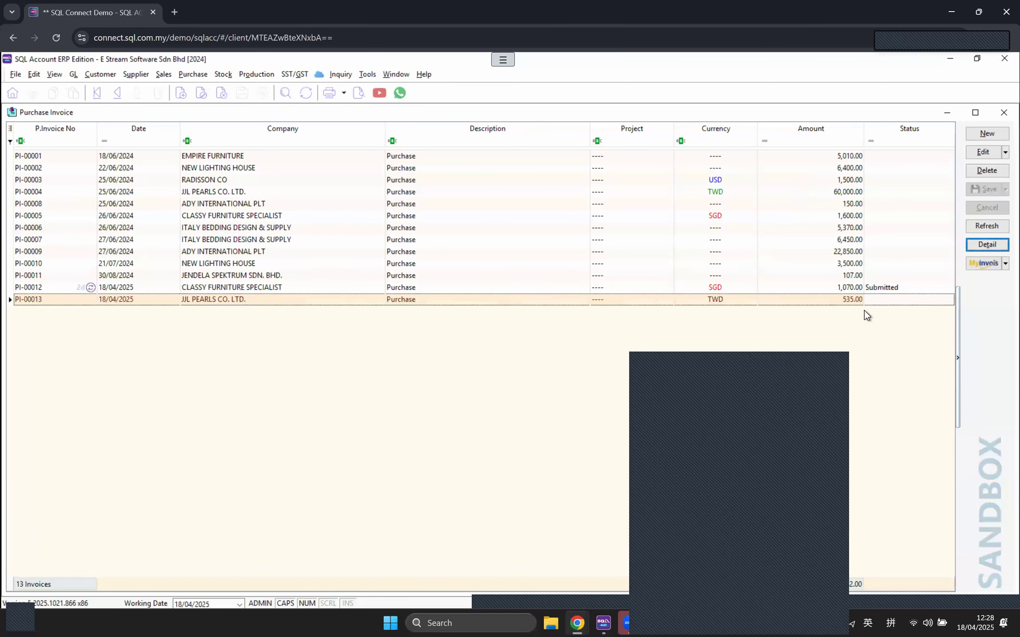
pyautogui.click(855, 303)
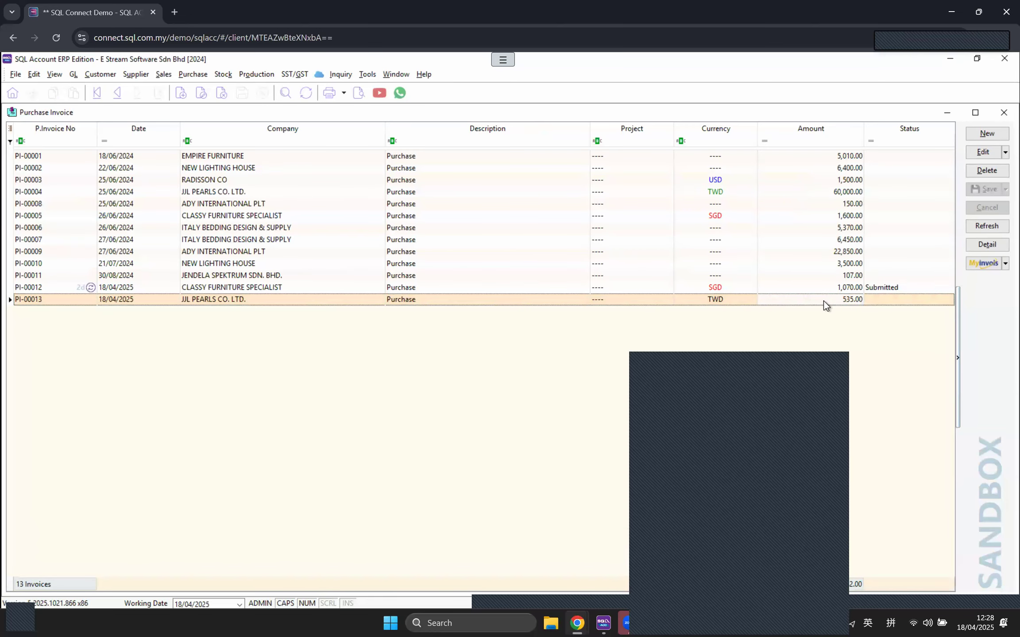
# Step: Run Batch Submit E-Invoice for 01/04/2025 to today; no invoices are listed
pyautogui.click(1005, 263)
pyautogui.click(941, 289)
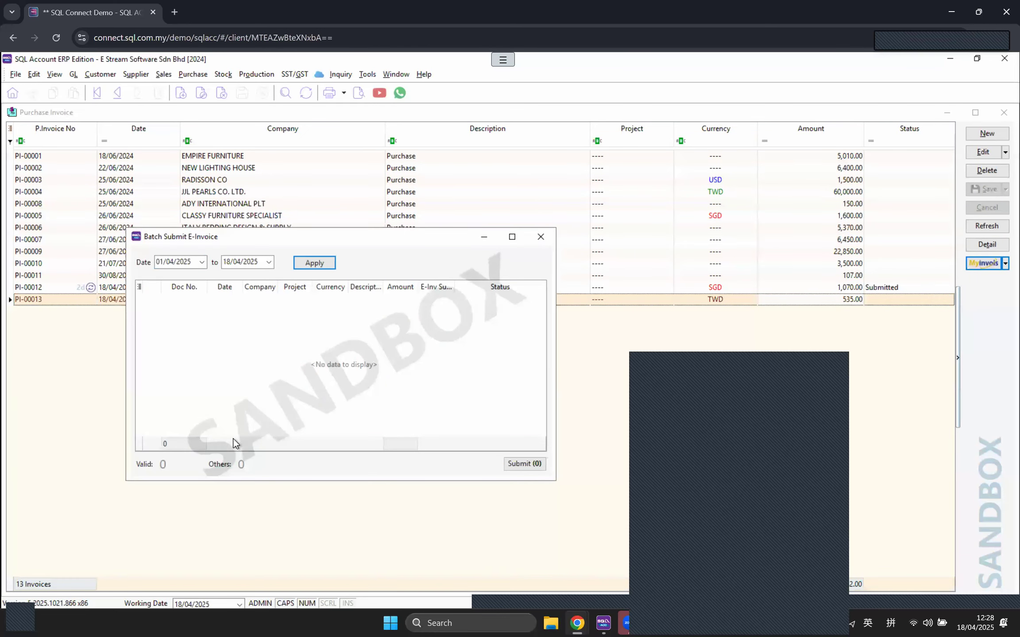
pyautogui.click(199, 264)
pyautogui.click(199, 264)
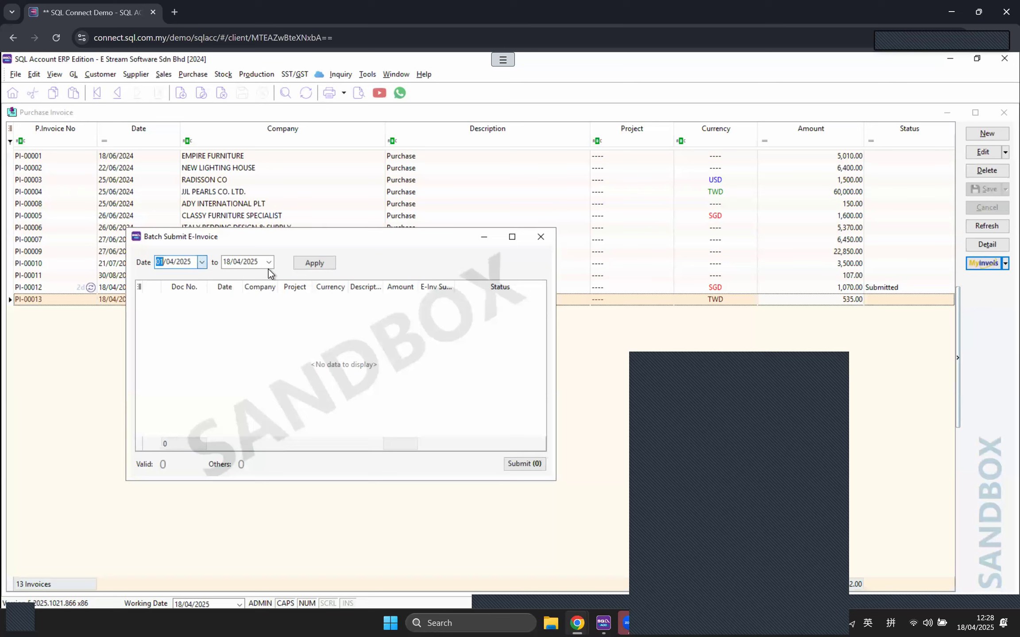
pyautogui.click(269, 263)
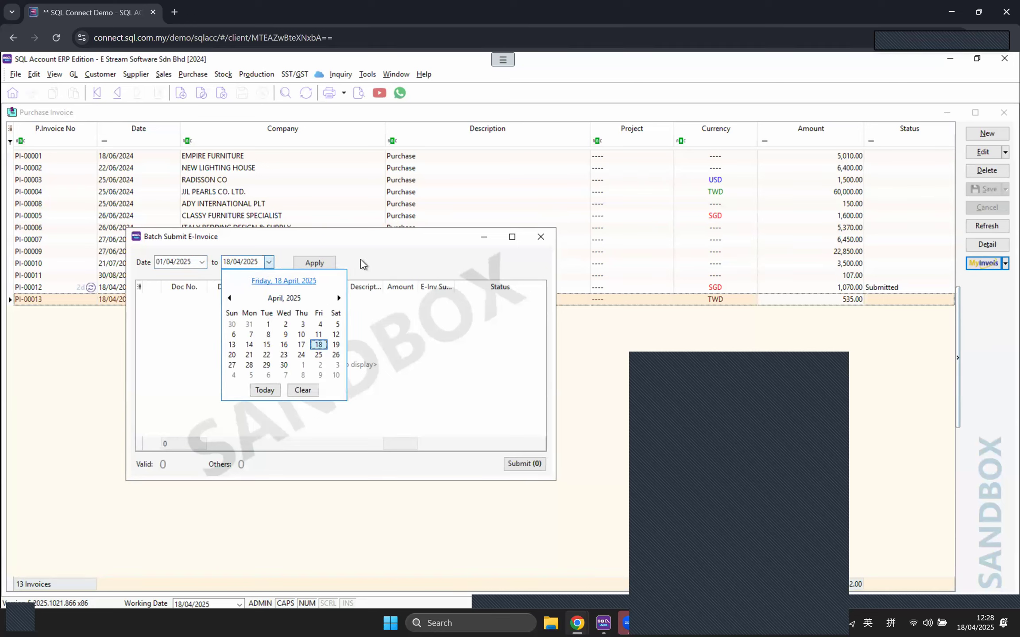
pyautogui.click(265, 390)
pyautogui.click(313, 262)
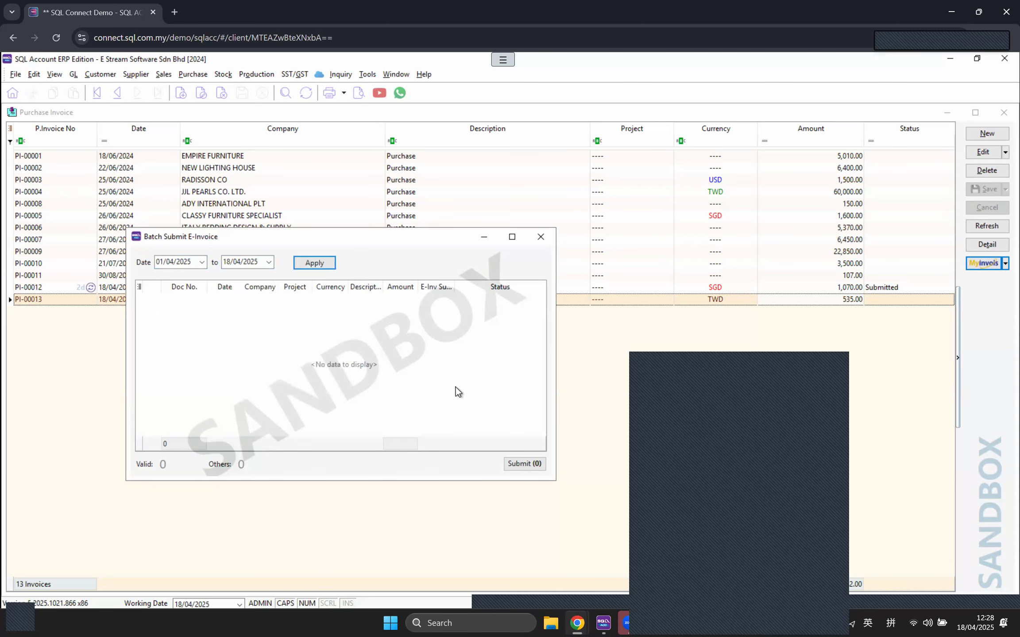
pyautogui.click(541, 237)
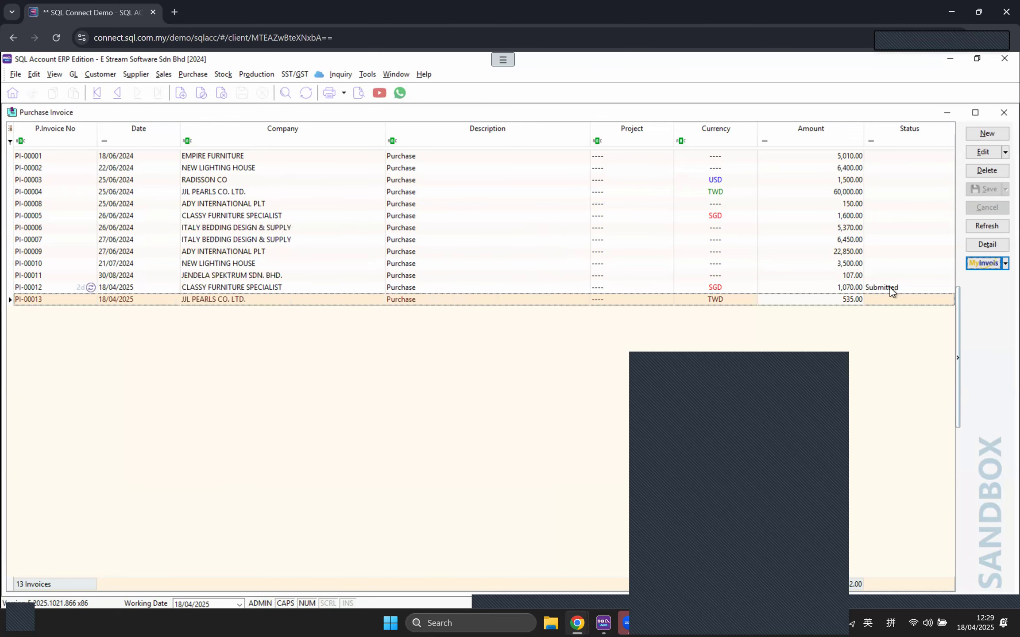
# Step: Refresh e-invoice statuses and select invoices PI-00012 and PI-00013
pyautogui.click(990, 266)
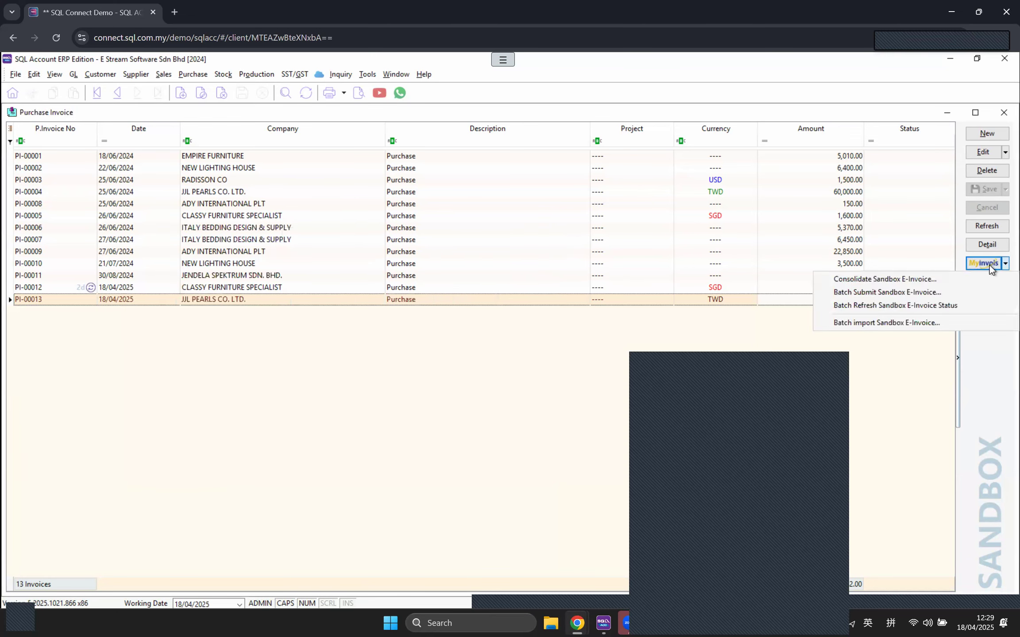
pyautogui.click(922, 307)
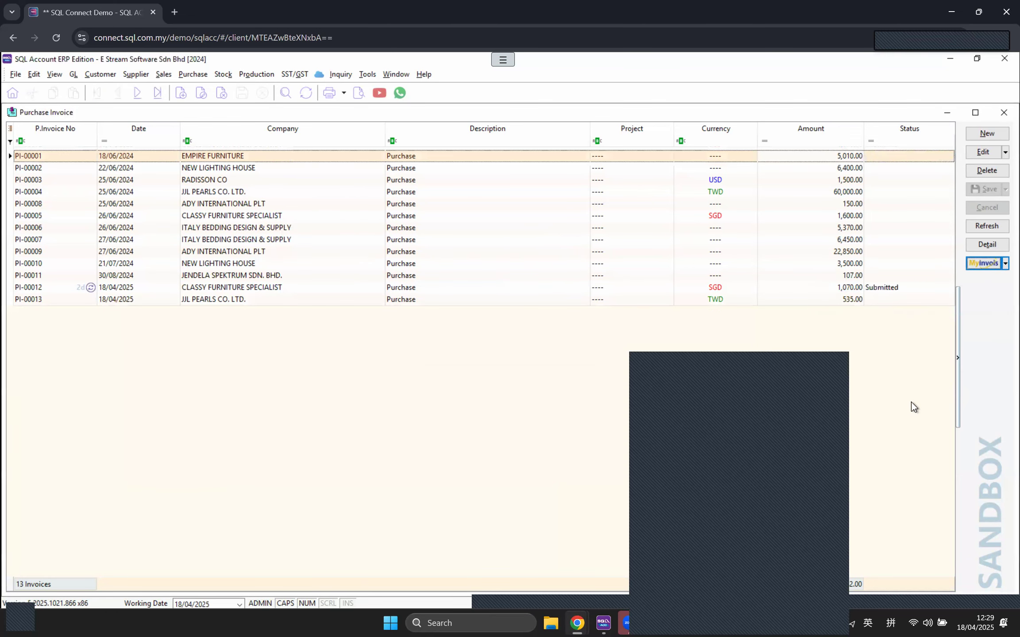
pyautogui.click(899, 287)
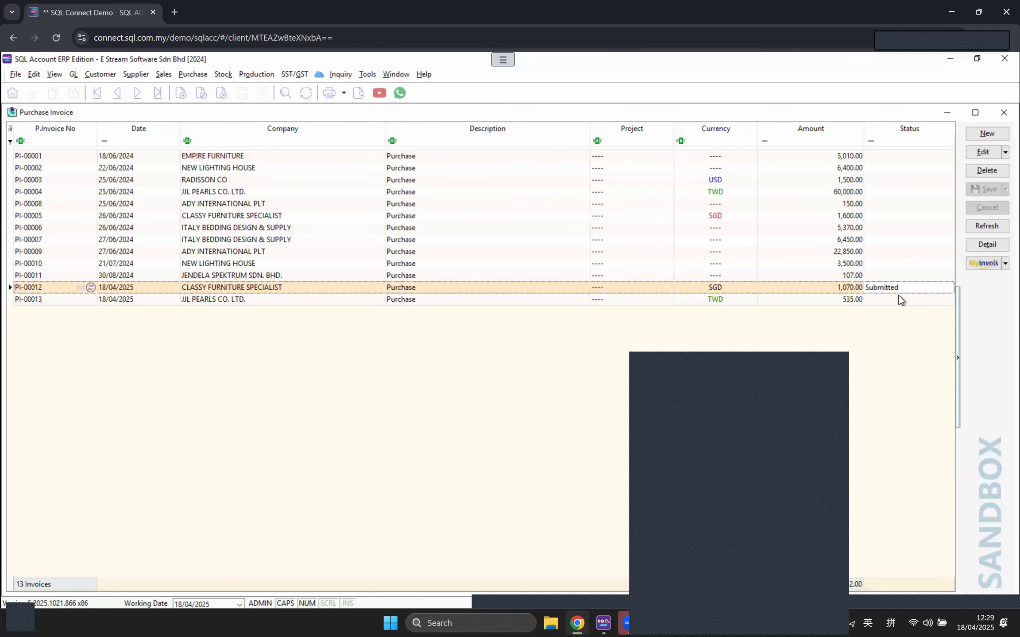
pyautogui.click(898, 298)
# Step: Recheck batch submission from 01/04/2025 for pending e-invoices, then select PI-00012
pyautogui.click(987, 264)
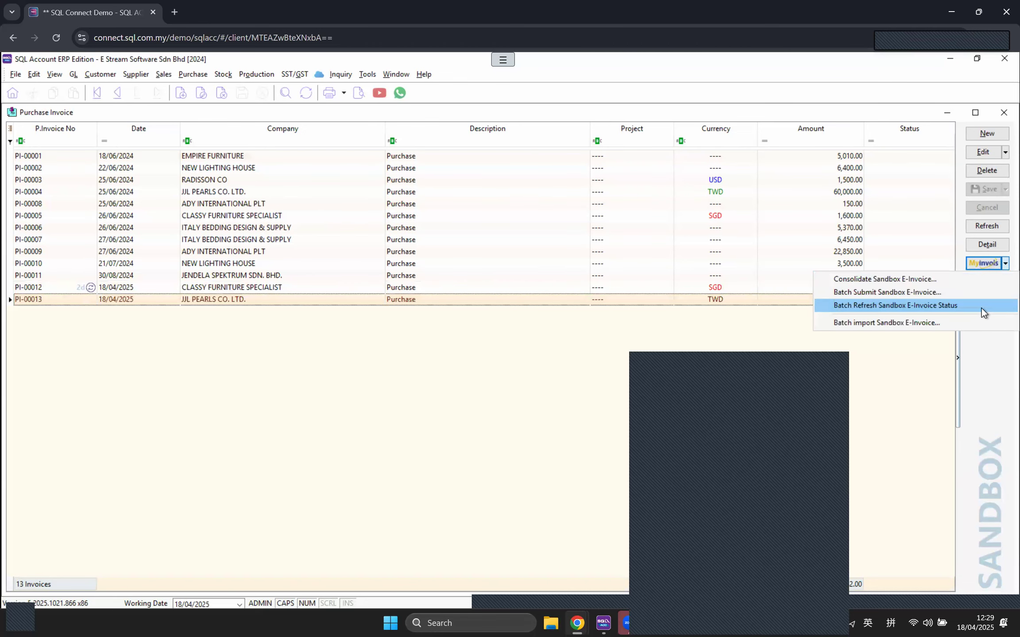
pyautogui.click(913, 292)
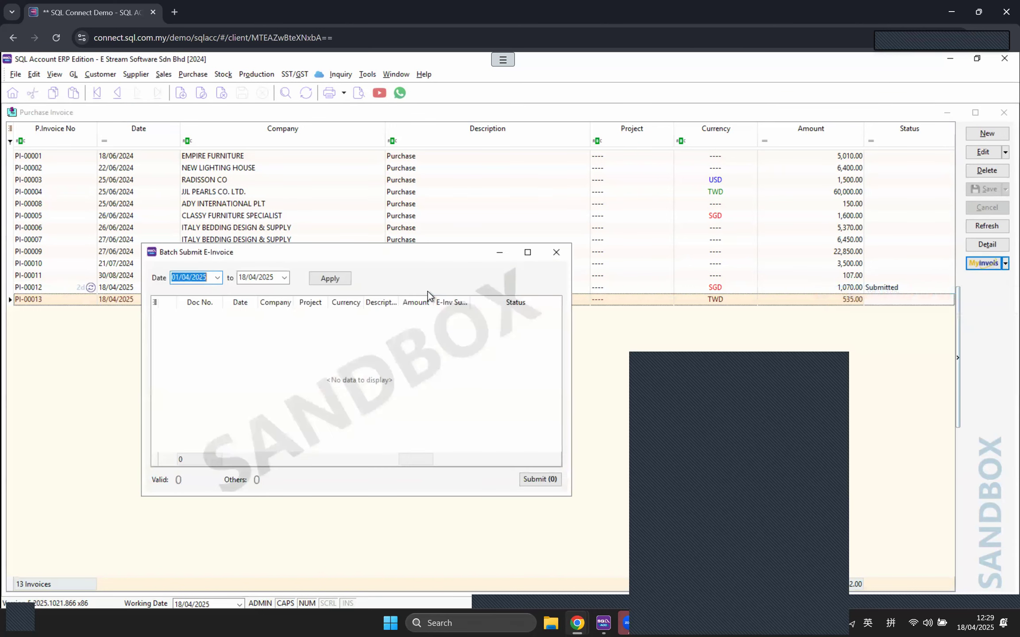
pyautogui.click(216, 278)
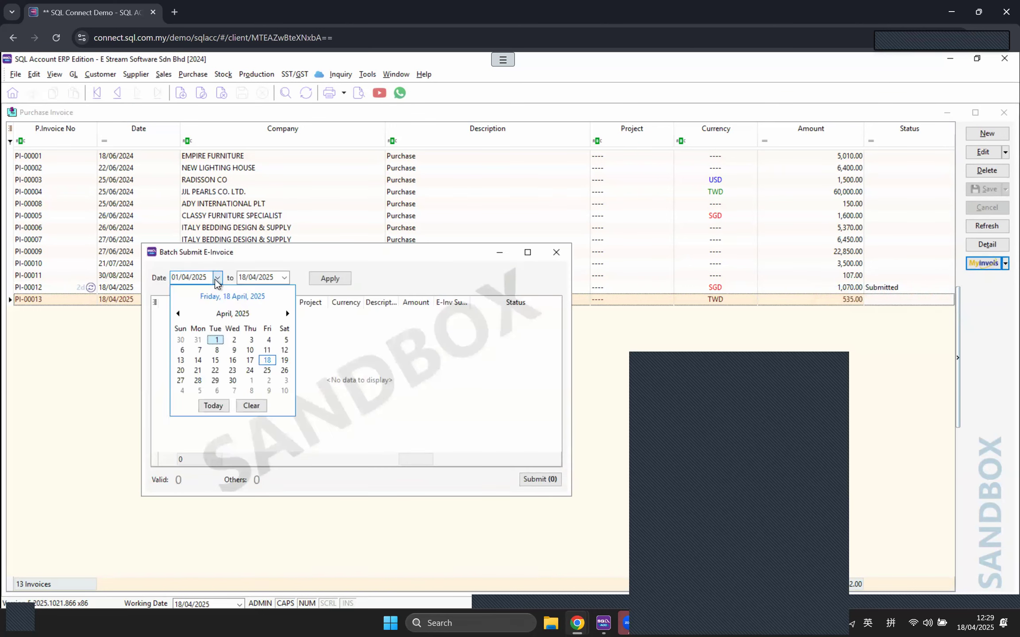
pyautogui.click(216, 278)
pyautogui.moveTo(233, 254); pyautogui.dragTo(250, 251)
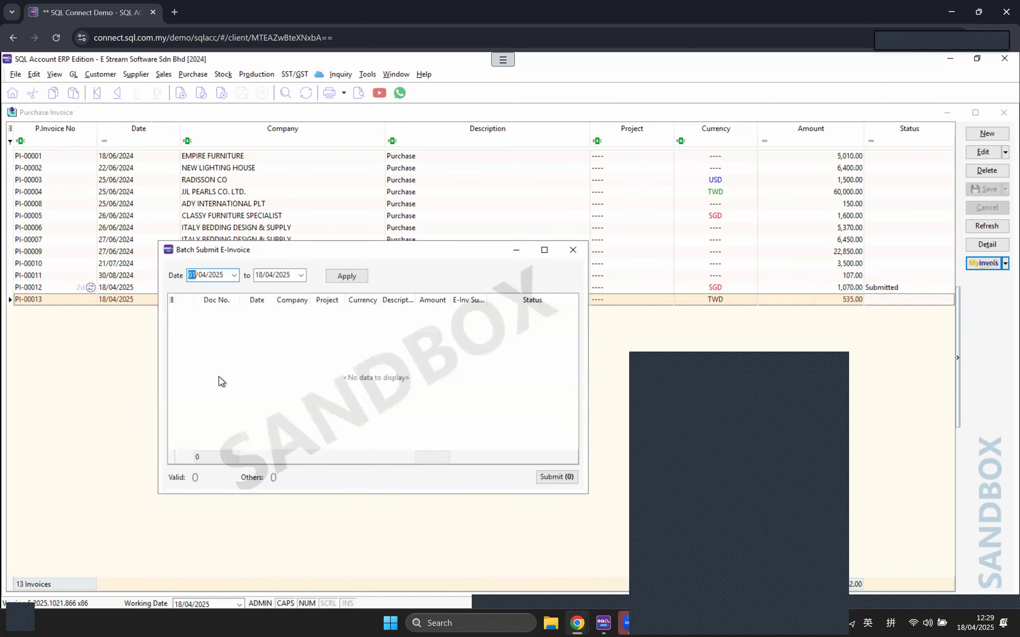
pyautogui.click(355, 274)
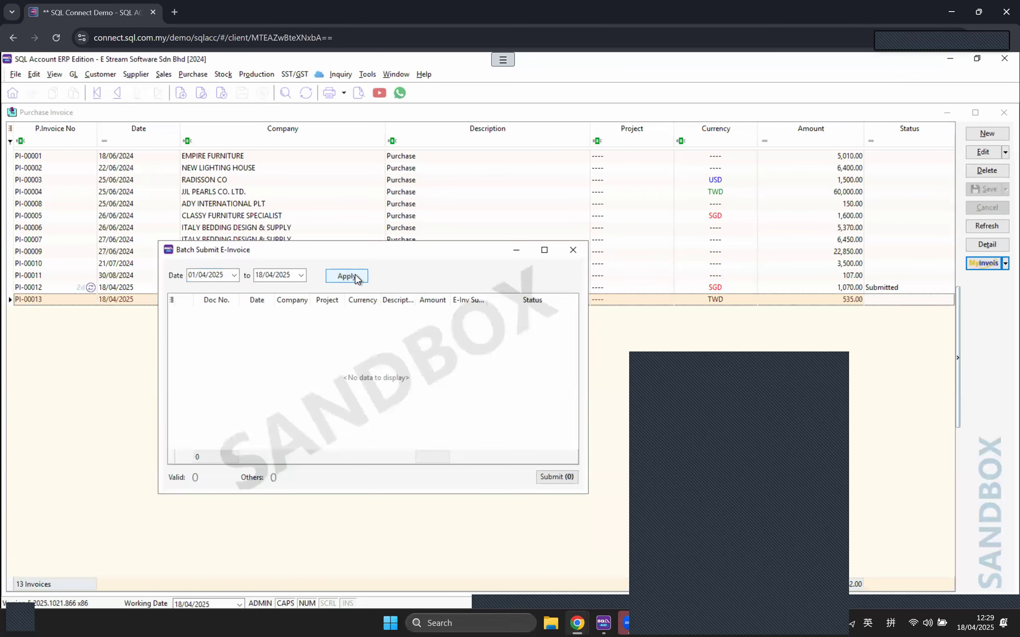
pyautogui.click(573, 250)
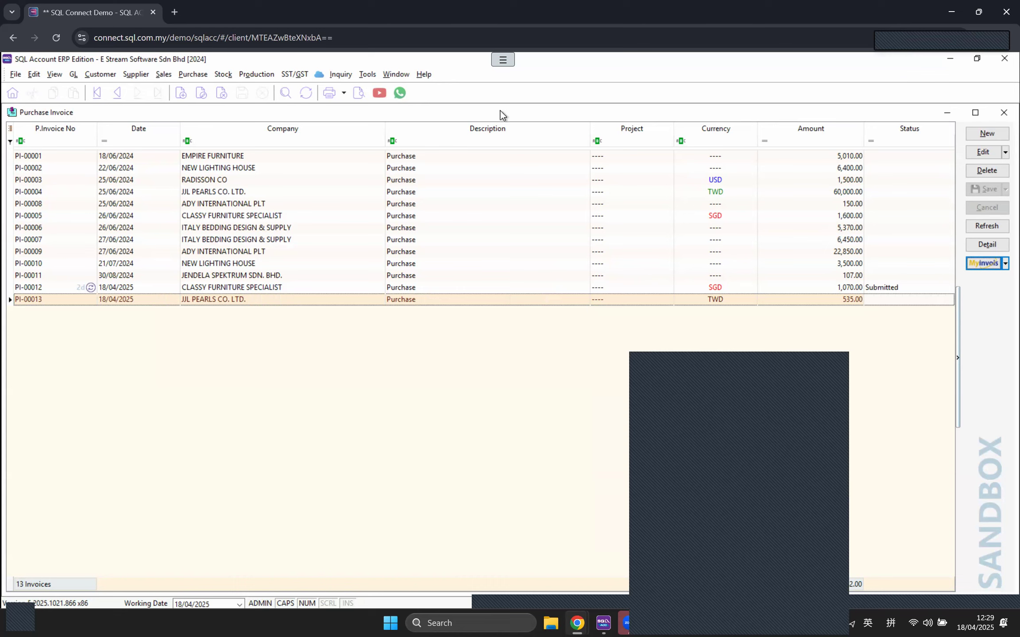
pyautogui.click(860, 287)
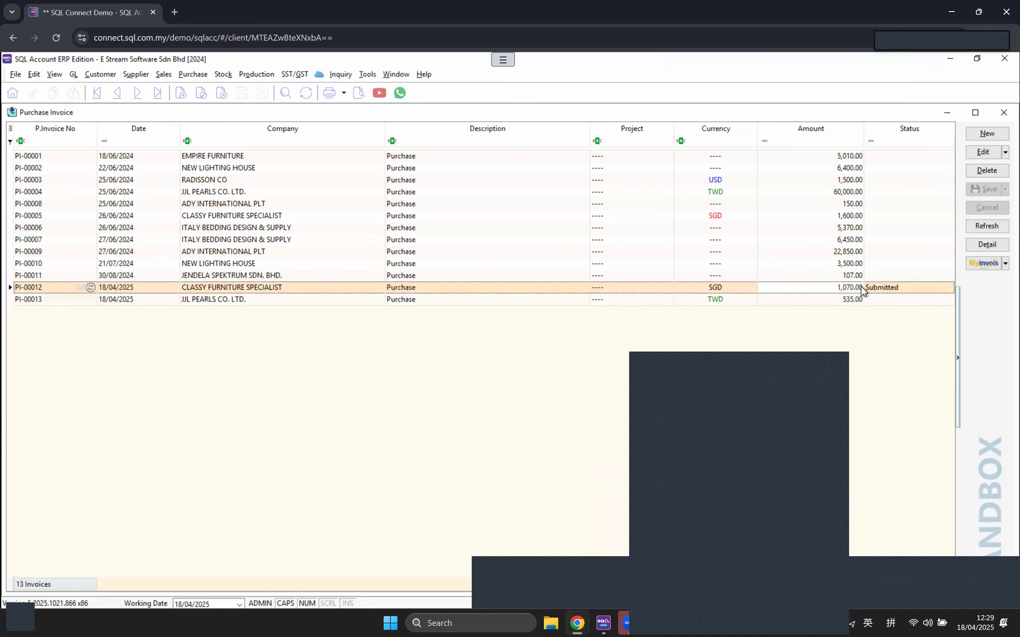
# Step: Open PI-00012, view its e-invoice status, and close the status window
pyautogui.doubleClick(861, 287)
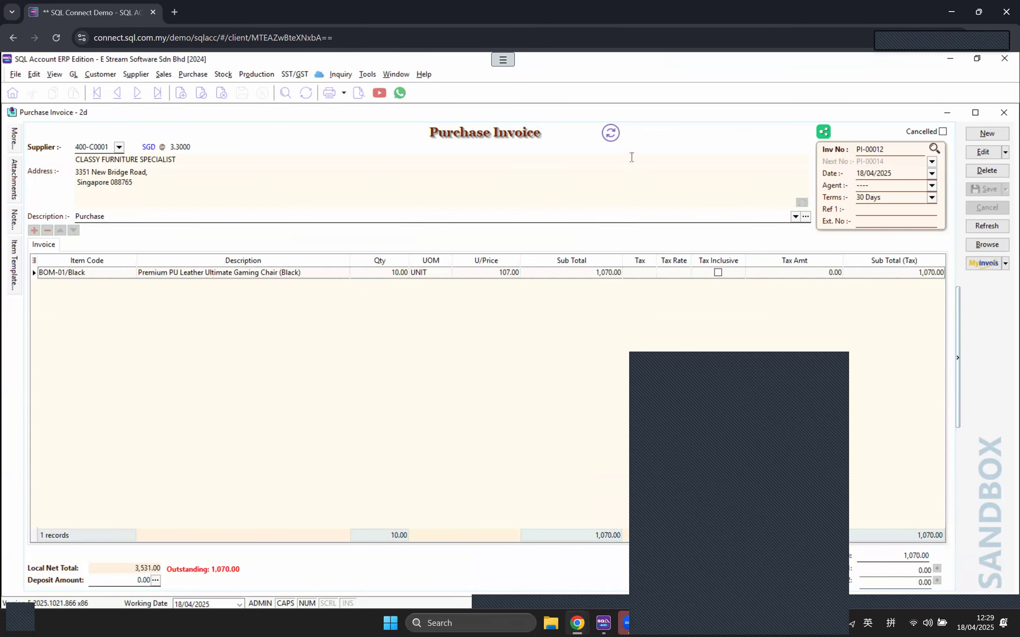
pyautogui.click(611, 133)
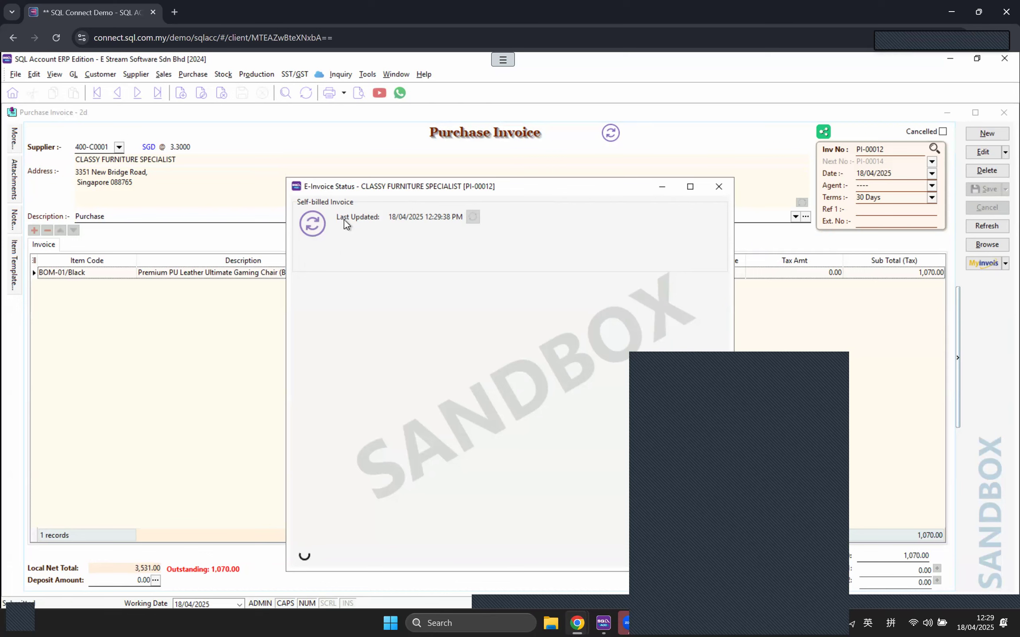
pyautogui.click(717, 187)
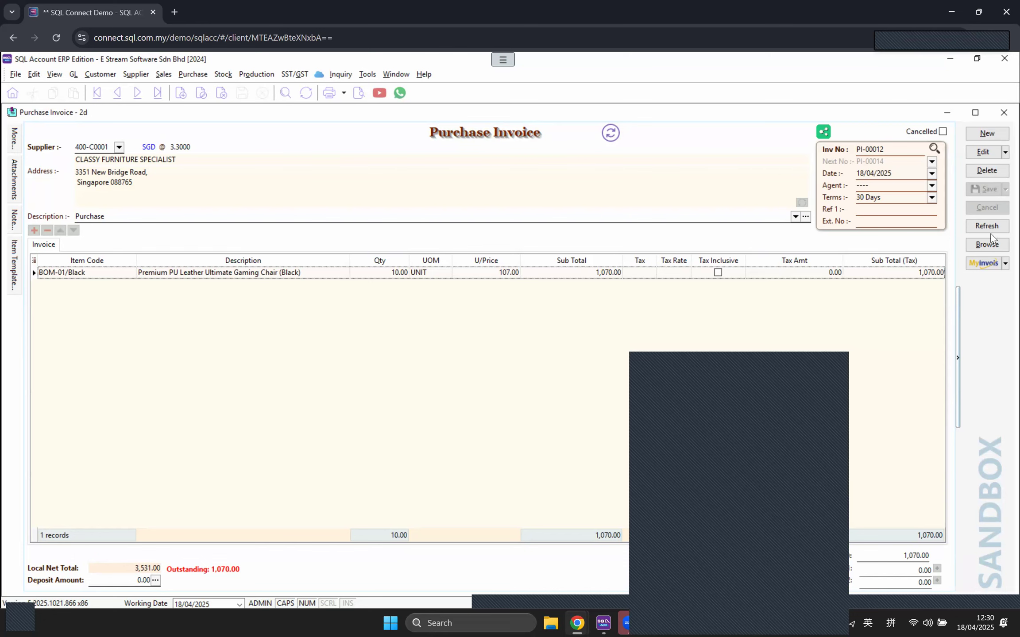
# Step: Browse the 13 purchase invoices, with PI-00012 Submitted and PI-00013 at 535.00
pyautogui.click(987, 244)
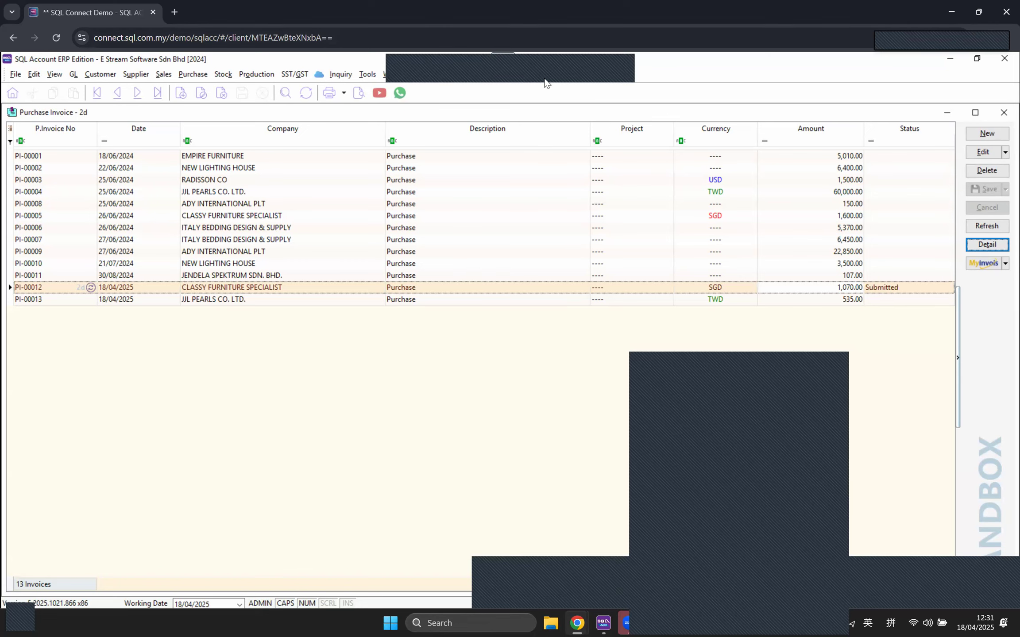
pyautogui.click(739, 498)
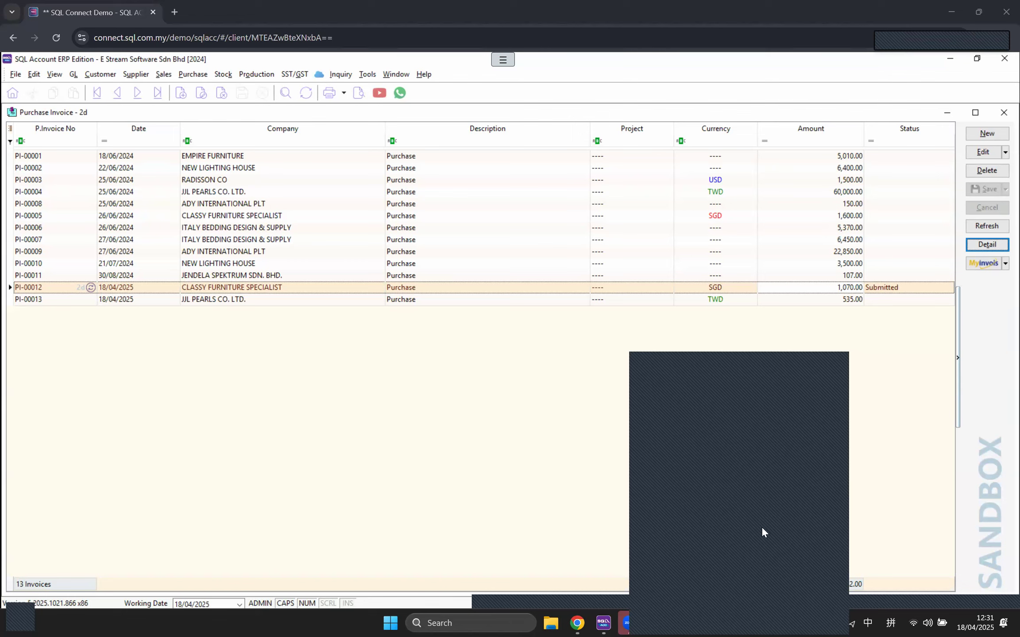
pyautogui.click(483, 354)
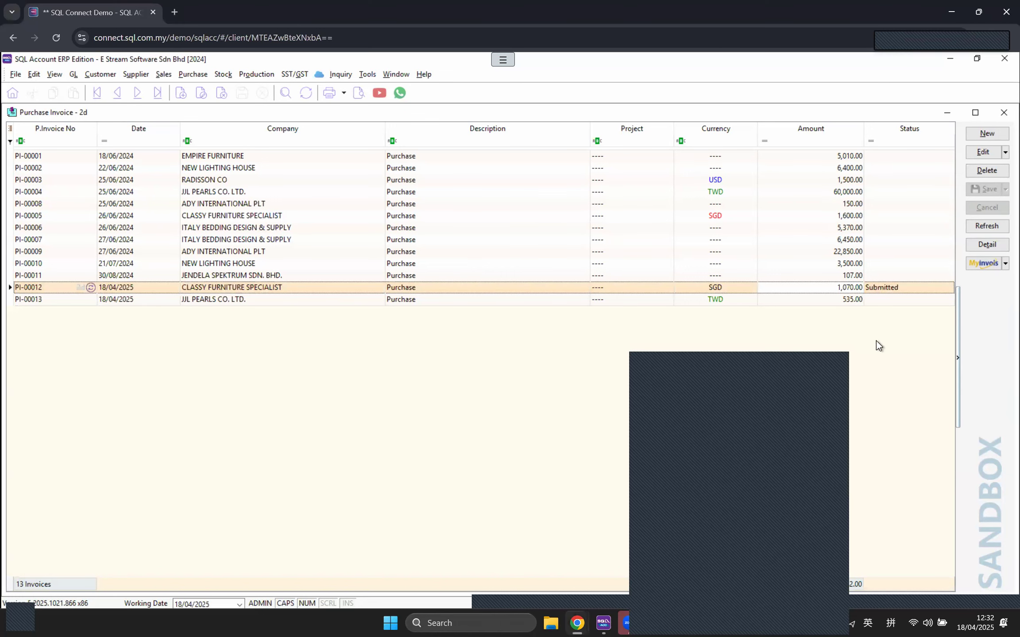
pyautogui.click(1005, 264)
pyautogui.click(978, 291)
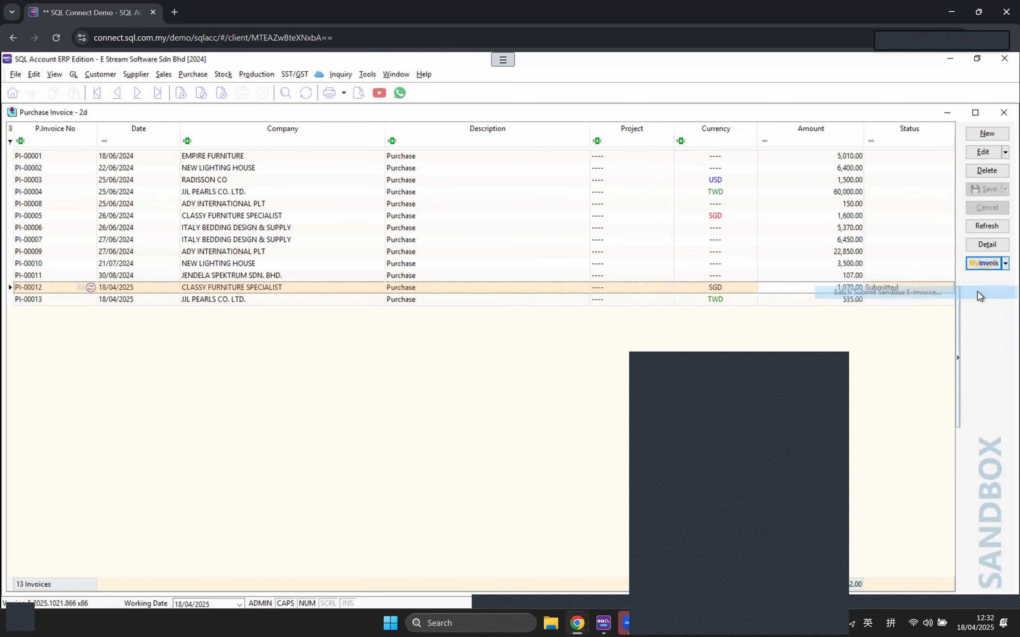
pyautogui.click(178, 144)
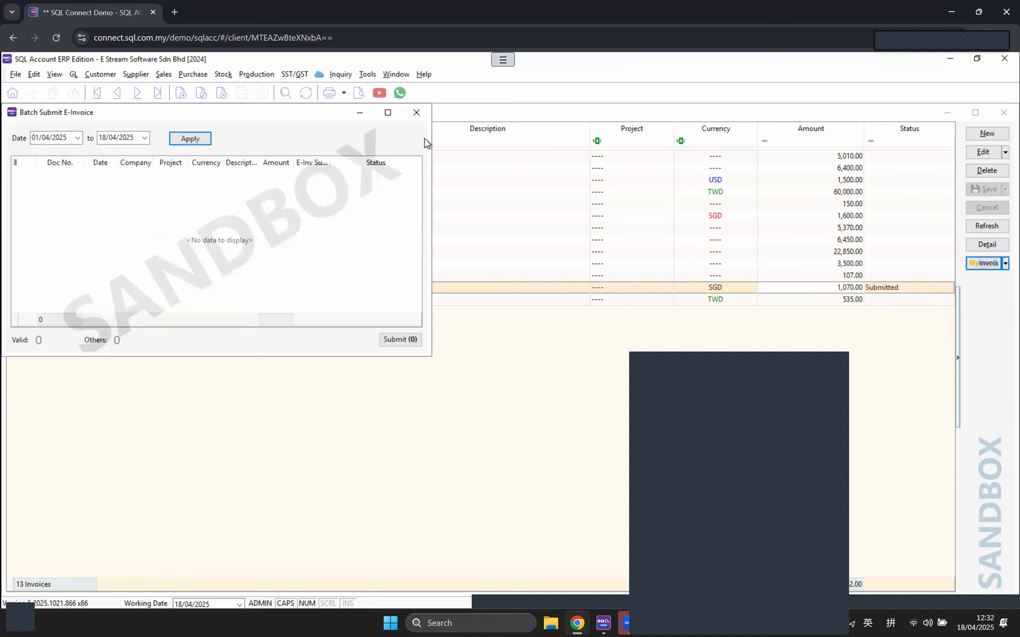
pyautogui.click(425, 116)
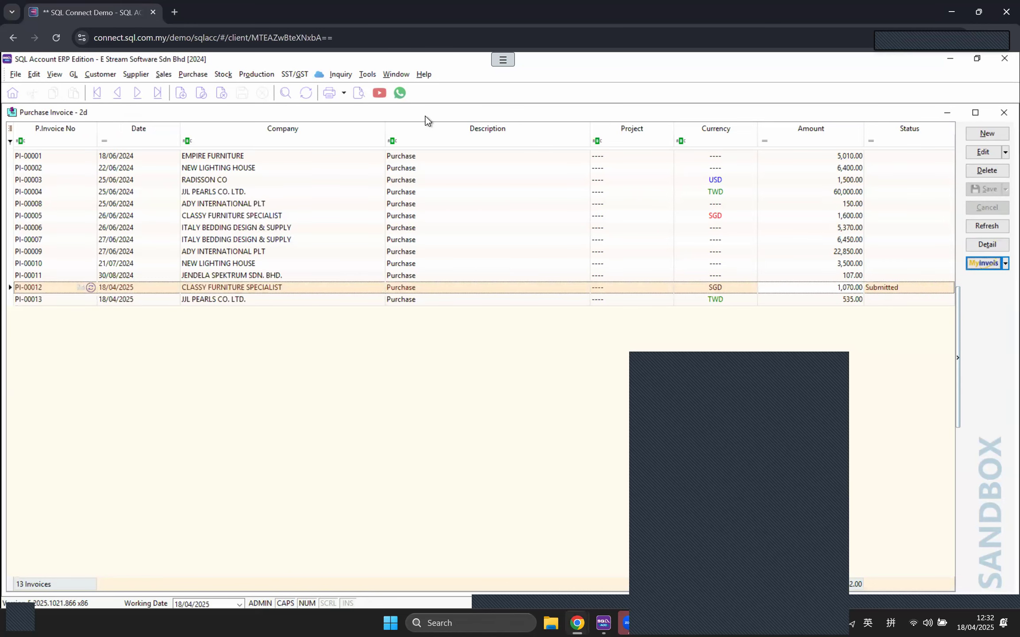
pyautogui.click(413, 300)
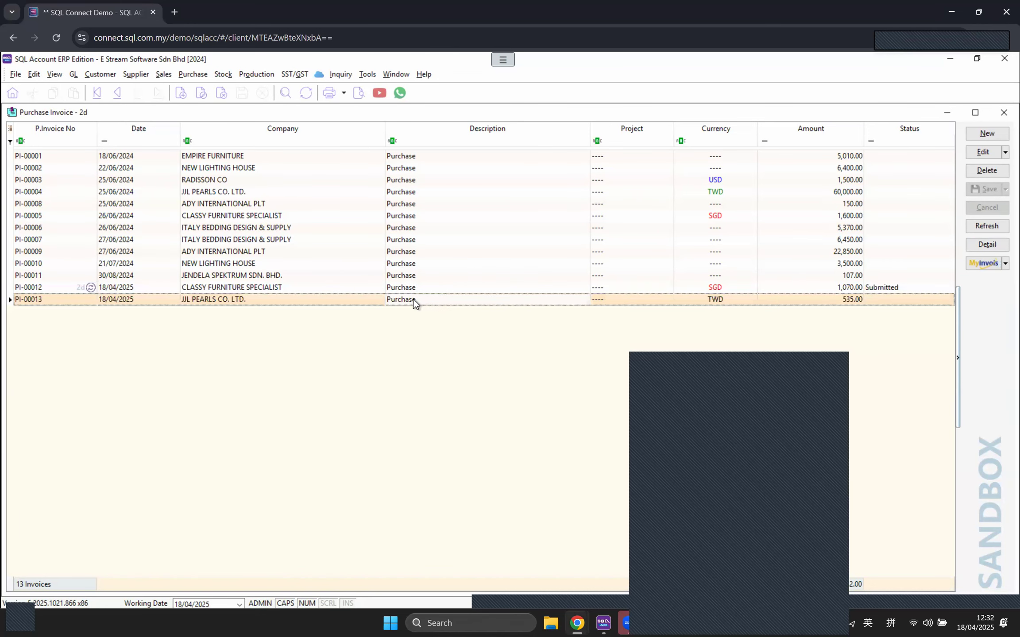
pyautogui.click(1004, 263)
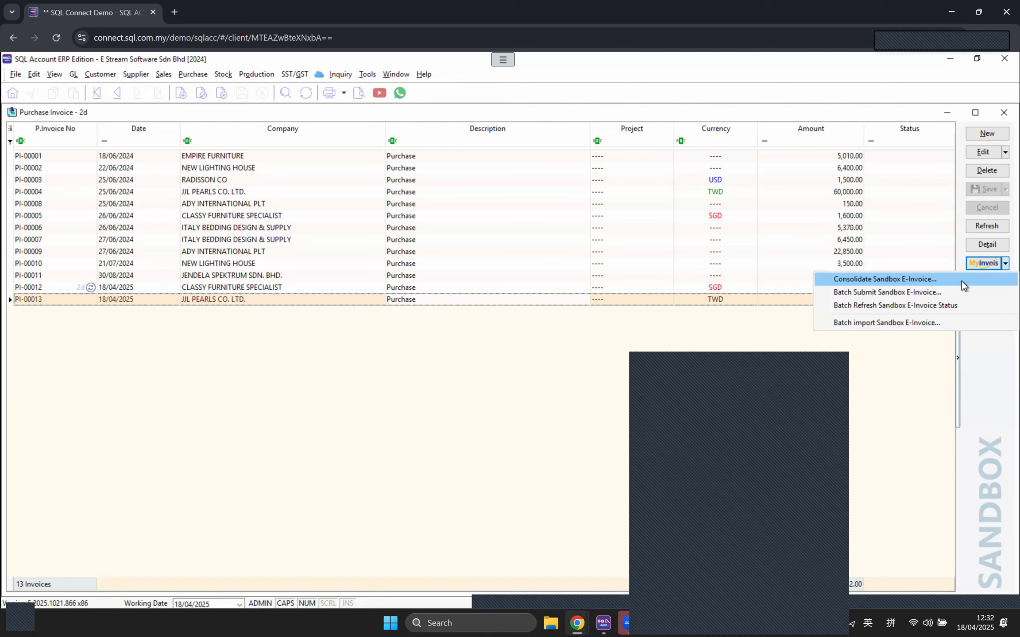
pyautogui.click(452, 404)
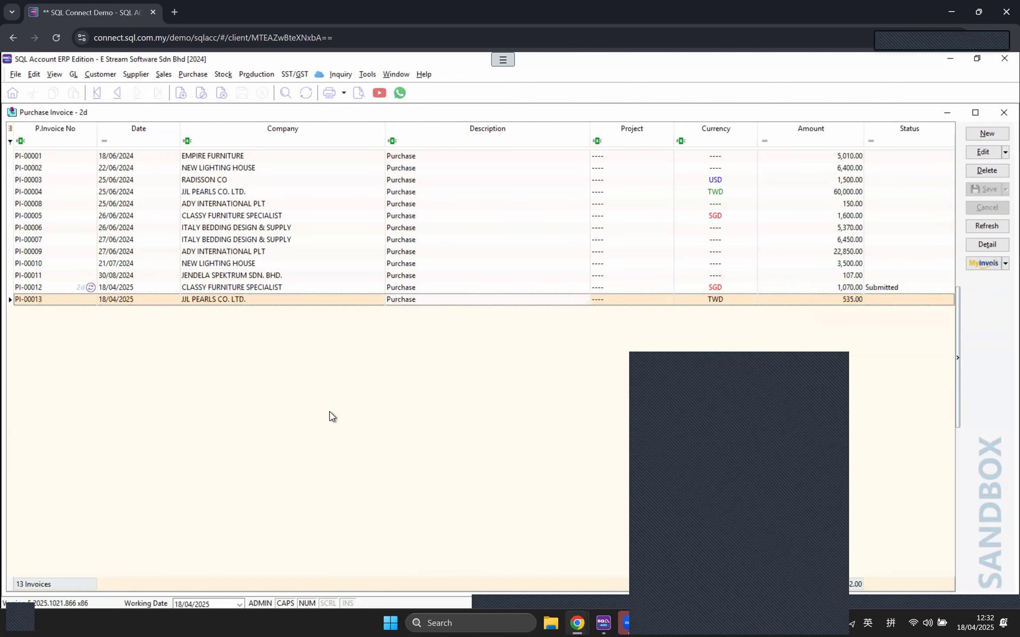
# Step: Close the purchase invoices and open the sales invoice list
pyautogui.click(1003, 112)
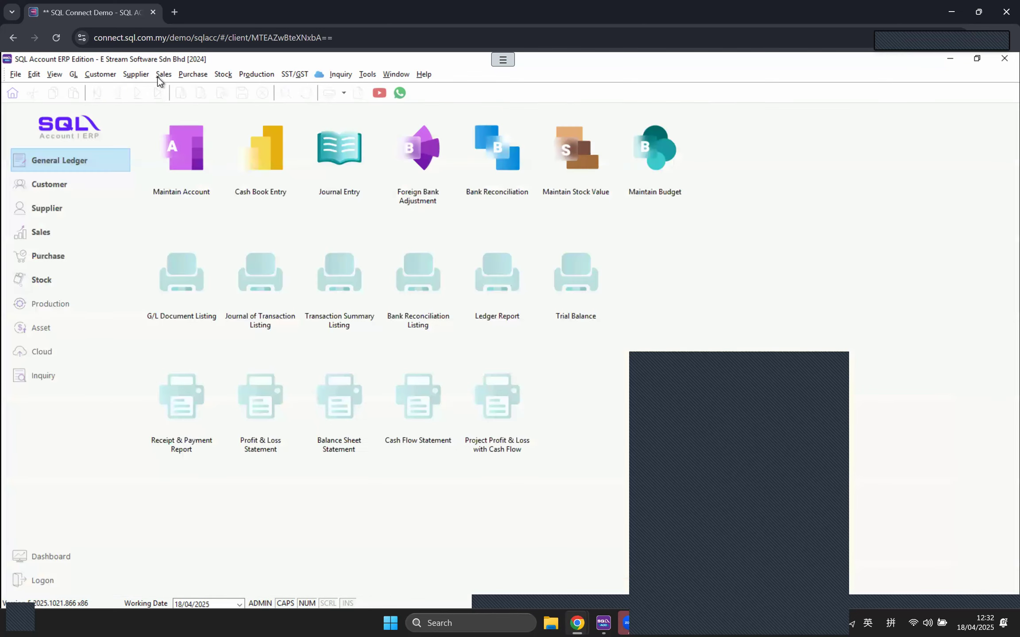
pyautogui.click(164, 74)
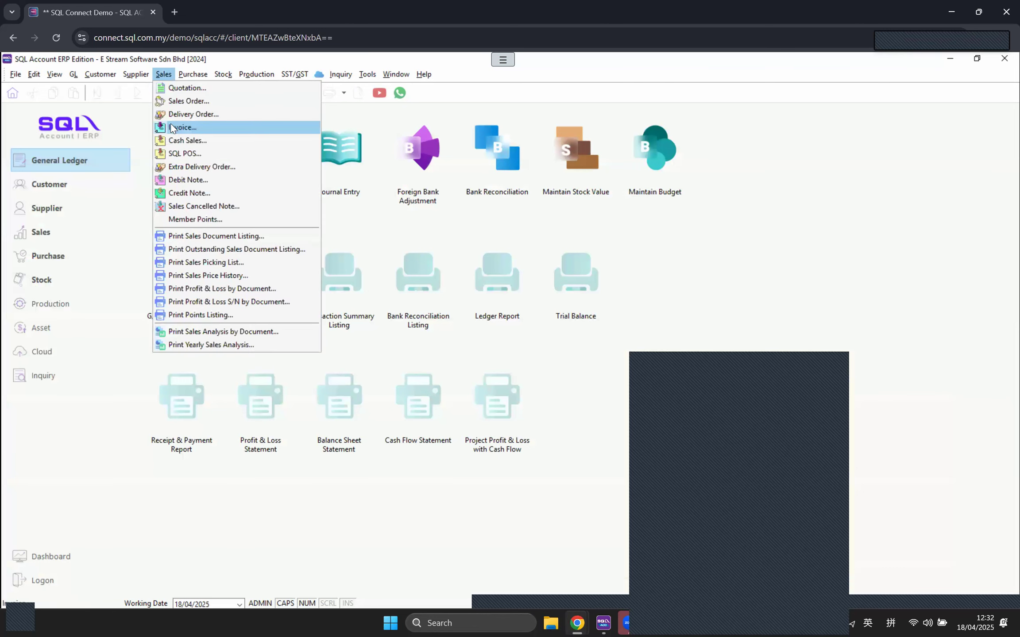
pyautogui.press('Return')
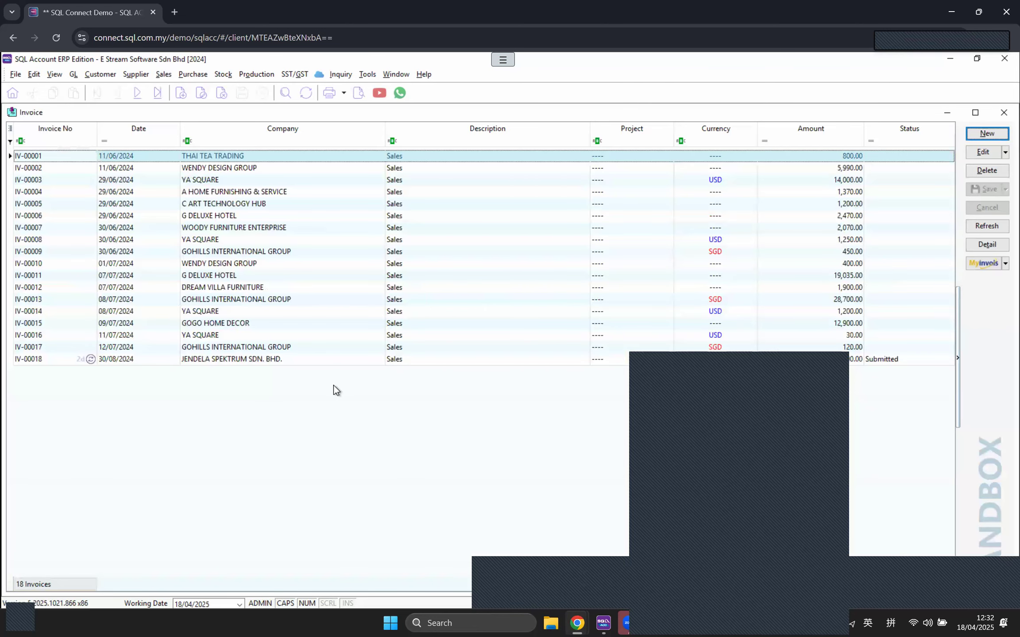
# Step: Check IV-00018's e-invoice status, then return to the list of 18 sales invoices
pyautogui.doubleClick(894, 362)
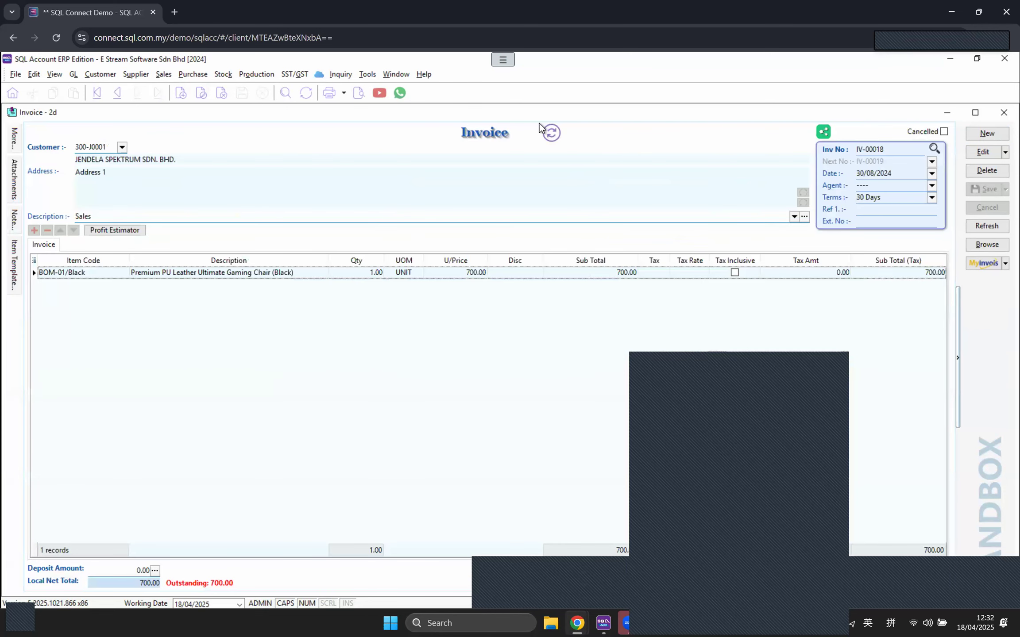
pyautogui.click(551, 133)
pyautogui.moveTo(484, 195); pyautogui.dragTo(467, 135)
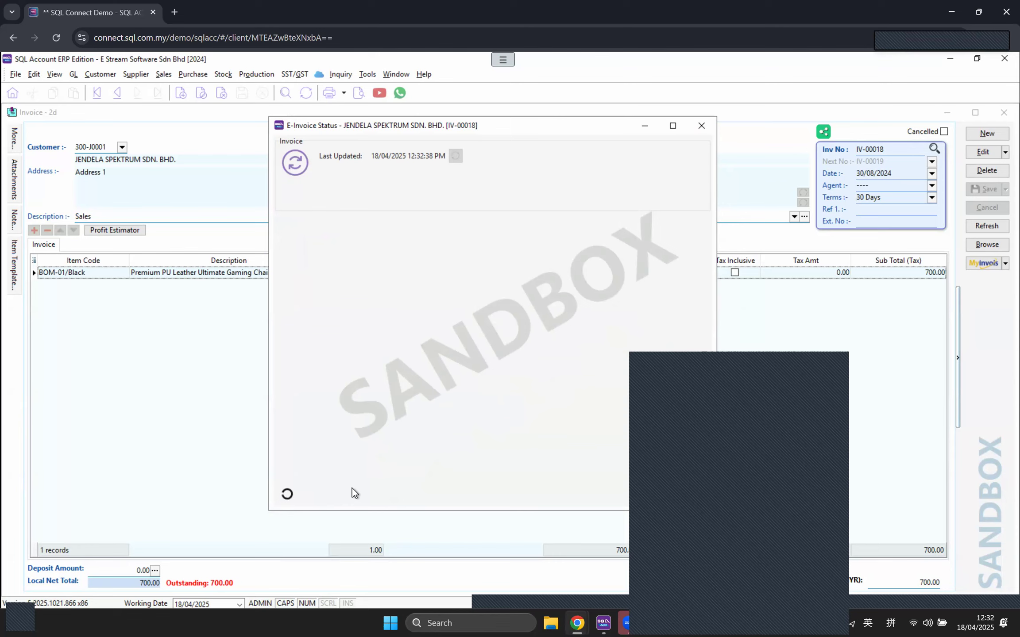
pyautogui.click(700, 127)
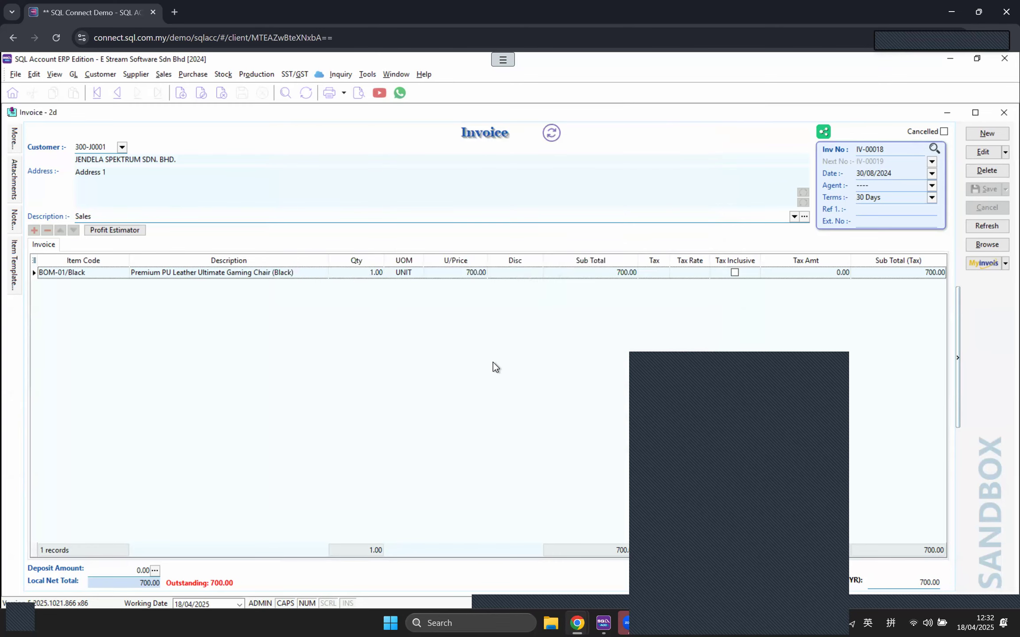
pyautogui.click(1004, 264)
pyautogui.click(996, 241)
pyautogui.click(1005, 263)
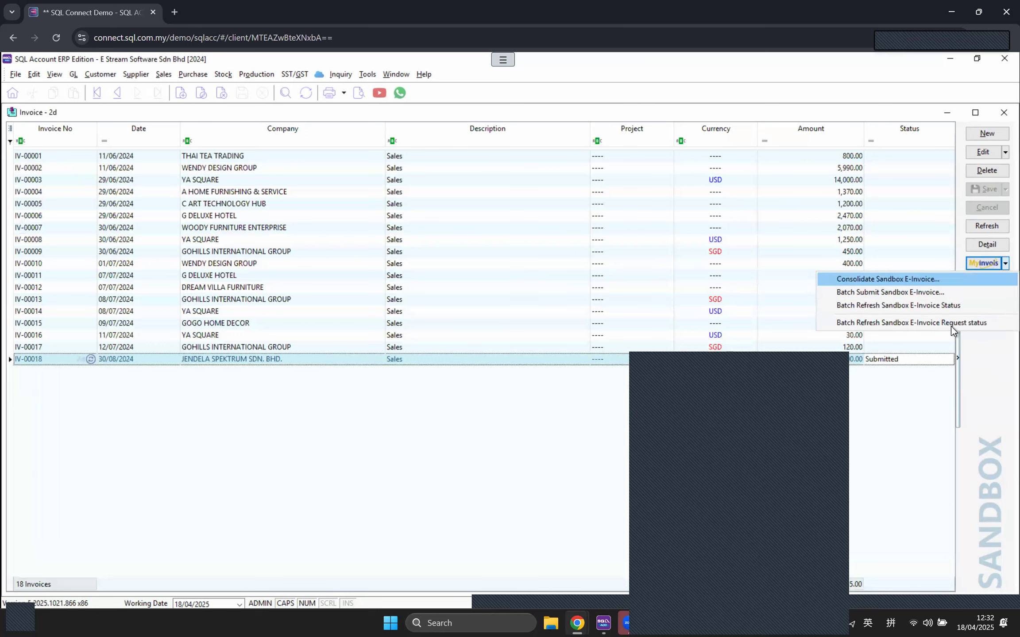
# Step: Load invoices not yet submitted as e-invoices, dated 11/06/2024 to 18/04/2025, for consolidation
pyautogui.click(926, 282)
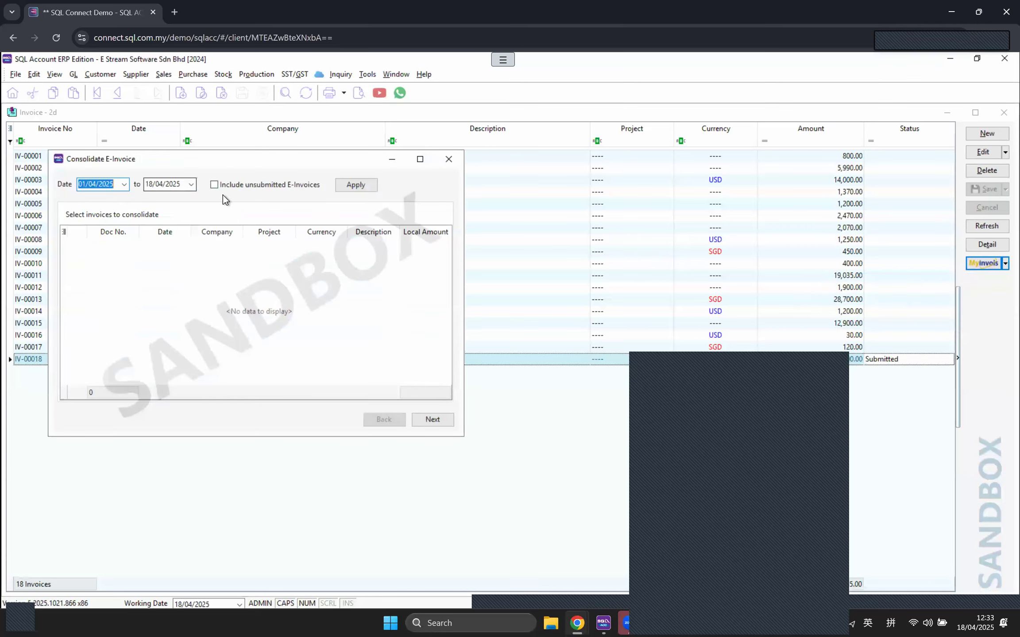
pyautogui.click(216, 186)
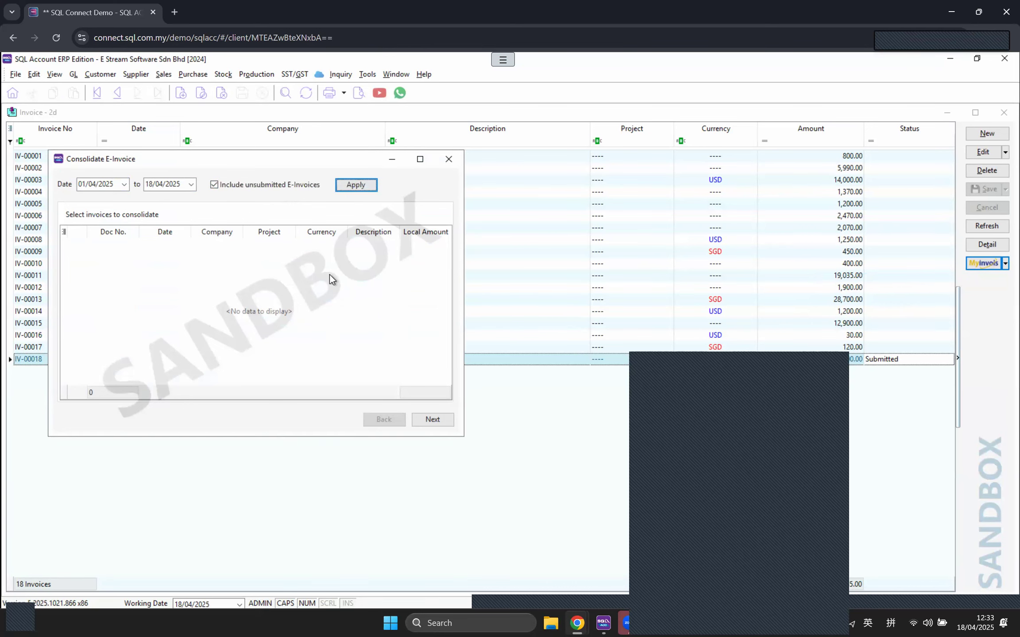
pyautogui.moveTo(116, 183); pyautogui.dragTo(51, 173)
pyautogui.moveTo(146, 159); pyautogui.dragTo(238, 364)
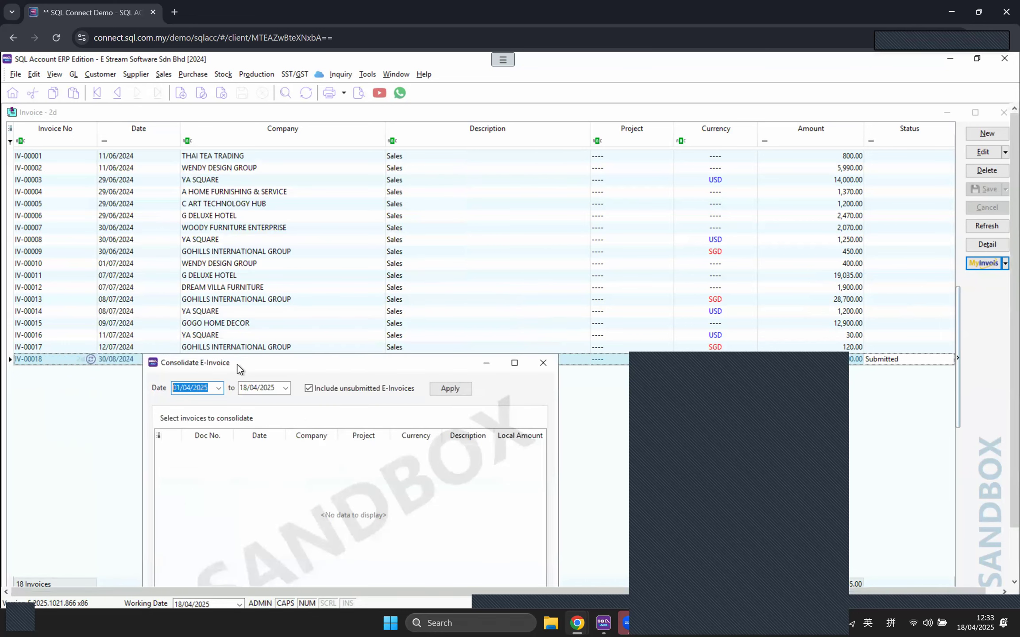
pyautogui.write('11062024')
pyautogui.click(453, 388)
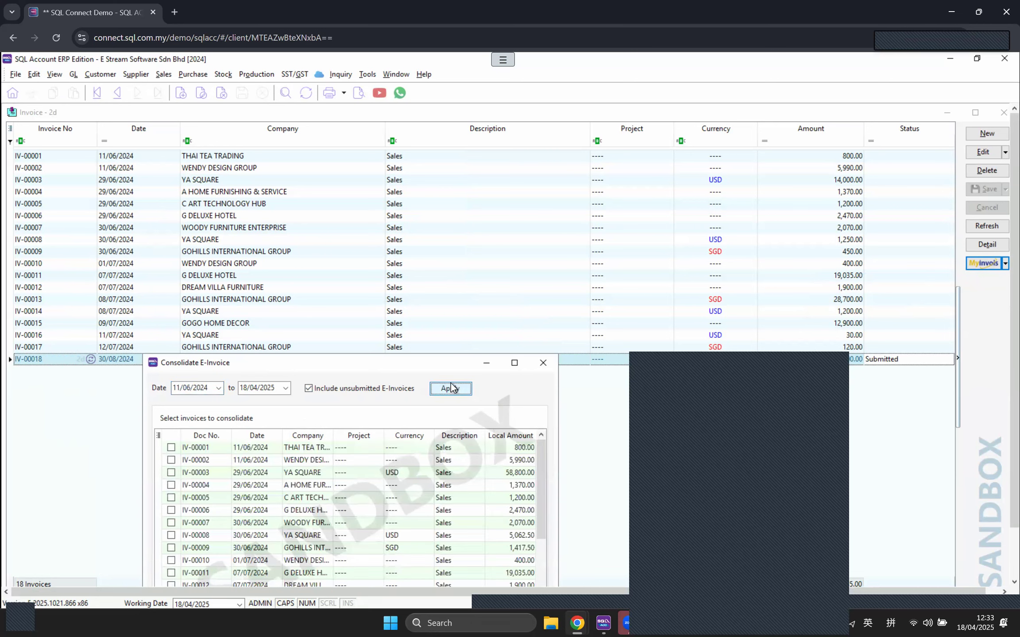
pyautogui.moveTo(337, 362); pyautogui.dragTo(300, 230)
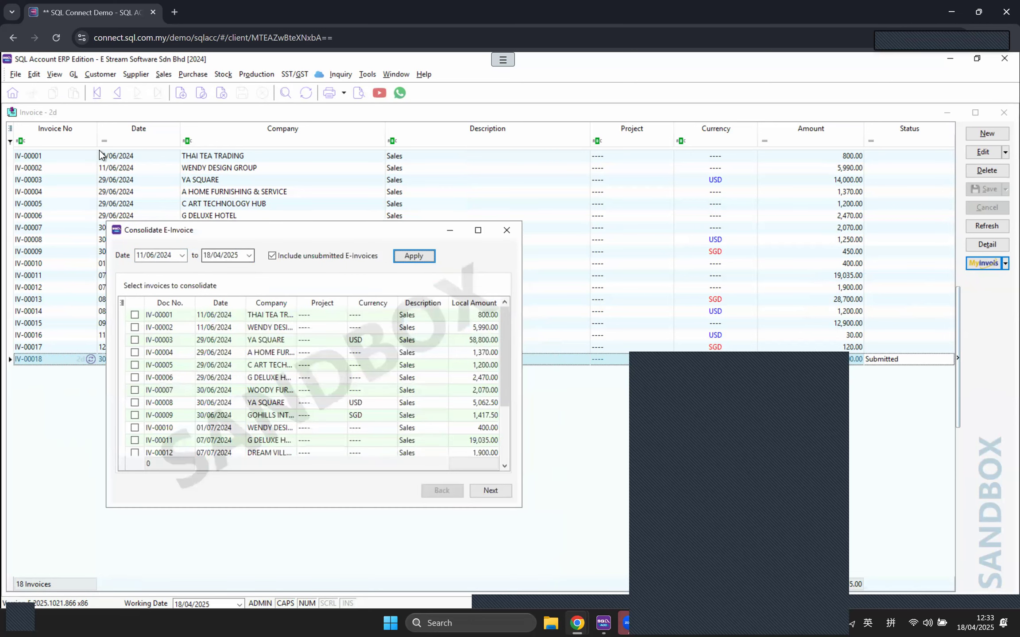
# Step: Tick invoices IV-00001 to IV-00004 in the consolidation grid
pyautogui.click(135, 315)
pyautogui.click(135, 327)
pyautogui.click(135, 340)
pyautogui.click(135, 352)
pyautogui.rightClick(135, 363)
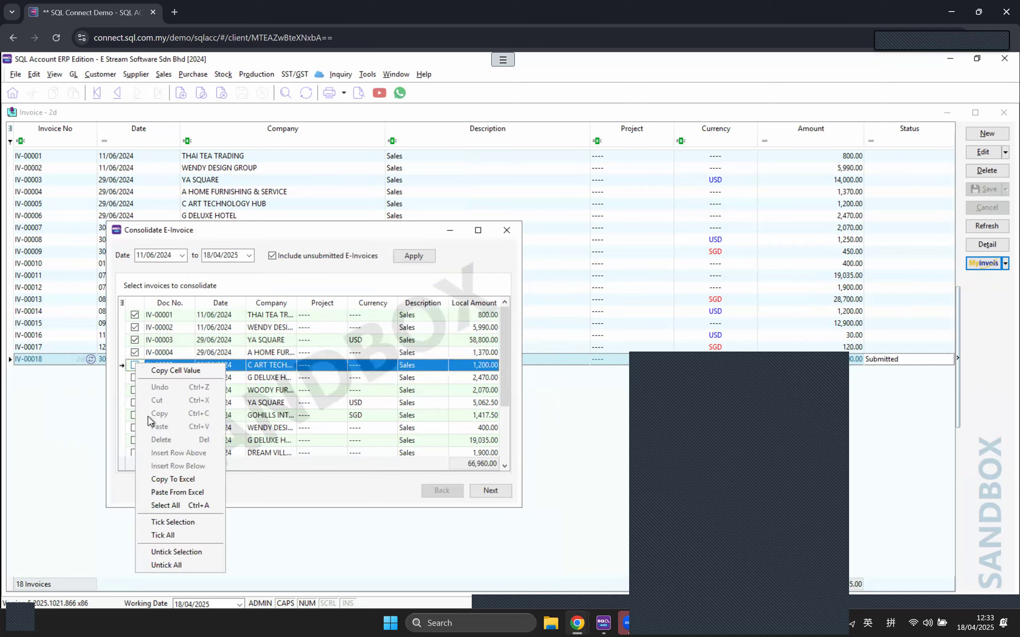
pyautogui.click(175, 508)
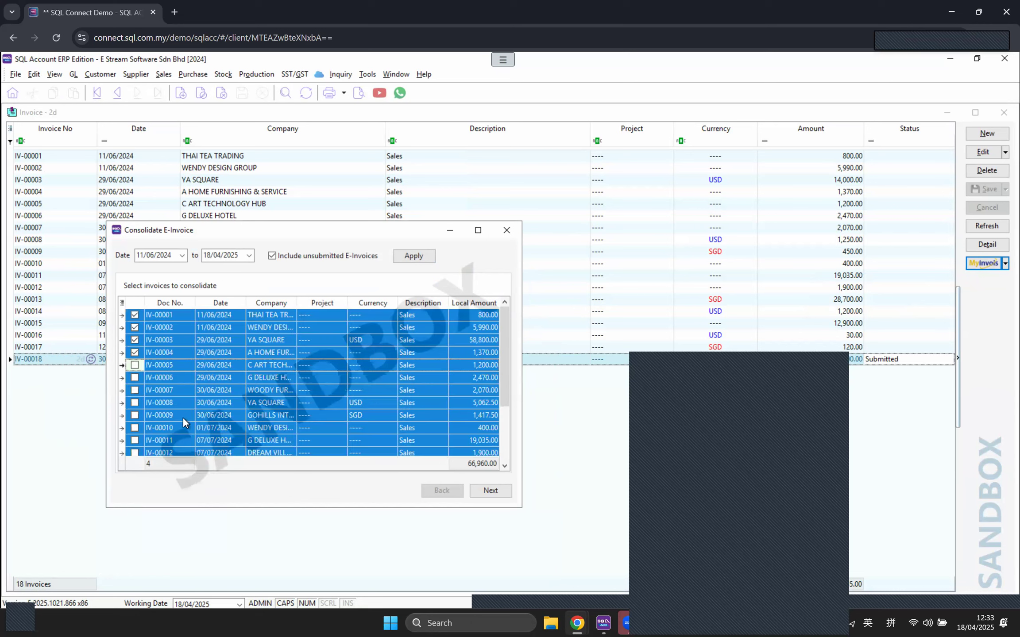
# Step: Tick IV-00005, IV-00006 and IV-00007, then move on to the 72,700.00 summary
pyautogui.click(134, 365)
pyautogui.rightClick(135, 374)
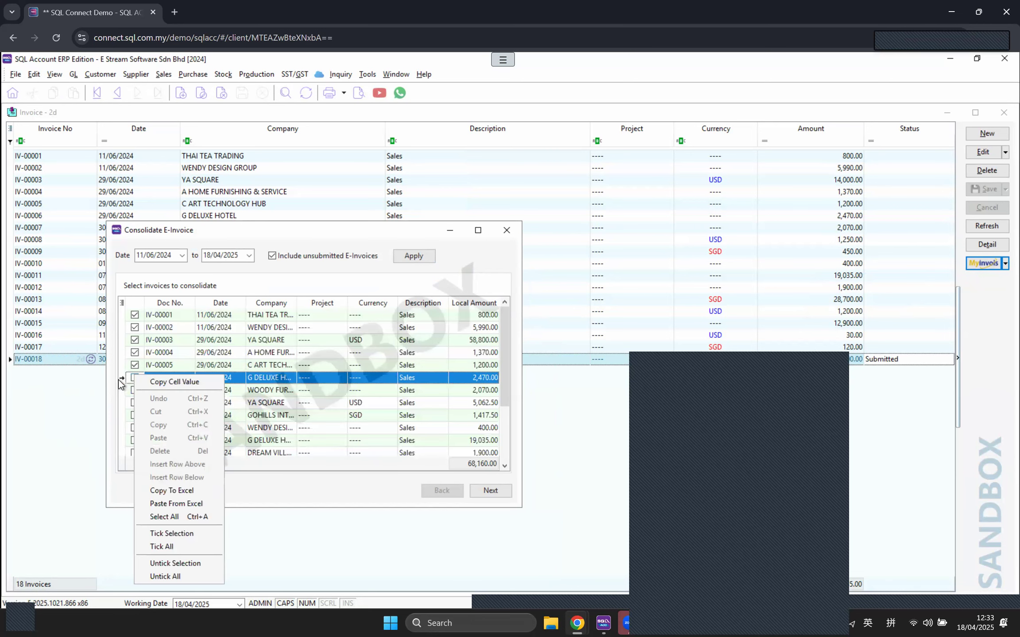
pyautogui.click(117, 379)
pyautogui.click(133, 378)
pyautogui.click(134, 390)
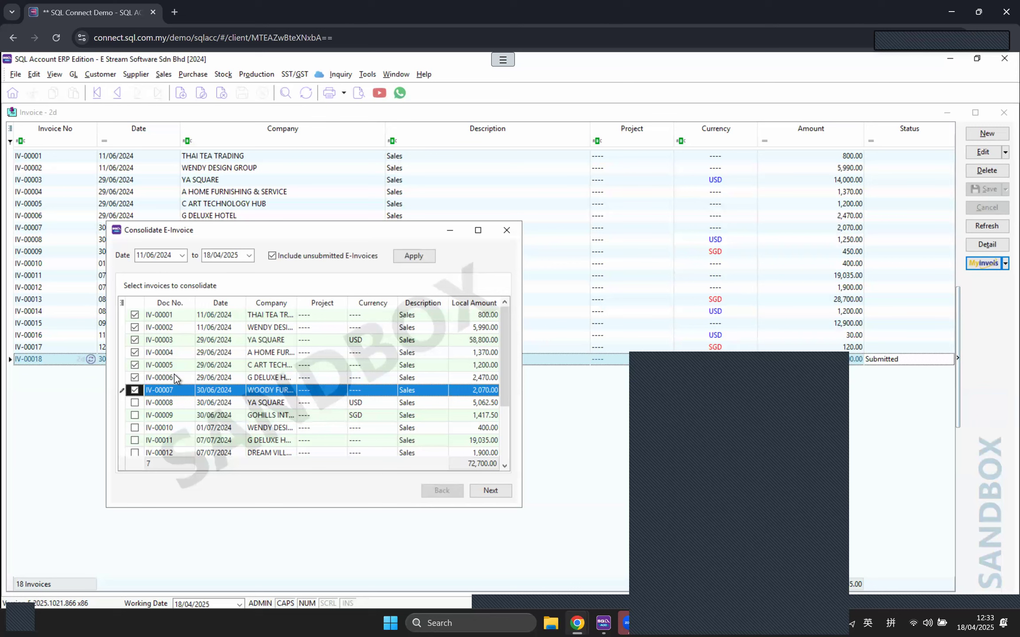
pyautogui.click(488, 488)
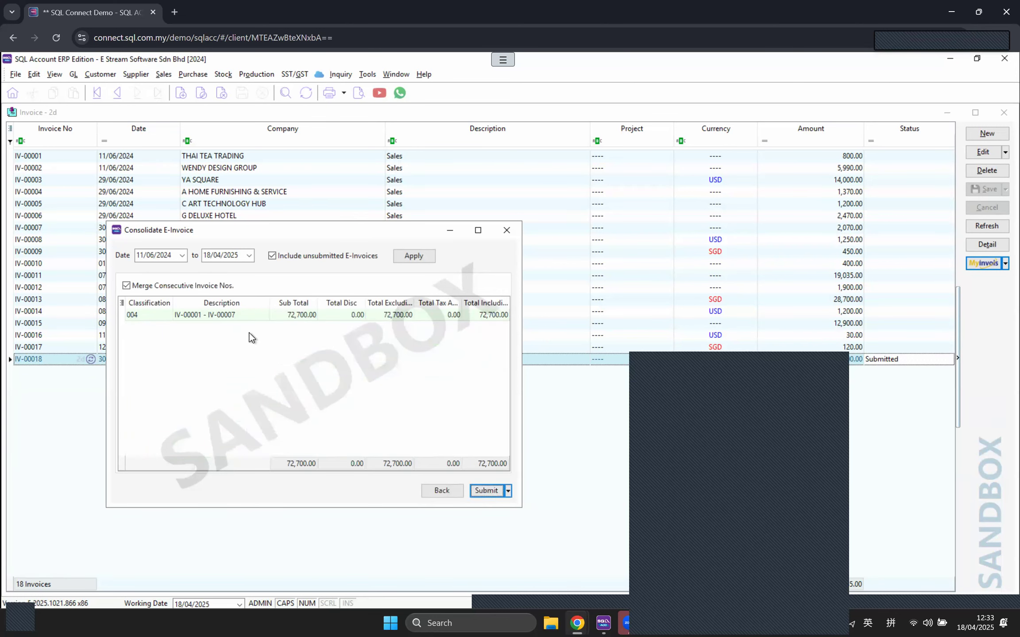
# Step: Submit the merged IV-00001 – IV-00007 line as CI-00001, then close the status window
pyautogui.click(185, 316)
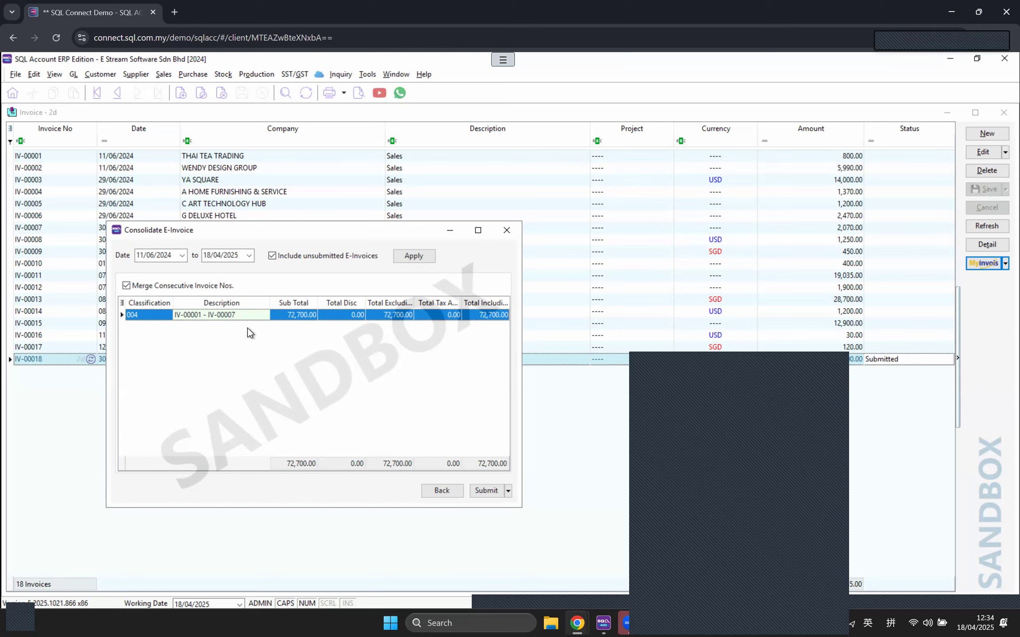
pyautogui.click(490, 494)
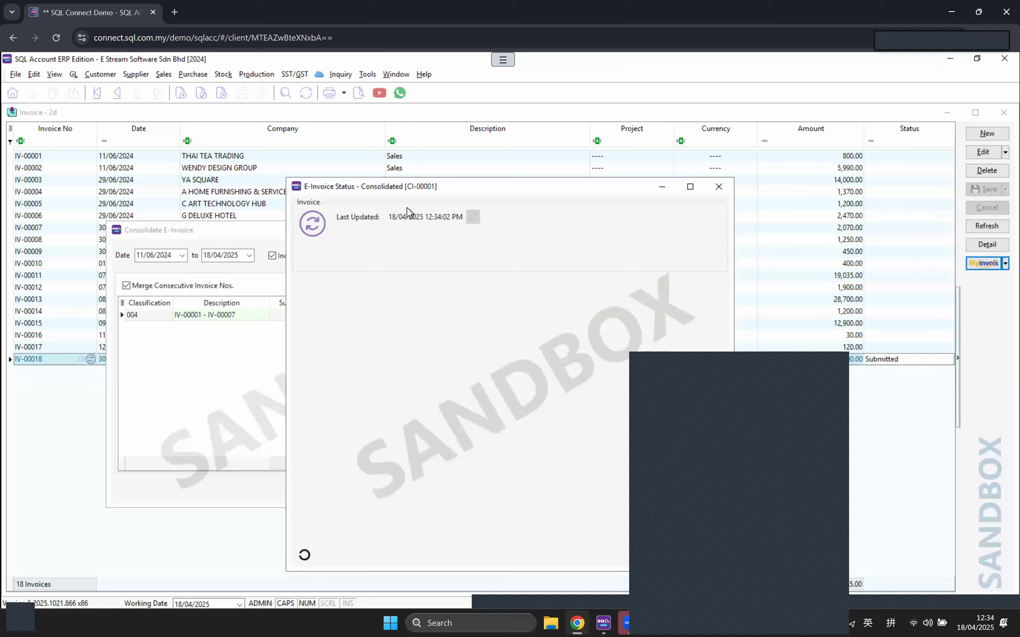
pyautogui.click(718, 186)
# Step: Read through the English 'How to Issue an E-Invoice' guide in the reference guide
pyautogui.moveTo(585, 623)
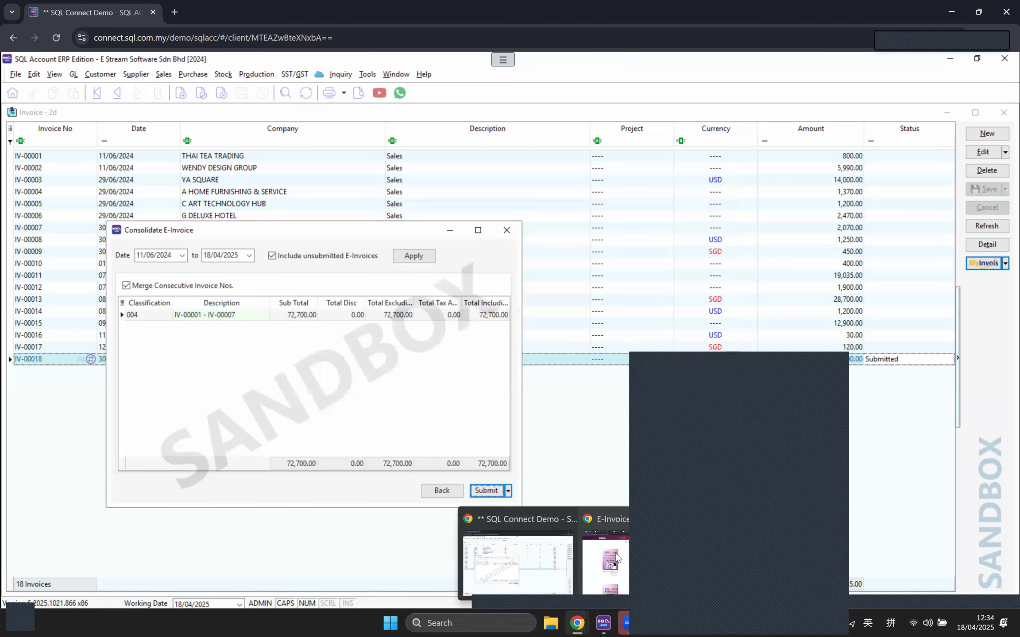
pyautogui.click(584, 549)
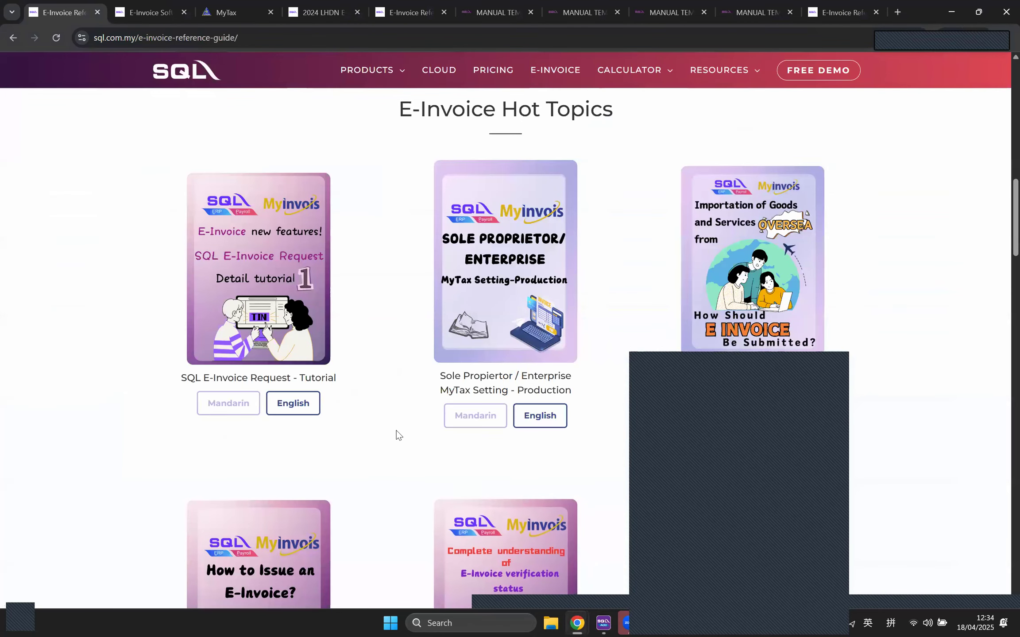
pyautogui.scroll(-5, 364, 430)
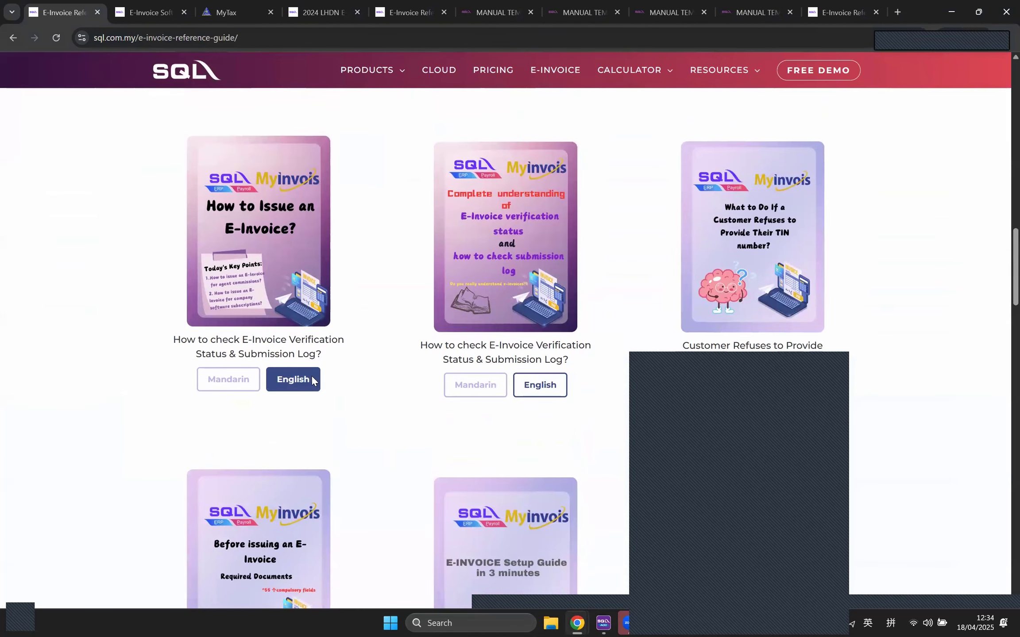
pyautogui.click(292, 381)
pyautogui.scroll(-10, 572, 305)
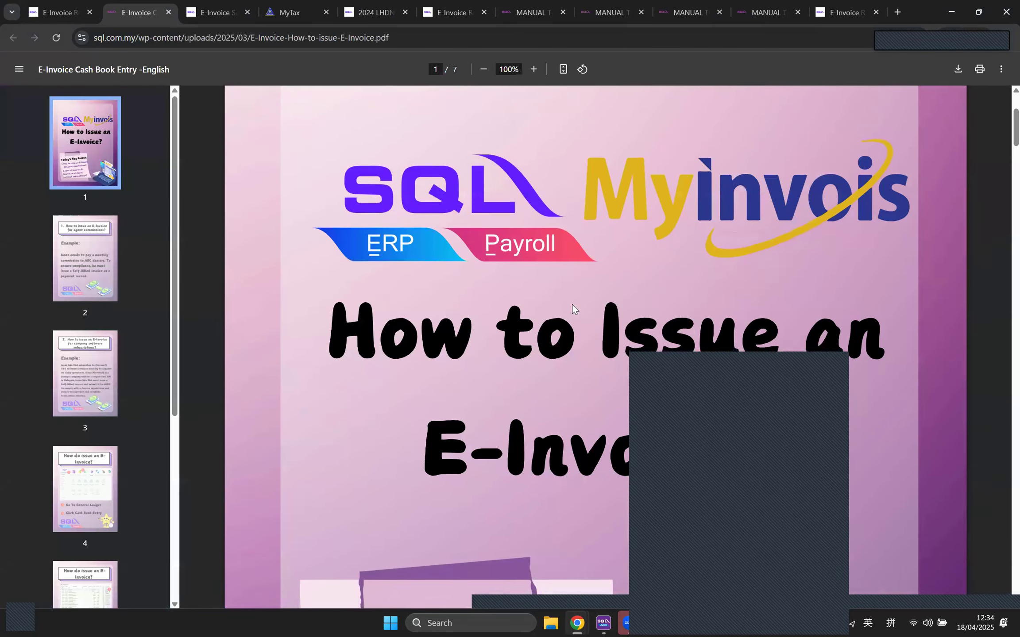
pyautogui.scroll(-10, 569, 301)
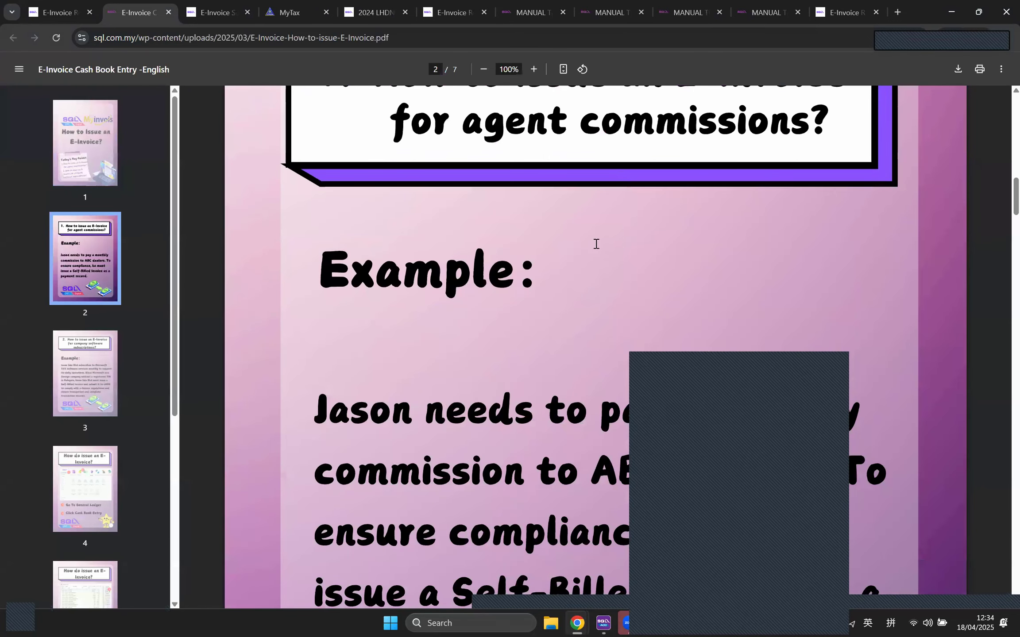
pyautogui.scroll(3, 596, 244)
pyautogui.doubleClick(715, 261)
pyautogui.click(603, 301)
pyautogui.scroll(-10, 602, 301)
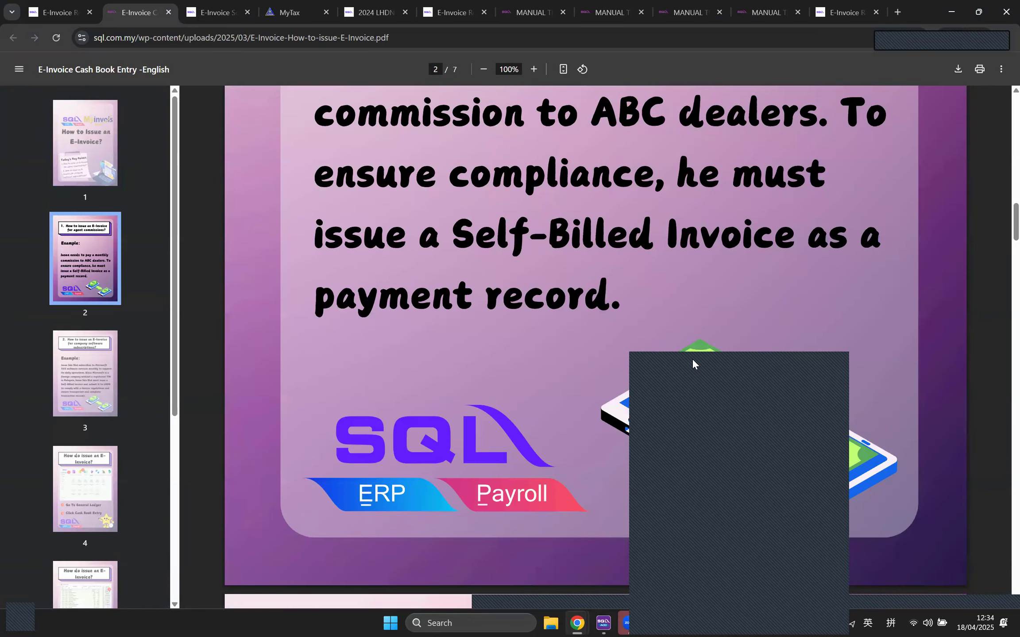
pyautogui.scroll(-12, 1000, 341)
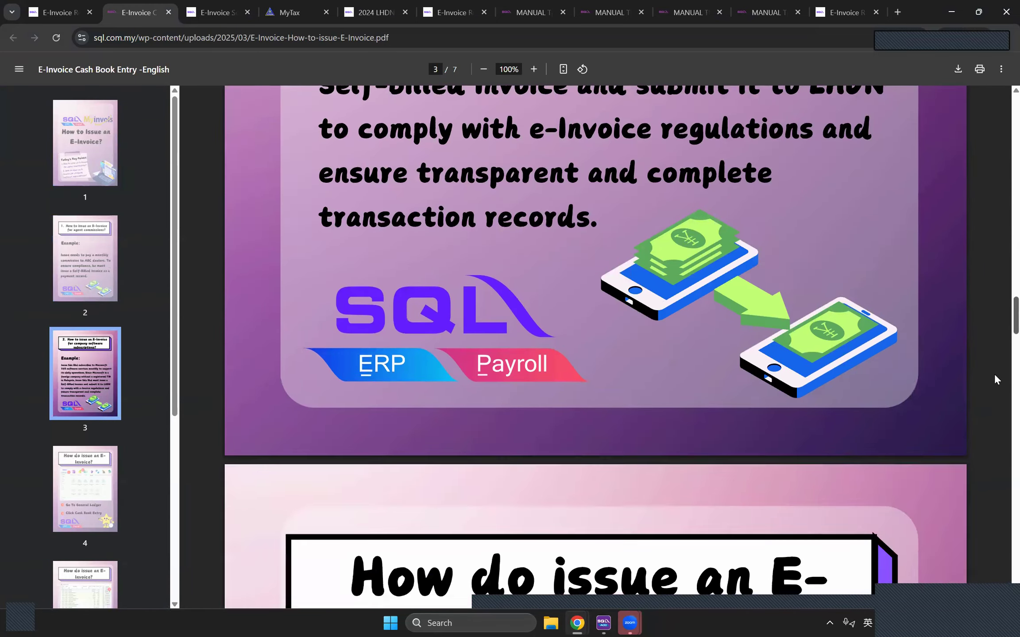
pyautogui.scroll(-20, 993, 398)
pyautogui.scroll(-18, 990, 455)
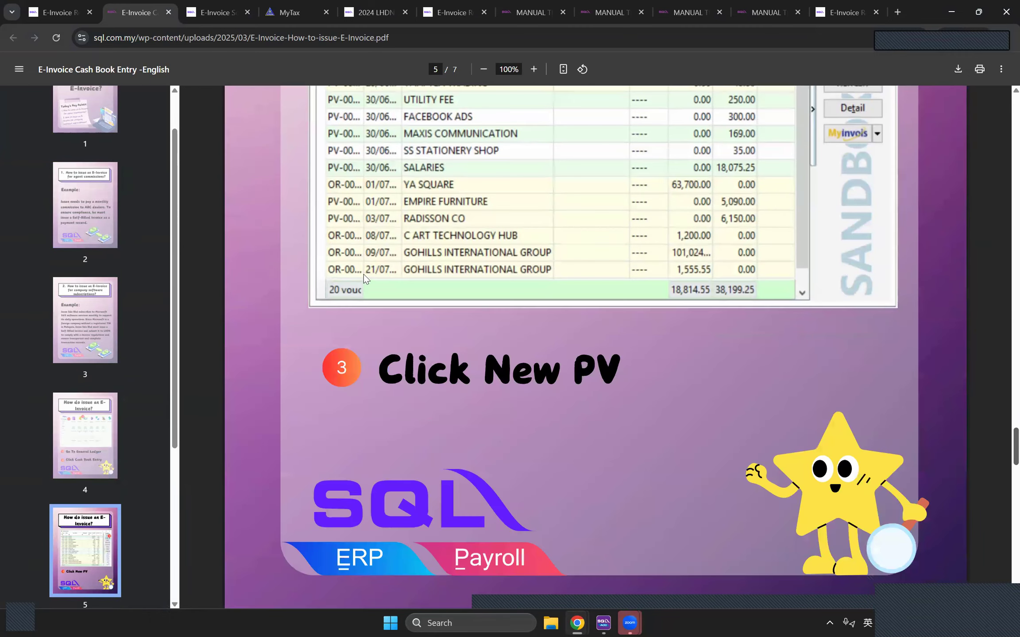
pyautogui.scroll(-16, 385, 272)
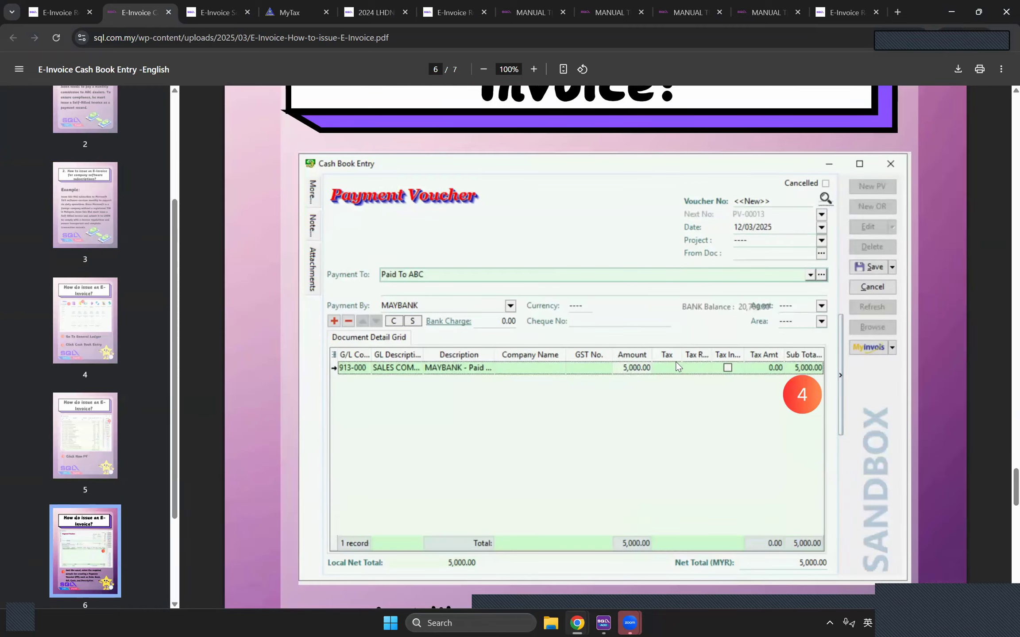
pyautogui.scroll(-14, 677, 367)
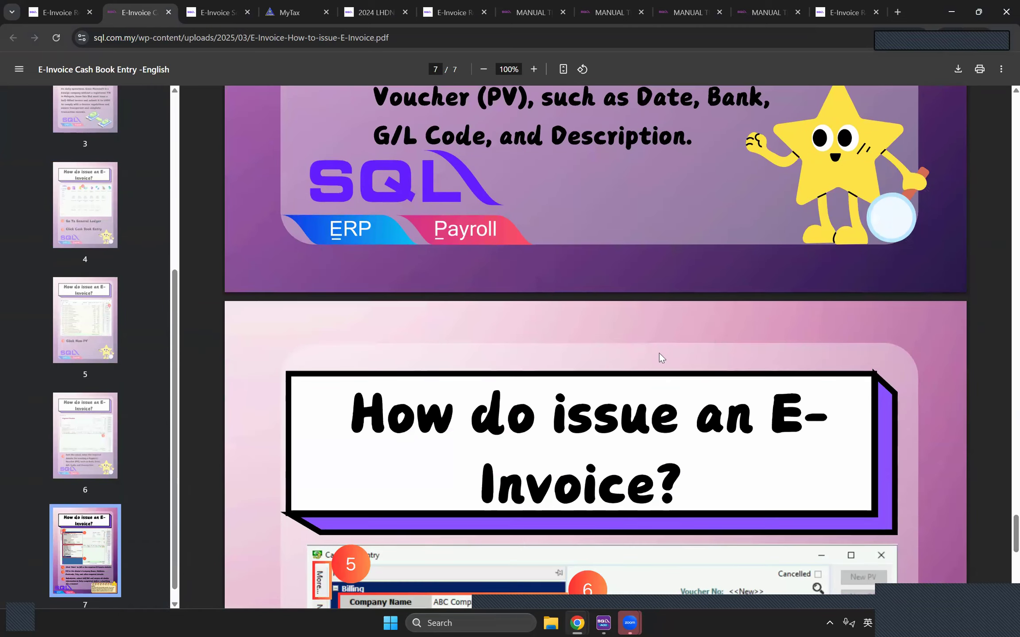
pyautogui.scroll(-8, 659, 353)
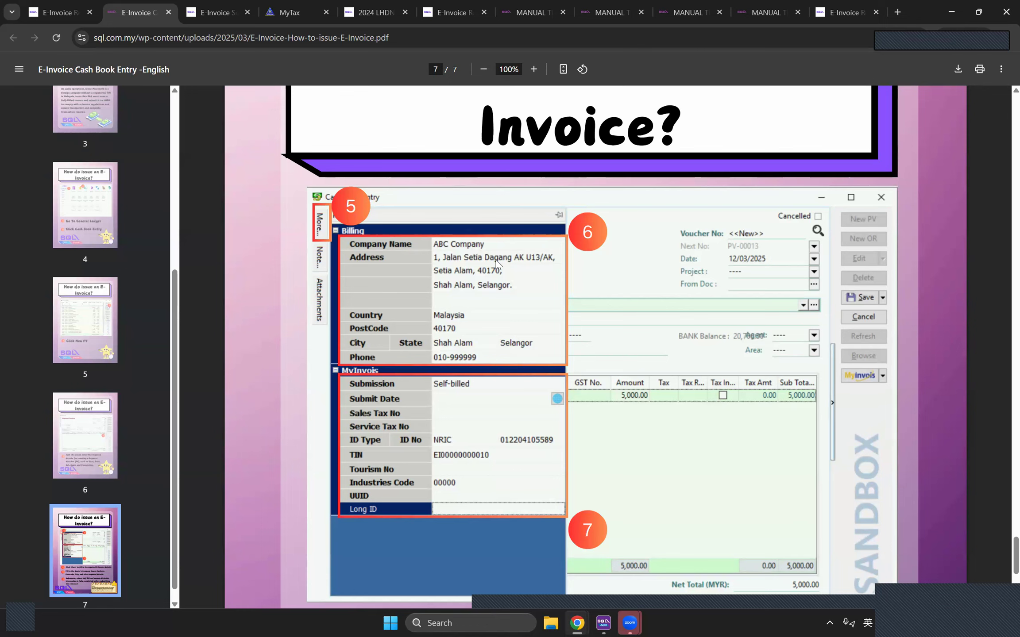
pyautogui.scroll(-6, 530, 281)
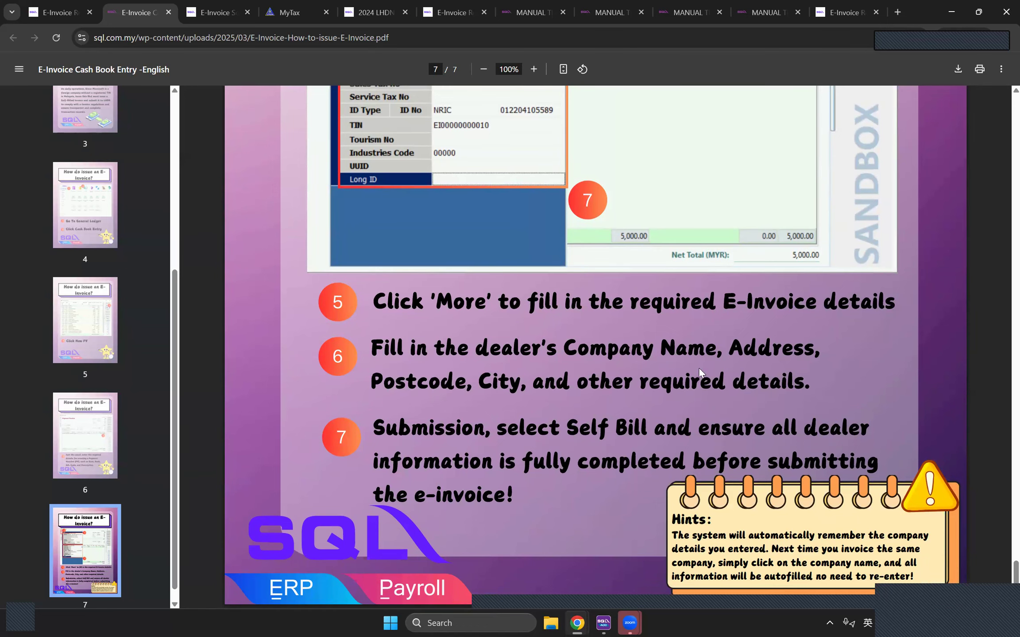
pyautogui.scroll(2, 524, 216)
pyautogui.scroll(4, 570, 251)
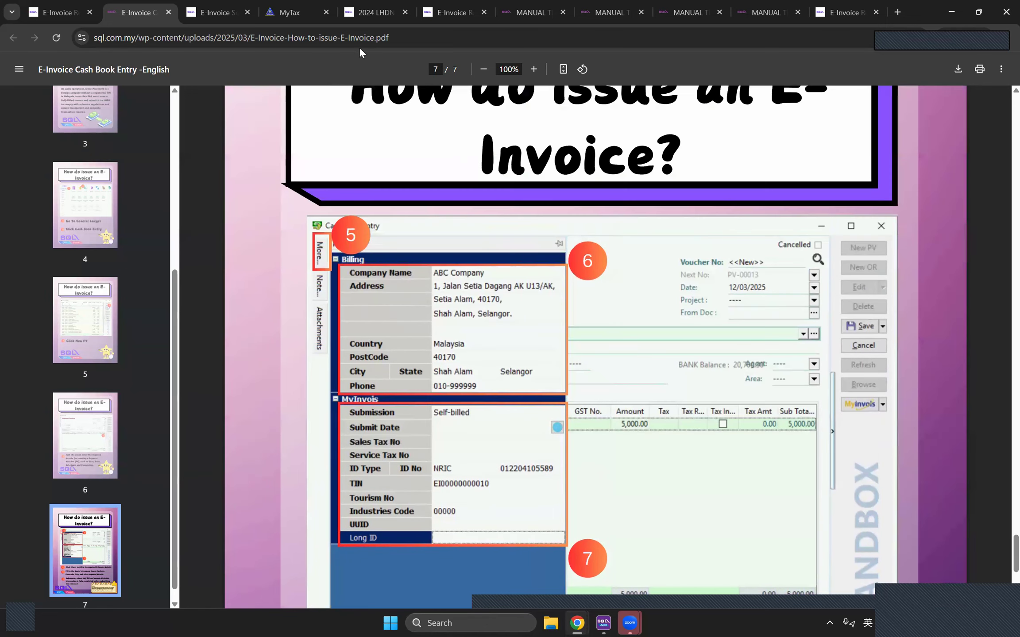
# Step: Read the English verification status guide's status meanings, then switch back to SQL Account
pyautogui.click(58, 14)
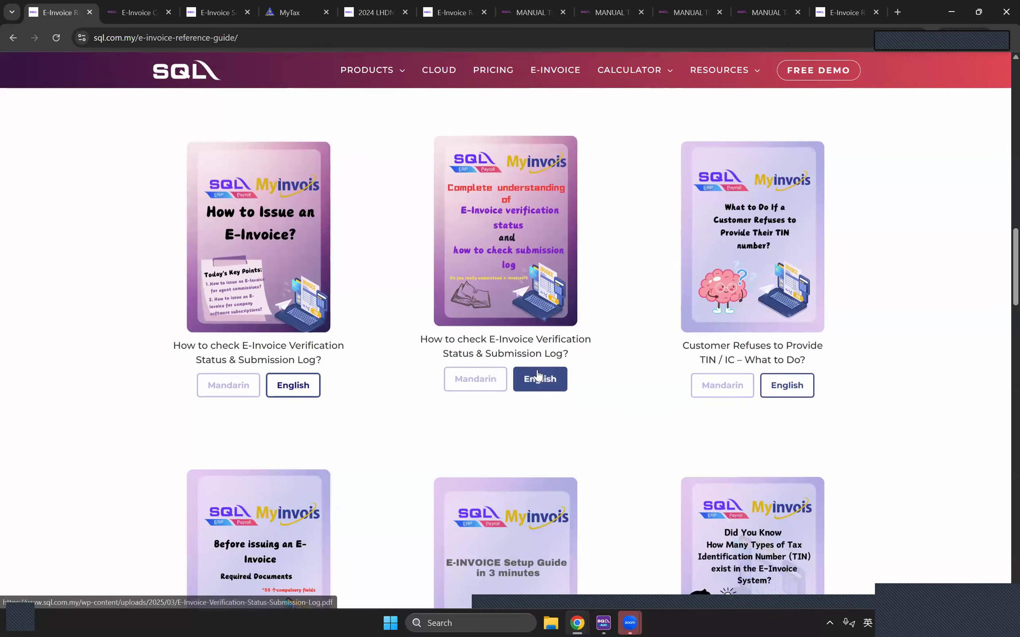
pyautogui.click(548, 404)
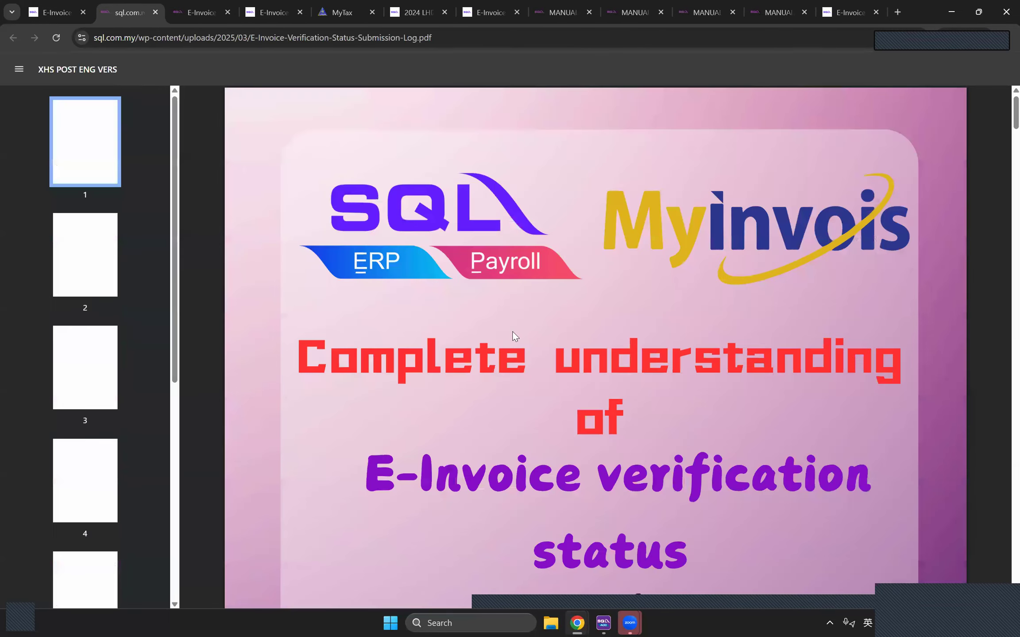
pyautogui.scroll(-10, 515, 334)
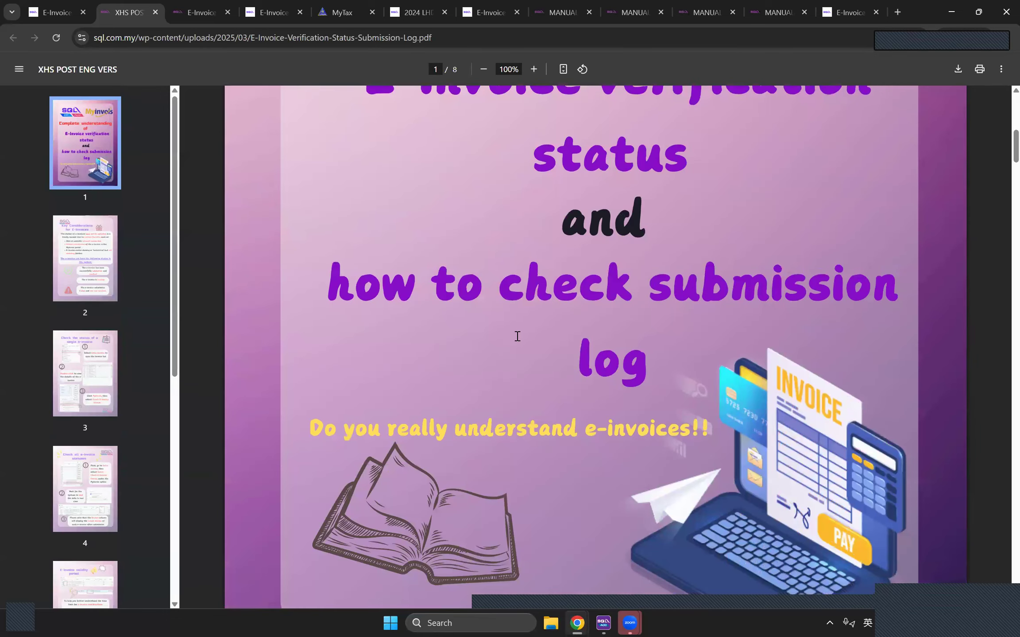
pyautogui.scroll(-12, 396, 272)
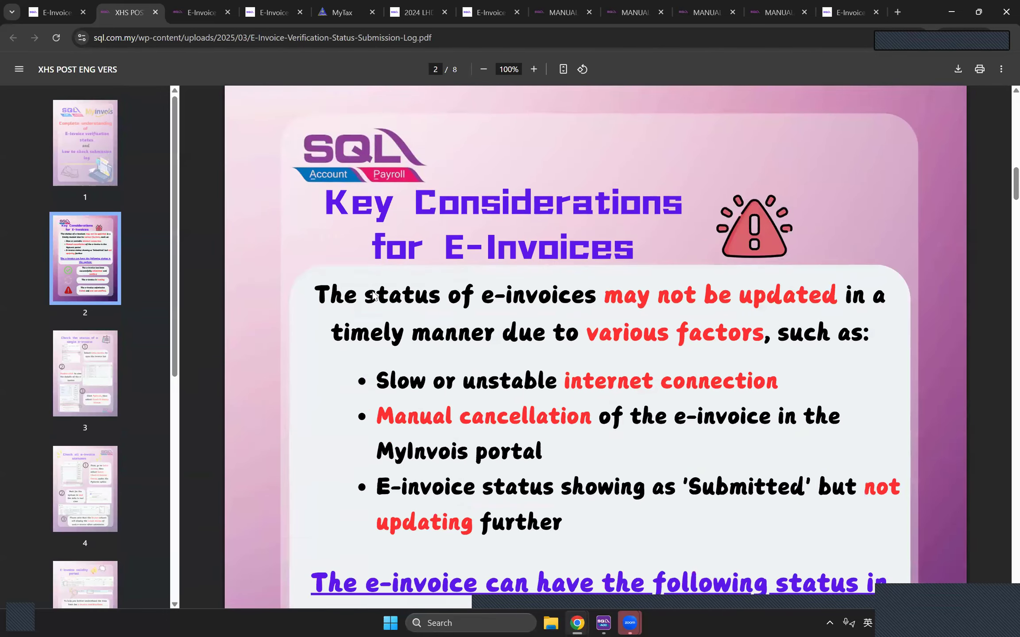
pyautogui.scroll(-5, 401, 268)
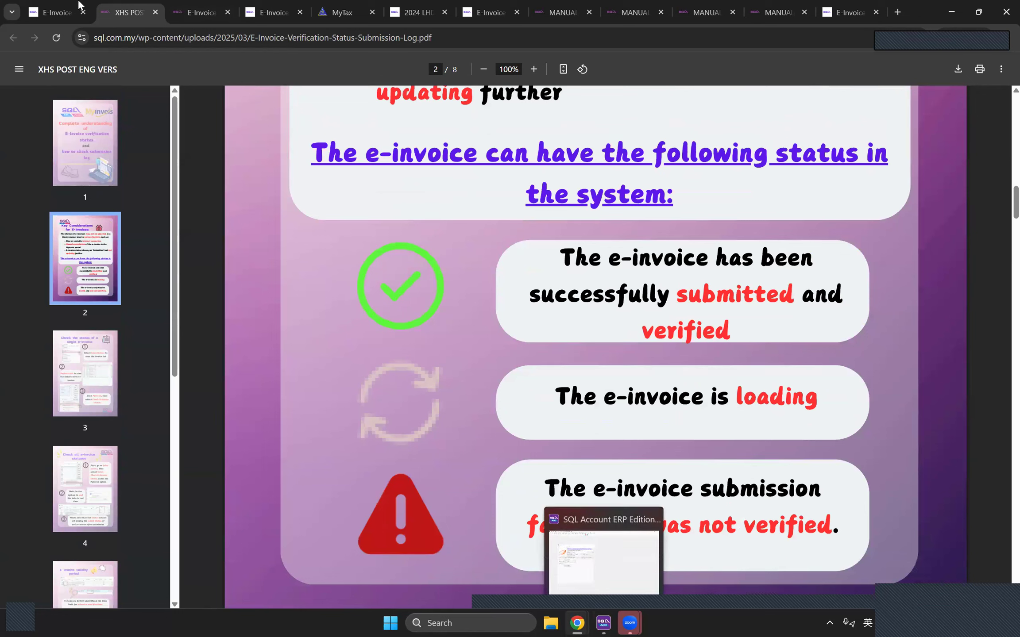
pyautogui.click(577, 623)
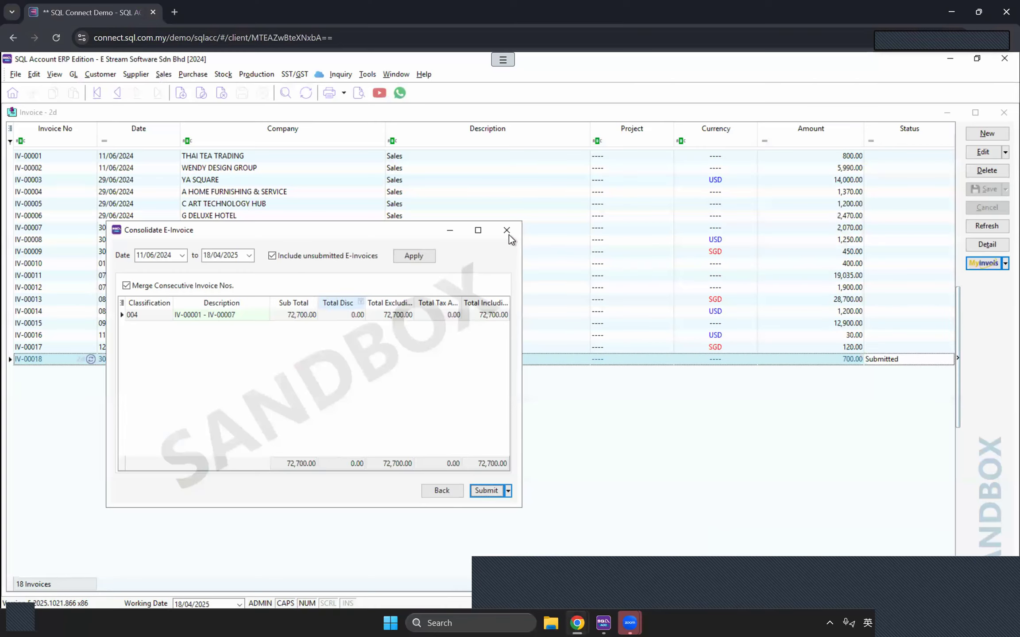
pyautogui.click(508, 231)
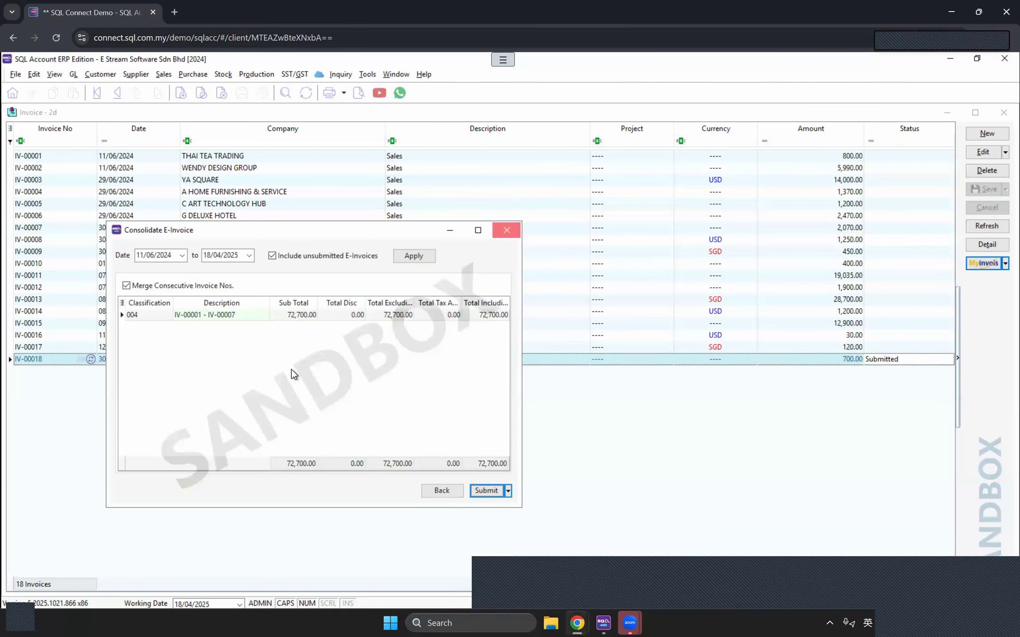
# Step: Refresh the sales invoice list so IV-00001 to IV-00007 show Submitted
pyautogui.click(987, 226)
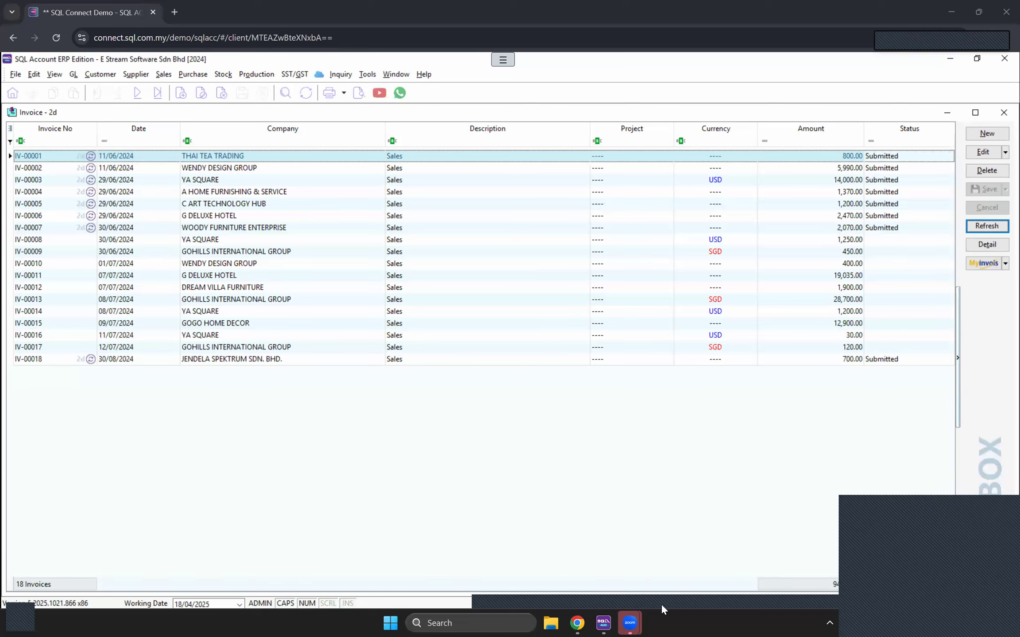
# Step: Scroll the verification status PDF to page 3, 'Check the status of a single e-invoice'
pyautogui.hotkey('alt', 'Tab')
pyautogui.scroll(-1, 578, 436)
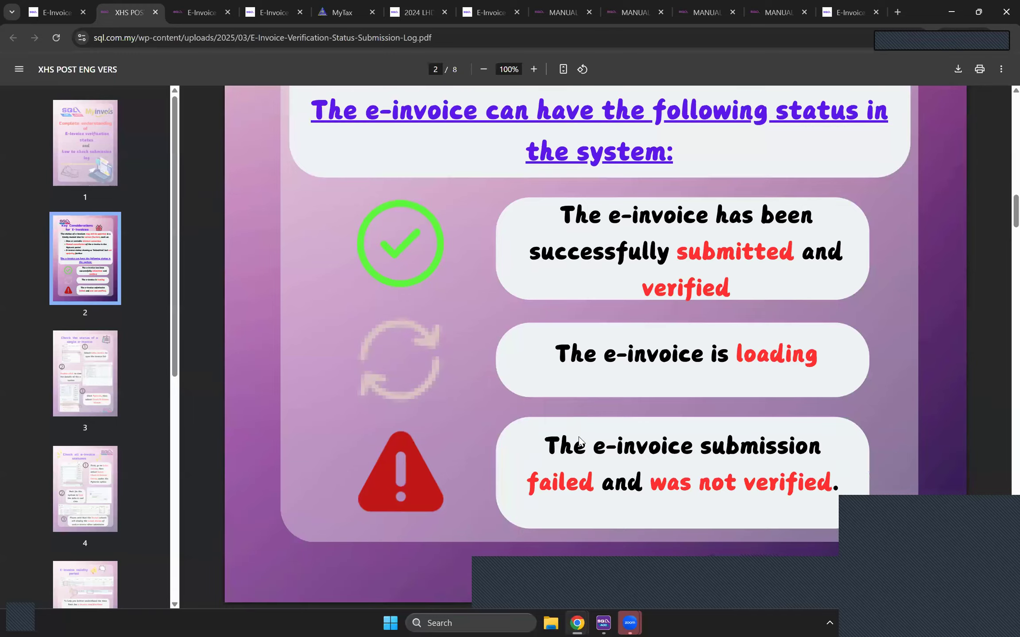
pyautogui.scroll(-8, 663, 417)
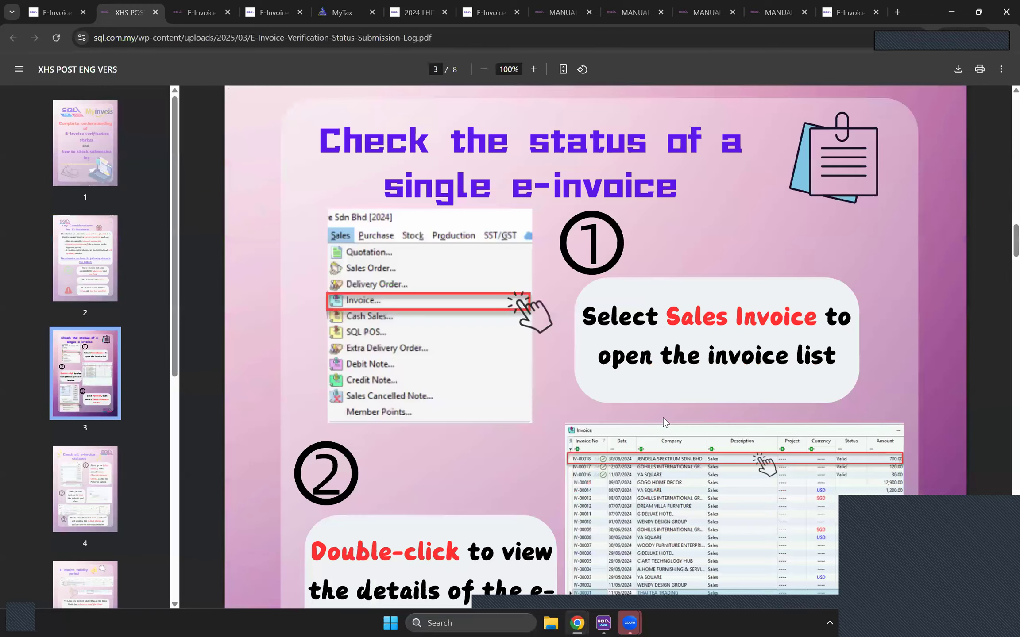
pyautogui.scroll(-3, 649, 240)
pyautogui.scroll(-3, 649, 241)
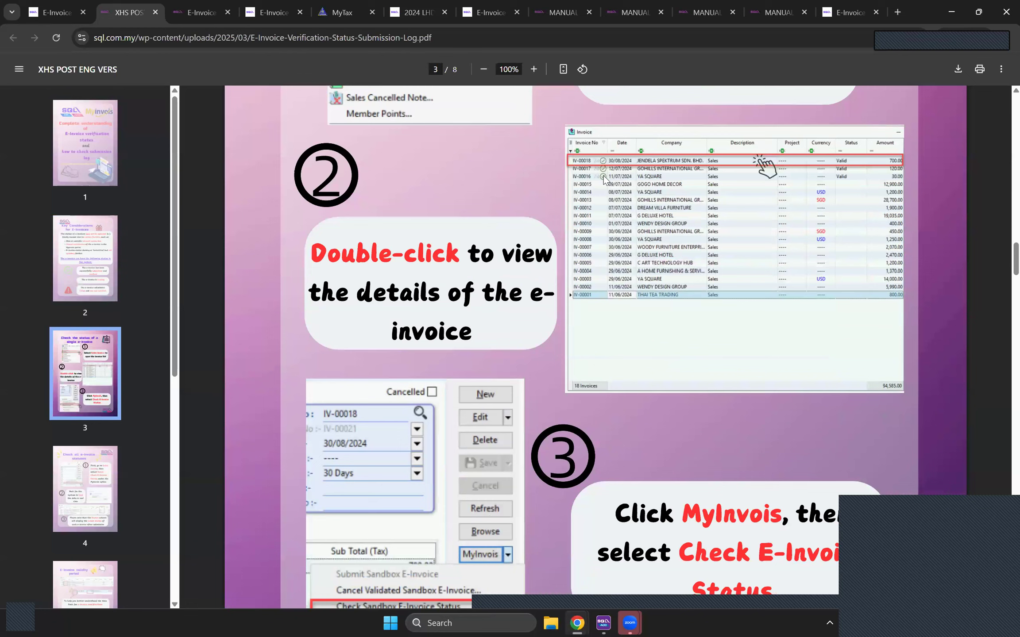
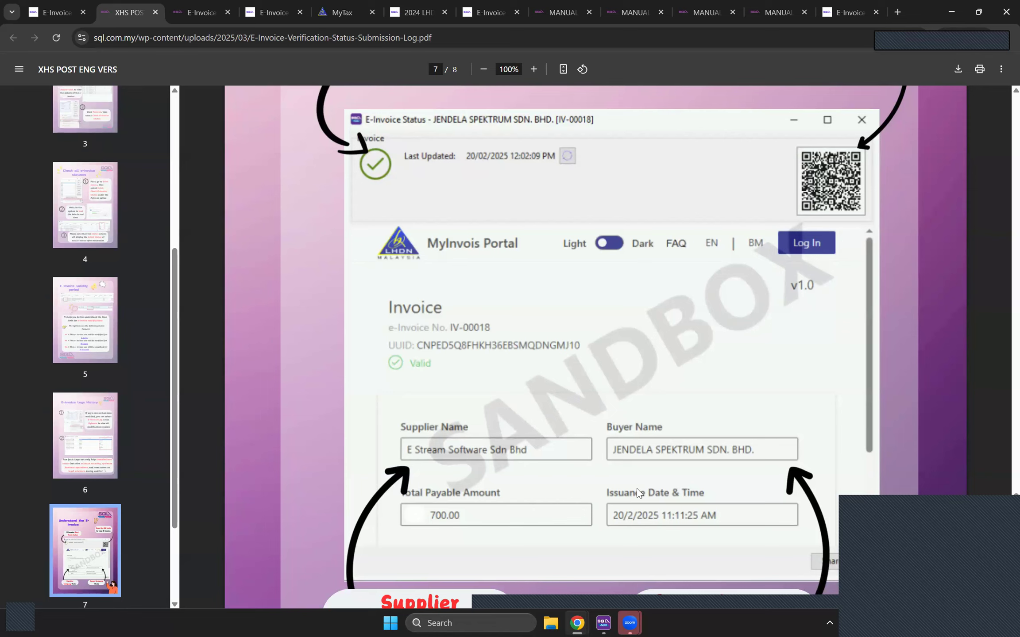
# Step: Switch to the sql.com.my e-invoice reference guide tab in Chrome
pyautogui.click(48, 12)
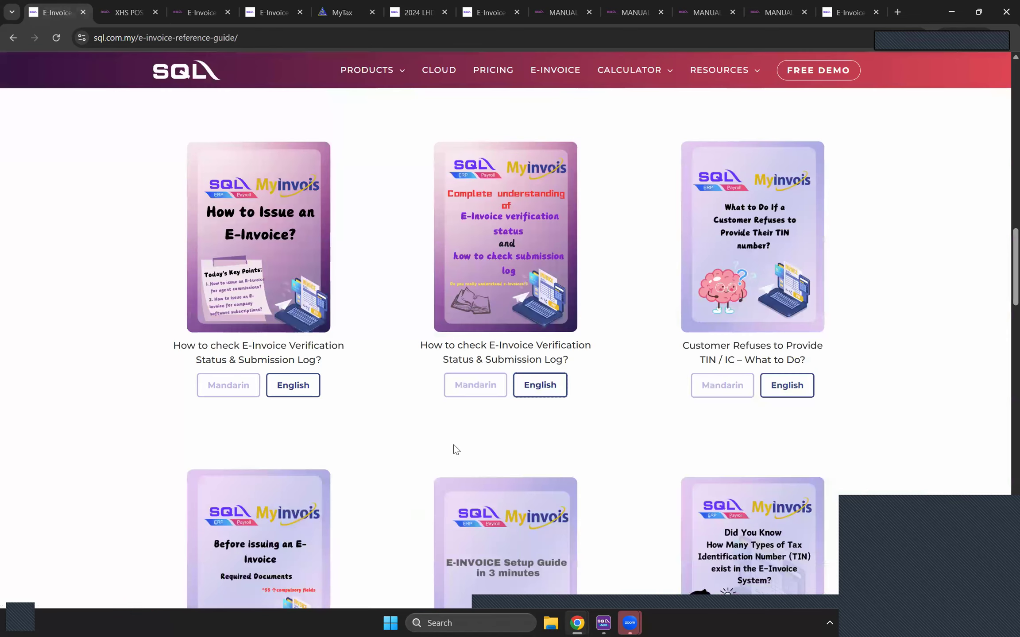
# Step: Open the 'How to Add QR Code in RTM Report' guide in a new tab
pyautogui.scroll(-2, 436, 442)
pyautogui.scroll(7, 432, 445)
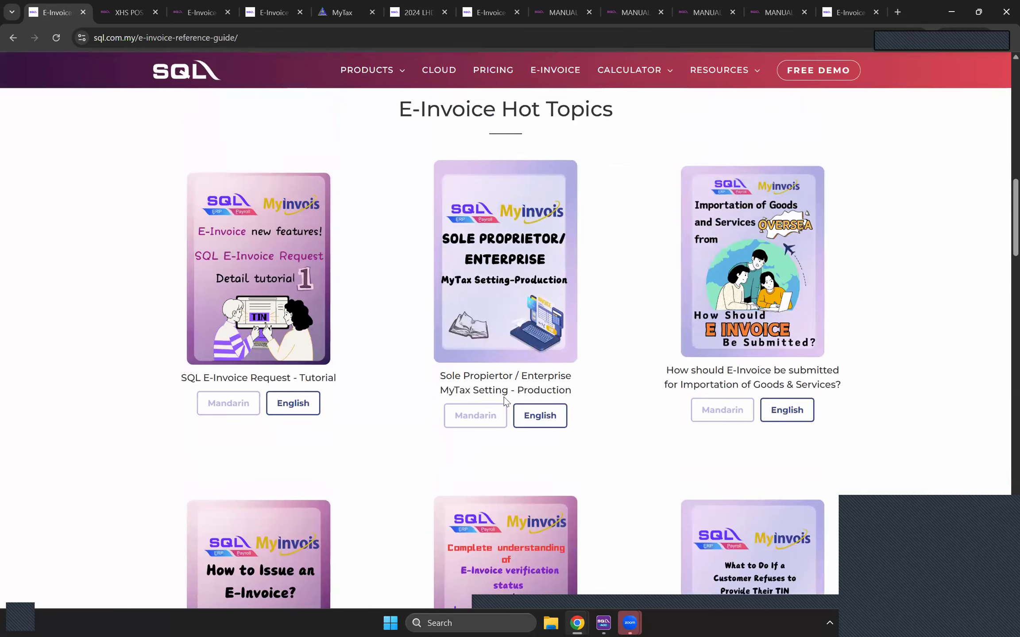
pyautogui.scroll(9, 699, 364)
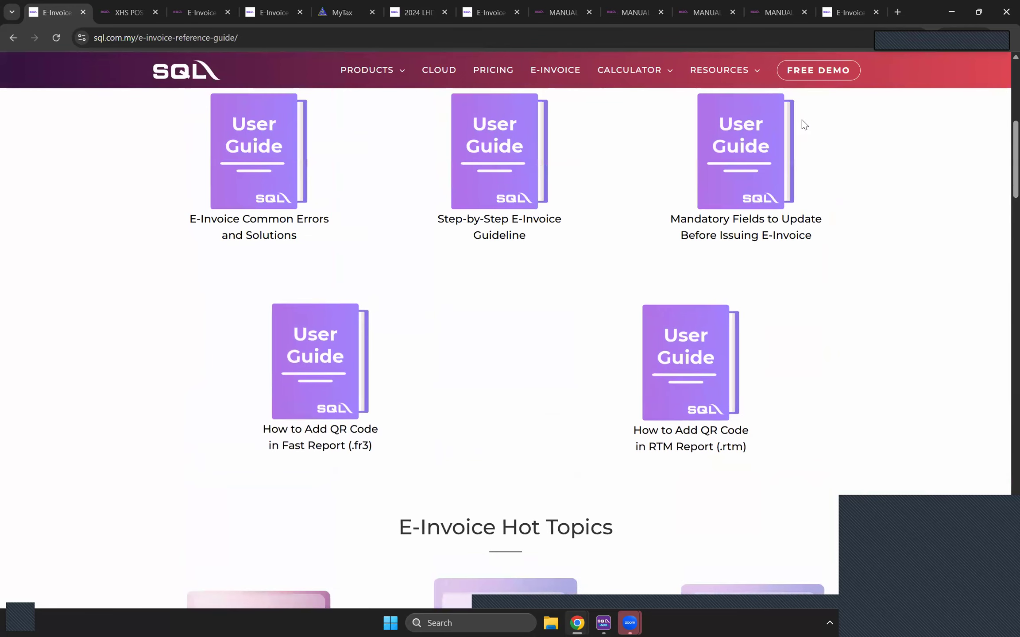
pyautogui.rightClick(699, 357)
pyautogui.click(735, 111)
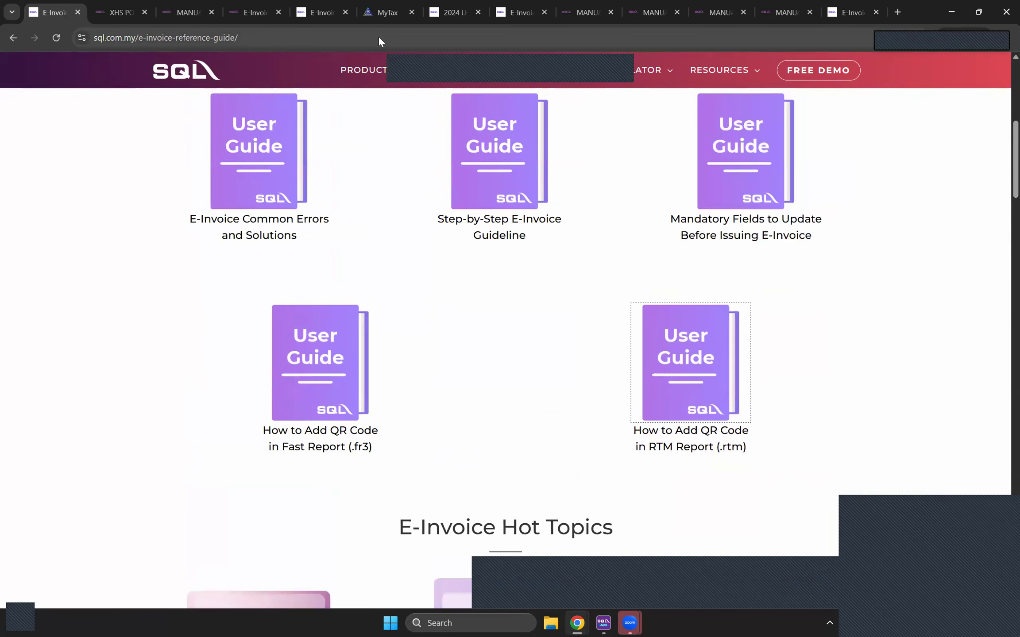
# Step: Scroll through the RTM Report QR code guide, then return to the verification PDF
pyautogui.click(115, 12)
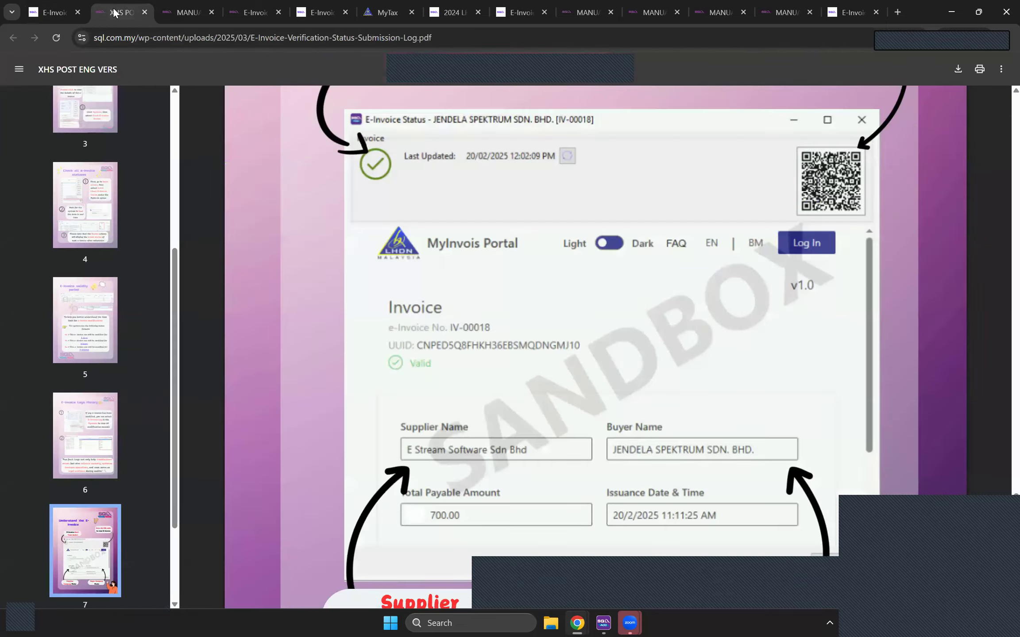
pyautogui.click(188, 11)
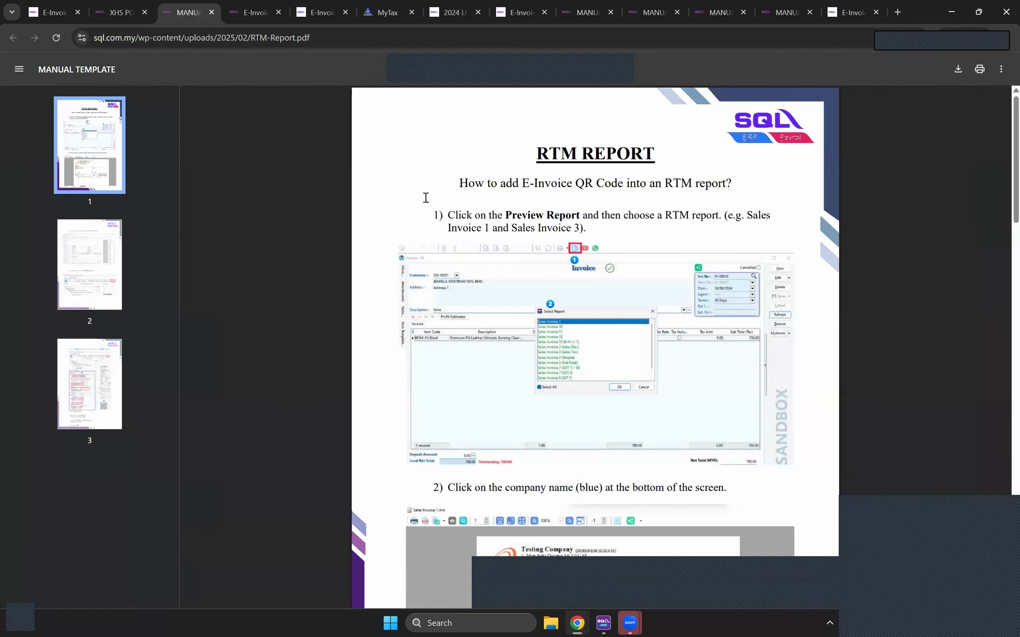
pyautogui.scroll(-5, 599, 254)
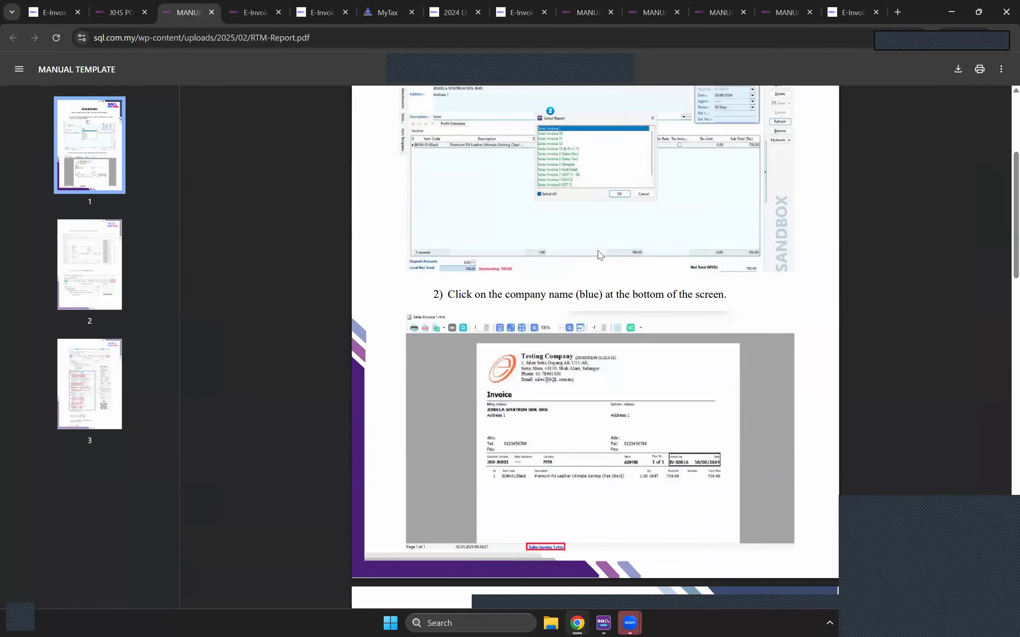
pyautogui.scroll(-7, 599, 255)
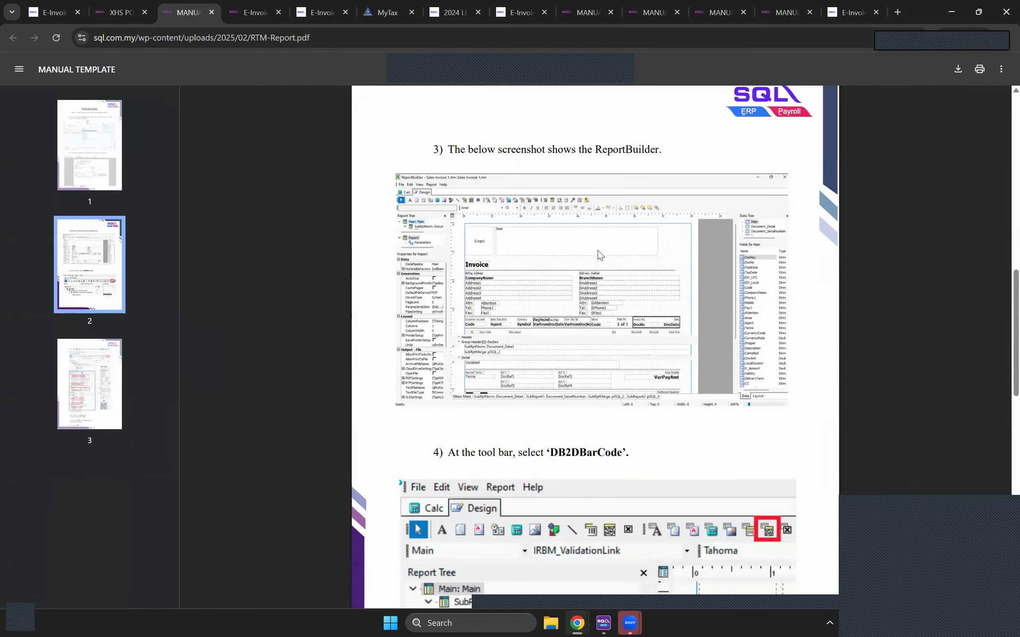
pyautogui.scroll(-5, 598, 255)
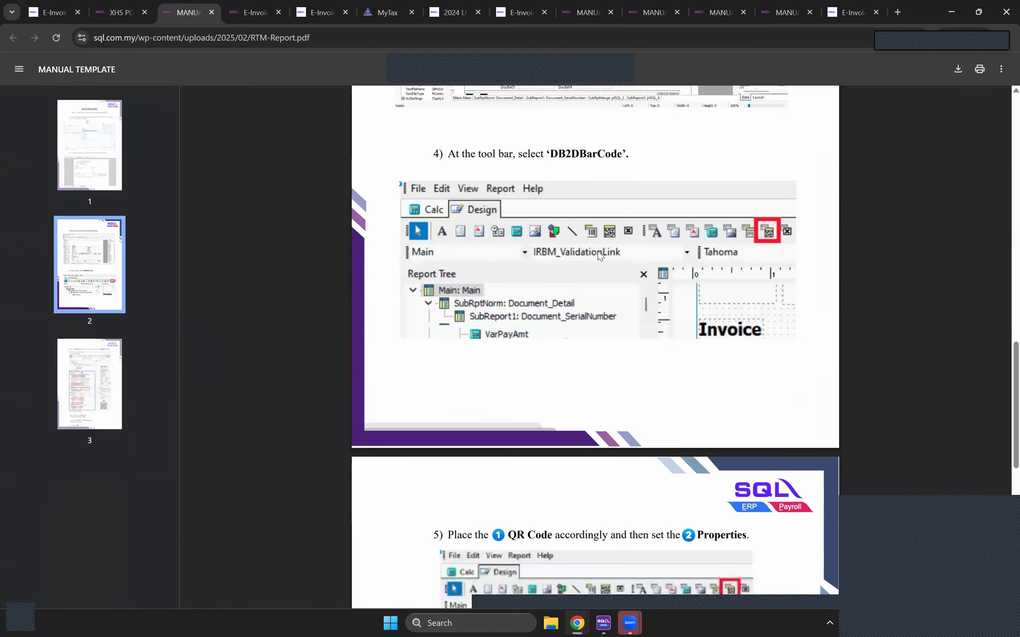
pyautogui.scroll(-4, 597, 256)
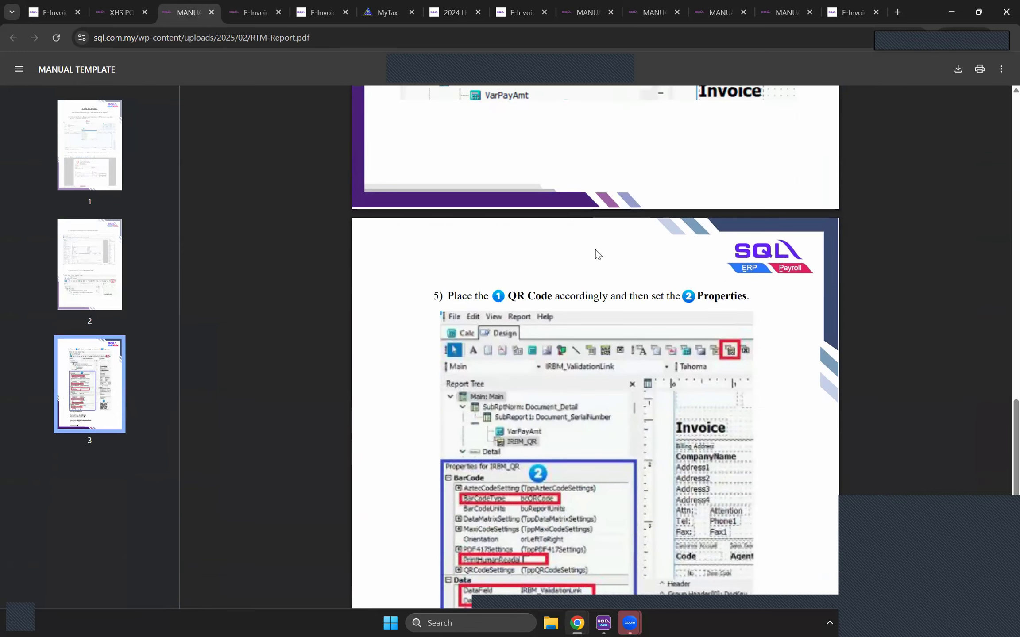
pyautogui.scroll(-1, 595, 250)
pyautogui.click(114, 12)
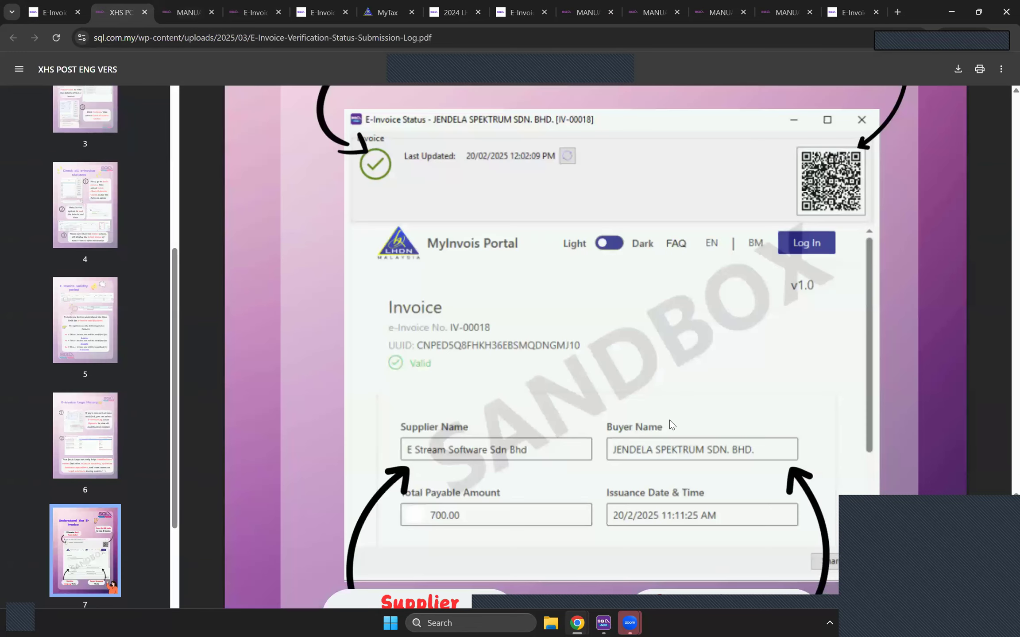
# Step: Switch from the verification PDF to the SQL Connect Demo sales invoice list
pyautogui.scroll(-1, 658, 429)
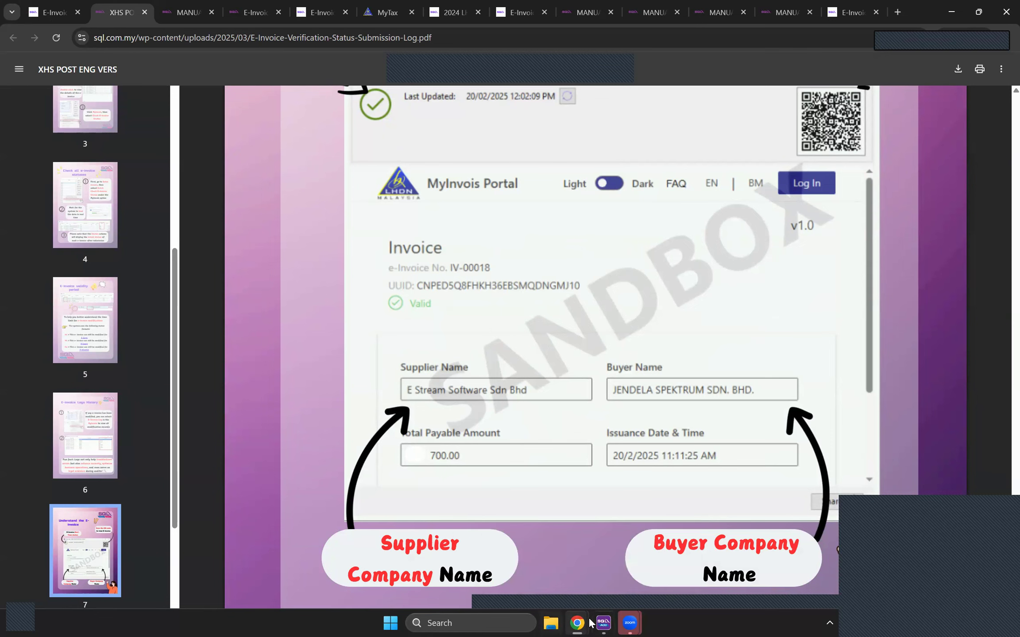
pyautogui.moveTo(580, 622)
pyautogui.click(519, 576)
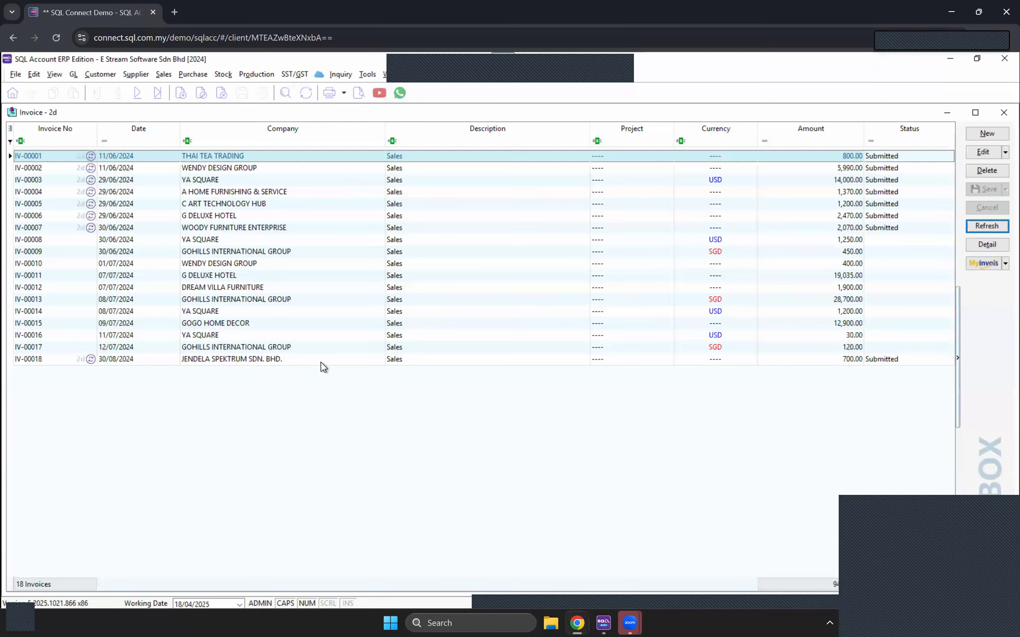
# Step: Open invoice IV-00018 and show its MyInvois details, selecting the UUID value
pyautogui.doubleClick(321, 360)
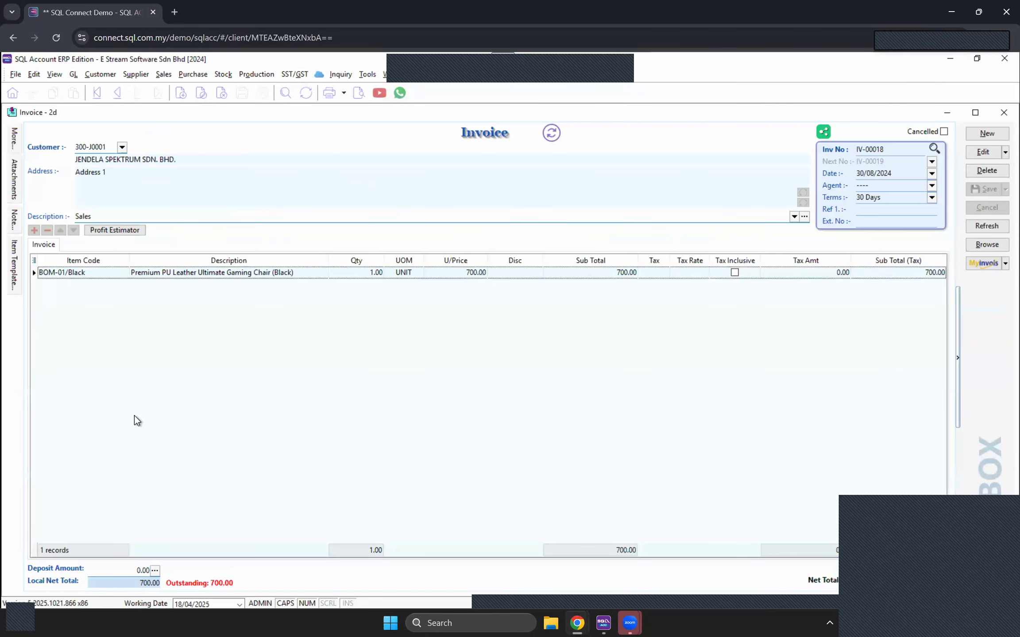
pyautogui.click(161, 576)
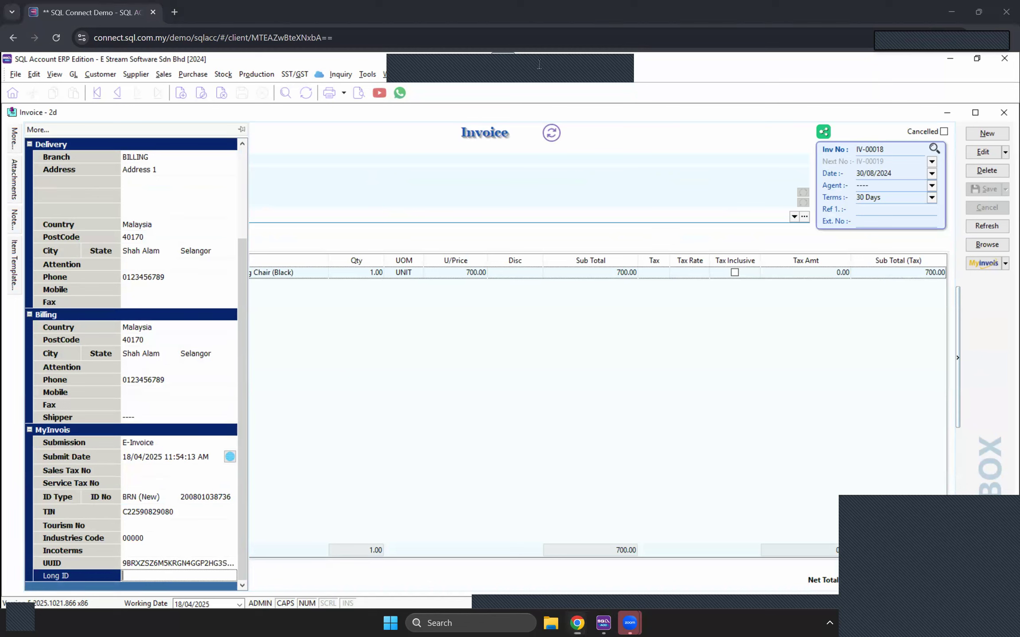
pyautogui.click(158, 565)
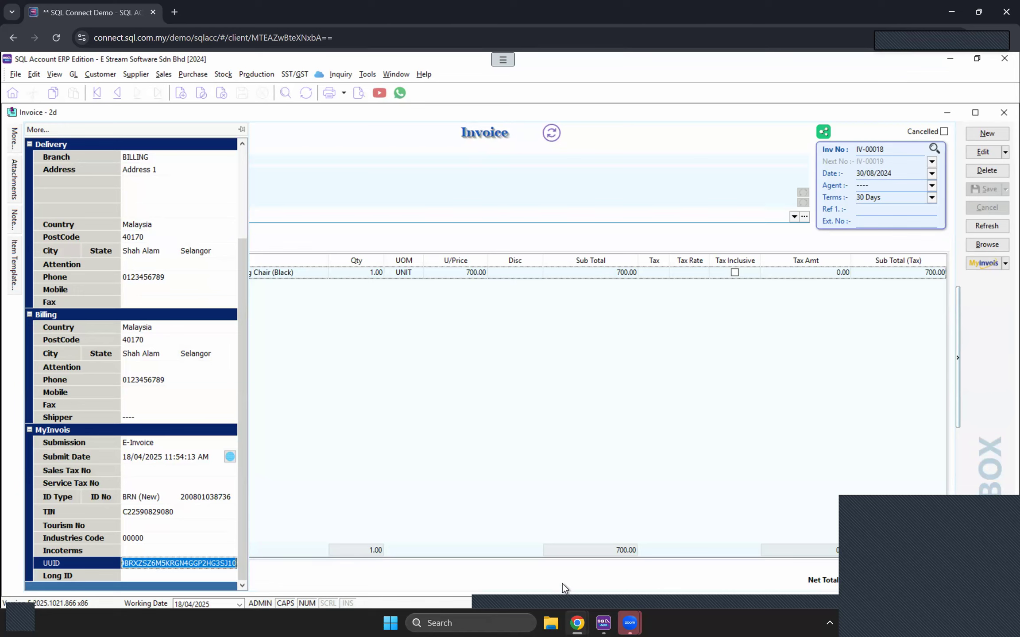
# Step: Return to the verification PDF and scroll to page 8 on total amount and validity
pyautogui.moveTo(579, 622)
pyautogui.click(637, 593)
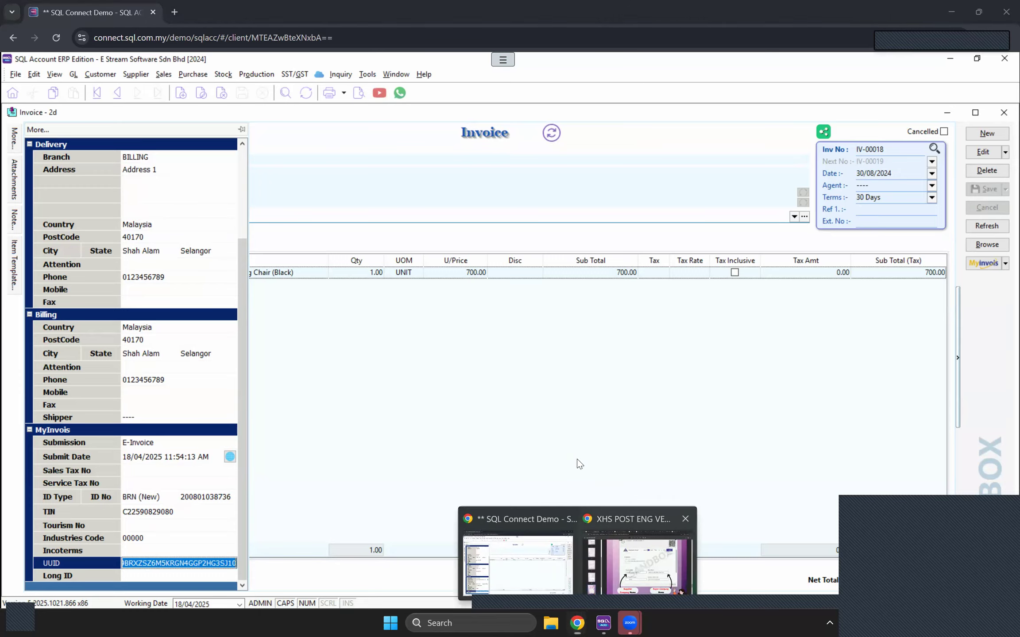
pyautogui.scroll(-5, 577, 459)
pyautogui.scroll(-6, 577, 459)
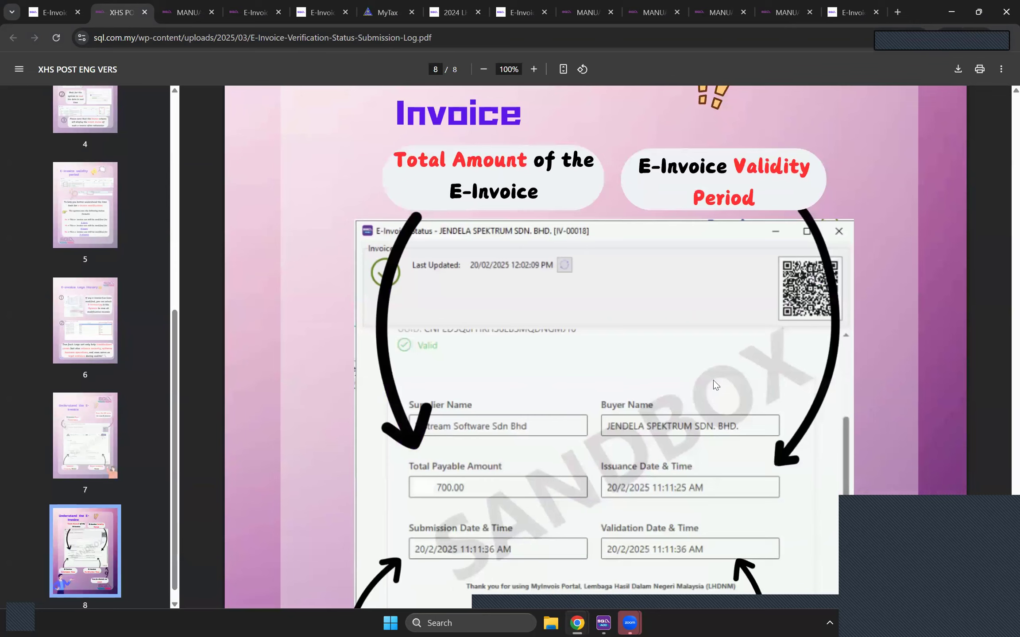
# Step: Read PDF page 8, comparing it against the IV-00018 invoice window in SQL Account
pyautogui.scroll(-2, 518, 373)
pyautogui.scroll(-2, 518, 373)
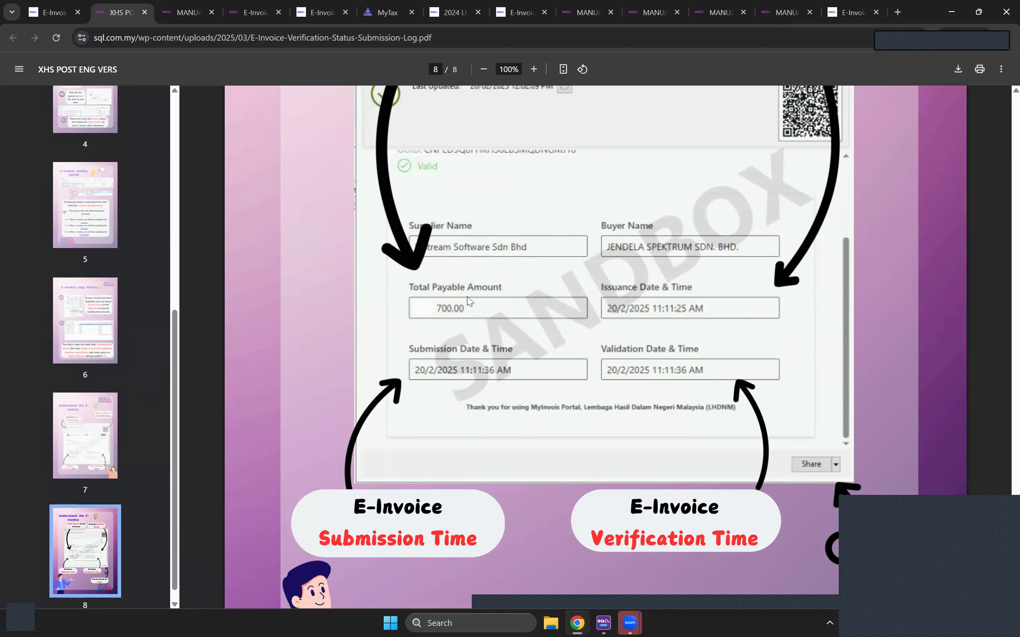
pyautogui.scroll(-3, 486, 326)
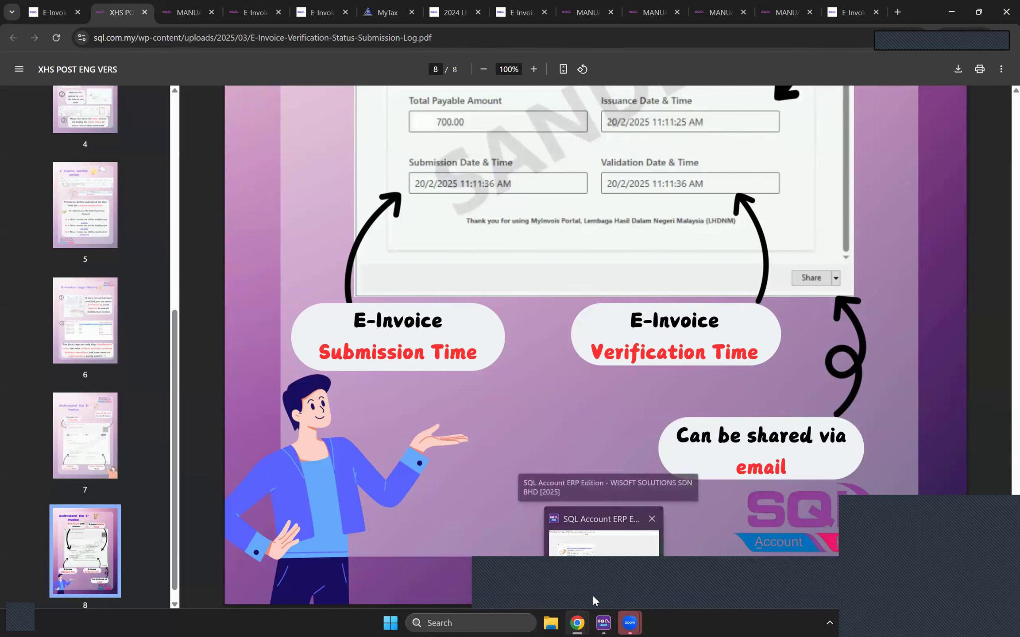
pyautogui.moveTo(571, 623)
pyautogui.click(518, 555)
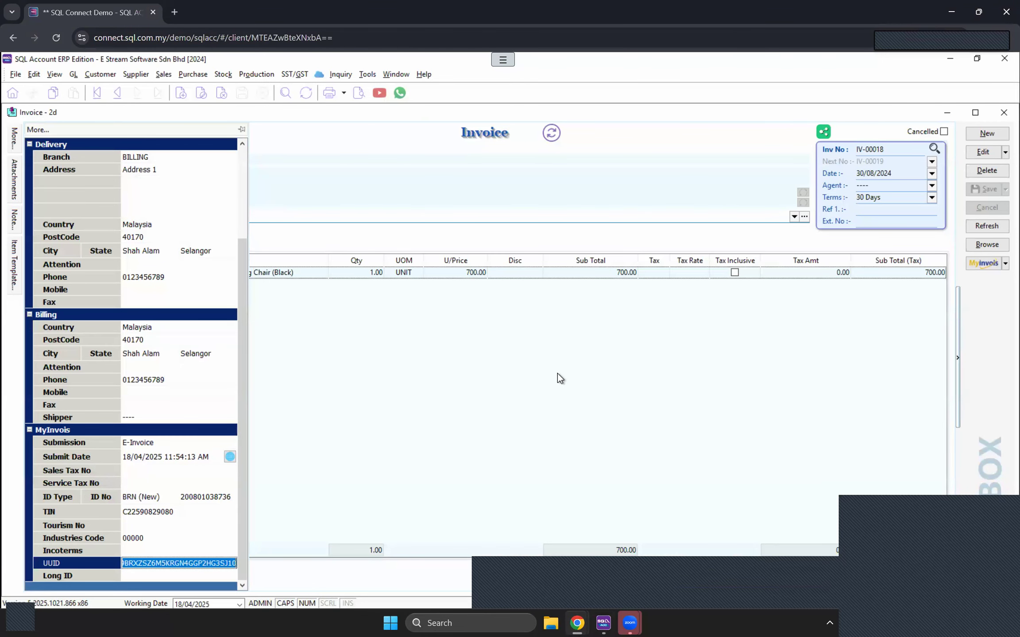
pyautogui.moveTo(583, 624)
pyautogui.click(664, 588)
pyautogui.scroll(7, 558, 390)
pyautogui.scroll(-3, 661, 395)
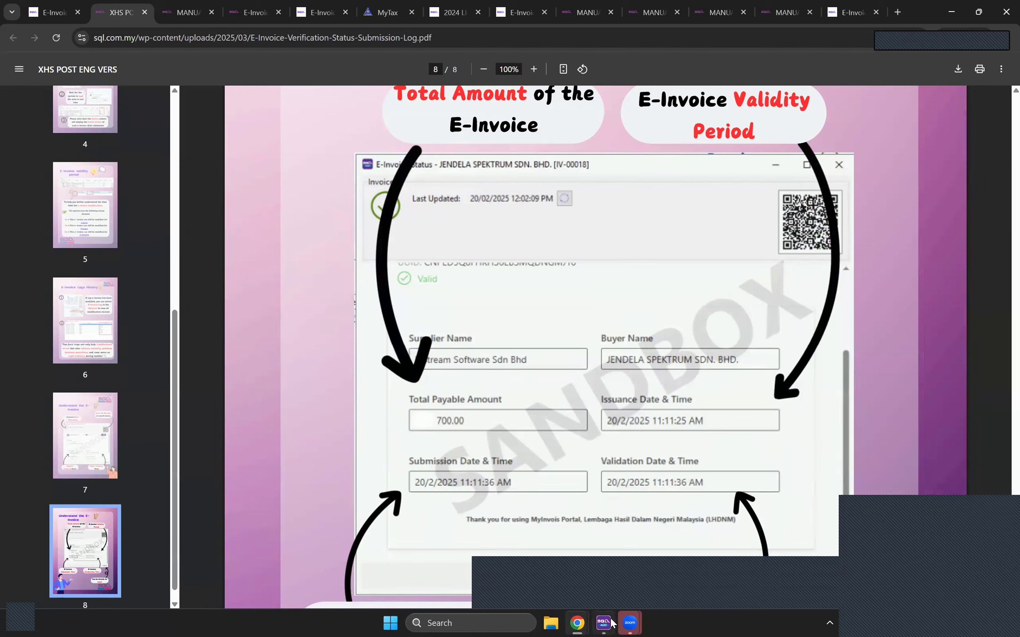
# Step: Recheck invoice IV-00018's MyInvois details, then go back to the verification PDF
pyautogui.moveTo(604, 624)
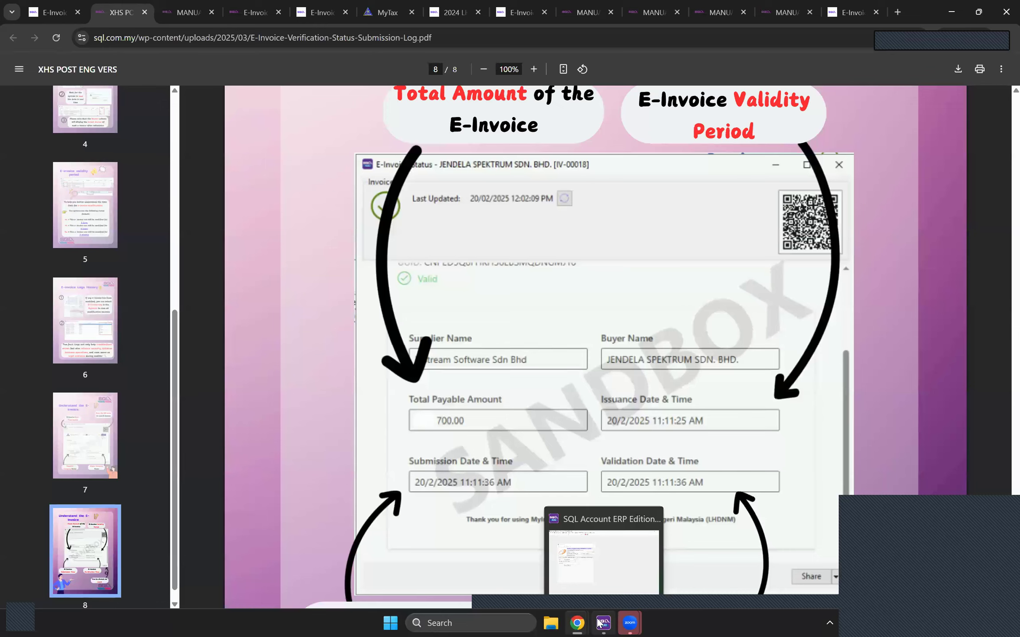
pyautogui.click(580, 623)
pyautogui.click(518, 562)
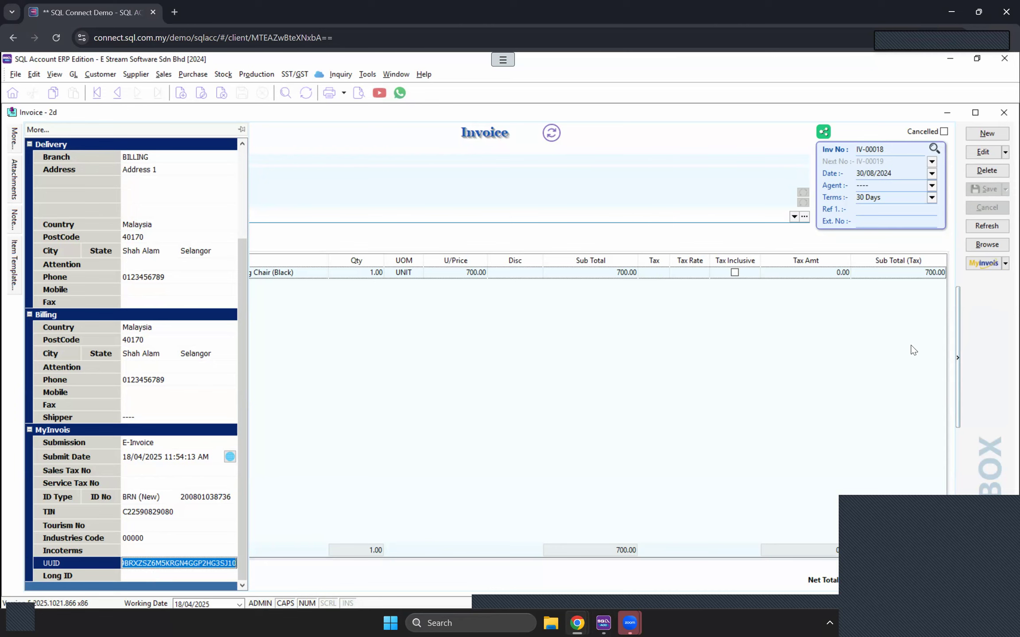
pyautogui.click(934, 582)
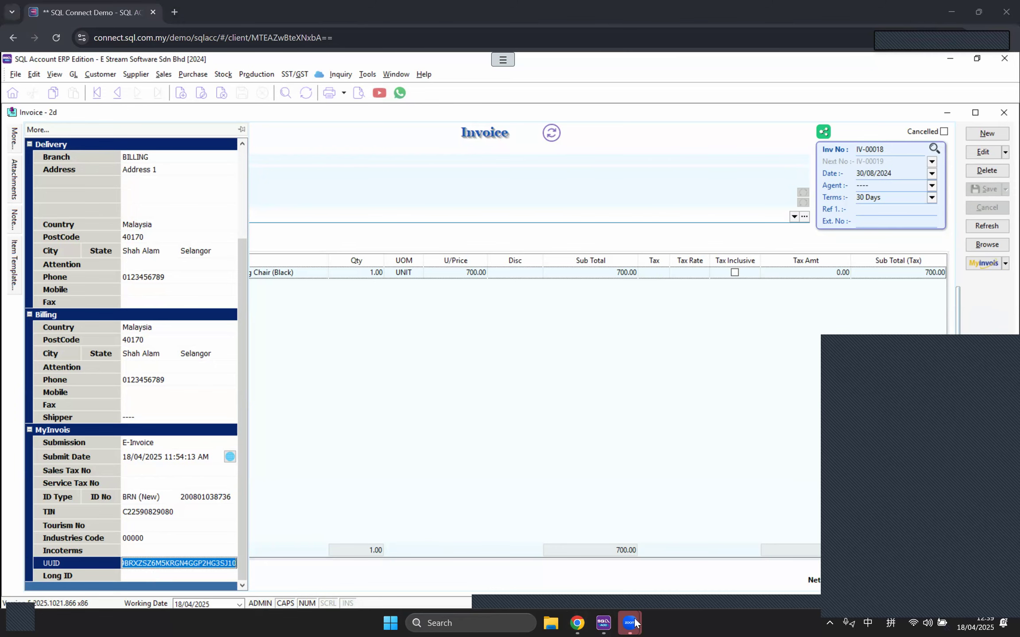
pyautogui.moveTo(578, 624)
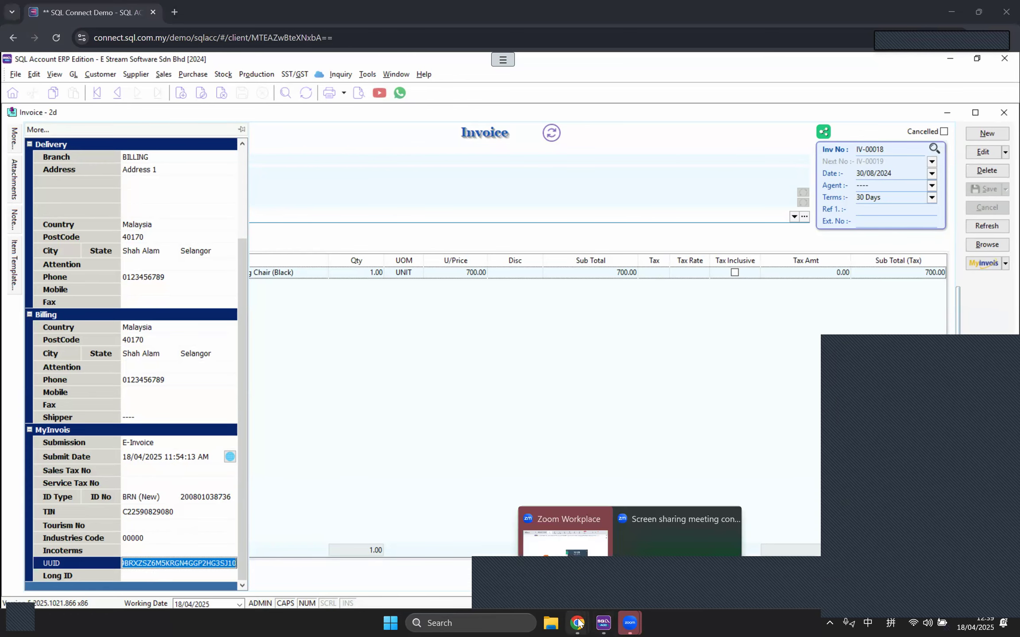
pyautogui.click(624, 567)
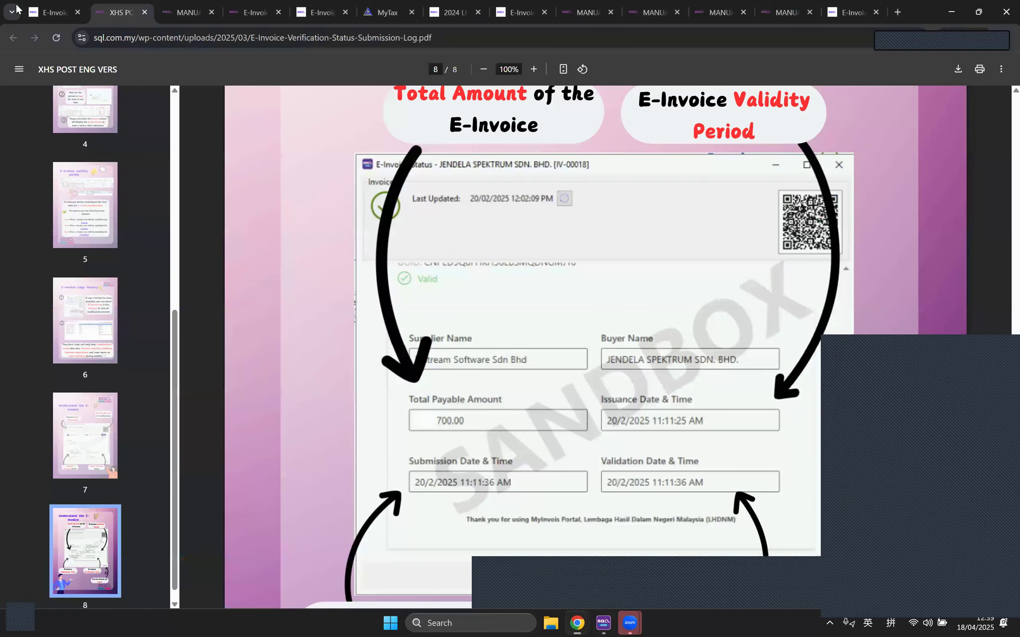
# Step: Open the SQL e-invoice website in a new tab
pyautogui.click(34, 12)
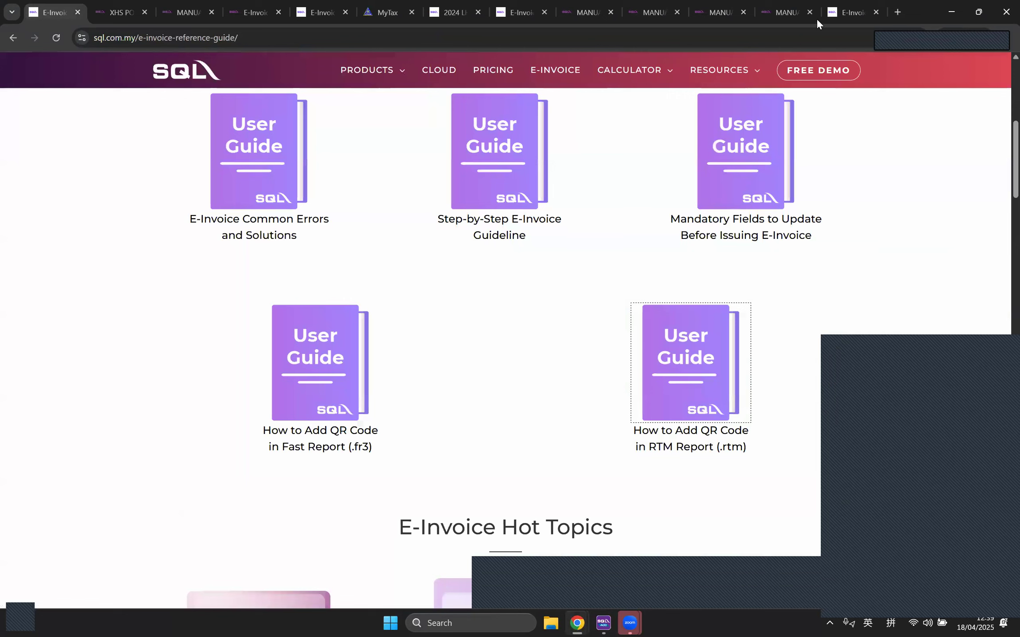
pyautogui.hotkey('ctrl', 't')
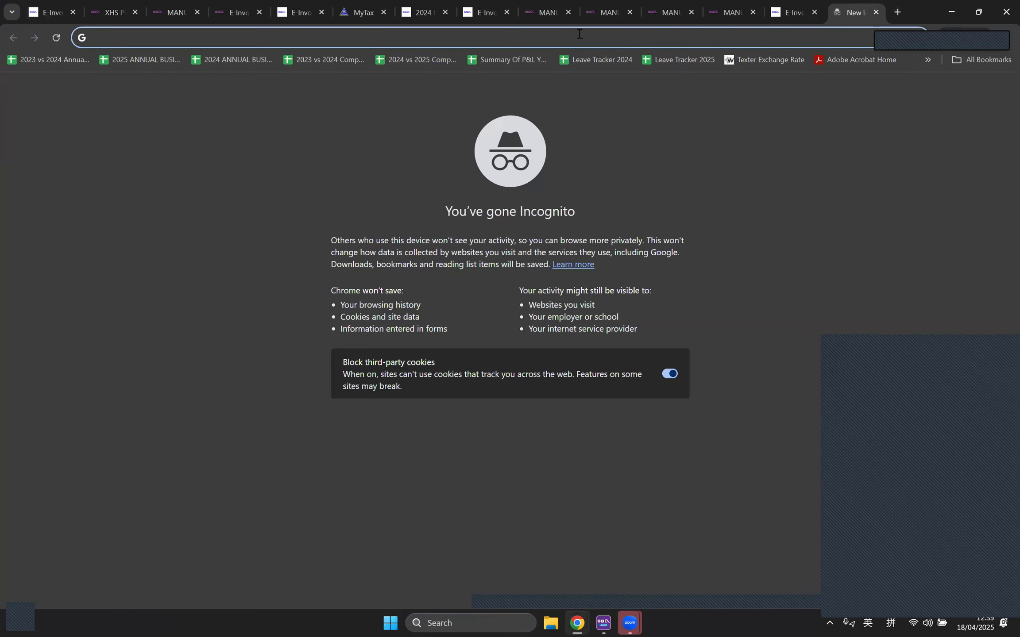
pyautogui.write('sql')
pyautogui.click(292, 70)
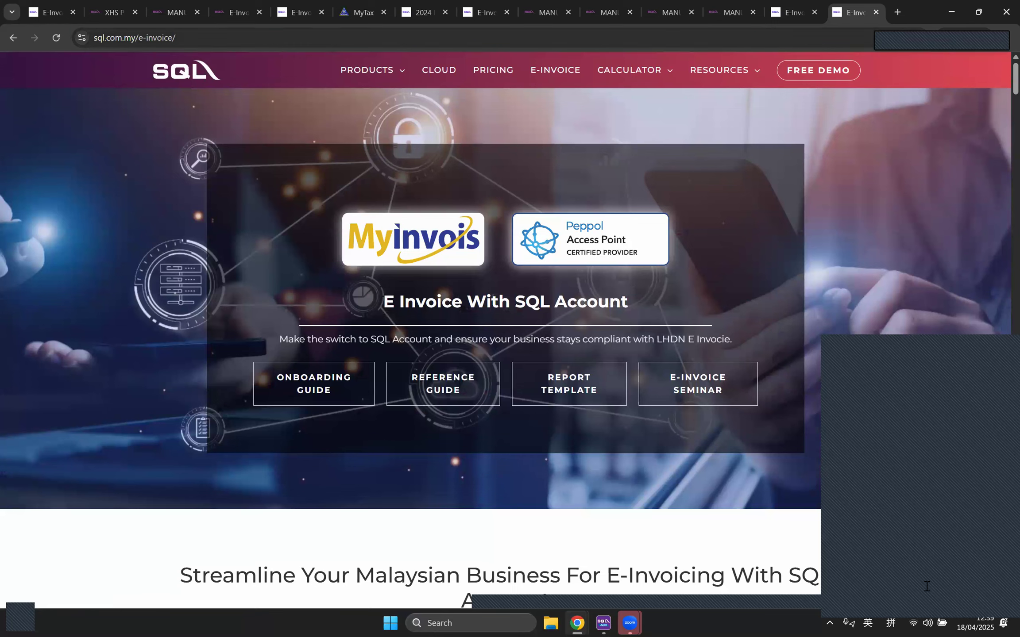
# Step: Open the Onboarding Guide's Step 3 on adding an intermediary for LHDN e-invoice
pyautogui.scroll(-2, 367, 277)
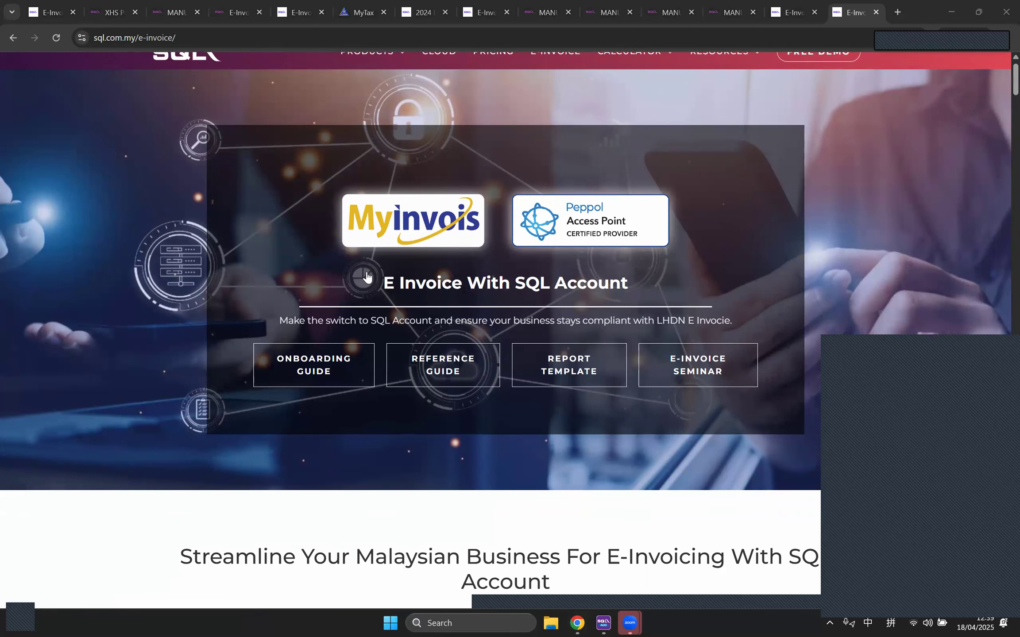
pyautogui.scroll(-2, 367, 277)
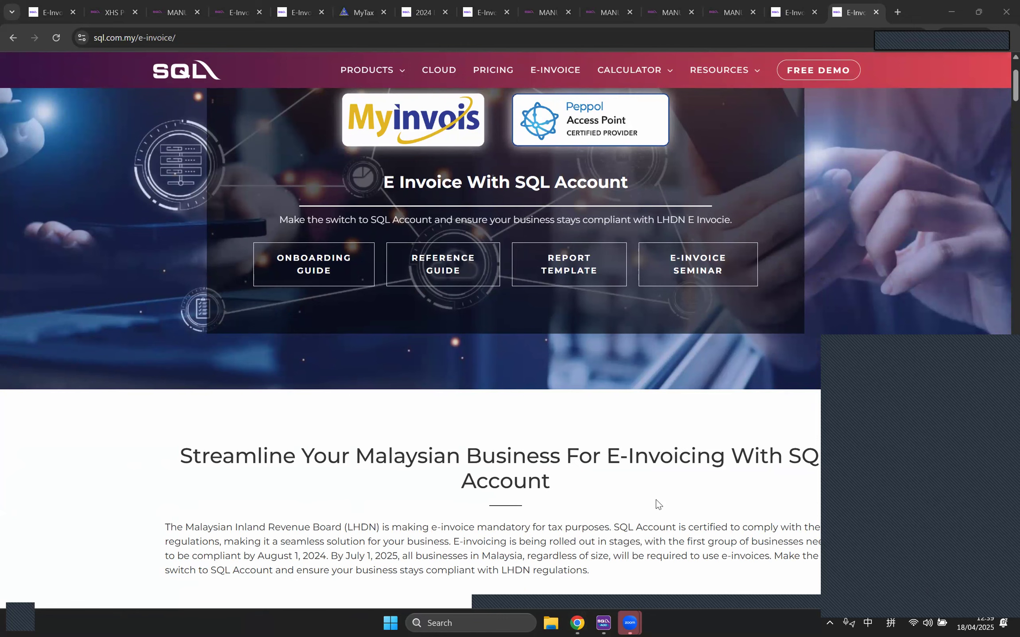
pyautogui.scroll(3, 657, 504)
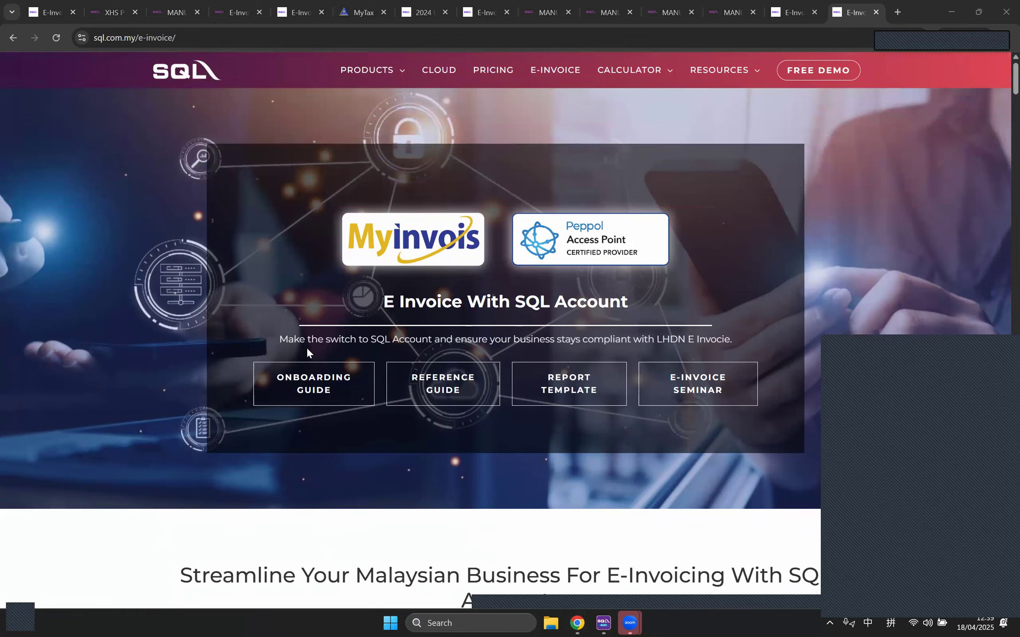
pyautogui.click(306, 387)
pyautogui.scroll(-10, 306, 387)
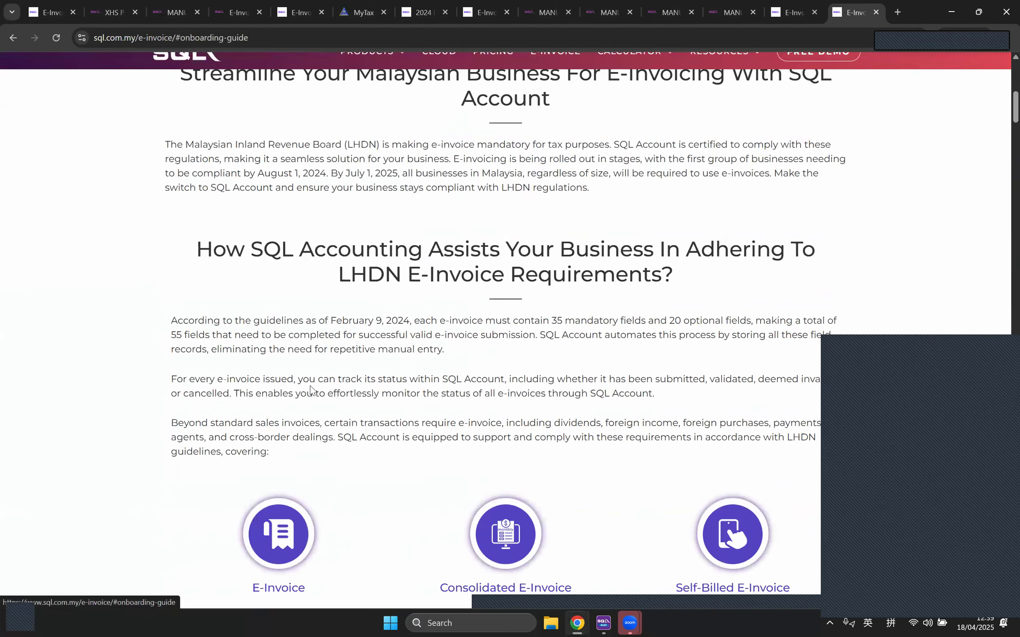
pyautogui.scroll(-15, 362, 354)
pyautogui.scroll(-20, 362, 351)
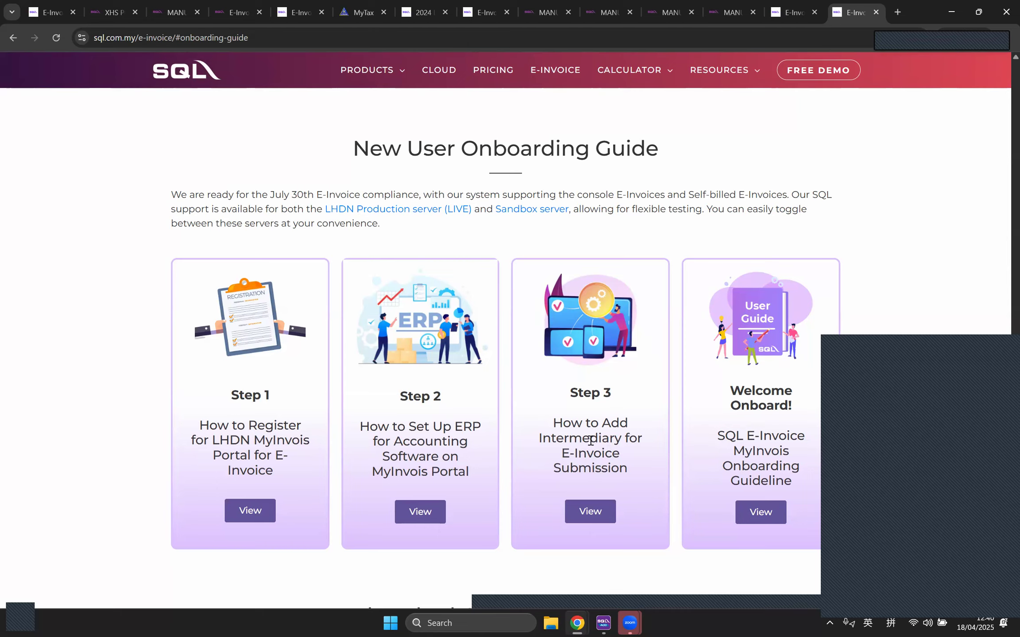
pyautogui.click(604, 522)
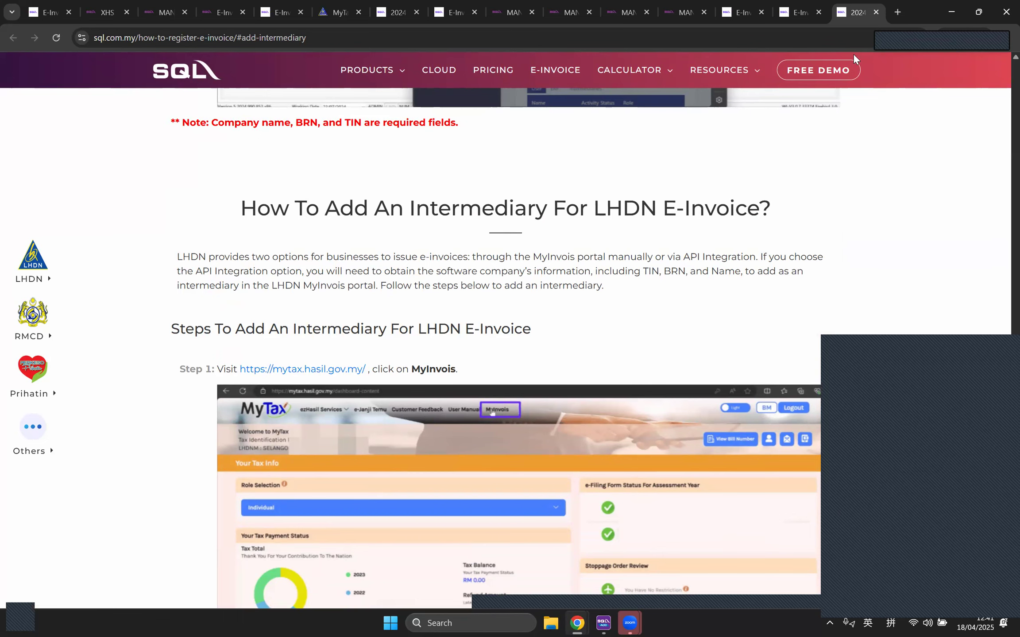
# Step: Search 'preprod mytax' to open the MyTax preprod portal, then return to the reference guides
pyautogui.click(895, 16)
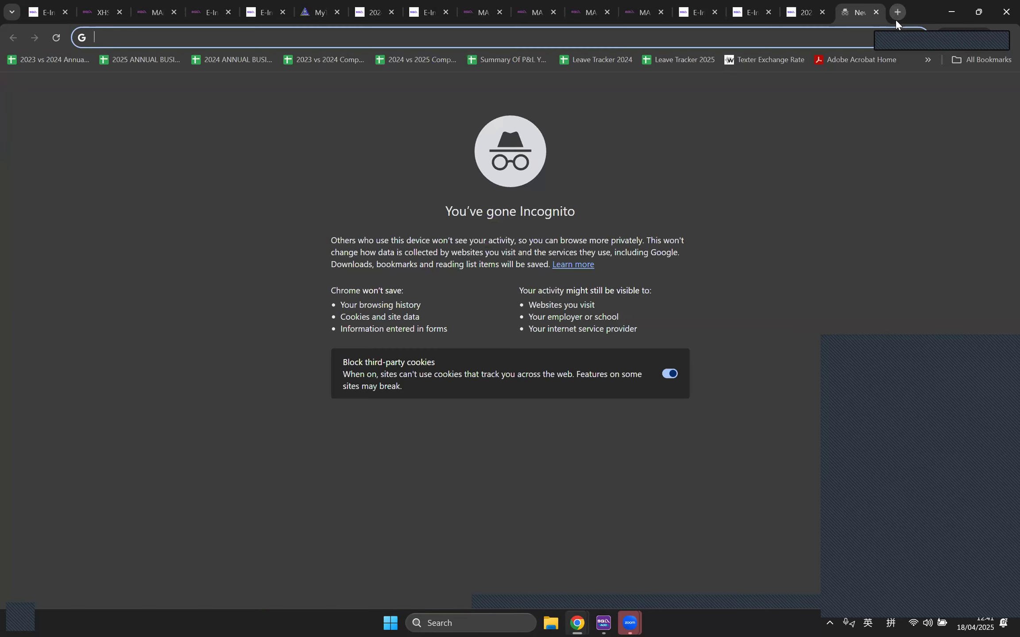
pyautogui.write('prepr')
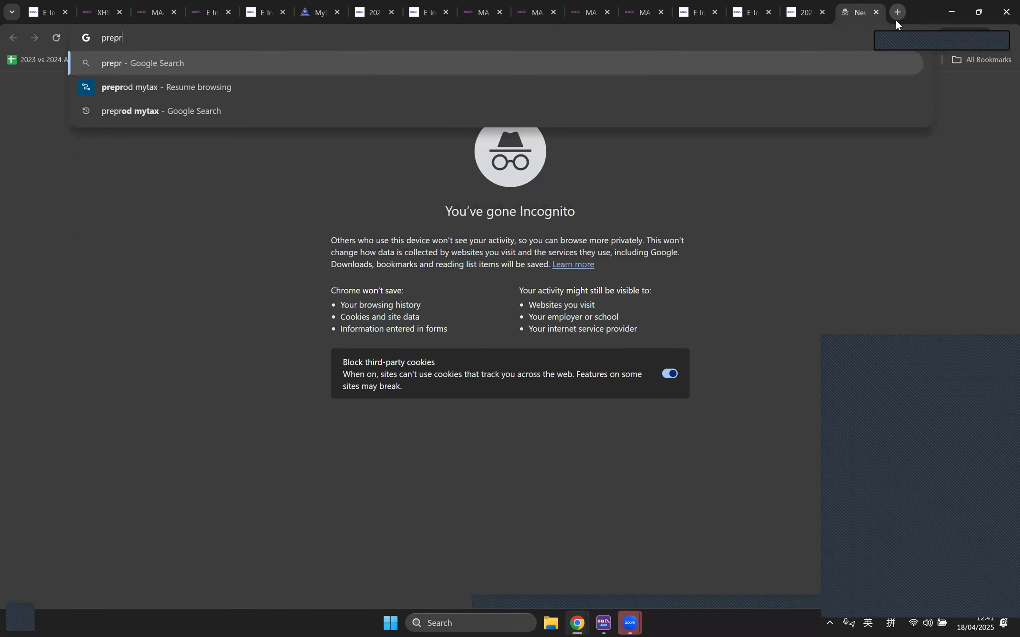
pyautogui.click(269, 106)
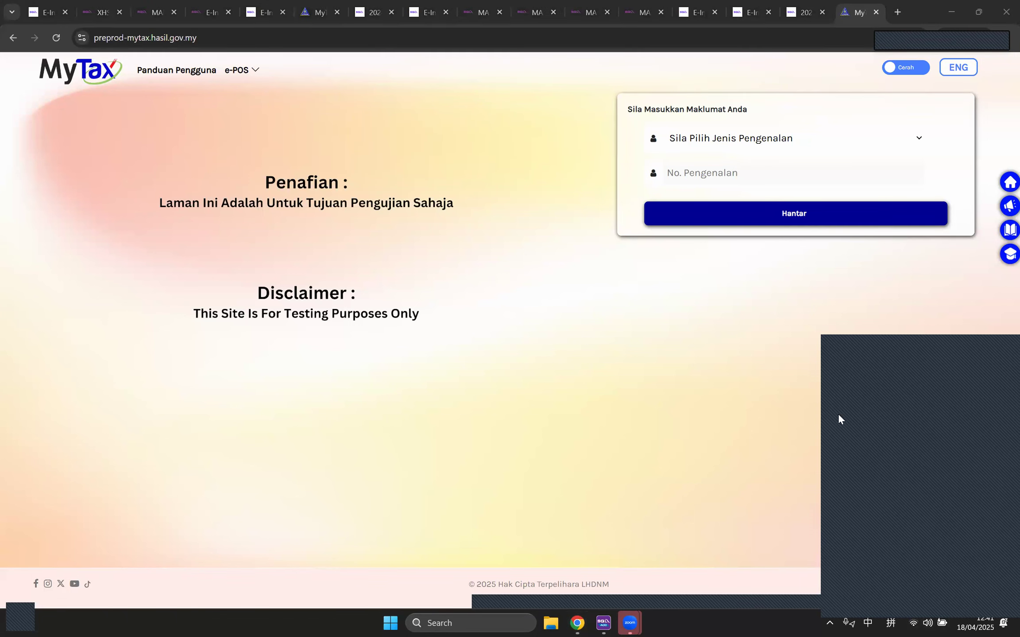
pyautogui.click(309, 306)
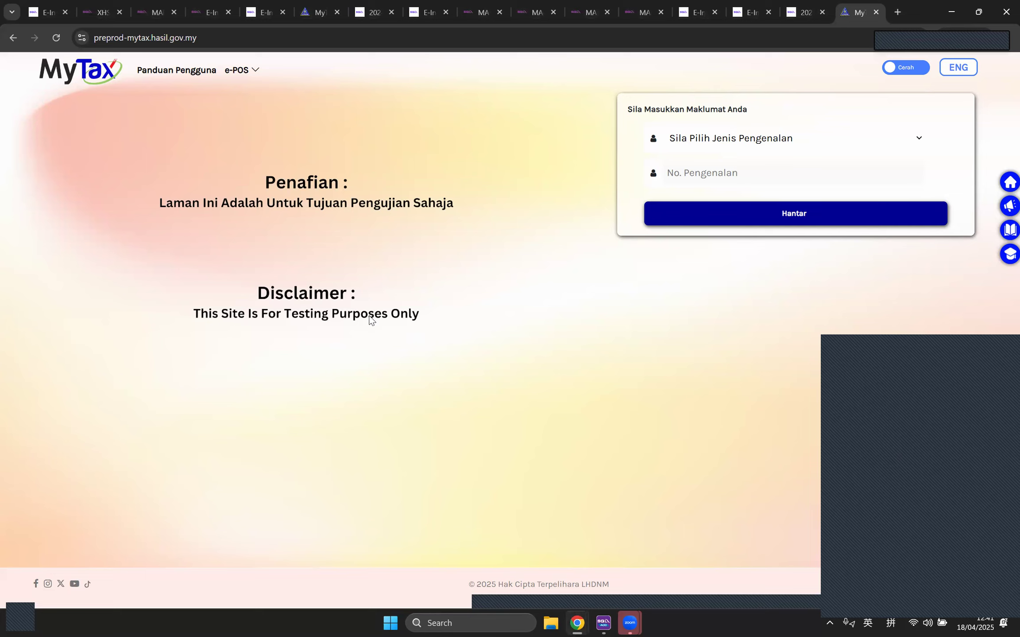
pyautogui.click(99, 12)
pyautogui.click(49, 11)
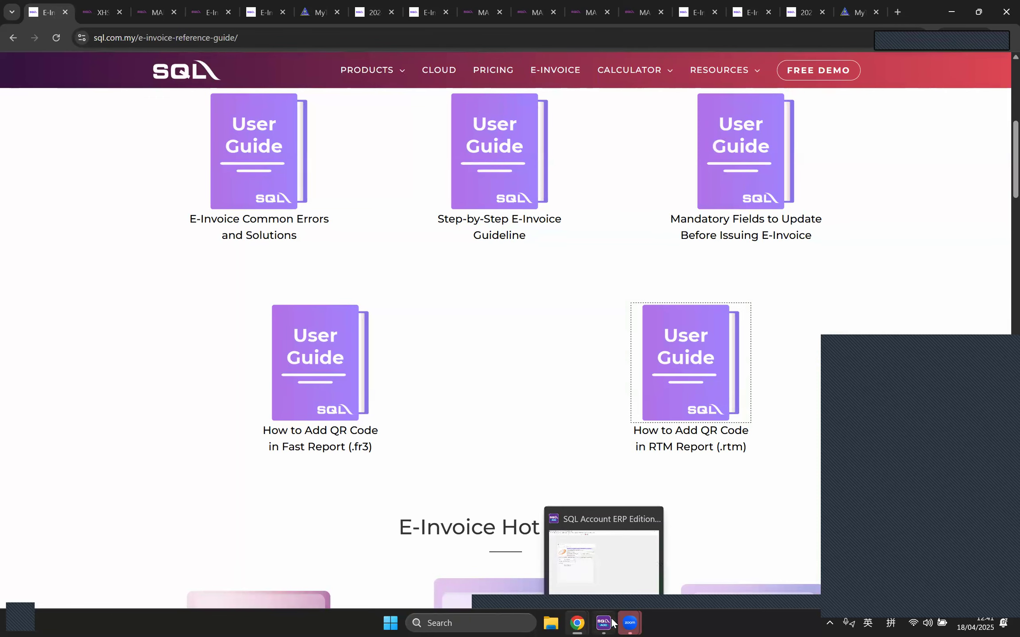
# Step: Bring up invoice IV-00018 for customer 300-J0001 with its 700.00 gaming chair line
pyautogui.click(577, 623)
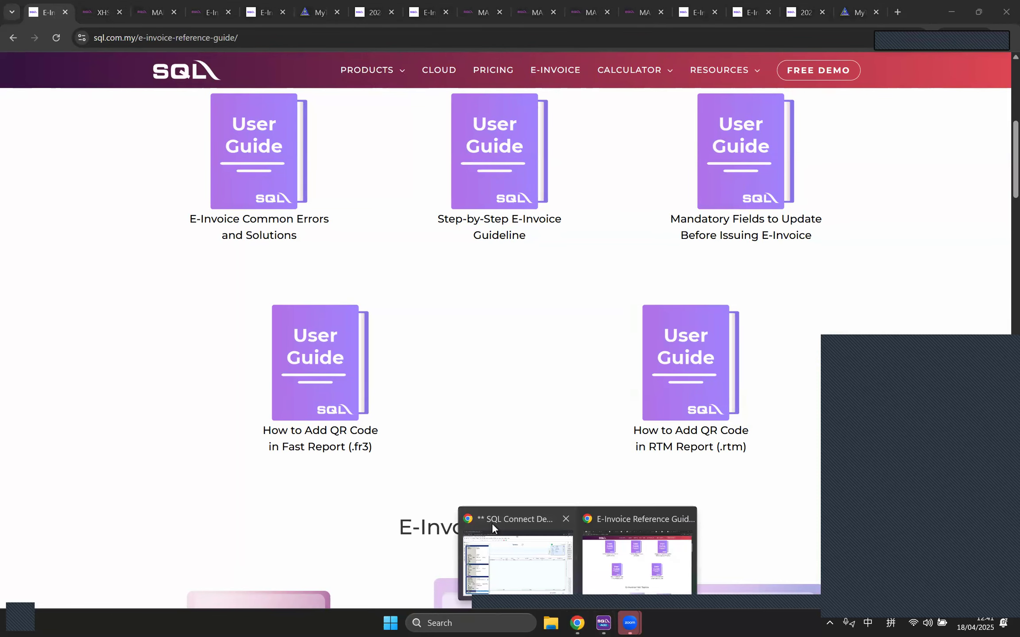
pyautogui.click(517, 559)
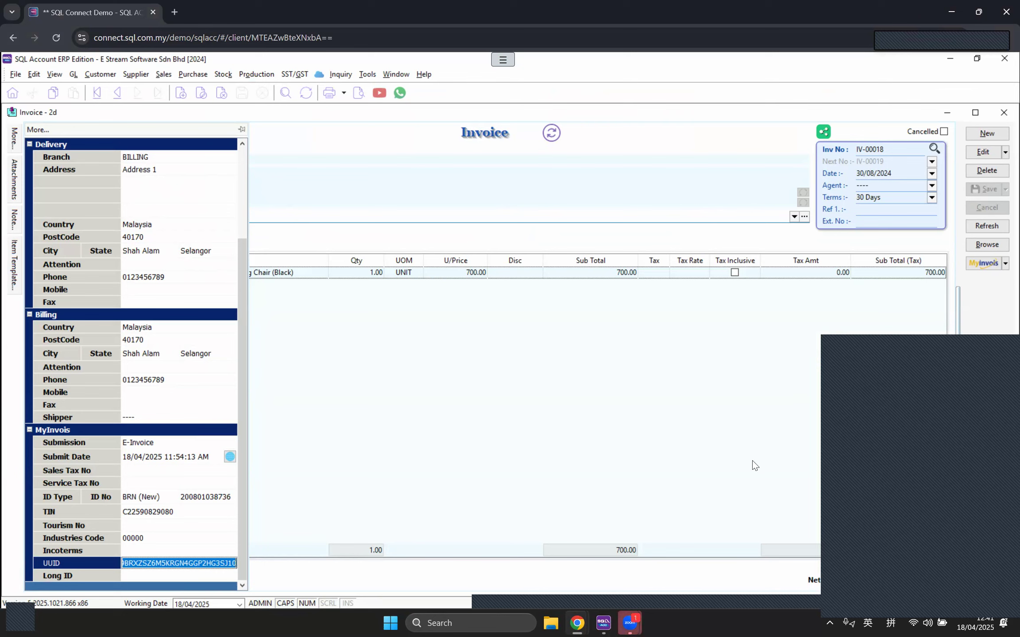
pyautogui.click(971, 521)
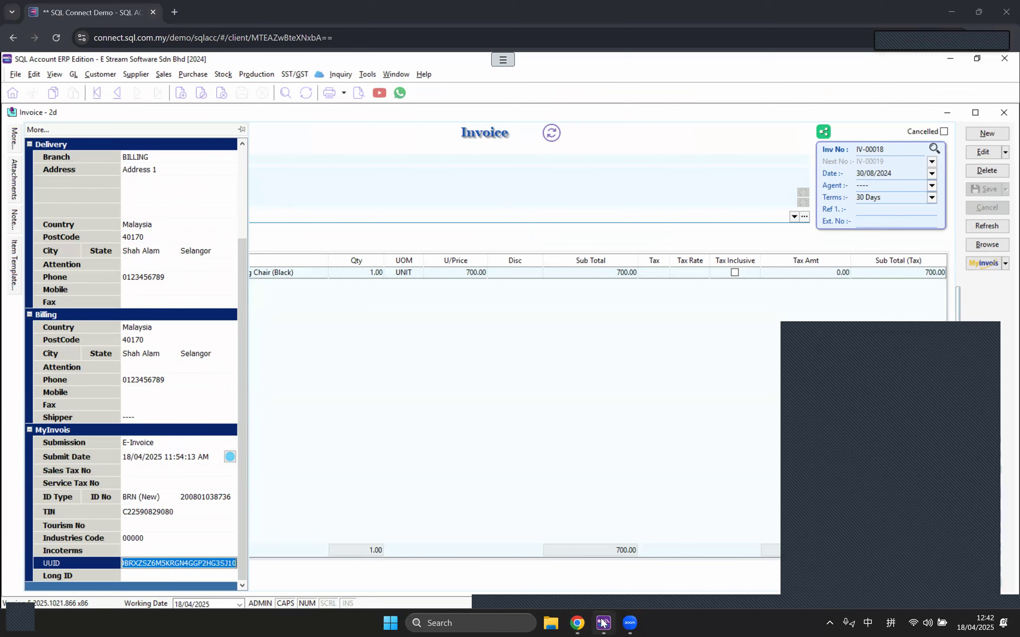
pyautogui.moveTo(603, 623)
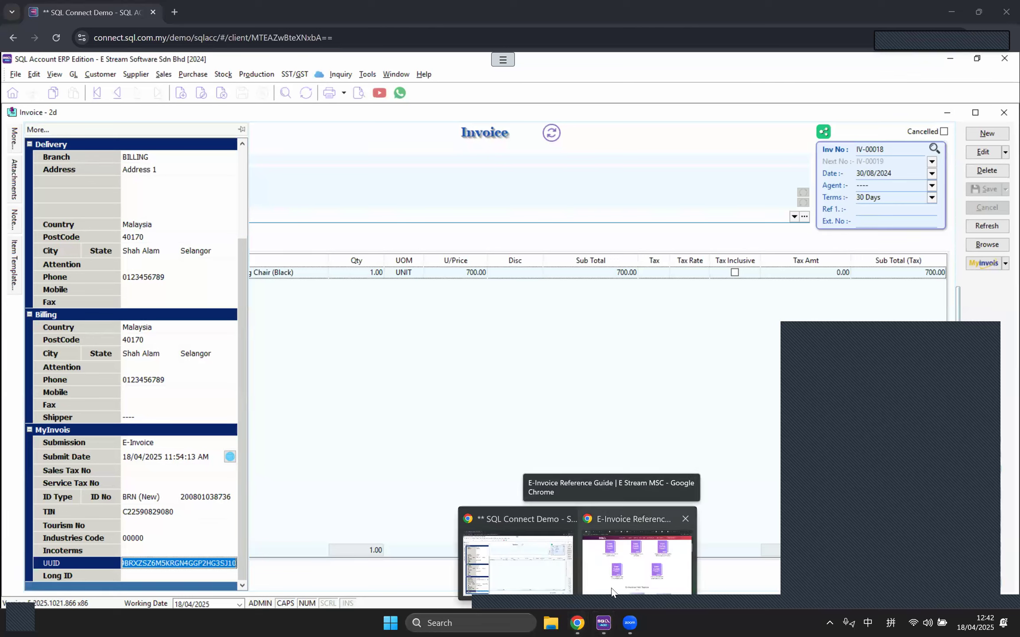
pyautogui.click(613, 593)
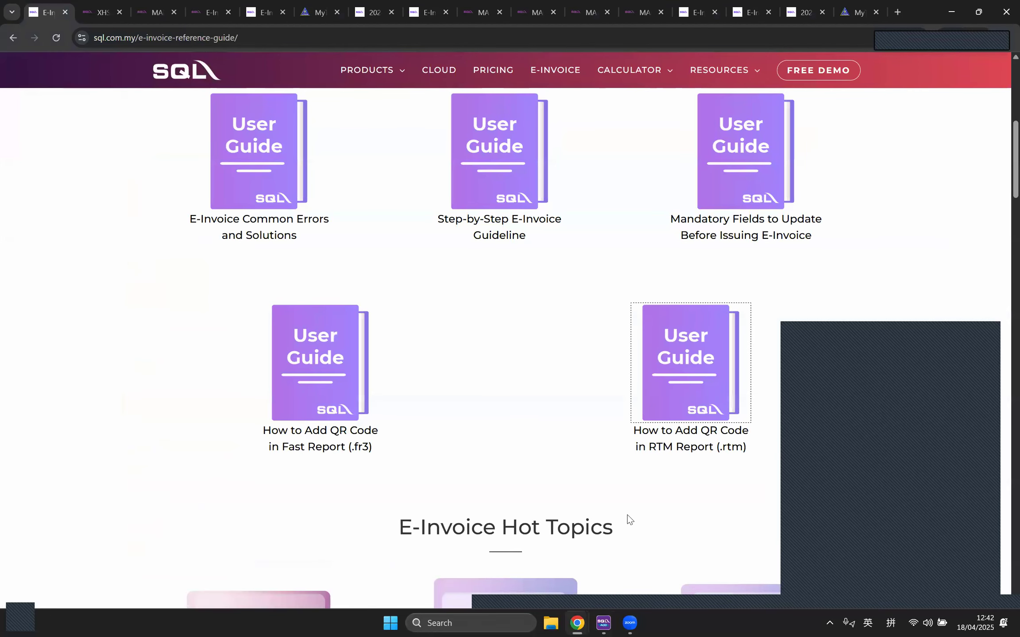
pyautogui.scroll(1, 625, 519)
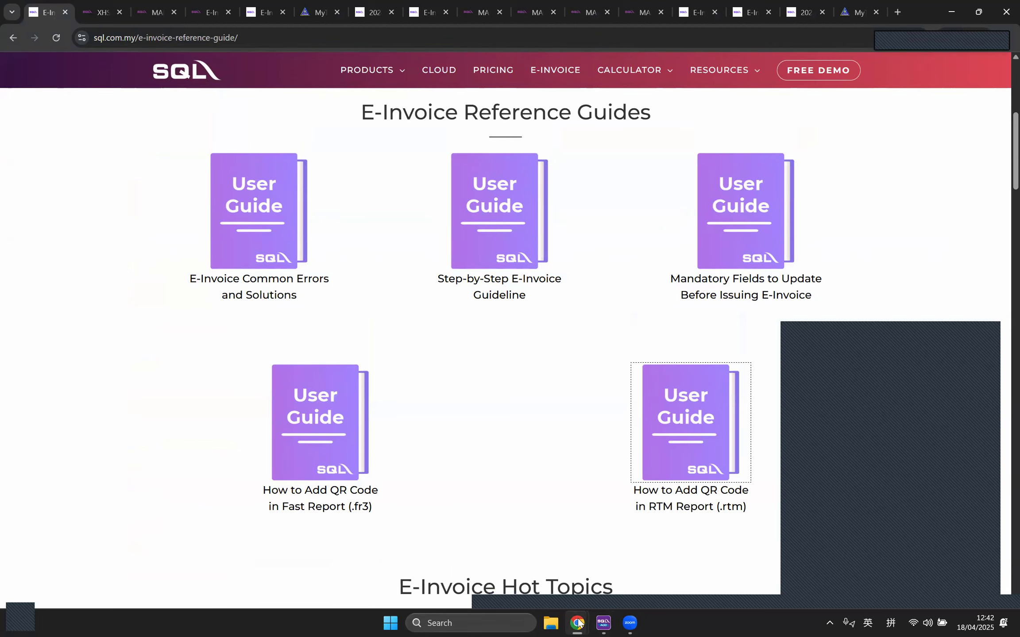
pyautogui.moveTo(578, 622)
pyautogui.click(530, 561)
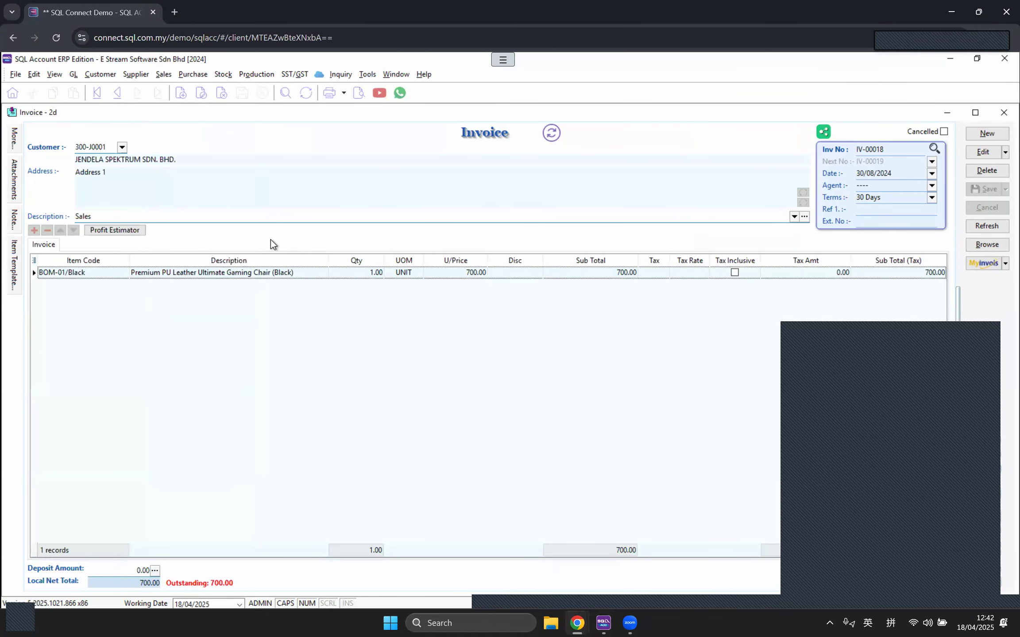
# Step: Load 2024 invoices in the Batch Submit Sandbox E-Invoice window, then close it
pyautogui.click(979, 249)
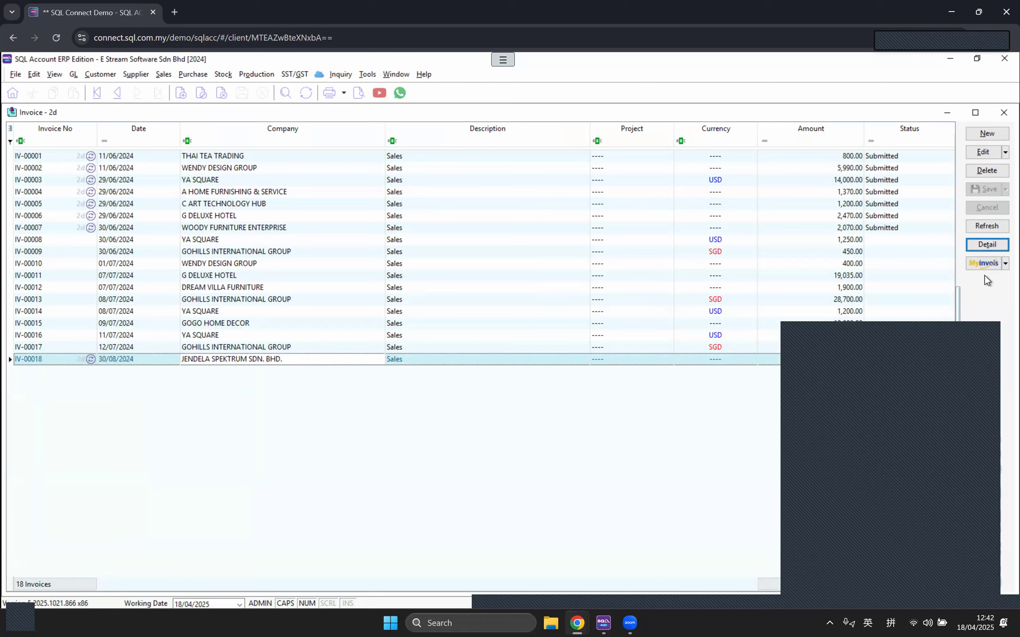
pyautogui.click(1004, 264)
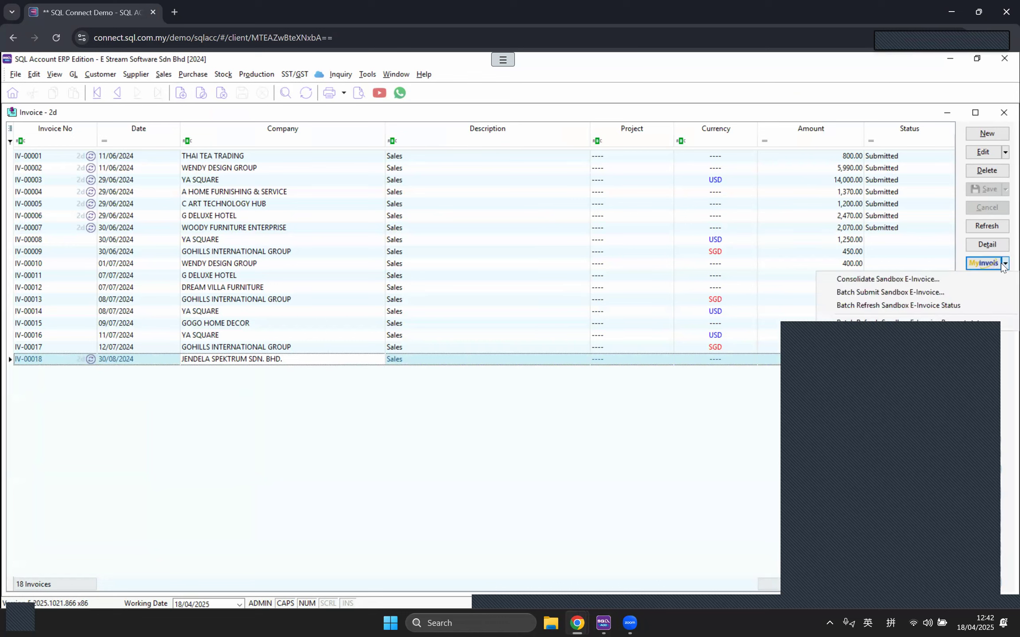
pyautogui.click(910, 292)
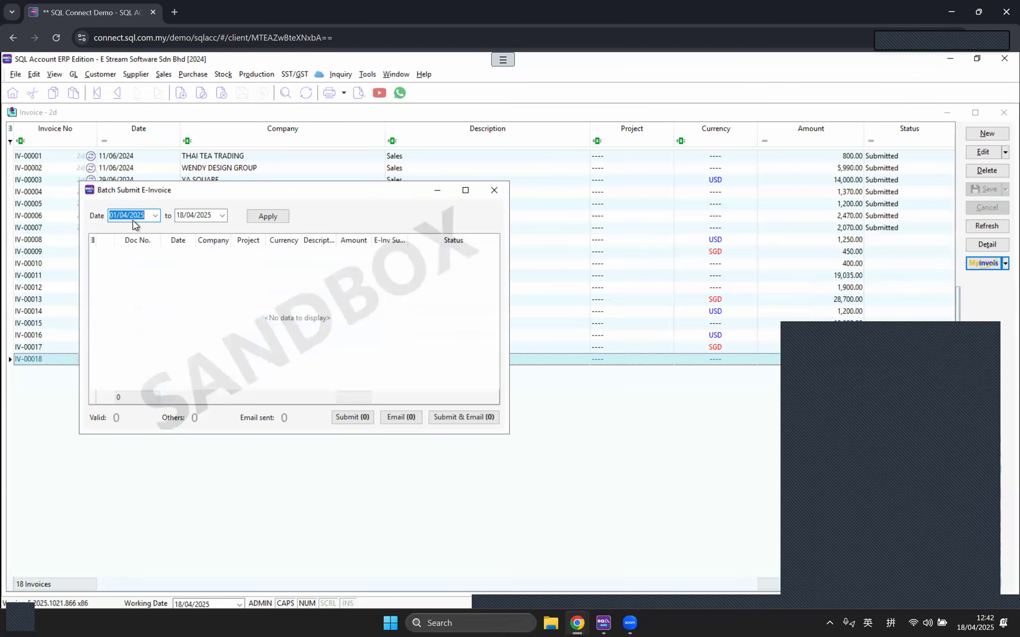
pyautogui.write('2024')
pyautogui.press('Return')
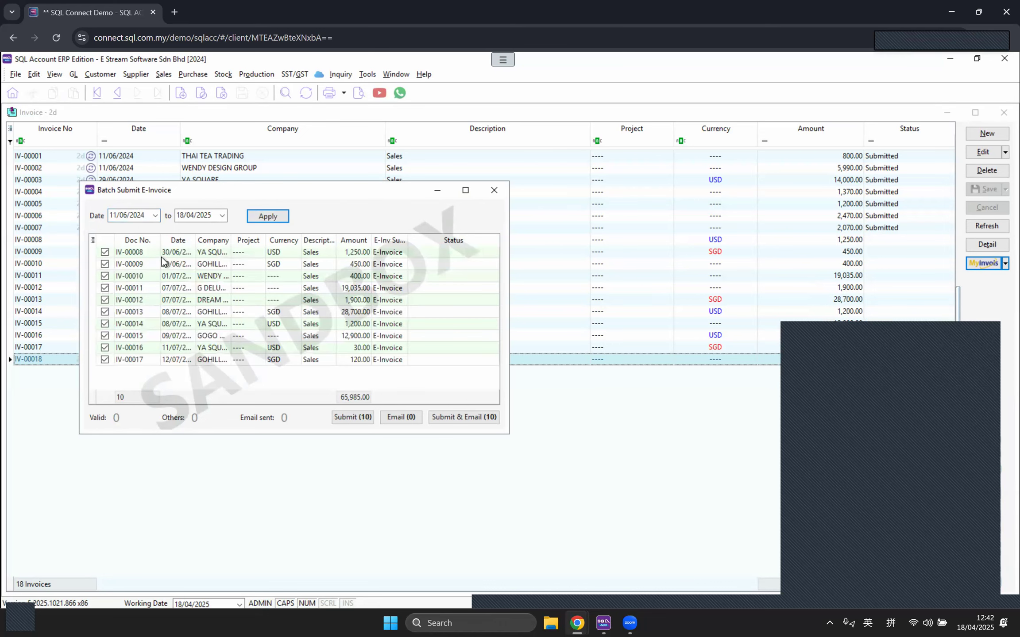
pyautogui.moveTo(189, 190); pyautogui.dragTo(210, 313)
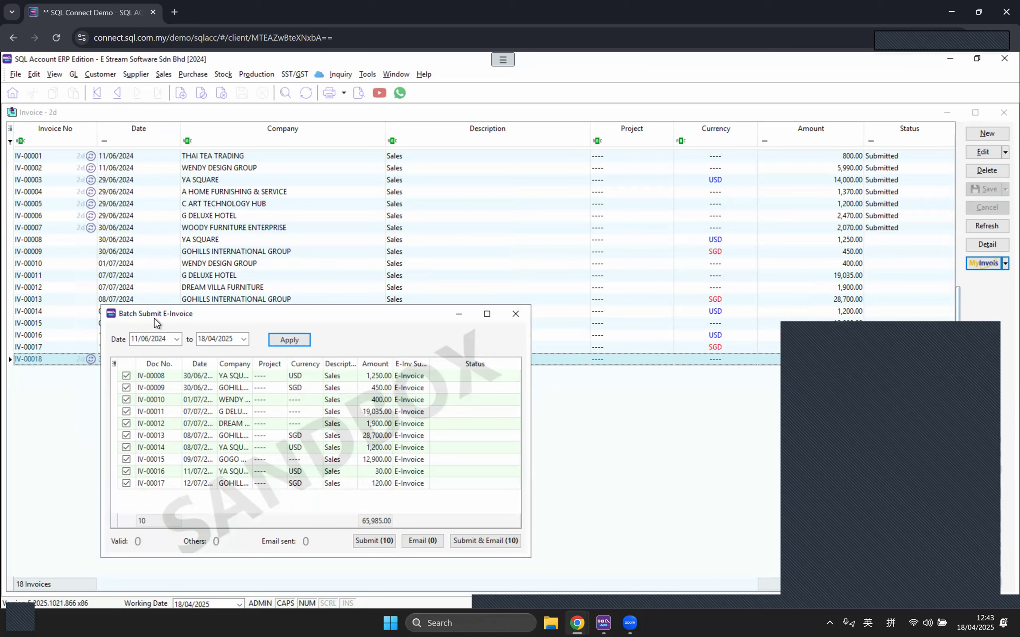
pyautogui.click(509, 315)
# Step: Run Batch Refresh Sandbox E-Invoice Status so IV-00018 shows Submitted
pyautogui.click(1005, 263)
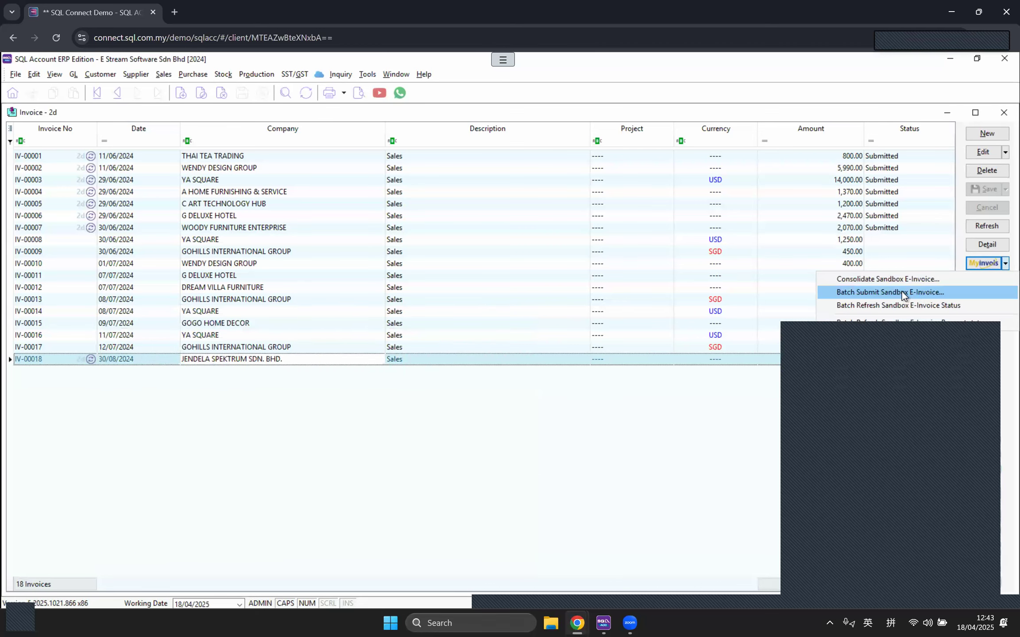
pyautogui.click(899, 311)
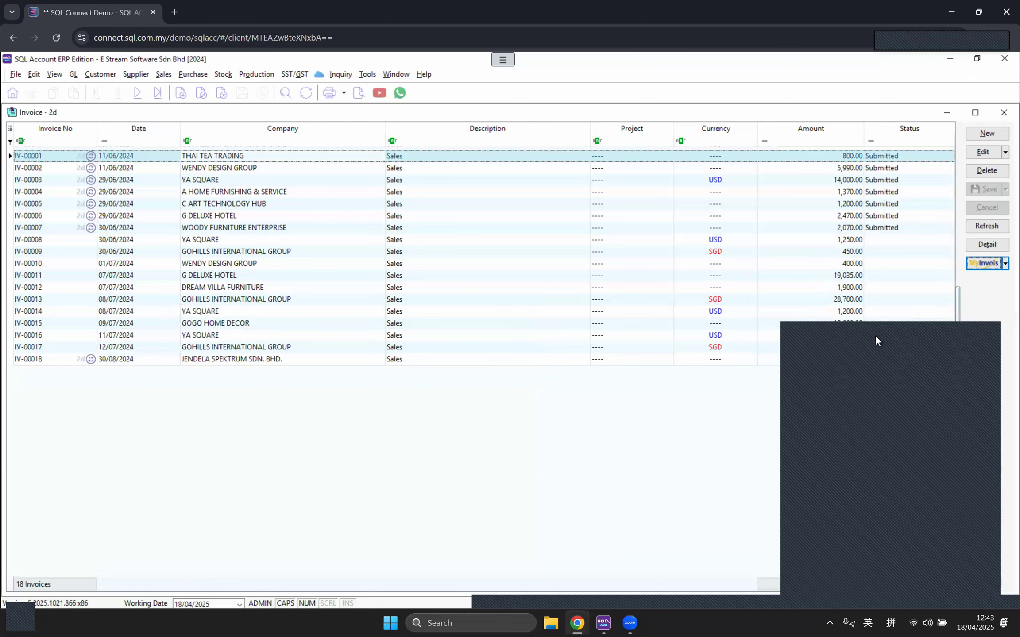
pyautogui.click(197, 74)
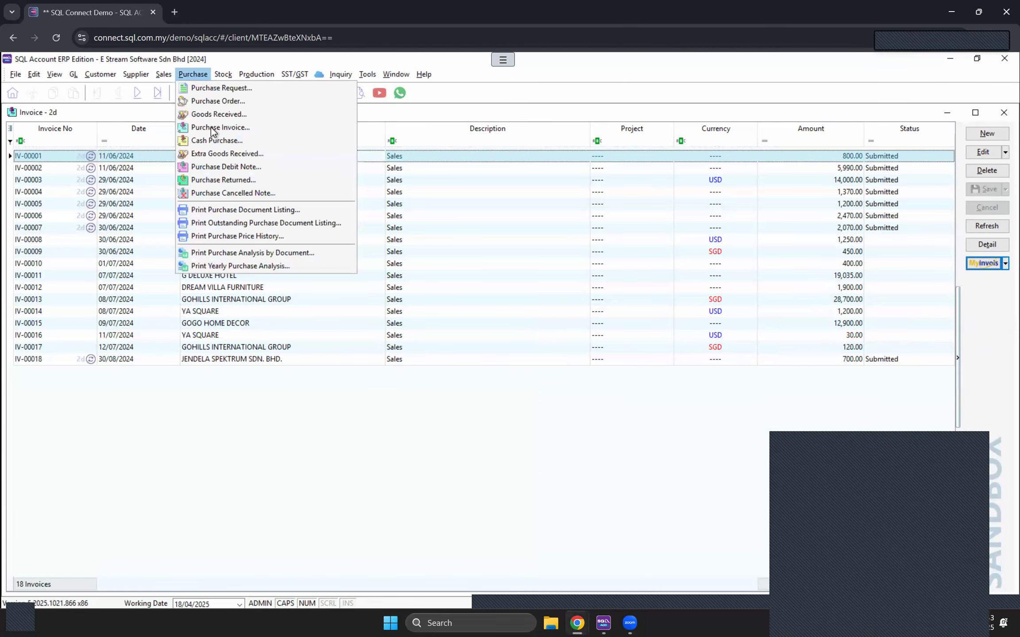
# Step: Open the Purchase Invoice list, view Batch Import Sandbox E-Invoice, then select PI-00012
pyautogui.click(241, 128)
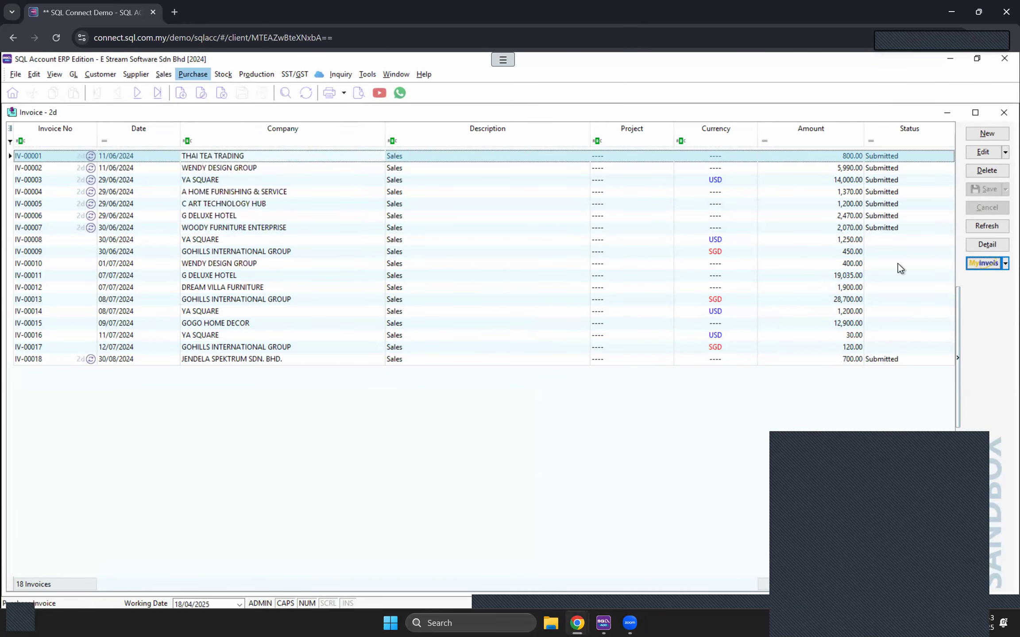
pyautogui.click(1005, 263)
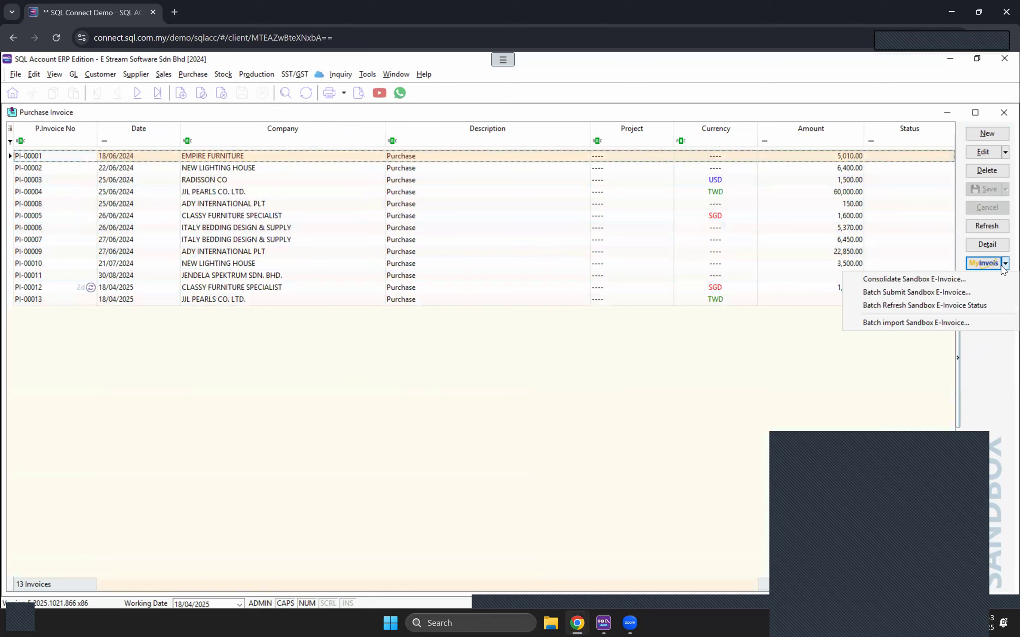
pyautogui.click(964, 325)
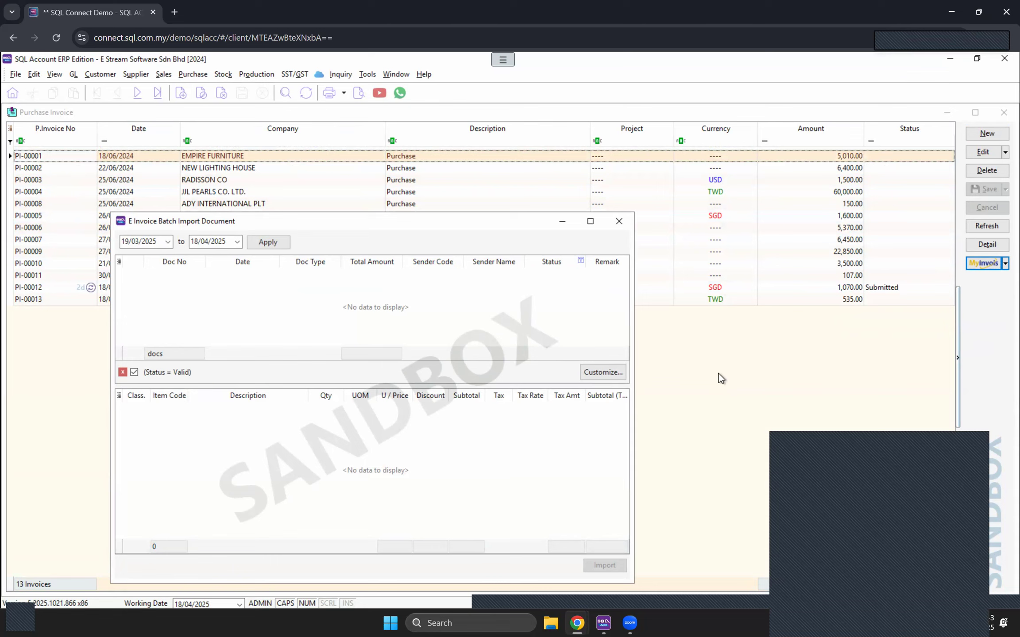
pyautogui.click(403, 204)
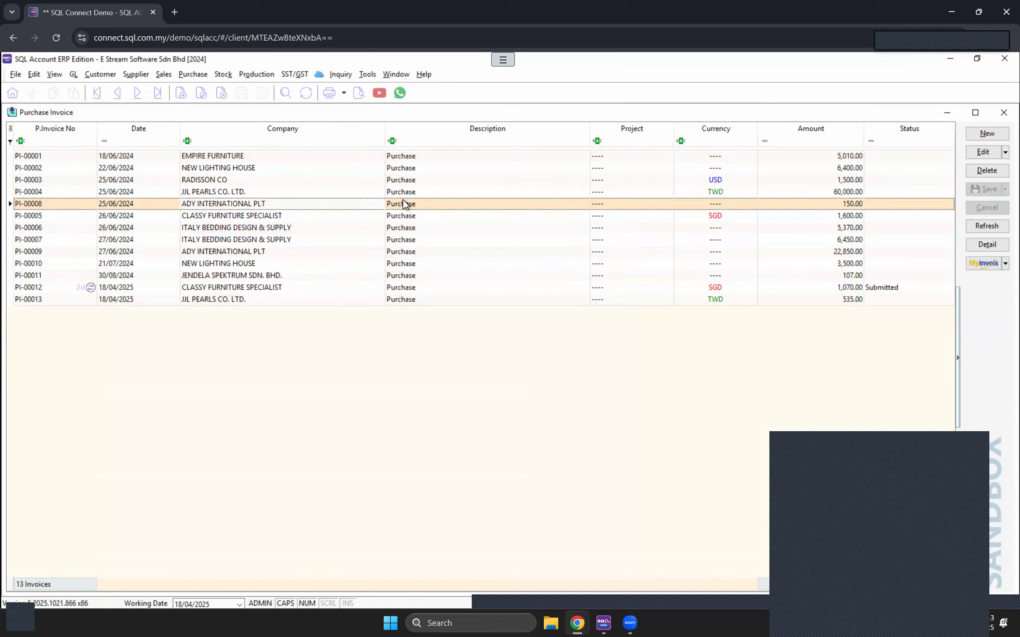
pyautogui.click(420, 290)
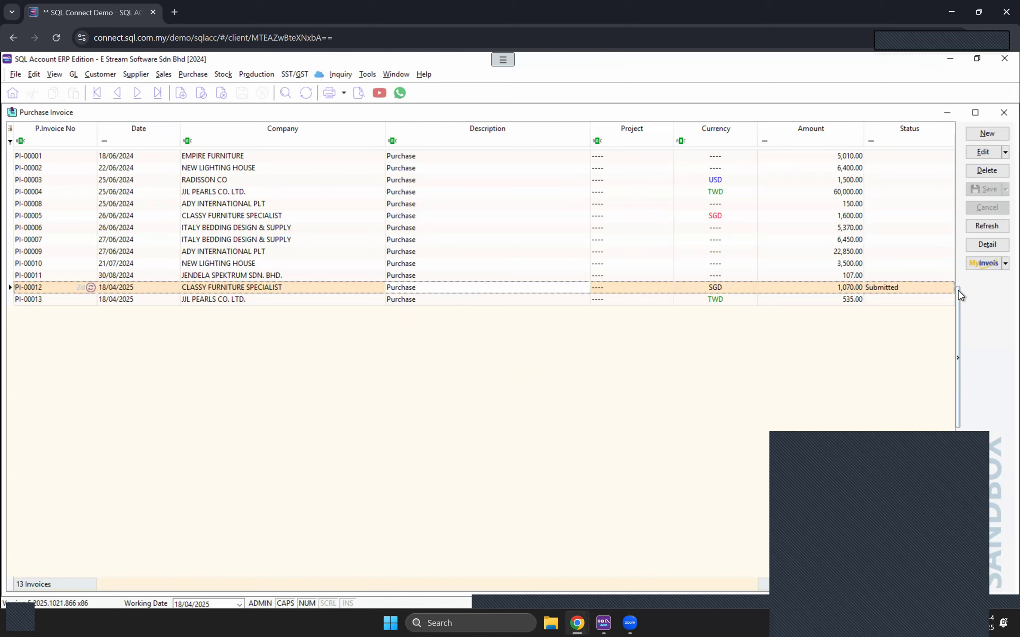
# Step: Load received MyInvois documents dated 19/03/2025 to 18/04/2025 and show IV0425-43's line items
pyautogui.click(1005, 263)
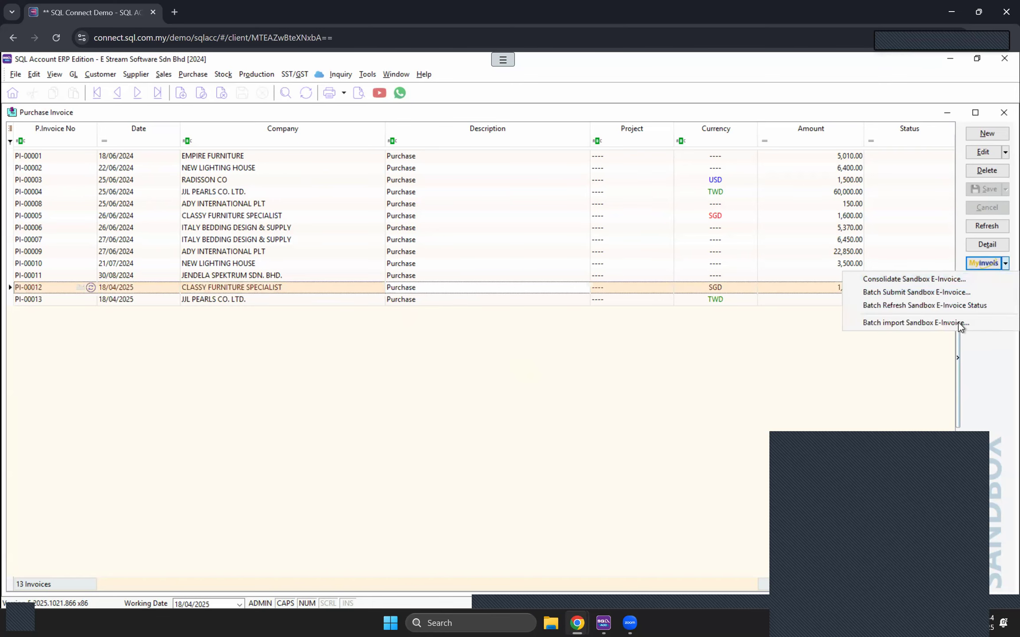
pyautogui.click(973, 326)
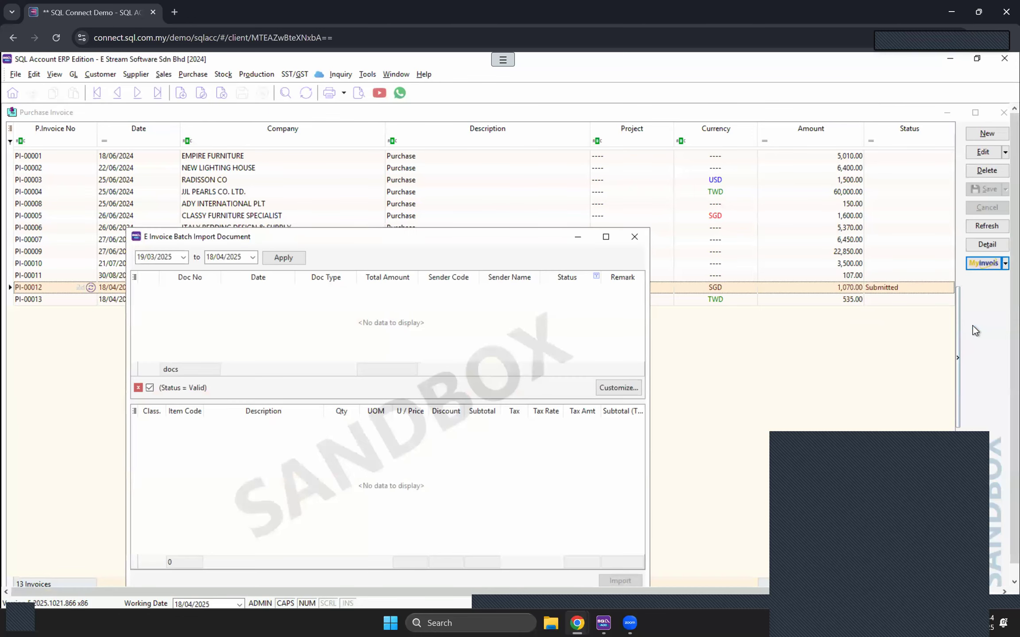
pyautogui.click(283, 258)
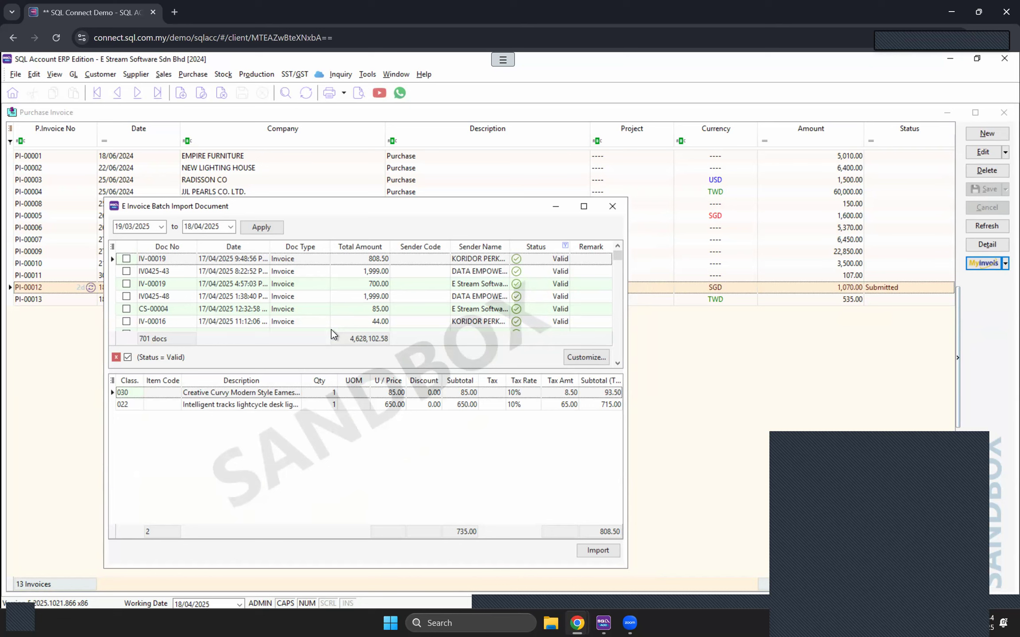
pyautogui.click(475, 261)
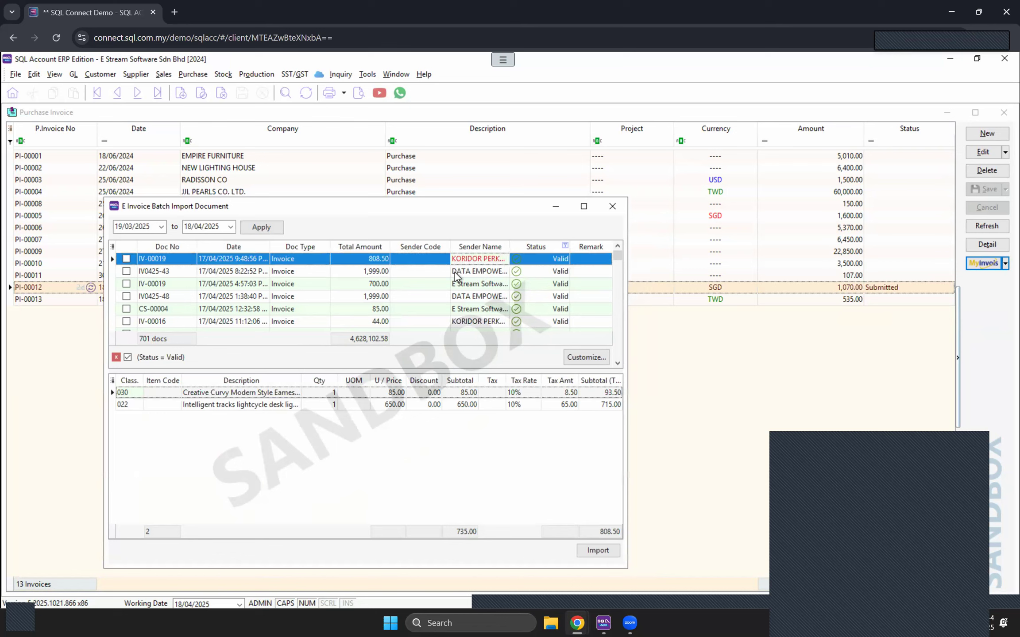
pyautogui.click(473, 271)
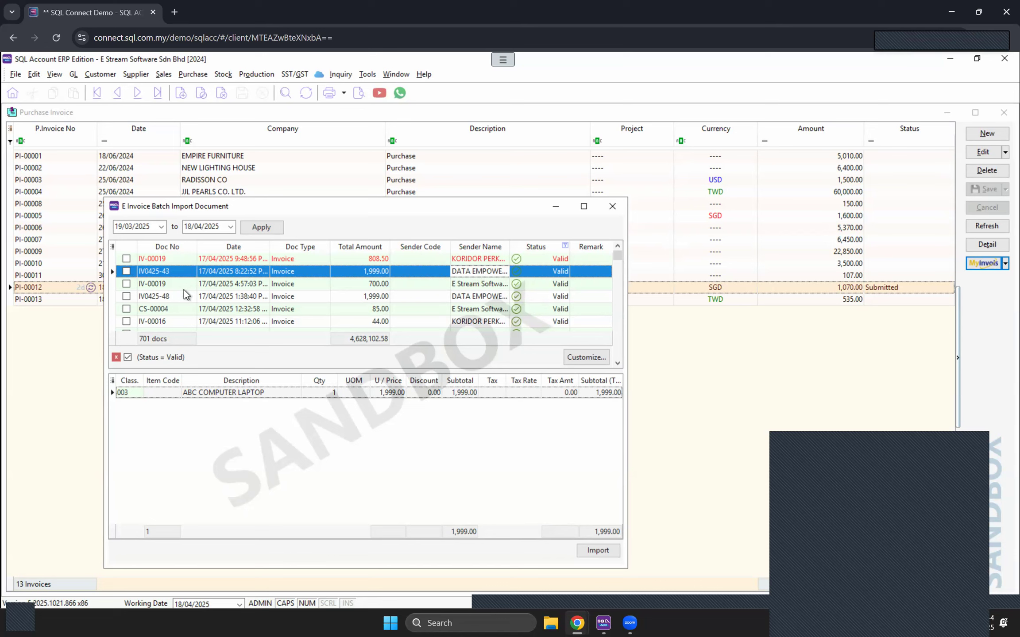
# Step: Mark IV0425-43 for import and map its ABC COMPUTER LAPTOP line to stock item BOM-01/Black
pyautogui.click(126, 274)
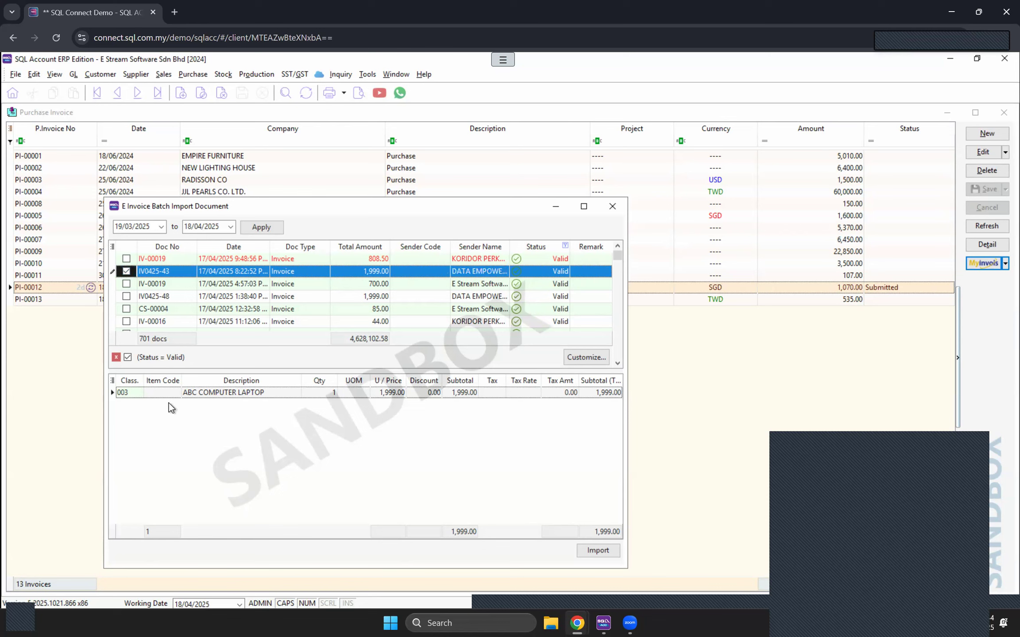
pyautogui.click(169, 392)
pyautogui.click(173, 393)
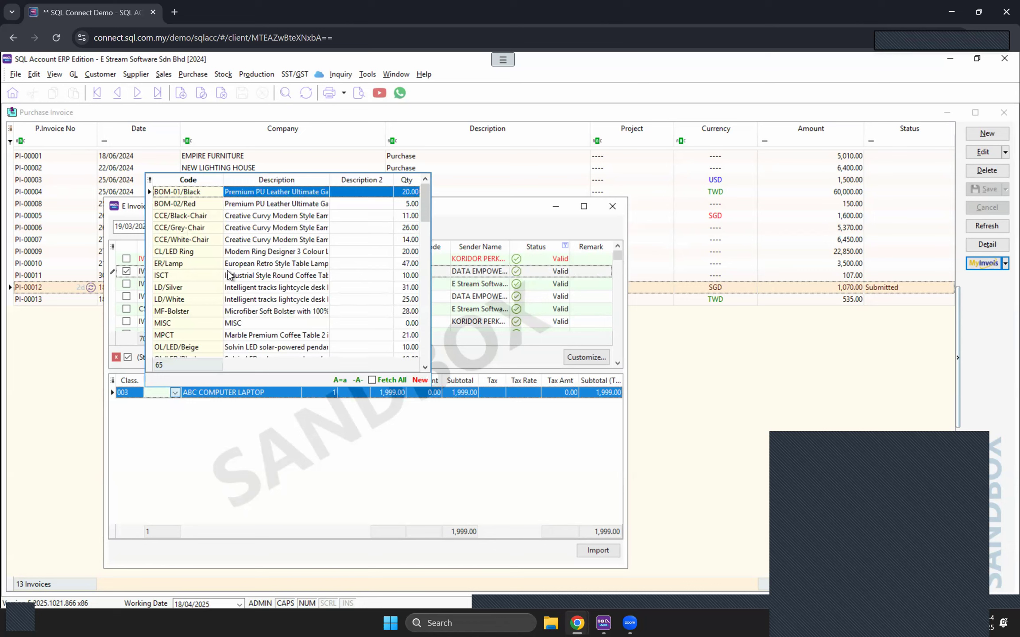
pyautogui.click(249, 195)
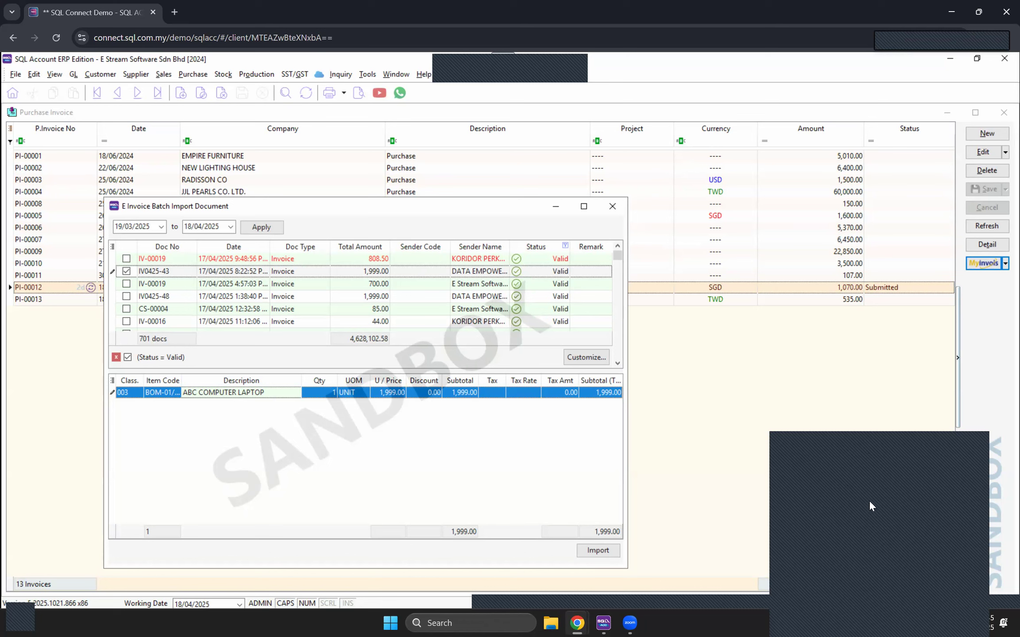
# Step: Attempt the import and dismiss the 'Please select supplier' warning
pyautogui.click(892, 519)
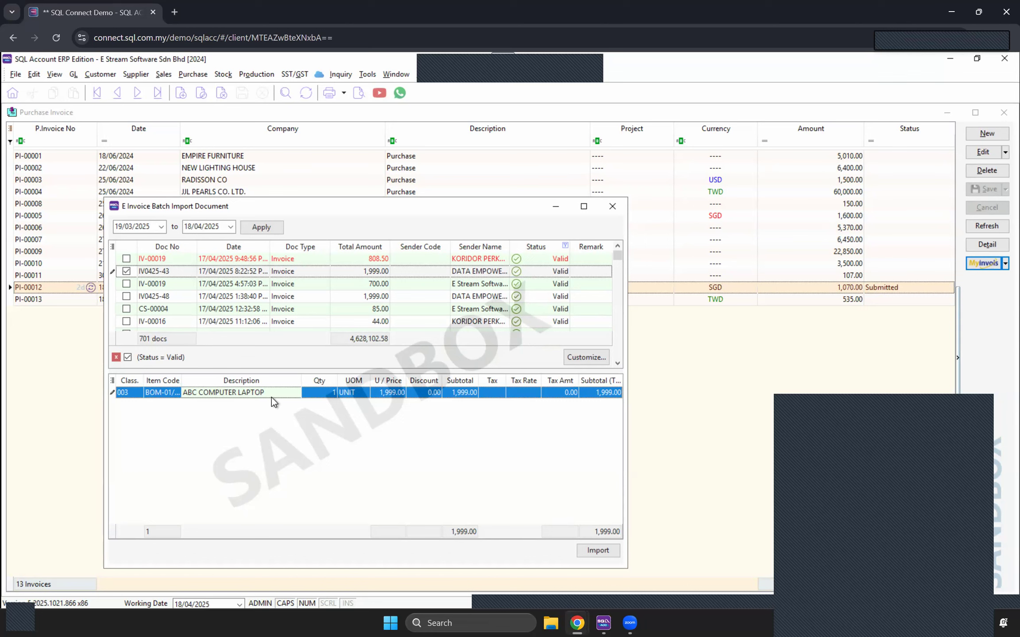
pyautogui.click(590, 551)
pyautogui.click(593, 381)
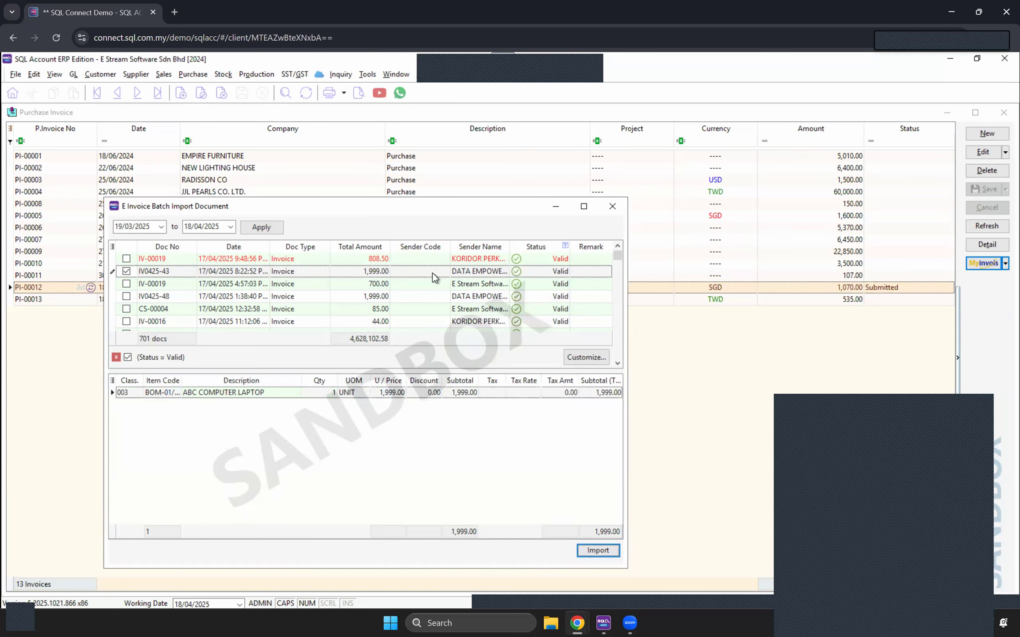
# Step: Set IV0425-43's sender code to supplier 400-A0001 and import it as a purchase invoice
pyautogui.click(432, 273)
pyautogui.click(444, 271)
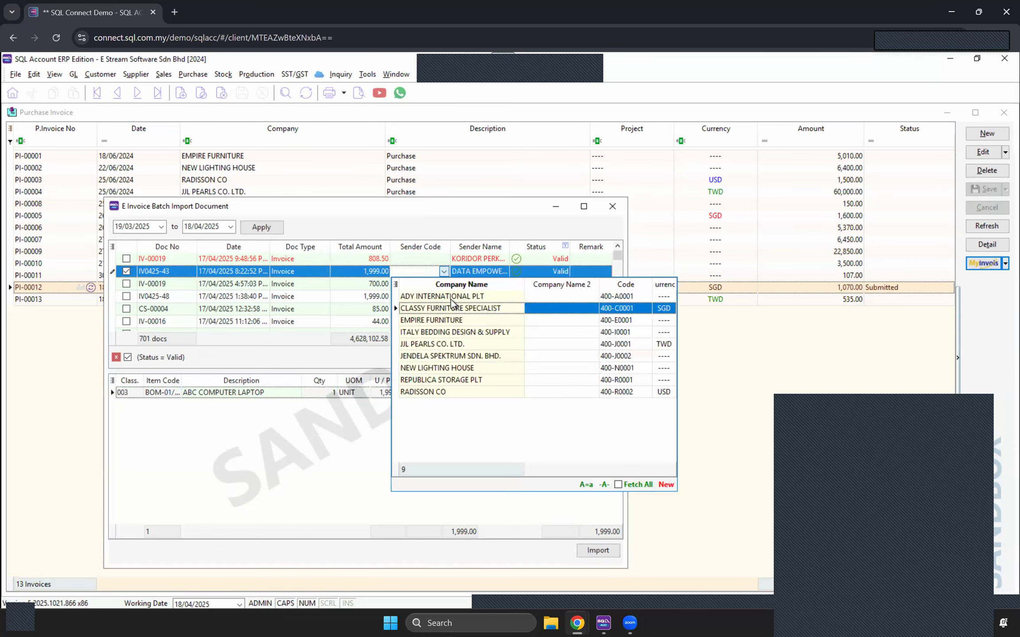
pyautogui.click(450, 296)
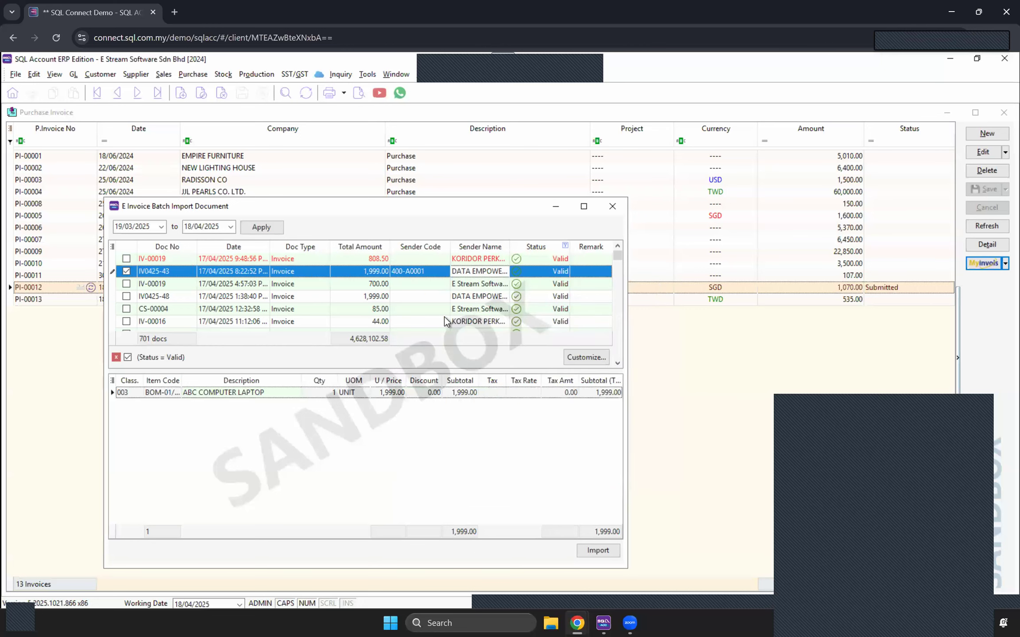
pyautogui.click(608, 551)
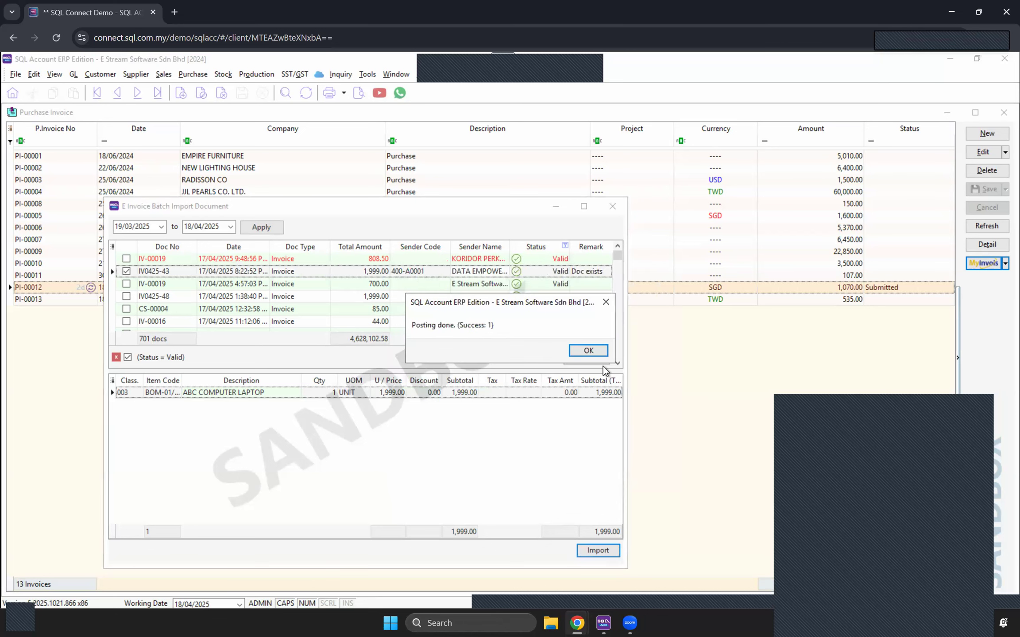
pyautogui.click(587, 351)
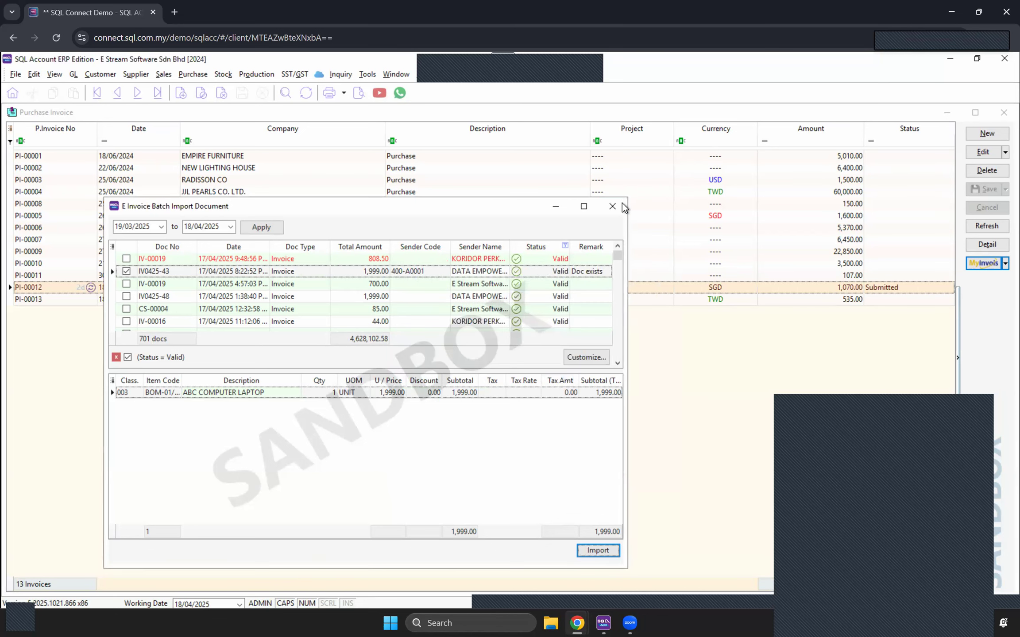
pyautogui.click(661, 300)
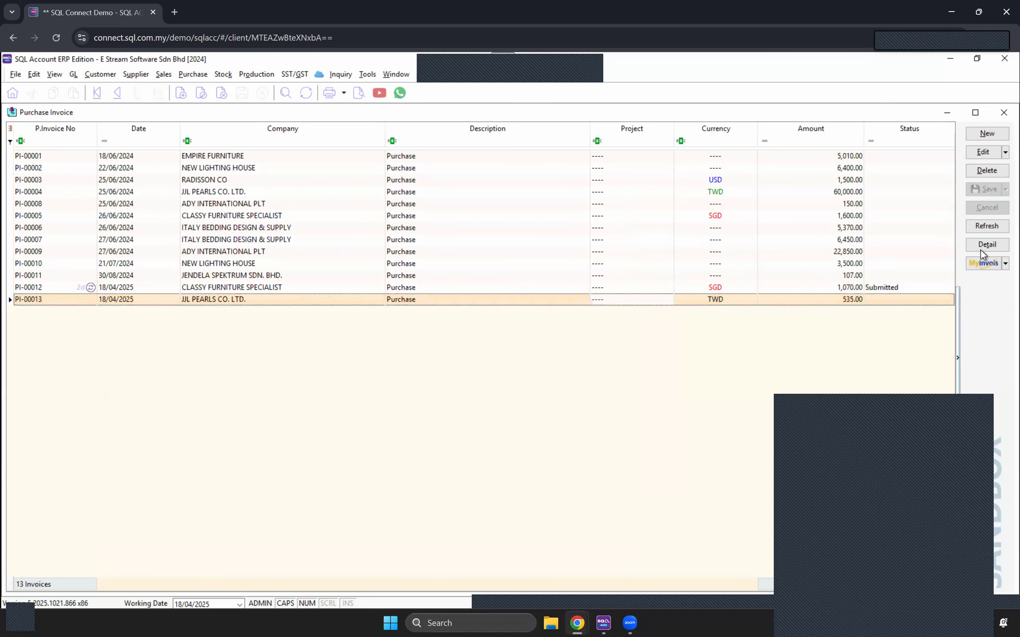
# Step: Refresh the purchase invoice list and open the imported IV0425-43 invoice
pyautogui.click(982, 231)
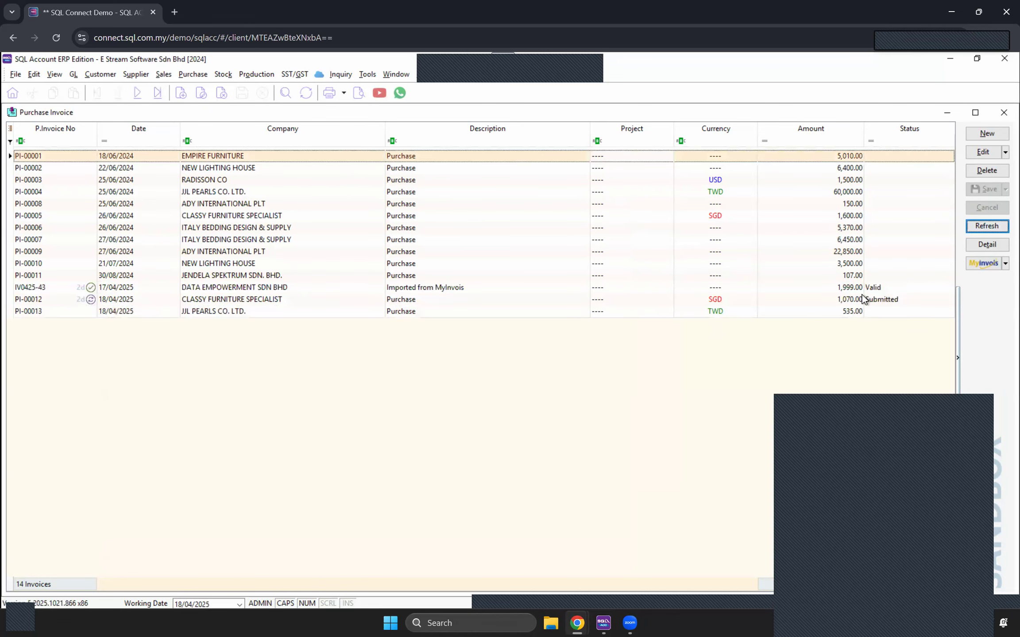
pyautogui.click(833, 286)
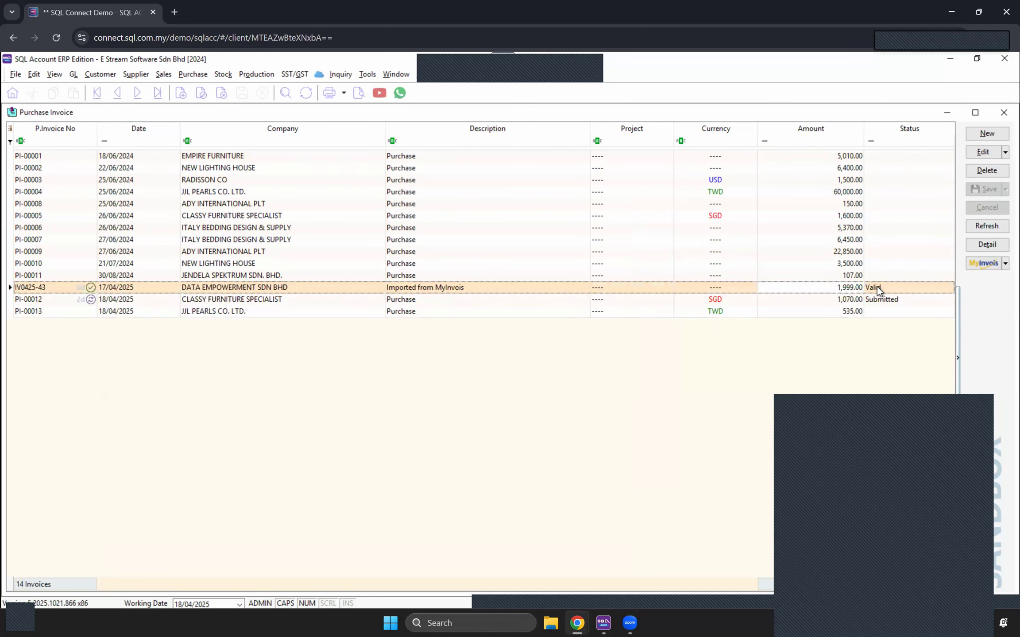
pyautogui.doubleClick(878, 287)
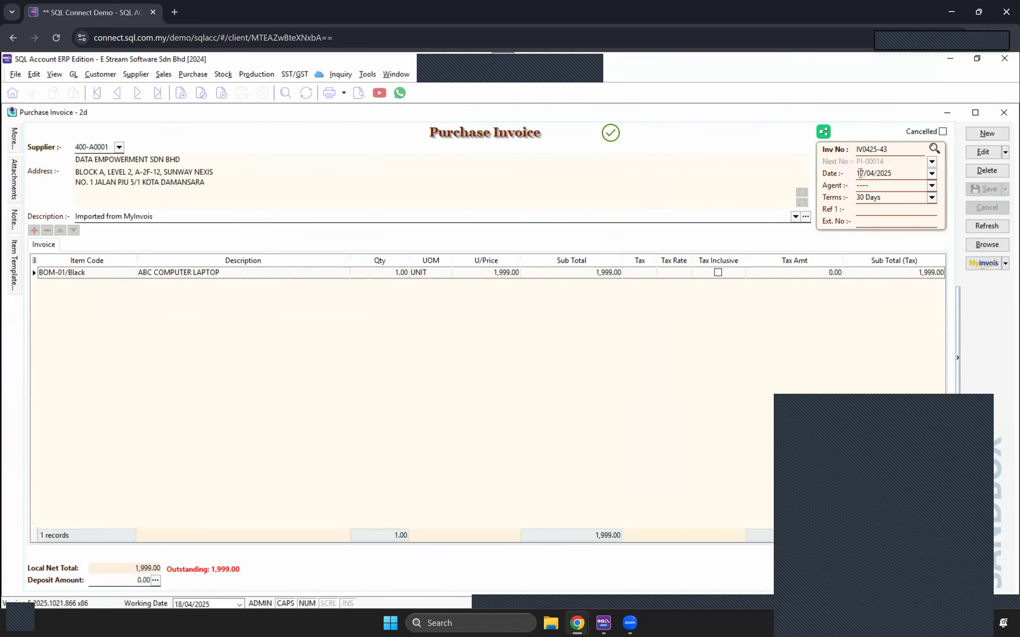
pyautogui.click(190, 273)
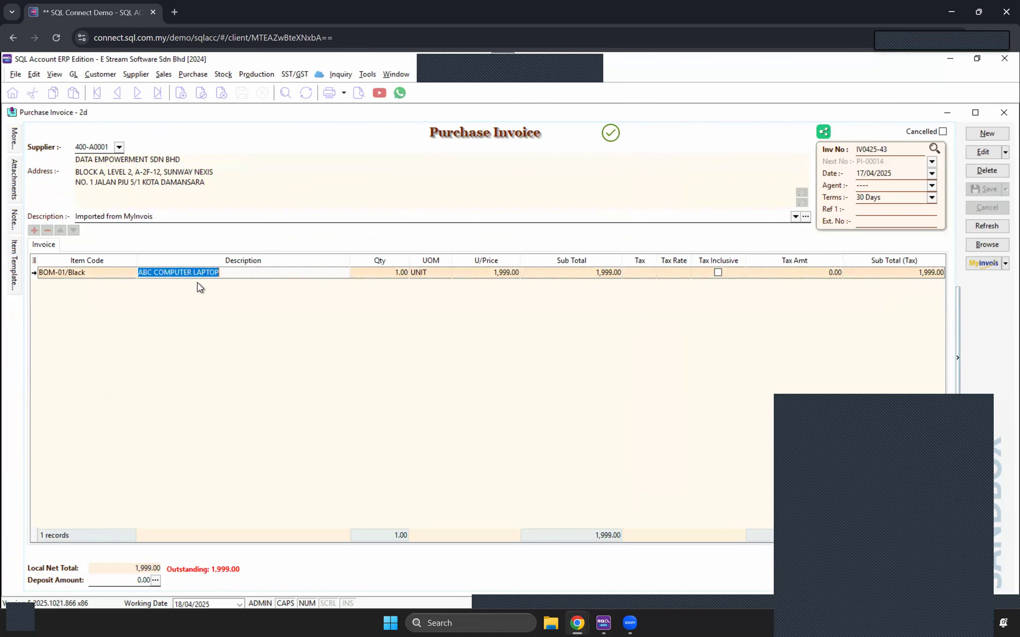
pyautogui.click(377, 312)
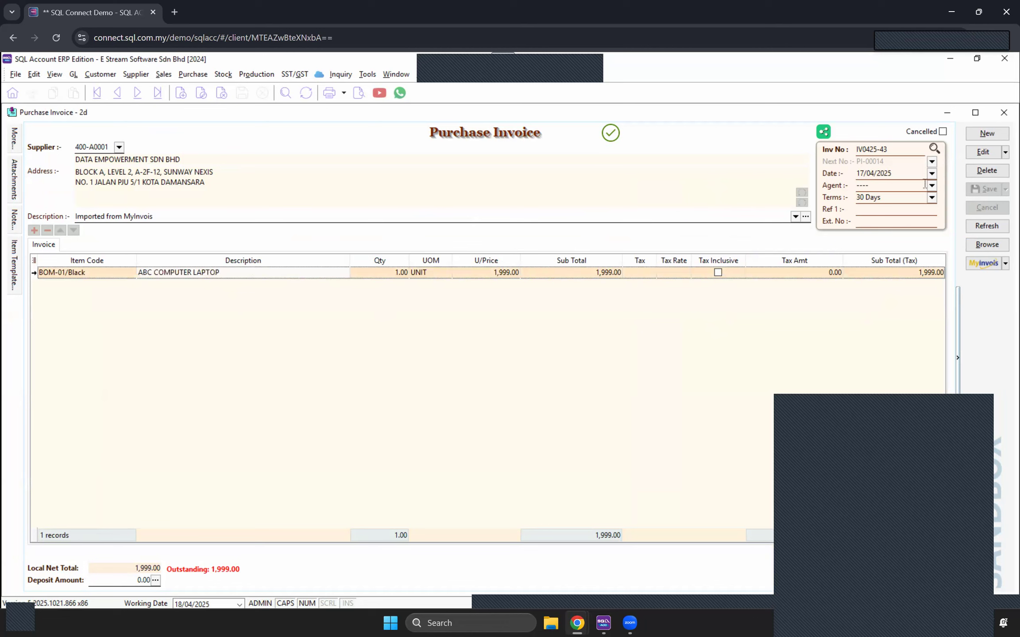
pyautogui.click(1005, 265)
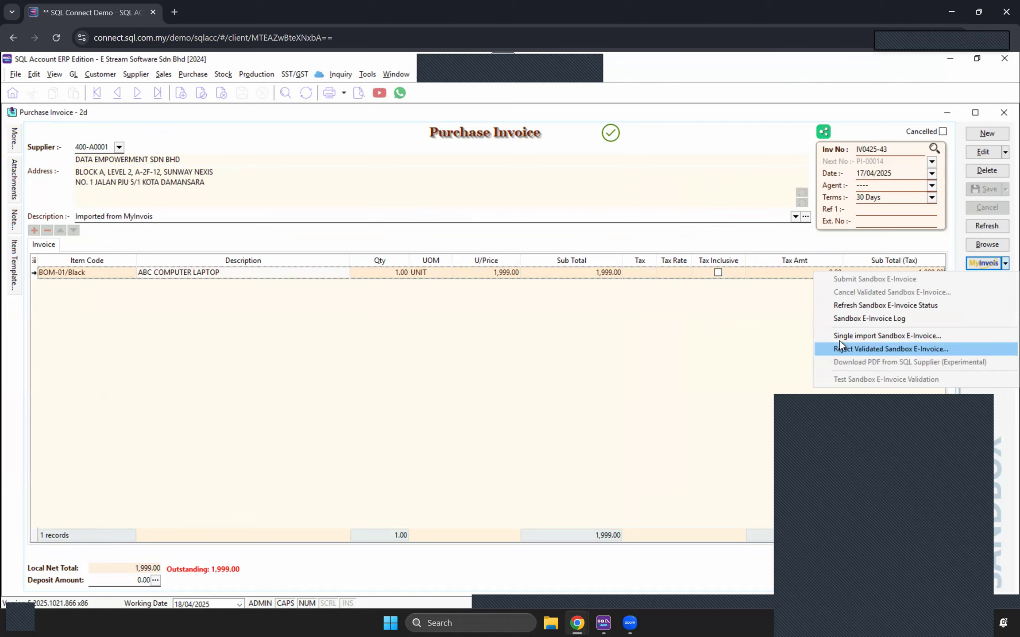
pyautogui.click(707, 346)
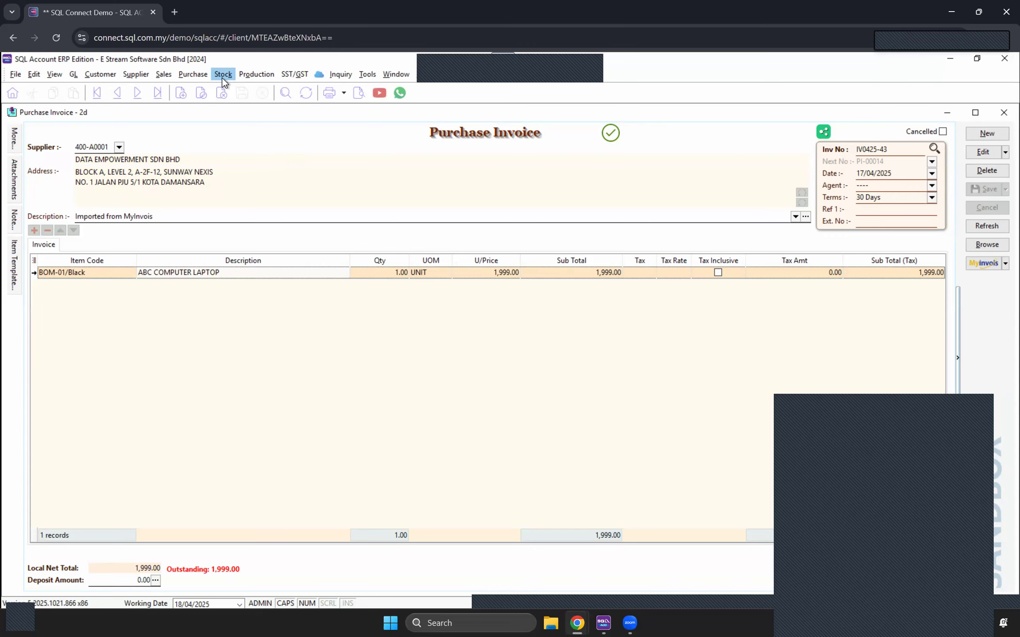
# Step: Add the Account column to the item grid, post the laptop line to OFFICE EQUIPMENT 200-300, and save
pyautogui.click(984, 152)
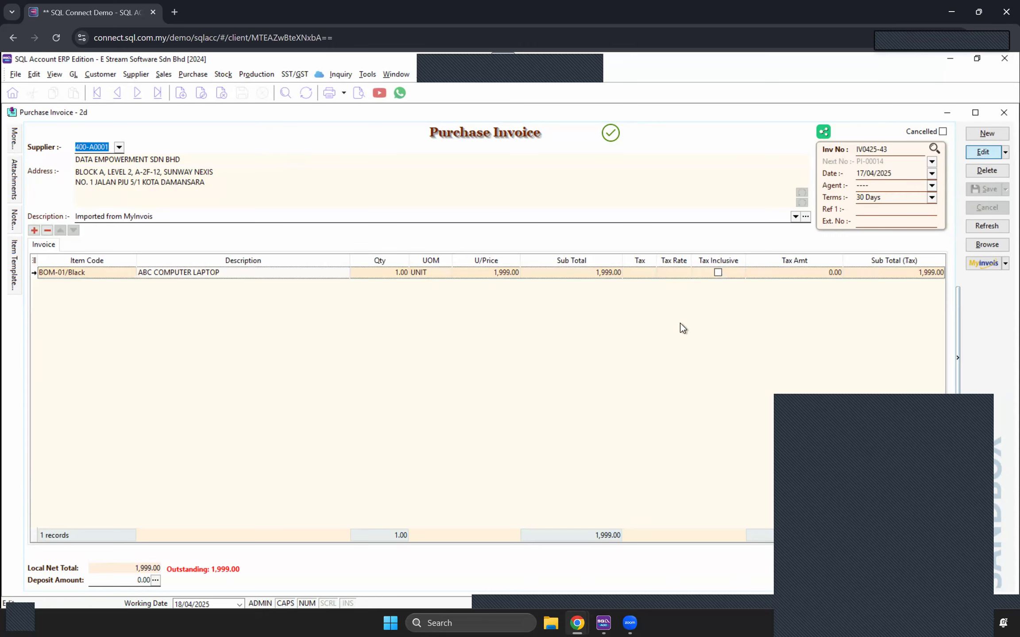
pyautogui.click(34, 260)
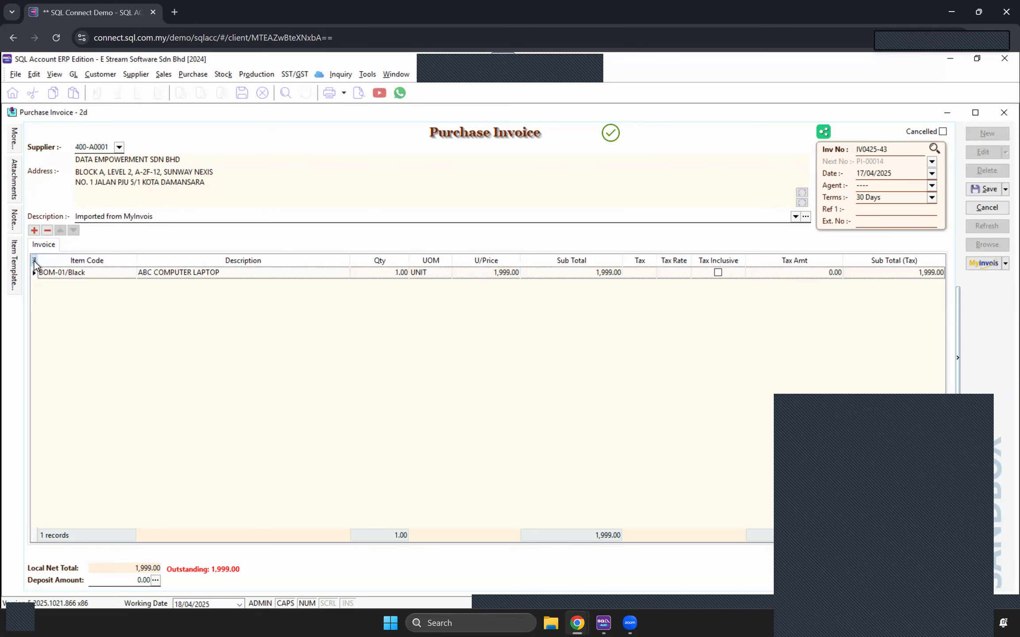
pyautogui.click(35, 344)
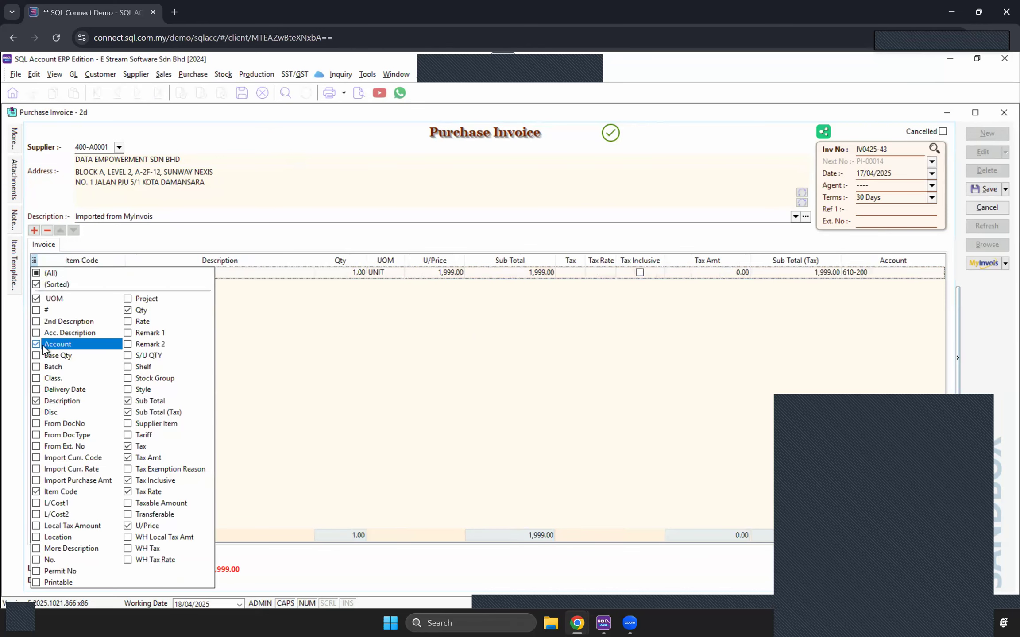
pyautogui.click(915, 278)
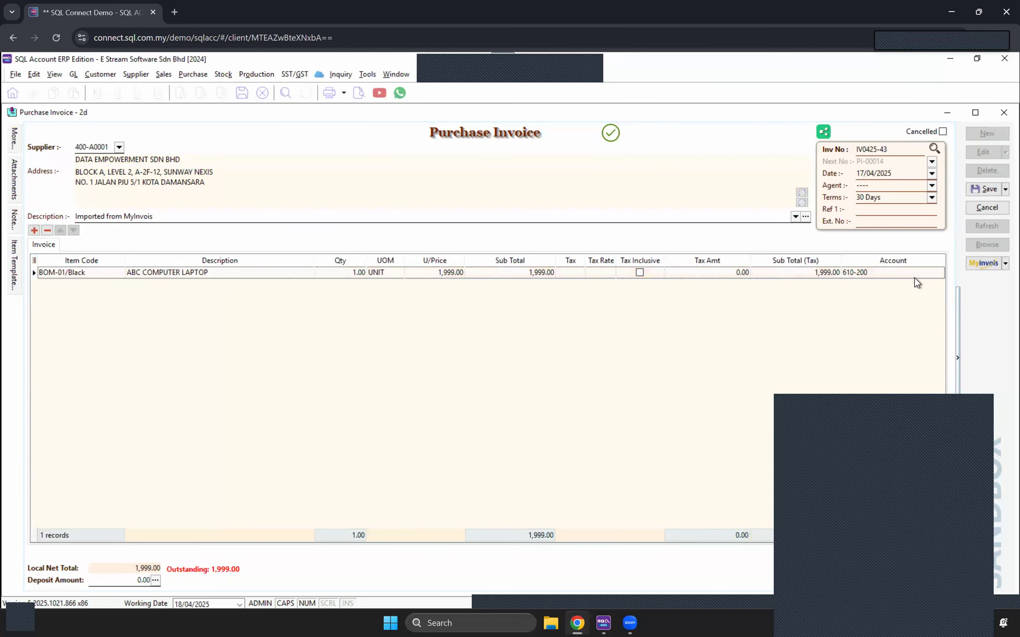
pyautogui.click(938, 273)
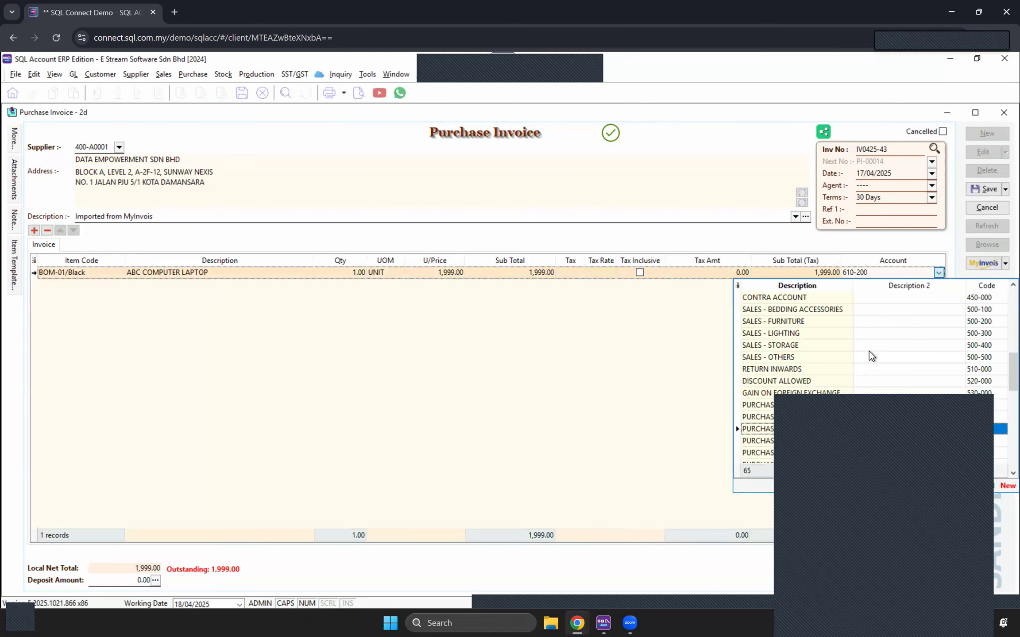
pyautogui.scroll(8, 869, 352)
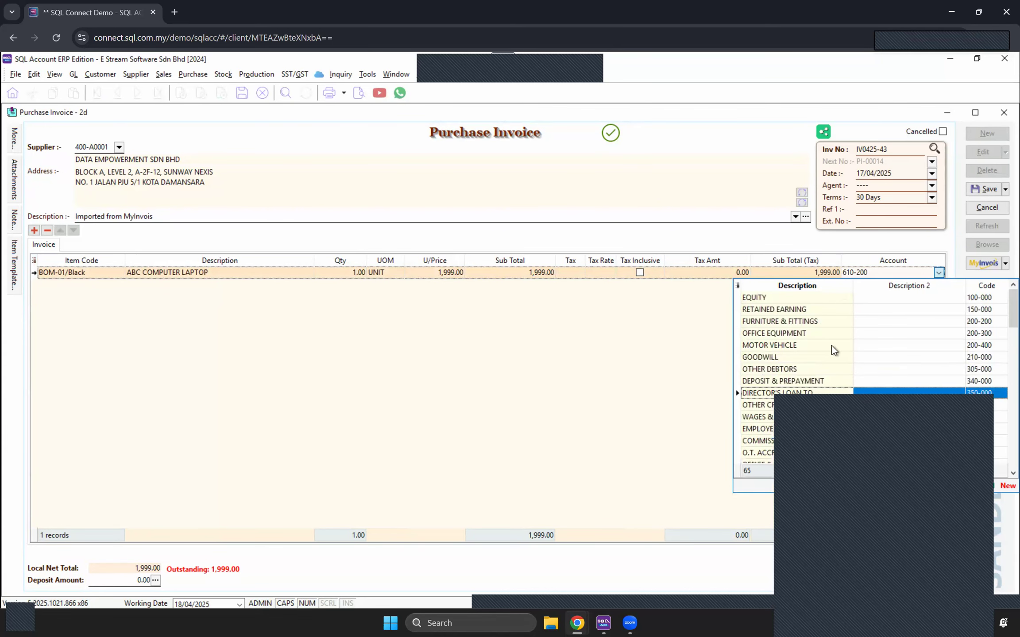
pyautogui.click(797, 333)
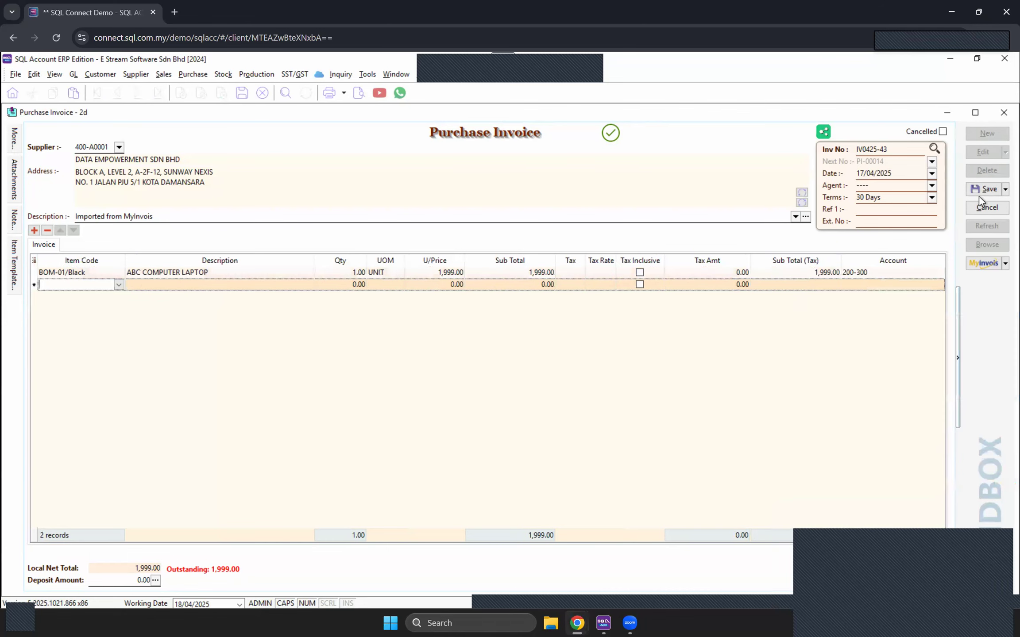
pyautogui.hotkey('ctrl', 's')
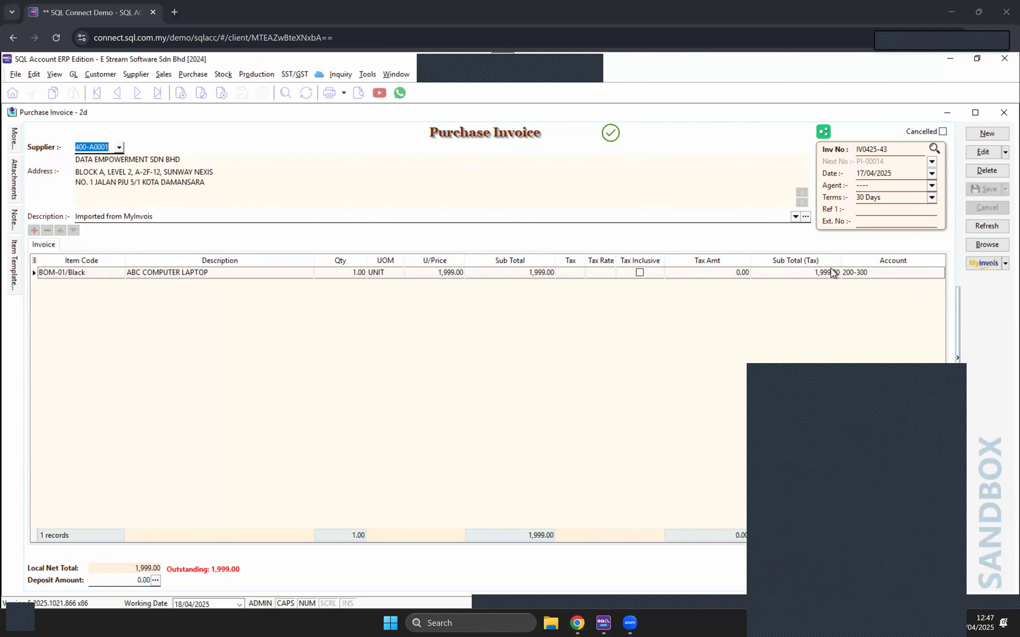
# Step: Initiate rejection of validated e-invoice IV0425-43 with reason 'Wrong invoice details'
pyautogui.click(1004, 265)
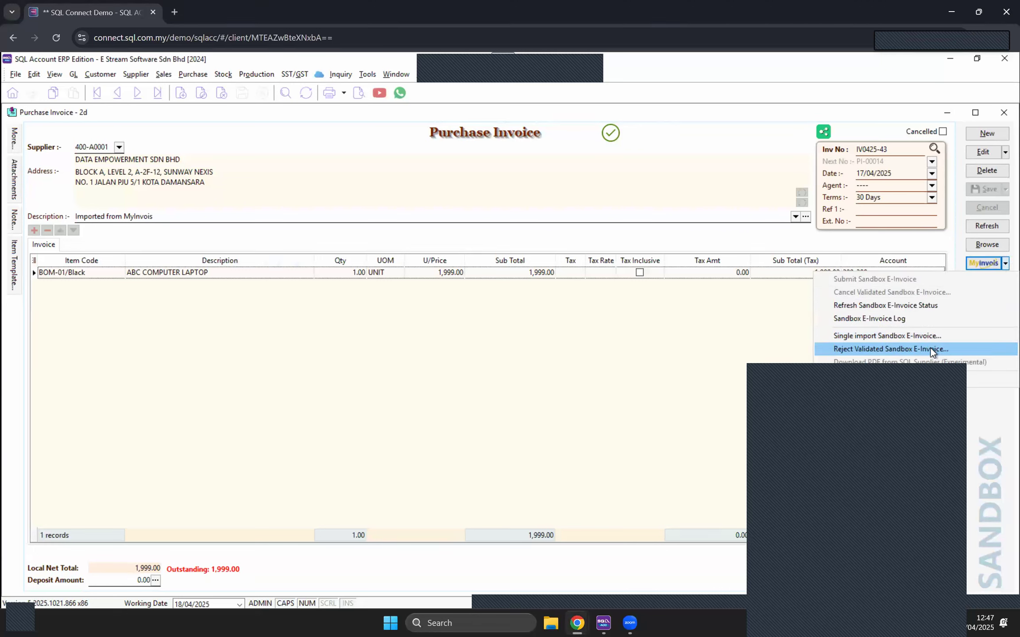
pyautogui.click(930, 349)
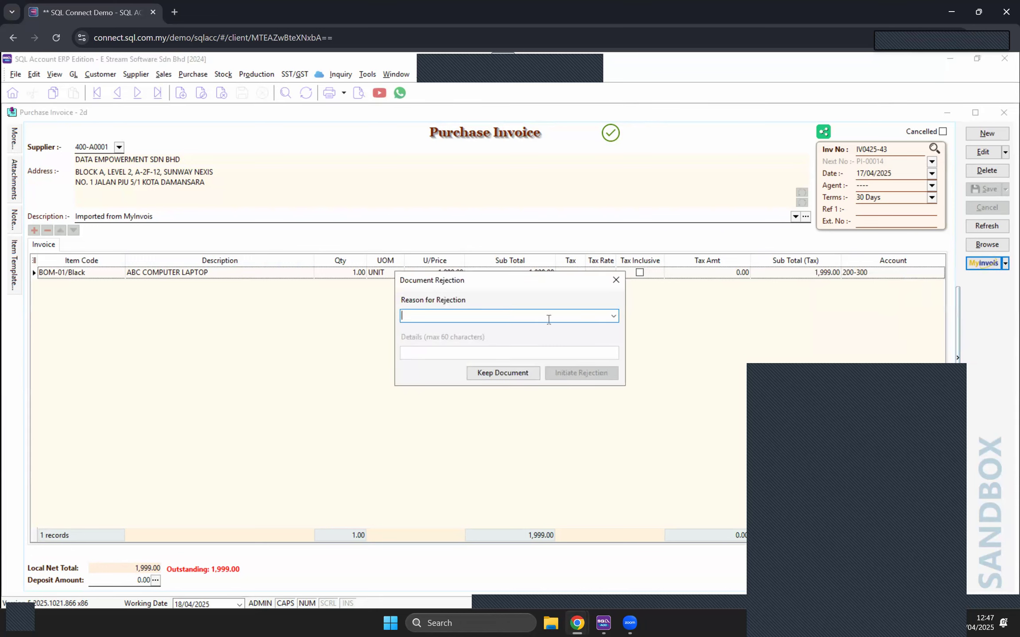
pyautogui.click(613, 316)
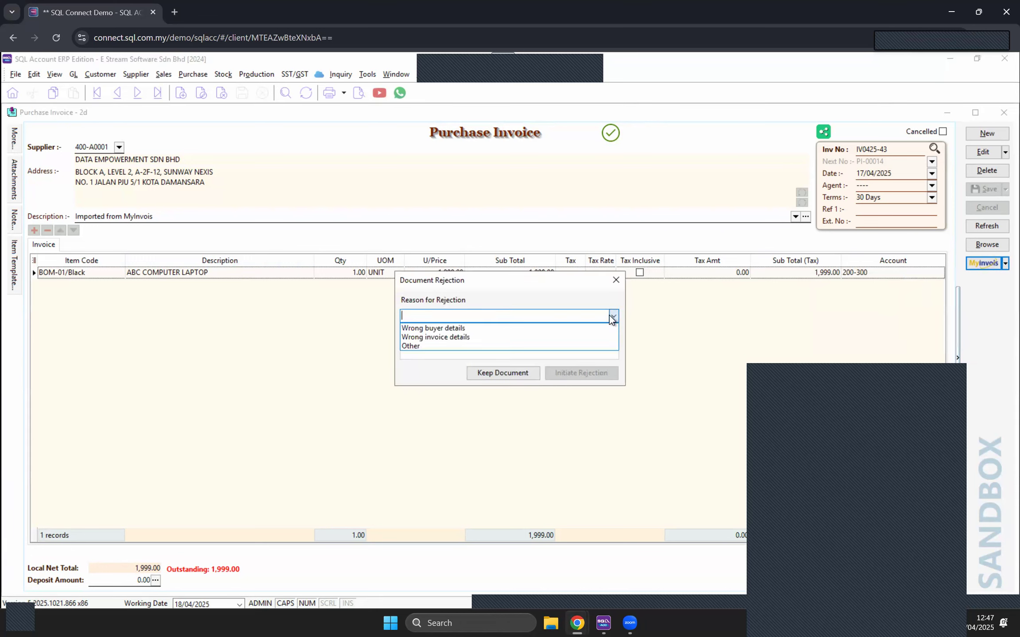
pyautogui.click(421, 337)
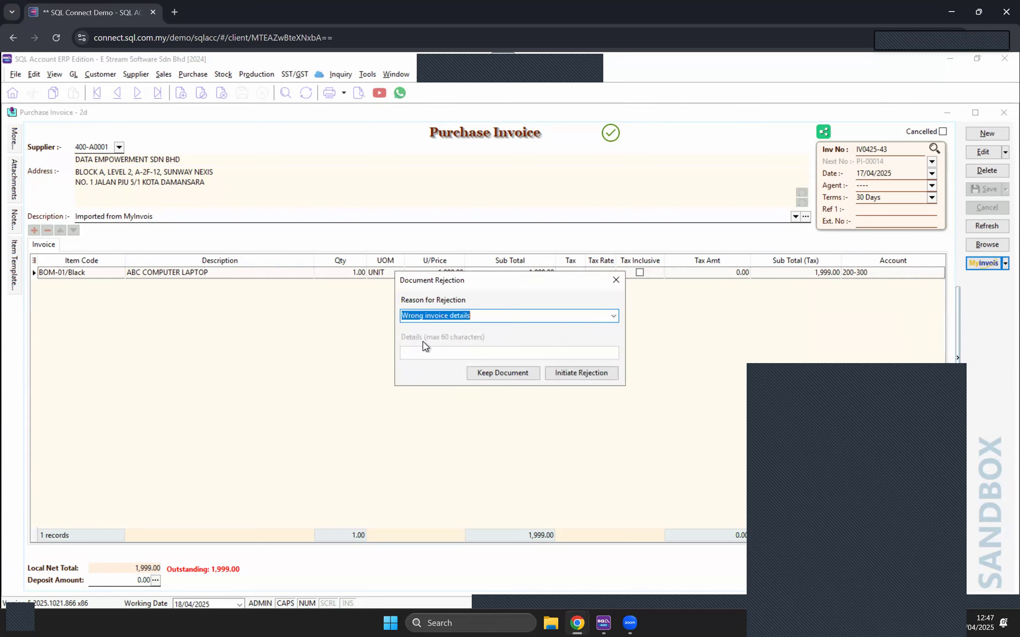
pyautogui.click(486, 316)
pyautogui.click(576, 373)
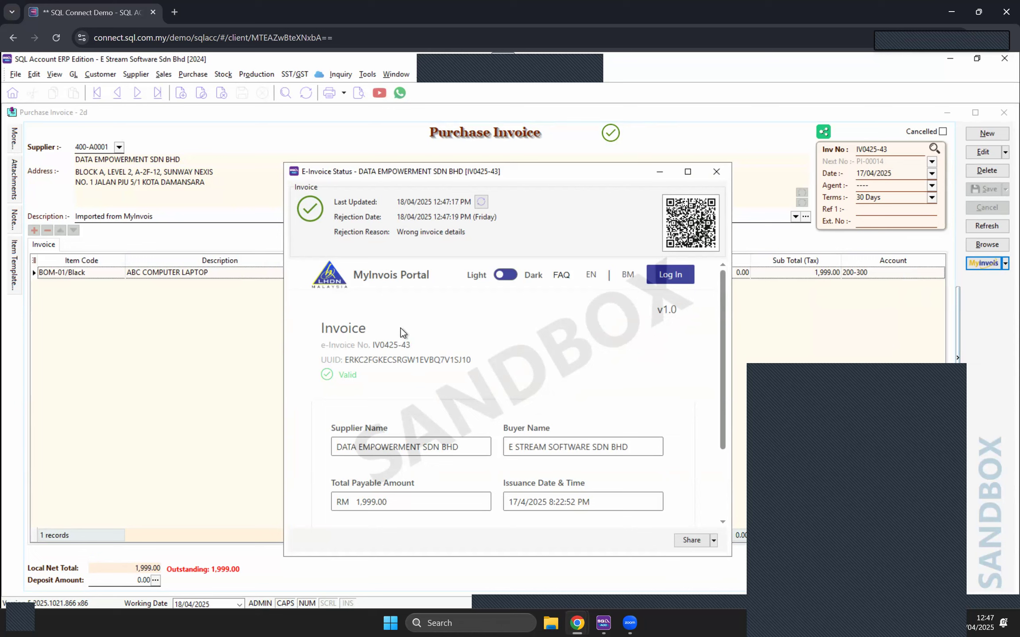
# Step: Close the E-Invoice Status window and return to the list of 14 purchase invoices
pyautogui.scroll(-3, 507, 378)
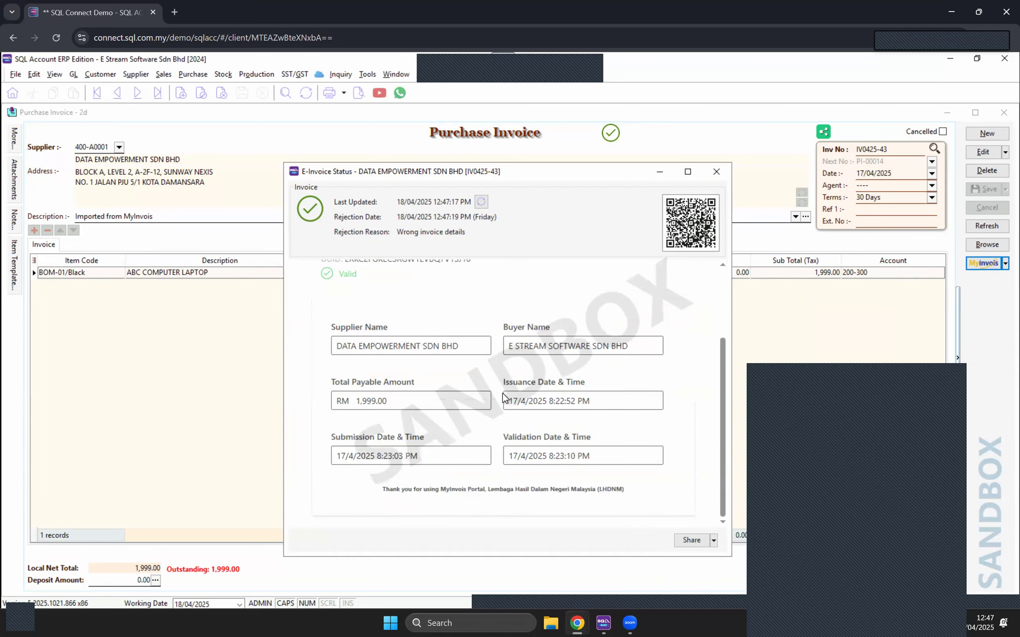
pyautogui.scroll(3, 505, 393)
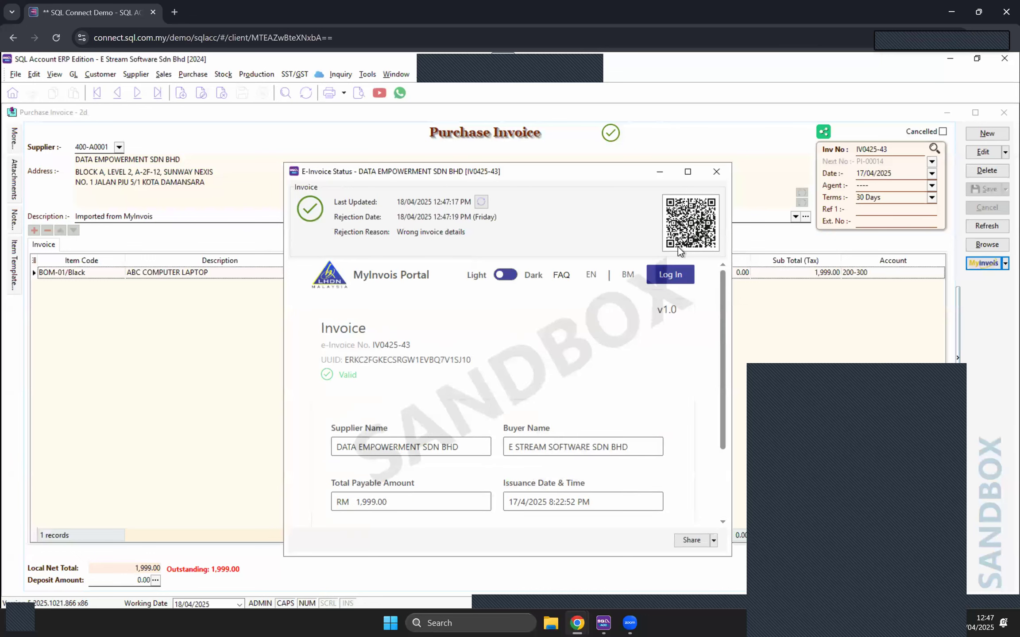
pyautogui.click(717, 176)
pyautogui.click(991, 246)
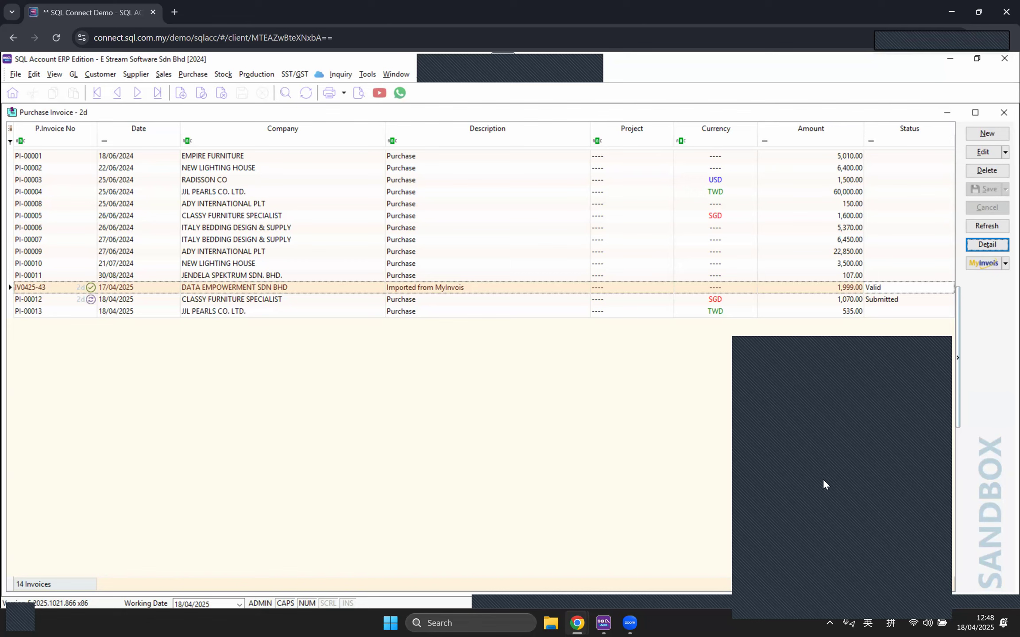
# Step: Open IV0425-43 and inspect its laptop line's description and 1999.00 unit price
pyautogui.doubleClick(843, 289)
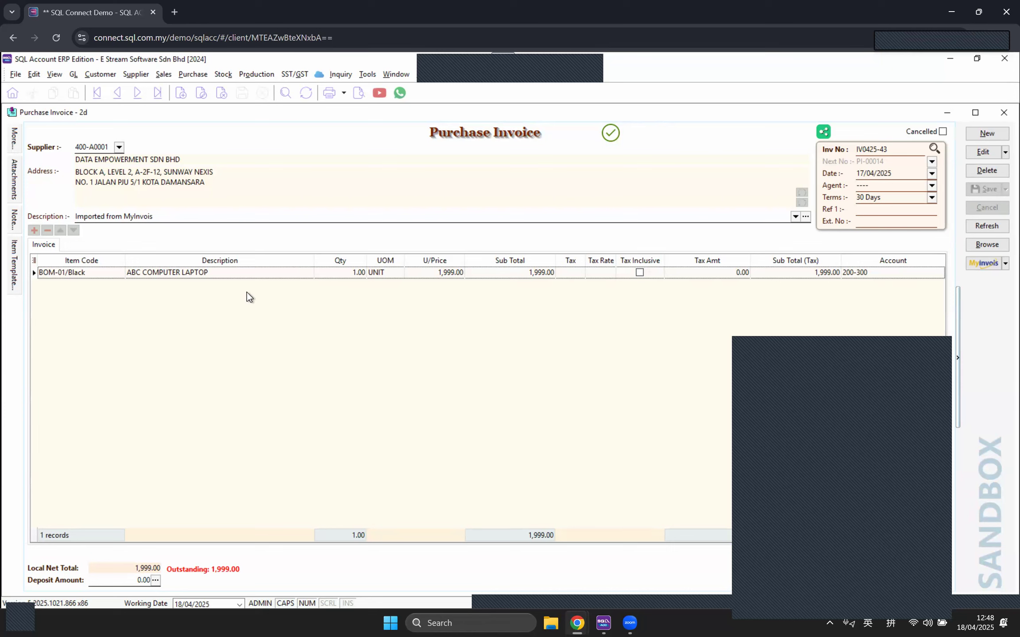
pyautogui.click(176, 273)
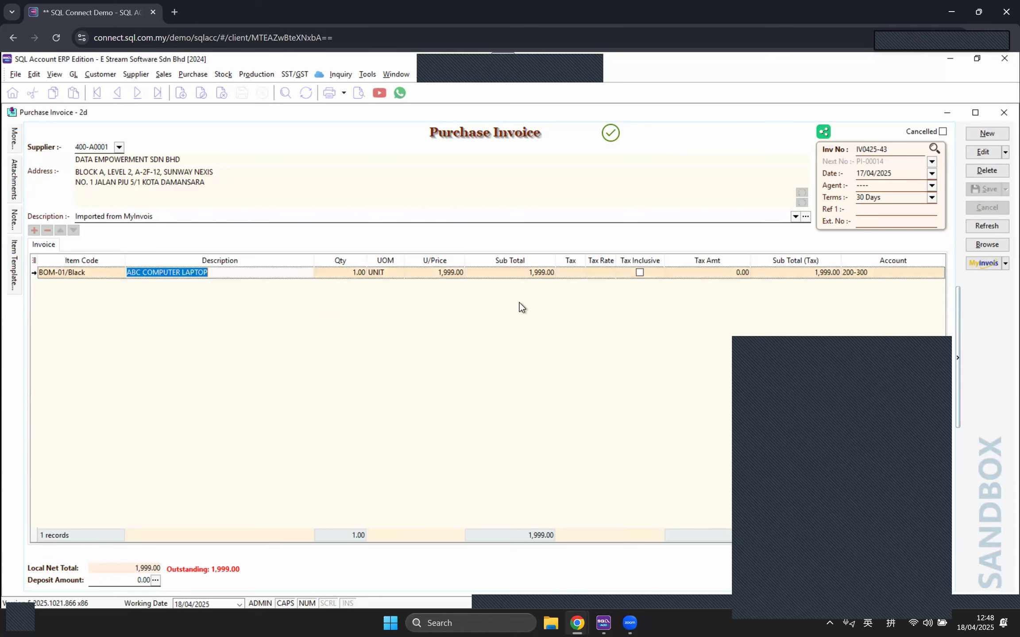
pyautogui.click(436, 277)
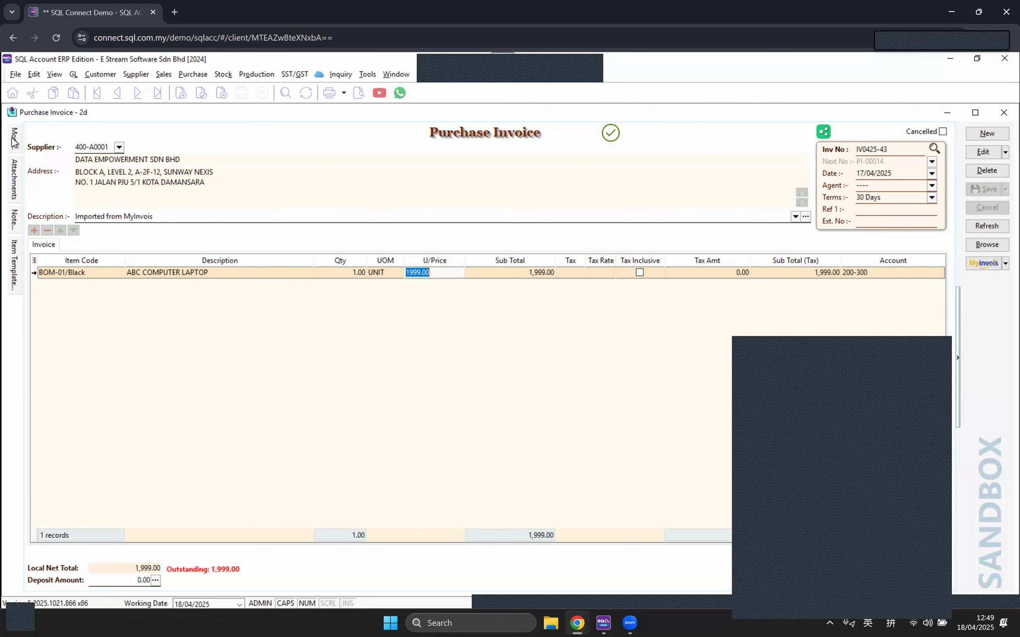
pyautogui.moveTo(15, 139)
pyautogui.scroll(-3, 117, 437)
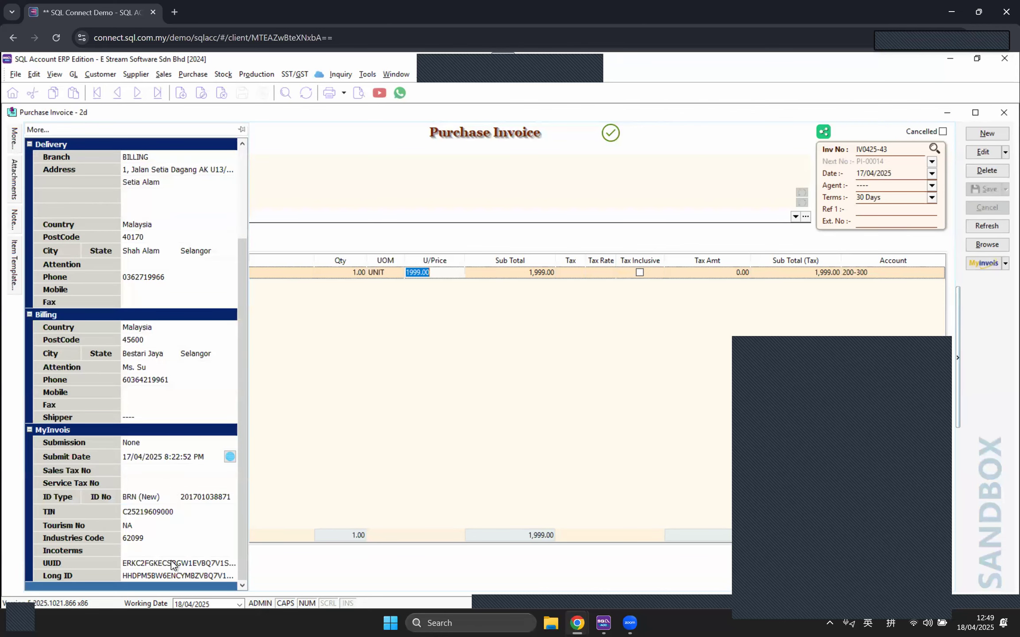
pyautogui.click(142, 565)
pyautogui.click(141, 576)
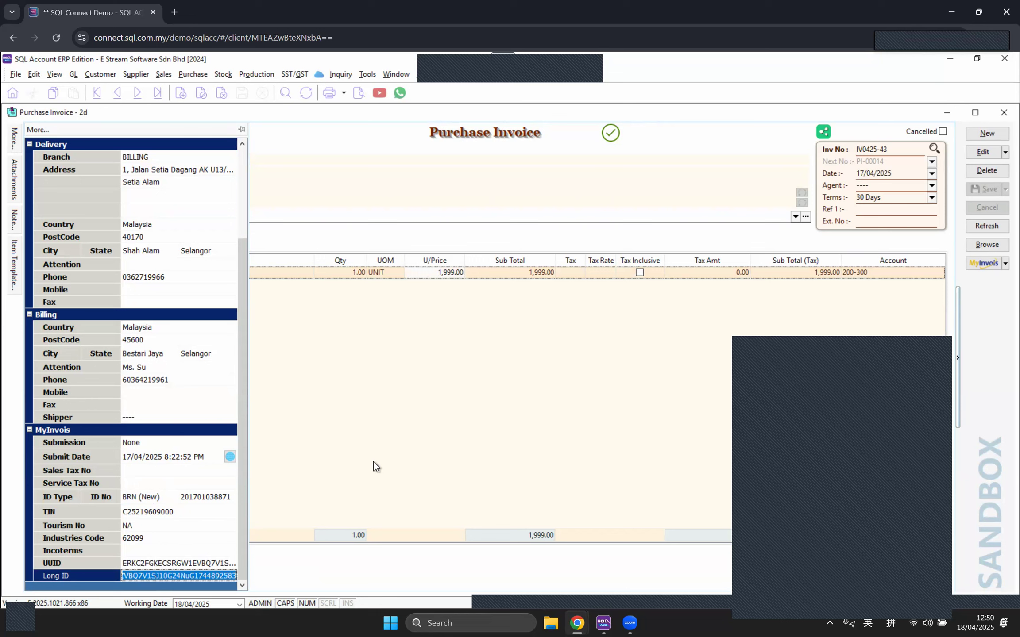
pyautogui.click(408, 435)
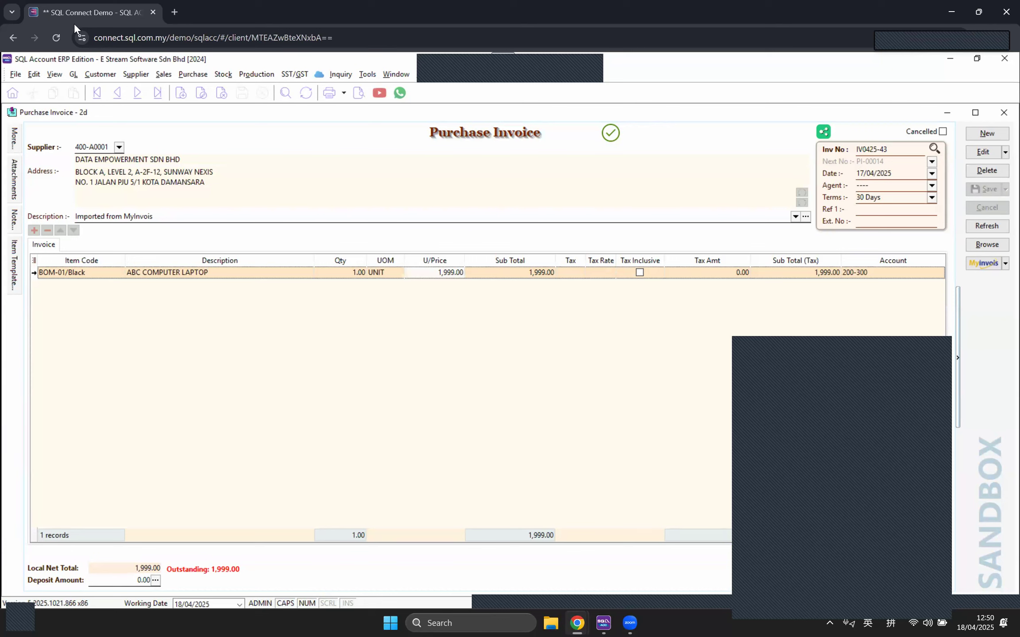
pyautogui.click(93, 78)
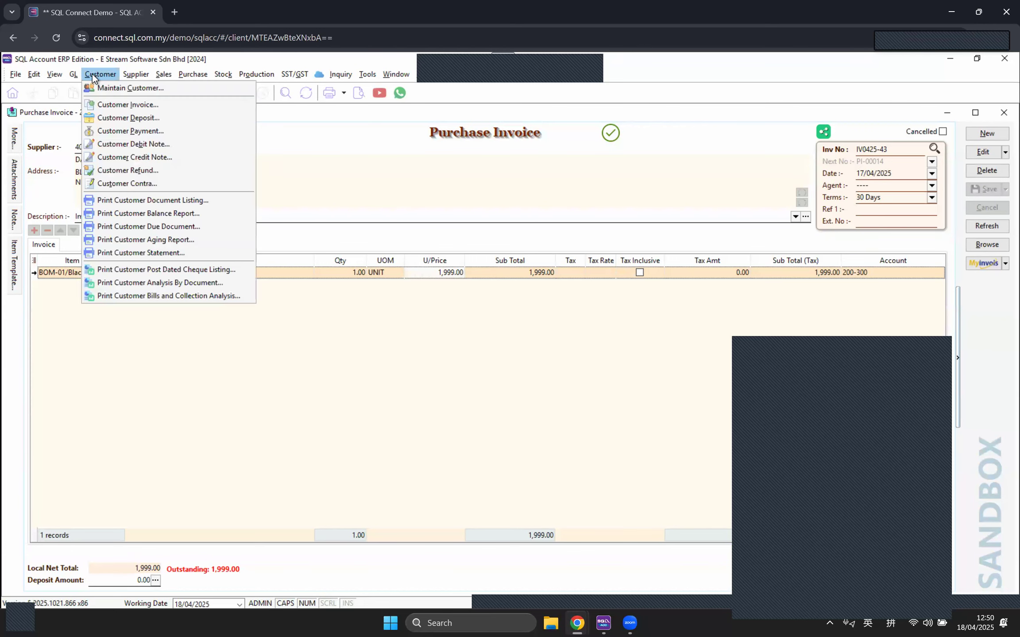
pyautogui.click(110, 89)
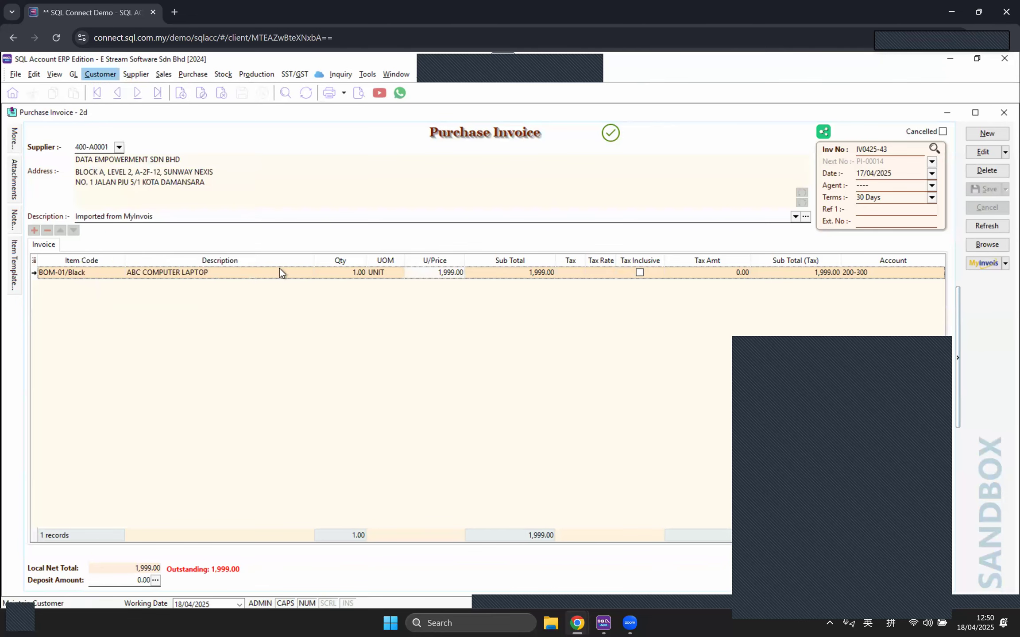
pyautogui.doubleClick(102, 156)
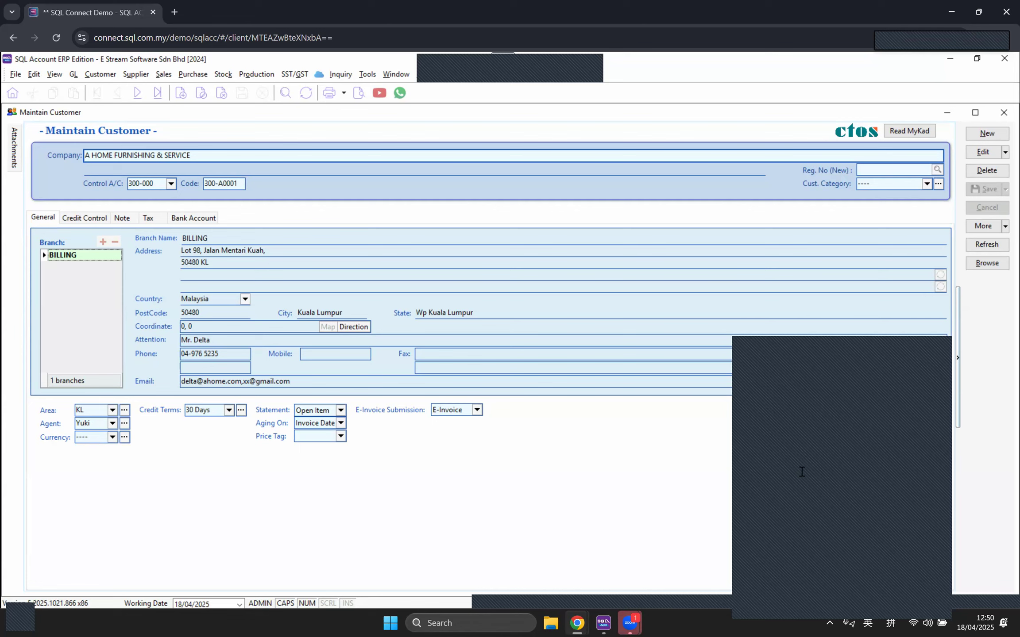
pyautogui.click(885, 525)
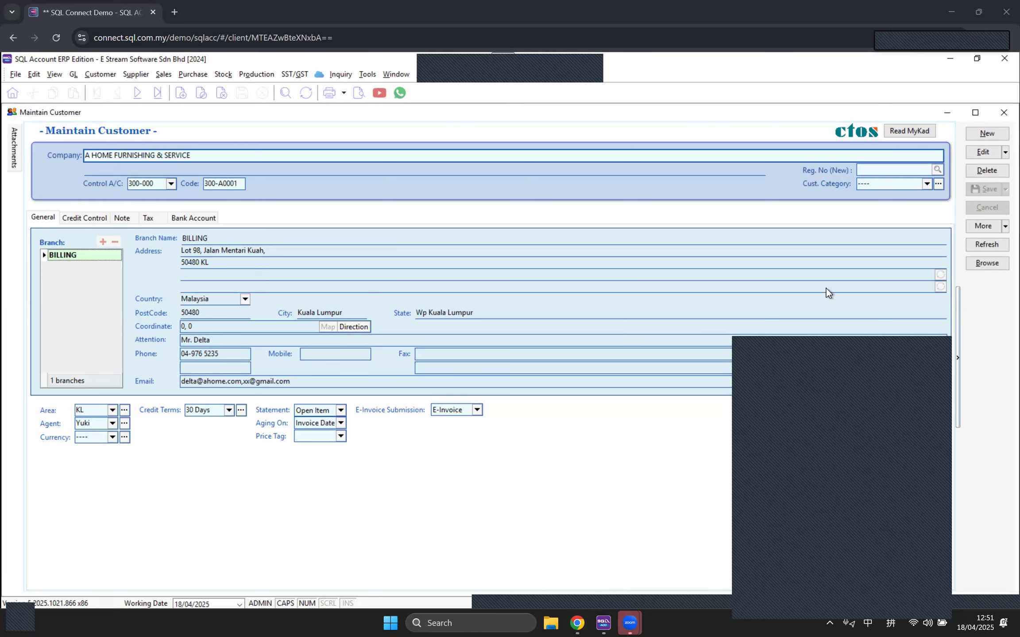
pyautogui.click(890, 174)
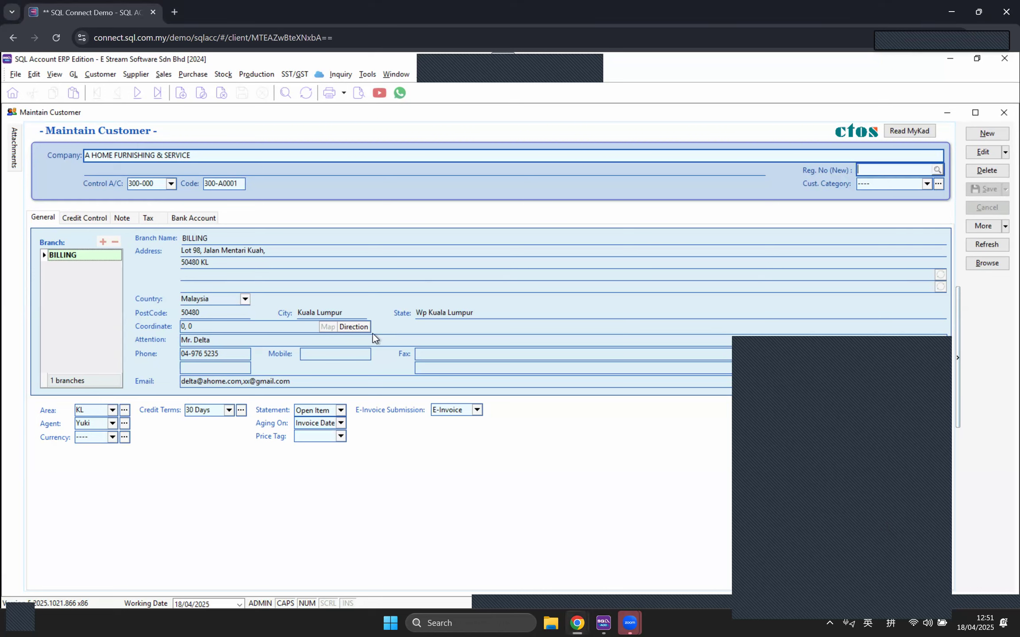
pyautogui.moveTo(210, 262); pyautogui.dragTo(185, 263)
pyautogui.click(206, 158)
pyautogui.click(882, 517)
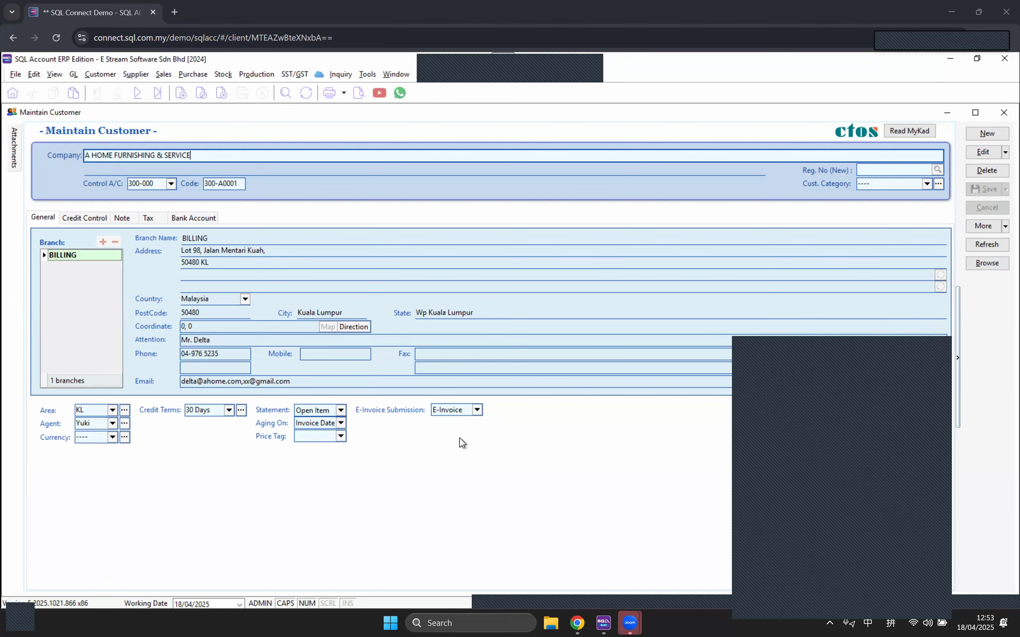
# Step: Close the customer record and start a new Cash Book Entry payment voucher, PV-00013
pyautogui.click(1002, 116)
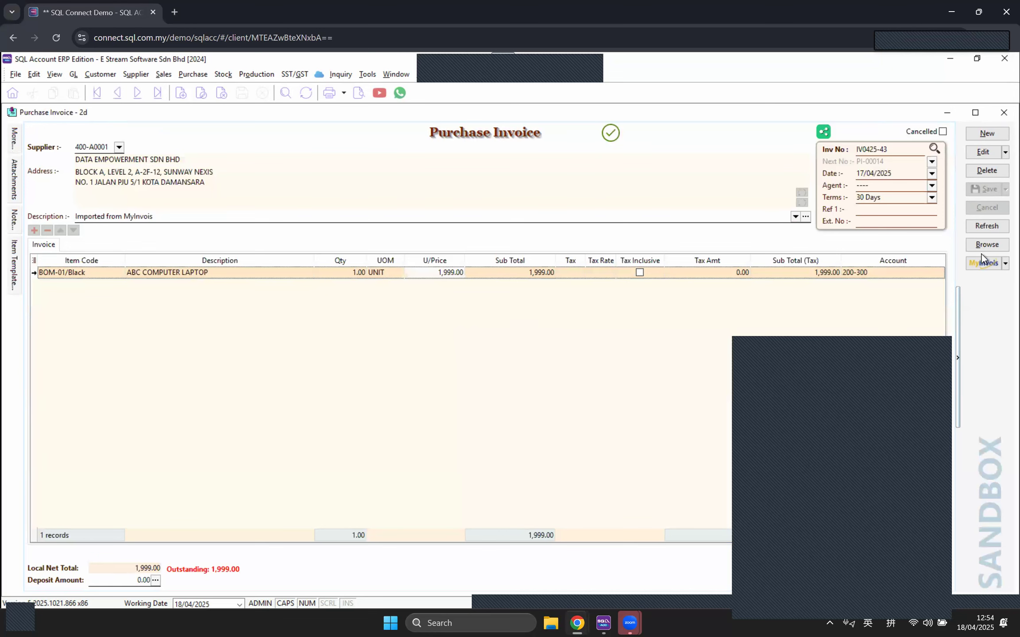
pyautogui.click(983, 248)
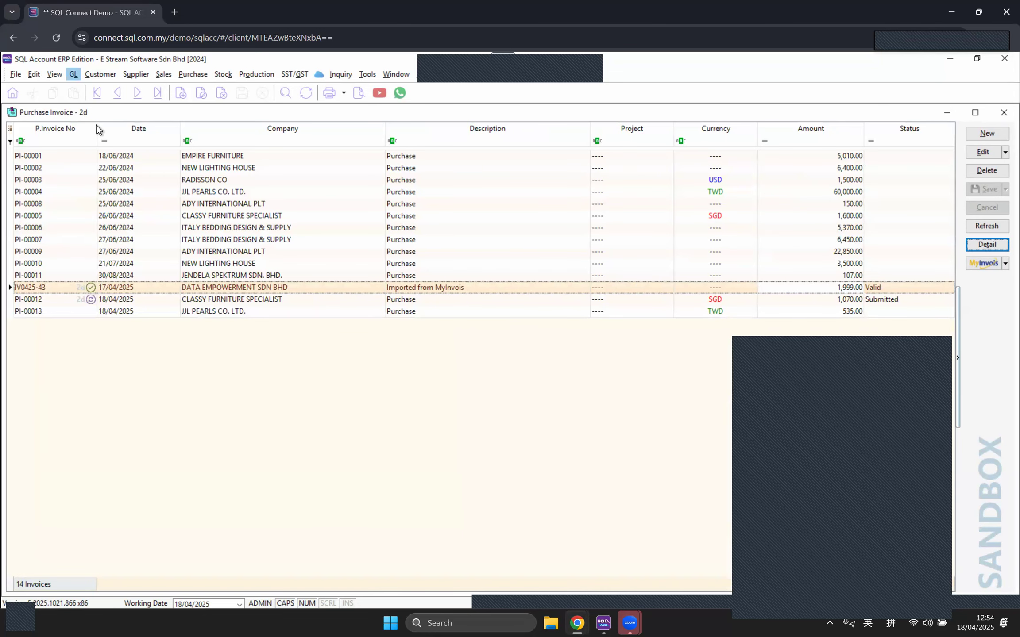
pyautogui.click(73, 74)
pyautogui.click(106, 104)
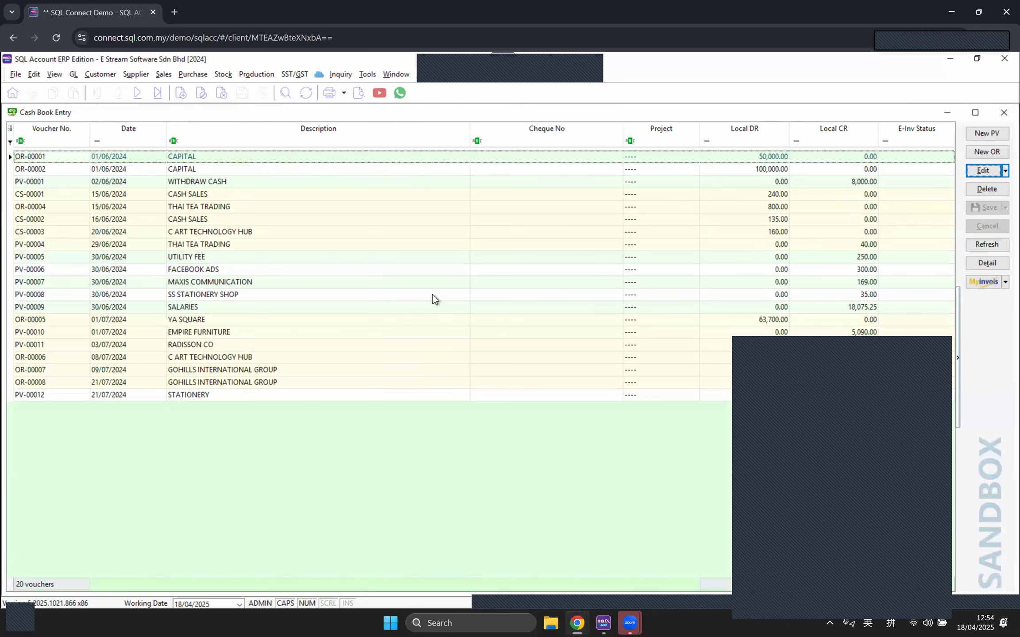
pyautogui.click(986, 134)
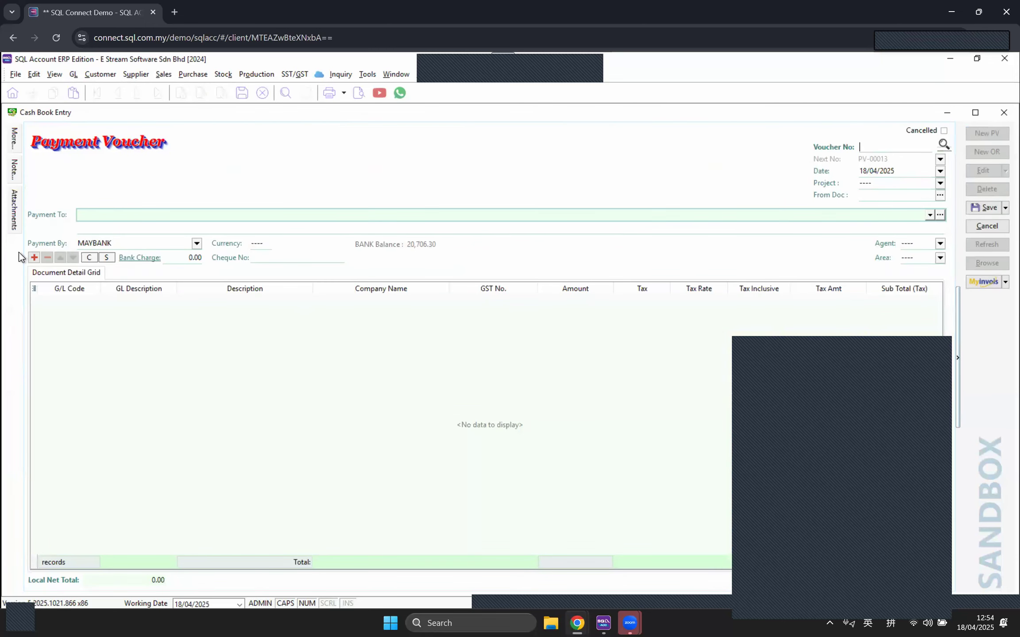
# Step: Reveal the new payment voucher's Billing and MyInvois detail fields
pyautogui.click(109, 217)
pyautogui.moveTo(20, 140)
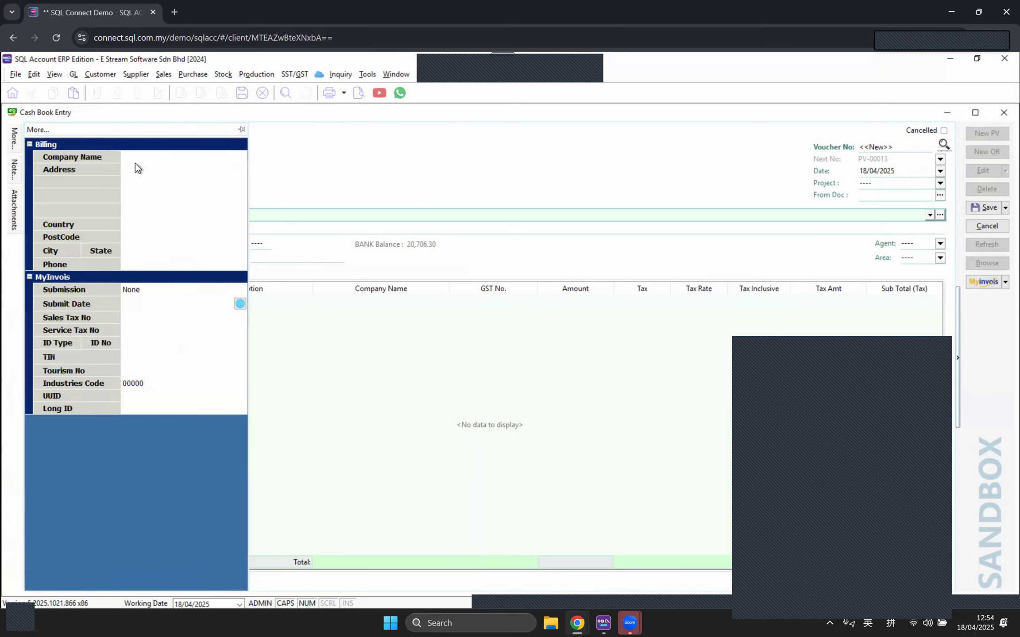
pyautogui.click(135, 163)
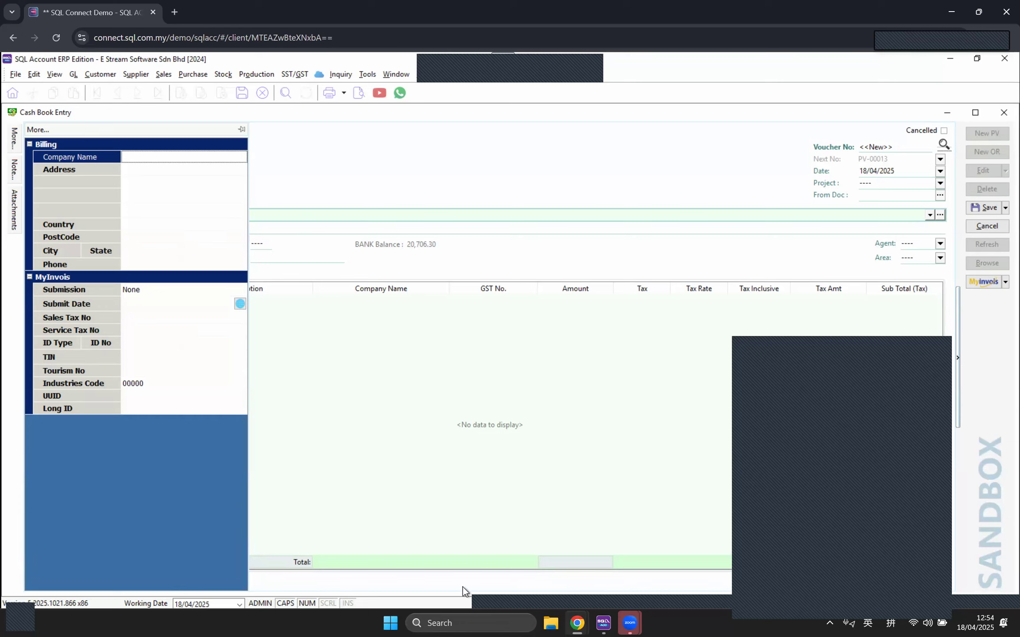
pyautogui.moveTo(571, 622)
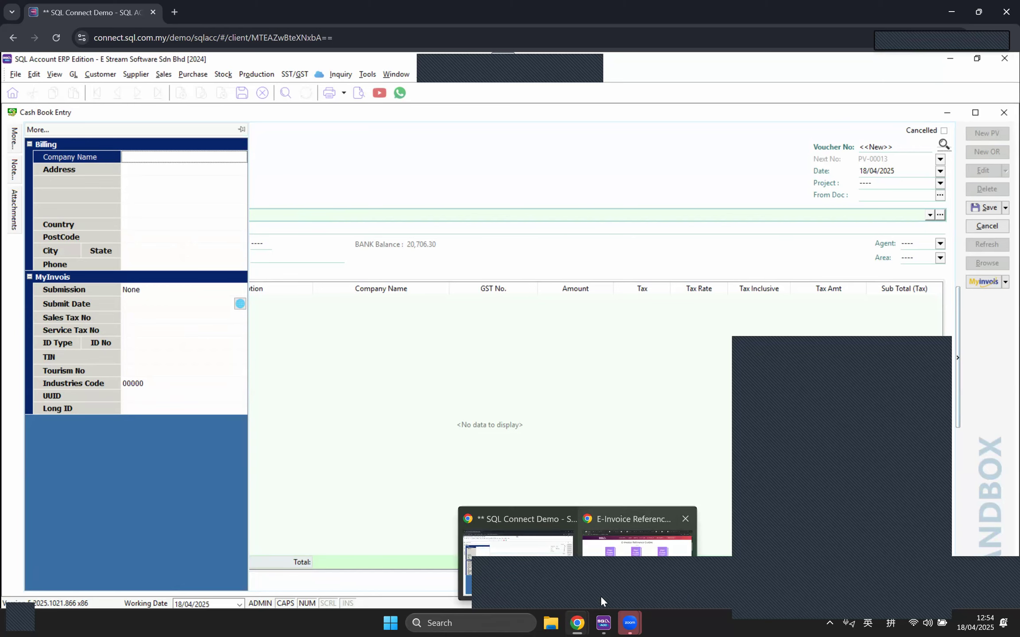
pyautogui.click(600, 596)
pyautogui.scroll(-4, 522, 432)
pyautogui.scroll(-6, 510, 421)
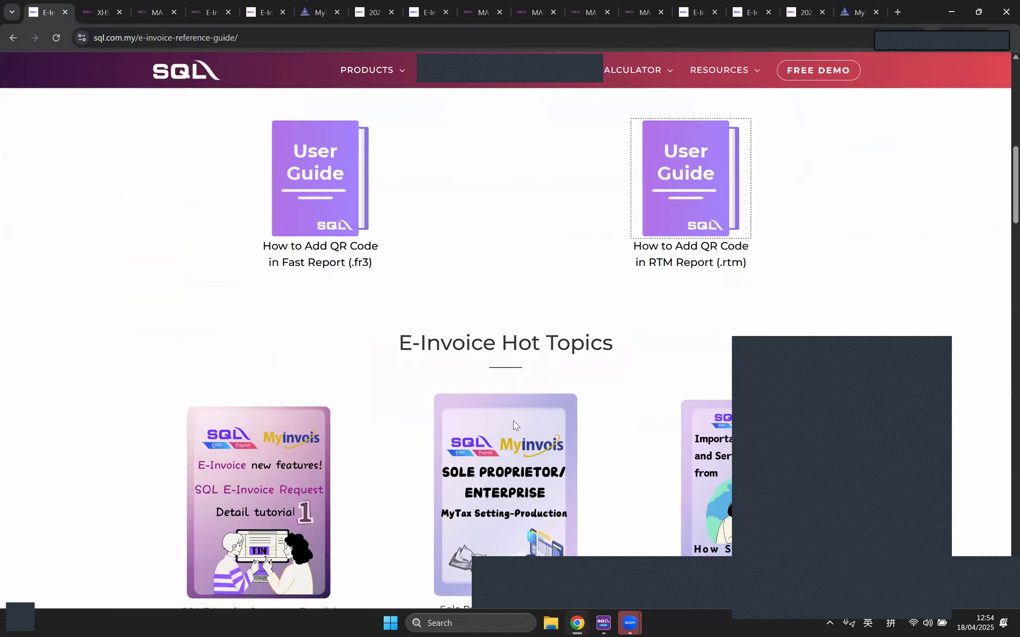
pyautogui.scroll(-9, 419, 411)
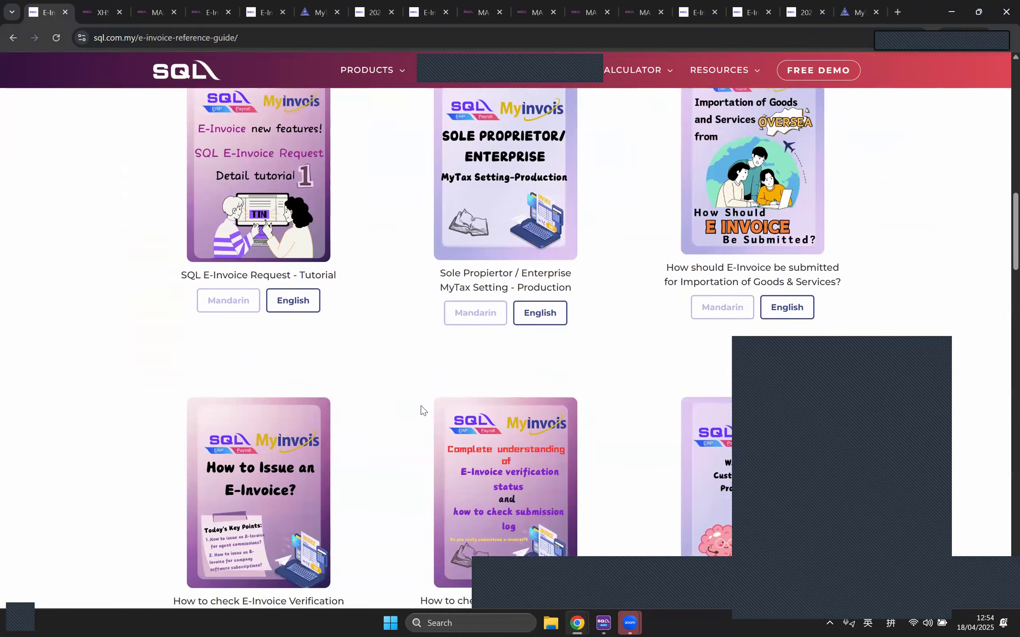
pyautogui.scroll(-5, 415, 409)
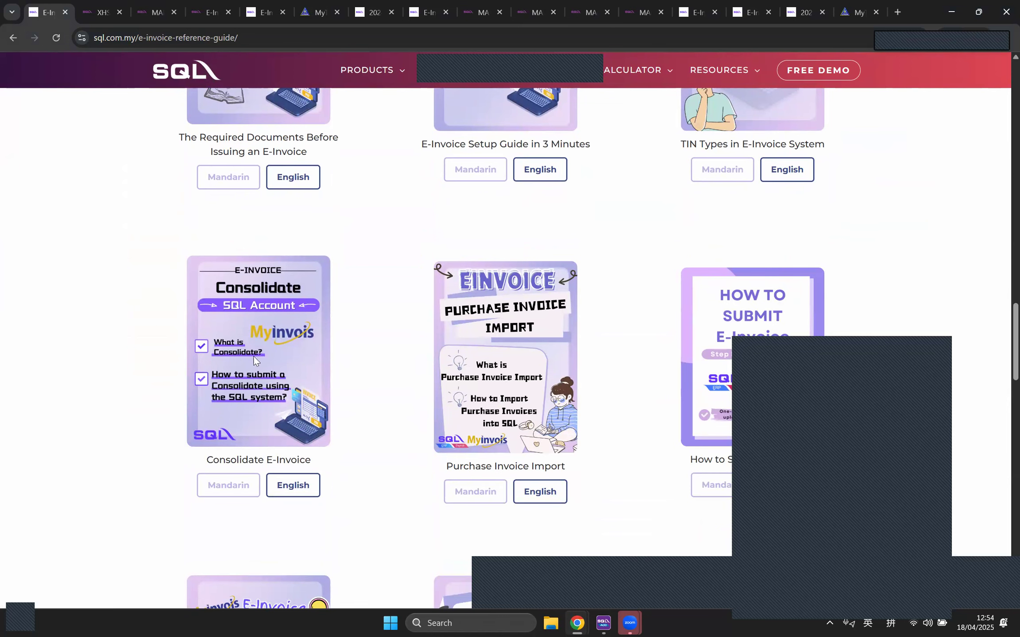
pyautogui.scroll(-3, 276, 365)
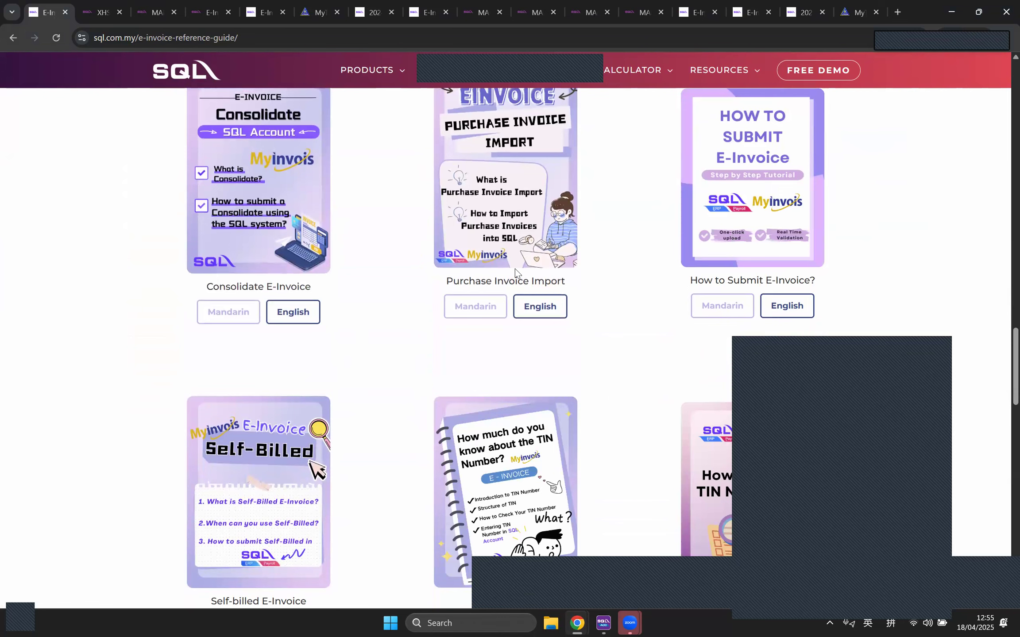
pyautogui.scroll(1, 514, 269)
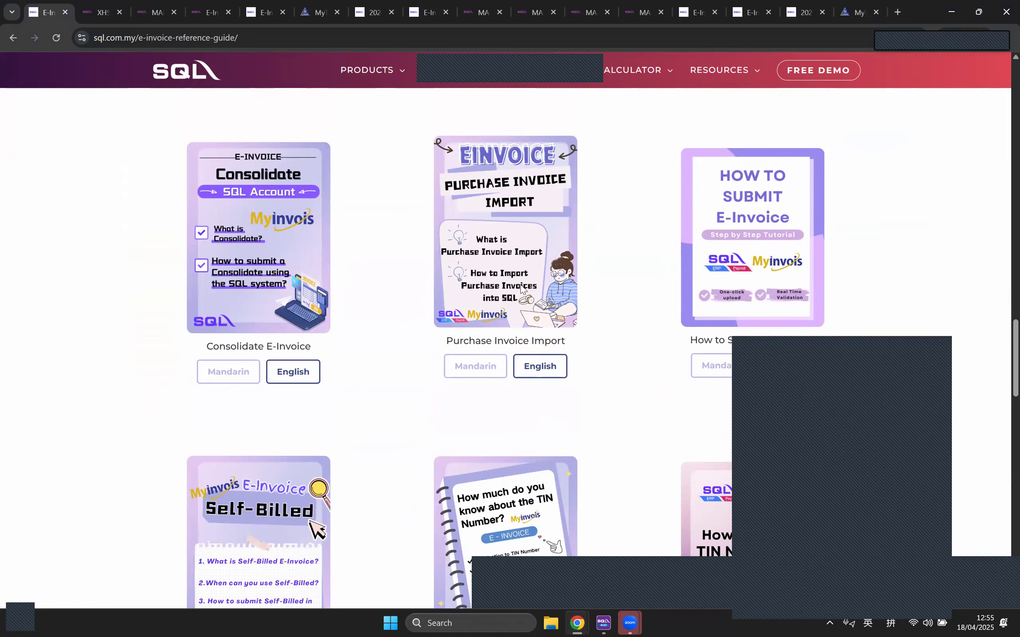
pyautogui.scroll(-1, 658, 354)
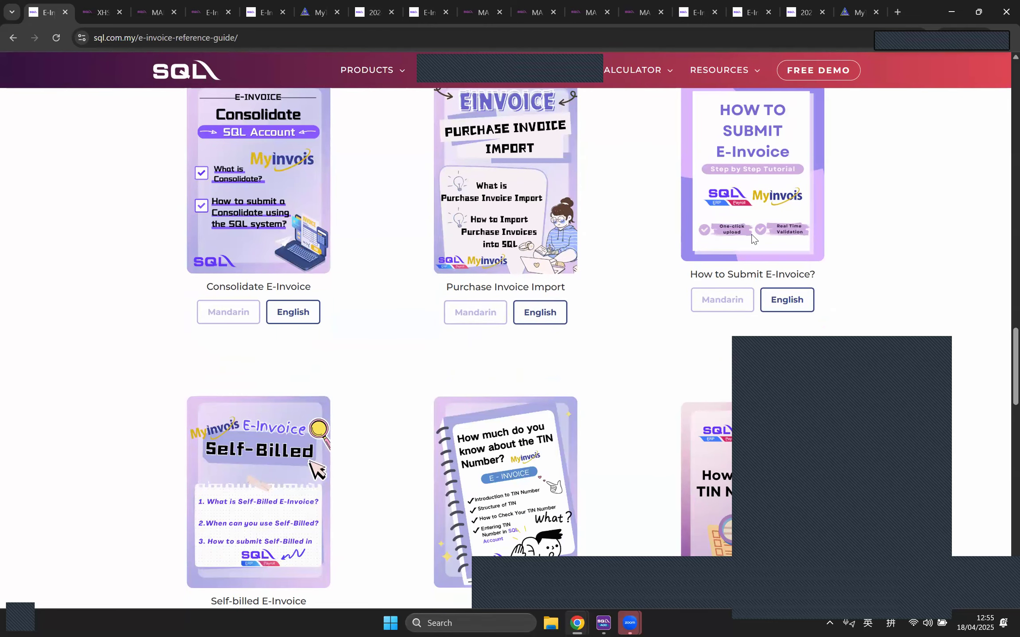
pyautogui.scroll(-2, 725, 234)
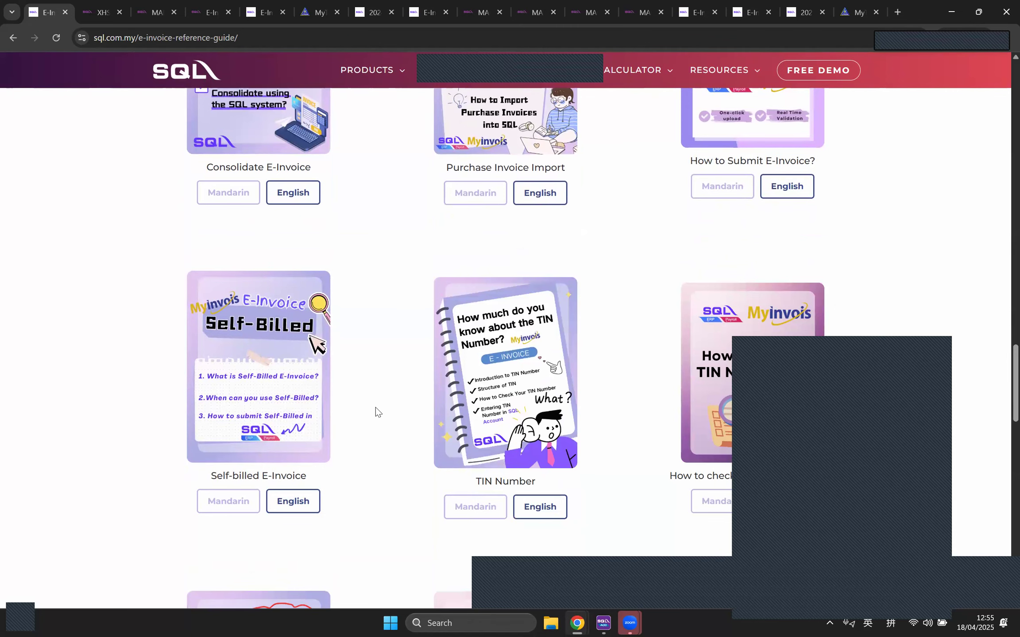
pyautogui.scroll(-2, 393, 411)
pyautogui.scroll(5, 393, 412)
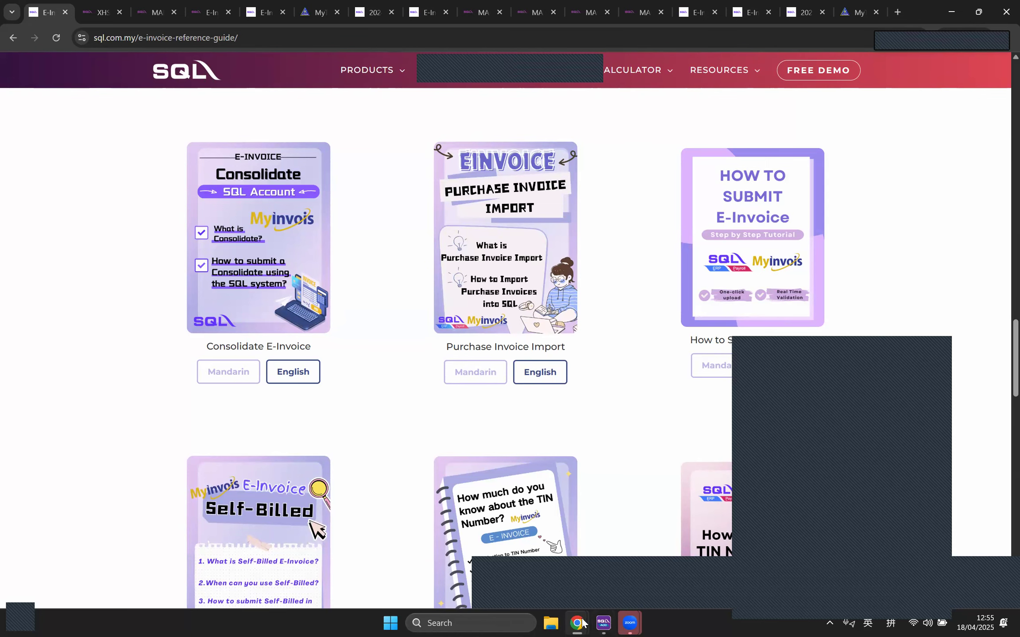
pyautogui.hotkey('alt', 'Tab')
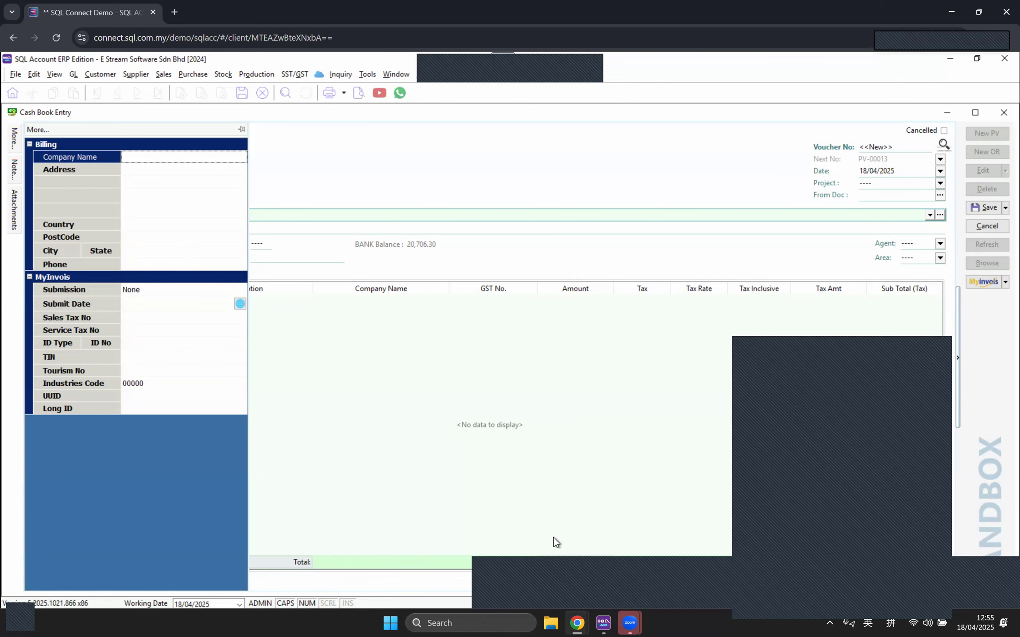
pyautogui.moveTo(577, 622)
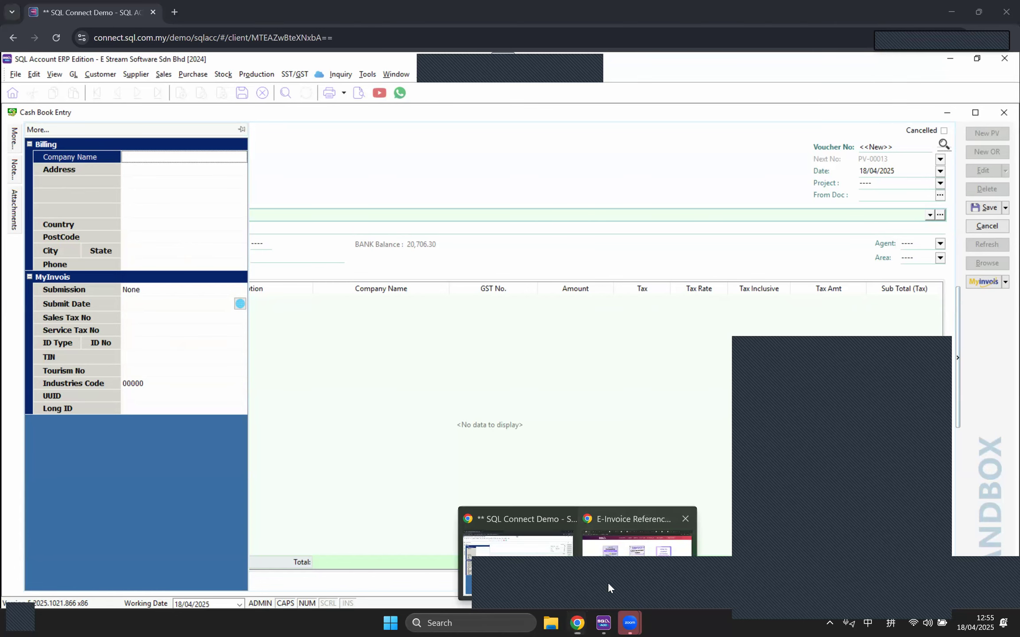
# Step: Bring back the E-Invoice: Reference Guide page in Chrome and scroll to its opening banner
pyautogui.click(607, 583)
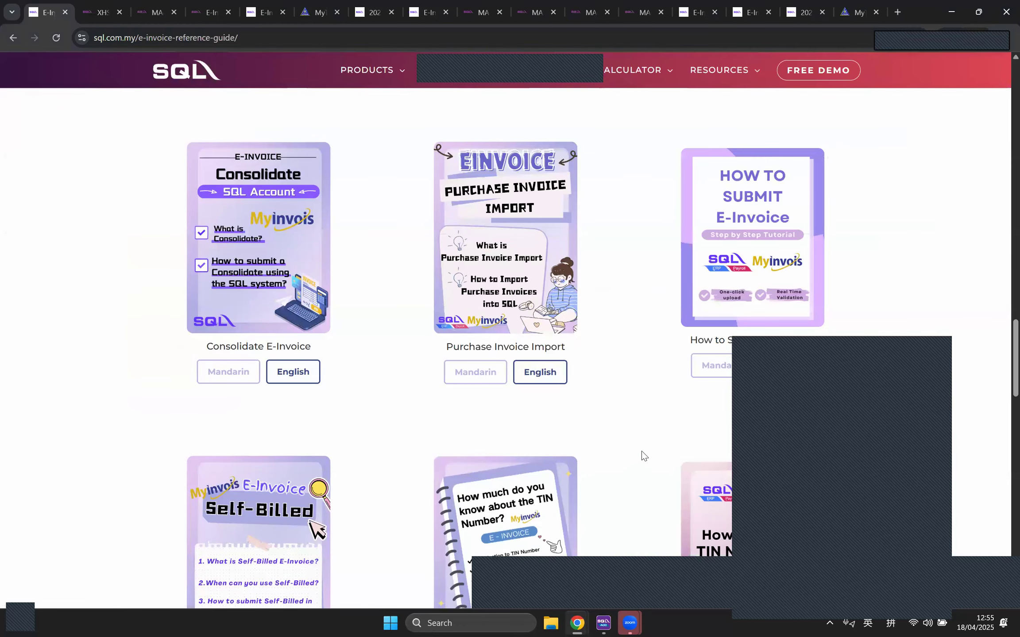
pyautogui.scroll(15, 655, 440)
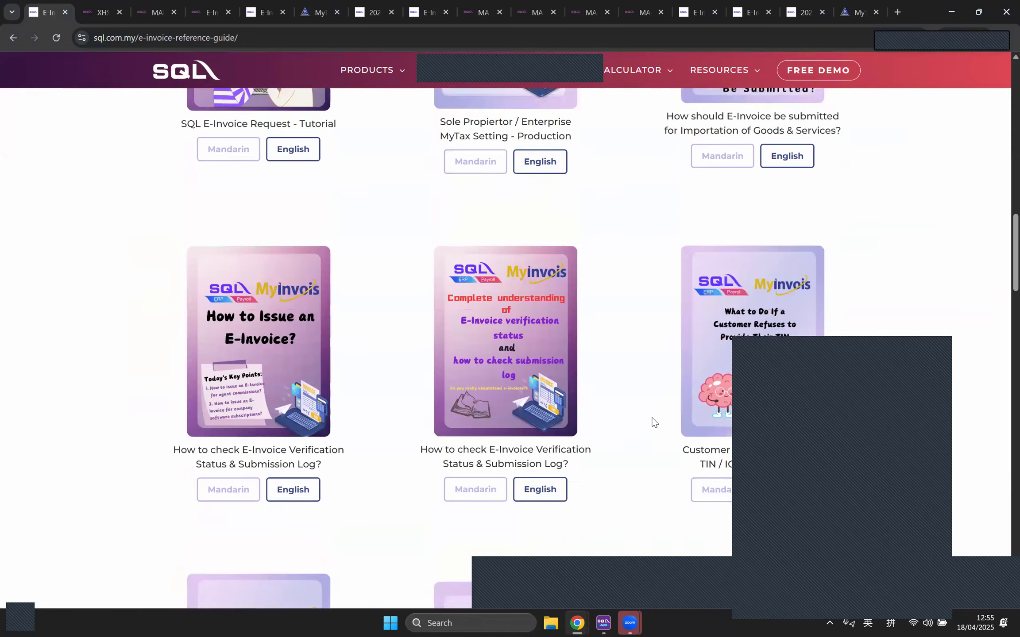
pyautogui.scroll(15, 651, 412)
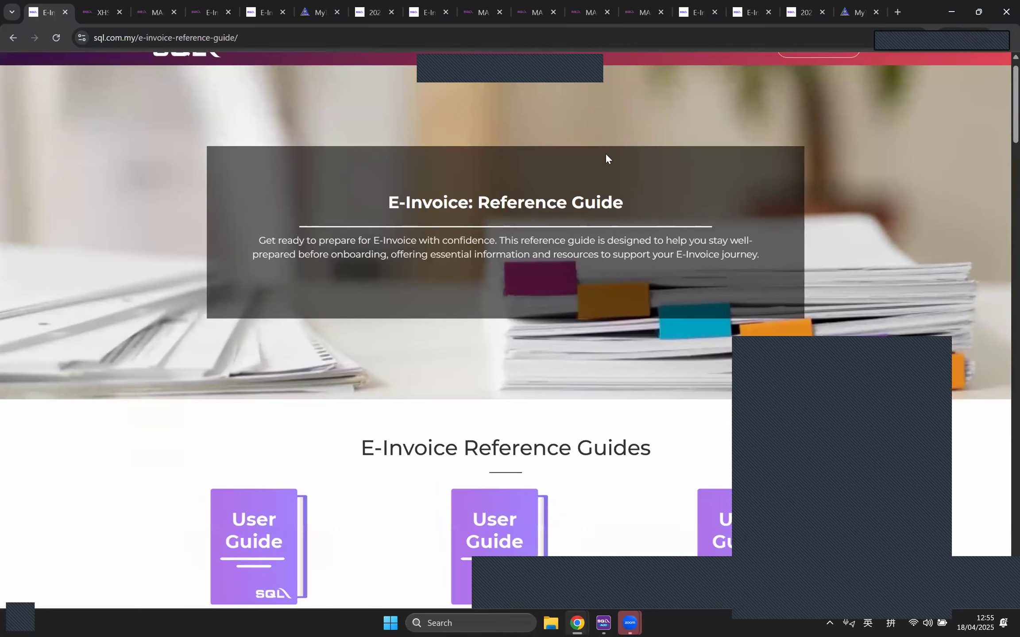
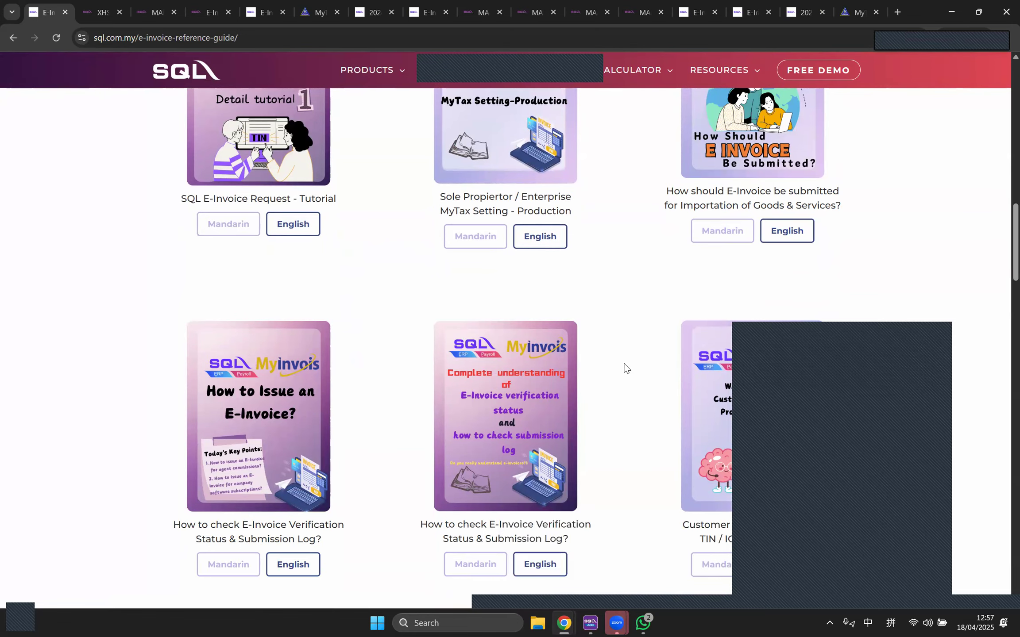
# Step: Scroll up to the E-Invoice Reference Guides heading and its User Guide cards
pyautogui.scroll(5, 642, 436)
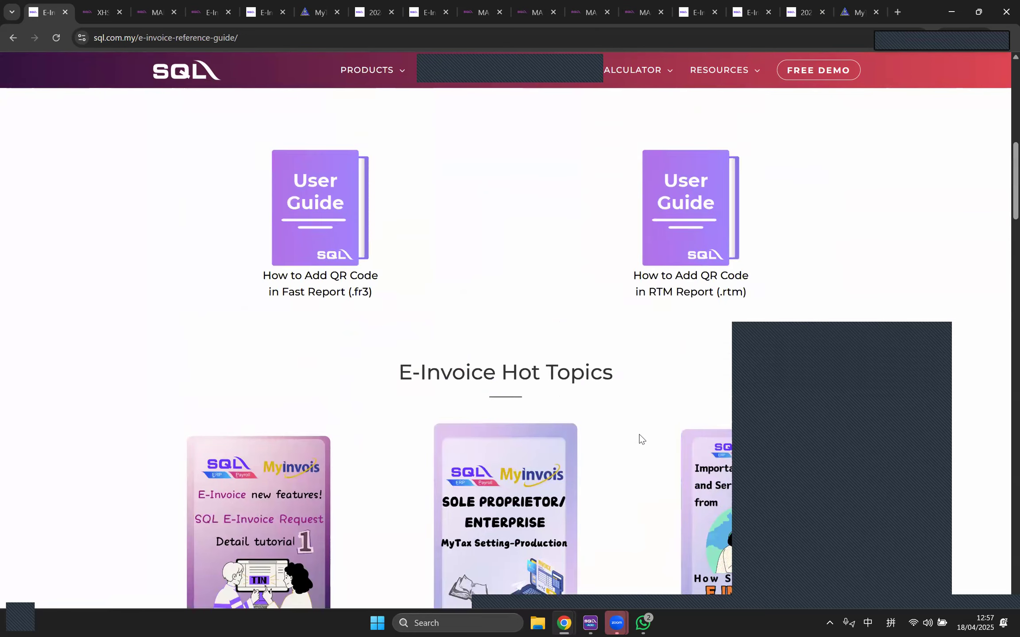
pyautogui.scroll(5, 642, 436)
pyautogui.scroll(-1, 442, 345)
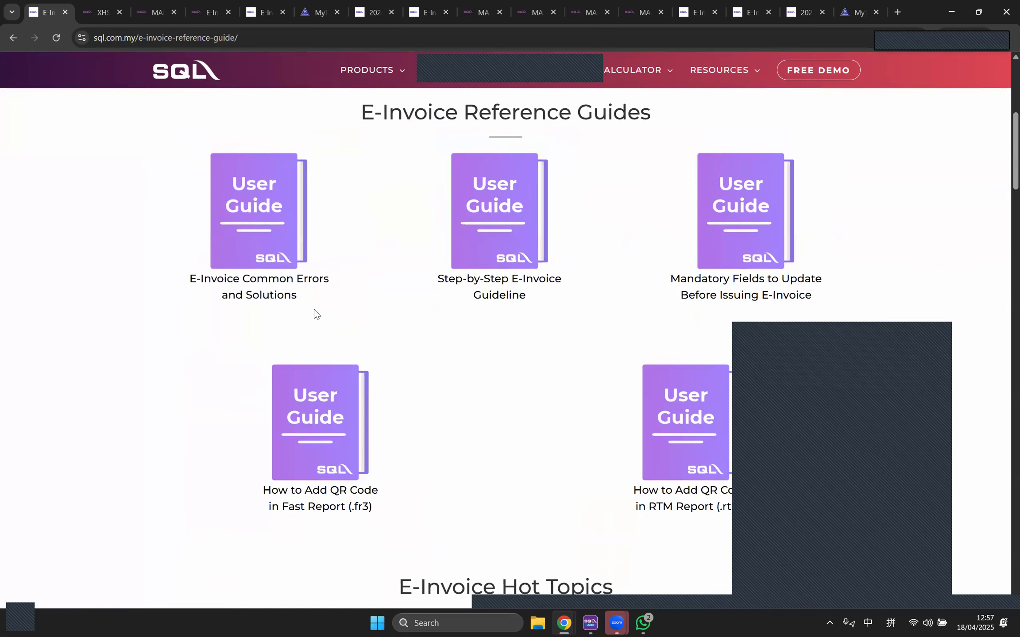
# Step: Open the E-Invoice Common Errors and Solutions PDF, then return and scroll down through Hot Topics
pyautogui.click(275, 285)
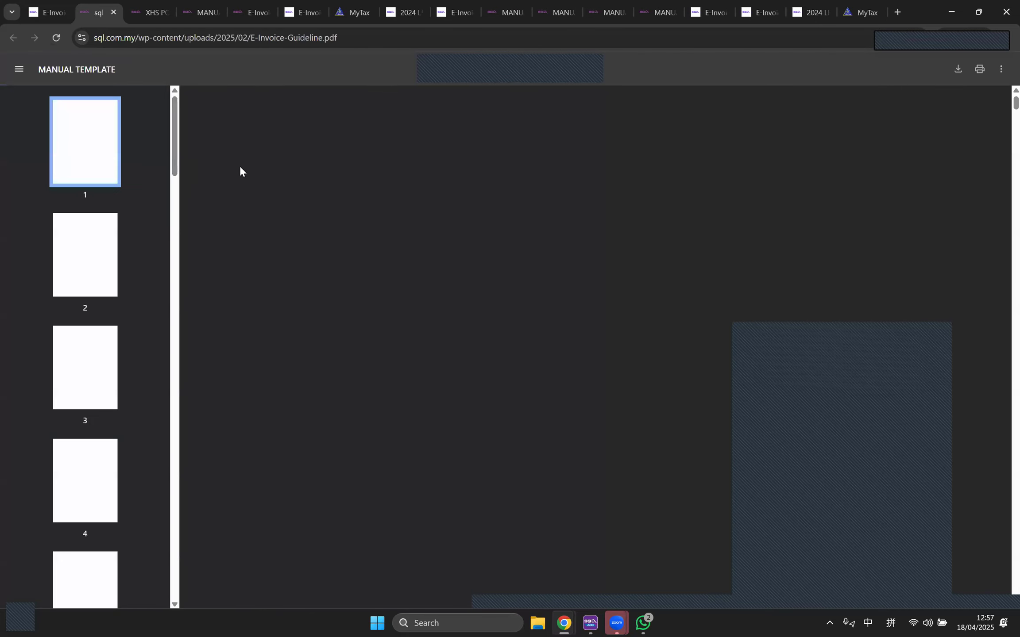
pyautogui.click(40, 14)
pyautogui.scroll(-10, 562, 409)
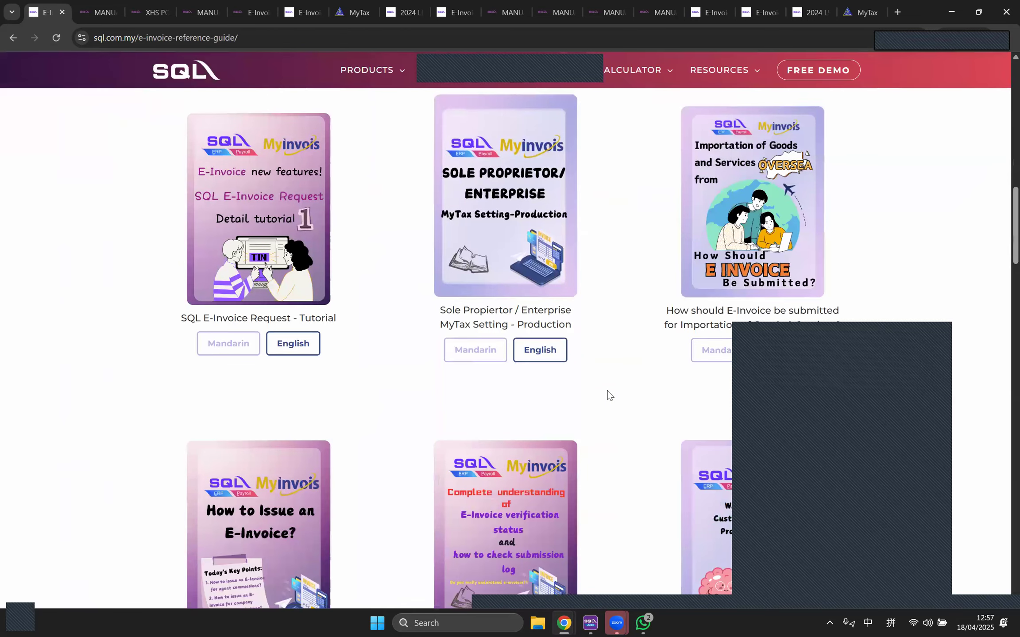
pyautogui.scroll(-12, 608, 394)
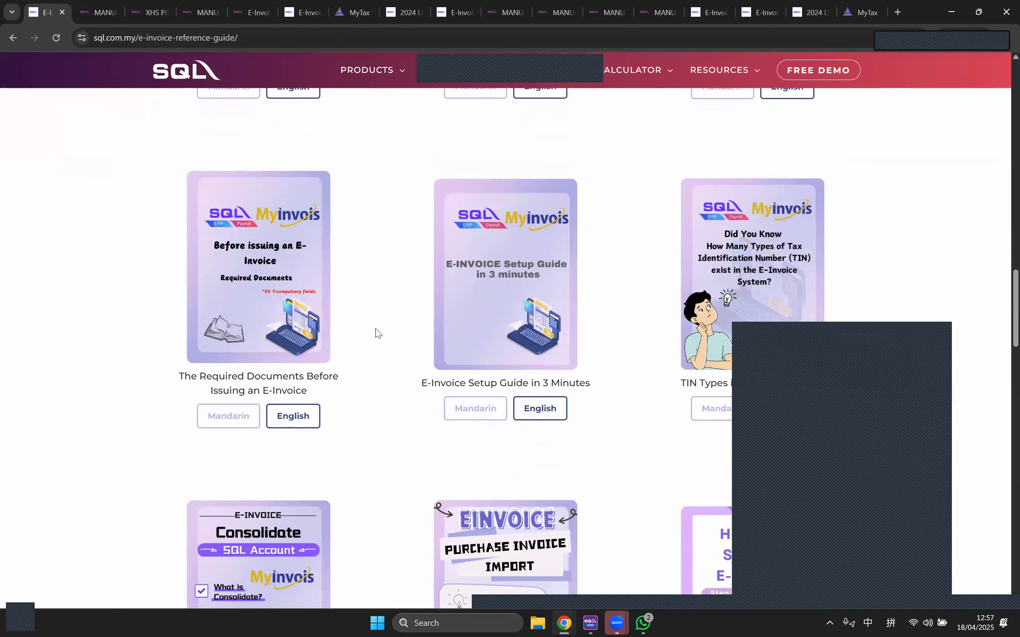
pyautogui.scroll(-6, 375, 328)
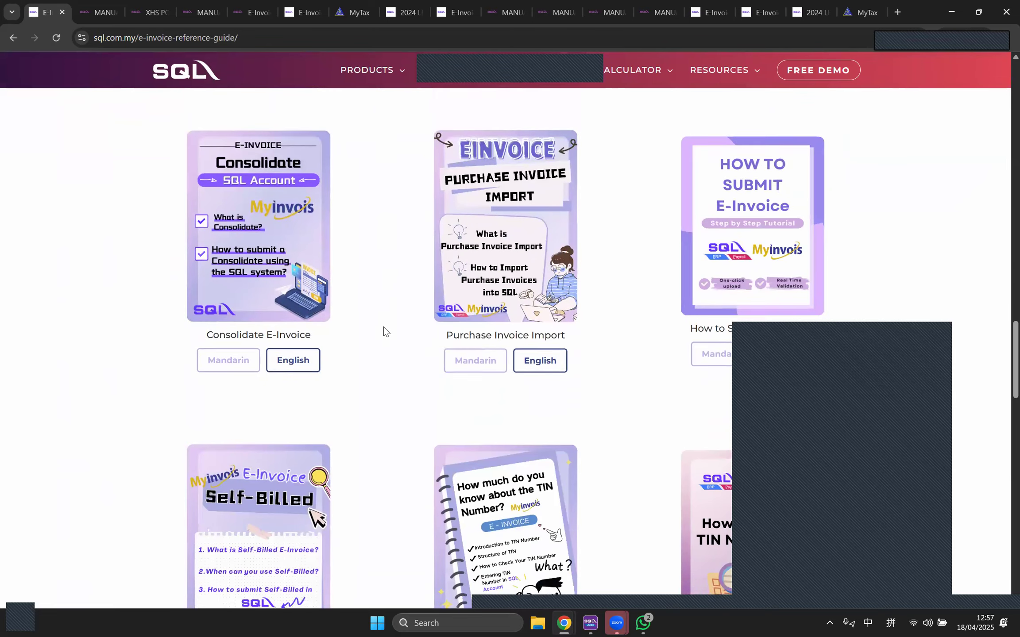
pyautogui.scroll(-3, 384, 327)
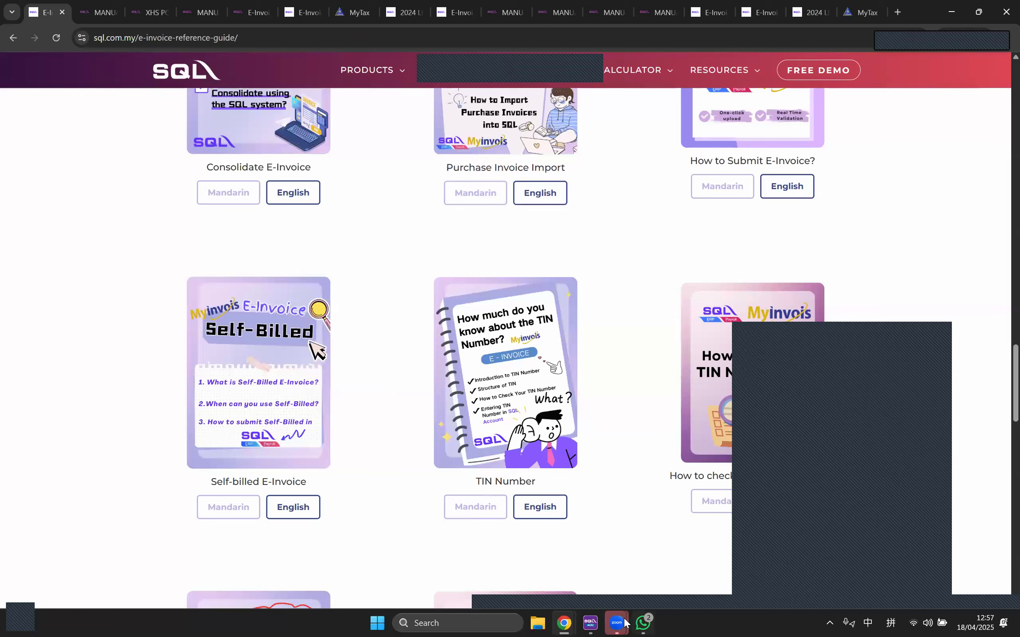
# Step: Bring up the 2025 MAY Webinar registration form and scroll through its blank fields
pyautogui.moveTo(564, 623)
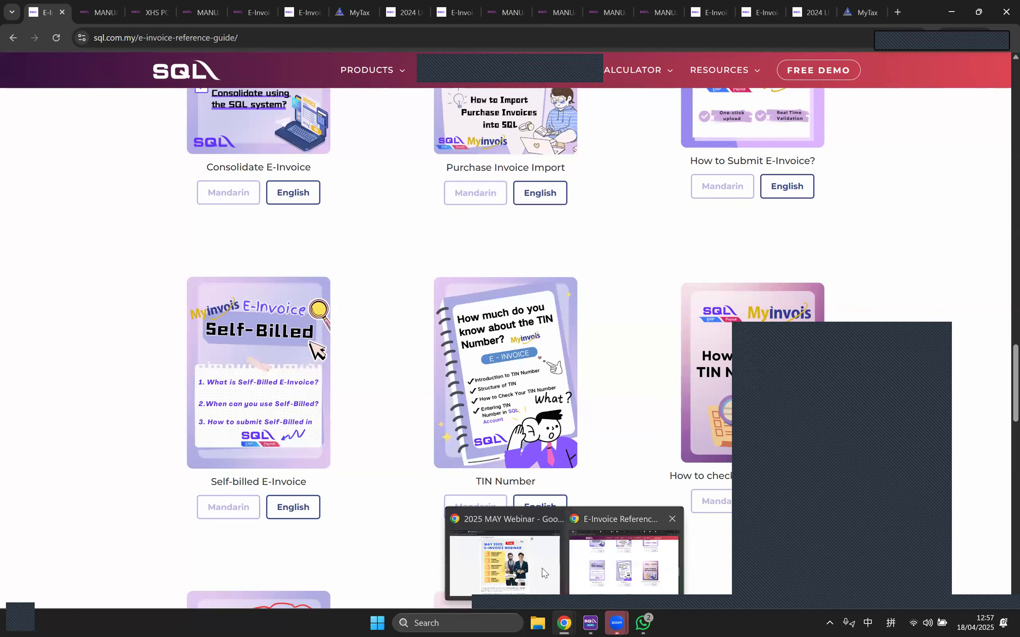
pyautogui.click(542, 568)
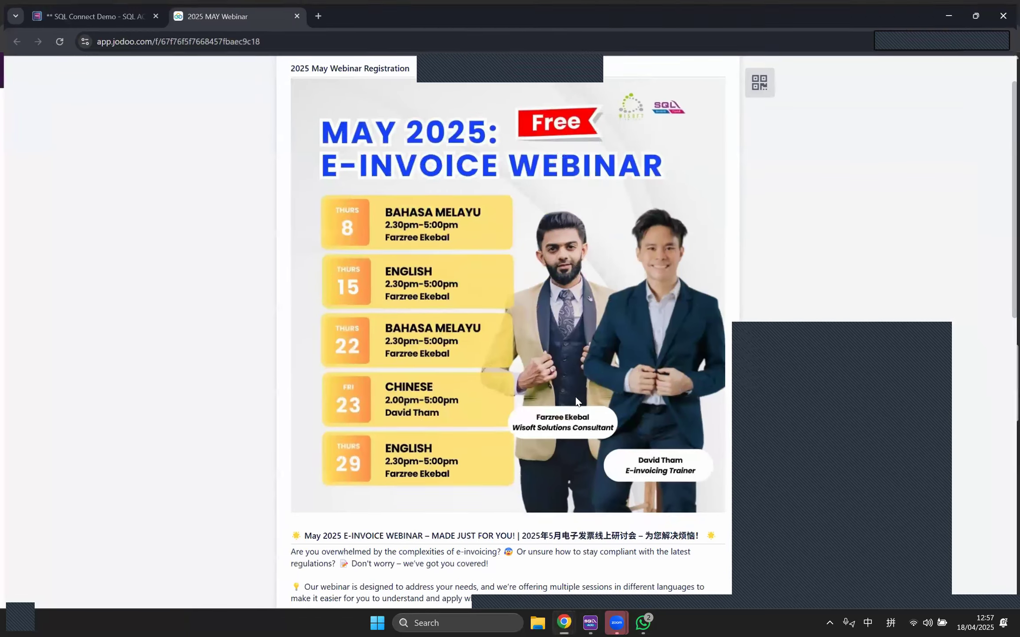
pyautogui.scroll(-2, 529, 269)
pyautogui.scroll(3, 443, 225)
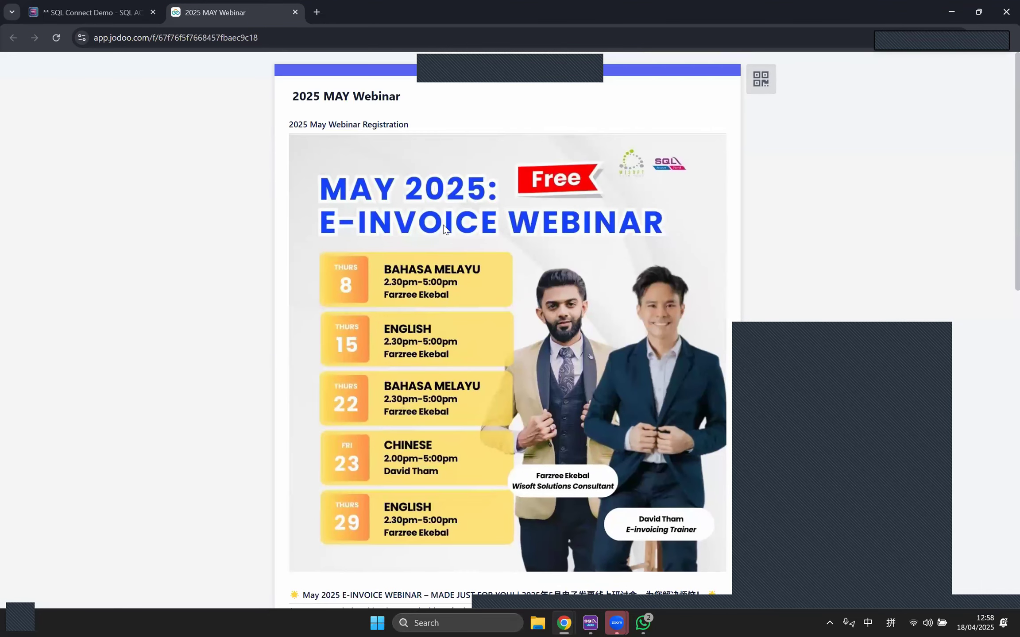
pyautogui.scroll(-1, 619, 294)
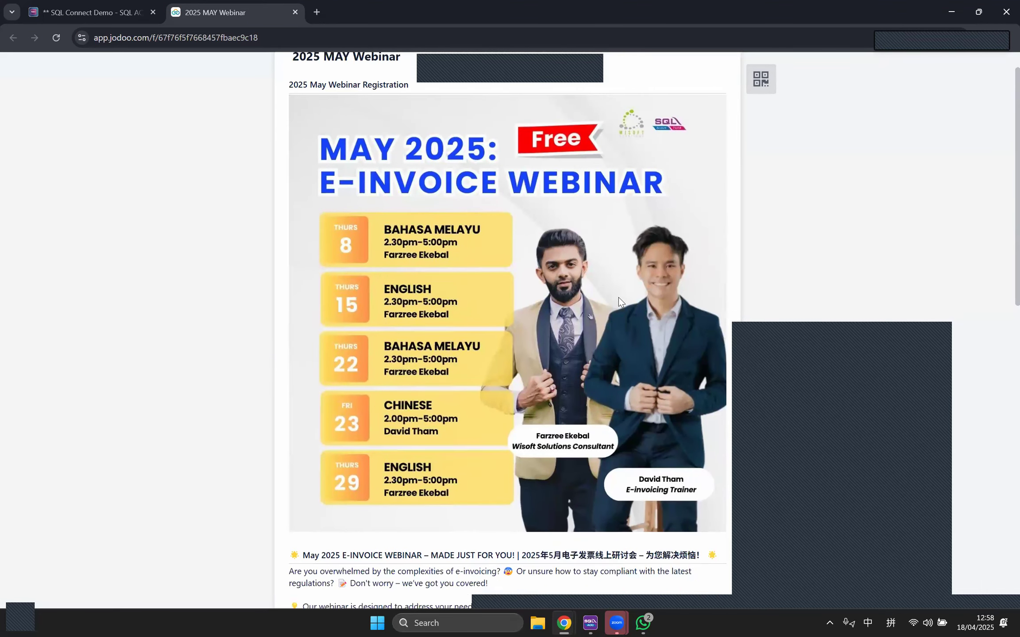
pyautogui.scroll(-2, 619, 297)
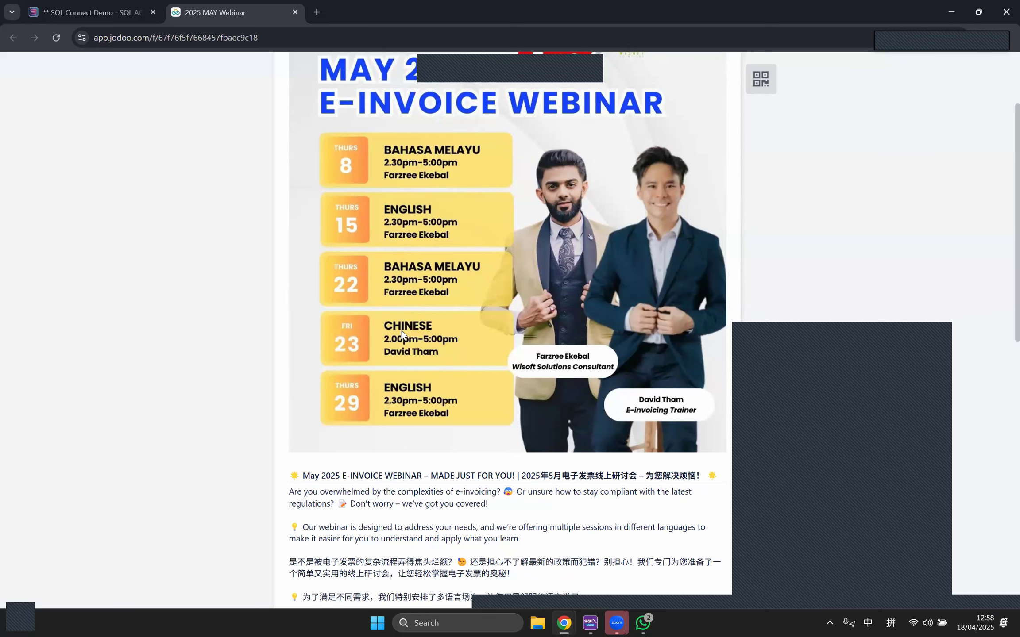
pyautogui.scroll(-8, 447, 342)
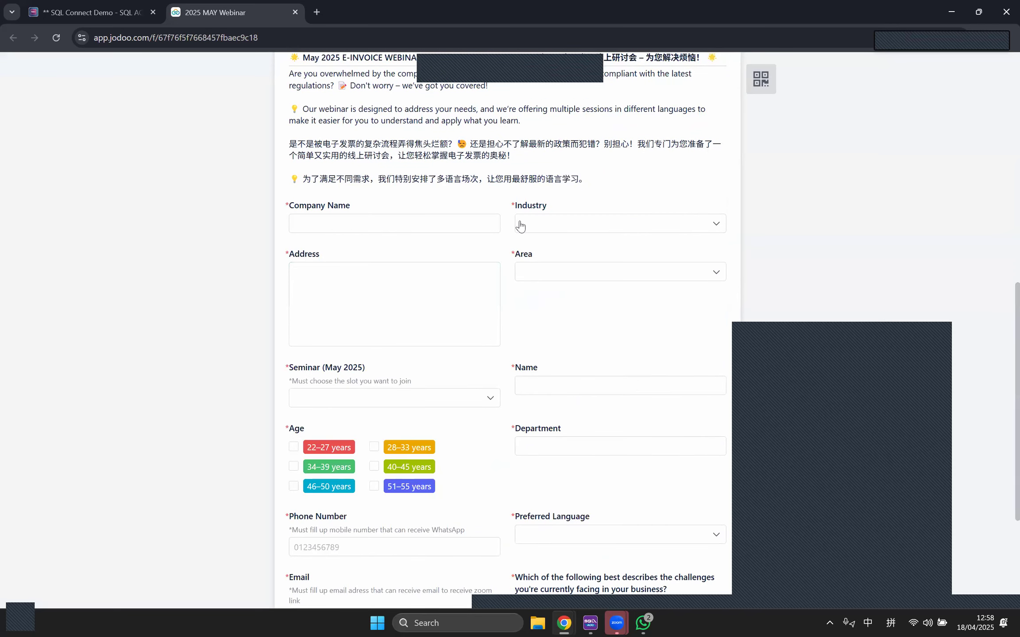
pyautogui.scroll(-3, 563, 464)
pyautogui.scroll(-2, 624, 419)
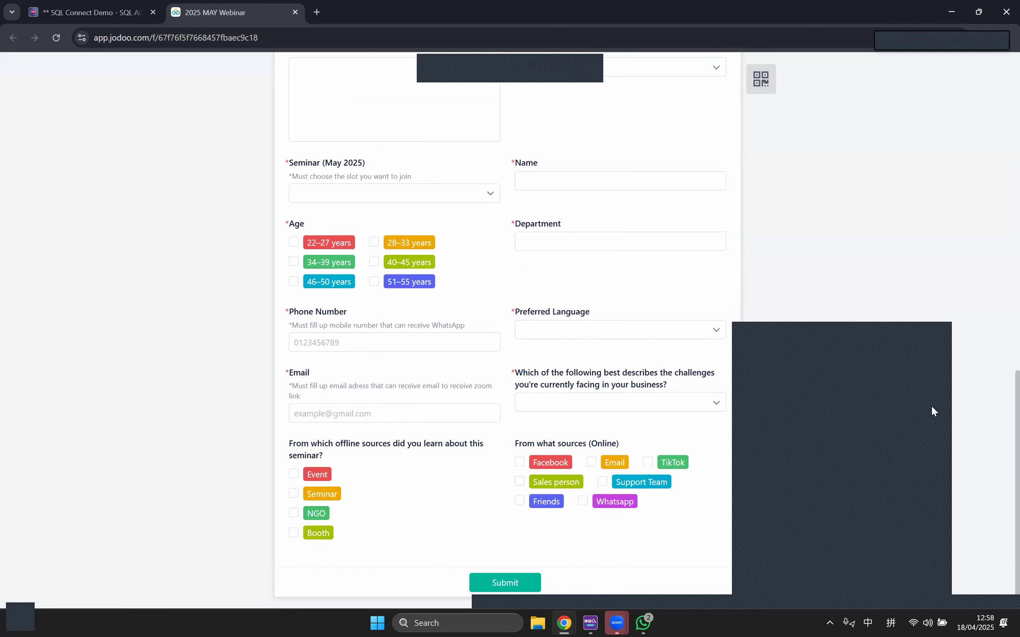
# Step: Reach the form's Submit button, then return to the SQL e-invoice reference guide window
pyautogui.click(951, 444)
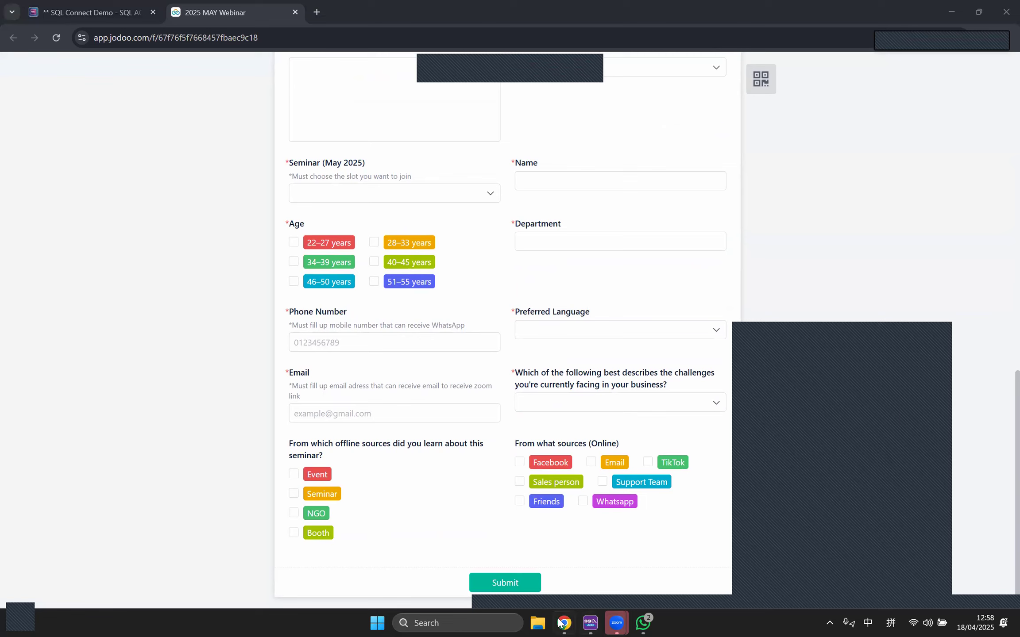
pyautogui.moveTo(558, 622)
pyautogui.click(499, 577)
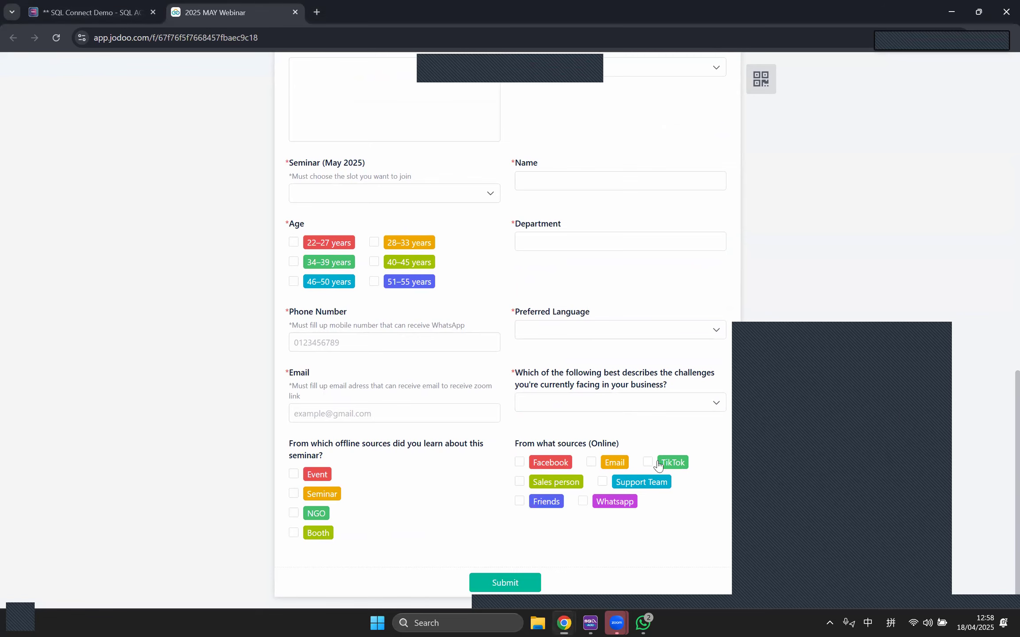
pyautogui.moveTo(573, 607)
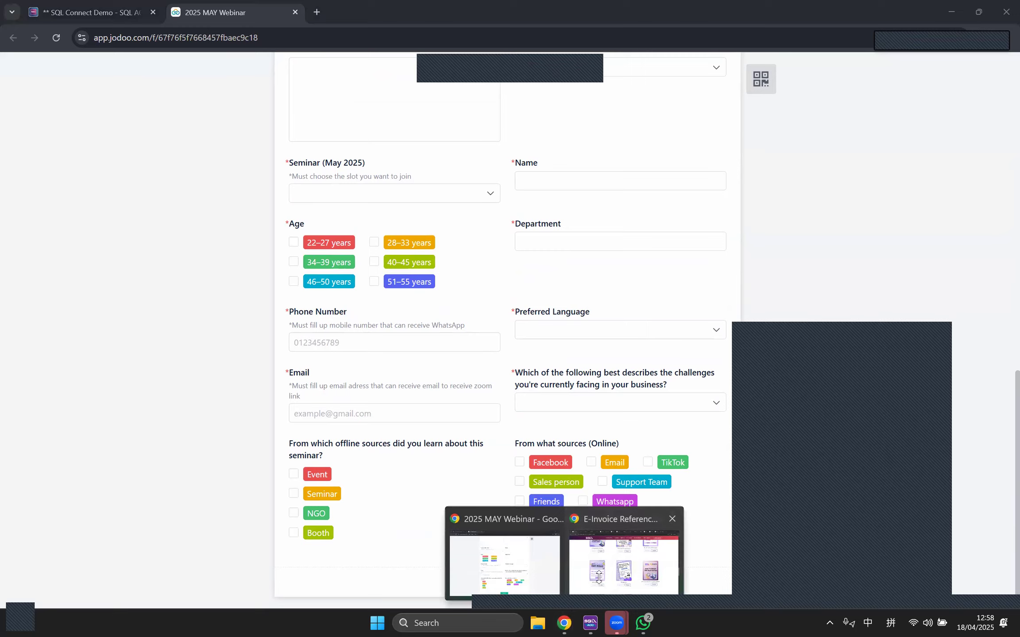
pyautogui.click(598, 574)
# Step: Go to the main E-INVOICE page and browse its e-invoice seminar section
pyautogui.scroll(20, 598, 271)
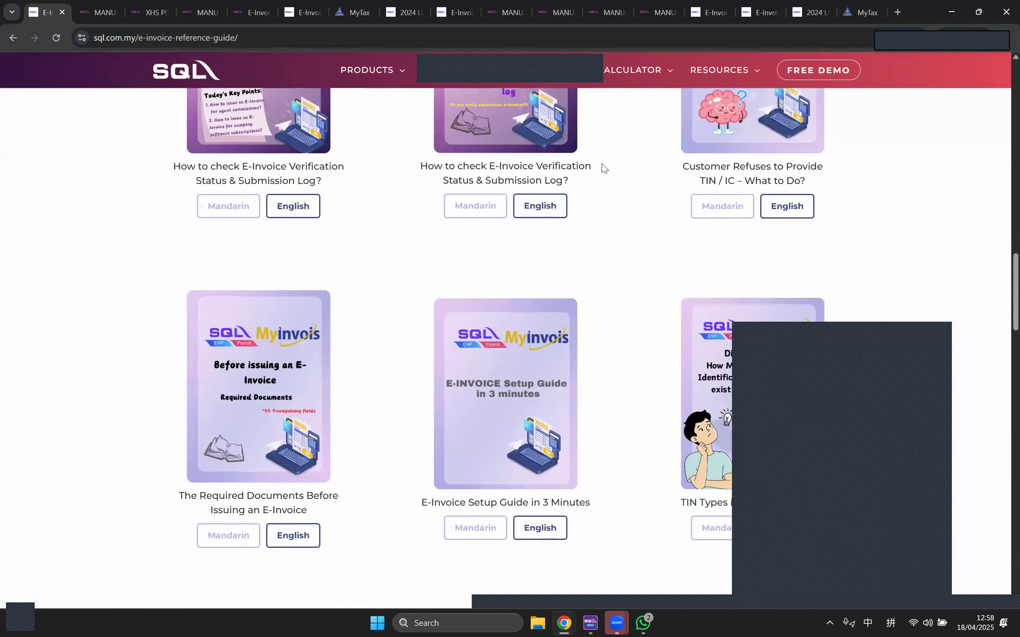
pyautogui.scroll(15, 591, 71)
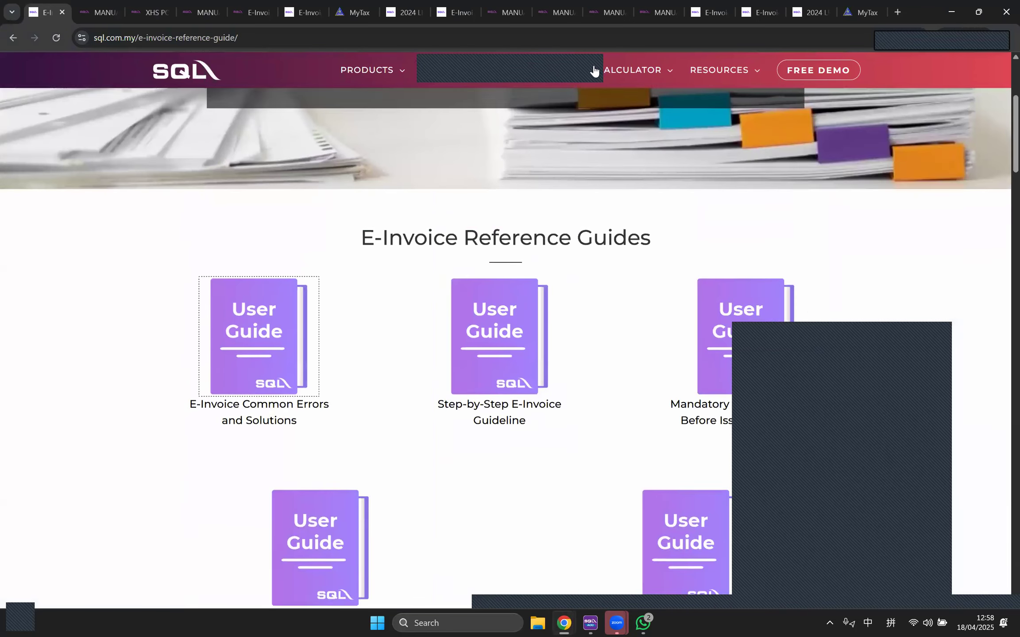
pyautogui.click(546, 73)
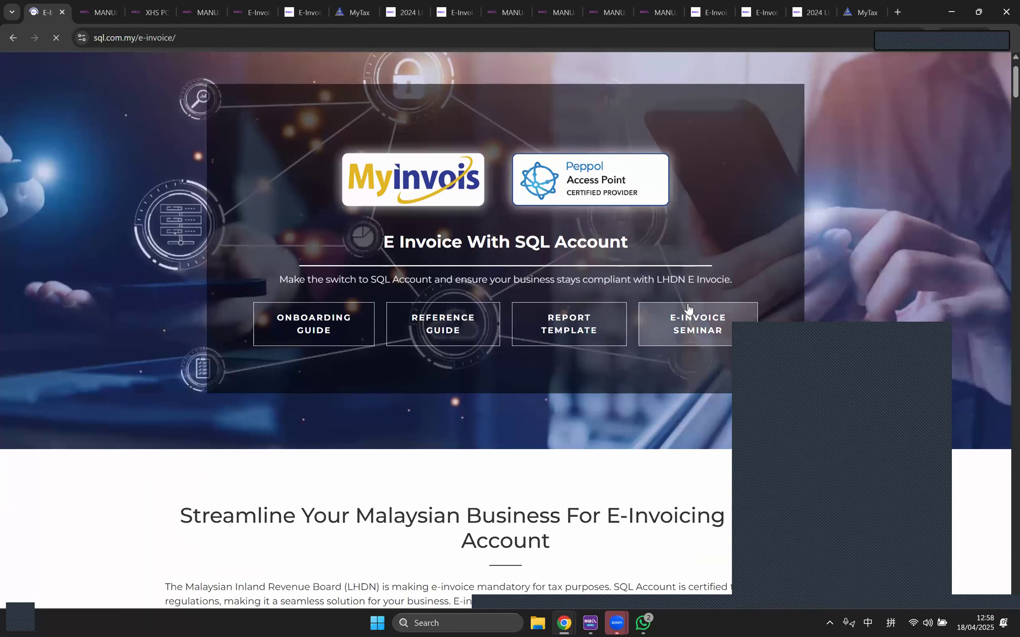
pyautogui.click(688, 326)
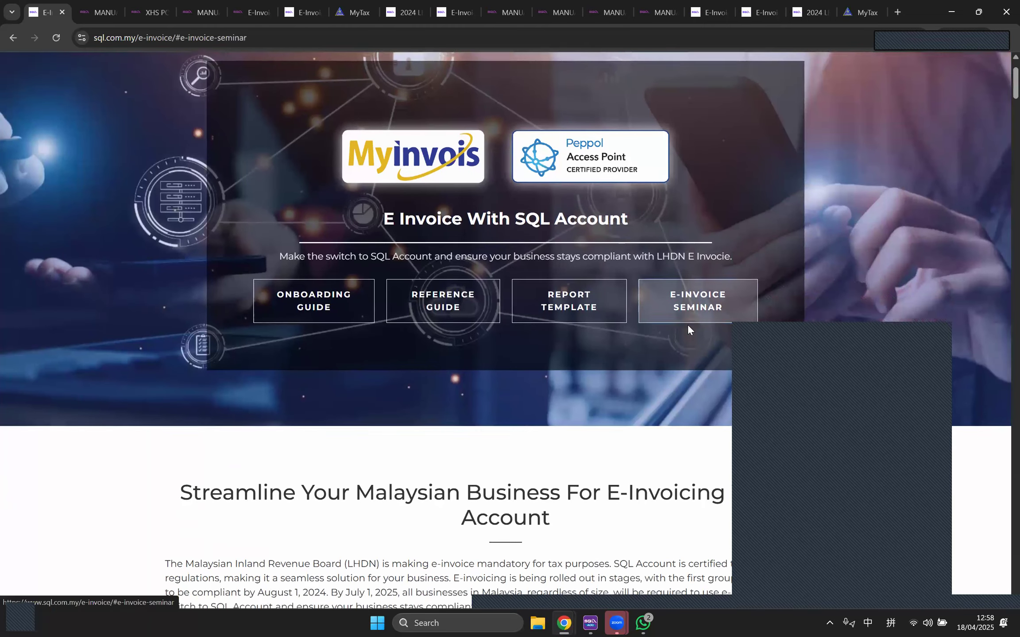
pyautogui.scroll(-20, 631, 273)
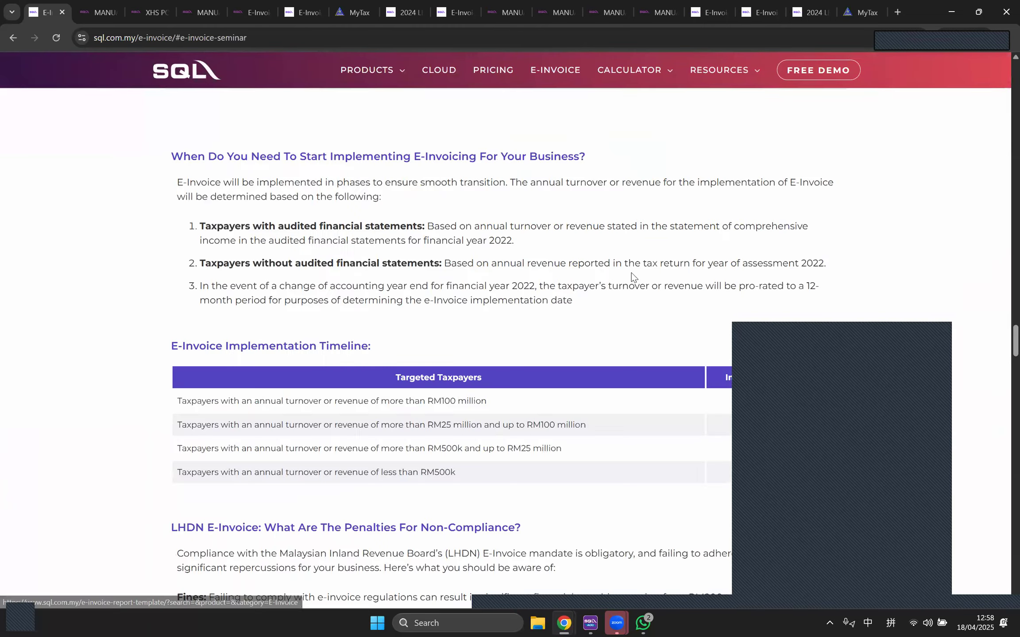
pyautogui.scroll(-20, 547, 372)
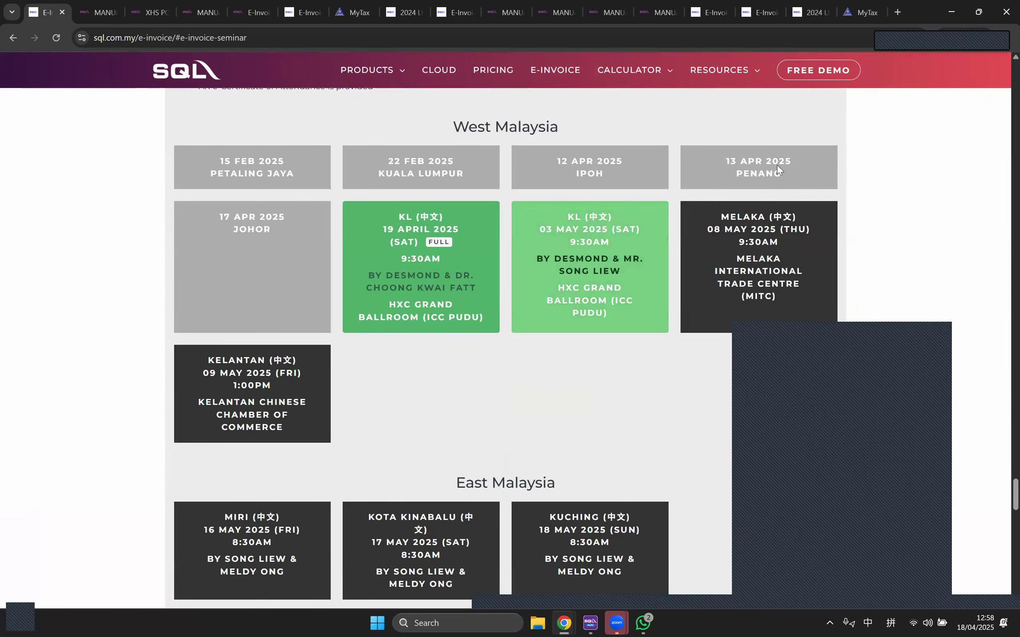
pyautogui.scroll(-1, 619, 376)
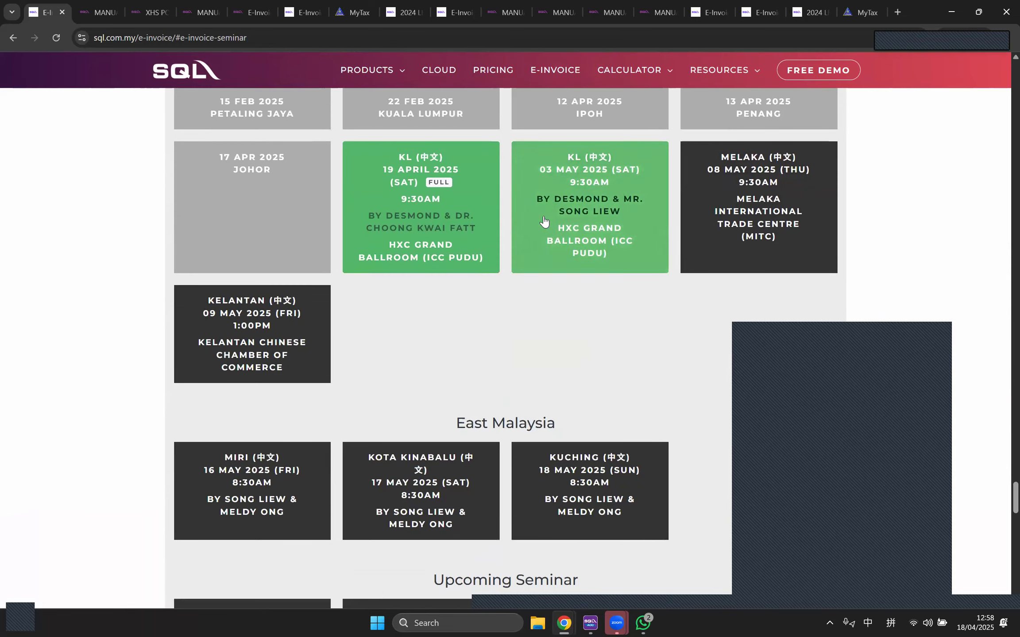
pyautogui.scroll(-5, 600, 277)
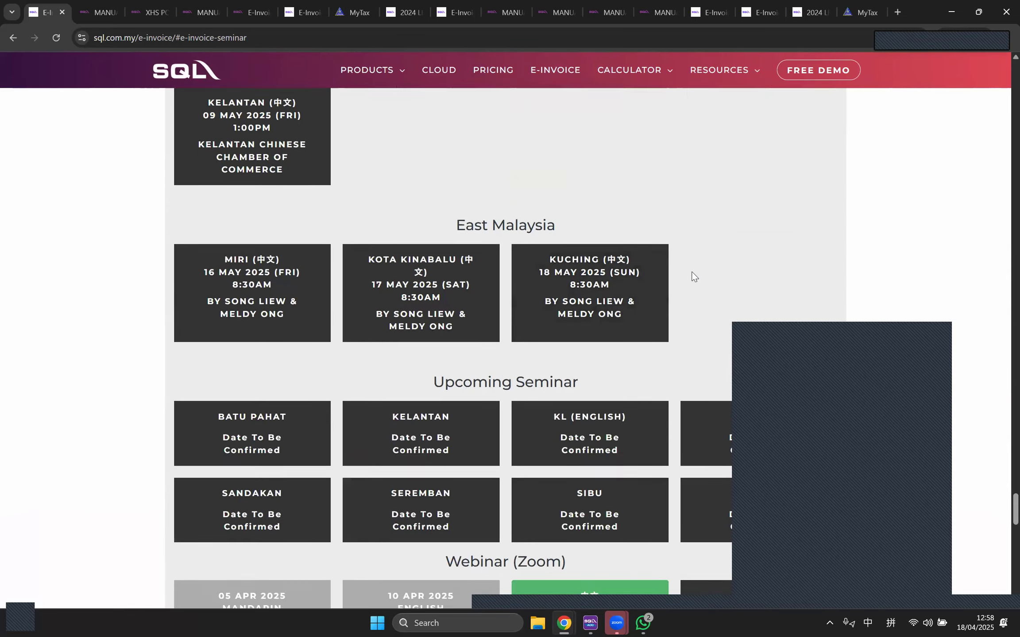
pyautogui.scroll(-4, 687, 272)
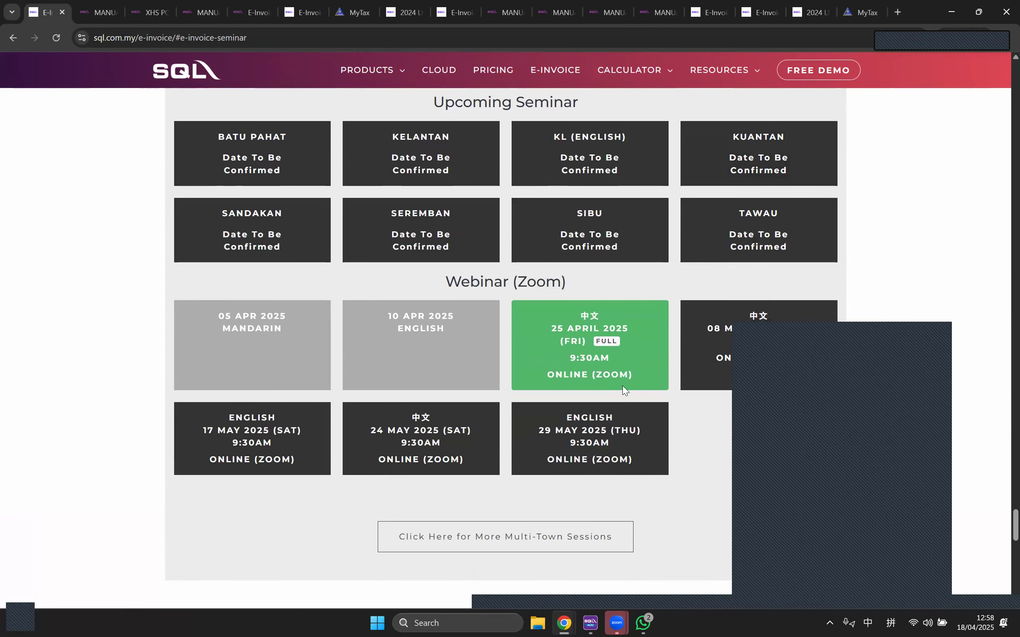
pyautogui.scroll(-1, 604, 277)
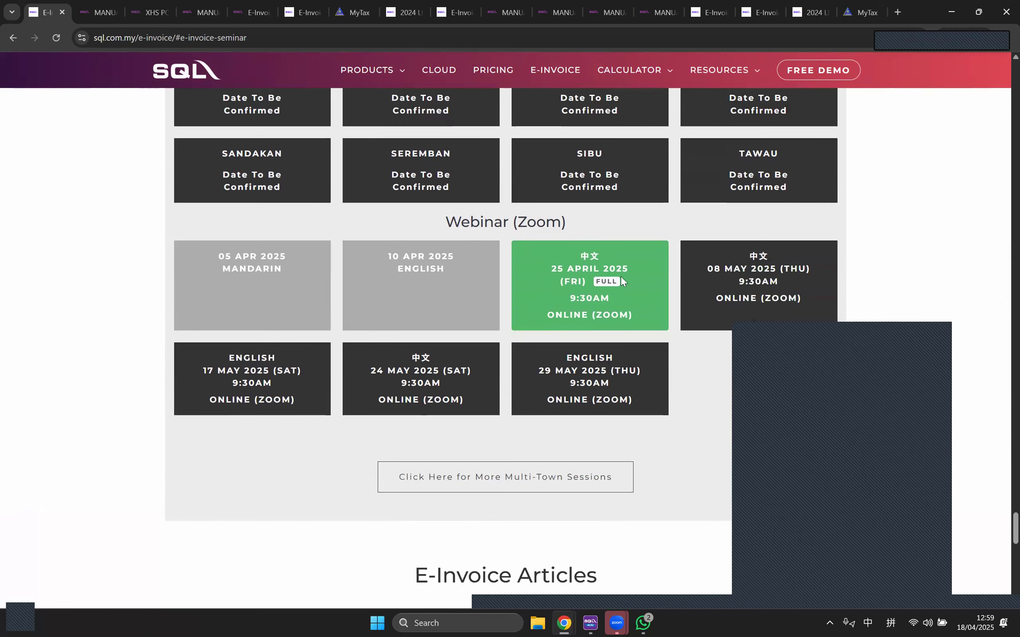
pyautogui.scroll(-3, 575, 300)
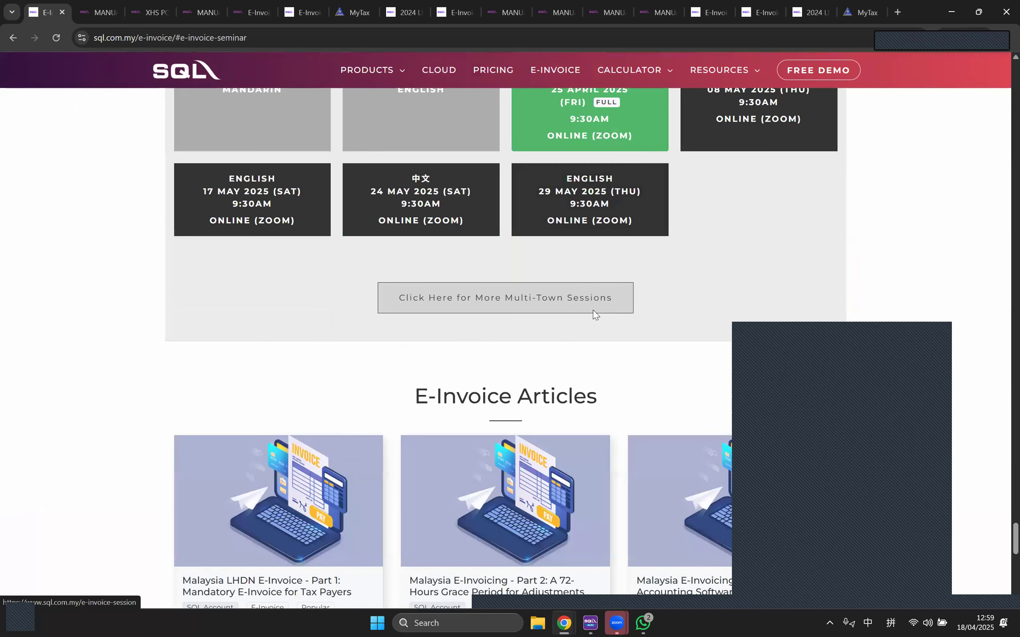
pyautogui.scroll(3, 590, 303)
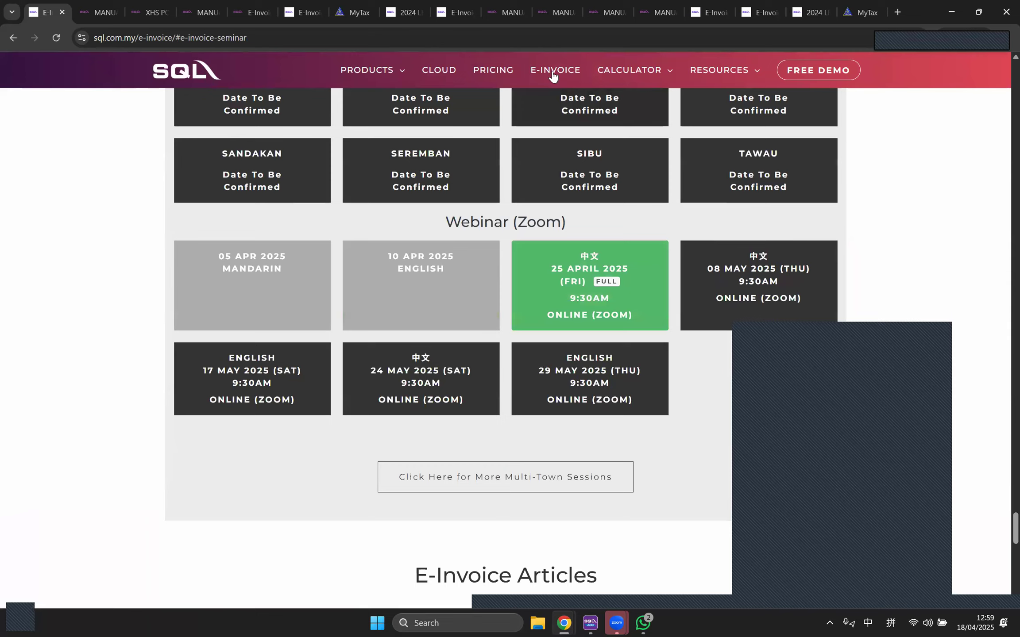
# Step: Reload the main E-Invoice page, scroll through it, then bring up the 2025 MAY Webinar form
pyautogui.click(552, 76)
pyautogui.scroll(-1, 645, 314)
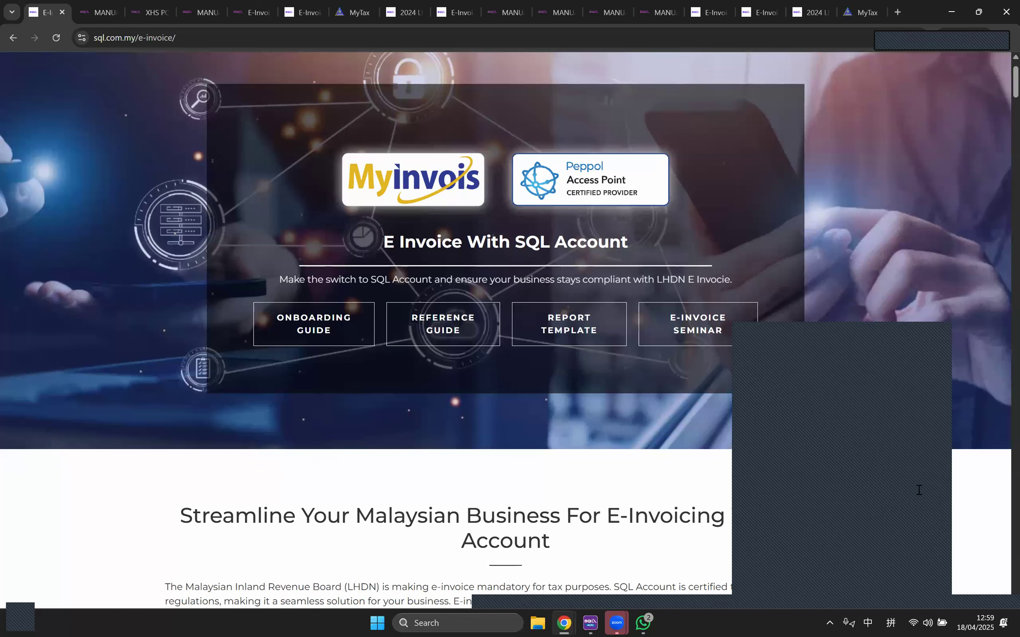
pyautogui.scroll(-5, 544, 428)
pyautogui.scroll(-8, 551, 432)
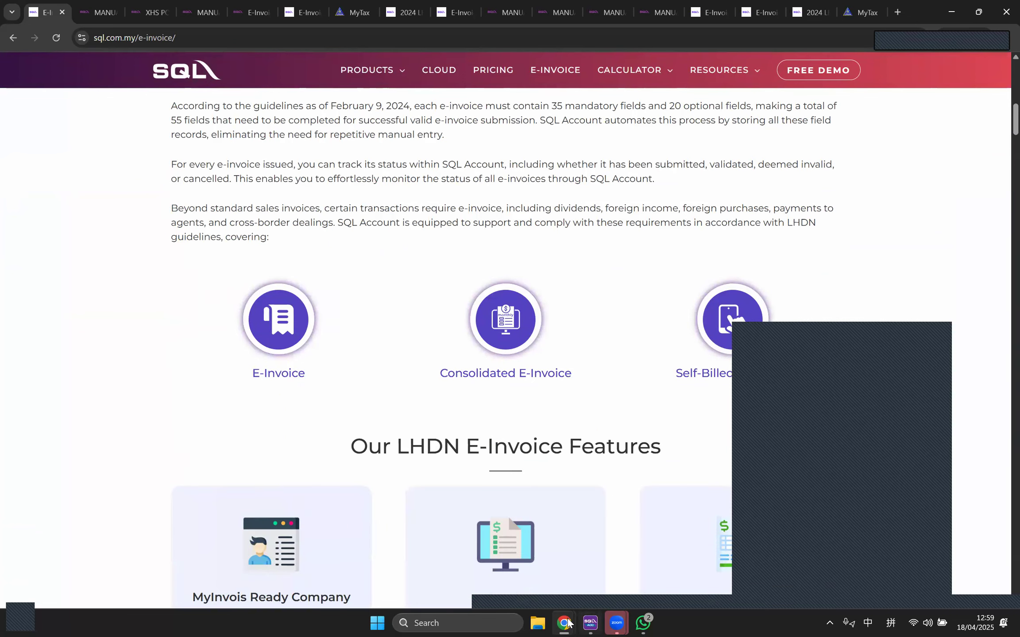
pyautogui.moveTo(564, 623)
pyautogui.click(535, 554)
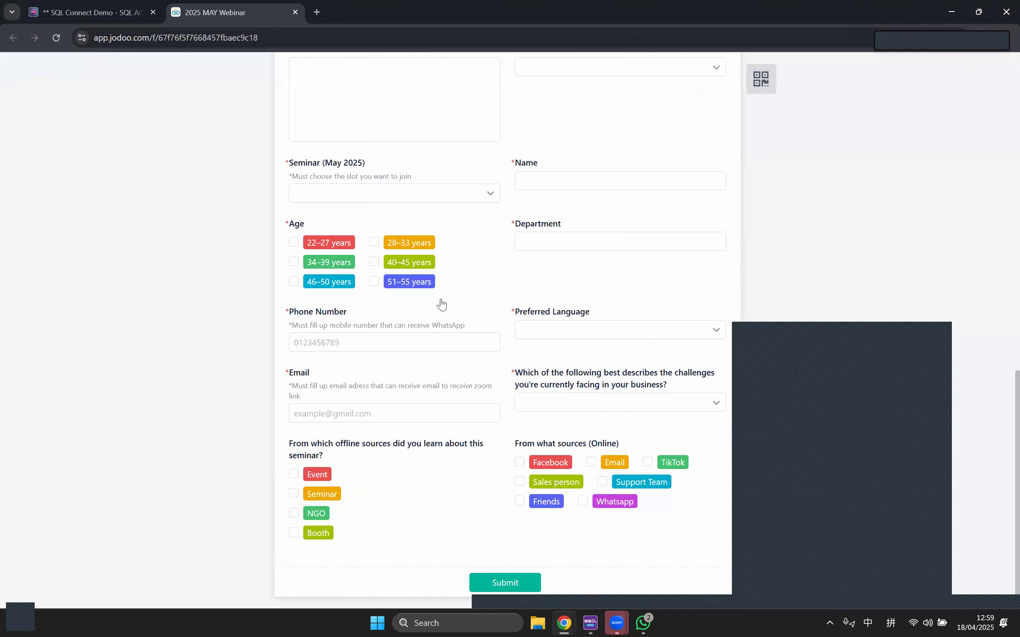
# Step: Switch to the SQL Connect Demo tab showing the Cash Book Entry
pyautogui.click(102, 3)
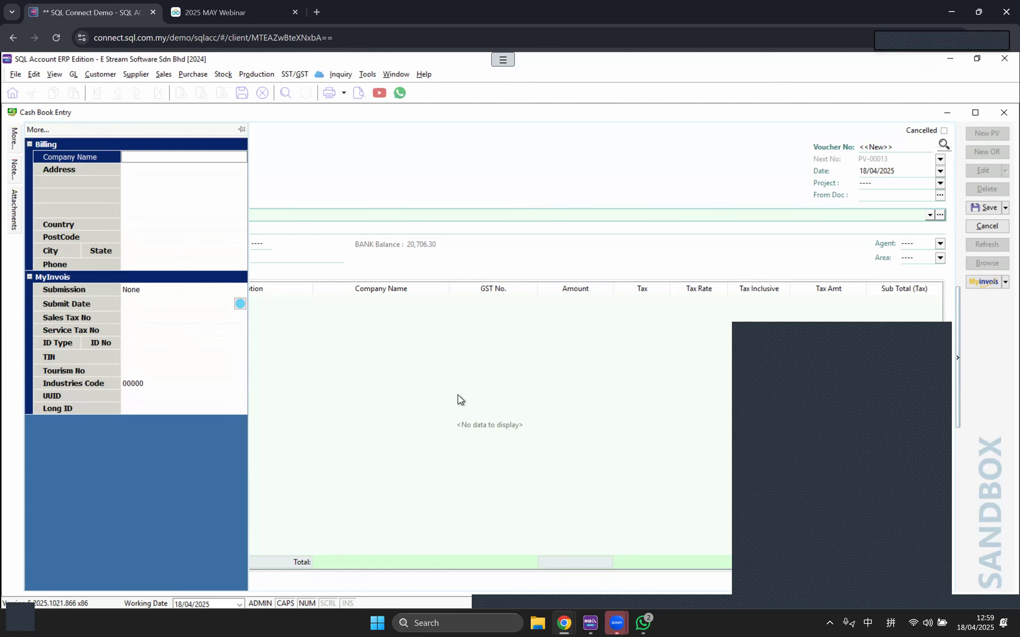
# Step: Open SQL Connect in a new tab via 'conn' and launch the SQL ACCOUNT (E INVOICE) live demo
pyautogui.click(321, 13)
pyautogui.write('cpn')
pyautogui.press('BackSpace')
pyautogui.press('BackSpace')
pyautogui.press('BackSpace')
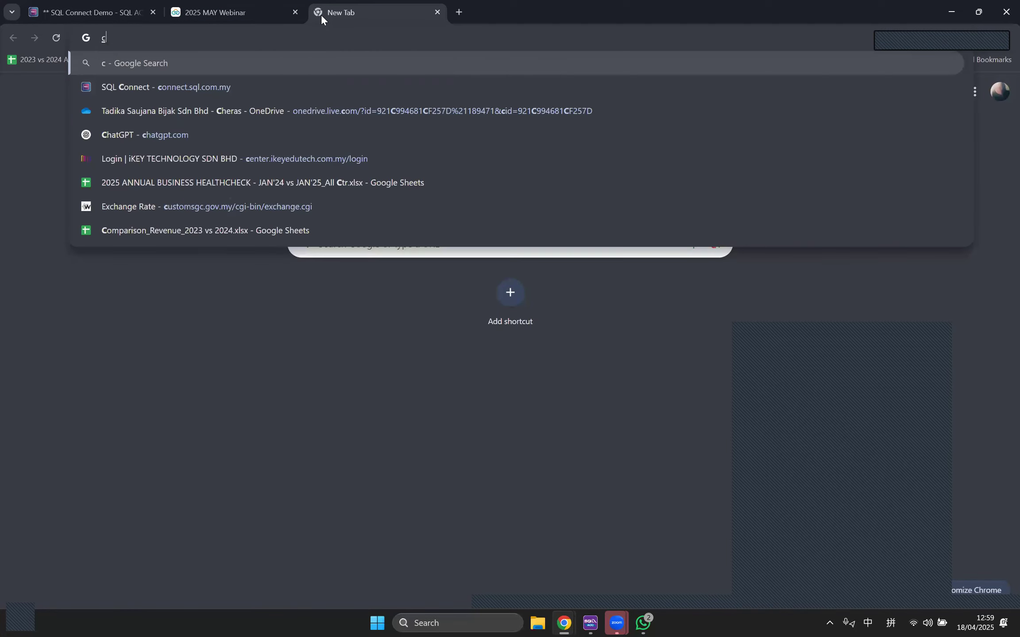
pyautogui.press('shift')
pyautogui.write('connect.sql.com.my')
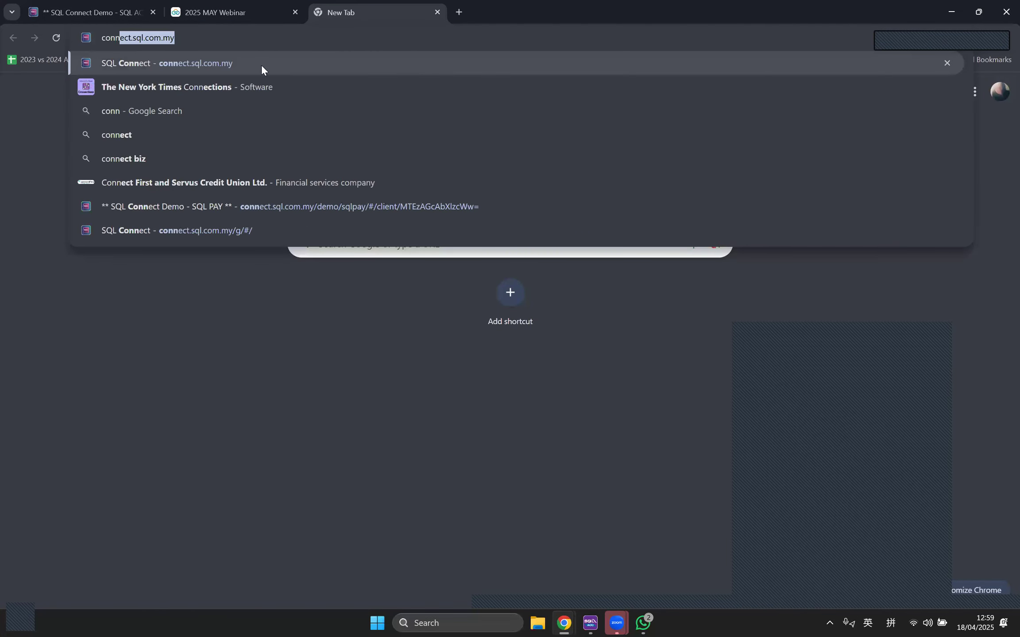
pyautogui.click(261, 64)
pyautogui.click(247, 44)
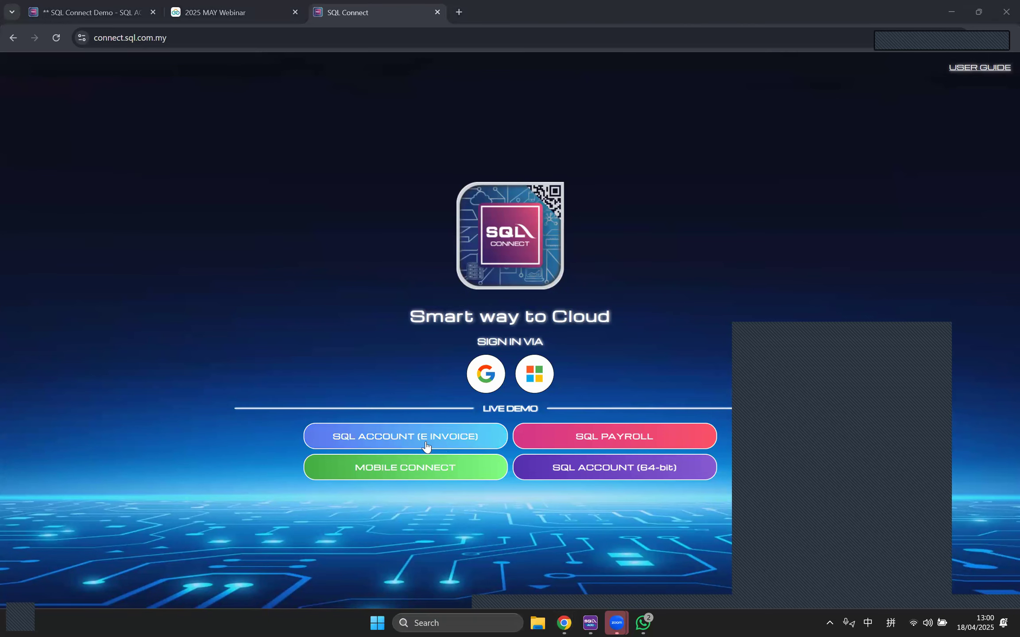
pyautogui.click(406, 435)
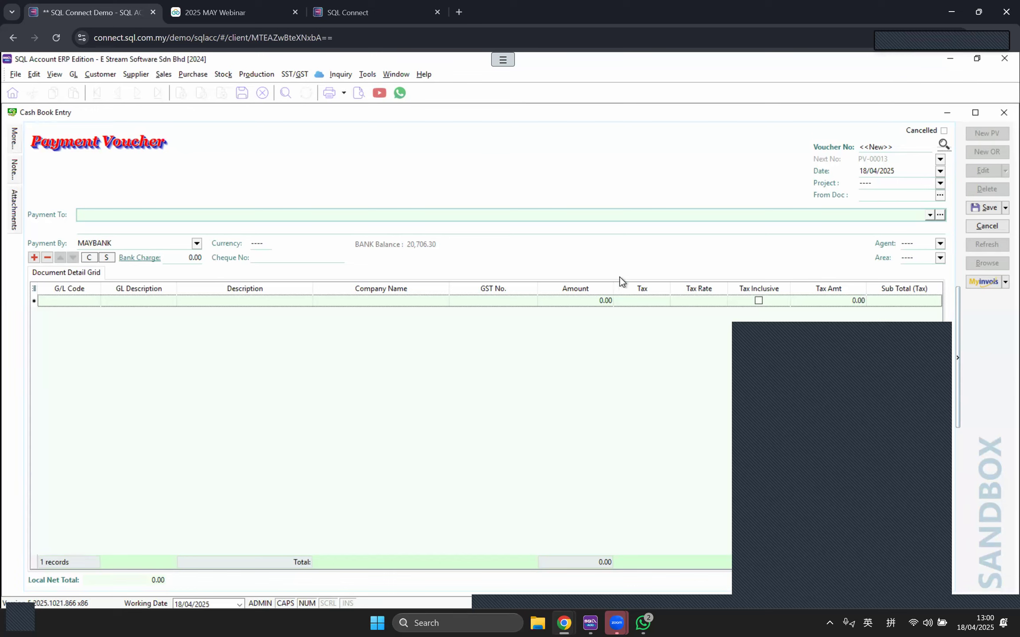
pyautogui.click(778, 574)
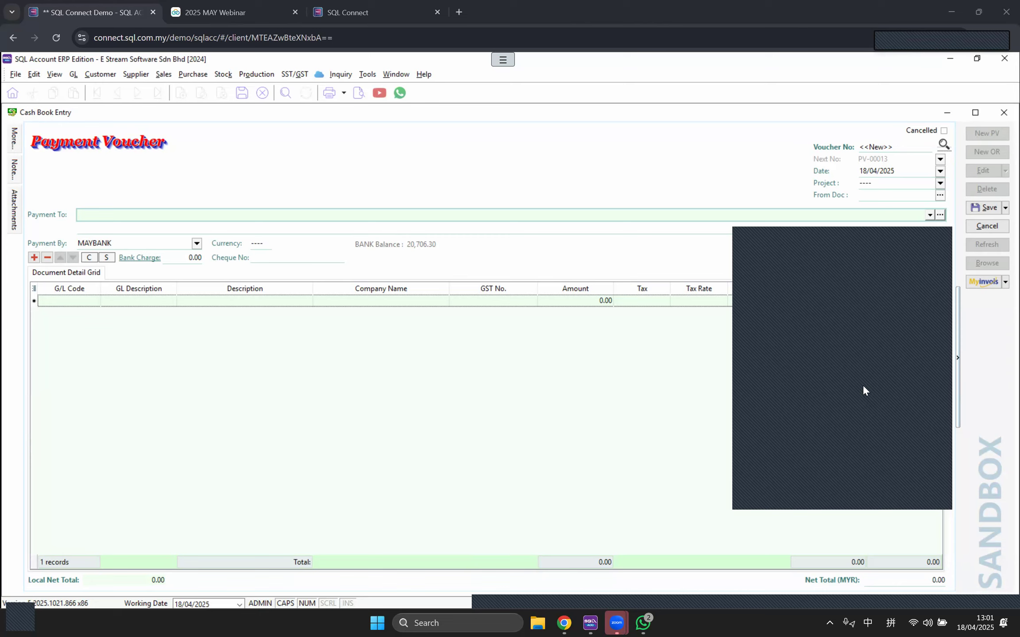
# Step: Bring back the SQL E-Invoice web page and jump to its Onboarding Guide section
pyautogui.moveTo(563, 623)
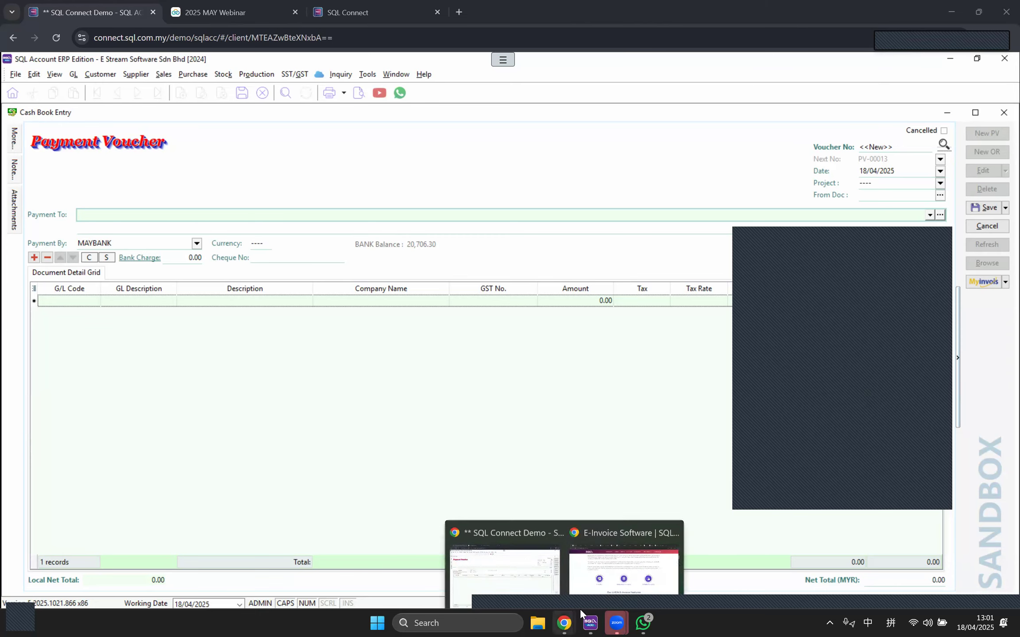
pyautogui.click(634, 552)
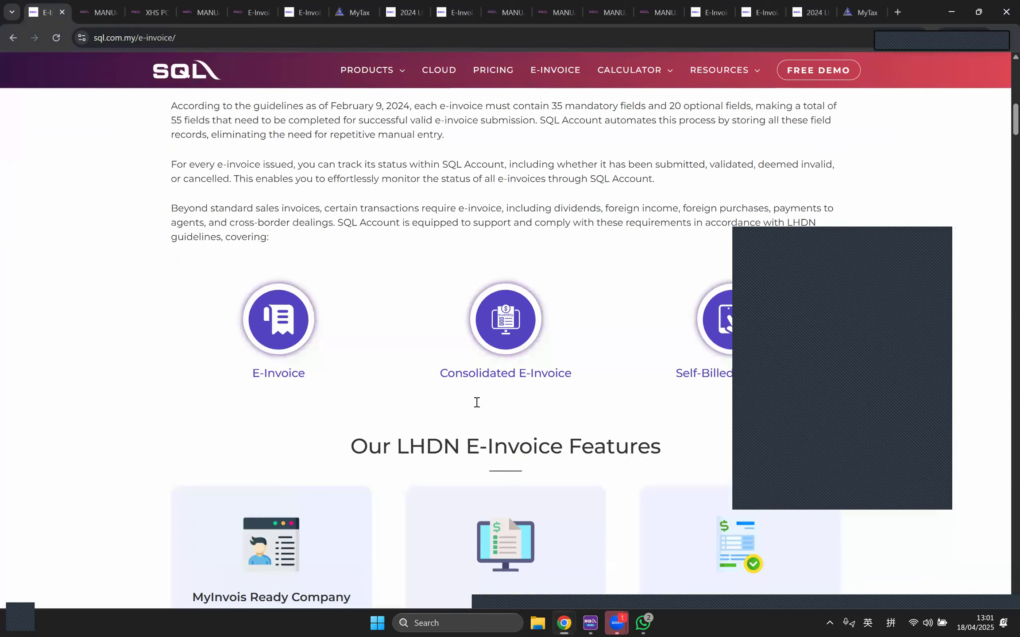
pyautogui.scroll(3, 455, 389)
pyautogui.scroll(7, 398, 274)
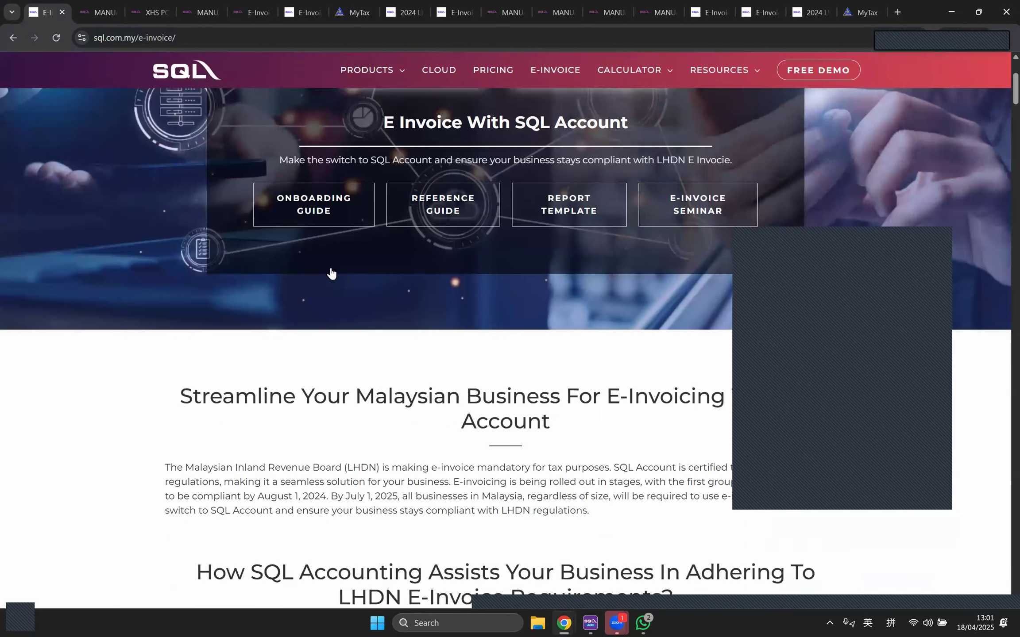
pyautogui.click(372, 286)
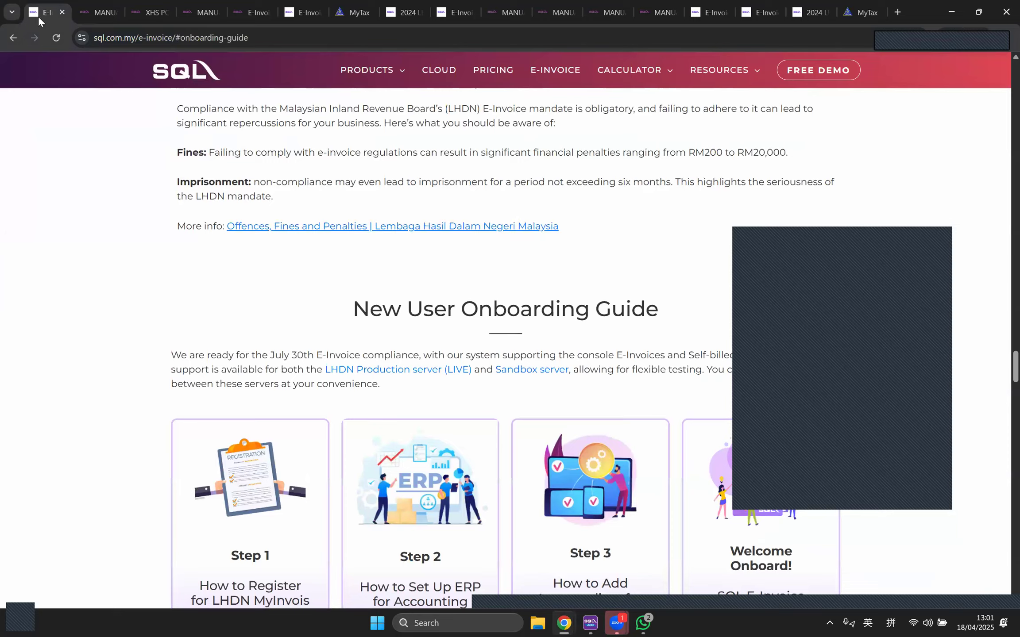
pyautogui.scroll(15, 496, 361)
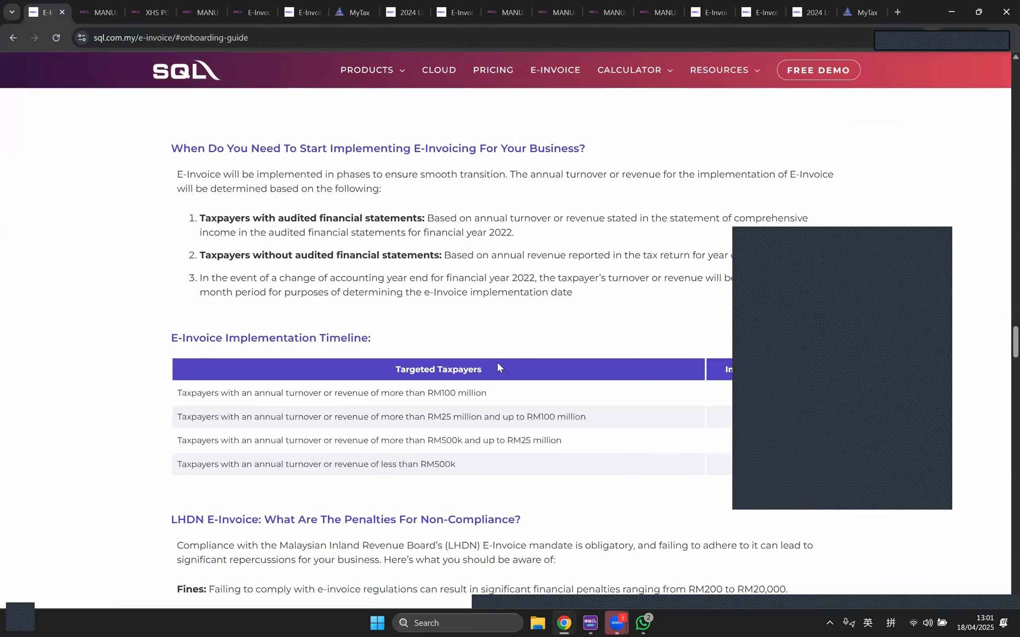
pyautogui.scroll(10, 263, 208)
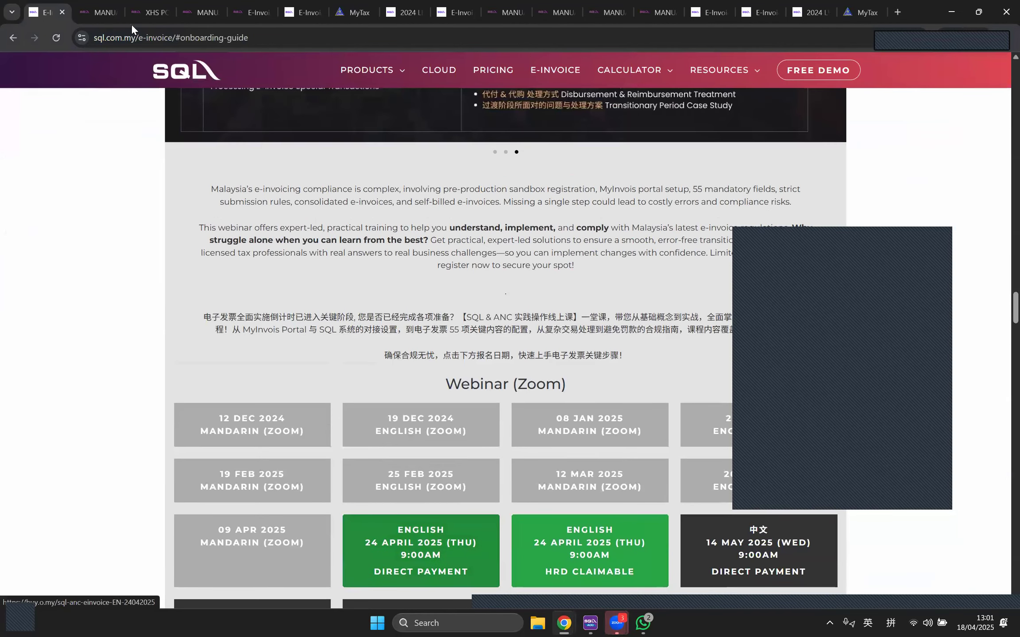
# Step: Cycle through the E-Invoice Guideline PDF, E-Invoice-Docs manual and MyTax test site tabs
pyautogui.hotkey('ctrl', 'Tab')
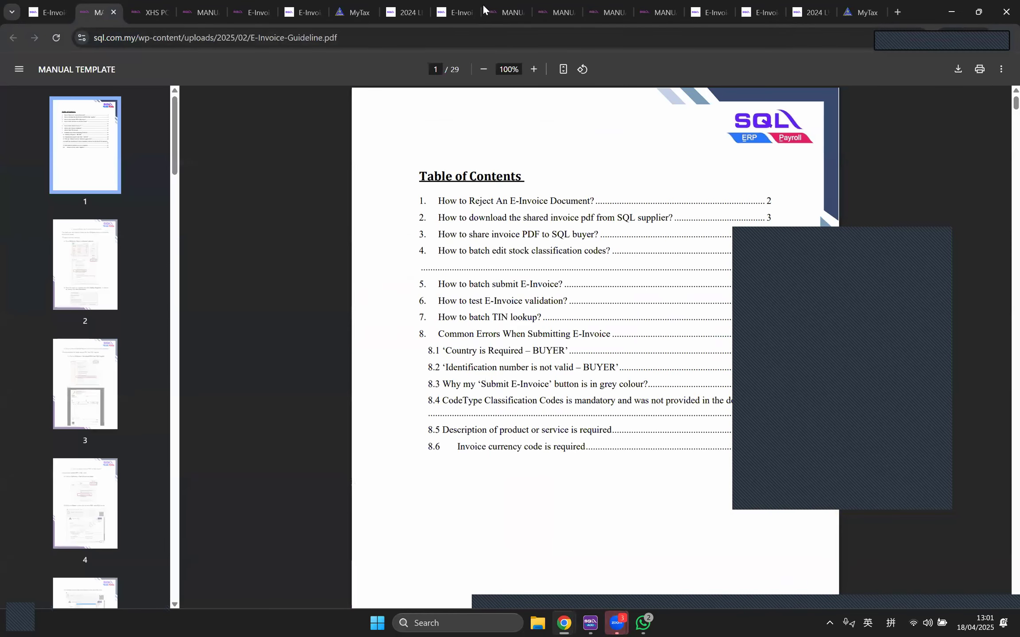
pyautogui.click(498, 14)
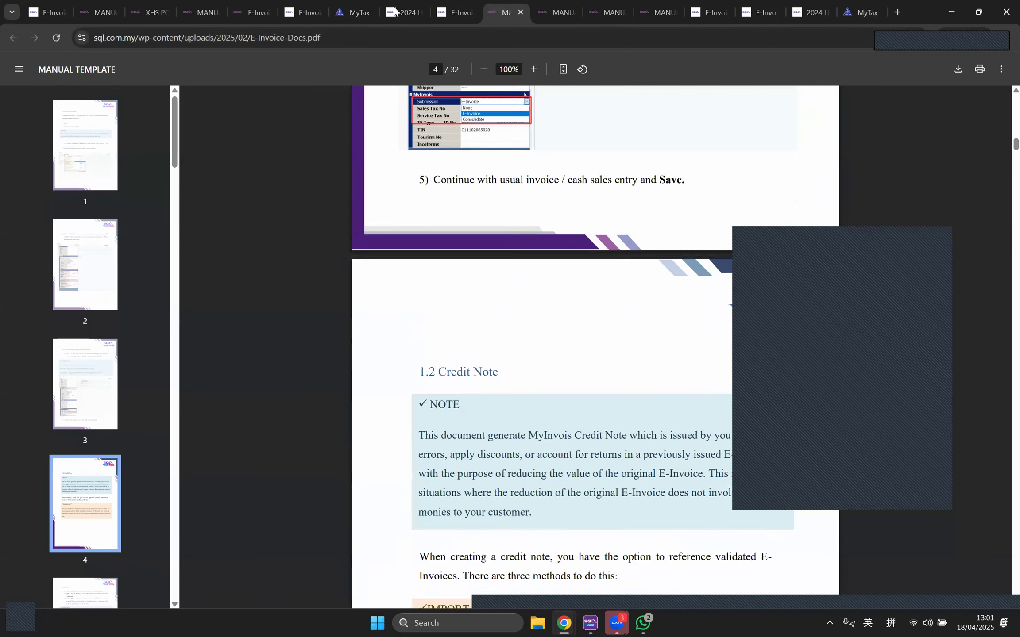
pyautogui.click(337, 13)
pyautogui.click(261, 13)
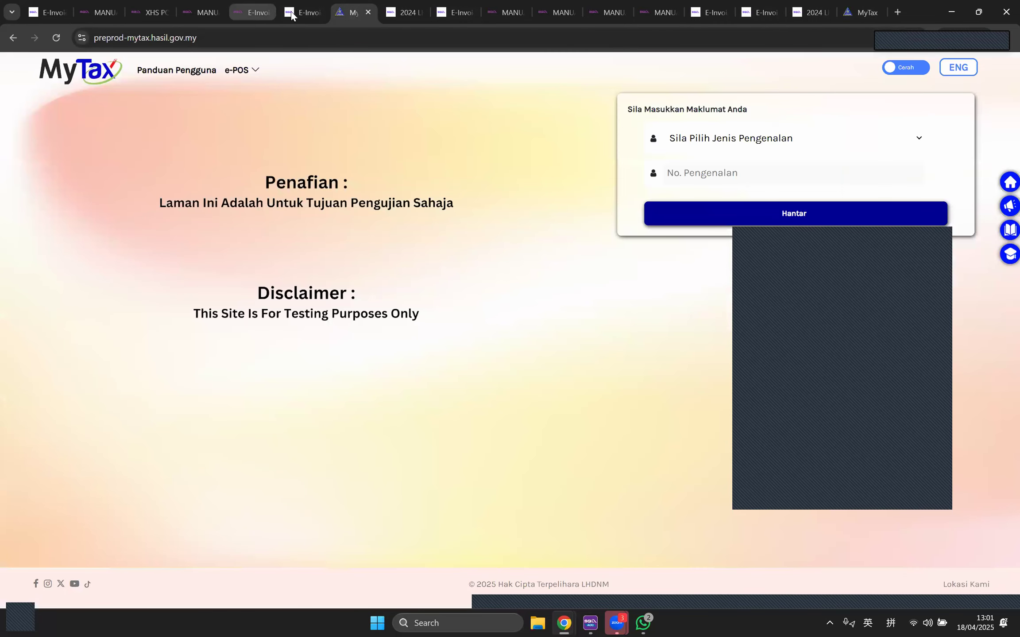
pyautogui.click(297, 13)
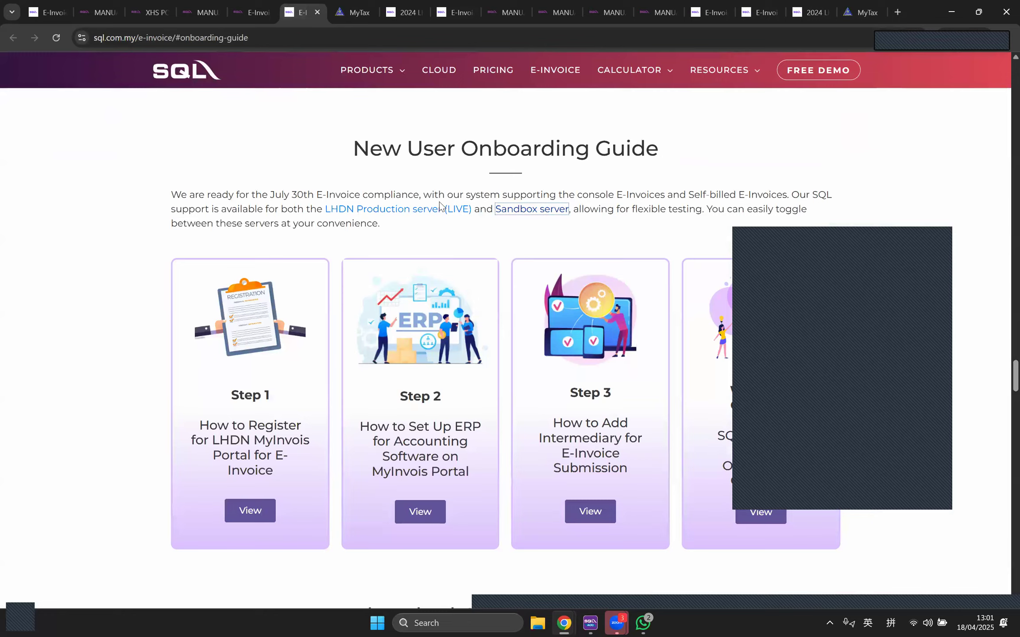
# Step: Open the E-Invoice Reference Guide page and scroll down to its Hot Topics tutorials
pyautogui.scroll(20, 546, 118)
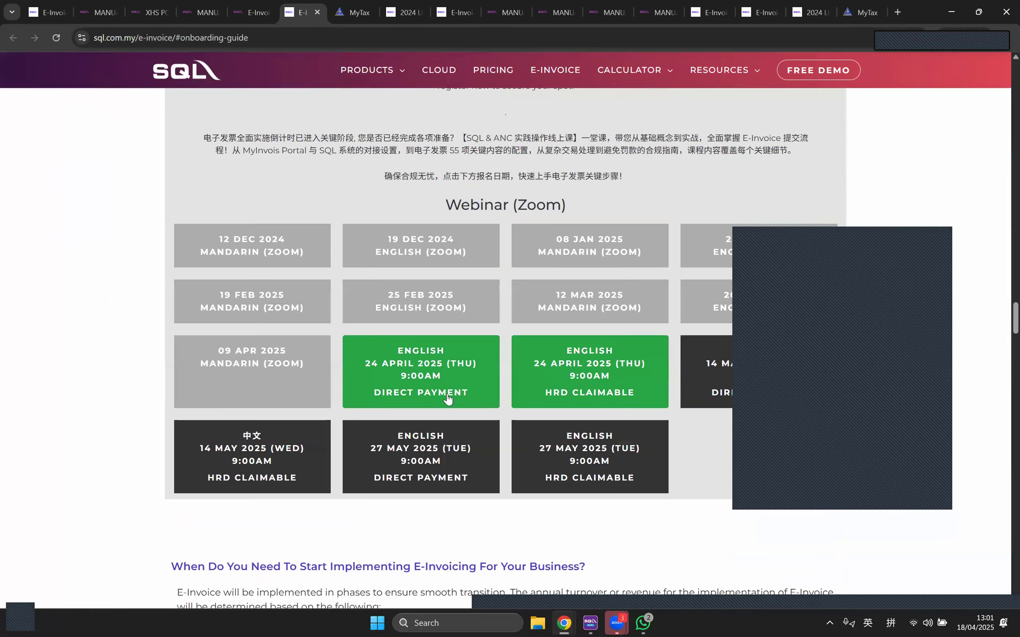
pyautogui.scroll(8, 452, 372)
pyautogui.click(334, 352)
pyautogui.scroll(-4, 641, 429)
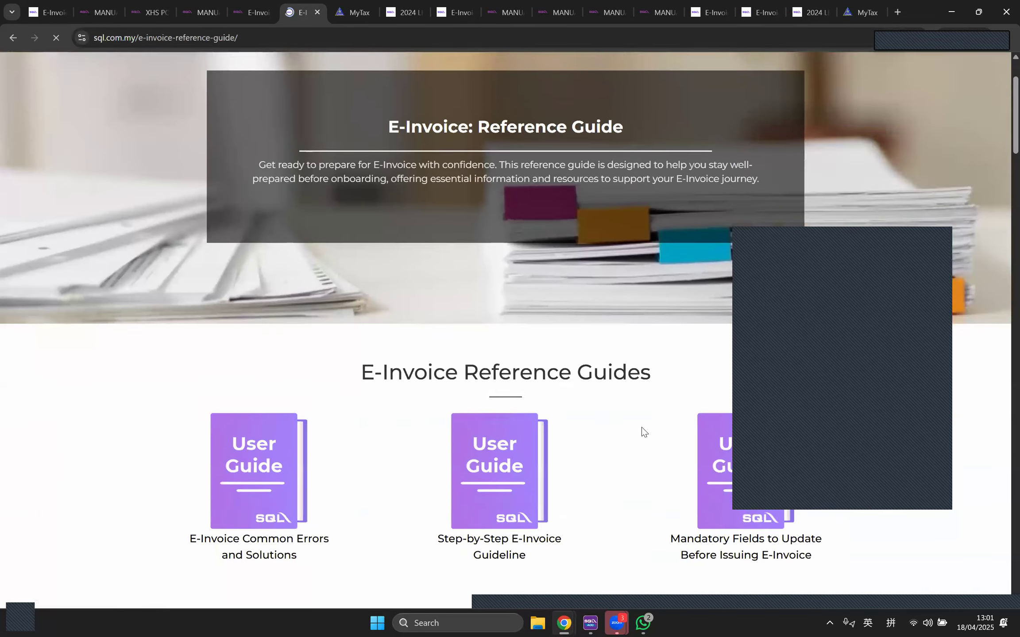
pyautogui.scroll(-8, 589, 420)
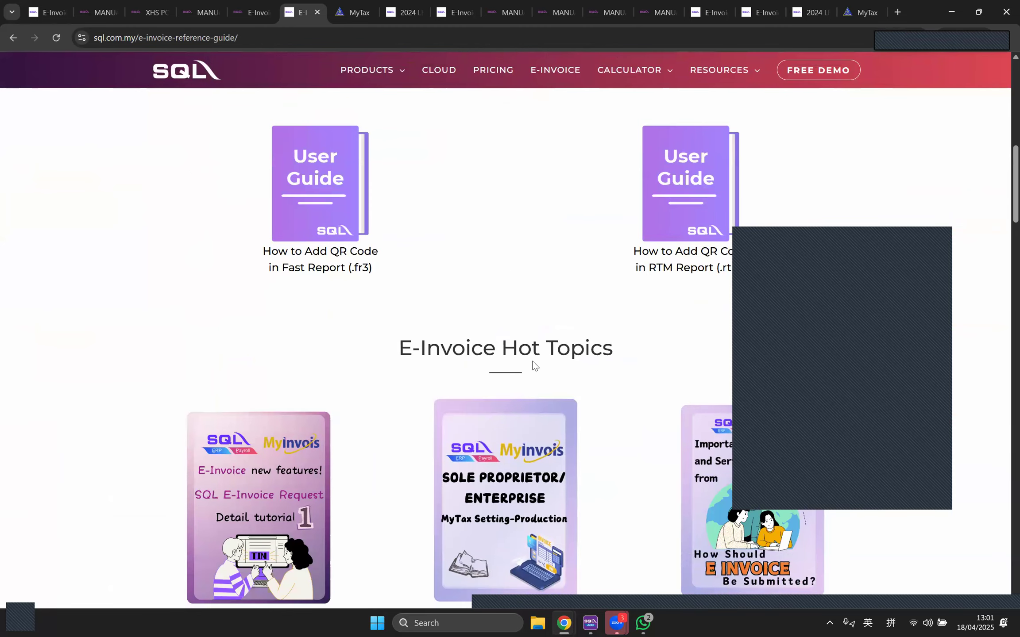
pyautogui.scroll(-5, 543, 370)
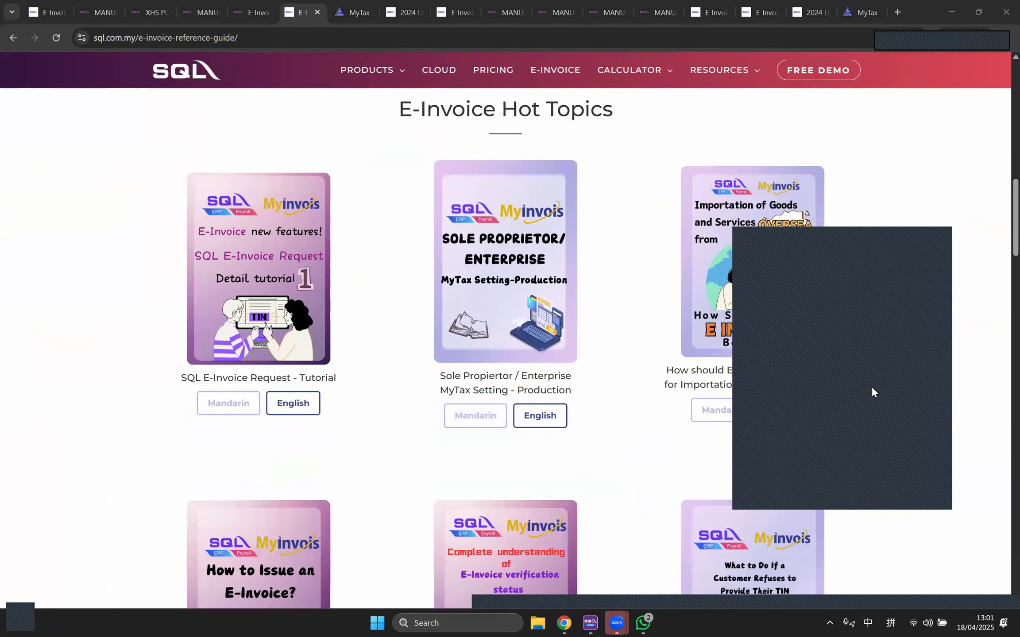